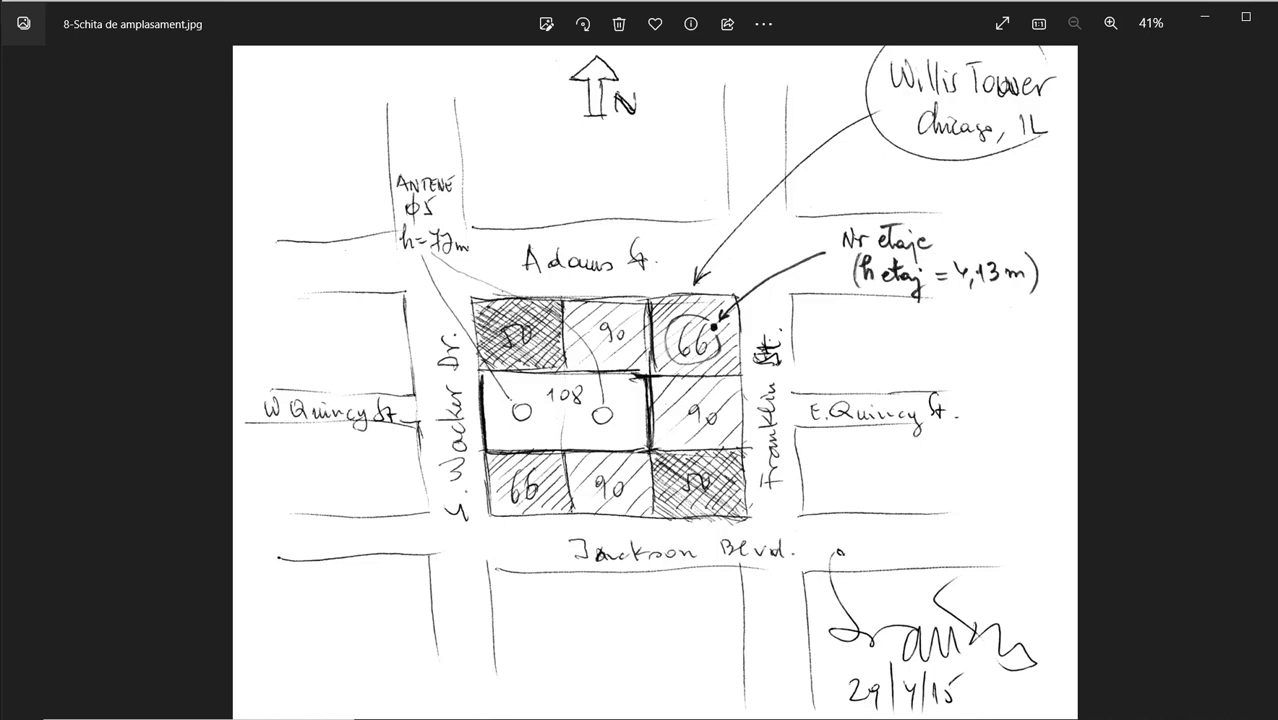
Check the floor count reference image, and switch to Inventor to inspect the facade of the Willis Tower assembly.
{"action": "left_click", "coordinate": [1270, 362]}
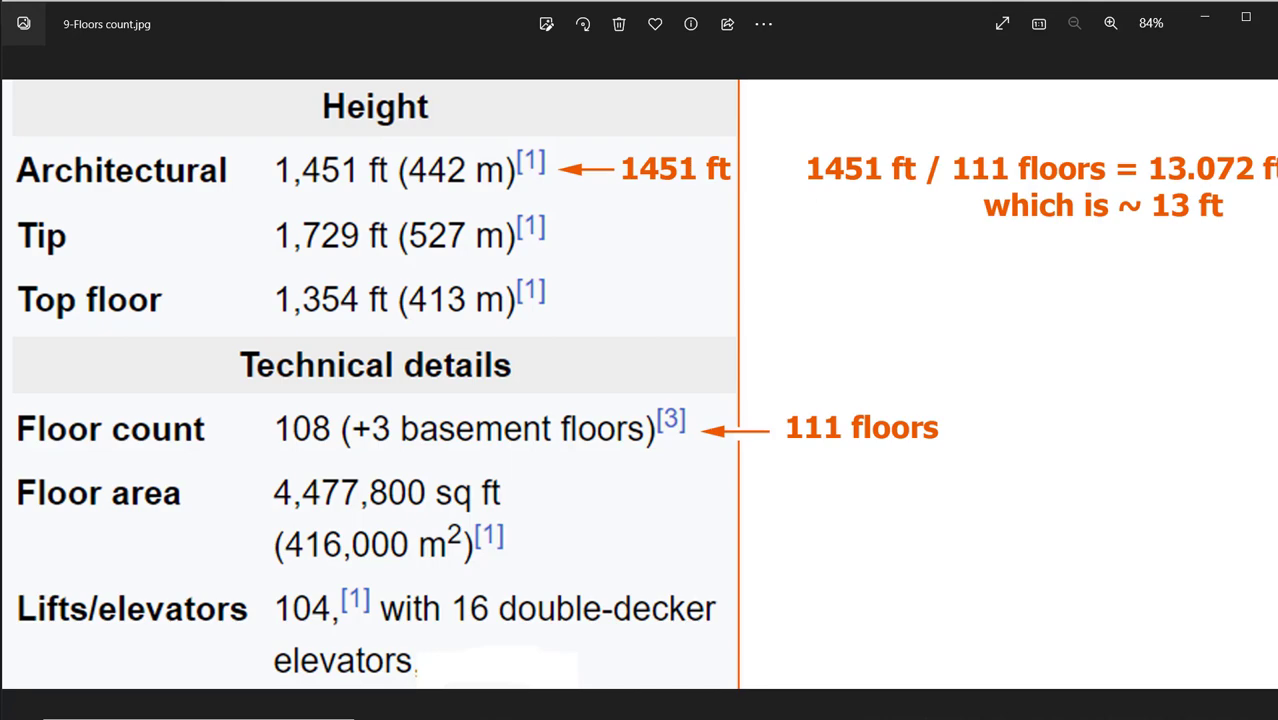
{"action": "left_click", "coordinate": [652, 717]}
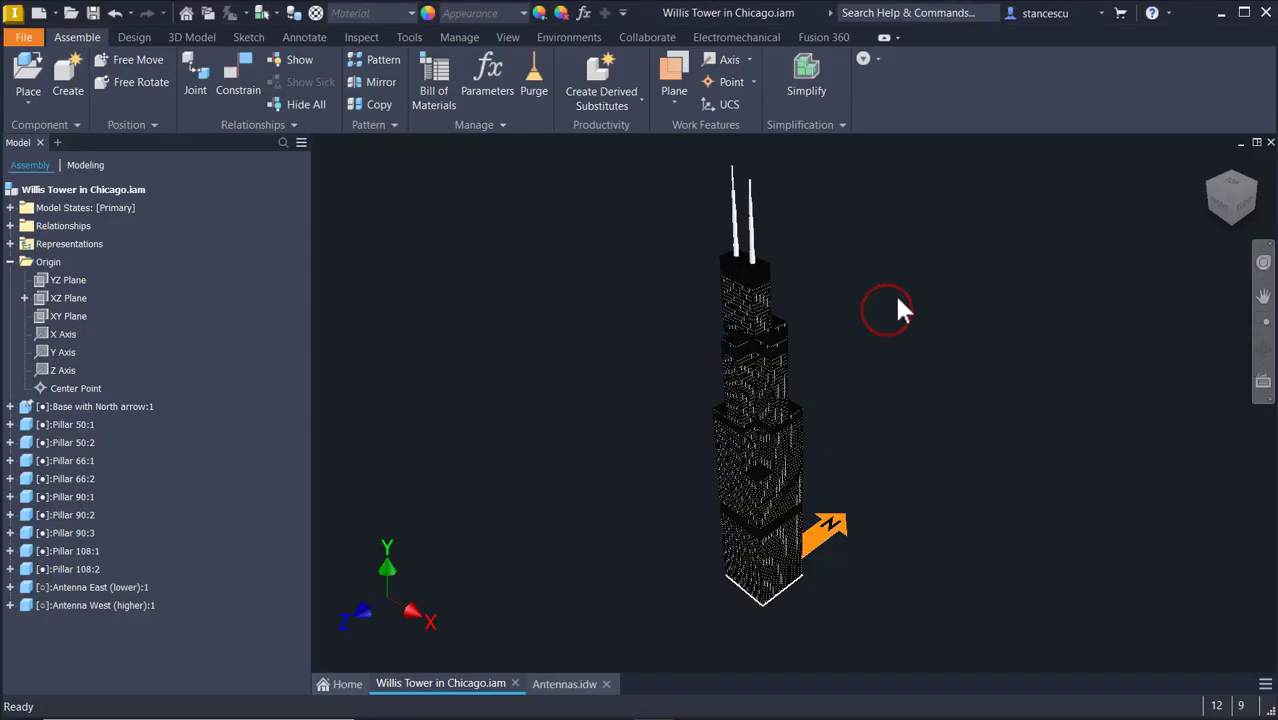
{"action": "scroll", "coordinate": [894, 316], "scroll_direction": "up", "scroll_amount": 3}
{"action": "scroll", "coordinate": [904, 424], "scroll_direction": "up", "scroll_amount": 10}
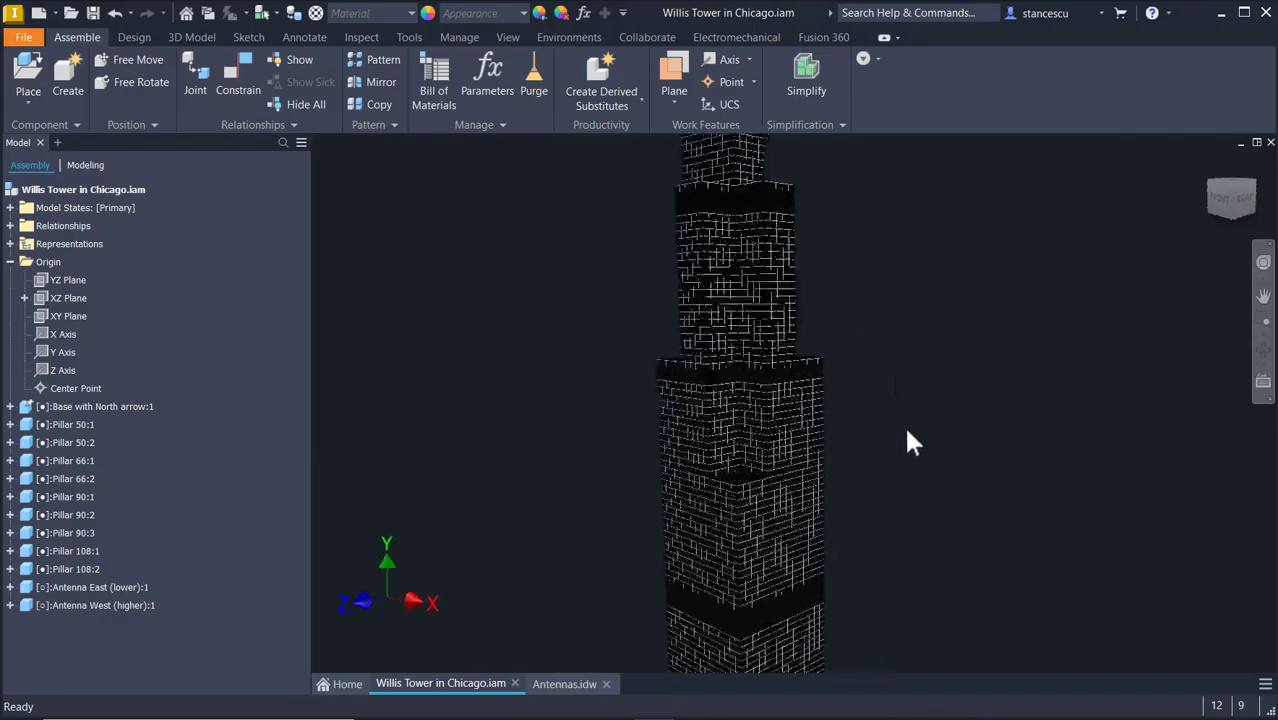
{"action": "scroll", "coordinate": [909, 442], "scroll_direction": "down", "scroll_amount": 10}
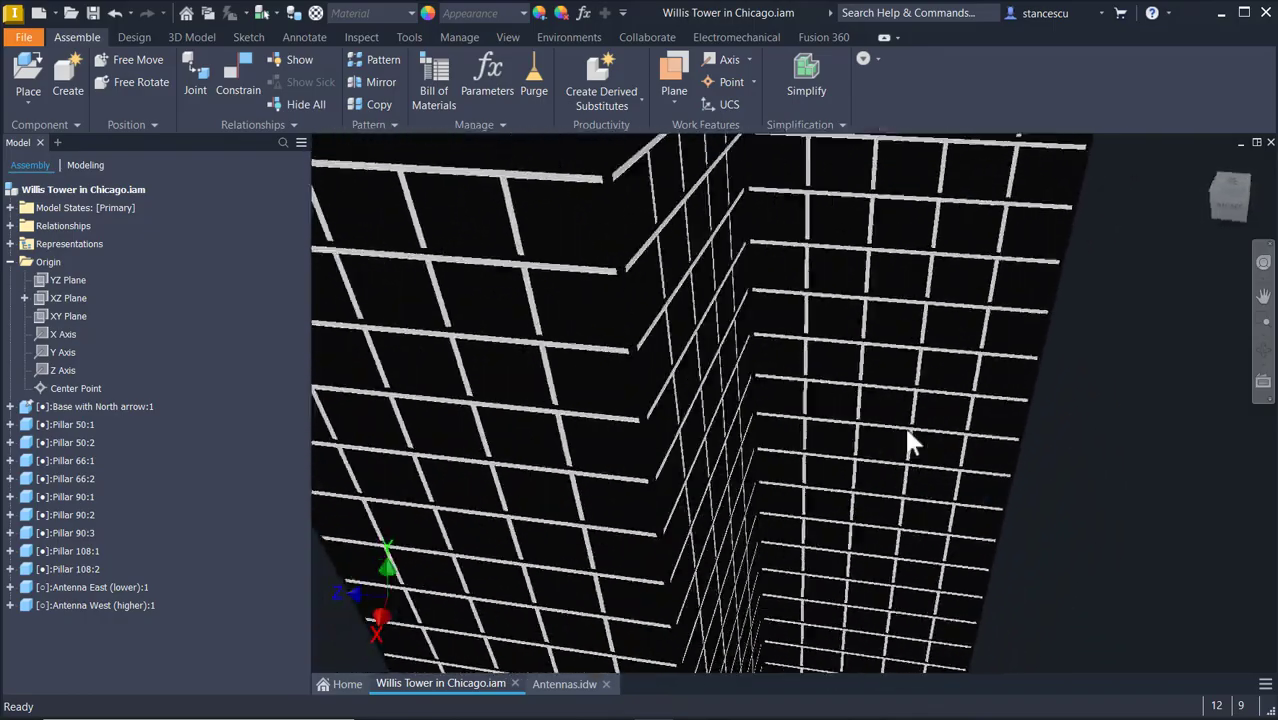
{"action": "middle_click_drag", "start_coordinate": [909, 442], "coordinate": [938, 551], "text": "shift"}
{"action": "middle_click_drag", "start_coordinate": [1014, 438], "coordinate": [1013, 457], "text": "shift"}
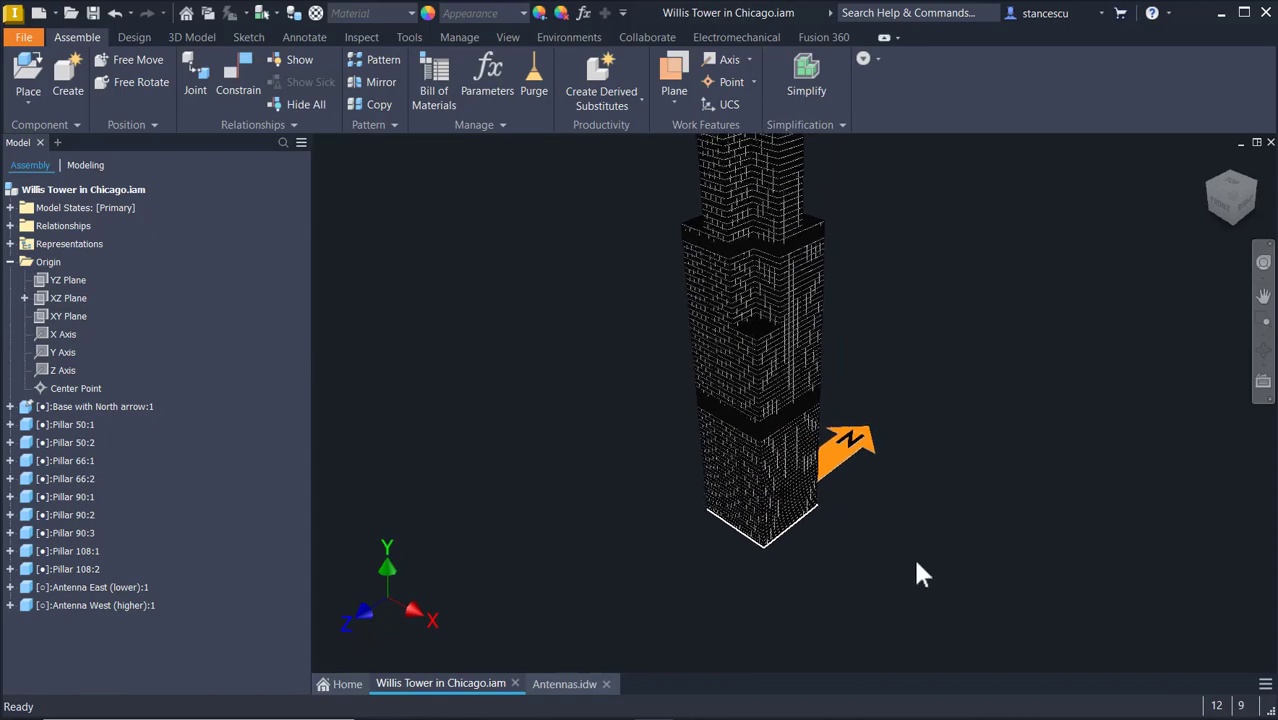
Examine the section heights, diameters, overall heights and units of the East and West antennas in Antennas.idw.
{"action": "left_click", "coordinate": [567, 688]}
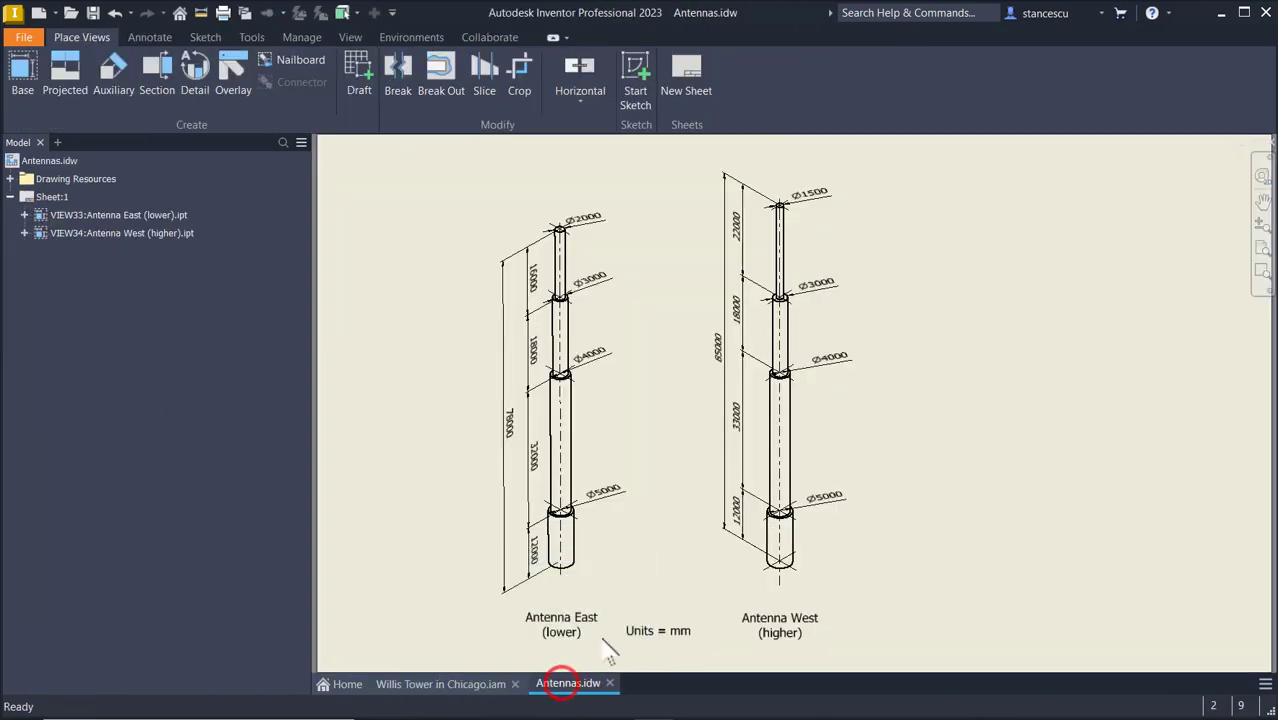
{"action": "scroll", "coordinate": [520, 258], "scroll_direction": "down", "scroll_amount": 5}
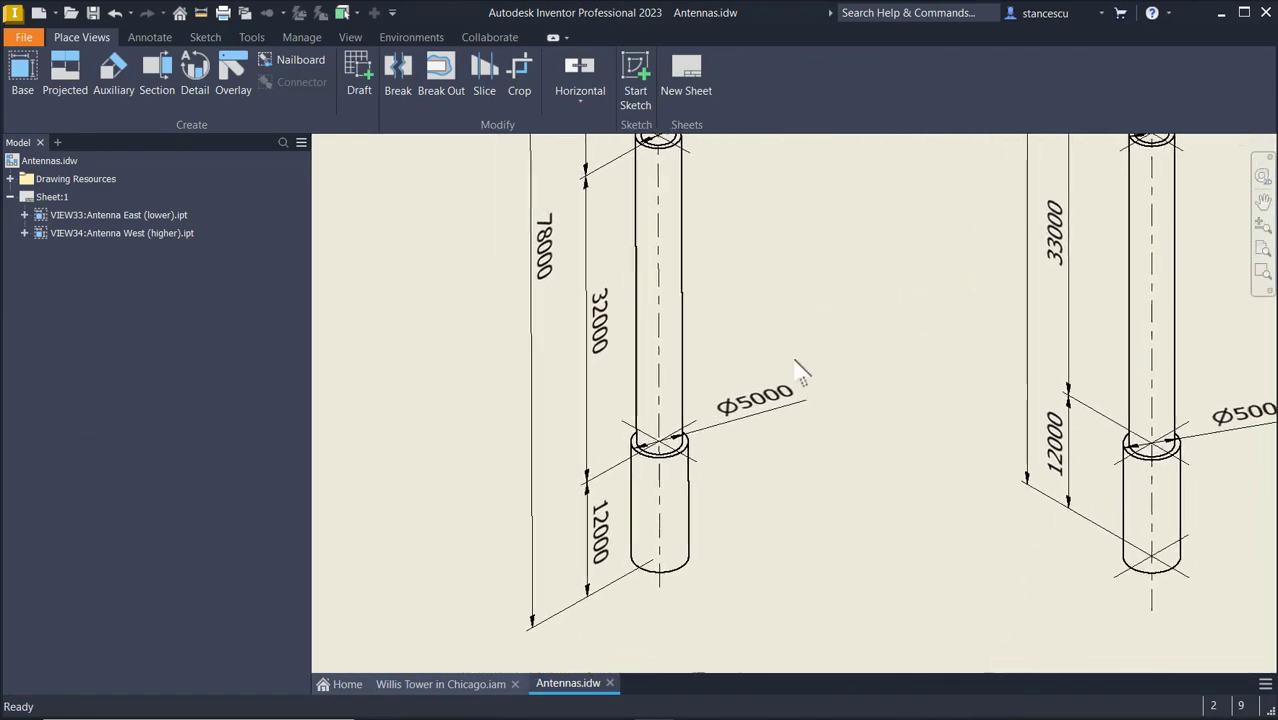
{"action": "scroll", "coordinate": [790, 383], "scroll_direction": "up", "scroll_amount": 3}
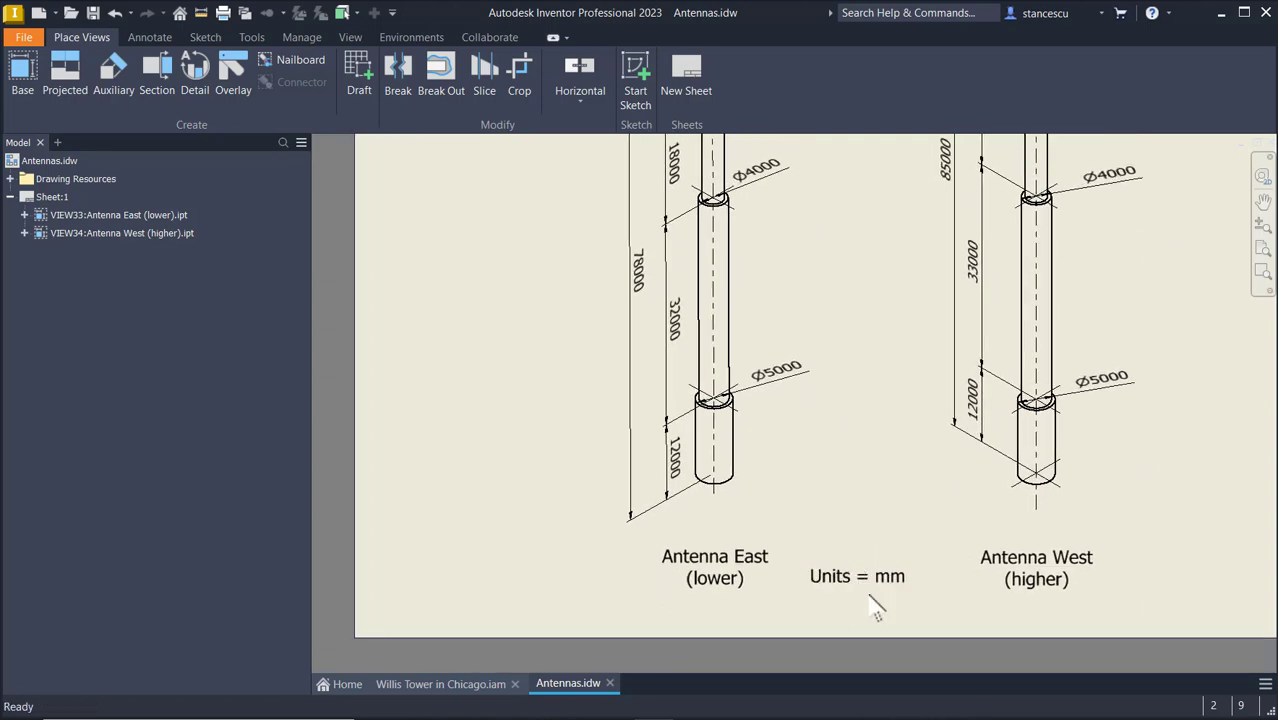
{"action": "left_click", "coordinate": [866, 580]}
{"action": "left_click", "coordinate": [870, 491]}
{"action": "scroll", "coordinate": [805, 418], "scroll_direction": "up", "scroll_amount": 2}
{"action": "scroll", "coordinate": [803, 412], "scroll_direction": "up", "scroll_amount": 1}
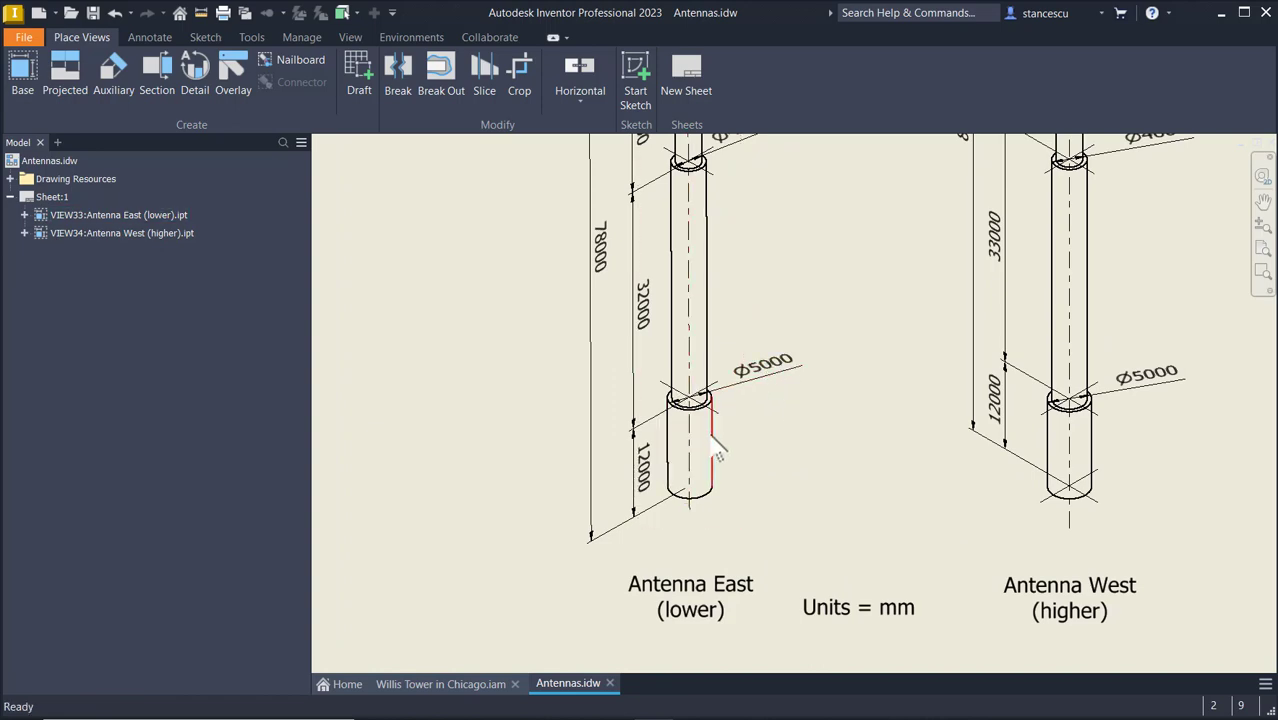
{"action": "scroll", "coordinate": [868, 402], "scroll_direction": "down", "scroll_amount": 2}
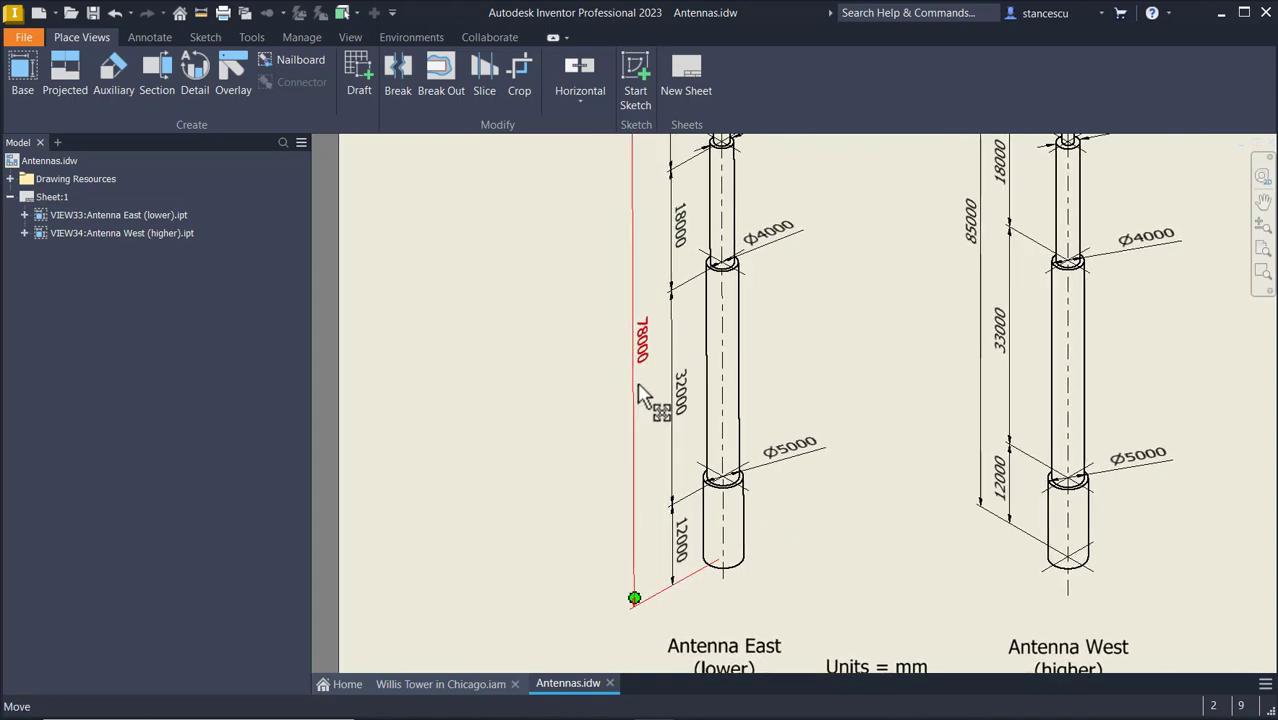
{"action": "scroll", "coordinate": [933, 374], "scroll_direction": "down", "scroll_amount": 1}
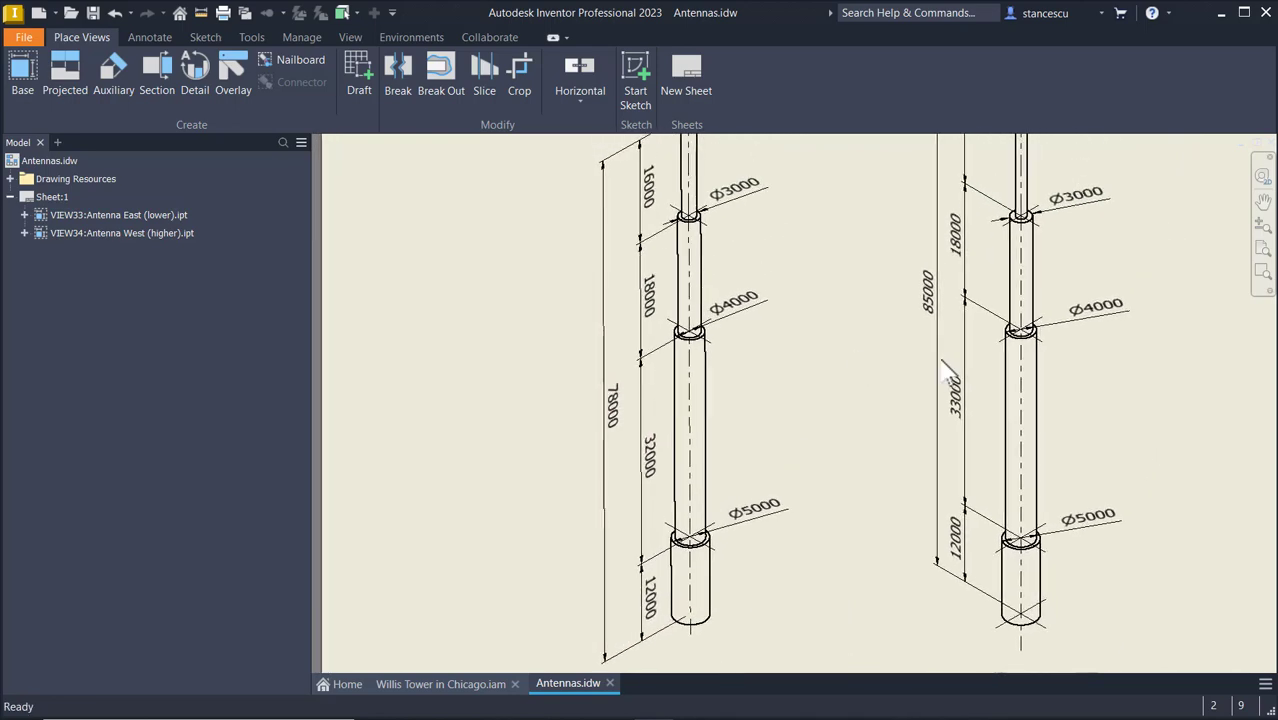
{"action": "scroll", "coordinate": [945, 372], "scroll_direction": "down", "scroll_amount": 2}
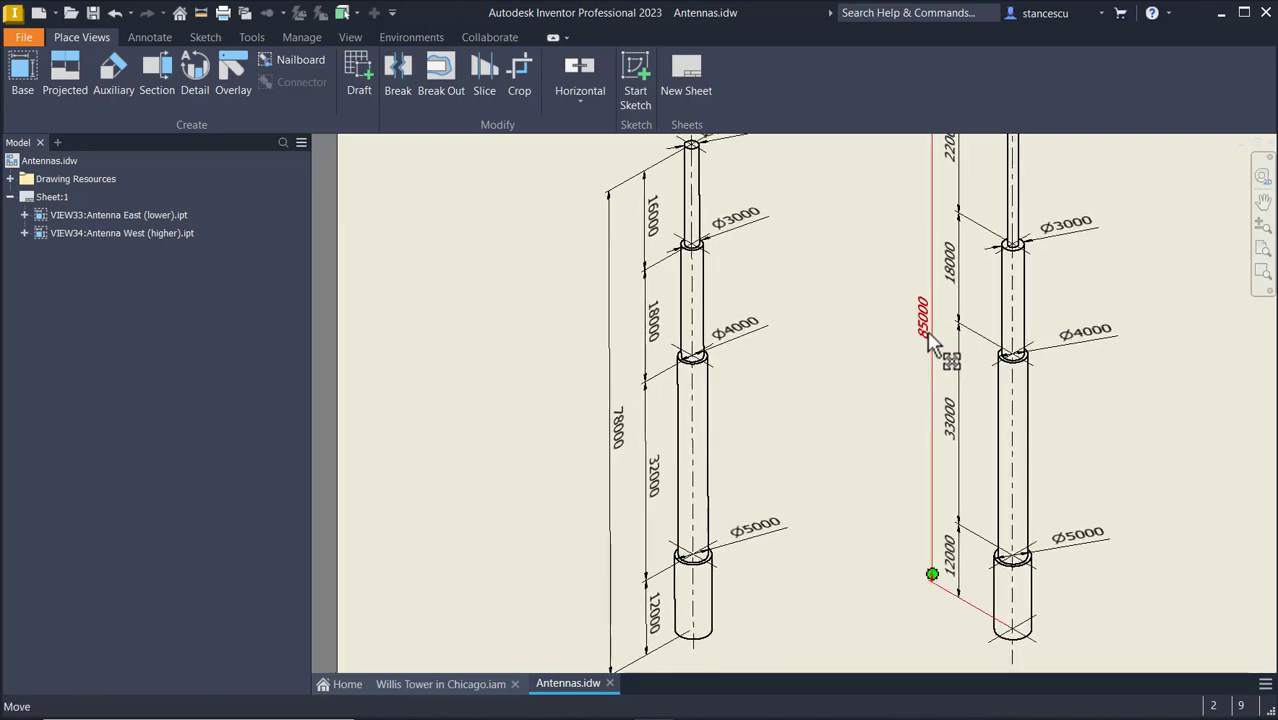
{"action": "scroll", "coordinate": [928, 340], "scroll_direction": "down", "scroll_amount": 3}
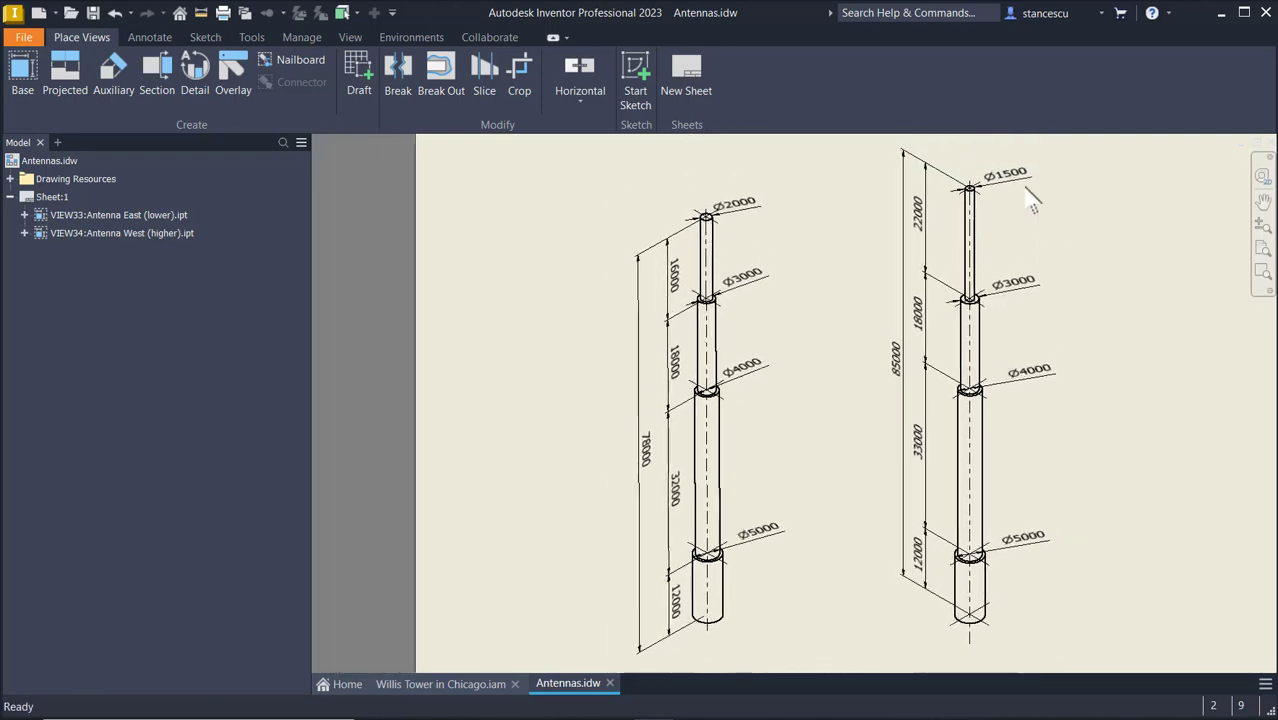
{"action": "scroll", "coordinate": [1030, 196], "scroll_direction": "down", "scroll_amount": 1}
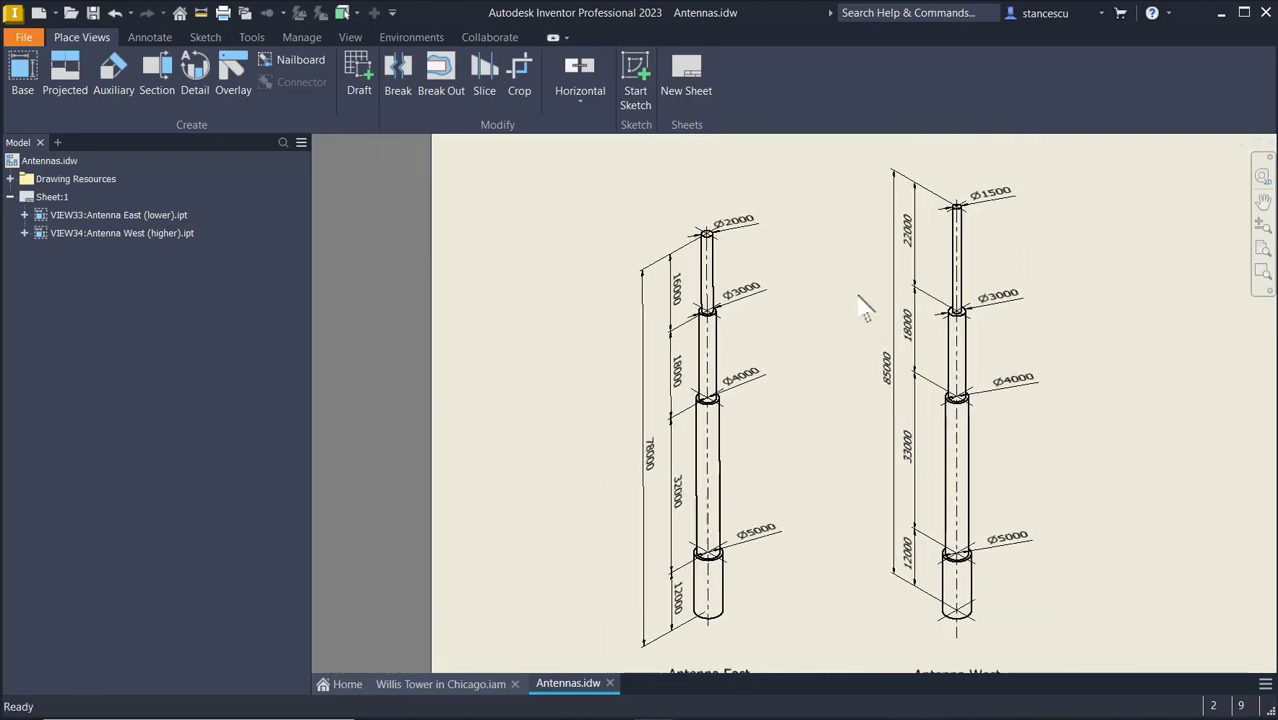
{"action": "key", "text": "F6"}
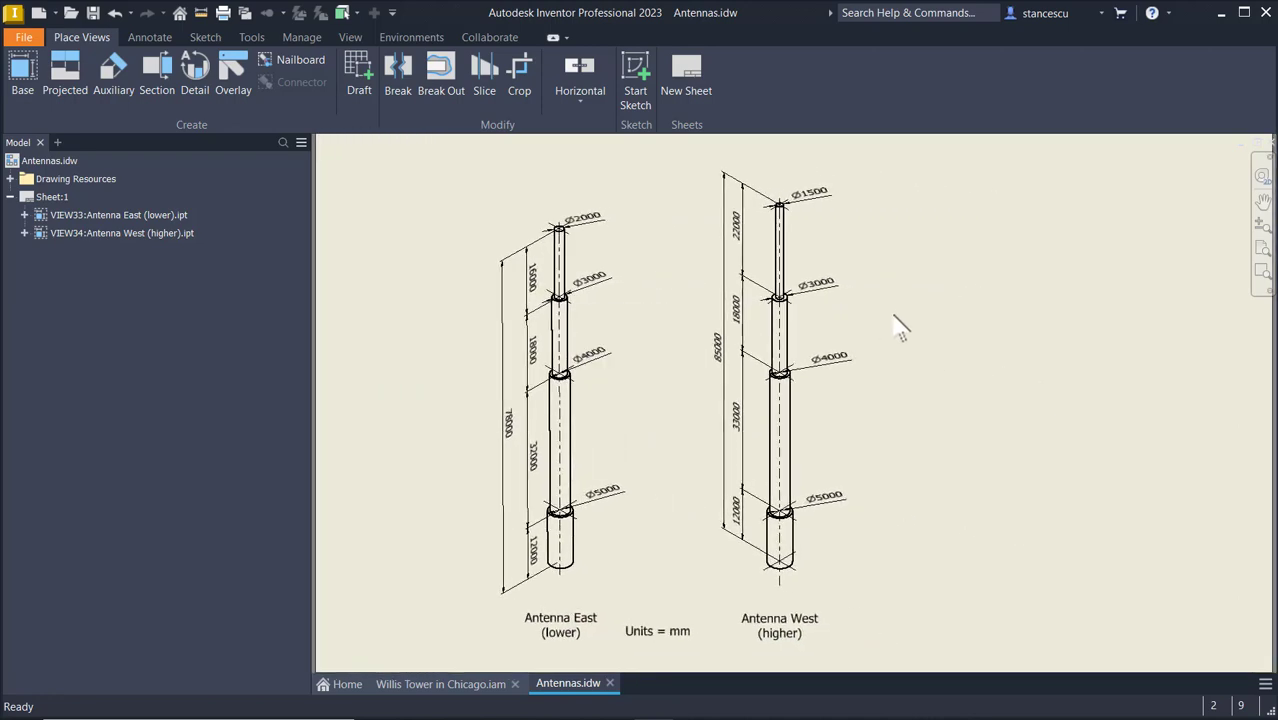
Return to the Willis Tower assembly, and switch to the image viewer to view the reference following the floor count.
{"action": "left_click", "coordinate": [470, 690]}
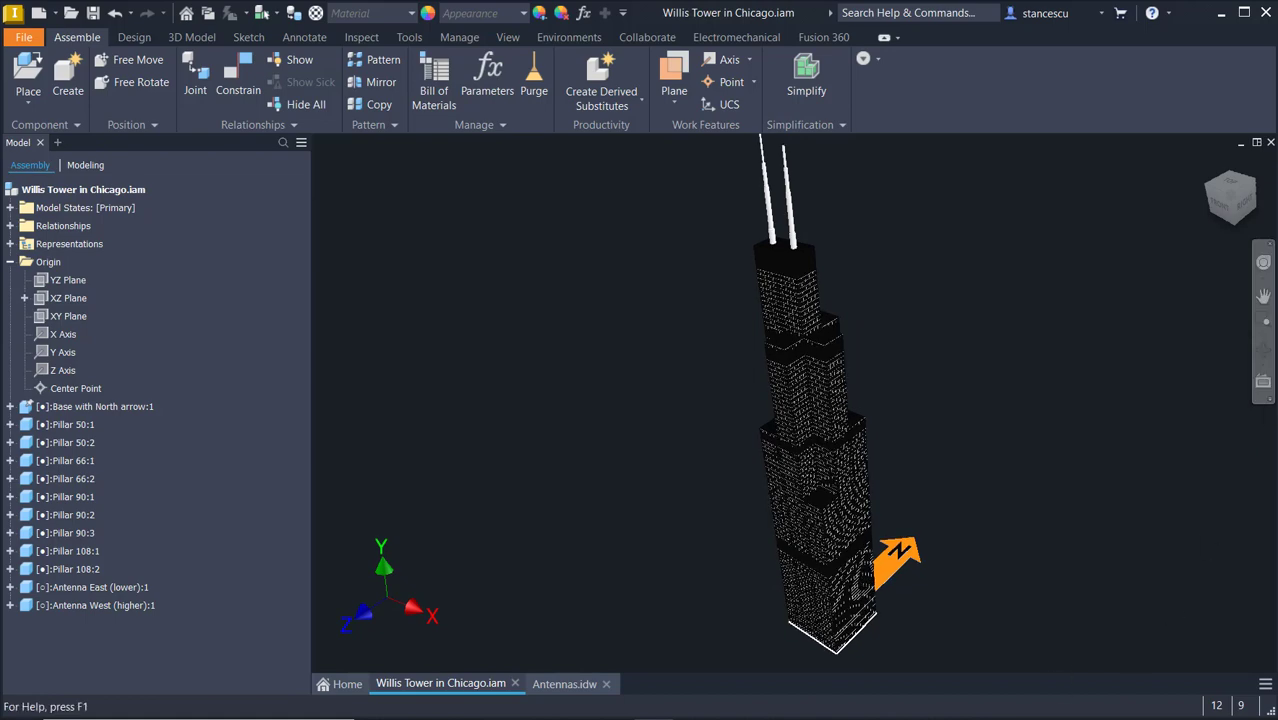
{"action": "left_click", "coordinate": [654, 719]}
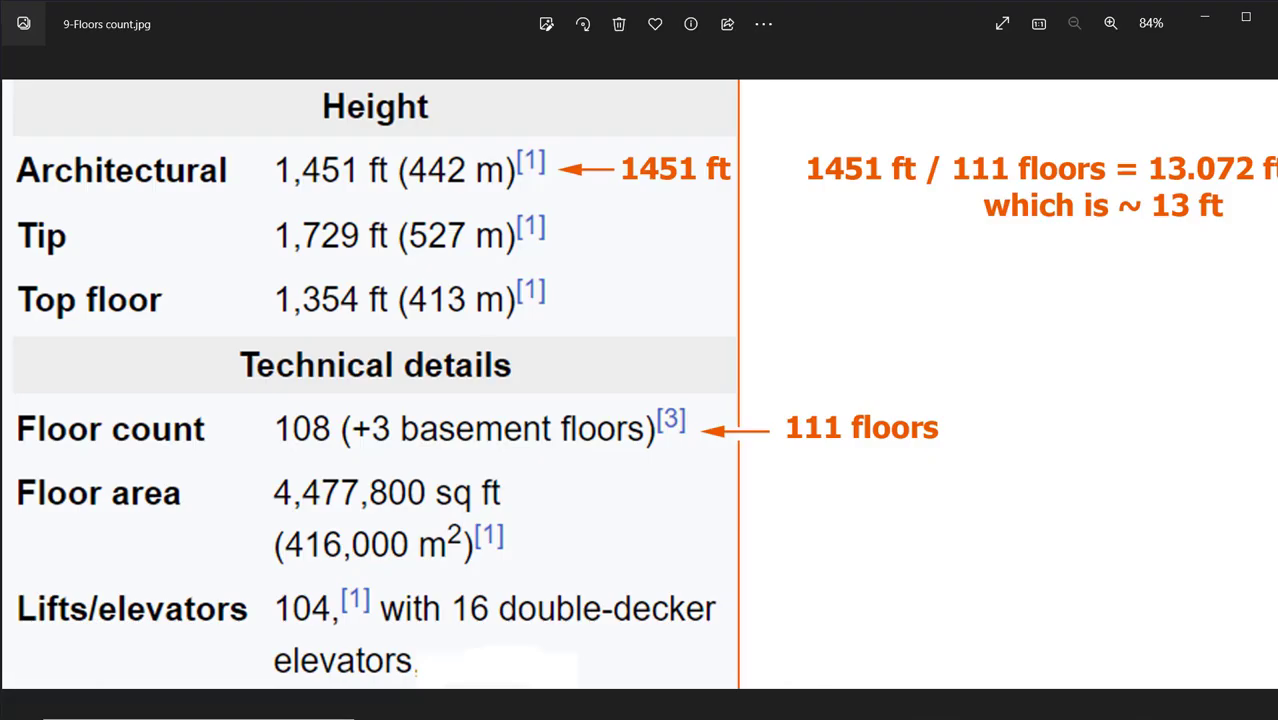
{"action": "key", "text": "Right"}
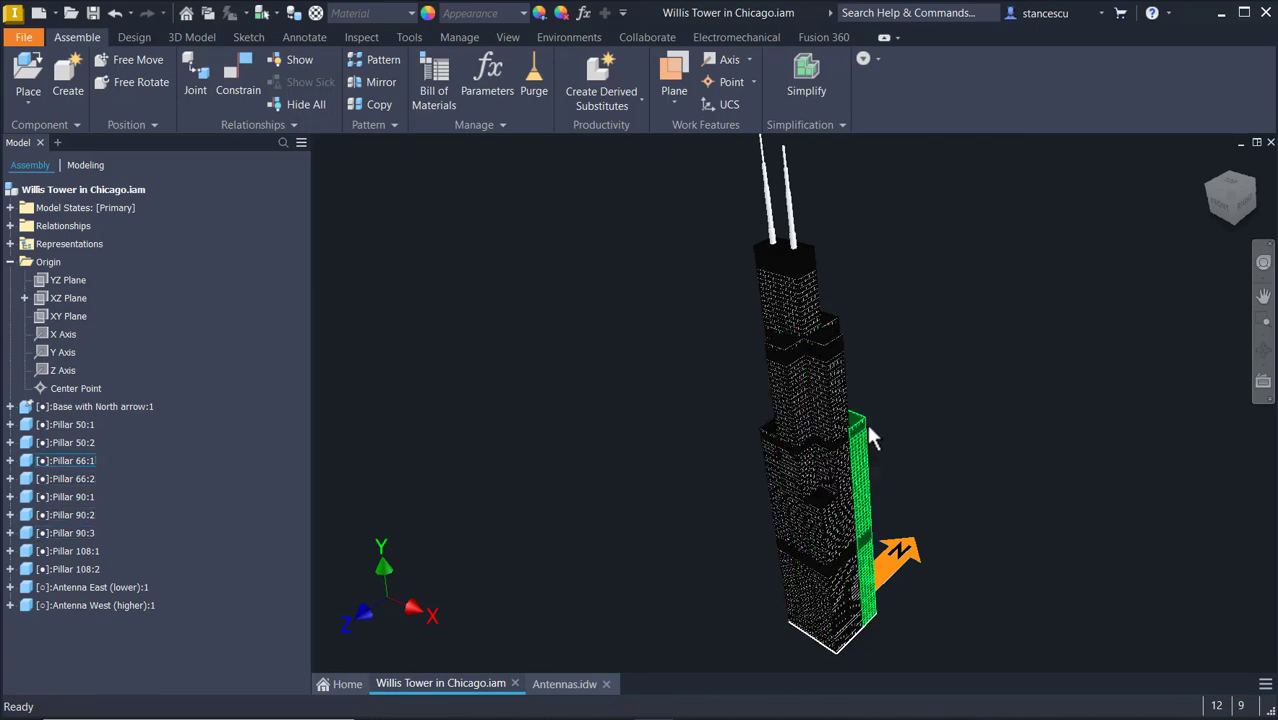
Inspect the stepped pillars, window grid and base with the north arrow in the Willis Tower assembly.
{"action": "middle_click_drag", "start_coordinate": [865, 435], "coordinate": [960, 413], "text": "shift"}
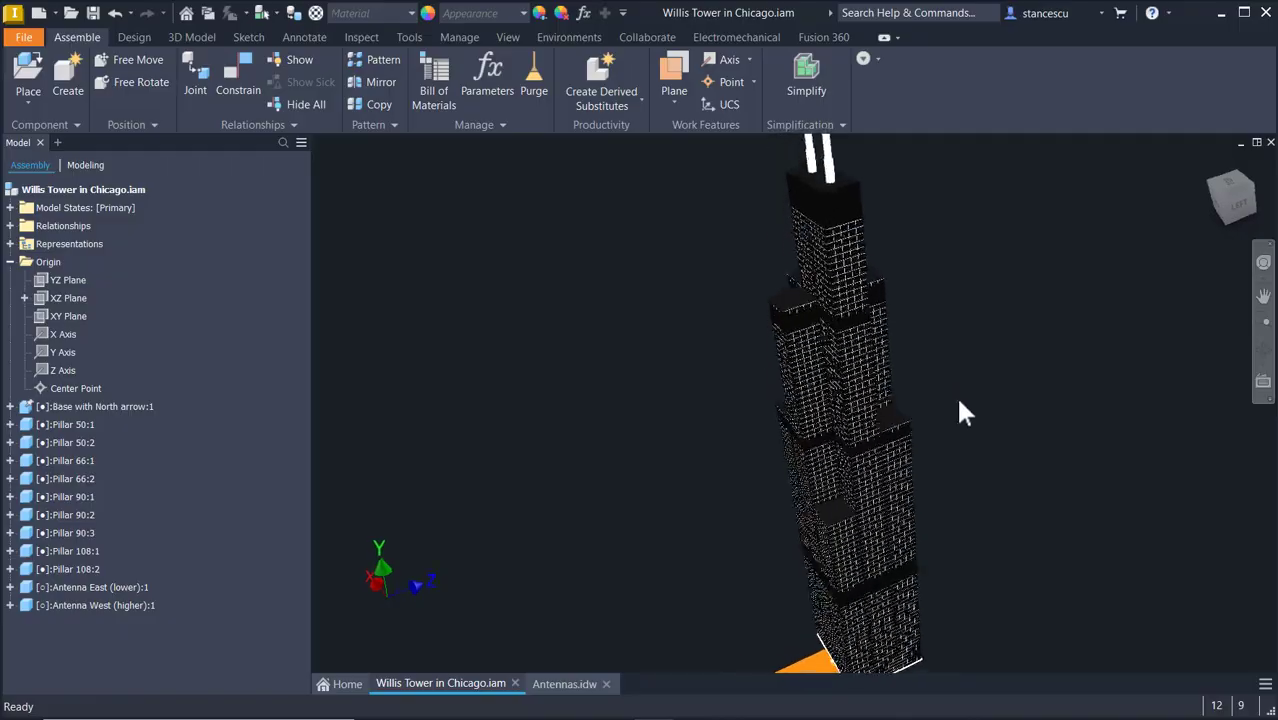
{"action": "scroll", "coordinate": [960, 403], "scroll_direction": "up", "scroll_amount": 8}
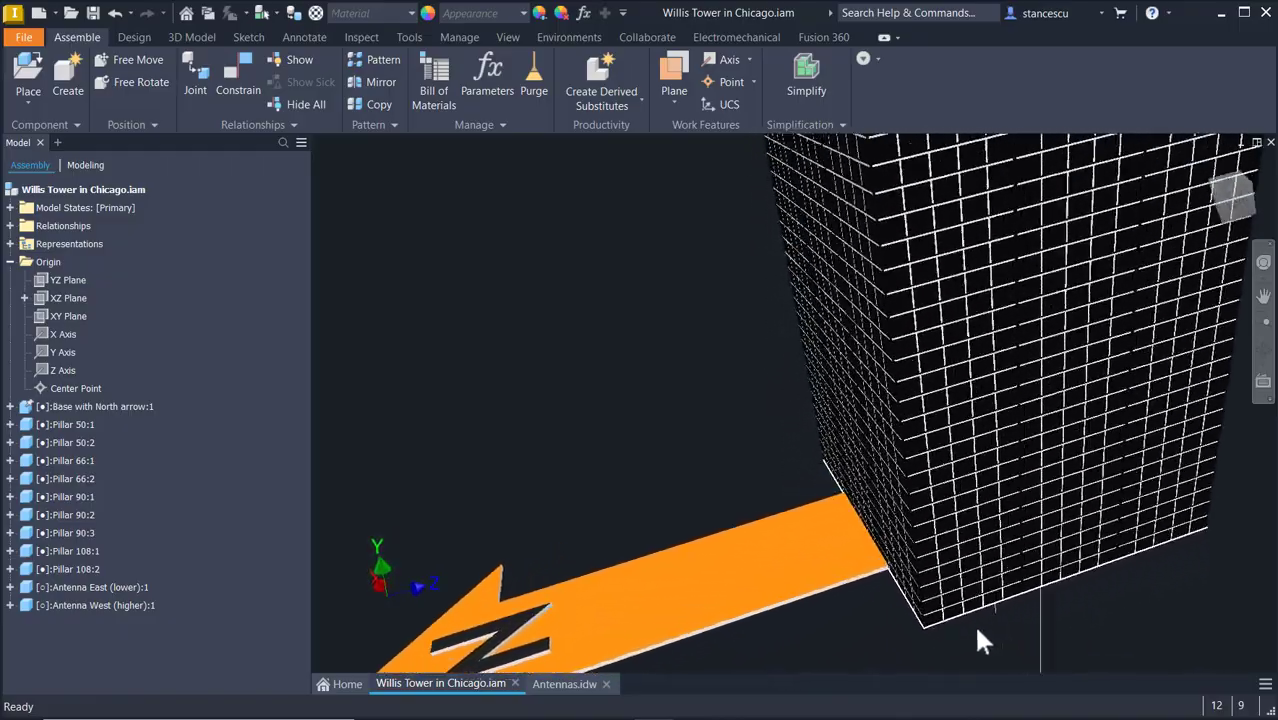
{"action": "middle_click_drag", "start_coordinate": [977, 628], "coordinate": [914, 620], "text": "shift"}
{"action": "middle_click_drag", "start_coordinate": [993, 706], "coordinate": [1060, 580], "text": "shift"}
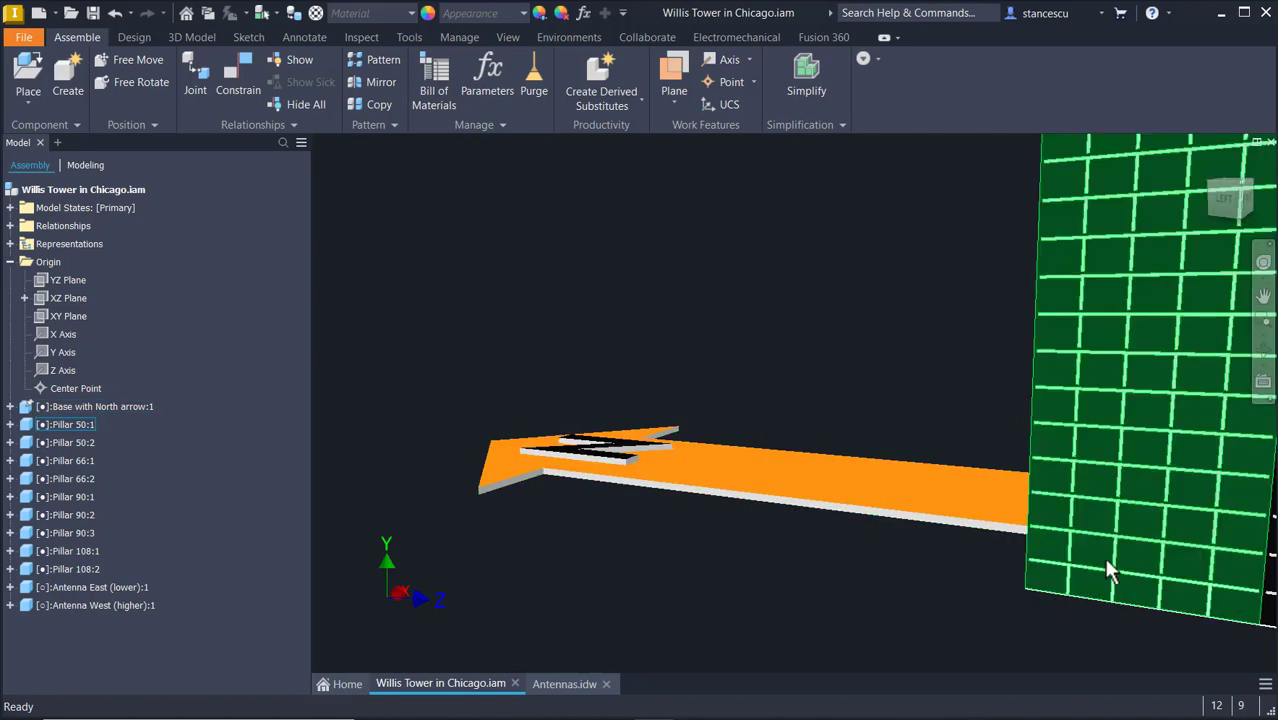
{"action": "middle_click_drag", "start_coordinate": [1127, 605], "coordinate": [918, 390], "text": "shift"}
{"action": "middle_click_drag", "start_coordinate": [949, 480], "coordinate": [687, 366], "text": "shift"}
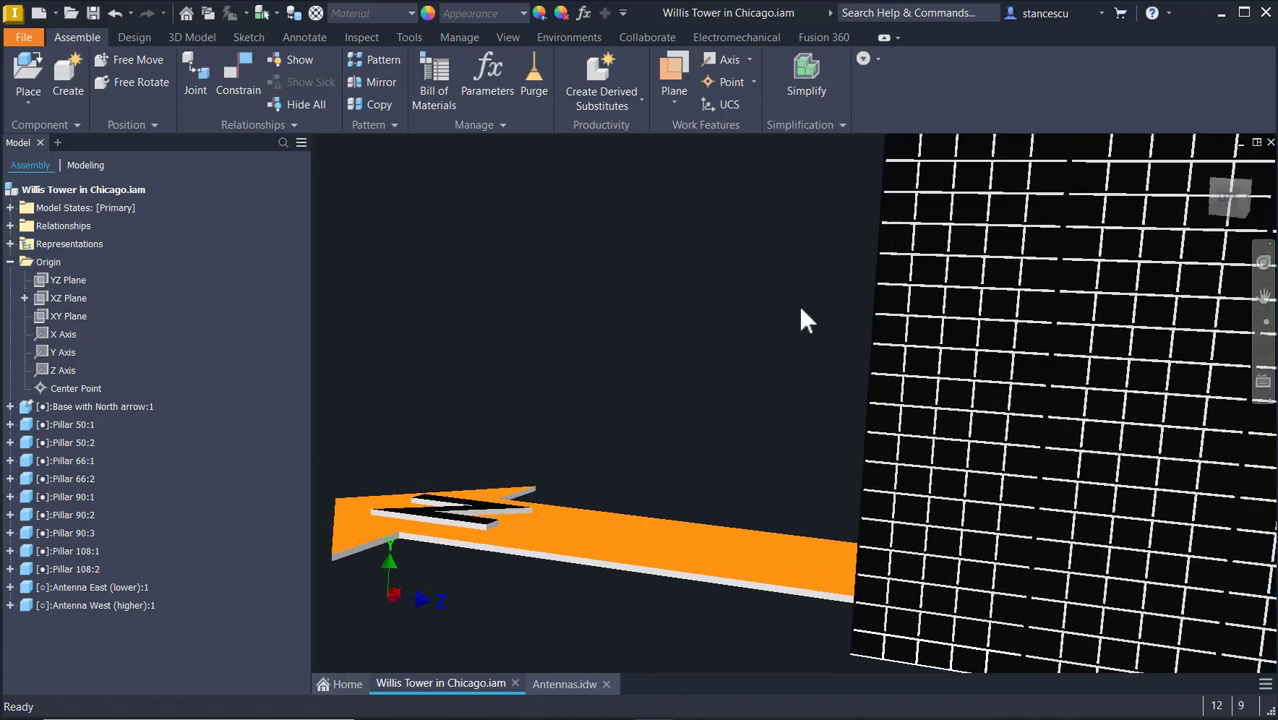
{"action": "key", "text": "F6"}
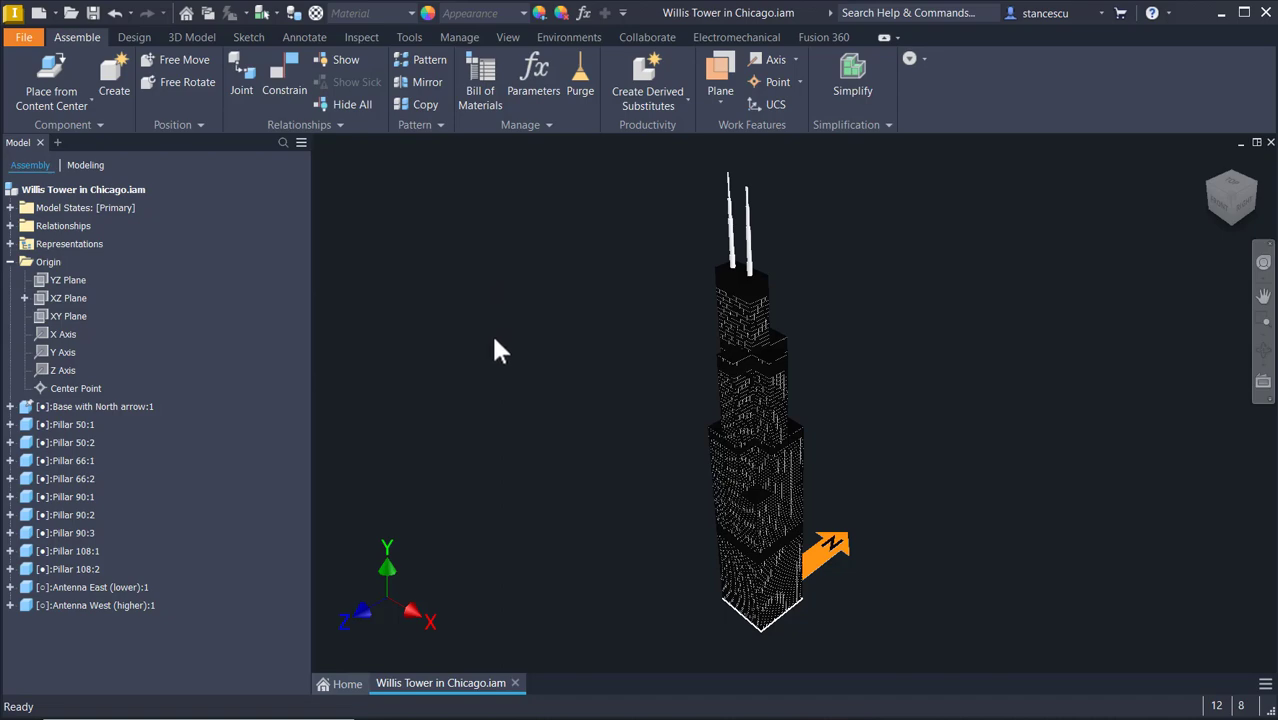
Create a new part from the metric Standard (mm).ipt template and start a 2D sketch on the horizontal XZ plane.
{"action": "left_click", "coordinate": [37, 12]}
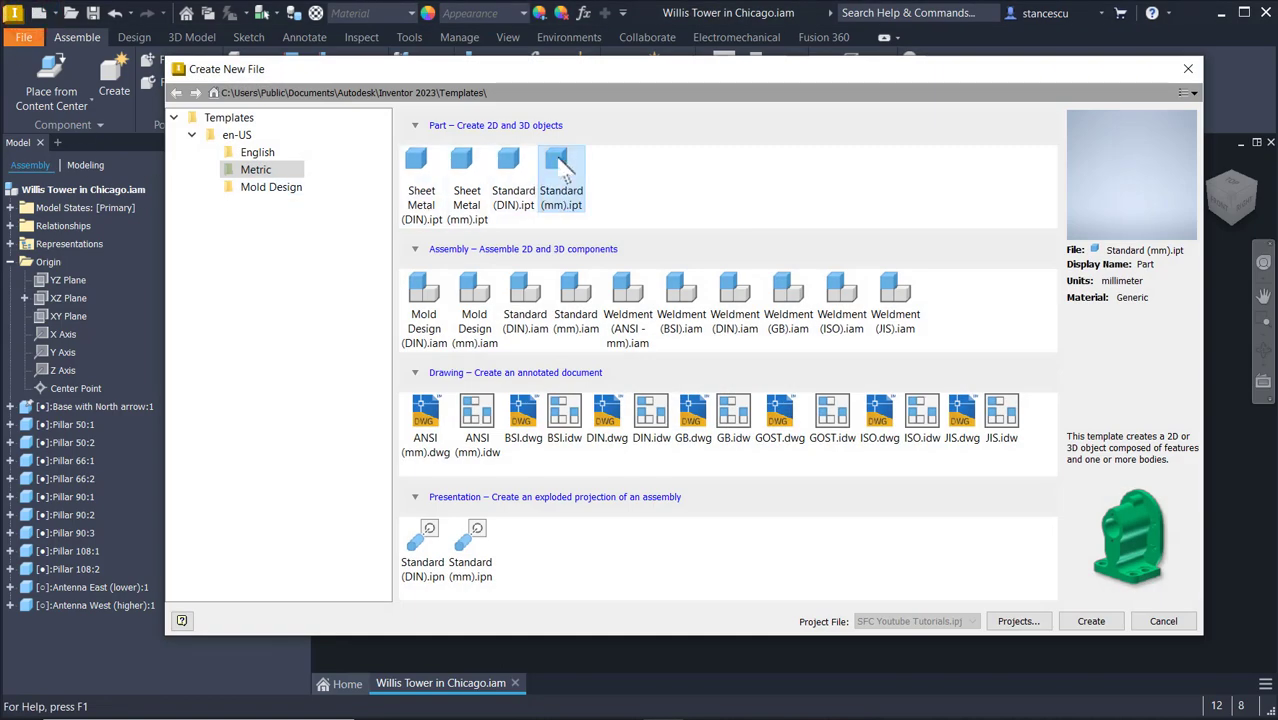
{"action": "double_click", "coordinate": [557, 162]}
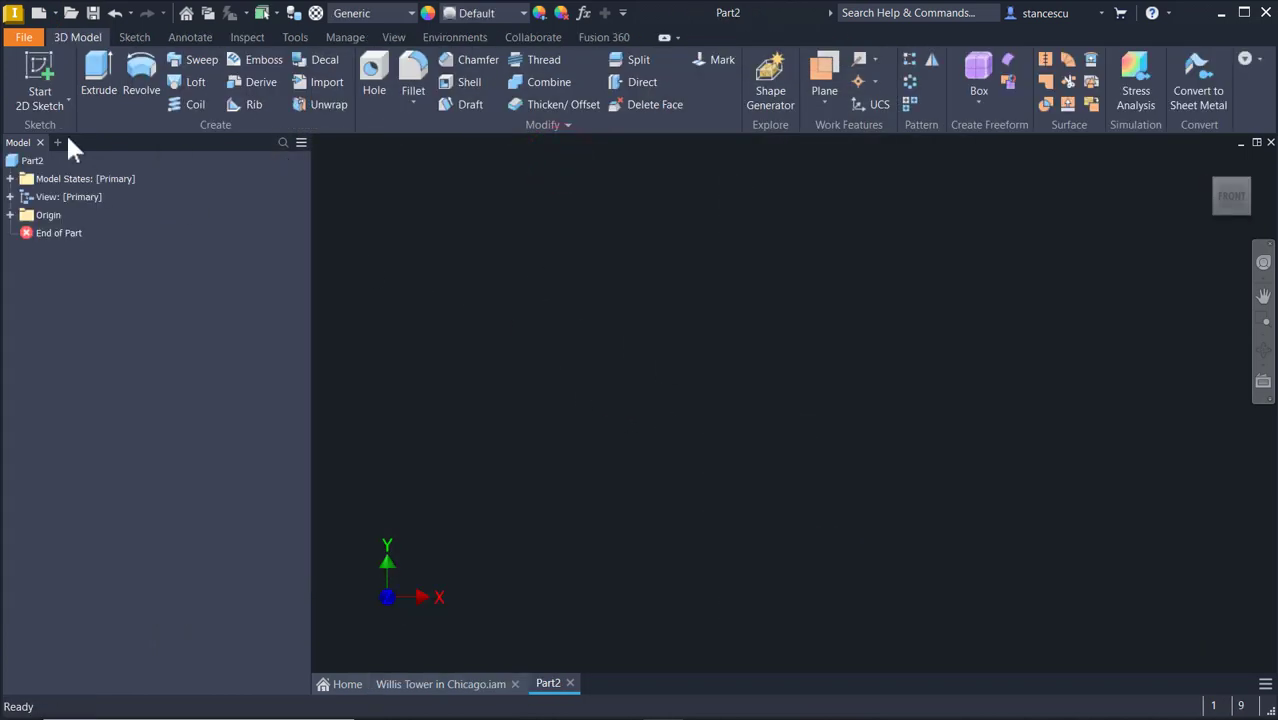
{"action": "left_click", "coordinate": [37, 68]}
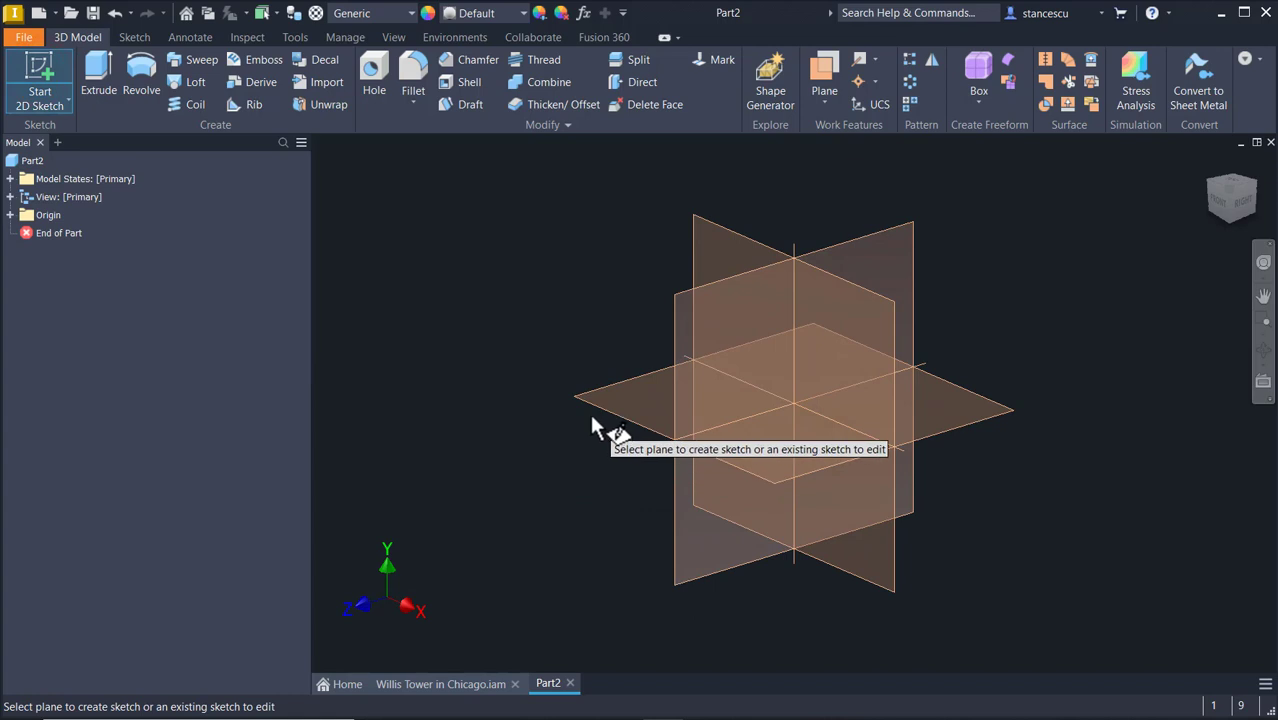
{"action": "left_click", "coordinate": [613, 398]}
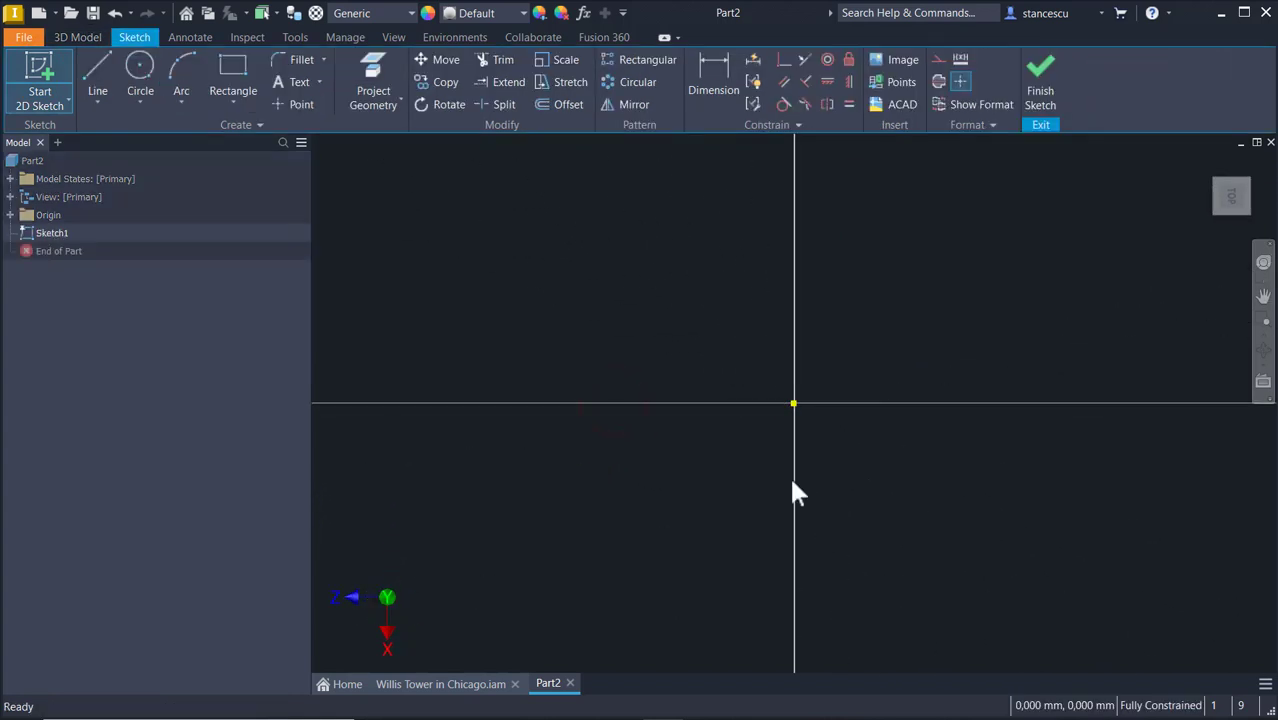
{"action": "mouse_move", "coordinate": [1217, 182]}
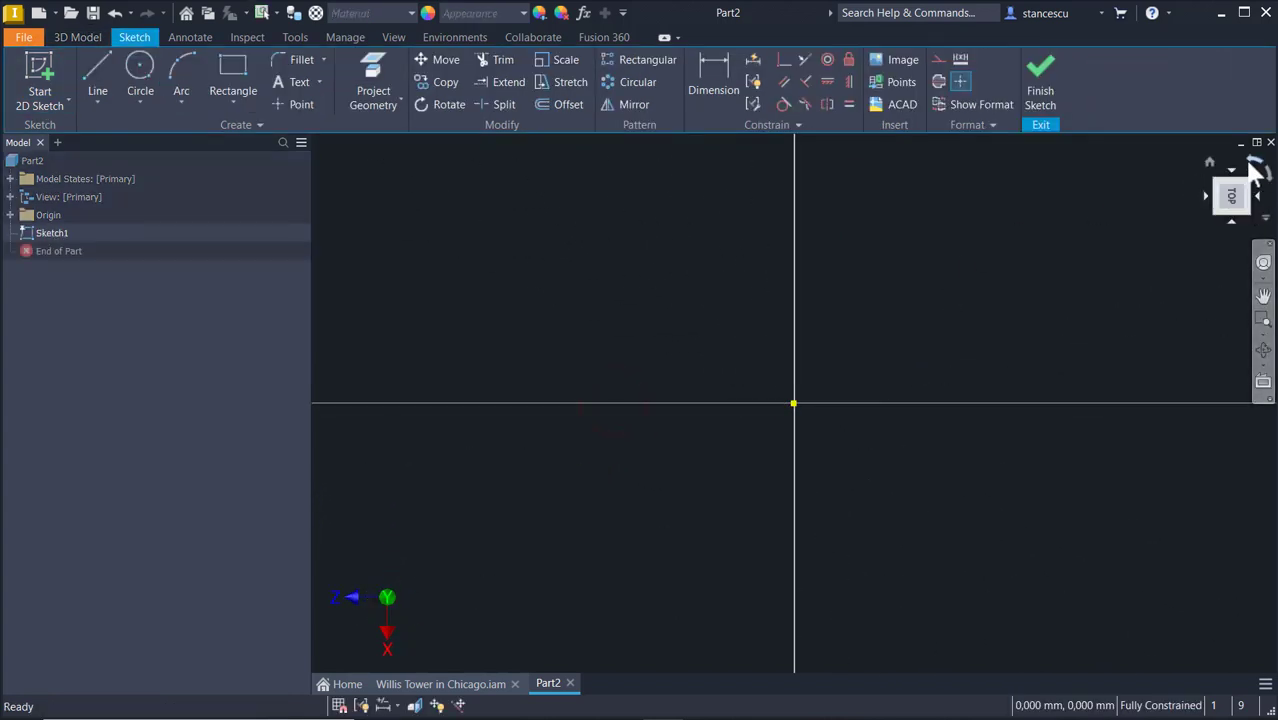
{"action": "left_click", "coordinate": [1253, 166]}
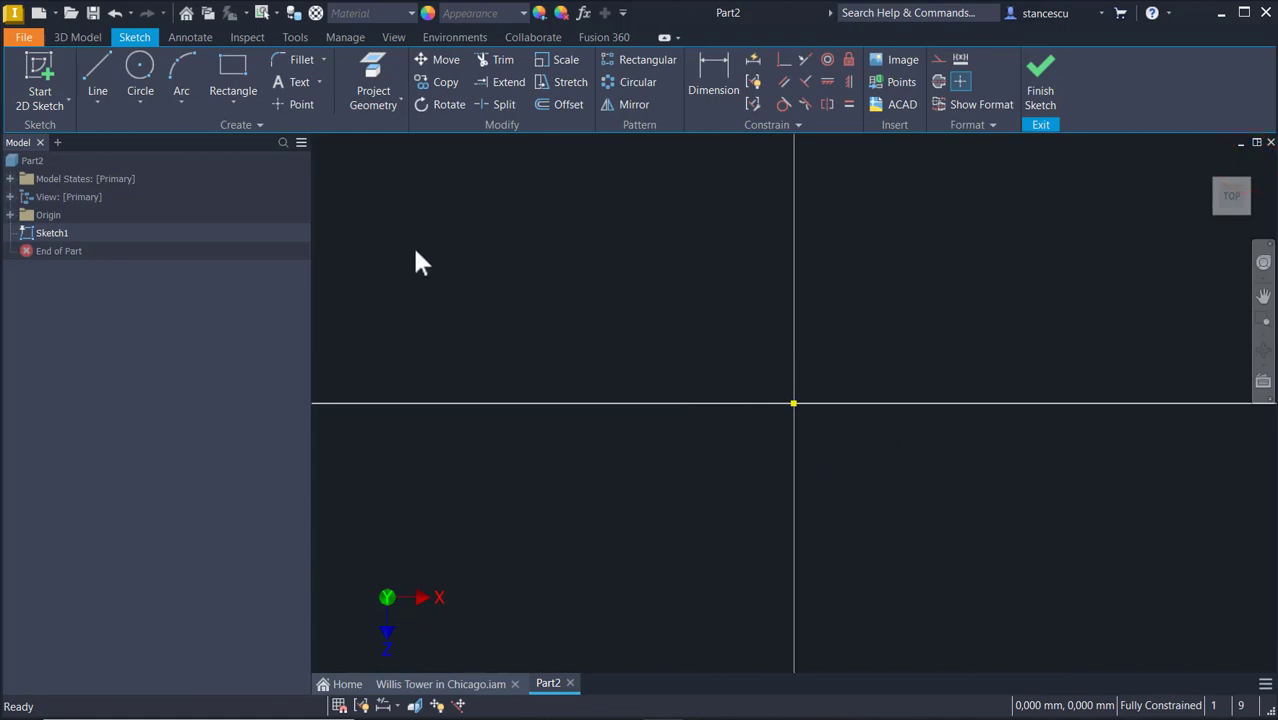
Sketch a 75 ft by 75 ft rectangle from the origin, extending toward positive X and positive Z.
{"action": "left_click", "coordinate": [235, 65]}
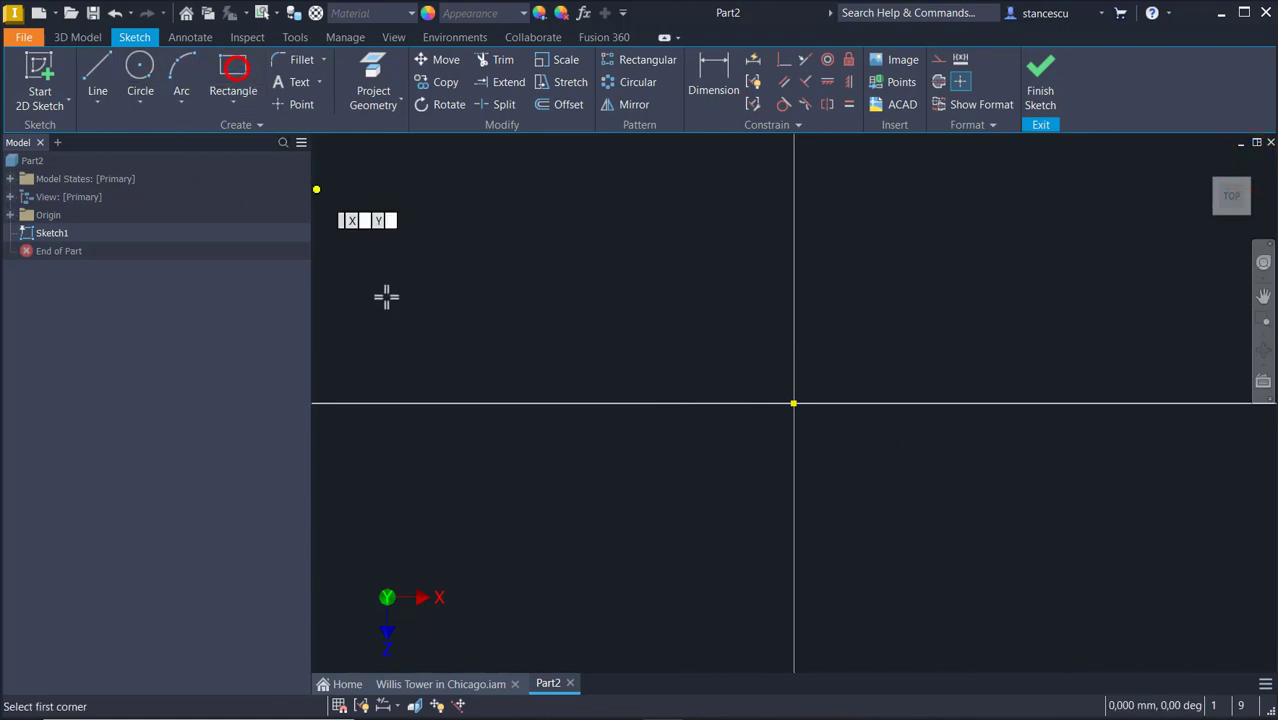
{"action": "left_click", "coordinate": [793, 404]}
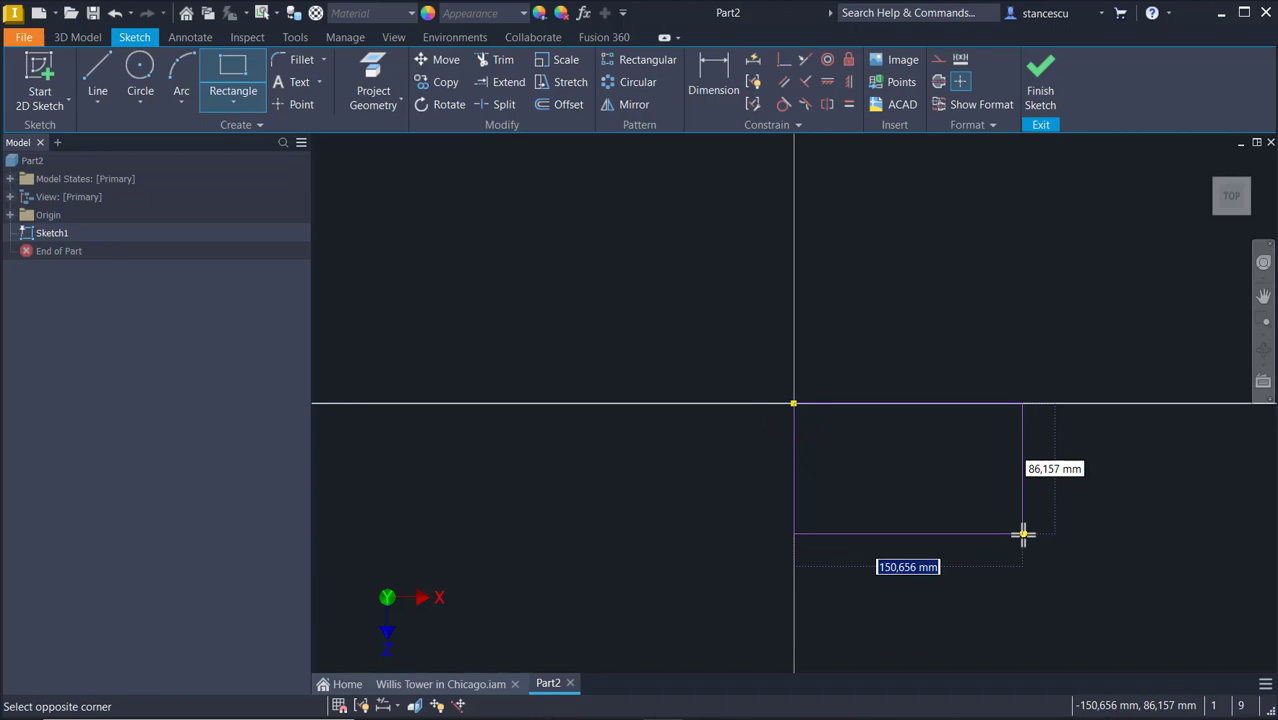
{"action": "type", "text": "75ft"}
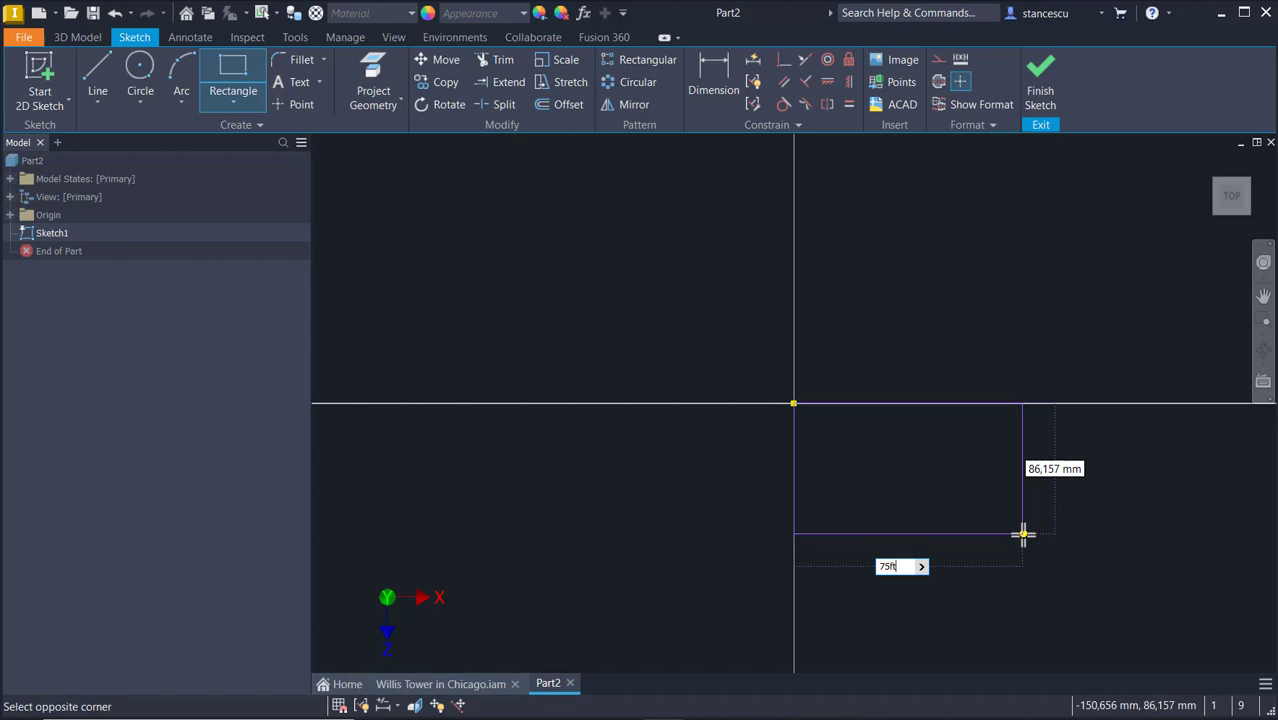
{"action": "key", "text": "Tab"}
{"action": "type", "text": "75"}
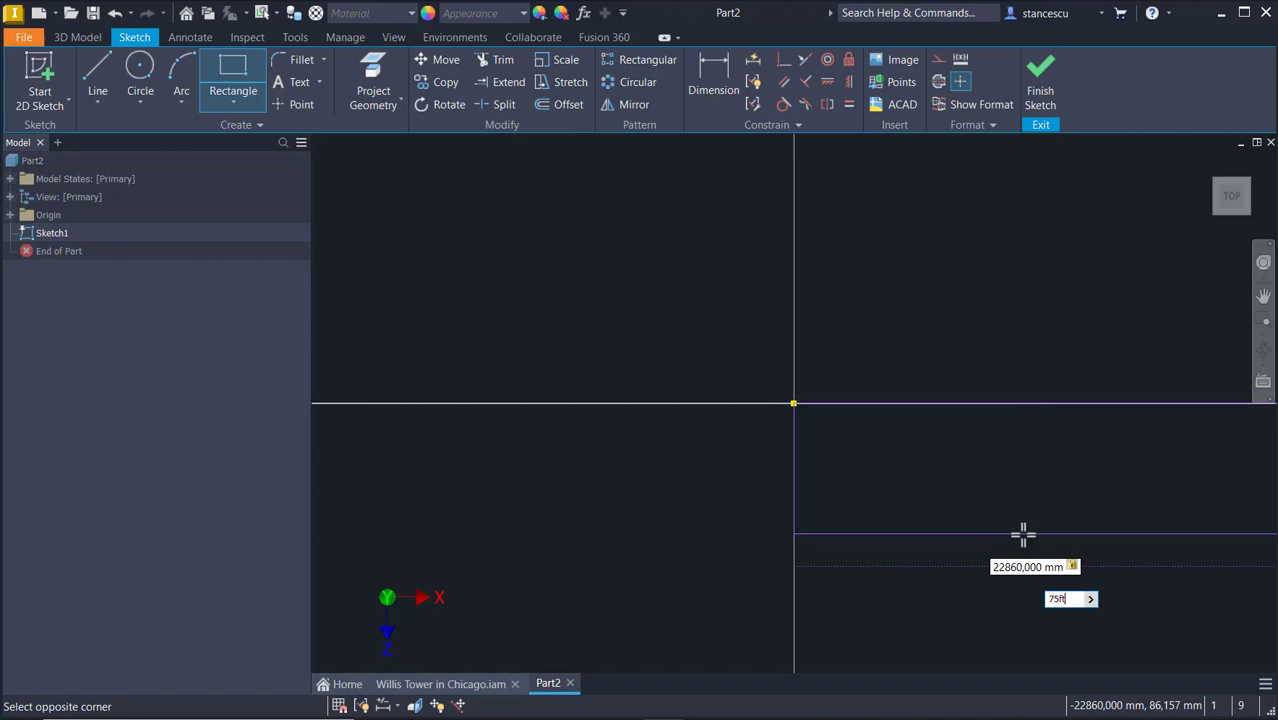
{"action": "type", "text": "ft"}
{"action": "key", "text": "Return"}
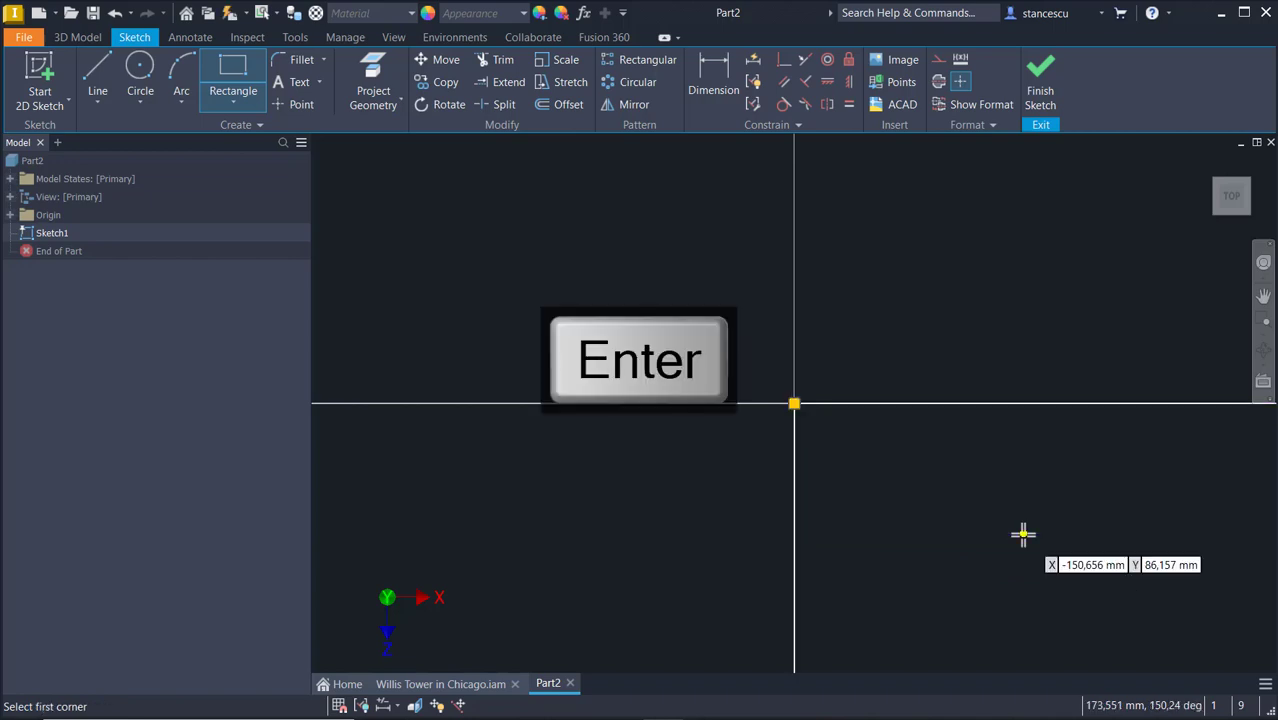
{"action": "key", "text": "Home"}
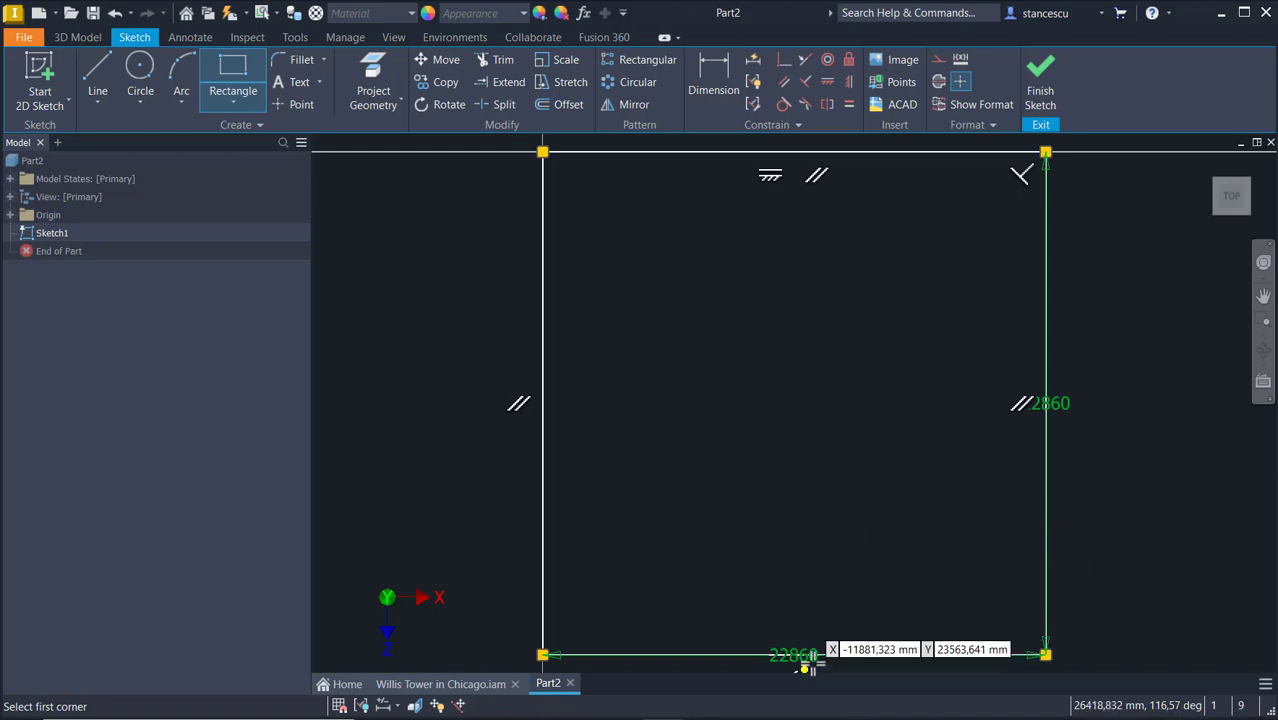
Reposition the square's dimensions, placing the vertical one outside its right edge and the horizontal one inside, just above the lower edge.
{"action": "key", "text": "Escape"}
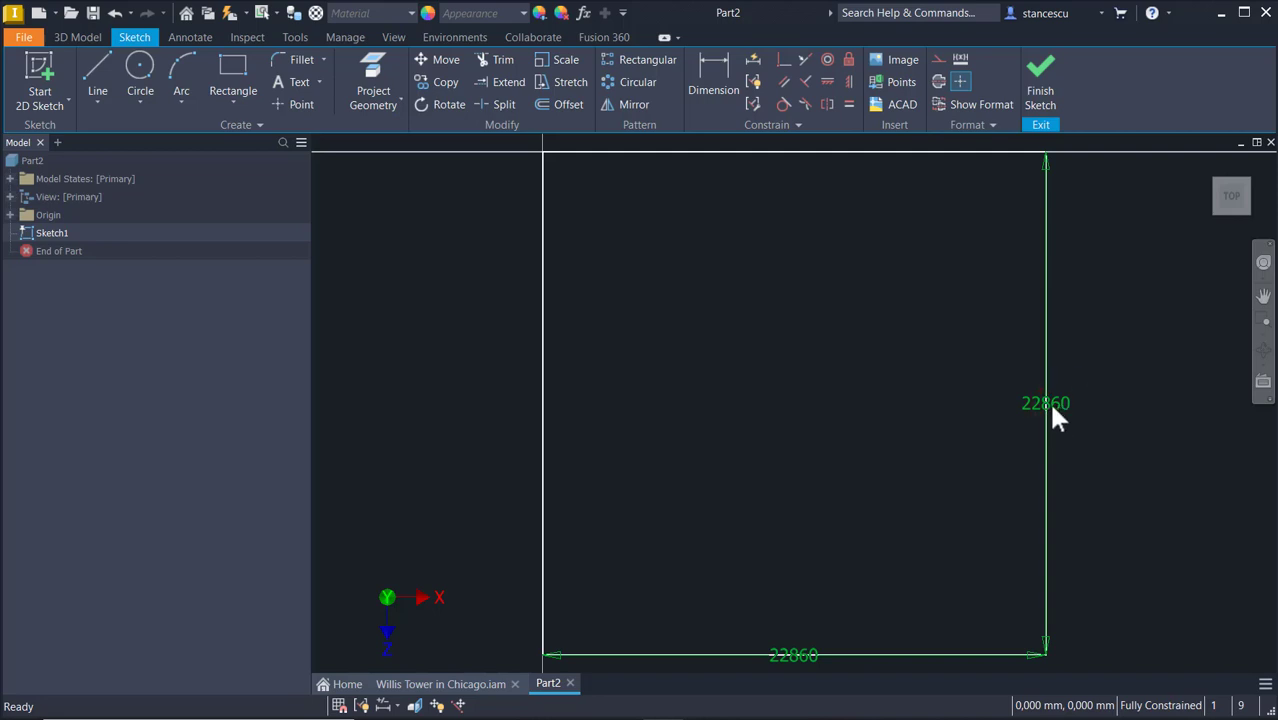
{"action": "left_click_drag", "start_coordinate": [1055, 412], "coordinate": [1101, 420]}
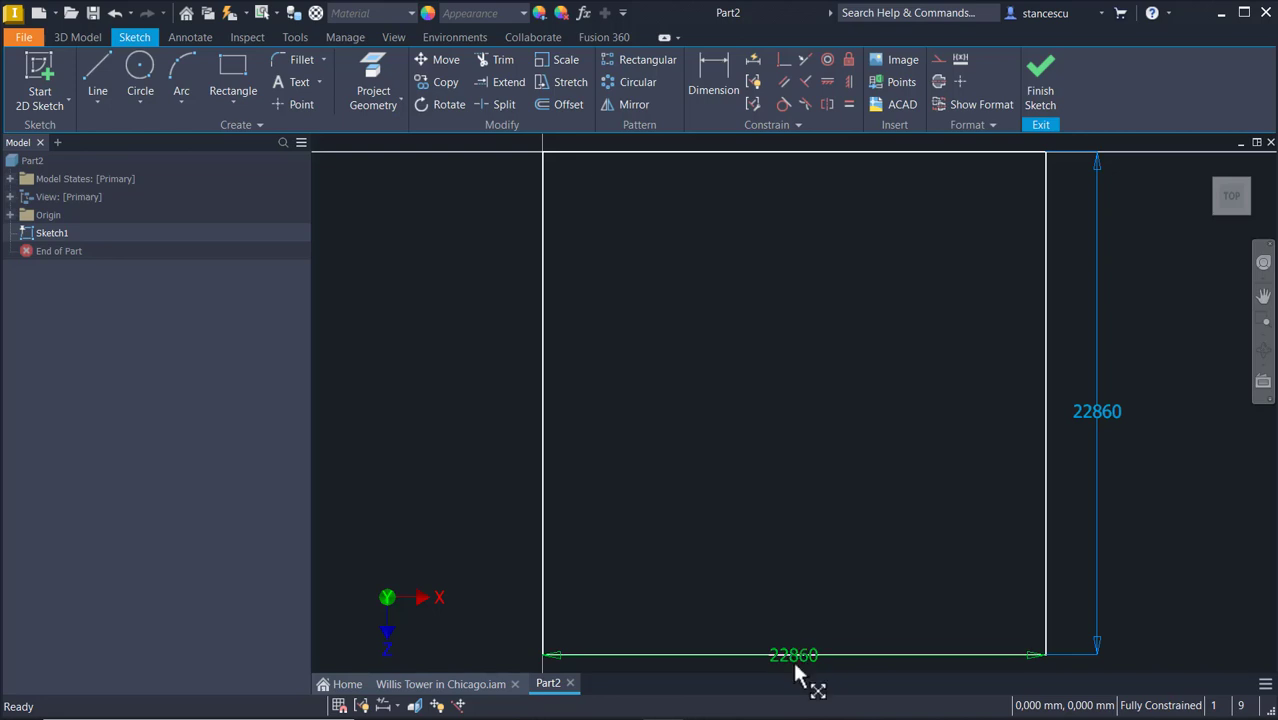
{"action": "left_click_drag", "start_coordinate": [796, 666], "coordinate": [796, 634]}
{"action": "left_click", "coordinate": [799, 404]}
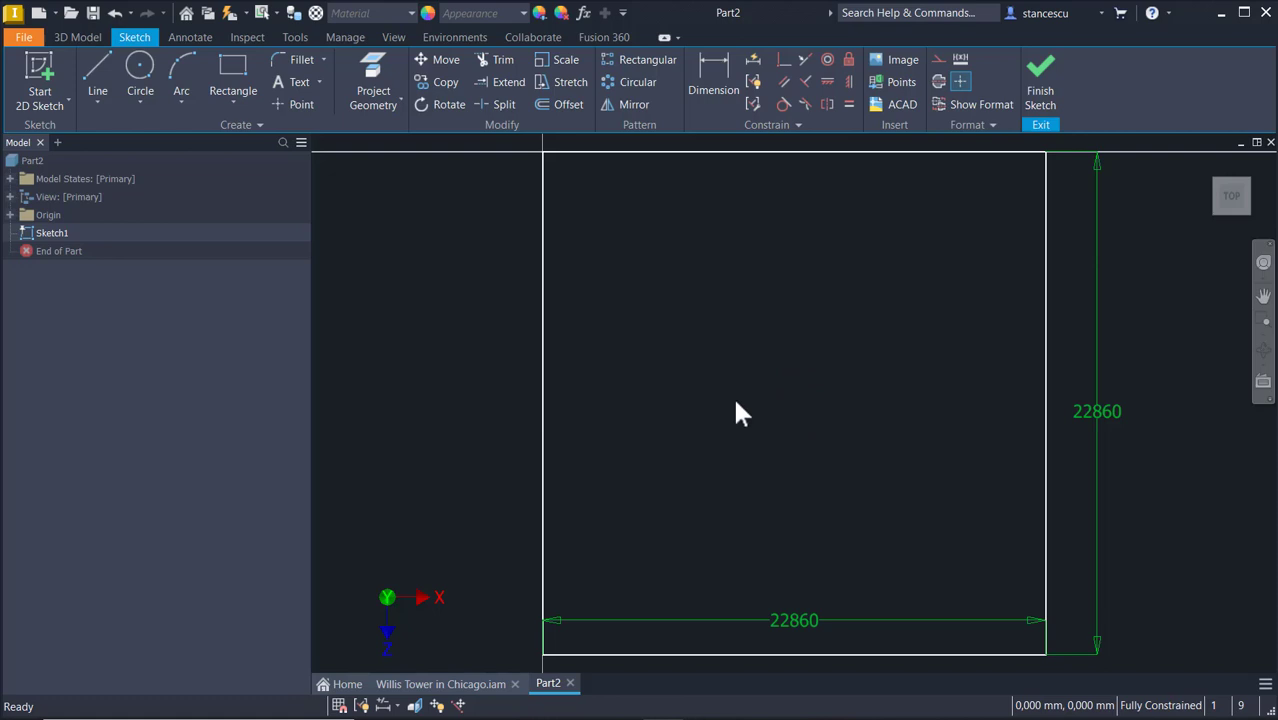
Apply the Presentation in-canvas color scheme in the application options, keeping the Dark UI theme.
{"action": "key", "text": "alt"}
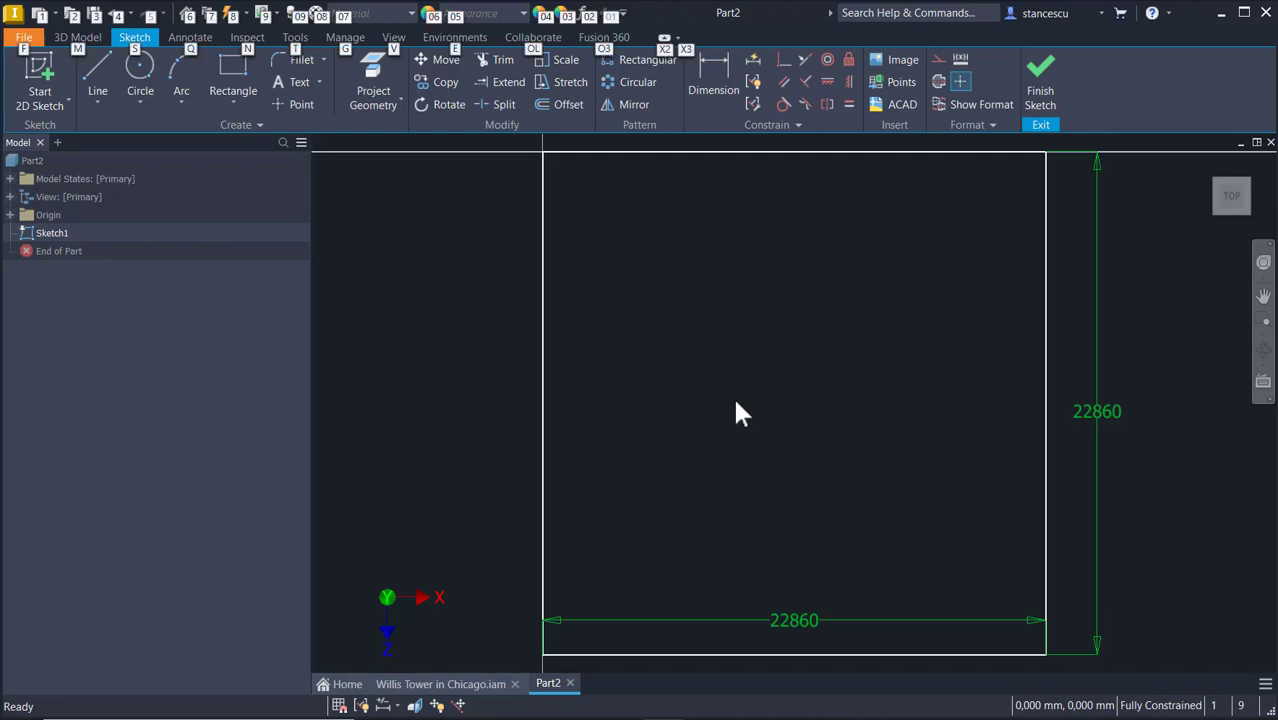
{"action": "key", "text": "f"}
{"action": "key", "text": "Escape"}
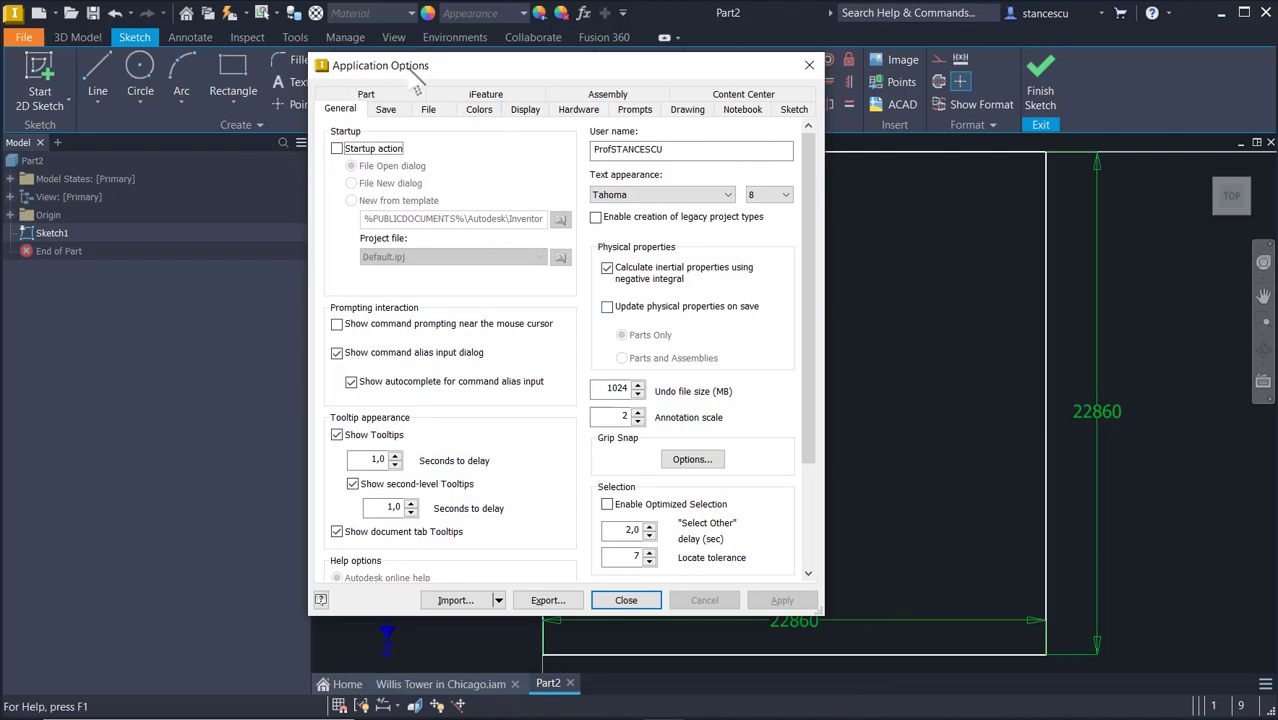
{"action": "left_click", "coordinate": [484, 112]}
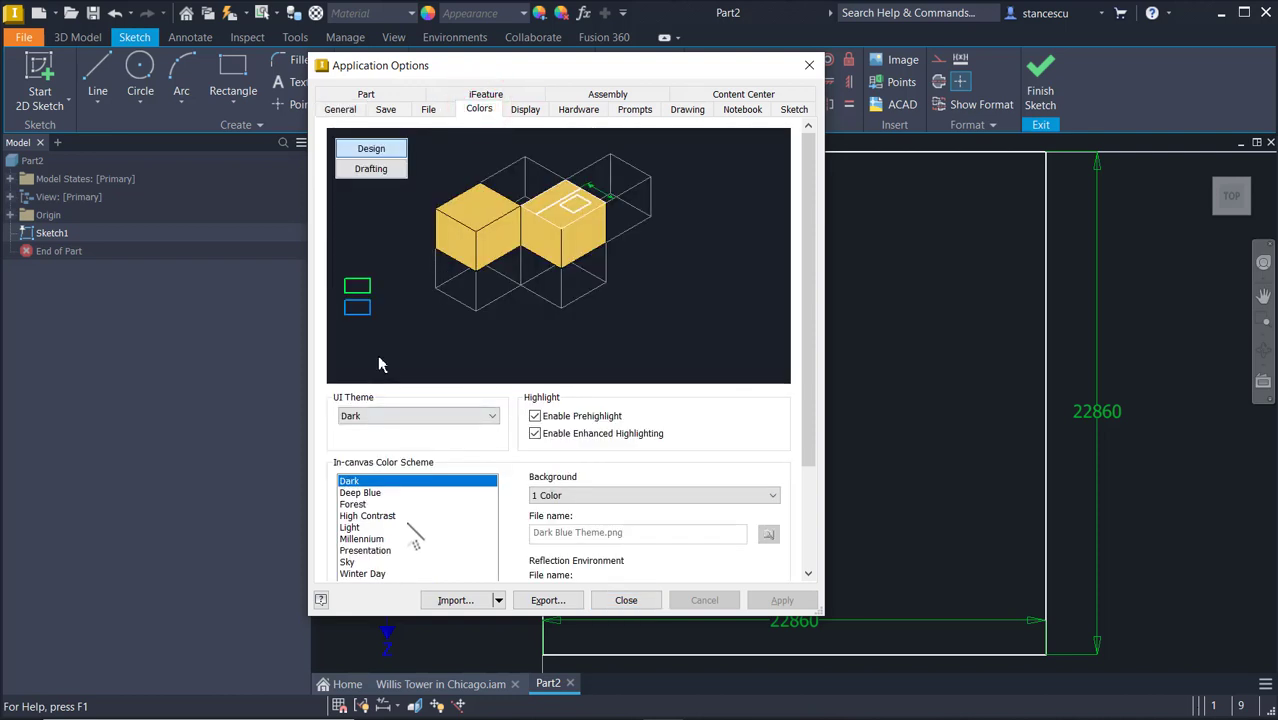
{"action": "left_click", "coordinate": [366, 550]}
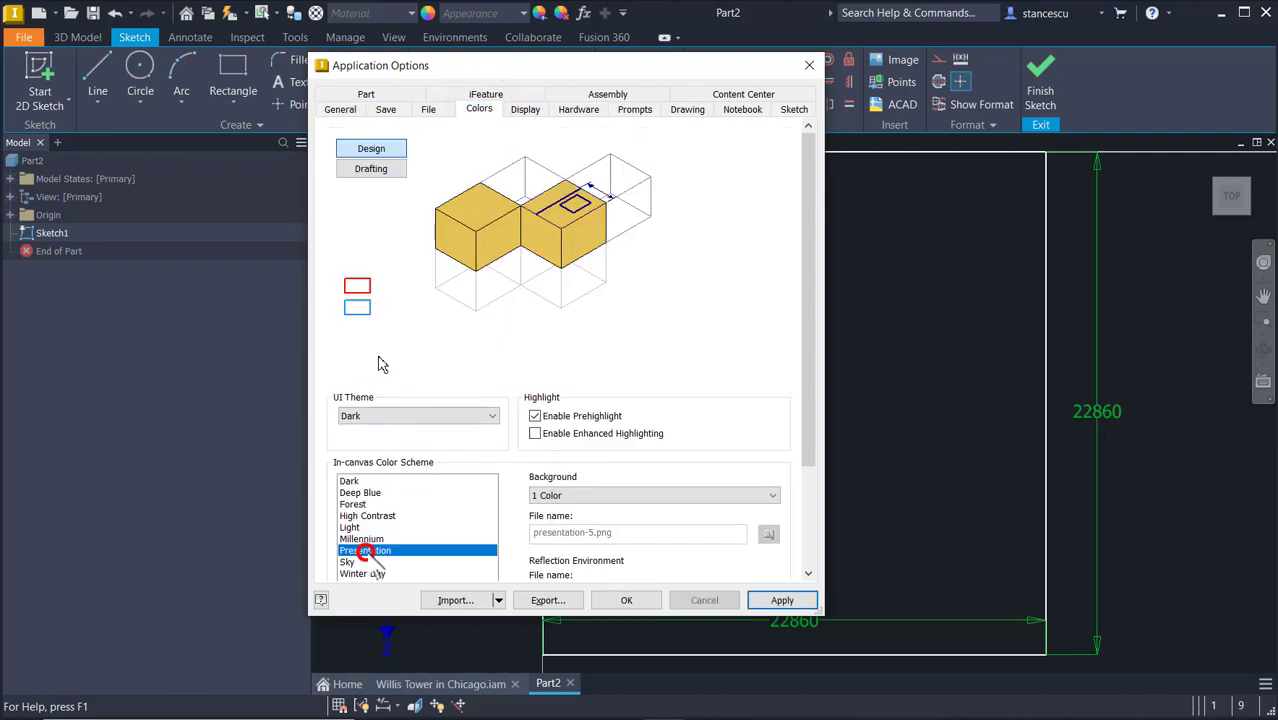
{"action": "left_click", "coordinate": [781, 600]}
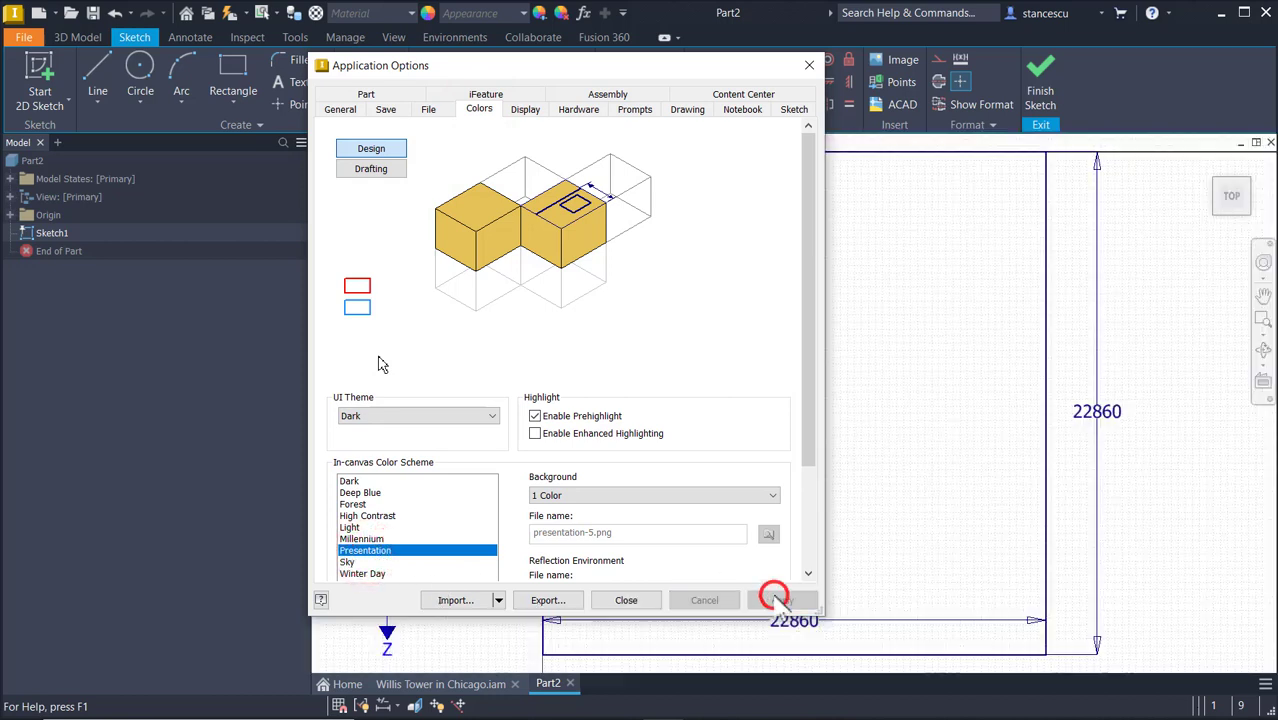
{"action": "left_click", "coordinate": [818, 64]}
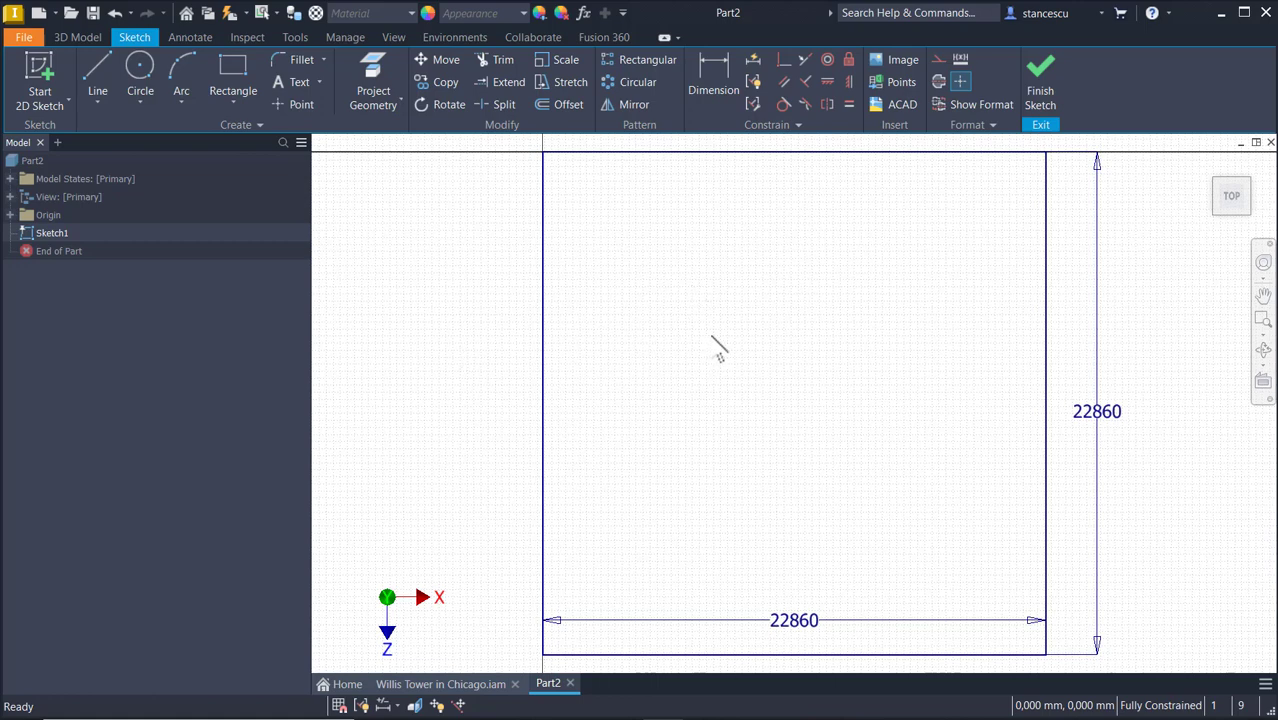
Set the part document's length unit to foot in the document settings.
{"action": "left_click", "coordinate": [295, 38]}
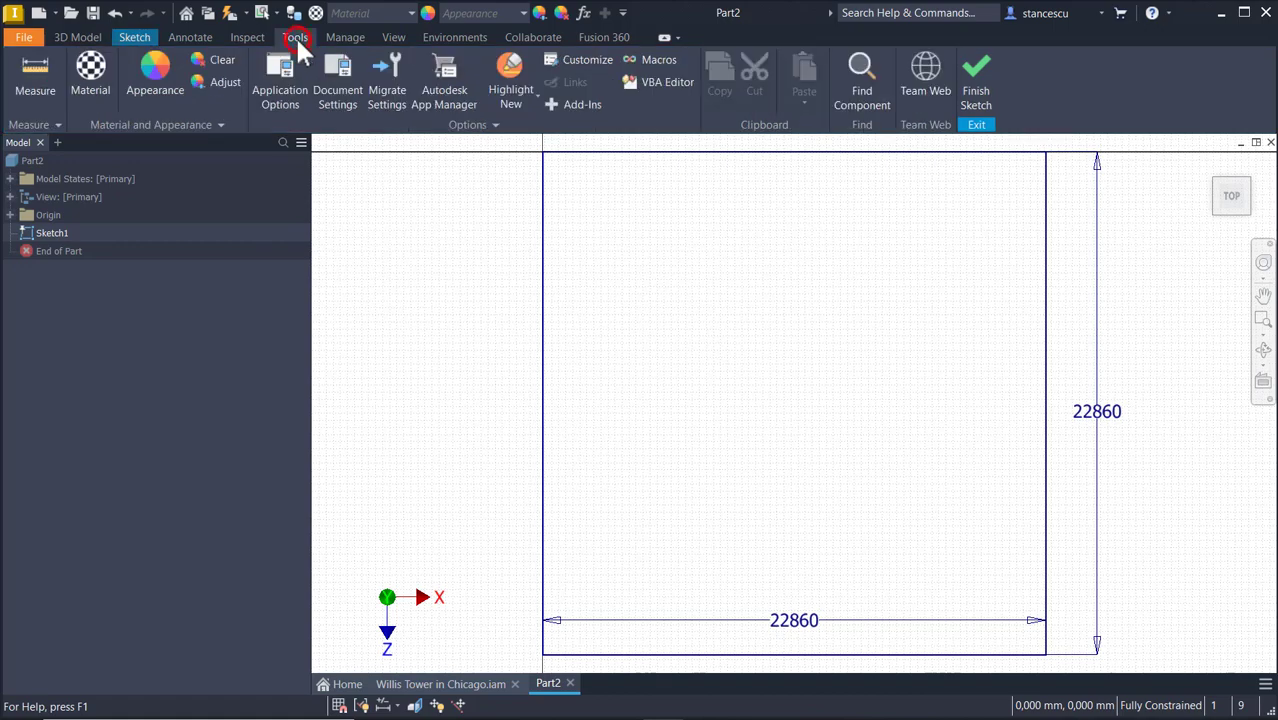
{"action": "left_click", "coordinate": [340, 75]}
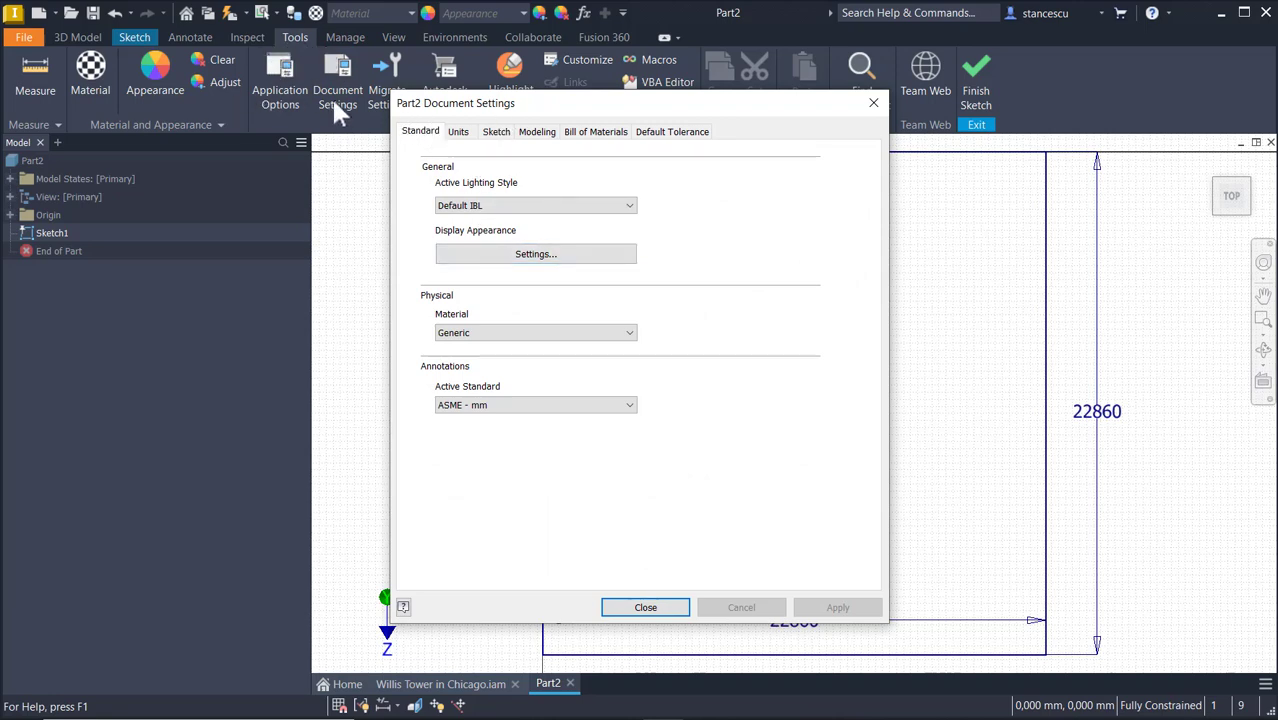
{"action": "left_click", "coordinate": [459, 131]}
{"action": "left_click", "coordinate": [467, 193]}
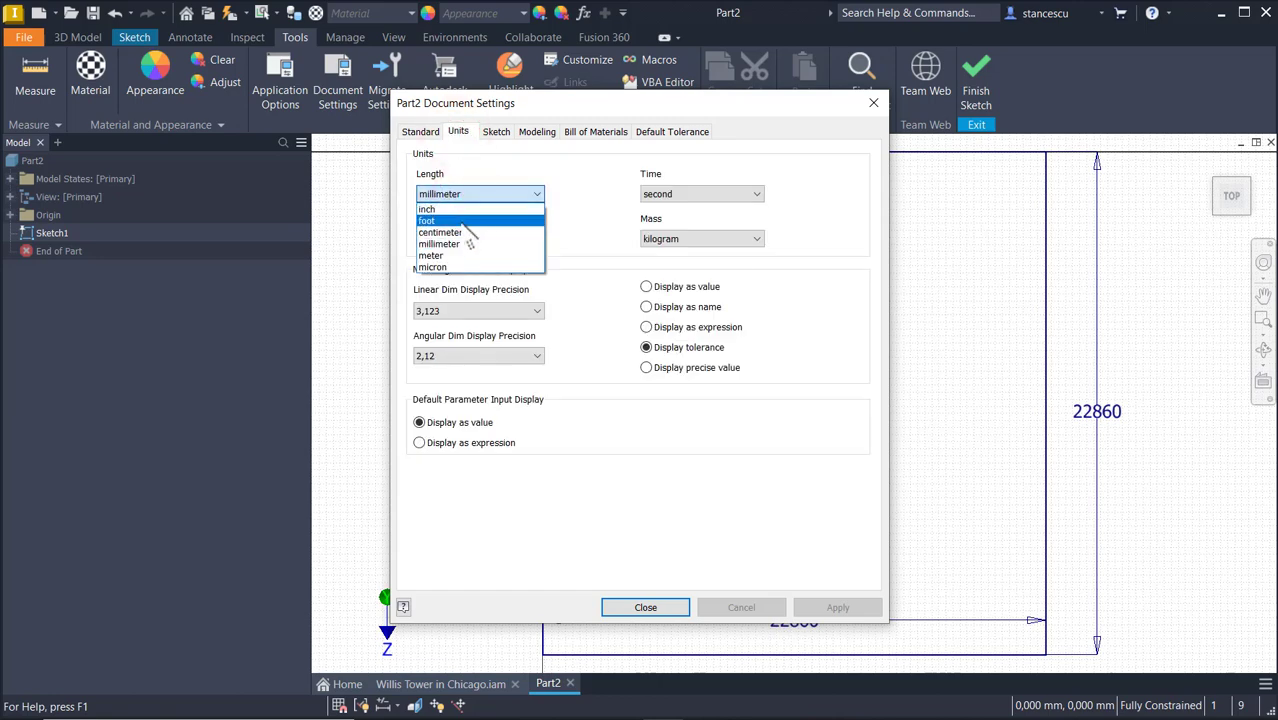
{"action": "left_click", "coordinate": [462, 221]}
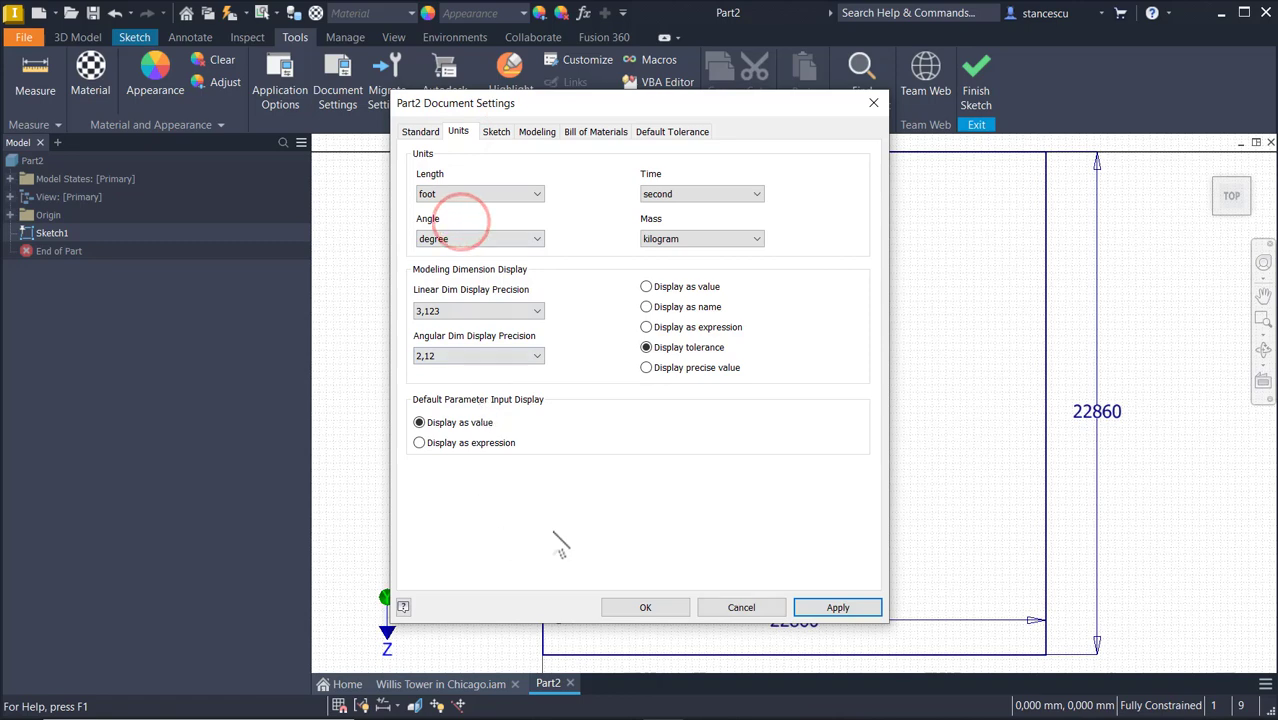
{"action": "left_click", "coordinate": [814, 606]}
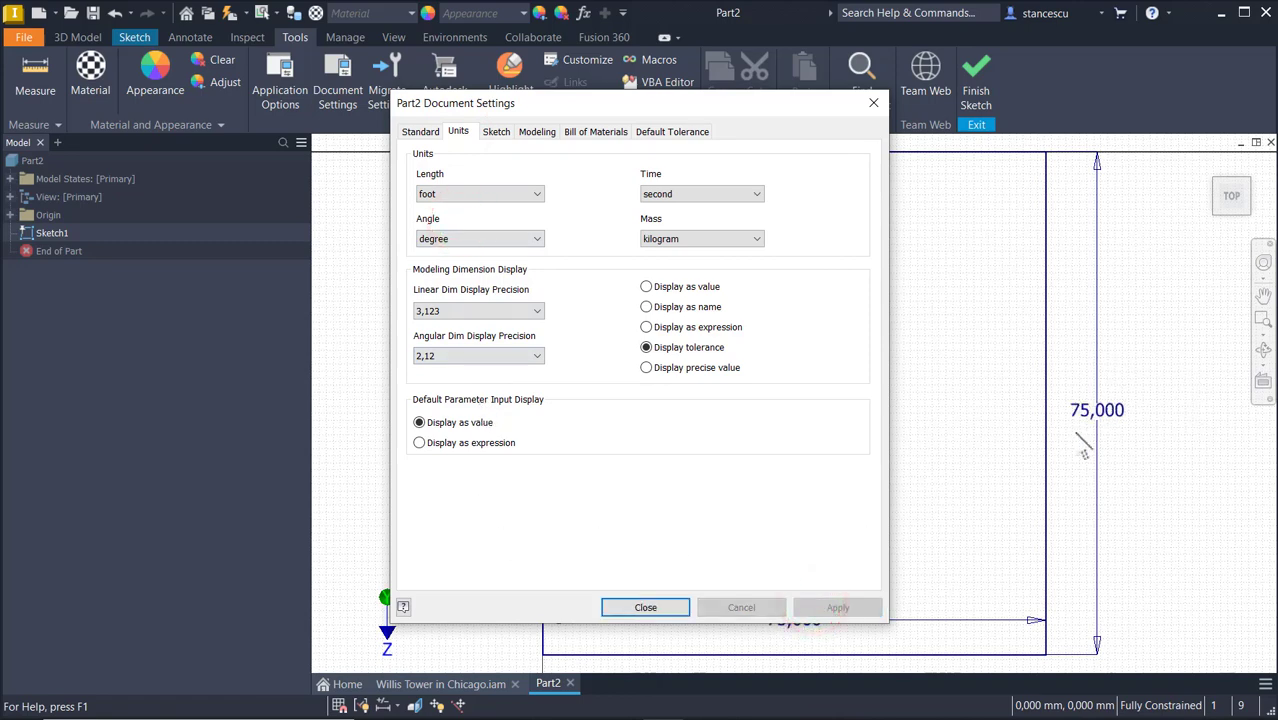
{"action": "left_click", "coordinate": [640, 605]}
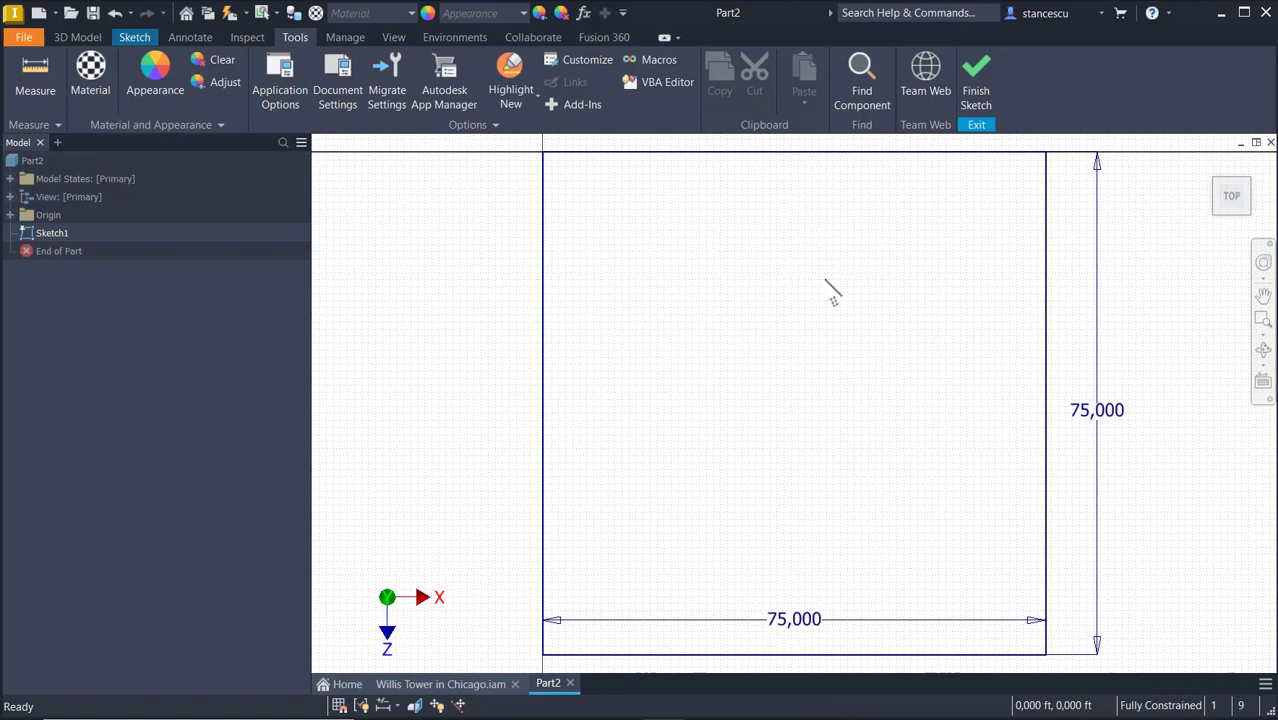
Finish the sketch and extrude the square profile upward 1451 ft as a new solid.
{"action": "left_click", "coordinate": [975, 95]}
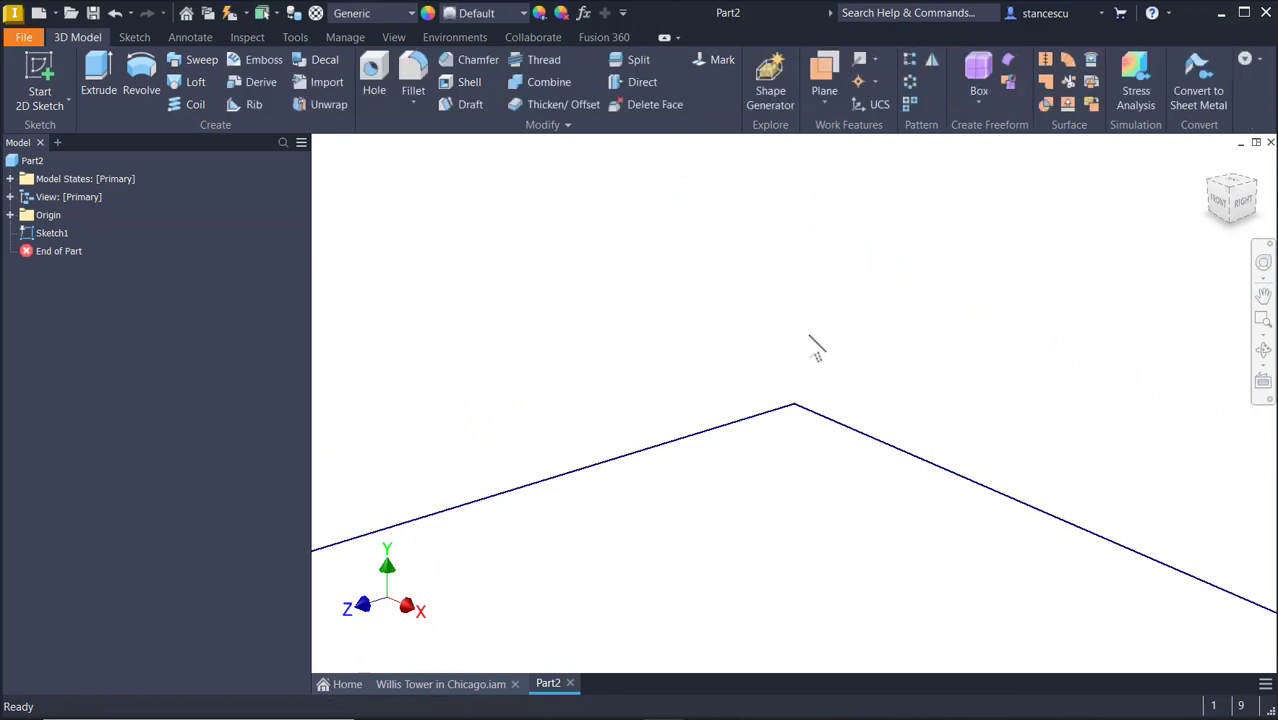
{"action": "key", "text": "F6"}
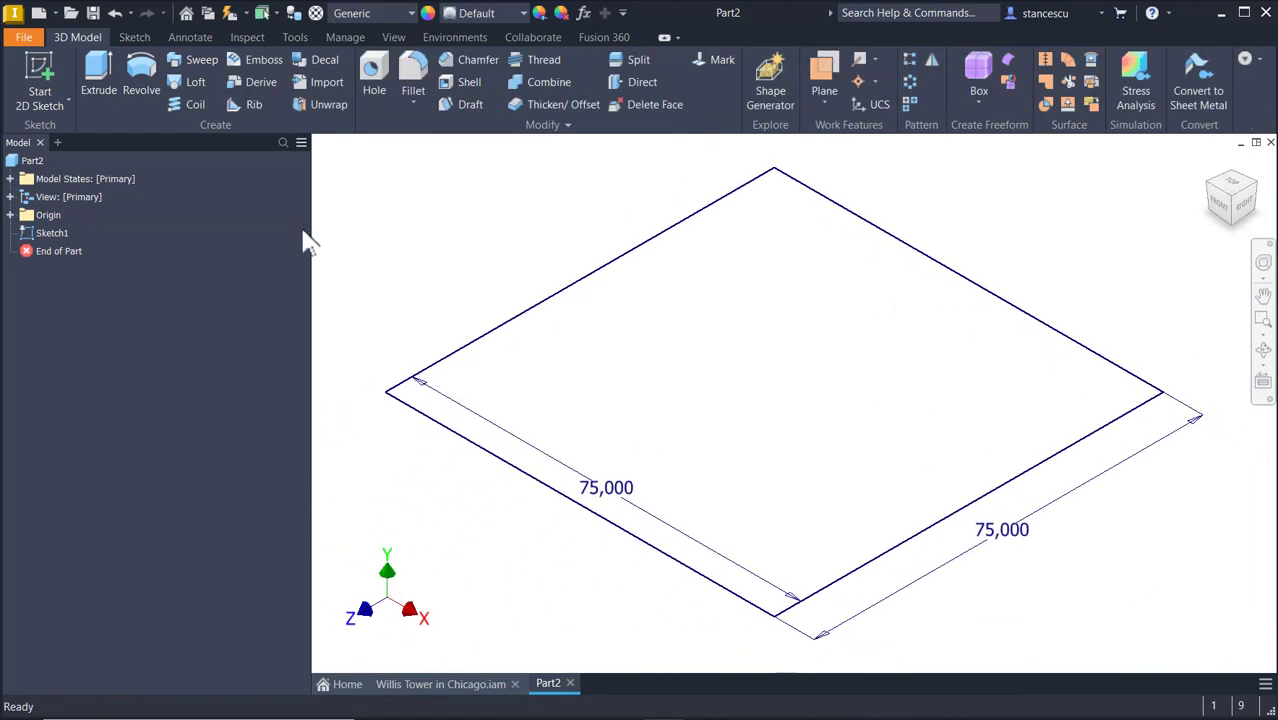
{"action": "left_click", "coordinate": [93, 75]}
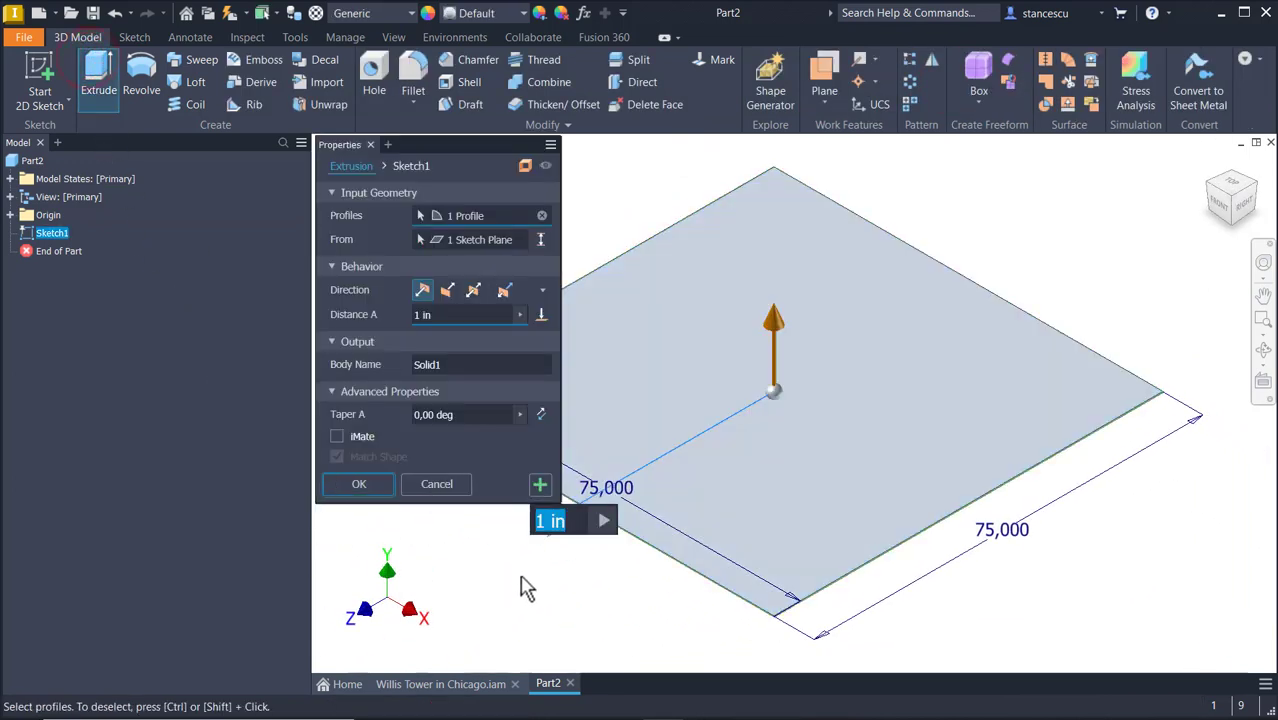
{"action": "left_click", "coordinate": [441, 315]}
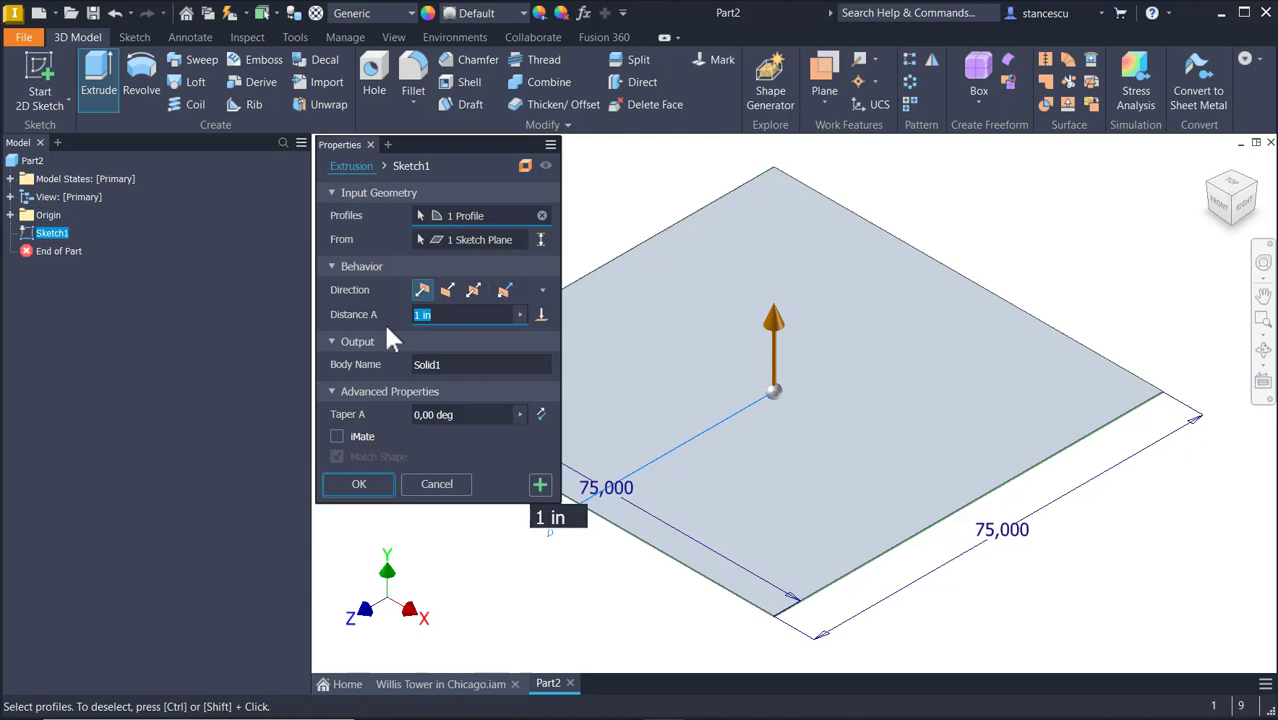
{"action": "type", "text": "145"}
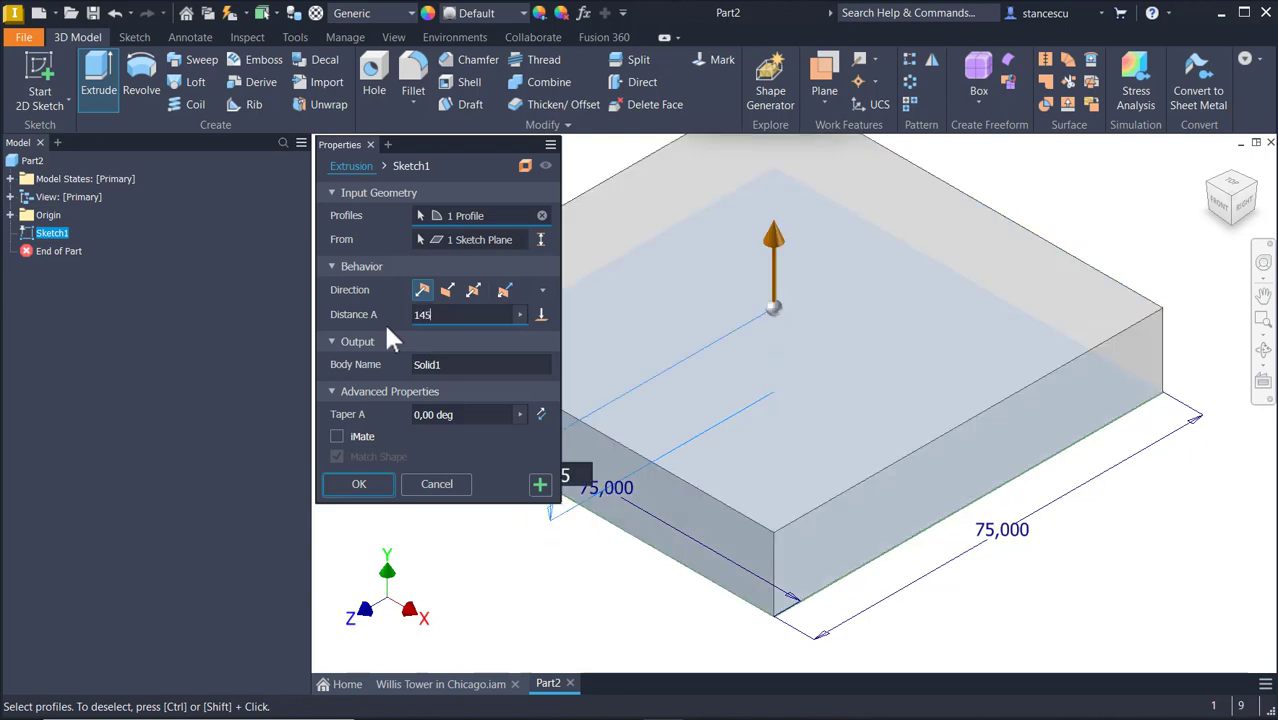
{"action": "key", "text": "BackSpace"}
{"action": "key", "text": "BackSpace"}
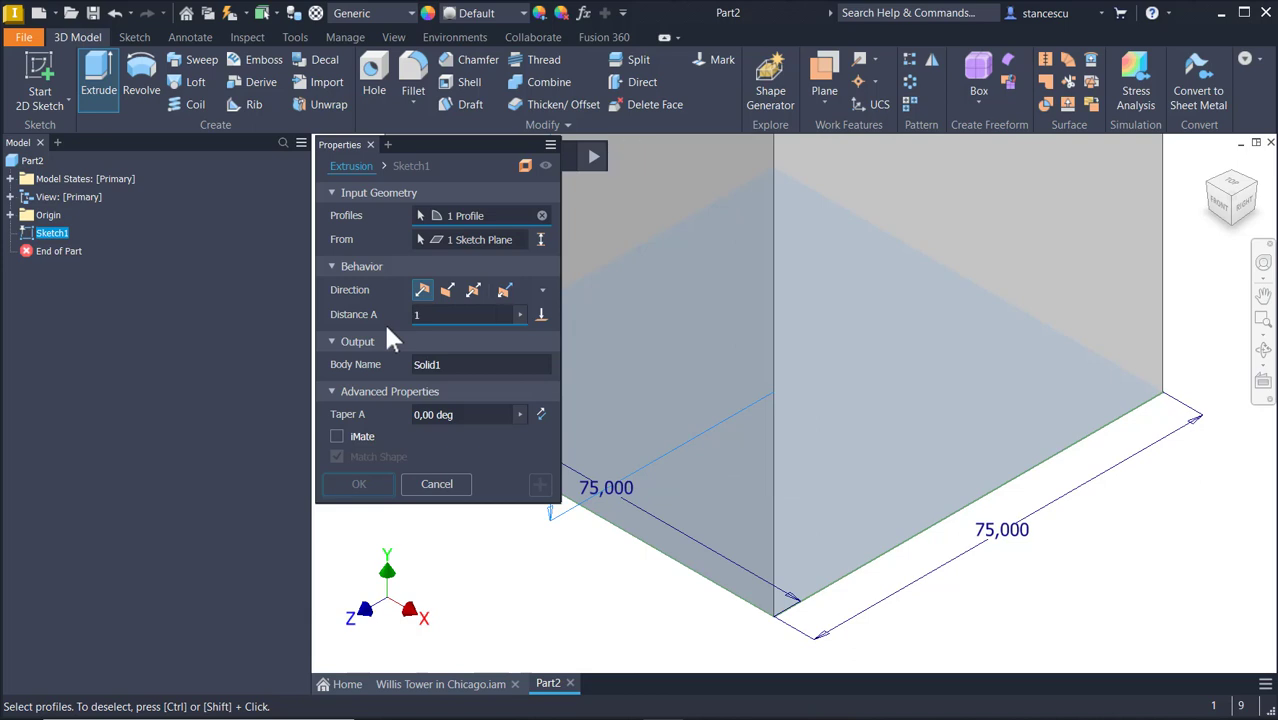
{"action": "type", "text": "451"}
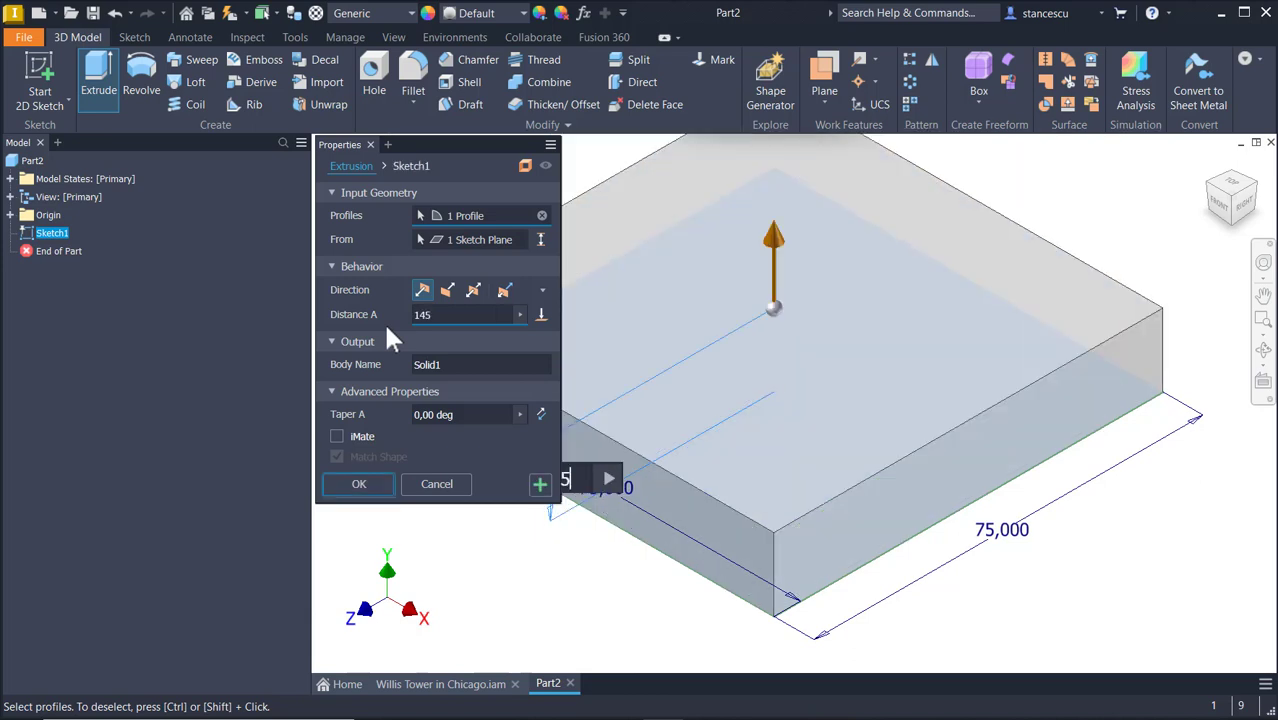
{"action": "left_click", "coordinate": [360, 485]}
{"action": "key", "text": "F6"}
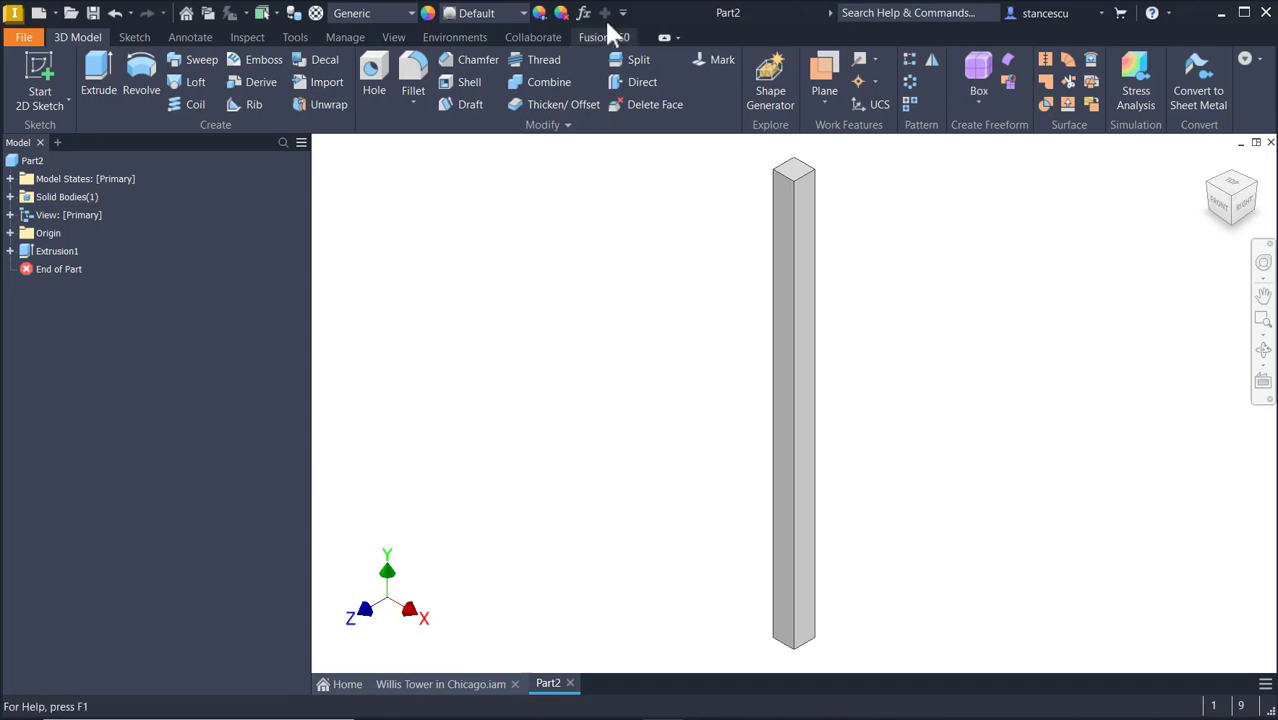
Assign the White appearance from the Inventor Material Library to the tower part.
{"action": "left_click", "coordinate": [564, 248]}
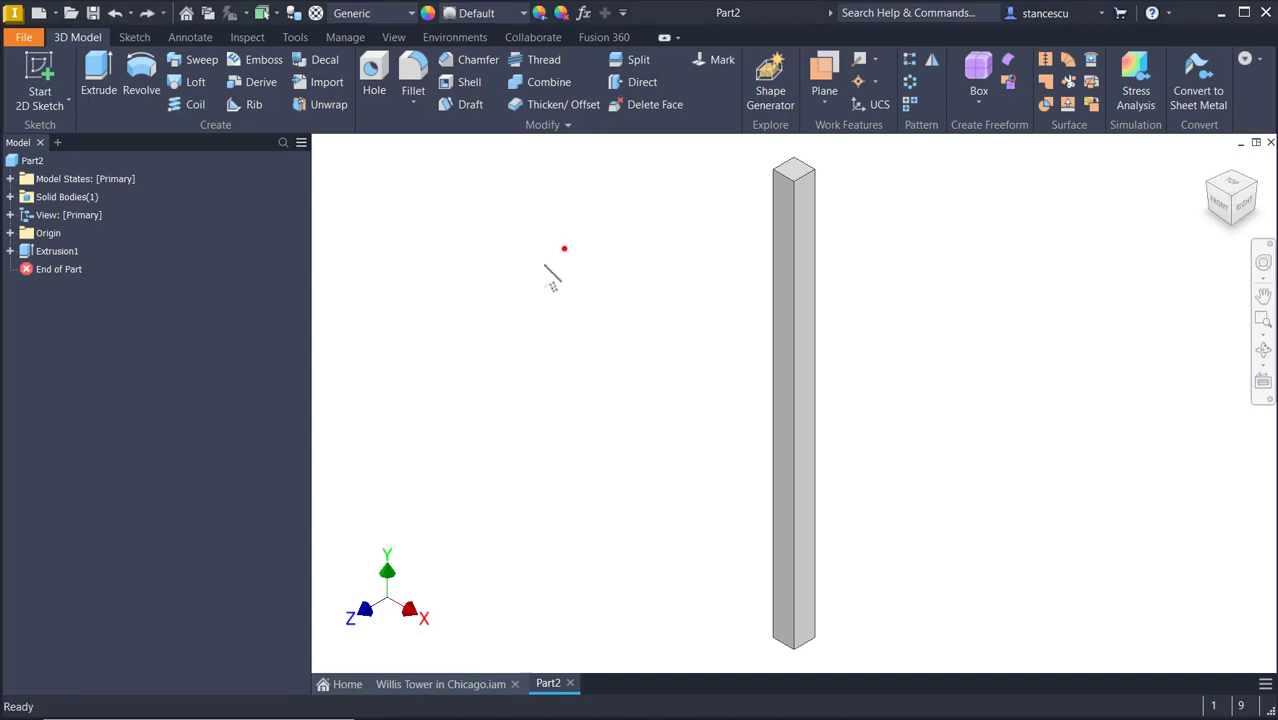
{"action": "left_click", "coordinate": [472, 13]}
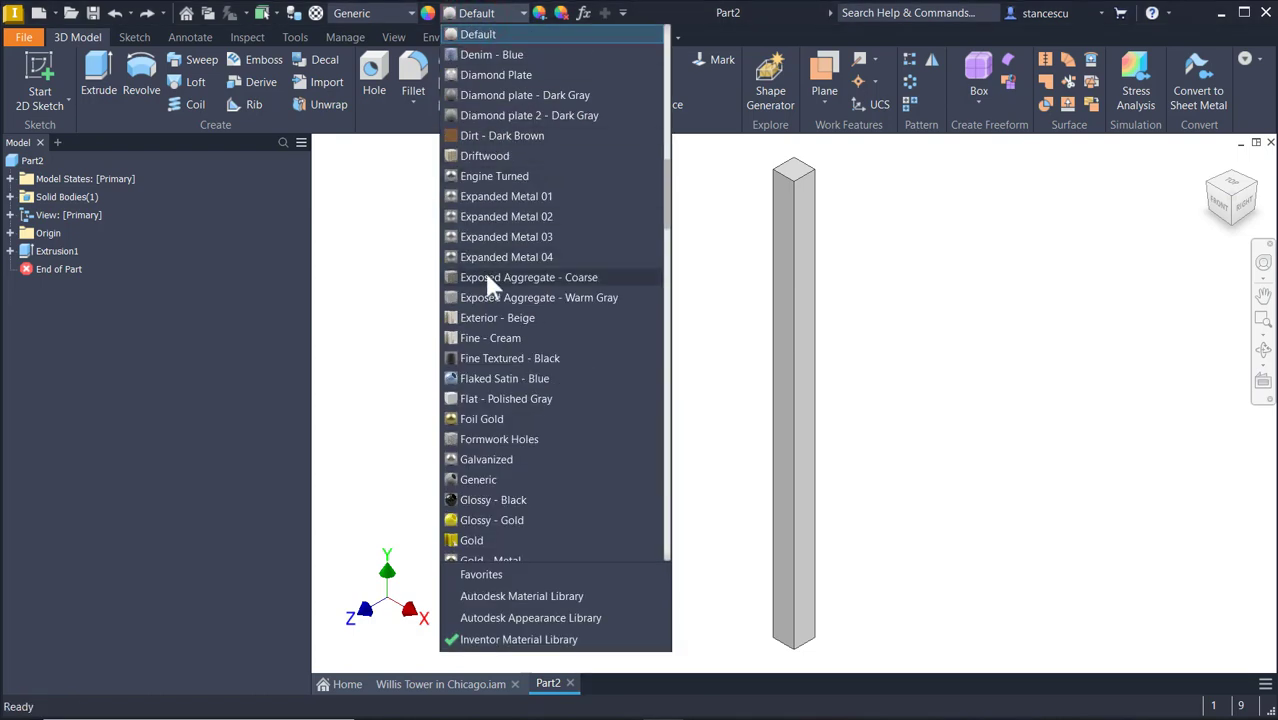
{"action": "scroll", "coordinate": [568, 408], "scroll_direction": "down", "scroll_amount": 15}
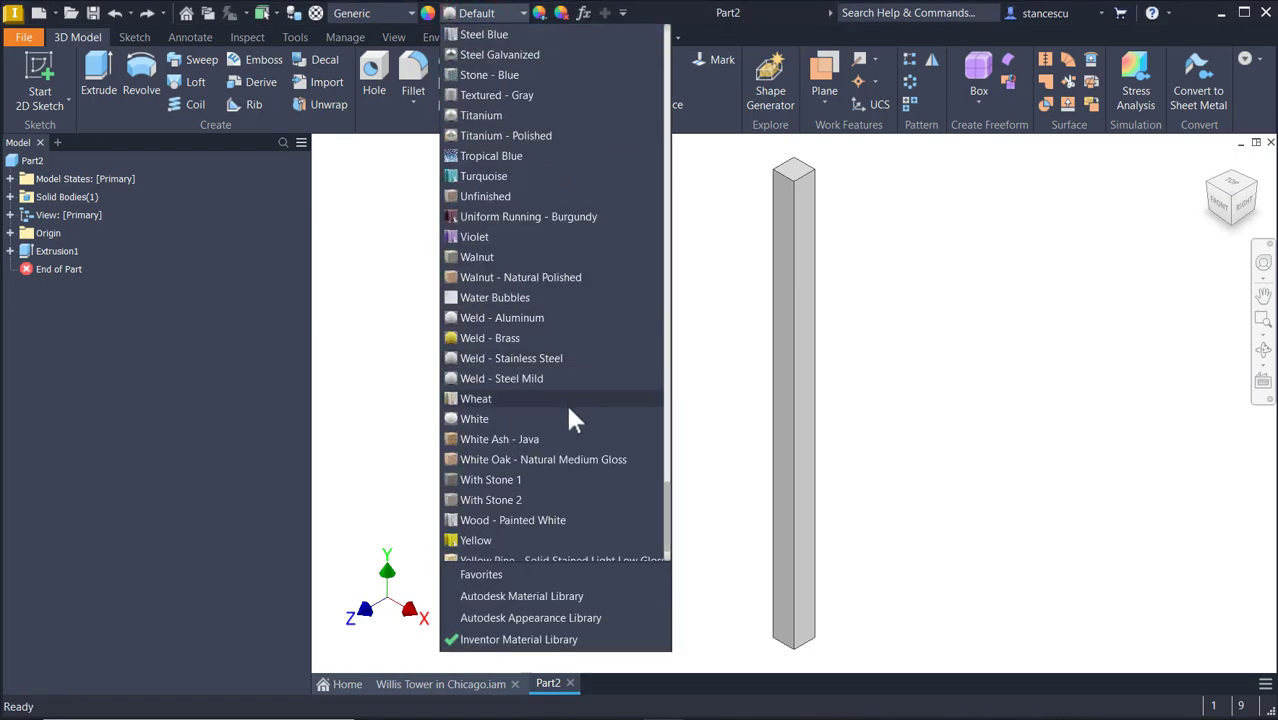
{"action": "left_click", "coordinate": [517, 420]}
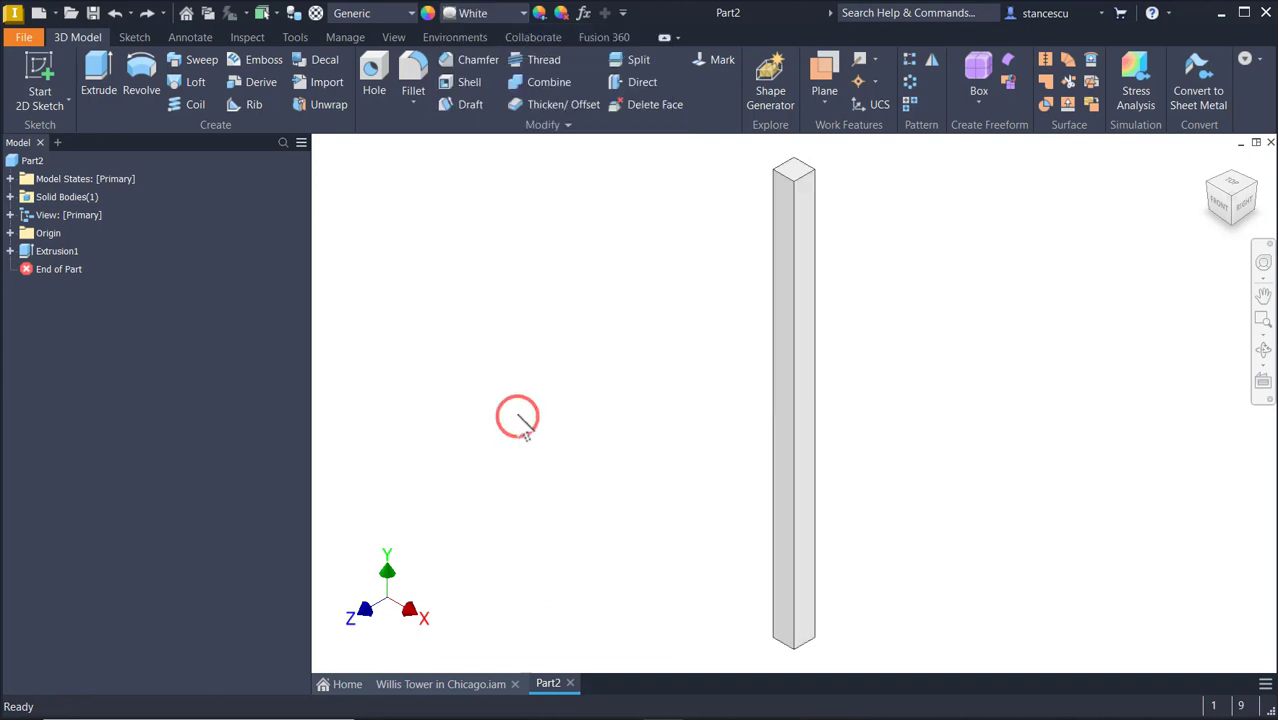
{"action": "left_click", "coordinate": [616, 458]}
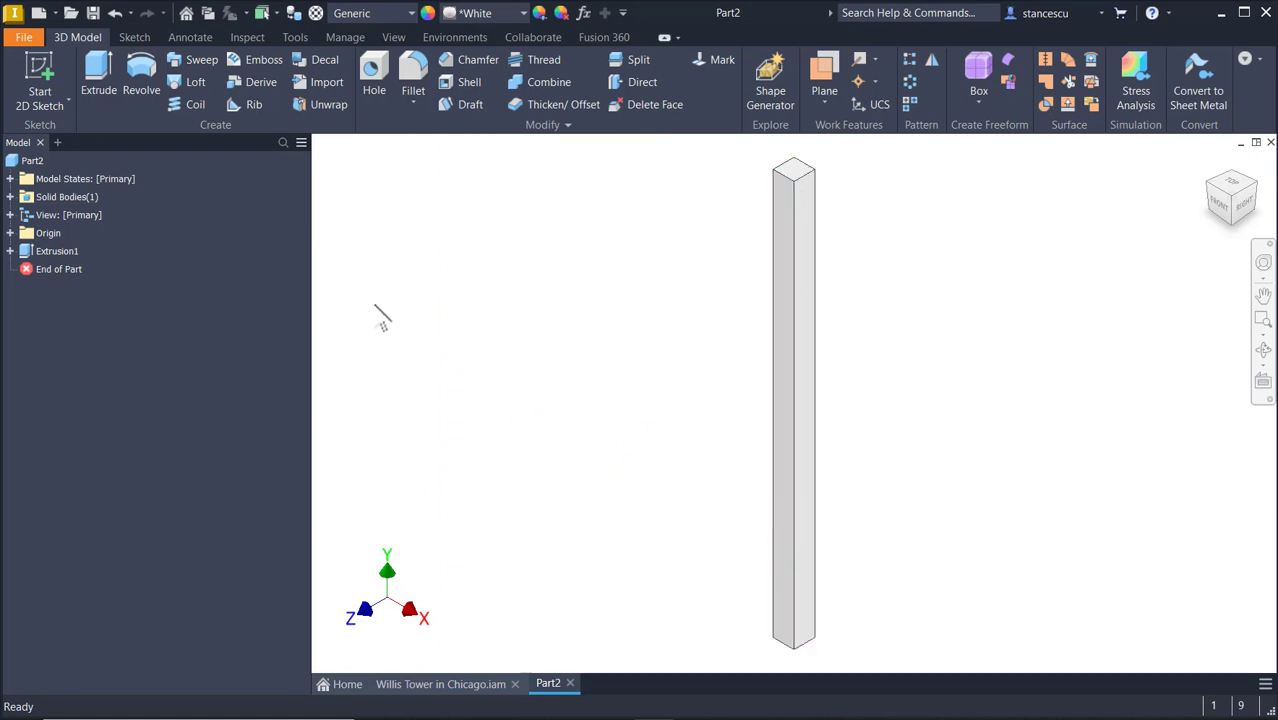
Edit the tower extrusion and set its distance to 13*50 ft.
{"action": "left_click", "coordinate": [10, 251]}
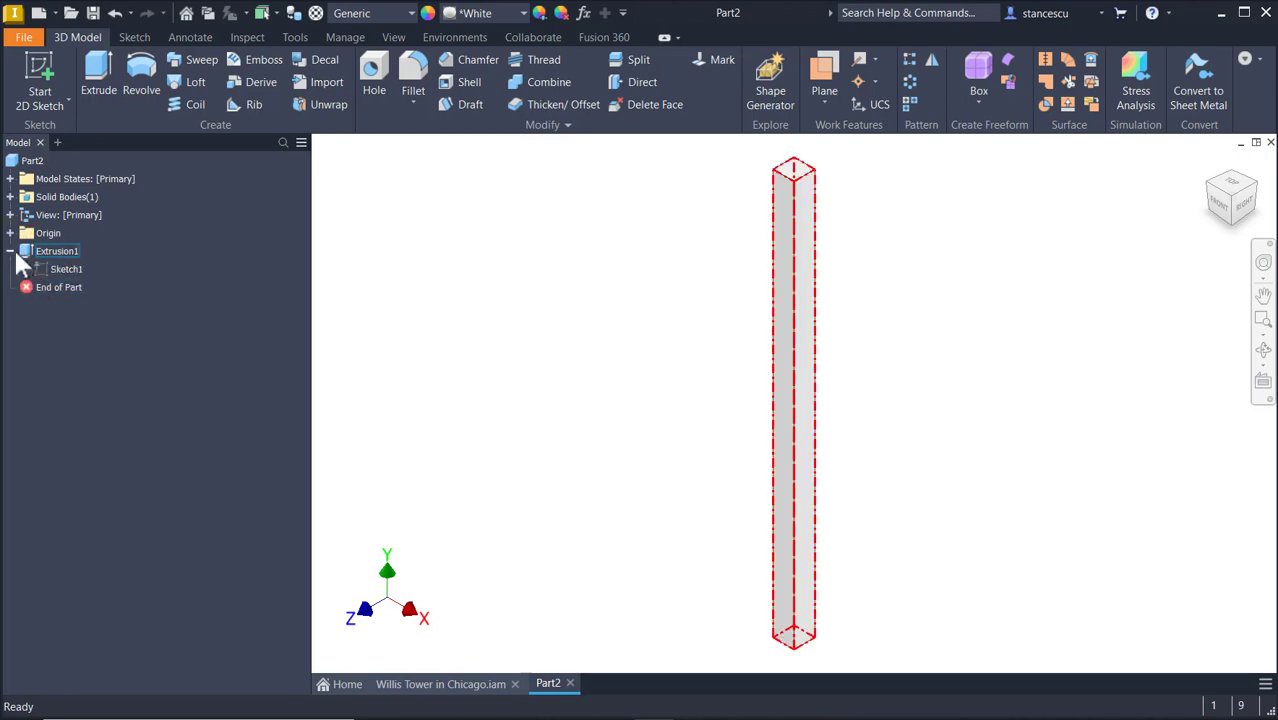
{"action": "left_click", "coordinate": [10, 251]}
{"action": "double_click", "coordinate": [27, 252]}
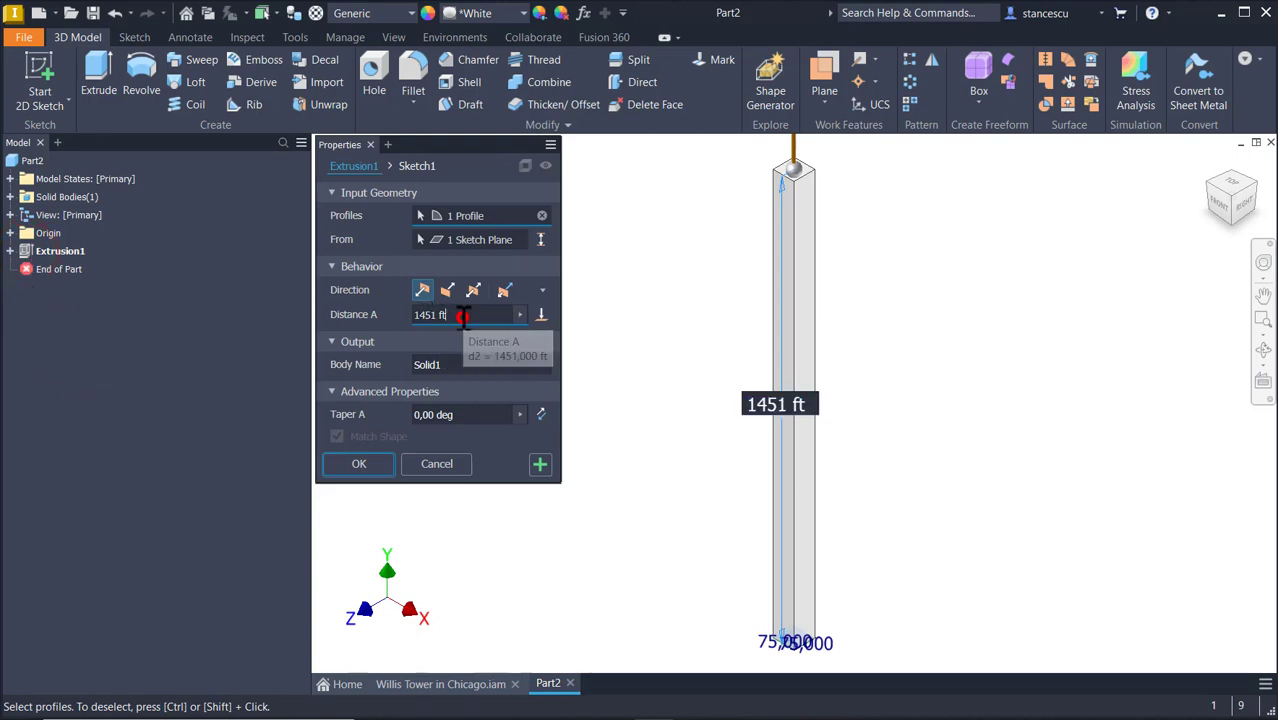
{"action": "left_click", "coordinate": [463, 316]}
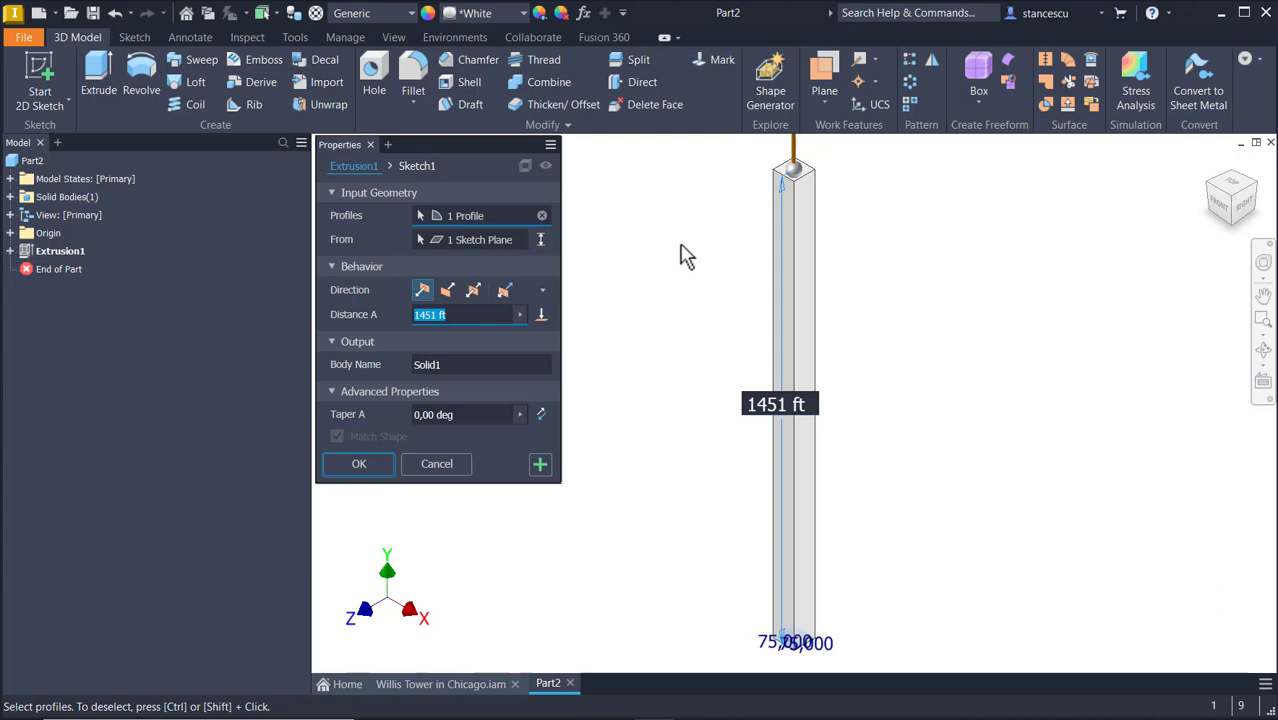
{"action": "type", "text": "1"}
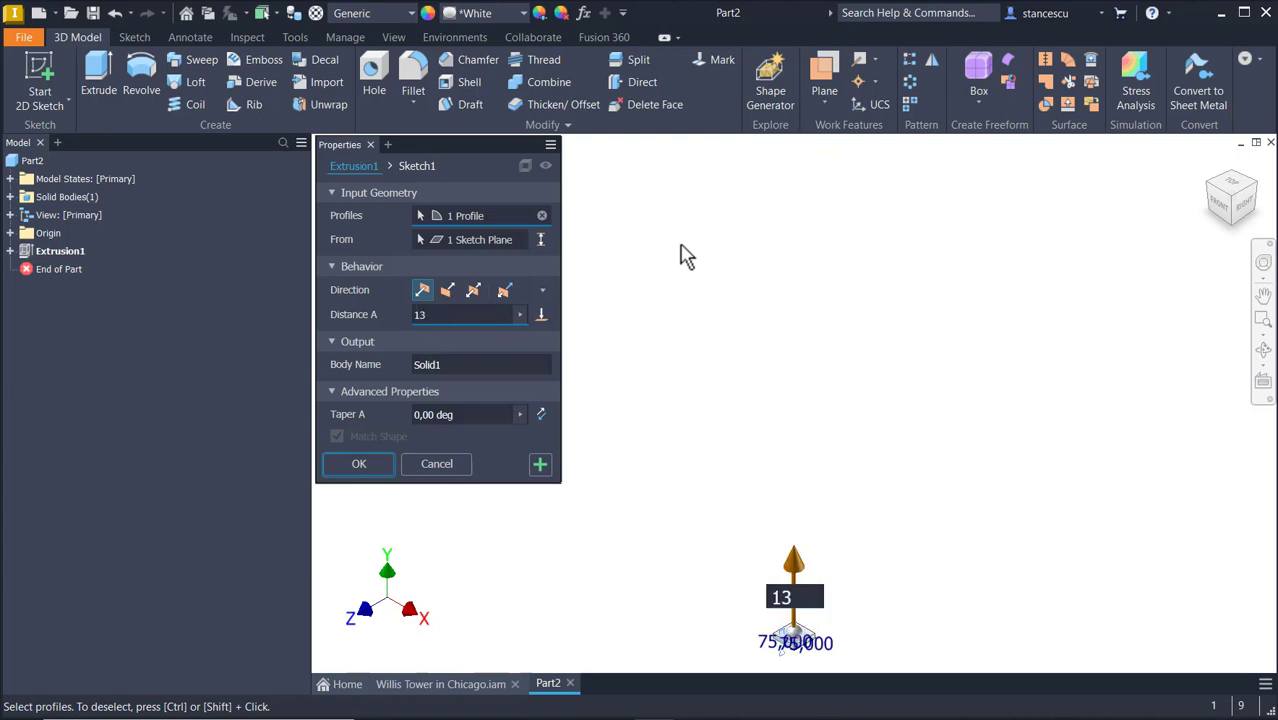
{"action": "type", "text": "3*"}
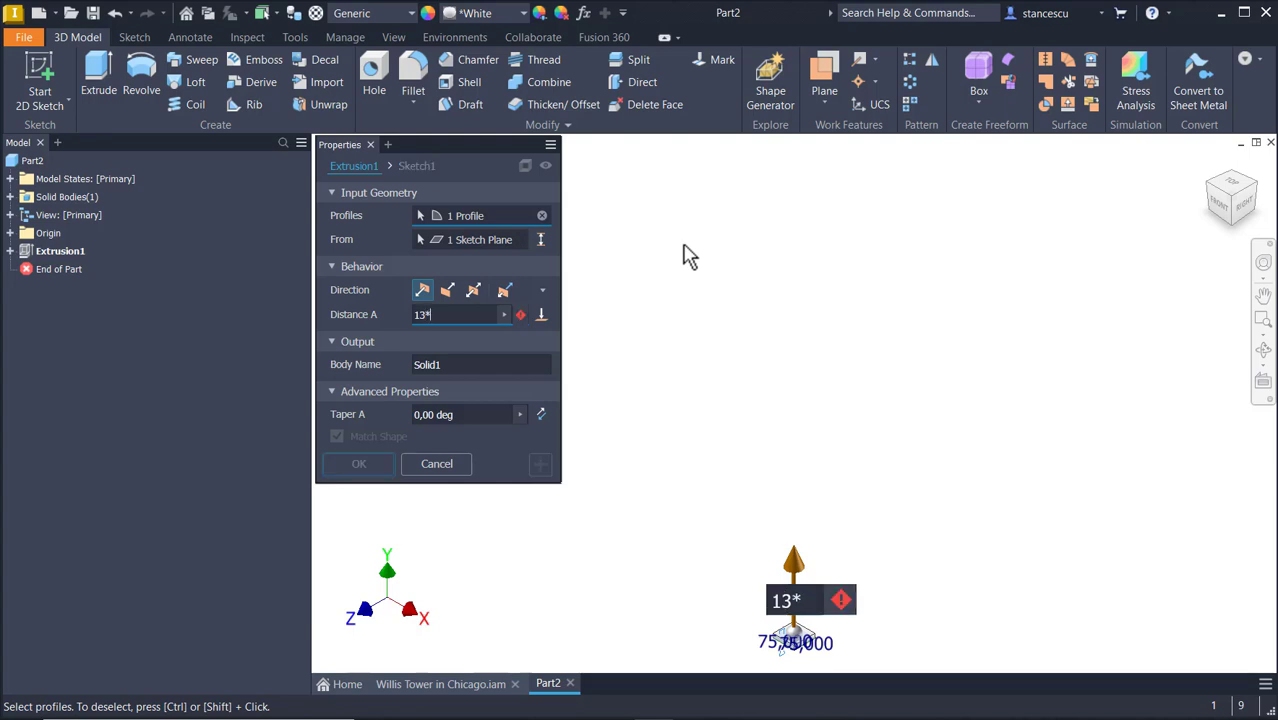
{"action": "type", "text": "50"}
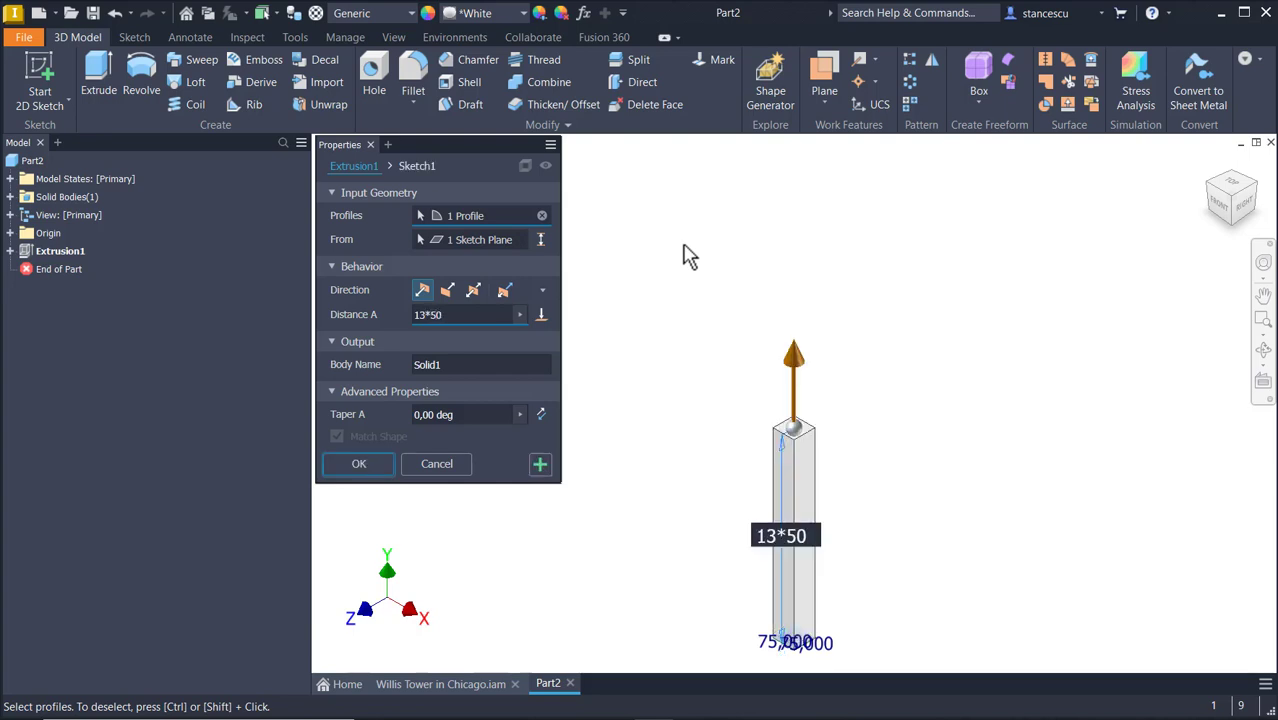
{"action": "key", "text": "Return"}
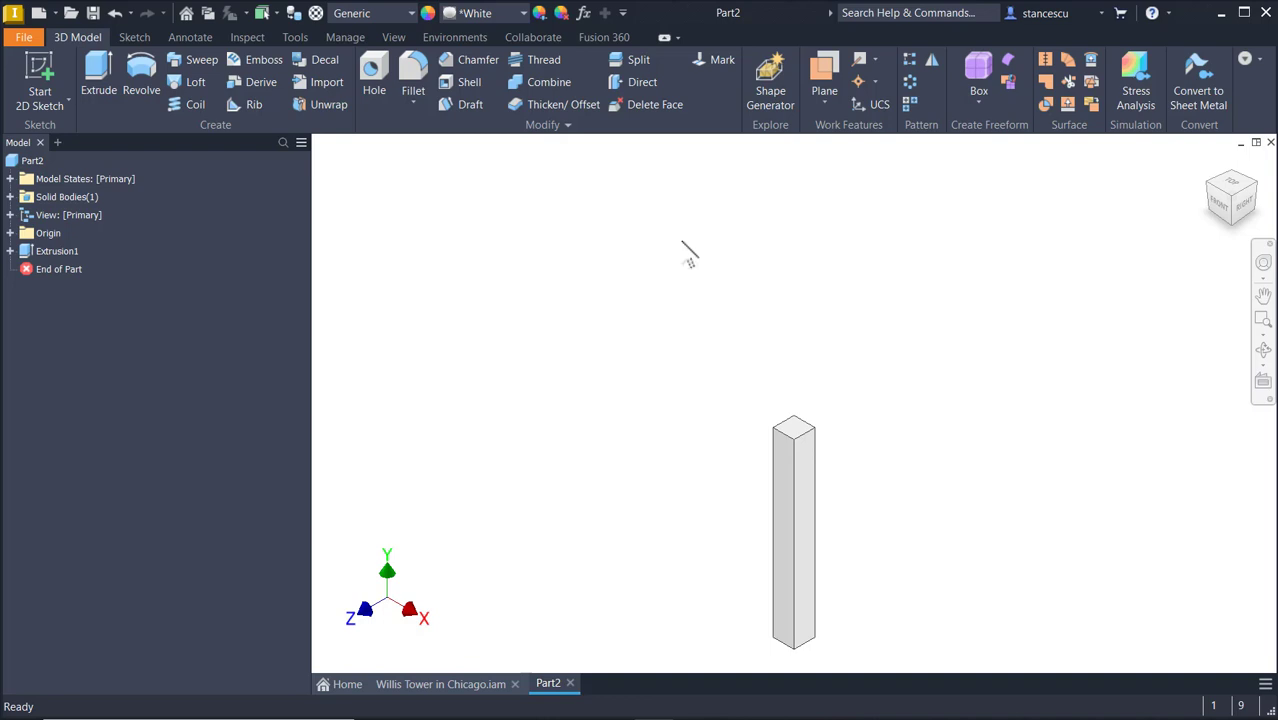
Check the distance expression of the pillar's extrusion in its feature settings.
{"action": "key", "text": "F6"}
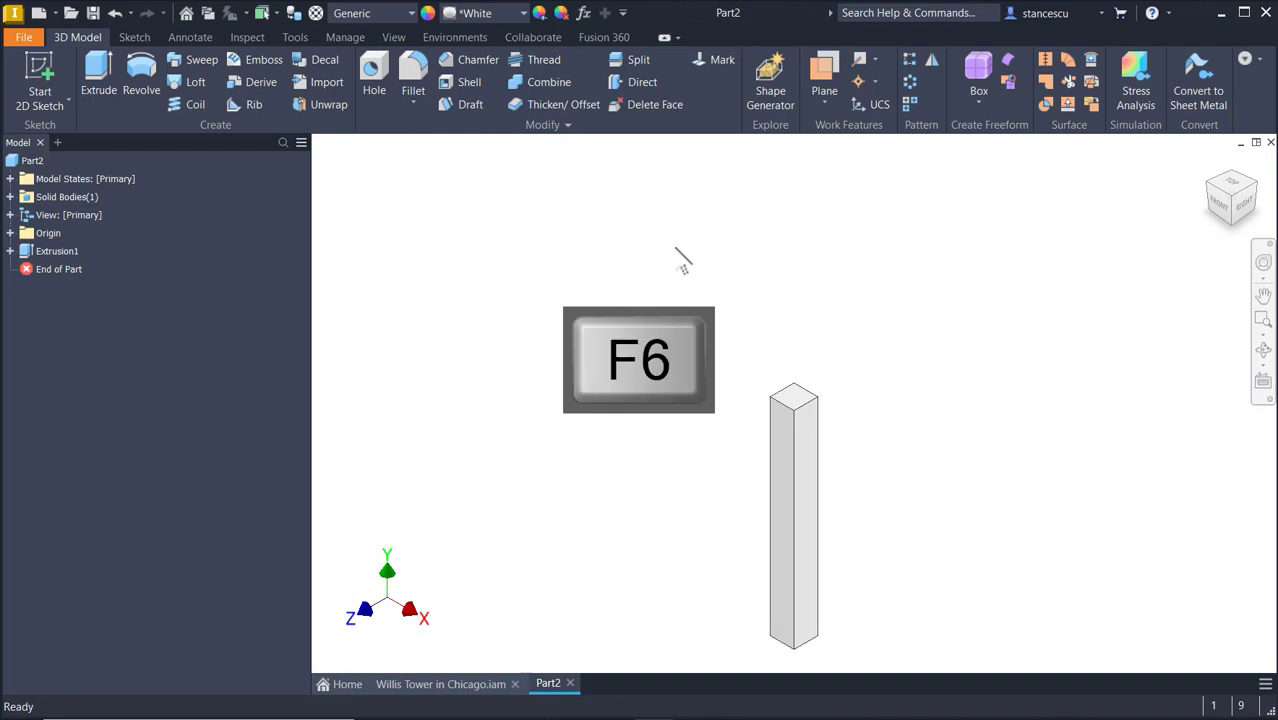
{"action": "double_click", "coordinate": [24, 256]}
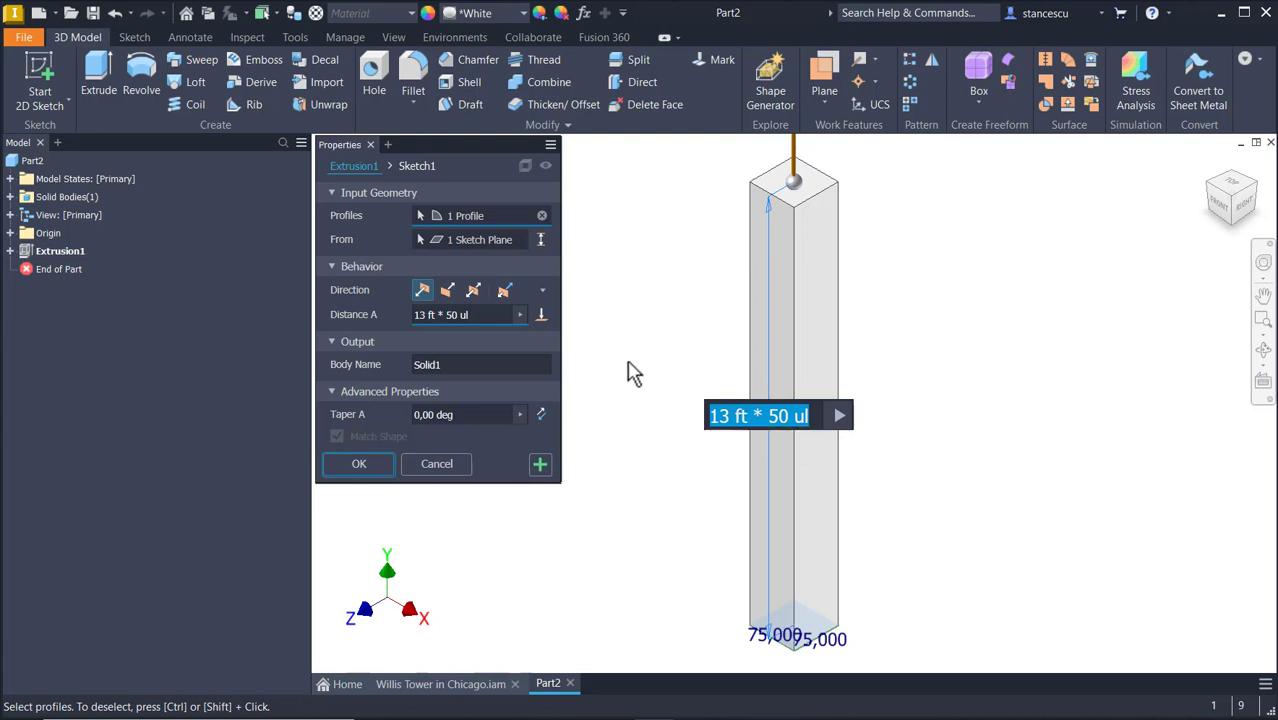
{"action": "left_click", "coordinate": [375, 468]}
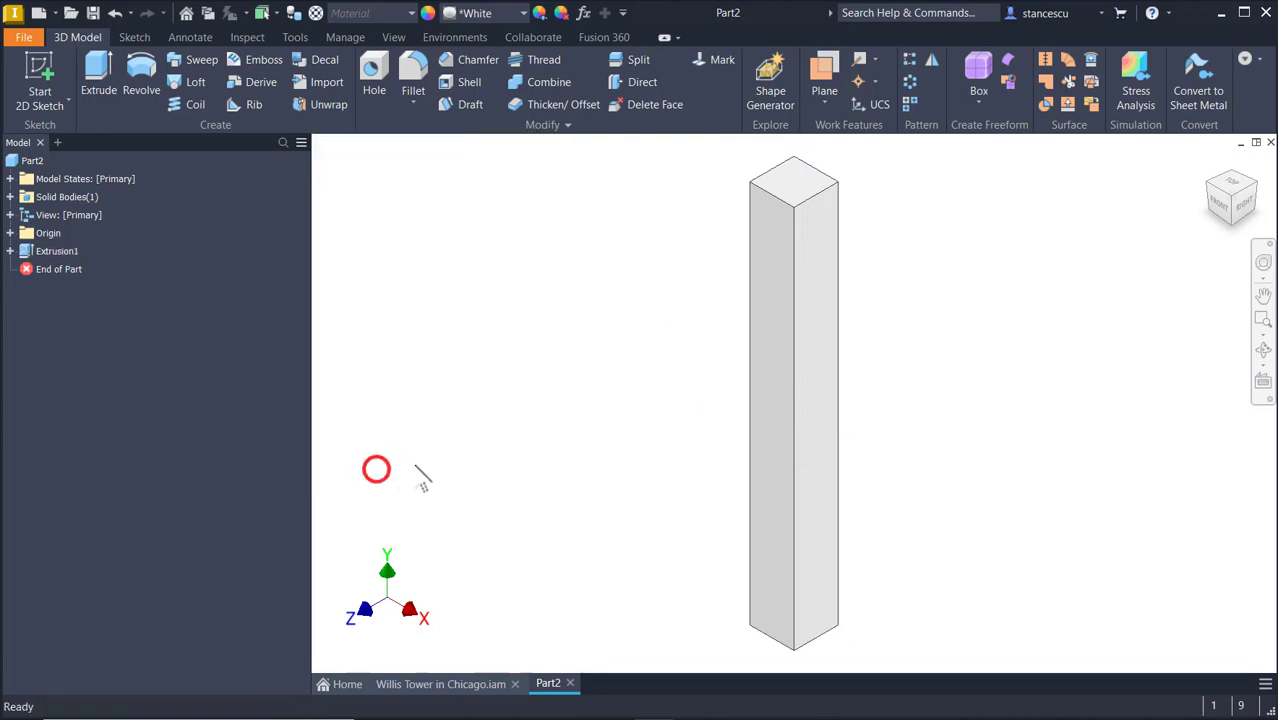
{"action": "left_click", "coordinate": [573, 379]}
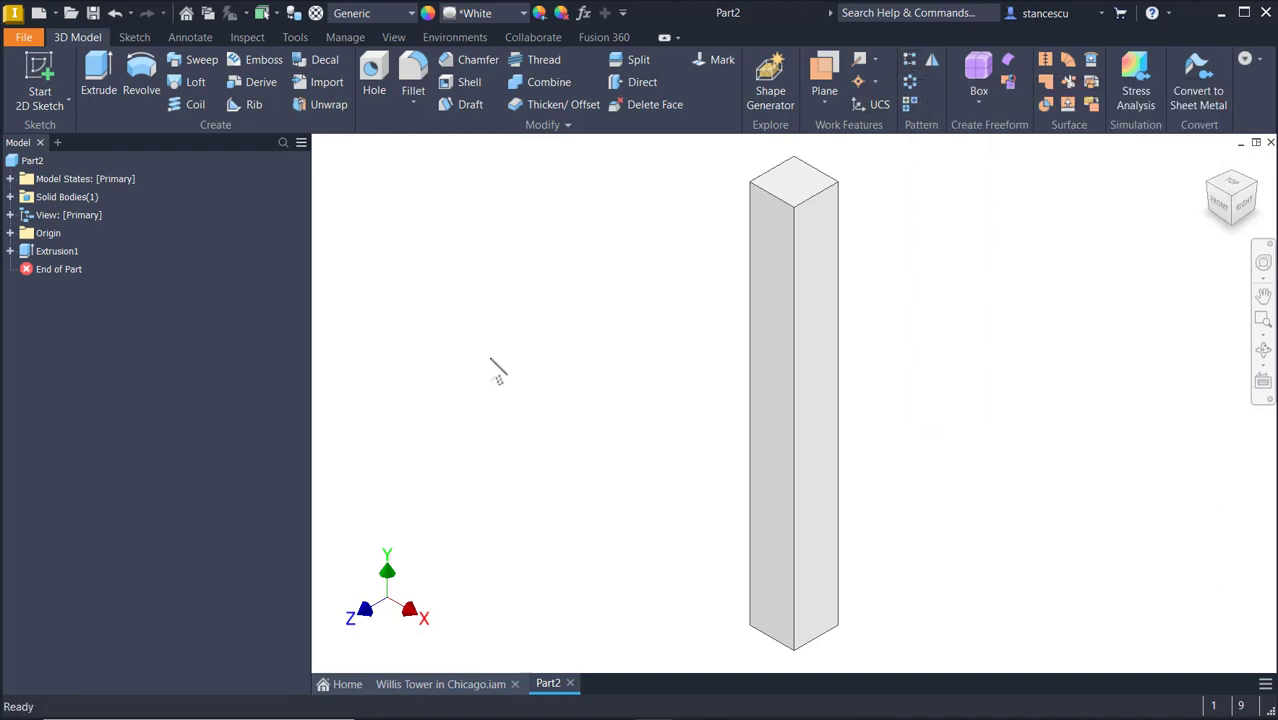
{"action": "left_click", "coordinate": [540, 316]}
Switch to the reference images to examine the site plan sketch and the floor counts, and return to Inventor.
{"action": "key", "text": "alt+Tab"}
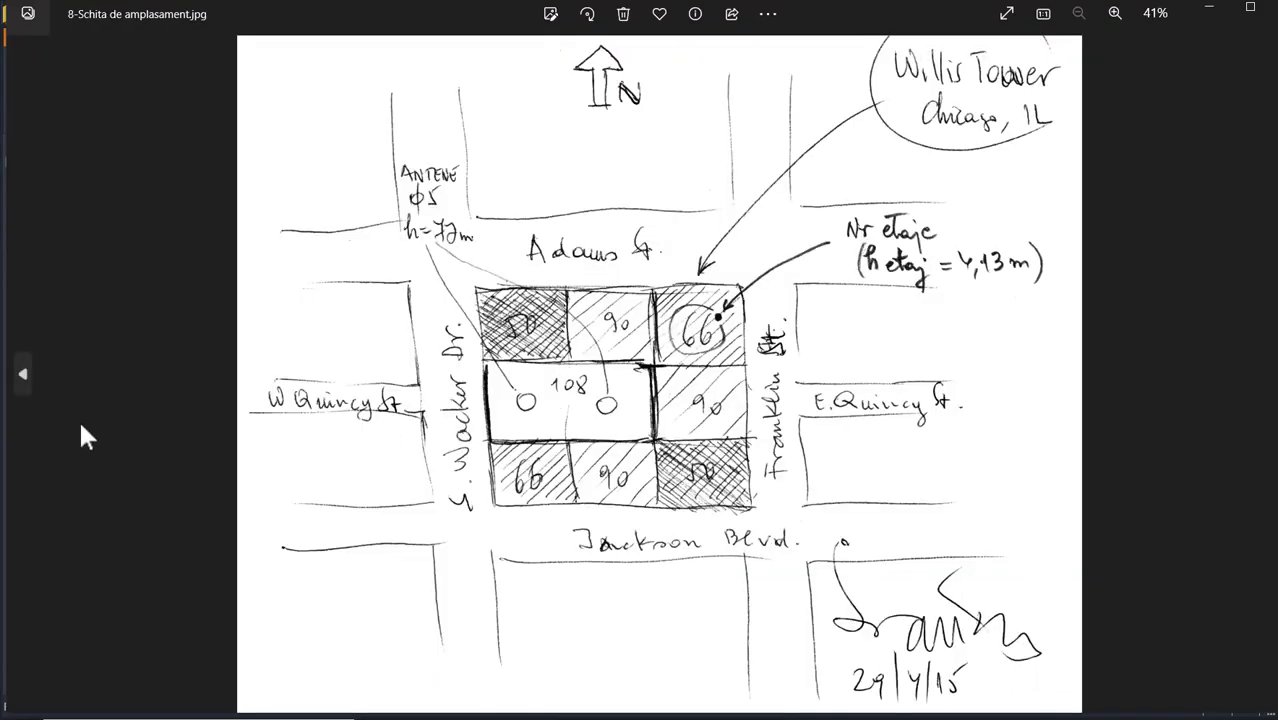
{"action": "left_click", "coordinate": [28, 368]}
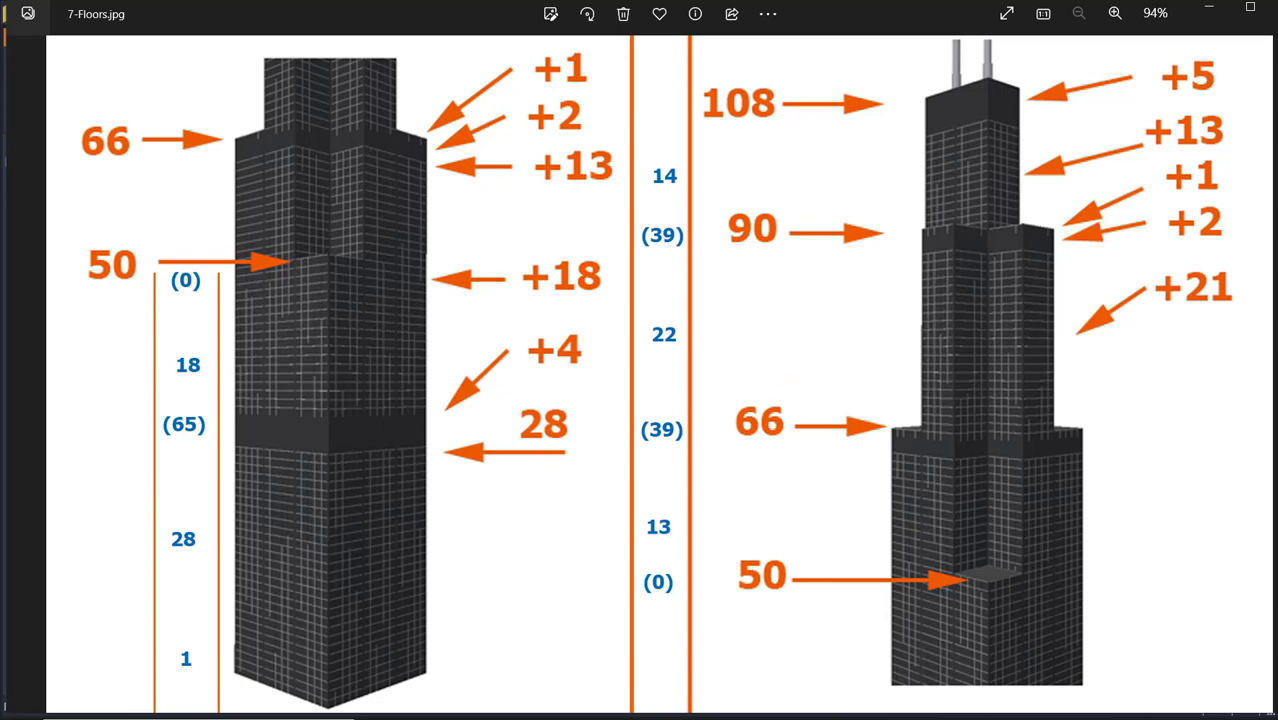
{"action": "mouse_move", "coordinate": [650, 715]}
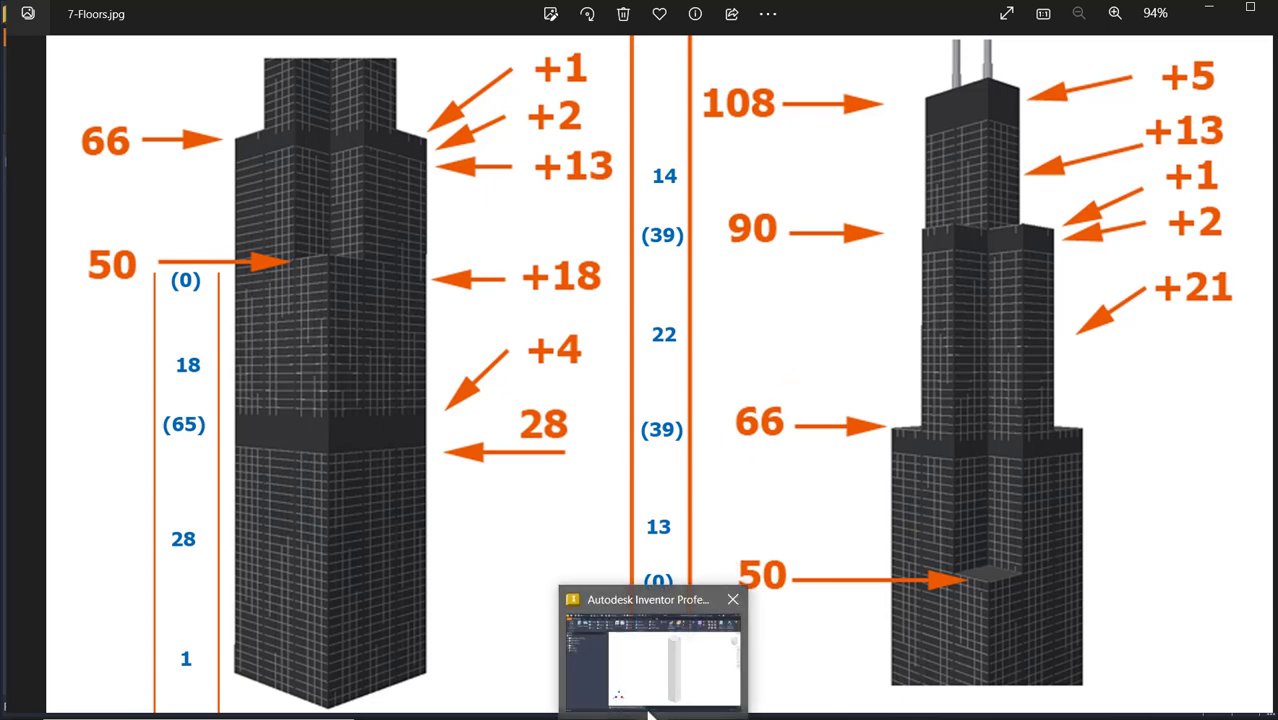
{"action": "left_click", "coordinate": [650, 715]}
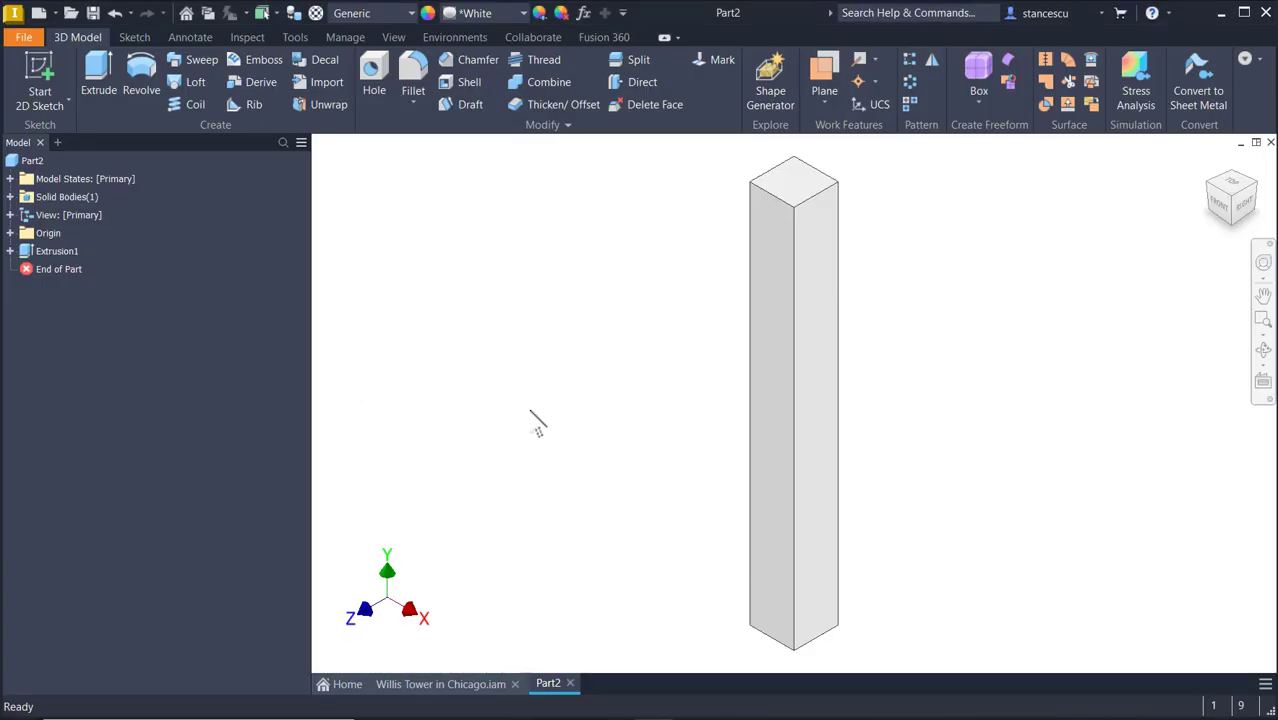
Start a new 2D sketch on the pillar's right face, with the pillar's base in view.
{"action": "left_click", "coordinate": [820, 552]}
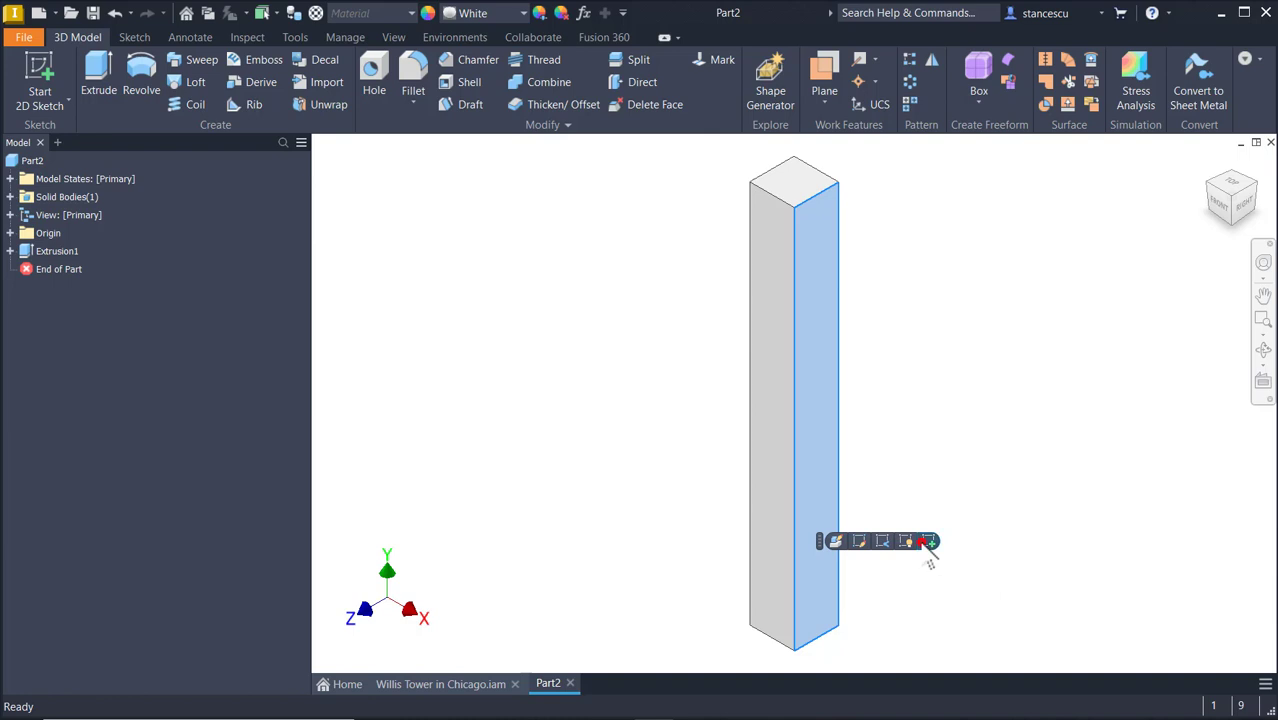
{"action": "left_click", "coordinate": [929, 542]}
{"action": "key", "text": "F2"}
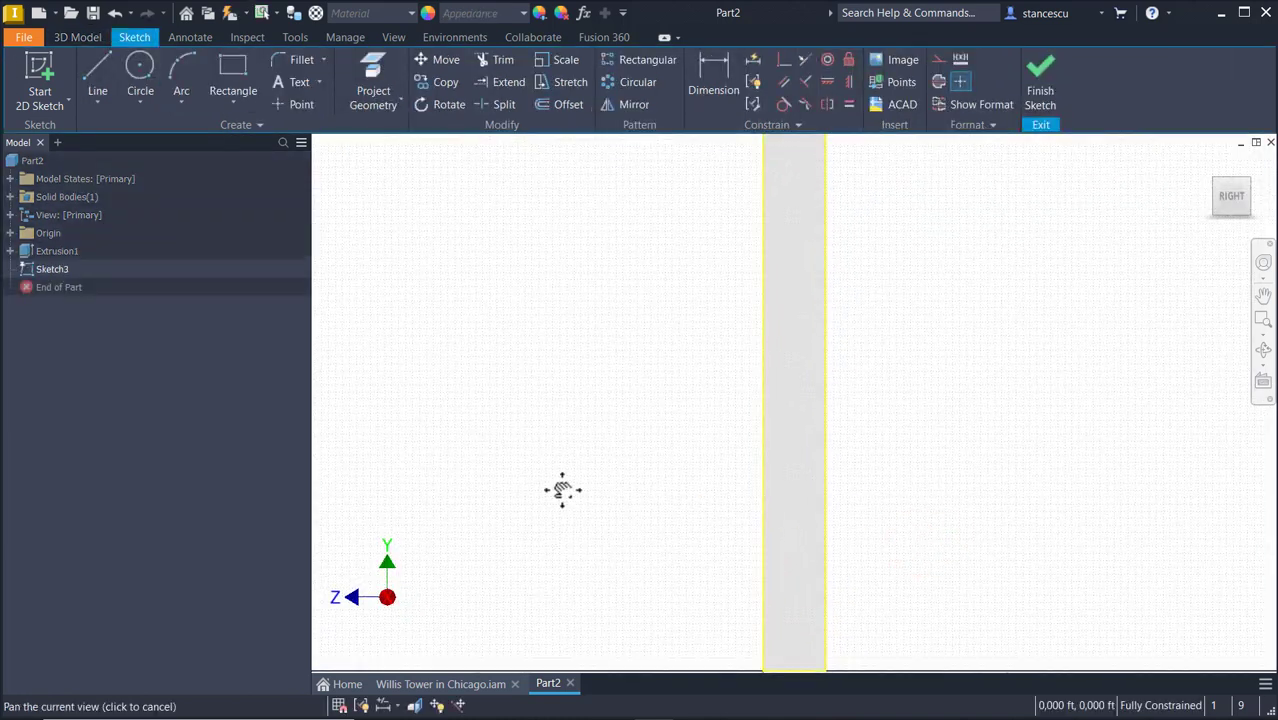
{"action": "left_click_drag", "start_coordinate": [562, 490], "coordinate": [579, 386]}
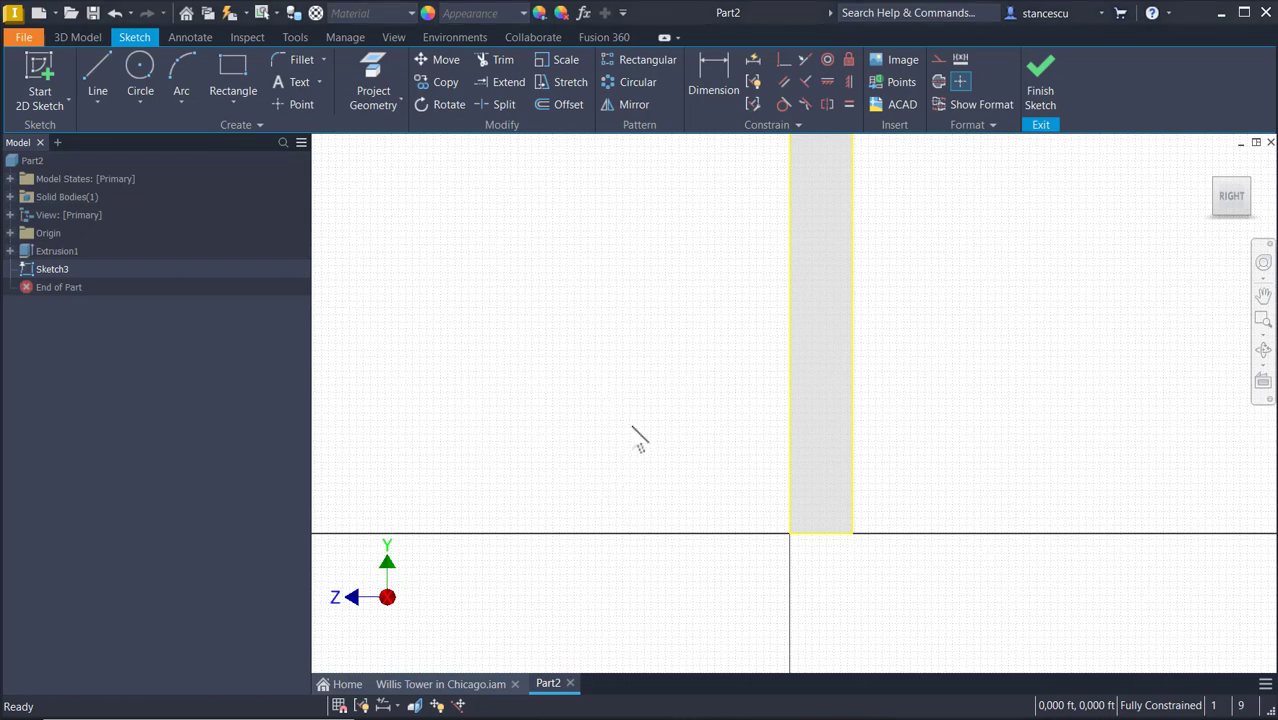
Draw a 75 ft horizontal construction line in the empty area beside the pillar, and turn construction format off.
{"action": "left_click", "coordinate": [111, 70]}
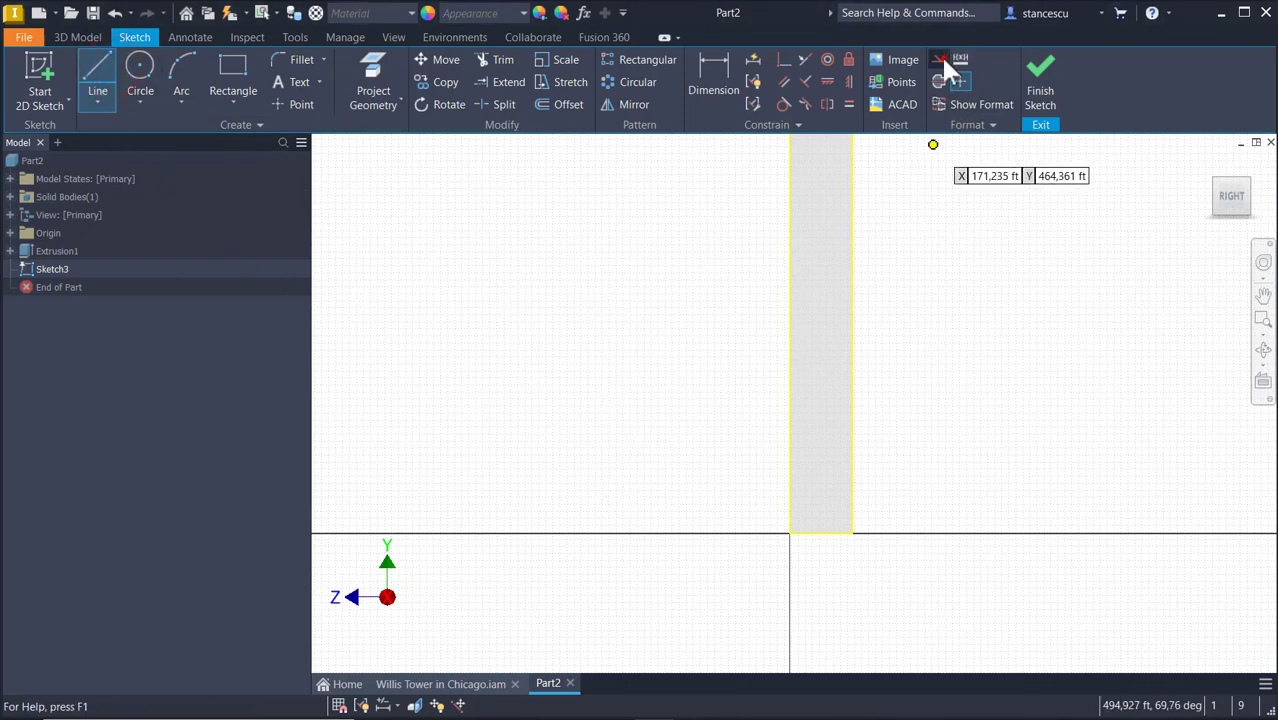
{"action": "left_click", "coordinate": [544, 333]}
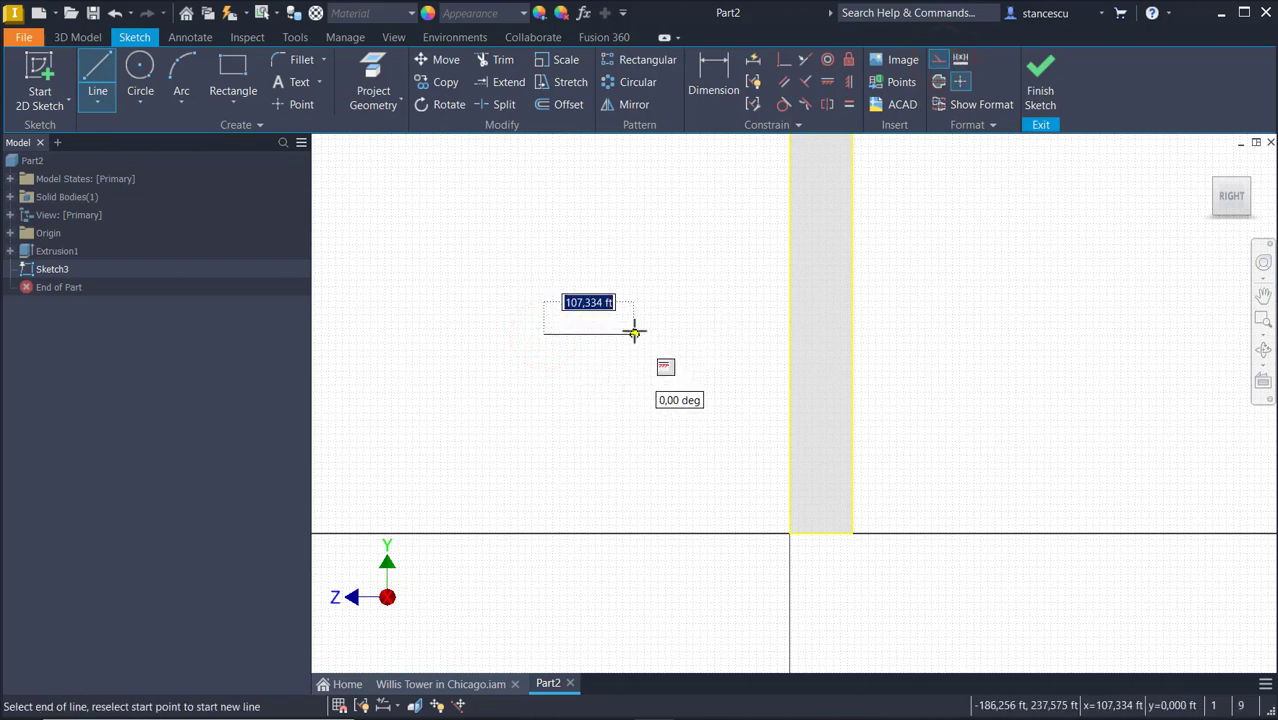
{"action": "type", "text": "75"}
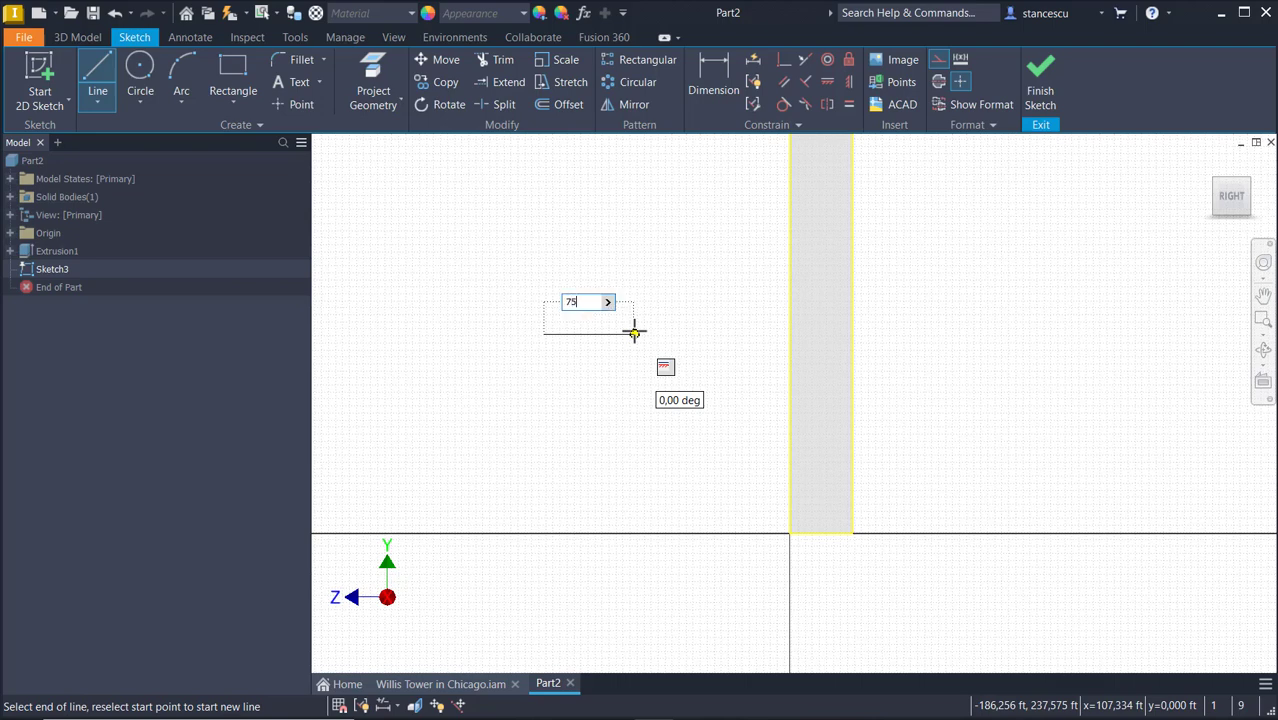
{"action": "key", "text": "Return"}
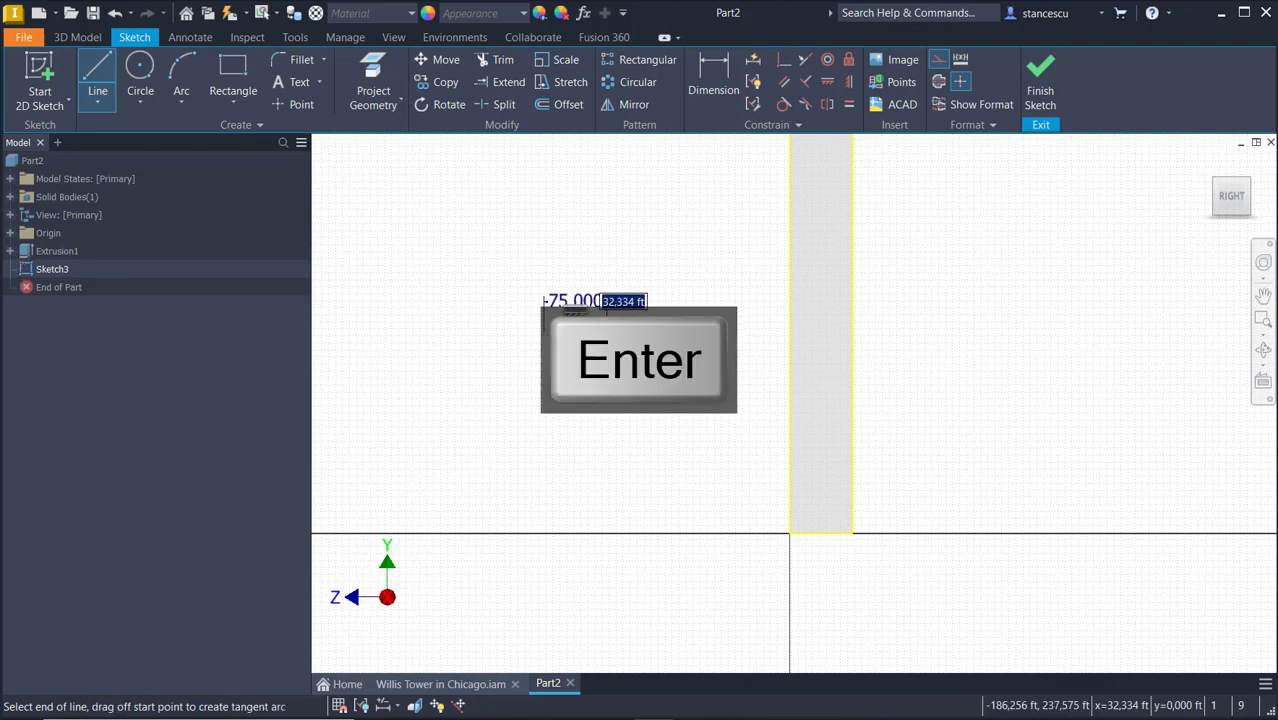
{"action": "key", "text": "Escape"}
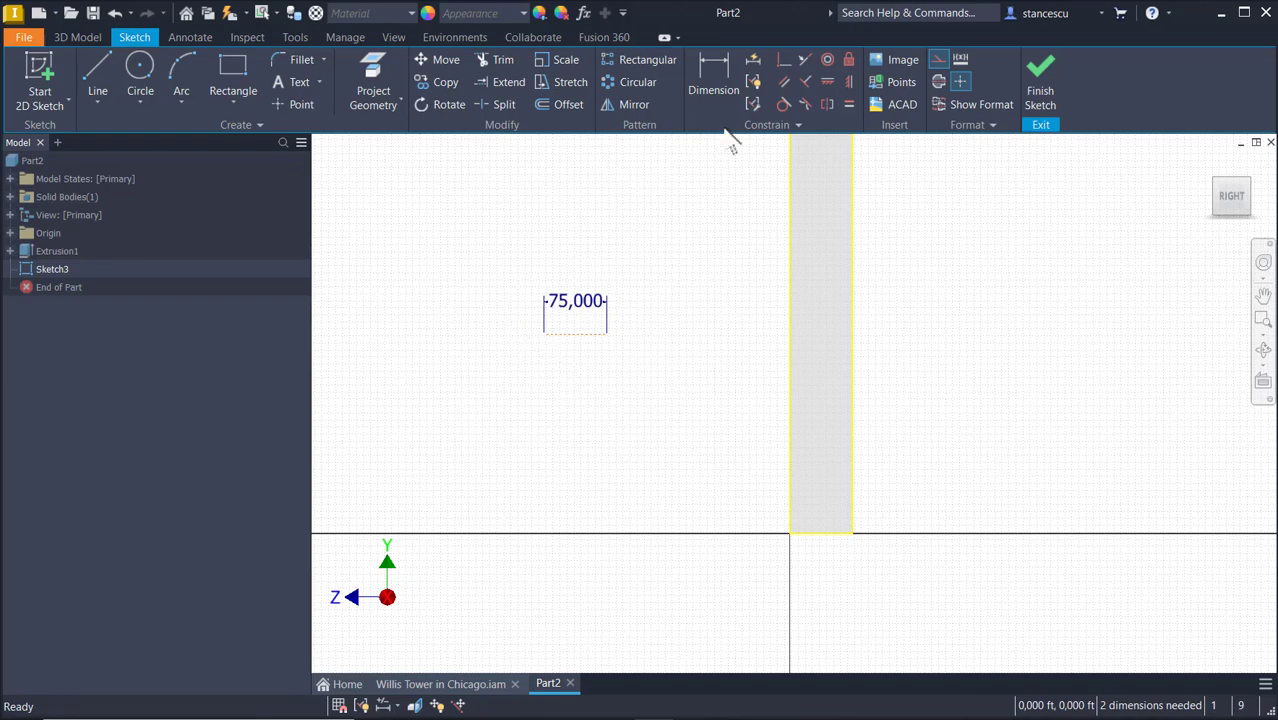
{"action": "left_click", "coordinate": [939, 59]}
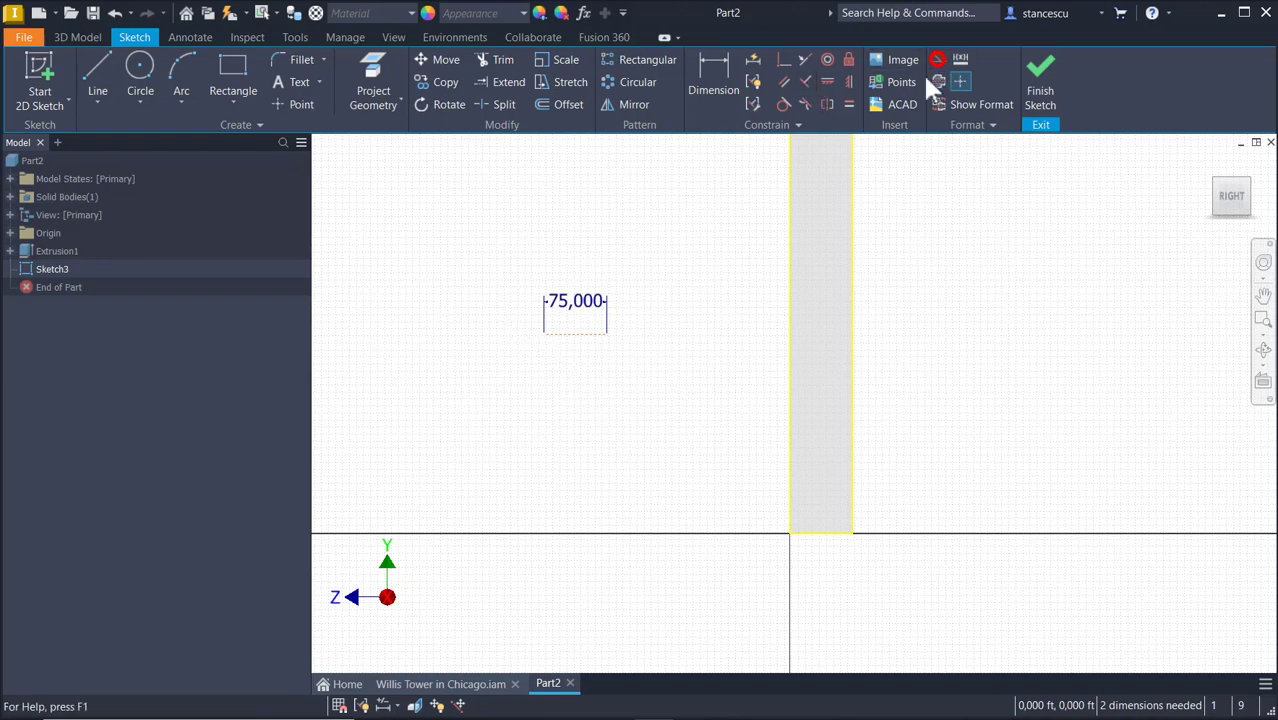
Draw a rectangle 75-2 ft wide and 1 ft high just below the construction line.
{"action": "scroll", "coordinate": [560, 378], "scroll_direction": "up", "scroll_amount": 2}
{"action": "scroll", "coordinate": [553, 371], "scroll_direction": "up", "scroll_amount": 2}
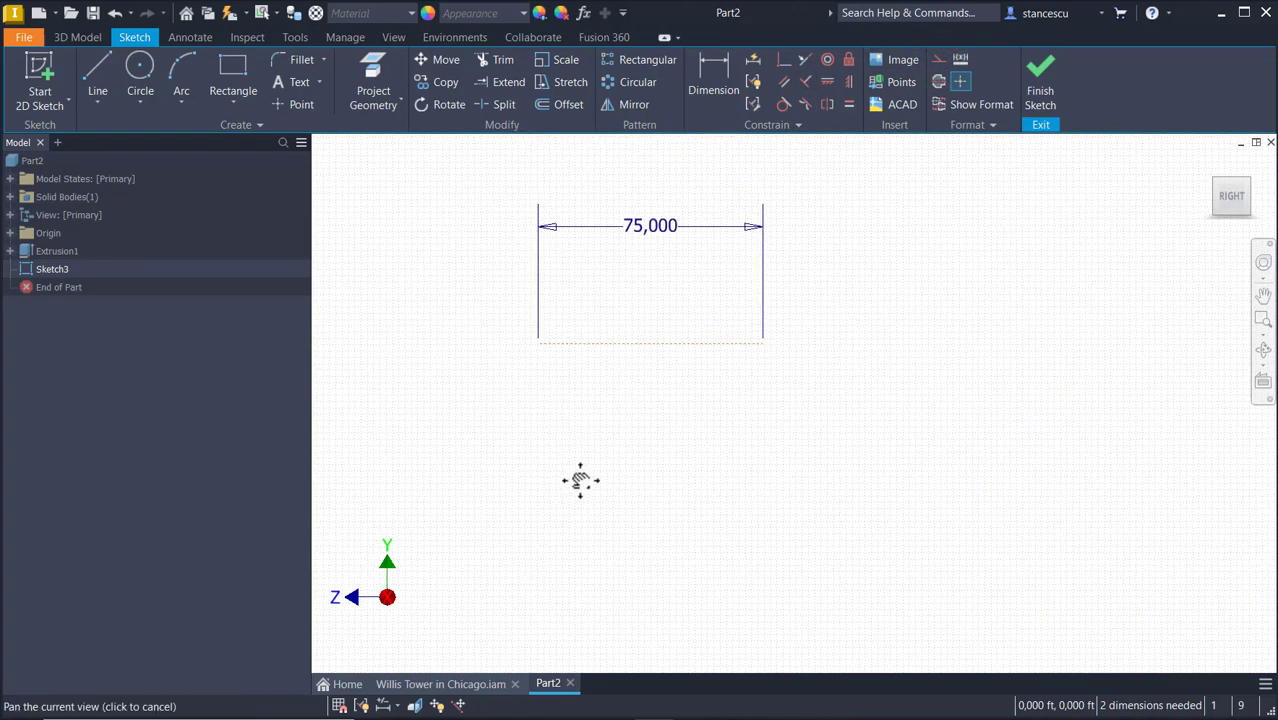
{"action": "left_click", "coordinate": [237, 63]}
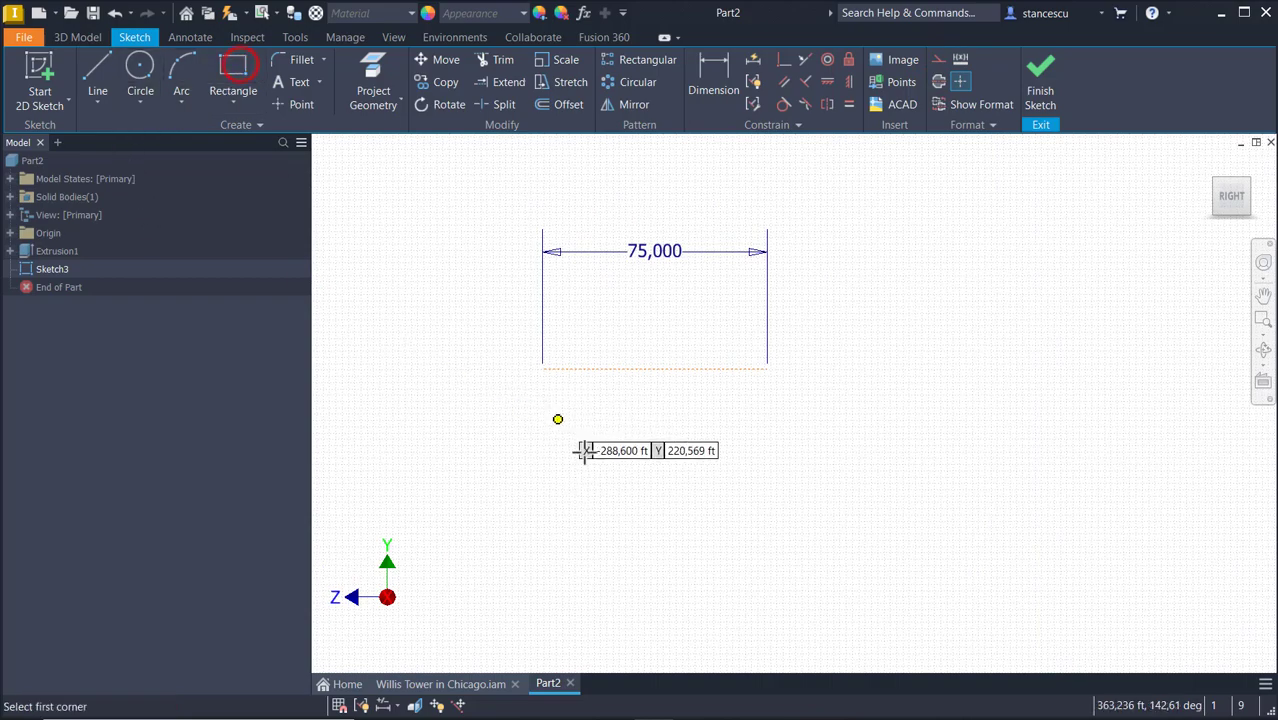
{"action": "left_click", "coordinate": [553, 380]}
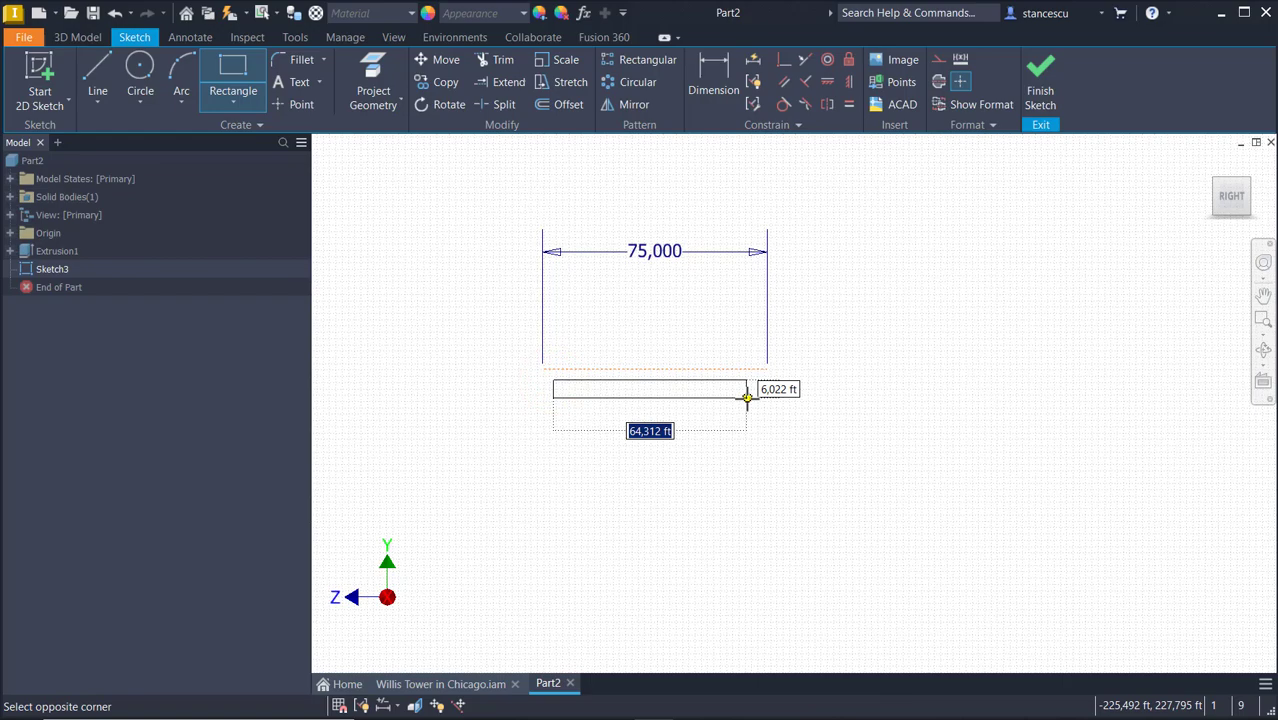
{"action": "type", "text": "7"}
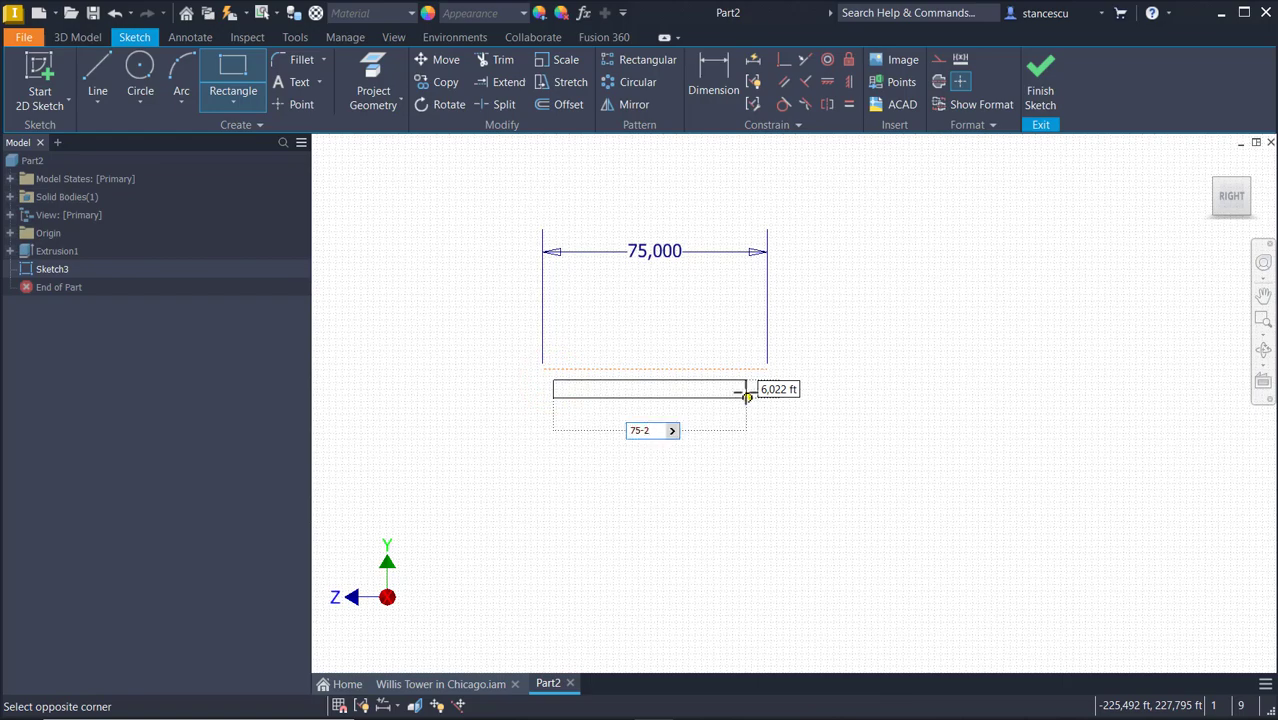
{"action": "type", "text": "5-2"}
{"action": "key", "text": "Tab"}
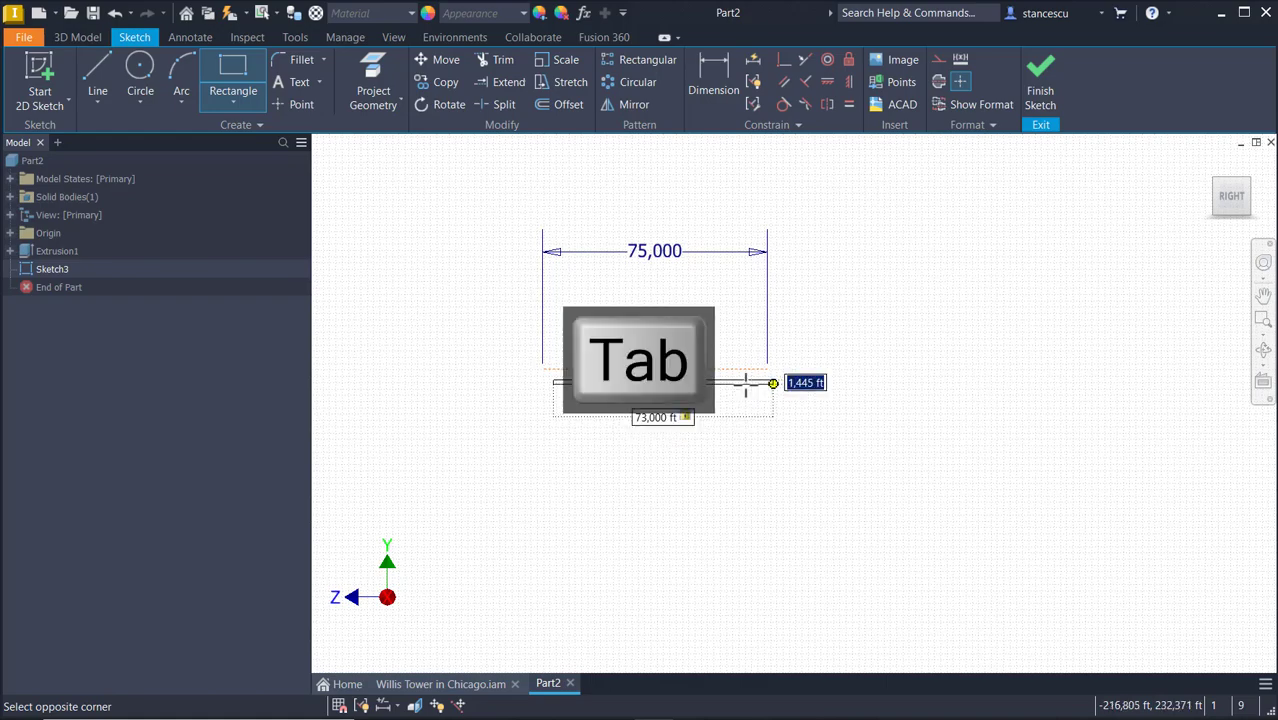
{"action": "type", "text": "1"}
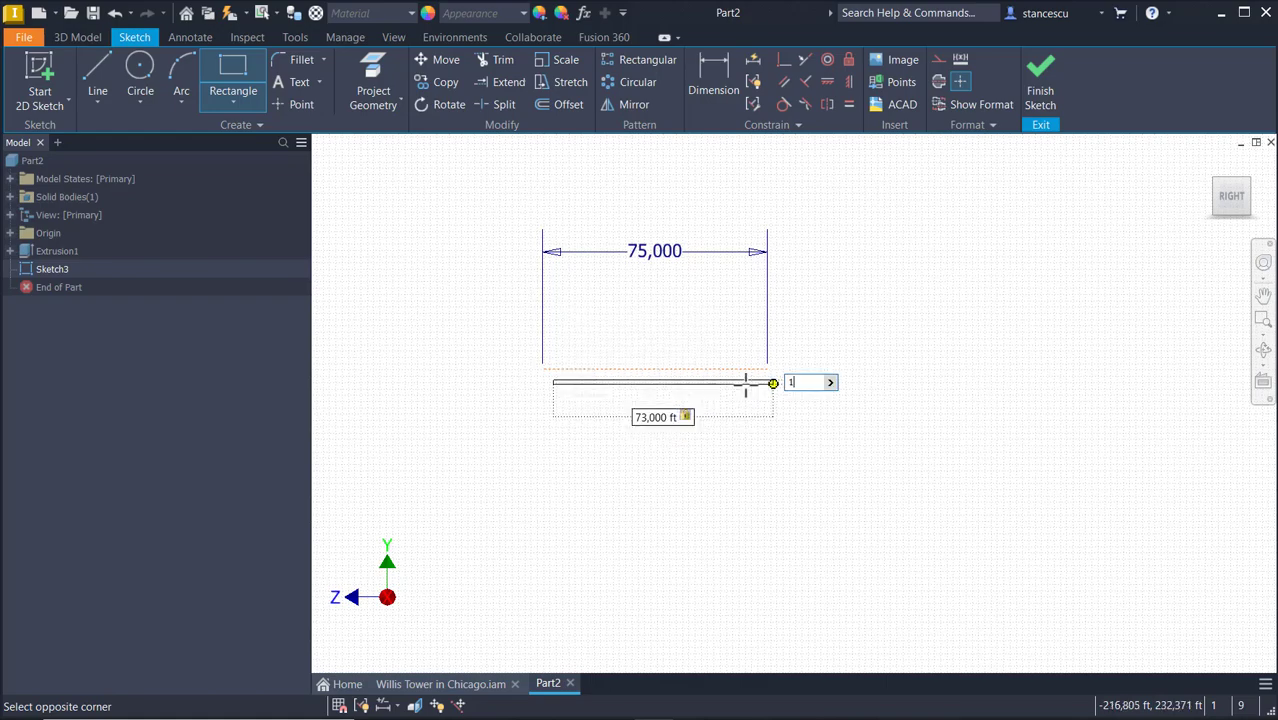
{"action": "key", "text": "Return"}
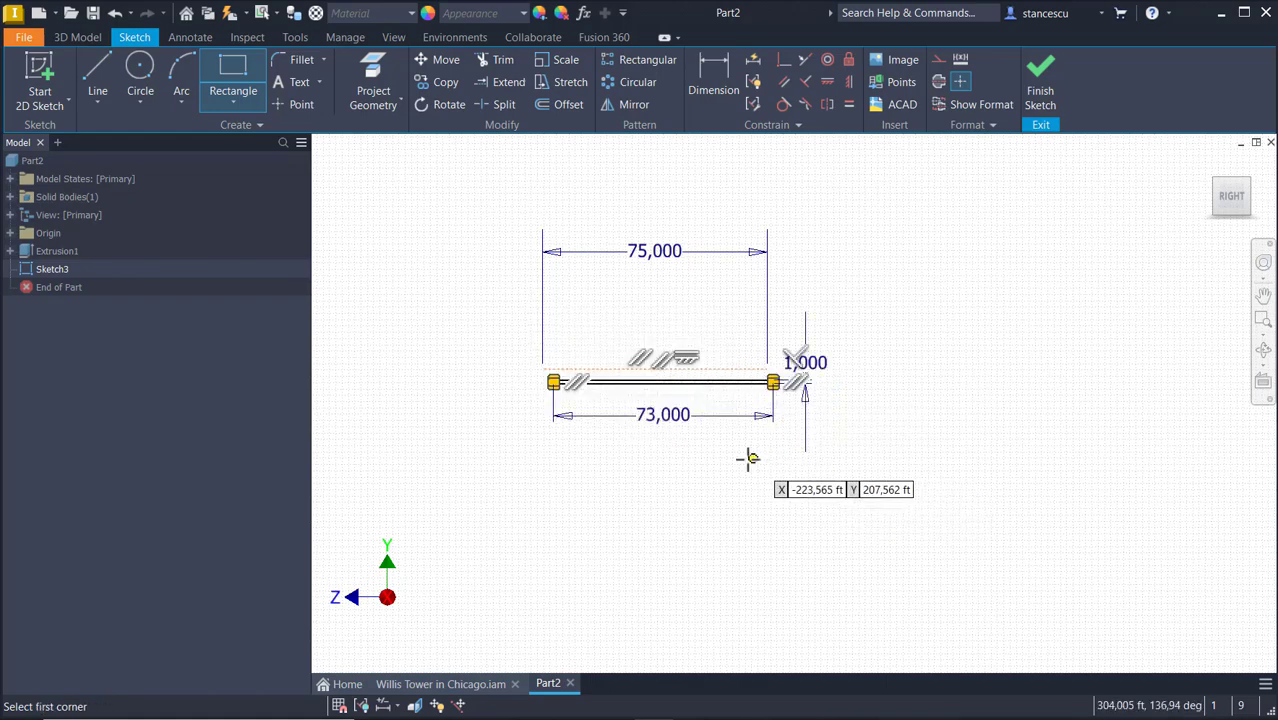
{"action": "scroll", "coordinate": [733, 405], "scroll_direction": "up", "scroll_amount": 2}
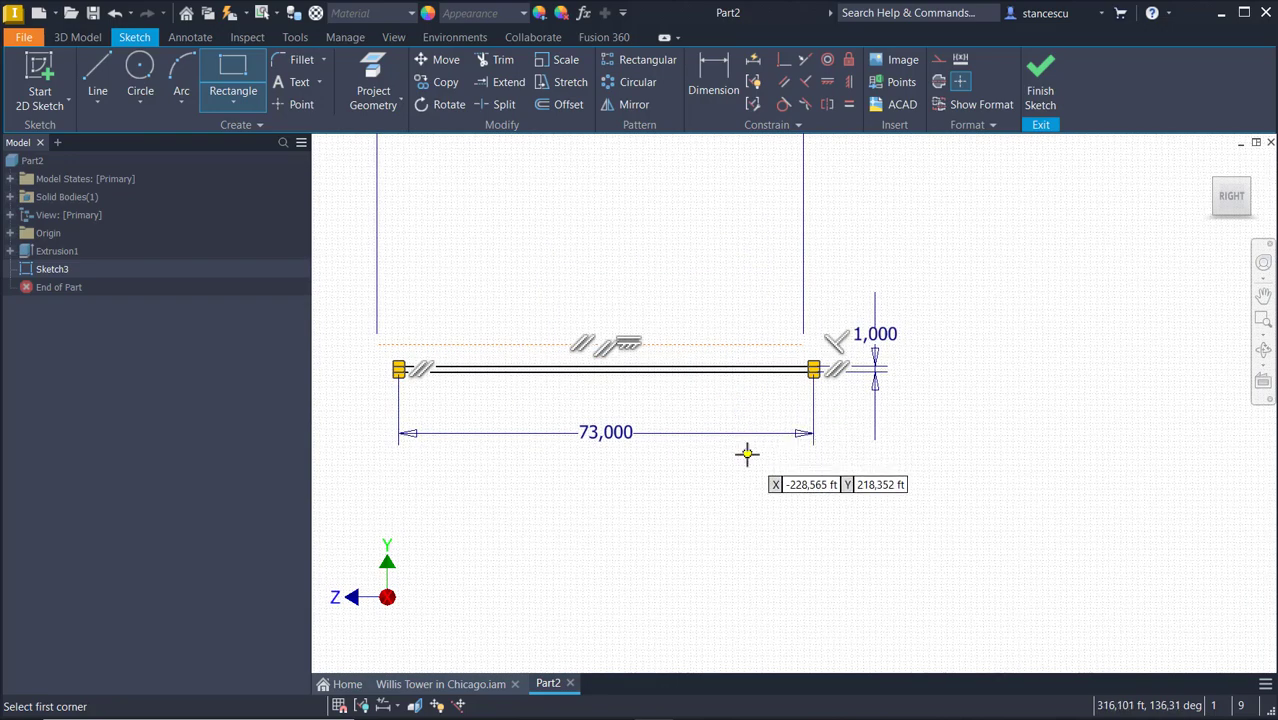
{"action": "key", "text": "Escape"}
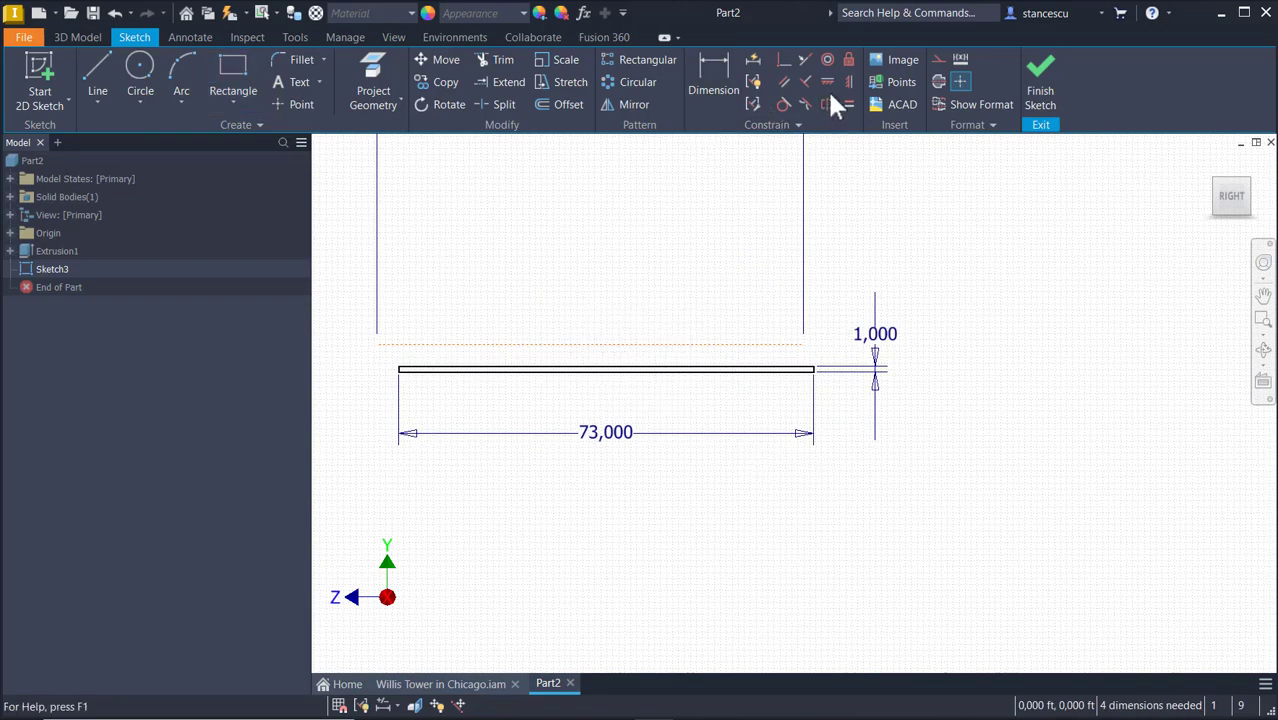
Align the midpoint of the construction line vertically with the midpoint of the rectangle's top edge.
{"action": "left_click", "coordinate": [851, 83]}
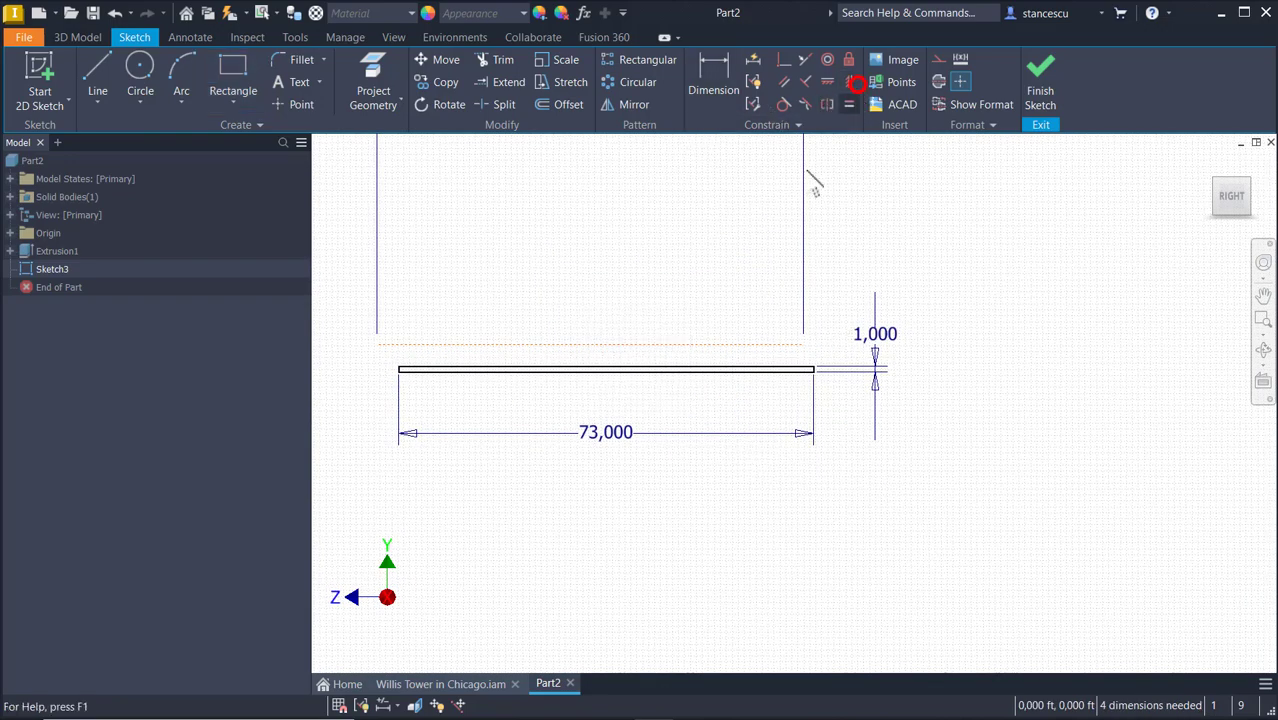
{"action": "left_click", "coordinate": [590, 346]}
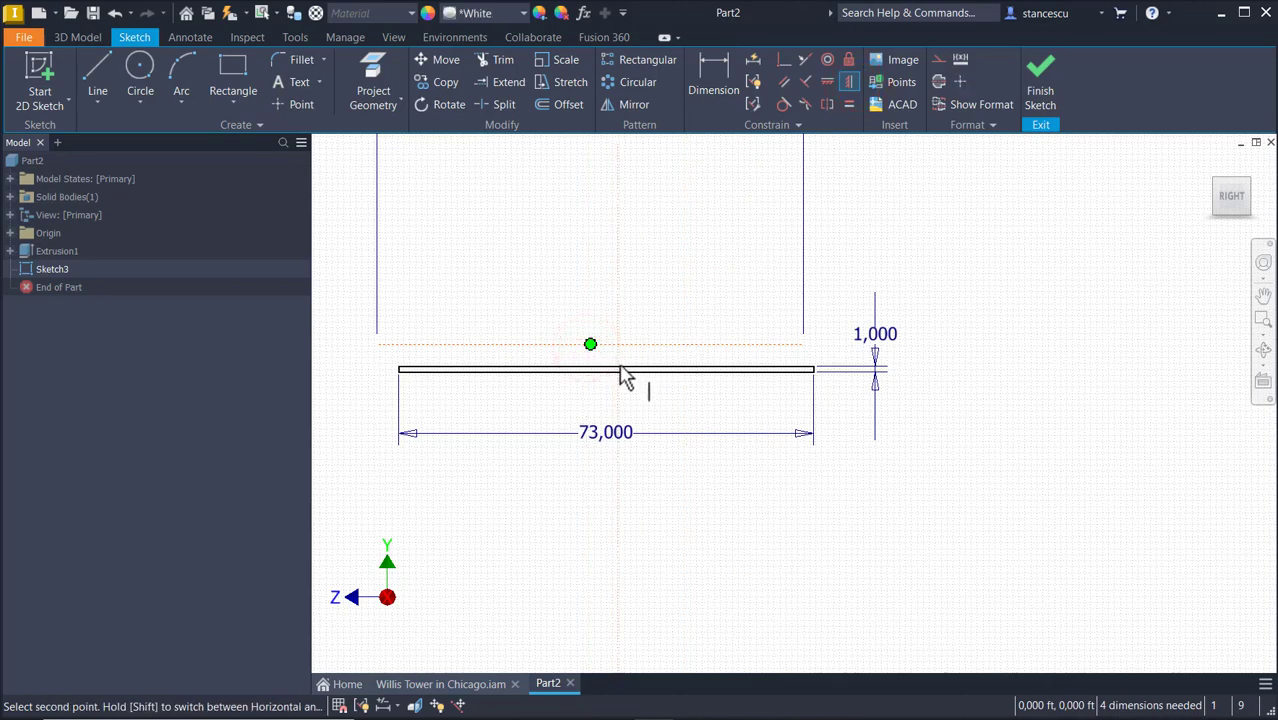
{"action": "left_click", "coordinate": [606, 371]}
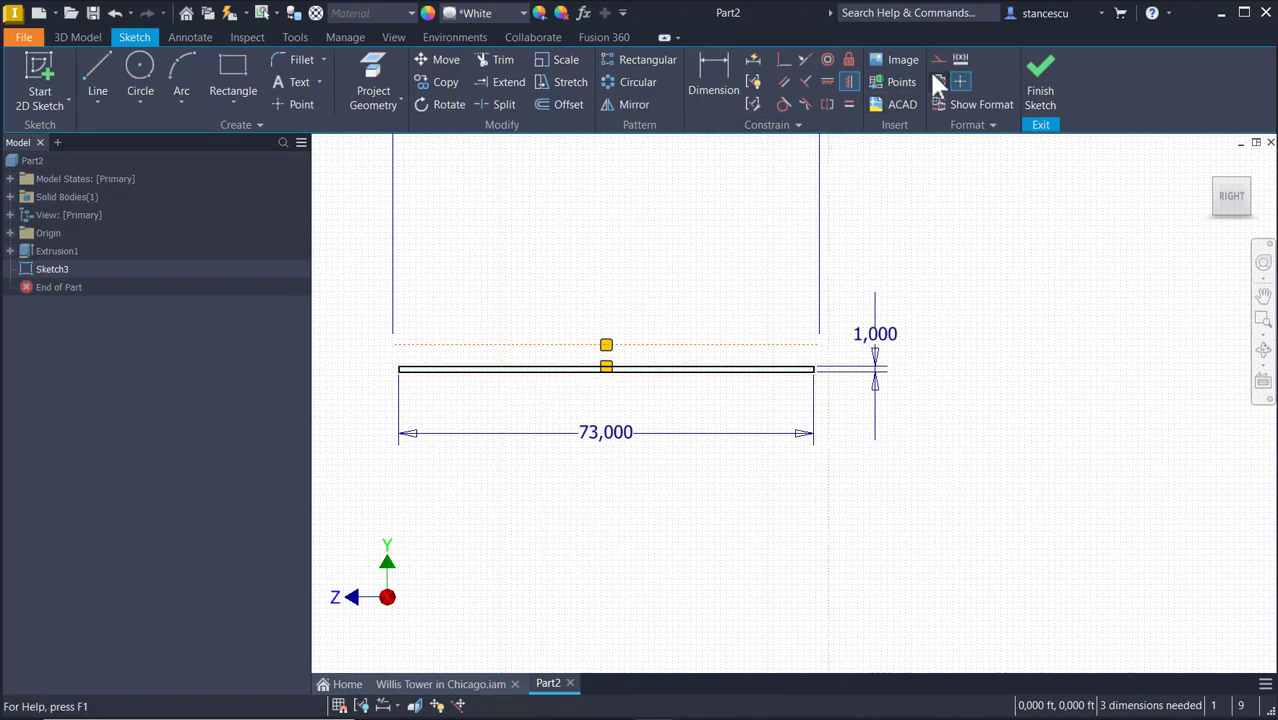
Dimension the gap between the construction line and the rectangle's top edge to 4 in.
{"action": "left_click", "coordinate": [733, 75]}
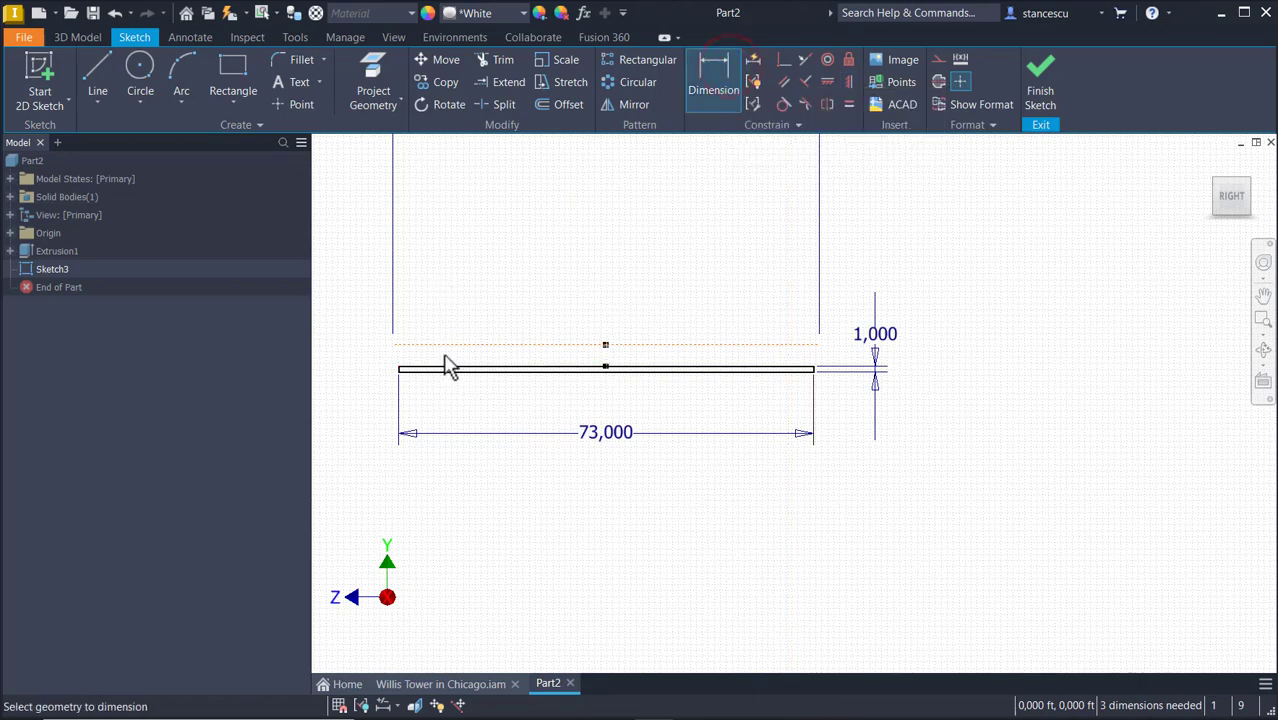
{"action": "left_click", "coordinate": [446, 368]}
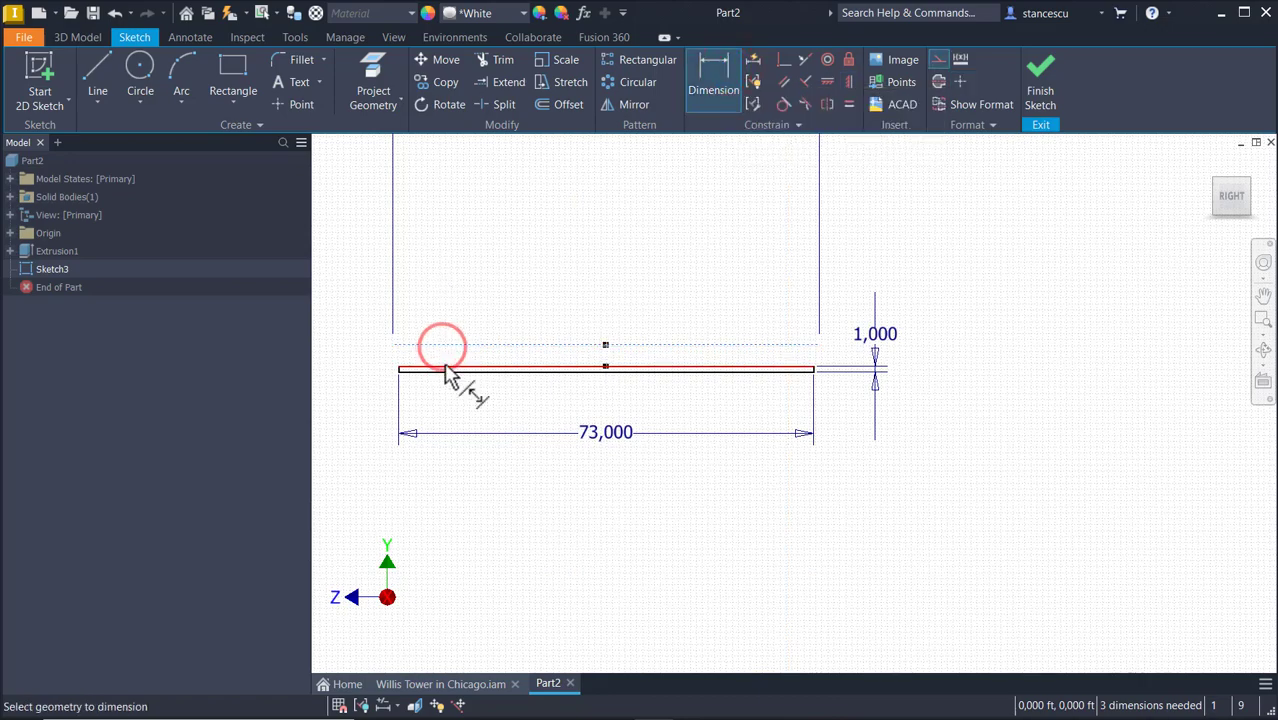
{"action": "left_click", "coordinate": [360, 372]}
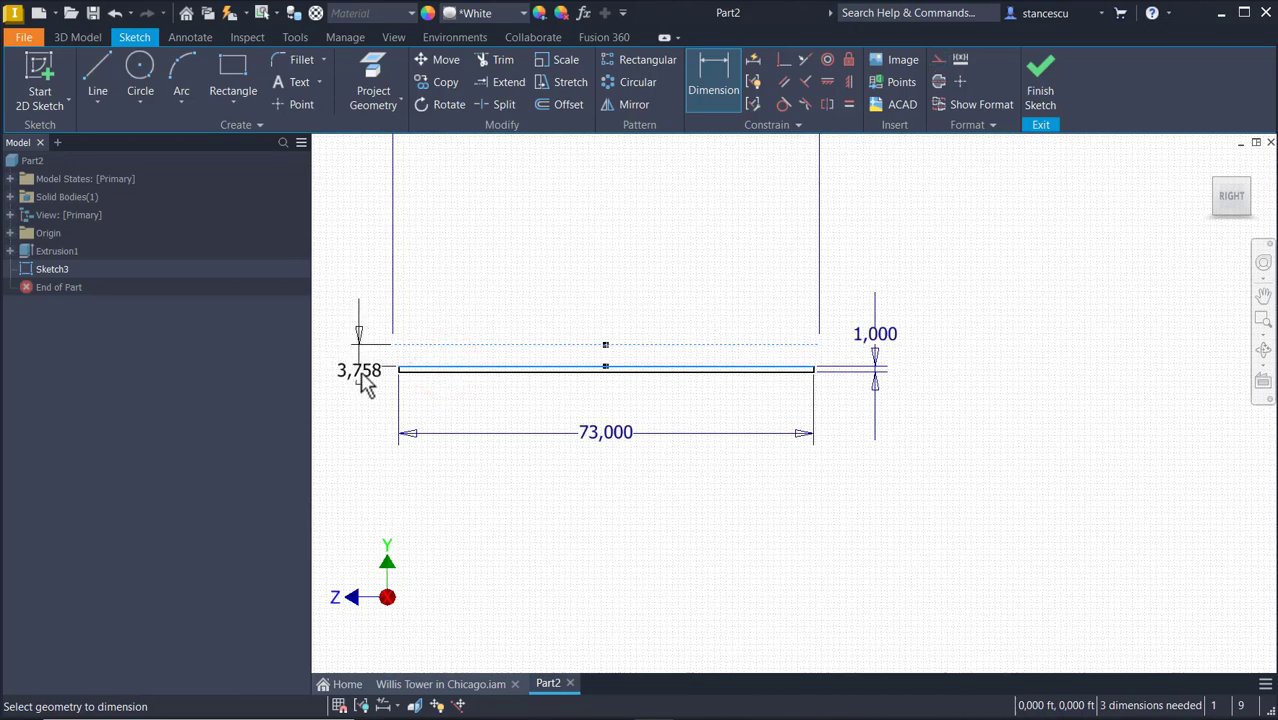
{"action": "left_click", "coordinate": [357, 362]}
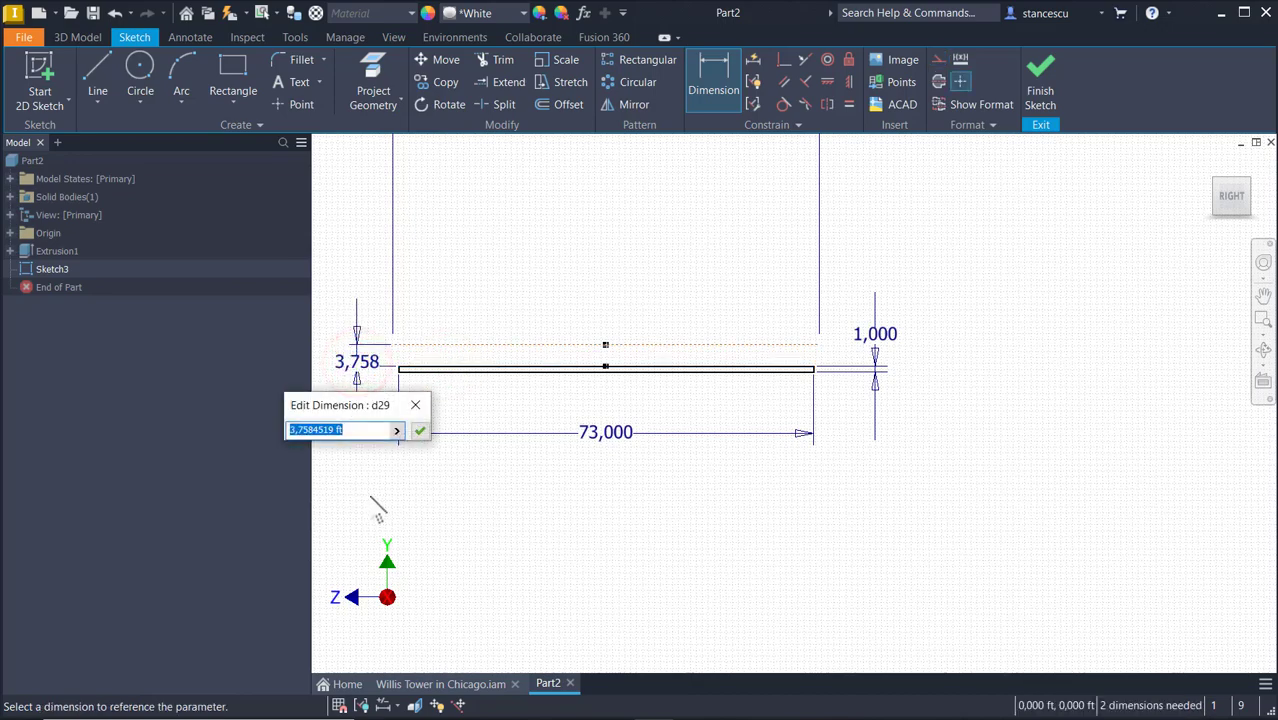
{"action": "type", "text": "4in"}
{"action": "key", "text": "Return"}
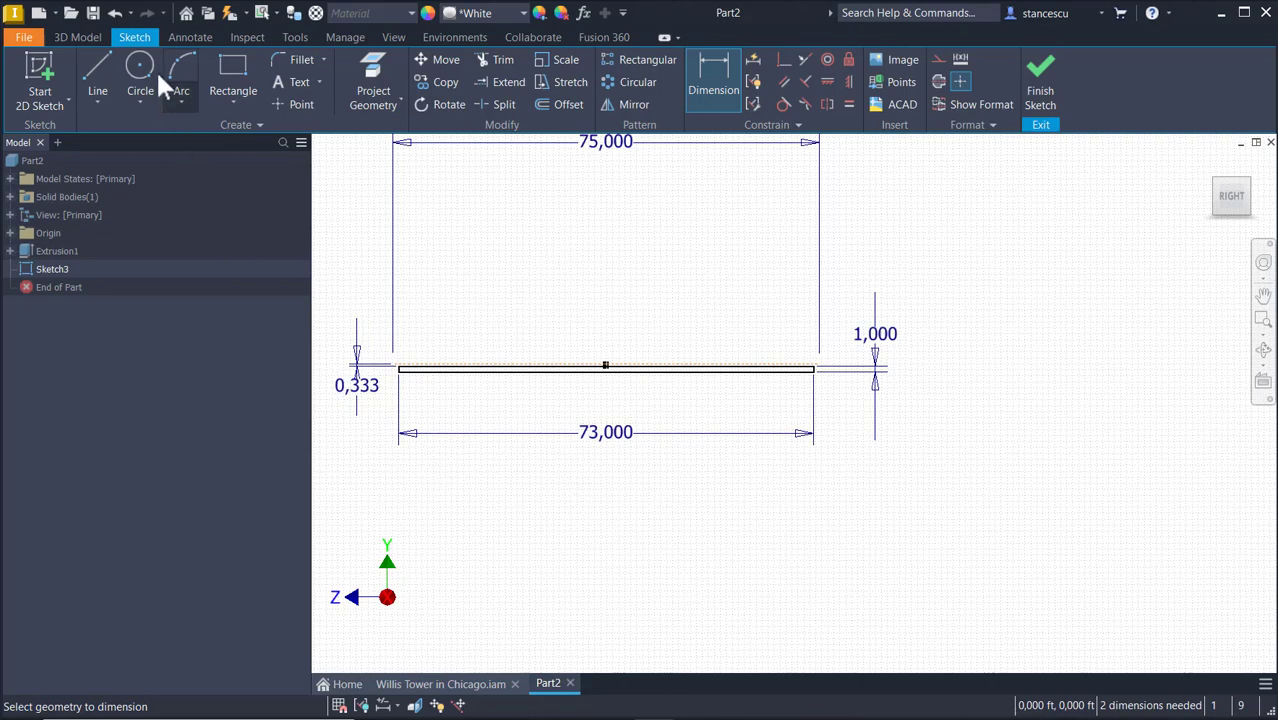
Draw a narrow rectangle 1 ft wide and about 8.2 ft high hanging from the wide rectangle's lower edge, near its left end.
{"action": "left_click", "coordinate": [233, 80]}
{"action": "scroll", "coordinate": [465, 434], "scroll_direction": "up", "scroll_amount": 3}
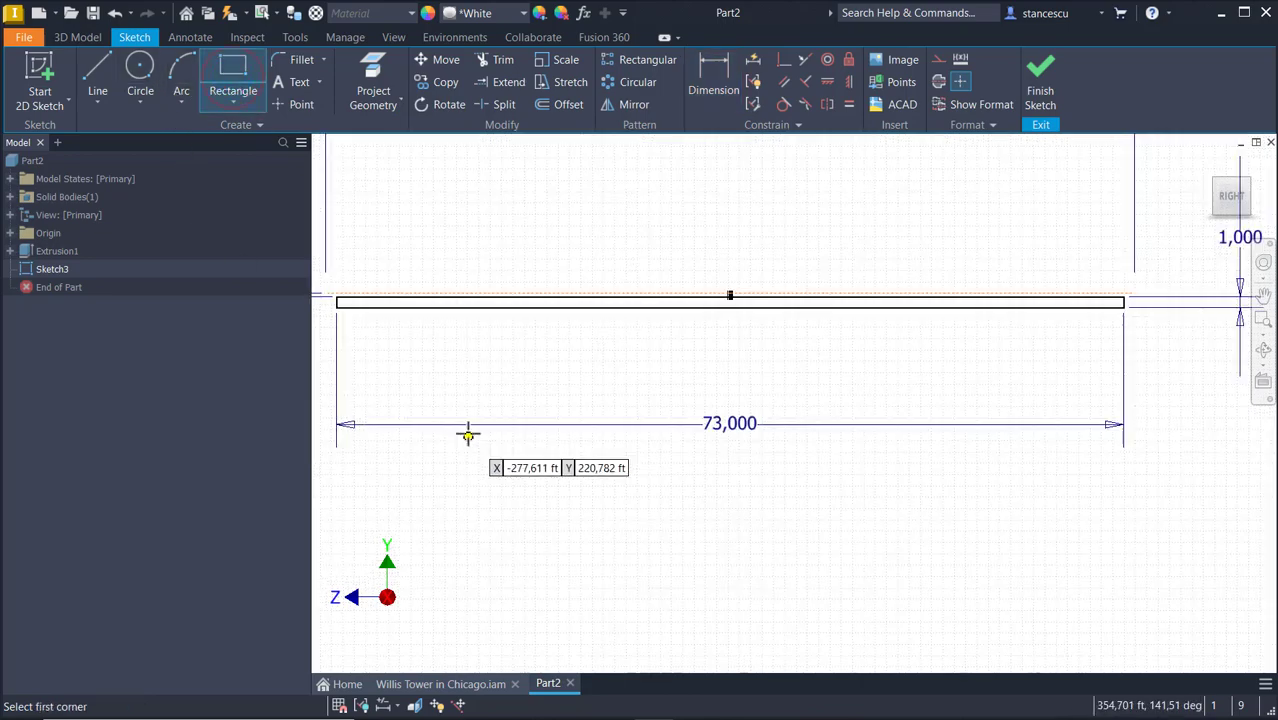
{"action": "left_click", "coordinate": [457, 309]}
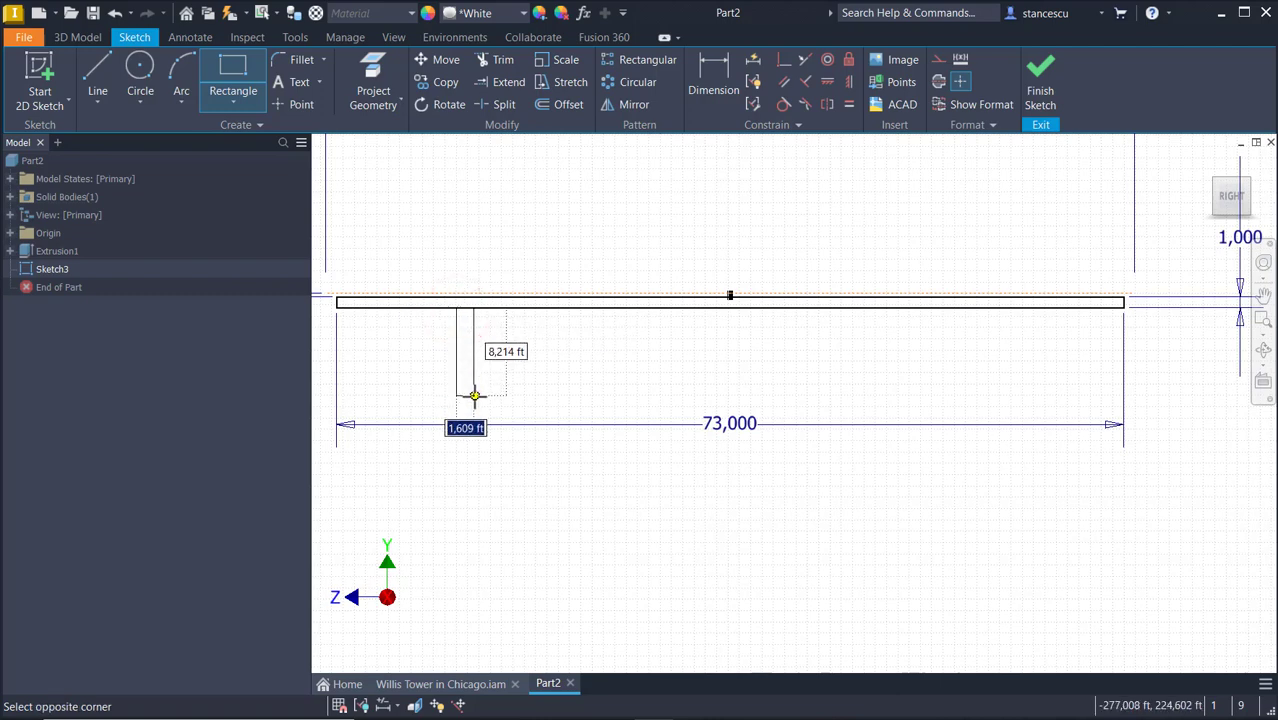
{"action": "type", "text": "1"}
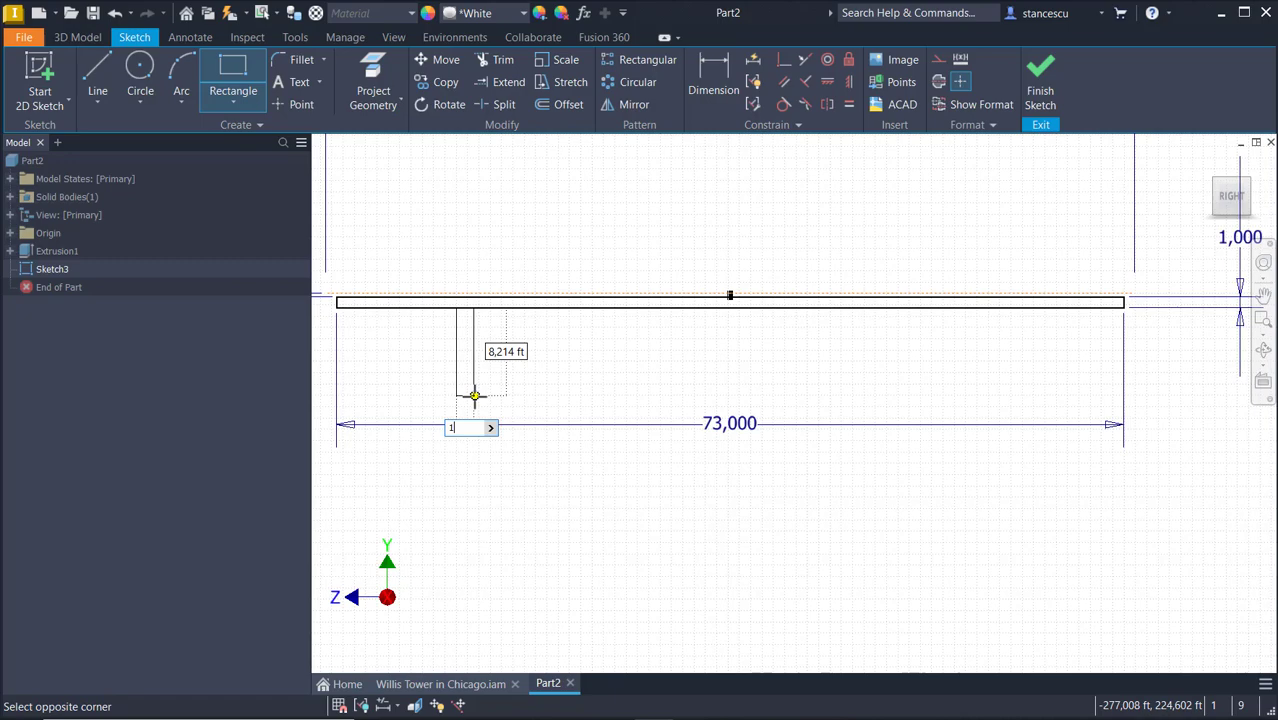
{"action": "key", "text": "Return"}
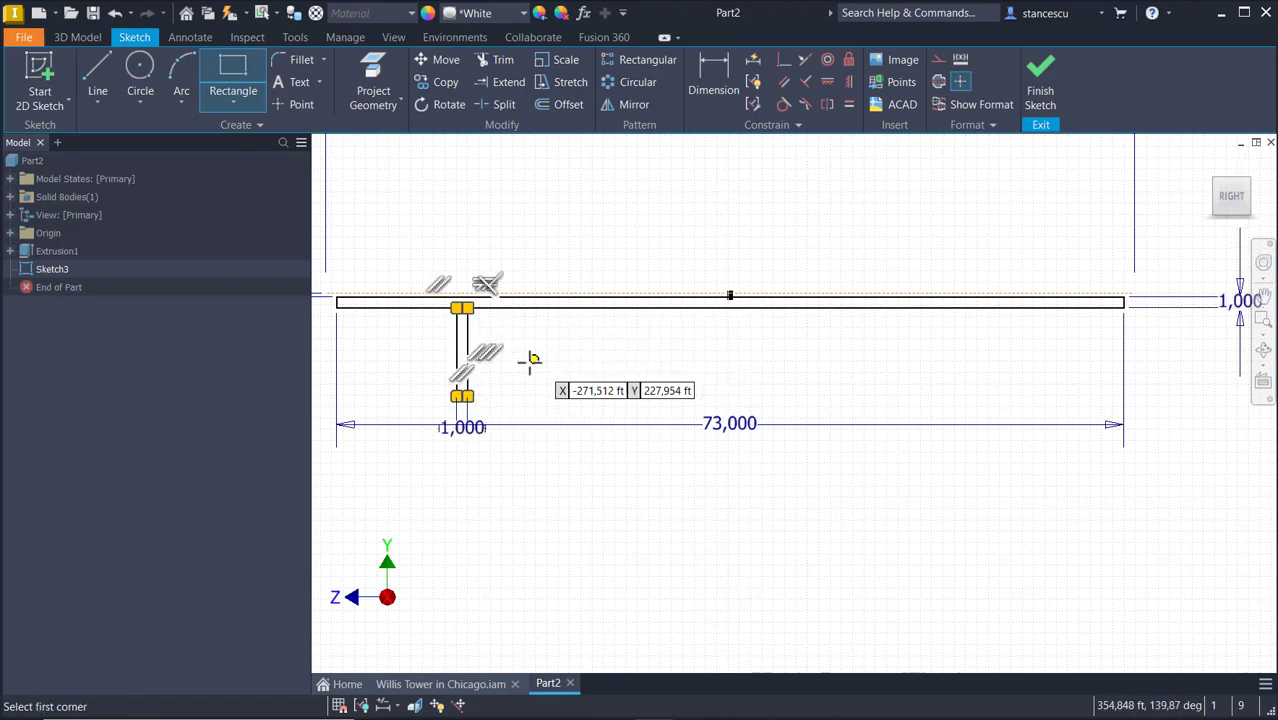
{"action": "middle_click_drag", "start_coordinate": [524, 339], "coordinate": [690, 376]}
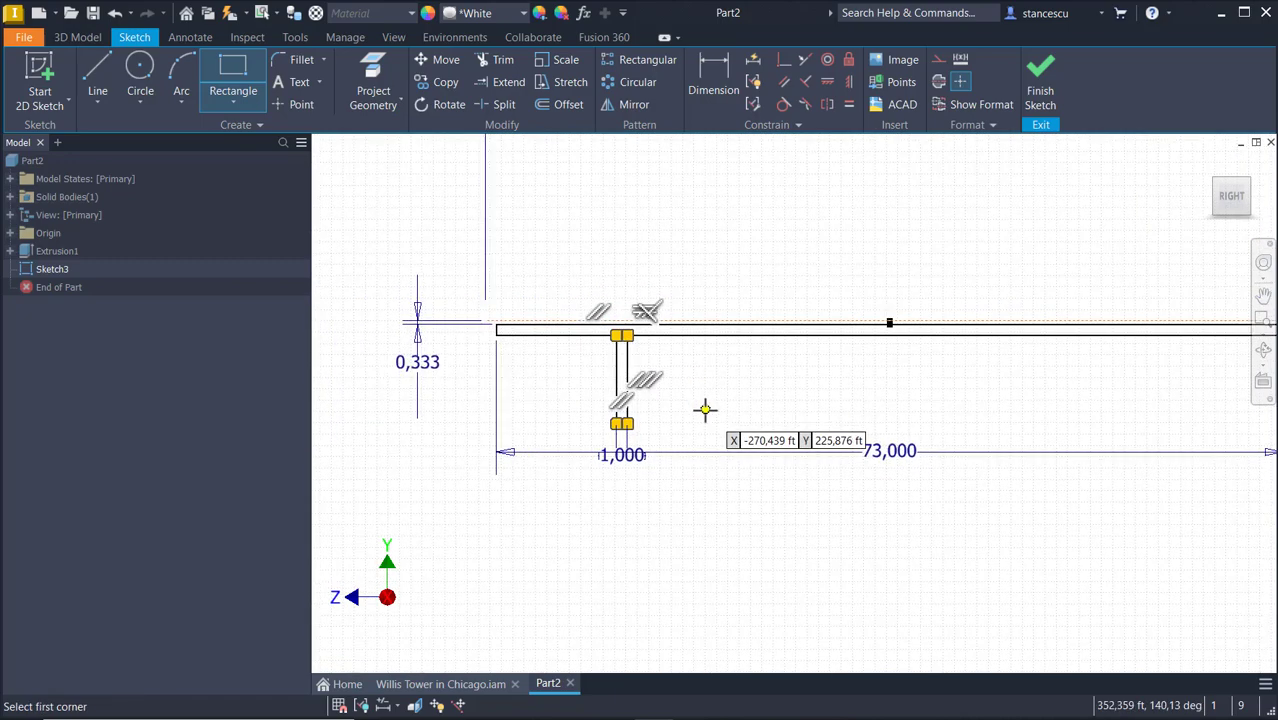
{"action": "key", "text": "Escape"}
Dimension the vertical distance from the construction line to the narrow rectangle's bottom edge as 13 ft.
{"action": "scroll", "coordinate": [679, 365], "scroll_direction": "up", "scroll_amount": 3}
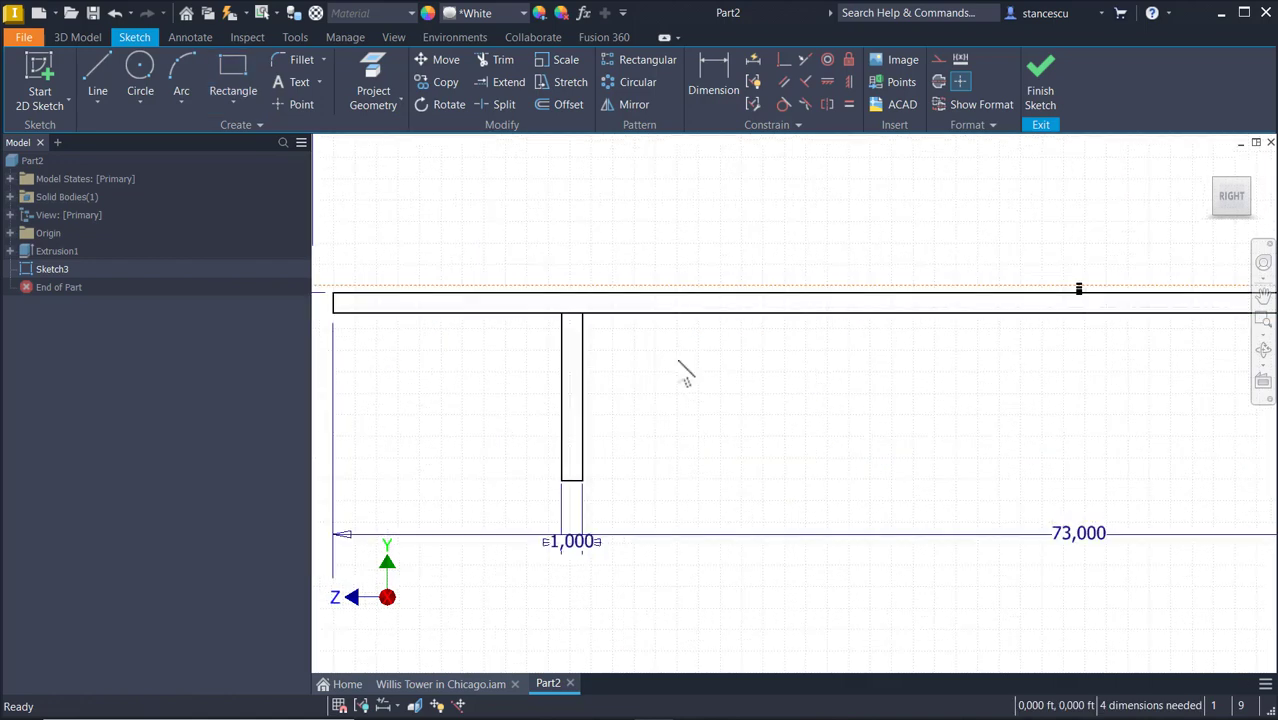
{"action": "middle_click_drag", "start_coordinate": [679, 365], "coordinate": [756, 383]}
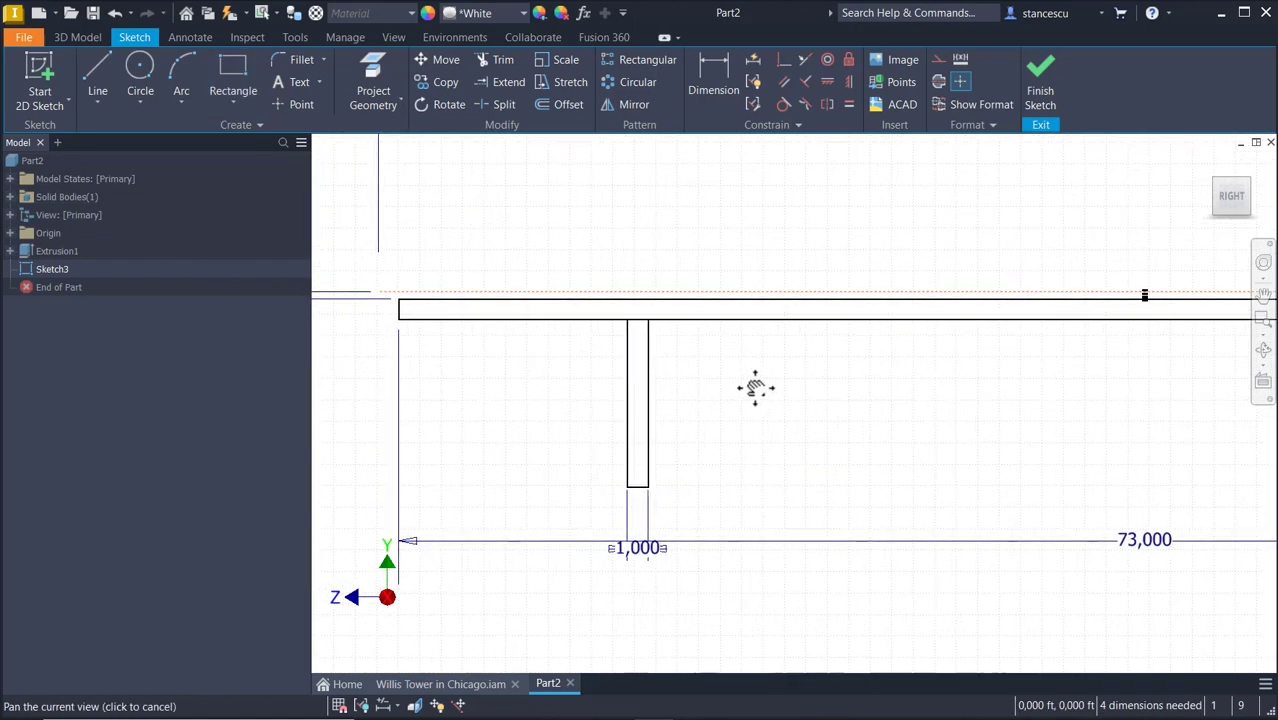
{"action": "left_click", "coordinate": [701, 60]}
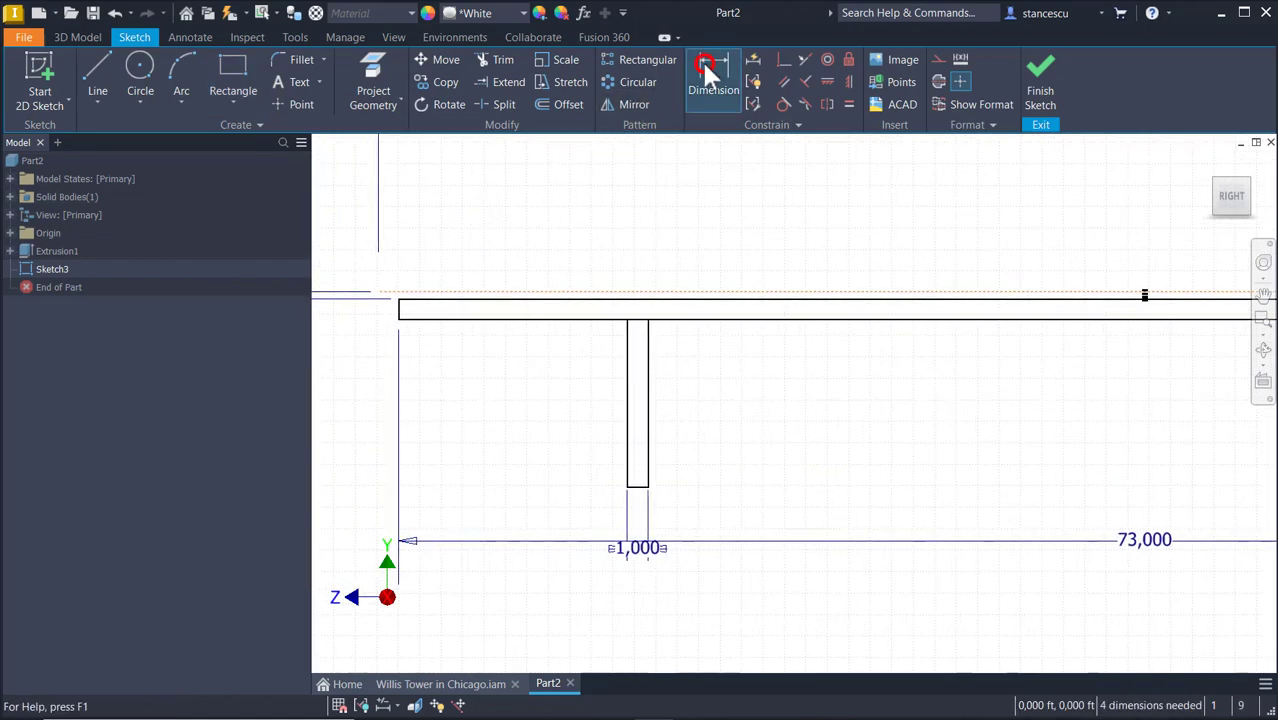
{"action": "left_click", "coordinate": [591, 296]}
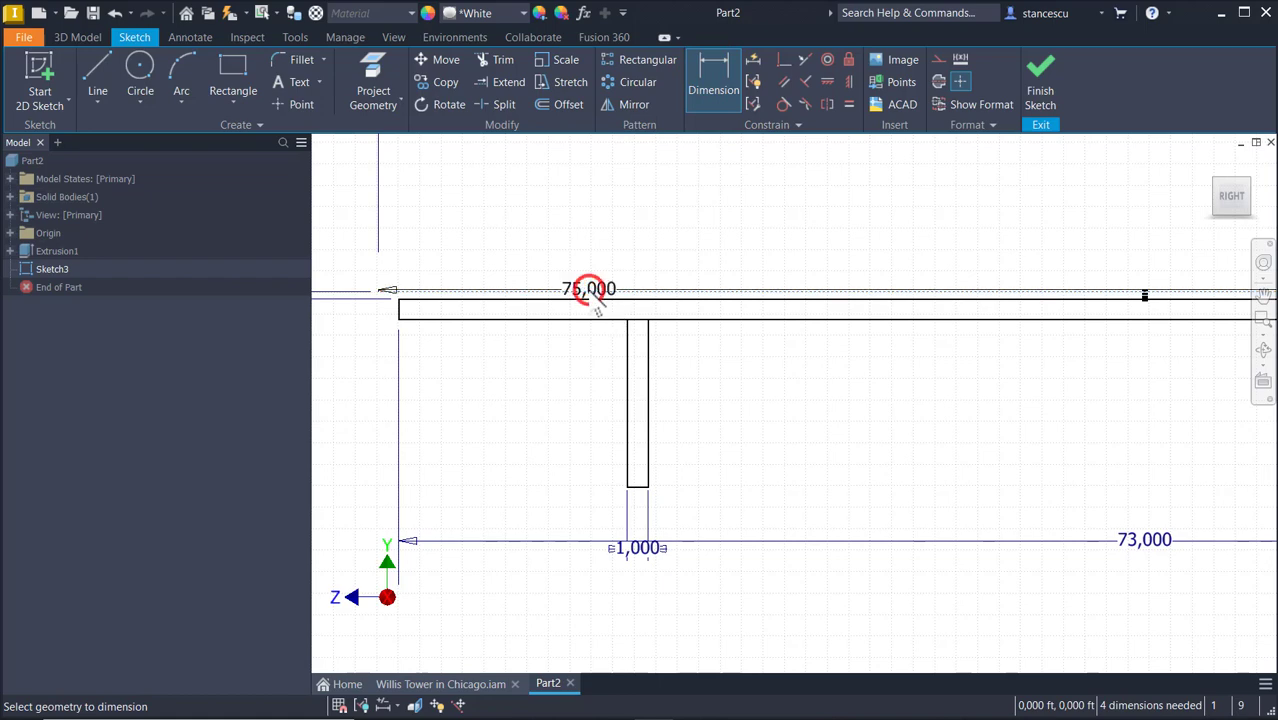
{"action": "left_click", "coordinate": [629, 484]}
{"action": "middle_click_drag", "start_coordinate": [376, 444], "coordinate": [586, 433]}
{"action": "left_click", "coordinate": [405, 405]}
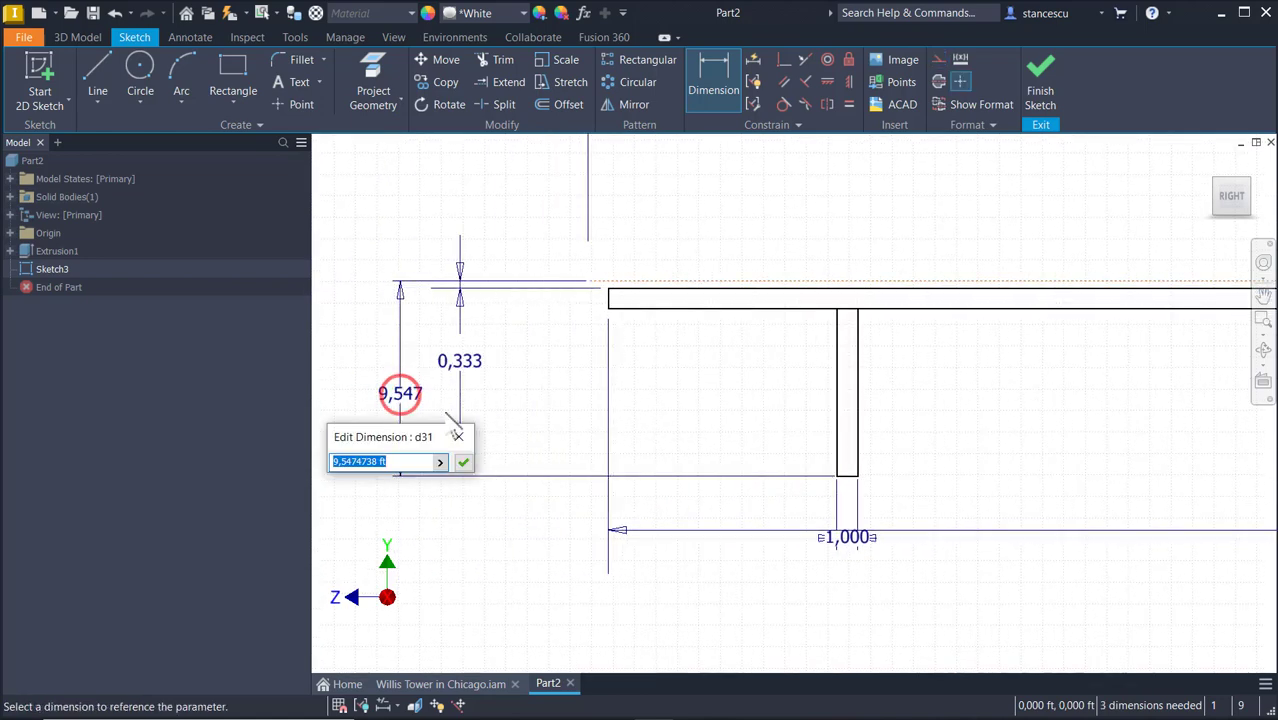
{"action": "type", "text": "13"}
{"action": "key", "text": "Return"}
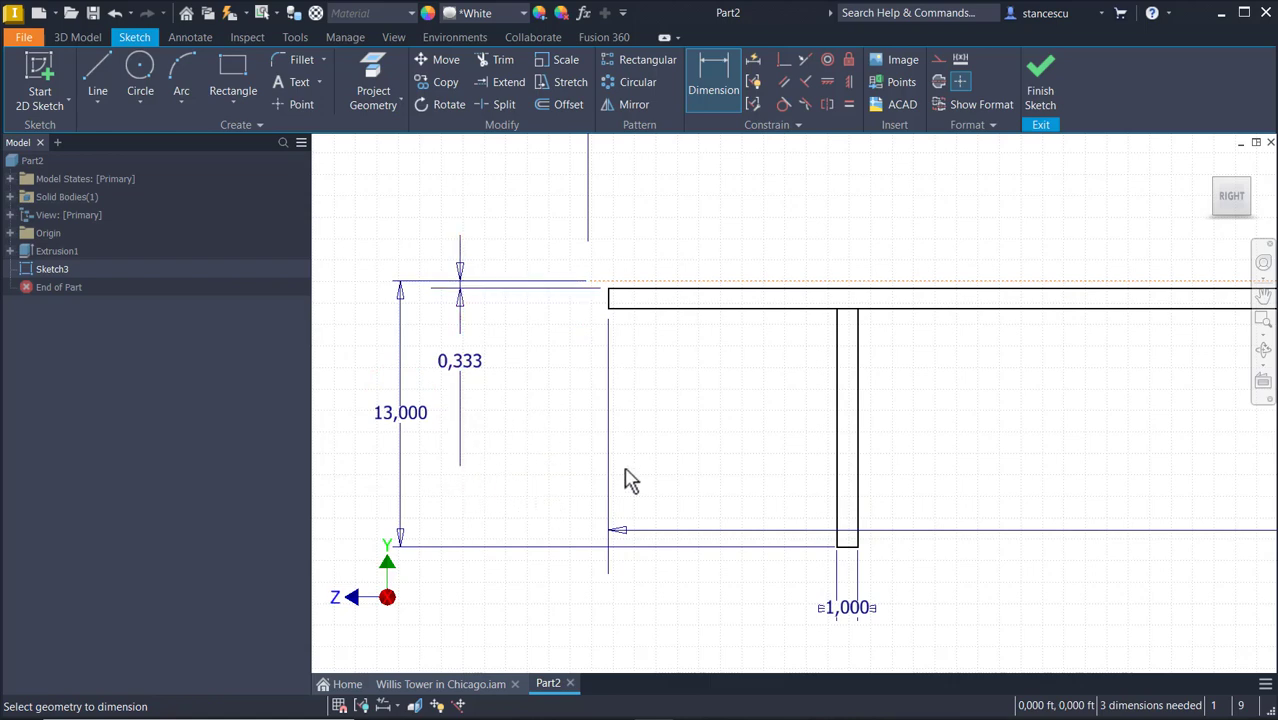
{"action": "middle_click_drag", "start_coordinate": [700, 418], "coordinate": [585, 404]}
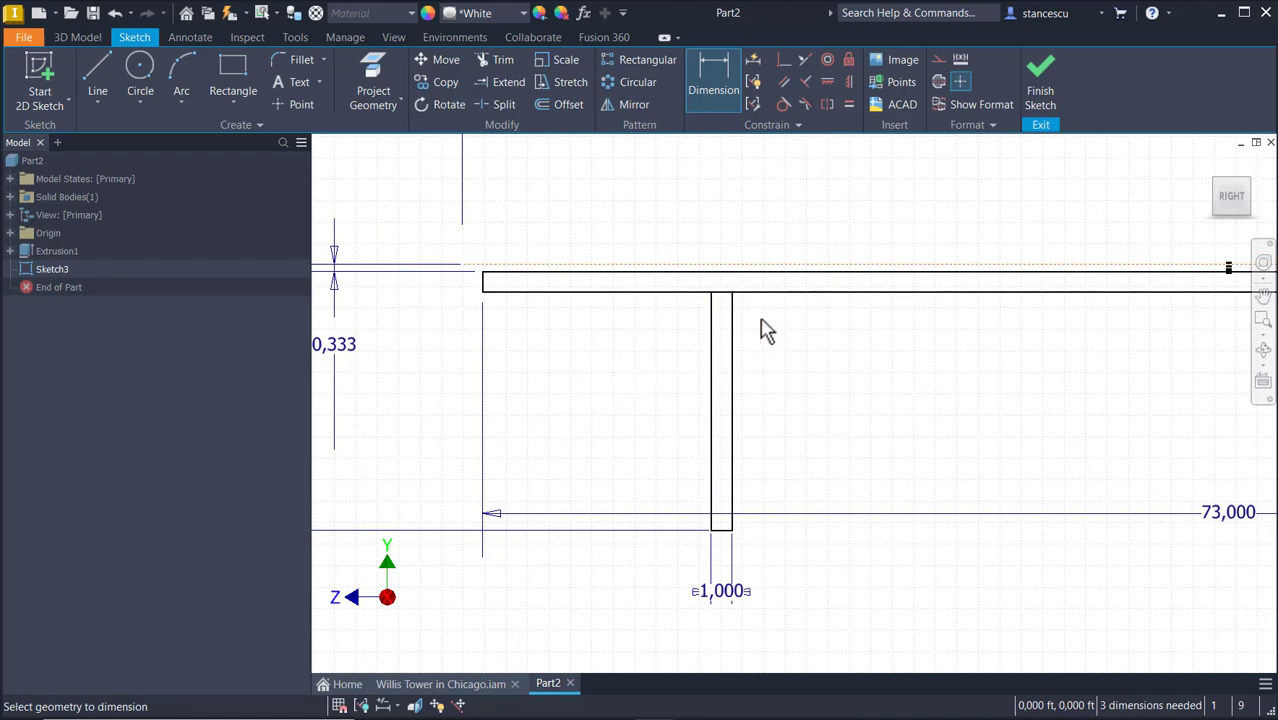
{"action": "key", "text": "Escape"}
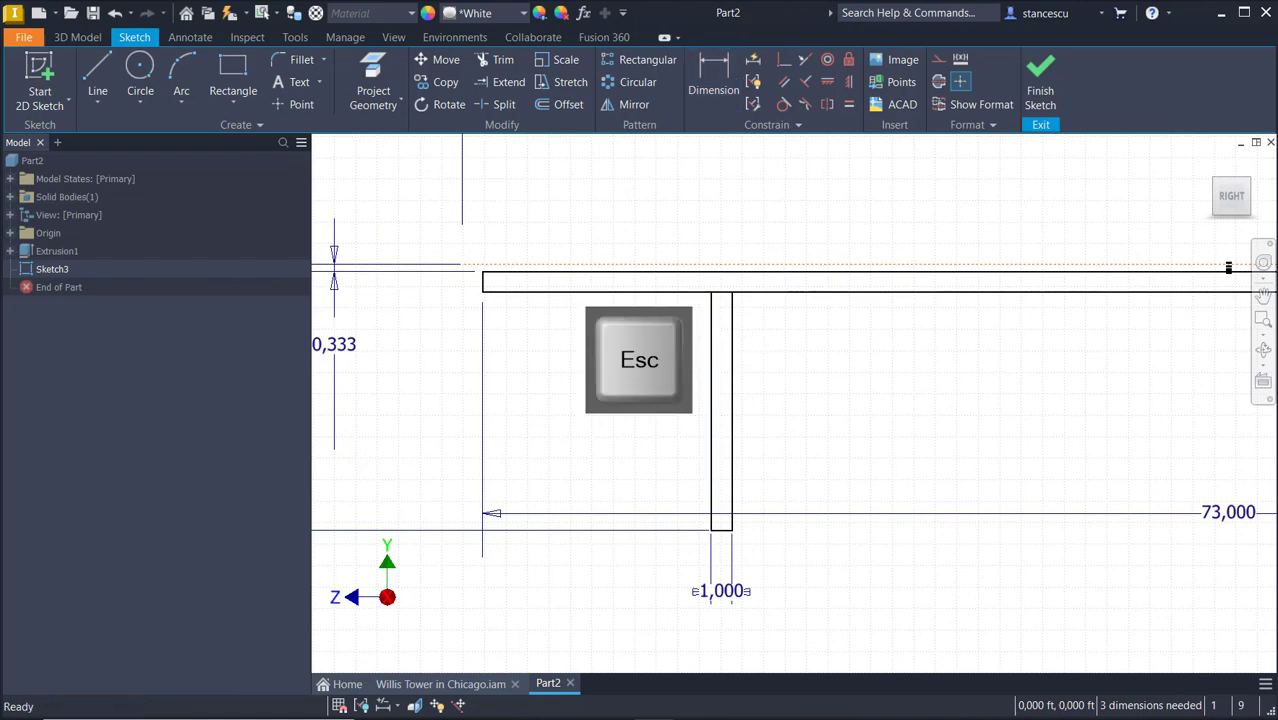
Delete the narrow rectangle's top edge where it meets the wide rectangle, and undo a trial shift of its lower-right corner.
{"action": "middle_click_drag", "start_coordinate": [638, 371], "coordinate": [634, 431]}
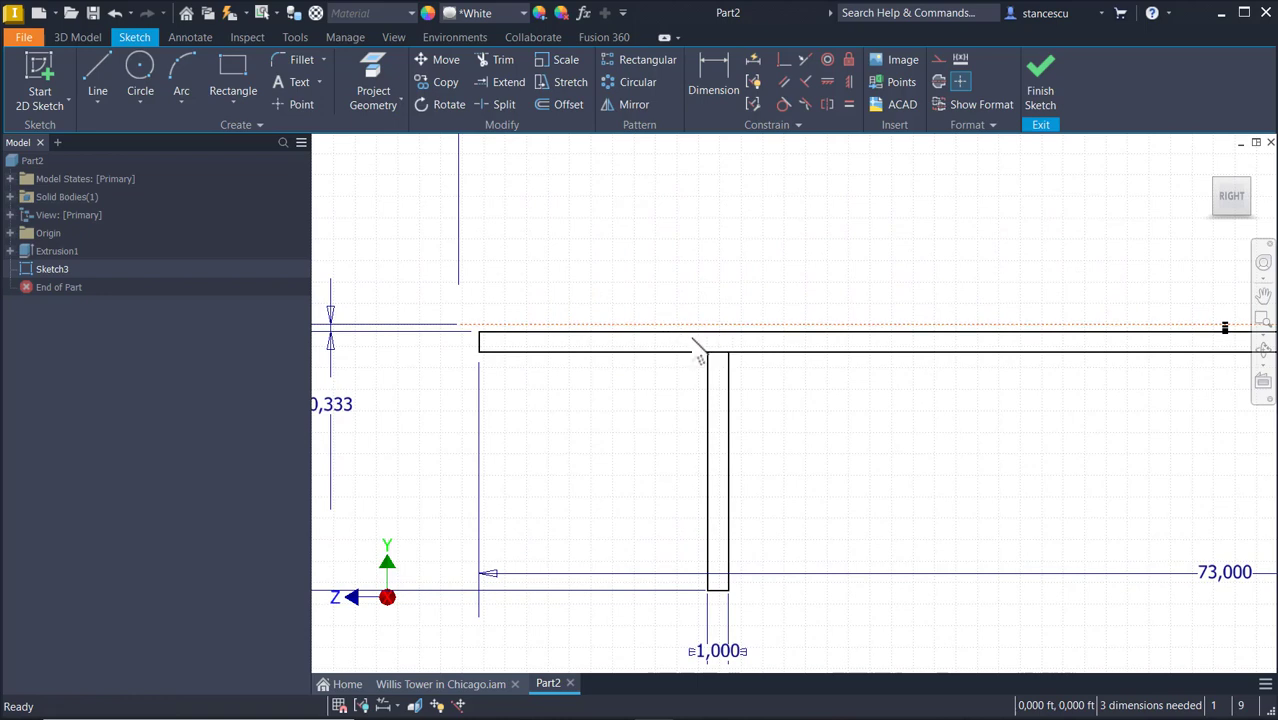
{"action": "mouse_move", "coordinate": [682, 340]}
{"action": "left_mouse_down"}
{"action": "mouse_move", "coordinate": [750, 365]}
{"action": "mouse_move", "coordinate": [757, 391]}
{"action": "left_mouse_up"}
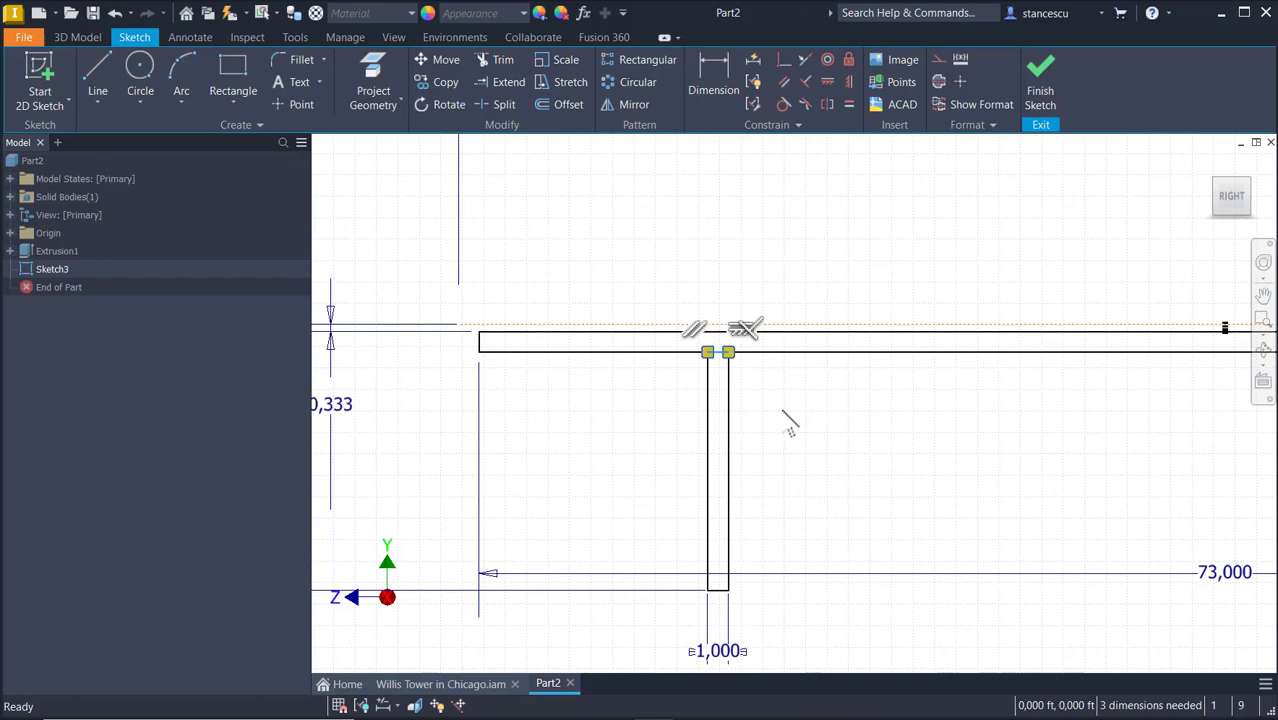
{"action": "key", "text": "Delete"}
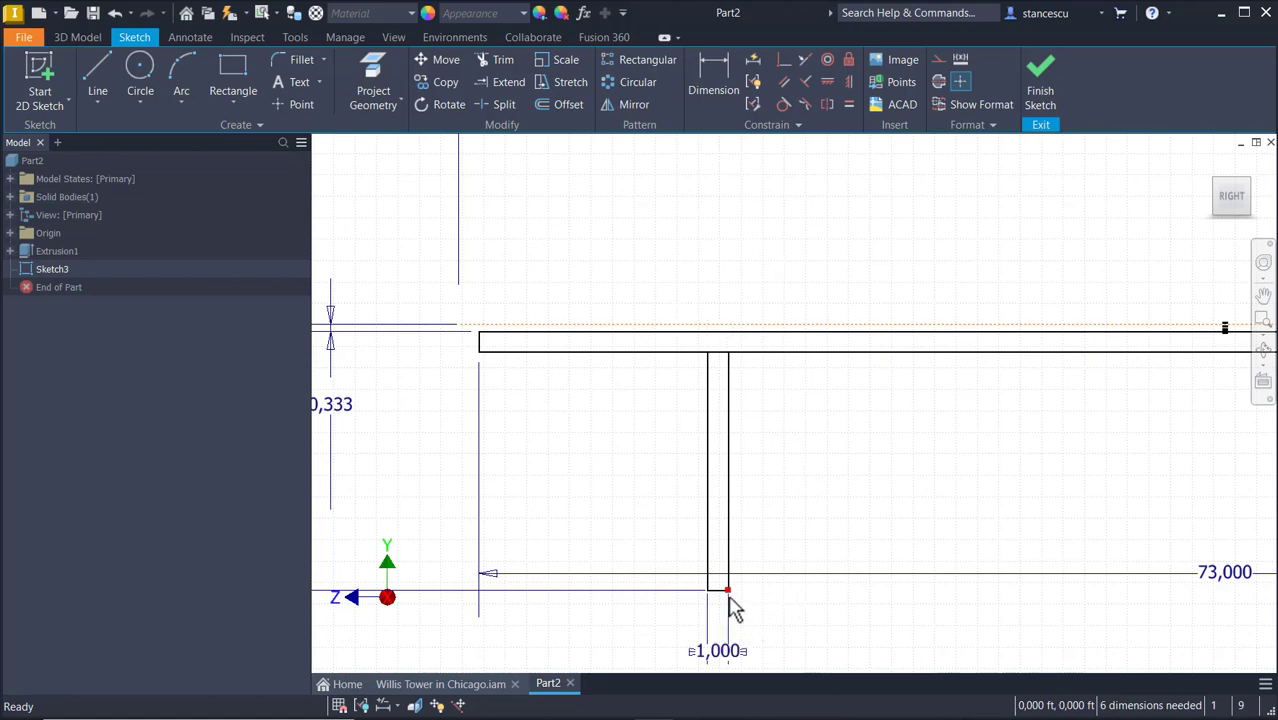
{"action": "mouse_move", "coordinate": [728, 590]}
{"action": "left_mouse_down"}
{"action": "mouse_move", "coordinate": [750, 592]}
{"action": "mouse_move", "coordinate": [753, 608]}
{"action": "mouse_move", "coordinate": [757, 591]}
{"action": "left_mouse_up"}
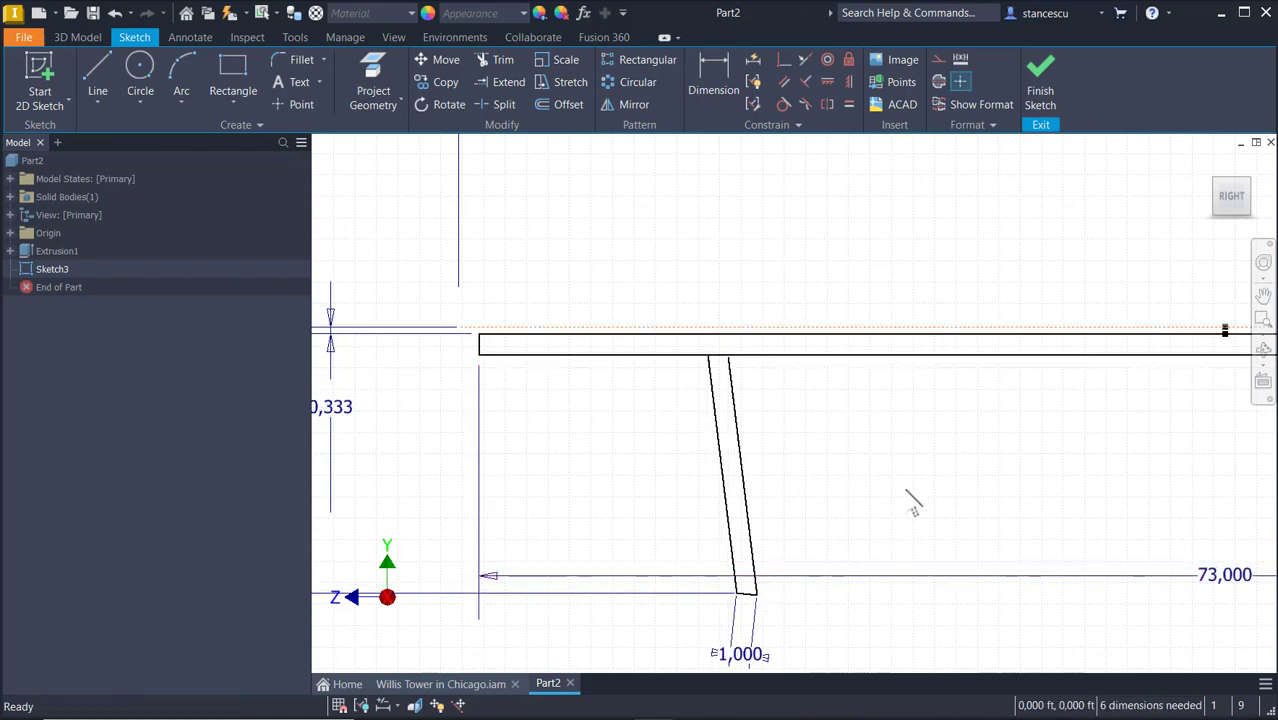
{"action": "key", "text": "ctrl+z"}
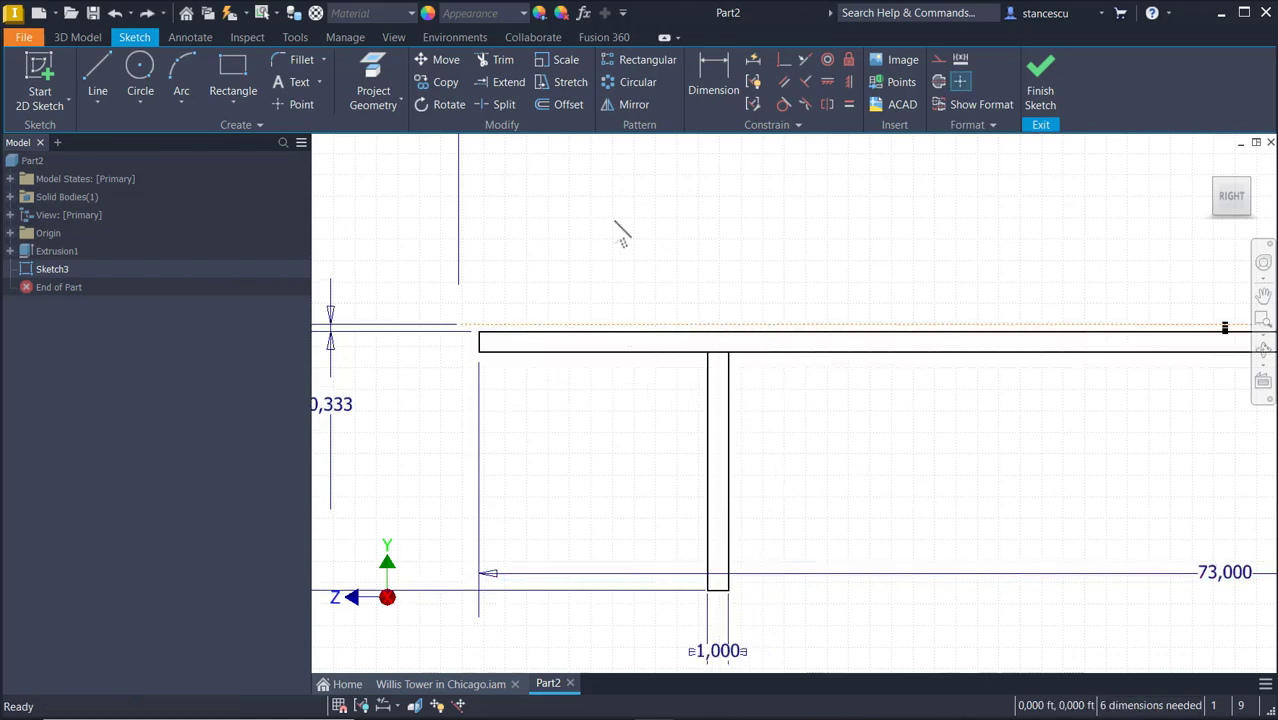
Constrain the narrow shape's left side perpendicular and its bottom edge parallel to the wide rectangle's lower edge.
{"action": "left_click", "coordinate": [805, 82]}
{"action": "left_click", "coordinate": [707, 420]}
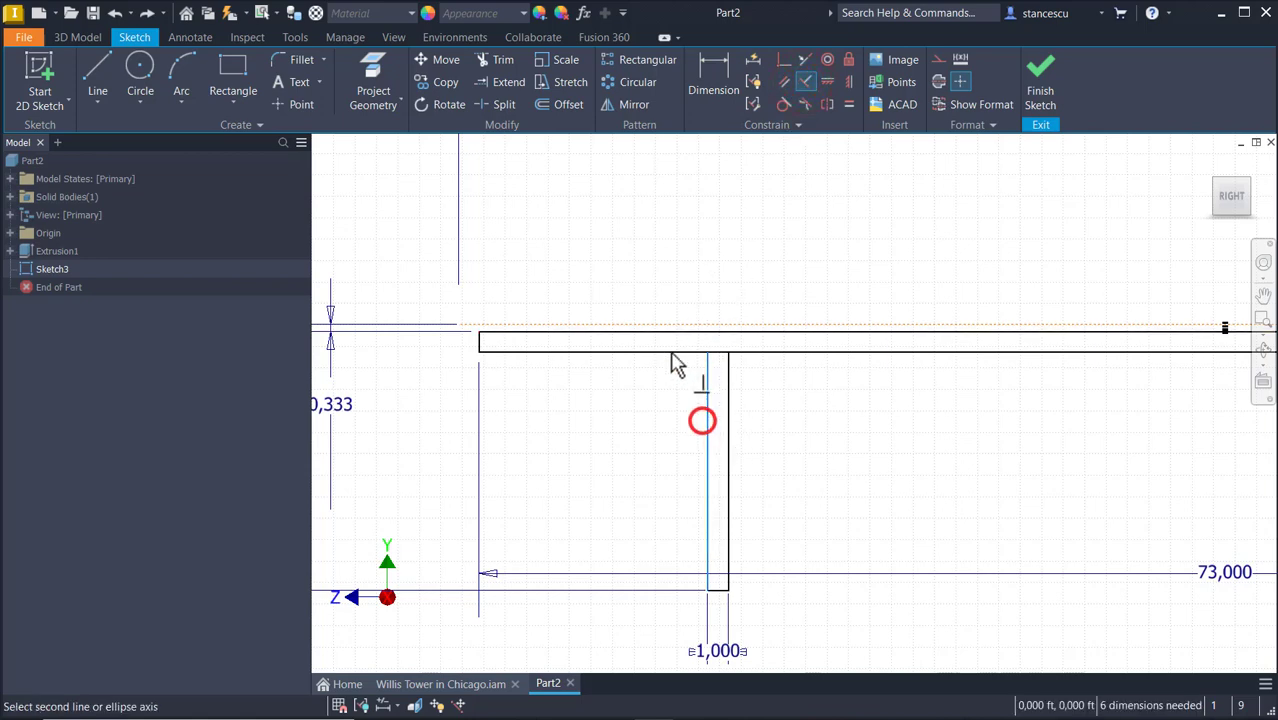
{"action": "left_click", "coordinate": [675, 356]}
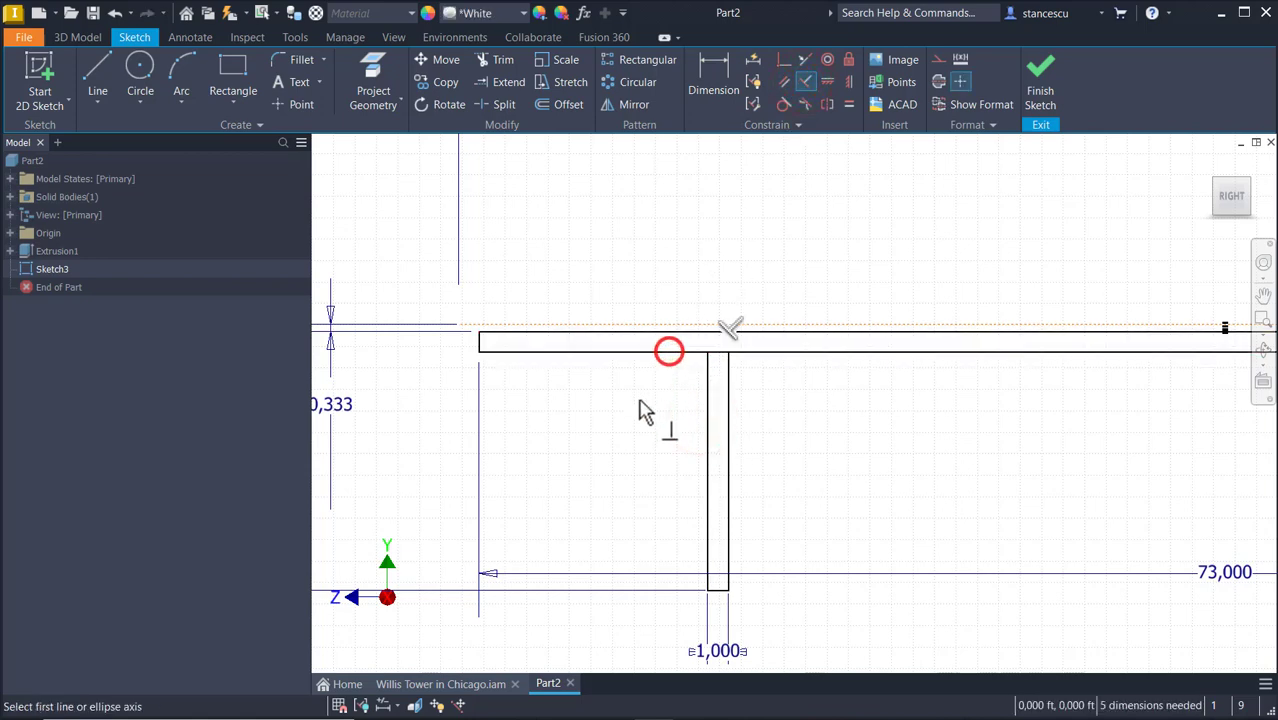
{"action": "left_click", "coordinate": [785, 80]}
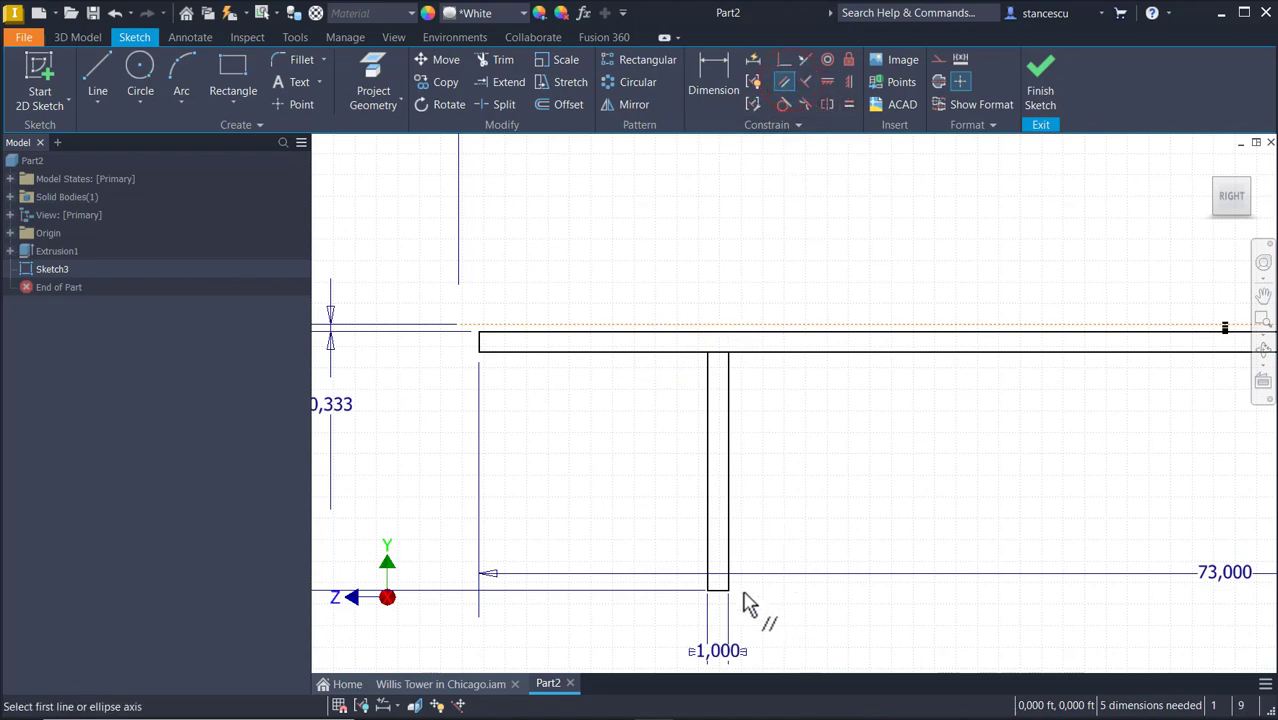
{"action": "left_click", "coordinate": [709, 592]}
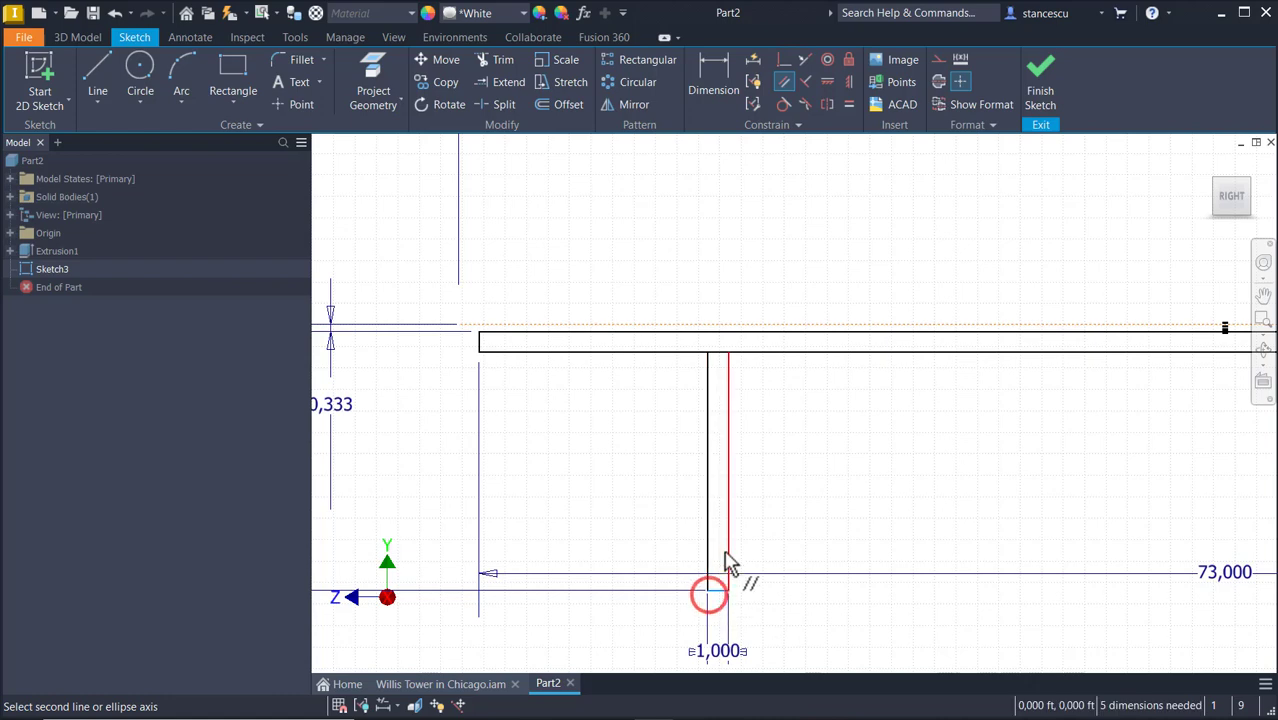
{"action": "left_click", "coordinate": [739, 492]}
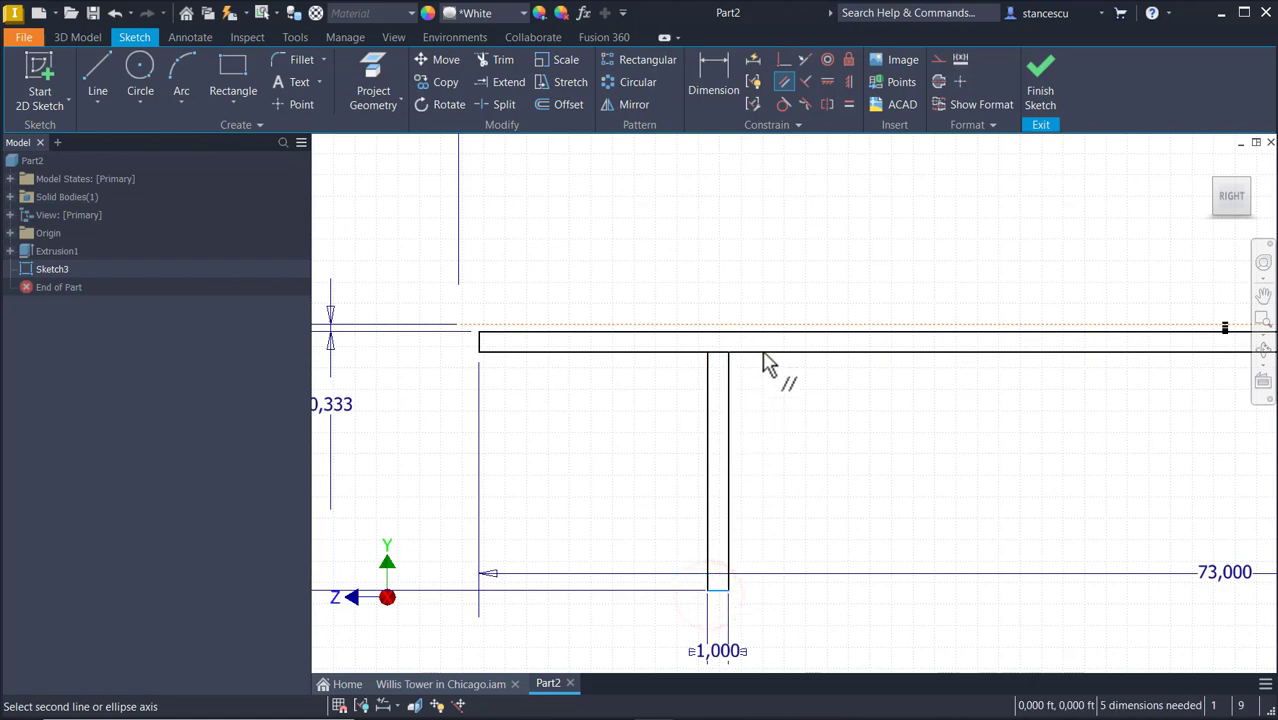
{"action": "left_click", "coordinate": [760, 352]}
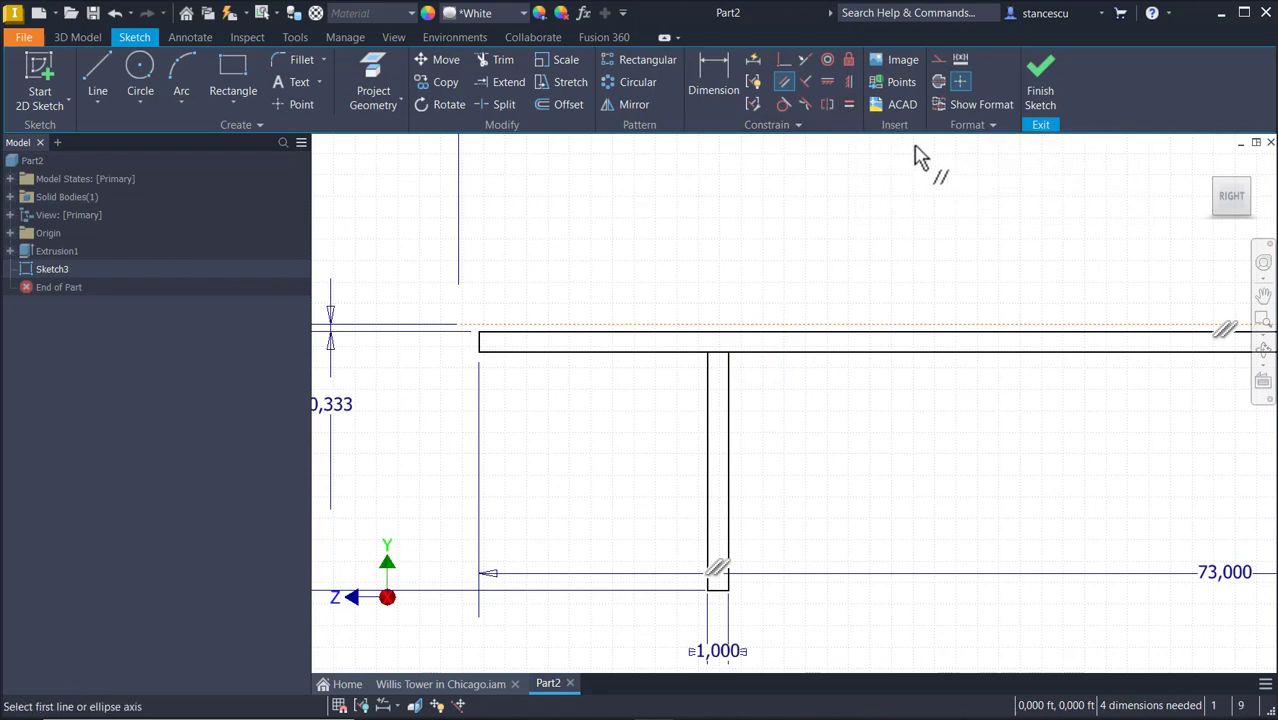
Apply an equal constraint between the left and right sides of the narrow shape.
{"action": "left_click", "coordinate": [853, 104]}
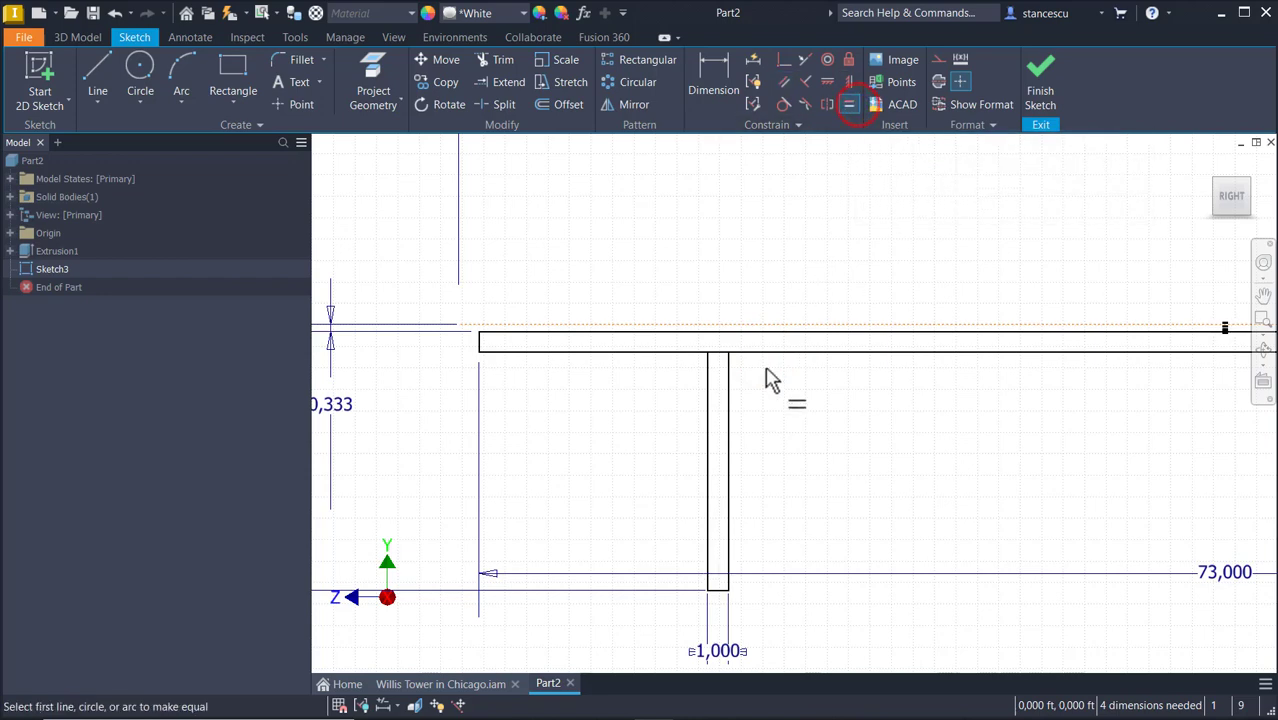
{"action": "left_click", "coordinate": [708, 460]}
{"action": "left_click", "coordinate": [729, 478]}
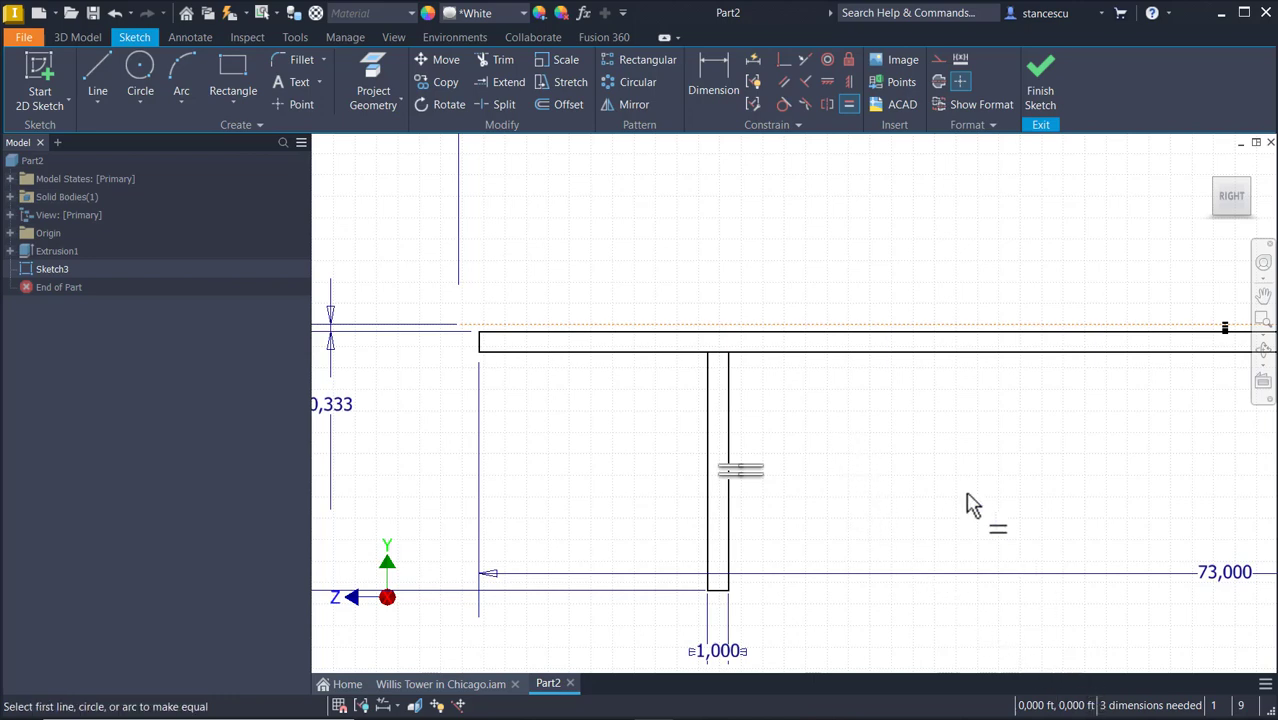
{"action": "key", "text": "Escape"}
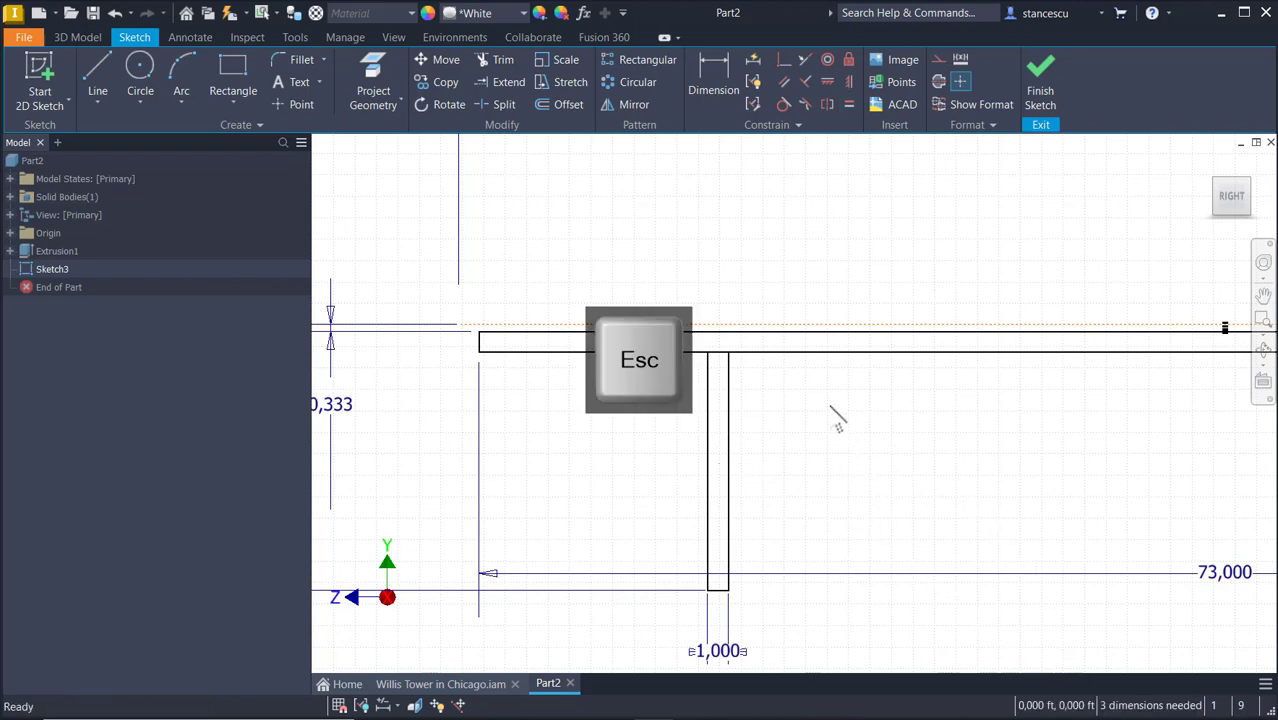
Dimension the horizontal distance from the construction line's left end to the midpoint of the narrow shape's bottom edge as 75/5 ft.
{"action": "scroll", "coordinate": [850, 425], "scroll_direction": "up", "scroll_amount": 3}
{"action": "scroll", "coordinate": [860, 430], "scroll_direction": "up", "scroll_amount": 4}
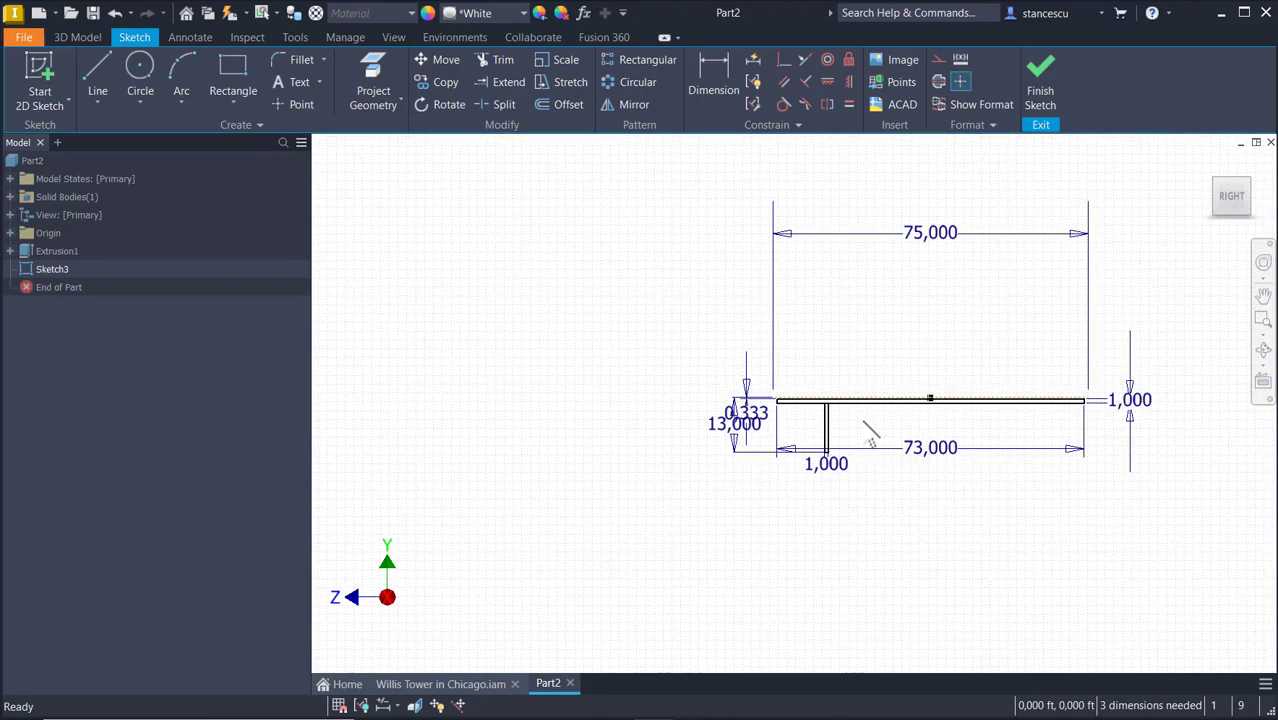
{"action": "mouse_move", "coordinate": [864, 428]}
{"action": "middle_mouse_down"}
{"action": "mouse_move", "coordinate": [825, 408]}
{"action": "mouse_move", "coordinate": [719, 395]}
{"action": "mouse_move", "coordinate": [705, 473]}
{"action": "mouse_move", "coordinate": [759, 431]}
{"action": "mouse_move", "coordinate": [736, 462]}
{"action": "mouse_move", "coordinate": [731, 447]}
{"action": "middle_mouse_up"}
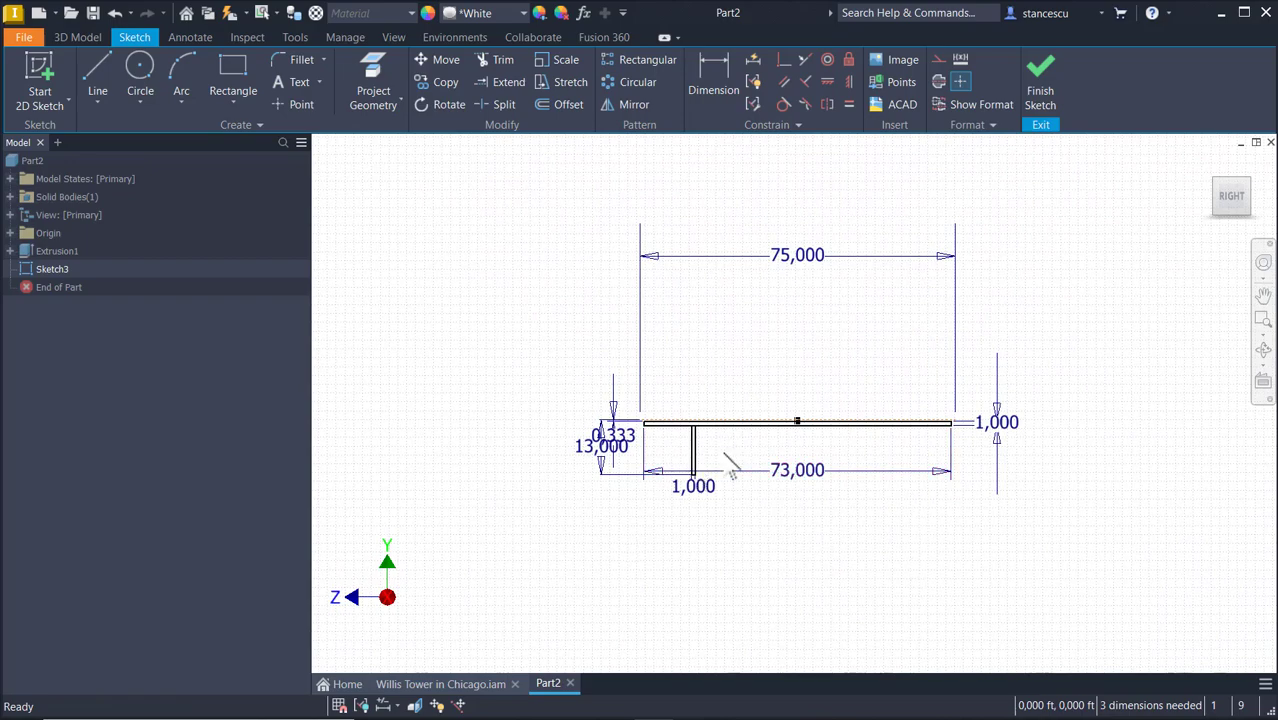
{"action": "scroll", "coordinate": [700, 480], "scroll_direction": "down", "scroll_amount": 4}
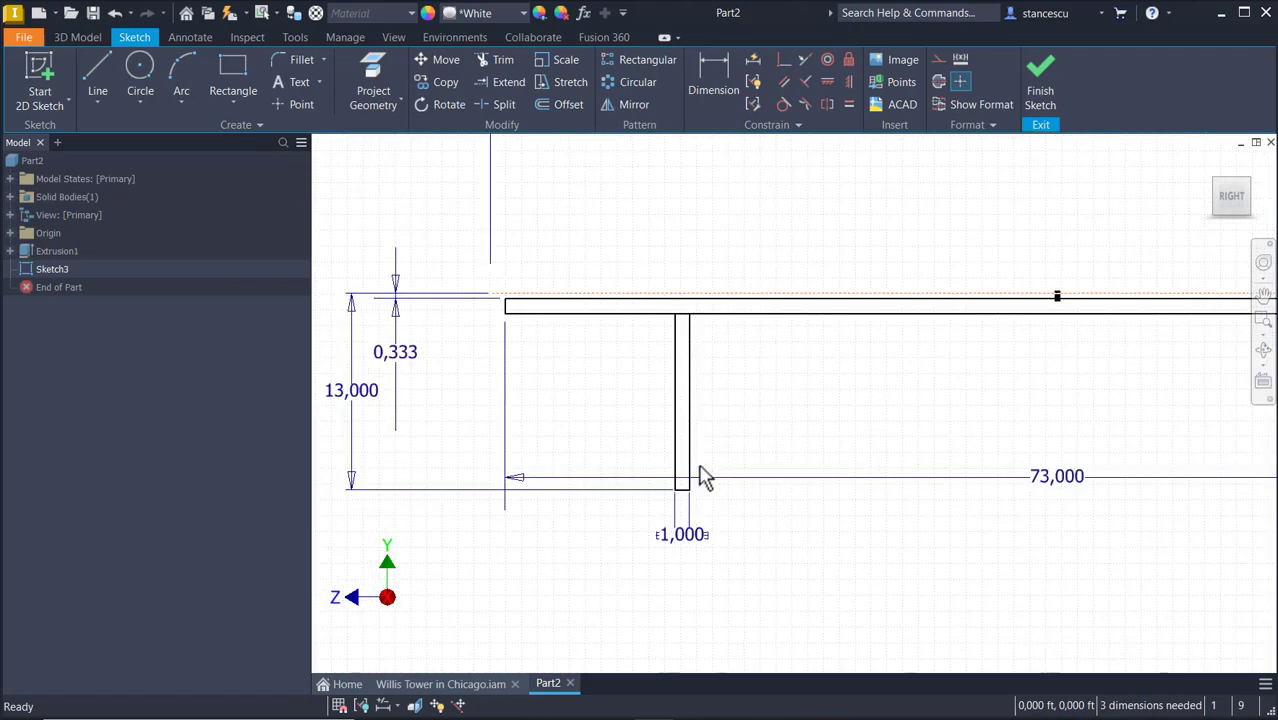
{"action": "middle_click_drag", "start_coordinate": [759, 414], "coordinate": [801, 485]}
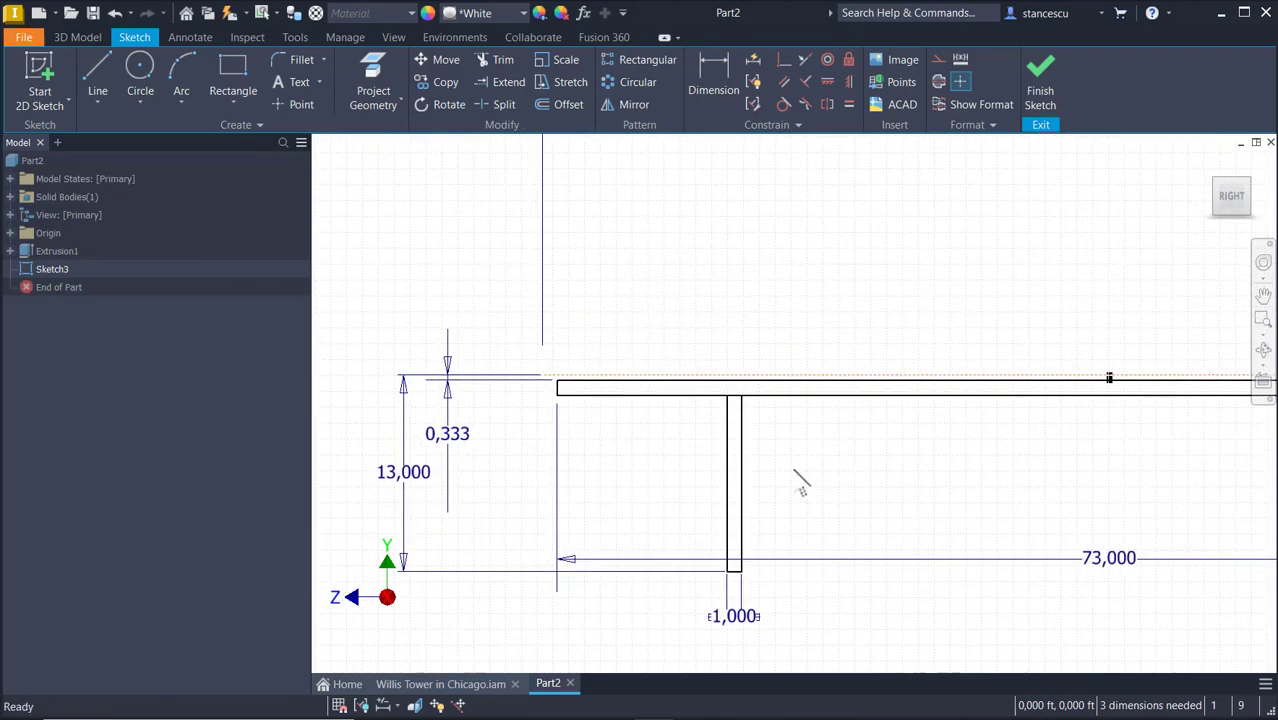
{"action": "left_click", "coordinate": [709, 56]}
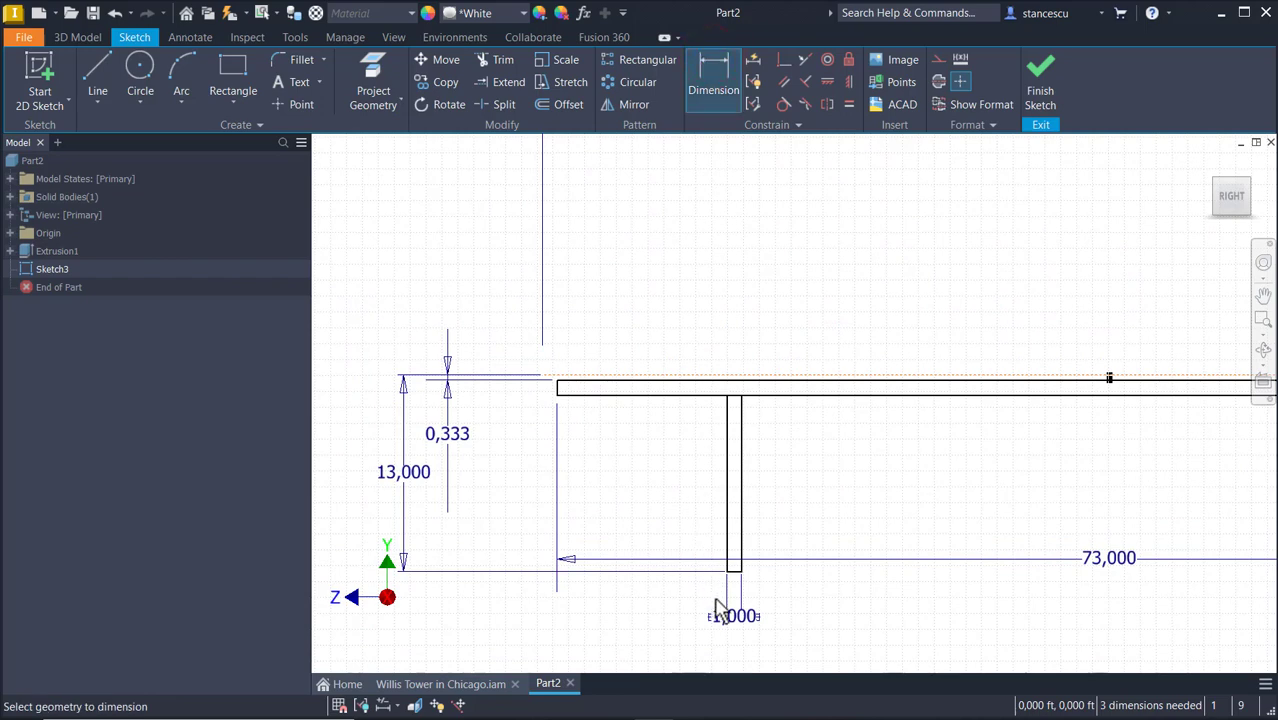
{"action": "left_click", "coordinate": [735, 572]}
{"action": "left_click", "coordinate": [540, 392]}
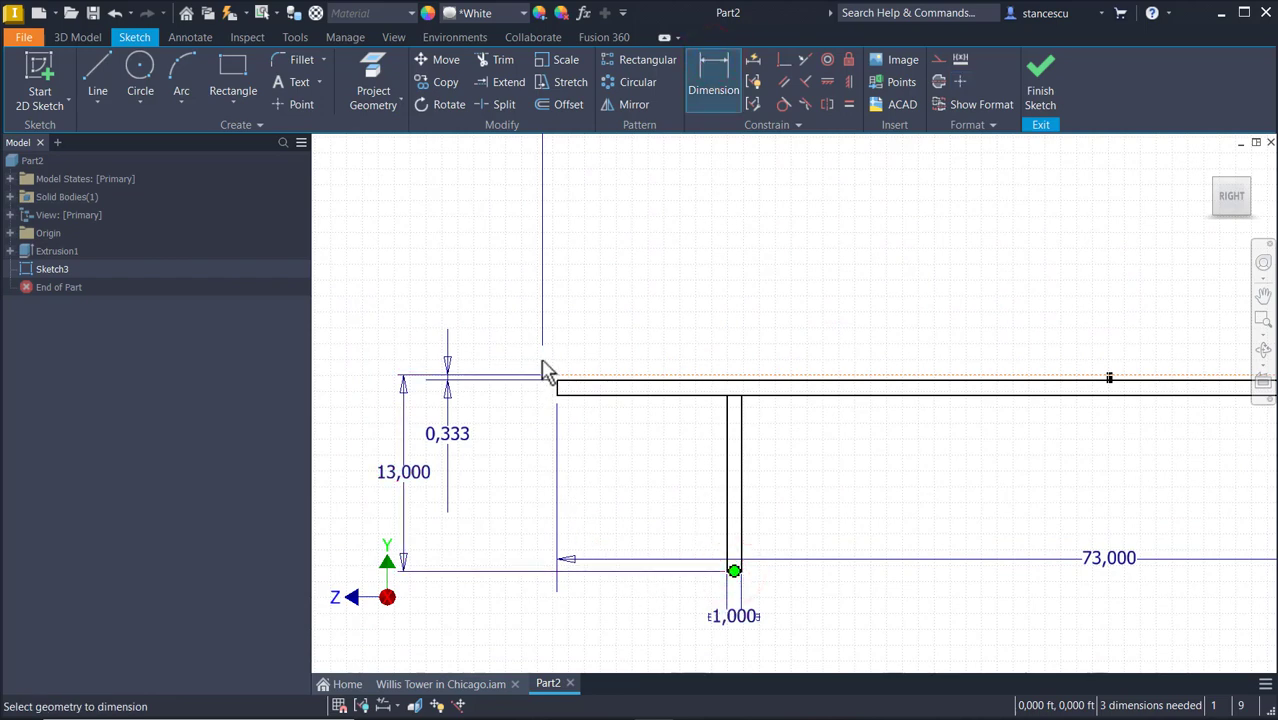
{"action": "left_click", "coordinate": [541, 376]}
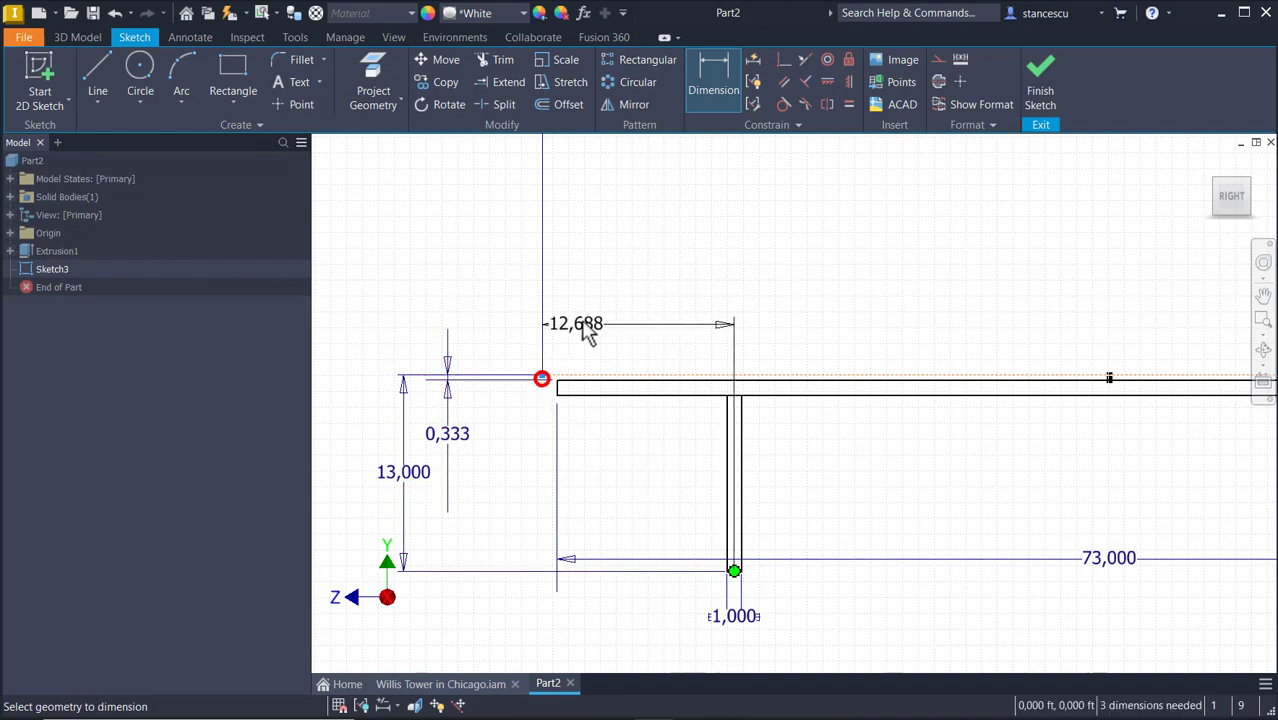
{"action": "left_click", "coordinate": [616, 289]}
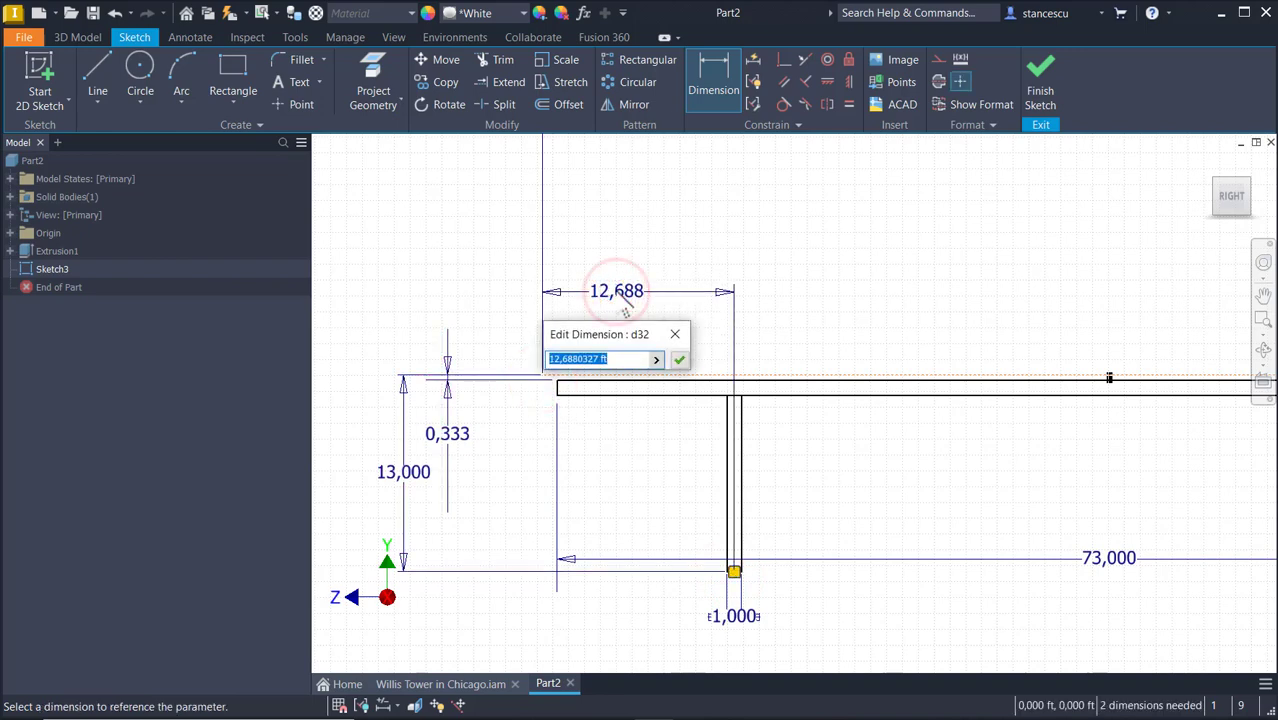
{"action": "type", "text": "75/"}
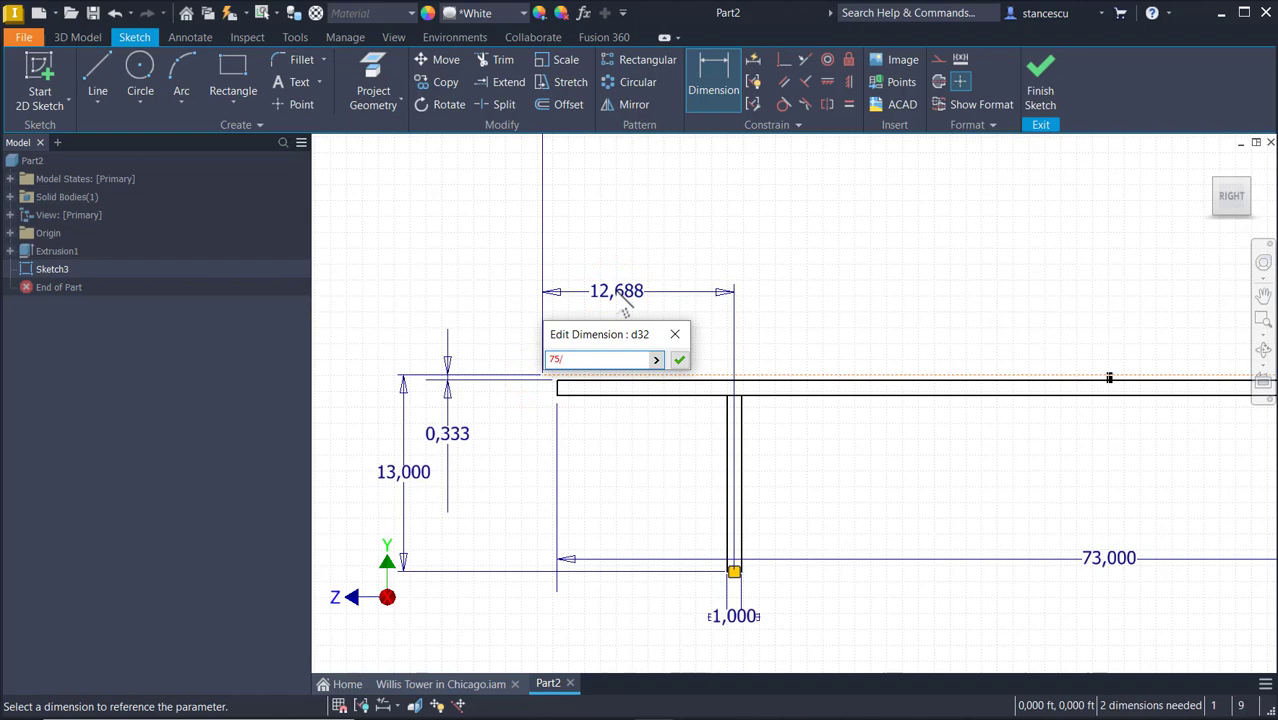
{"action": "type", "text": "5"}
{"action": "key", "text": "Return"}
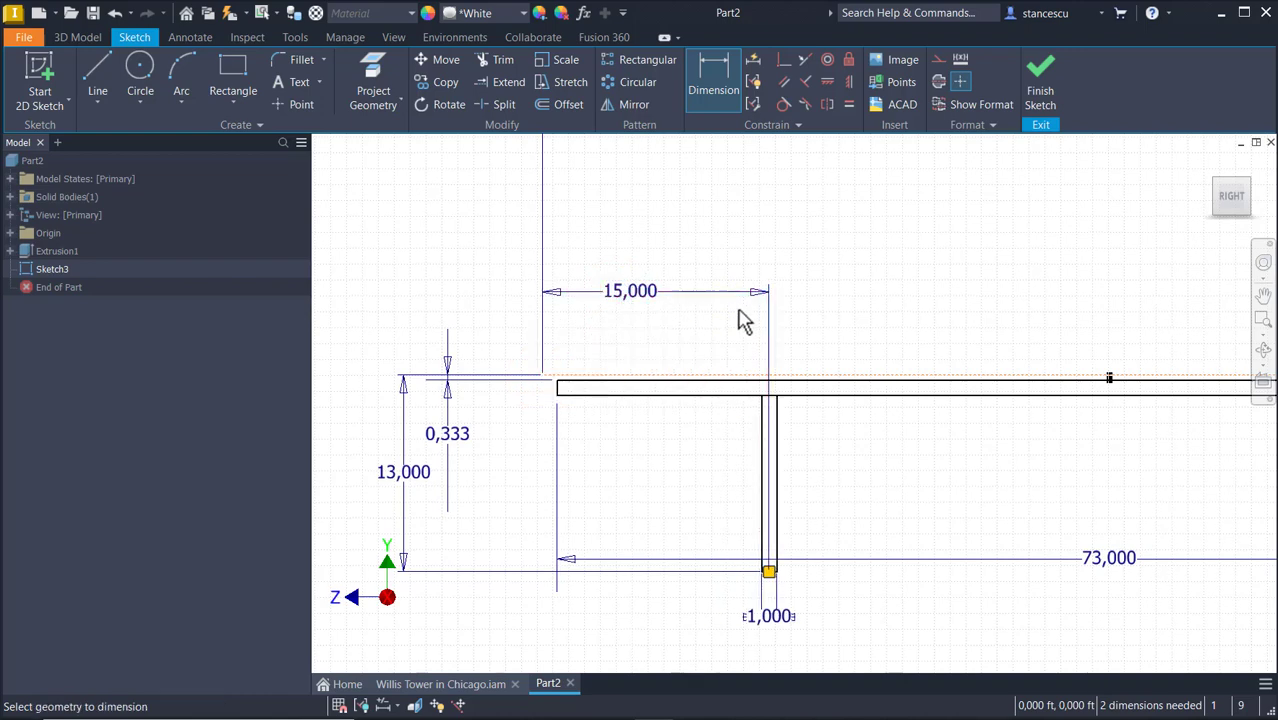
Start a rectangular sketch pattern of the narrow shape's sides and bottom edge, directed rightward along the wide rectangle's upper edge.
{"action": "mouse_move", "coordinate": [958, 503]}
{"action": "middle_mouse_down"}
{"action": "mouse_move", "coordinate": [652, 465]}
{"action": "mouse_move", "coordinate": [742, 454]}
{"action": "middle_mouse_up"}
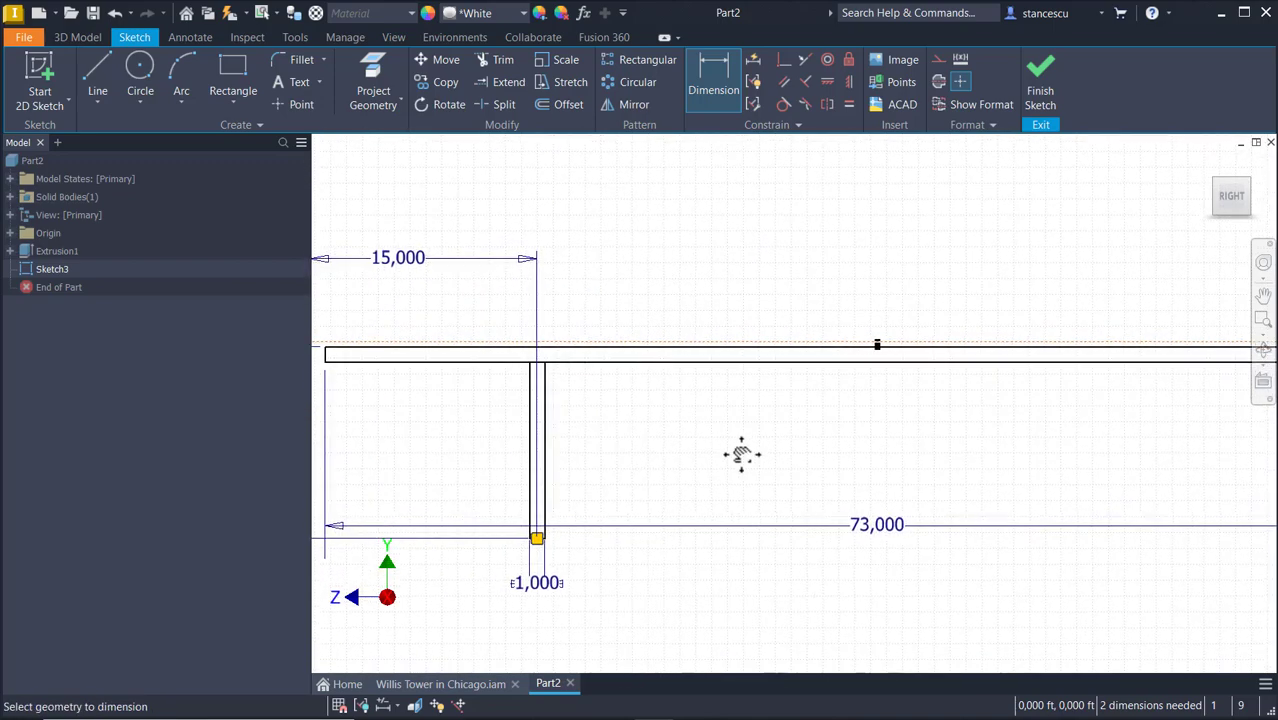
{"action": "left_click", "coordinate": [741, 242]}
{"action": "left_click", "coordinate": [632, 68]}
{"action": "mouse_move", "coordinate": [720, 300]}
{"action": "middle_mouse_down"}
{"action": "mouse_move", "coordinate": [796, 383]}
{"action": "mouse_move", "coordinate": [864, 379]}
{"action": "mouse_move", "coordinate": [873, 331]}
{"action": "middle_mouse_up"}
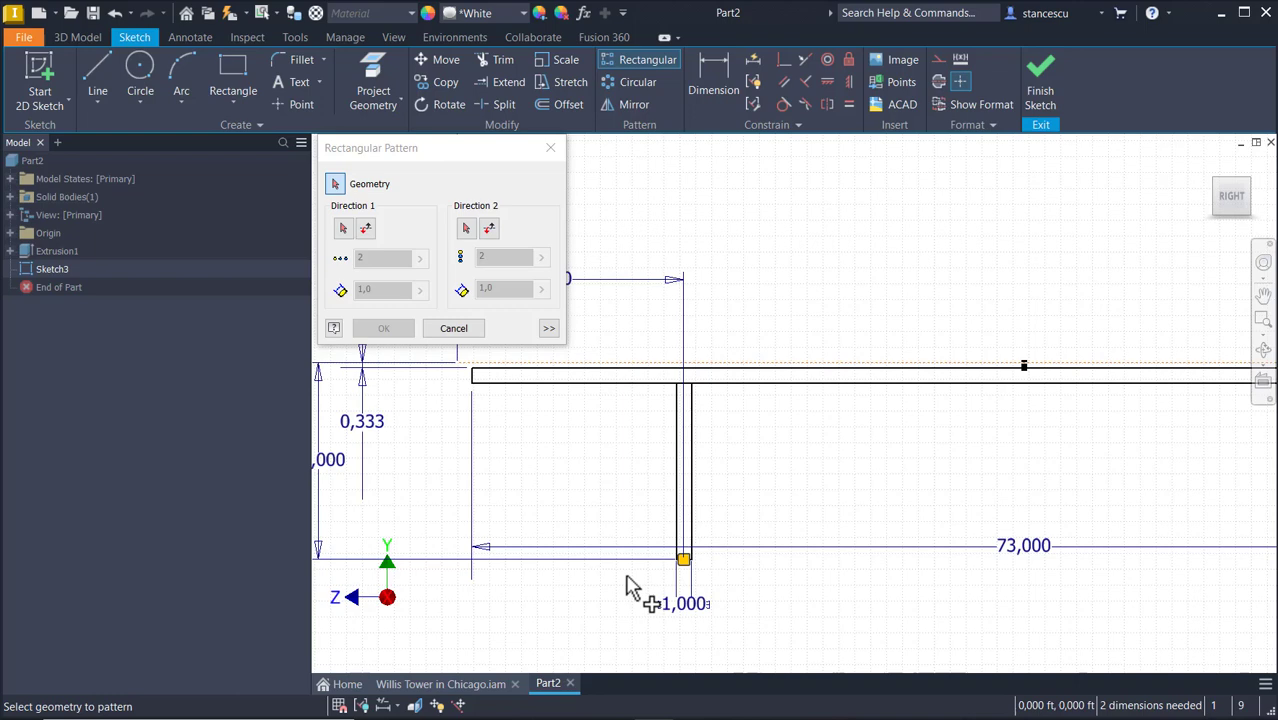
{"action": "left_click_drag", "start_coordinate": [626, 578], "coordinate": [739, 385]}
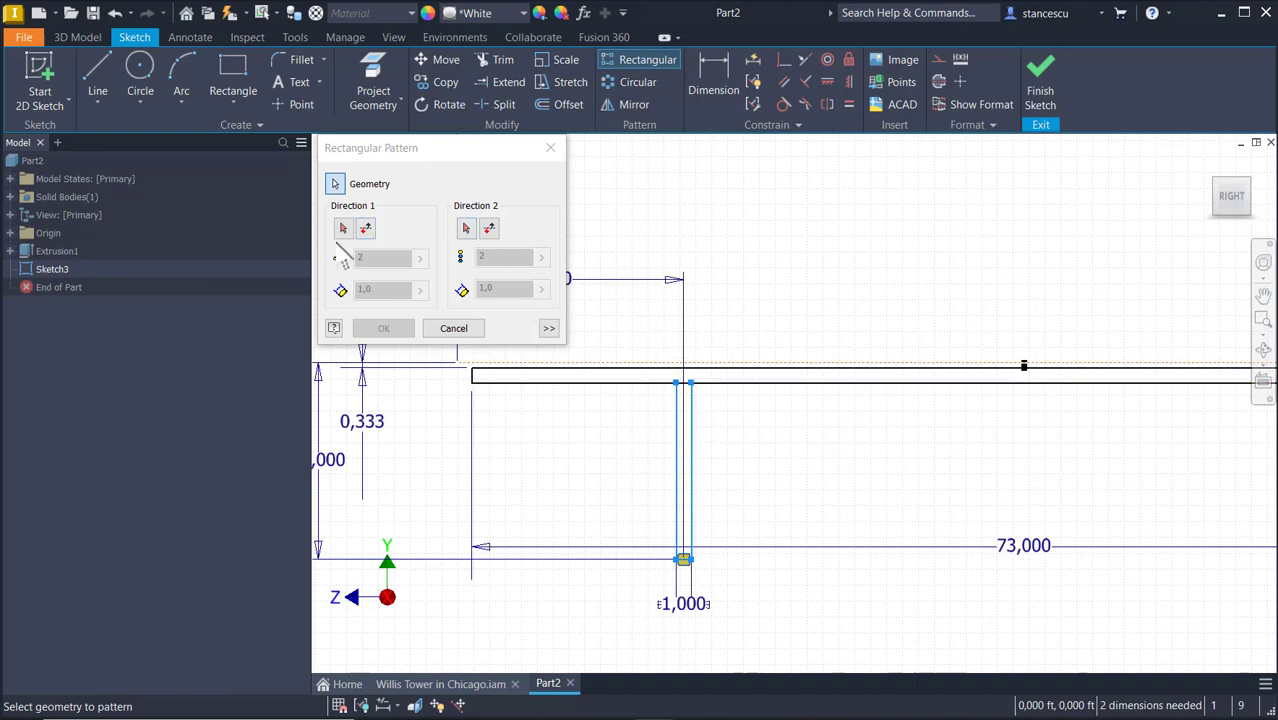
{"action": "left_click", "coordinate": [344, 229]}
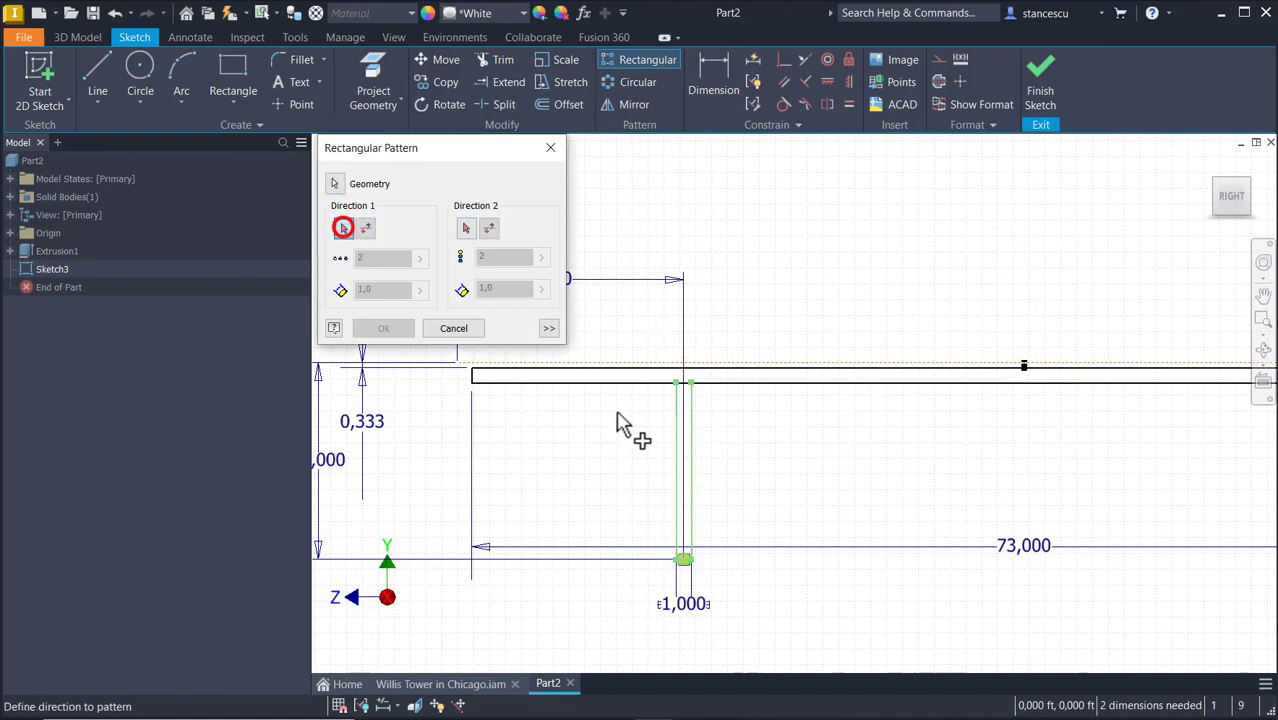
{"action": "left_click", "coordinate": [822, 376]}
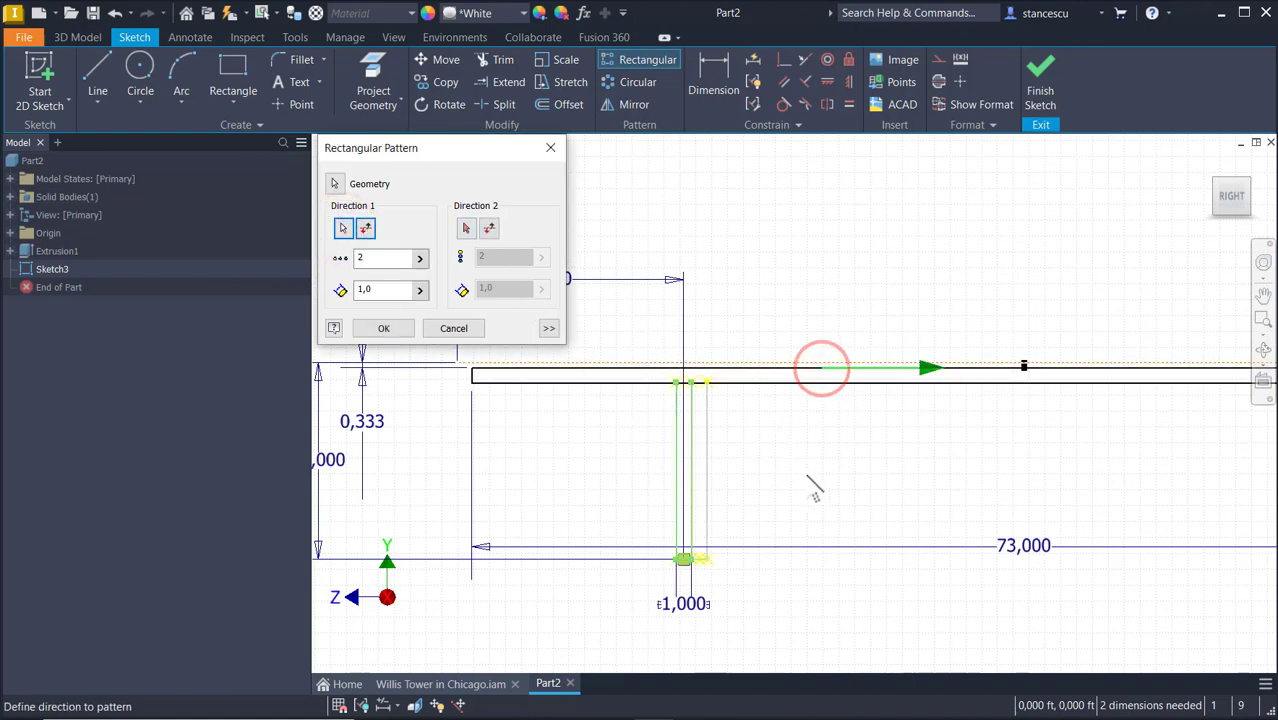
{"action": "middle_click_drag", "start_coordinate": [1021, 334], "coordinate": [898, 496]}
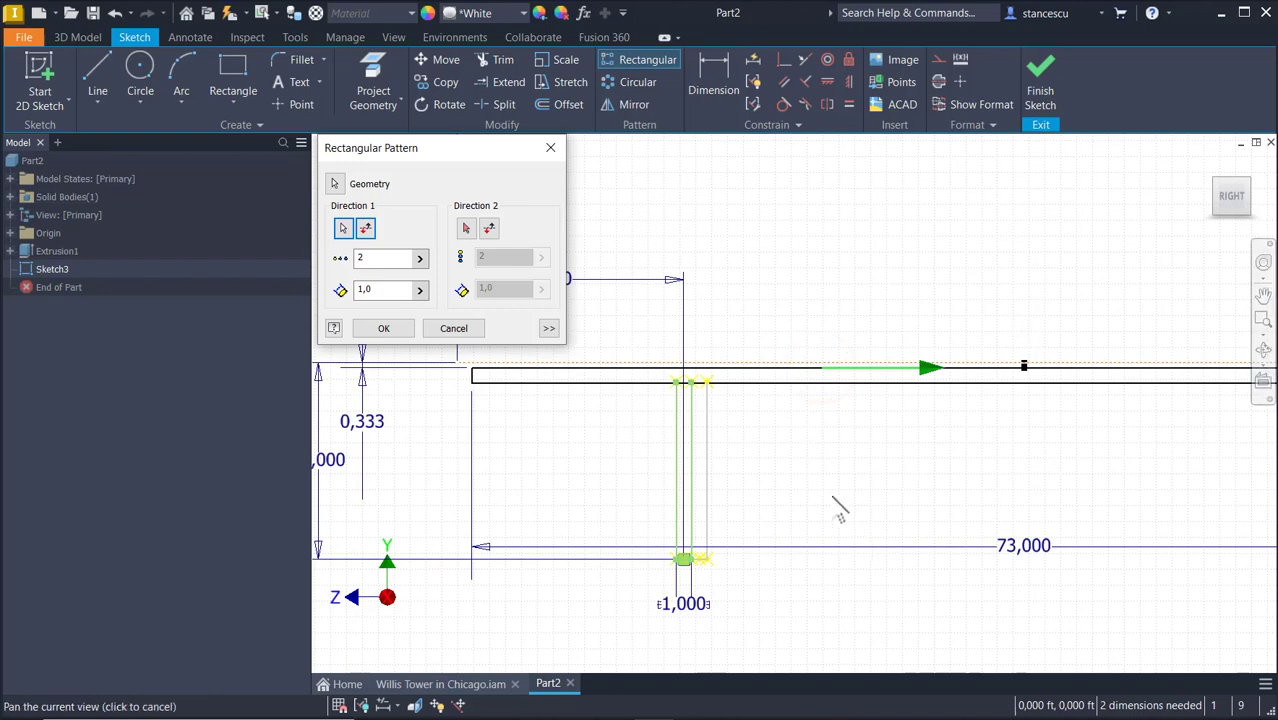
Set the pattern spacing to 75/5 ft and the count to 4, and create the row of narrow shapes.
{"action": "double_click", "coordinate": [399, 288]}
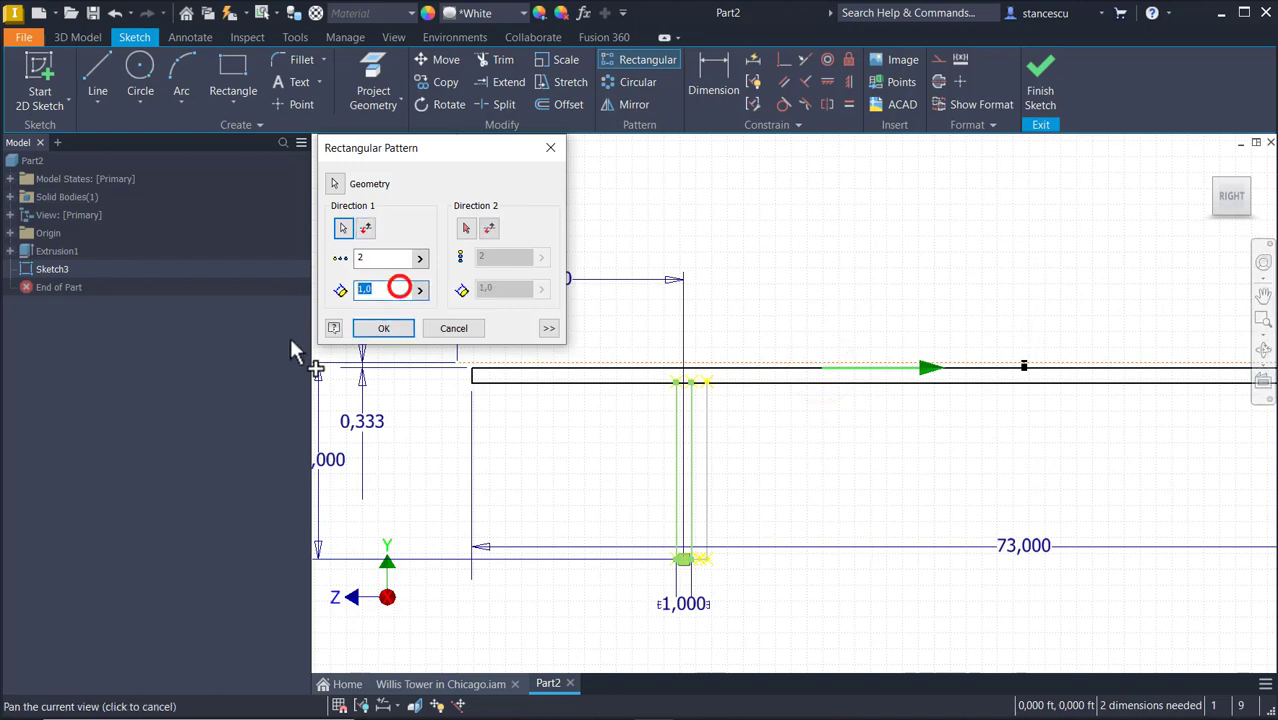
{"action": "type", "text": "75/5"}
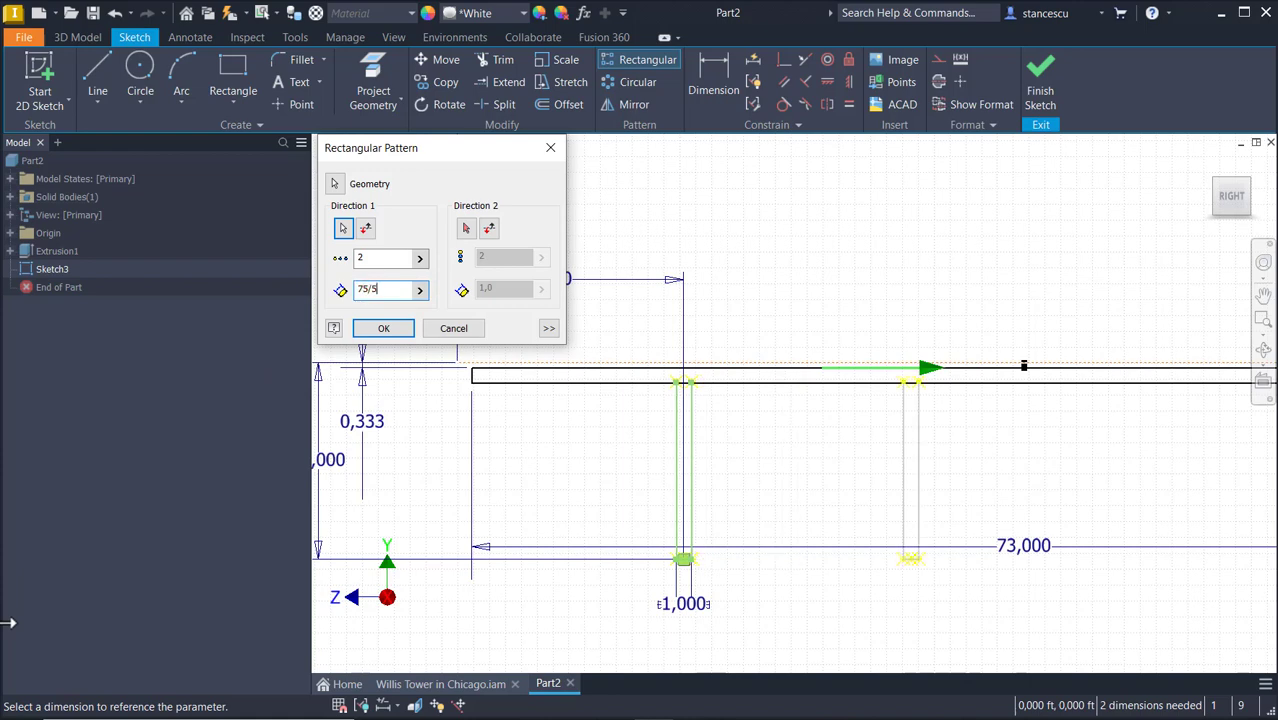
{"action": "key", "text": "Return"}
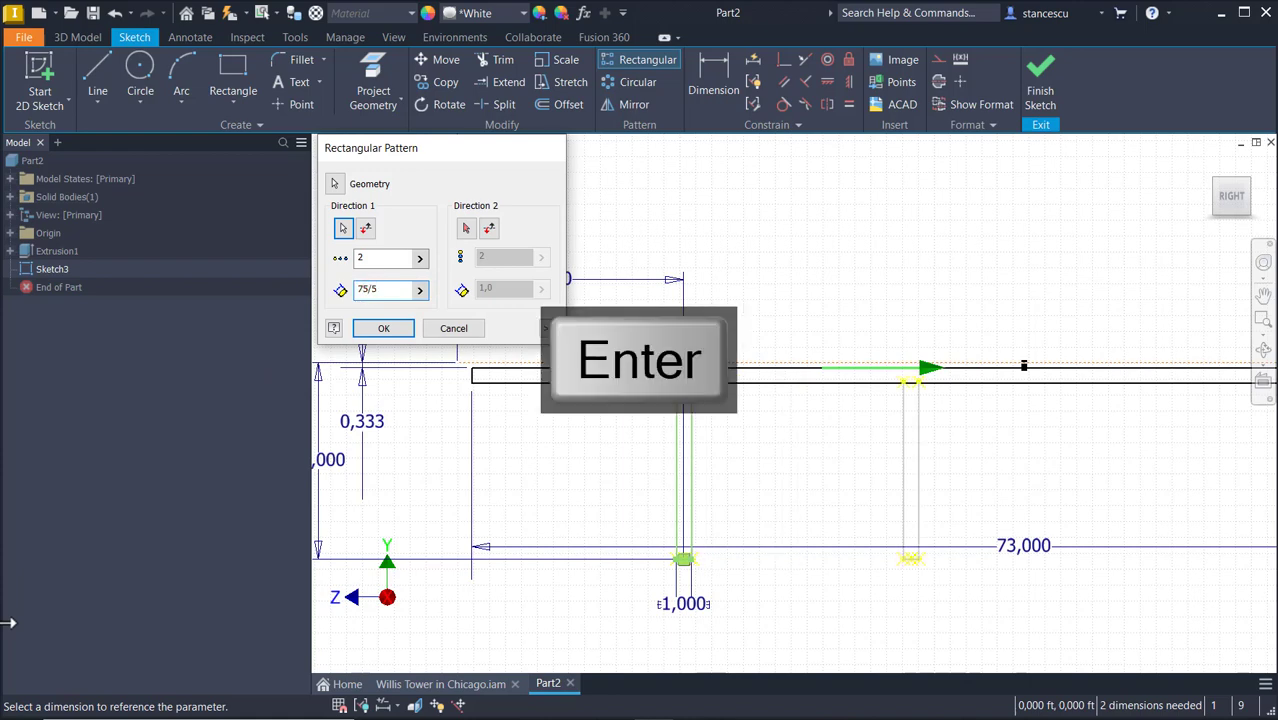
{"action": "left_click", "coordinate": [822, 222]}
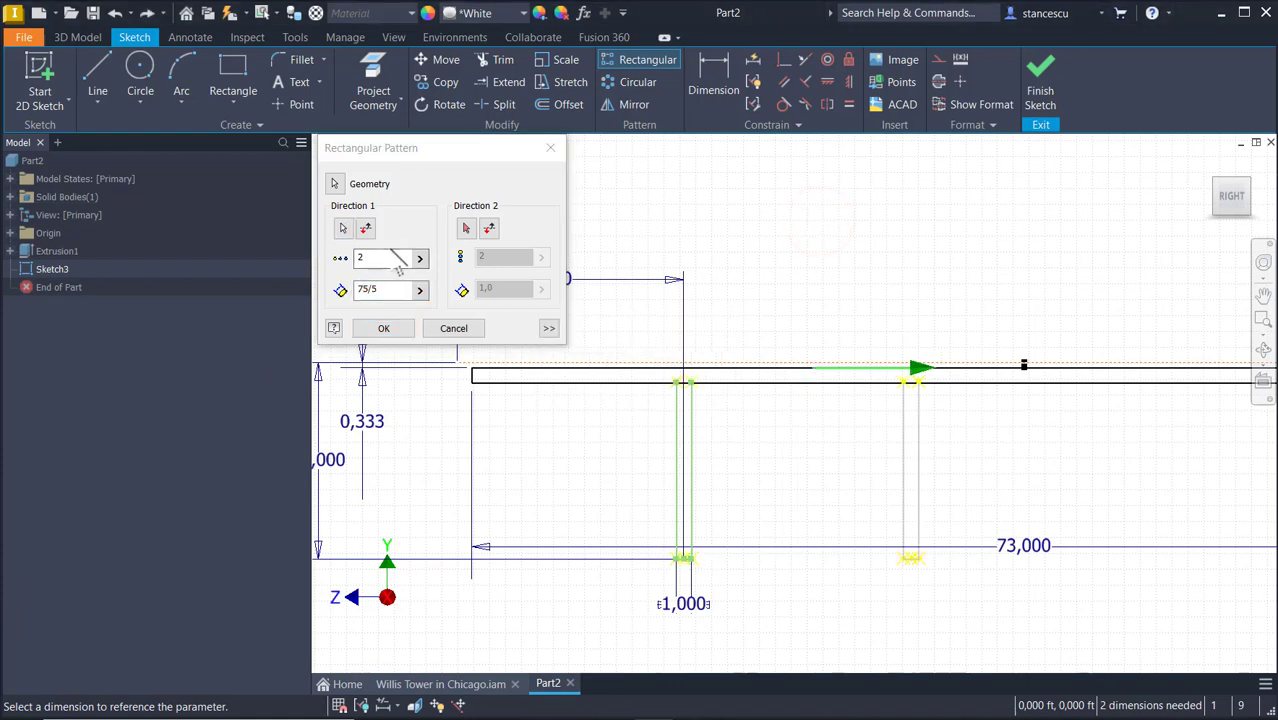
{"action": "left_click", "coordinate": [366, 259]}
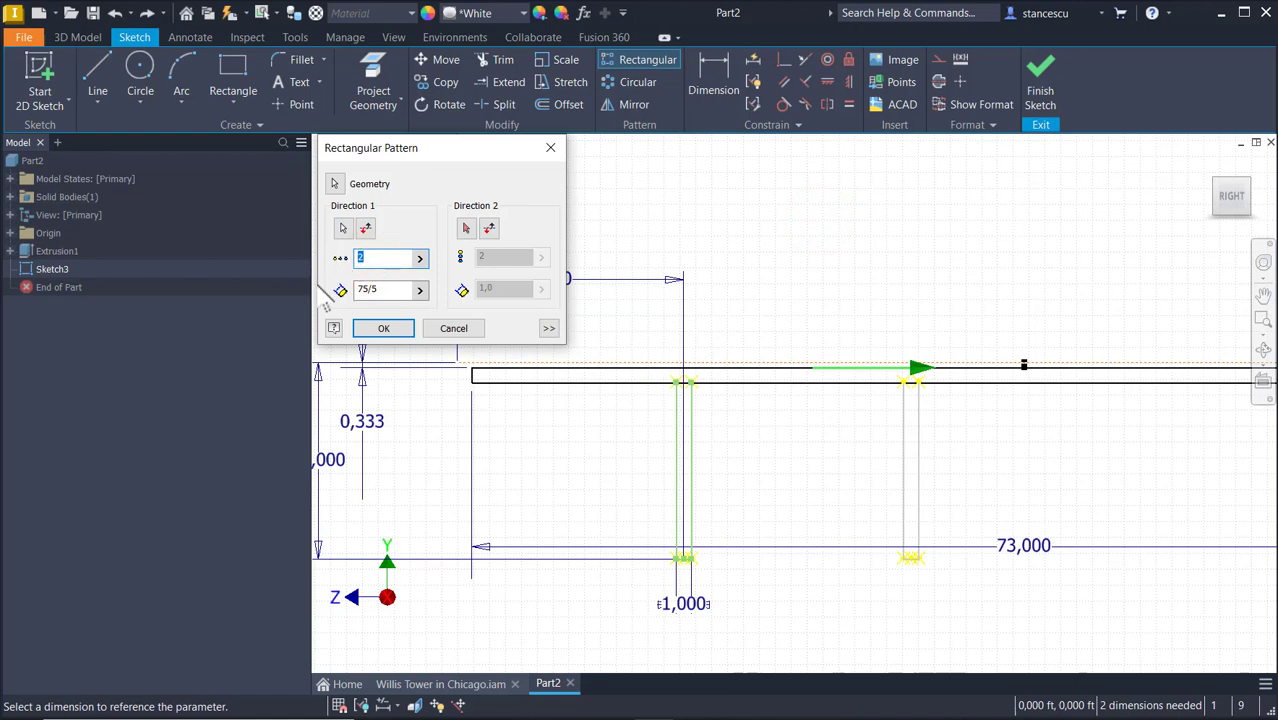
{"action": "type", "text": "4"}
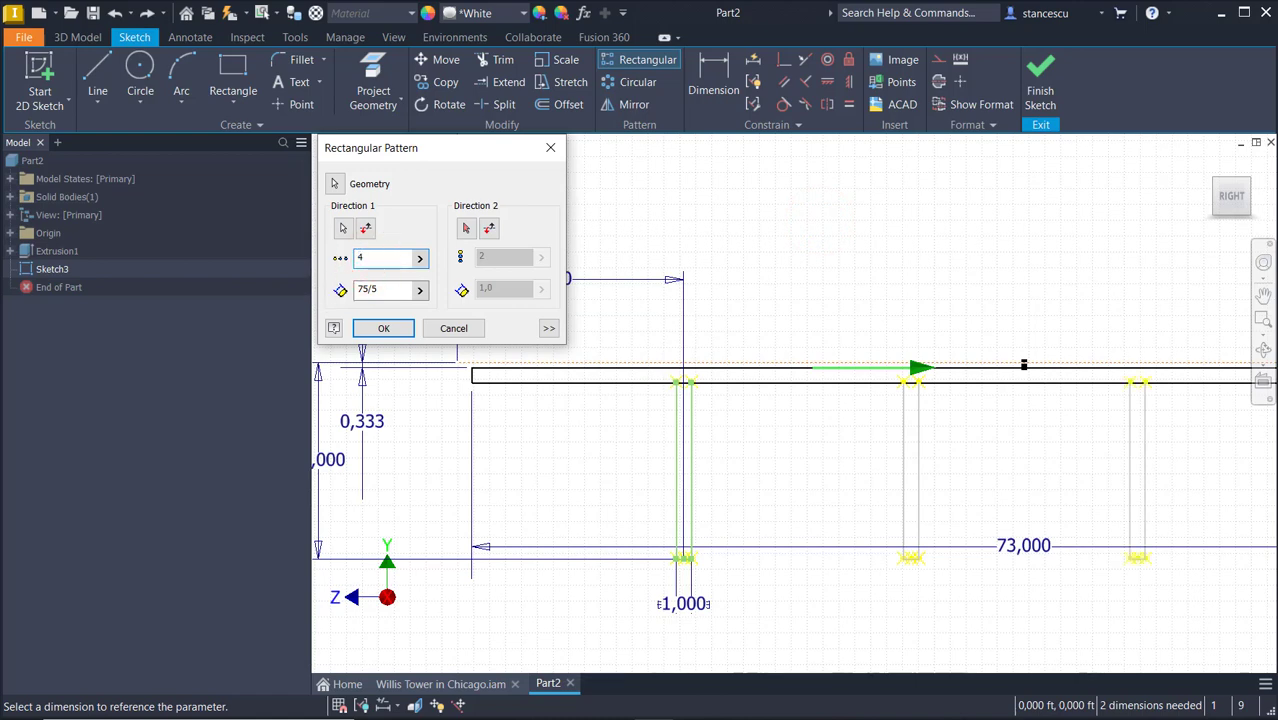
{"action": "left_click", "coordinate": [380, 328]}
{"action": "scroll", "coordinate": [898, 522], "scroll_direction": "down", "scroll_amount": 3}
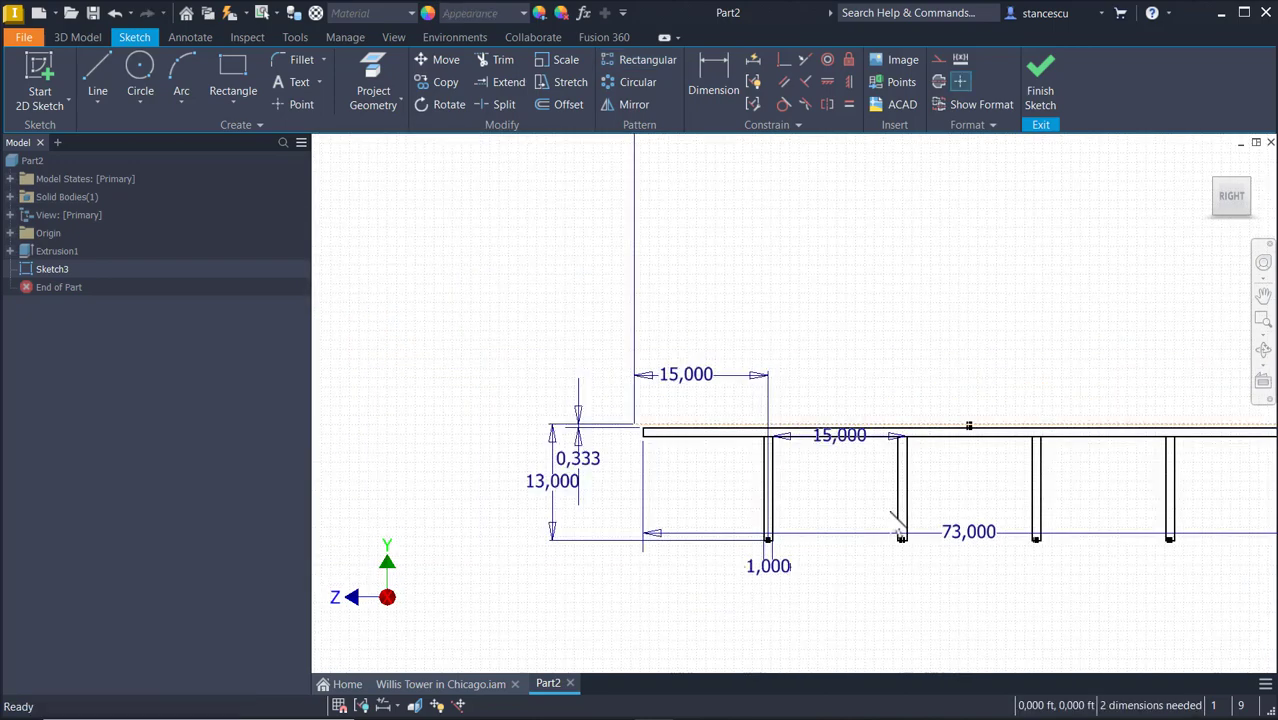
{"action": "scroll", "coordinate": [898, 522], "scroll_direction": "down", "scroll_amount": 2}
{"action": "scroll", "coordinate": [845, 494], "scroll_direction": "down", "scroll_amount": 1}
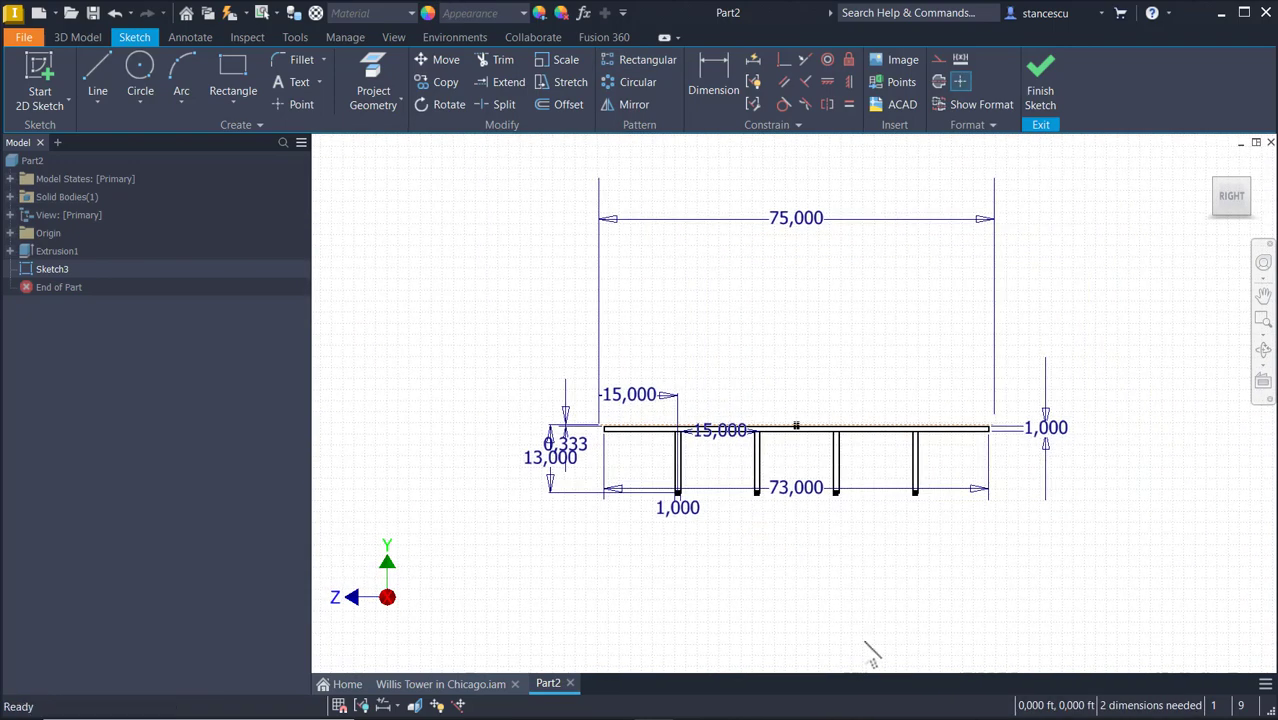
{"action": "left_click_drag", "start_coordinate": [870, 577], "coordinate": [862, 543]}
{"action": "key", "text": "Escape"}
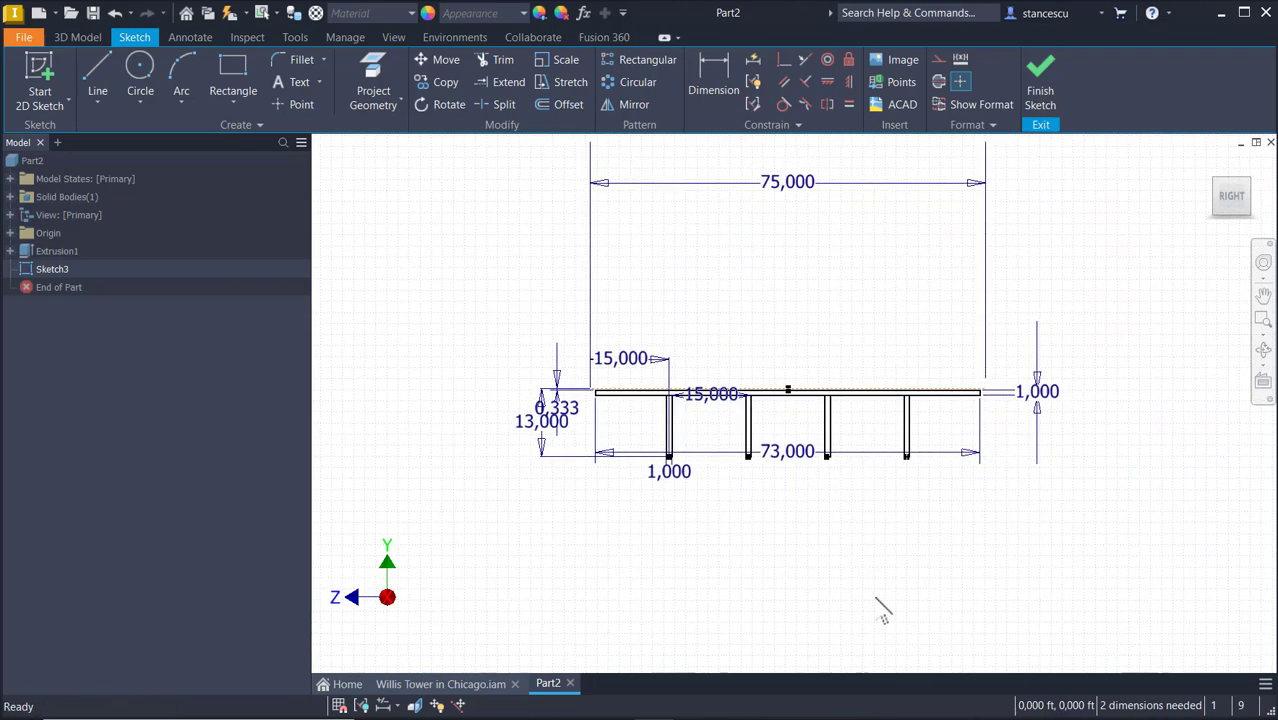
Split the wide rectangle's lower edge where both sides of each of the four narrow shapes meet it.
{"action": "left_click", "coordinate": [872, 348]}
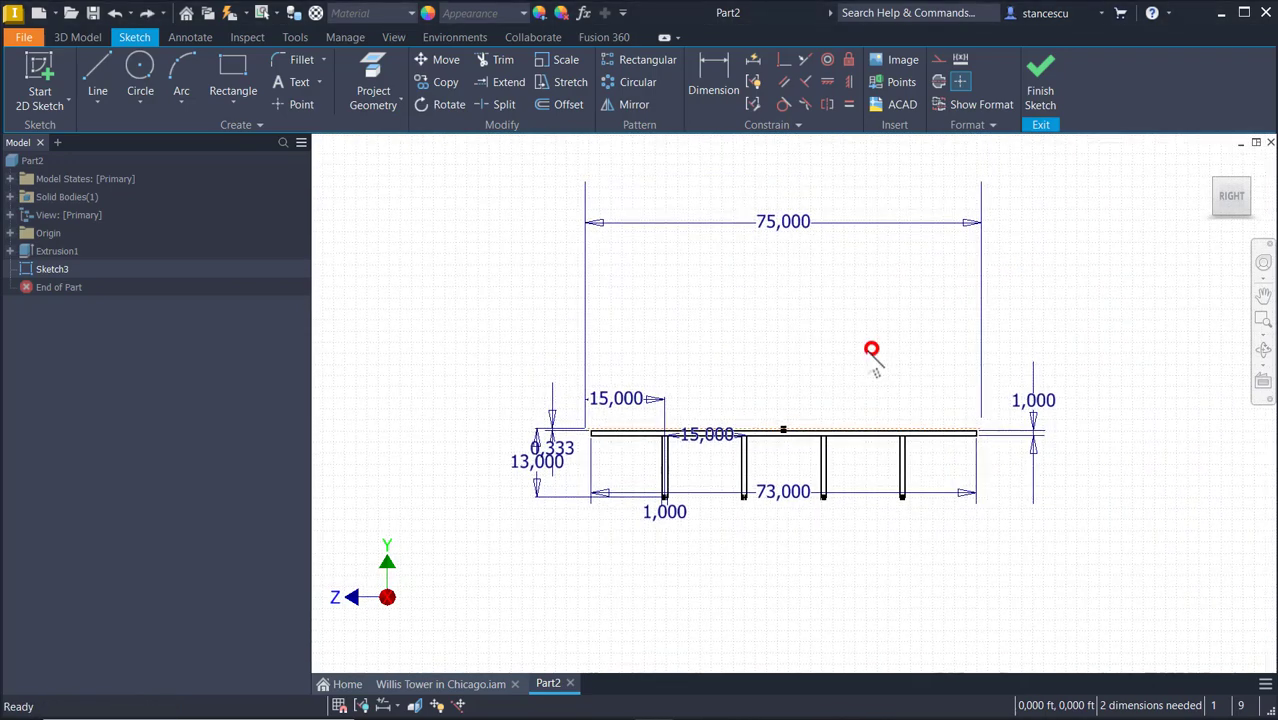
{"action": "scroll", "coordinate": [672, 434], "scroll_direction": "up", "scroll_amount": 3}
{"action": "scroll", "coordinate": [753, 470], "scroll_direction": "up", "scroll_amount": 3}
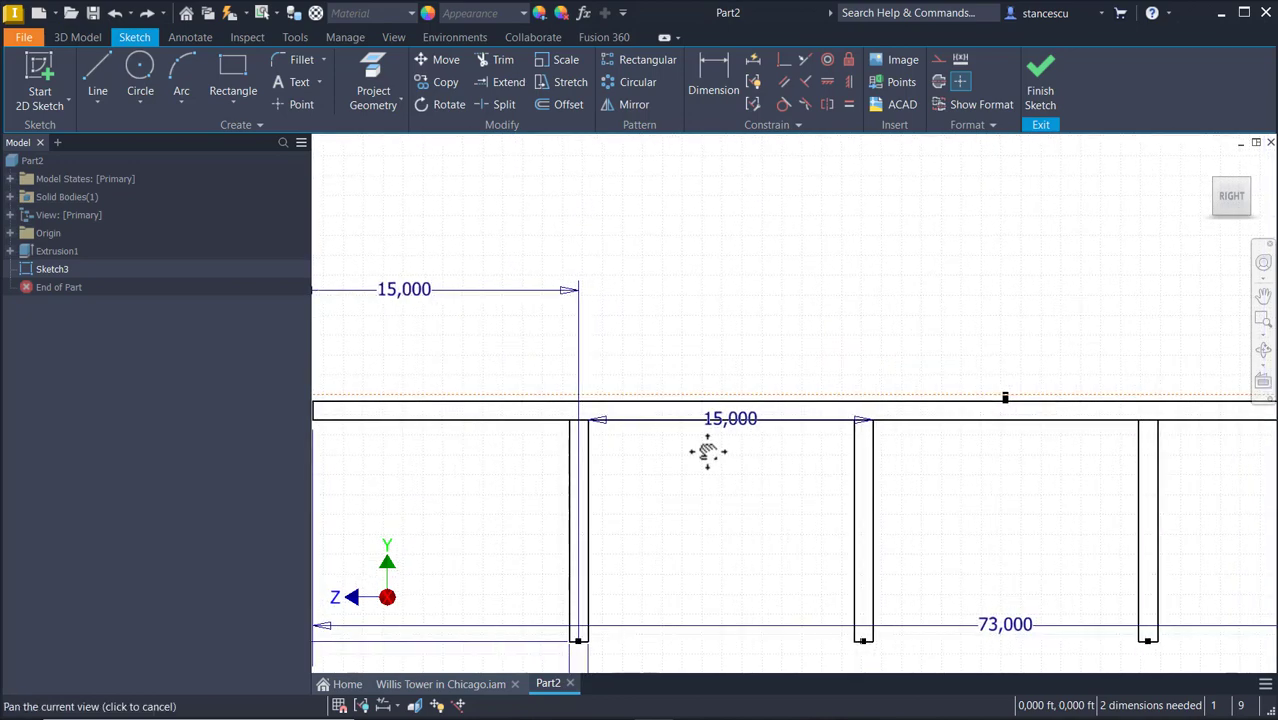
{"action": "middle_click_drag", "start_coordinate": [707, 448], "coordinate": [596, 419]}
{"action": "scroll", "coordinate": [598, 420], "scroll_direction": "down", "scroll_amount": 1}
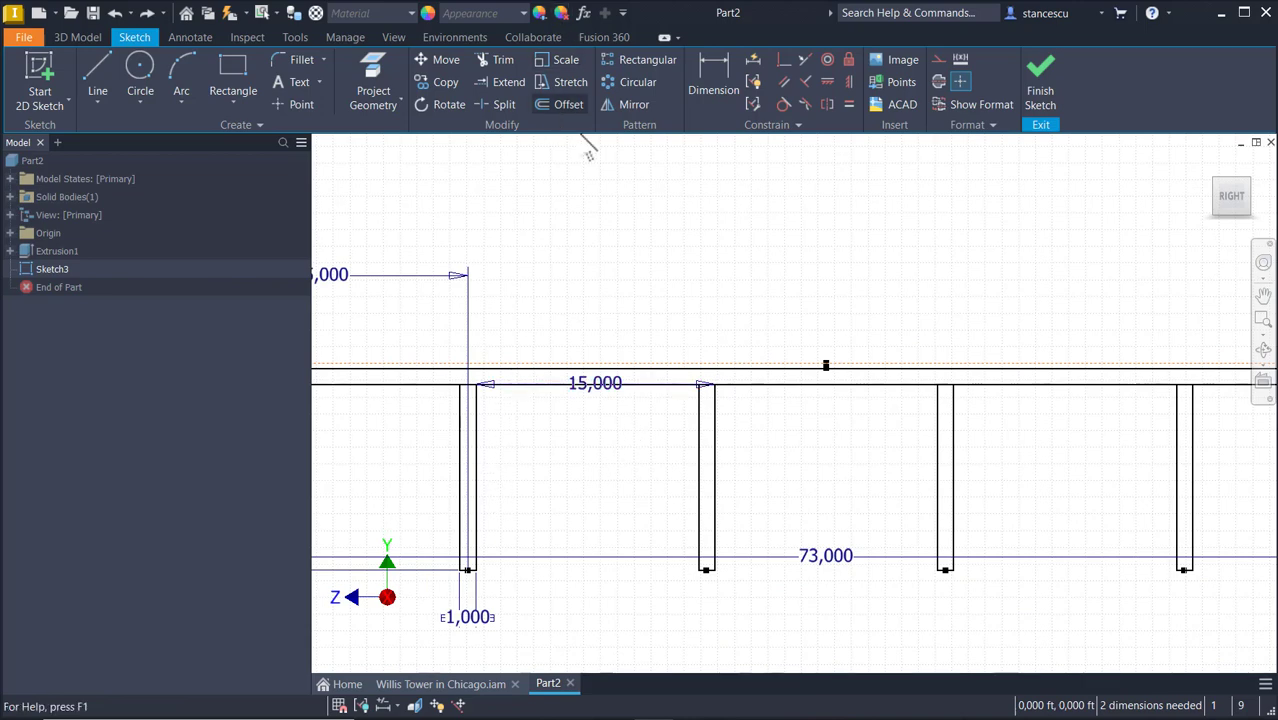
{"action": "left_click", "coordinate": [502, 106]}
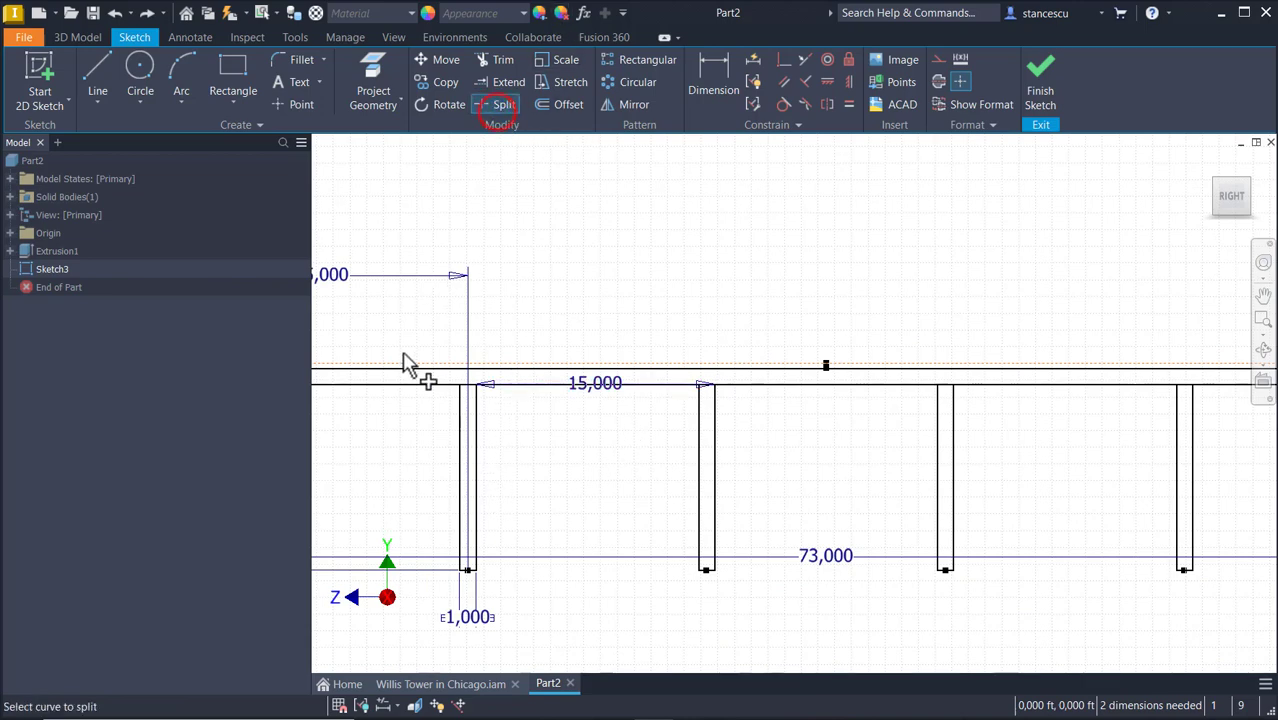
{"action": "left_click", "coordinate": [508, 386]}
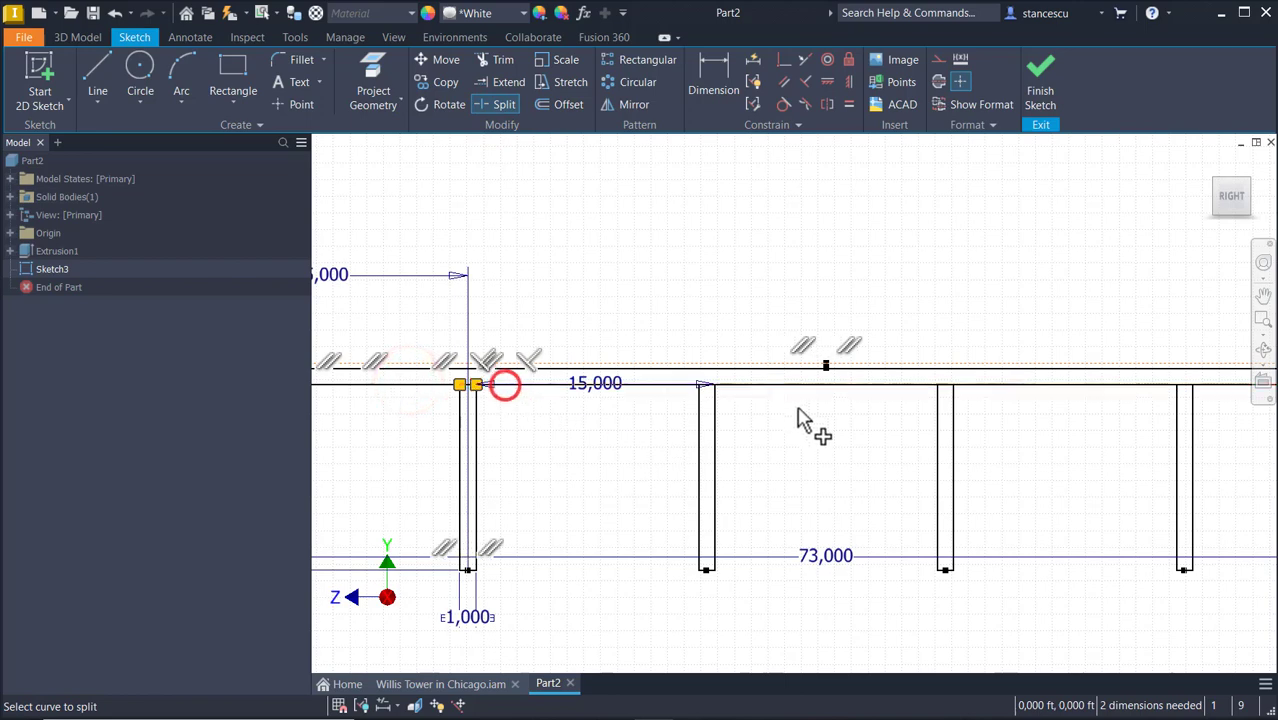
{"action": "left_click", "coordinate": [694, 388]}
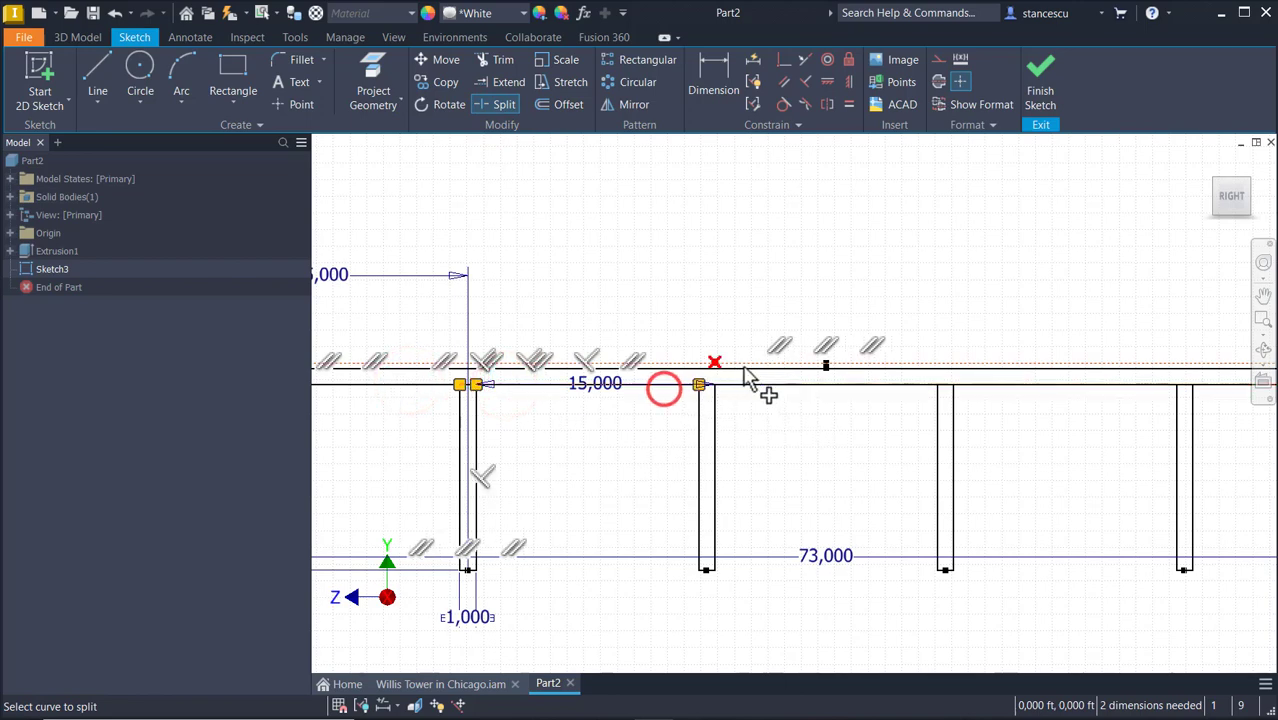
{"action": "left_click", "coordinate": [921, 394]}
{"action": "left_click", "coordinate": [983, 391]}
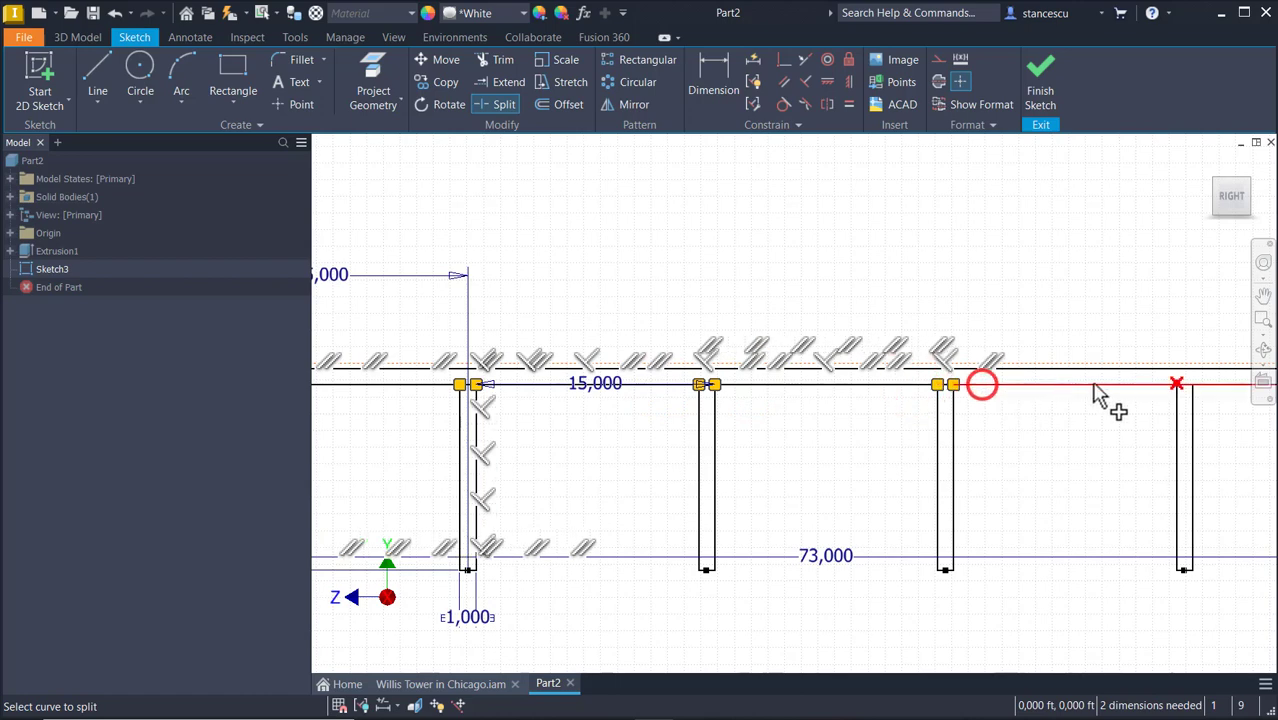
{"action": "left_click", "coordinate": [1172, 393]}
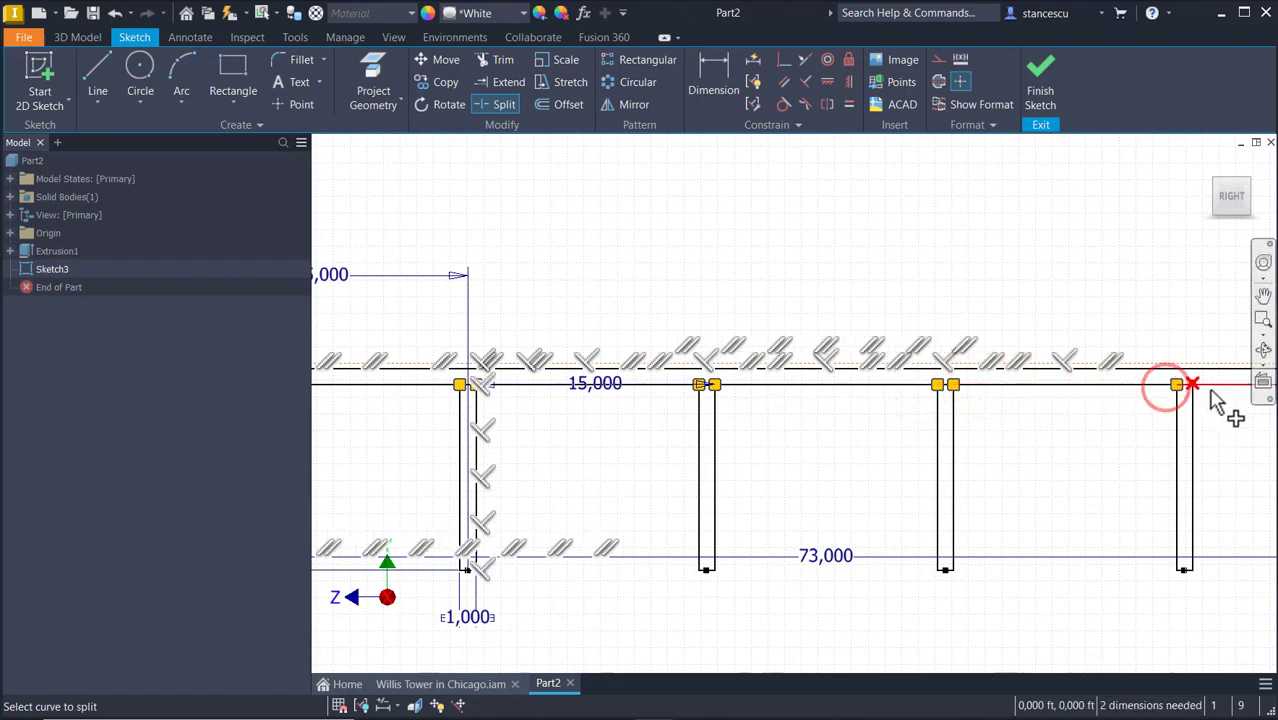
{"action": "left_click", "coordinate": [1213, 391]}
{"action": "left_click", "coordinate": [600, 428]}
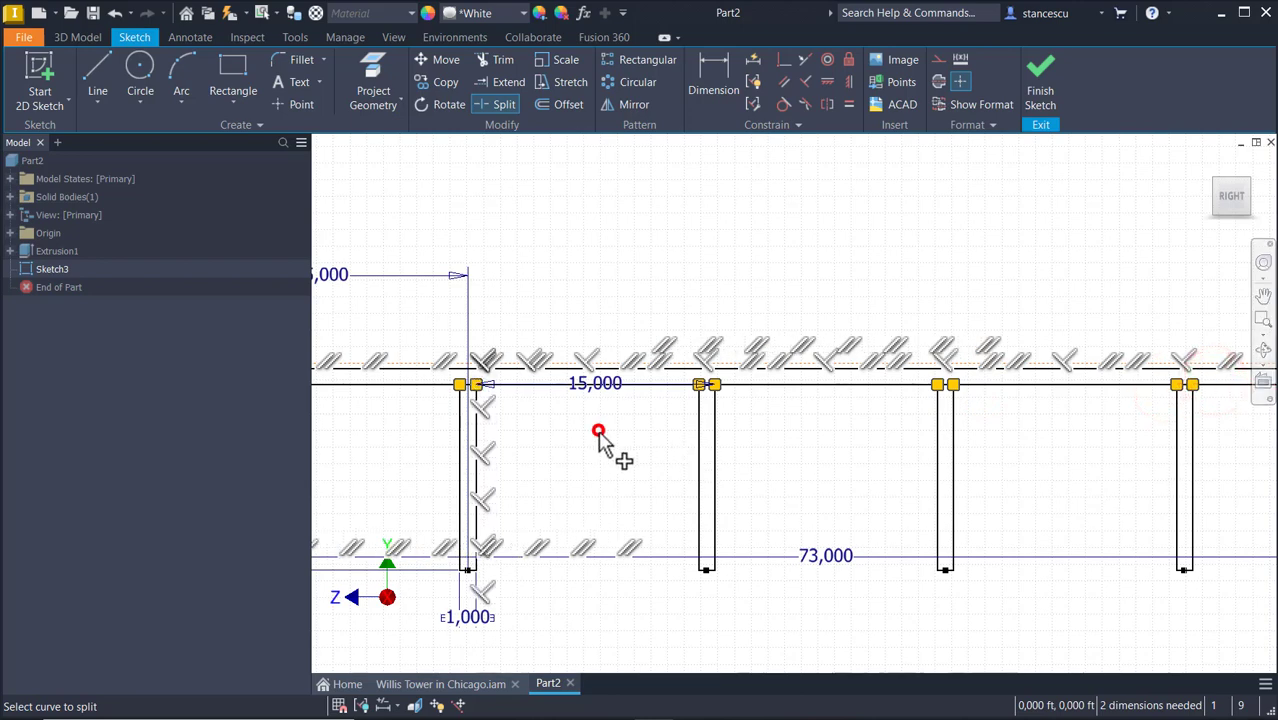
{"action": "key", "text": "Escape"}
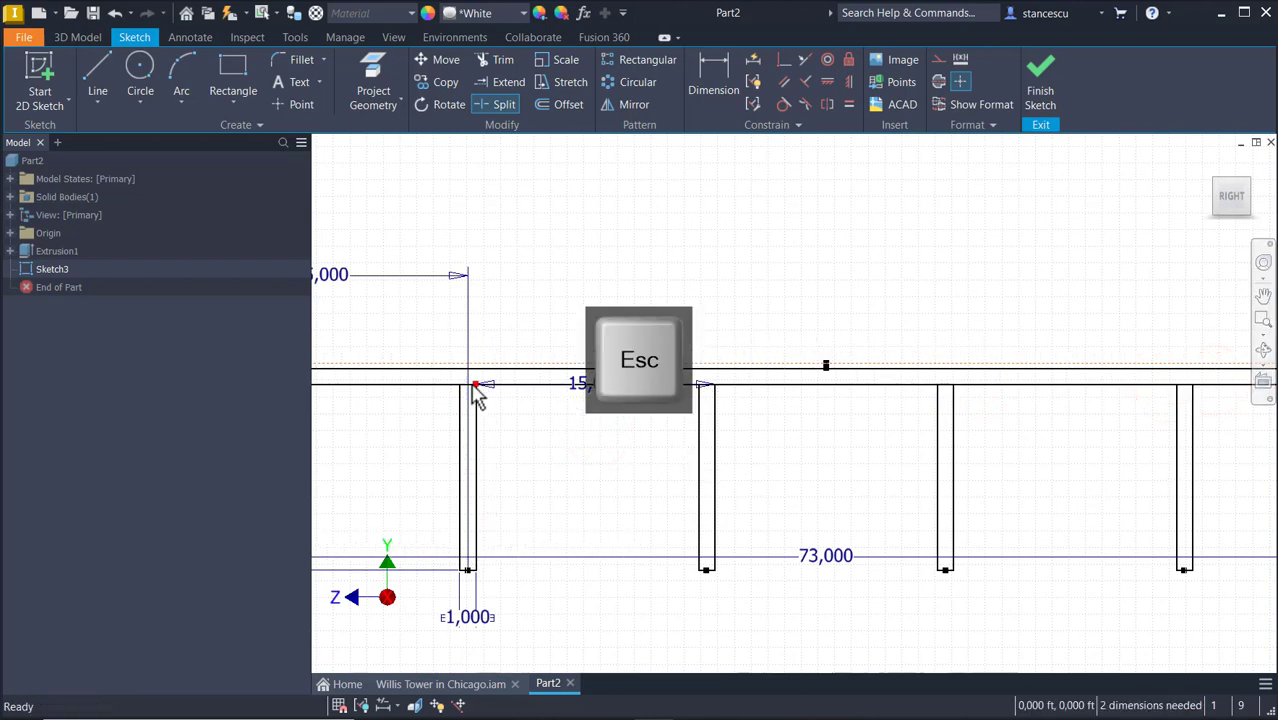
Convert the short segments of the wide rectangle's lower edge between the sides of all four narrow shapes to construction lines.
{"action": "scroll", "coordinate": [480, 393], "scroll_direction": "up", "scroll_amount": 3}
{"action": "scroll", "coordinate": [480, 393], "scroll_direction": "up", "scroll_amount": 3}
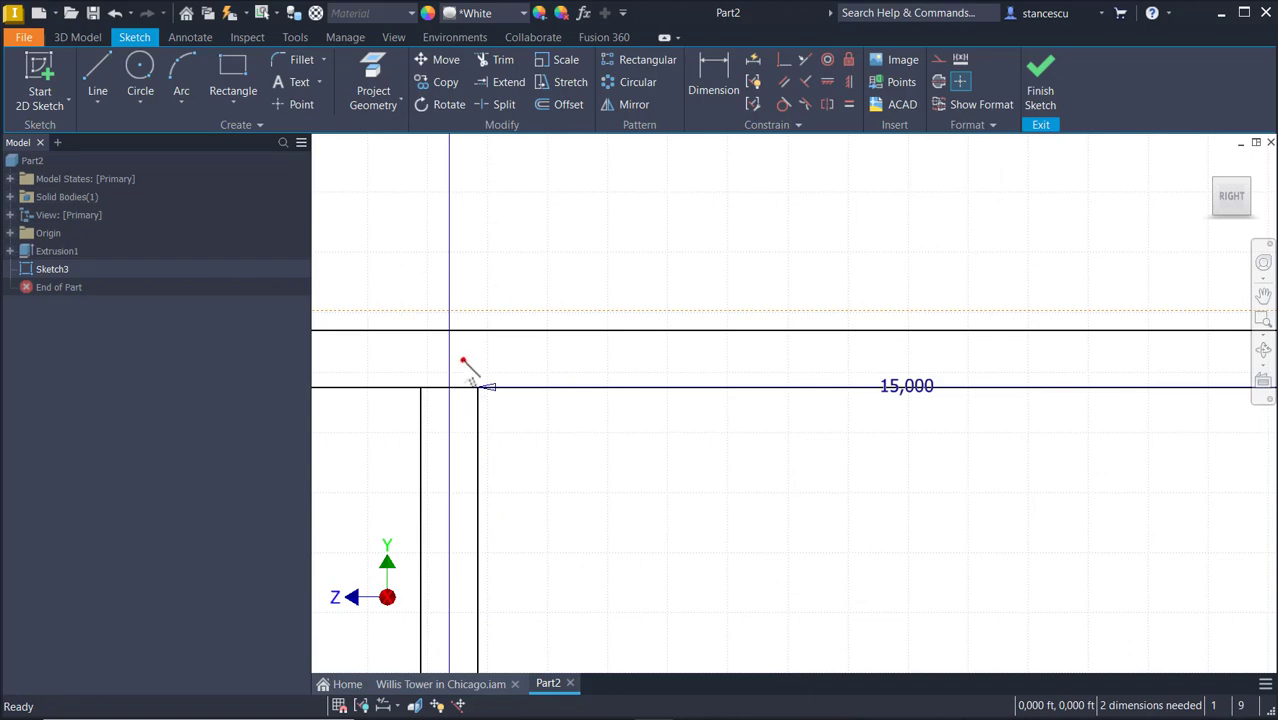
{"action": "left_click_drag", "start_coordinate": [463, 361], "coordinate": [465, 428]}
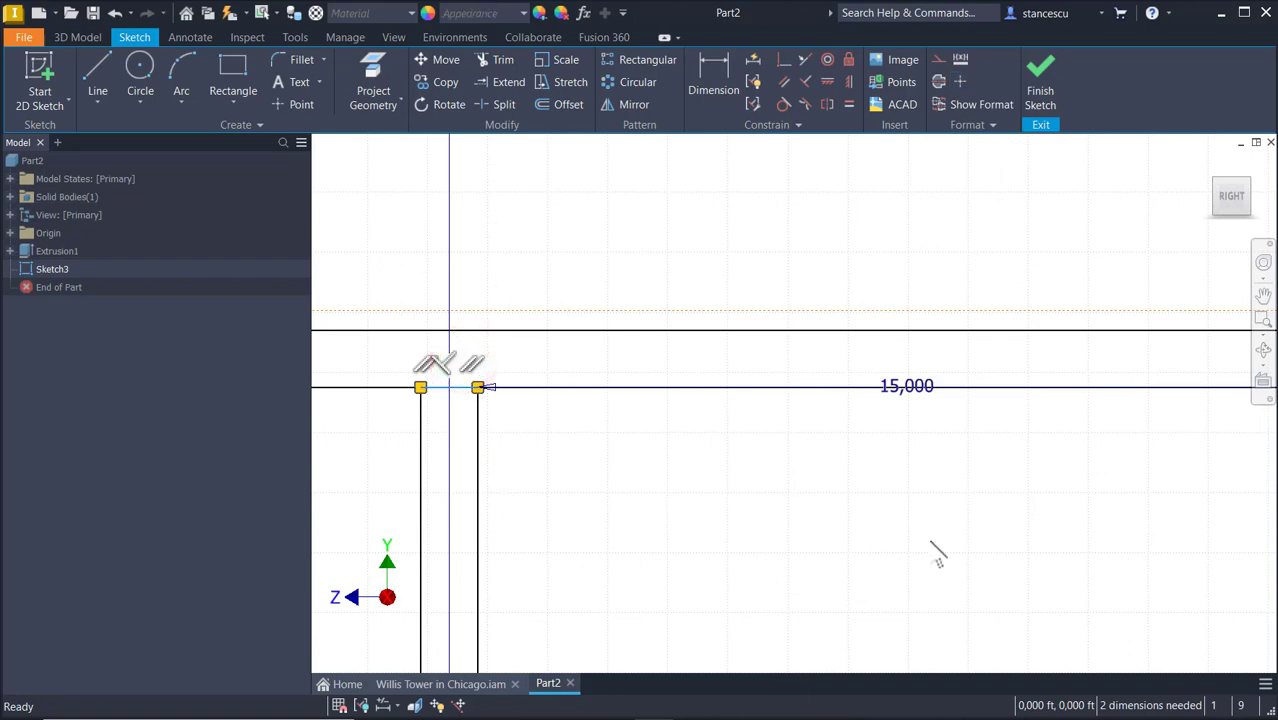
{"action": "scroll", "coordinate": [980, 540], "scroll_direction": "down", "scroll_amount": 2}
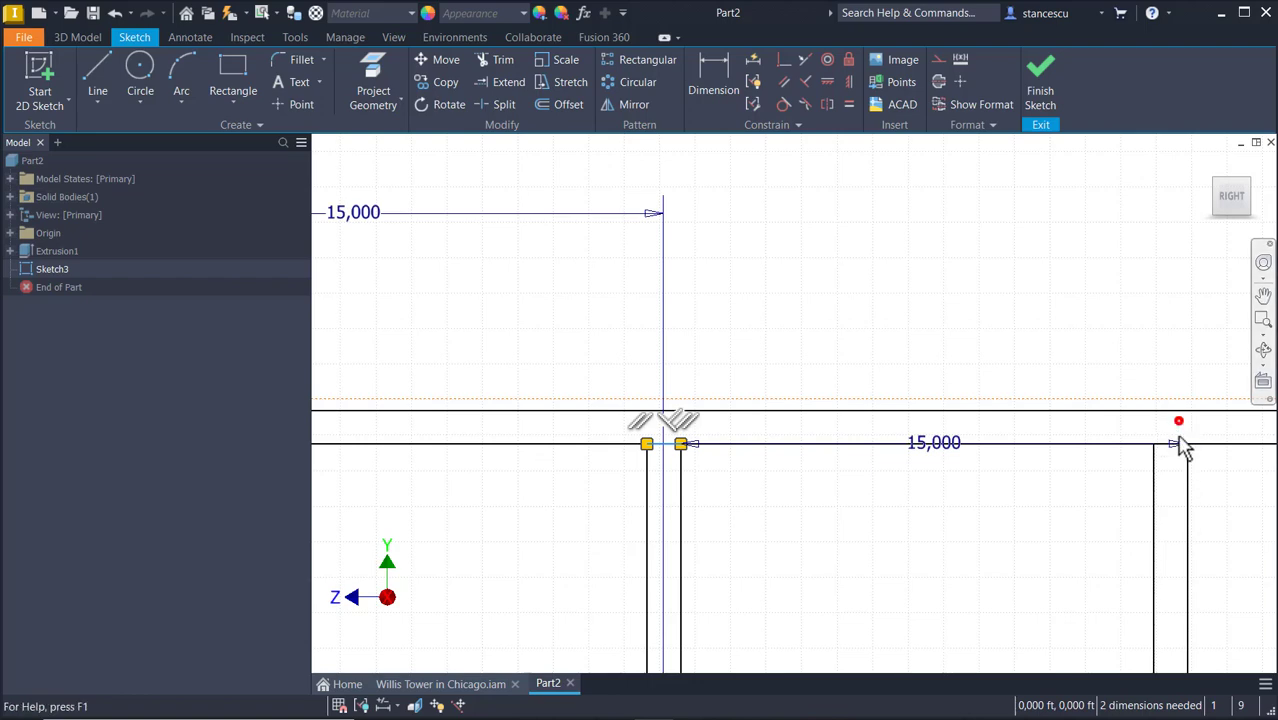
{"action": "left_click_drag", "start_coordinate": [1175, 478], "coordinate": [1176, 480], "text": "ctrl"}
{"action": "middle_click_drag", "start_coordinate": [1195, 516], "coordinate": [581, 548]}
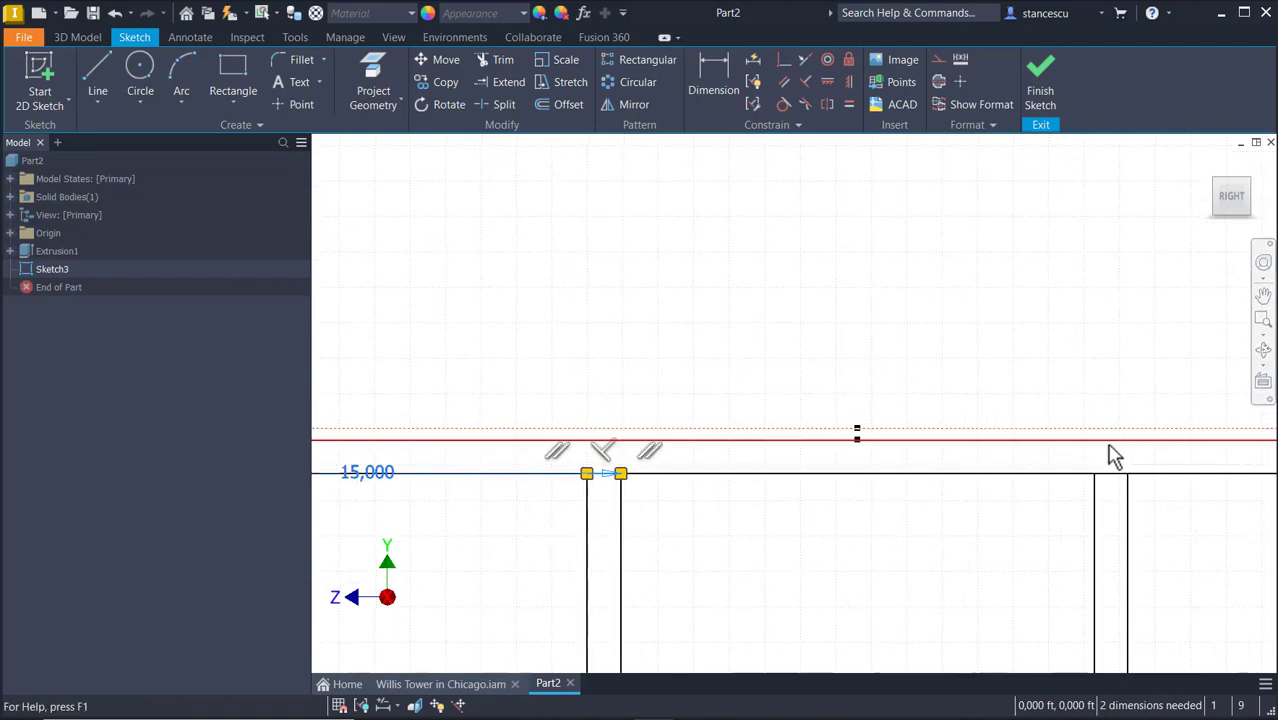
{"action": "left_click_drag", "start_coordinate": [1118, 452], "coordinate": [1107, 504], "text": "ctrl"}
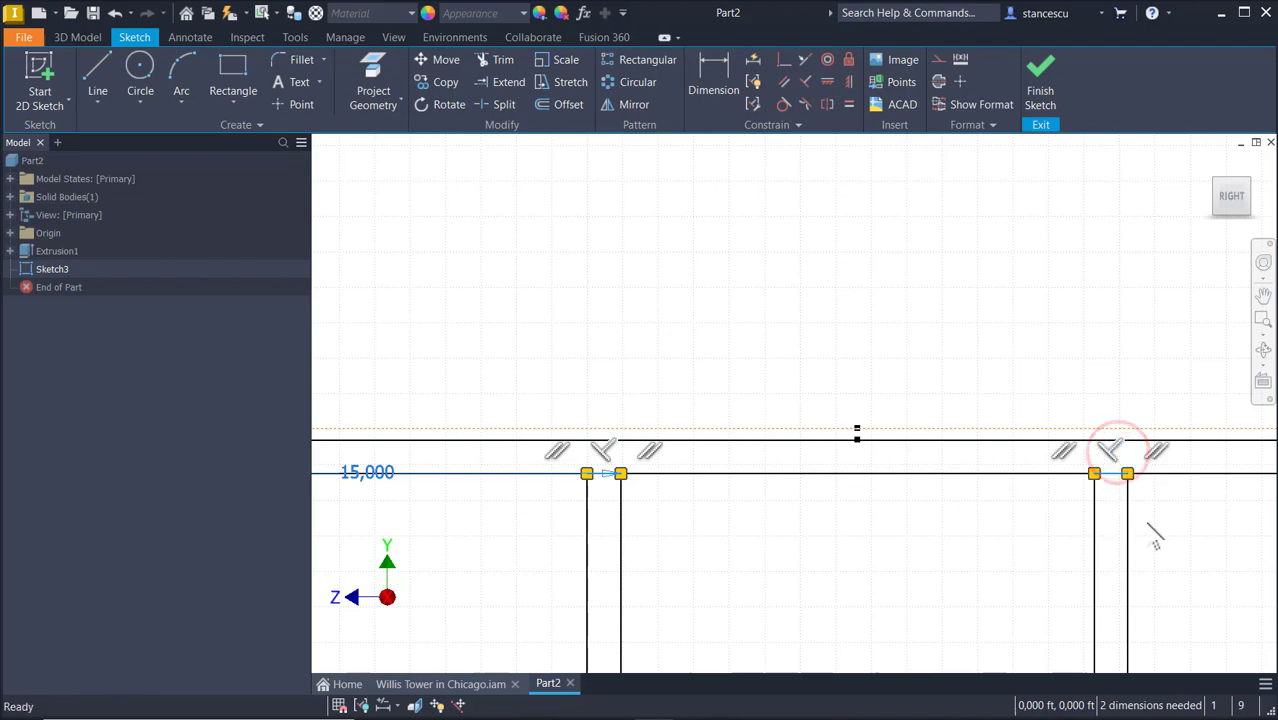
{"action": "mouse_move", "coordinate": [1156, 528]}
{"action": "middle_mouse_down"}
{"action": "mouse_move", "coordinate": [597, 514]}
{"action": "mouse_move", "coordinate": [613, 527]}
{"action": "middle_mouse_up"}
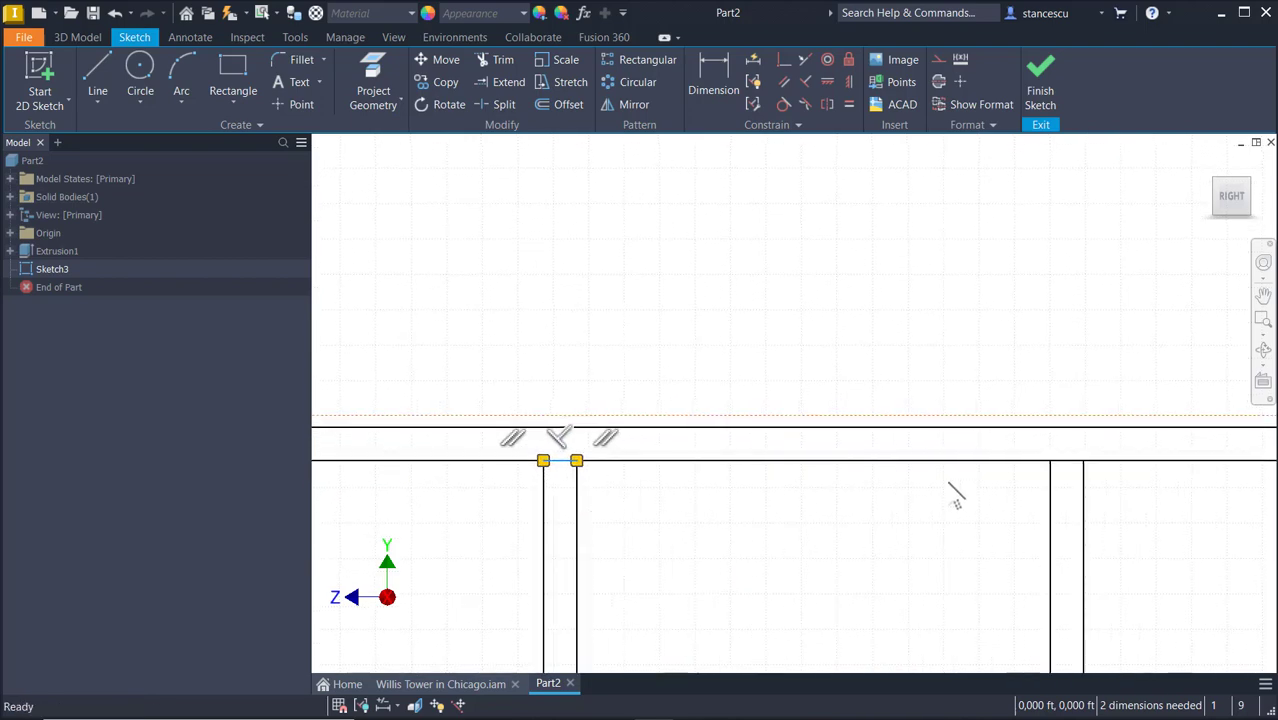
{"action": "left_click_drag", "start_coordinate": [1068, 439], "coordinate": [1058, 503]}
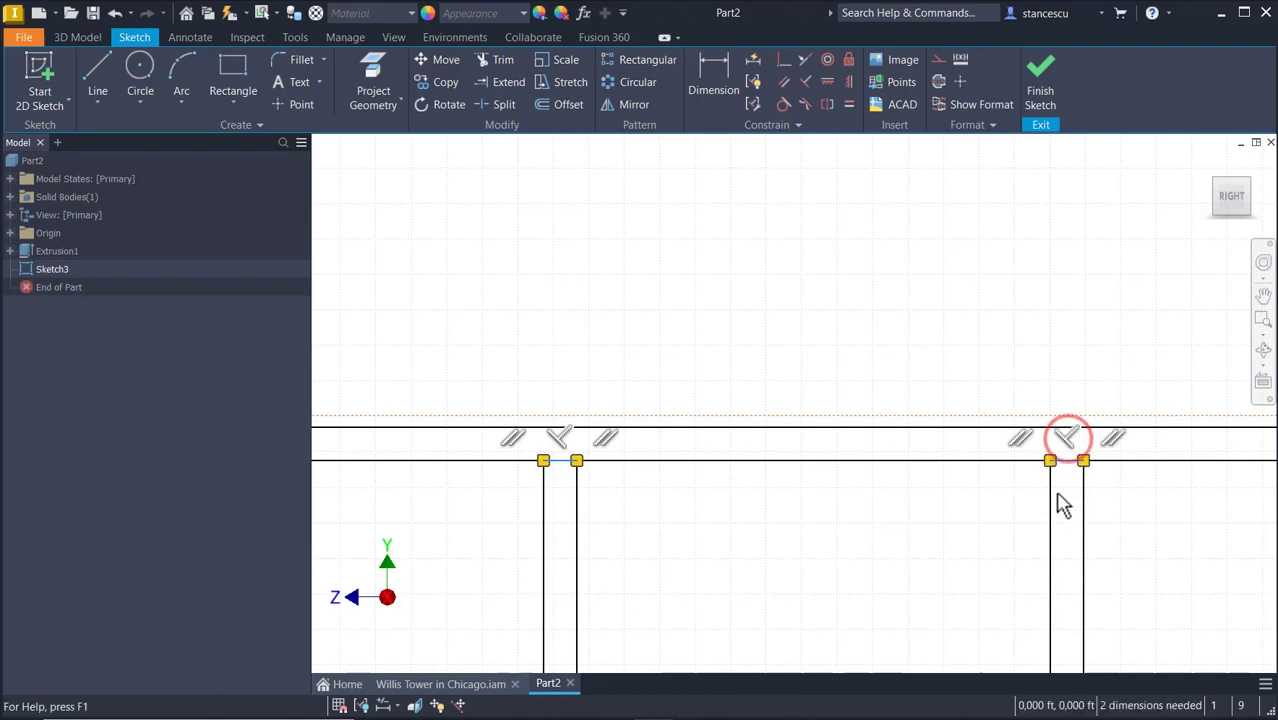
{"action": "left_click", "coordinate": [938, 59]}
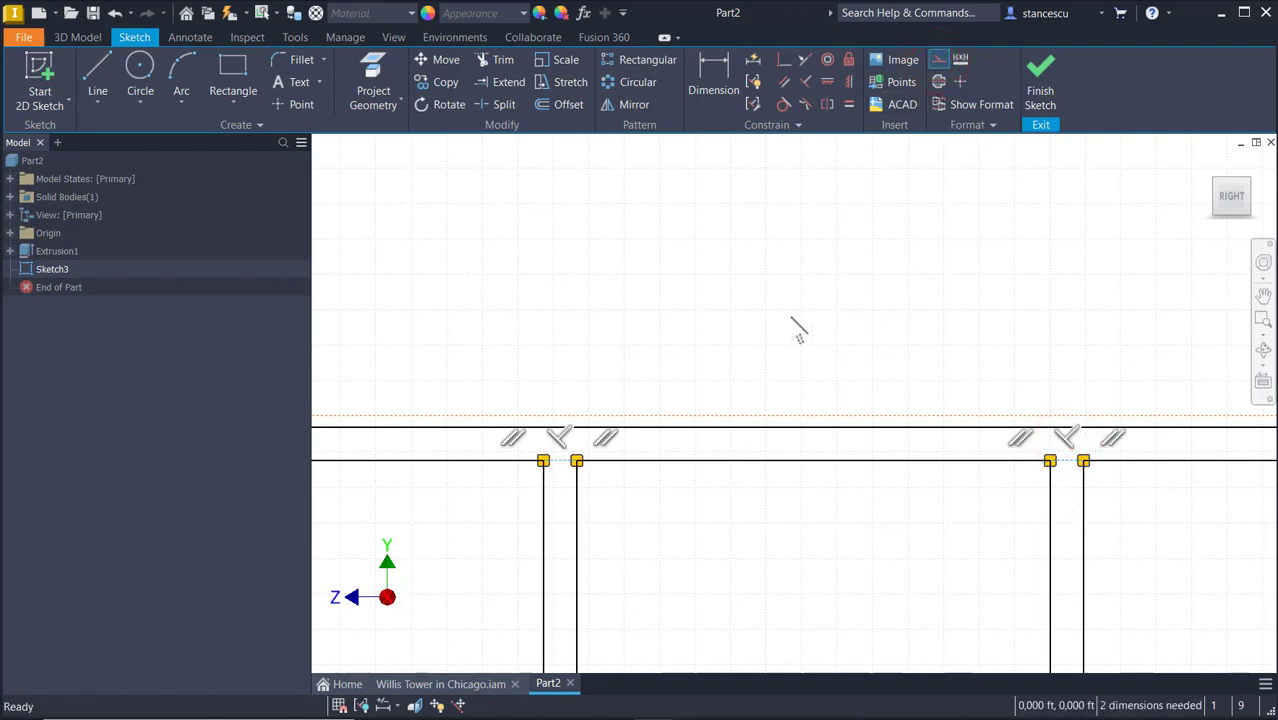
{"action": "left_click", "coordinate": [732, 300]}
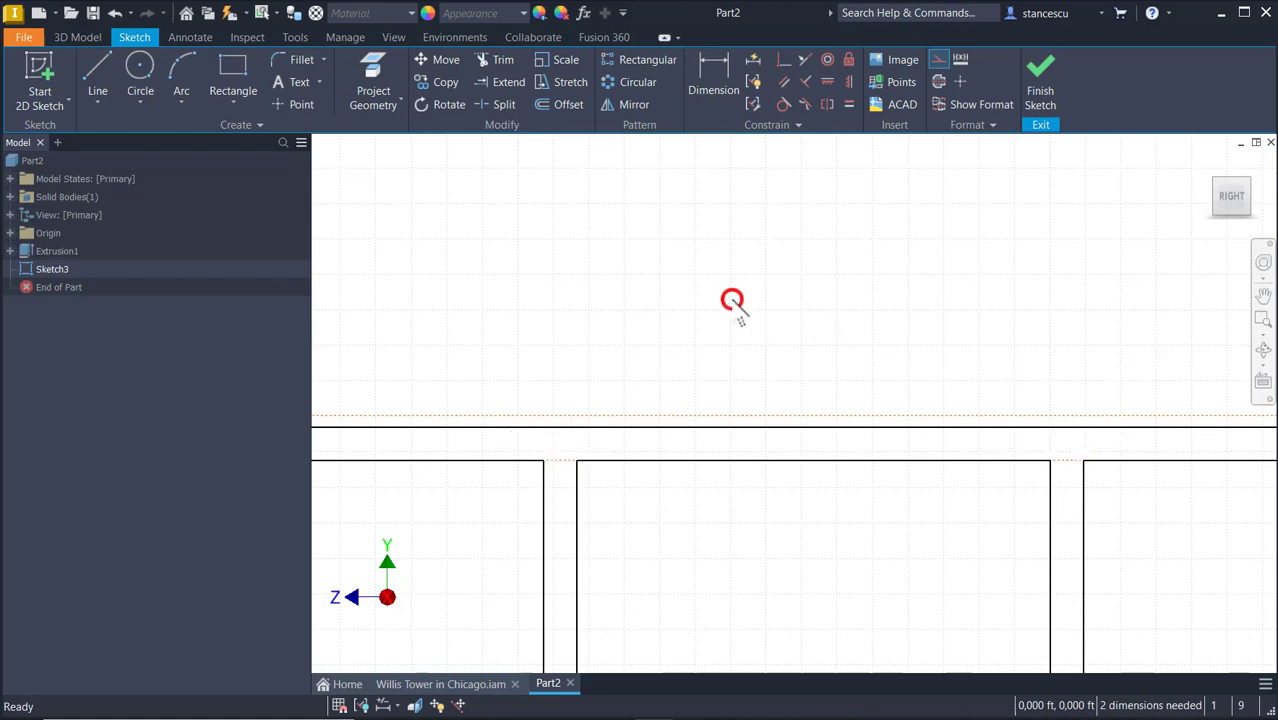
Finish the facade sketch and rename it Grid Unit.
{"action": "scroll", "coordinate": [732, 300], "scroll_direction": "down", "scroll_amount": 5}
{"action": "mouse_move", "coordinate": [732, 300]}
{"action": "middle_mouse_down"}
{"action": "mouse_move", "coordinate": [830, 292]}
{"action": "mouse_move", "coordinate": [833, 303]}
{"action": "mouse_move", "coordinate": [936, 269]}
{"action": "middle_mouse_up"}
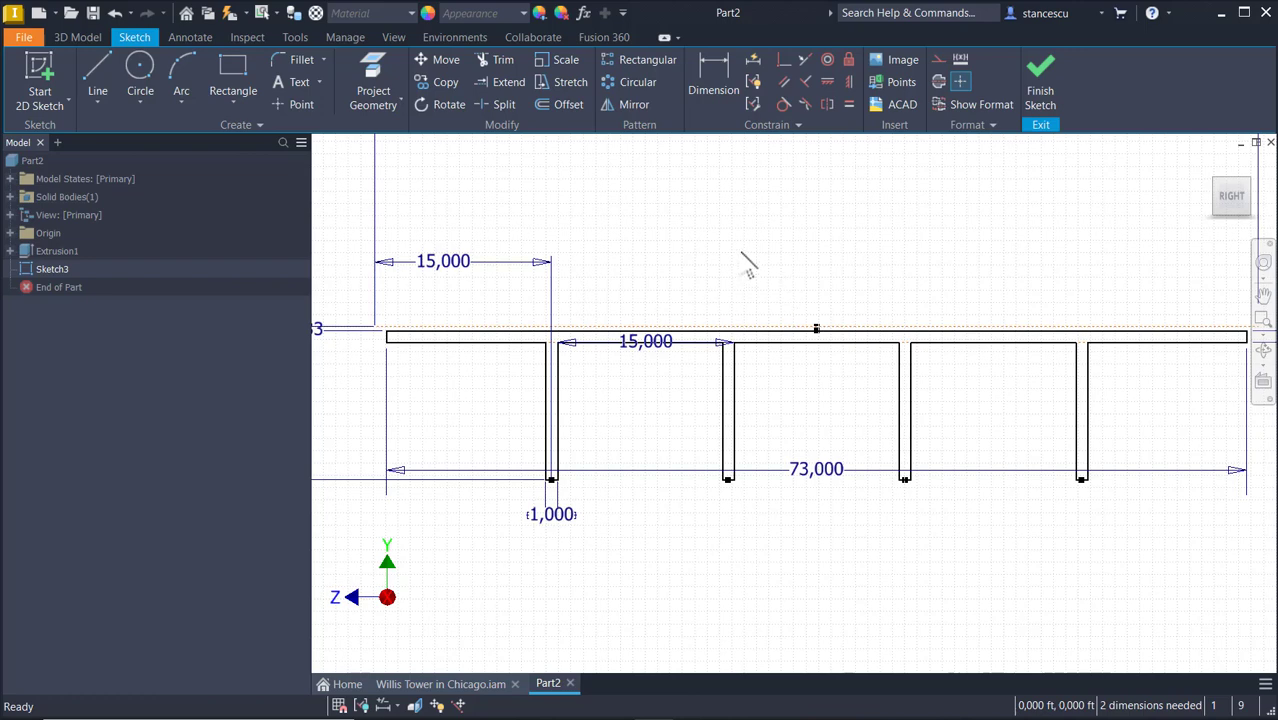
{"action": "left_click", "coordinate": [1042, 74]}
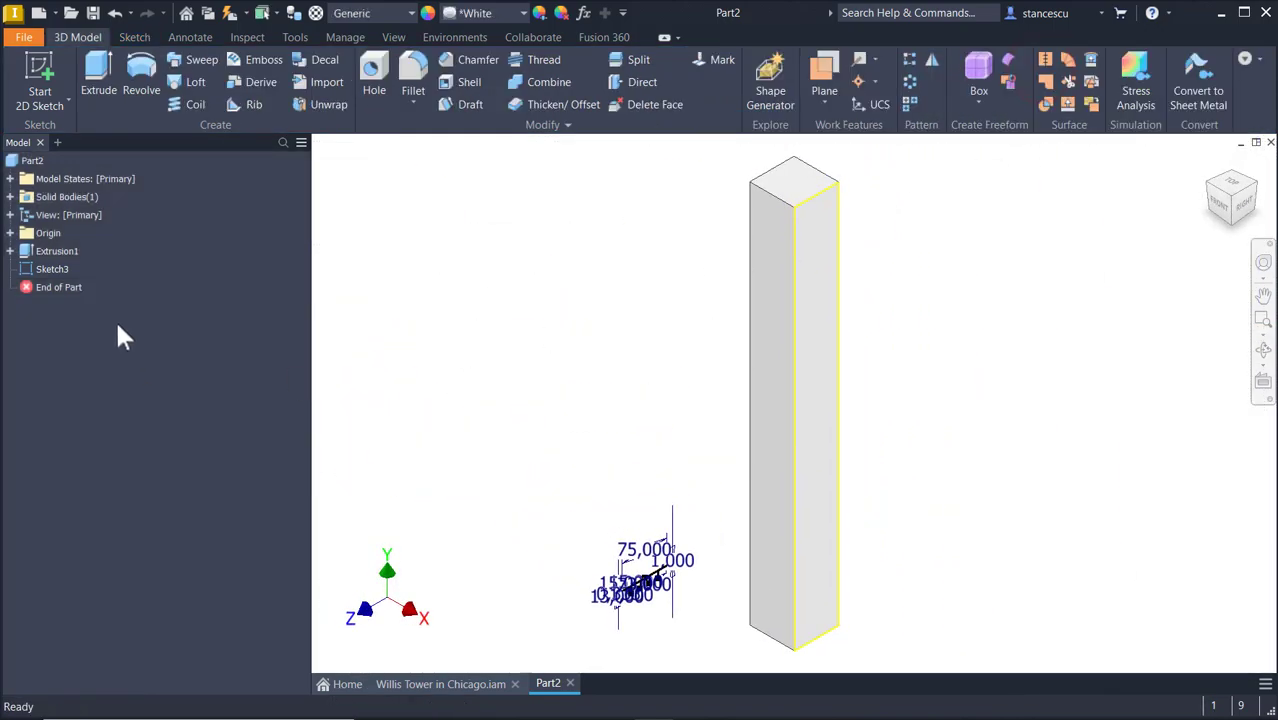
{"action": "left_click", "coordinate": [52, 269]}
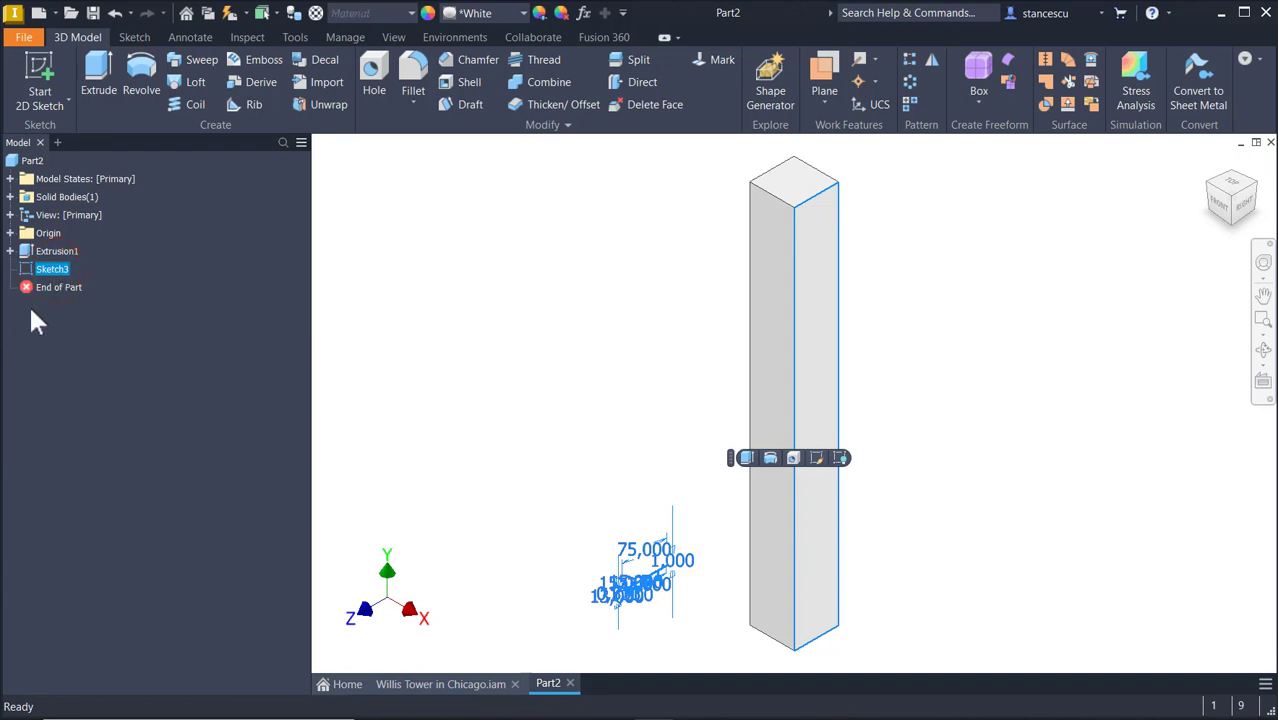
{"action": "left_click", "coordinate": [54, 267]}
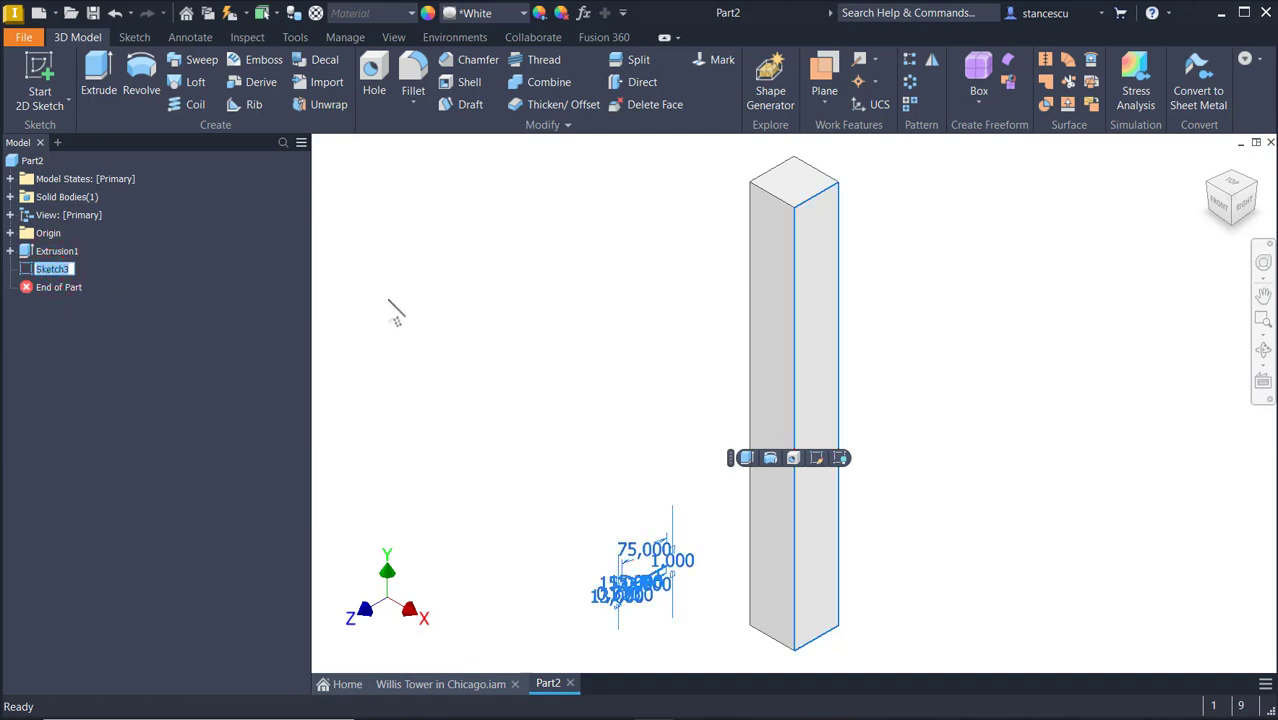
{"action": "type", "text": "Grid Unit"}
{"action": "key", "text": "Return"}
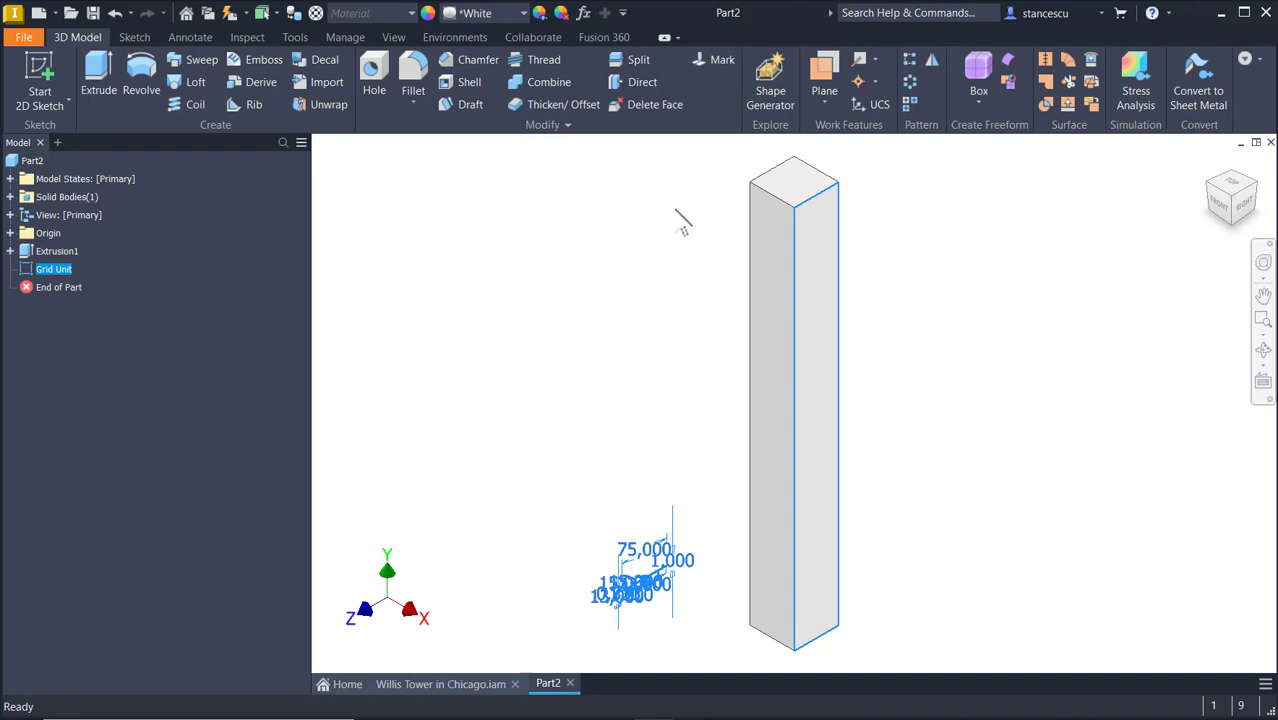
Reopen the Grid Unit sketch and make the upper construction line's left endpoint coincident with the pillar face's left vertical edge.
{"action": "double_click", "coordinate": [30, 271]}
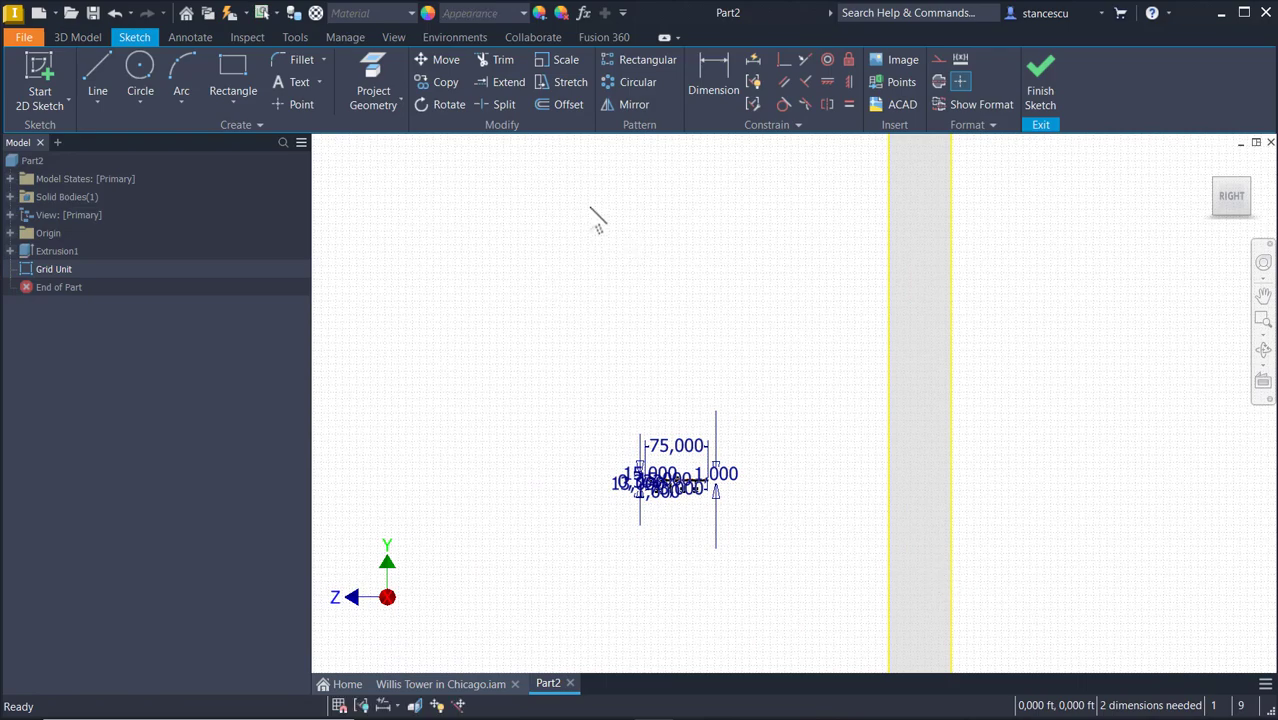
{"action": "left_click", "coordinate": [783, 60]}
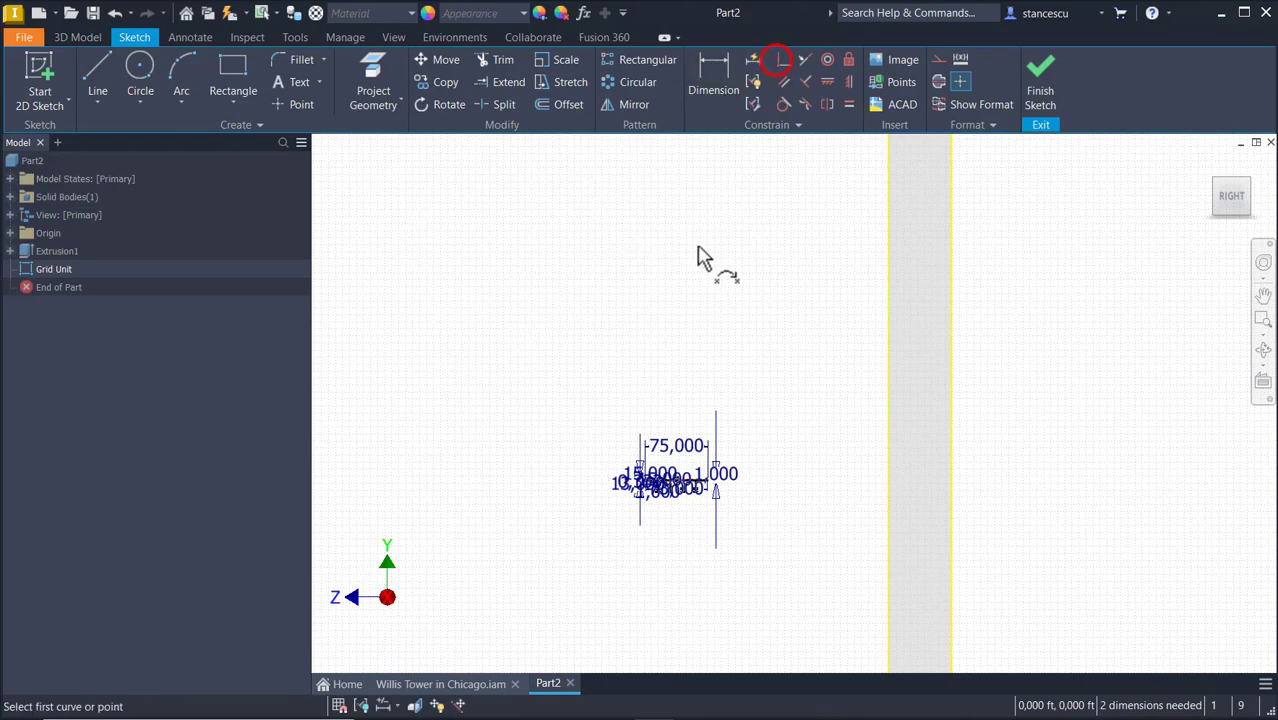
{"action": "scroll", "coordinate": [690, 300], "scroll_direction": "up", "scroll_amount": 3}
{"action": "scroll", "coordinate": [678, 390], "scroll_direction": "up", "scroll_amount": 3}
{"action": "middle_click_drag", "start_coordinate": [679, 492], "coordinate": [697, 204]}
{"action": "scroll", "coordinate": [572, 512], "scroll_direction": "up", "scroll_amount": 3}
{"action": "scroll", "coordinate": [592, 592], "scroll_direction": "up", "scroll_amount": 3}
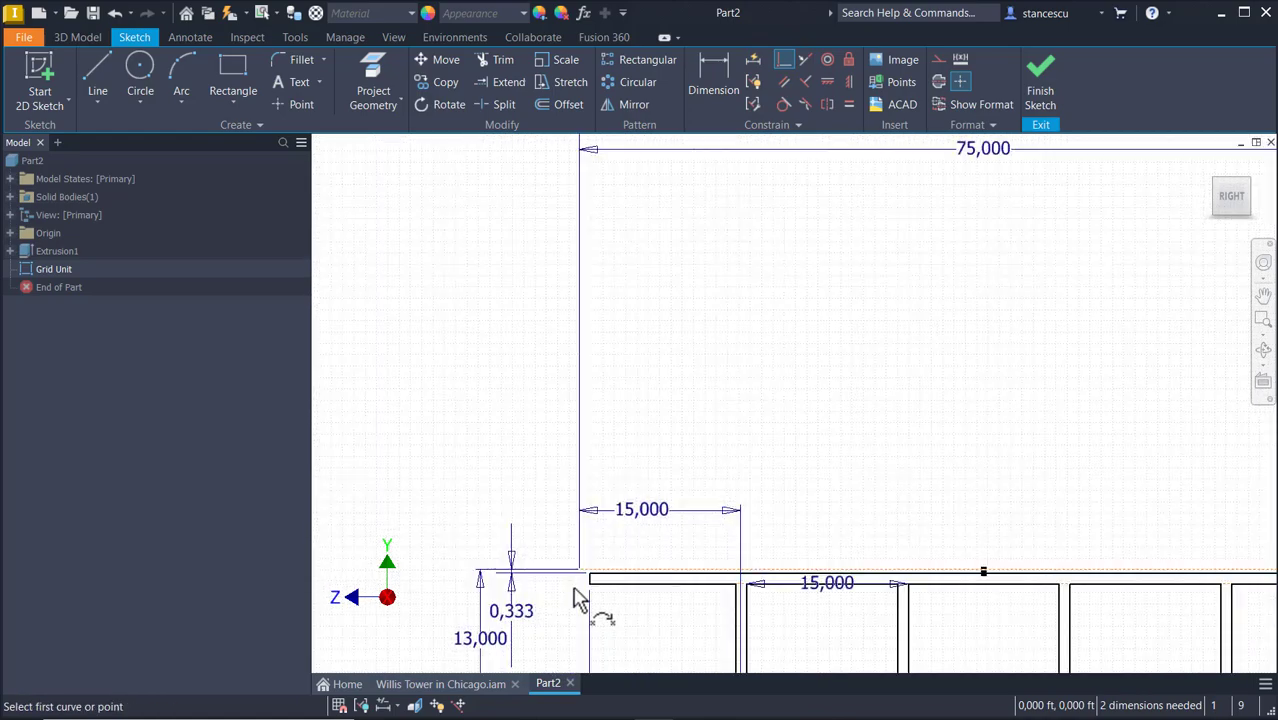
{"action": "left_click", "coordinate": [578, 569]}
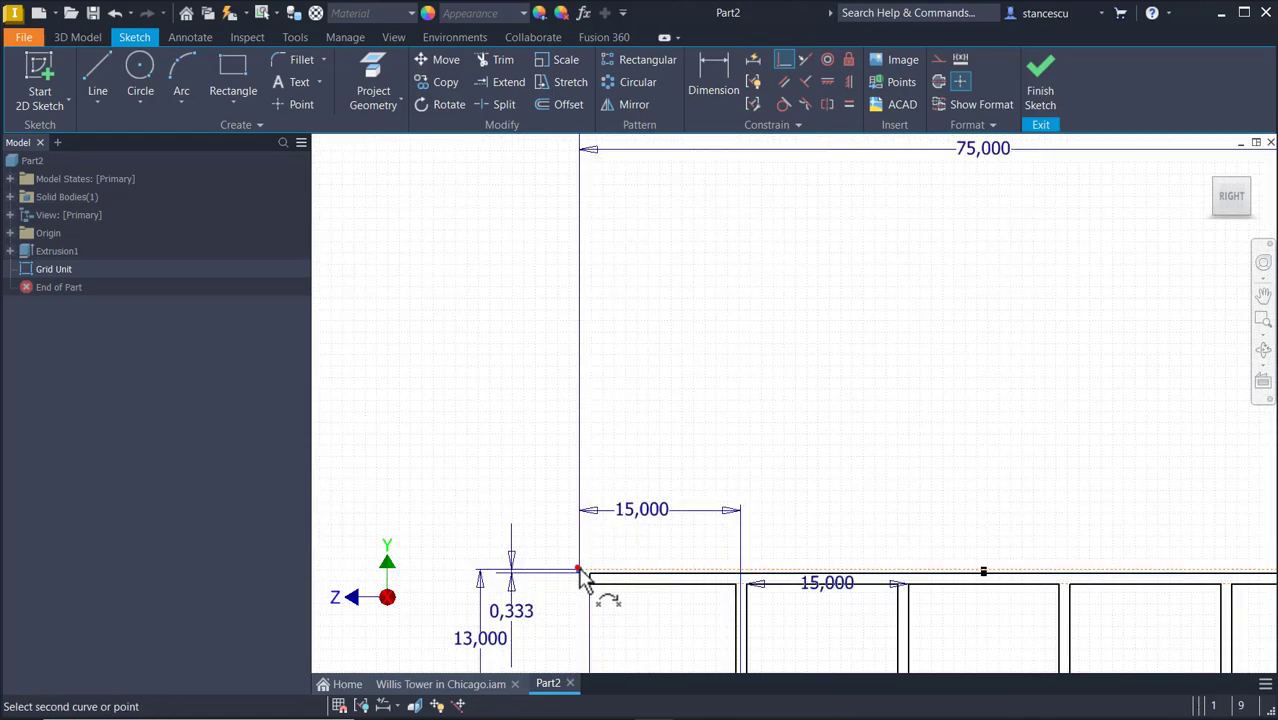
{"action": "scroll", "coordinate": [860, 440], "scroll_direction": "down", "scroll_amount": 10}
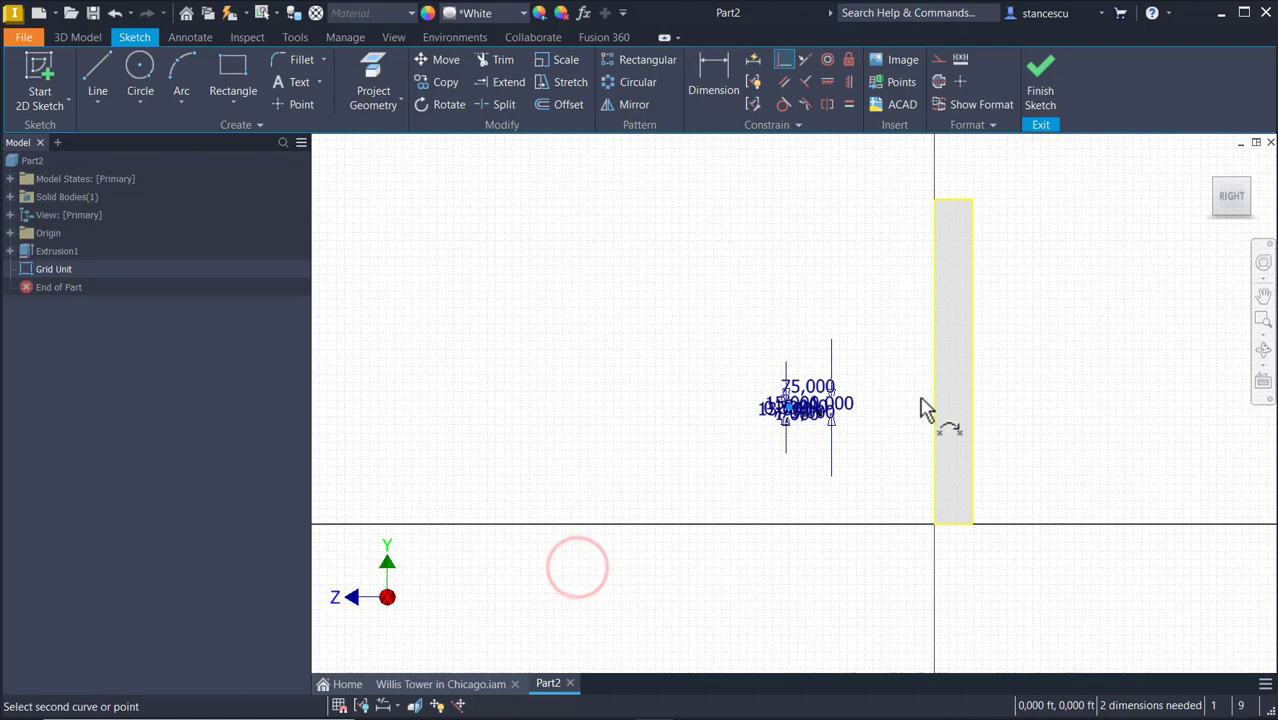
{"action": "left_click", "coordinate": [936, 510]}
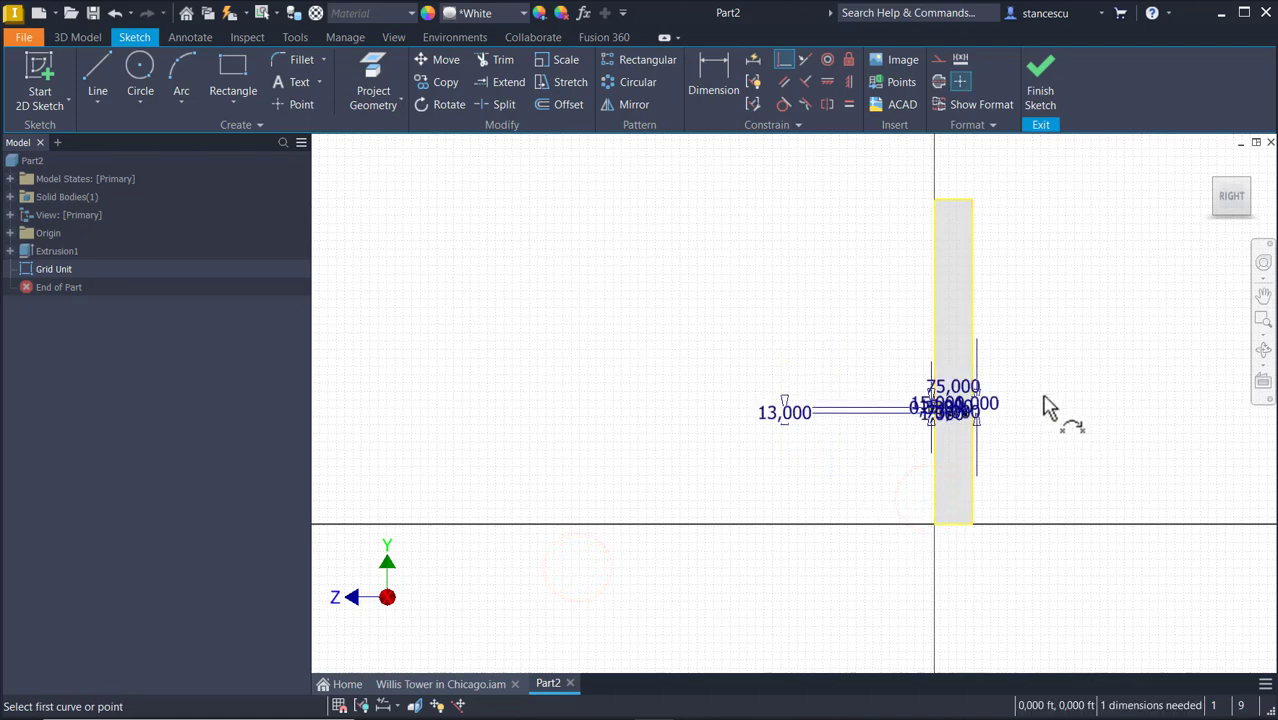
Make the bottom edge of the first narrow shape collinear with the pillar face's bottom edge.
{"action": "left_click", "coordinate": [806, 58]}
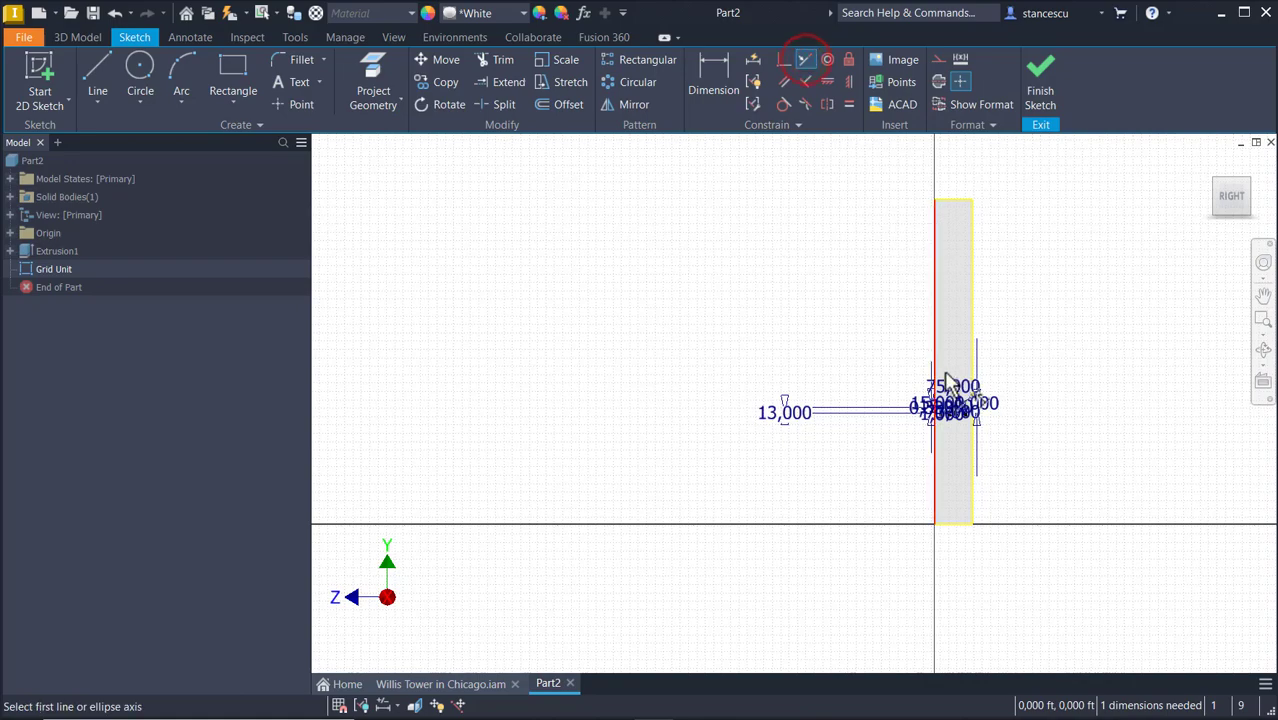
{"action": "scroll", "coordinate": [951, 418], "scroll_direction": "up", "scroll_amount": 3}
{"action": "scroll", "coordinate": [951, 514], "scroll_direction": "up", "scroll_amount": 5}
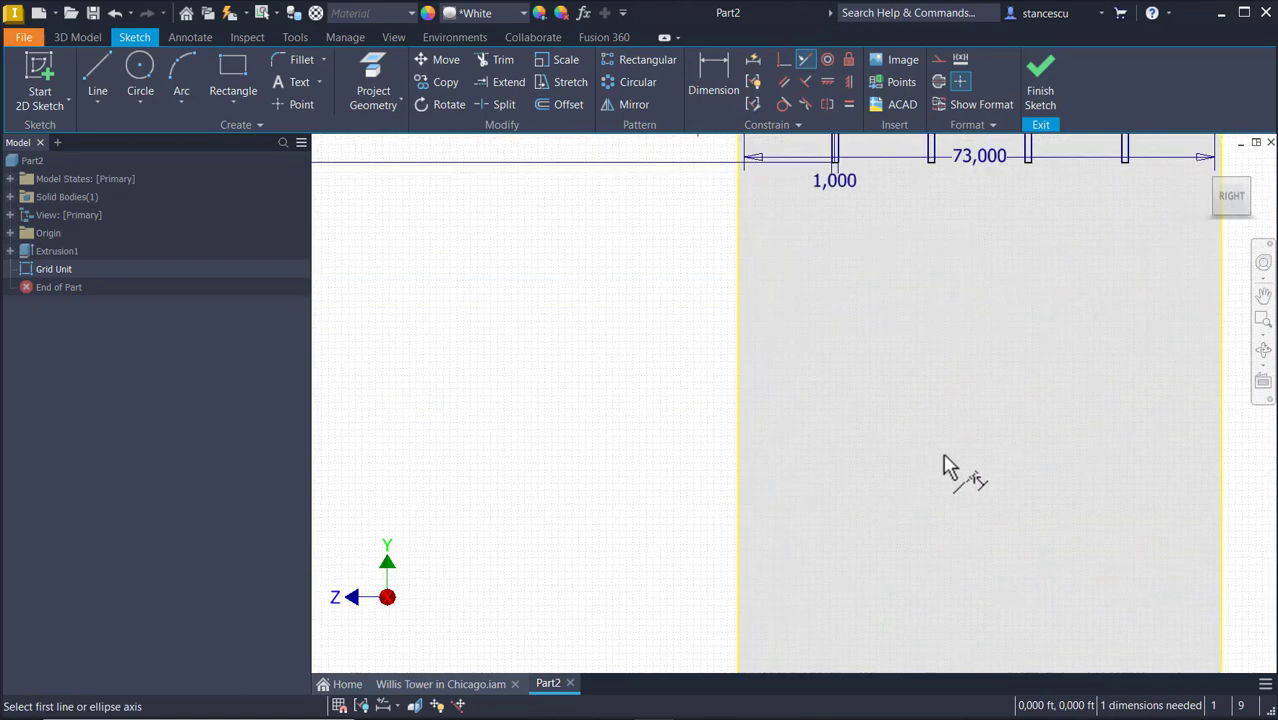
{"action": "middle_click_drag", "start_coordinate": [876, 305], "coordinate": [912, 437]}
{"action": "scroll", "coordinate": [924, 331], "scroll_direction": "up", "scroll_amount": 3}
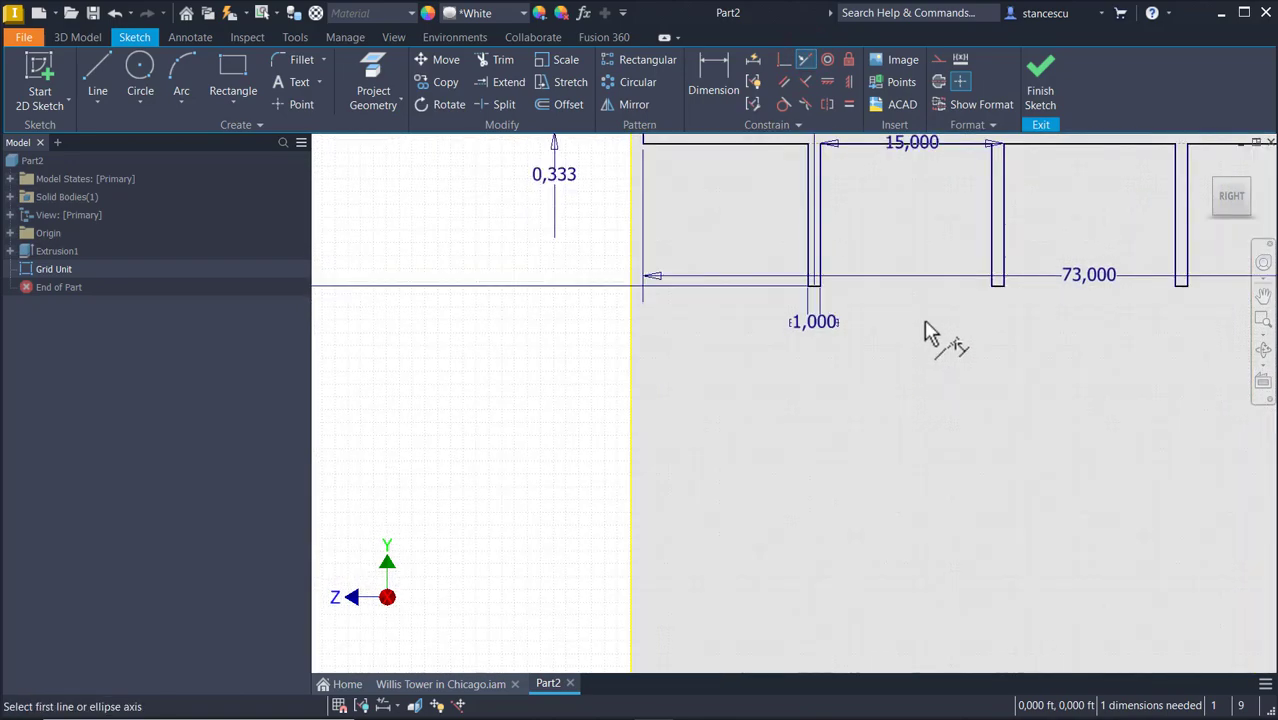
{"action": "left_click", "coordinate": [818, 286]}
{"action": "middle_click_drag", "start_coordinate": [914, 415], "coordinate": [916, 250]}
{"action": "scroll", "coordinate": [913, 400], "scroll_direction": "down", "scroll_amount": 5}
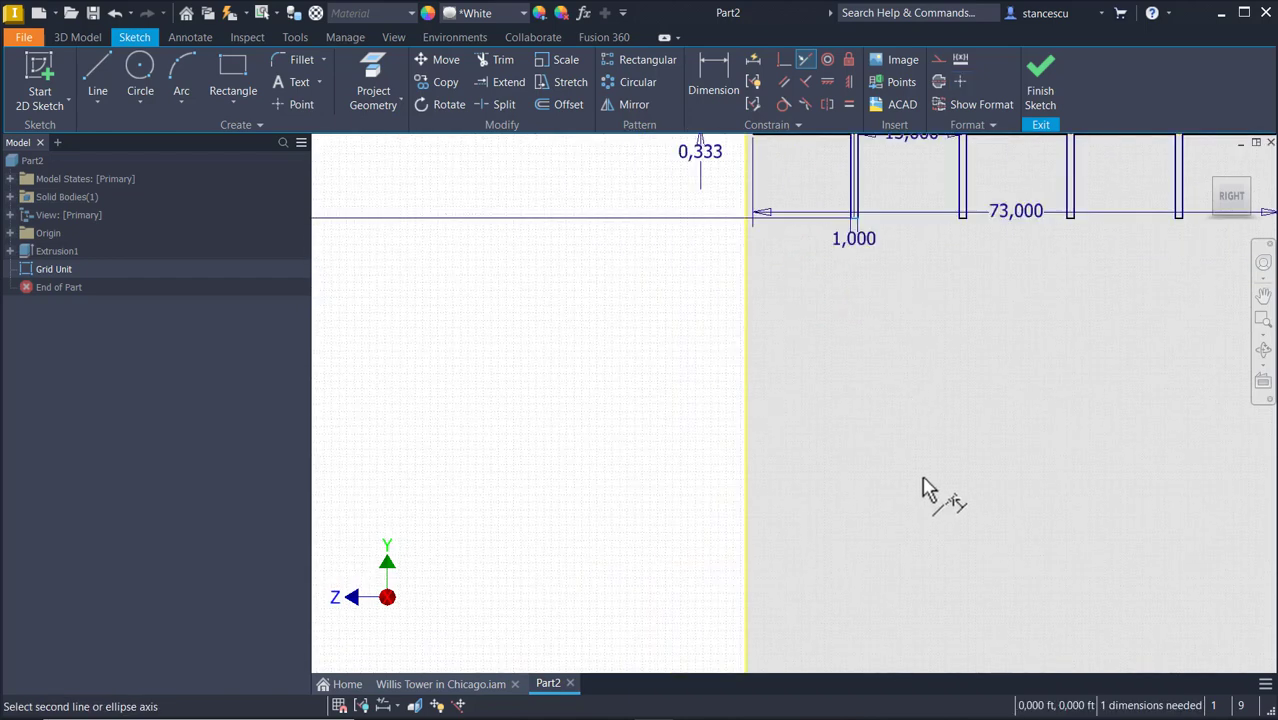
{"action": "scroll", "coordinate": [901, 300], "scroll_direction": "up", "scroll_amount": 6}
{"action": "middle_click_drag", "start_coordinate": [902, 393], "coordinate": [835, 200]}
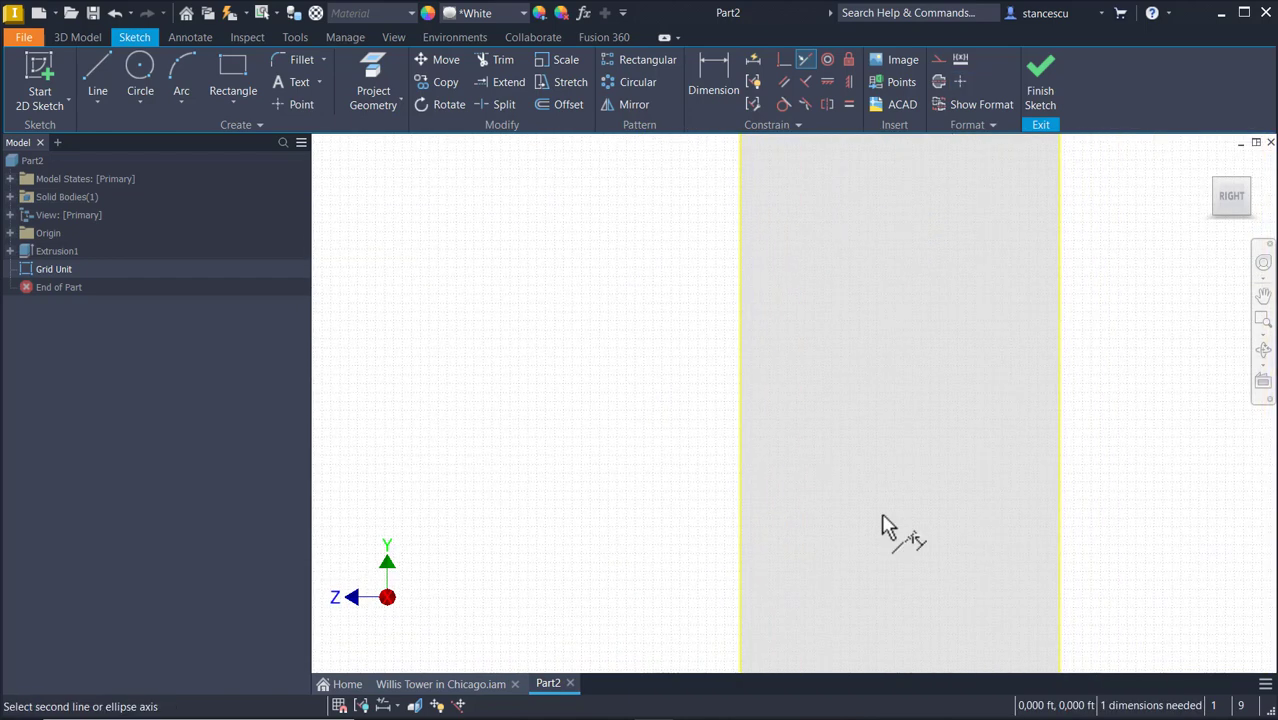
{"action": "middle_click_drag", "start_coordinate": [884, 523], "coordinate": [847, 194]}
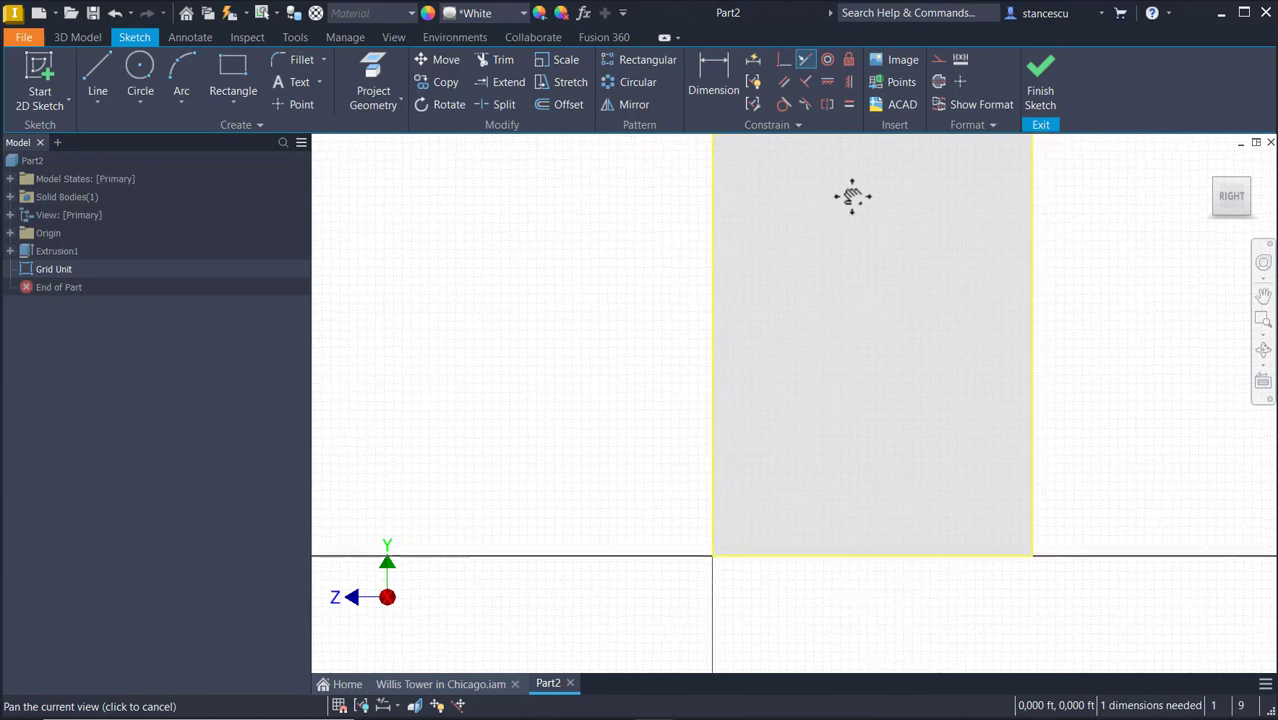
{"action": "left_click", "coordinate": [827, 557]}
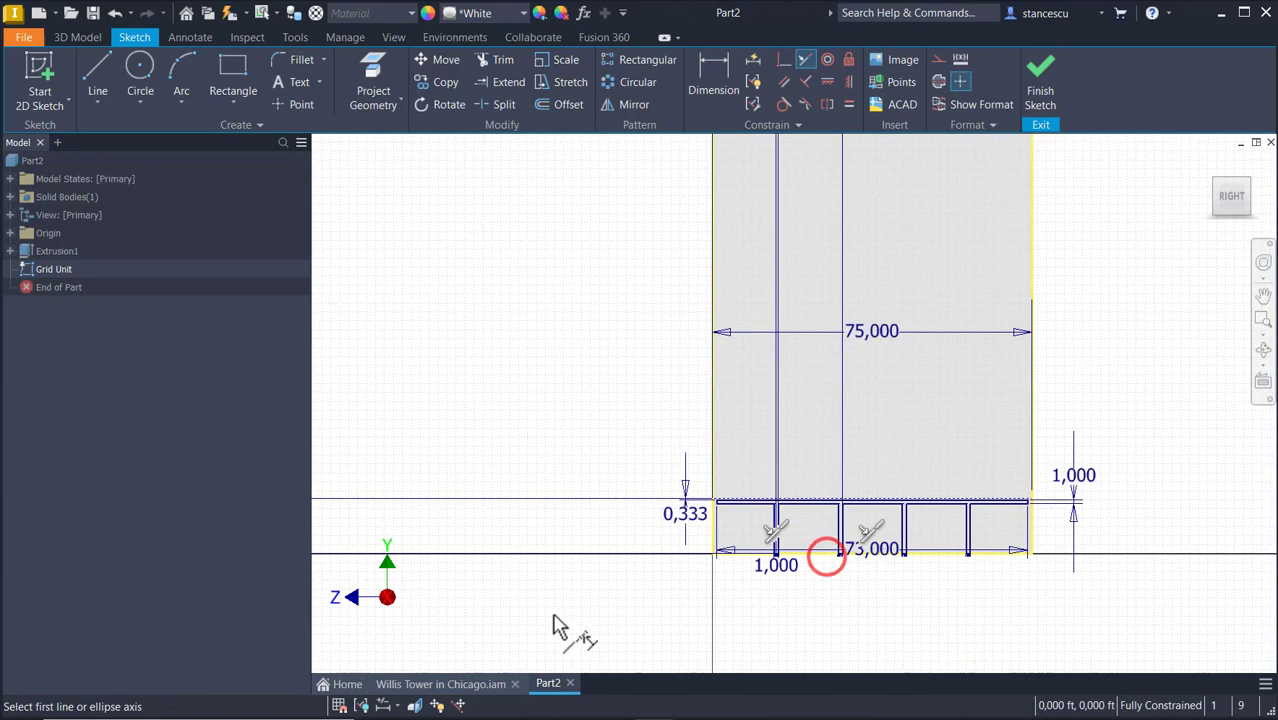
Move the 13 ft height dimension closer to the left side of the pillar.
{"action": "middle_click_drag", "start_coordinate": [522, 414], "coordinate": [698, 389]}
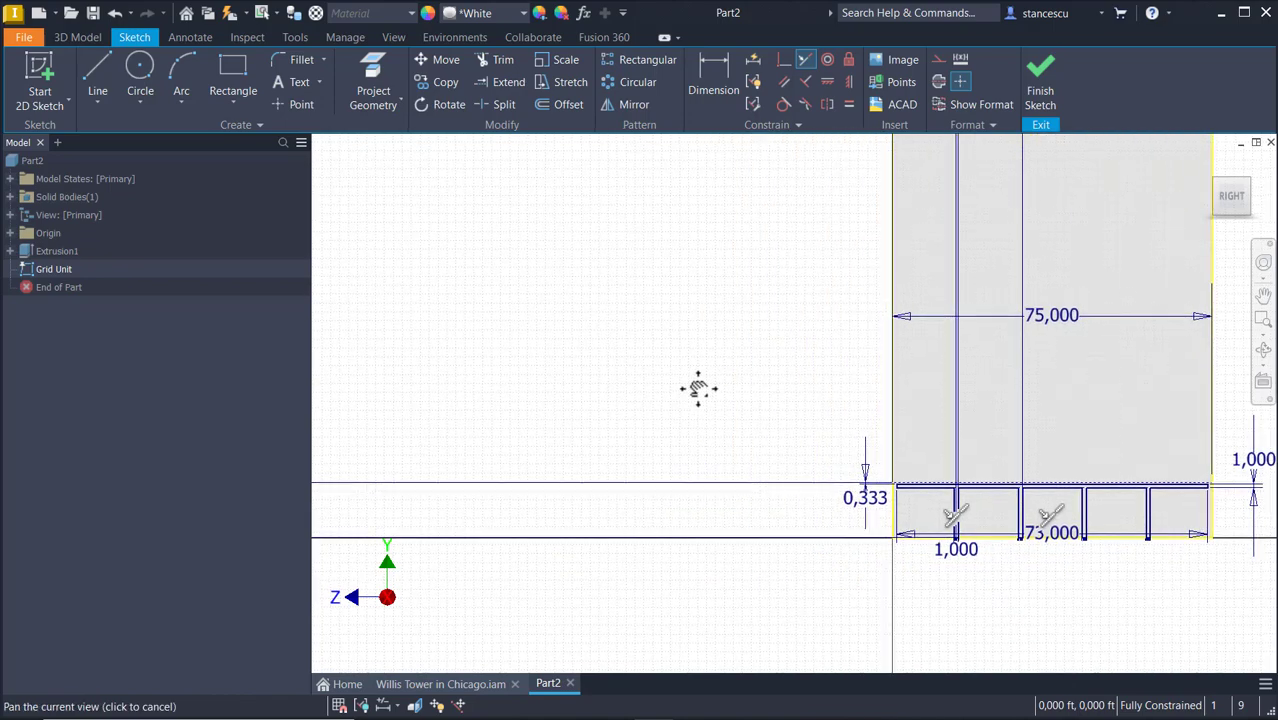
{"action": "scroll", "coordinate": [698, 389], "scroll_direction": "up", "scroll_amount": 5}
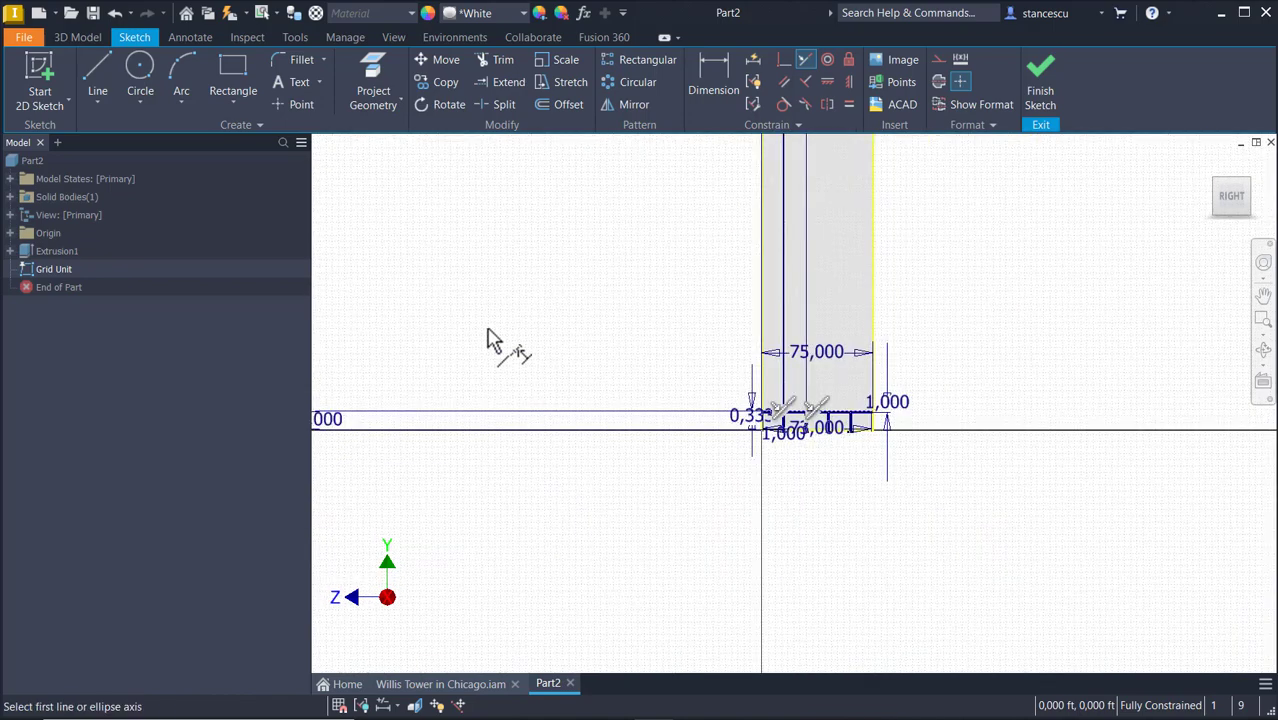
{"action": "key", "text": "Escape"}
{"action": "middle_click_drag", "start_coordinate": [516, 408], "coordinate": [603, 410]}
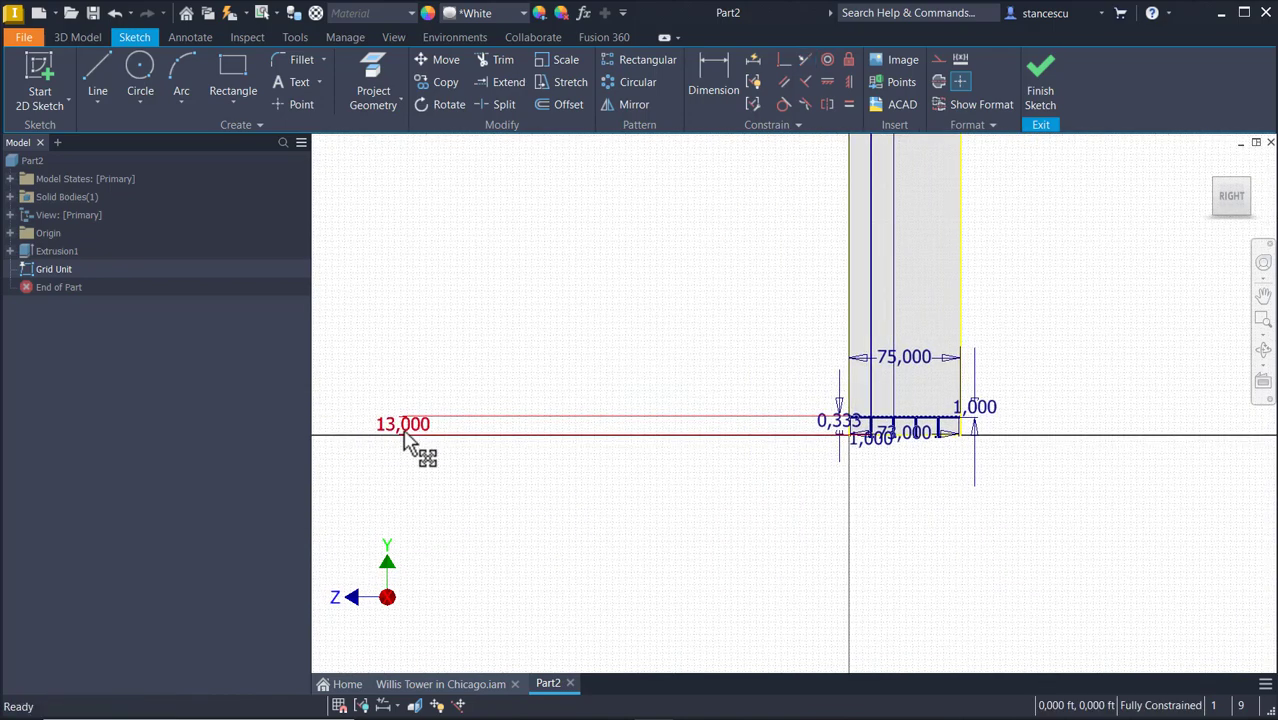
{"action": "left_click_drag", "start_coordinate": [404, 442], "coordinate": [805, 442]}
{"action": "scroll", "coordinate": [902, 460], "scroll_direction": "down", "scroll_amount": 8}
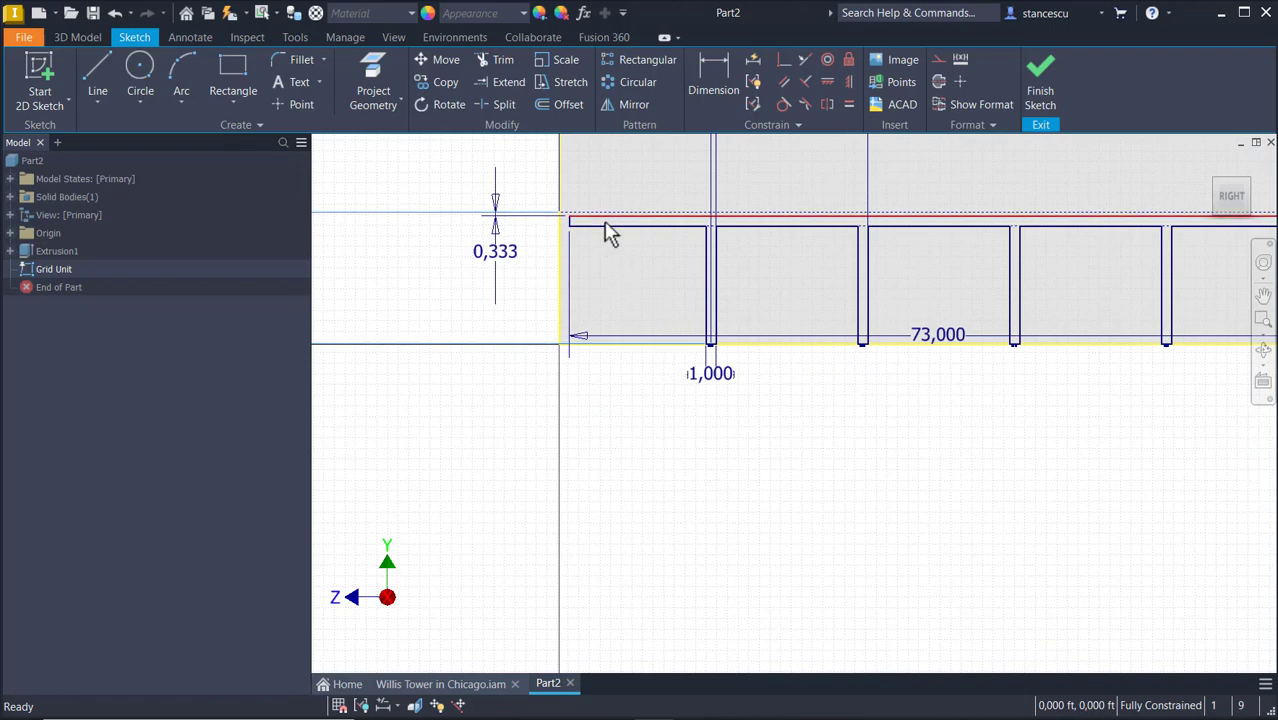
{"action": "scroll", "coordinate": [742, 291], "scroll_direction": "up", "scroll_amount": 3}
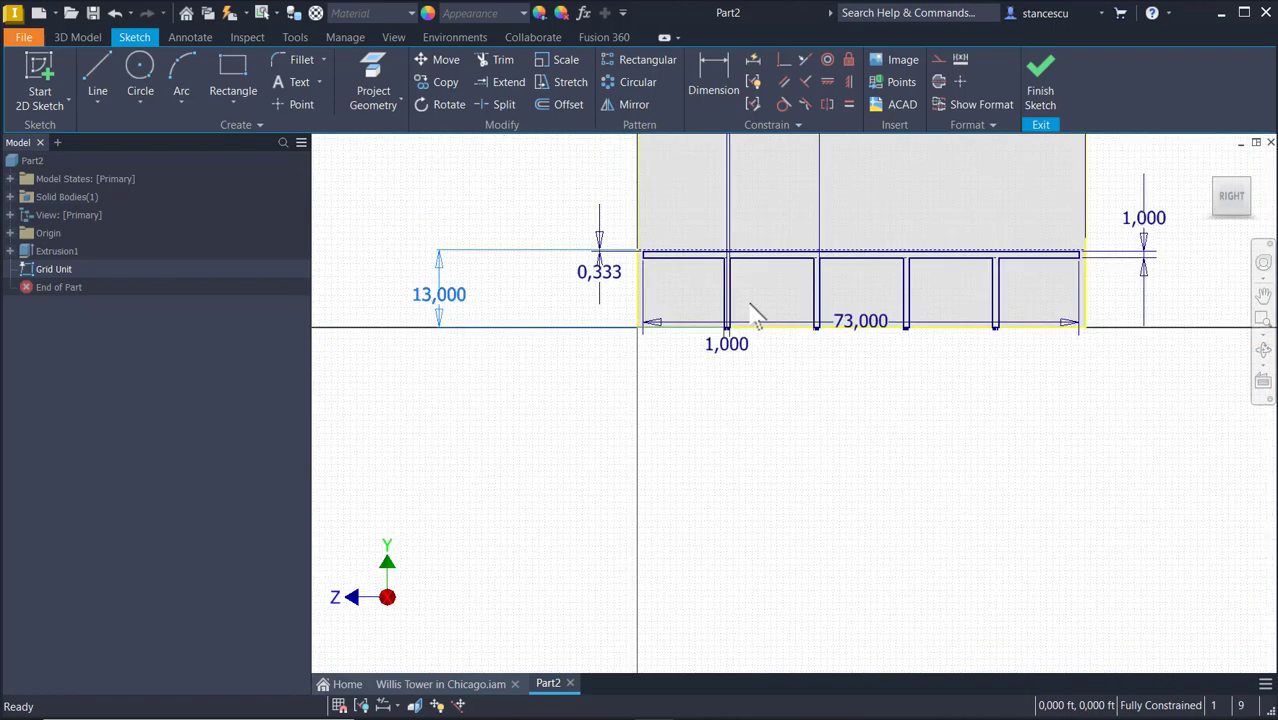
{"action": "middle_click_drag", "start_coordinate": [798, 442], "coordinate": [794, 452]}
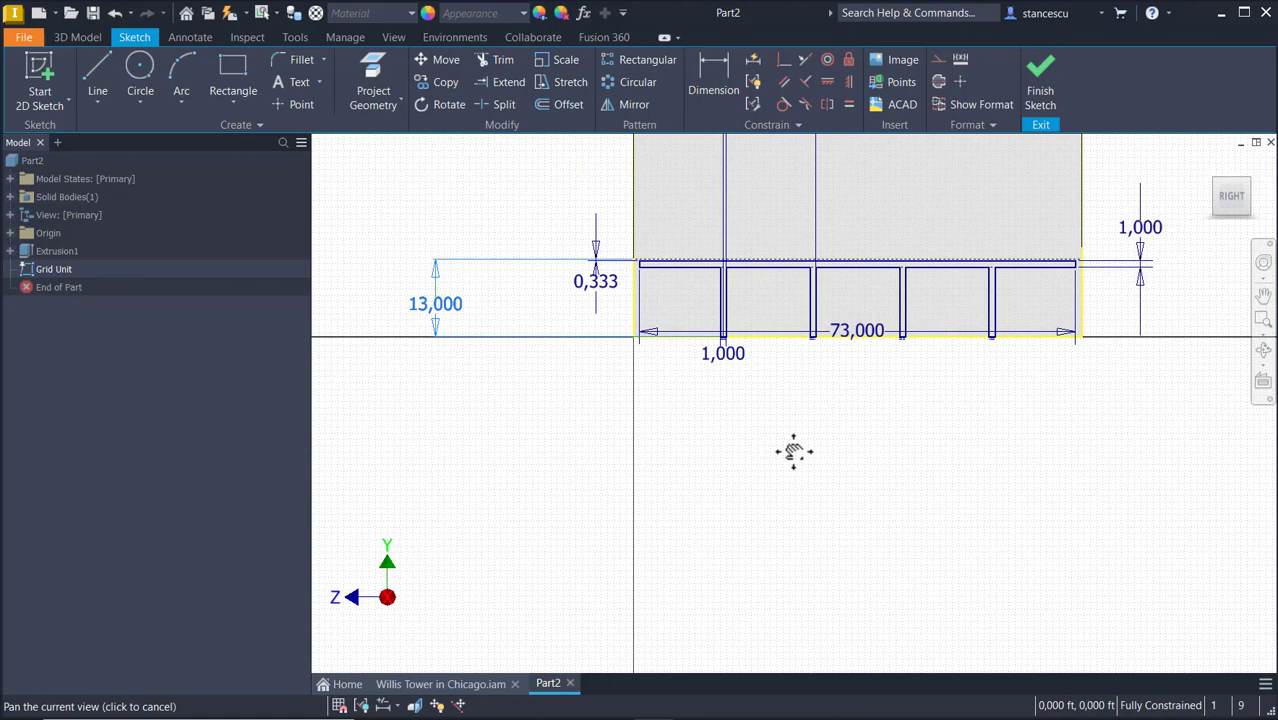
Finish the sketch and extrude the Grid Unit grid-line profile as a cut 1,5 in deep into the pillar.
{"action": "left_click", "coordinate": [1041, 69]}
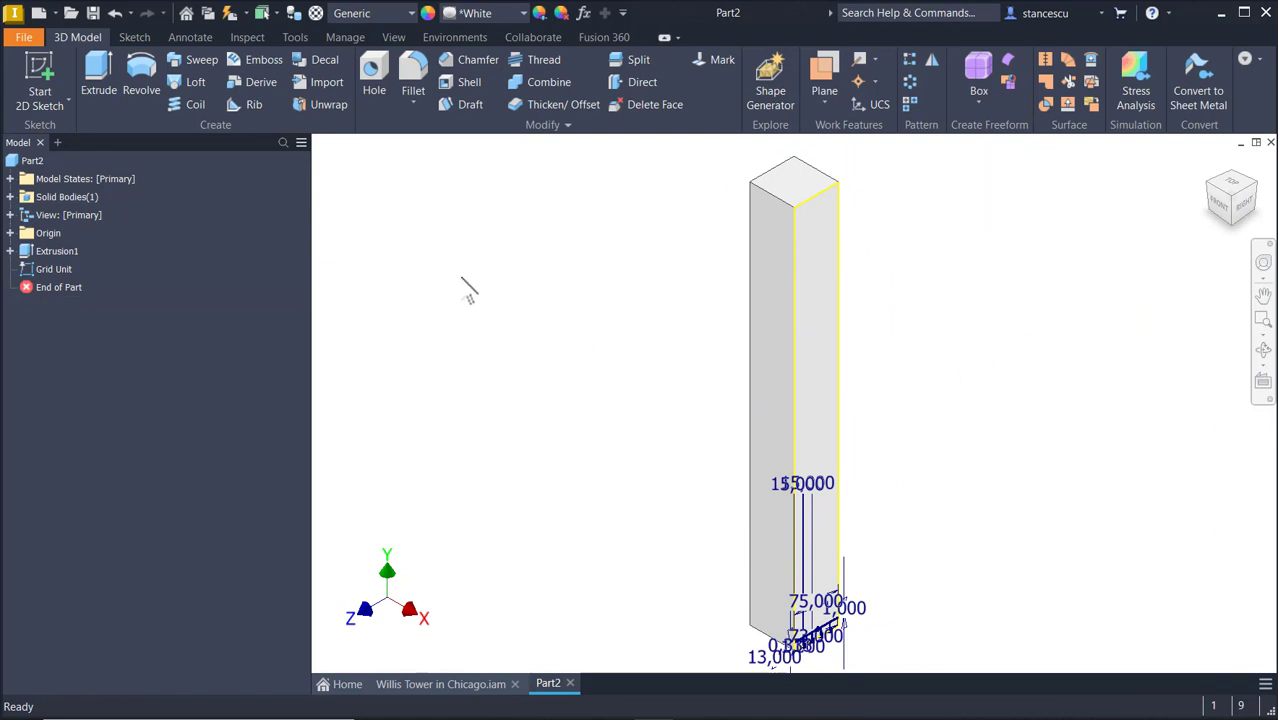
{"action": "left_click", "coordinate": [100, 88]}
{"action": "scroll", "coordinate": [795, 628], "scroll_direction": "up", "scroll_amount": 4}
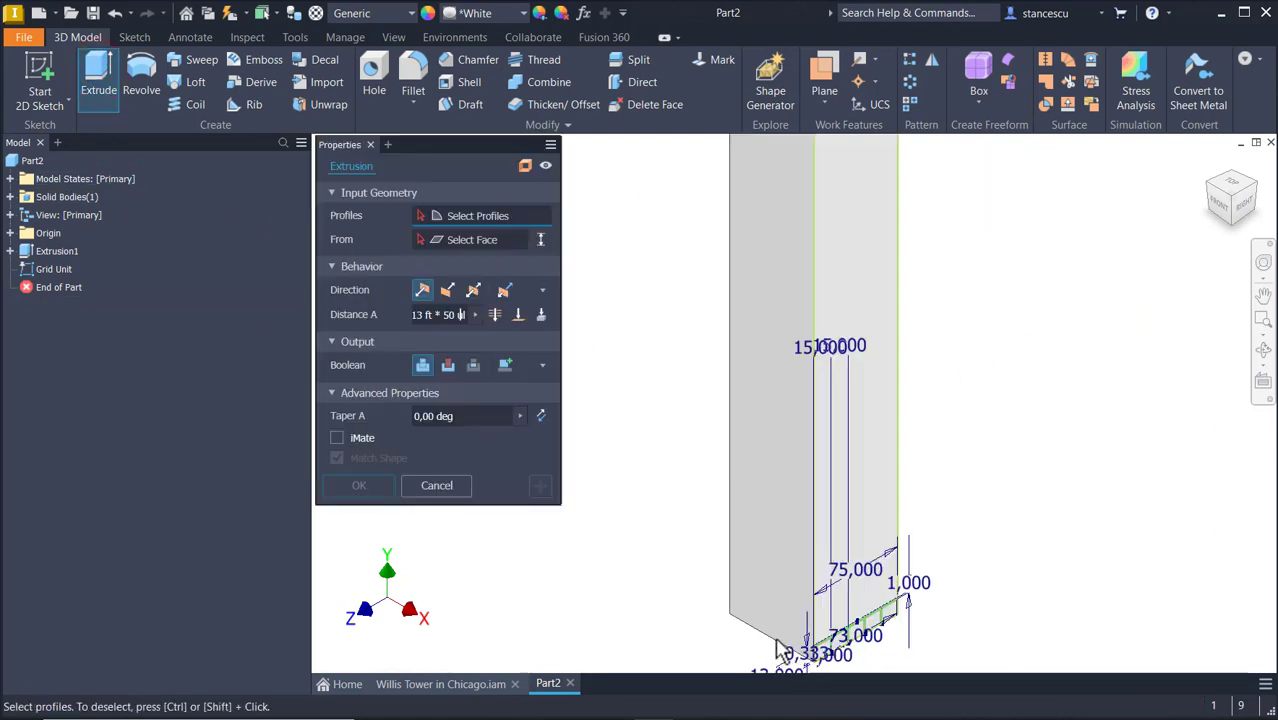
{"action": "scroll", "coordinate": [840, 609], "scroll_direction": "up", "scroll_amount": 4}
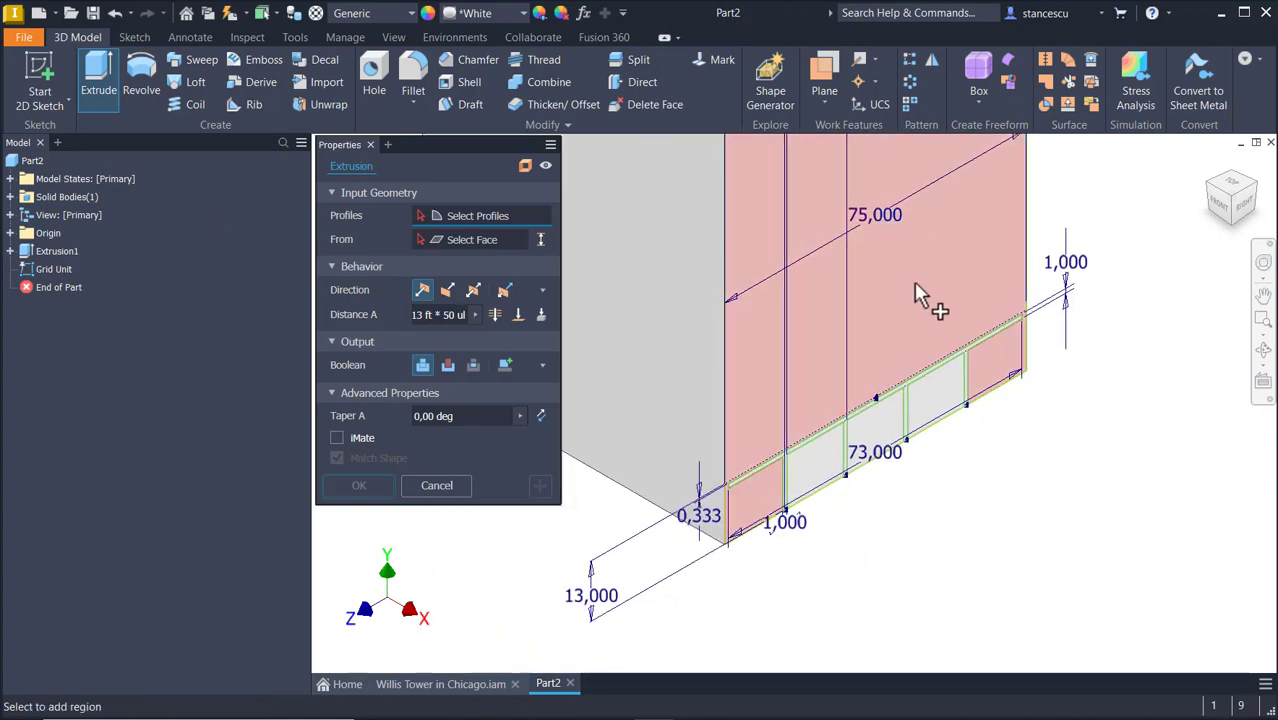
{"action": "scroll", "coordinate": [908, 390], "scroll_direction": "up", "scroll_amount": 4}
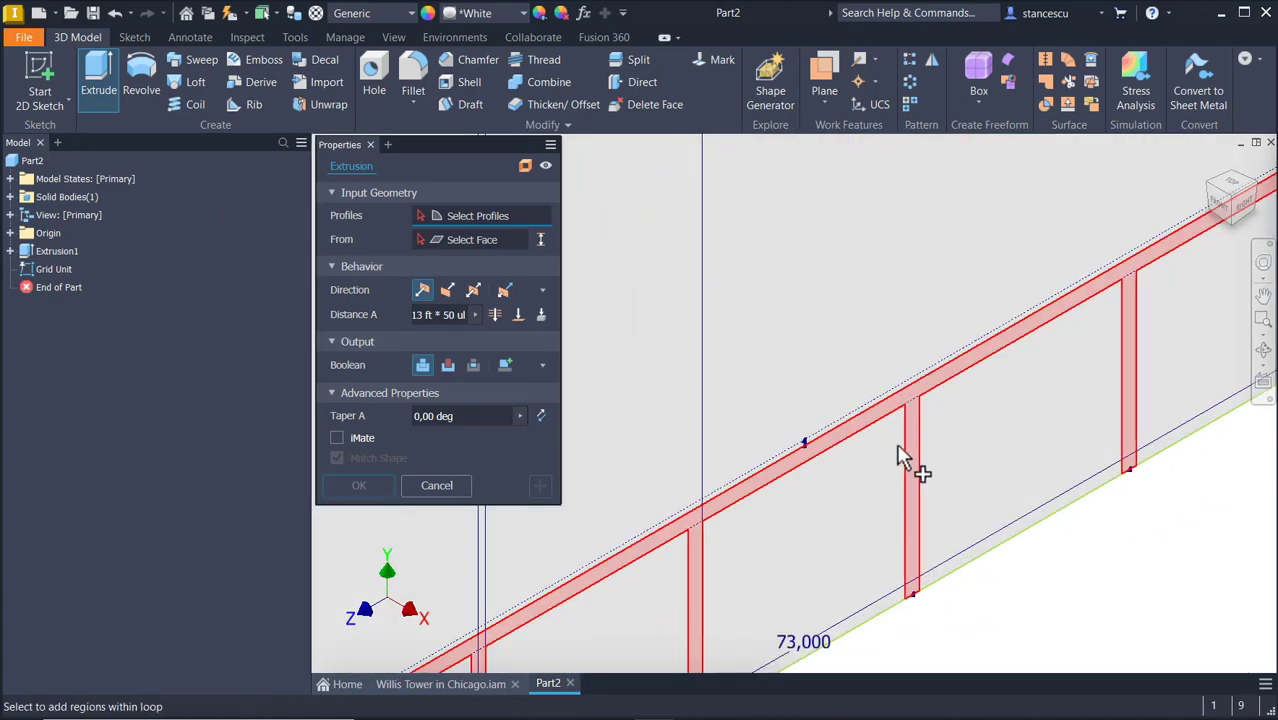
{"action": "left_click", "coordinate": [766, 474]}
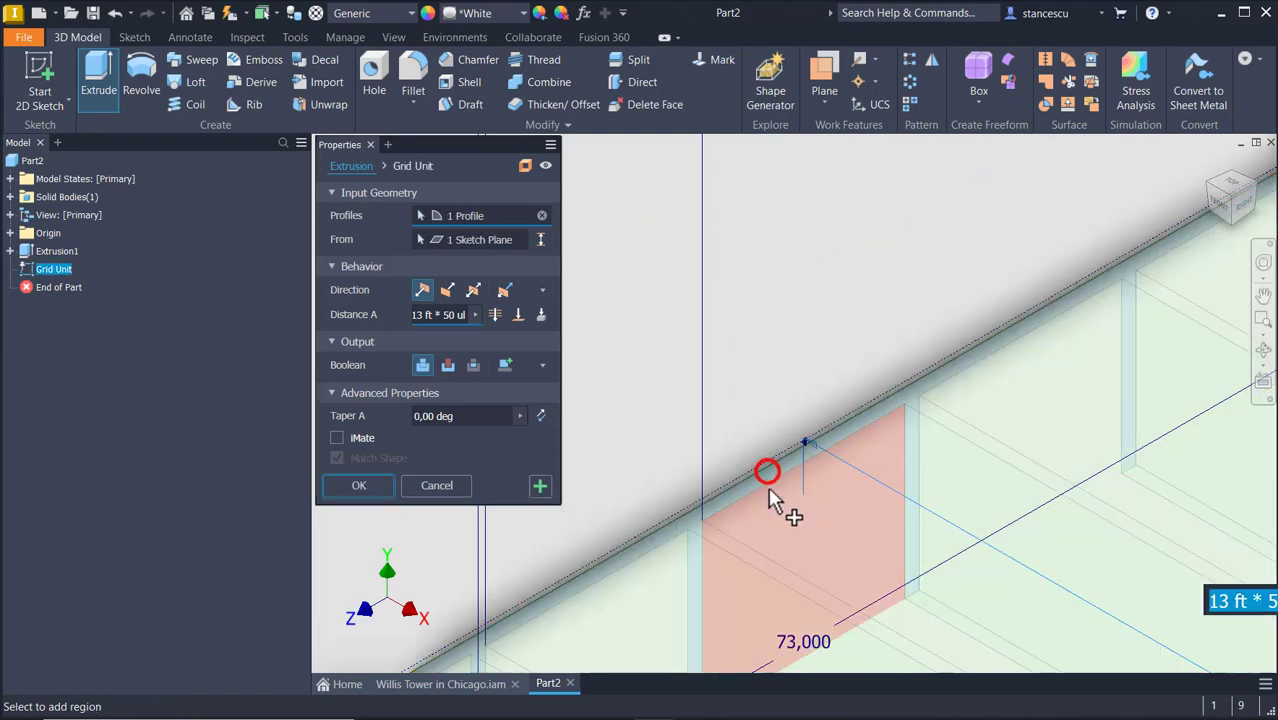
{"action": "scroll", "coordinate": [705, 300], "scroll_direction": "down", "scroll_amount": 5}
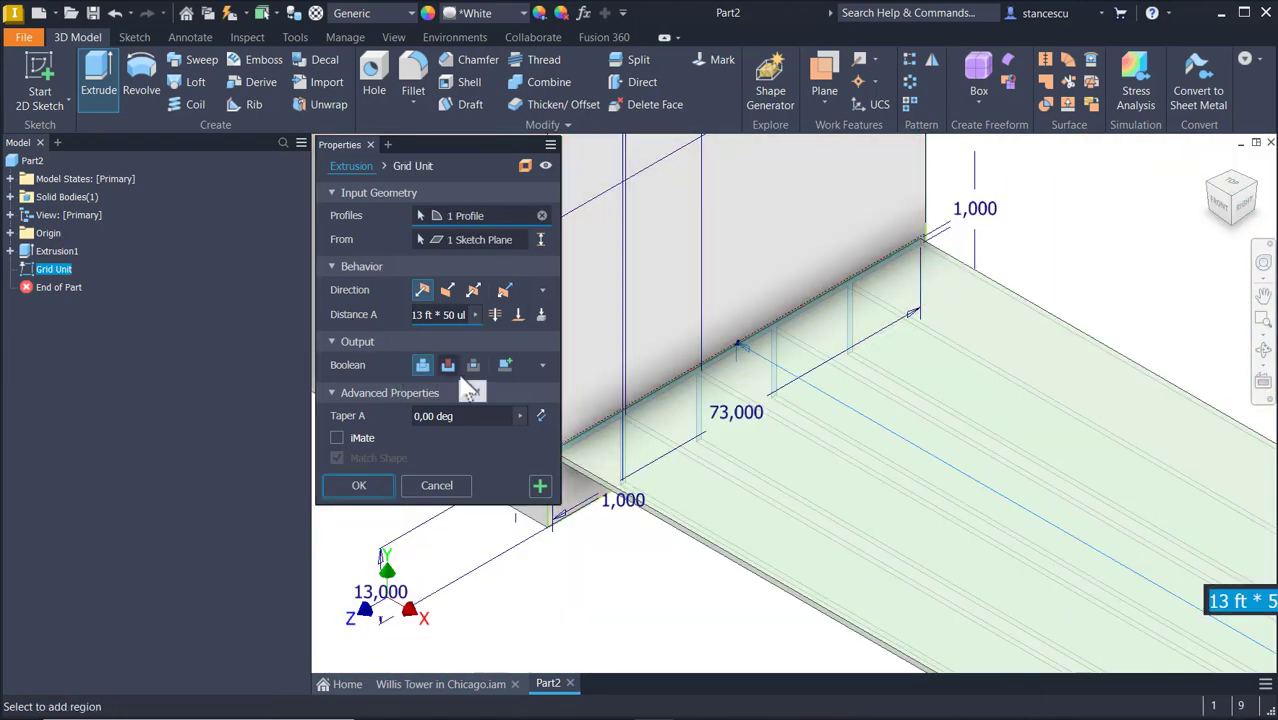
{"action": "left_click", "coordinate": [447, 365]}
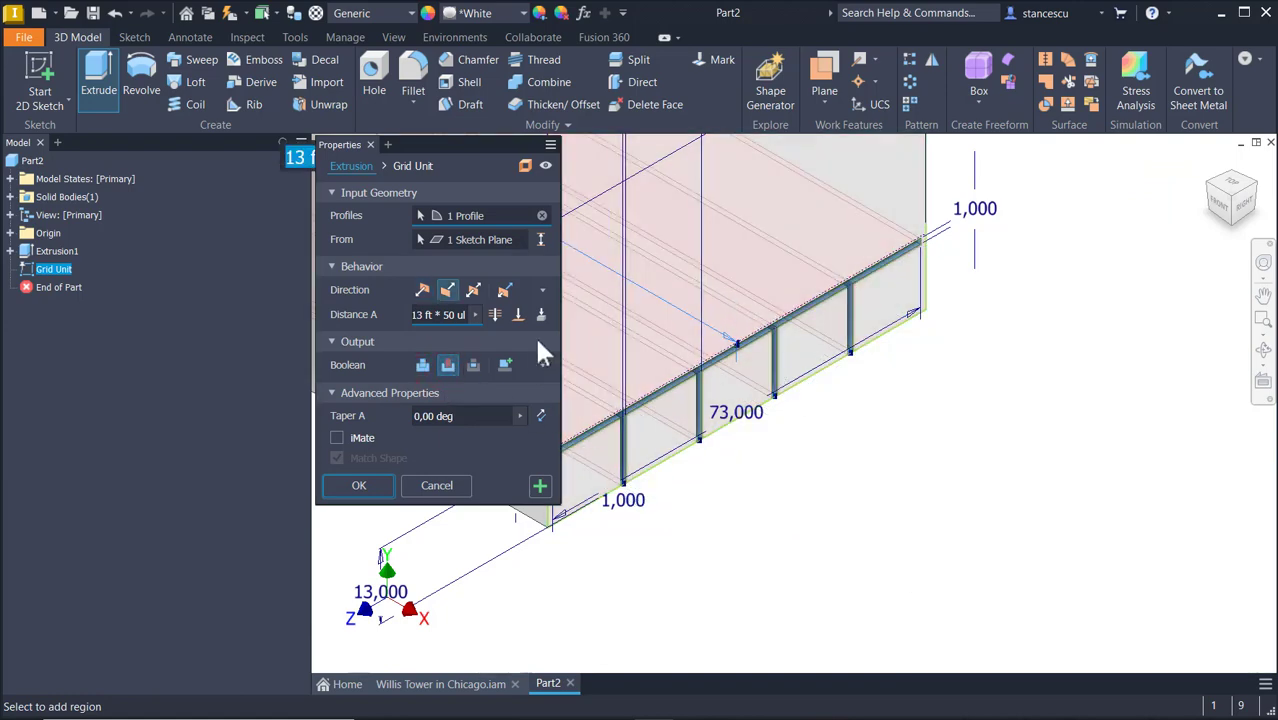
{"action": "left_click", "coordinate": [440, 315]}
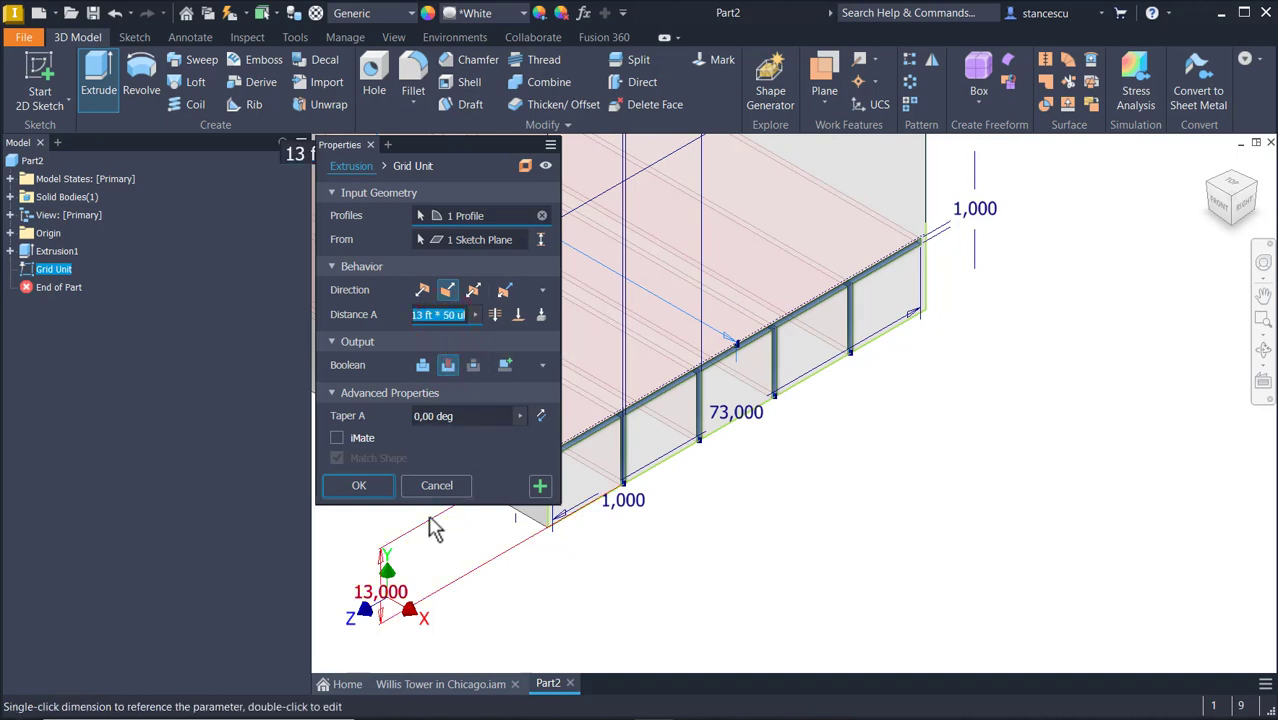
{"action": "type", "text": "1,5"}
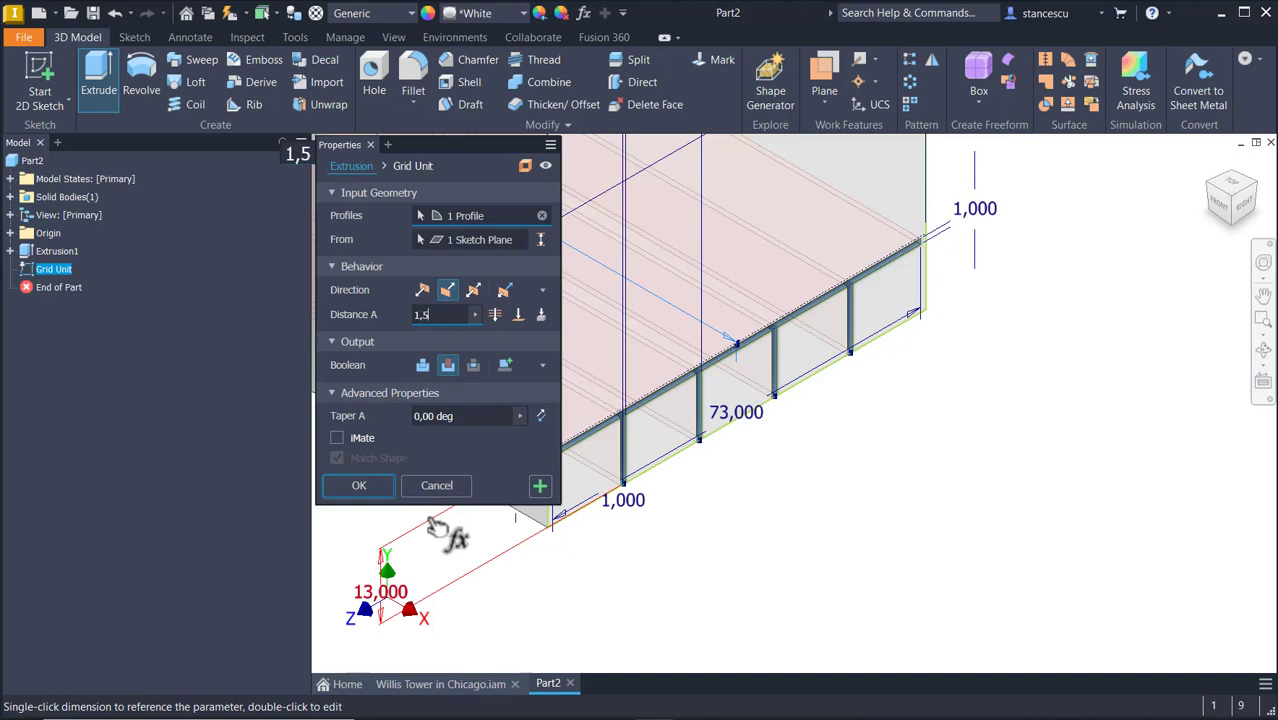
{"action": "type", "text": "in"}
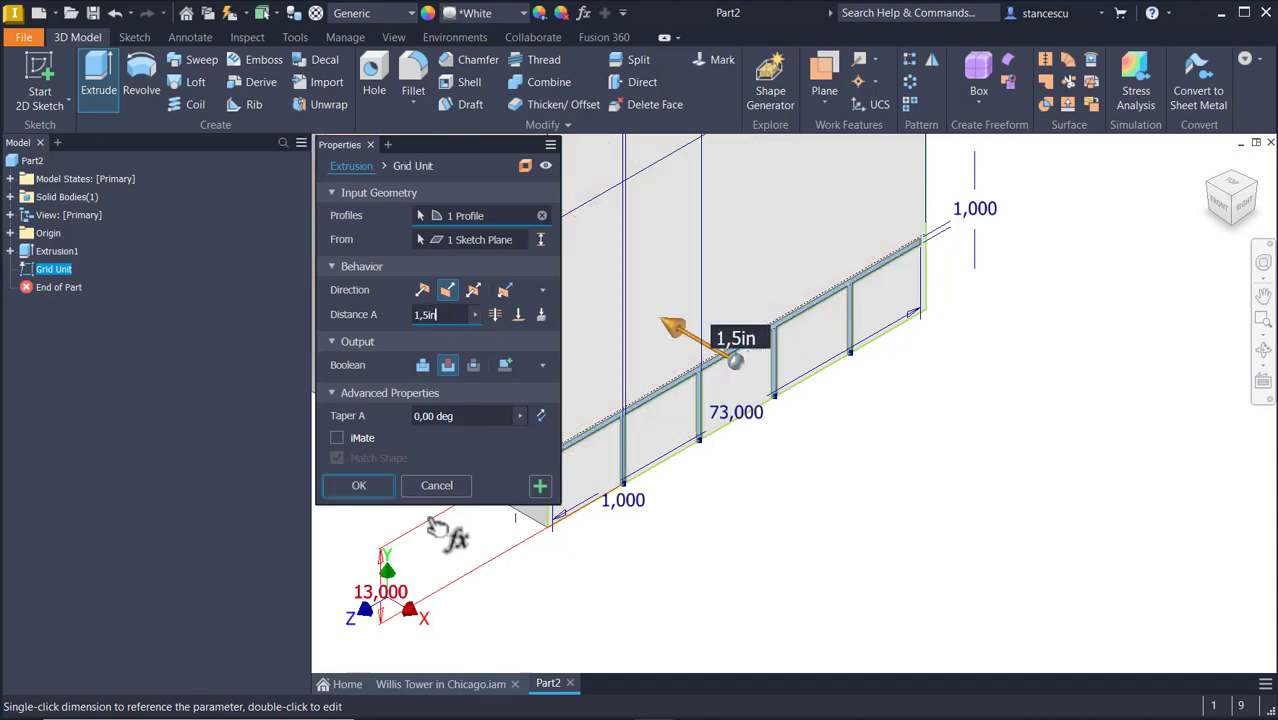
{"action": "left_click", "coordinate": [380, 487]}
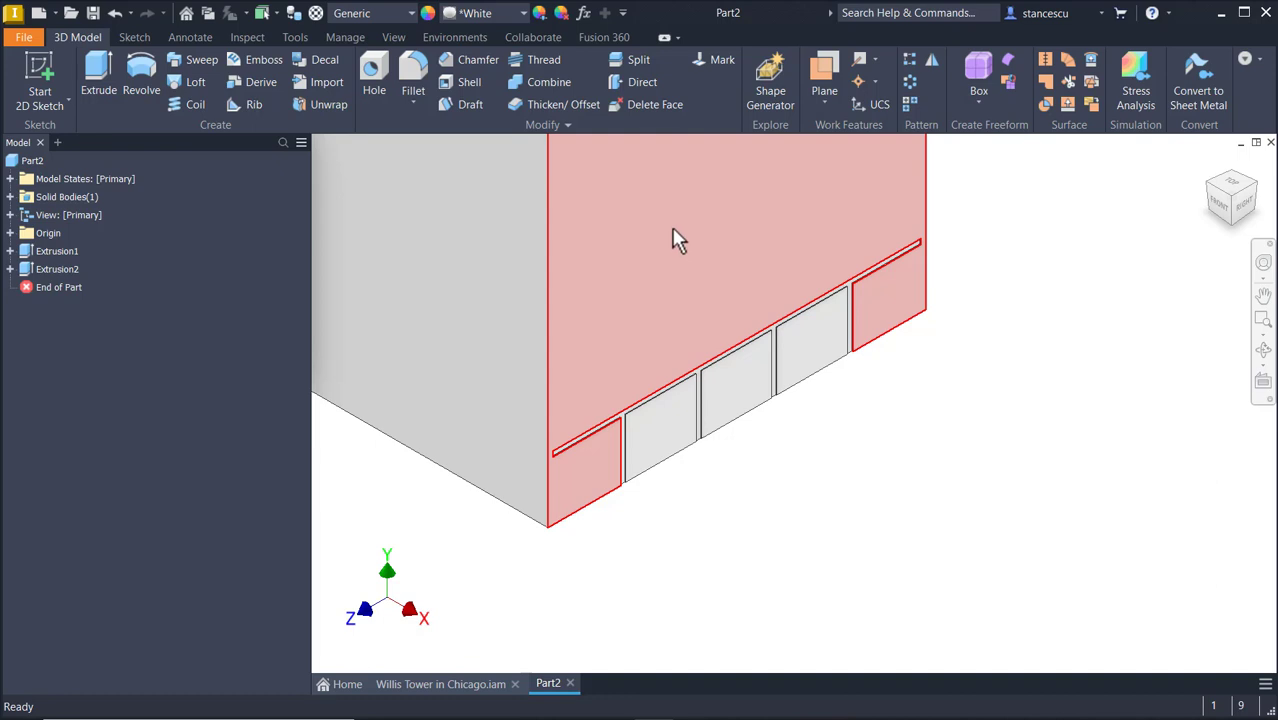
Apply the Black appearance to all outer faces of the pillar, including its underside and the panels between the grid grooves, leaving the grooves white.
{"action": "scroll", "coordinate": [856, 491], "scroll_direction": "up", "scroll_amount": 8}
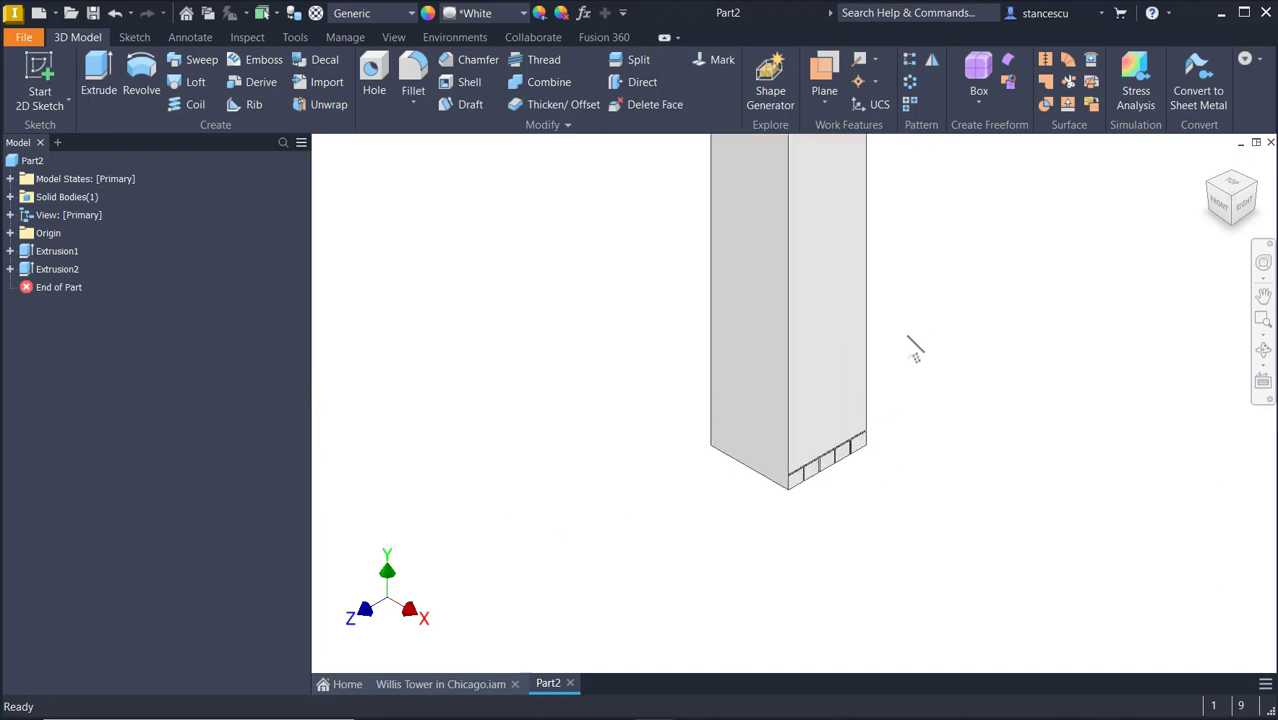
{"action": "scroll", "coordinate": [928, 305], "scroll_direction": "up", "scroll_amount": 2}
{"action": "middle_click_drag", "start_coordinate": [946, 290], "coordinate": [932, 527]}
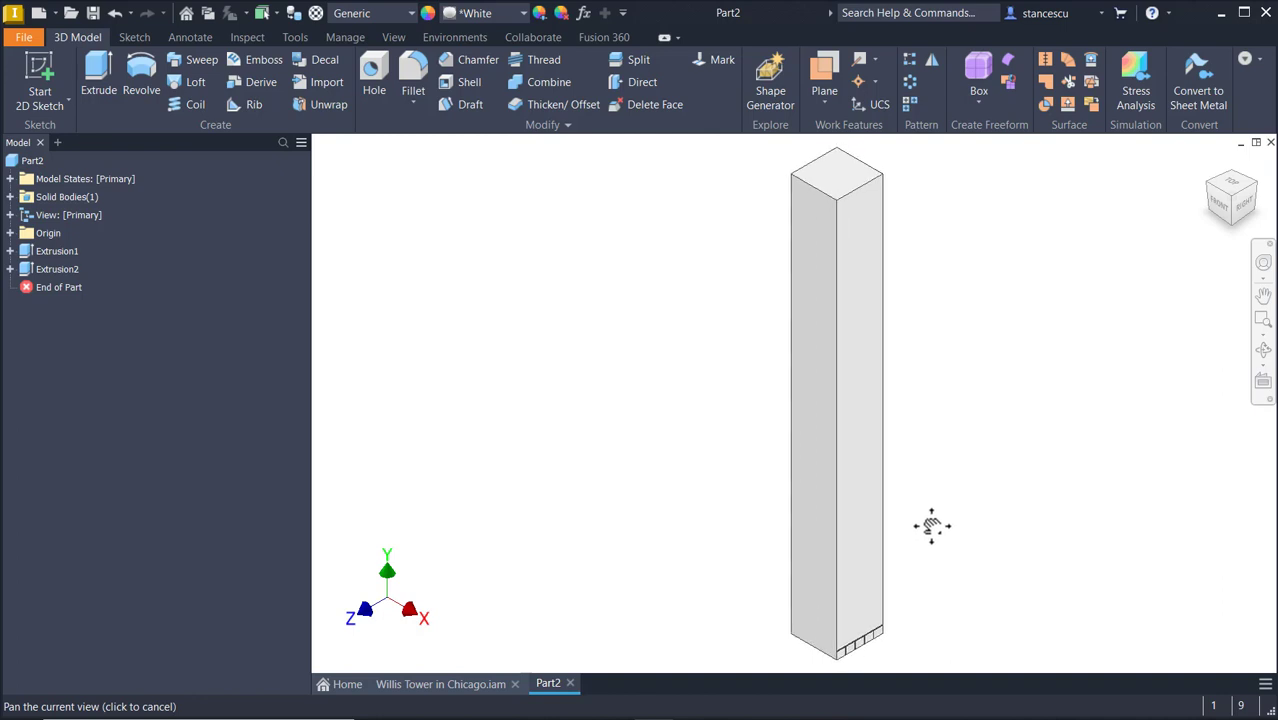
{"action": "left_click_drag", "start_coordinate": [959, 150], "coordinate": [710, 592]}
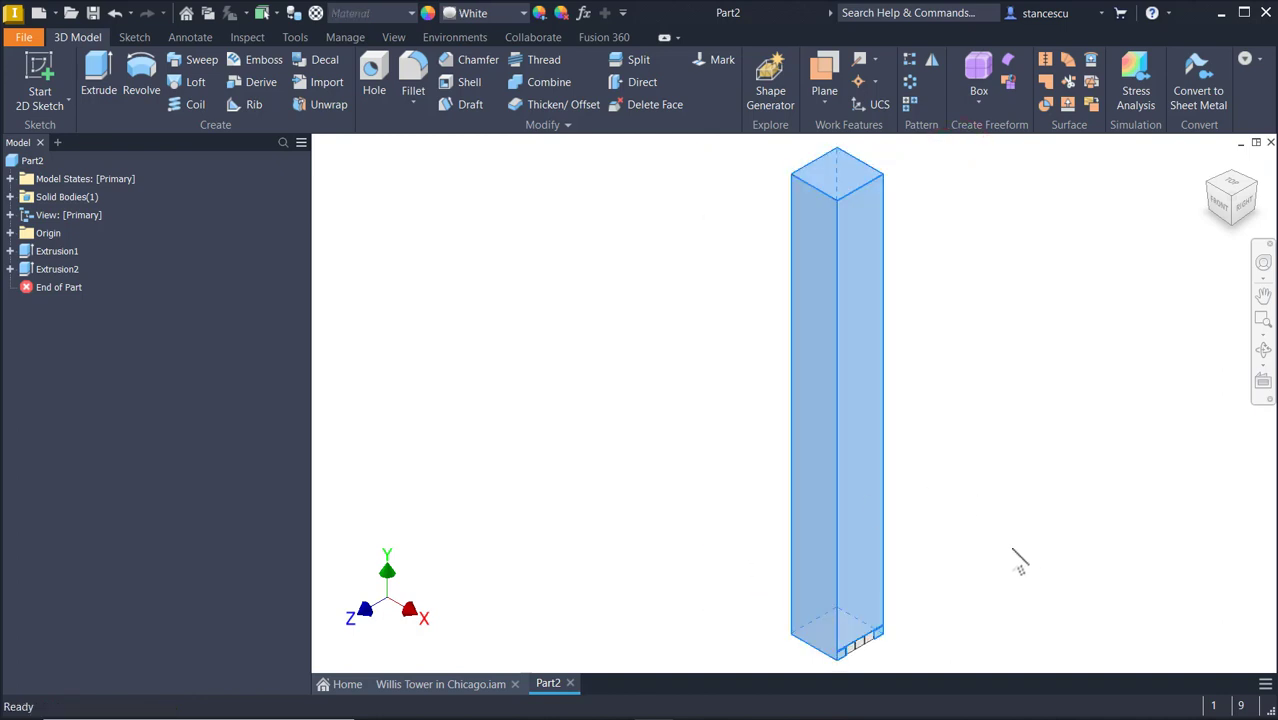
{"action": "middle_click_drag", "start_coordinate": [1018, 559], "coordinate": [1037, 653], "text": "shift"}
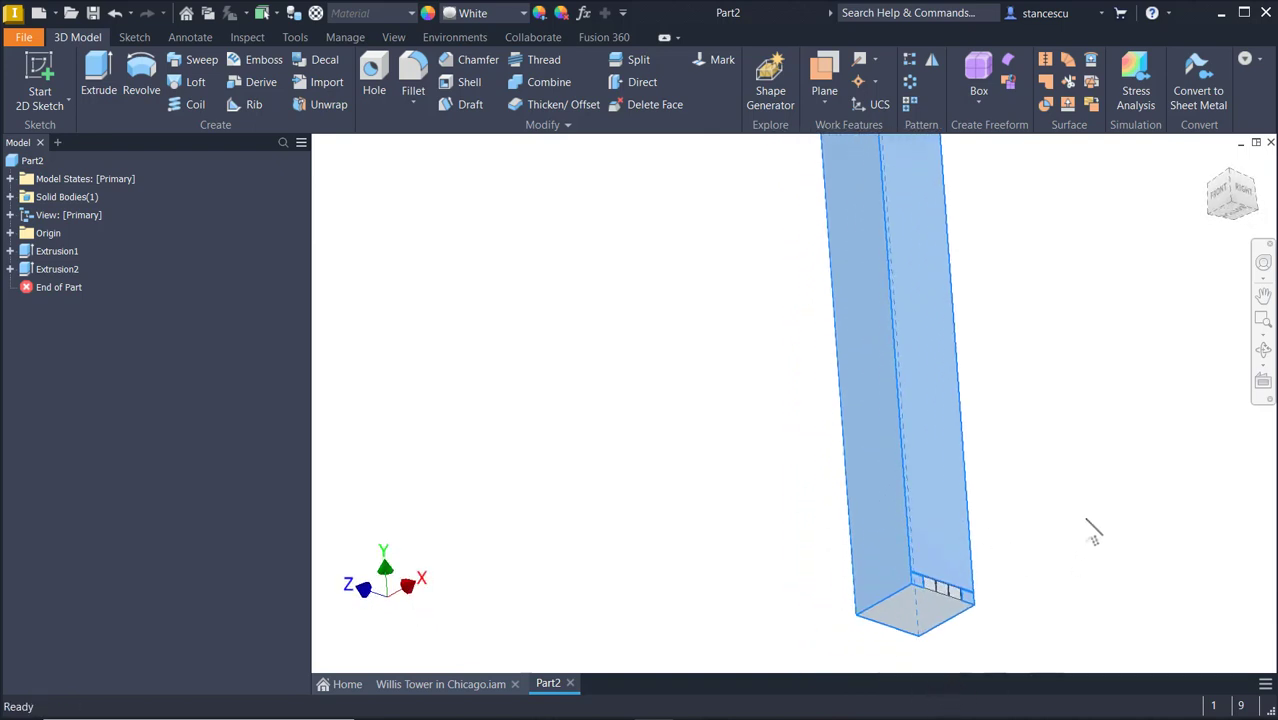
{"action": "left_click", "coordinate": [909, 621]}
{"action": "key", "text": "F5"}
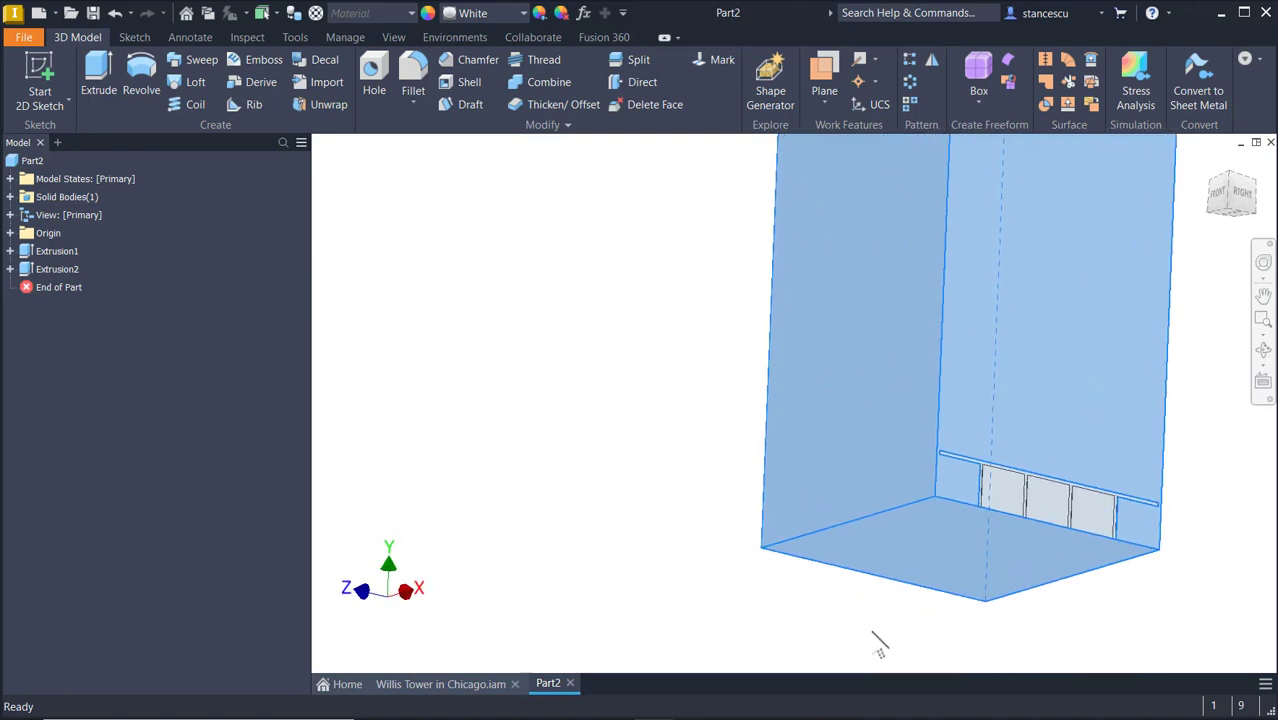
{"action": "left_click", "coordinate": [1001, 491]}
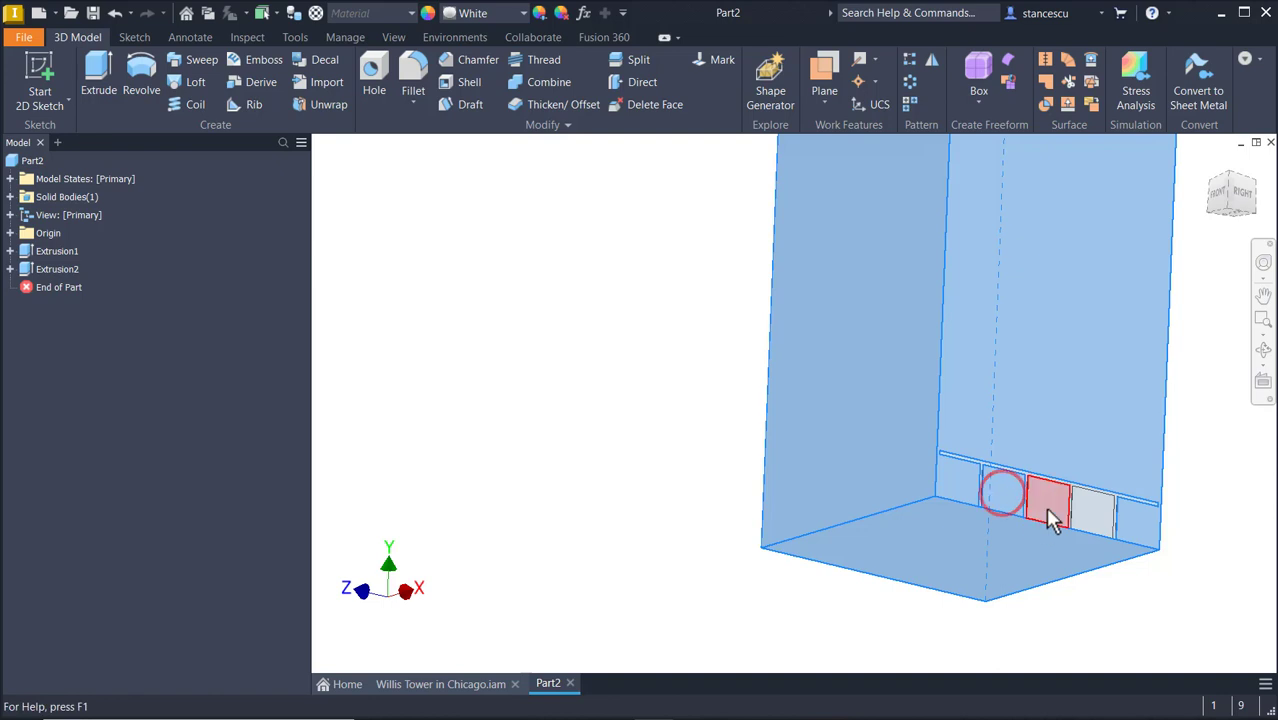
{"action": "left_click", "coordinate": [1048, 510]}
{"action": "left_click", "coordinate": [1081, 515]}
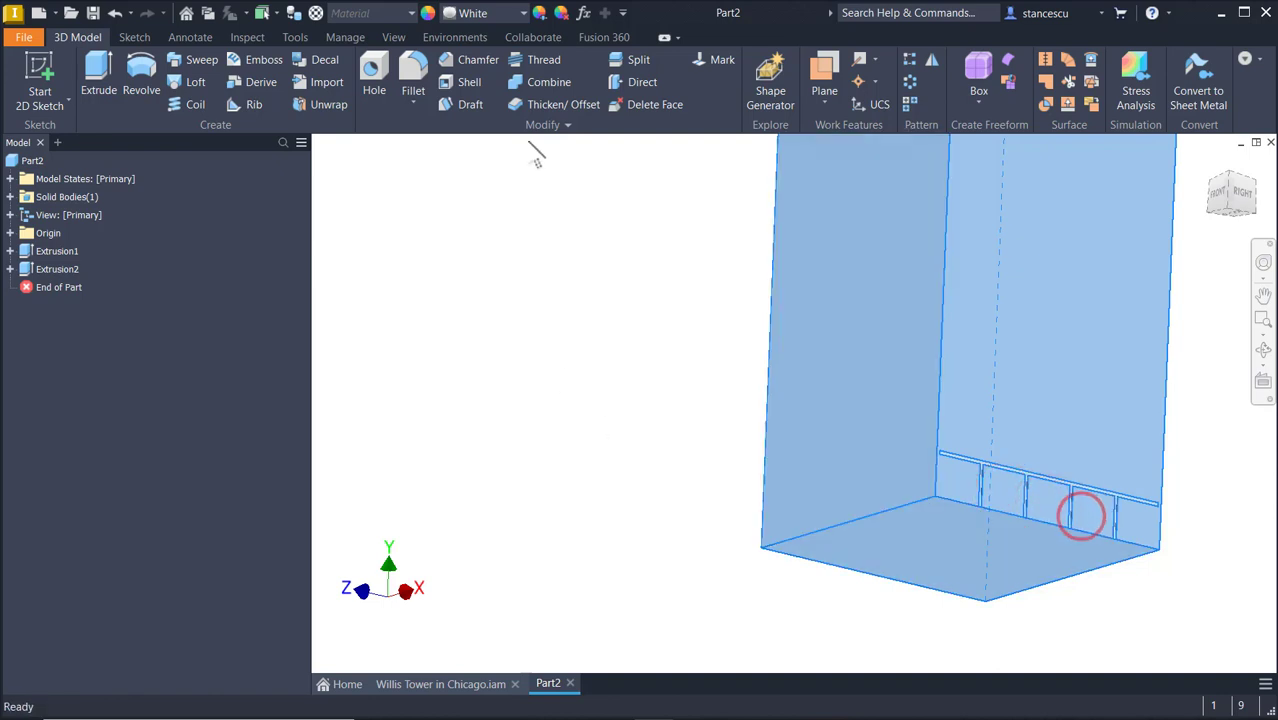
{"action": "left_click", "coordinate": [491, 12]}
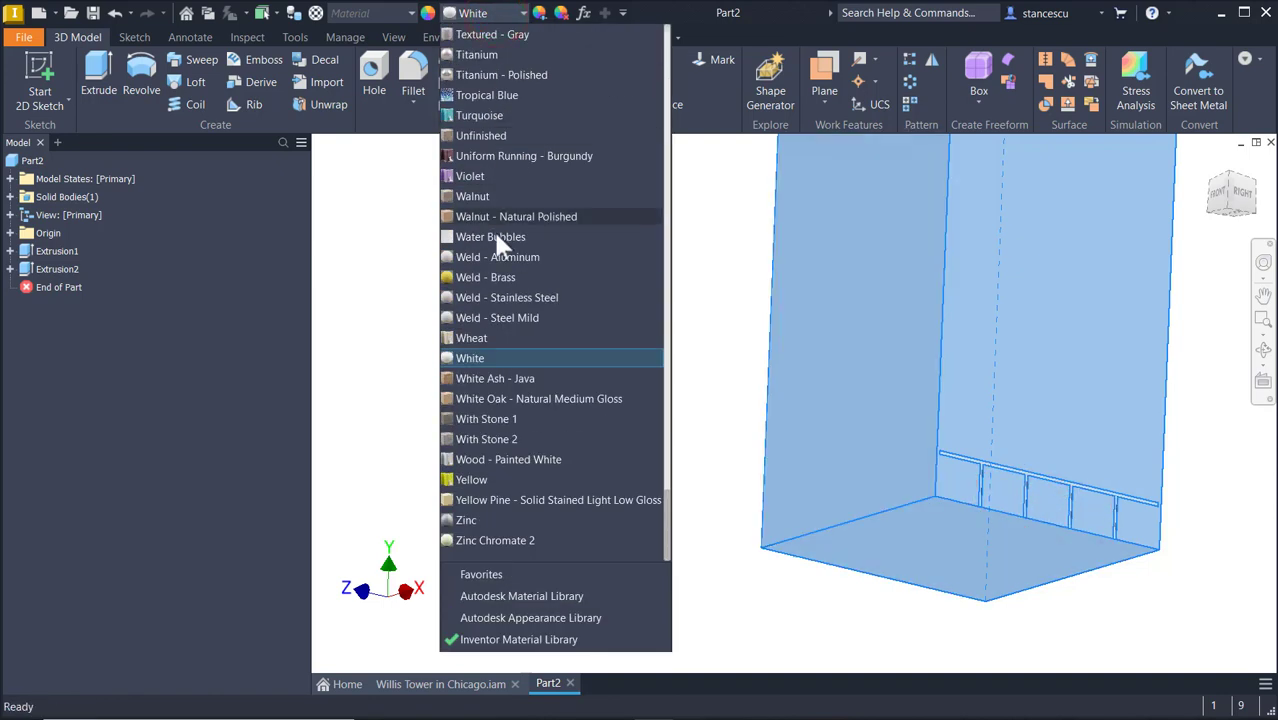
{"action": "key", "text": "b"}
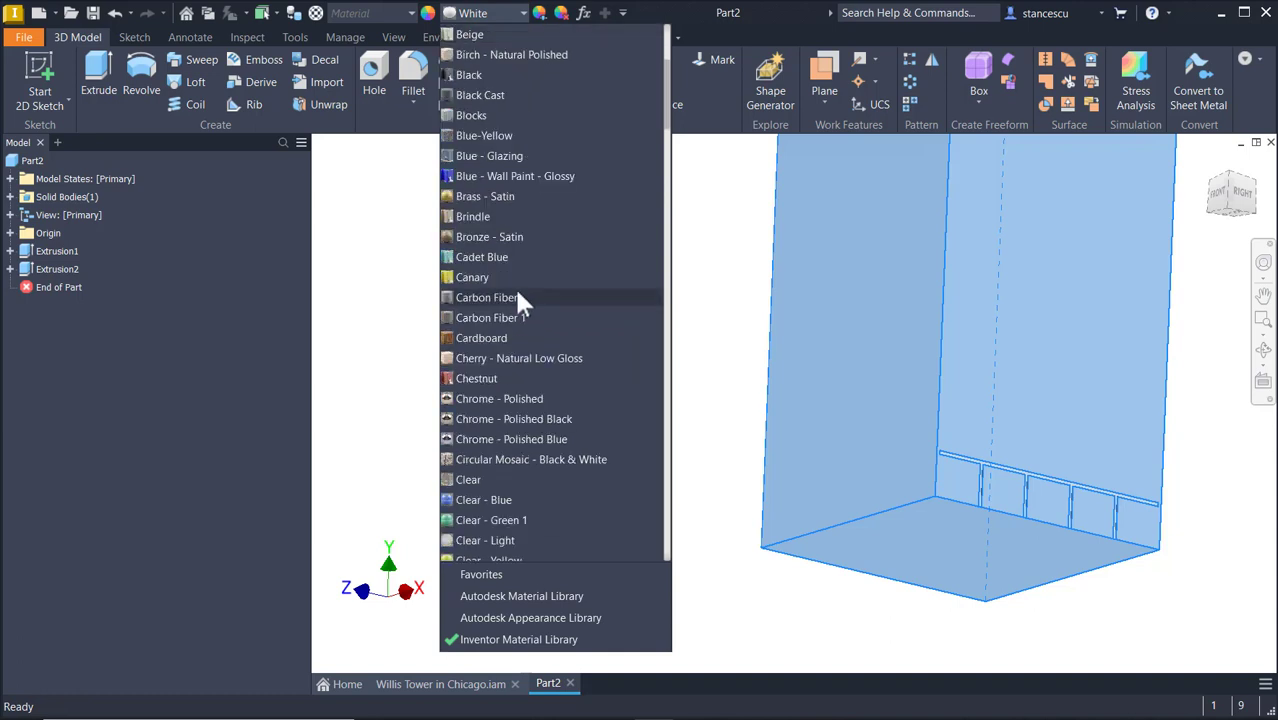
{"action": "left_click", "coordinate": [502, 74]}
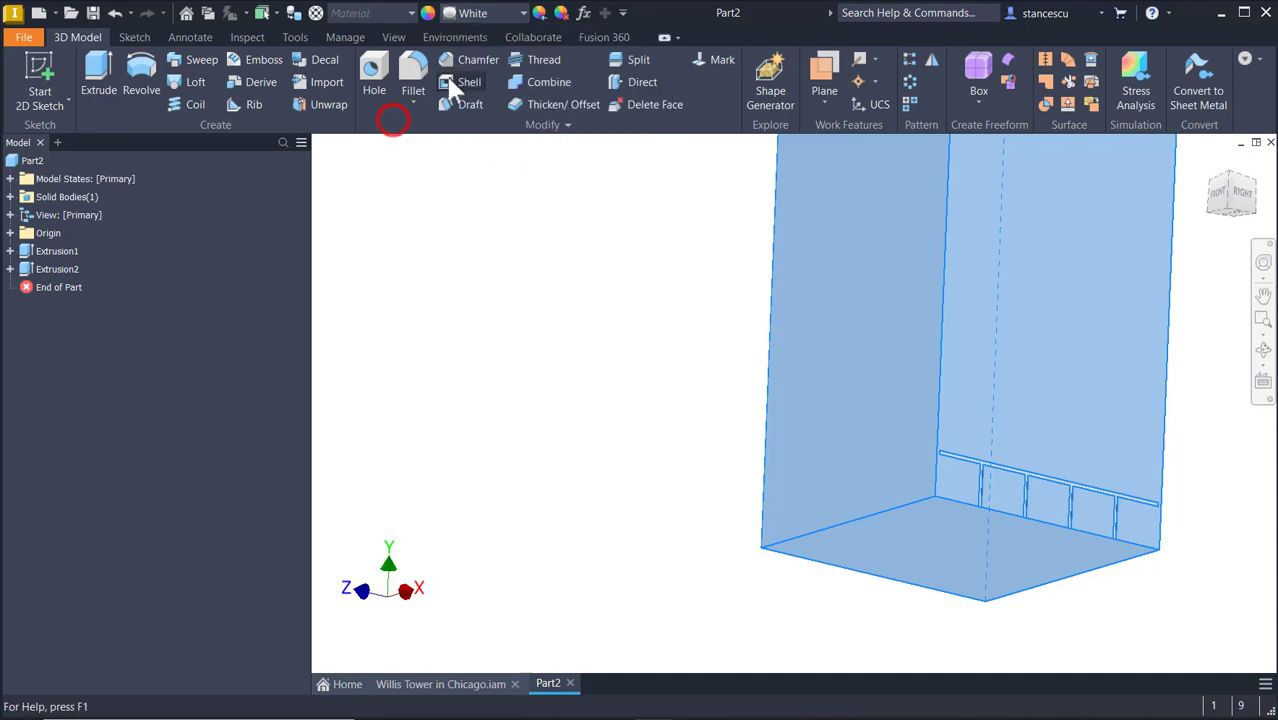
{"action": "left_click", "coordinate": [480, 14]}
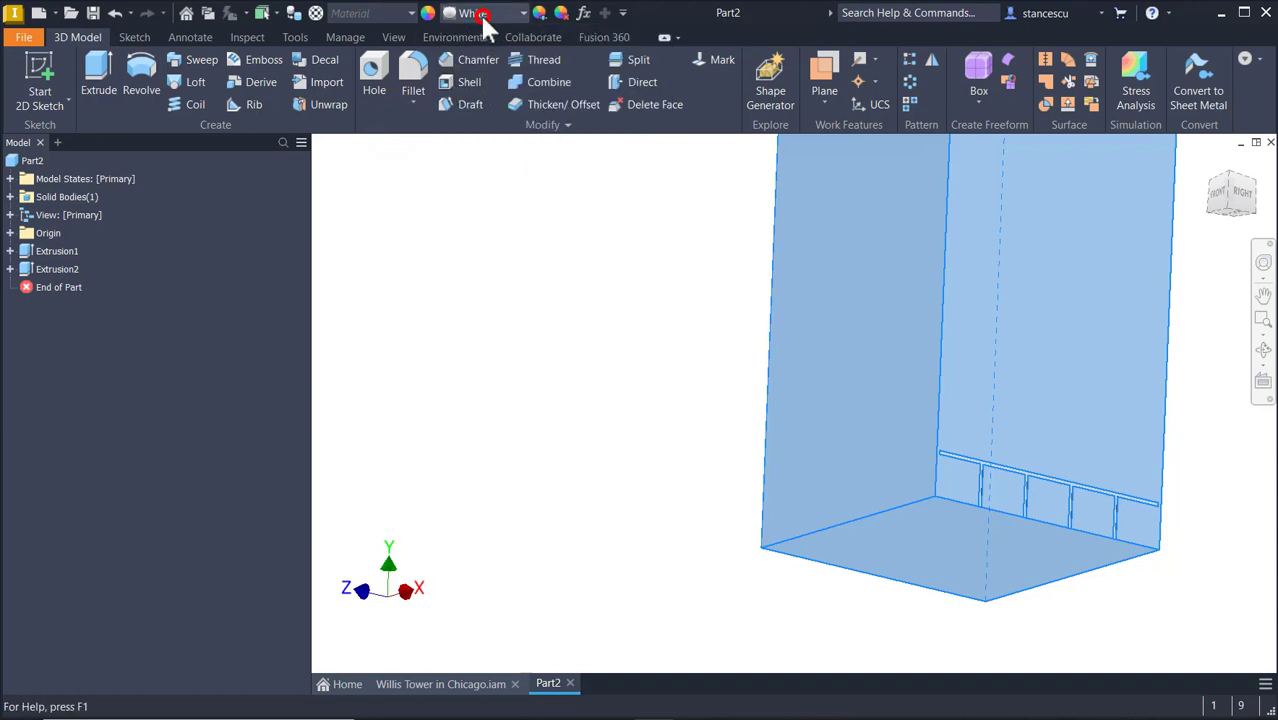
{"action": "key", "text": "b"}
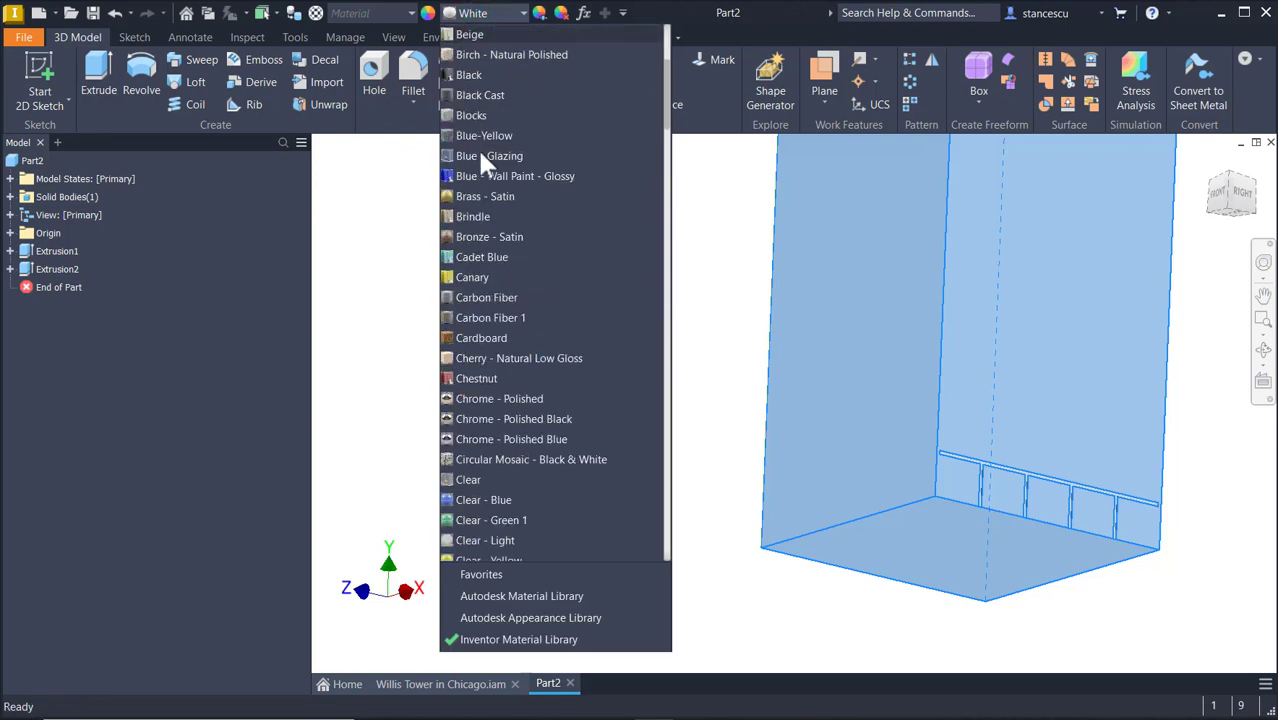
{"action": "left_click", "coordinate": [487, 75]}
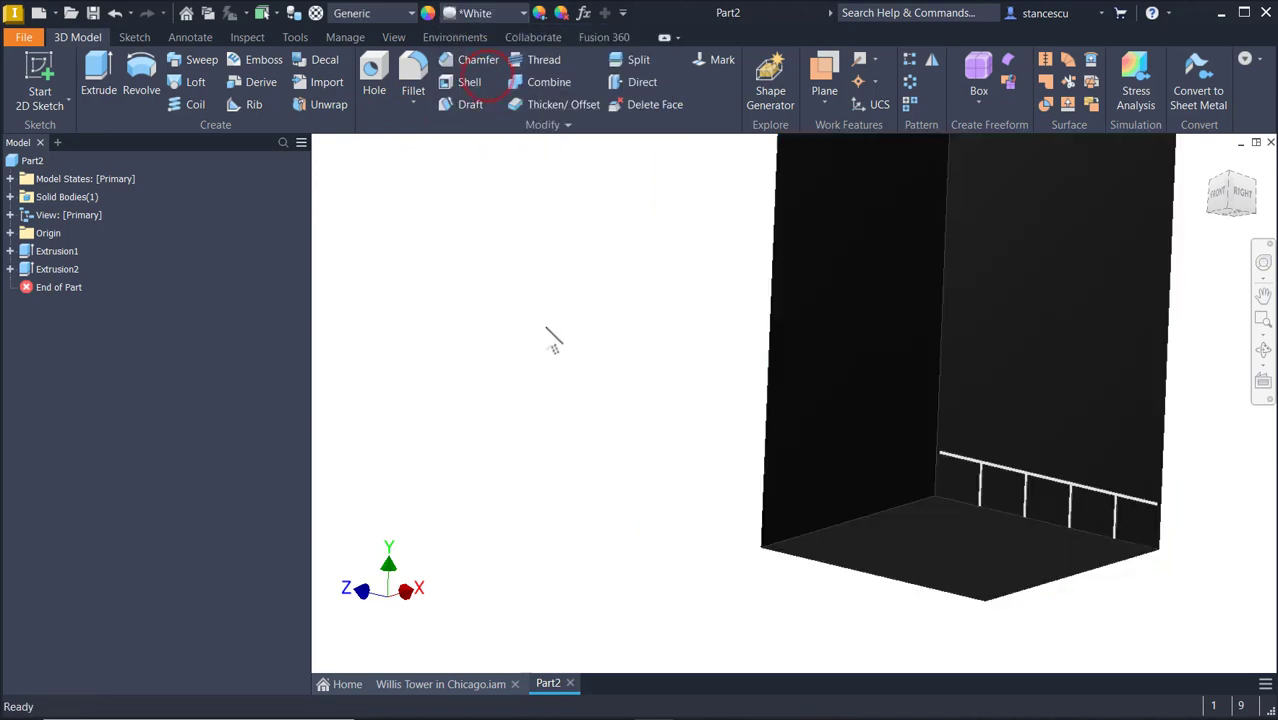
Share the Grid Unit sketch nested under the facade cut, and collapse that cut in the model tree.
{"action": "middle_click_drag", "start_coordinate": [656, 478], "coordinate": [324, 245], "text": "shift"}
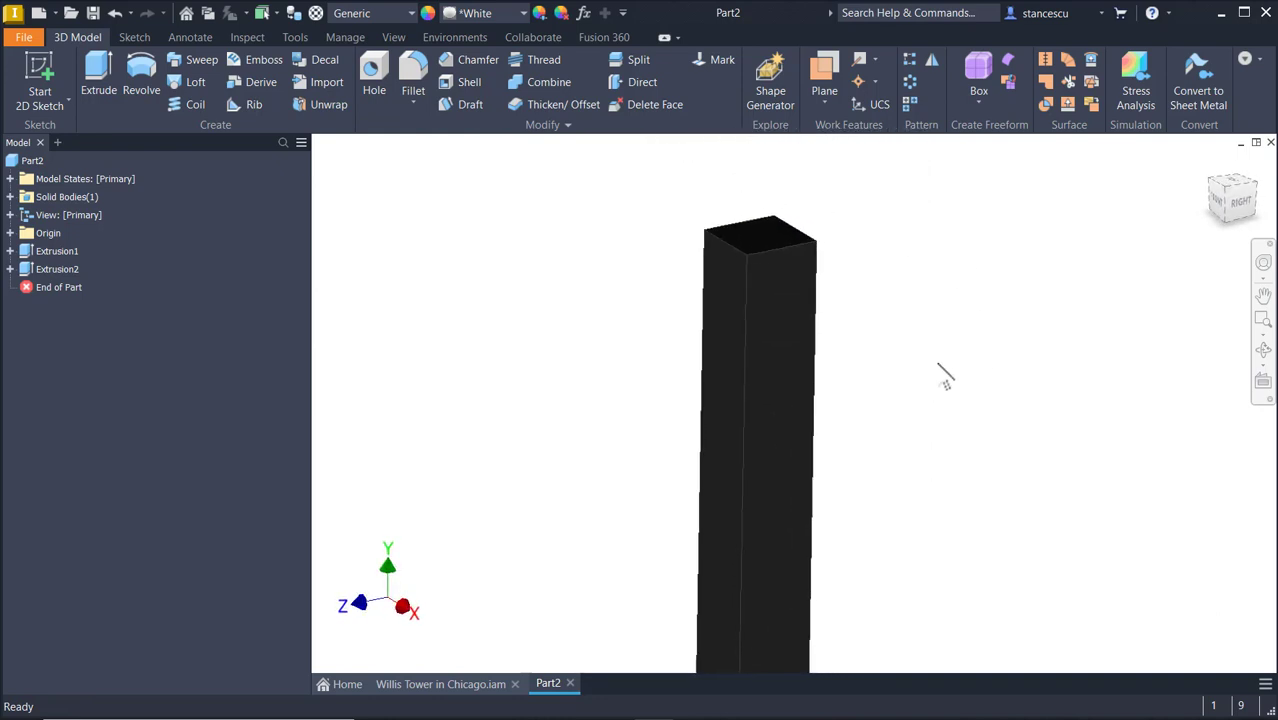
{"action": "key", "text": "F6"}
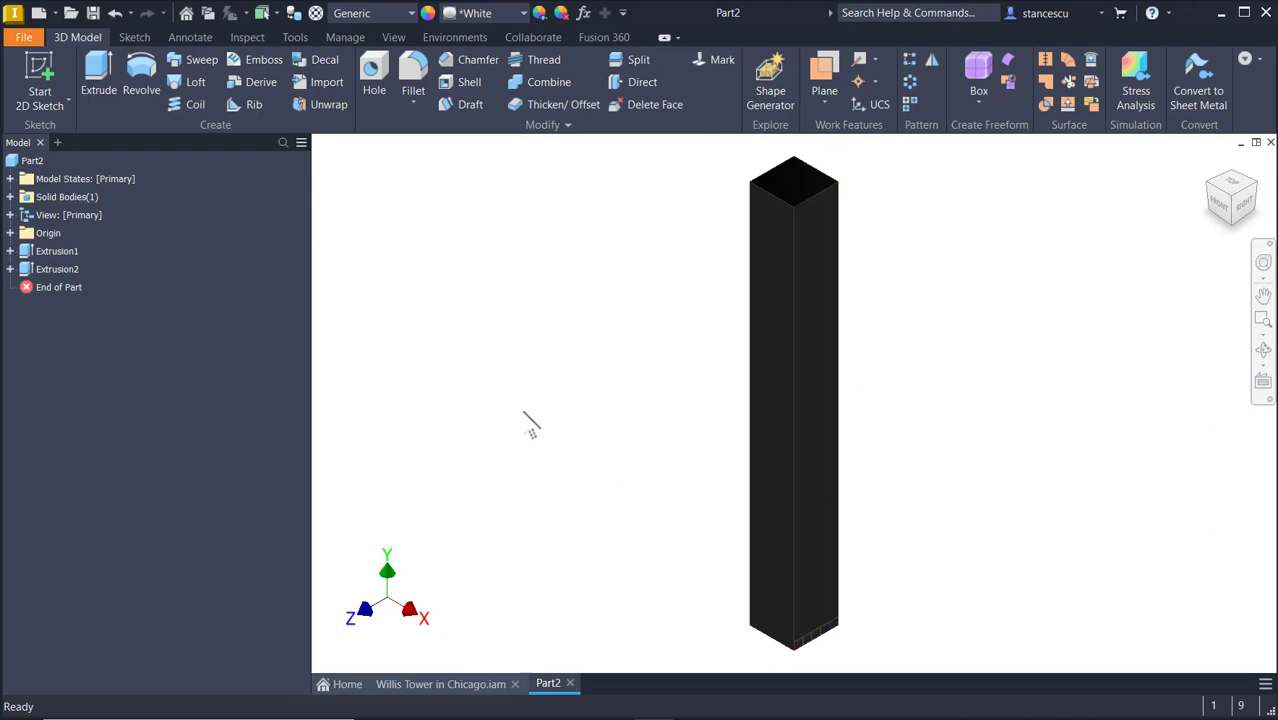
{"action": "left_click", "coordinate": [10, 269]}
{"action": "right_click", "coordinate": [55, 288]}
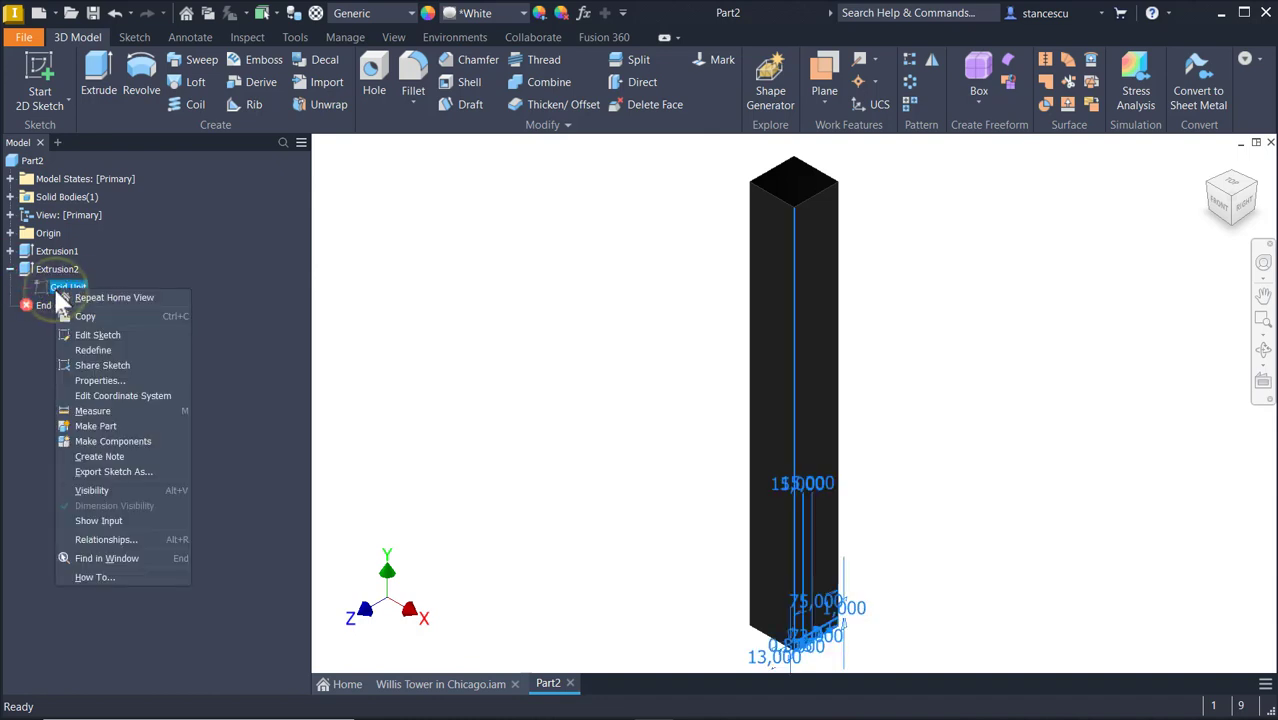
{"action": "left_click", "coordinate": [99, 366]}
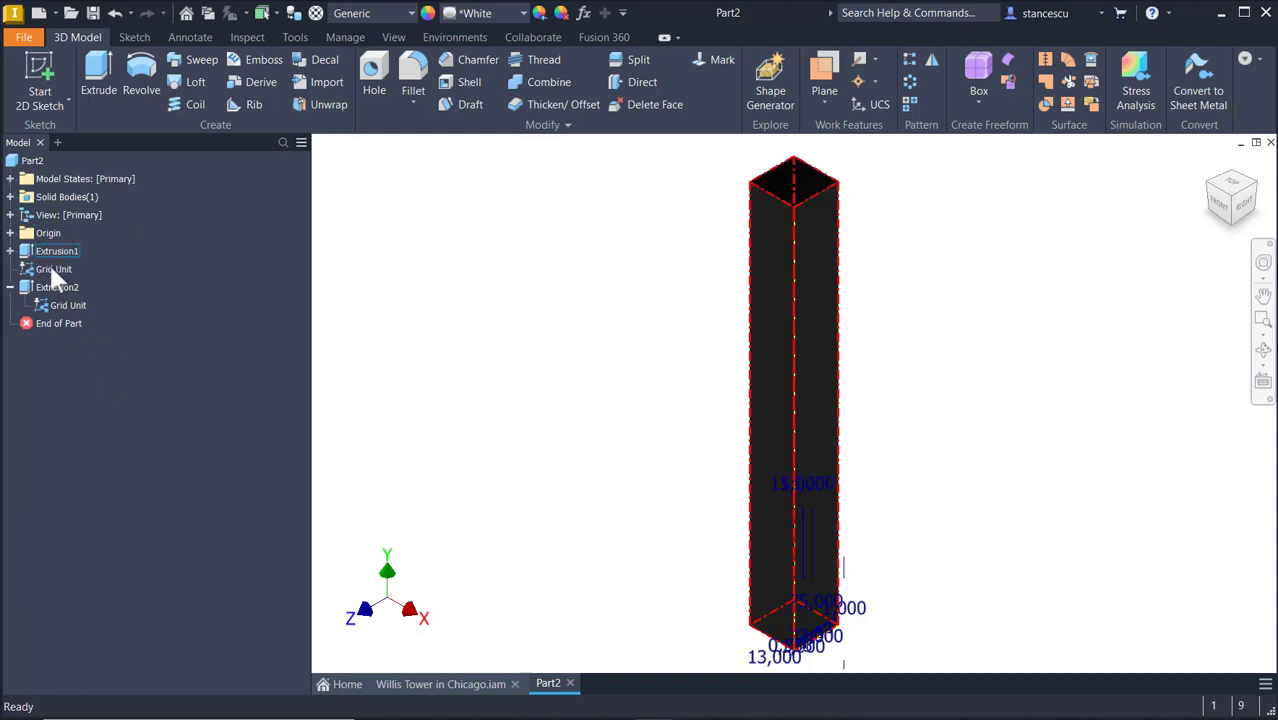
{"action": "left_click", "coordinate": [518, 317]}
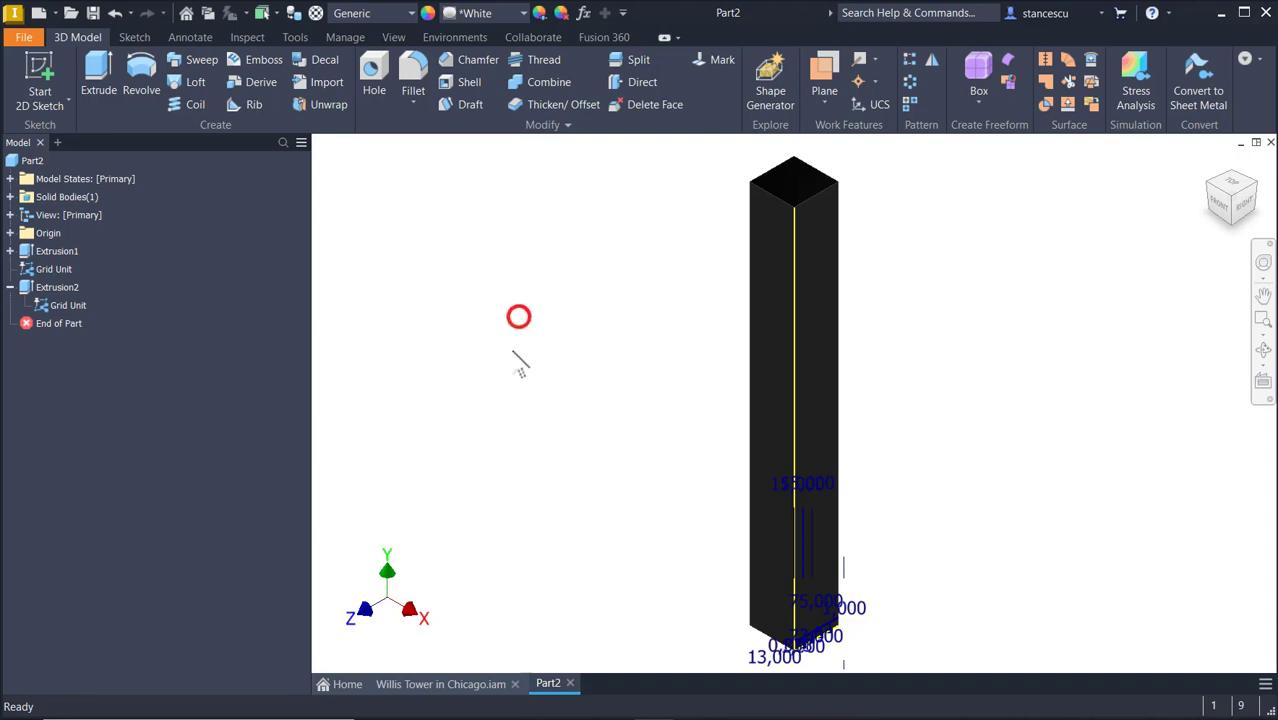
{"action": "left_click", "coordinate": [10, 287]}
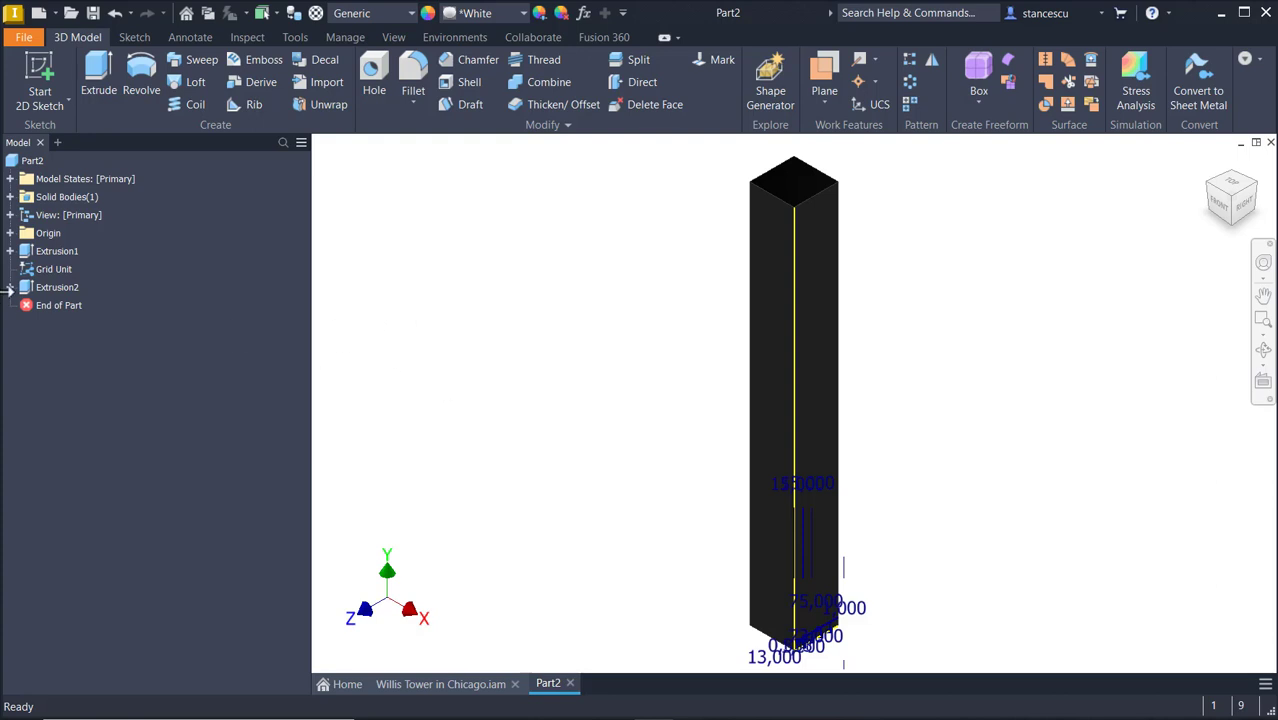
Hide the shared Grid Unit sketch.
{"action": "right_click", "coordinate": [47, 267]}
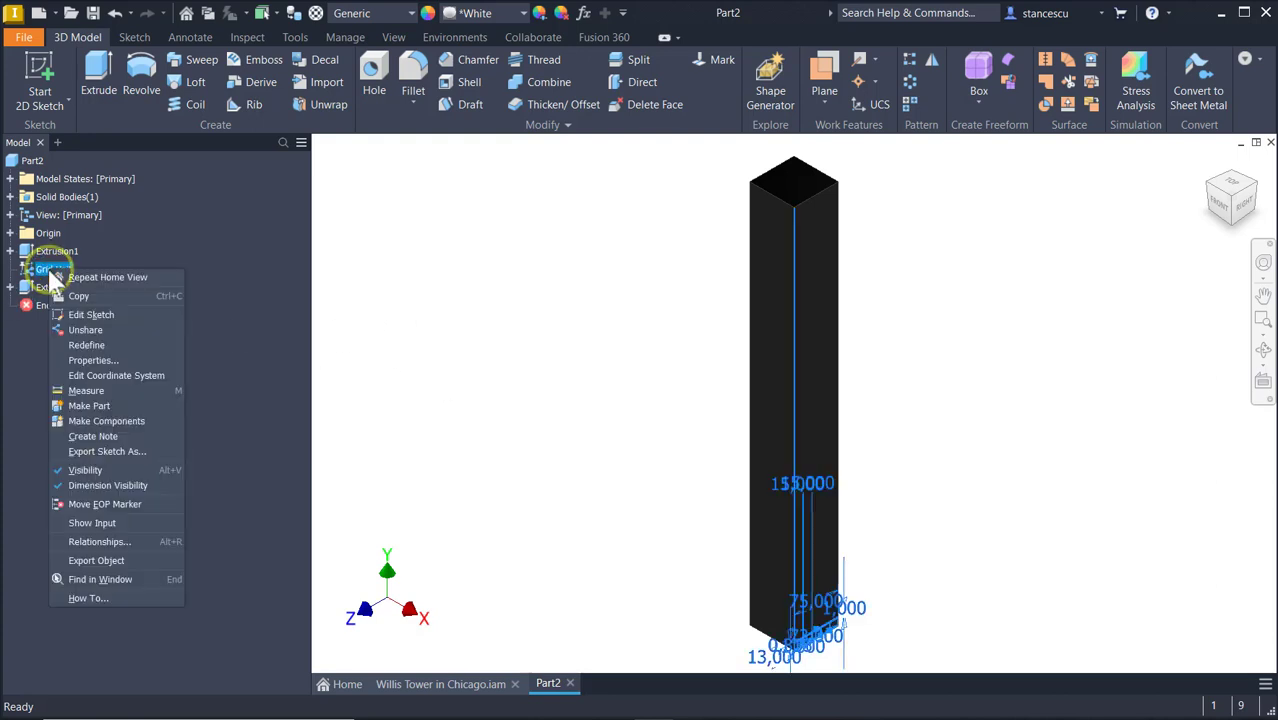
{"action": "left_click", "coordinate": [92, 471]}
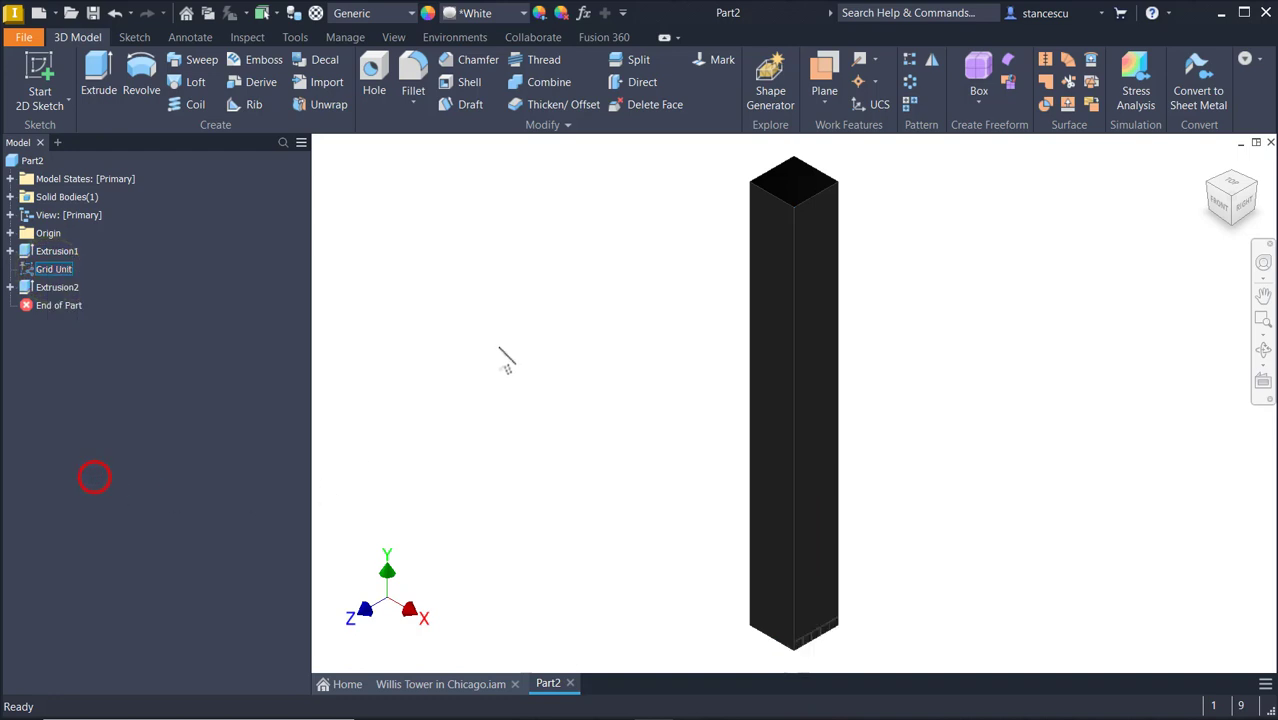
{"action": "left_click", "coordinate": [500, 349]}
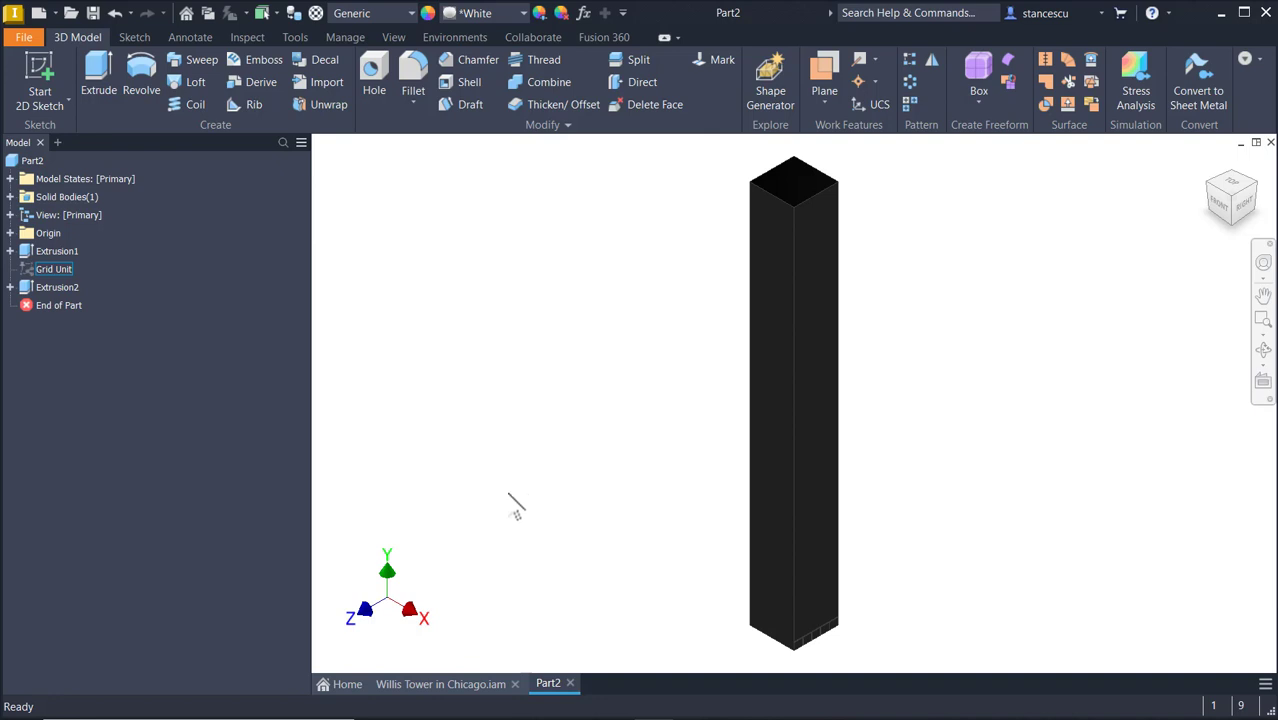
Switch to the 7-Floors.jpg reference image to check the tower's floor counts per section, and return to the part.
{"action": "left_click", "coordinate": [673, 497]}
{"action": "key", "text": "alt+Tab"}
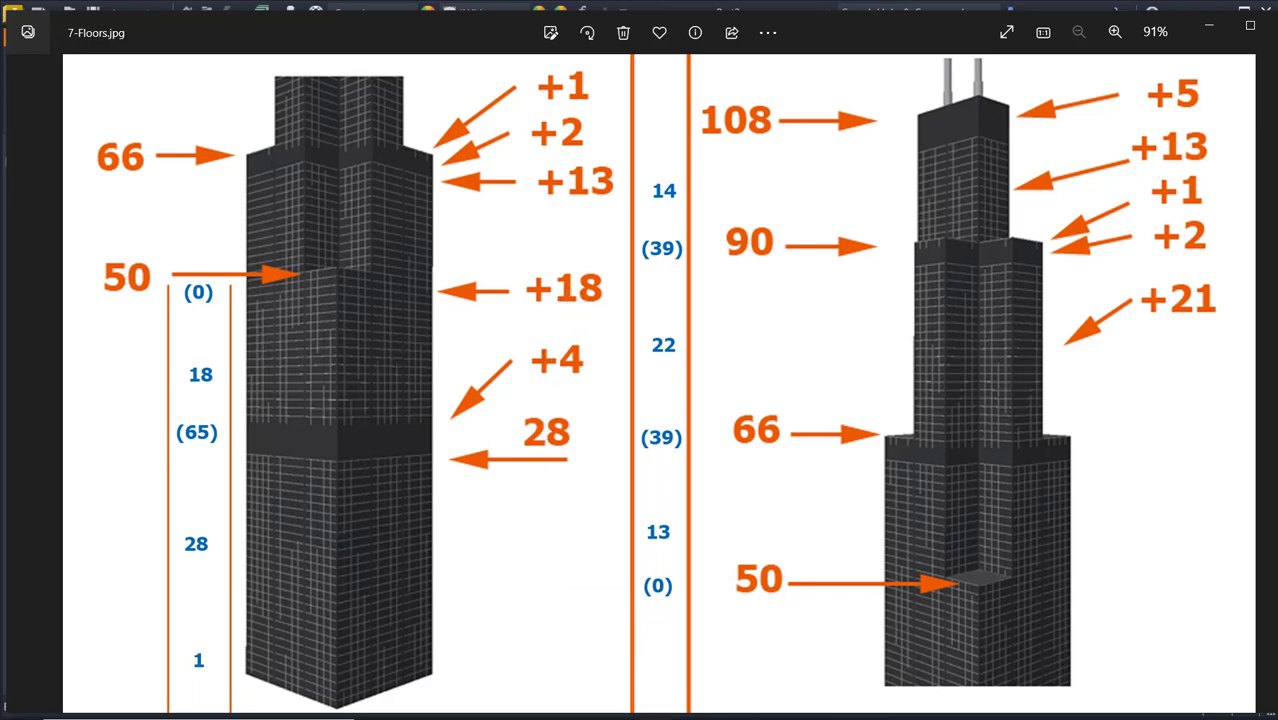
{"action": "left_click", "coordinate": [654, 718]}
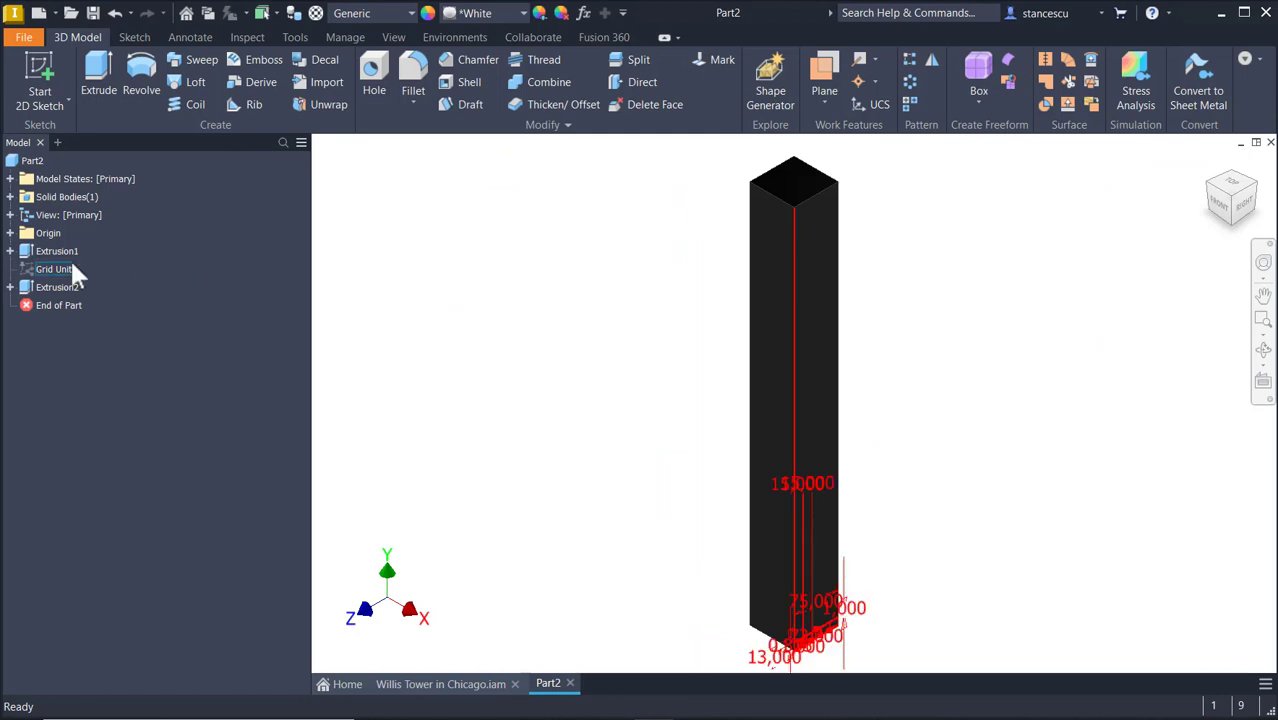
Create a rectangular pattern of the grid cut along the pillar's vertical edge with 28 occurrences at 13 ft spacing.
{"action": "left_click", "coordinate": [68, 288]}
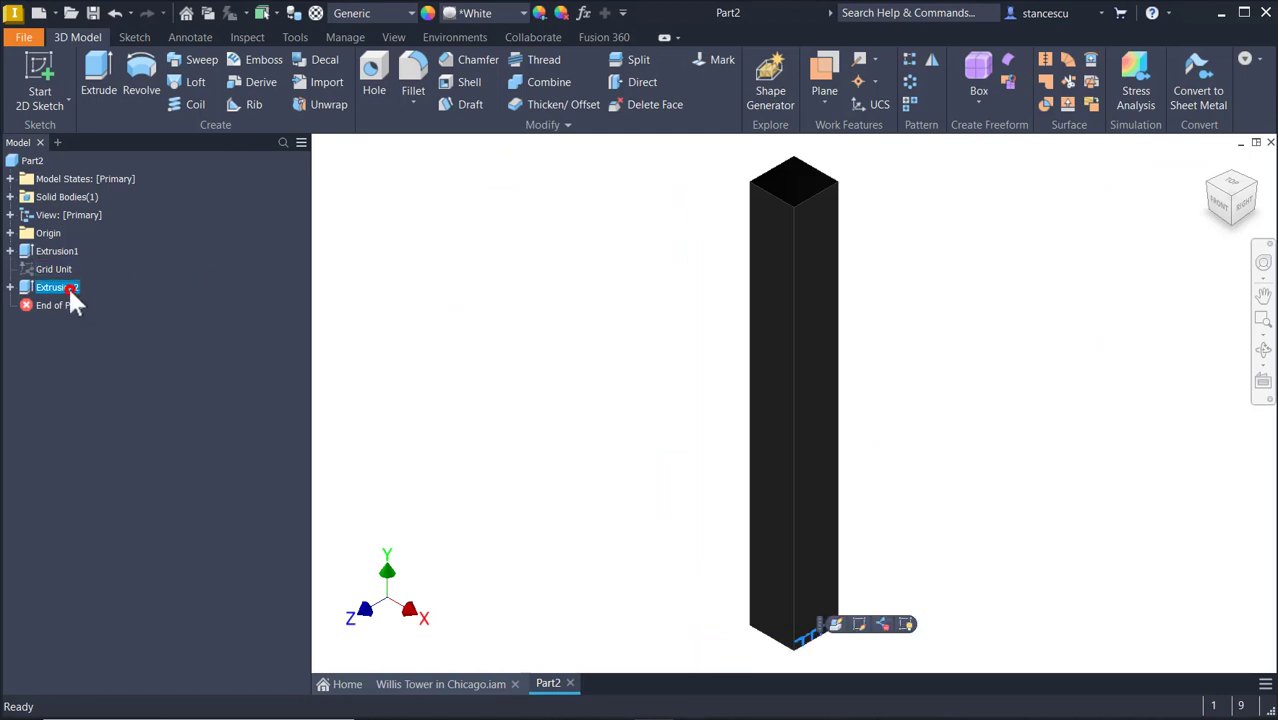
{"action": "left_click", "coordinate": [909, 59]}
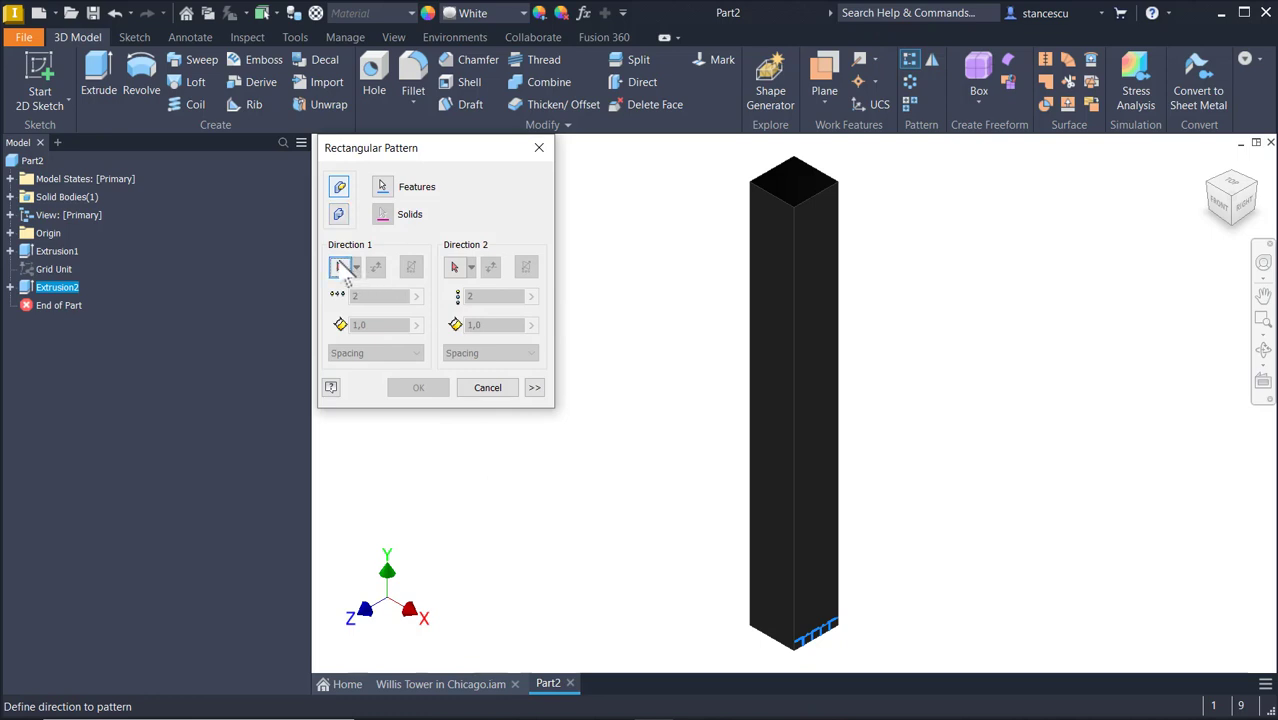
{"action": "left_click", "coordinate": [797, 460]}
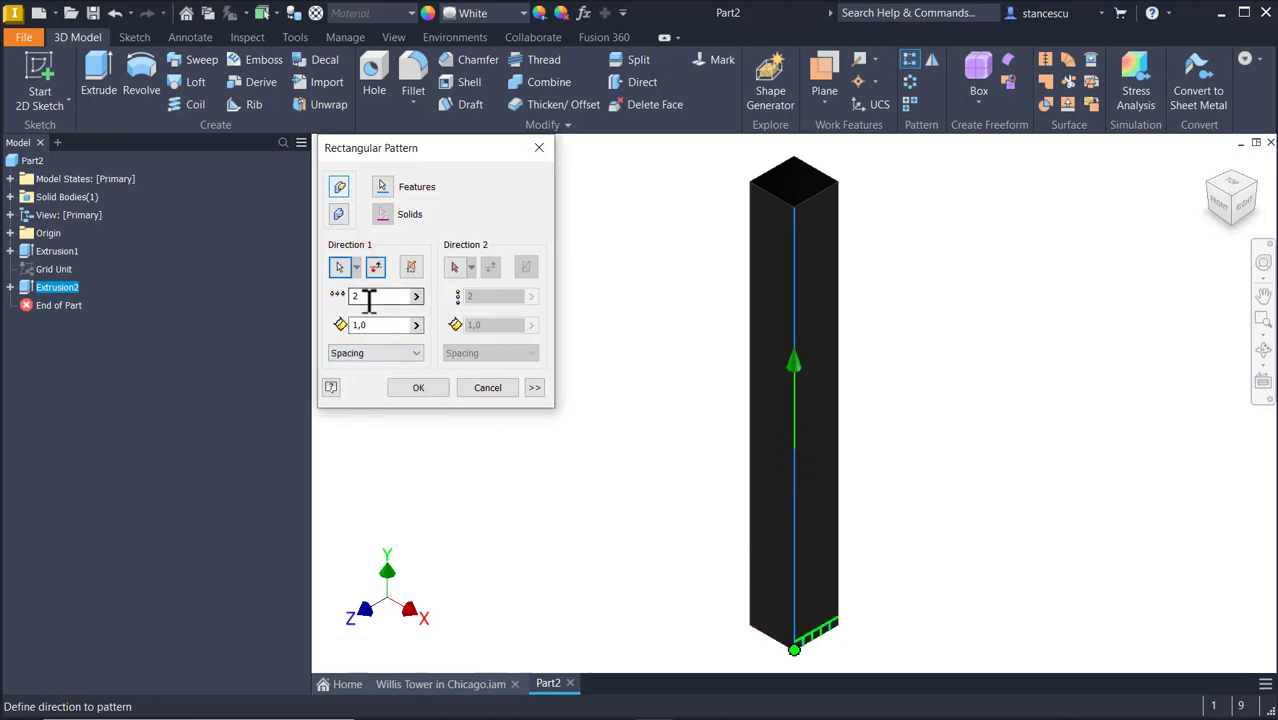
{"action": "left_click", "coordinate": [364, 296]}
{"action": "type", "text": "28"}
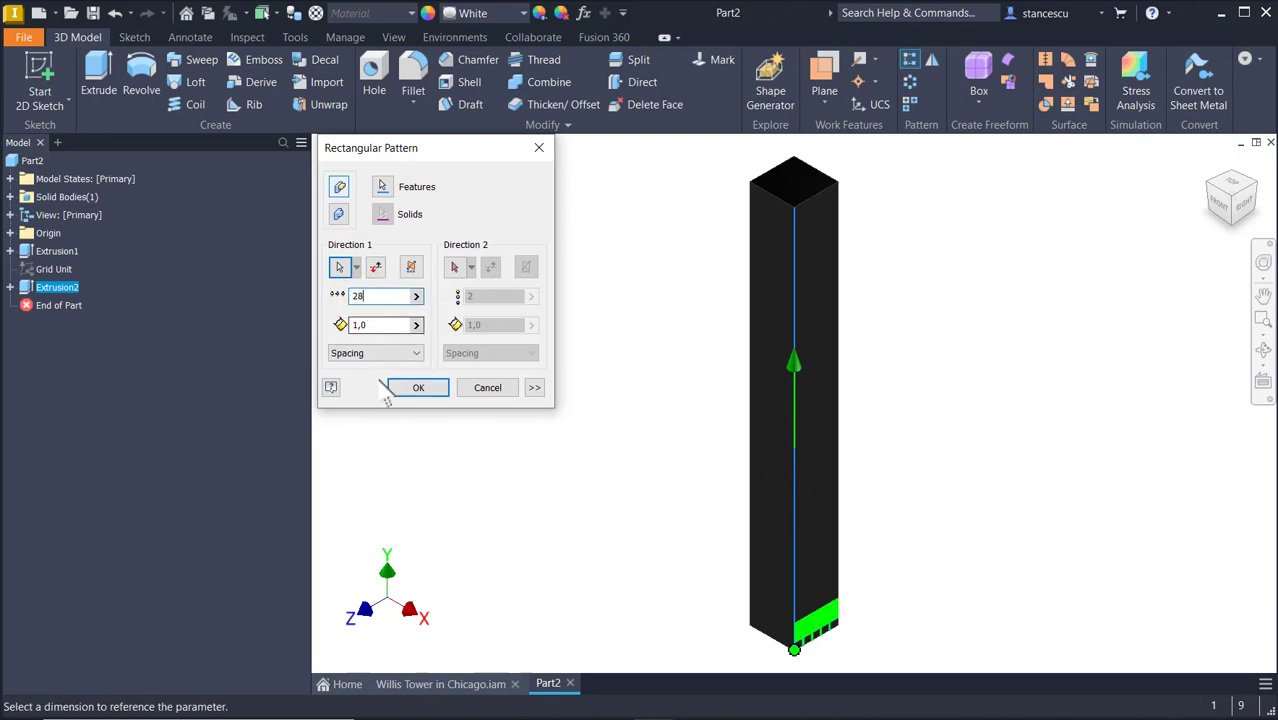
{"action": "left_click", "coordinate": [378, 326]}
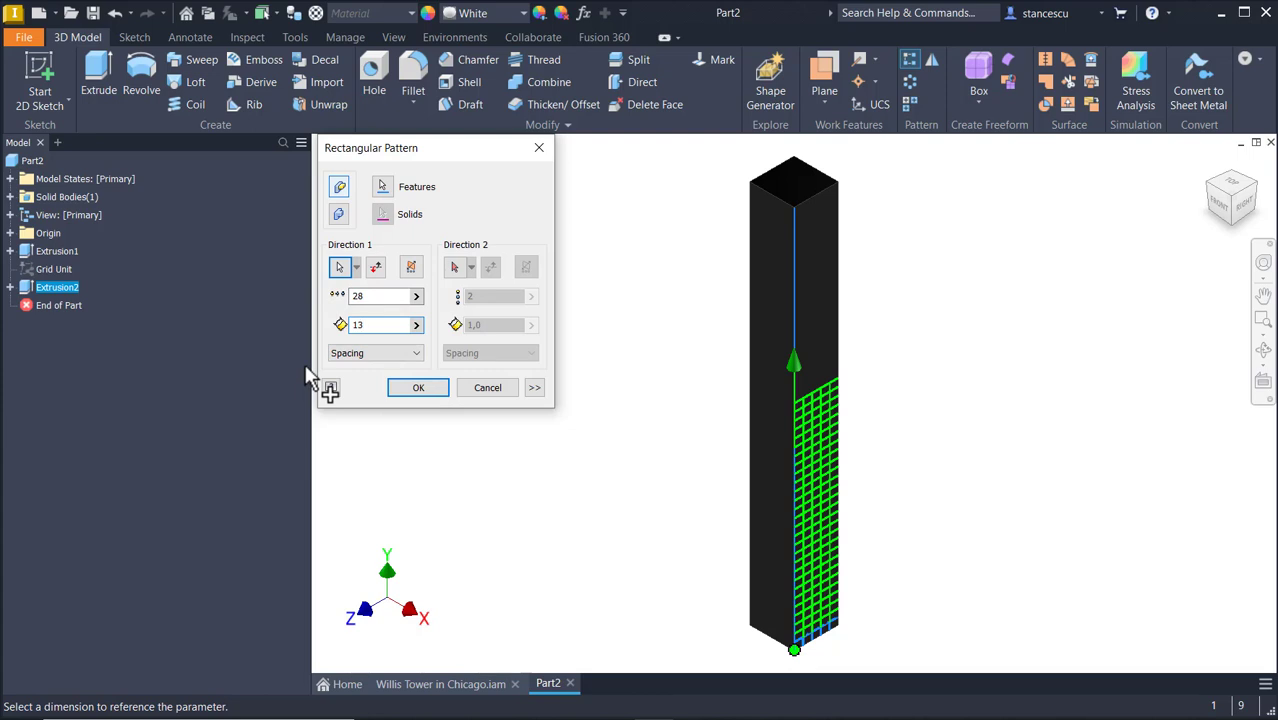
{"action": "left_click", "coordinate": [409, 386]}
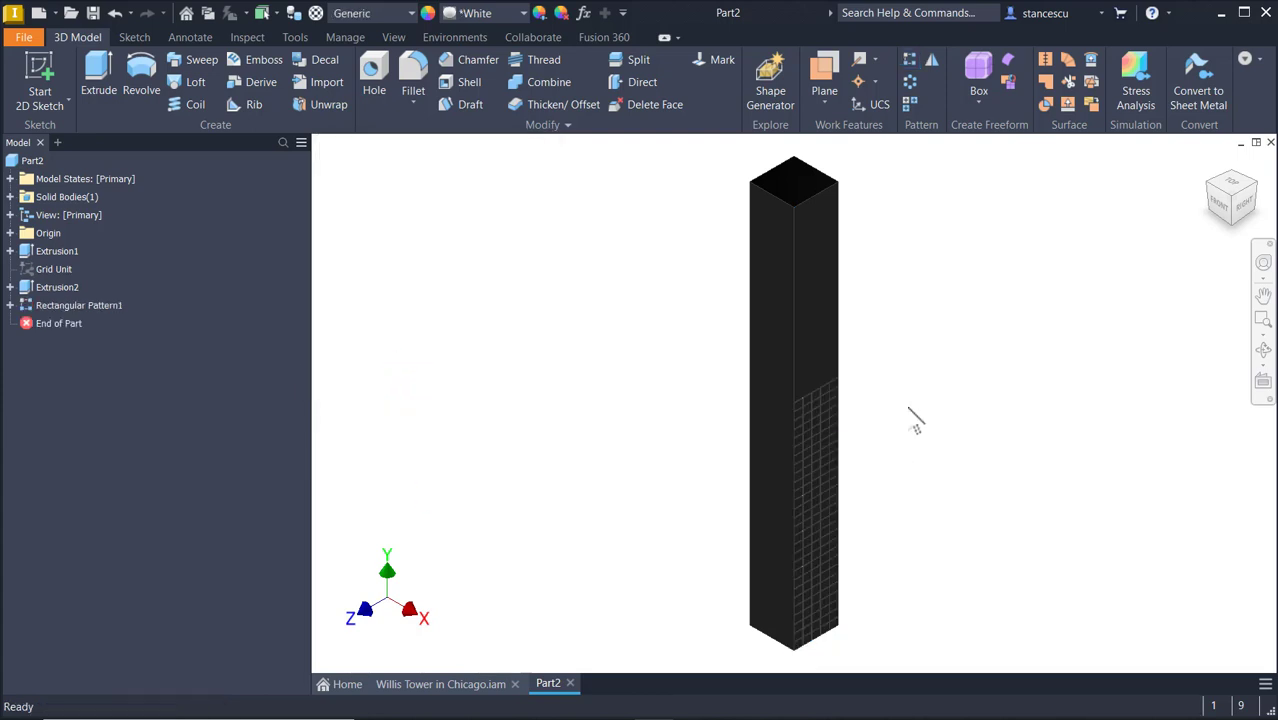
Copy the Grid Unit sketch and paste it into a new sketch on the pillar face above the patterned grid.
{"action": "scroll", "coordinate": [913, 414], "scroll_direction": "up", "scroll_amount": 3}
{"action": "scroll", "coordinate": [778, 425], "scroll_direction": "up", "scroll_amount": 2}
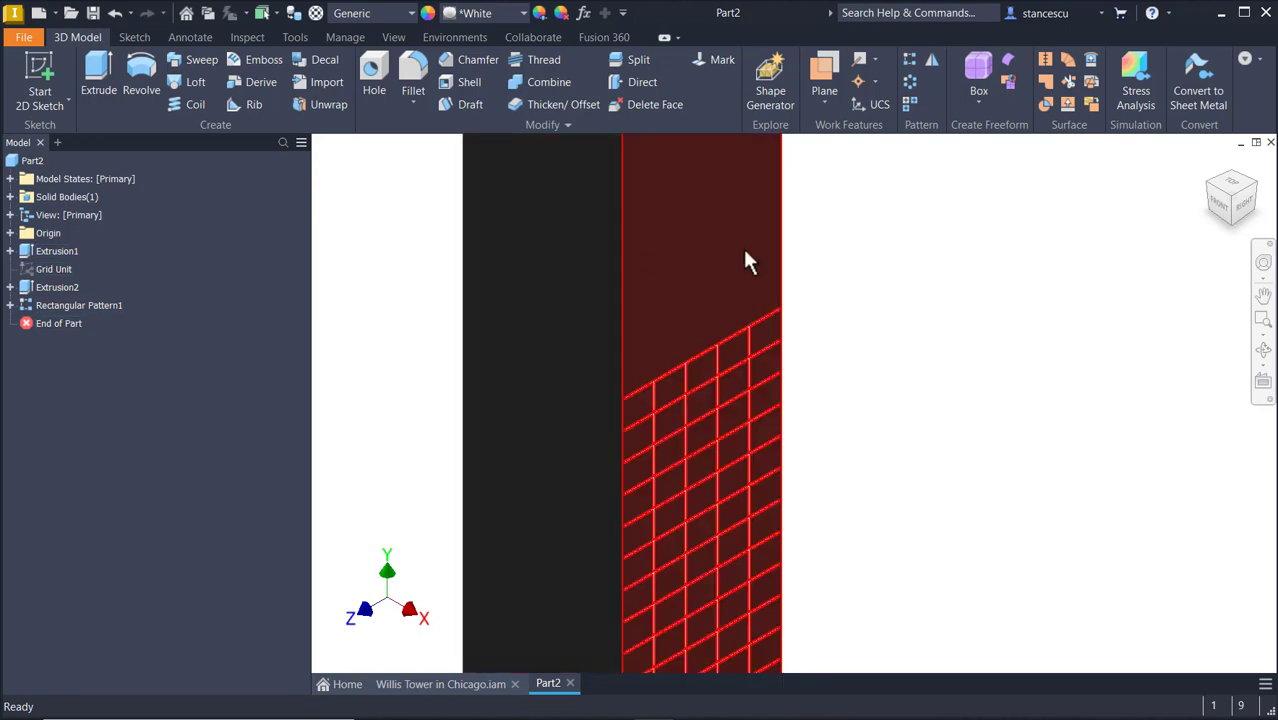
{"action": "right_click", "coordinate": [45, 266]}
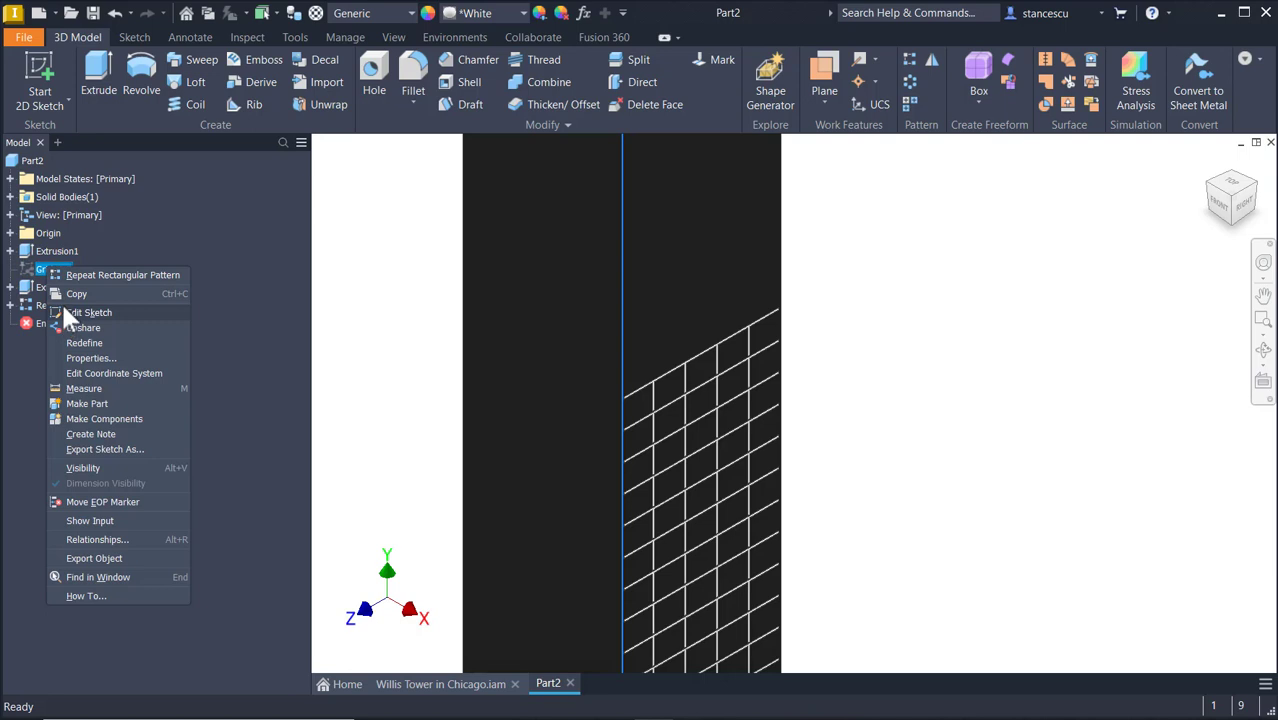
{"action": "left_click", "coordinate": [60, 298]}
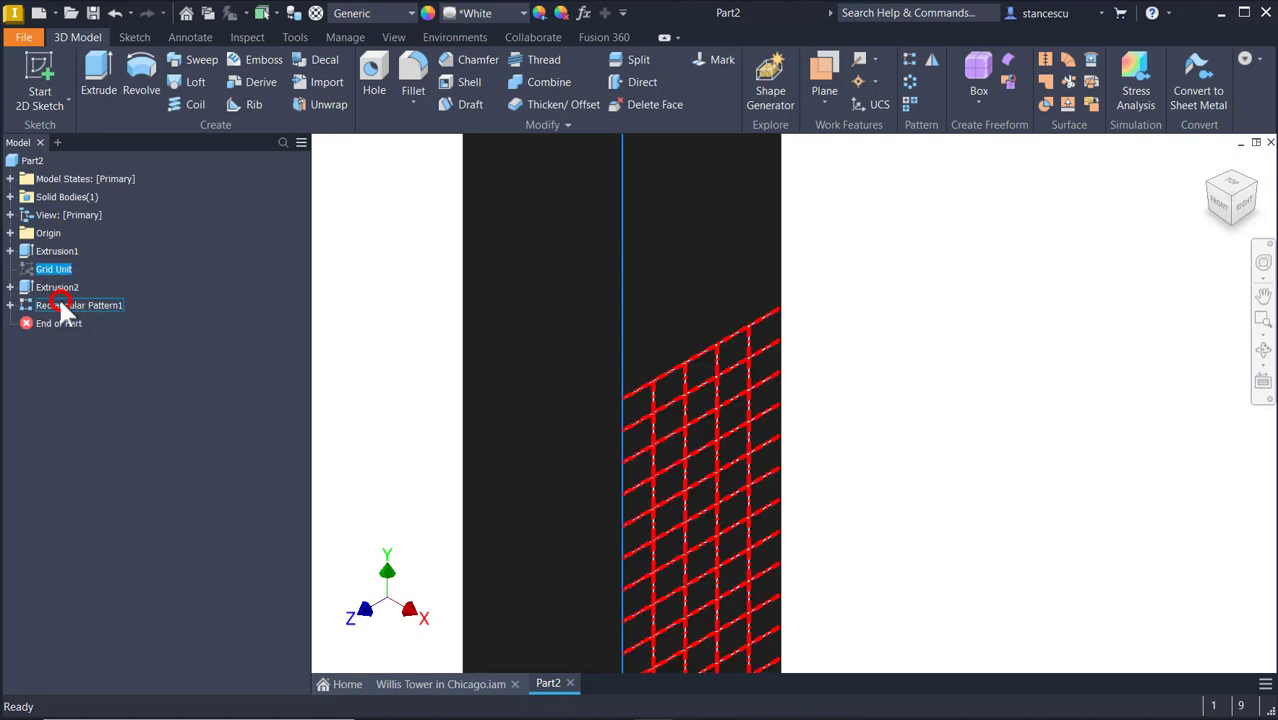
{"action": "left_click", "coordinate": [693, 283]}
{"action": "left_click", "coordinate": [806, 276]}
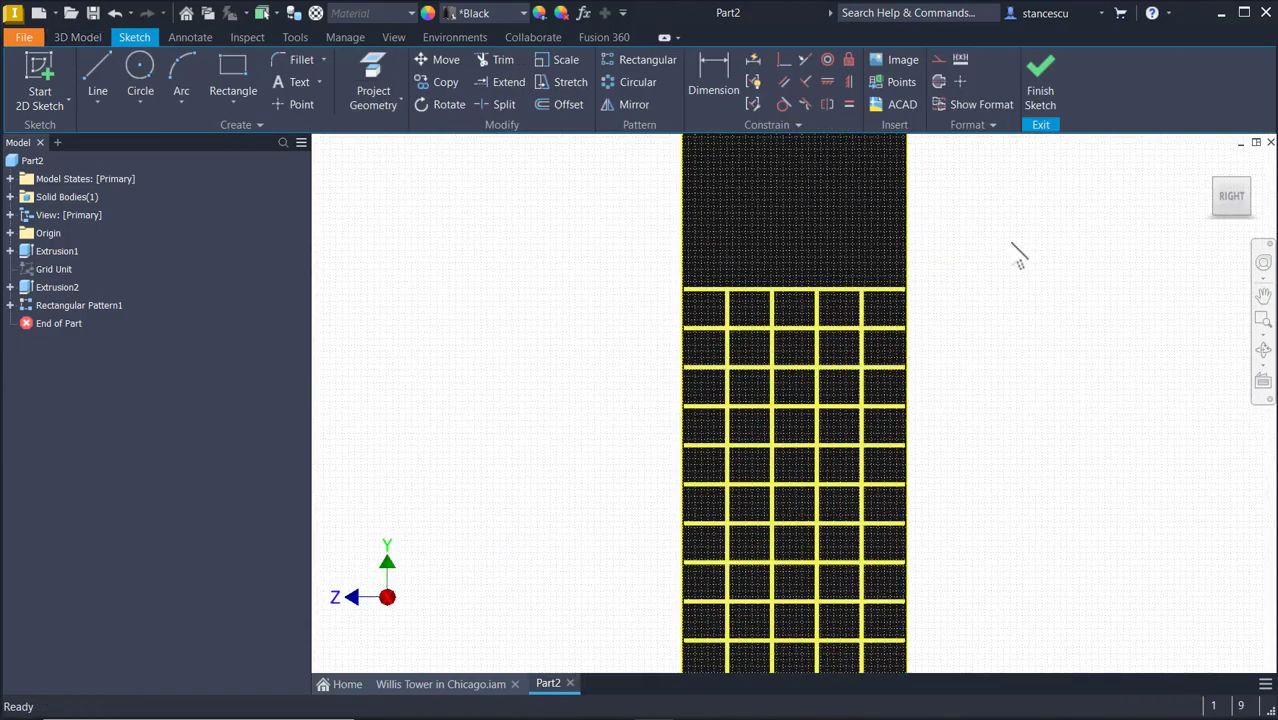
{"action": "right_click", "coordinate": [441, 308]}
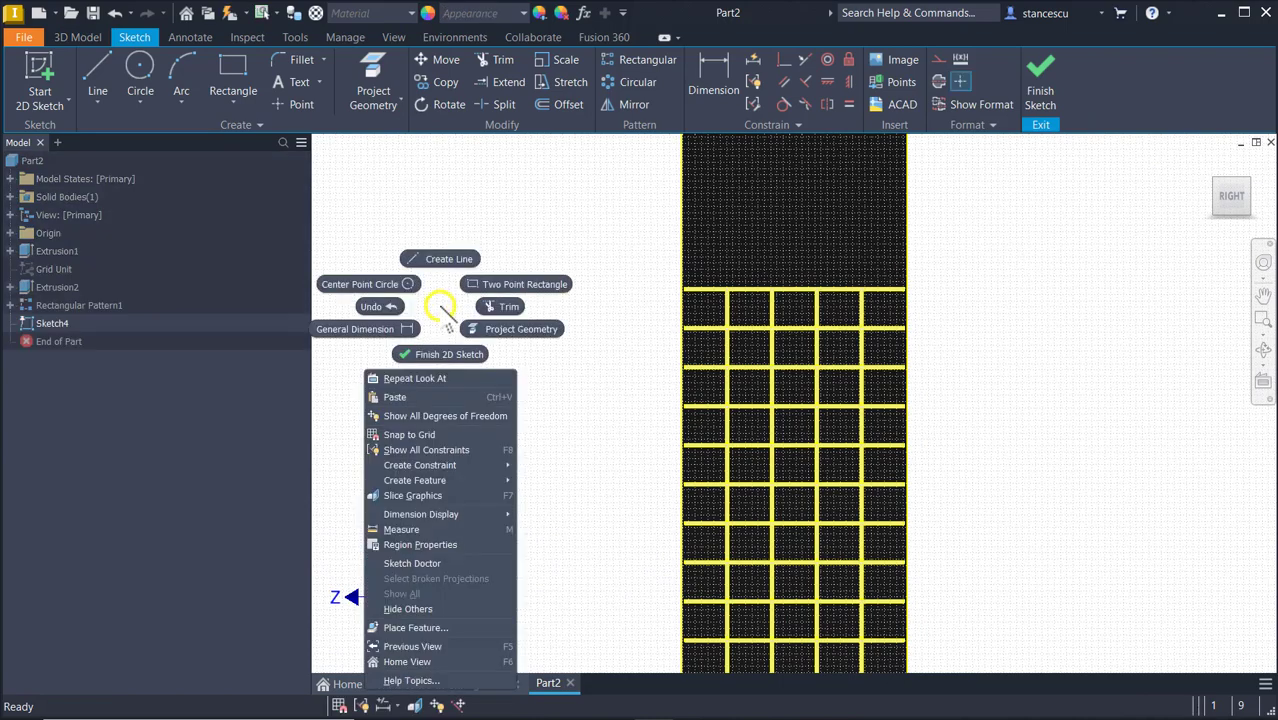
{"action": "left_click", "coordinate": [429, 398]}
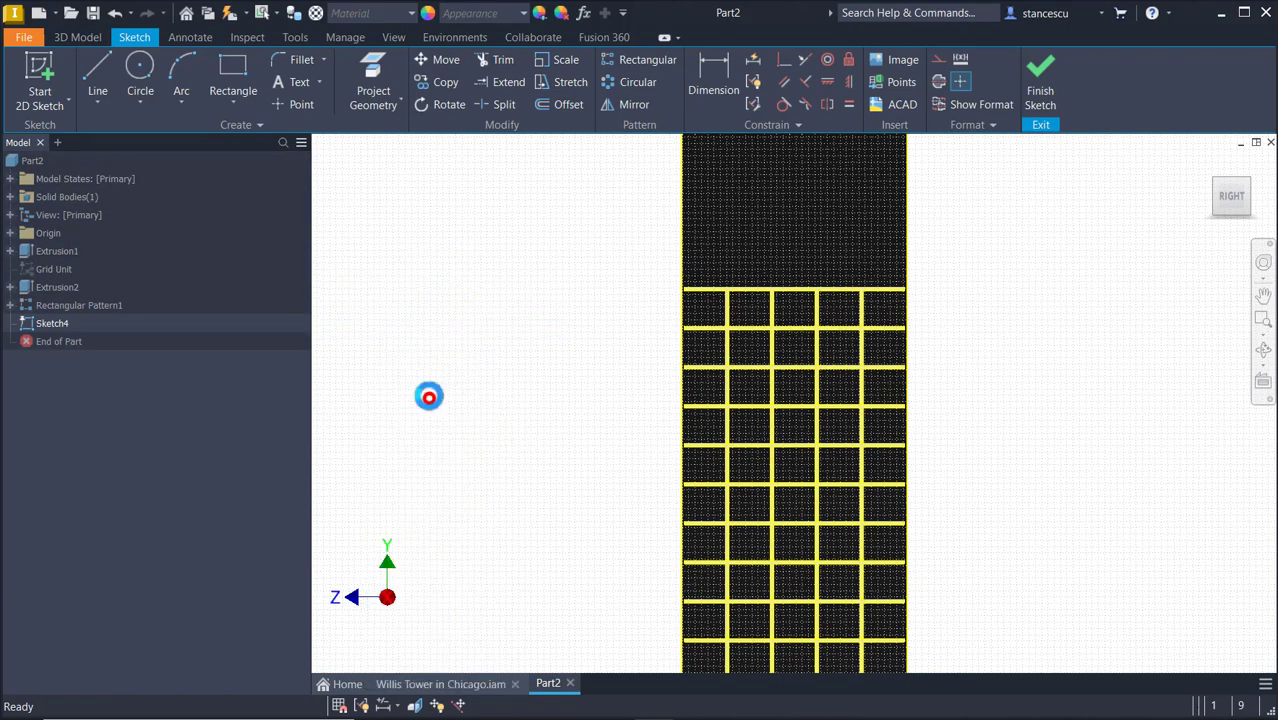
Try to move the pasted grid profile by one of its corner points and inspect its geometry beside the pillar.
{"action": "scroll", "coordinate": [562, 248], "scroll_direction": "down", "scroll_amount": 6}
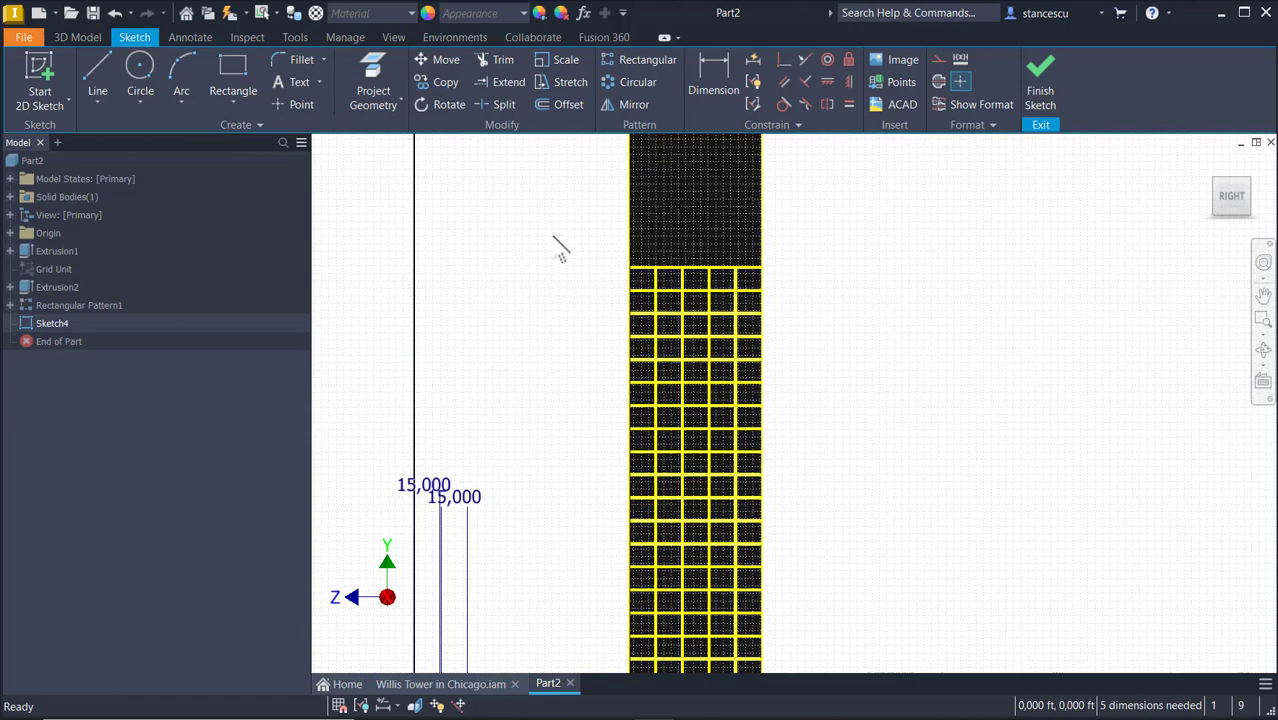
{"action": "scroll", "coordinate": [640, 448], "scroll_direction": "up", "scroll_amount": 4}
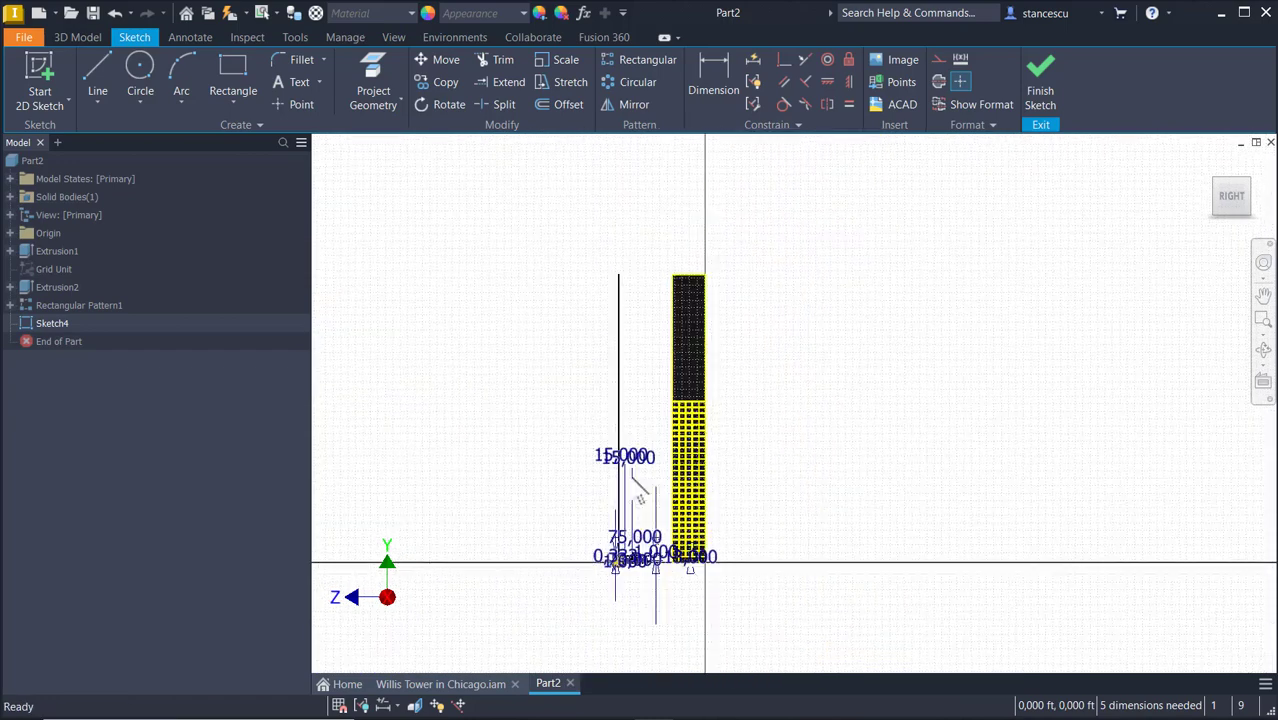
{"action": "scroll", "coordinate": [648, 470], "scroll_direction": "up", "scroll_amount": 5}
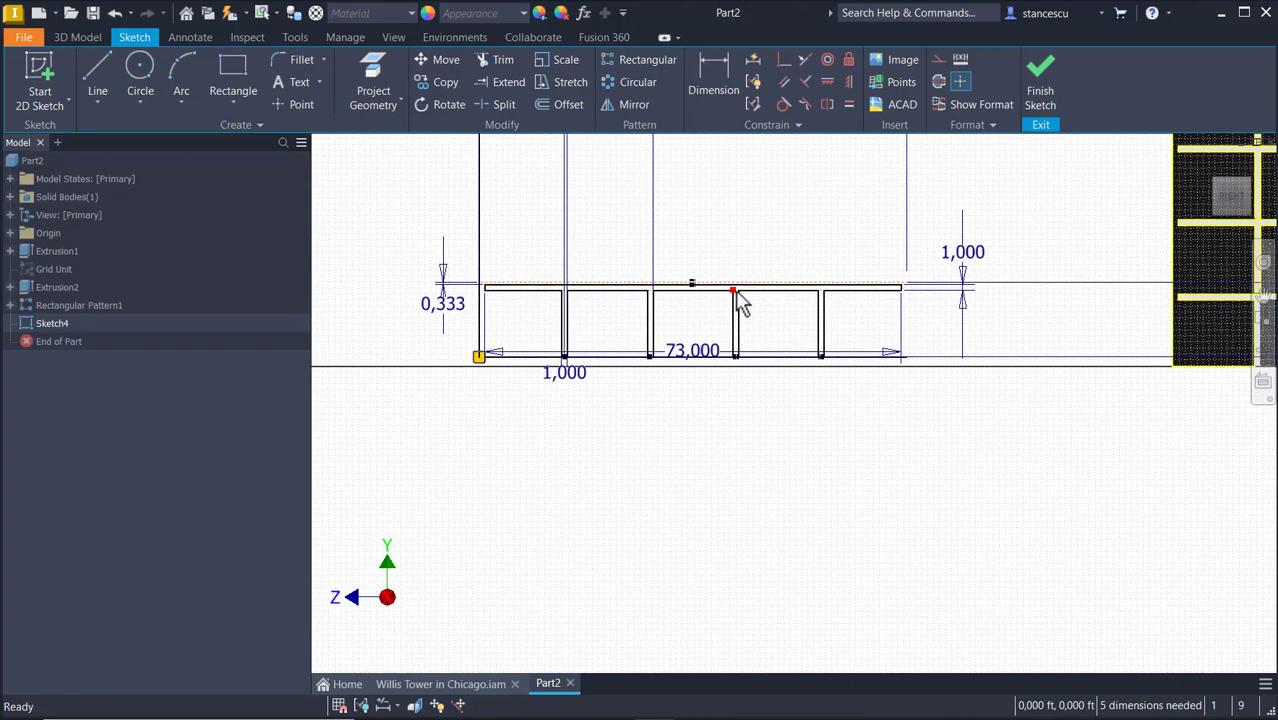
{"action": "left_click_drag", "start_coordinate": [738, 292], "coordinate": [736, 288]}
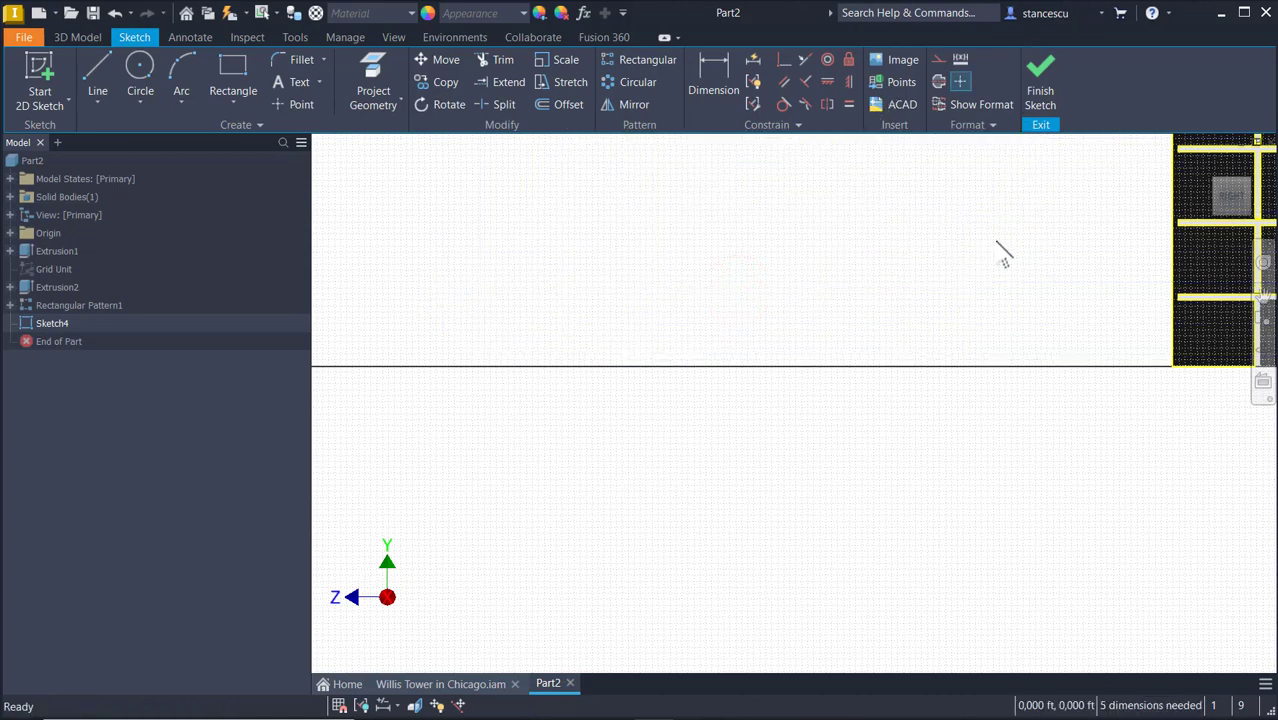
{"action": "scroll", "coordinate": [998, 251], "scroll_direction": "down", "scroll_amount": 5}
{"action": "middle_click_drag", "start_coordinate": [978, 258], "coordinate": [782, 432]}
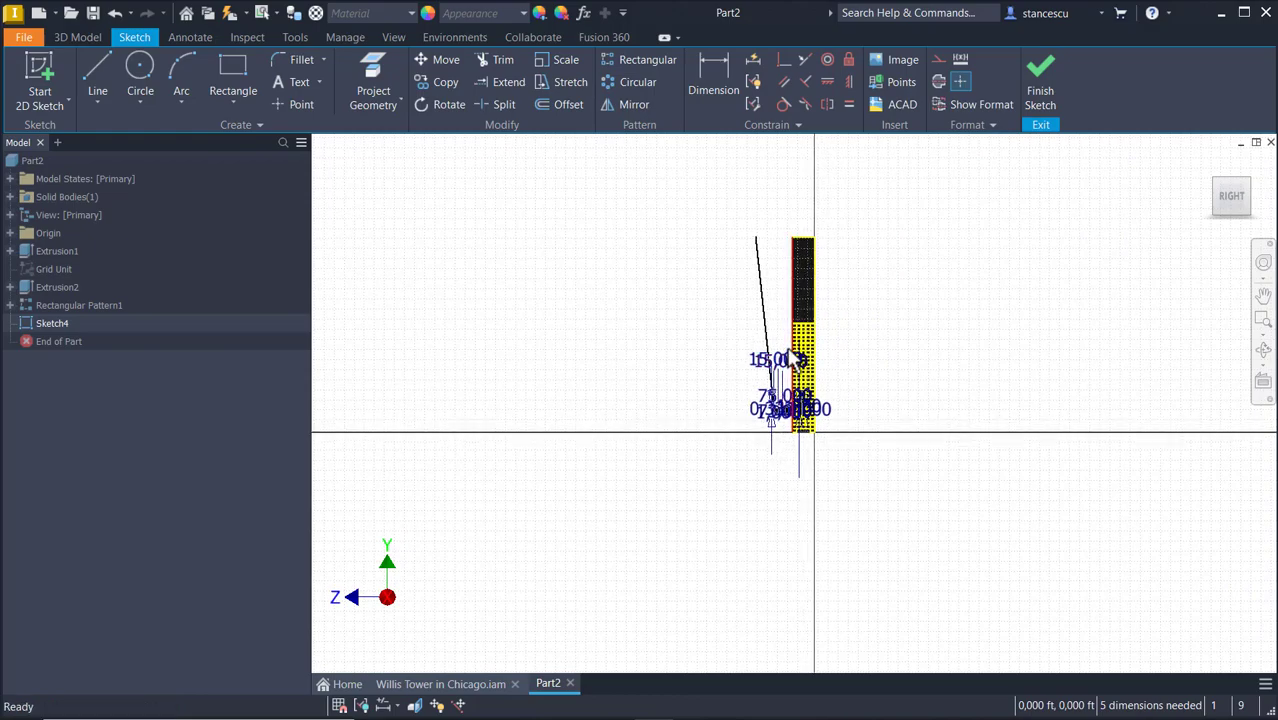
{"action": "scroll", "coordinate": [796, 365], "scroll_direction": "up", "scroll_amount": 5}
{"action": "scroll", "coordinate": [792, 372], "scroll_direction": "down", "scroll_amount": 2}
{"action": "scroll", "coordinate": [758, 425], "scroll_direction": "up", "scroll_amount": 1}
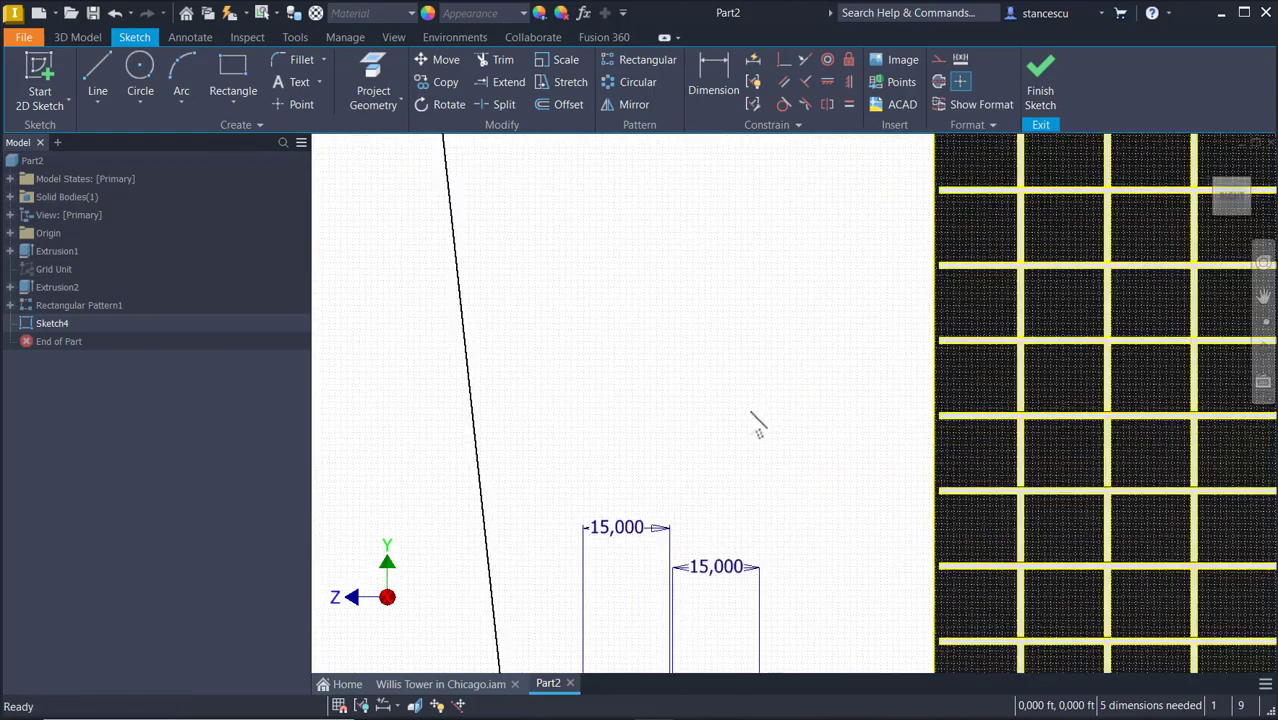
{"action": "mouse_move", "coordinate": [755, 447]}
{"action": "middle_mouse_down"}
{"action": "mouse_move", "coordinate": [779, 248]}
{"action": "mouse_move", "coordinate": [736, 593]}
{"action": "mouse_move", "coordinate": [705, 148]}
{"action": "middle_mouse_up"}
{"action": "scroll", "coordinate": [689, 514], "scroll_direction": "up", "scroll_amount": 4}
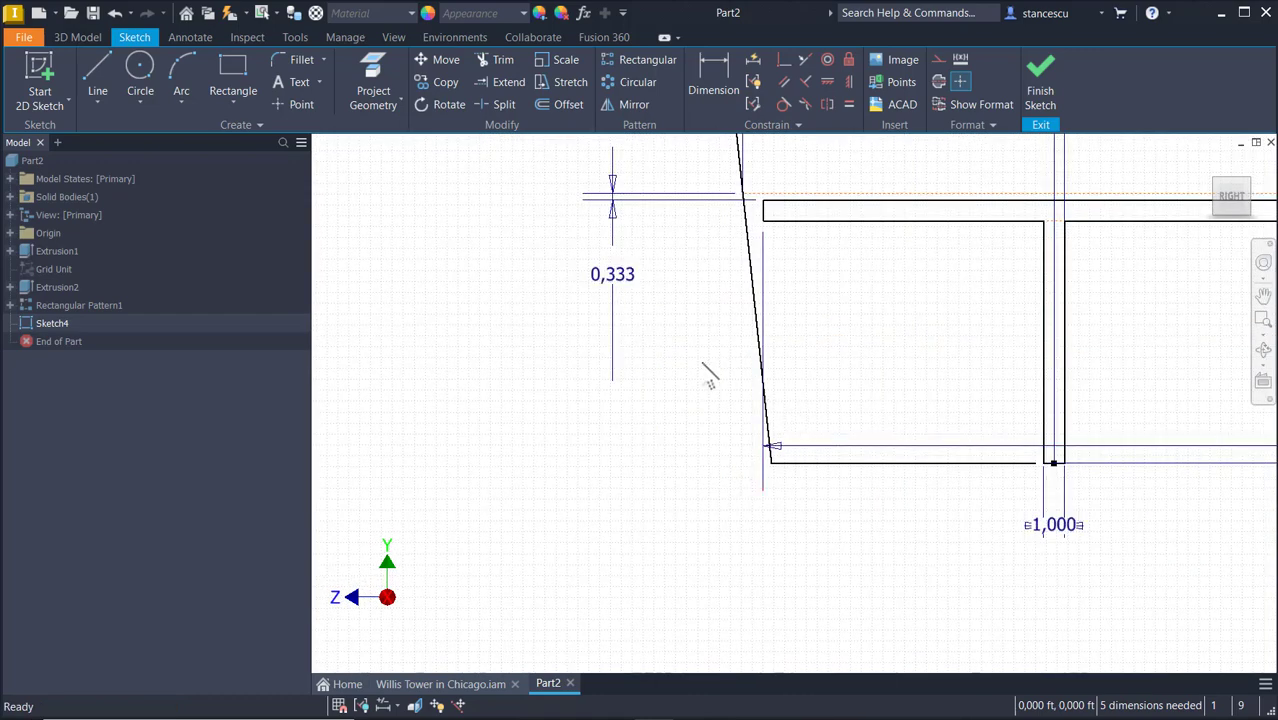
{"action": "mouse_move", "coordinate": [703, 364]}
{"action": "middle_mouse_down"}
{"action": "mouse_move", "coordinate": [719, 510]}
{"action": "mouse_move", "coordinate": [710, 479]}
{"action": "middle_mouse_up"}
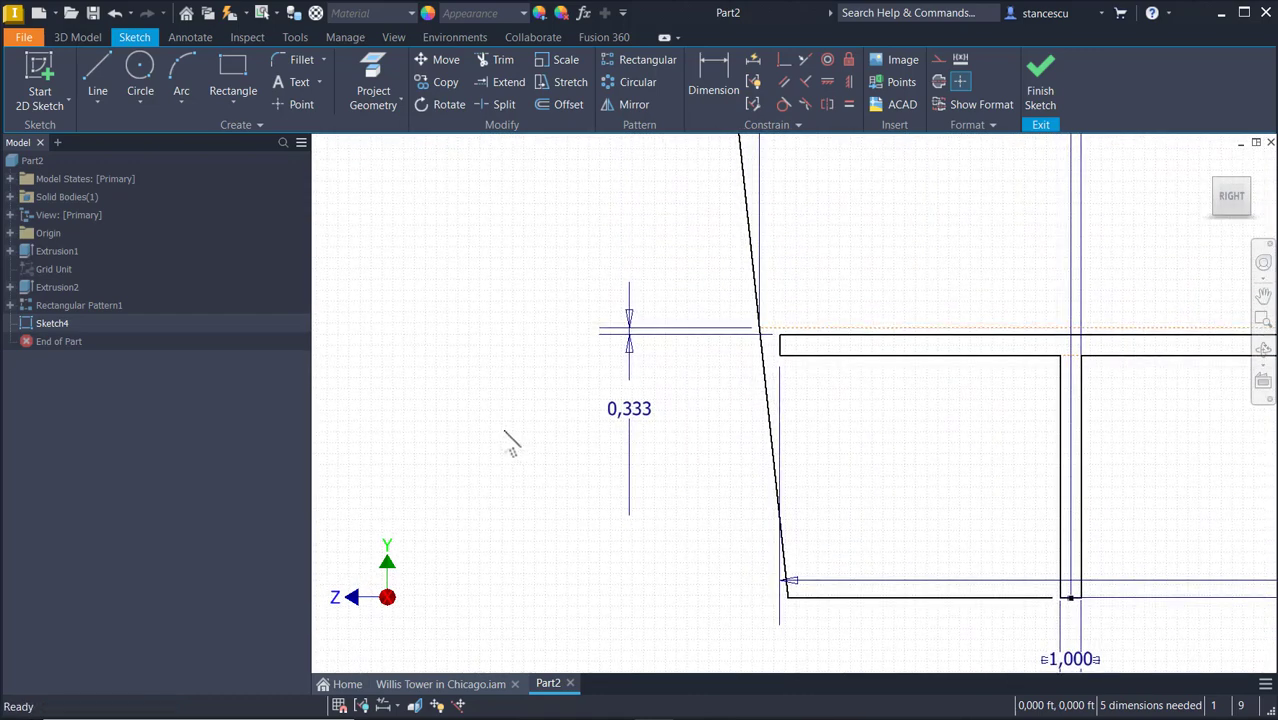
Finish the sketch, then undo it together with the pasted grid profile.
{"action": "left_click", "coordinate": [1045, 95]}
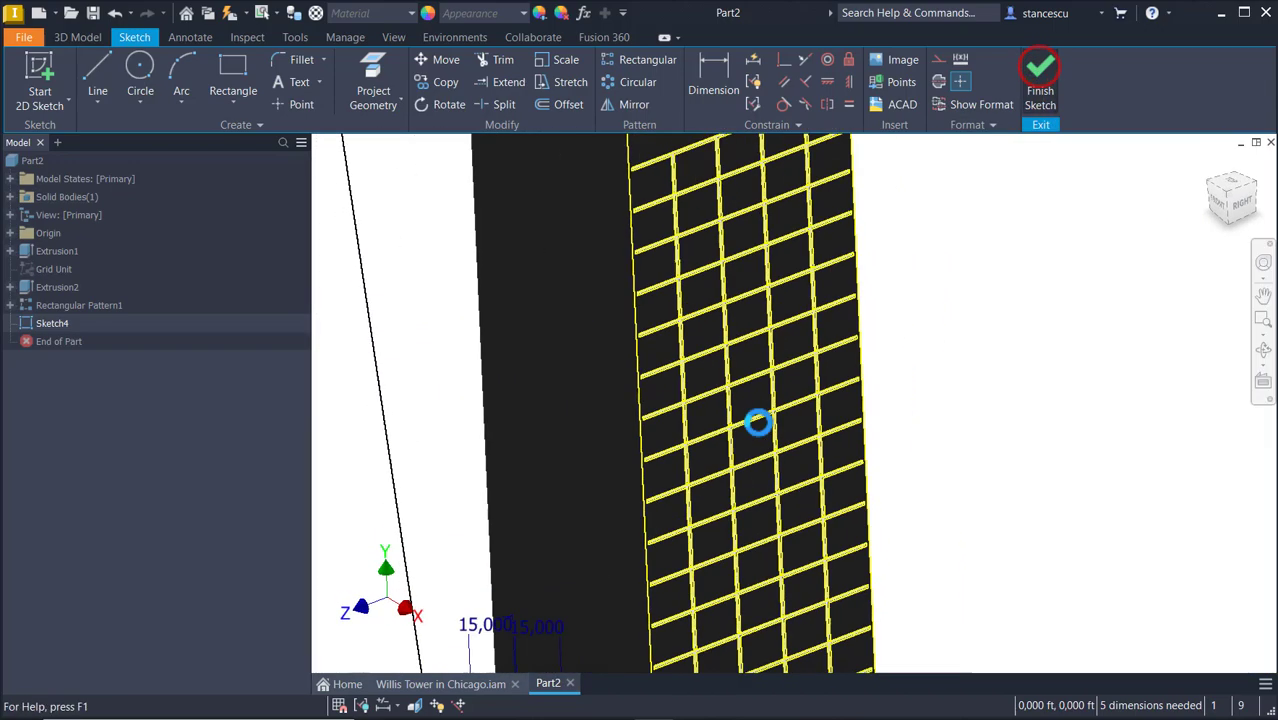
{"action": "left_click", "coordinate": [955, 326]}
{"action": "key", "text": "ctrl+z"}
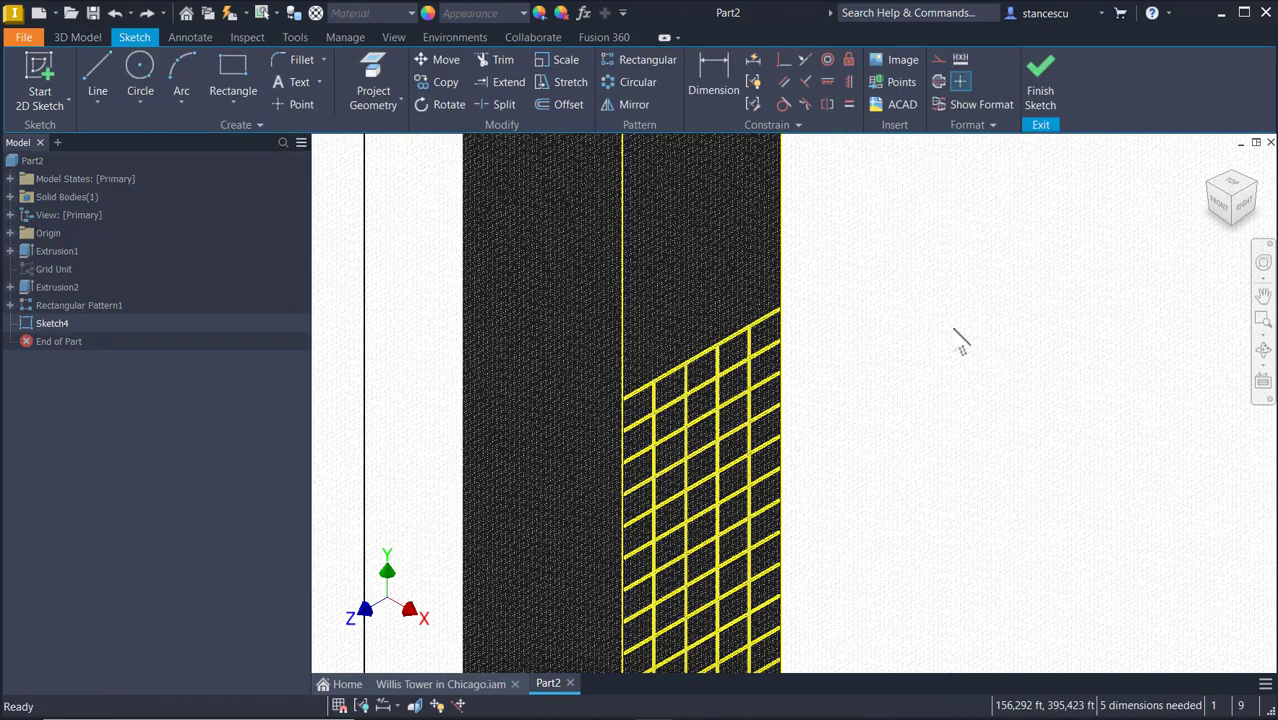
{"action": "key", "text": "ctrl+z"}
{"action": "key", "text": "ctrl+z"}
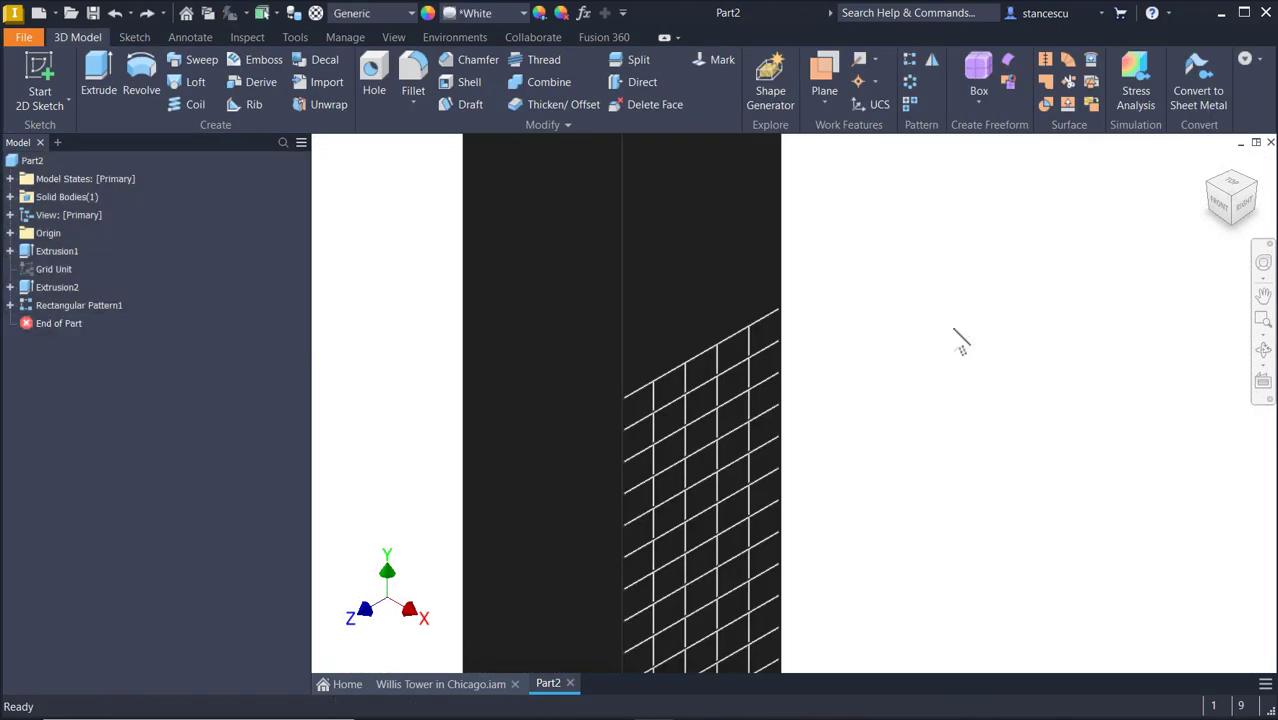
Open the Grid Unit sketch under the facade cut, delete the projected outline edges of the pillar face, and finish the sketch.
{"action": "left_click", "coordinate": [10, 287]}
{"action": "left_click_drag", "start_coordinate": [63, 312], "coordinate": [85, 315]}
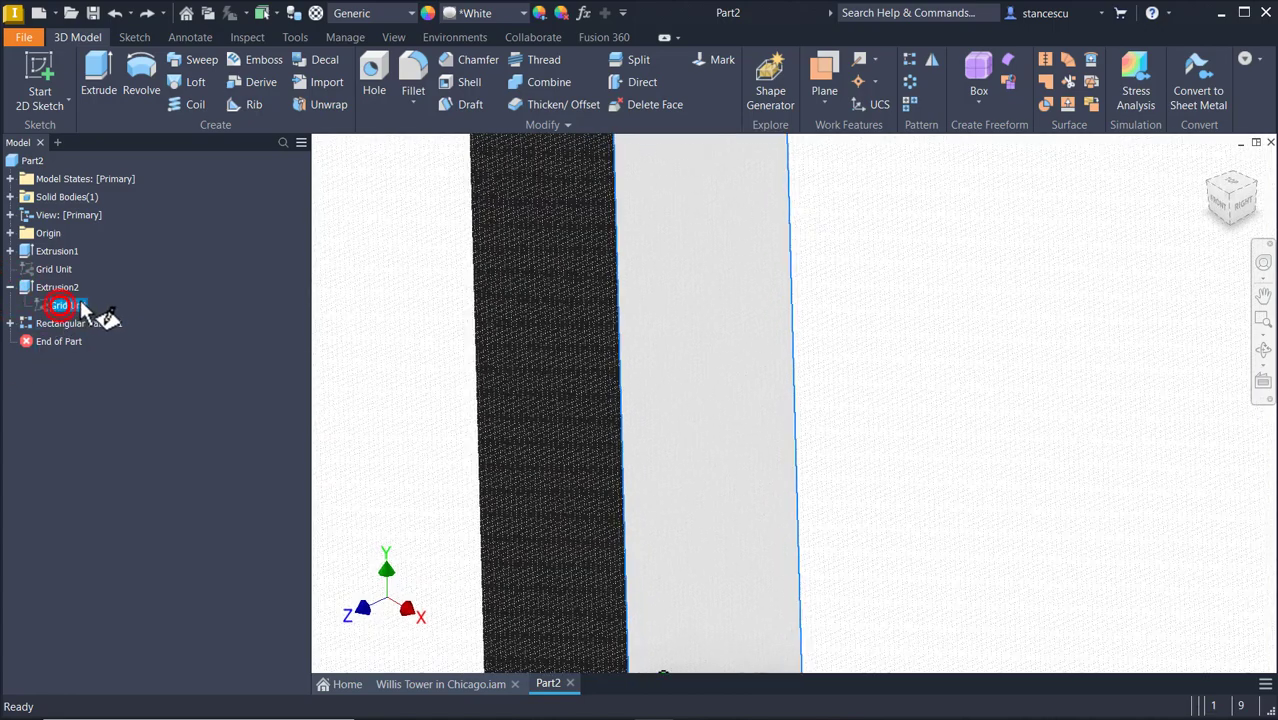
{"action": "double_click", "coordinate": [62, 305]}
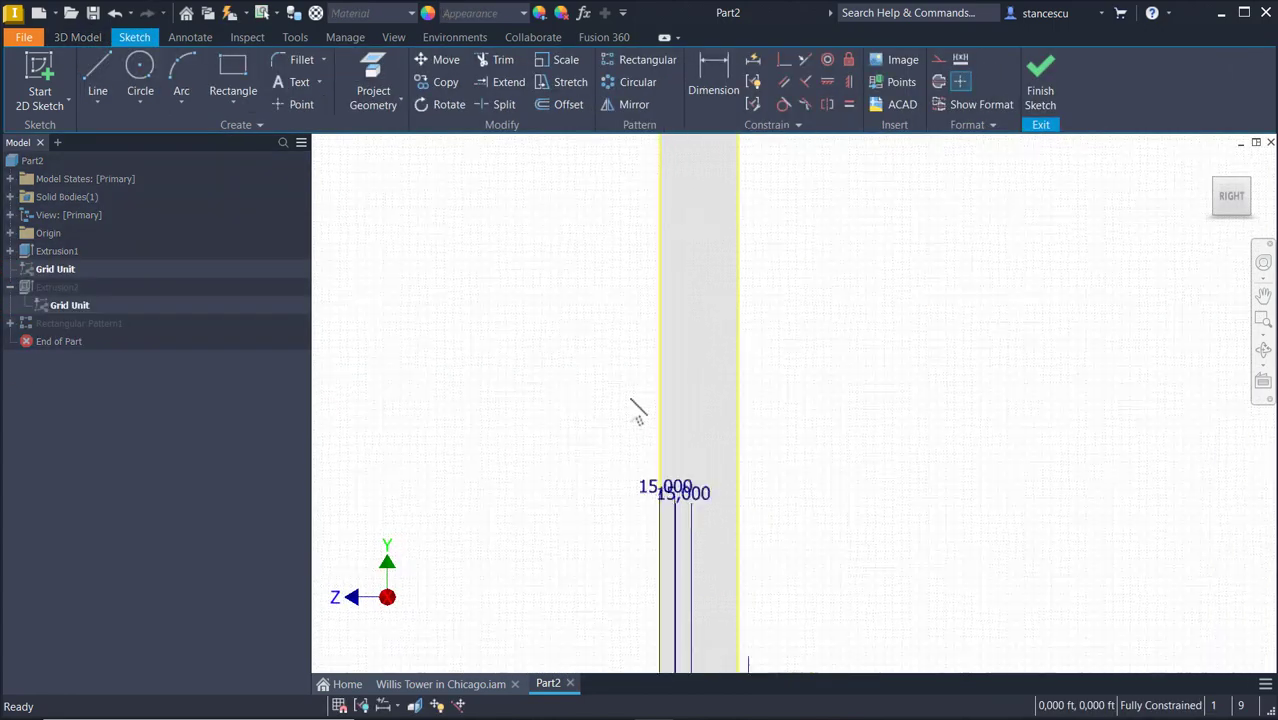
{"action": "middle_click_drag", "start_coordinate": [674, 402], "coordinate": [727, 544]}
{"action": "left_click_drag", "start_coordinate": [894, 197], "coordinate": [665, 368]}
{"action": "middle_click_drag", "start_coordinate": [1041, 450], "coordinate": [1074, 136]}
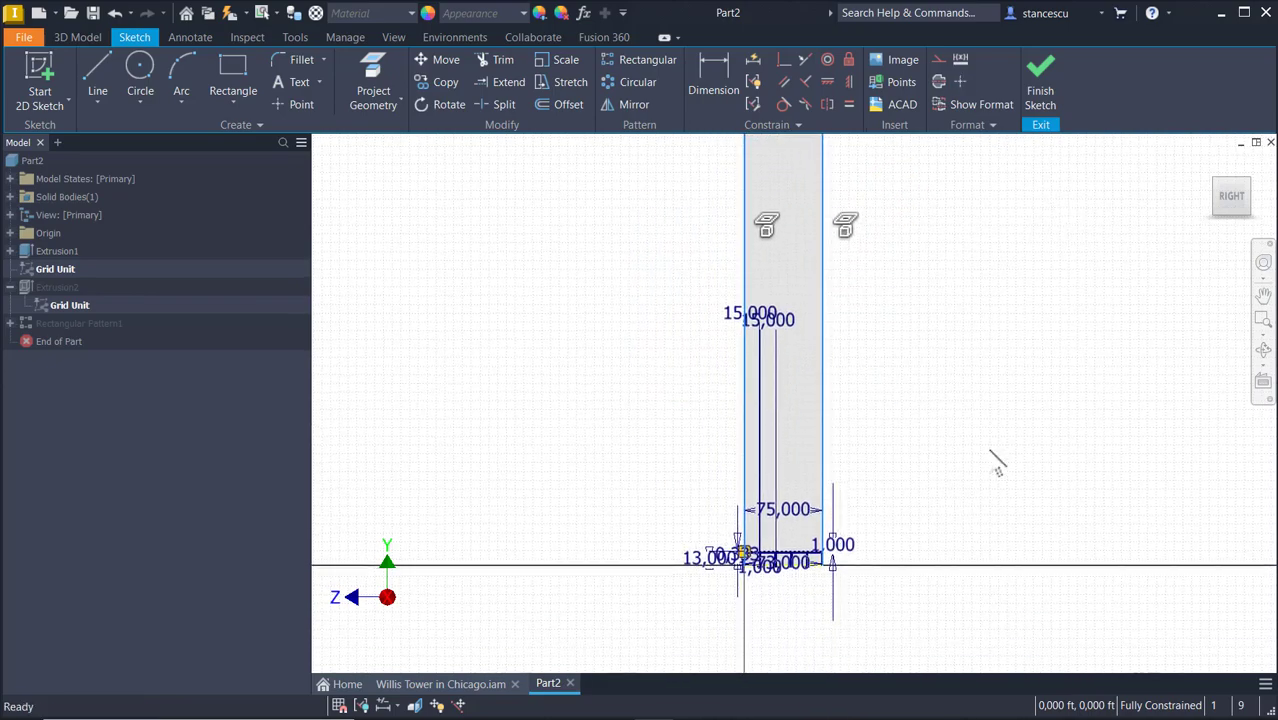
{"action": "scroll", "coordinate": [858, 625], "scroll_direction": "up", "scroll_amount": 5}
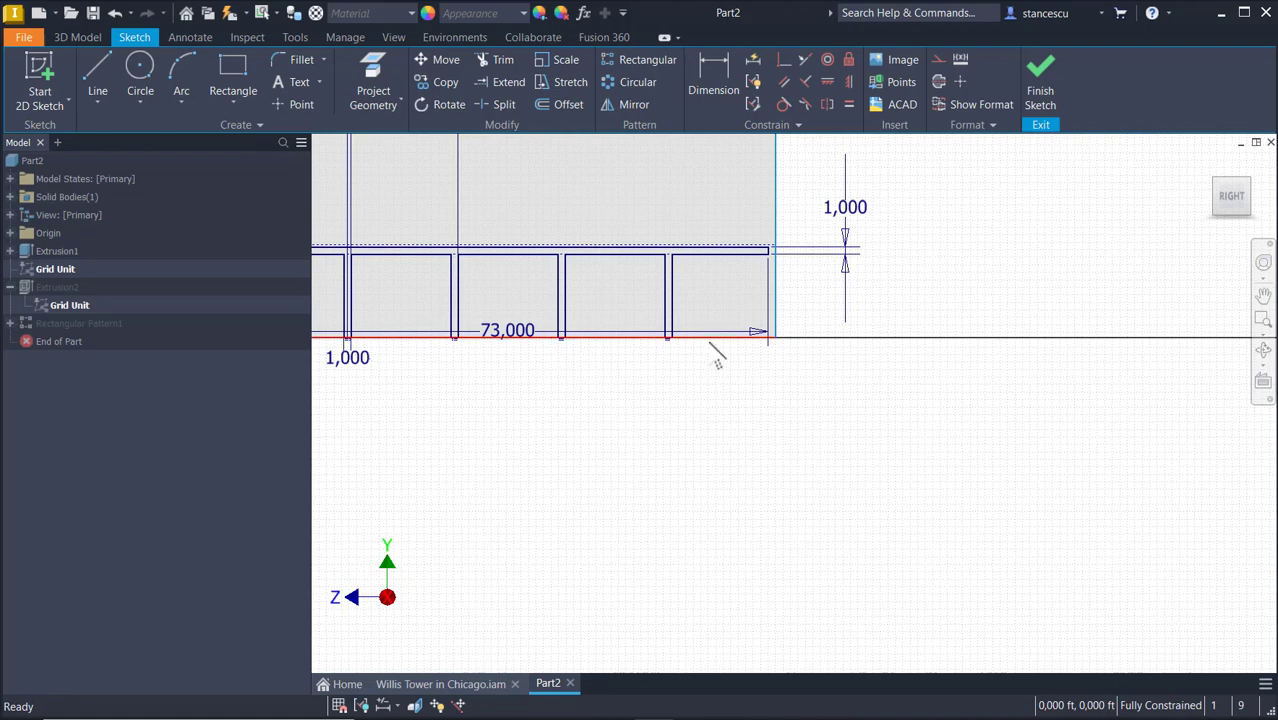
{"action": "left_click", "coordinate": [708, 343]}
{"action": "key", "text": "Delete"}
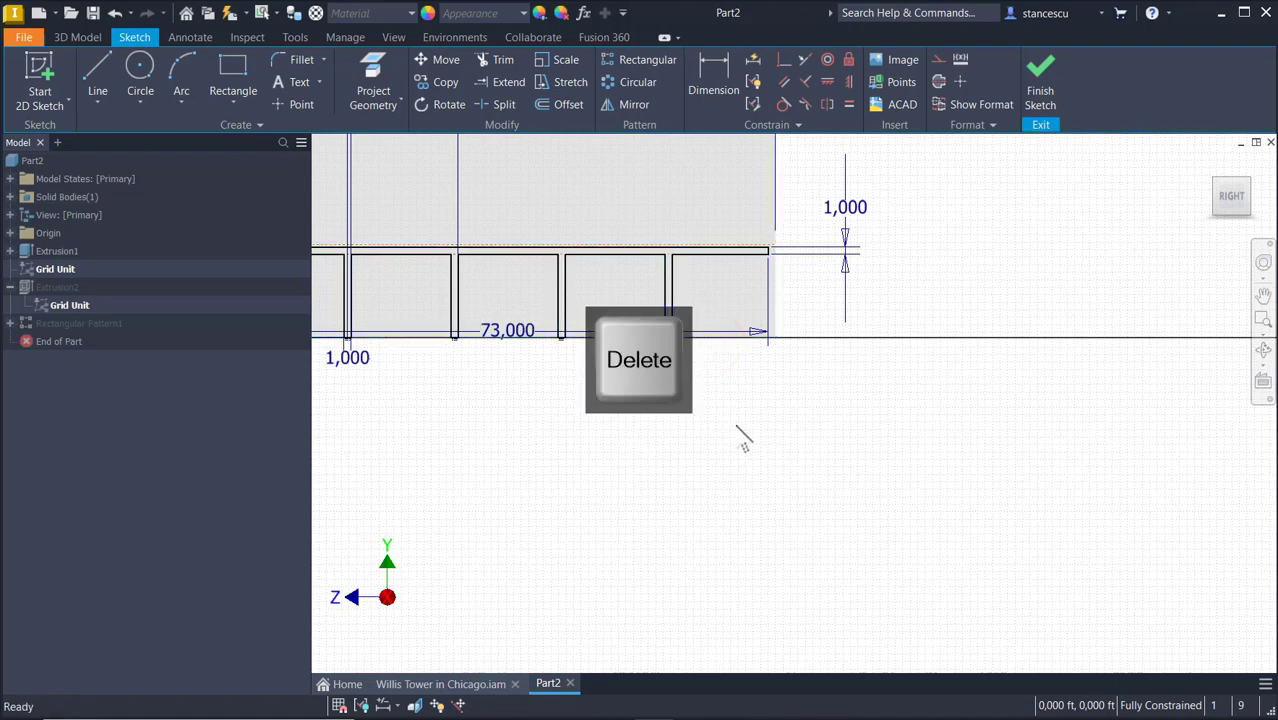
{"action": "left_click", "coordinate": [1025, 76]}
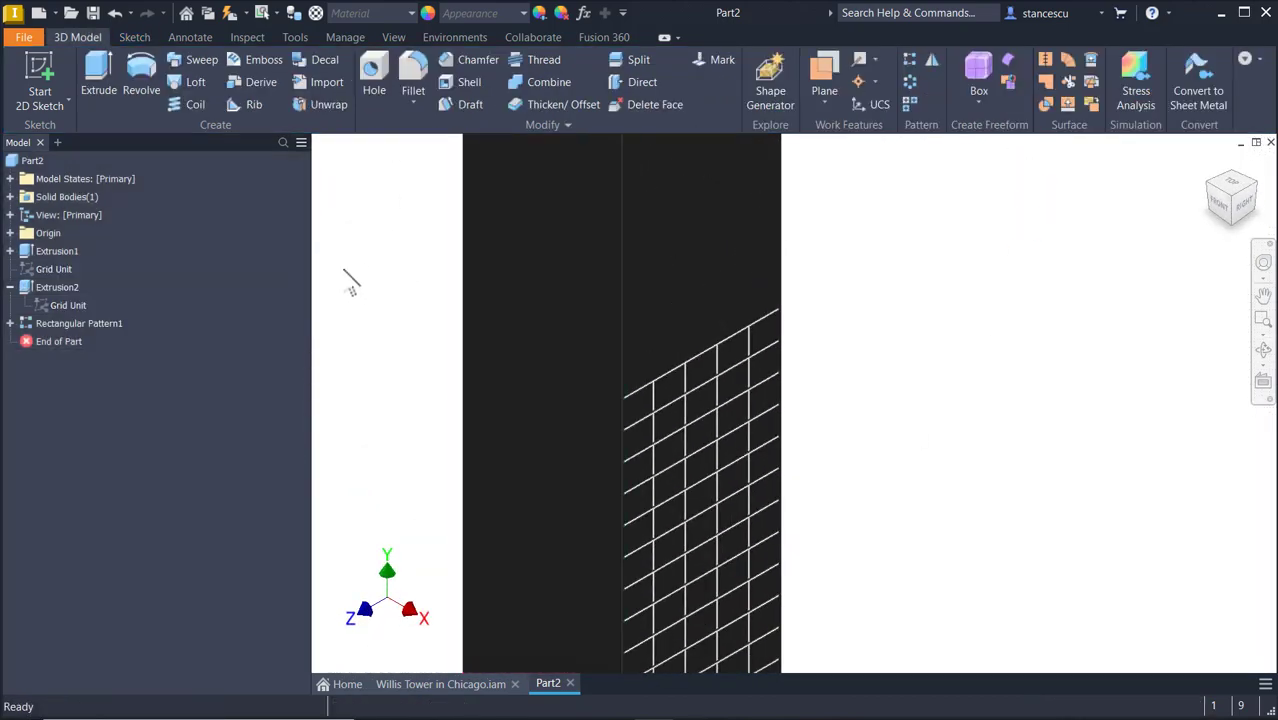
Open the shared Grid Unit sketch and delete the projected side and bottom edges of the pillar face together with the 73 ft dimension.
{"action": "left_click", "coordinate": [62, 270]}
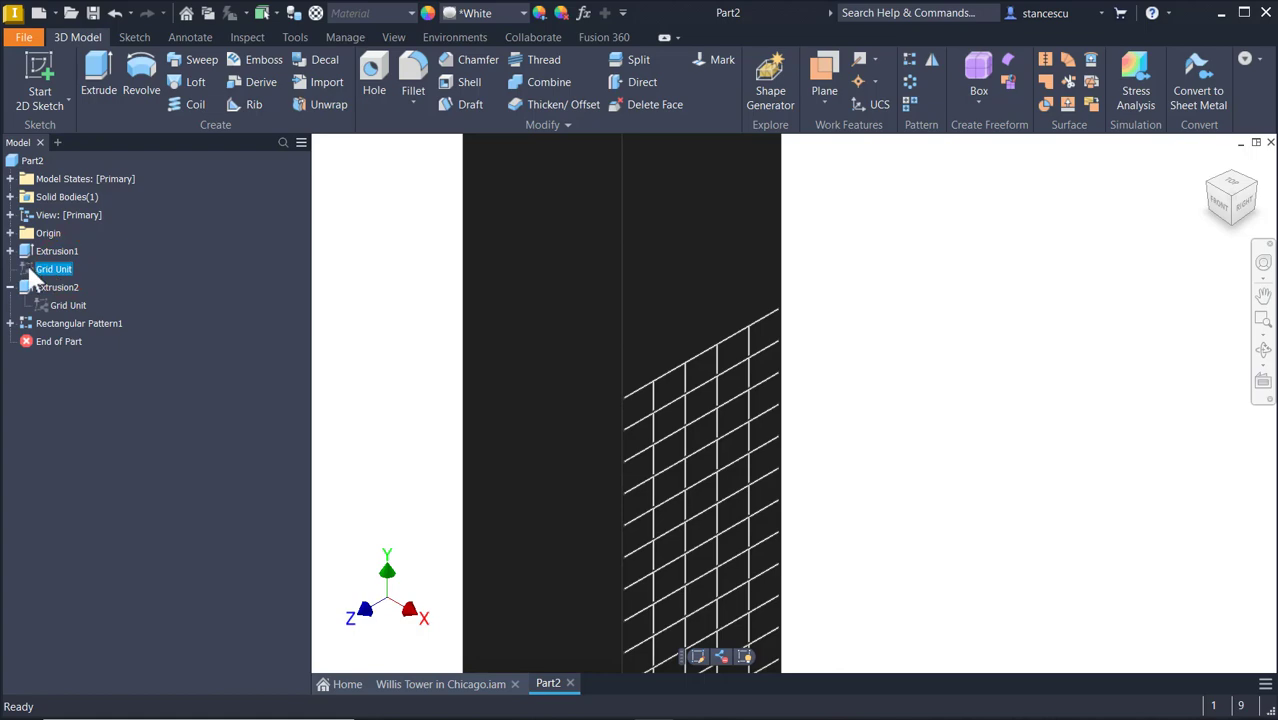
{"action": "double_click", "coordinate": [40, 270]}
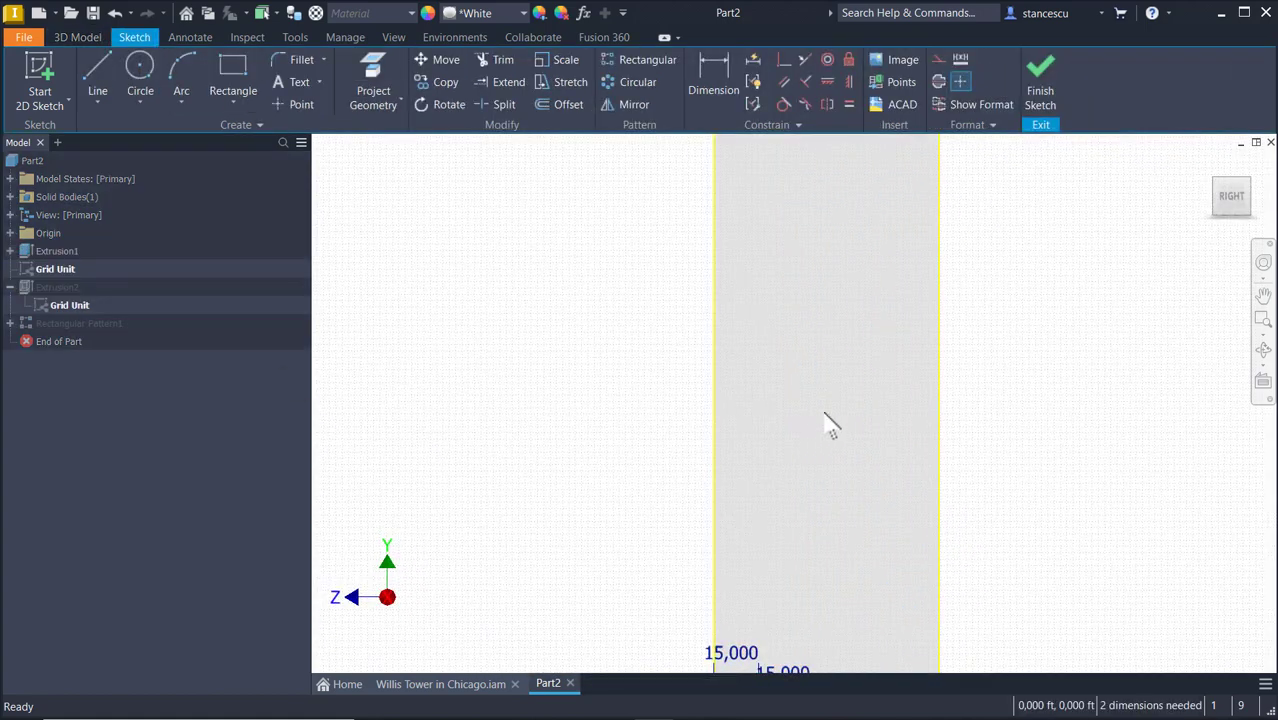
{"action": "scroll", "coordinate": [883, 412], "scroll_direction": "down", "scroll_amount": 4}
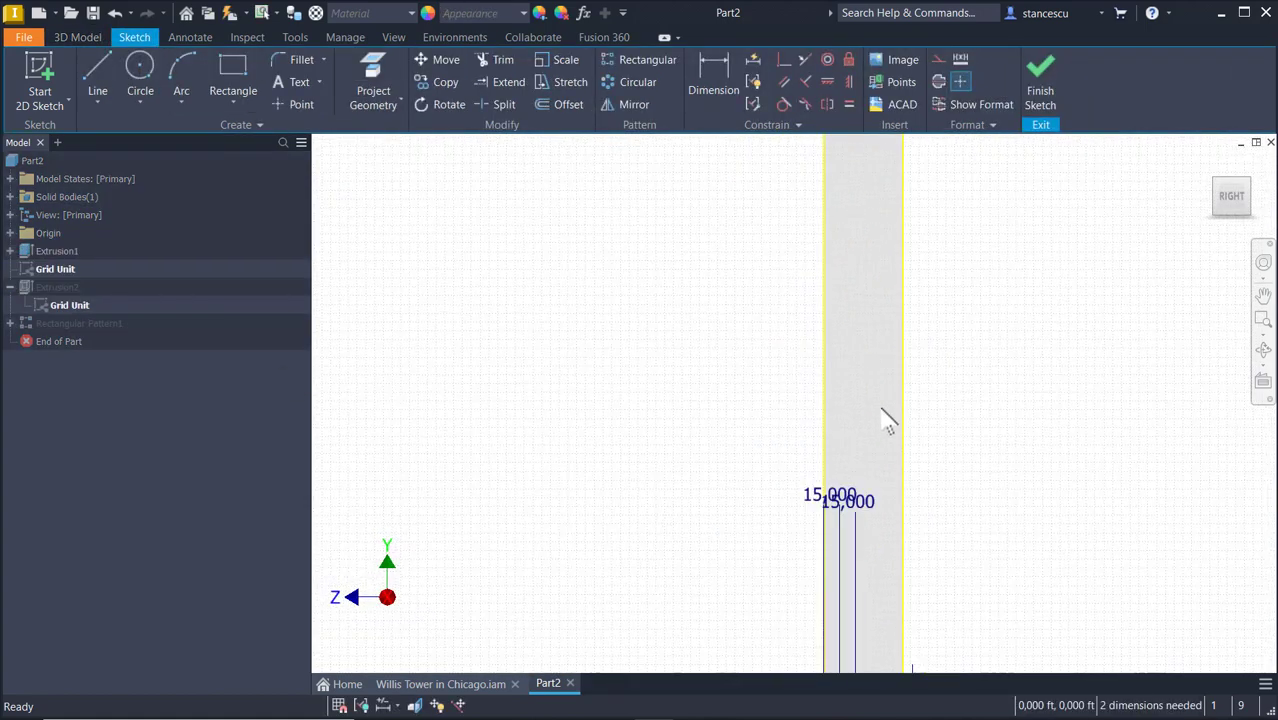
{"action": "mouse_move", "coordinate": [876, 434]}
{"action": "middle_mouse_down"}
{"action": "mouse_move", "coordinate": [879, 474]}
{"action": "mouse_move", "coordinate": [834, 593]}
{"action": "middle_mouse_up"}
{"action": "left_click_drag", "start_coordinate": [1016, 185], "coordinate": [640, 488]}
{"action": "middle_click_drag", "start_coordinate": [1056, 593], "coordinate": [1062, 298]}
{"action": "scroll", "coordinate": [813, 605], "scroll_direction": "up", "scroll_amount": 5}
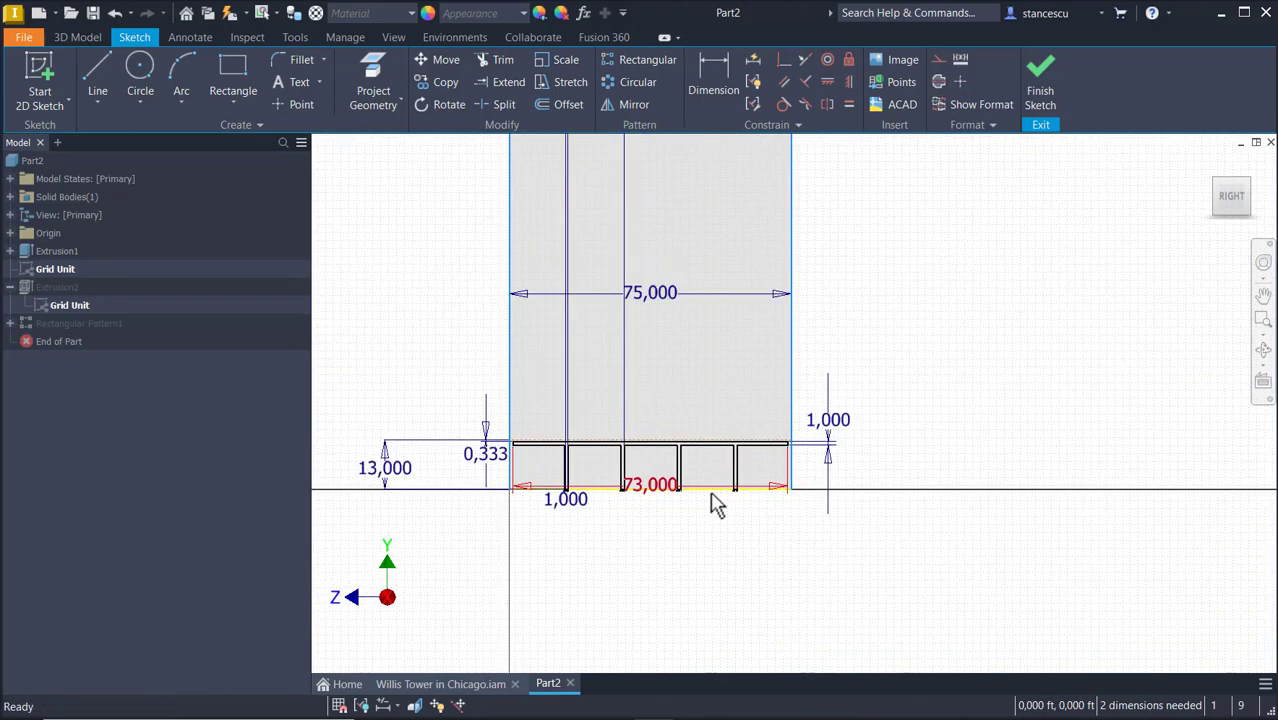
{"action": "left_click", "coordinate": [710, 492]}
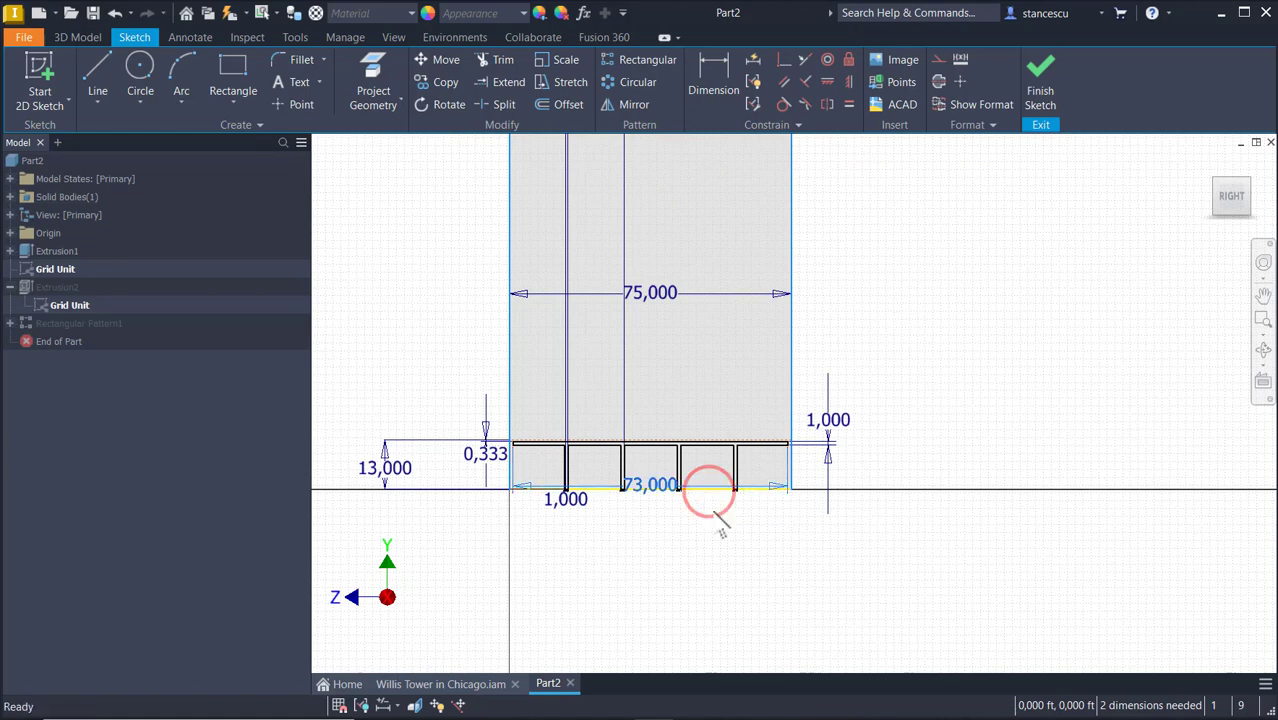
{"action": "scroll", "coordinate": [725, 508], "scroll_direction": "up", "scroll_amount": 3}
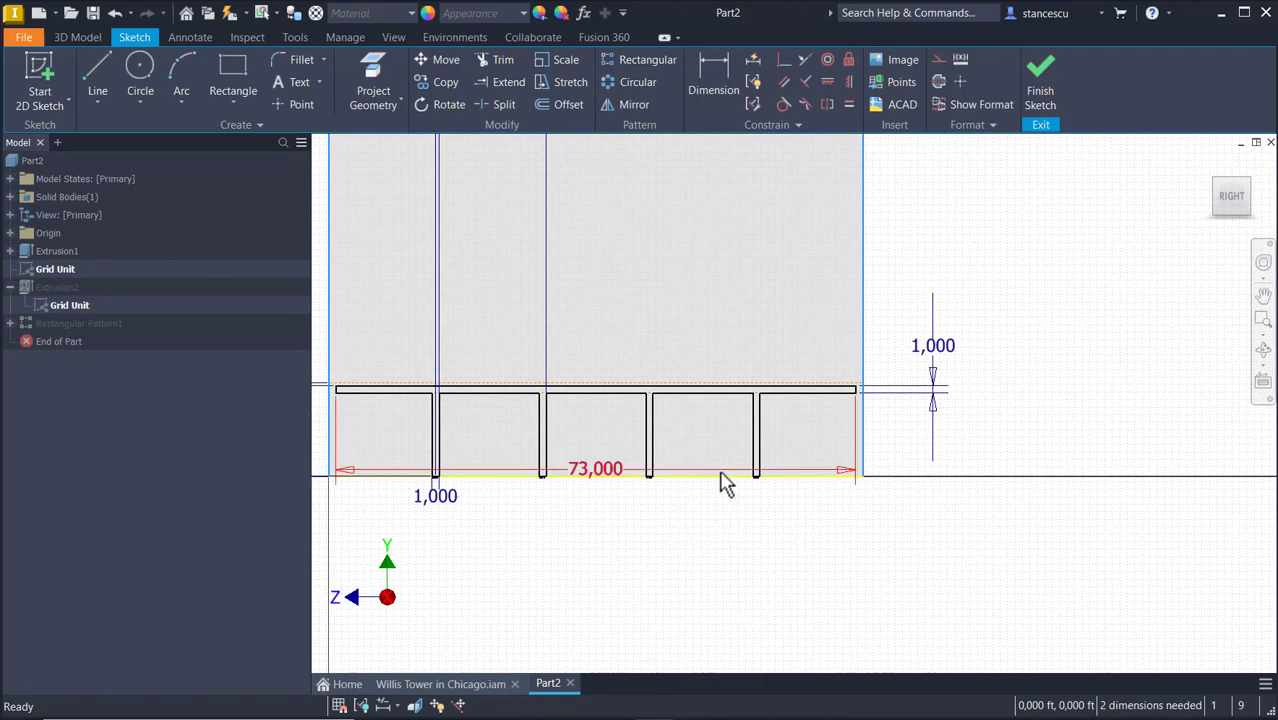
{"action": "left_click", "coordinate": [720, 478]}
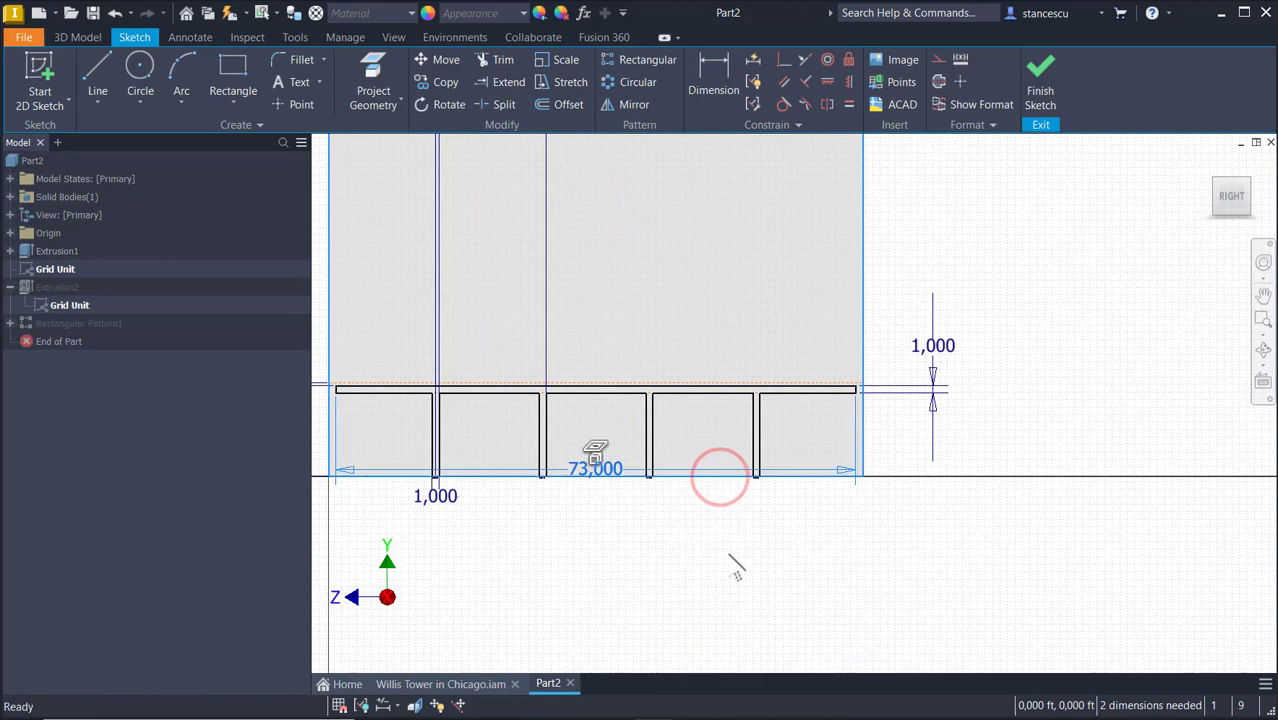
{"action": "key", "text": "Delete"}
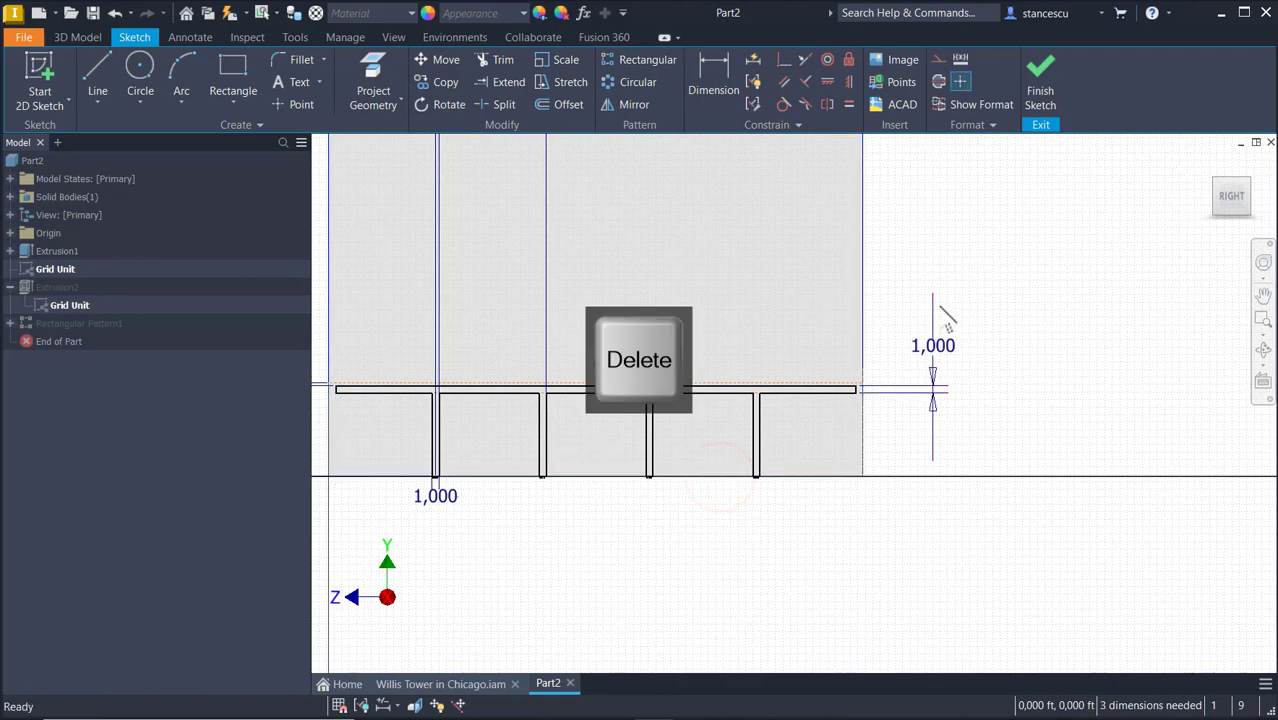
Finish the Grid Unit sketch in the home view and collapse Extrusion2 in the model tree.
{"action": "key", "text": "F6"}
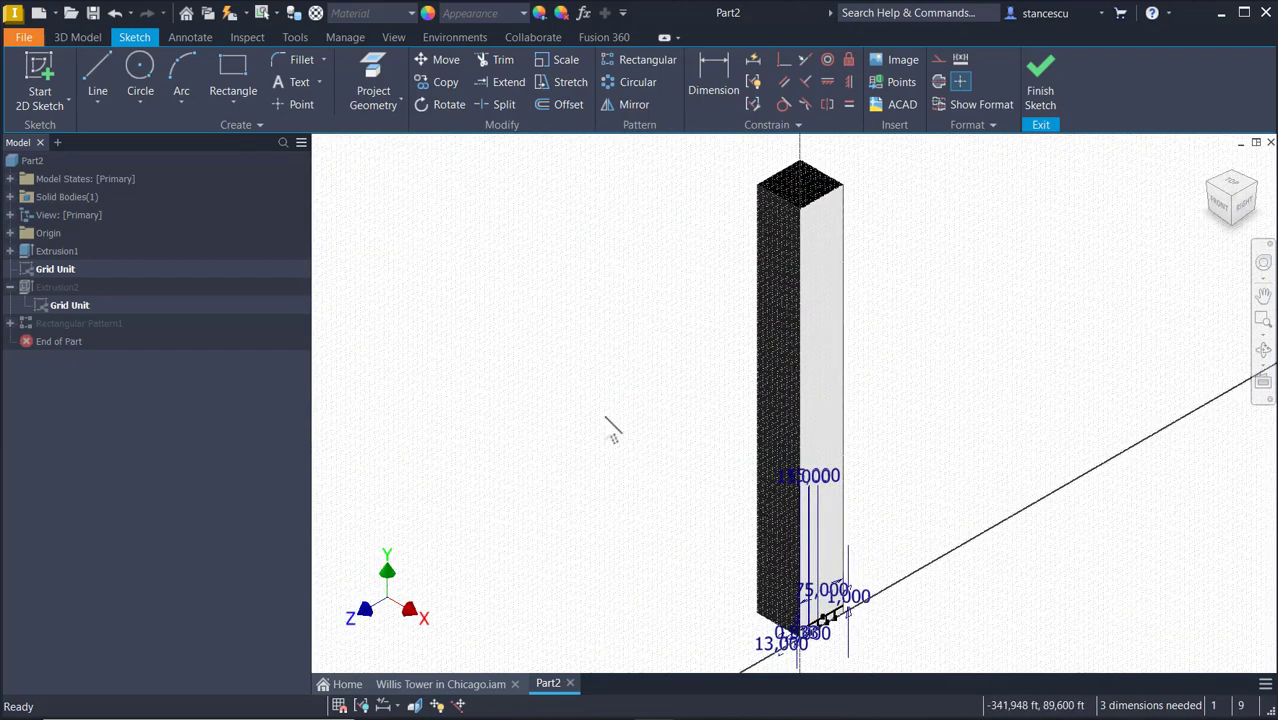
{"action": "left_click", "coordinate": [1042, 84]}
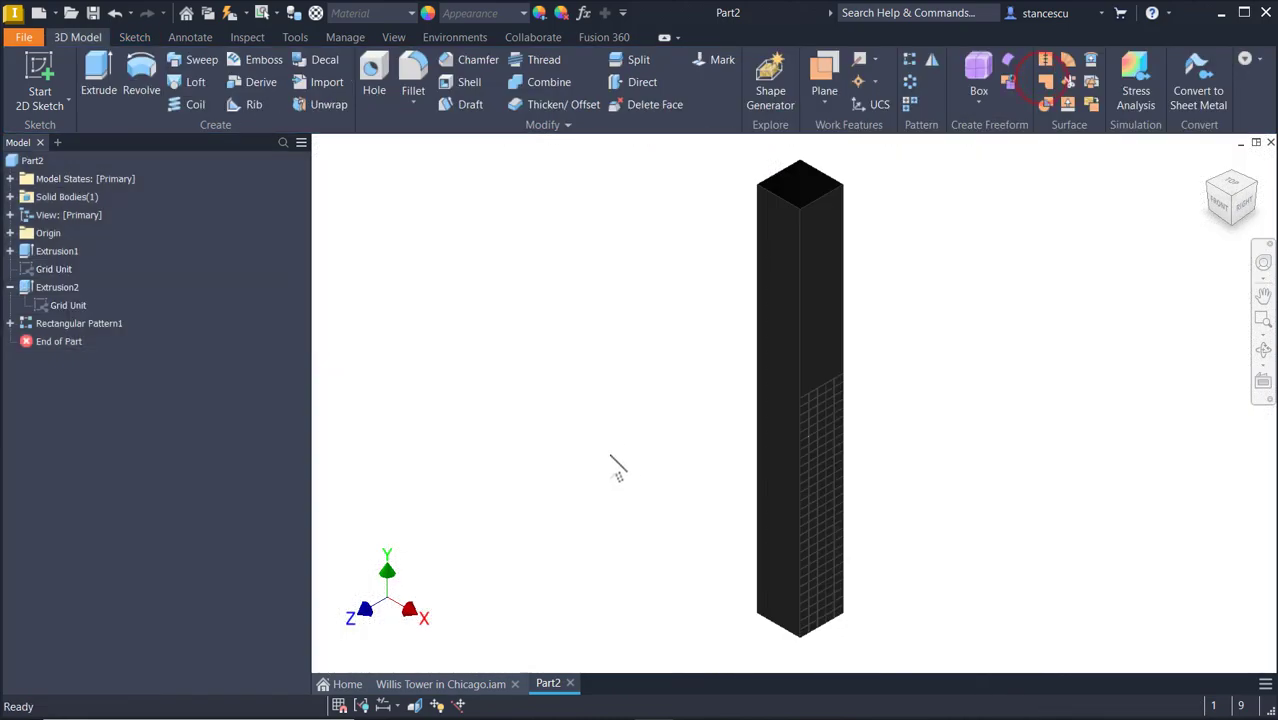
{"action": "left_click", "coordinate": [607, 455]}
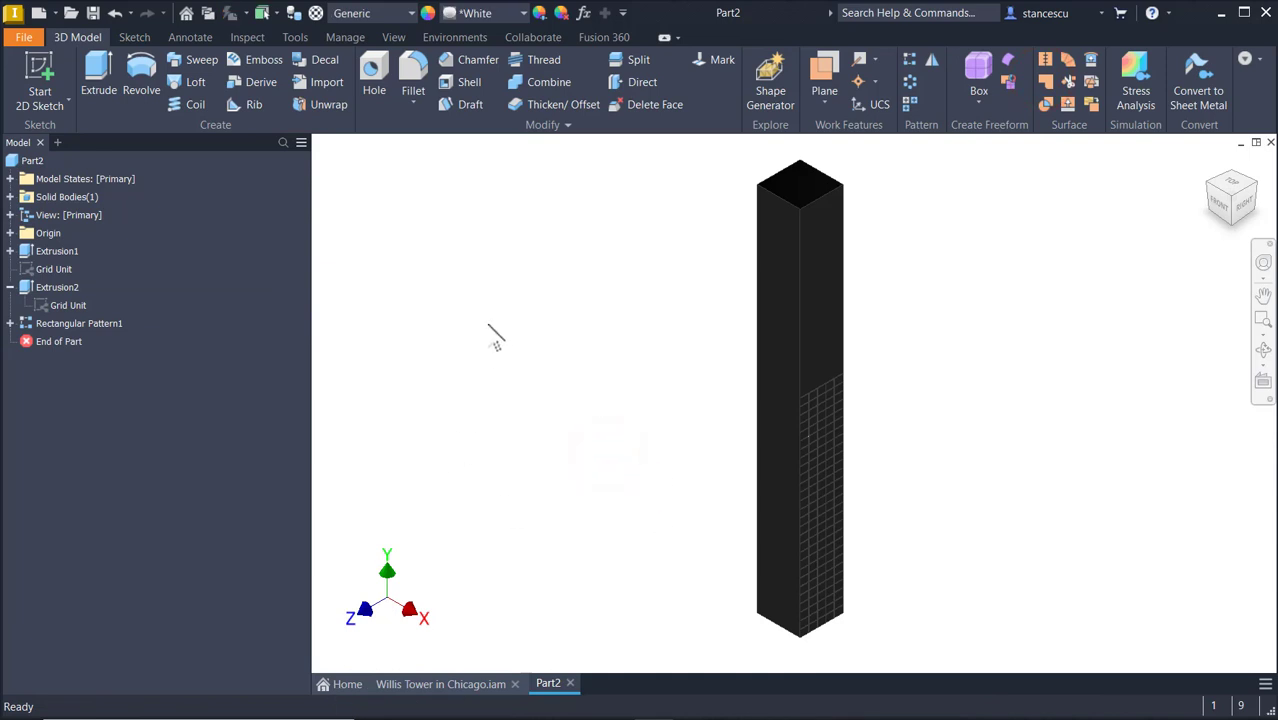
{"action": "left_click", "coordinate": [12, 287]}
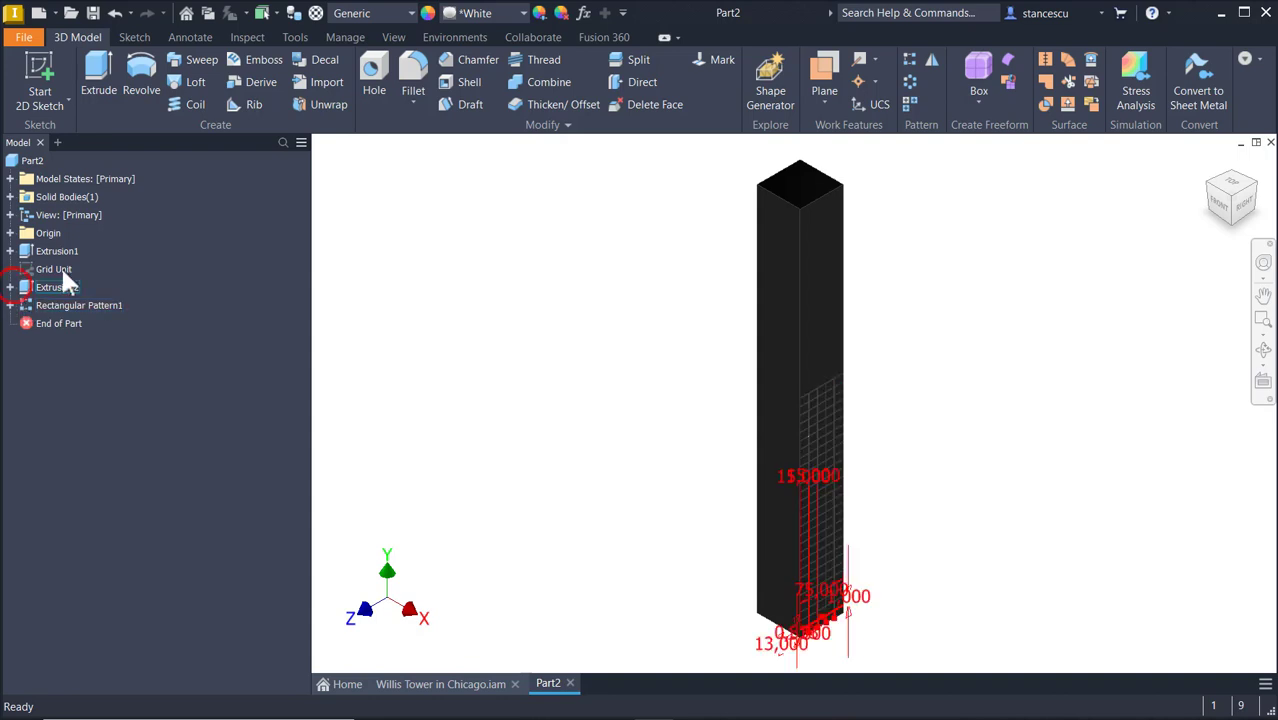
Copy the Grid Unit sketch and paste it into a new sketch on the pillar's gridded face.
{"action": "left_click", "coordinate": [45, 268]}
{"action": "right_click", "coordinate": [45, 268]}
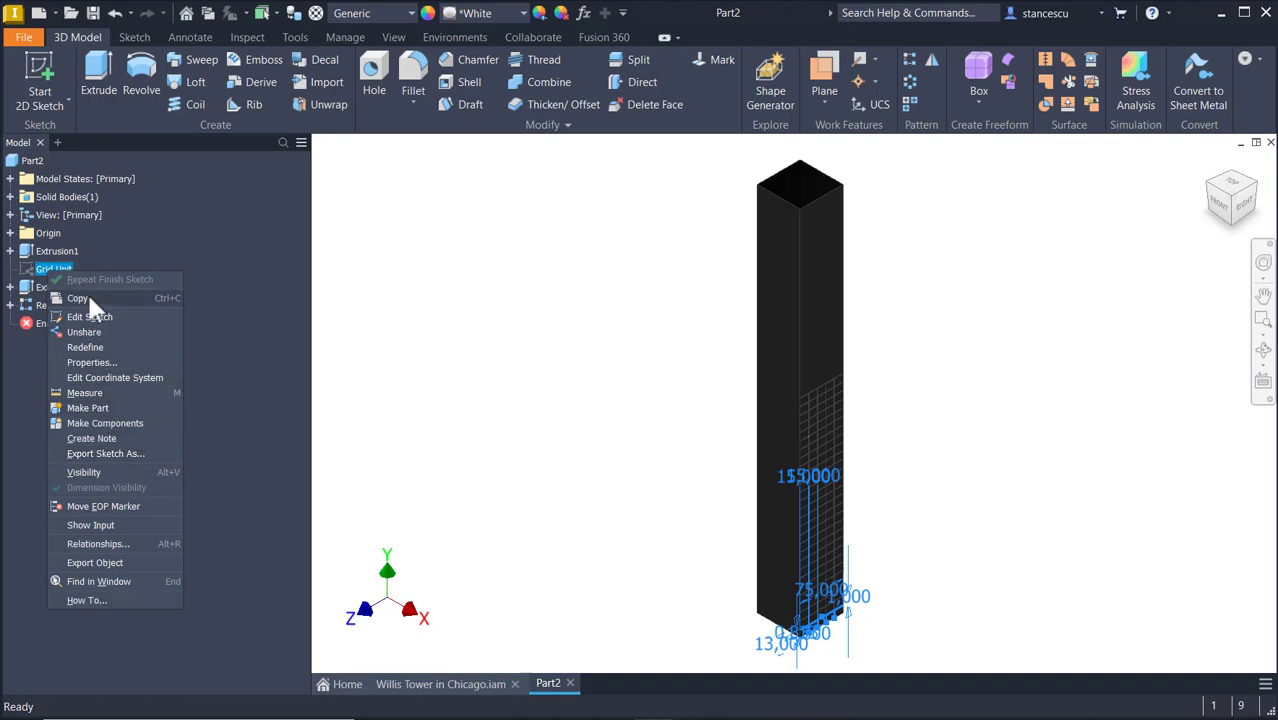
{"action": "left_click", "coordinate": [88, 297]}
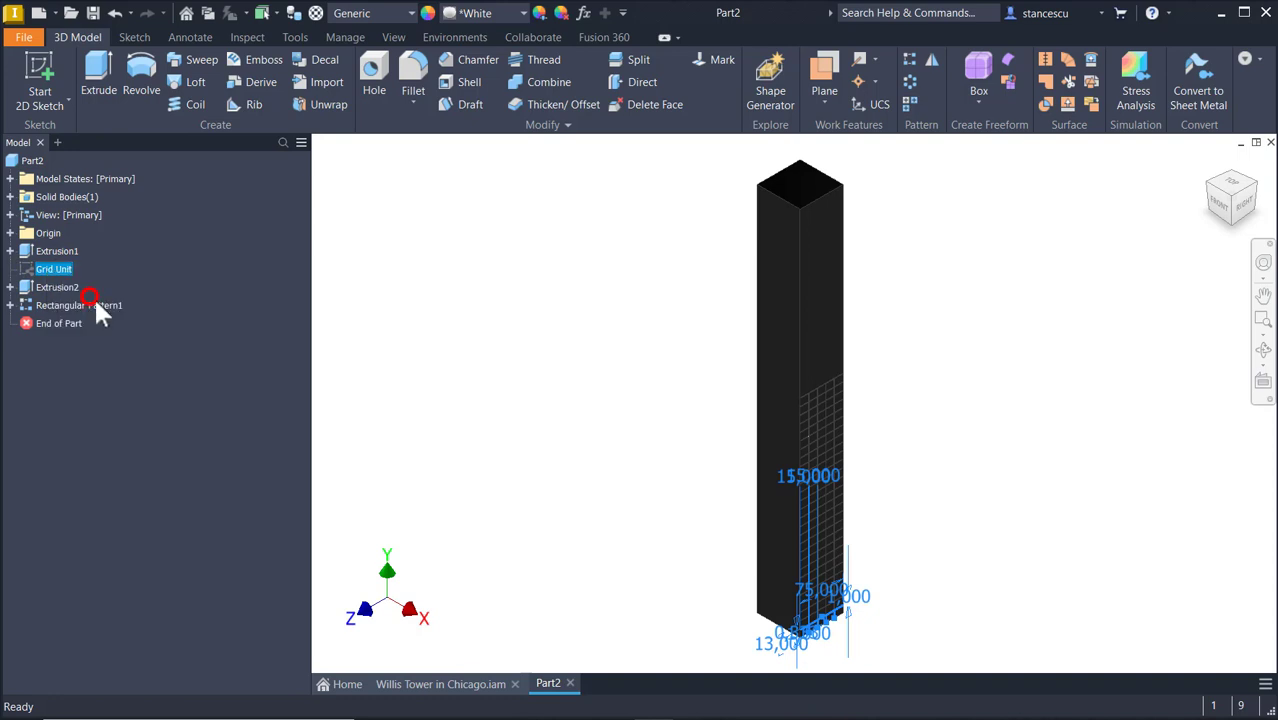
{"action": "left_click", "coordinate": [913, 299]}
{"action": "left_click", "coordinate": [819, 320]}
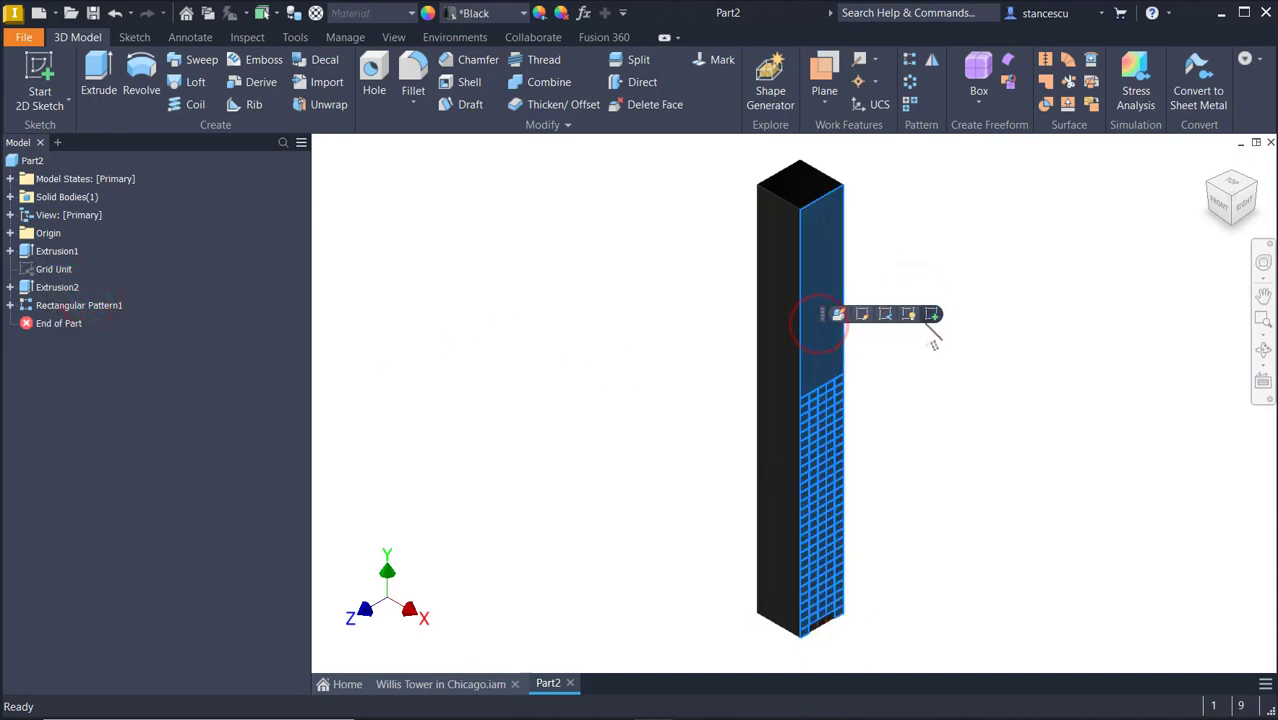
{"action": "left_click", "coordinate": [932, 314]}
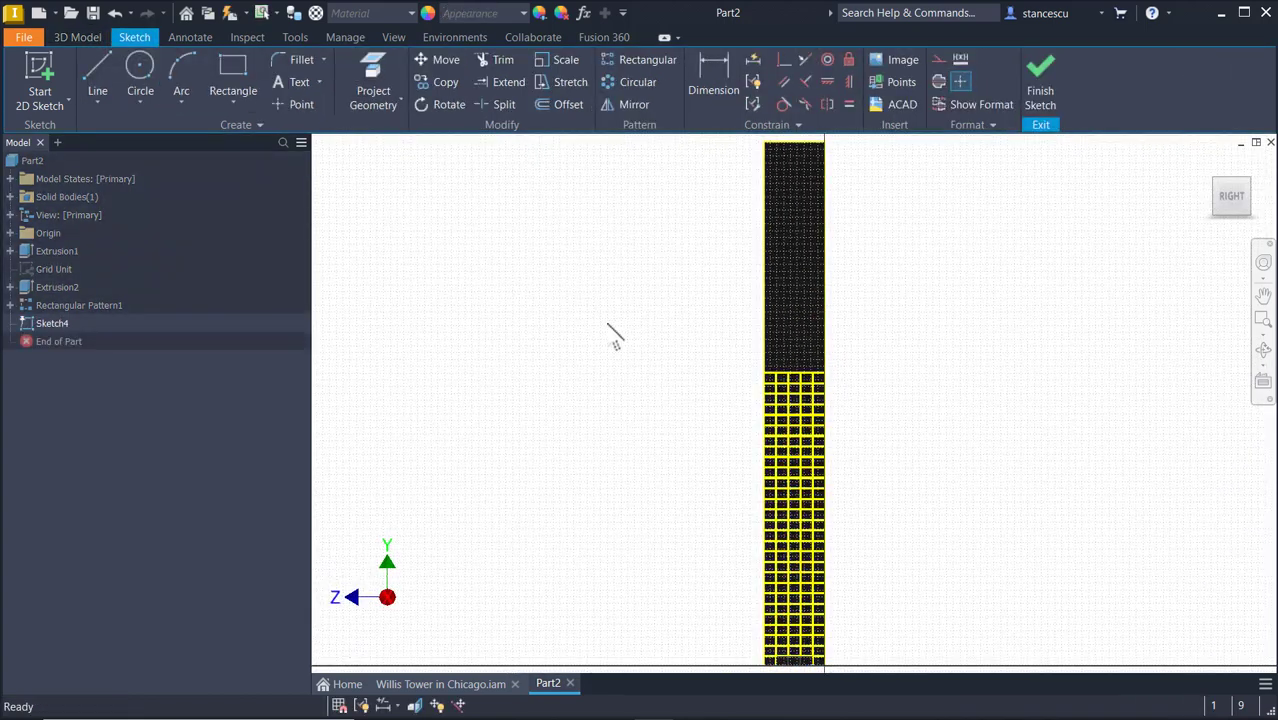
{"action": "right_click", "coordinate": [612, 298]}
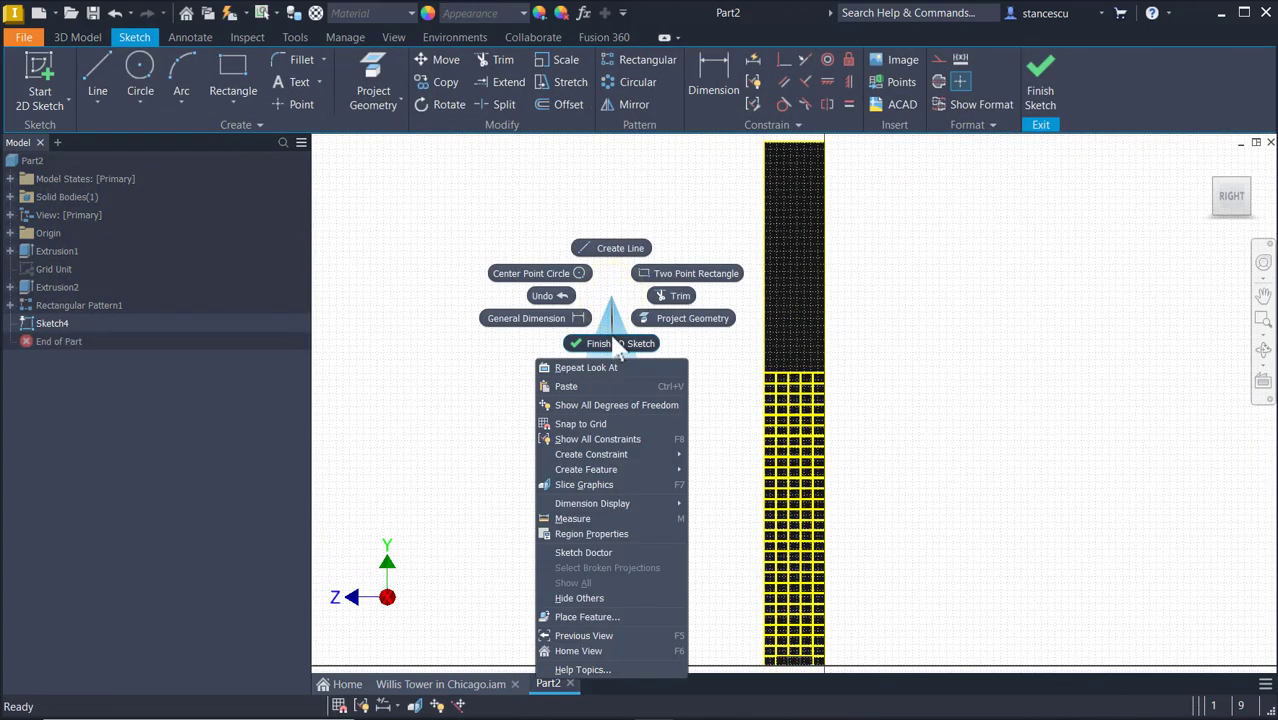
{"action": "left_click", "coordinate": [610, 386]}
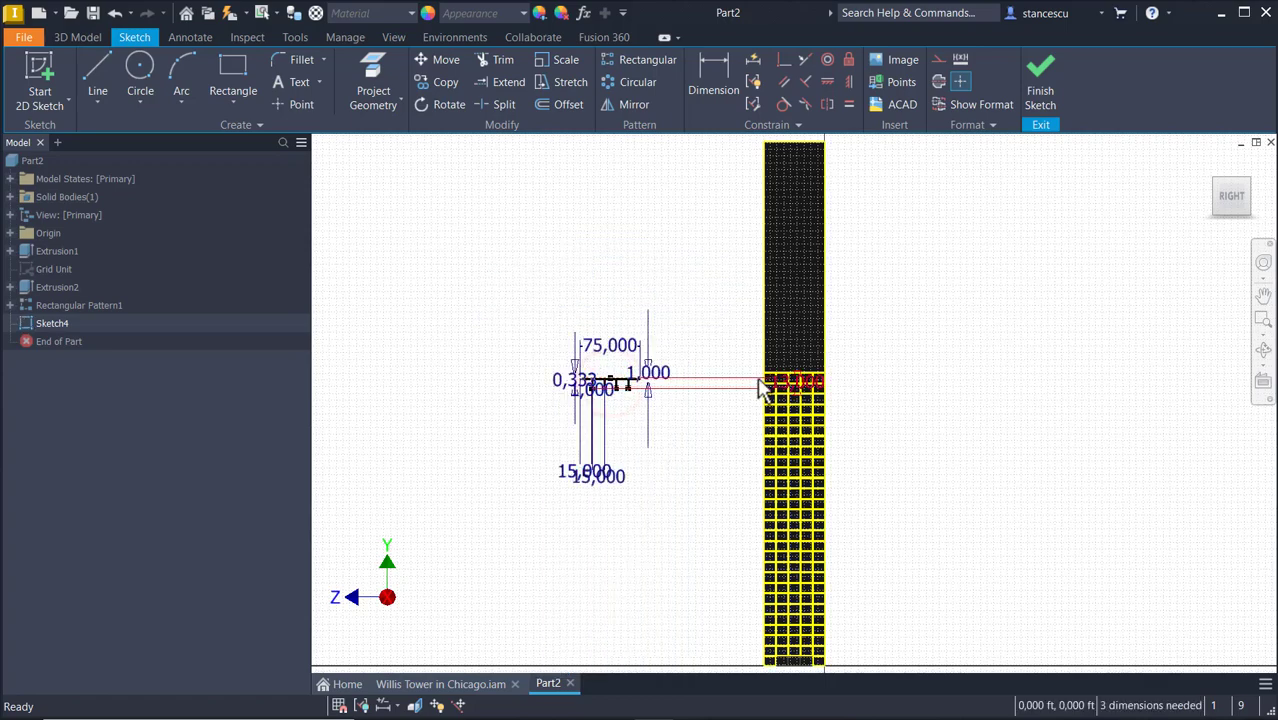
Constrain the left endpoint of the pasted profile's upper construction line coincident with the left vertical edge of the pillar face.
{"action": "scroll", "coordinate": [760, 388], "scroll_direction": "down", "scroll_amount": 8}
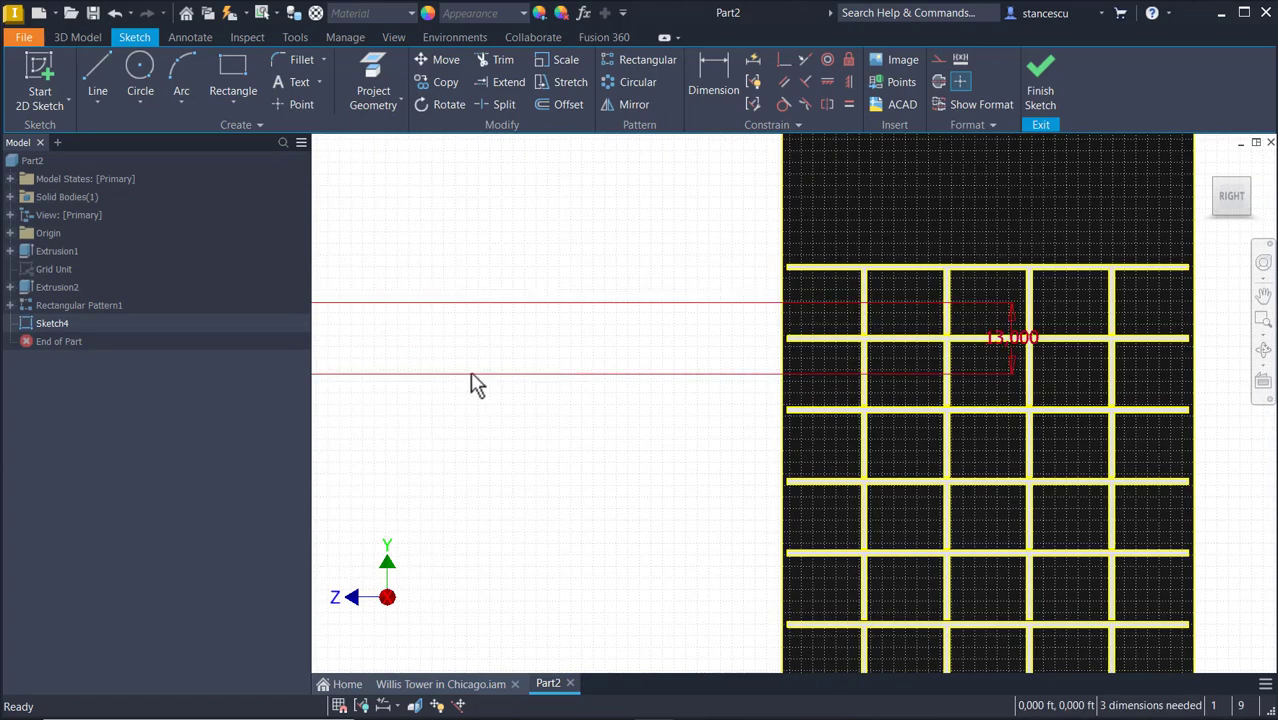
{"action": "scroll", "coordinate": [436, 294], "scroll_direction": "up", "scroll_amount": 6}
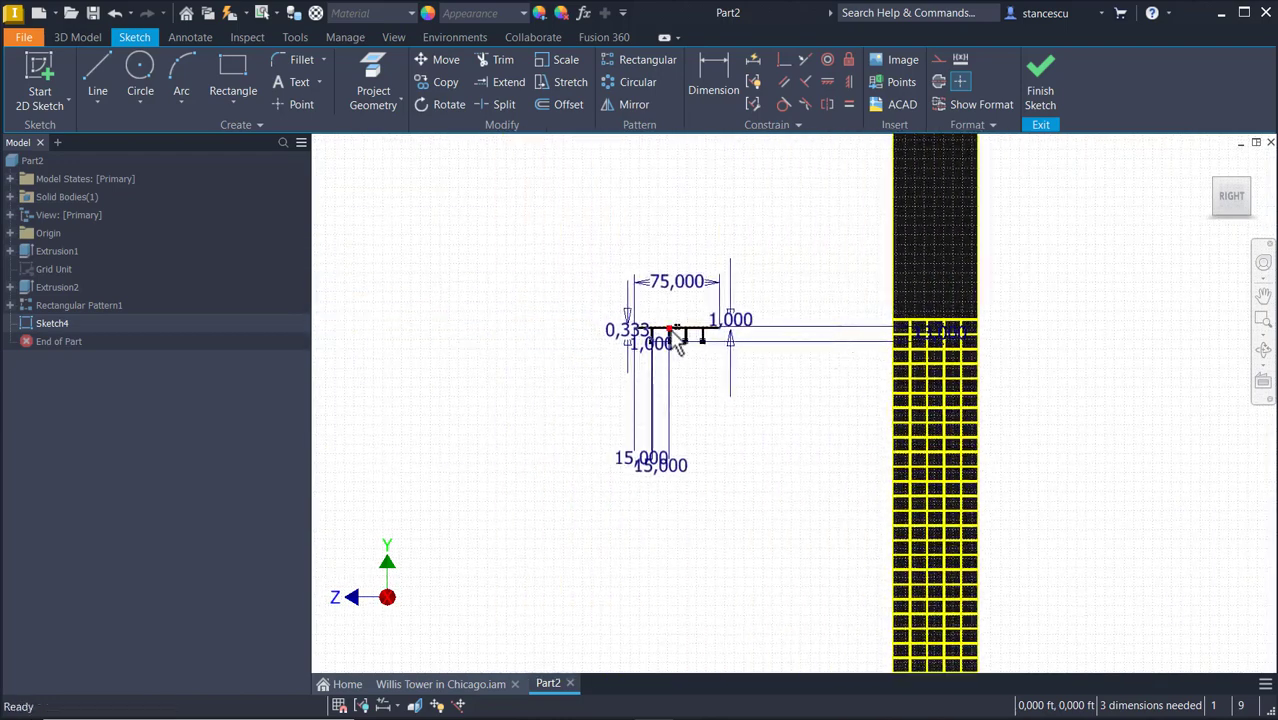
{"action": "scroll", "coordinate": [677, 342], "scroll_direction": "down", "scroll_amount": 5}
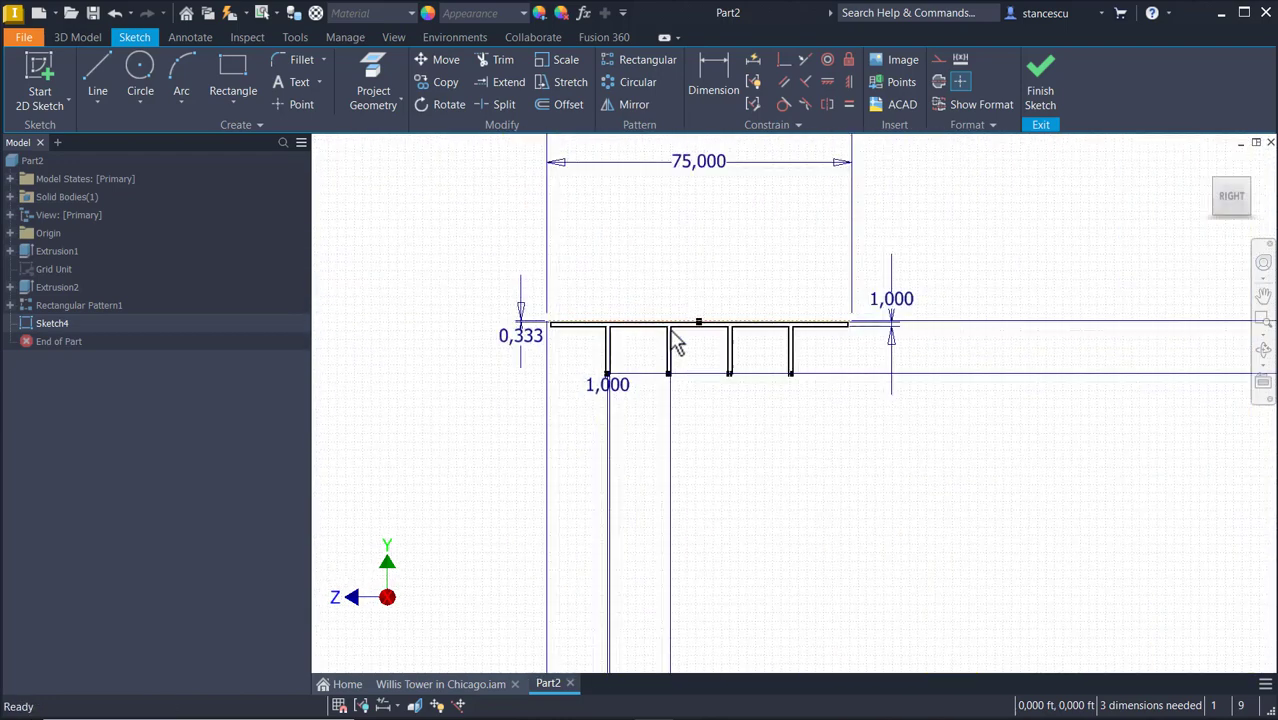
{"action": "left_click", "coordinate": [783, 58]}
{"action": "scroll", "coordinate": [528, 320], "scroll_direction": "down", "scroll_amount": 4}
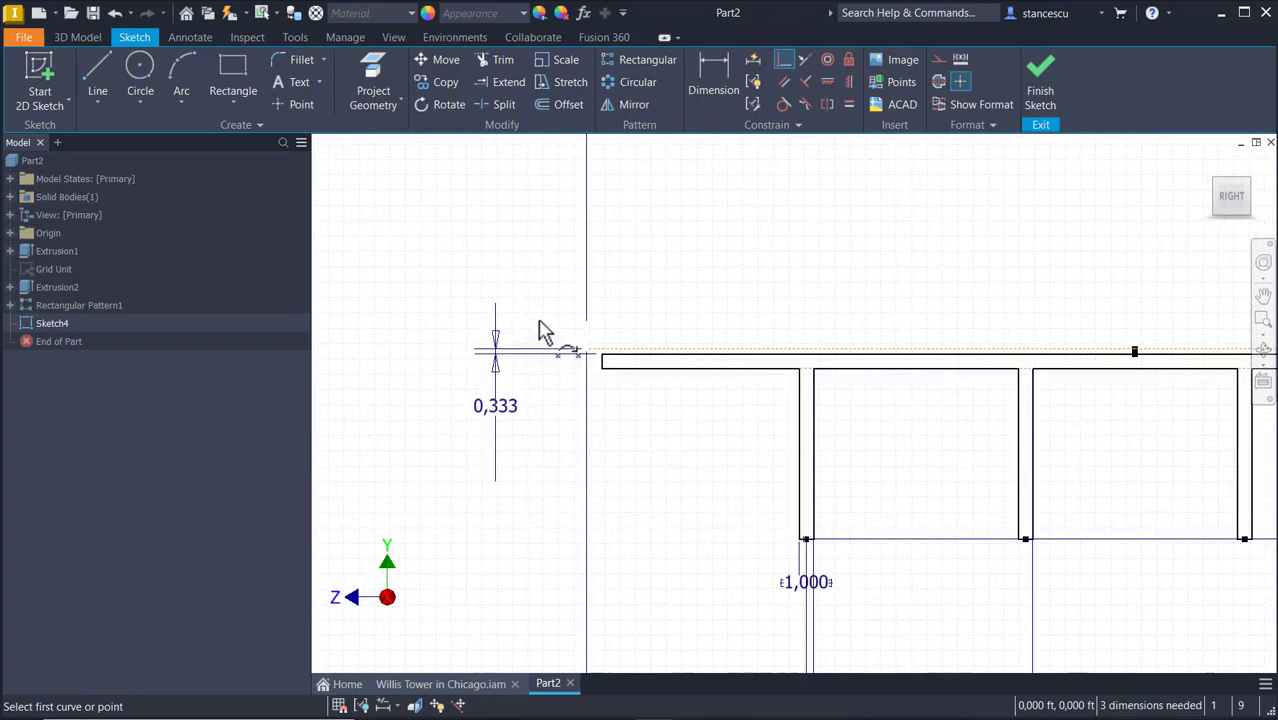
{"action": "left_click", "coordinate": [587, 350]}
{"action": "scroll", "coordinate": [787, 251], "scroll_direction": "up", "scroll_amount": 5}
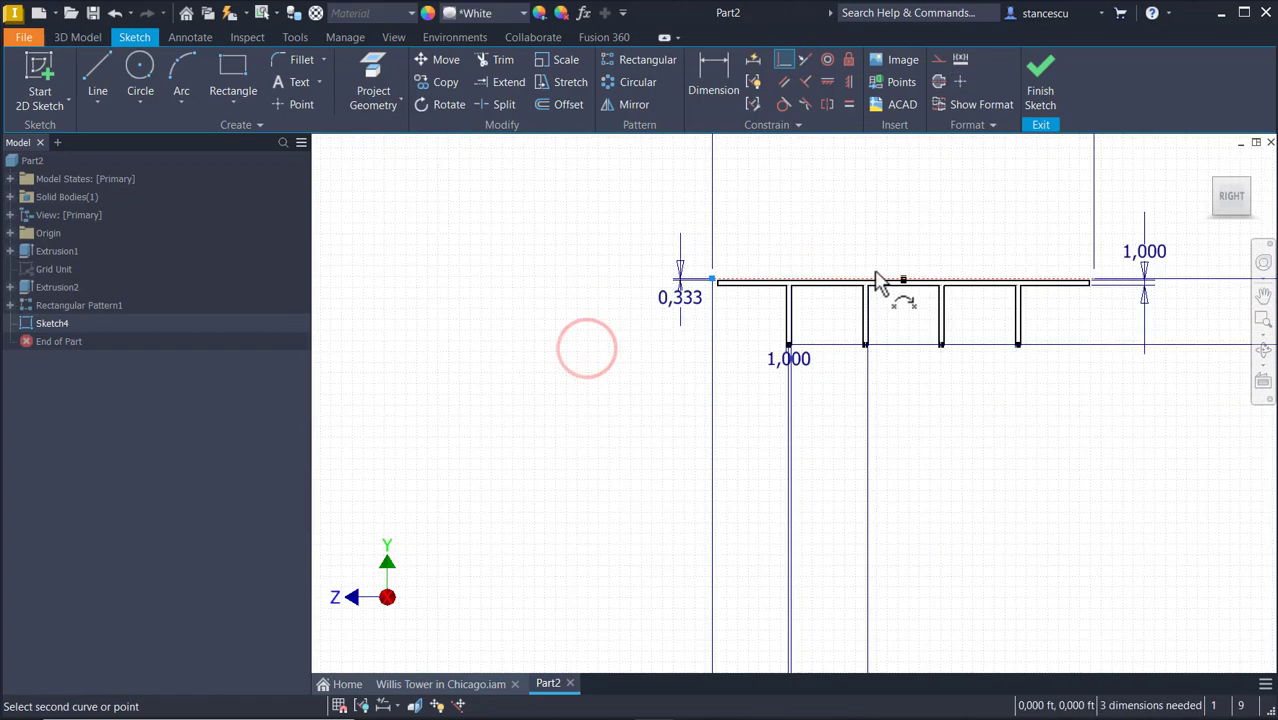
{"action": "middle_click_drag", "start_coordinate": [876, 280], "coordinate": [482, 413]}
{"action": "scroll", "coordinate": [988, 305], "scroll_direction": "up", "scroll_amount": 2}
{"action": "middle_click_drag", "start_coordinate": [907, 294], "coordinate": [424, 357]}
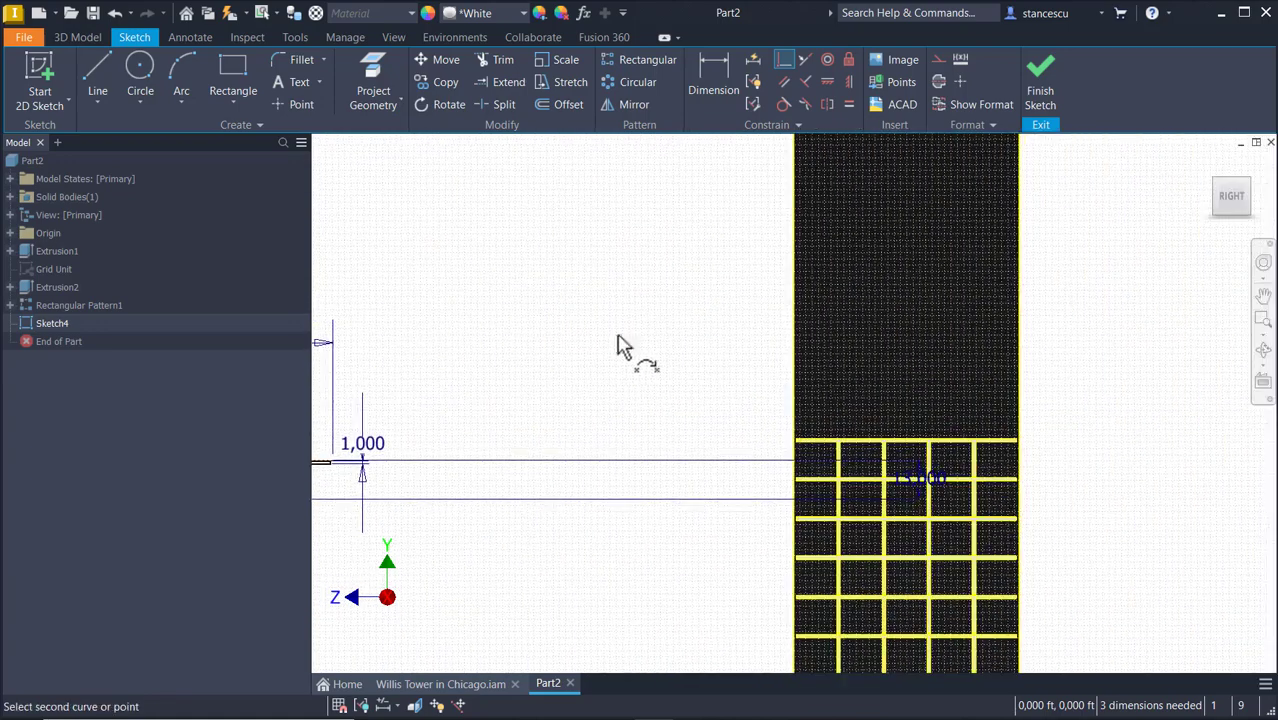
{"action": "left_click", "coordinate": [790, 305]}
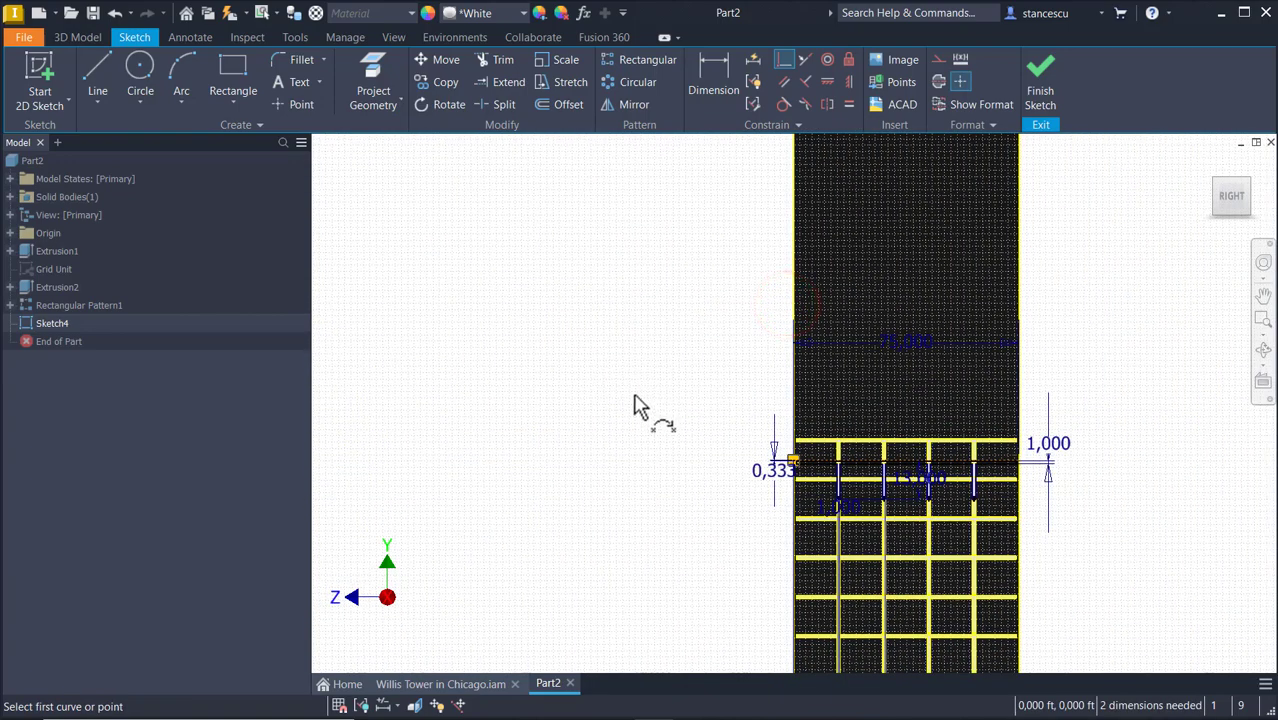
{"action": "key", "text": "Escape"}
Move the pasted grid profile up along the pillar edge until it is clear above the patterned grid.
{"action": "scroll", "coordinate": [891, 453], "scroll_direction": "down", "scroll_amount": 5}
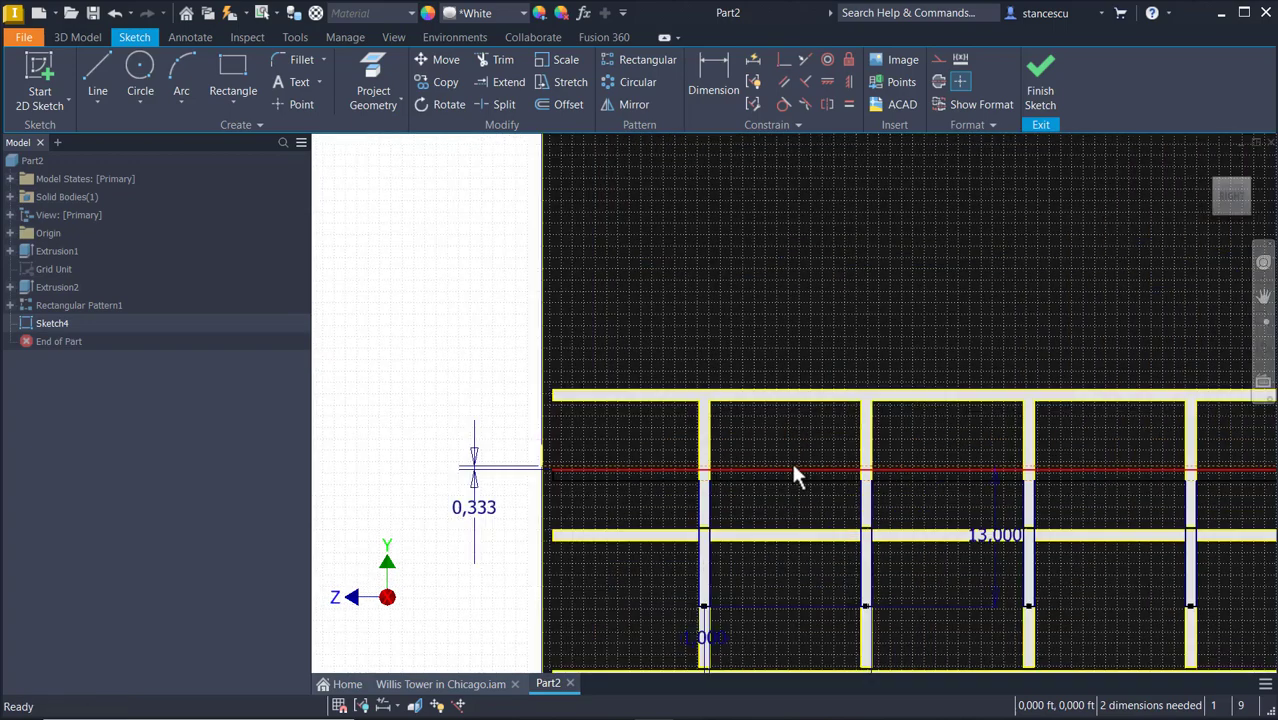
{"action": "mouse_move", "coordinate": [793, 470]}
{"action": "left_mouse_down"}
{"action": "mouse_move", "coordinate": [827, 248]}
{"action": "mouse_move", "coordinate": [818, 170]}
{"action": "left_mouse_up"}
{"action": "scroll", "coordinate": [818, 228], "scroll_direction": "up", "scroll_amount": 5}
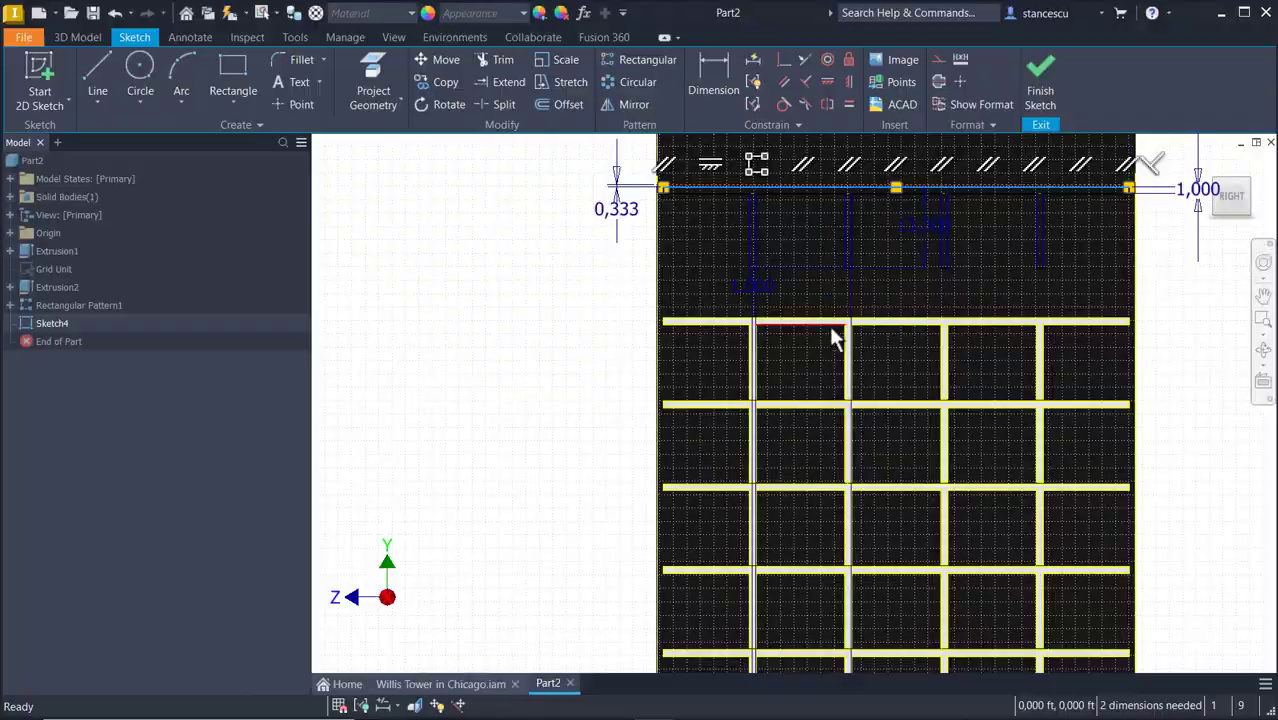
{"action": "scroll", "coordinate": [819, 348], "scroll_direction": "down", "scroll_amount": 2}
{"action": "mouse_move", "coordinate": [817, 341]}
{"action": "middle_mouse_down", "text": "shift"}
{"action": "mouse_move", "coordinate": [828, 460]}
{"action": "mouse_move", "coordinate": [825, 438]}
{"action": "mouse_move", "coordinate": [793, 439]}
{"action": "middle_mouse_up", "text": "shift"}
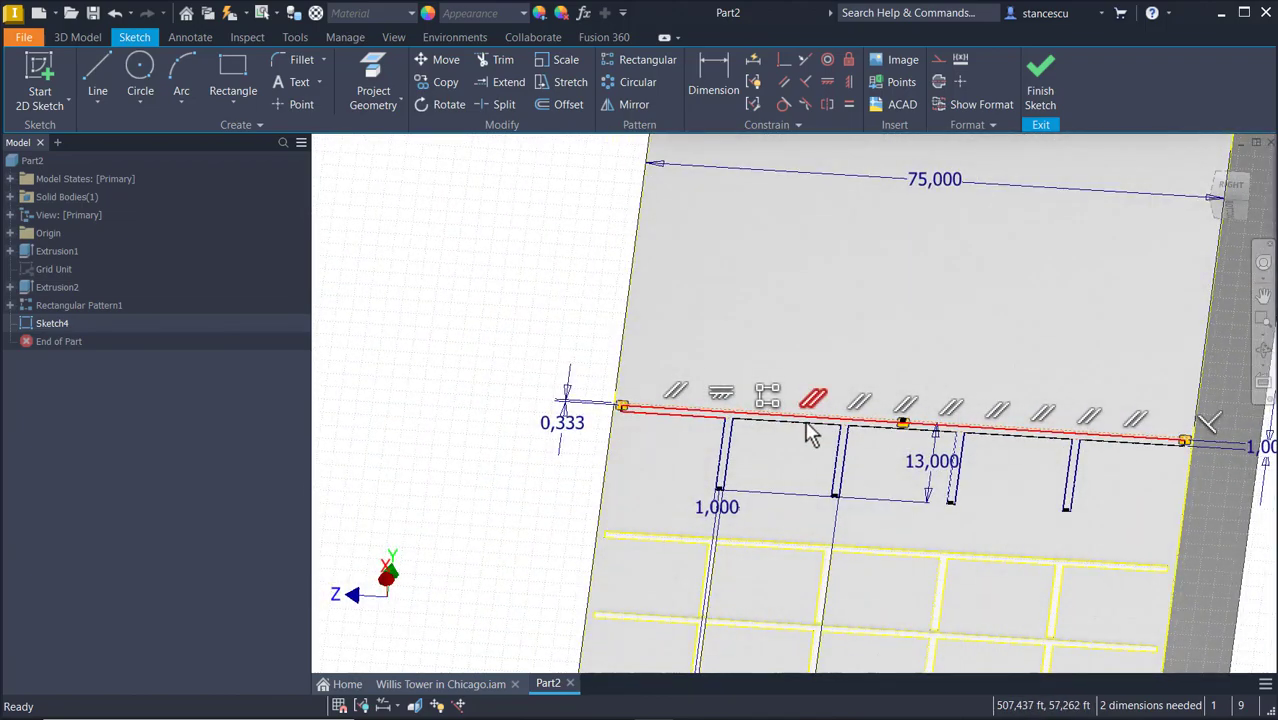
{"action": "left_click_drag", "start_coordinate": [806, 423], "coordinate": [834, 281]}
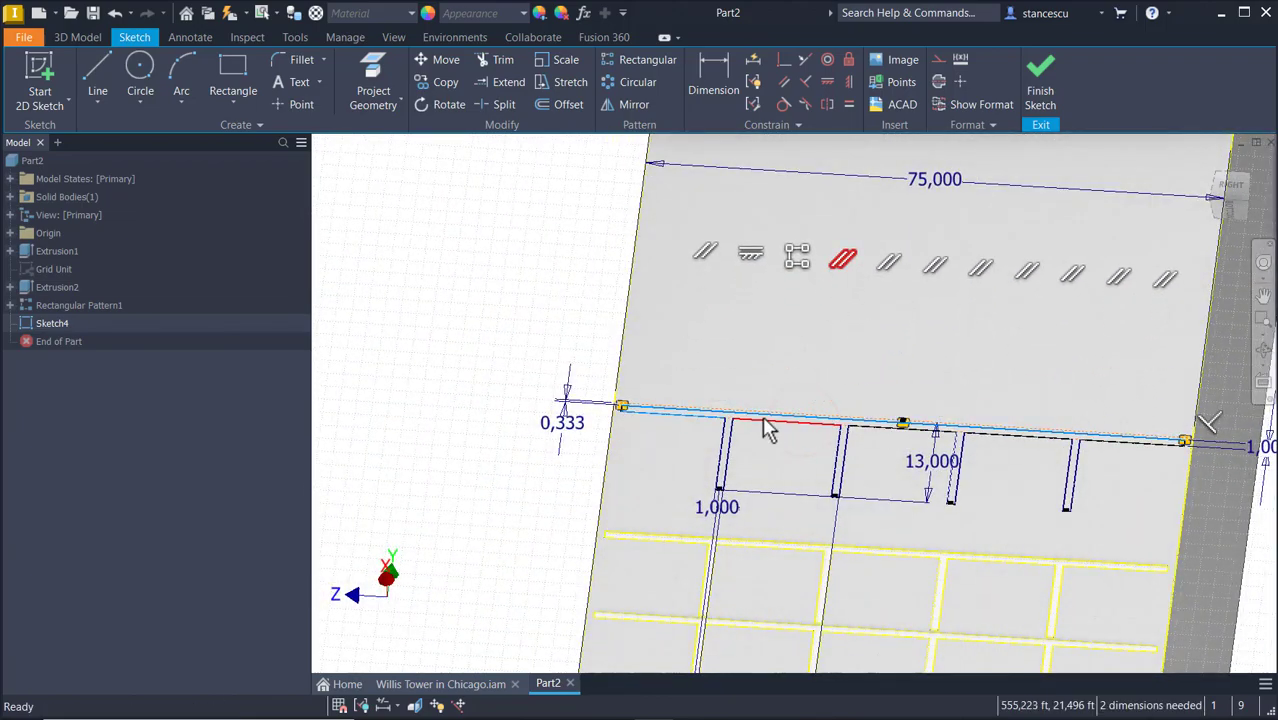
{"action": "mouse_move", "coordinate": [768, 428]}
{"action": "left_mouse_down"}
{"action": "mouse_move", "coordinate": [770, 343]}
{"action": "mouse_move", "coordinate": [801, 257]}
{"action": "left_mouse_up"}
{"action": "left_click", "coordinate": [480, 275]}
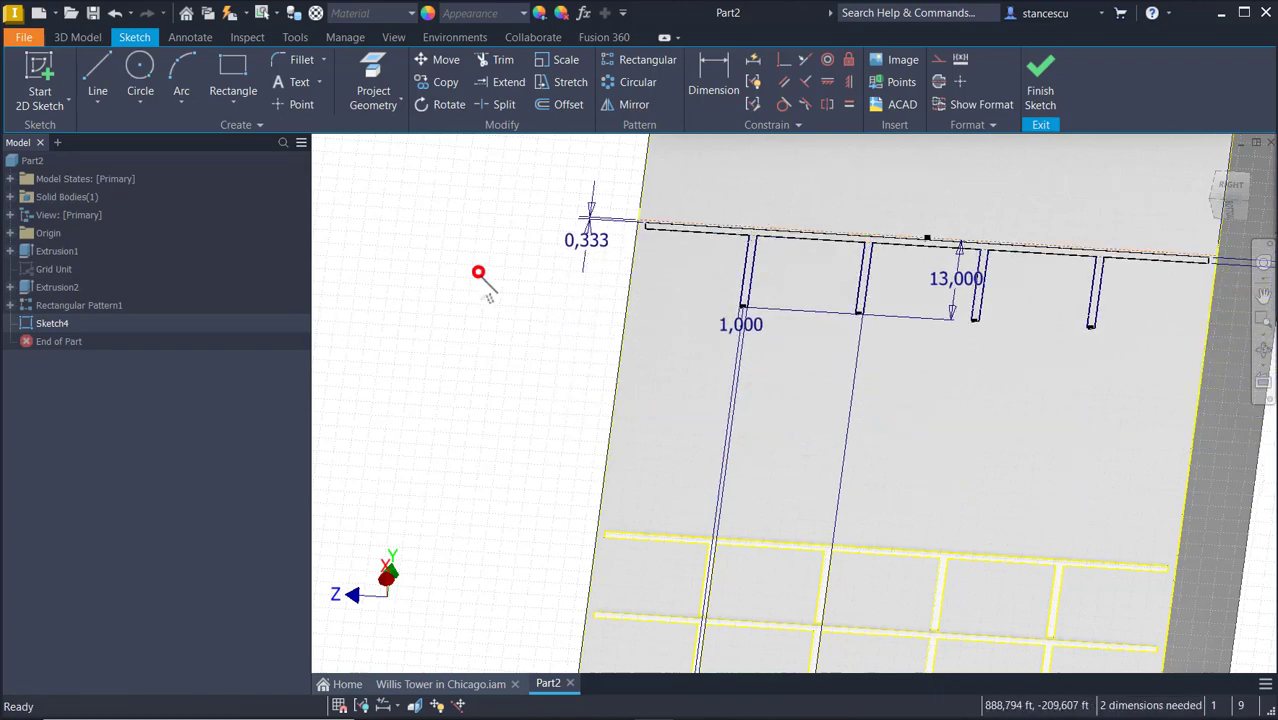
{"action": "left_click", "coordinate": [715, 55]}
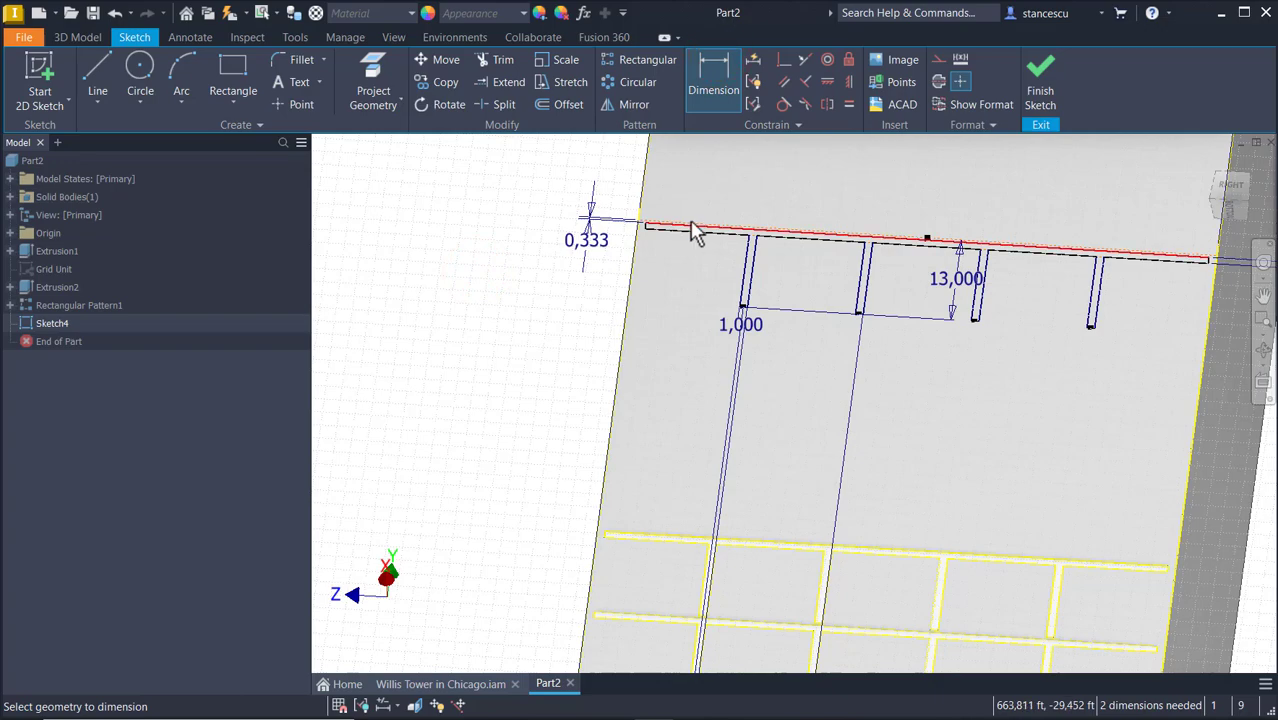
{"action": "scroll", "coordinate": [697, 232], "scroll_direction": "up", "scroll_amount": 2}
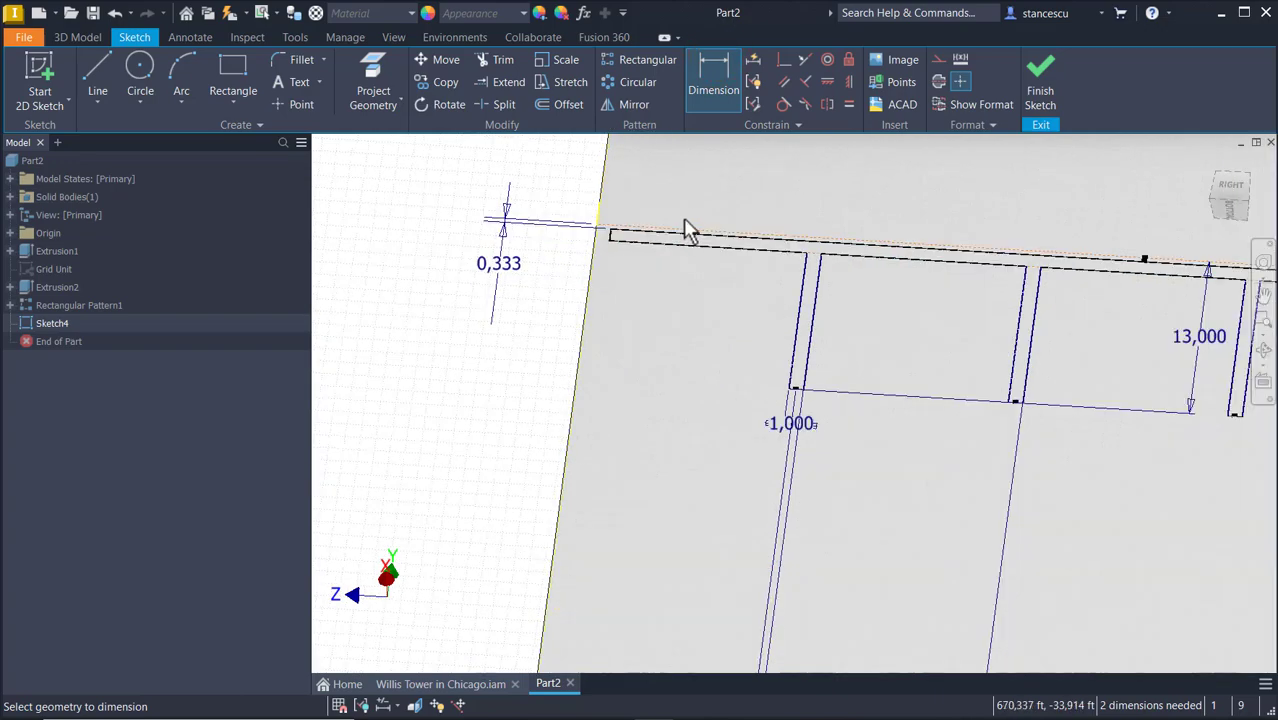
{"action": "scroll", "coordinate": [686, 228], "scroll_direction": "up", "scroll_amount": 2}
{"action": "left_click", "coordinate": [684, 246]}
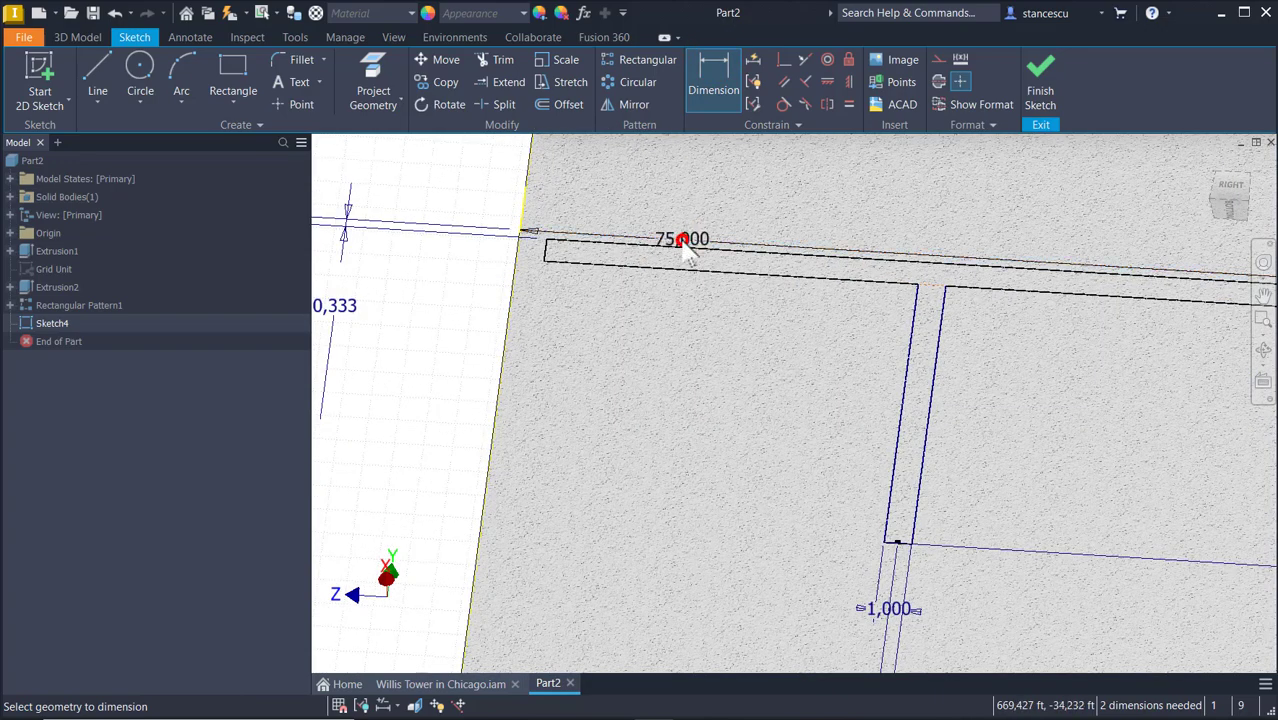
{"action": "scroll", "coordinate": [630, 381], "scroll_direction": "down", "scroll_amount": 2}
{"action": "middle_click_drag", "start_coordinate": [628, 477], "coordinate": [686, 100]}
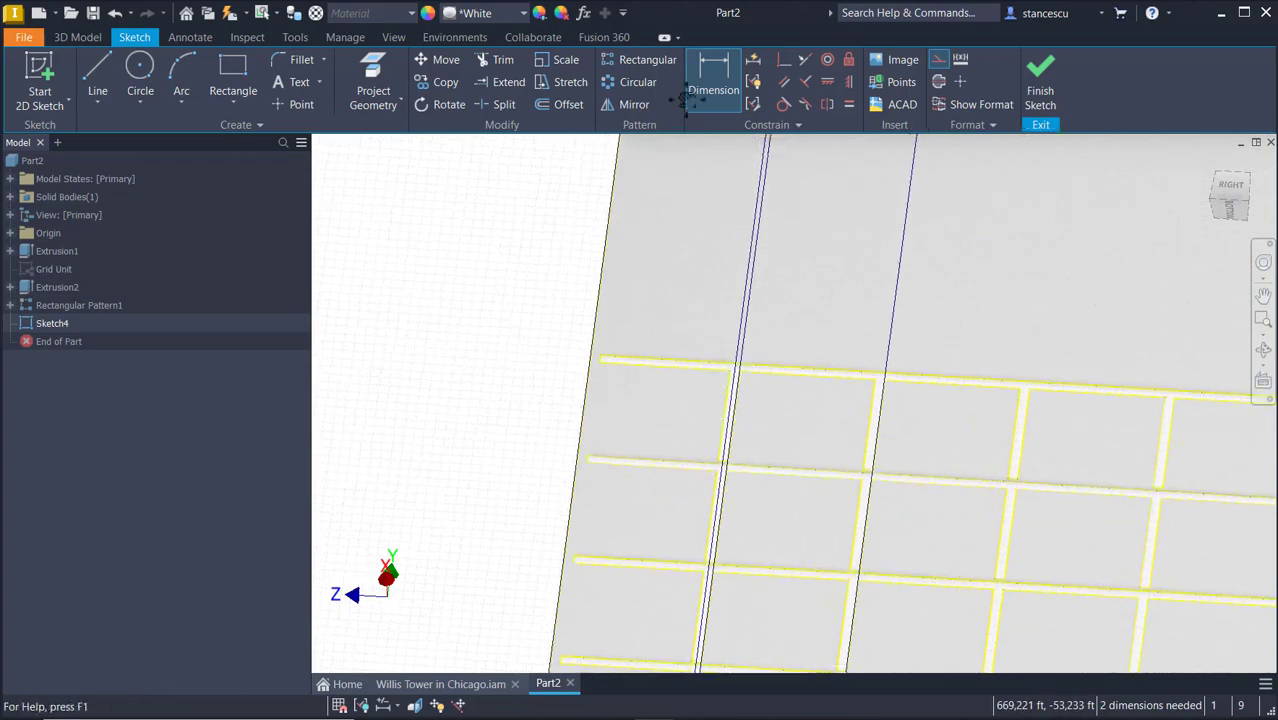
{"action": "scroll", "coordinate": [640, 318], "scroll_direction": "up", "scroll_amount": 2}
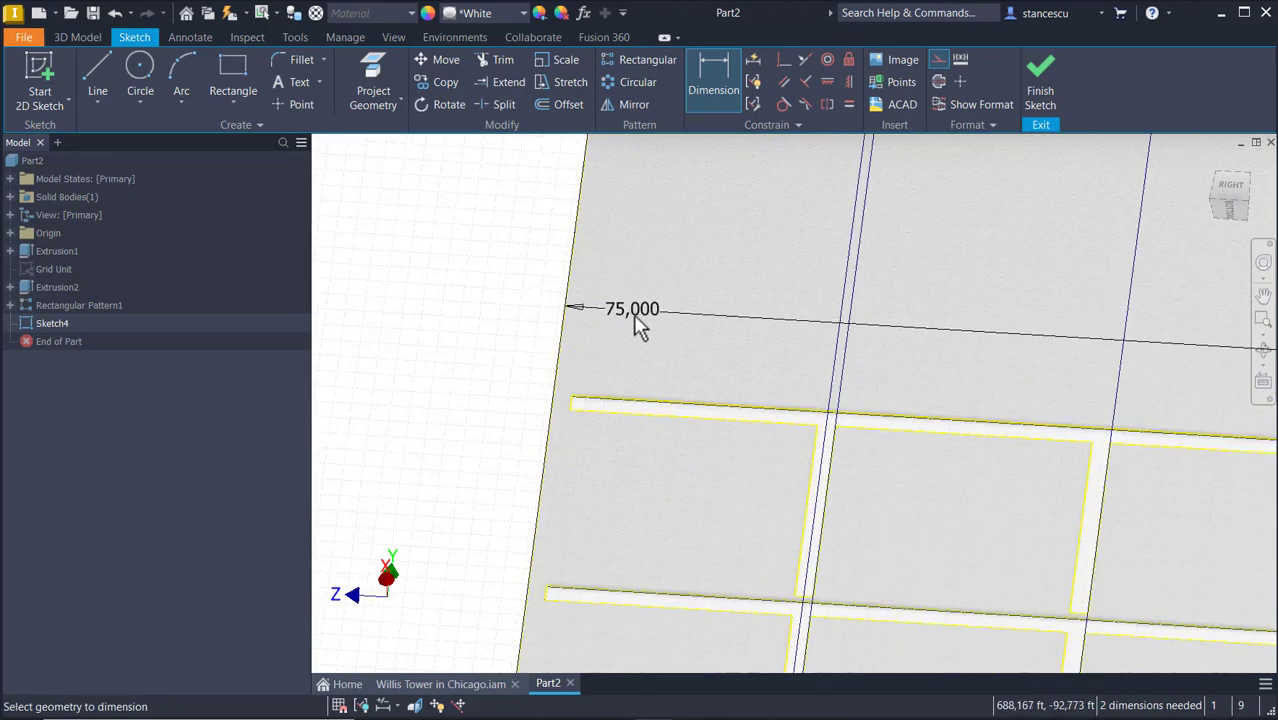
{"action": "key", "text": "Escape"}
Dimension the distance from the pasted profile's upper solid line to the top edge of the patterned grid as 13*5.
{"action": "middle_click_drag", "start_coordinate": [667, 295], "coordinate": [633, 571]}
{"action": "middle_click_drag", "start_coordinate": [671, 326], "coordinate": [655, 598]}
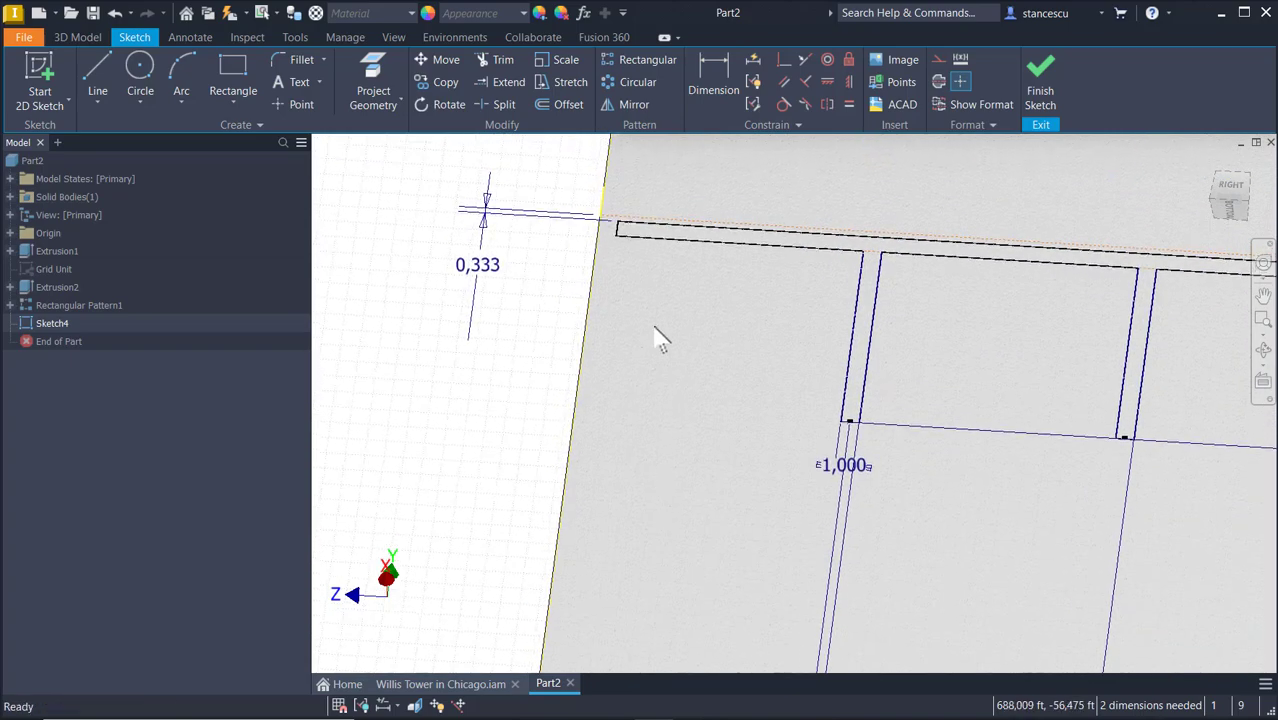
{"action": "left_click", "coordinate": [713, 90]}
{"action": "scroll", "coordinate": [692, 210], "scroll_direction": "up", "scroll_amount": 2}
{"action": "left_click", "coordinate": [685, 250]}
{"action": "scroll", "coordinate": [668, 337], "scroll_direction": "down", "scroll_amount": 5}
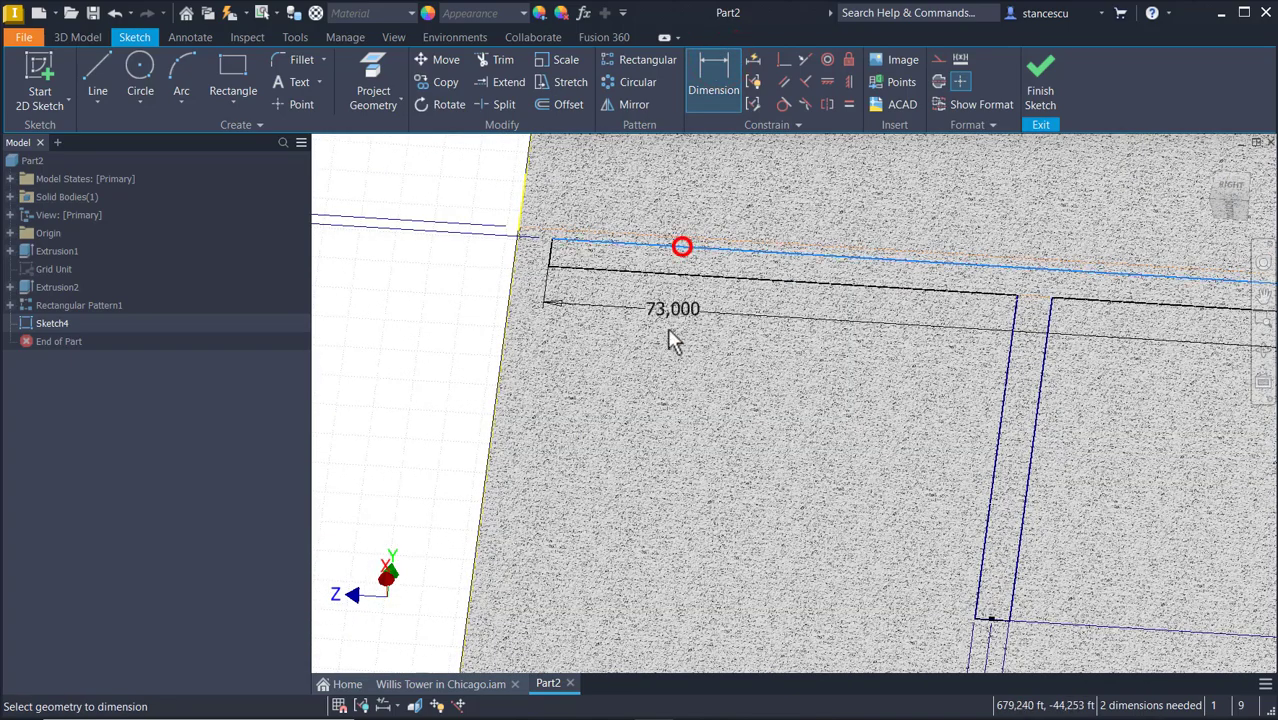
{"action": "middle_click_drag", "start_coordinate": [654, 515], "coordinate": [713, 249]}
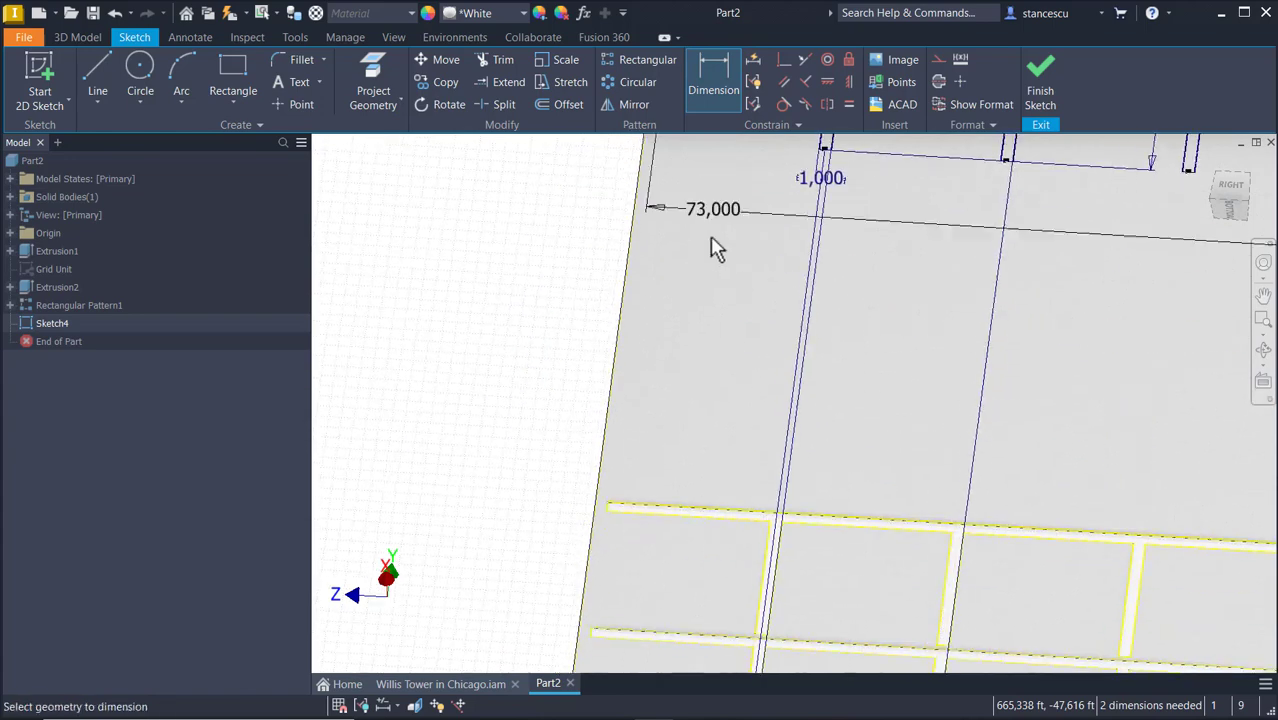
{"action": "left_click", "coordinate": [670, 488]}
{"action": "scroll", "coordinate": [668, 484], "scroll_direction": "down", "scroll_amount": 2}
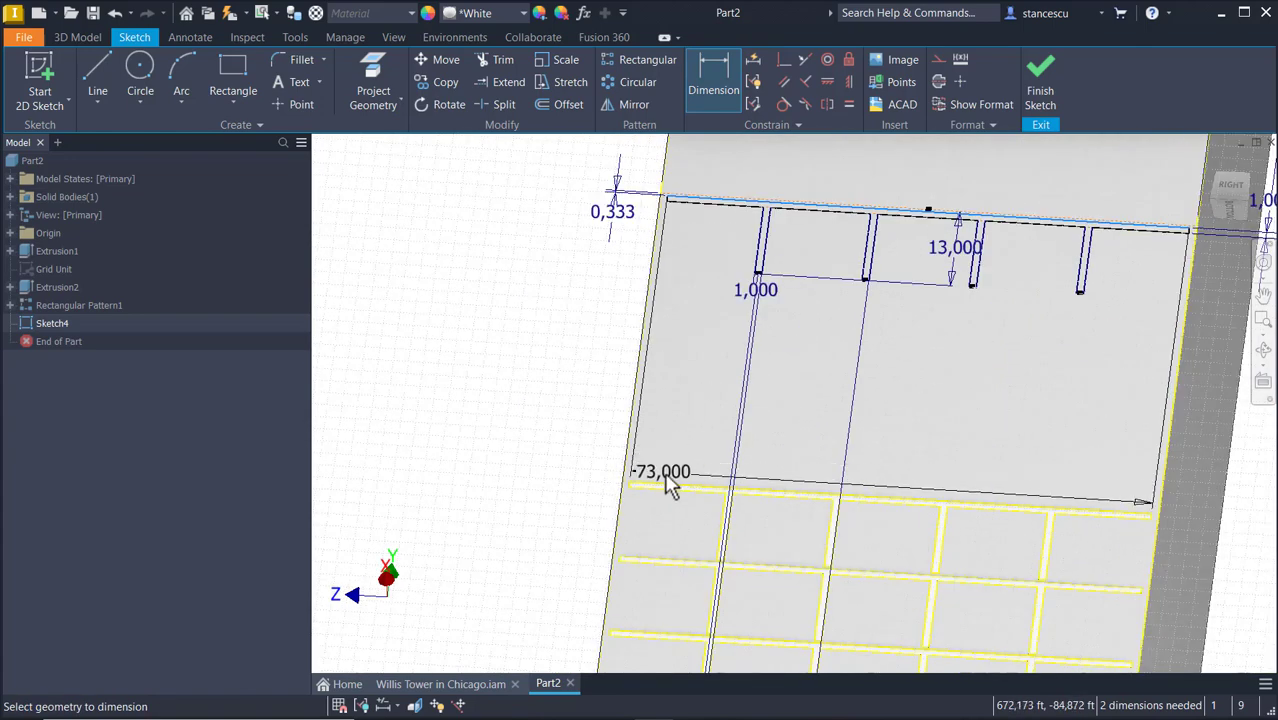
{"action": "scroll", "coordinate": [668, 484], "scroll_direction": "up", "scroll_amount": 4}
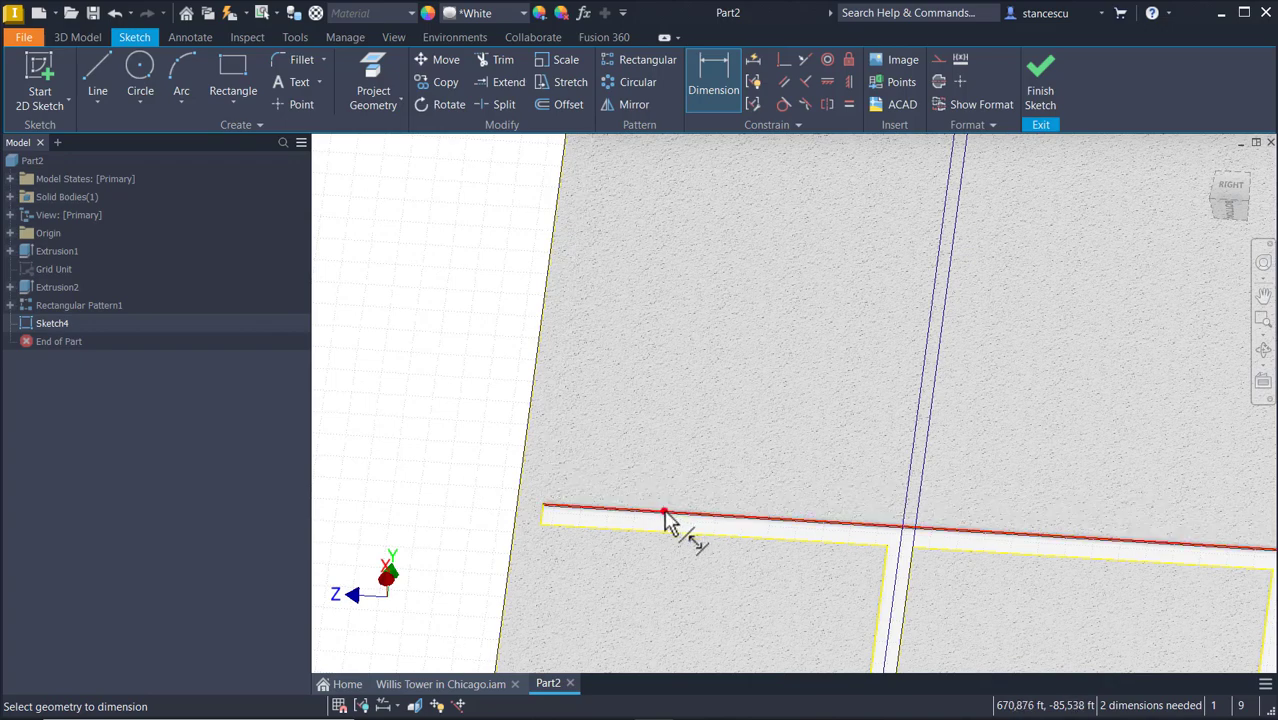
{"action": "left_click", "coordinate": [664, 512]}
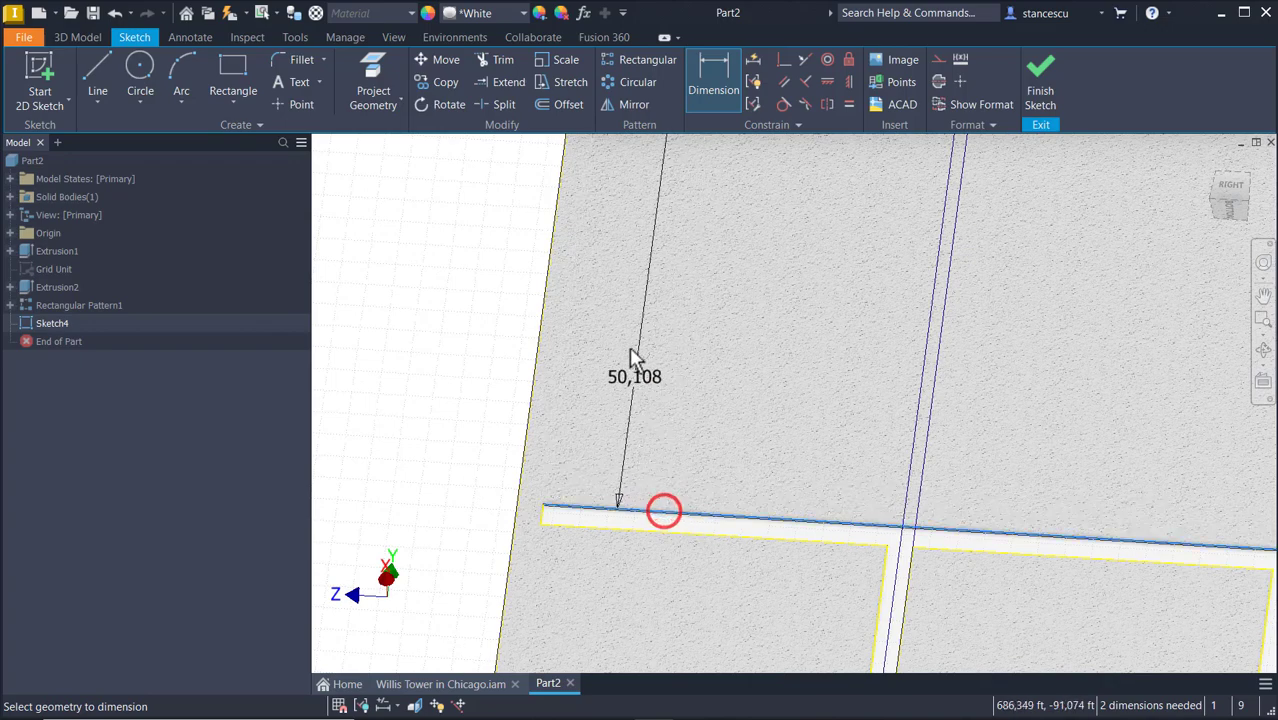
{"action": "left_click", "coordinate": [437, 298]}
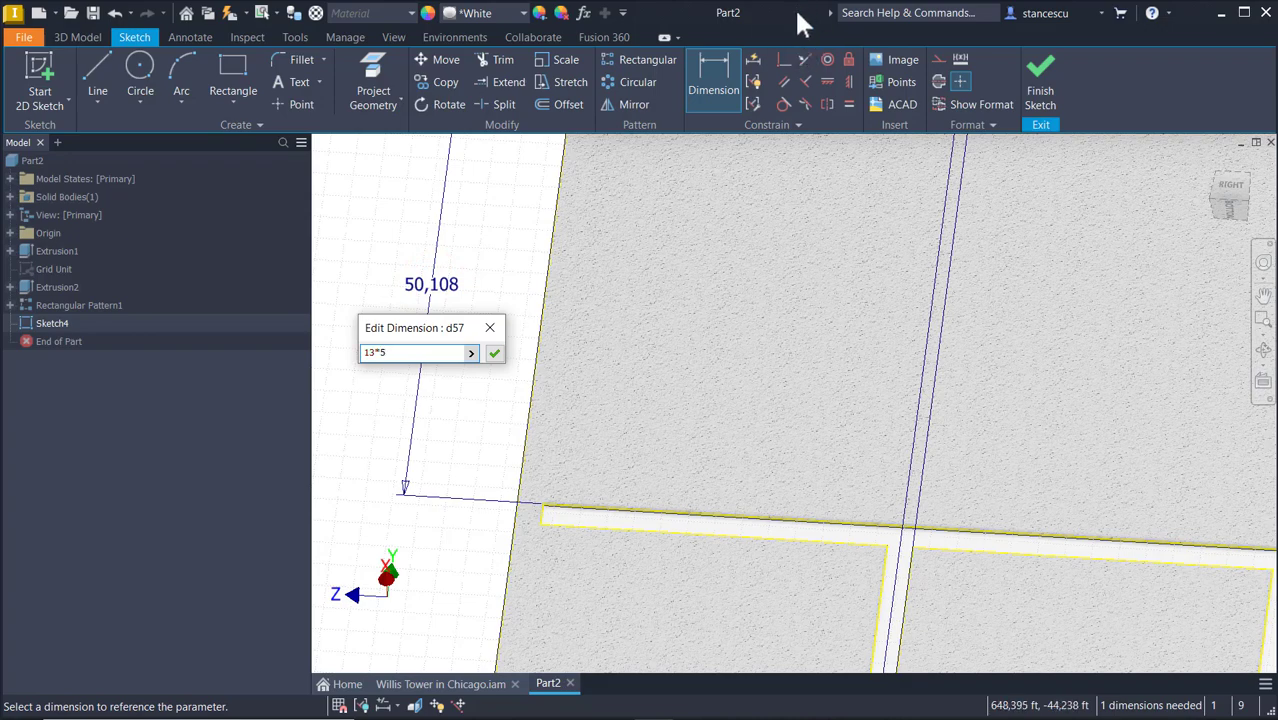
{"action": "key", "text": "Return"}
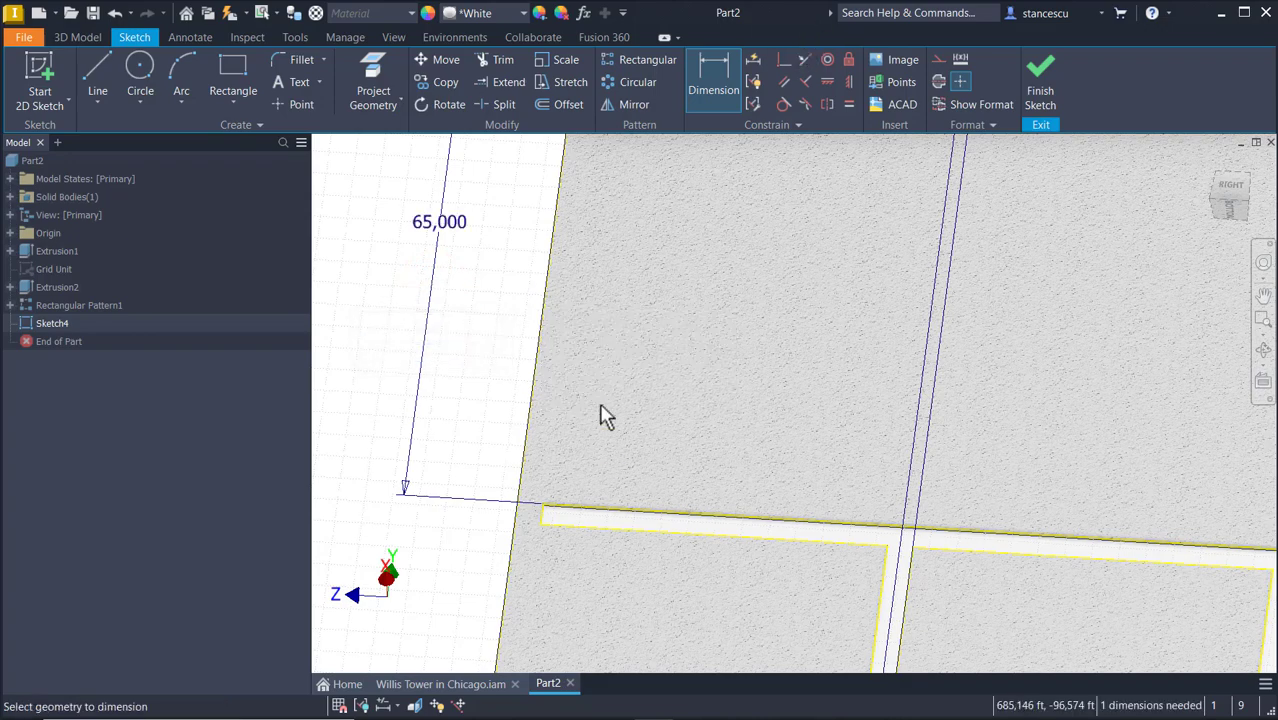
Finish the sketch and extrude the pasted grid profile as a 1.5 in deep cut into the pillar face.
{"action": "scroll", "coordinate": [617, 306], "scroll_direction": "down", "scroll_amount": 3}
{"action": "scroll", "coordinate": [644, 299], "scroll_direction": "down", "scroll_amount": 3}
{"action": "middle_click_drag", "start_coordinate": [645, 300], "coordinate": [651, 479]}
{"action": "key", "text": "Page_Up"}
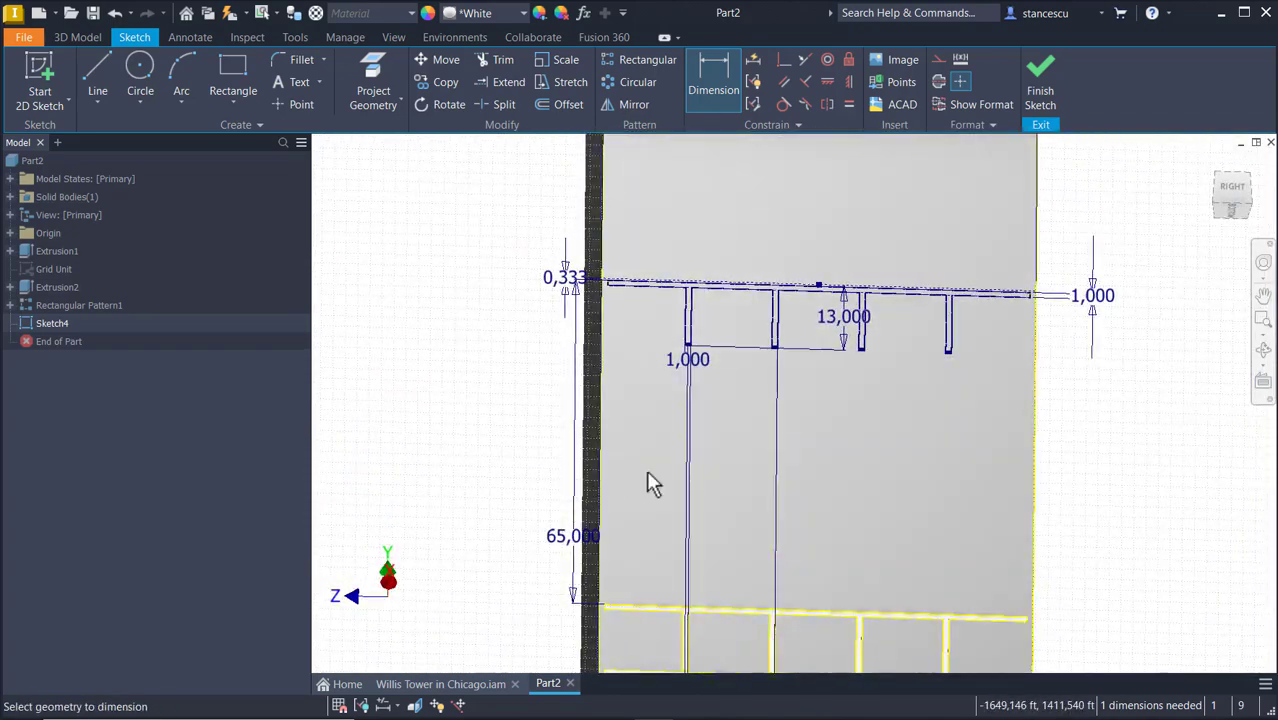
{"action": "middle_click_drag", "start_coordinate": [476, 362], "coordinate": [492, 512]}
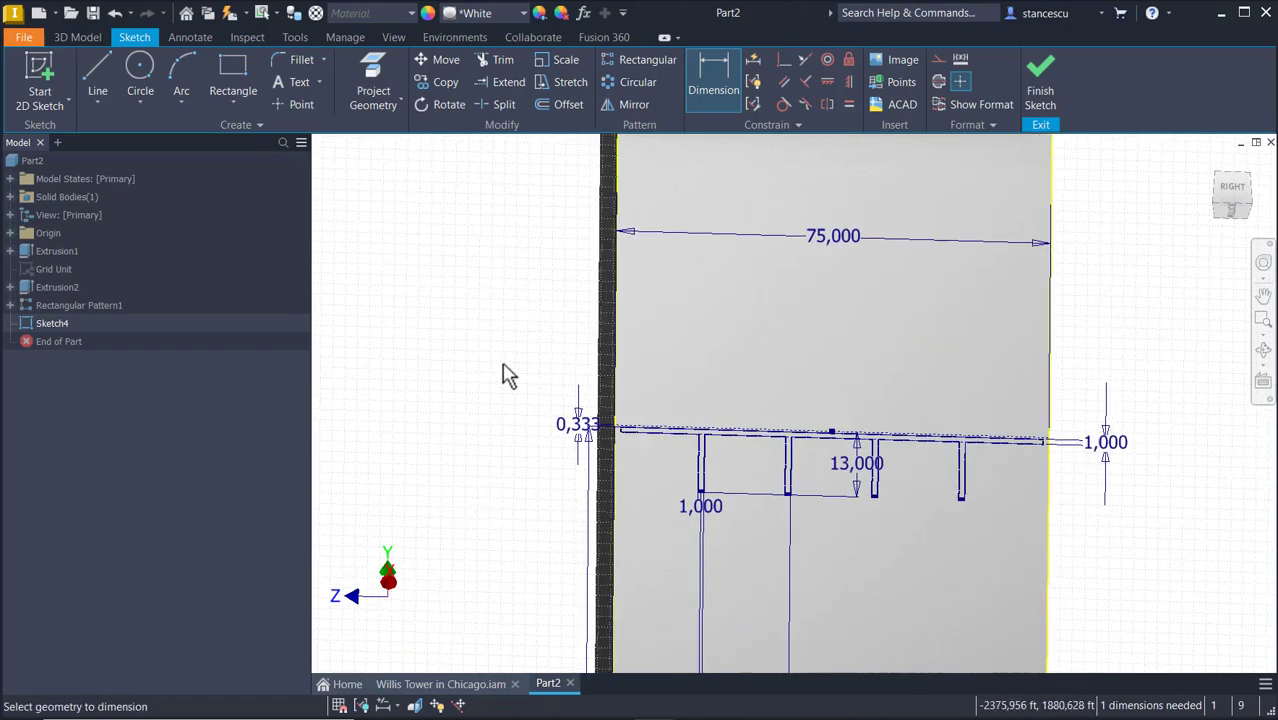
{"action": "left_click", "coordinate": [1040, 90]}
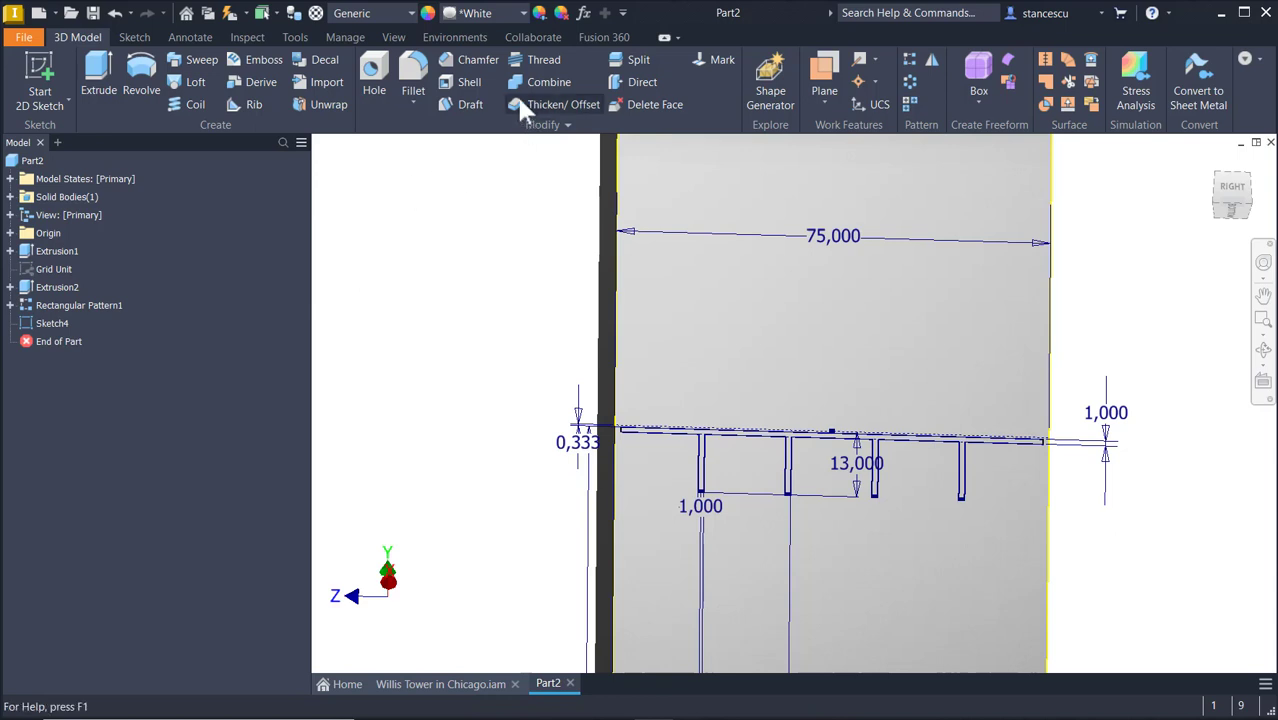
{"action": "left_click", "coordinate": [102, 75]}
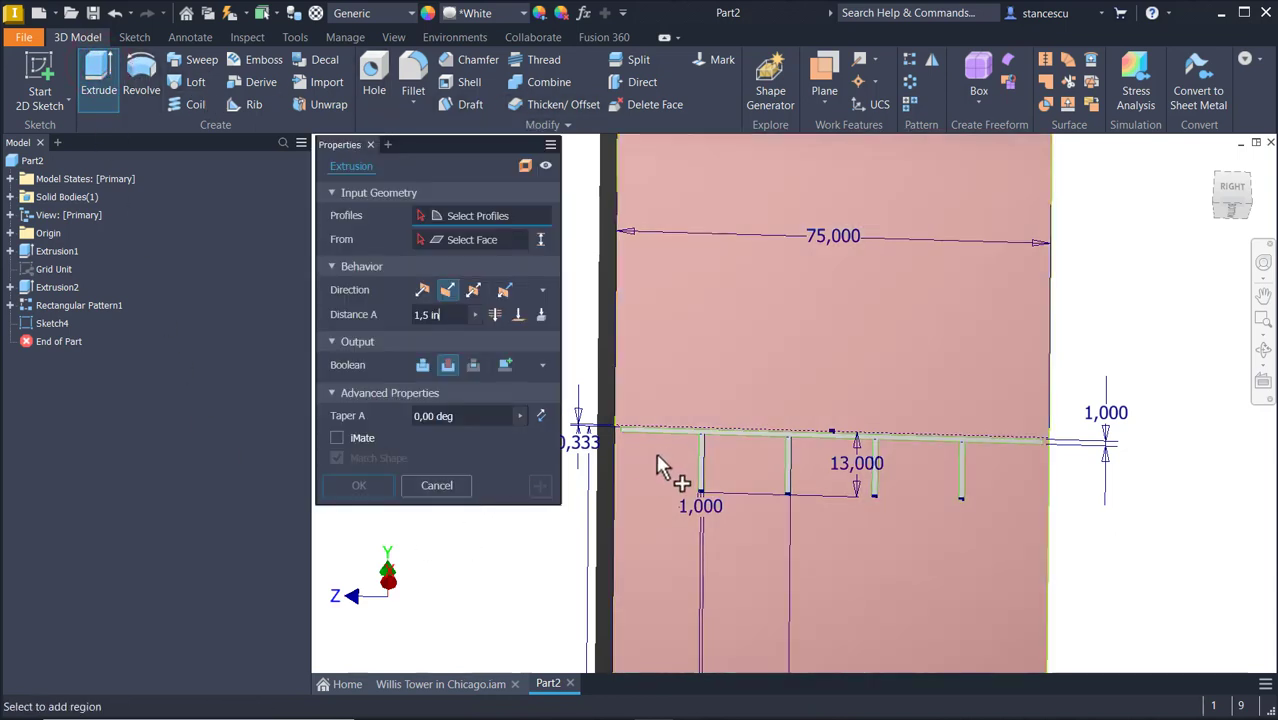
{"action": "left_click", "coordinate": [697, 461]}
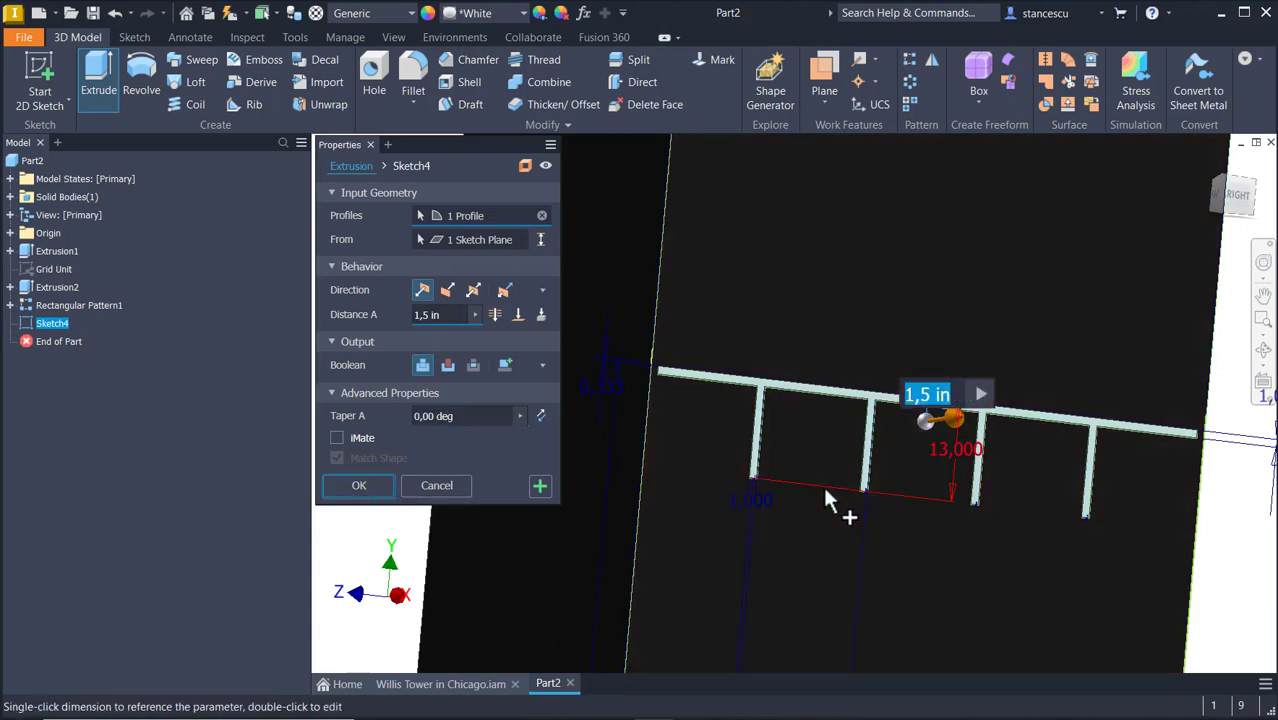
{"action": "middle_click_drag", "start_coordinate": [824, 486], "coordinate": [916, 470], "text": "shift"}
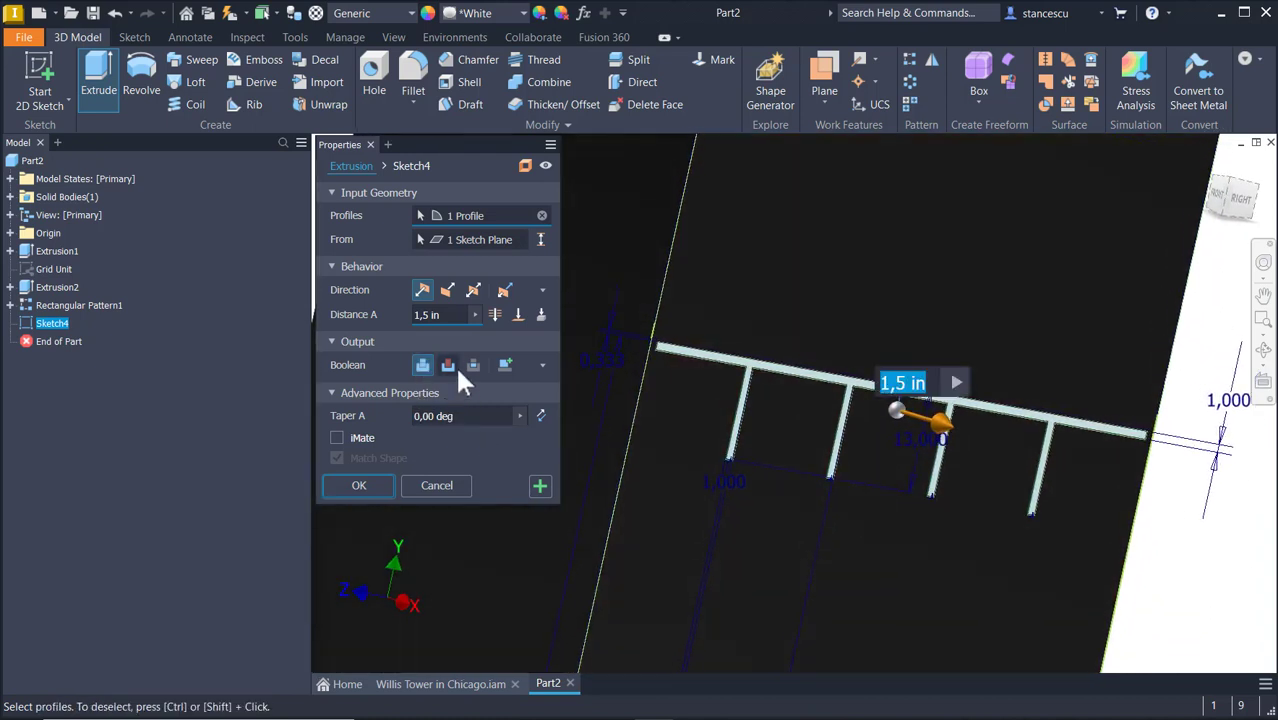
{"action": "left_click", "coordinate": [448, 366]}
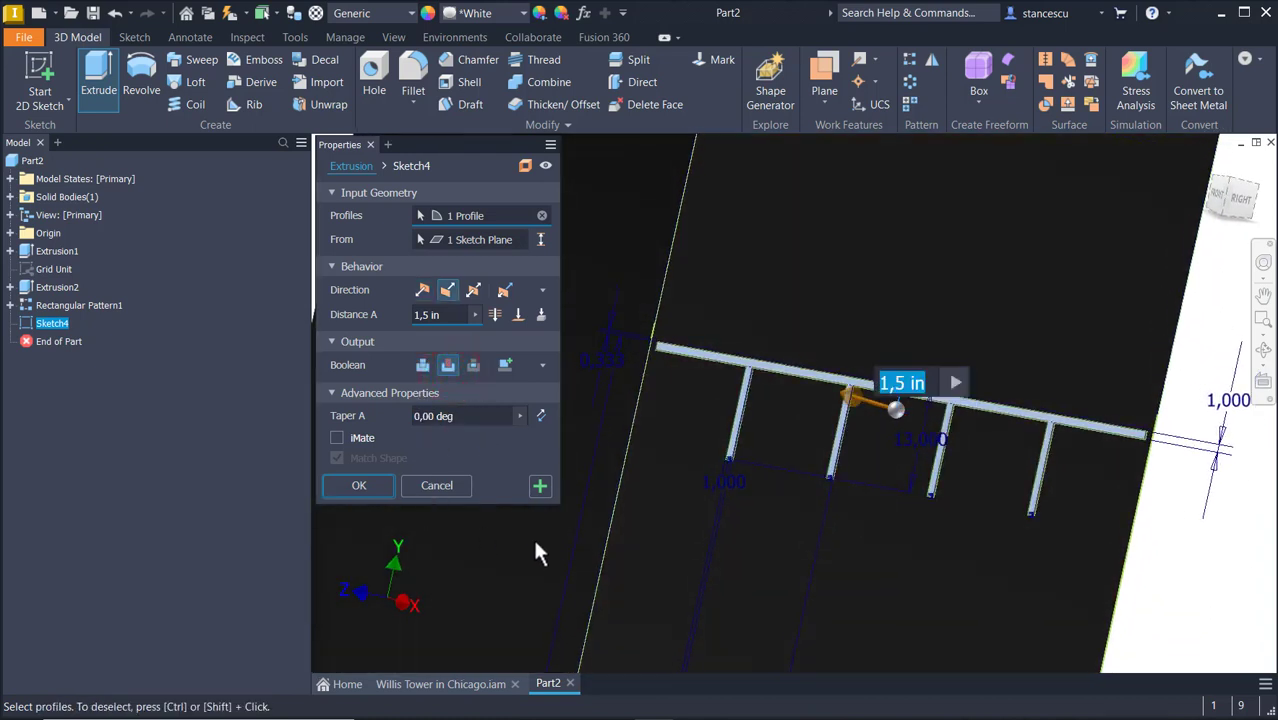
{"action": "left_click", "coordinate": [359, 485]}
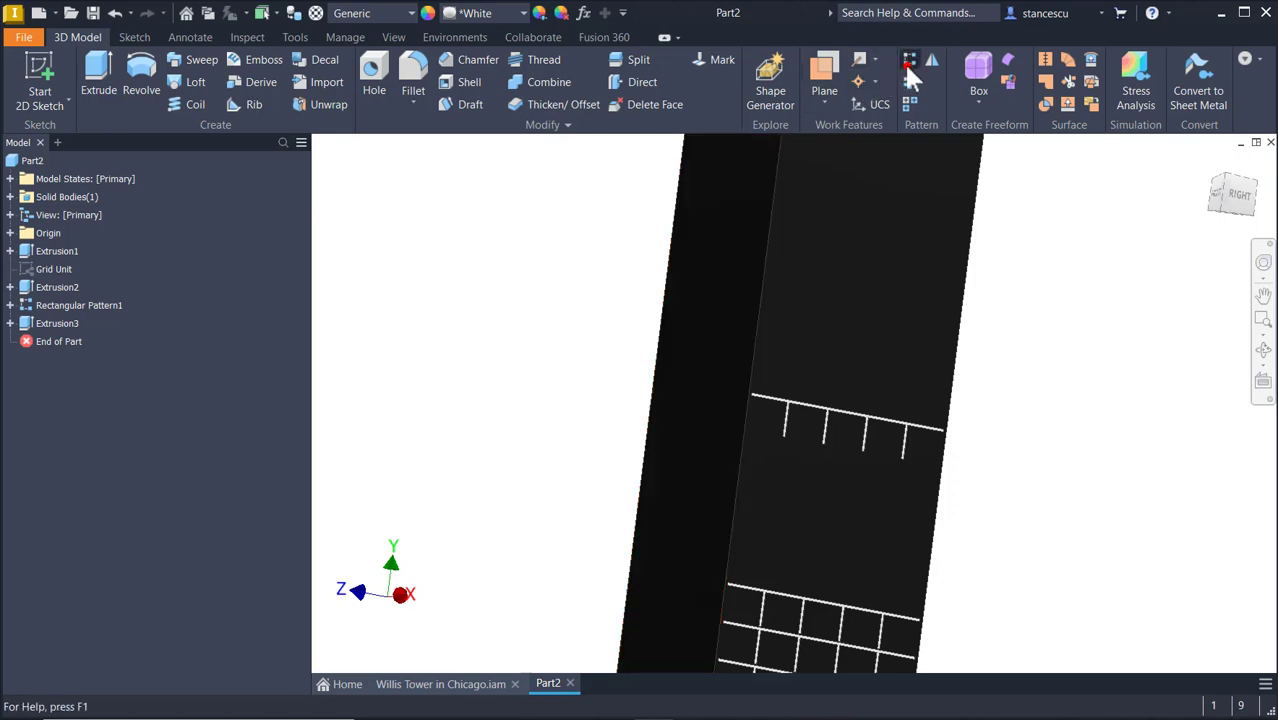
Set up a rectangular pattern of the new grid cut with its first direction upward along the pillar's vertical edge.
{"action": "left_click", "coordinate": [57, 325]}
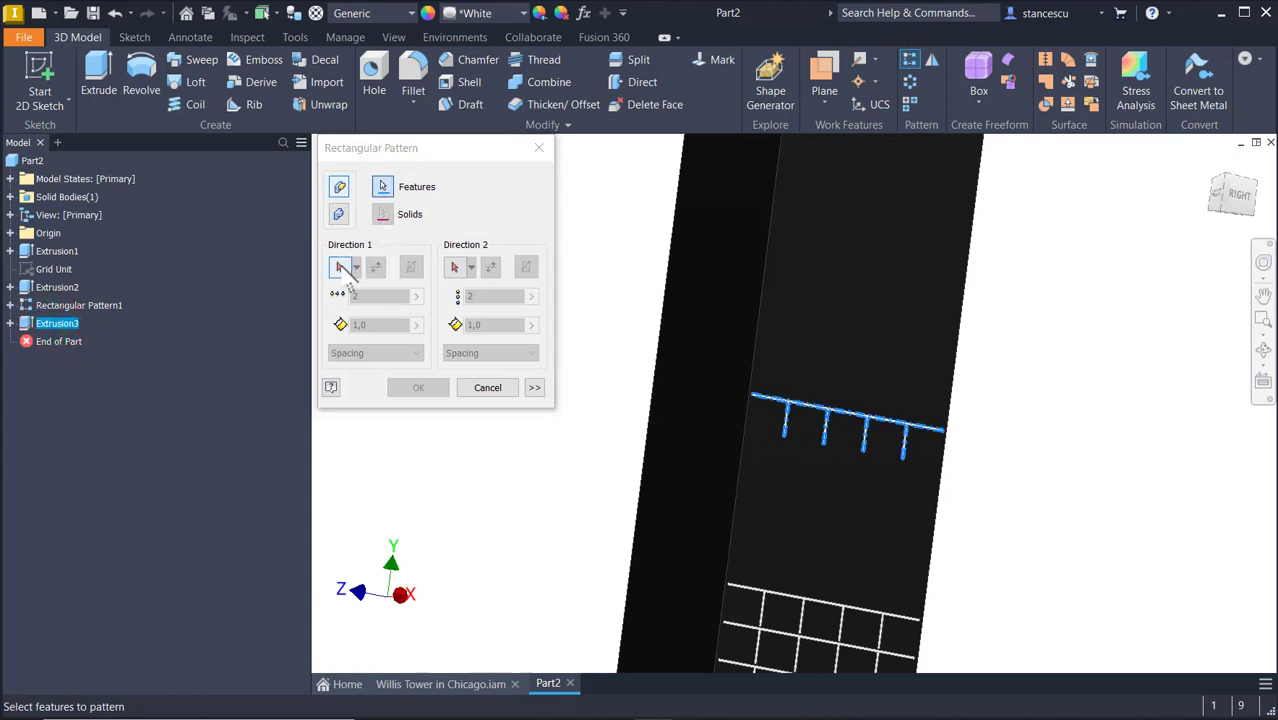
{"action": "left_click", "coordinate": [340, 267]}
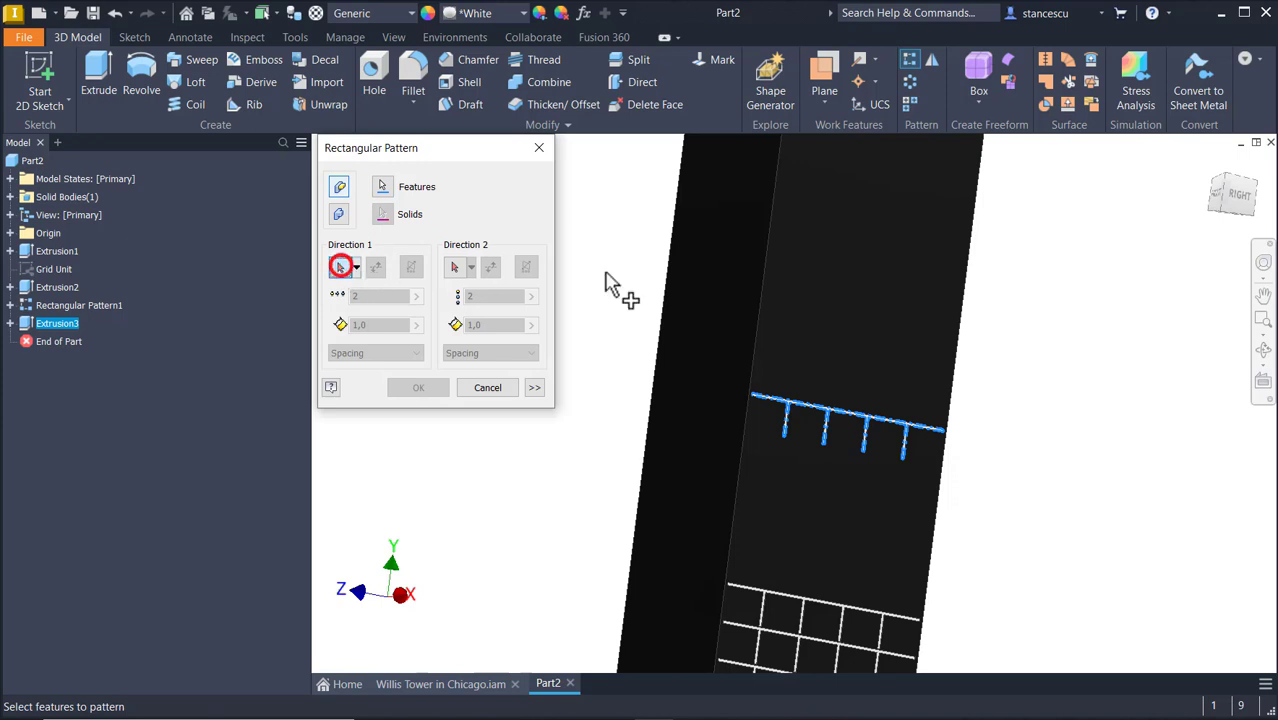
{"action": "left_click", "coordinate": [756, 321]}
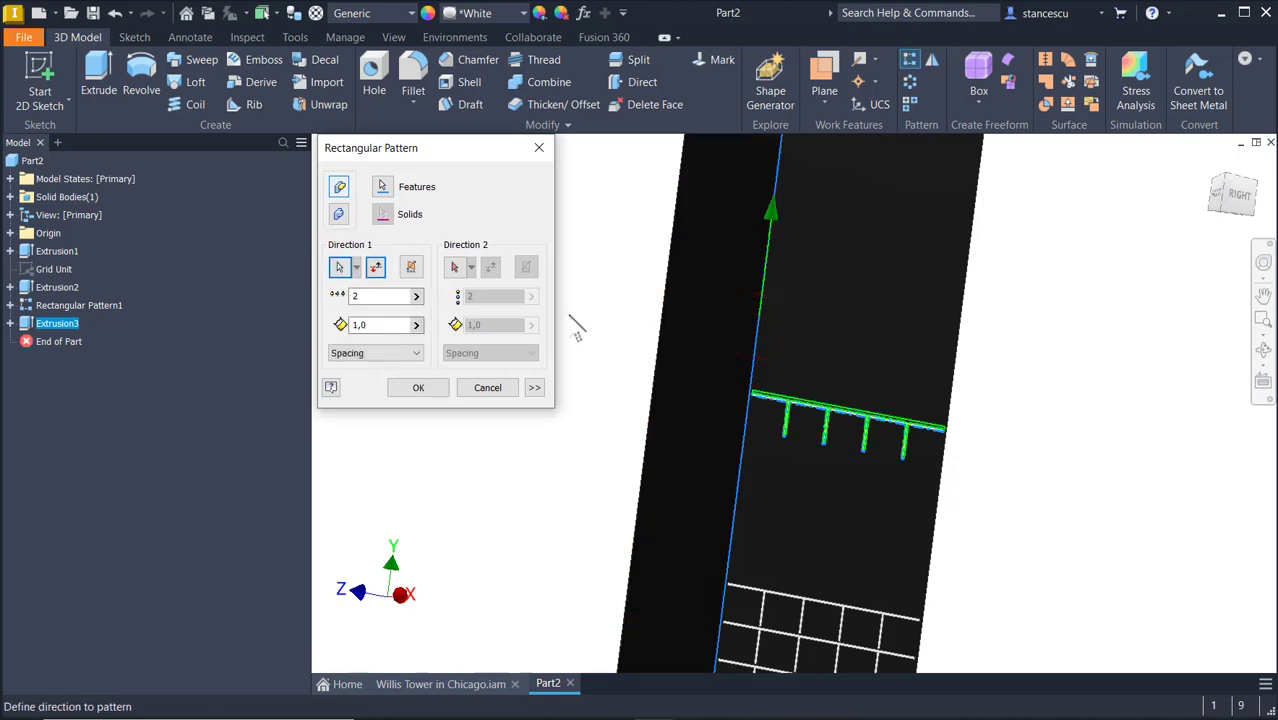
Pattern the selected grid extrusion up the pillar's vertical edge with 18 occurrences at a spacing of 13.
{"action": "double_click", "coordinate": [374, 297]}
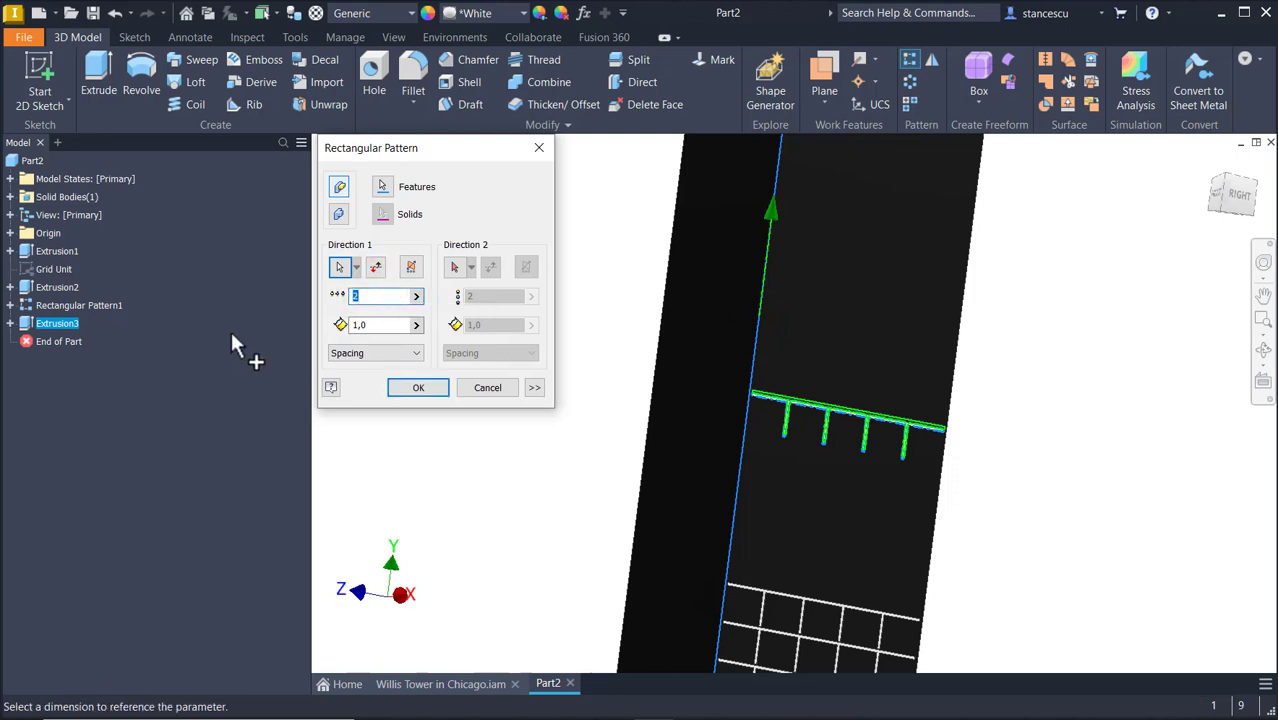
{"action": "type", "text": "18"}
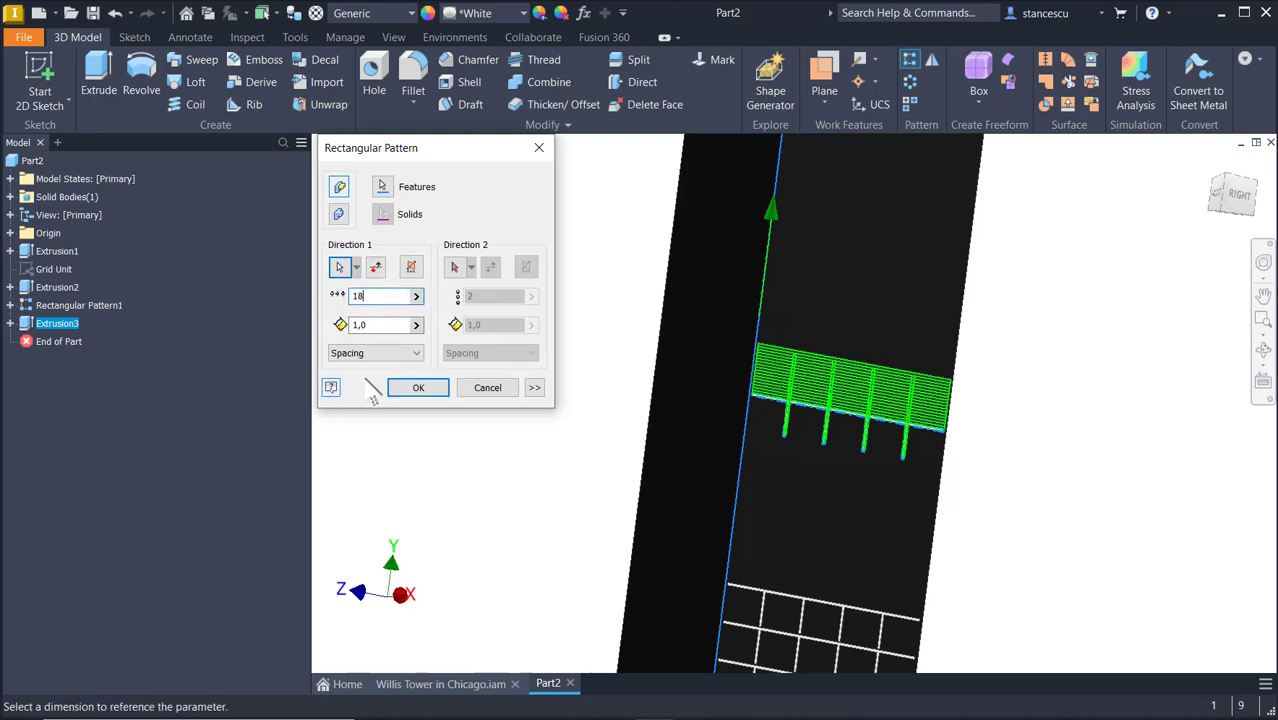
{"action": "double_click", "coordinate": [408, 324]}
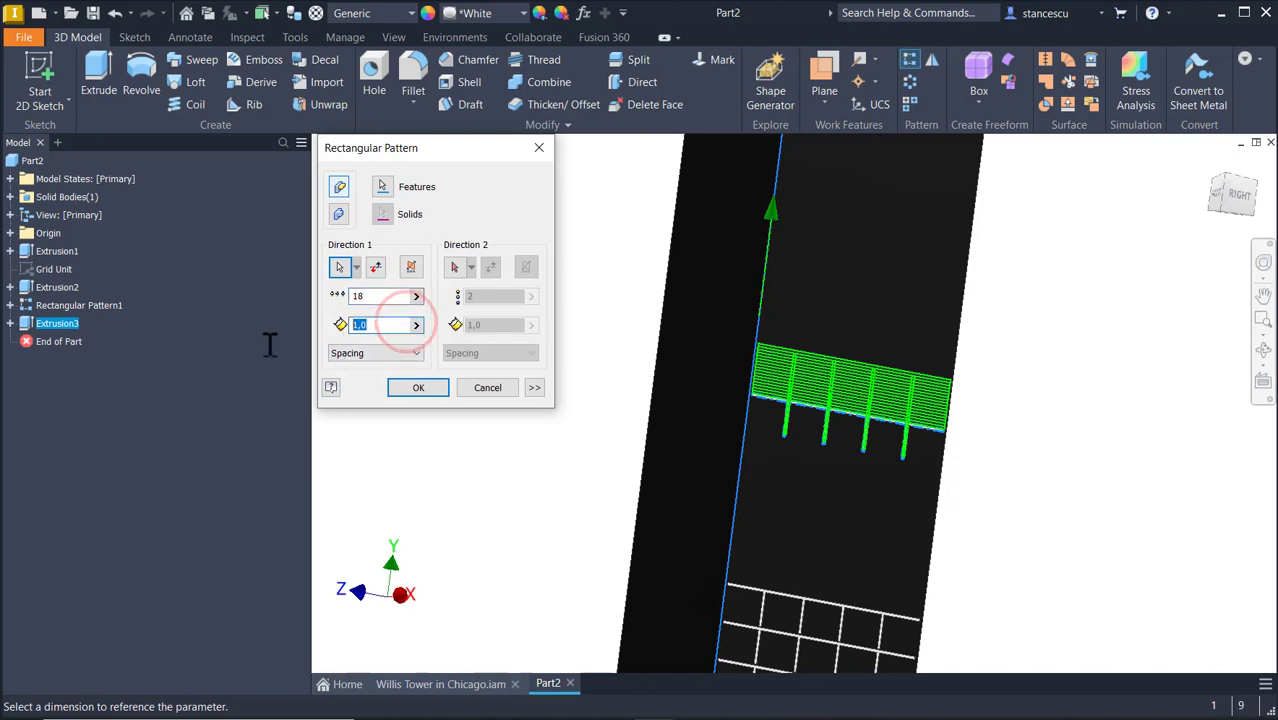
{"action": "type", "text": "13"}
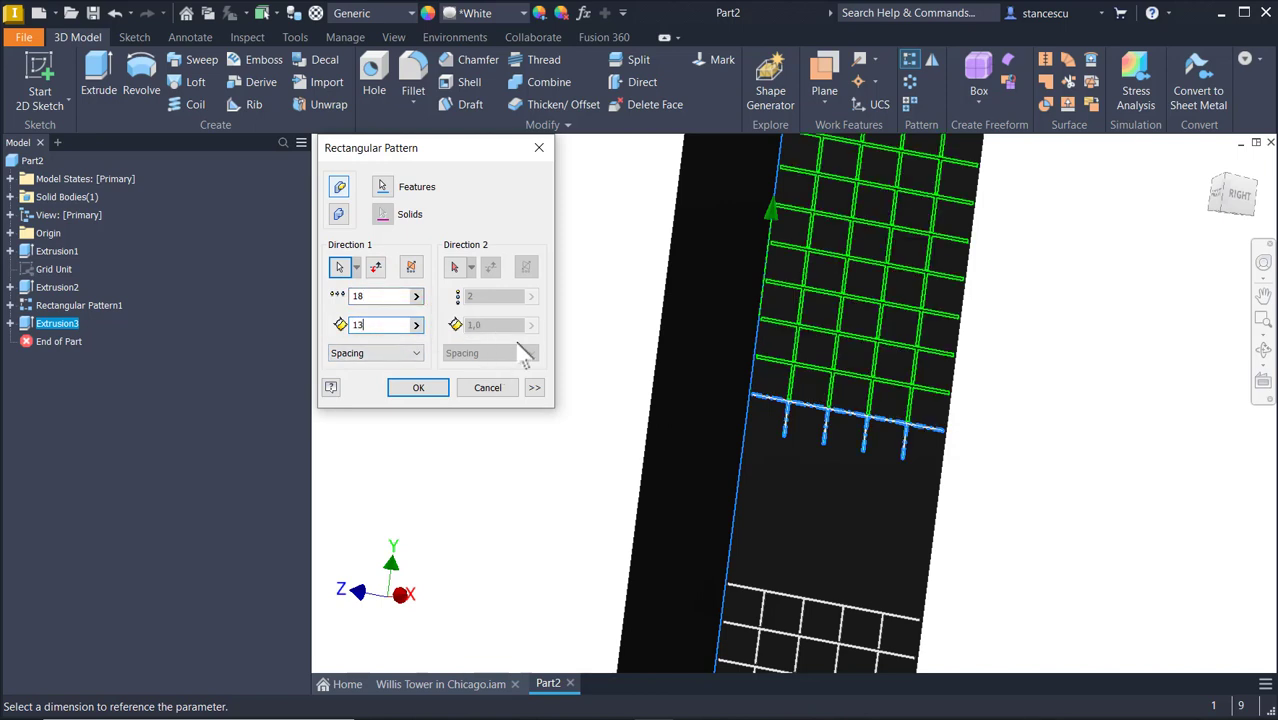
{"action": "left_click", "coordinate": [409, 390]}
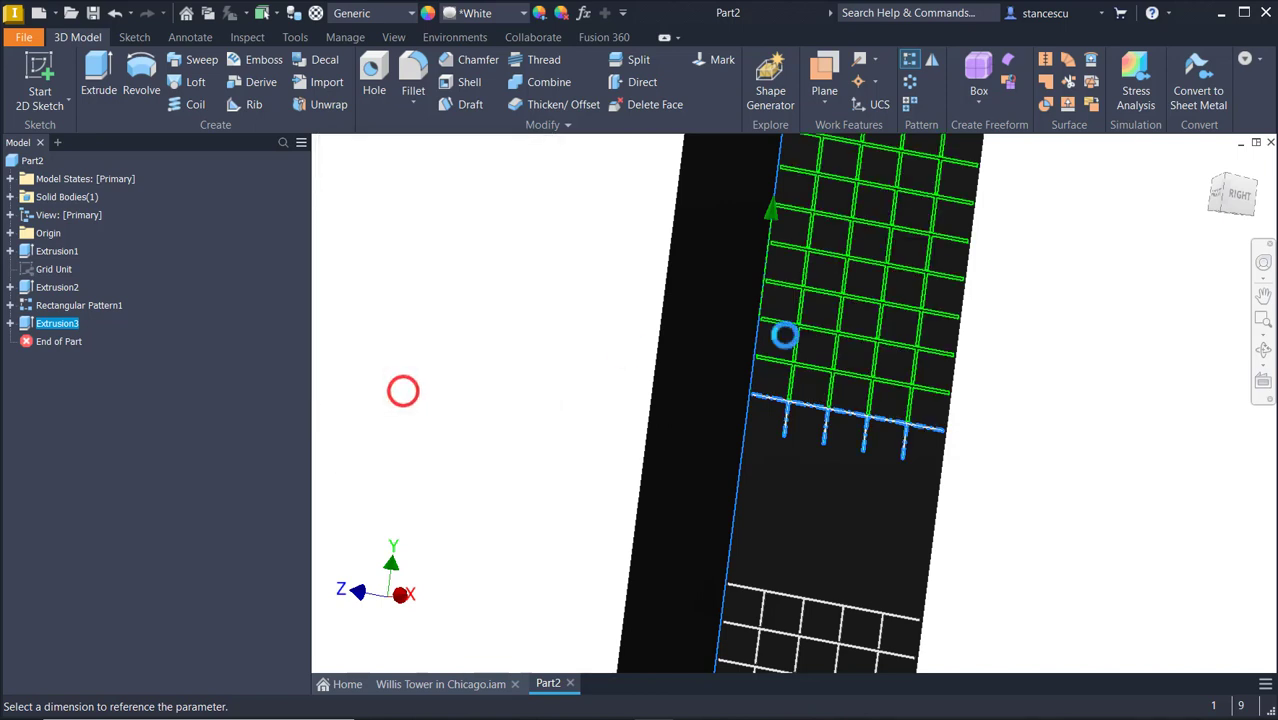
Measure the gap between the pillar's top edge and the uppermost horizontal grid line.
{"action": "scroll", "coordinate": [1018, 250], "scroll_direction": "down", "scroll_amount": 2}
{"action": "middle_click_drag", "start_coordinate": [1014, 240], "coordinate": [734, 613]}
{"action": "scroll", "coordinate": [680, 333], "scroll_direction": "up", "scroll_amount": 5}
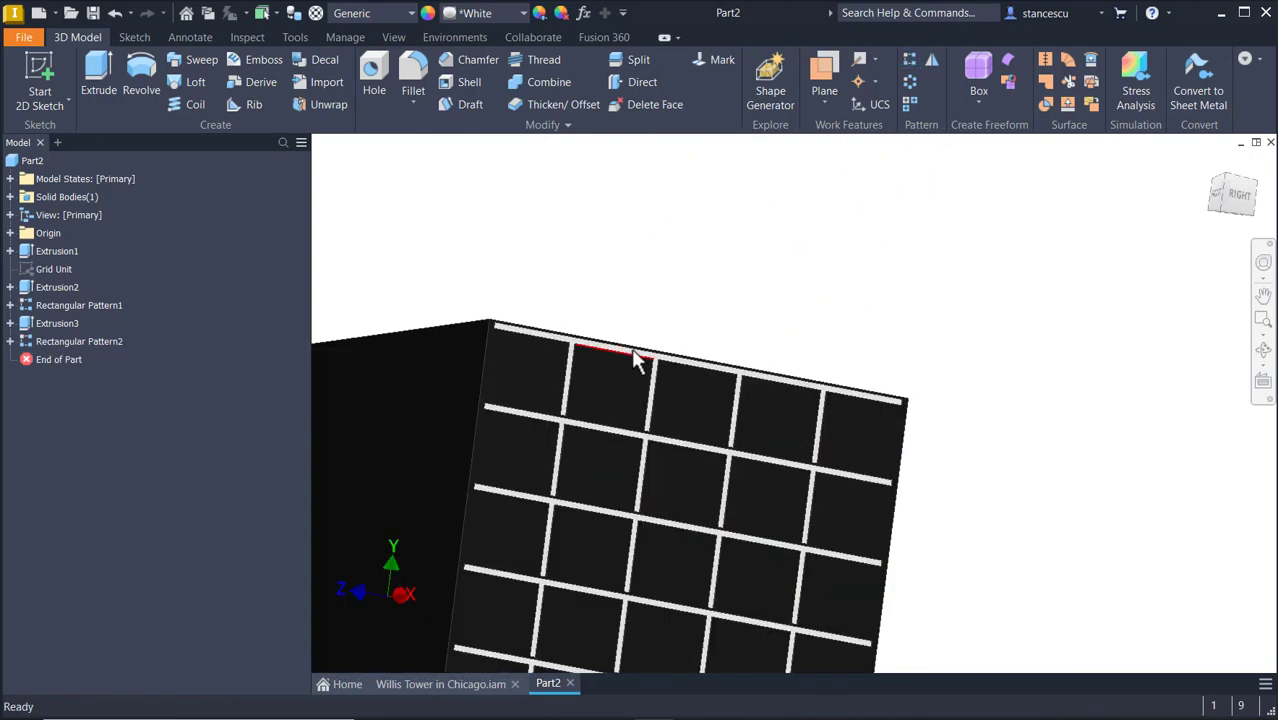
{"action": "middle_click_drag", "start_coordinate": [782, 314], "coordinate": [742, 325]}
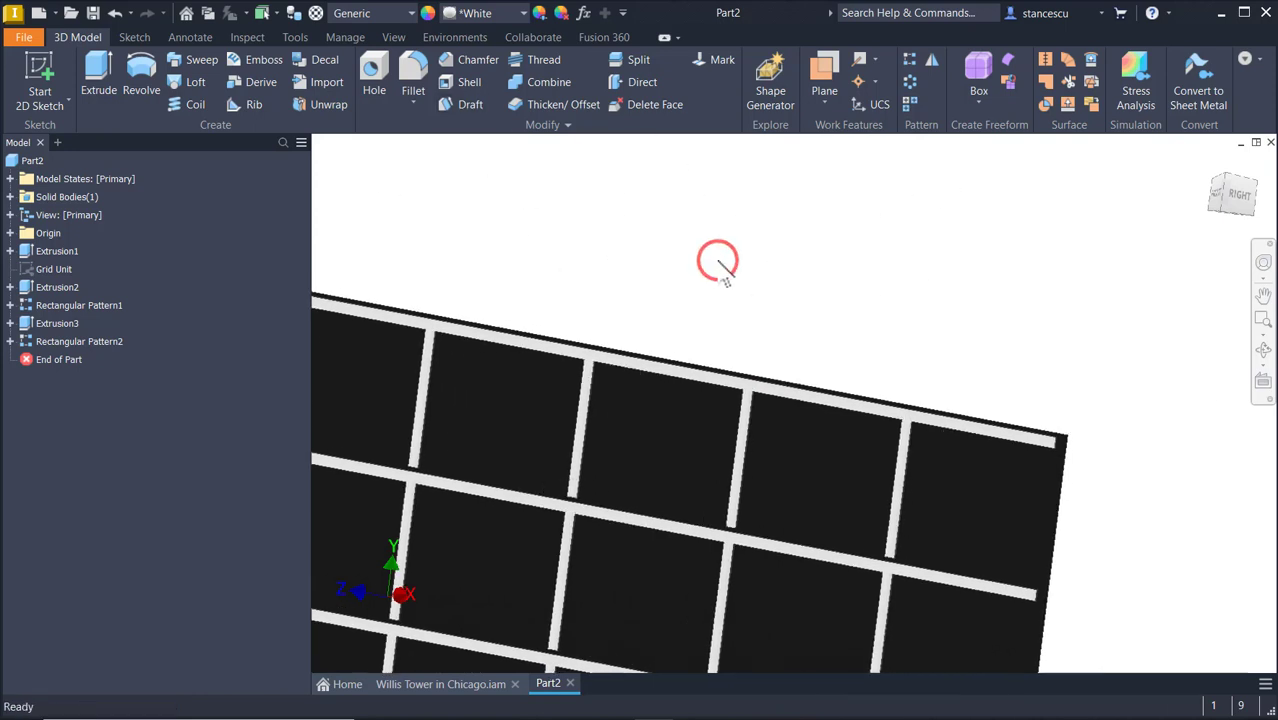
{"action": "key", "text": "m"}
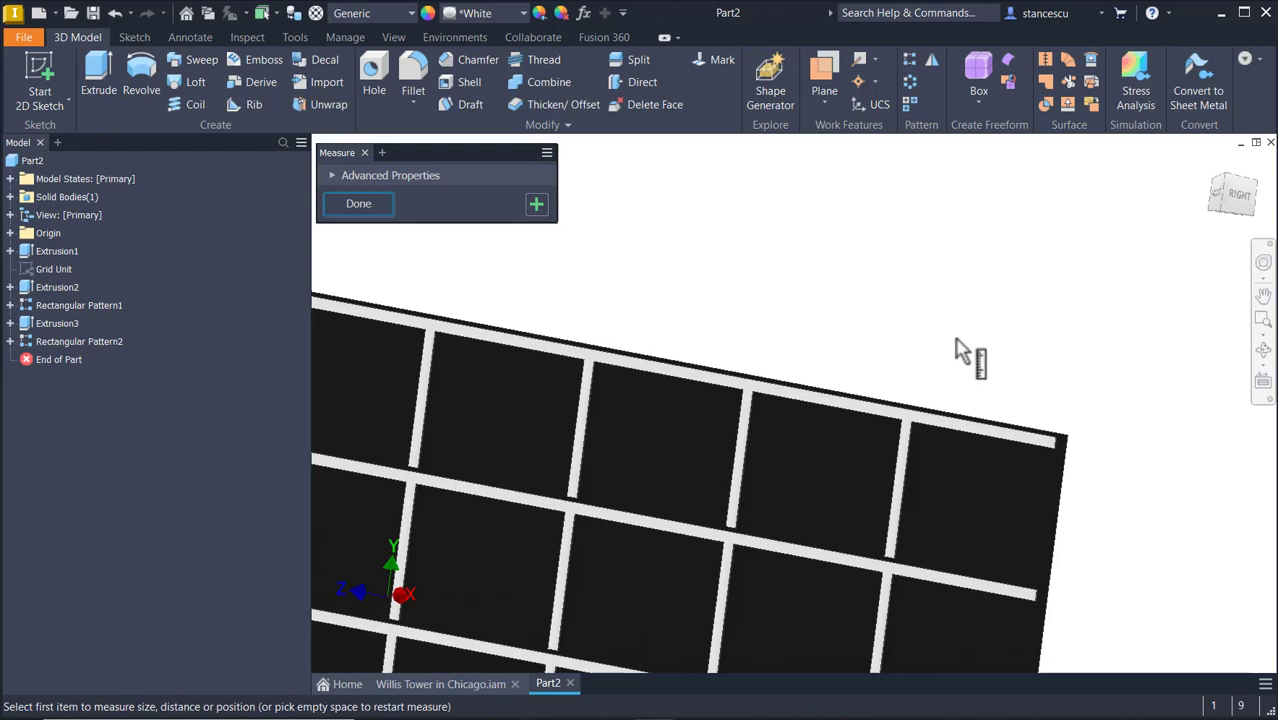
{"action": "left_click", "coordinate": [1003, 425]}
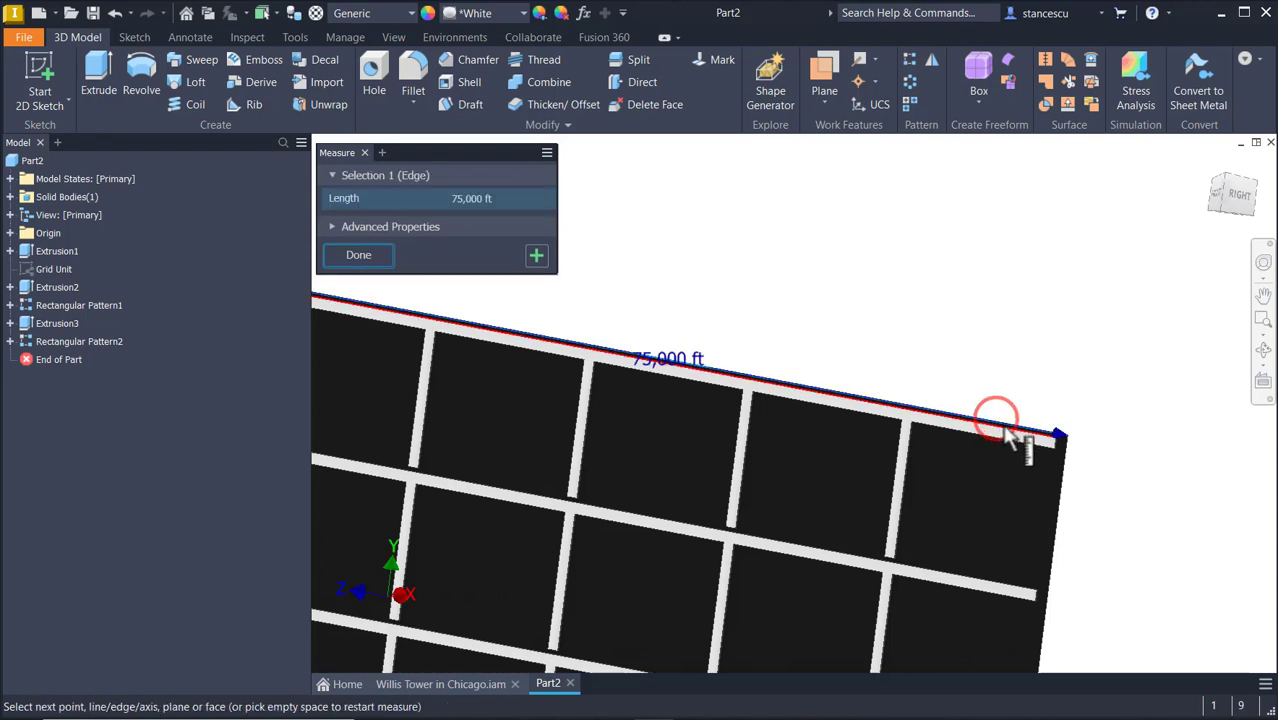
{"action": "left_click", "coordinate": [1066, 447]}
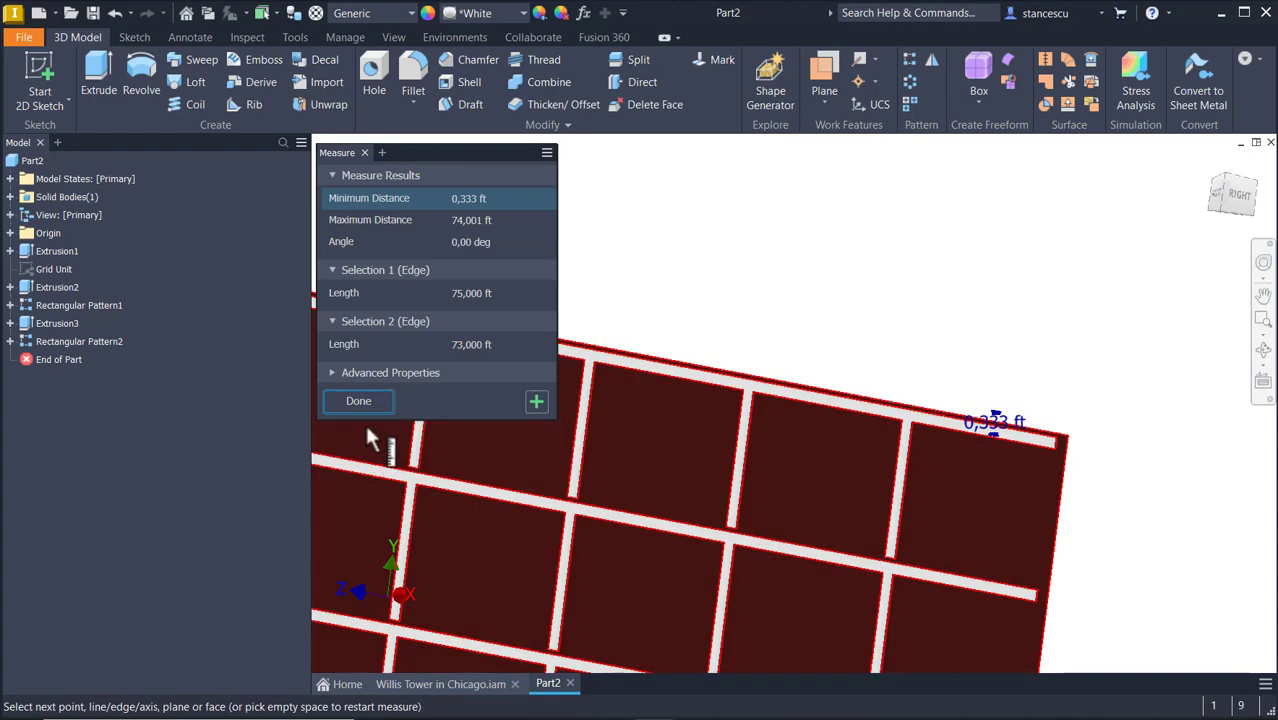
{"action": "left_click", "coordinate": [359, 402]}
Return to the home view and save the part as P50 in the current project folder.
{"action": "key", "text": "F6"}
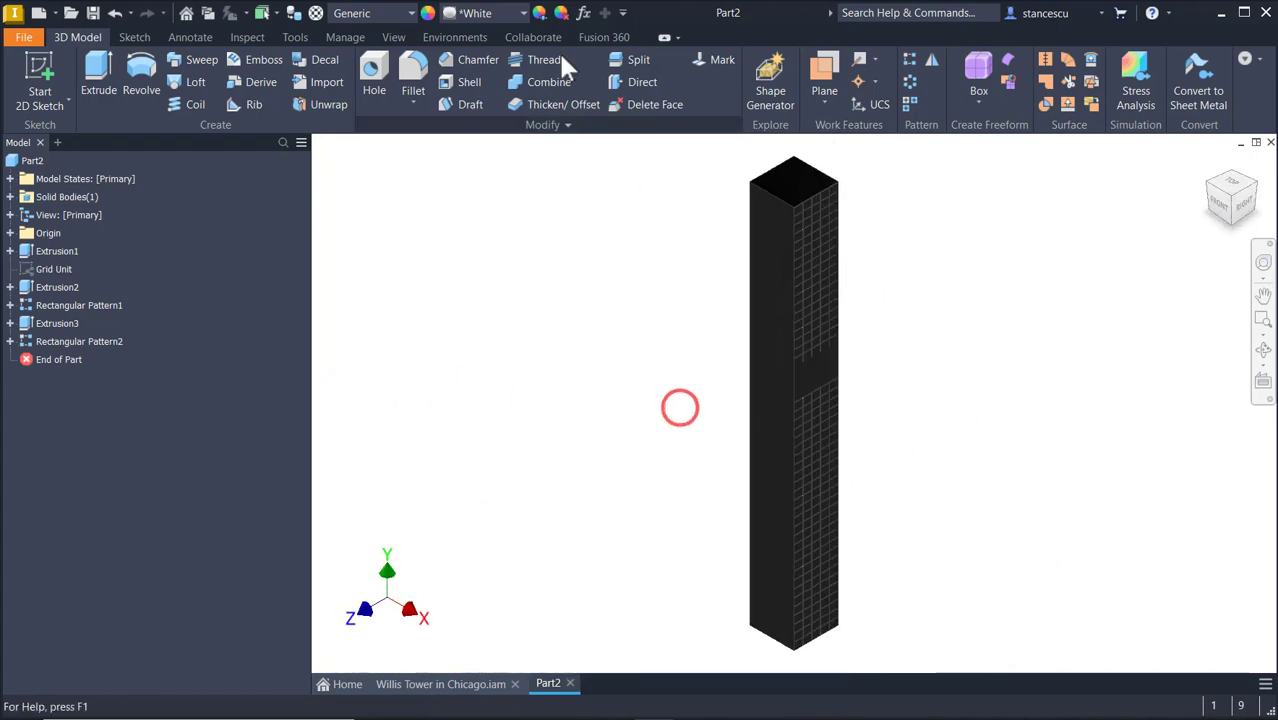
{"action": "left_click", "coordinate": [626, 245]}
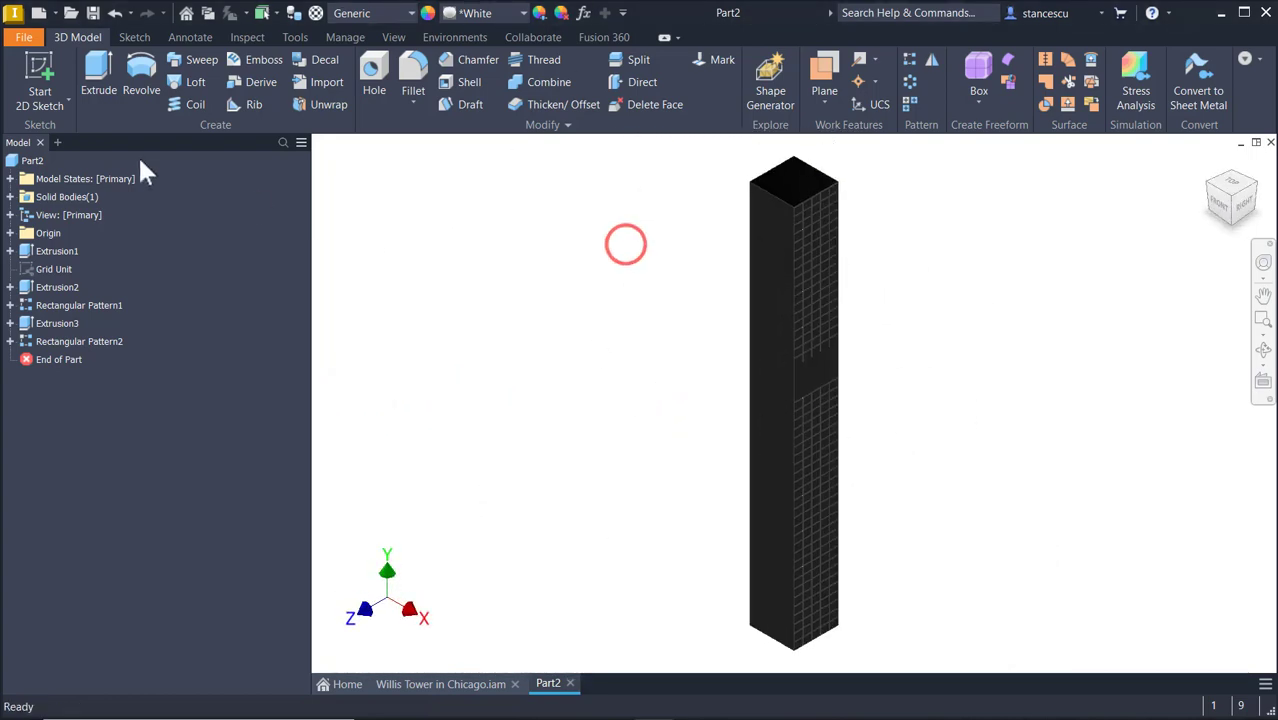
{"action": "left_click", "coordinate": [93, 14]}
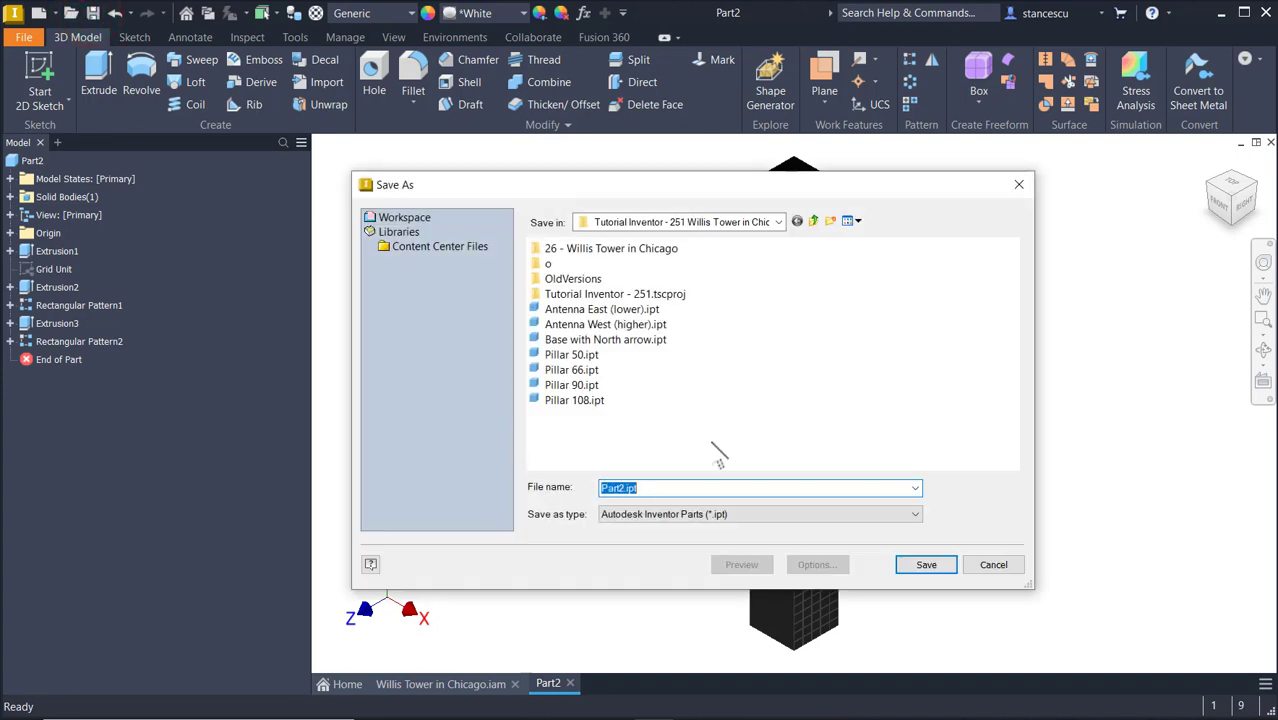
{"action": "type", "text": "P"}
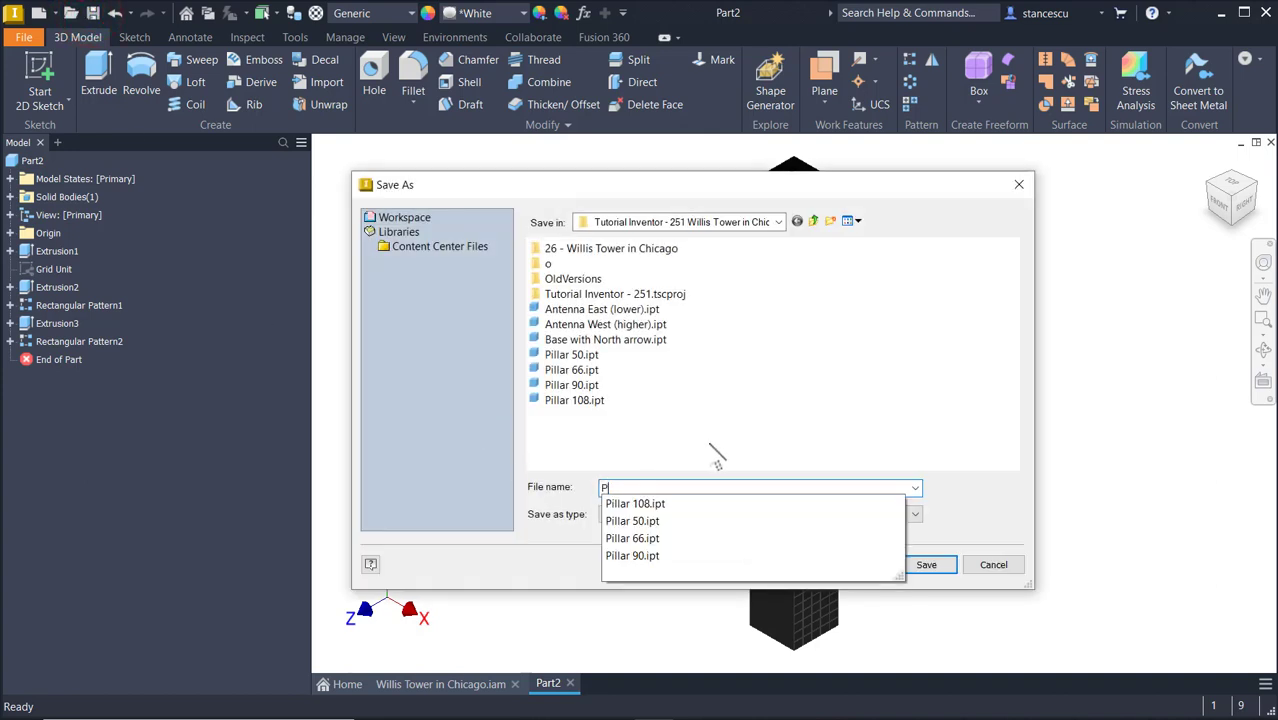
{"action": "type", "text": "50"}
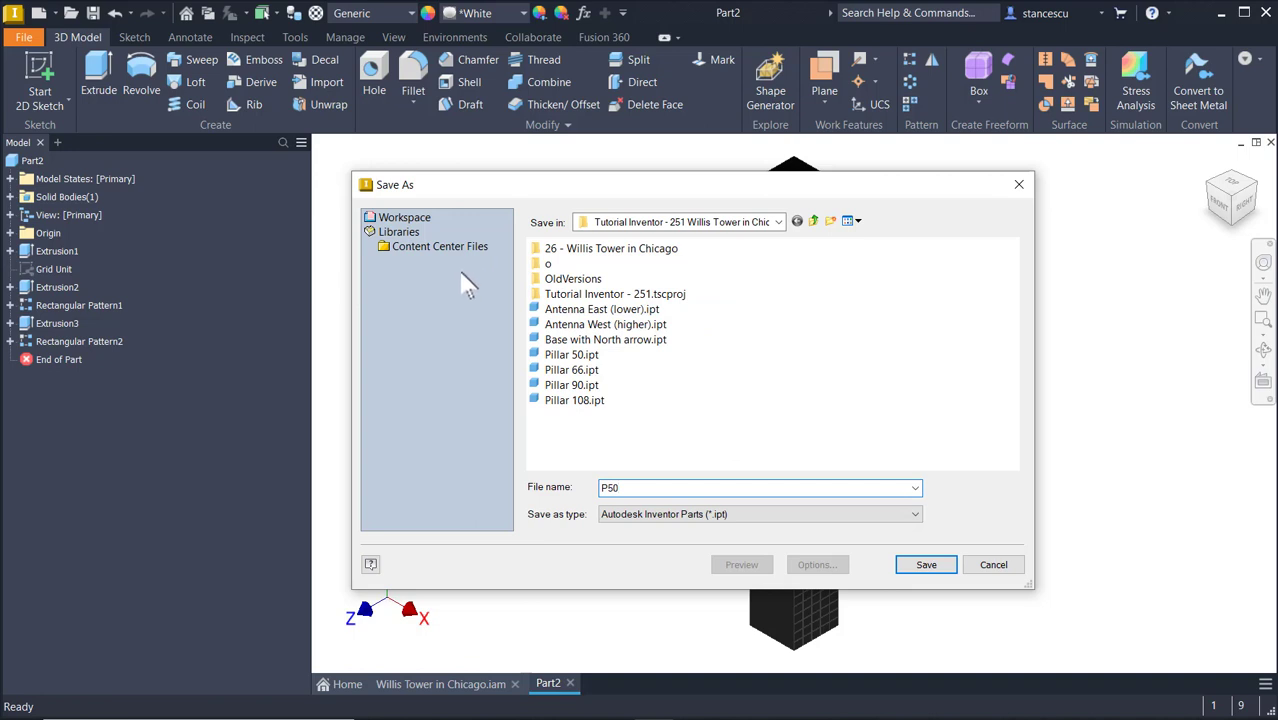
{"action": "left_click", "coordinate": [926, 565]}
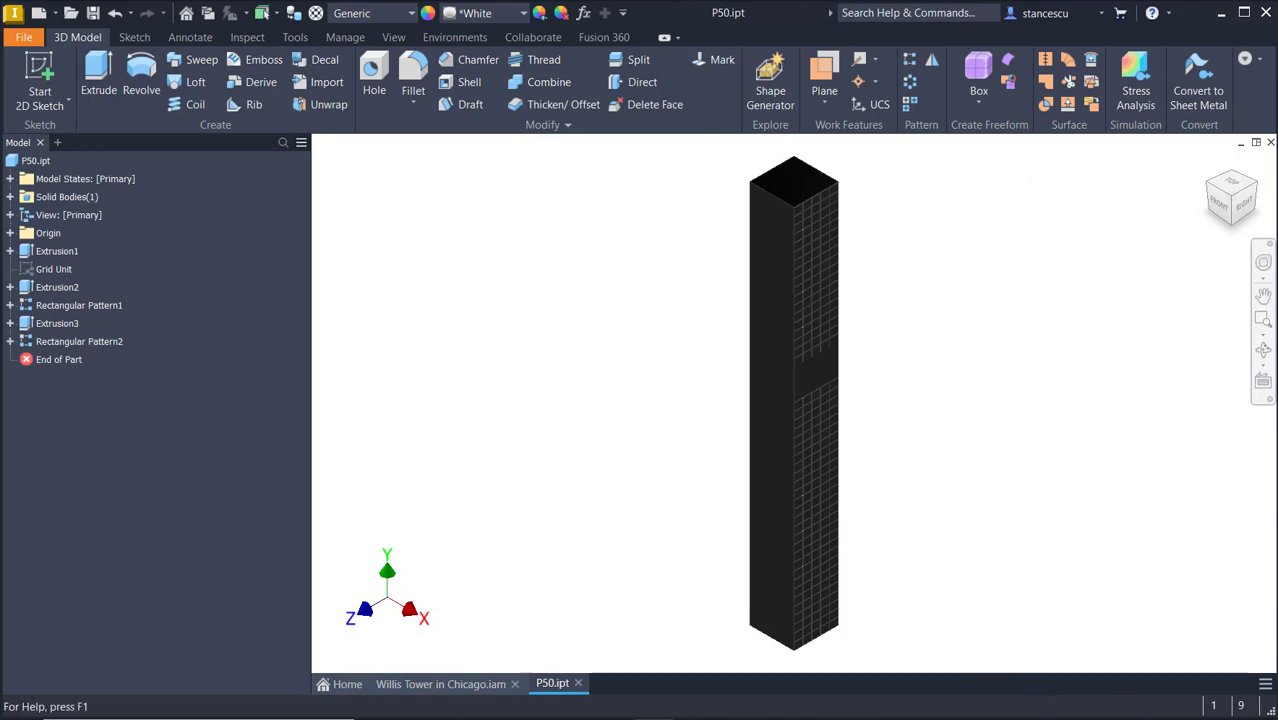
Switch to the reference image 7-Floors.jpg to check the floor layout, and compare it with the pillar's upper grid.
{"action": "key", "text": "alt+Tab"}
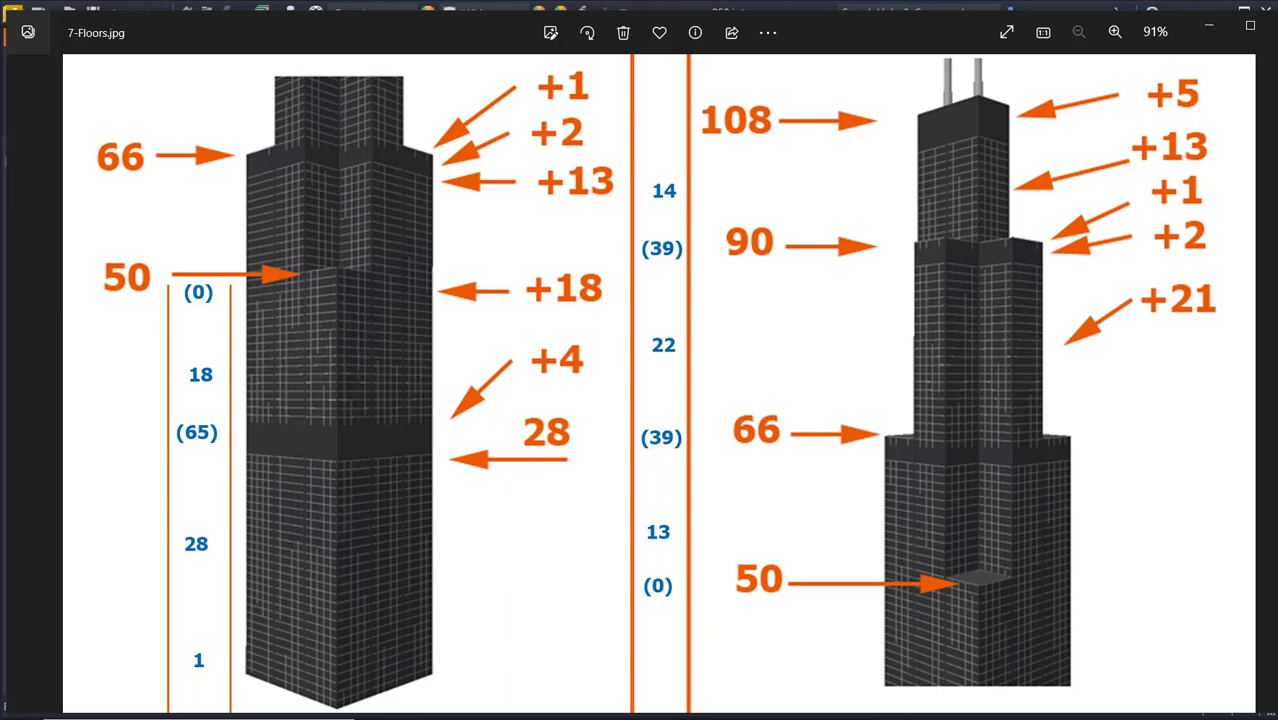
{"action": "left_click", "coordinate": [643, 718]}
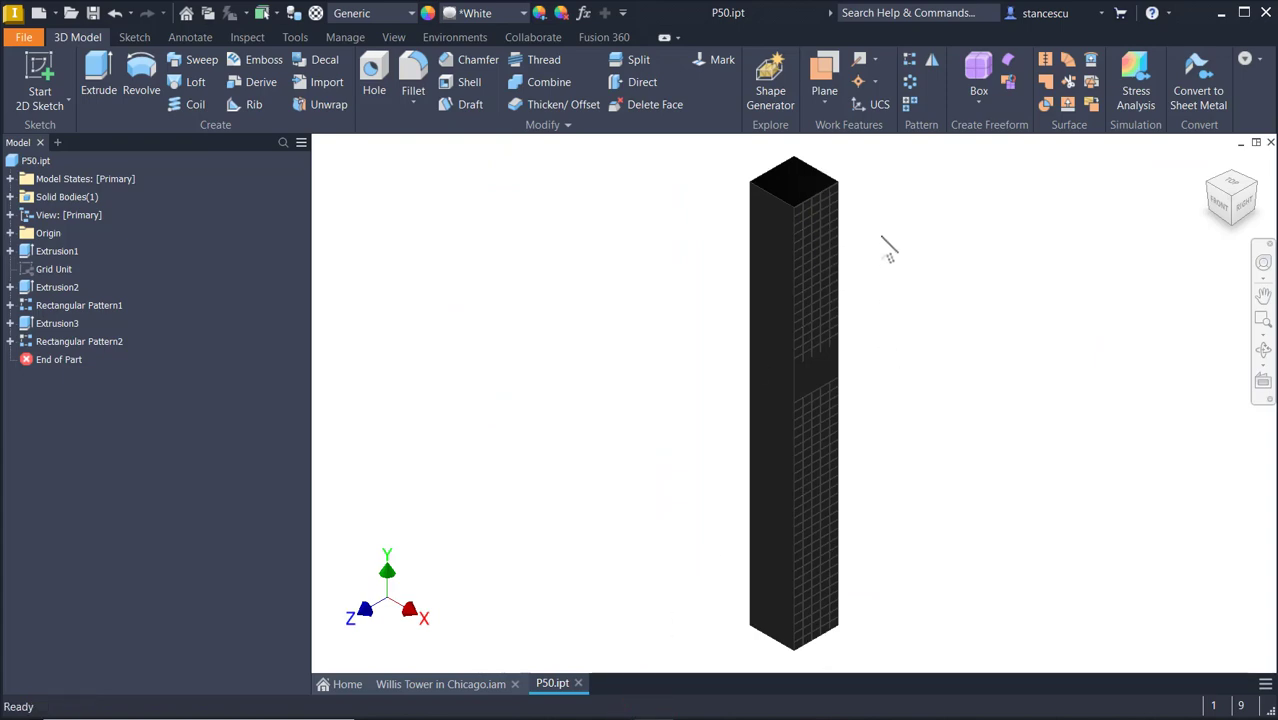
{"action": "scroll", "coordinate": [827, 349], "scroll_direction": "up", "scroll_amount": 4}
{"action": "scroll", "coordinate": [830, 395], "scroll_direction": "down", "scroll_amount": 2}
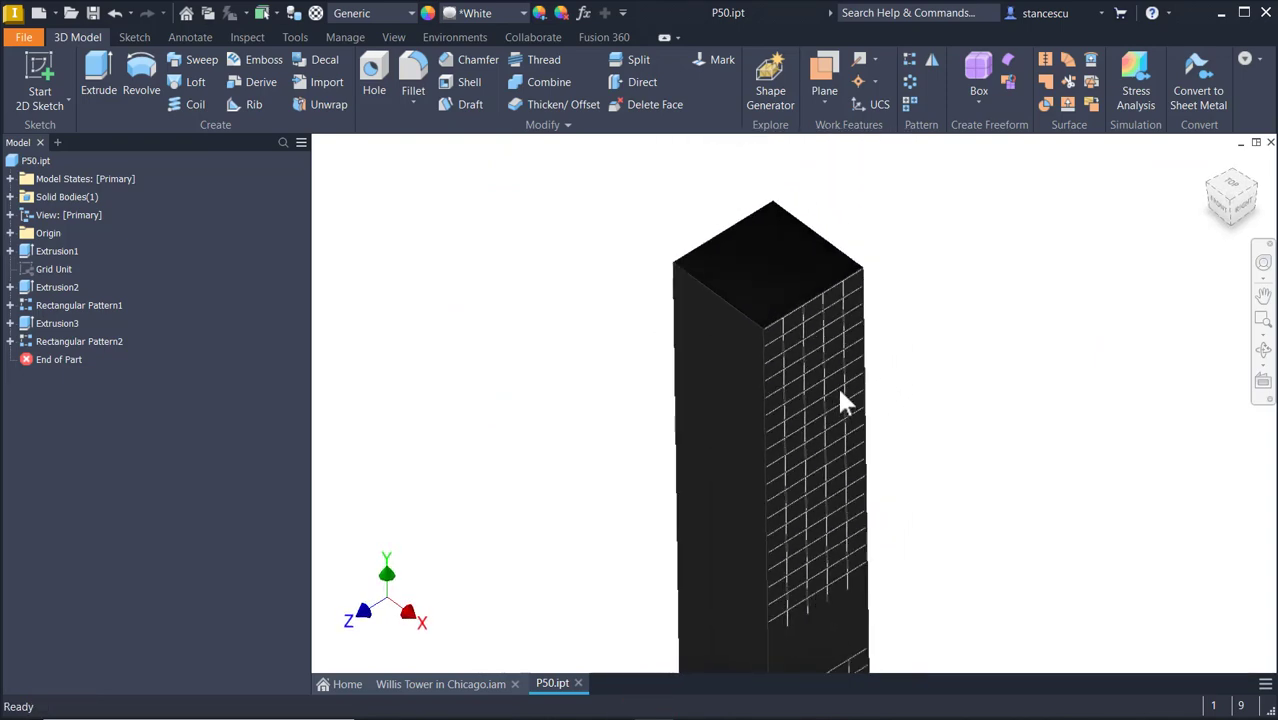
{"action": "scroll", "coordinate": [845, 390], "scroll_direction": "down", "scroll_amount": 4}
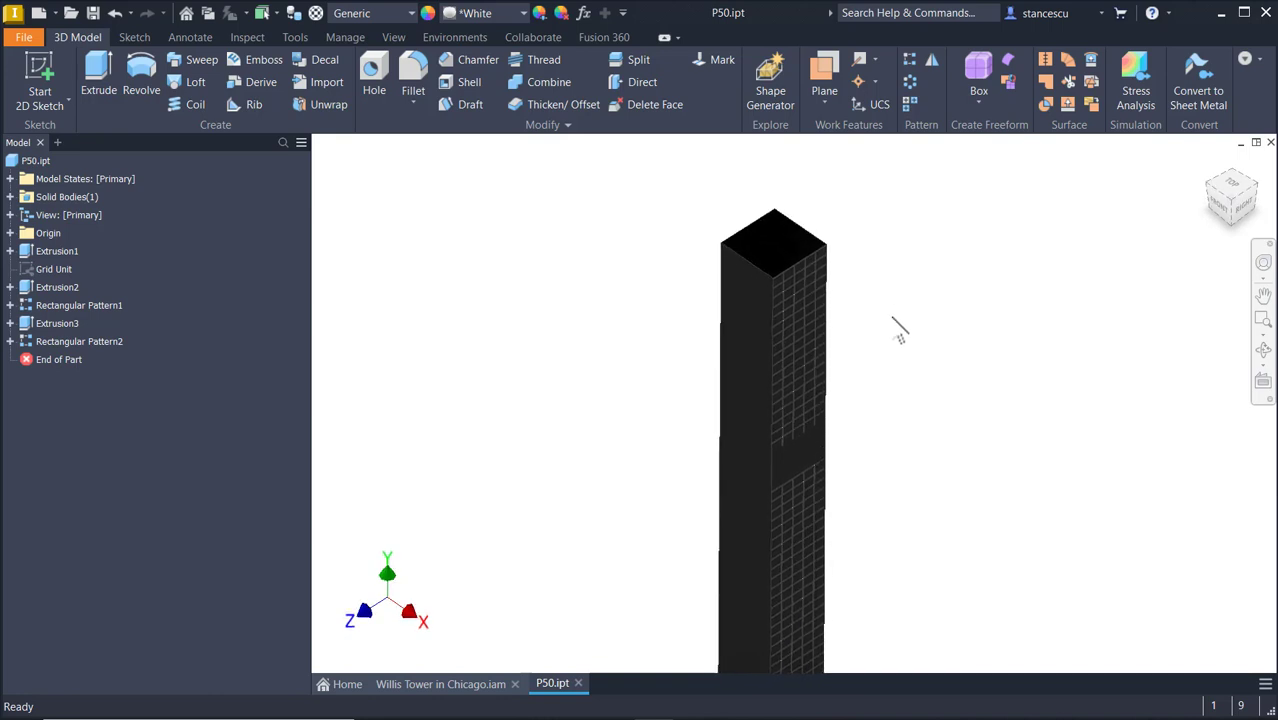
Create a diagonal work plane through two opposite vertical edges of the pillar.
{"action": "middle_click_drag", "start_coordinate": [894, 314], "coordinate": [890, 234], "text": "shift"}
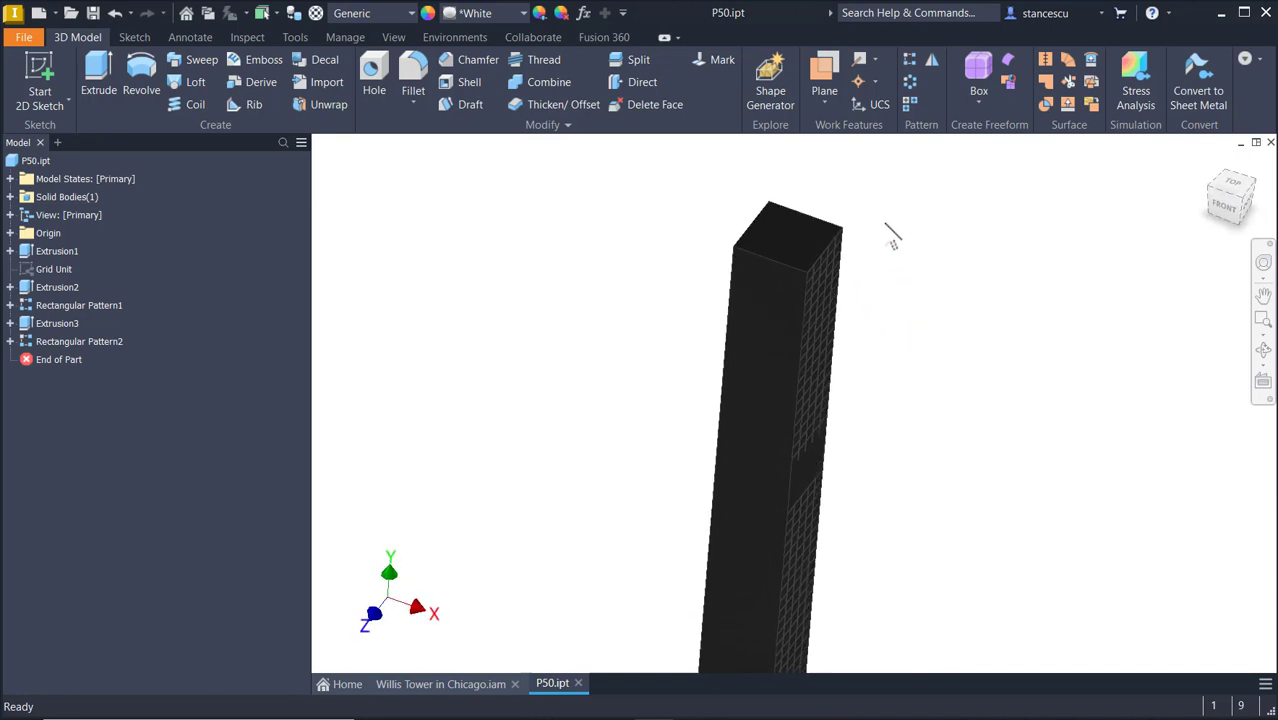
{"action": "left_click", "coordinate": [821, 72]}
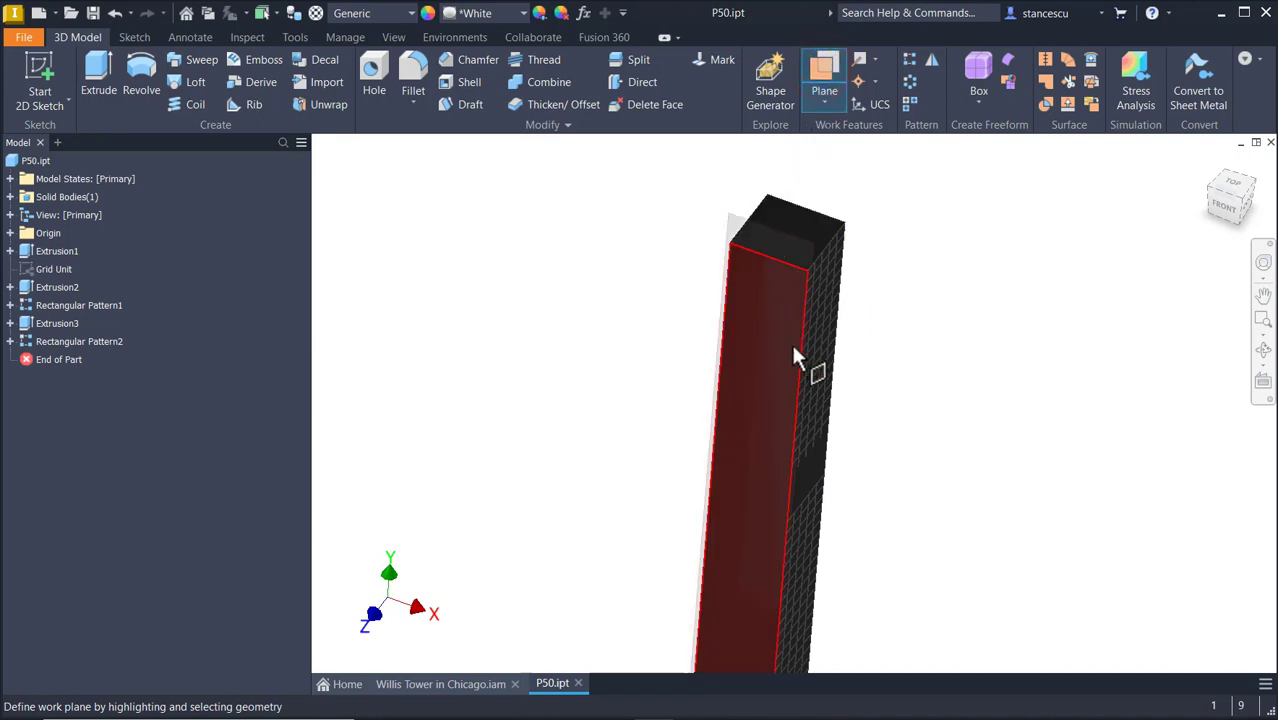
{"action": "middle_click_drag", "start_coordinate": [807, 370], "coordinate": [772, 437], "text": "shift"}
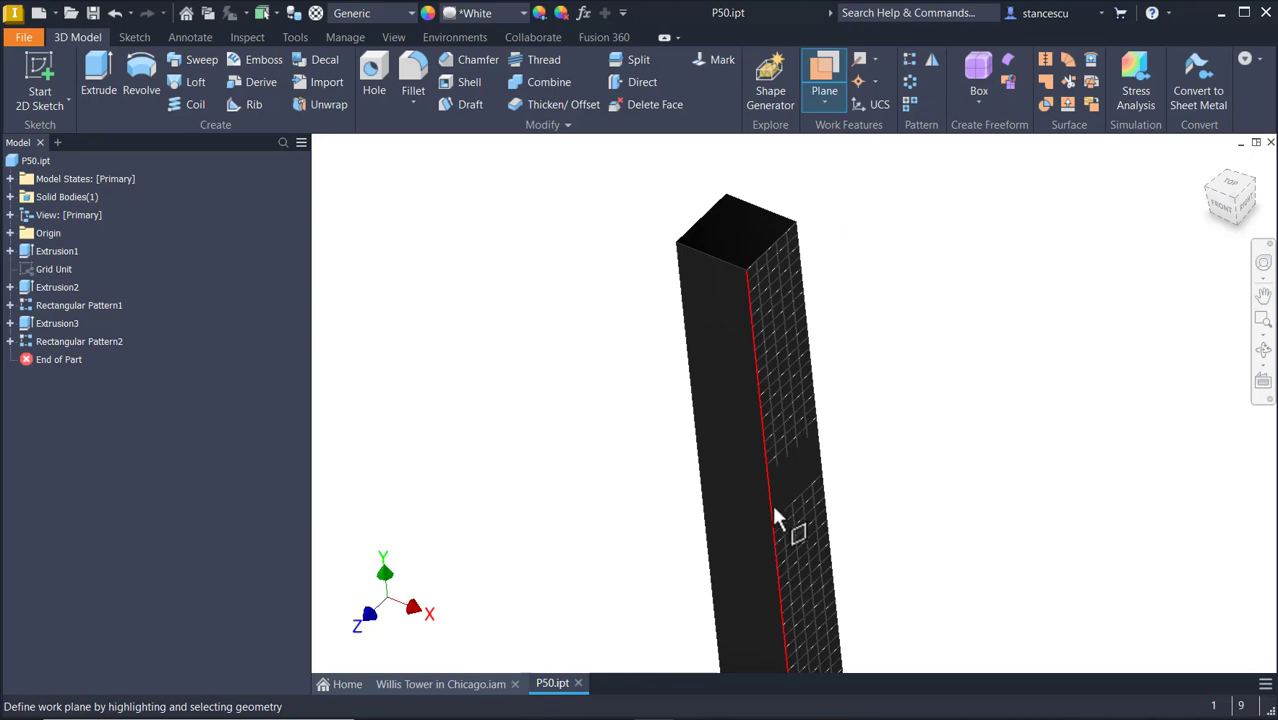
{"action": "mouse_move", "coordinate": [775, 512]}
{"action": "middle_mouse_down", "text": "shift"}
{"action": "mouse_move", "coordinate": [890, 280]}
{"action": "mouse_move", "coordinate": [884, 308]}
{"action": "middle_mouse_up", "text": "shift"}
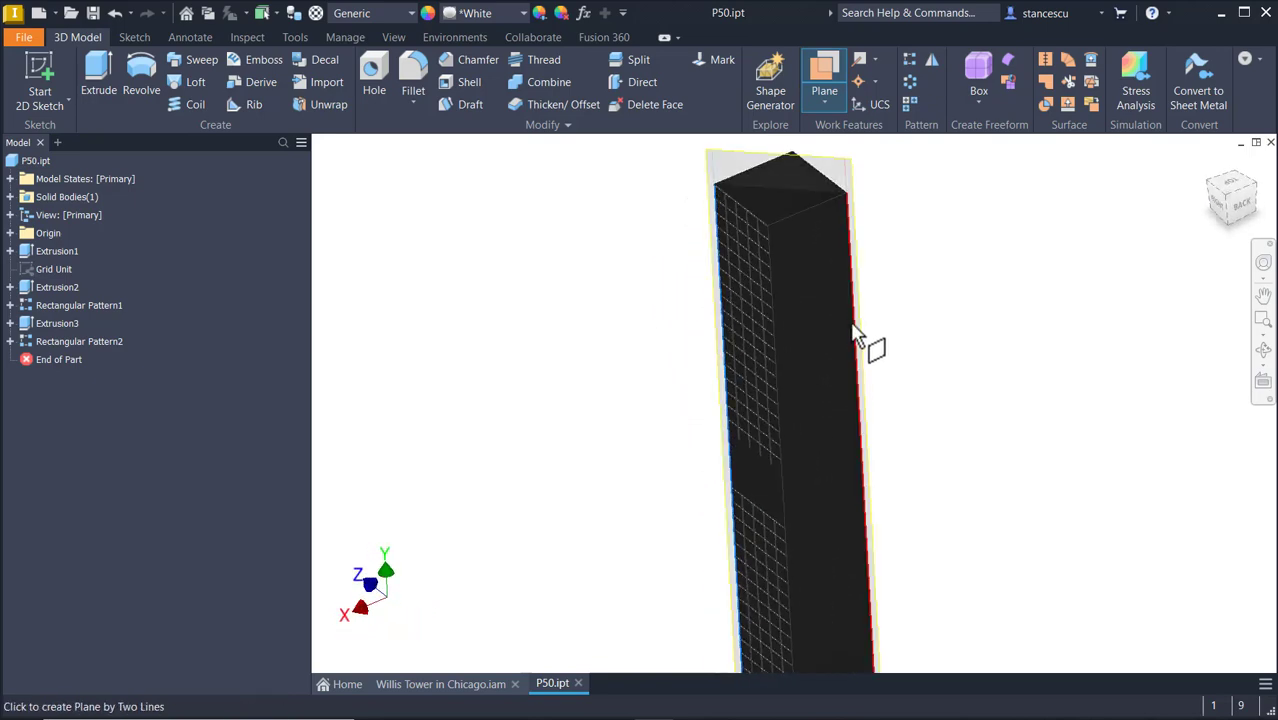
{"action": "left_click", "coordinate": [858, 335]}
Mirror both grid extrusions and both rectangular patterns about the diagonal work plane onto the adjacent pillar face.
{"action": "middle_click_drag", "start_coordinate": [858, 335], "coordinate": [379, 251], "text": "shift"}
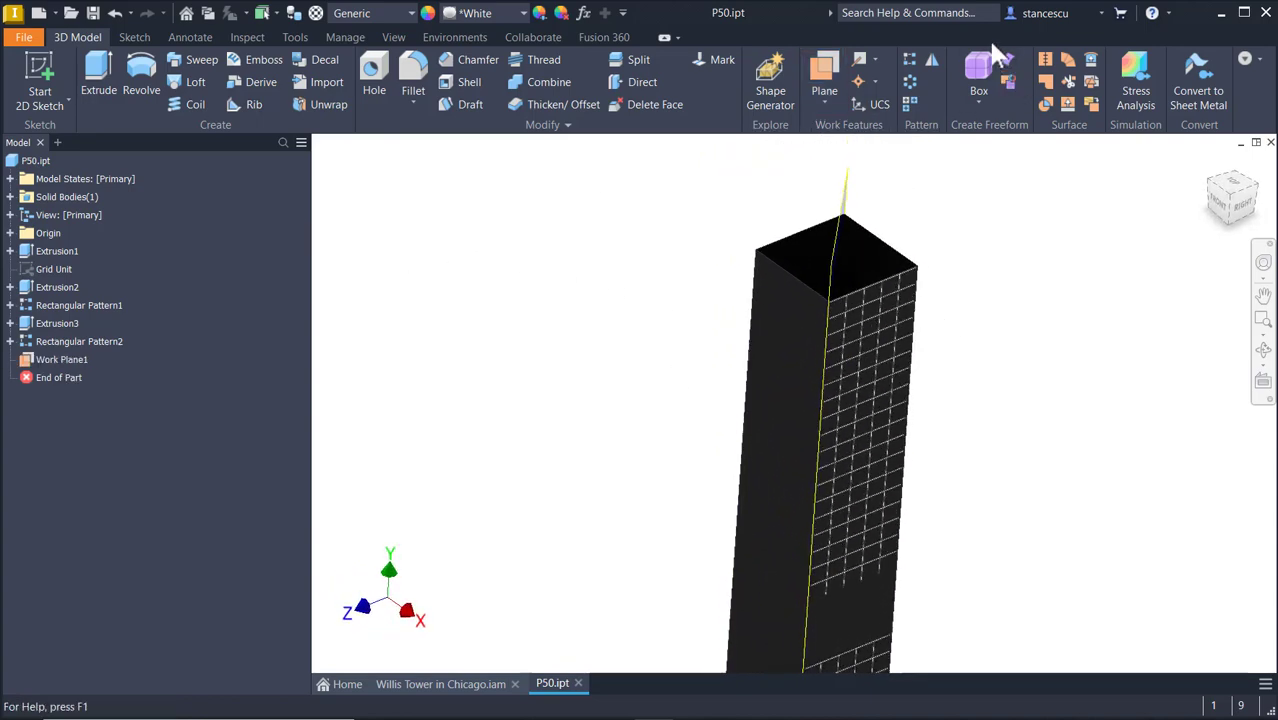
{"action": "left_click", "coordinate": [912, 18]}
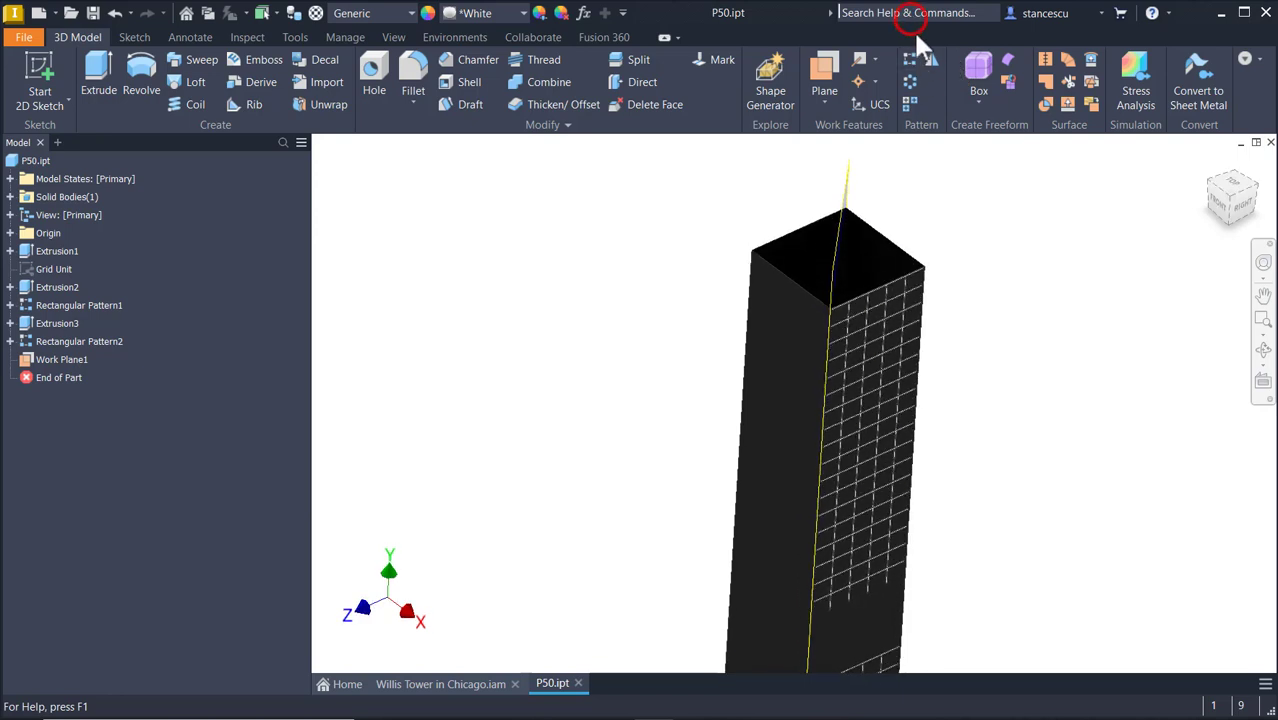
{"action": "left_click", "coordinate": [933, 58]}
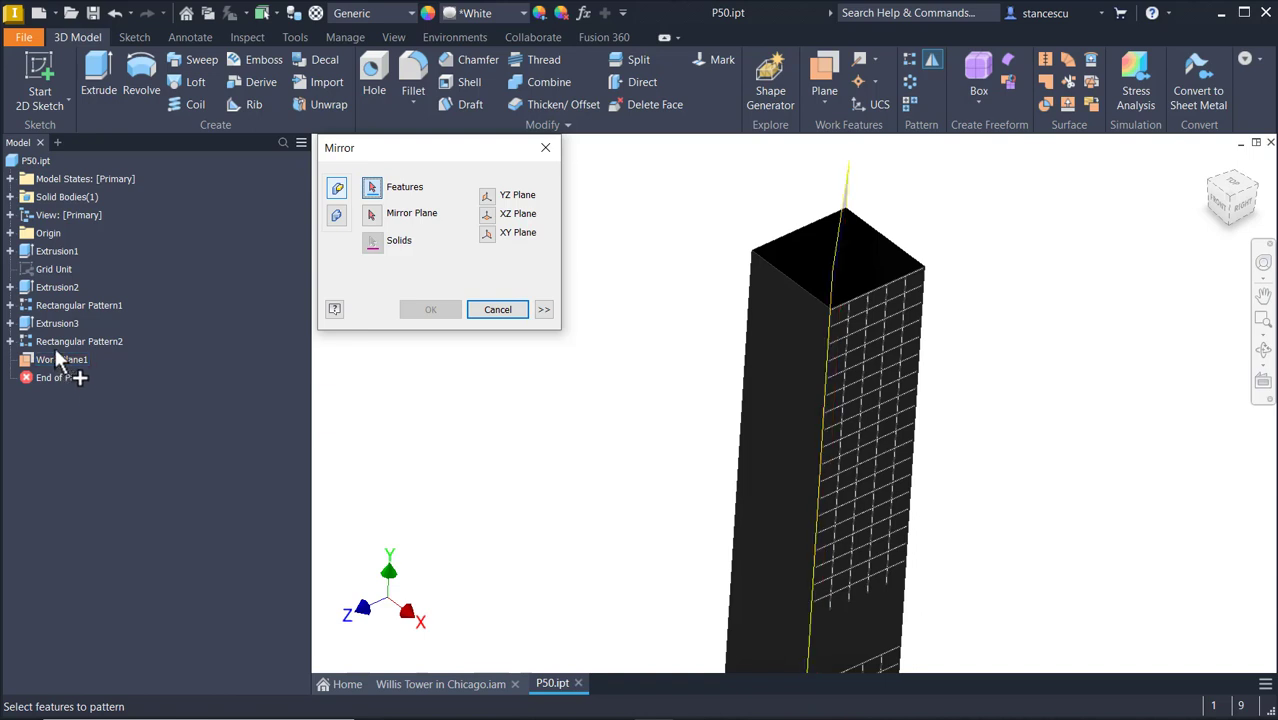
{"action": "left_click", "coordinate": [46, 286]}
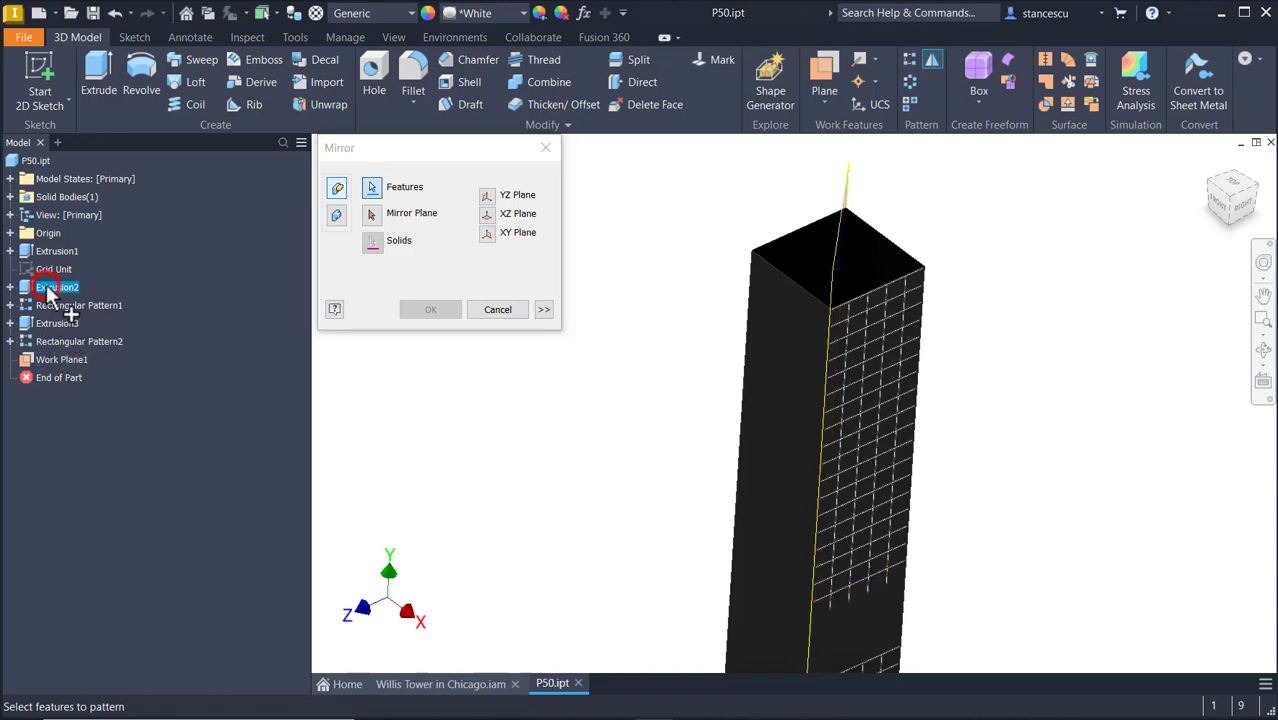
{"action": "left_click", "coordinate": [63, 340], "text": "shift"}
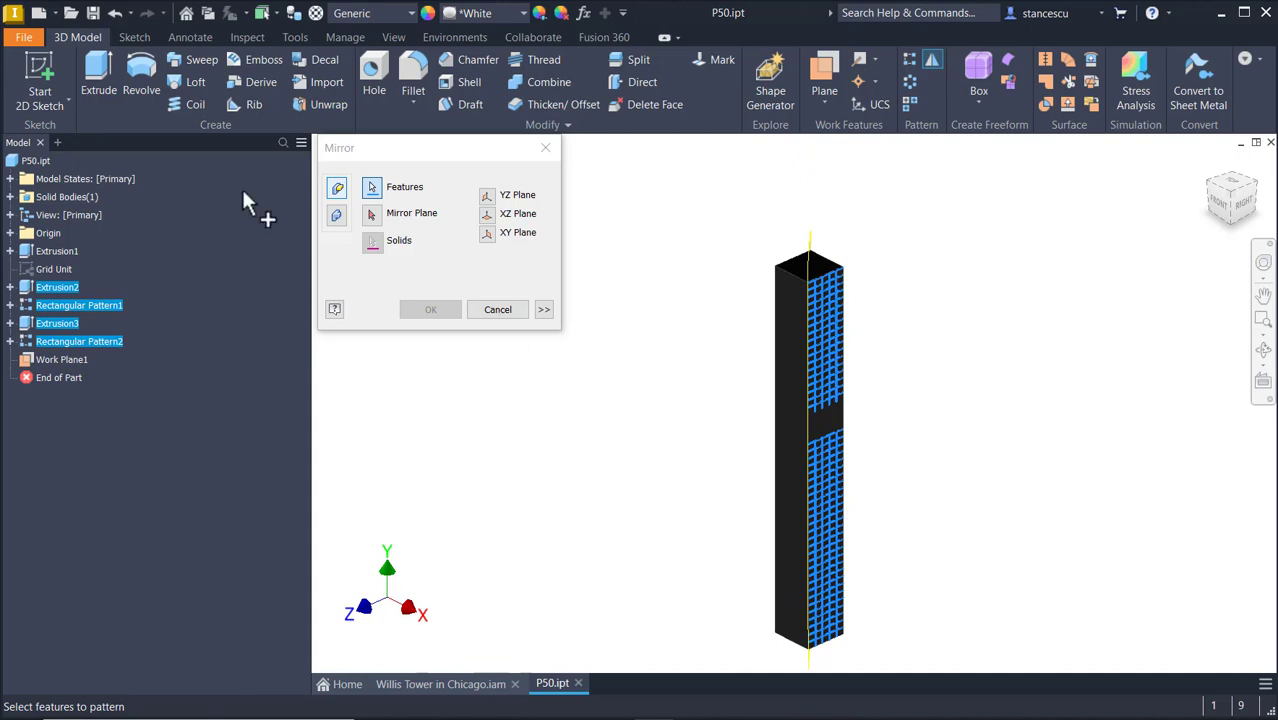
{"action": "left_click", "coordinate": [371, 216]}
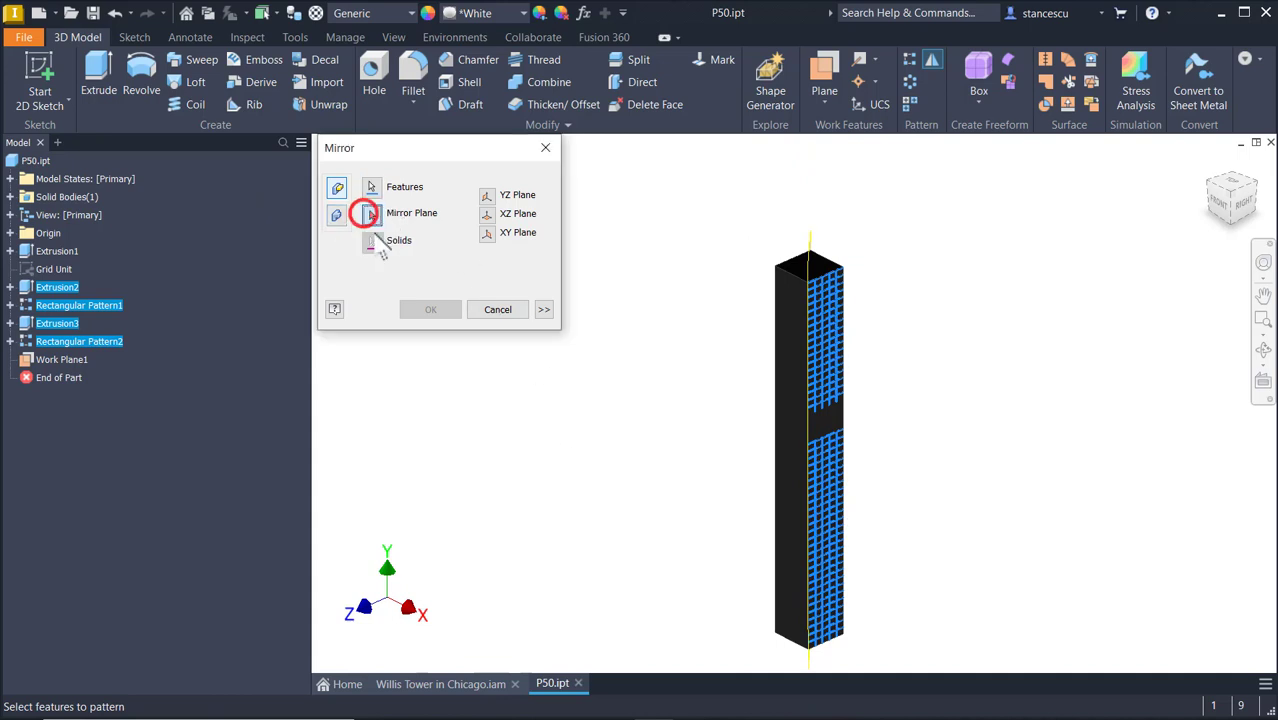
{"action": "left_click", "coordinate": [842, 270]}
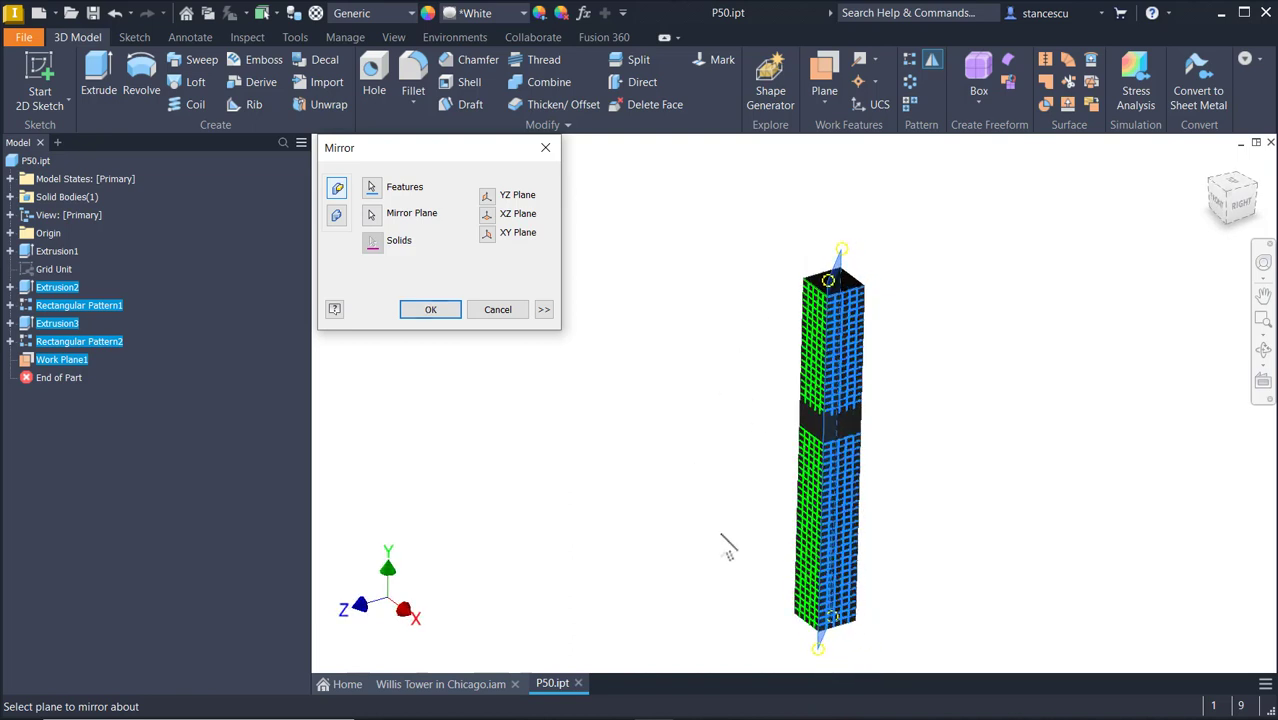
{"action": "left_click", "coordinate": [452, 310]}
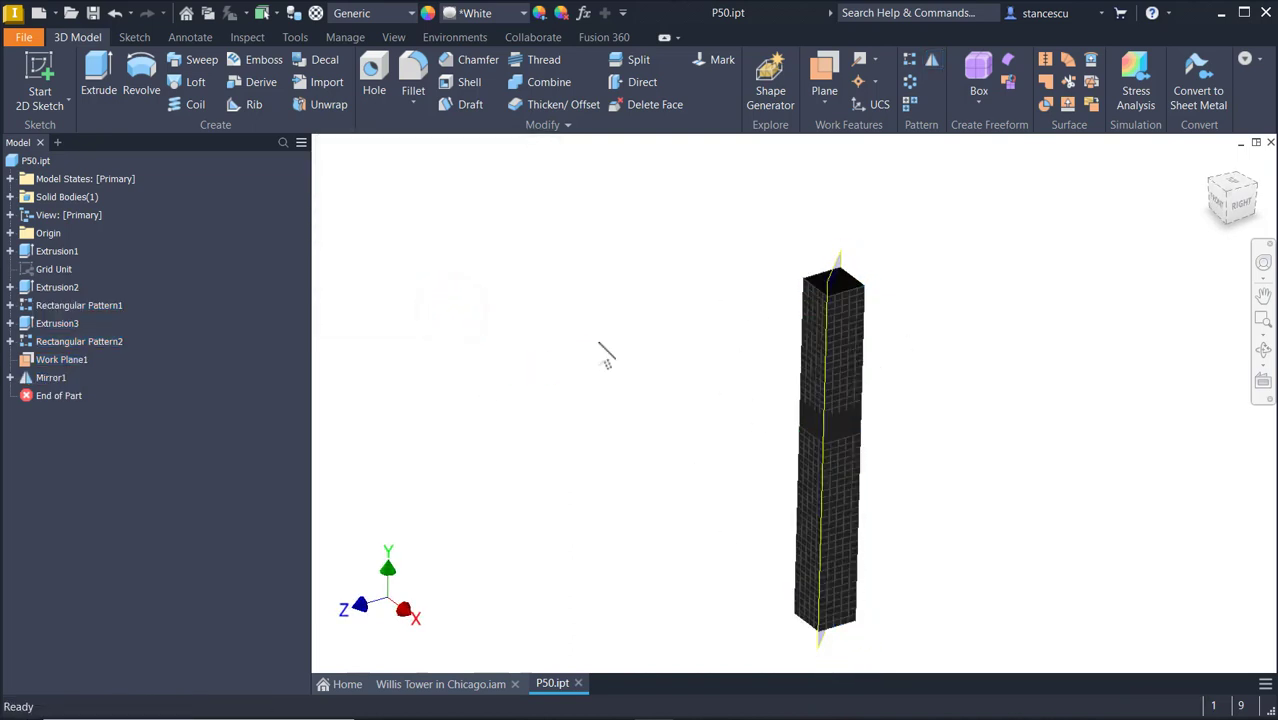
Turn off the visibility of the diagonal work plane.
{"action": "left_click", "coordinate": [850, 290]}
{"action": "left_click", "coordinate": [852, 285]}
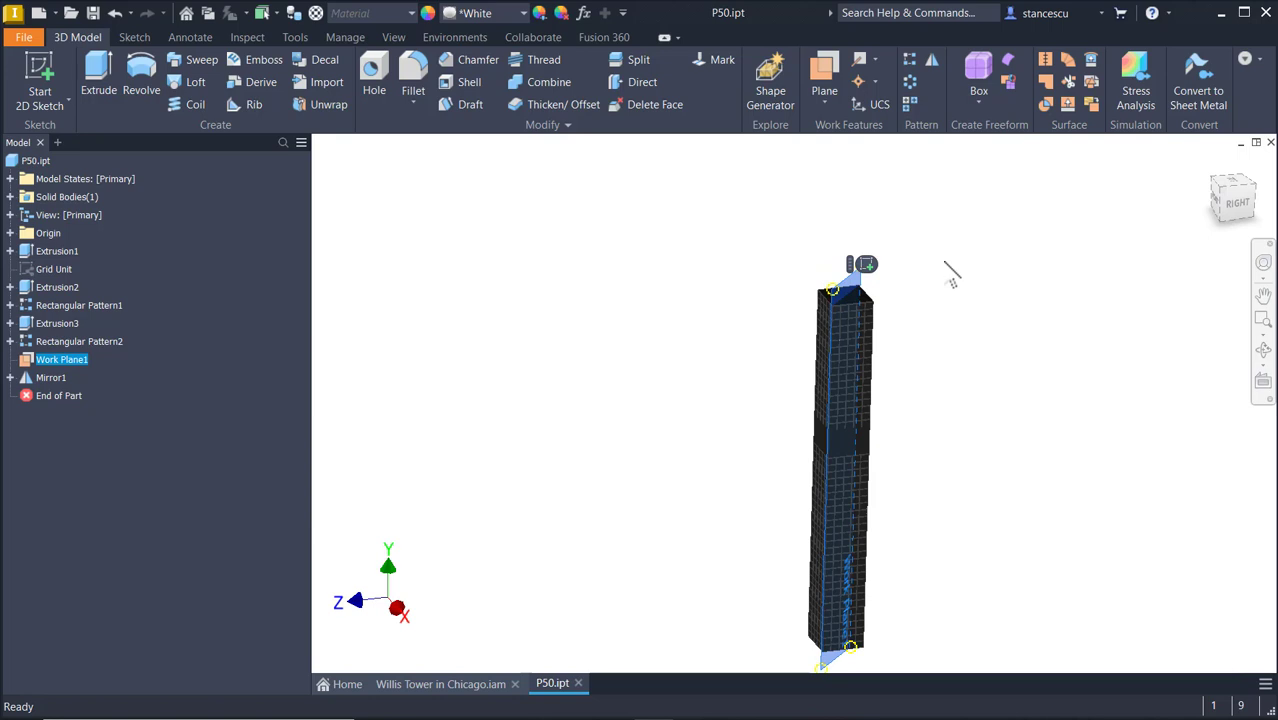
{"action": "right_click", "coordinate": [51, 363]}
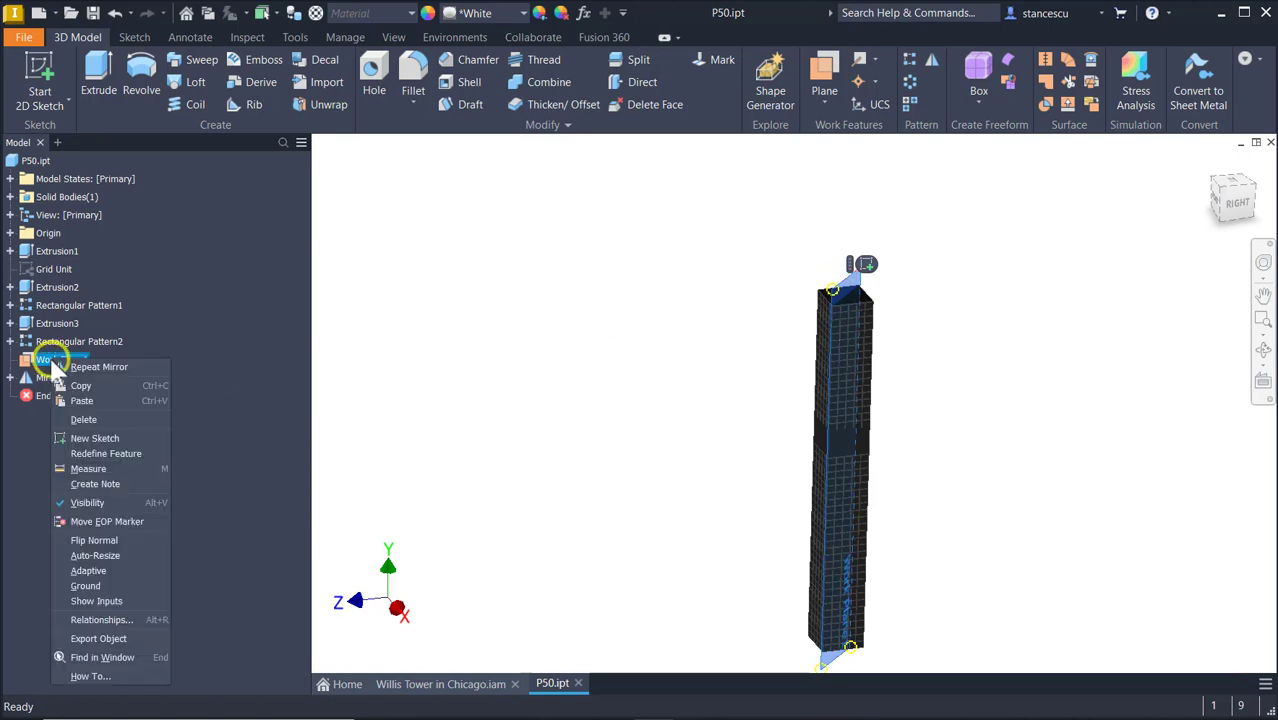
{"action": "left_click", "coordinate": [88, 503]}
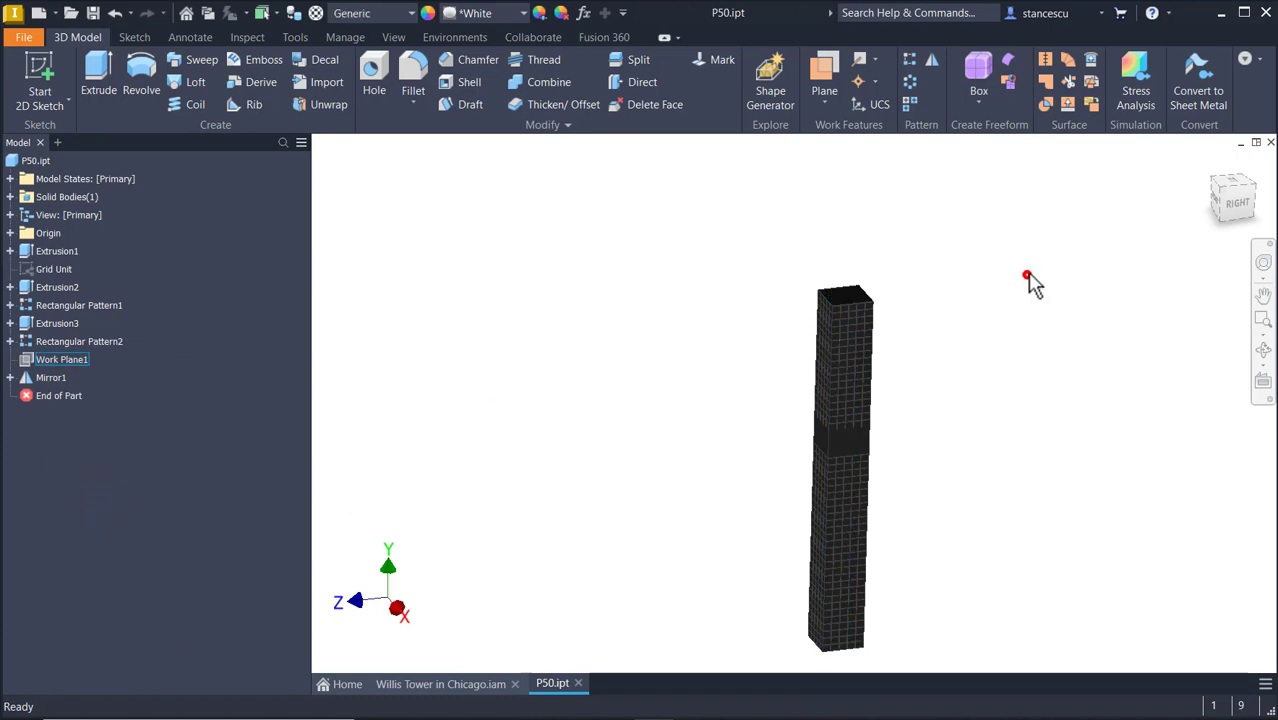
Save the finished 50-floor pillar part and save a copy of it under the file name P66.
{"action": "key", "text": "F6"}
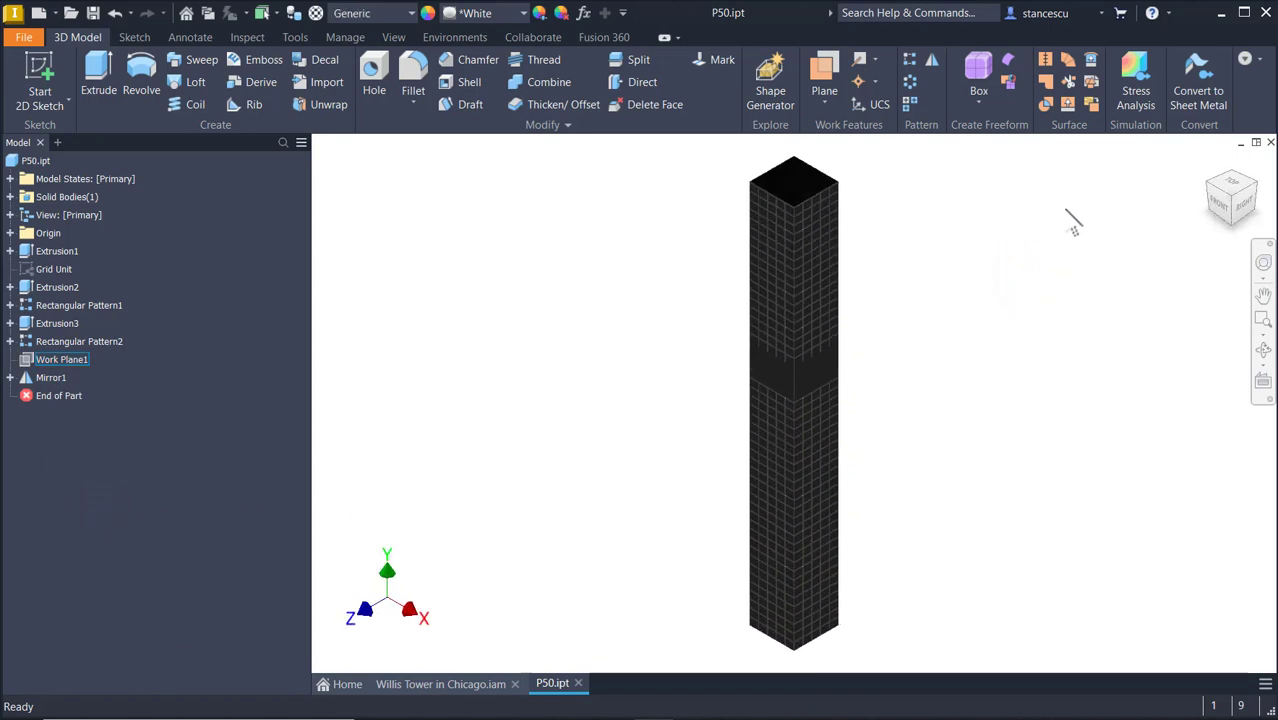
{"action": "key", "text": "ctrl+s"}
{"action": "left_click", "coordinate": [22, 37]}
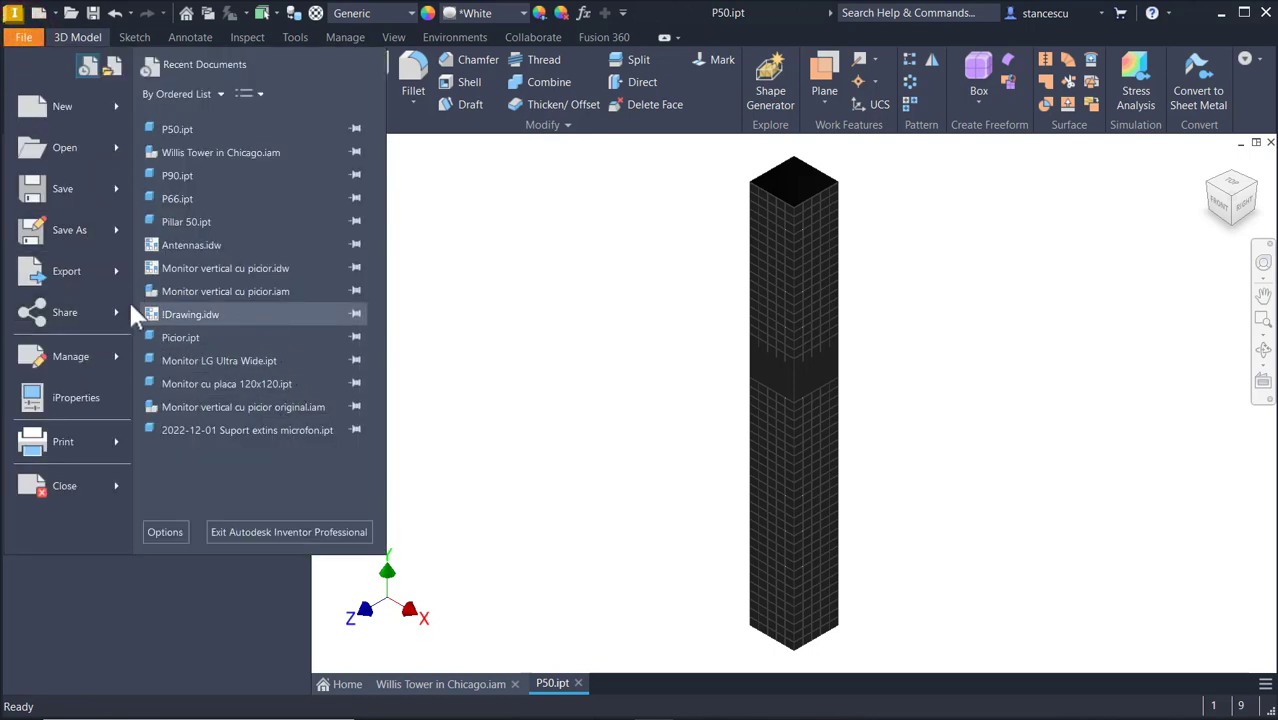
{"action": "left_click", "coordinate": [79, 224]}
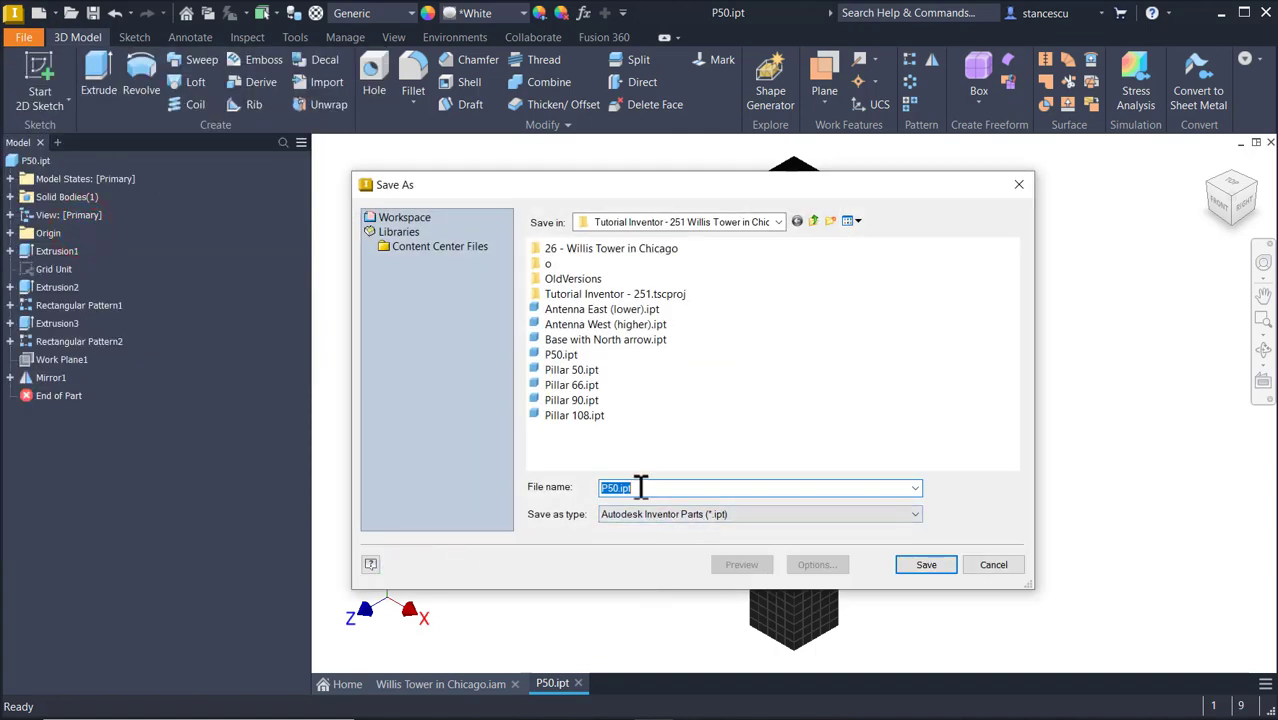
{"action": "type", "text": "P"}
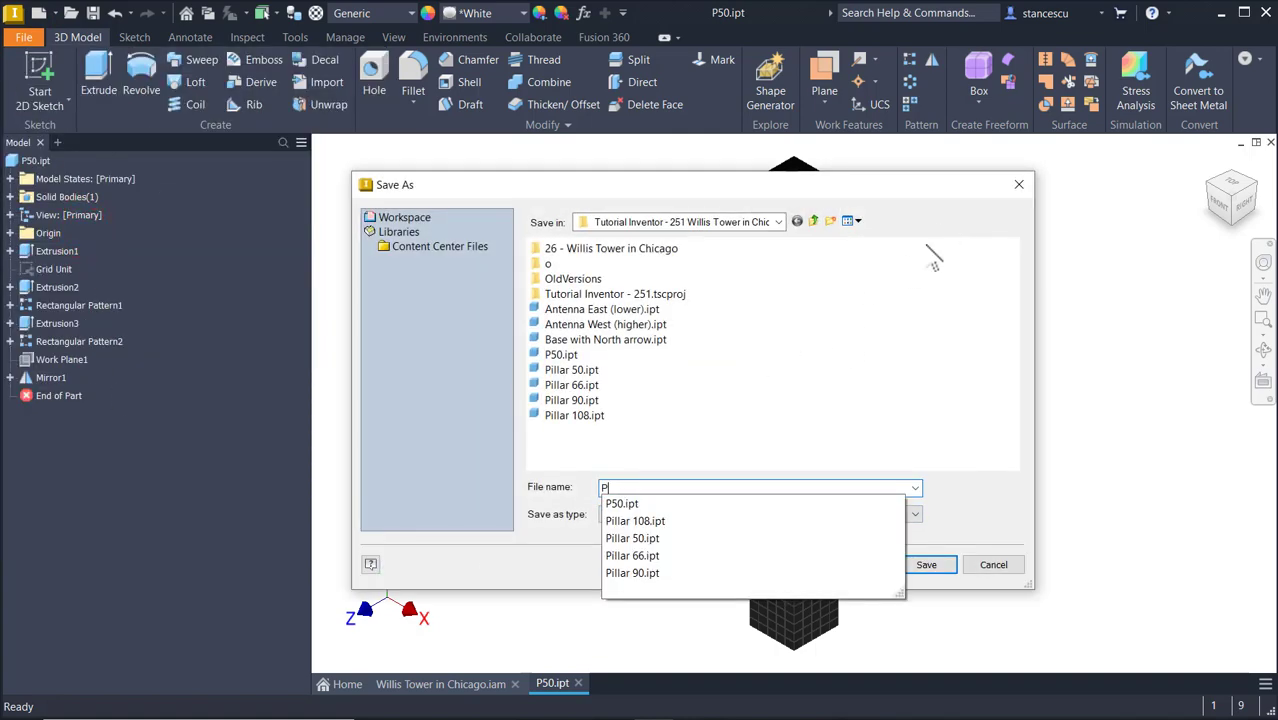
{"action": "type", "text": "6"}
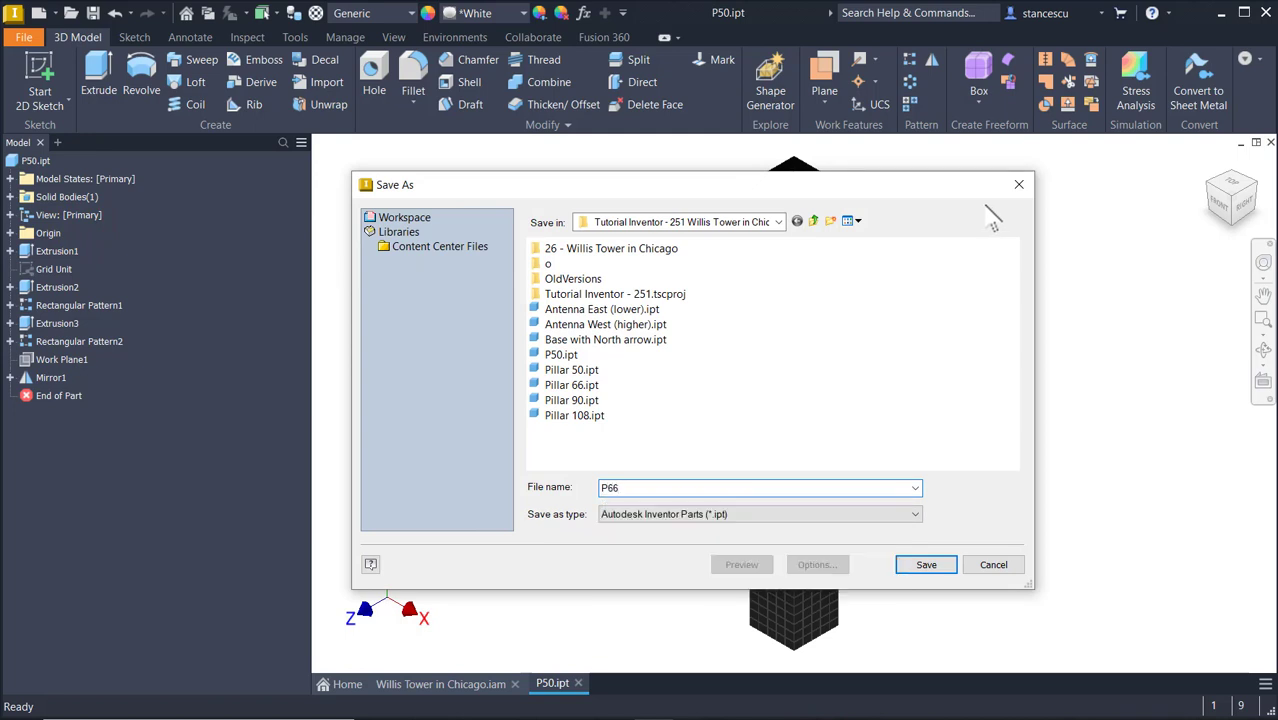
{"action": "type", "text": "6"}
{"action": "left_click", "coordinate": [914, 567]}
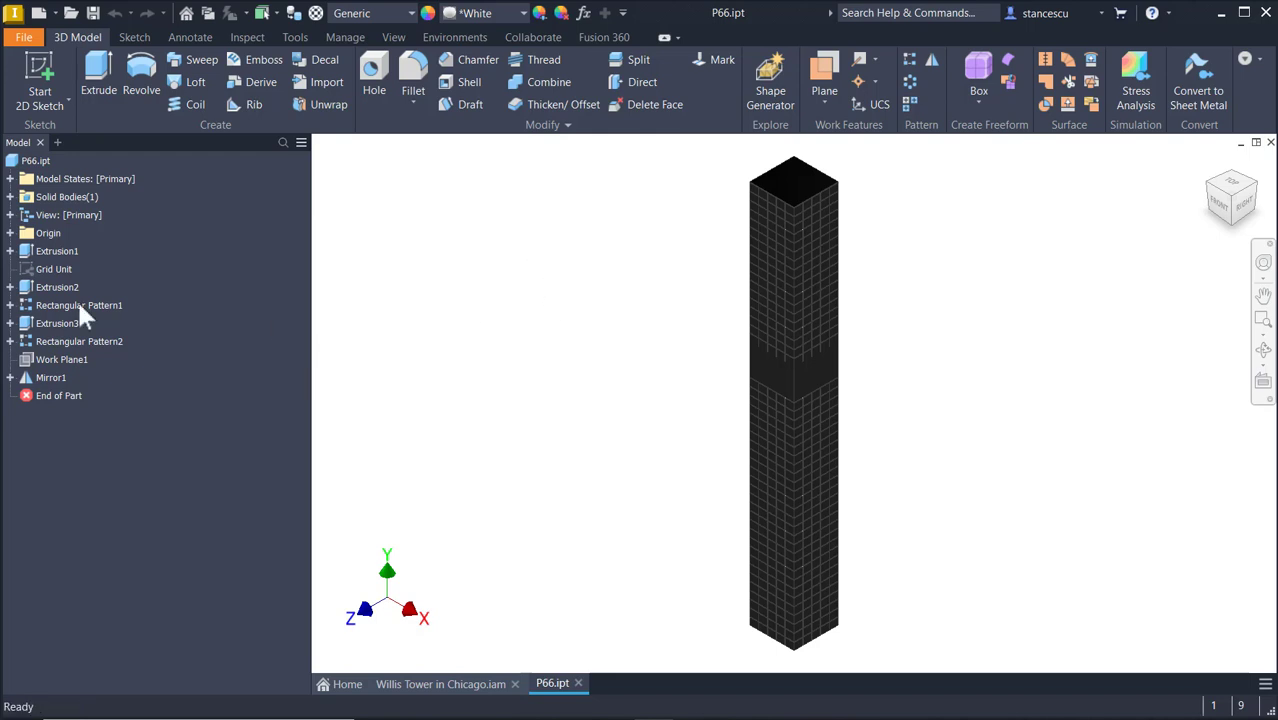
Change the distance of the pillar's base extrusion, Extrusion1, to 13 ft * 66 ul.
{"action": "double_click", "coordinate": [45, 251]}
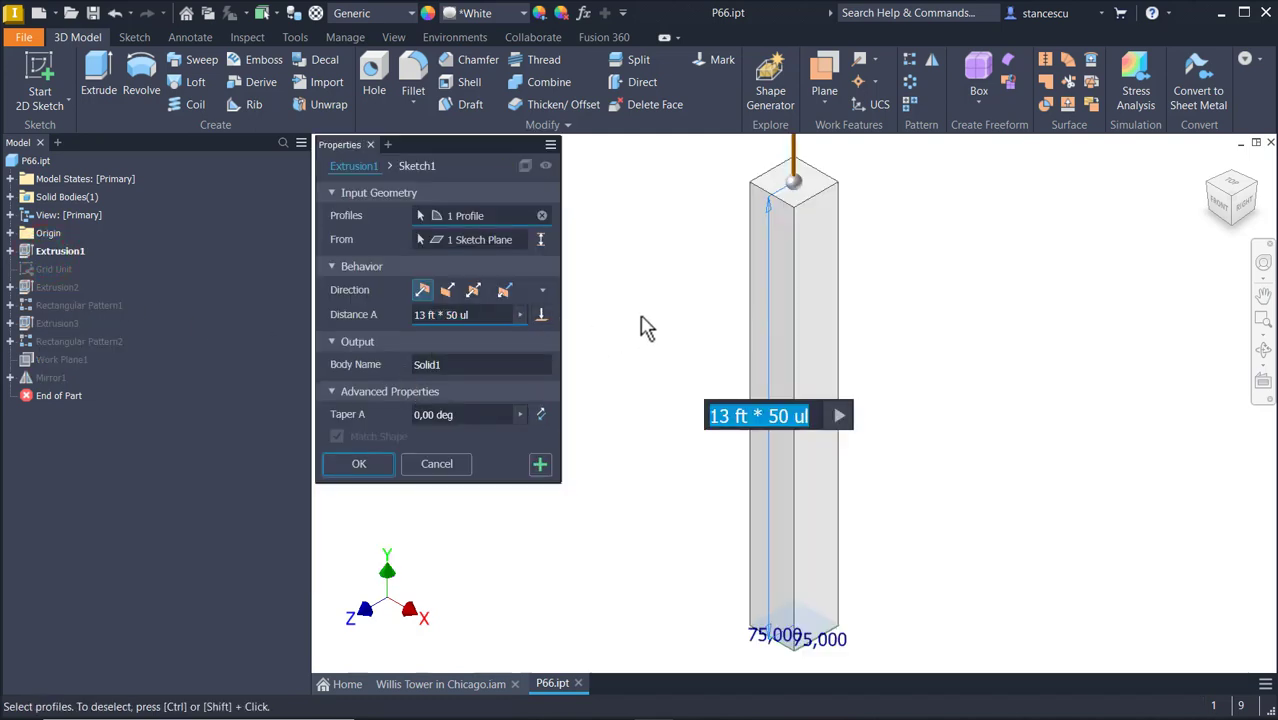
{"action": "left_click", "coordinate": [449, 318]}
{"action": "left_click", "coordinate": [449, 318]}
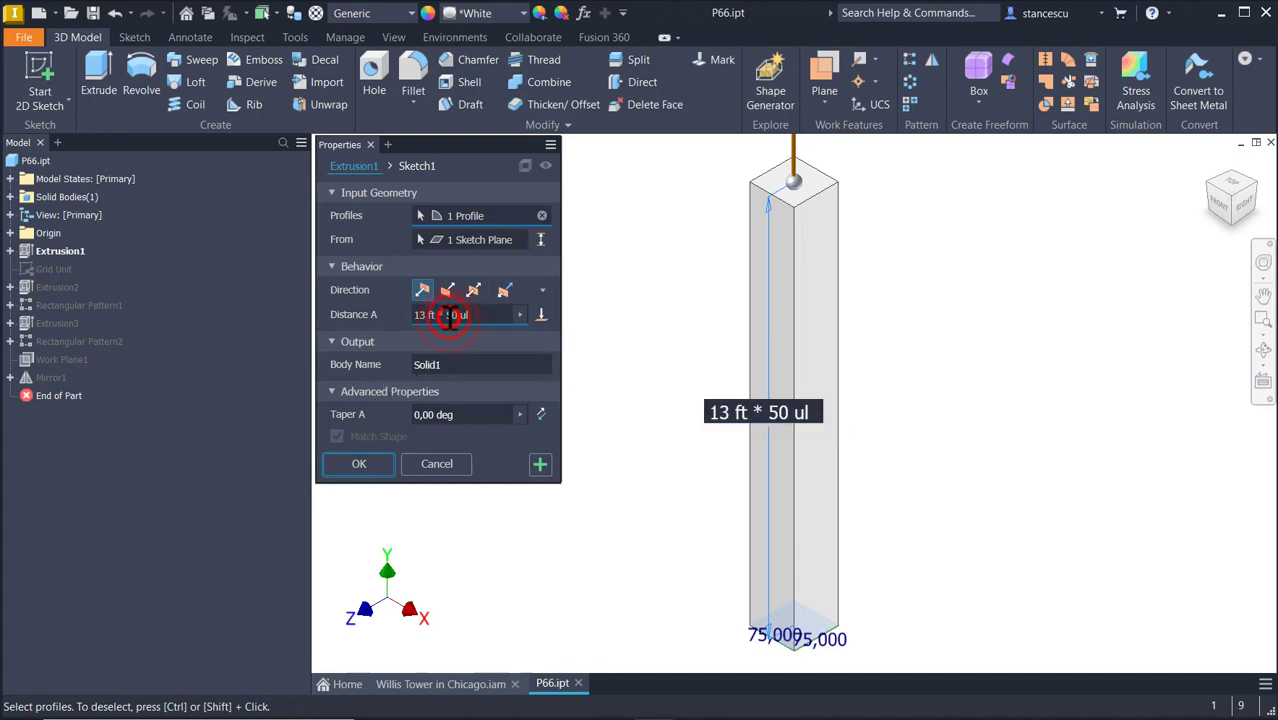
{"action": "key", "text": "shift+Right"}
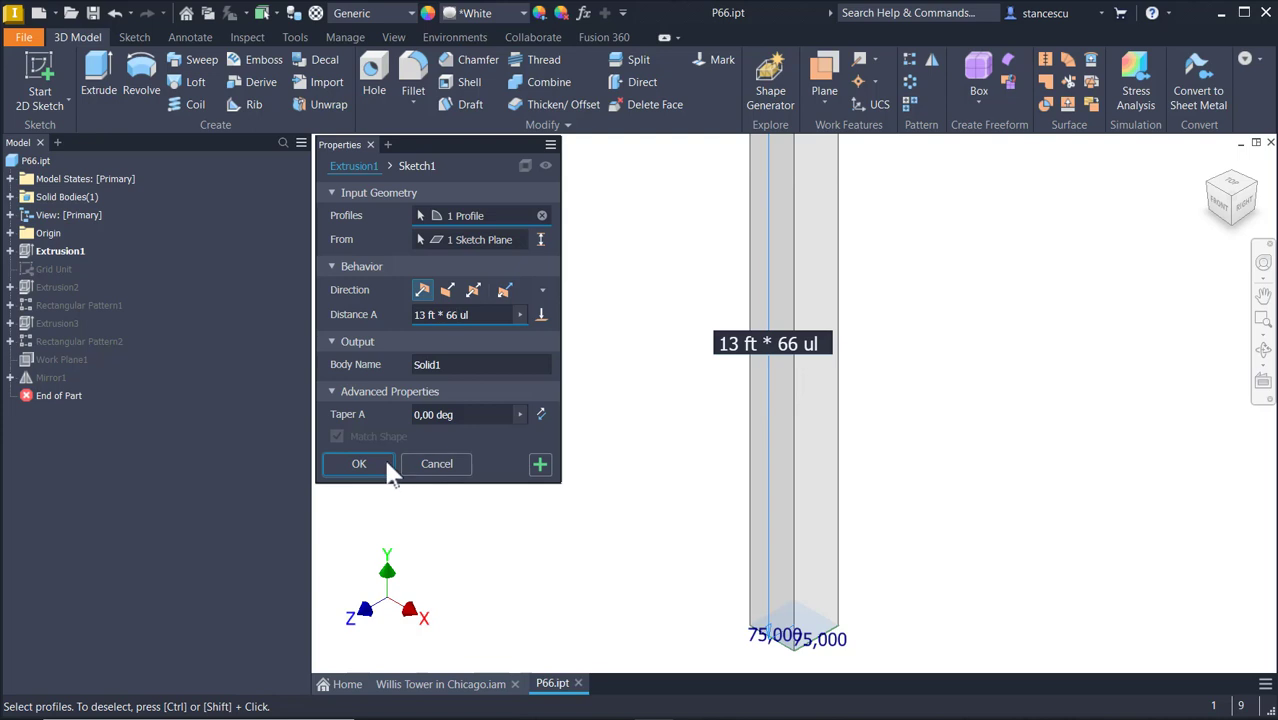
{"action": "left_click", "coordinate": [386, 464]}
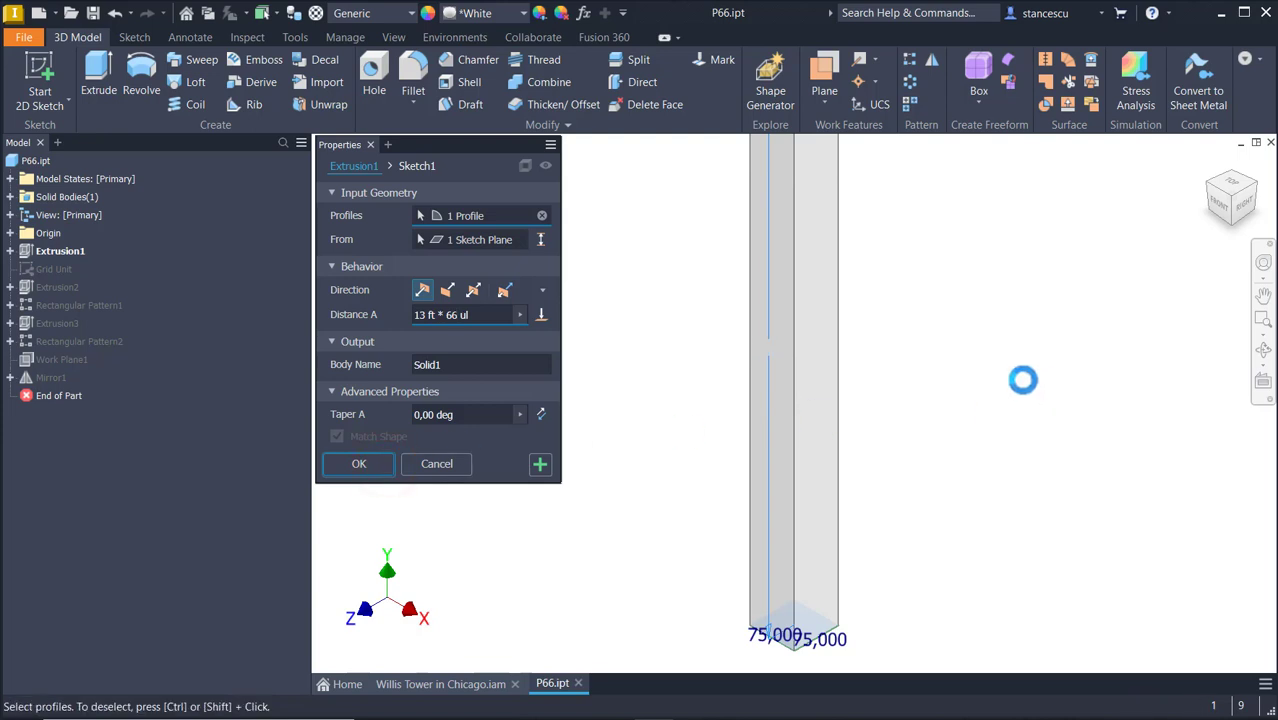
{"action": "middle_click_drag", "start_coordinate": [972, 371], "coordinate": [950, 536]}
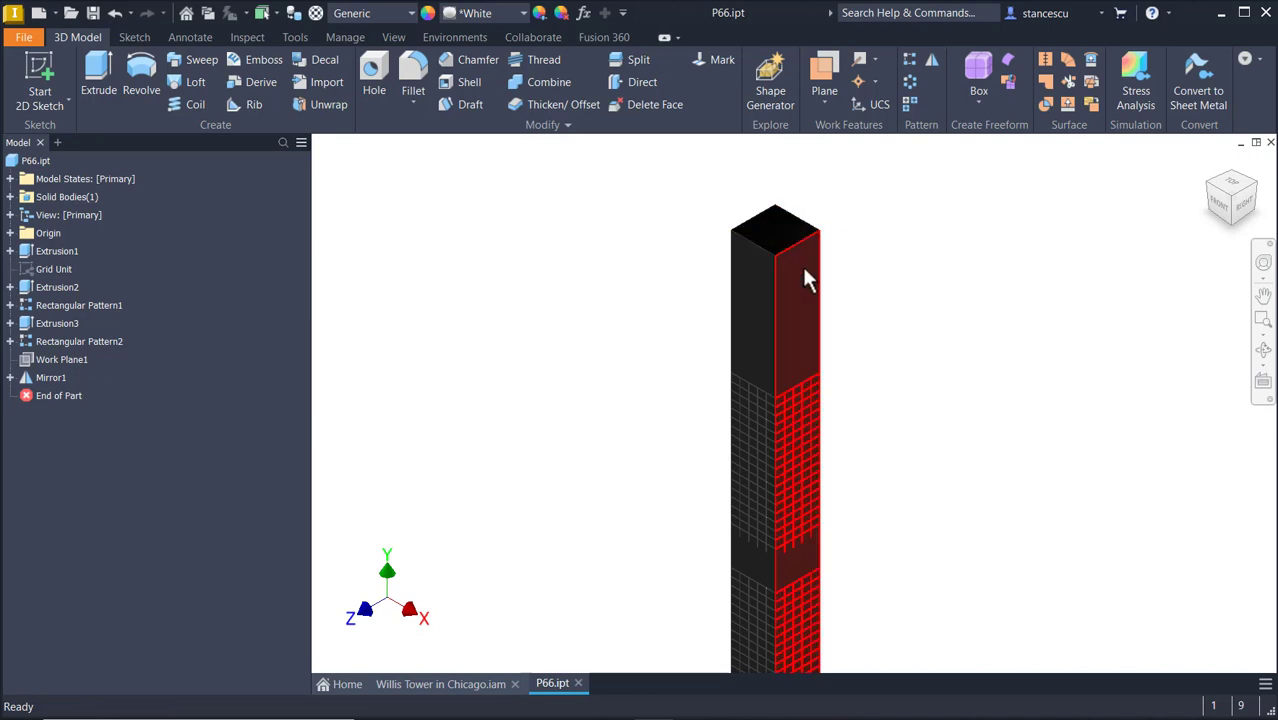
{"action": "left_click", "coordinate": [964, 267]}
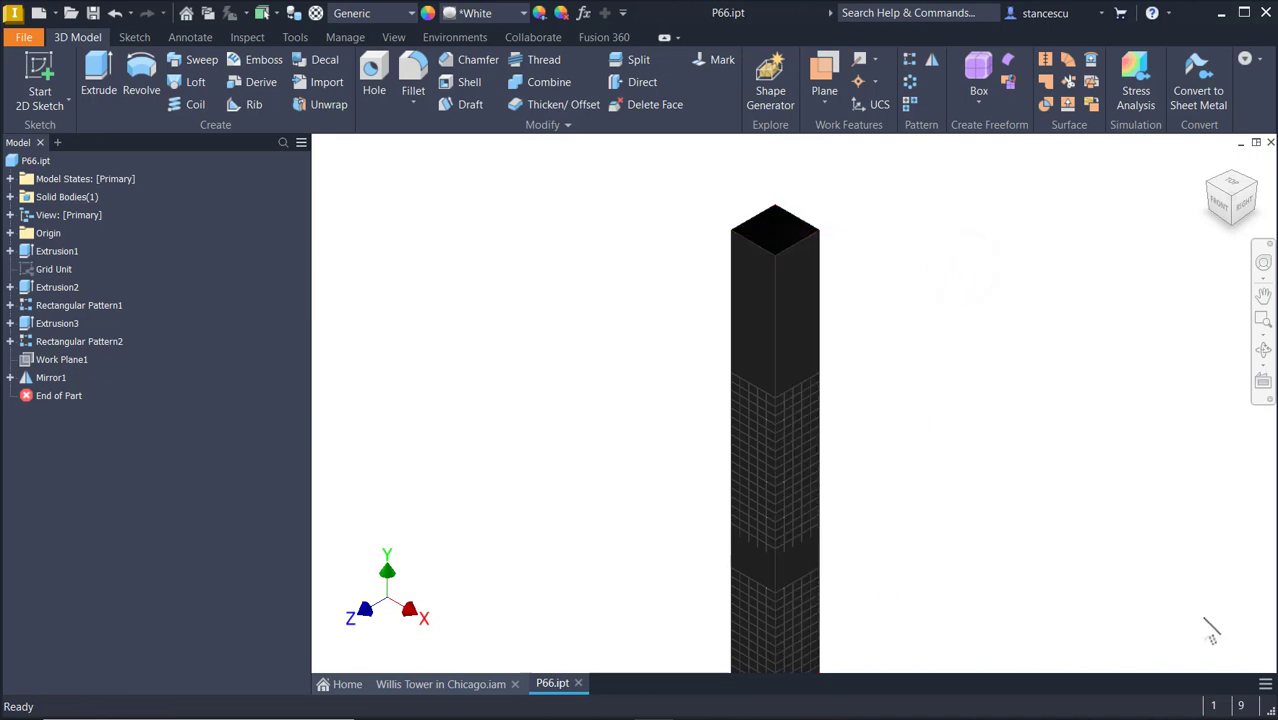
Switch to the reference image to check the floor layout between floors 50 and 66, and return to Inventor.
{"action": "key", "text": "alt+Tab"}
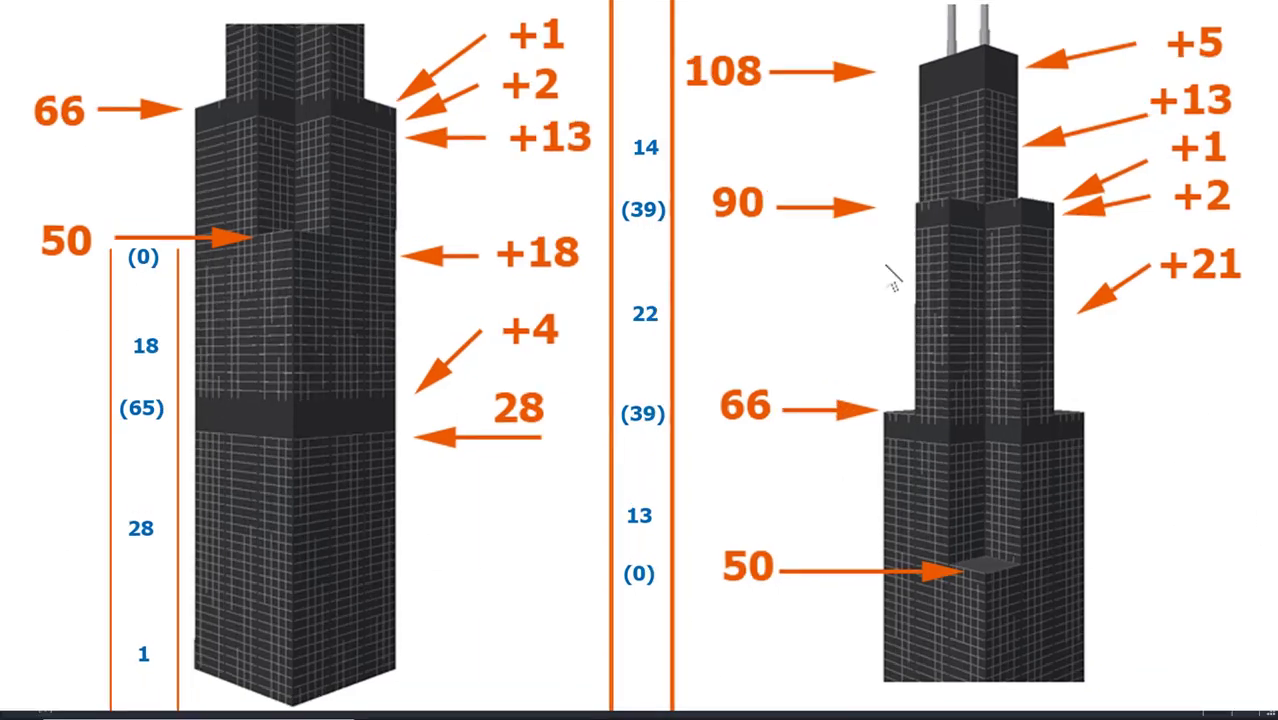
{"action": "left_click", "coordinate": [885, 265]}
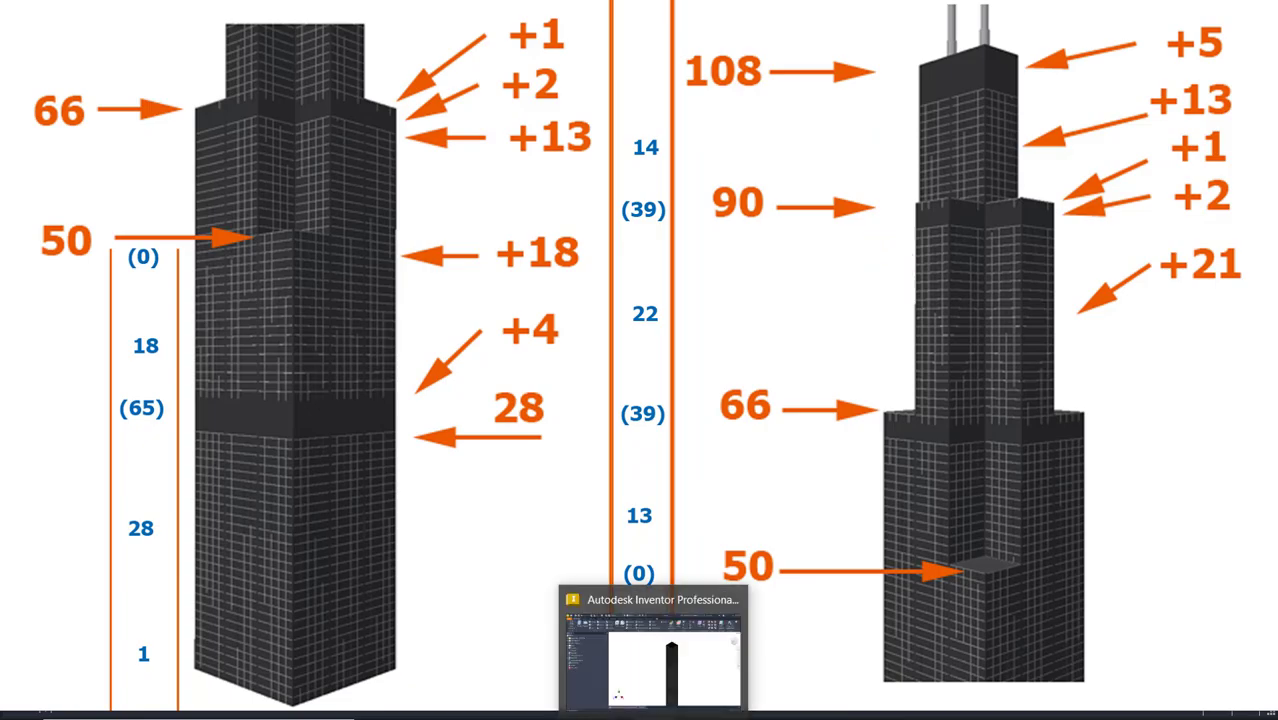
{"action": "left_click", "coordinate": [660, 716]}
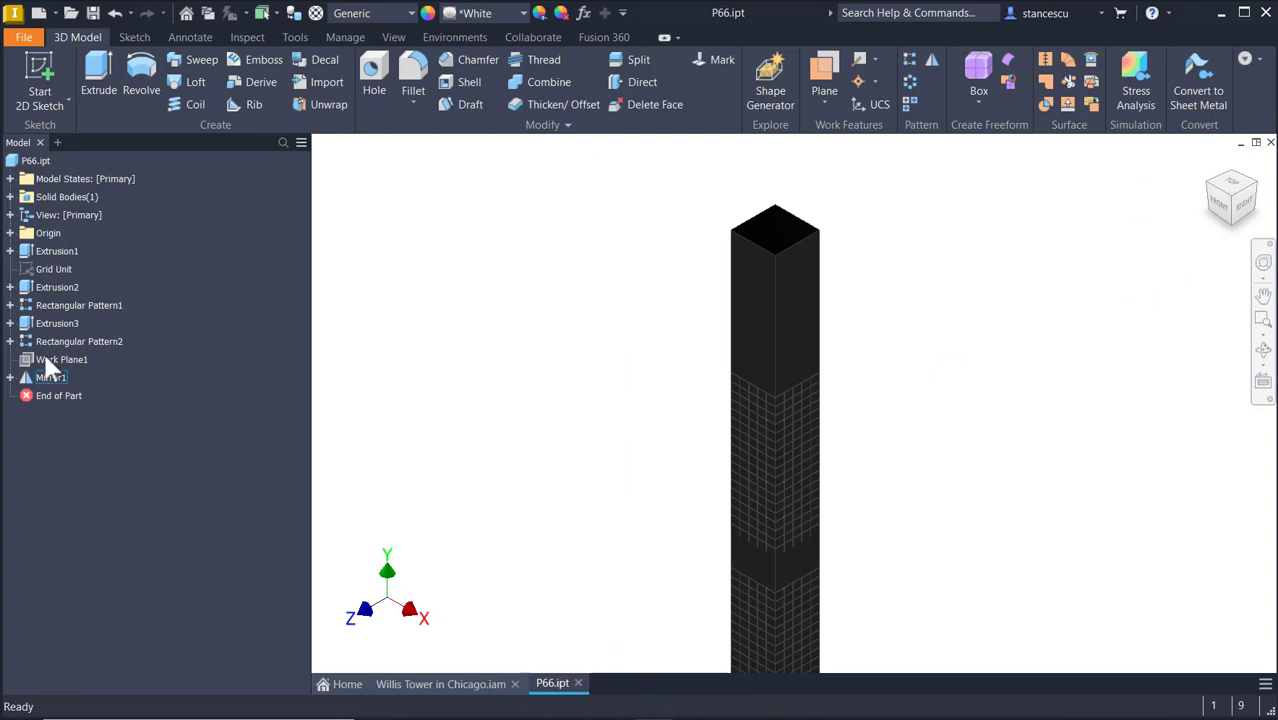
Copy the Grid Unit sketch.
{"action": "left_click", "coordinate": [797, 338]}
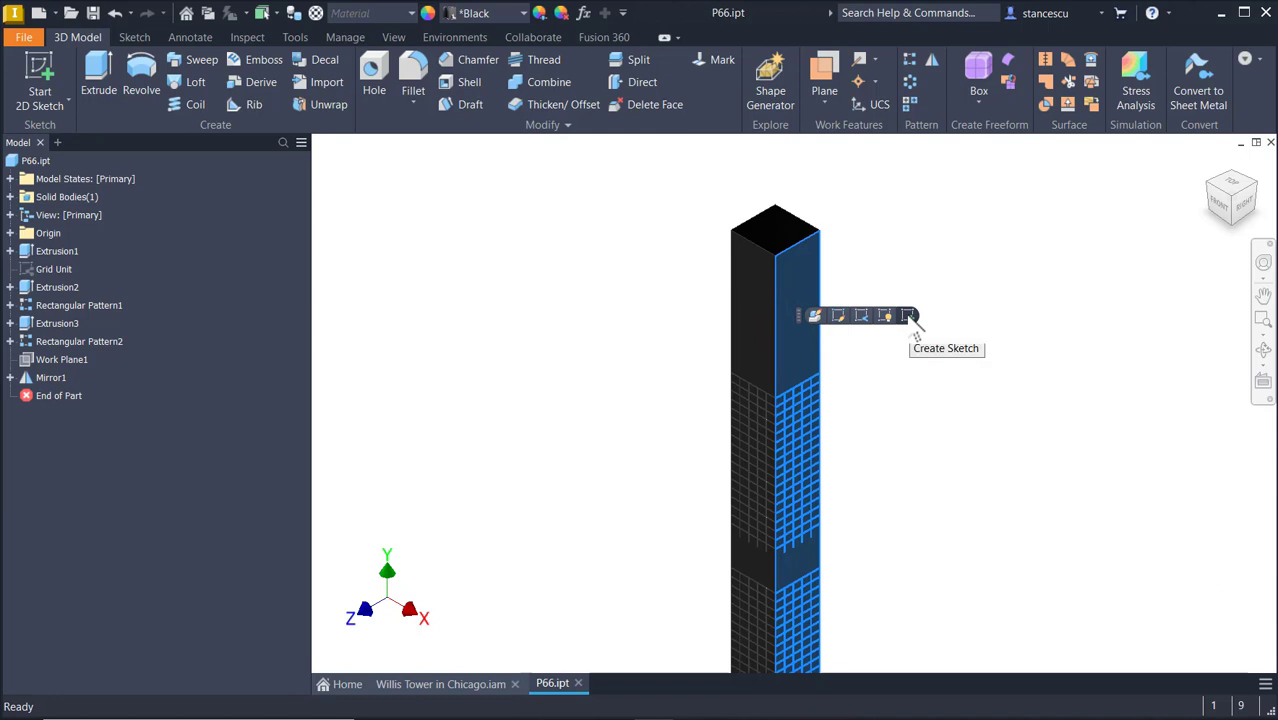
{"action": "left_click", "coordinate": [483, 357]}
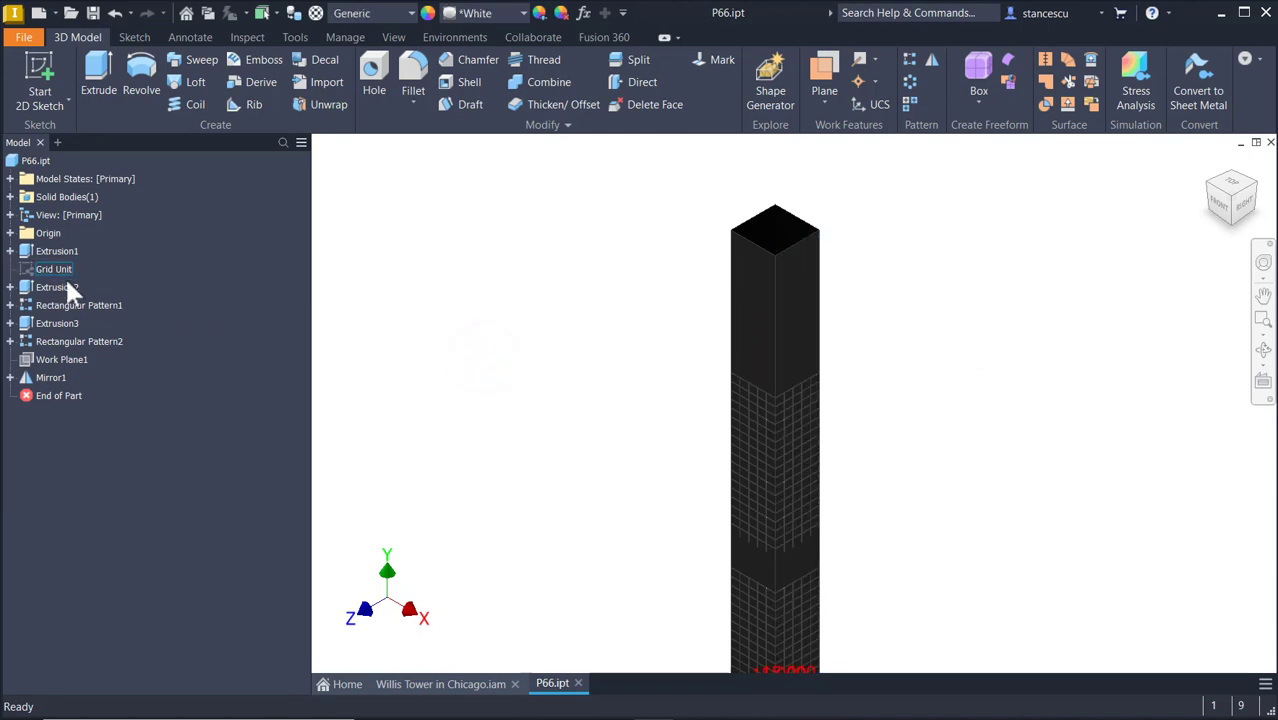
{"action": "right_click", "coordinate": [41, 268]}
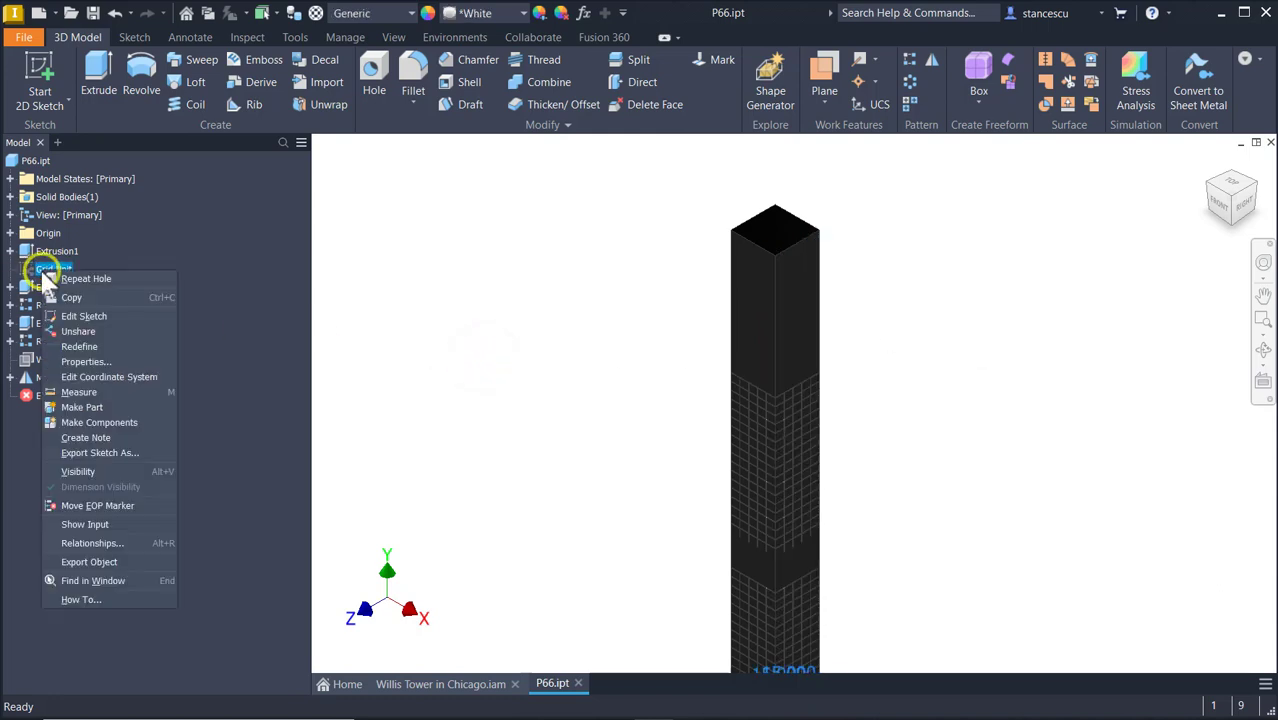
{"action": "key", "text": "Escape"}
{"action": "left_click", "coordinate": [577, 357]}
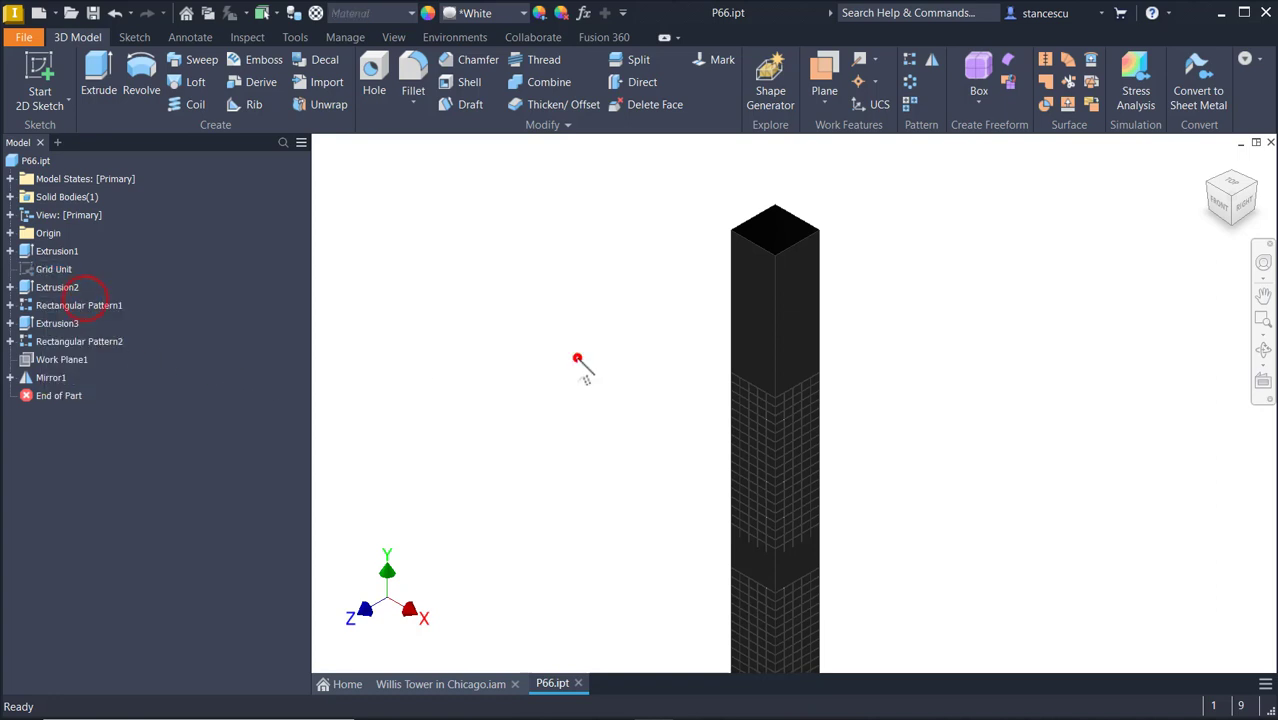
Create a sketch on the pillar's right face above the existing grid and paste the copied Grid Unit geometry into it.
{"action": "left_click", "coordinate": [816, 322]}
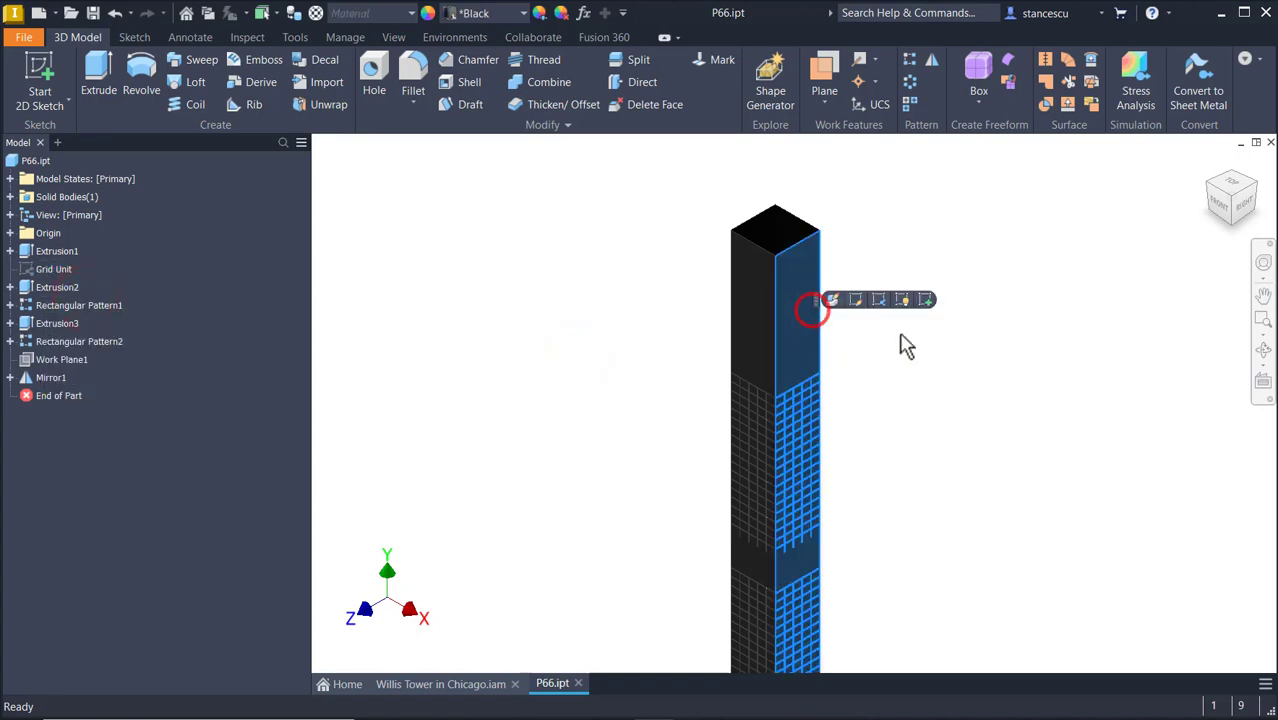
{"action": "left_click", "coordinate": [923, 300]}
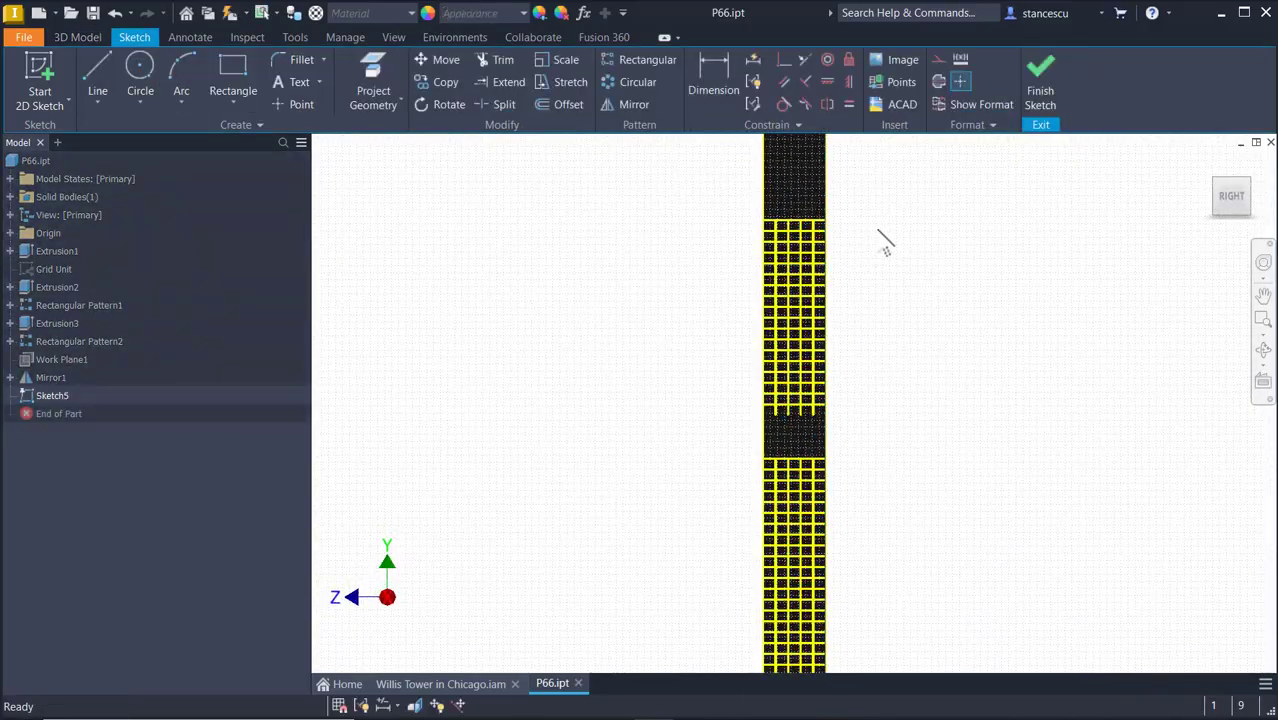
{"action": "middle_click_drag", "start_coordinate": [893, 261], "coordinate": [907, 373]}
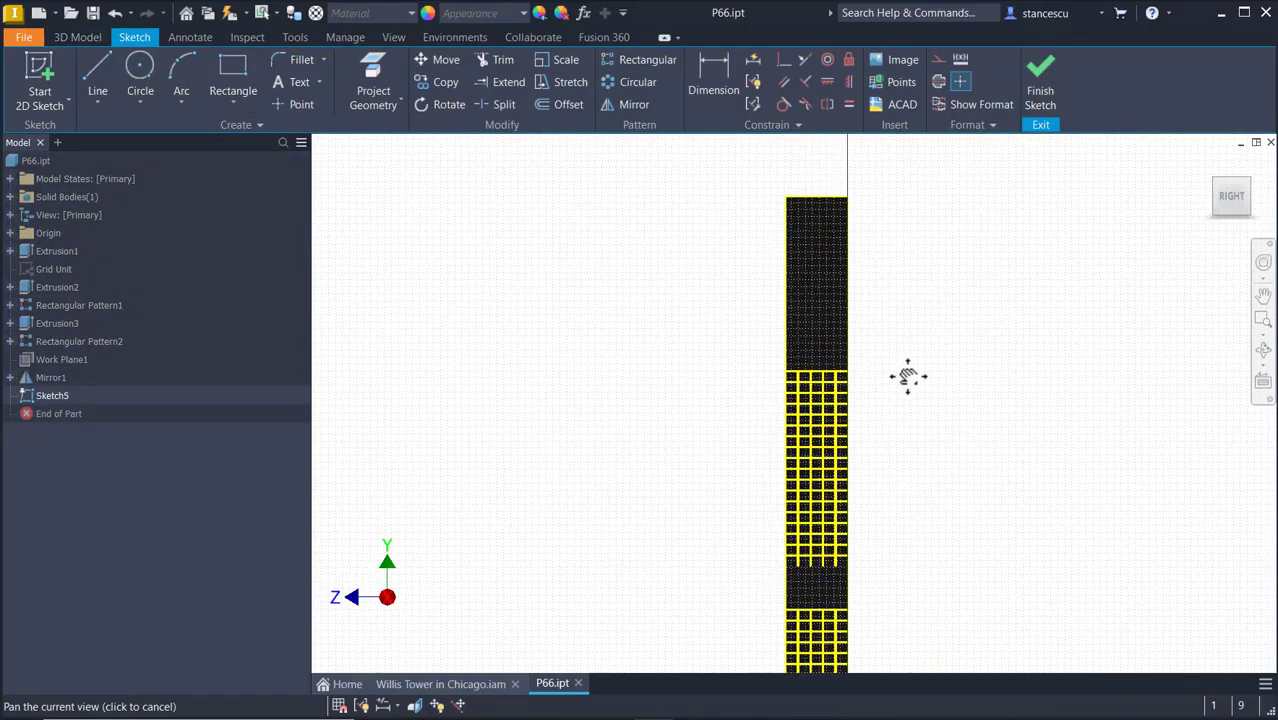
{"action": "right_click", "coordinate": [650, 282]}
{"action": "left_click", "coordinate": [649, 370]}
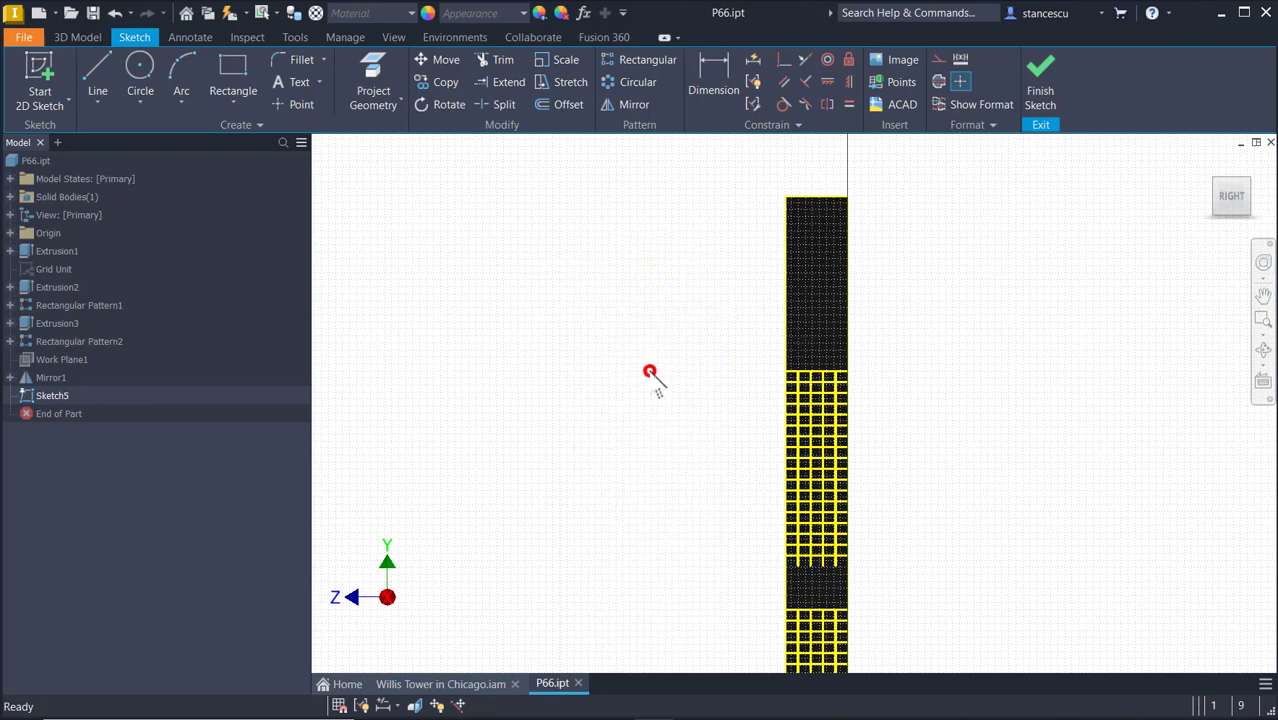
{"action": "scroll", "coordinate": [712, 330], "scroll_direction": "down", "scroll_amount": 3}
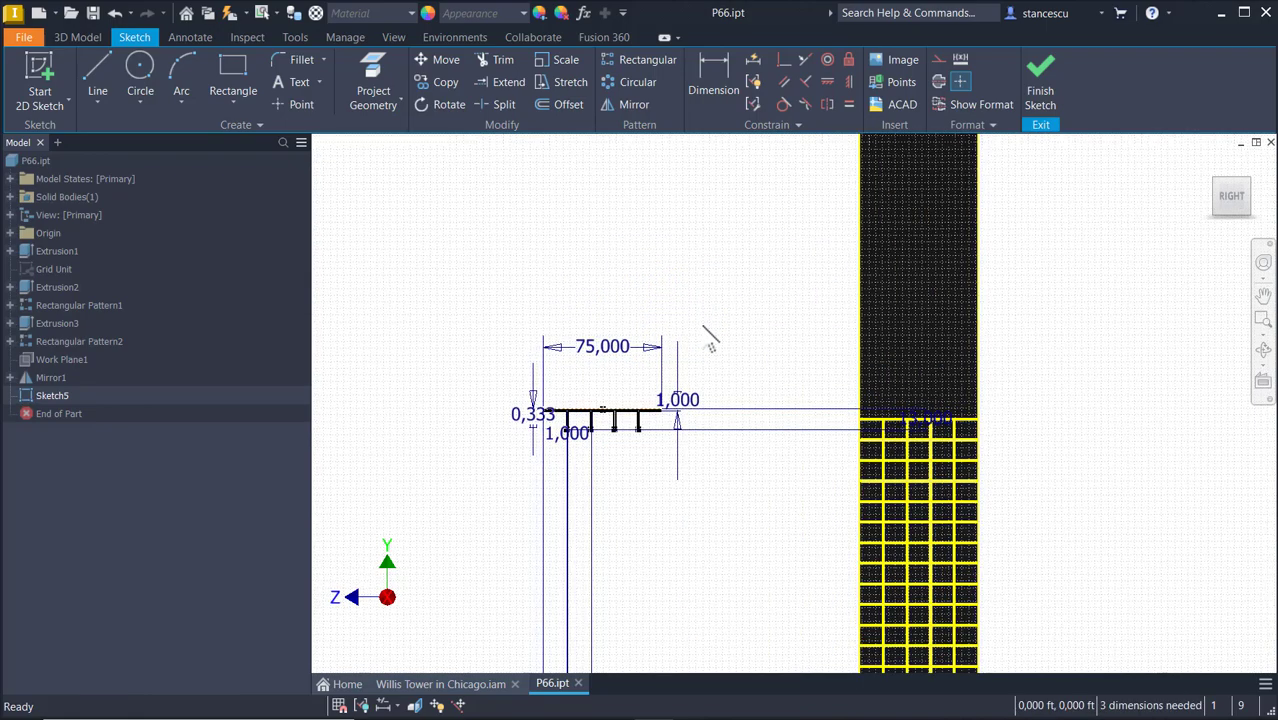
Apply a coincident constraint between the left endpoint of the pasted grid unit's upper construction line and the left vertical edge of the pillar face.
{"action": "left_click", "coordinate": [775, 58]}
{"action": "scroll", "coordinate": [552, 388], "scroll_direction": "down", "scroll_amount": 4}
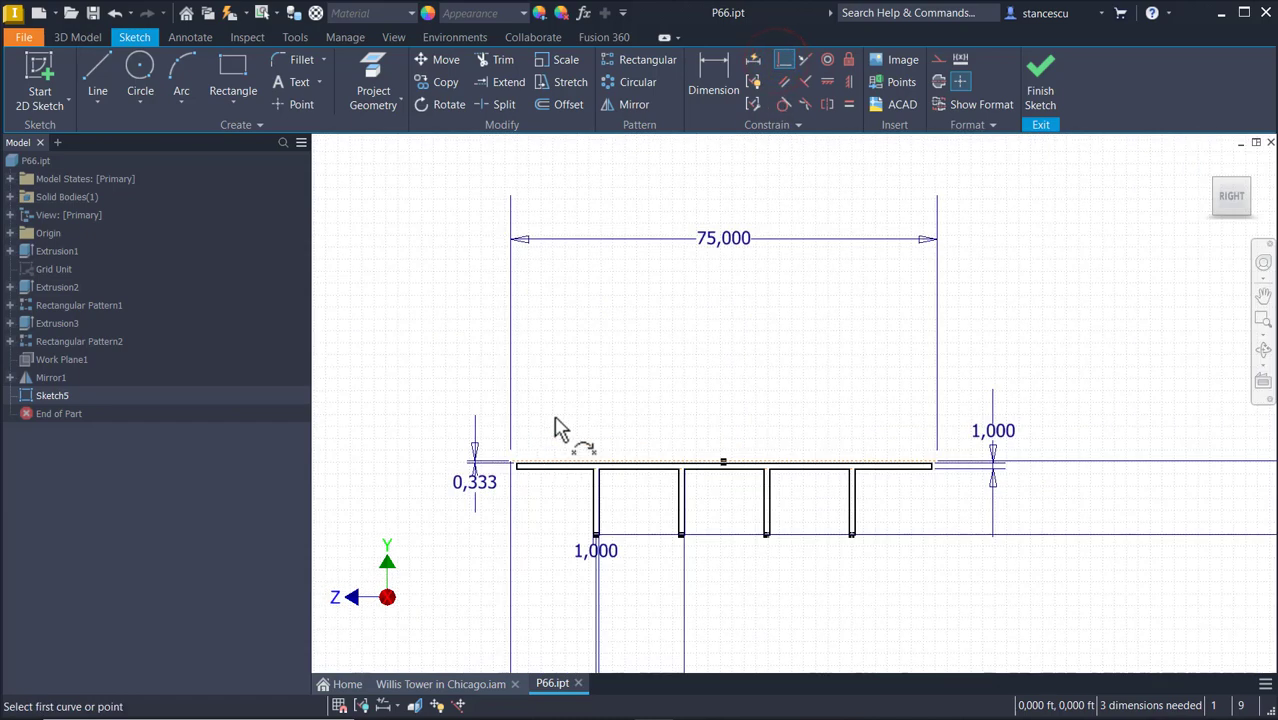
{"action": "left_click", "coordinate": [510, 465]}
{"action": "scroll", "coordinate": [733, 340], "scroll_direction": "up", "scroll_amount": 2}
{"action": "middle_click_drag", "start_coordinate": [927, 257], "coordinate": [462, 394]}
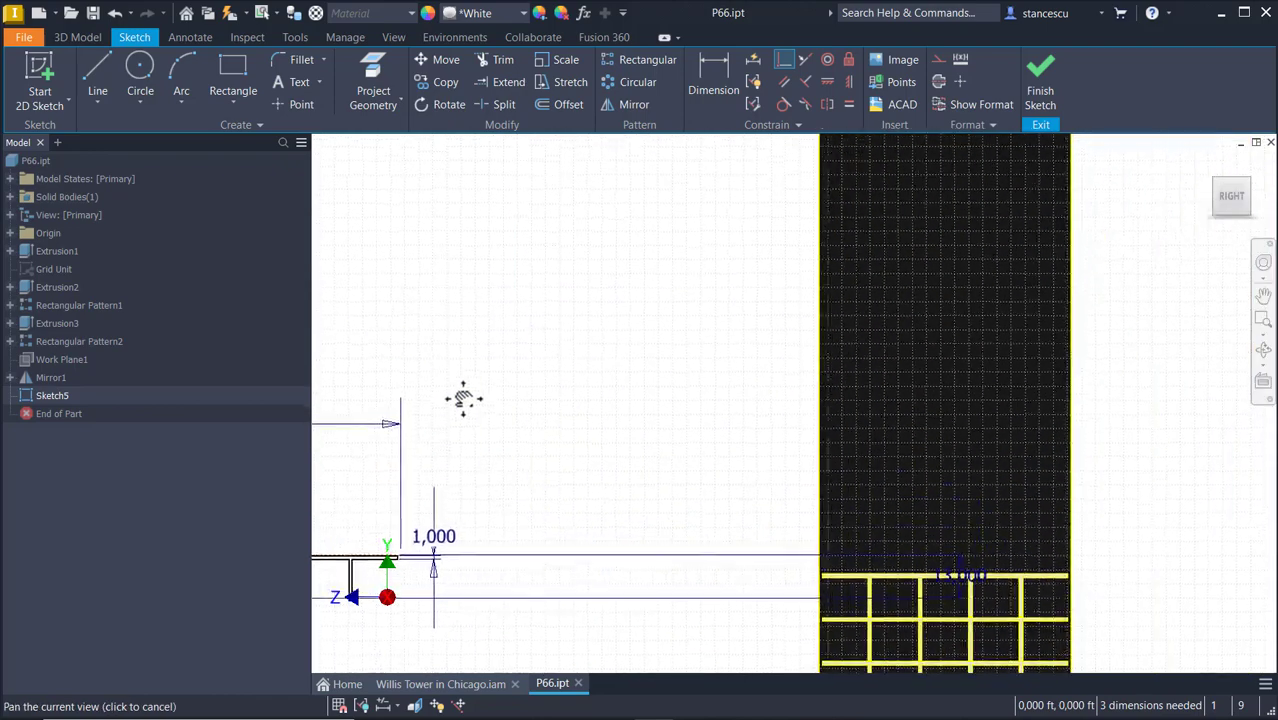
{"action": "left_click", "coordinate": [814, 380]}
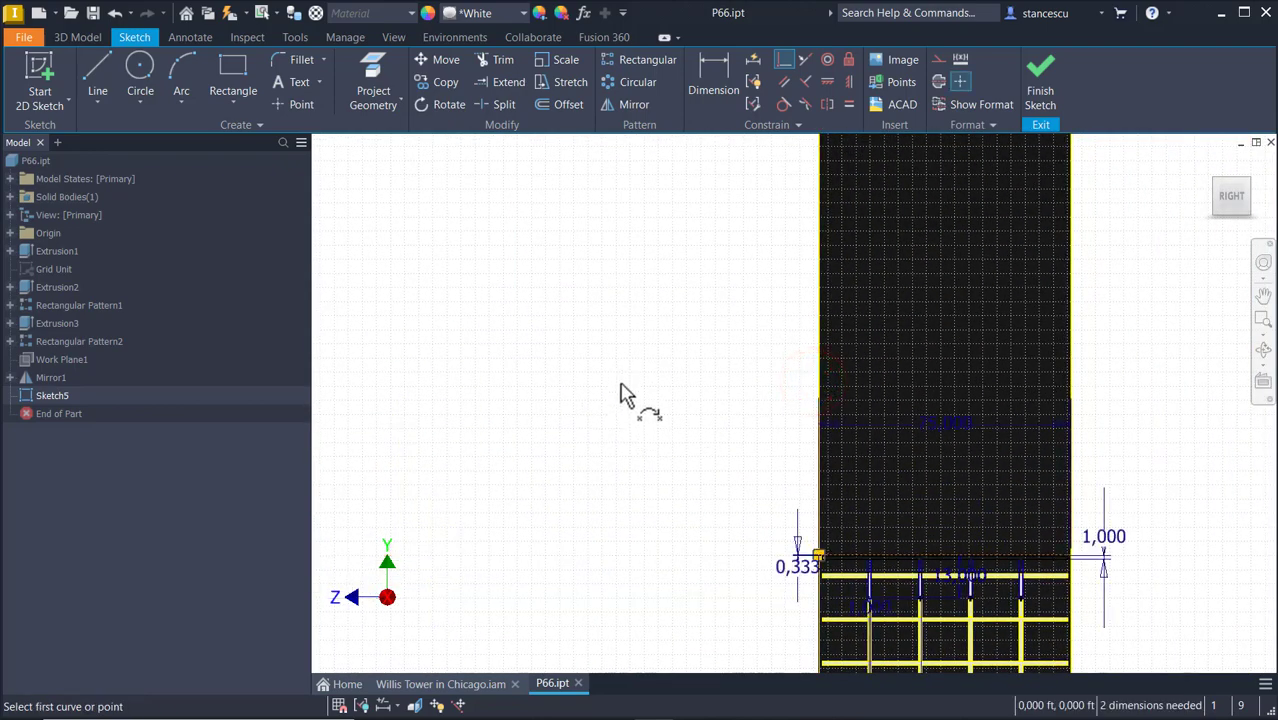
{"action": "key", "text": "Escape"}
Dimension the distance from the pasted grid unit's upper bar line to the upper edge of the existing grid's topmost bar as 13 ft.
{"action": "scroll", "coordinate": [832, 558], "scroll_direction": "up", "scroll_amount": 8}
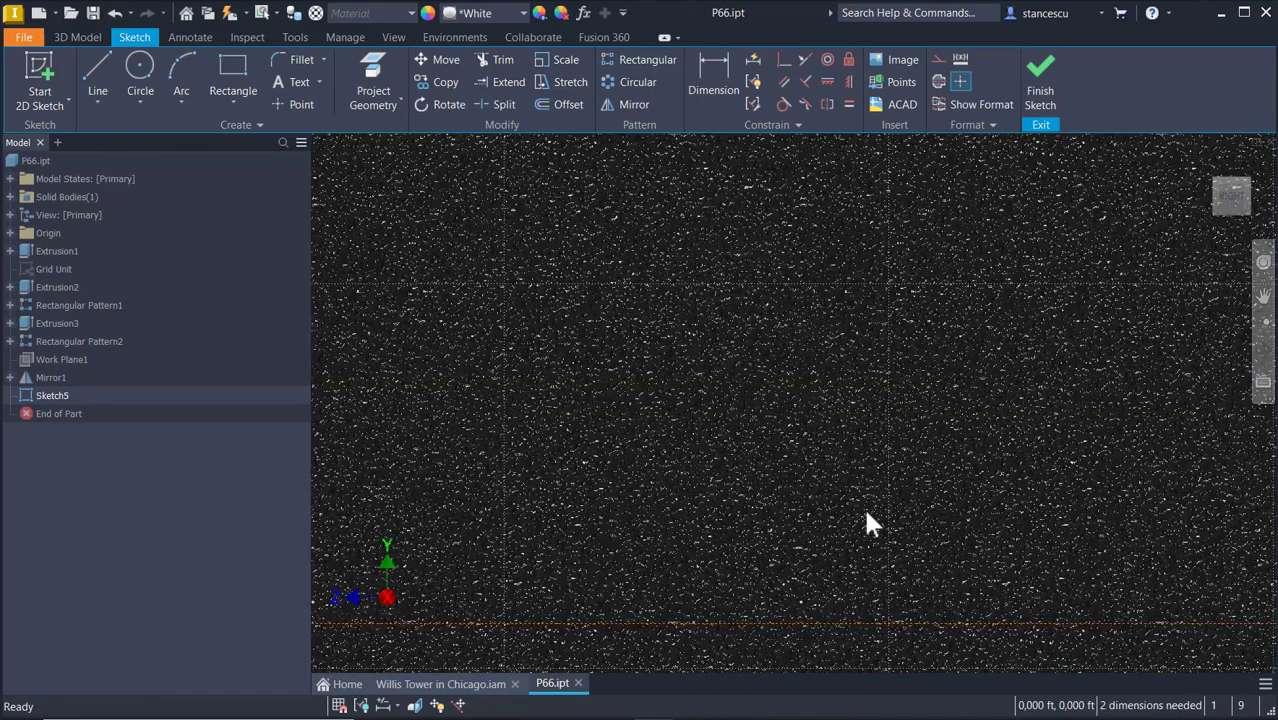
{"action": "scroll", "coordinate": [855, 463], "scroll_direction": "down", "scroll_amount": 2}
{"action": "scroll", "coordinate": [853, 459], "scroll_direction": "down", "scroll_amount": 4}
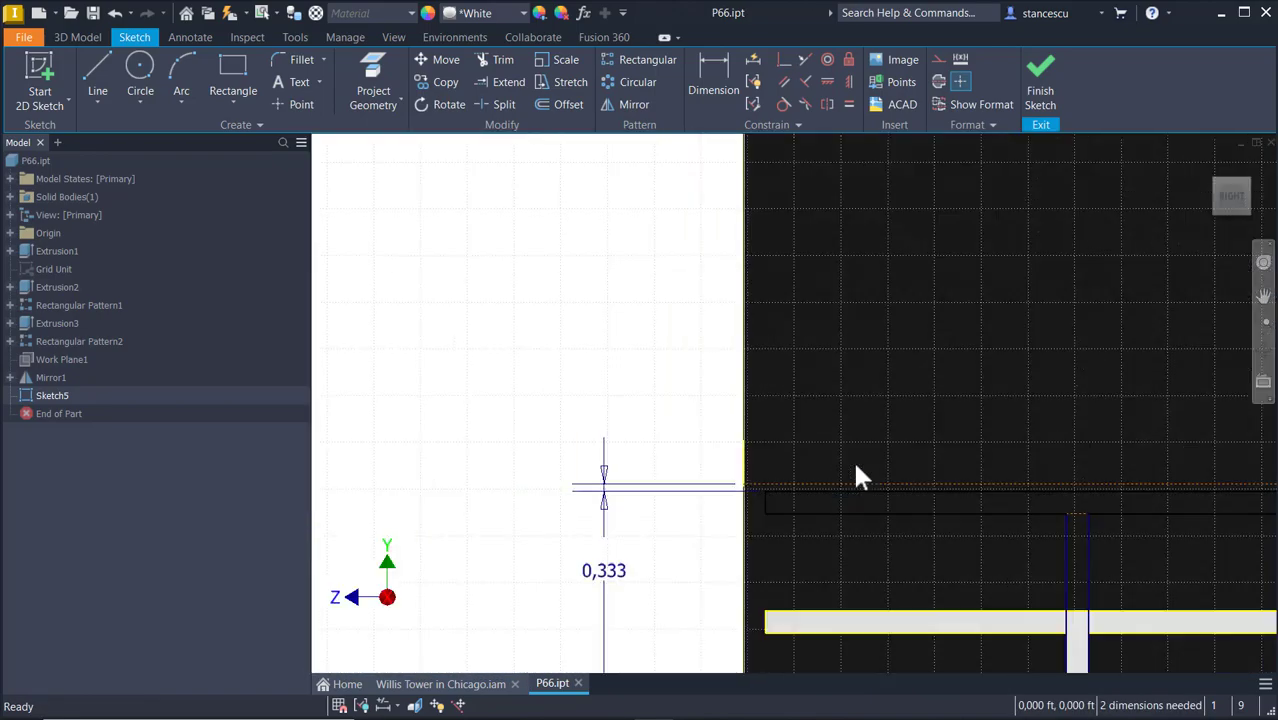
{"action": "middle_click_drag", "start_coordinate": [853, 462], "coordinate": [788, 228]}
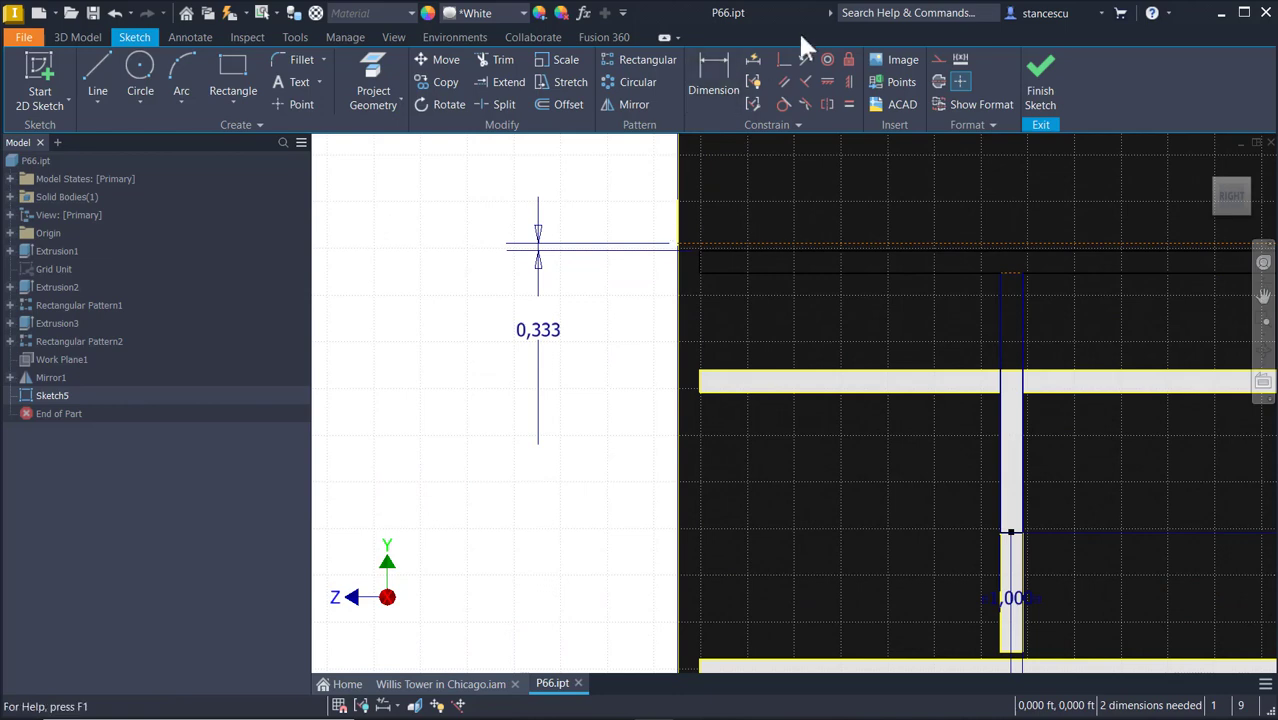
{"action": "left_click", "coordinate": [701, 66]}
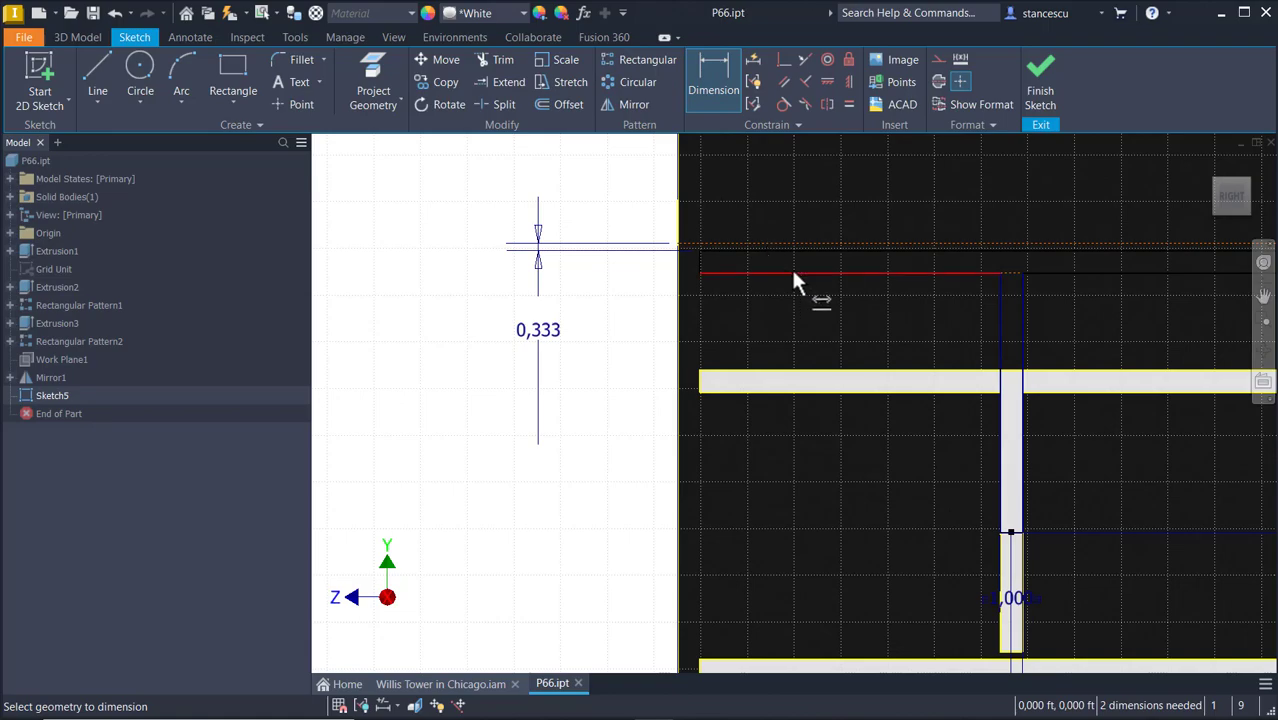
{"action": "key", "text": "F6"}
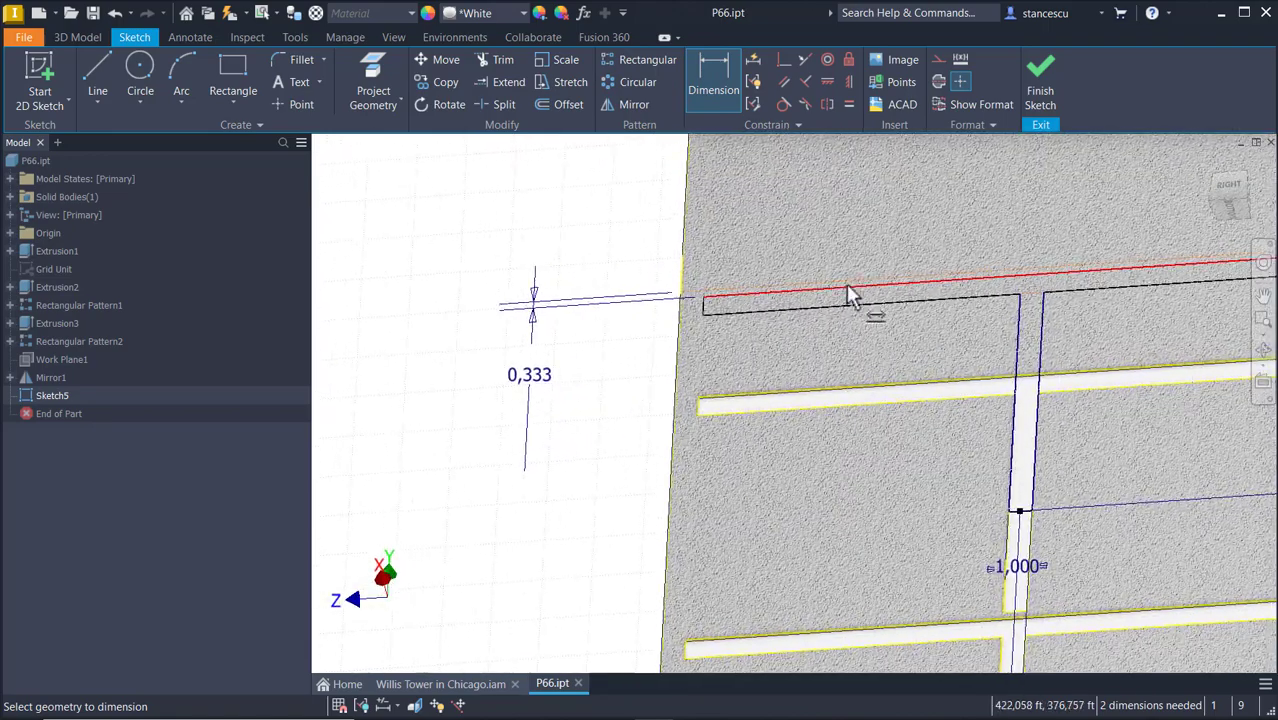
{"action": "left_click", "coordinate": [847, 290]}
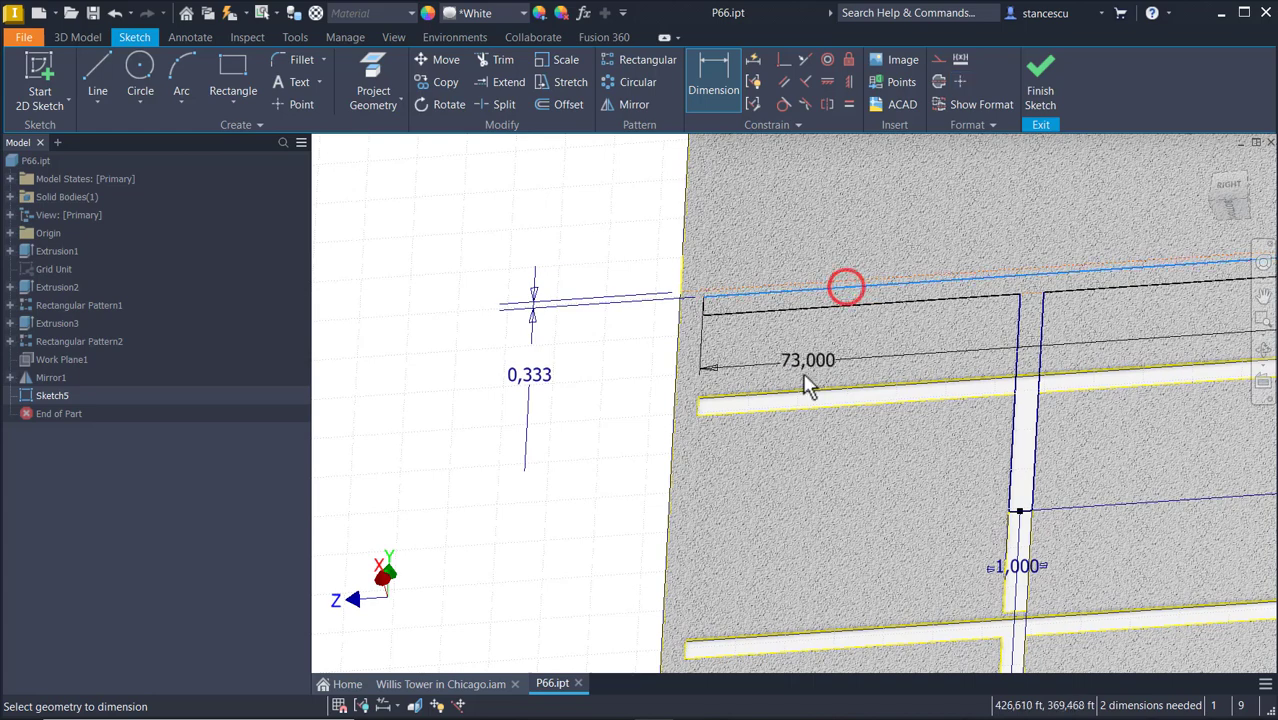
{"action": "left_click", "coordinate": [795, 390]}
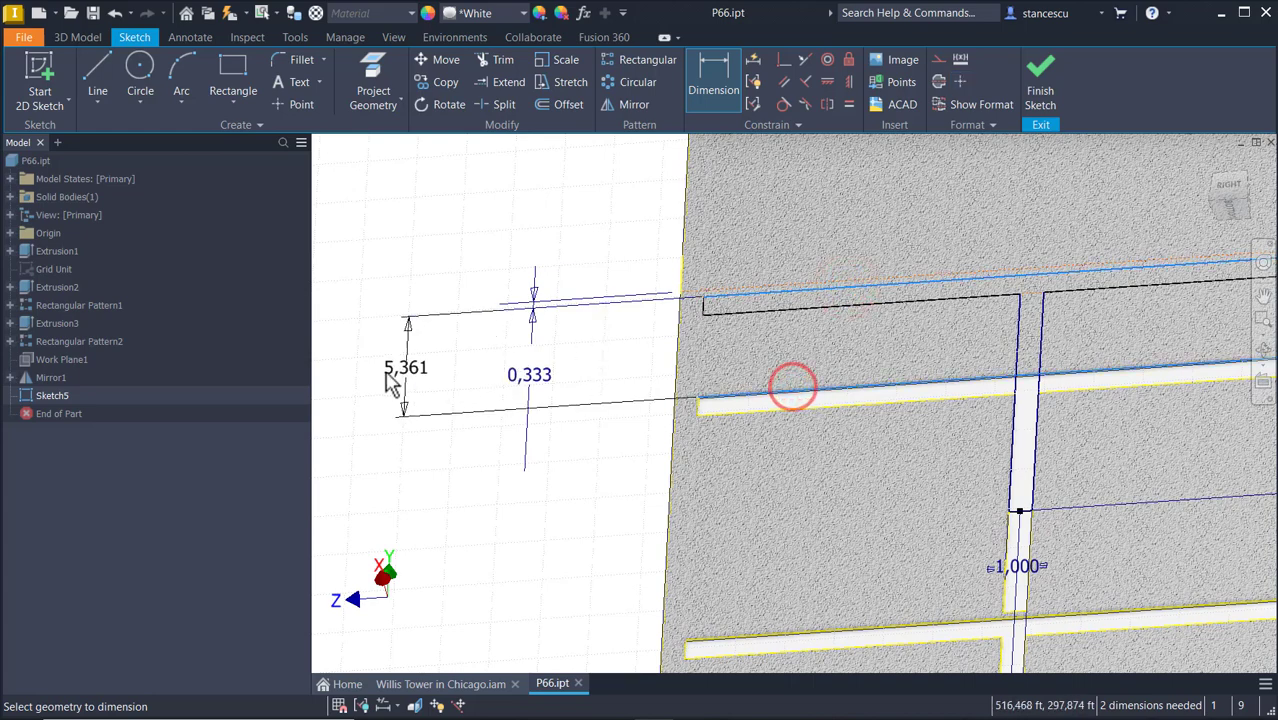
{"action": "left_click", "coordinate": [377, 373]}
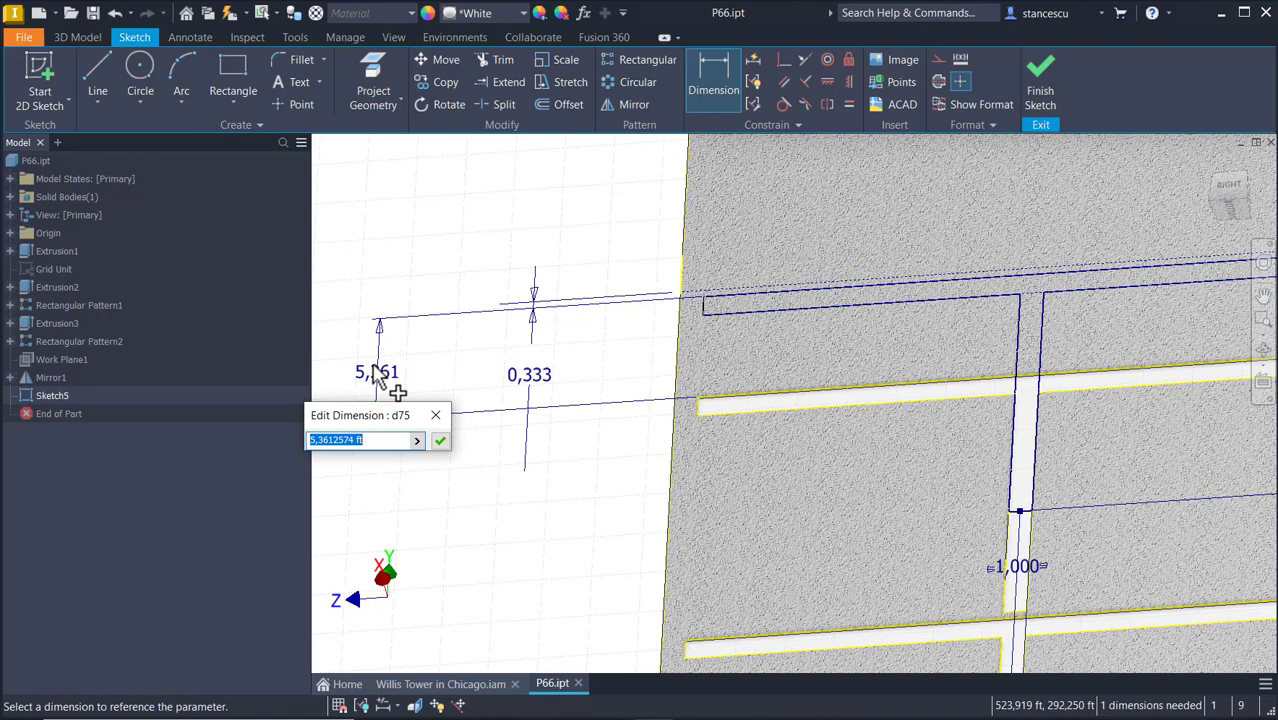
{"action": "type", "text": "13"}
{"action": "key", "text": "Return"}
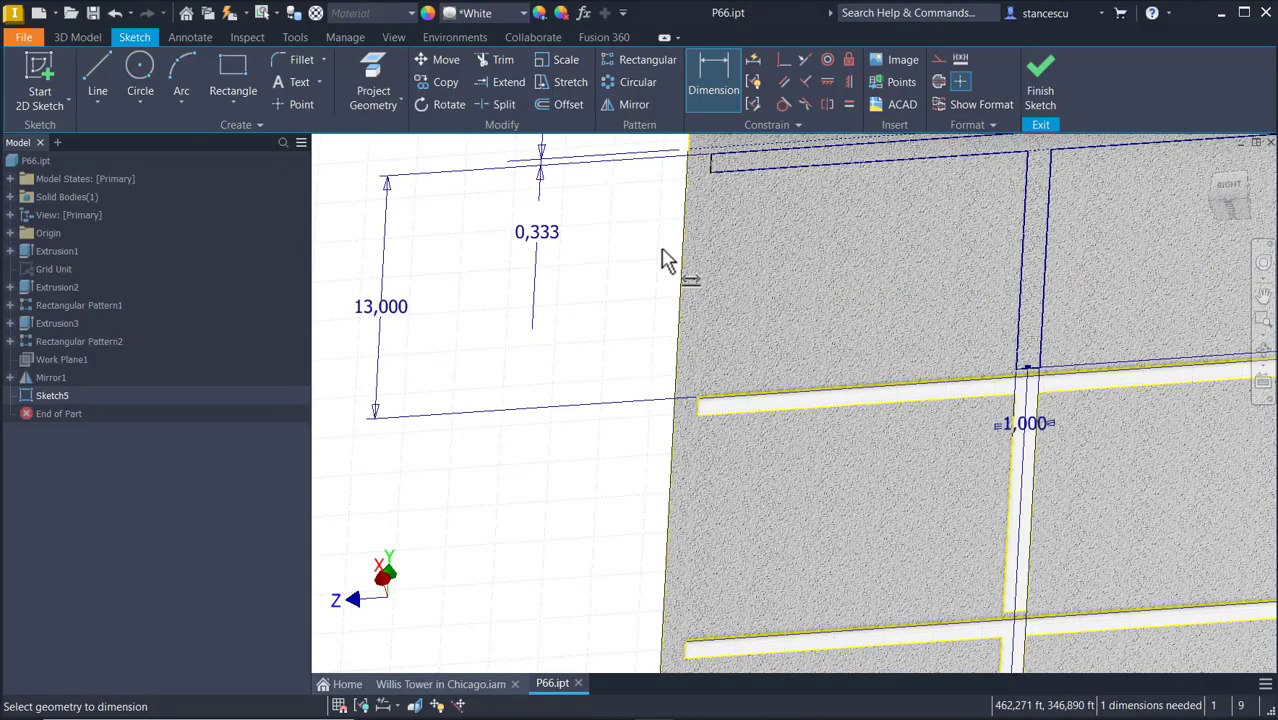
Inspect the pasted grid unit and try to move its vertical bar lines to check which geometry is still unconstrained.
{"action": "mouse_move", "coordinate": [618, 235]}
{"action": "middle_mouse_down", "text": "shift"}
{"action": "mouse_move", "coordinate": [780, 236]}
{"action": "mouse_move", "coordinate": [929, 263]}
{"action": "mouse_move", "coordinate": [972, 239]}
{"action": "mouse_move", "coordinate": [1029, 152]}
{"action": "middle_mouse_up", "text": "shift"}
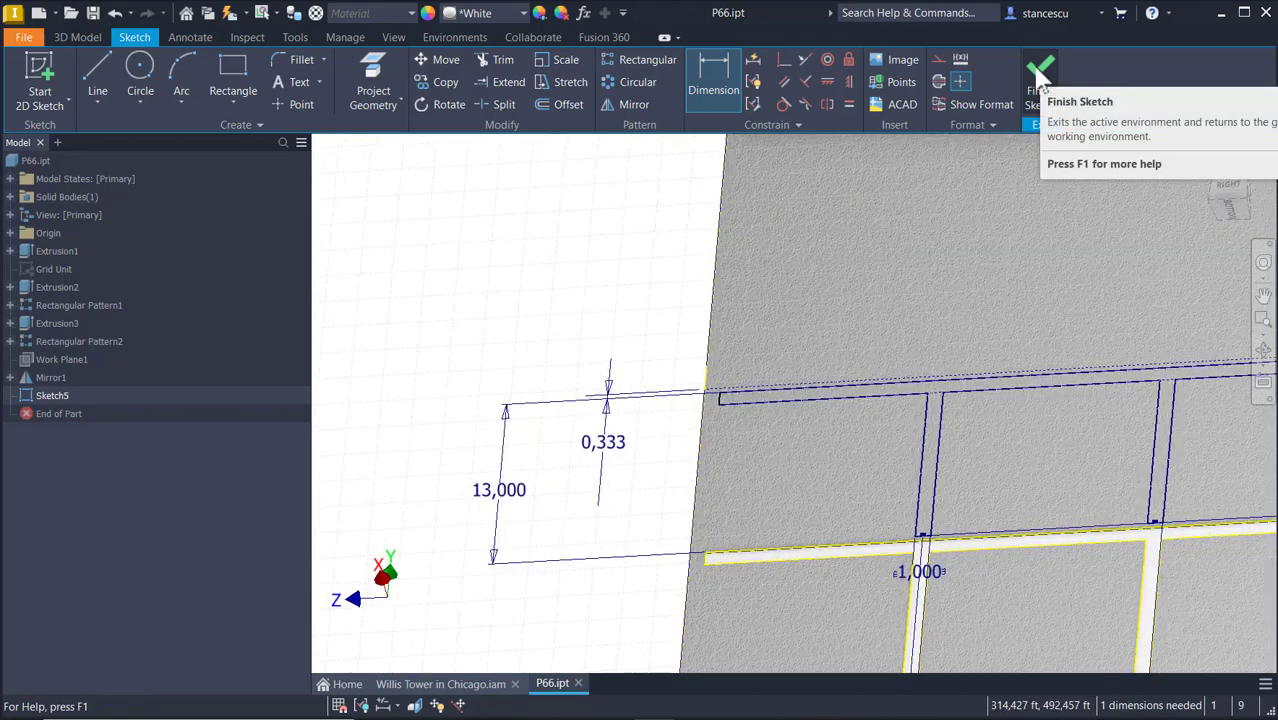
{"action": "mouse_move", "coordinate": [735, 560]}
{"action": "middle_mouse_down", "text": "shift"}
{"action": "mouse_move", "coordinate": [715, 553]}
{"action": "mouse_move", "coordinate": [805, 551]}
{"action": "mouse_move", "coordinate": [902, 608]}
{"action": "mouse_move", "coordinate": [1020, 650]}
{"action": "middle_mouse_up", "text": "shift"}
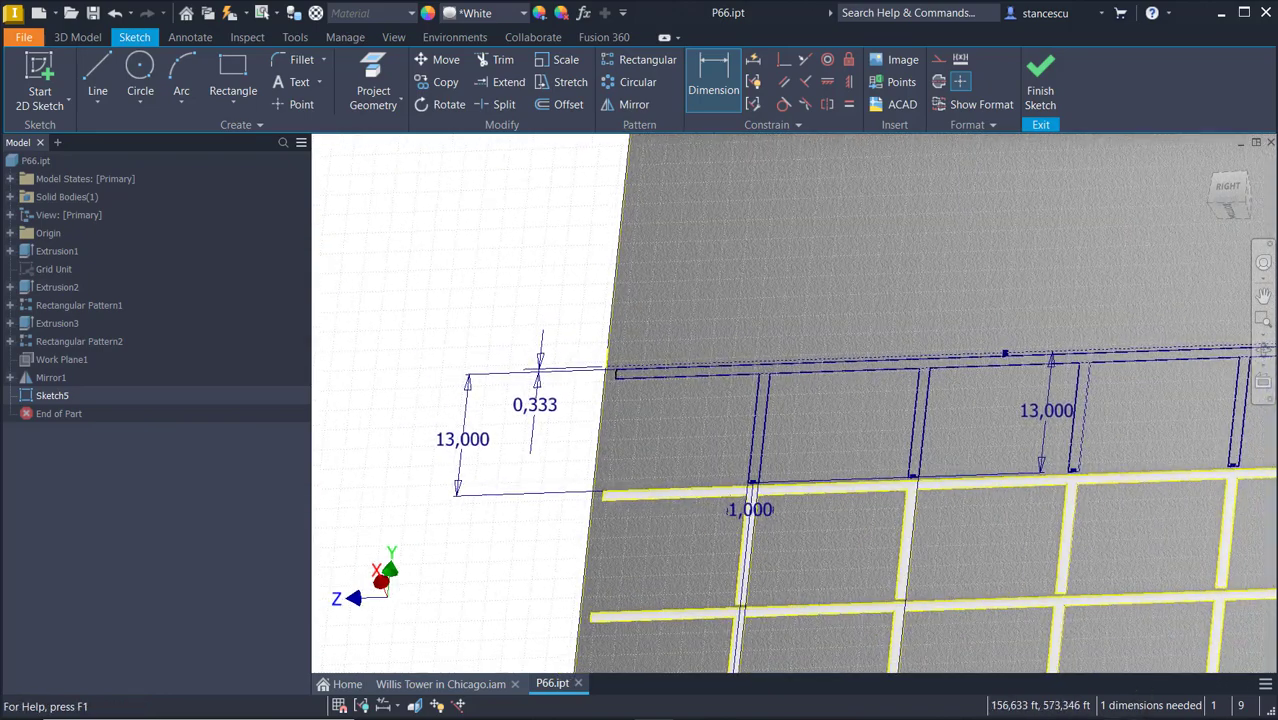
{"action": "mouse_move", "coordinate": [1020, 712]}
{"action": "middle_mouse_down", "text": "shift"}
{"action": "mouse_move", "coordinate": [760, 700]}
{"action": "mouse_move", "coordinate": [624, 667]}
{"action": "mouse_move", "coordinate": [571, 542]}
{"action": "mouse_move", "coordinate": [573, 437]}
{"action": "middle_mouse_up", "text": "shift"}
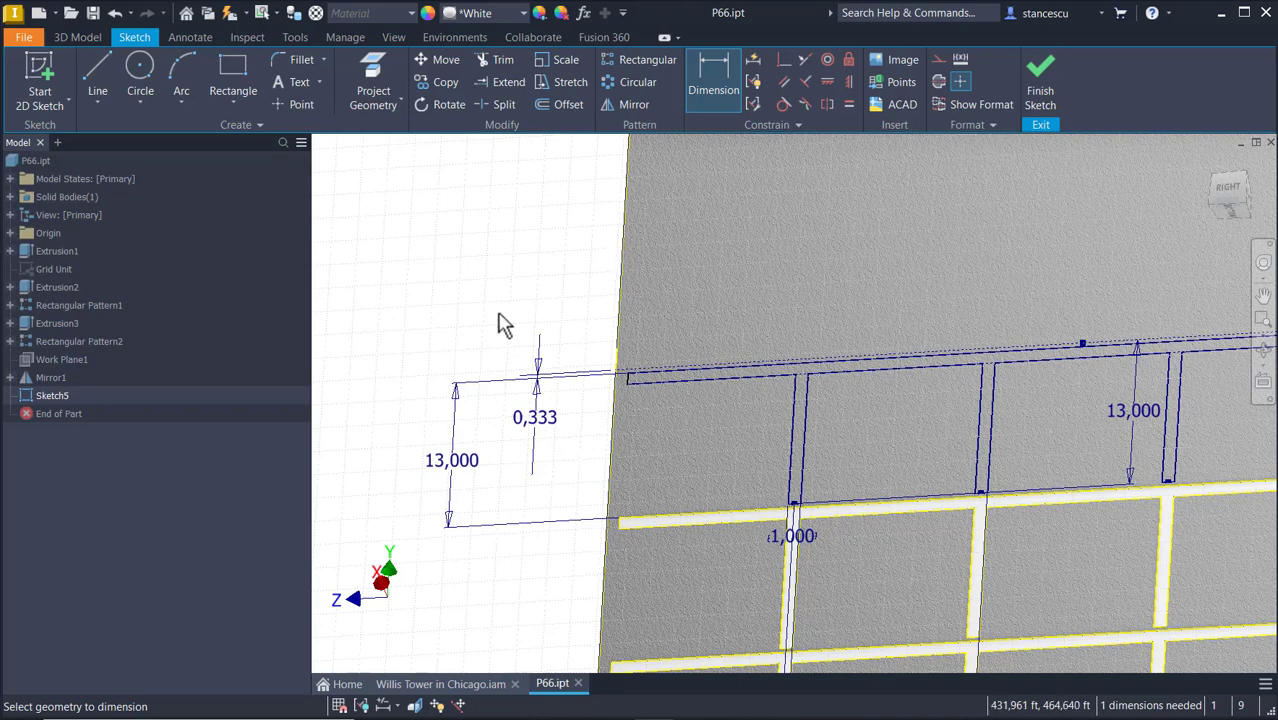
{"action": "key", "text": "Escape"}
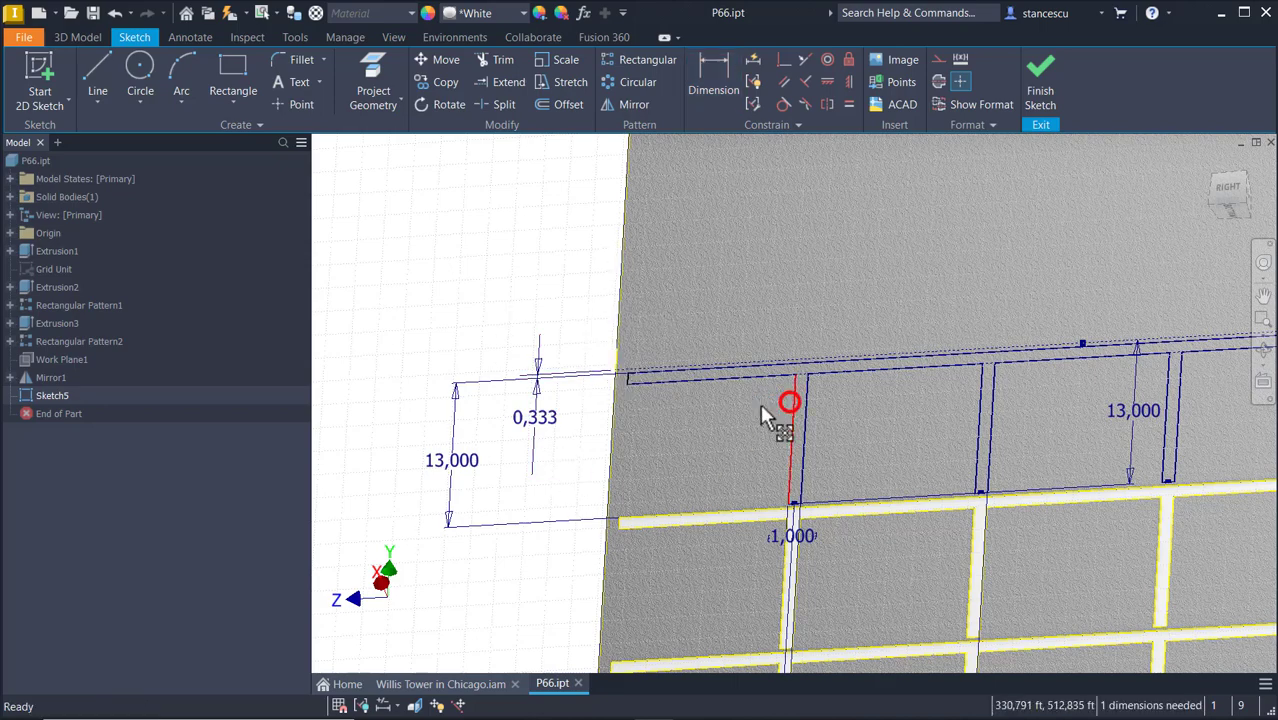
{"action": "left_click_drag", "start_coordinate": [789, 402], "coordinate": [760, 405]}
{"action": "left_click", "coordinate": [751, 316]}
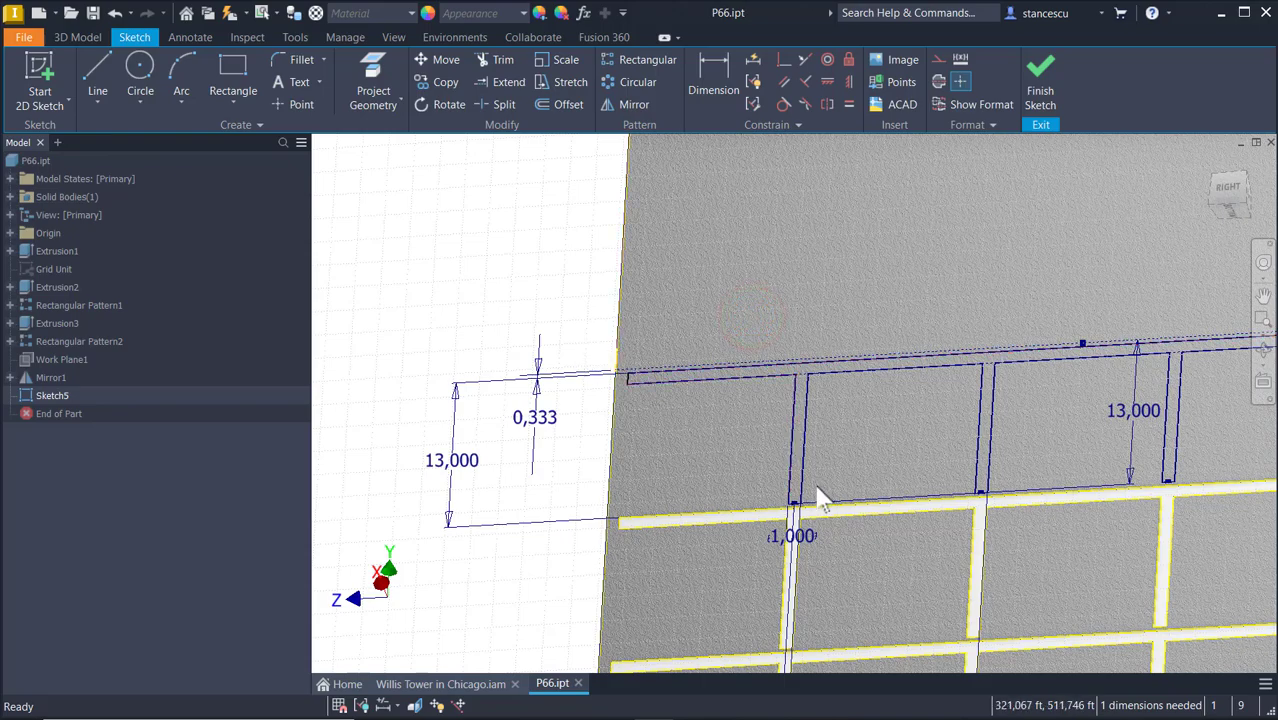
{"action": "mouse_move", "coordinate": [816, 448]}
{"action": "middle_mouse_down", "text": "shift"}
{"action": "mouse_move", "coordinate": [967, 425]}
{"action": "mouse_move", "coordinate": [976, 411]}
{"action": "mouse_move", "coordinate": [830, 456]}
{"action": "mouse_move", "coordinate": [705, 456]}
{"action": "mouse_move", "coordinate": [662, 491]}
{"action": "mouse_move", "coordinate": [792, 526]}
{"action": "mouse_move", "coordinate": [730, 694]}
{"action": "mouse_move", "coordinate": [655, 688]}
{"action": "mouse_move", "coordinate": [682, 584]}
{"action": "mouse_move", "coordinate": [662, 505]}
{"action": "mouse_move", "coordinate": [578, 505]}
{"action": "mouse_move", "coordinate": [528, 562]}
{"action": "mouse_move", "coordinate": [843, 505]}
{"action": "middle_mouse_up", "text": "shift"}
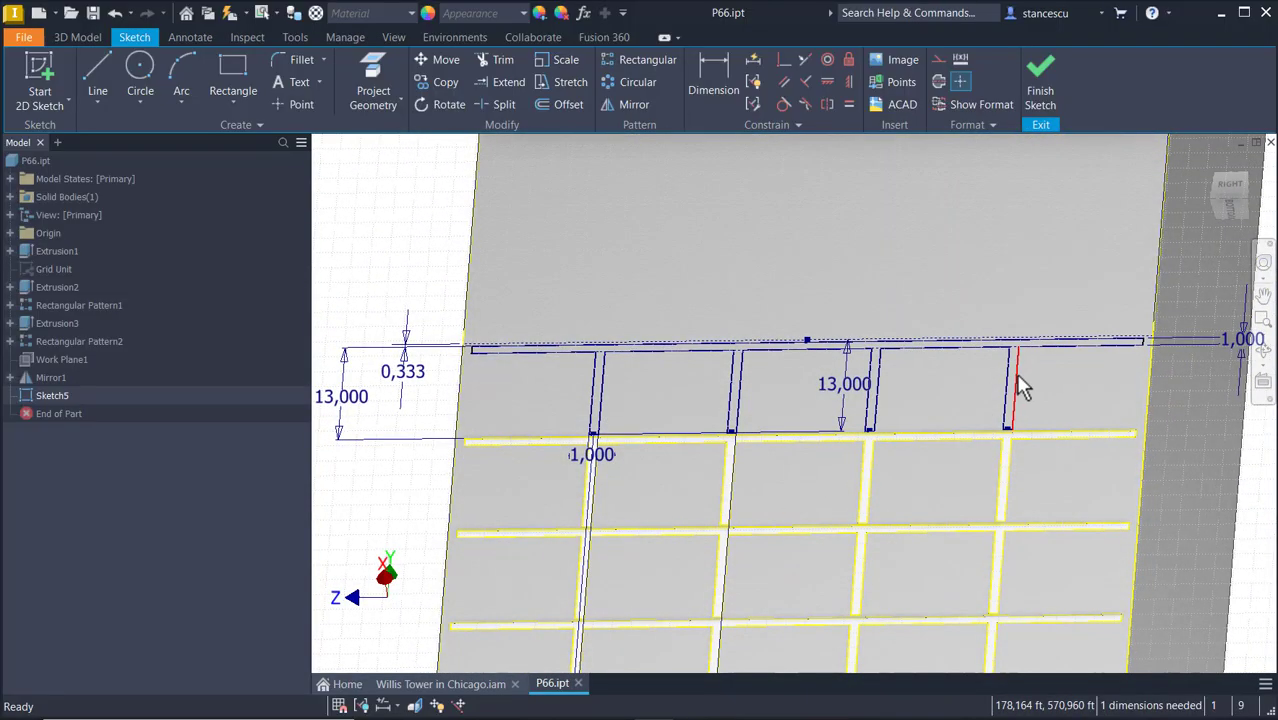
{"action": "left_click_drag", "start_coordinate": [1016, 374], "coordinate": [1055, 386]}
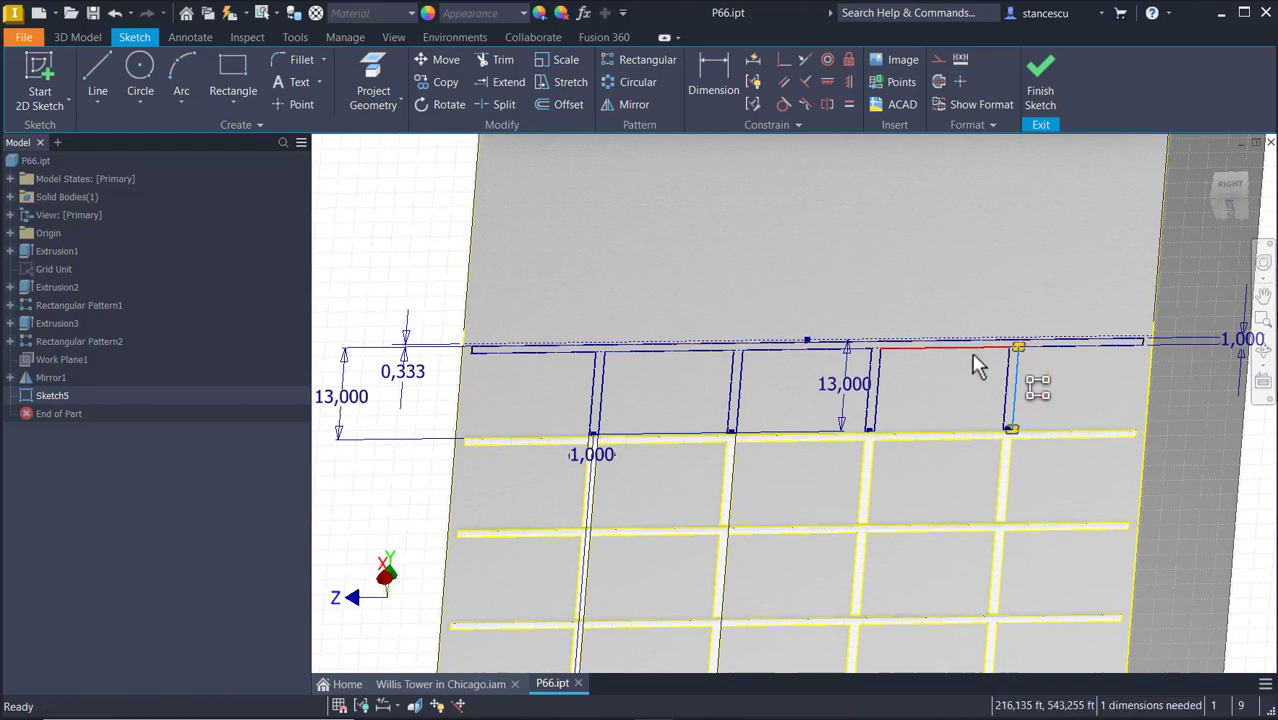
{"action": "left_click", "coordinate": [970, 352]}
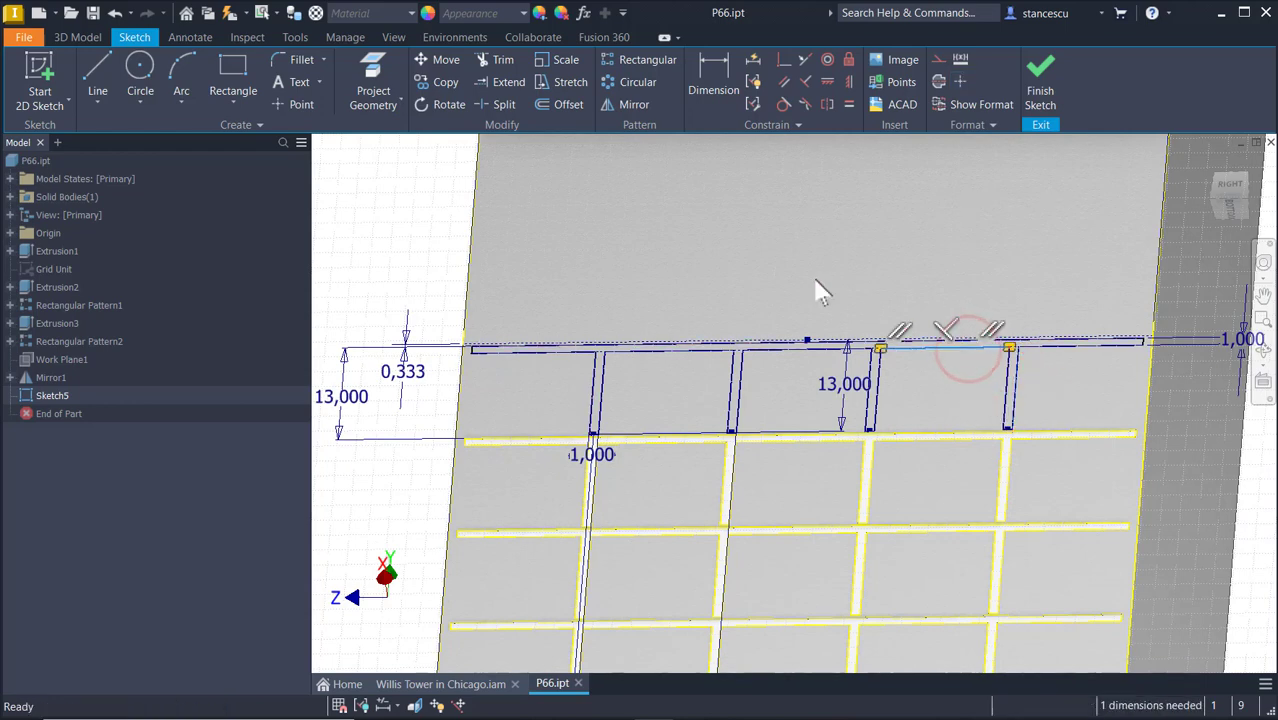
{"action": "left_click", "coordinate": [444, 242]}
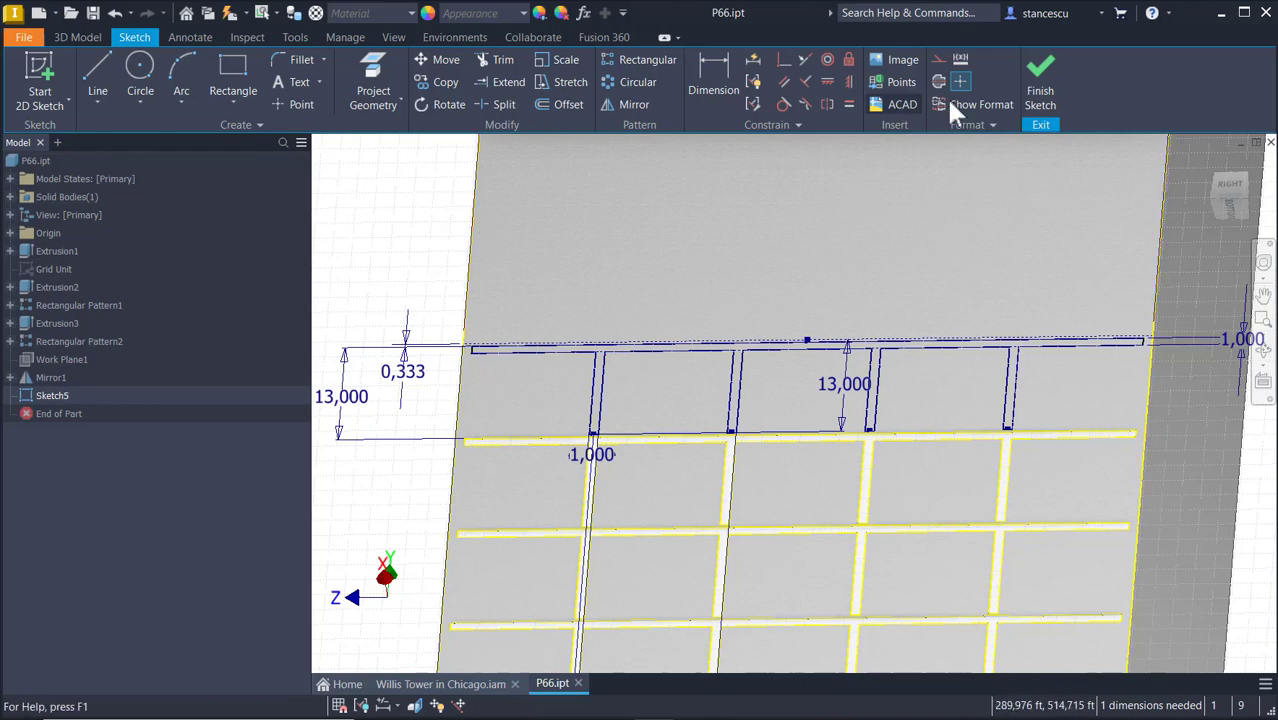
Finish the sketch and set up an extrusion of the pasted grid unit profile as a cut into the pillar.
{"action": "left_click", "coordinate": [1040, 75]}
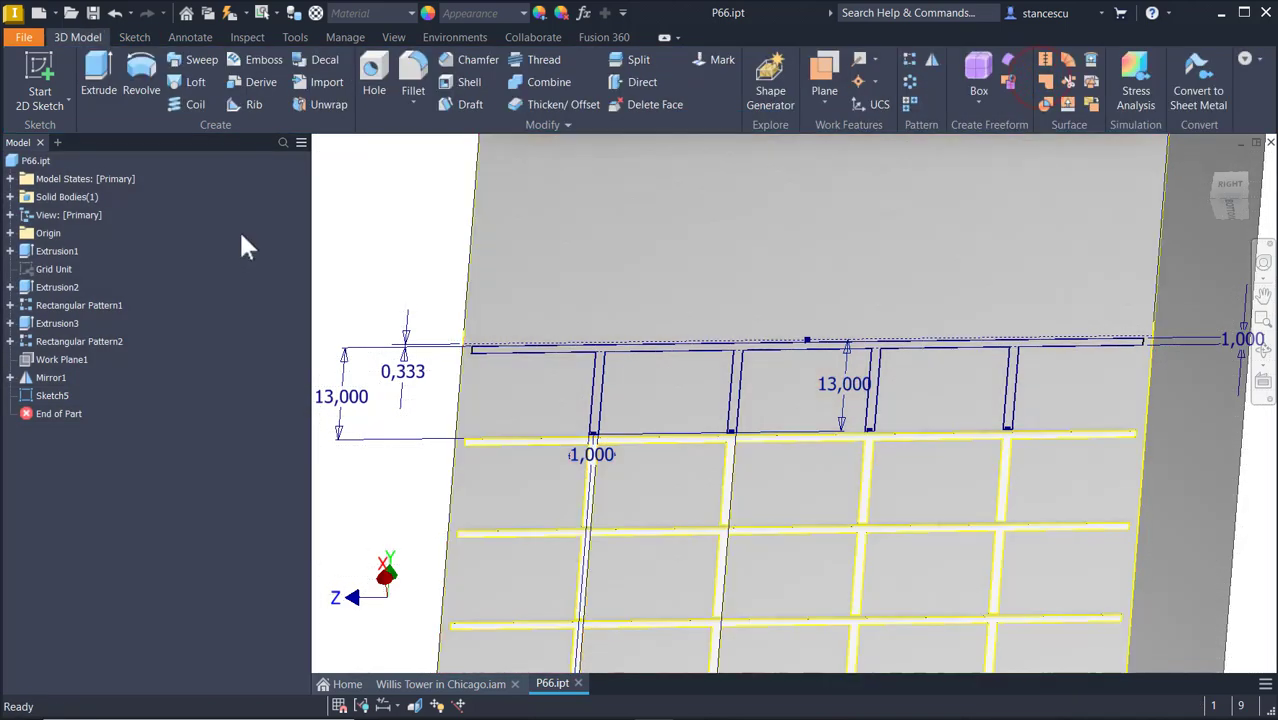
{"action": "left_click", "coordinate": [100, 66]}
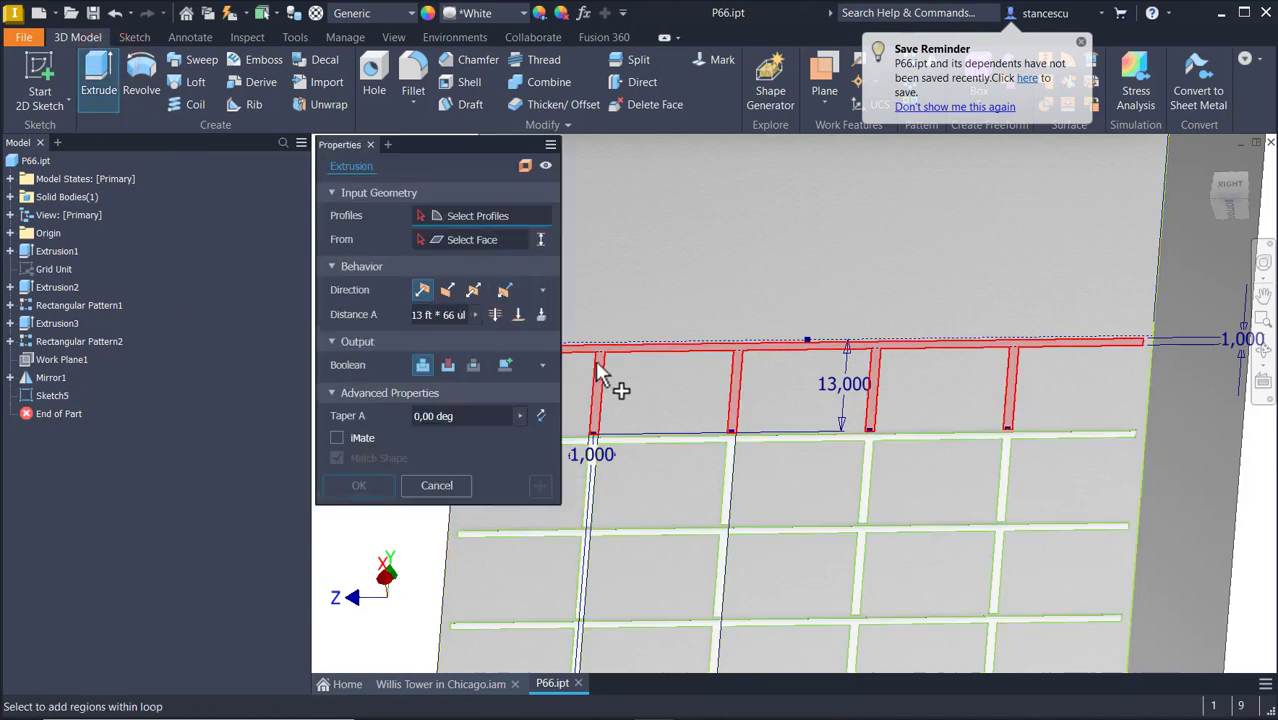
{"action": "left_click", "coordinate": [594, 364]}
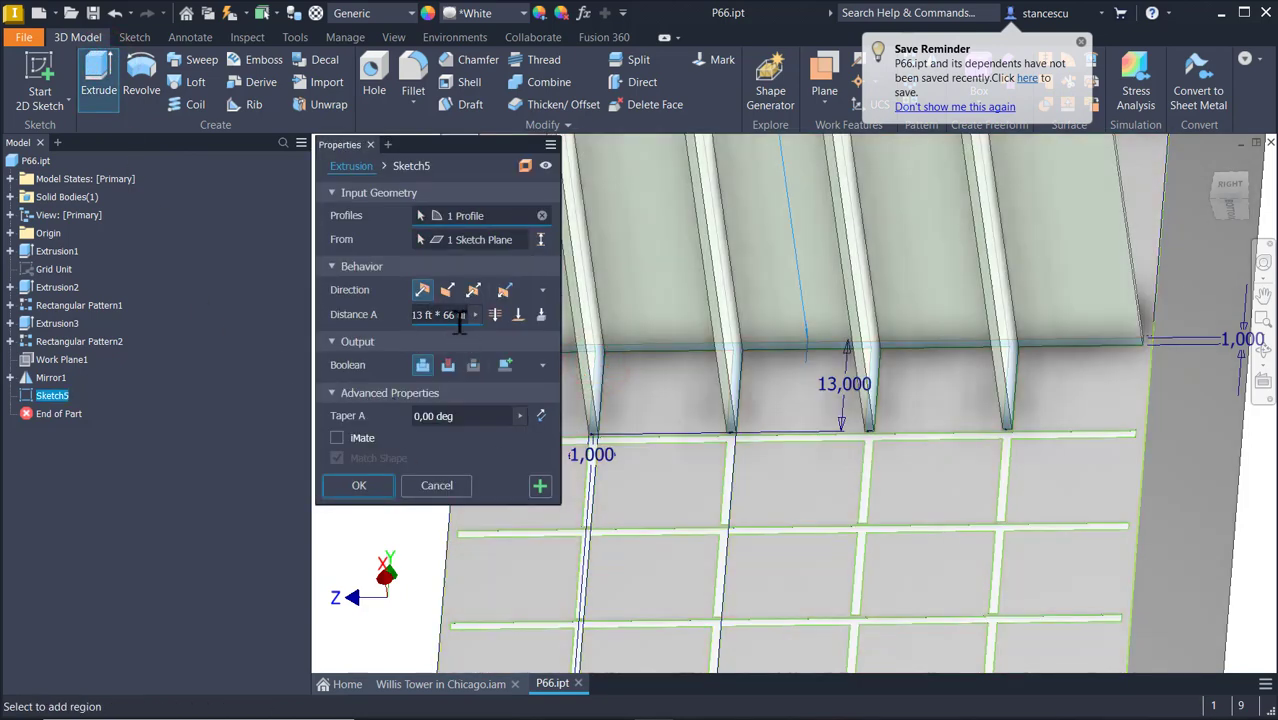
{"action": "left_click", "coordinate": [459, 316]}
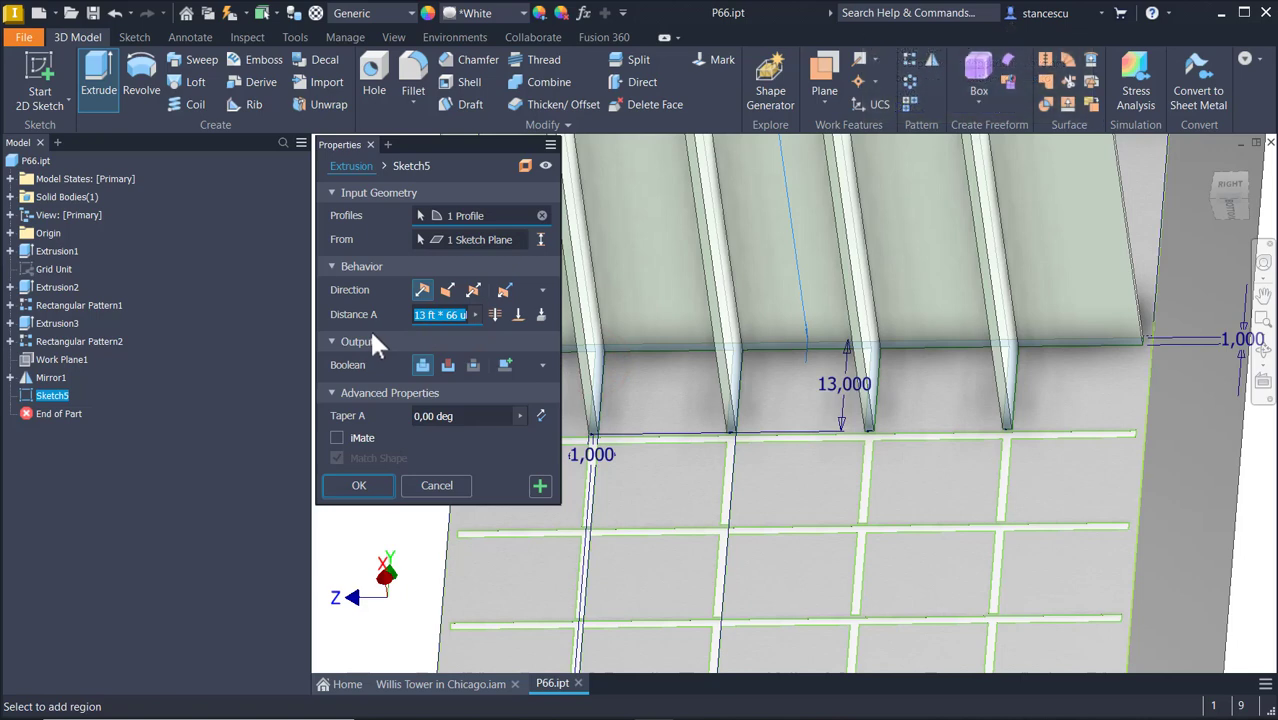
{"action": "type", "text": "1,5"}
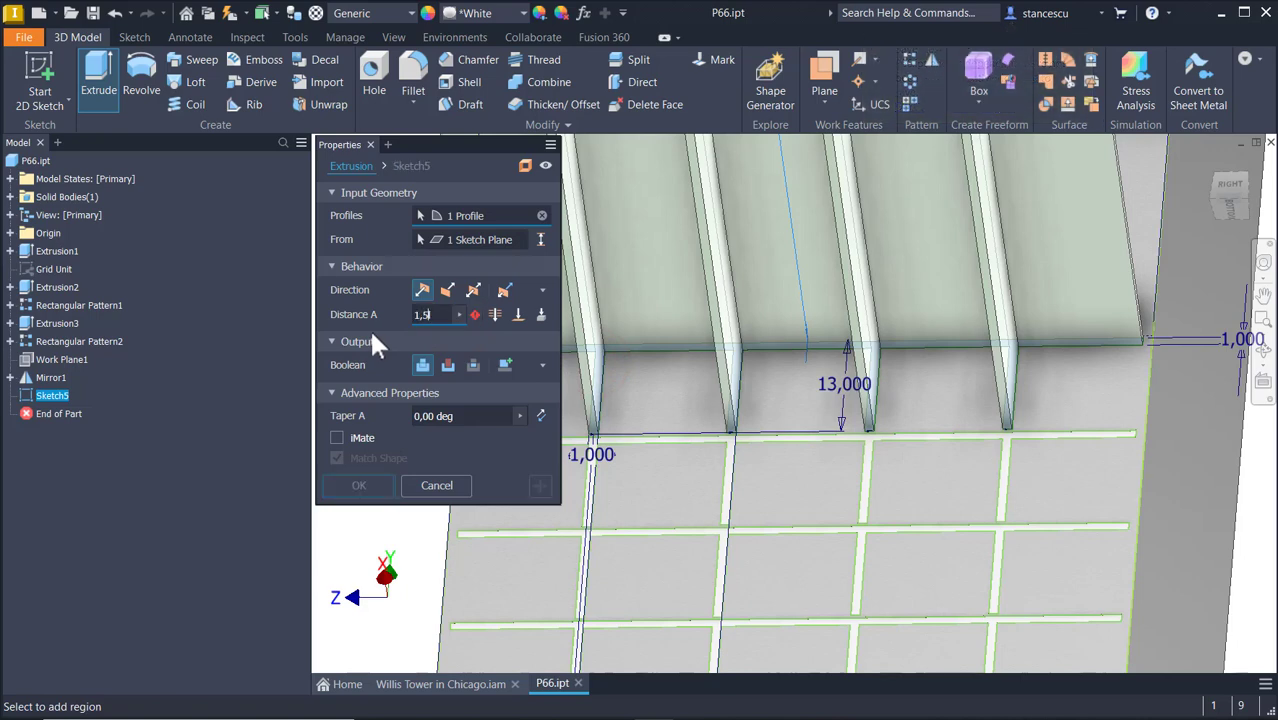
{"action": "type", "text": "in"}
{"action": "left_click", "coordinate": [448, 364]}
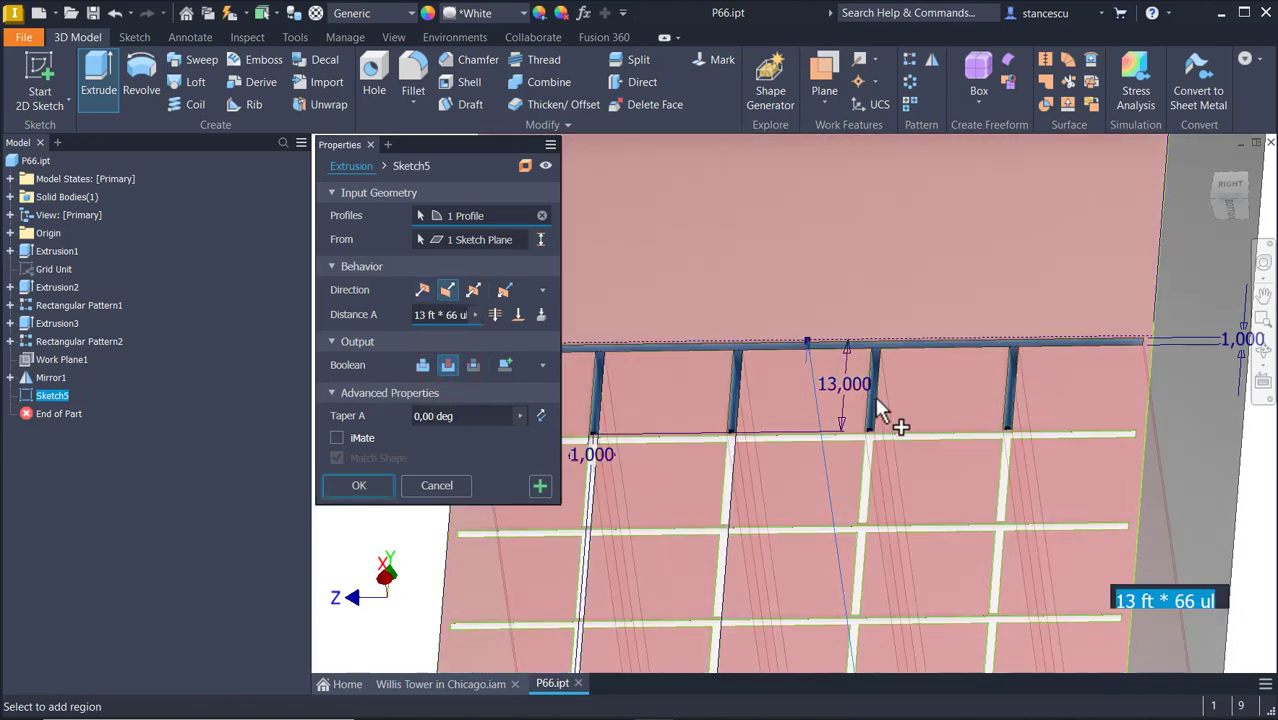
Set the cut depth of the grid unit extrusion to 1,5 in and create it.
{"action": "middle_click_drag", "start_coordinate": [877, 398], "coordinate": [594, 430], "text": "shift"}
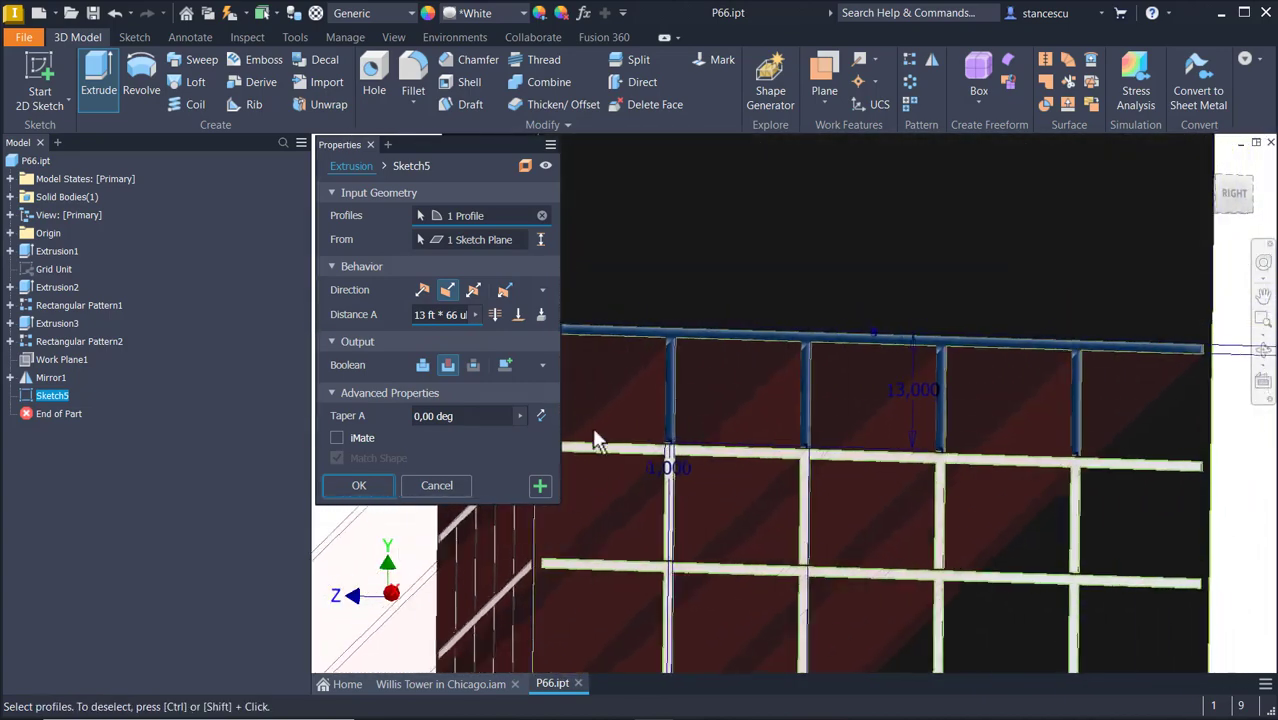
{"action": "left_click", "coordinate": [430, 316]}
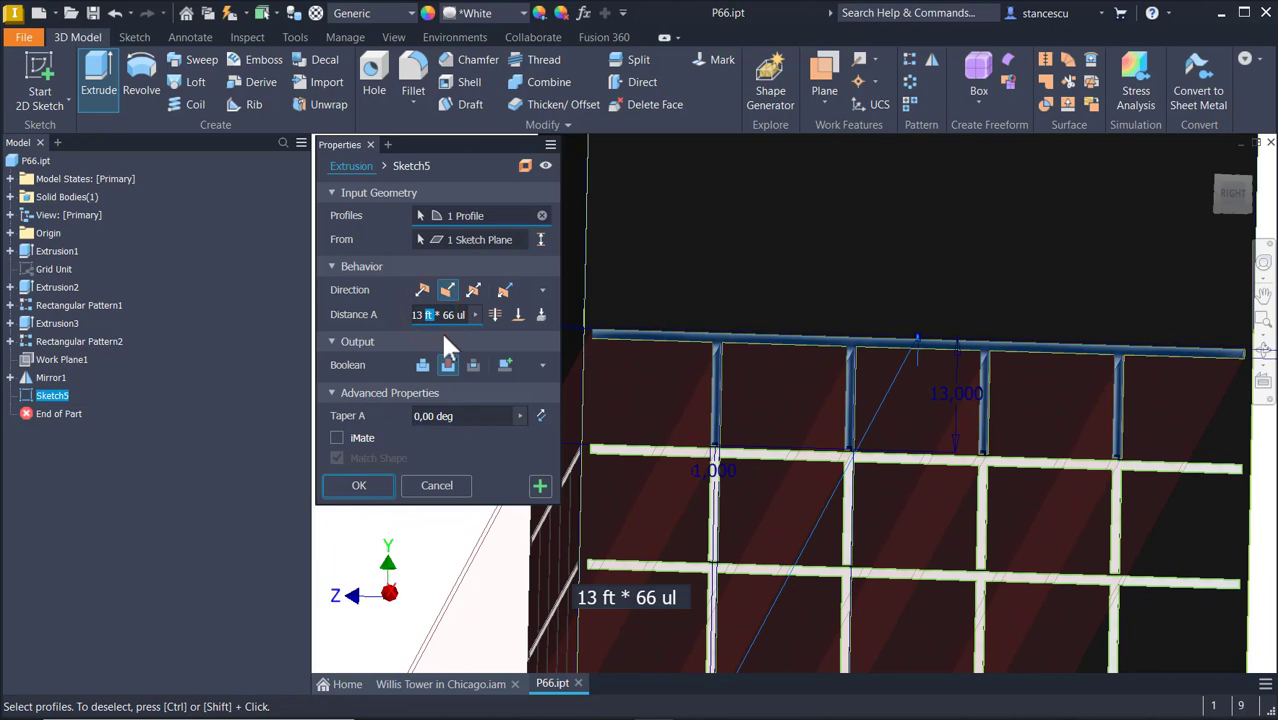
{"action": "key", "text": "ctrl+a"}
{"action": "type", "text": "1,5"}
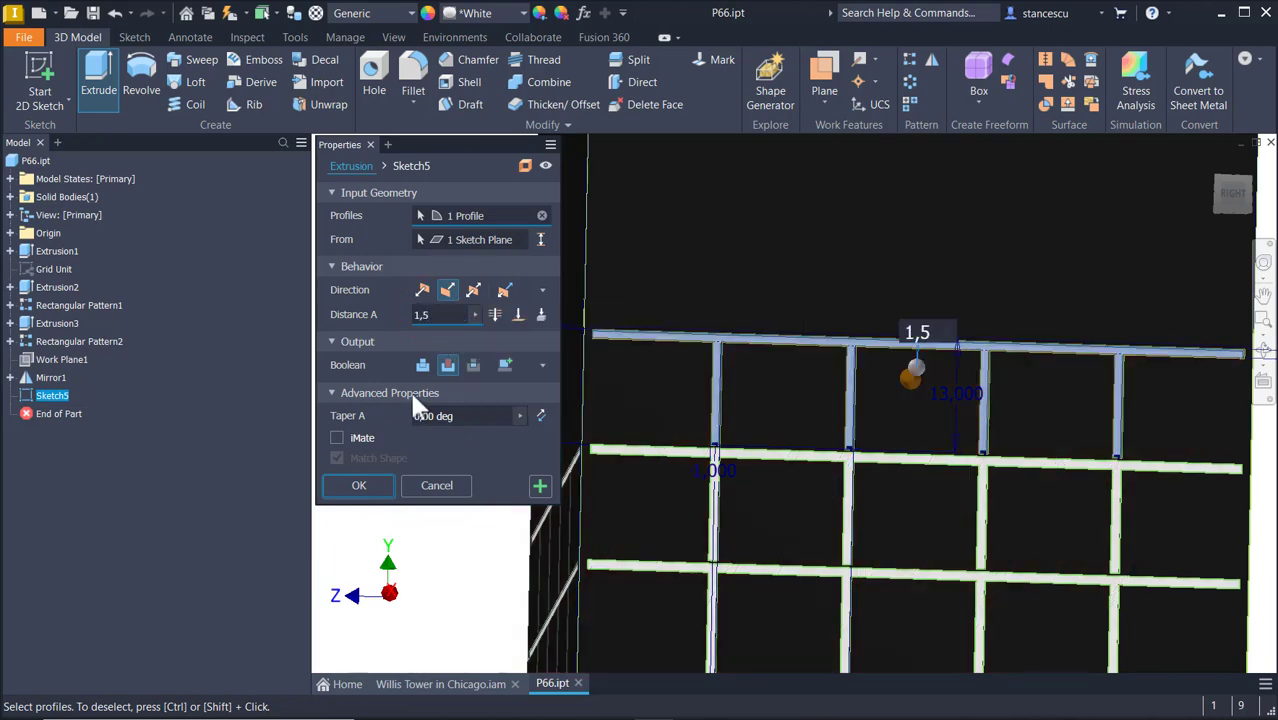
{"action": "type", "text": "in"}
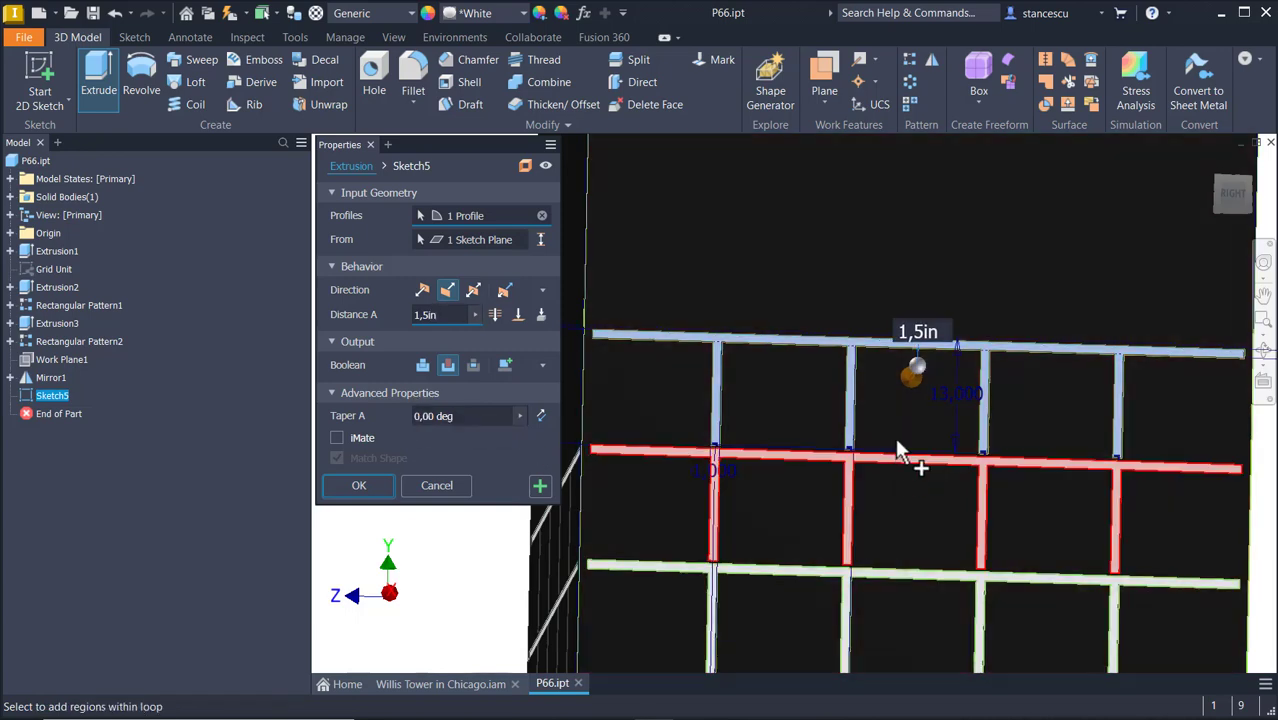
{"action": "middle_click_drag", "start_coordinate": [896, 438], "coordinate": [922, 402], "text": "shift"}
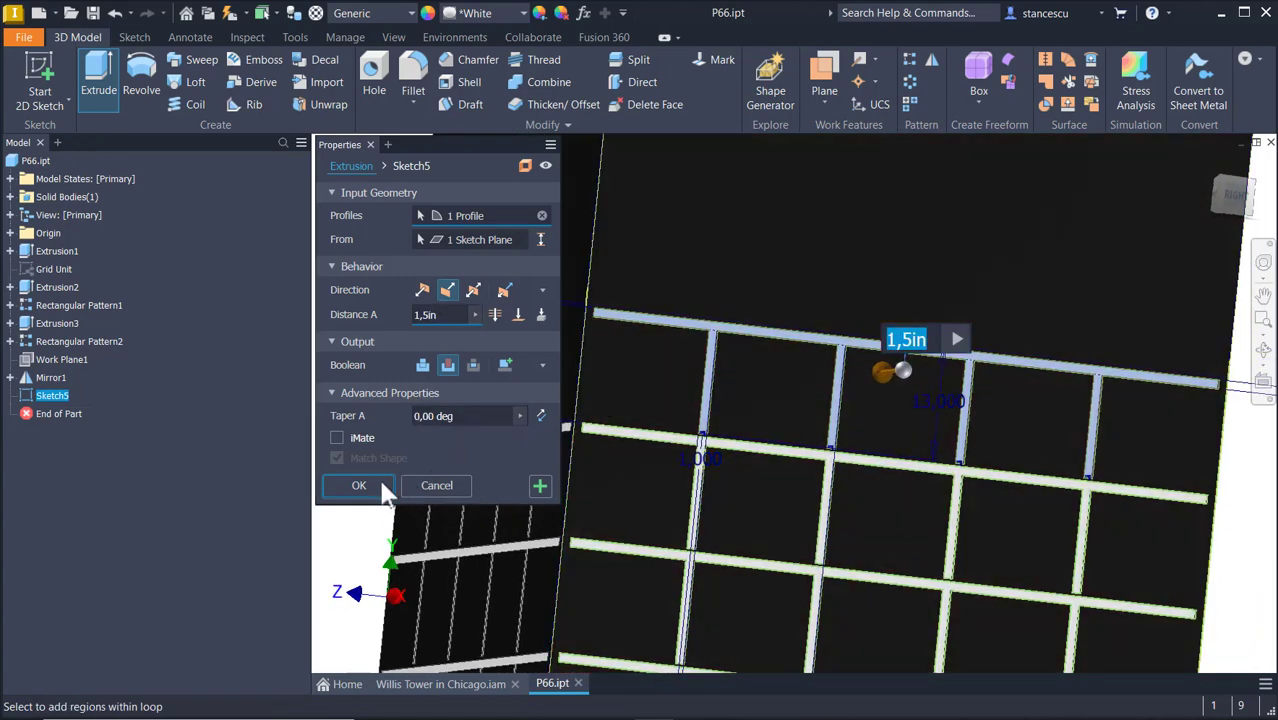
{"action": "left_click", "coordinate": [358, 485]}
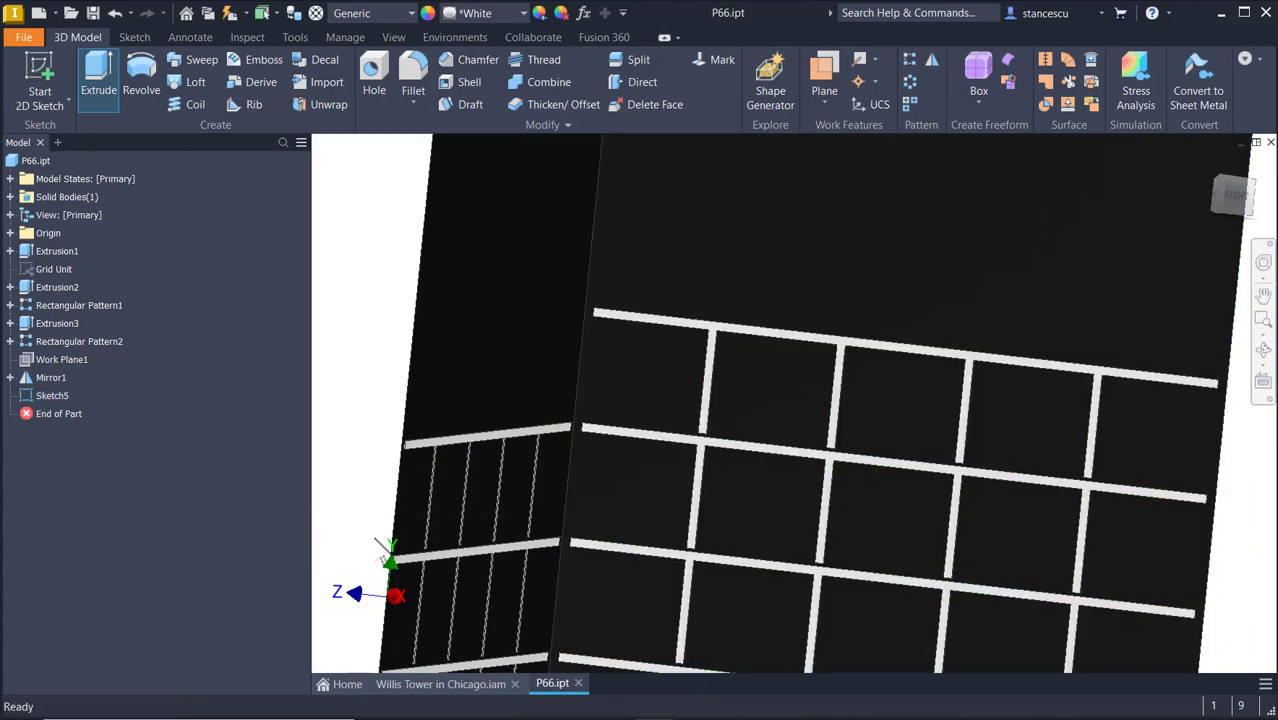
Set up a rectangular pattern of the new grid unit cut, directed upward along the pillar's vertical edge.
{"action": "scroll", "coordinate": [583, 368], "scroll_direction": "down", "scroll_amount": 5}
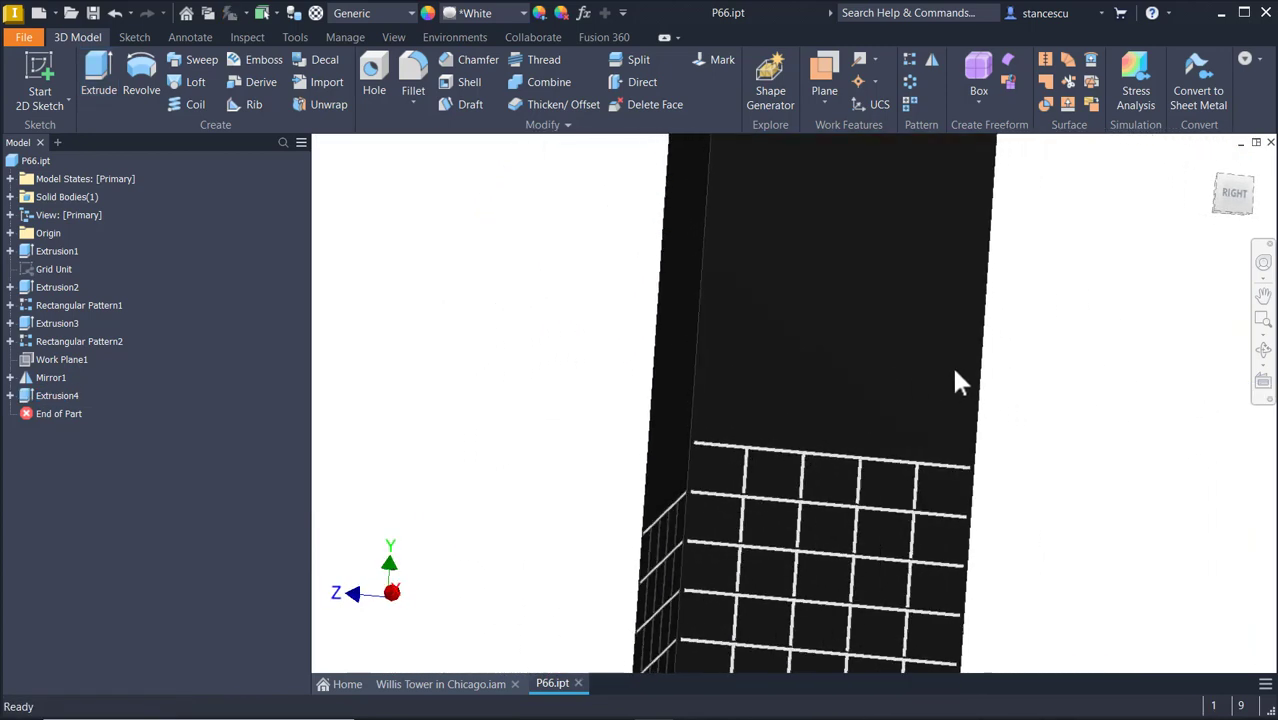
{"action": "scroll", "coordinate": [507, 340], "scroll_direction": "down", "scroll_amount": 4}
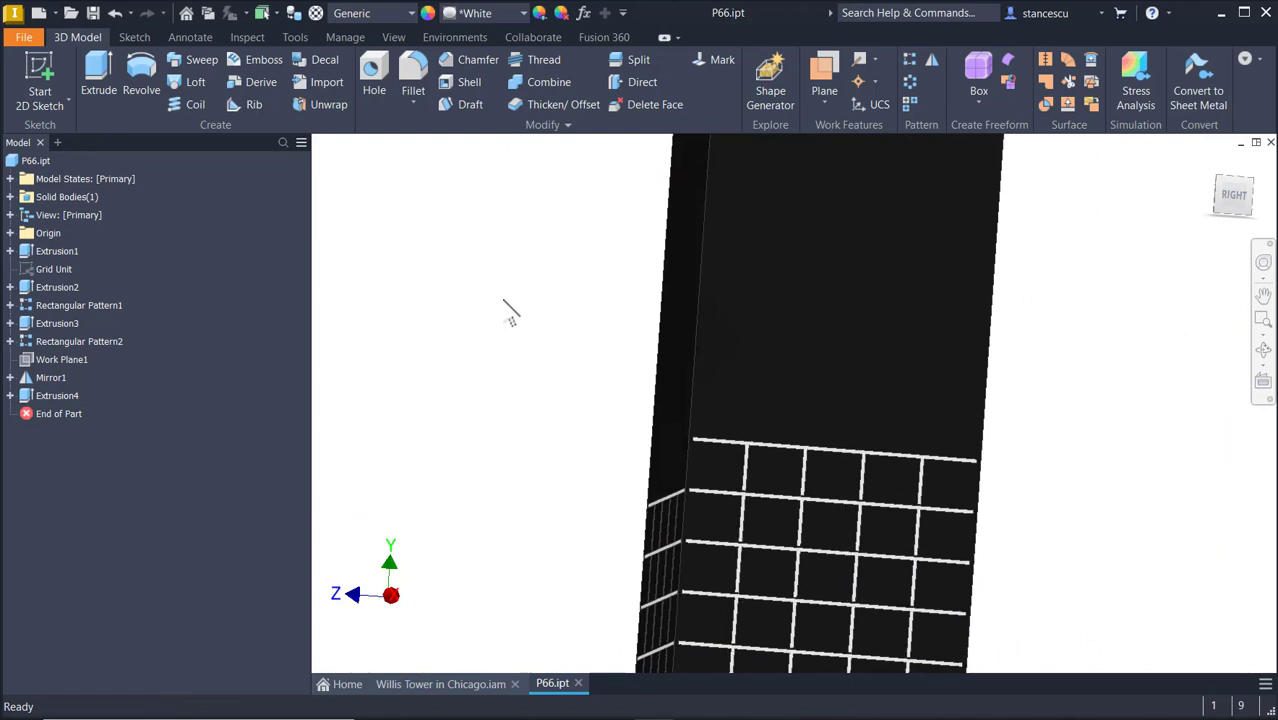
{"action": "scroll", "coordinate": [507, 270], "scroll_direction": "down", "scroll_amount": 5}
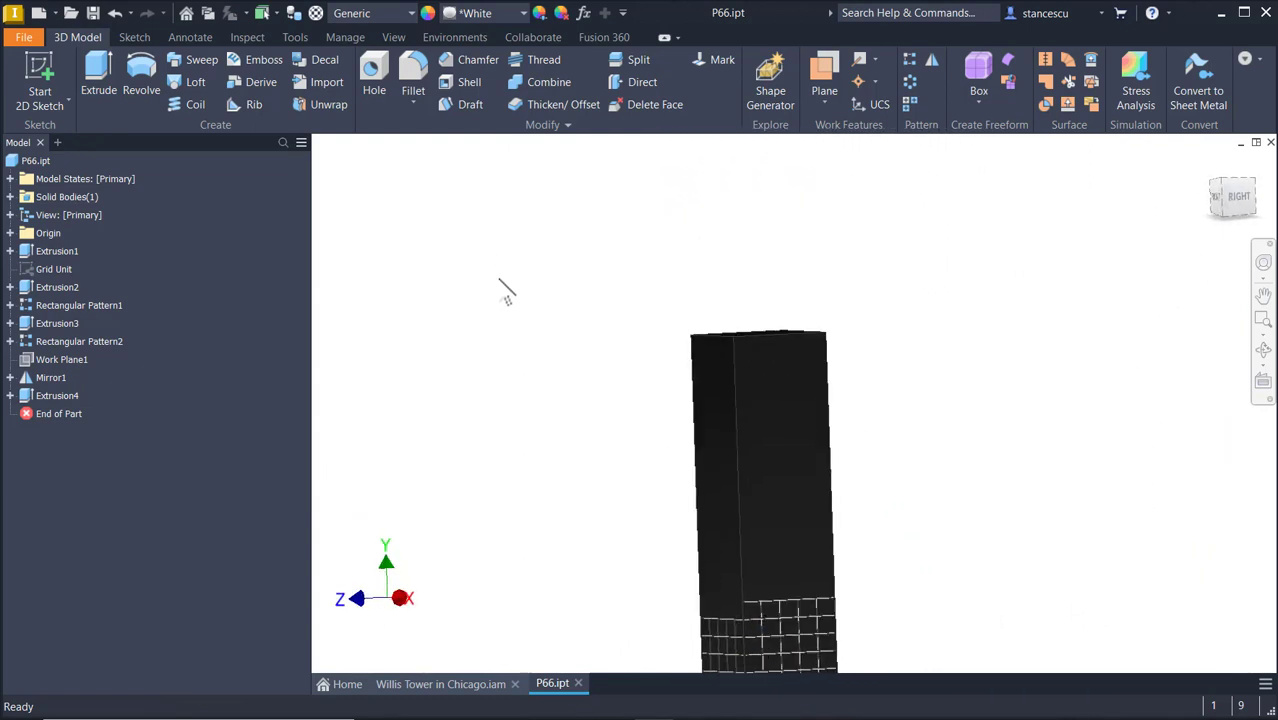
{"action": "scroll", "coordinate": [507, 340], "scroll_direction": "down", "scroll_amount": 3}
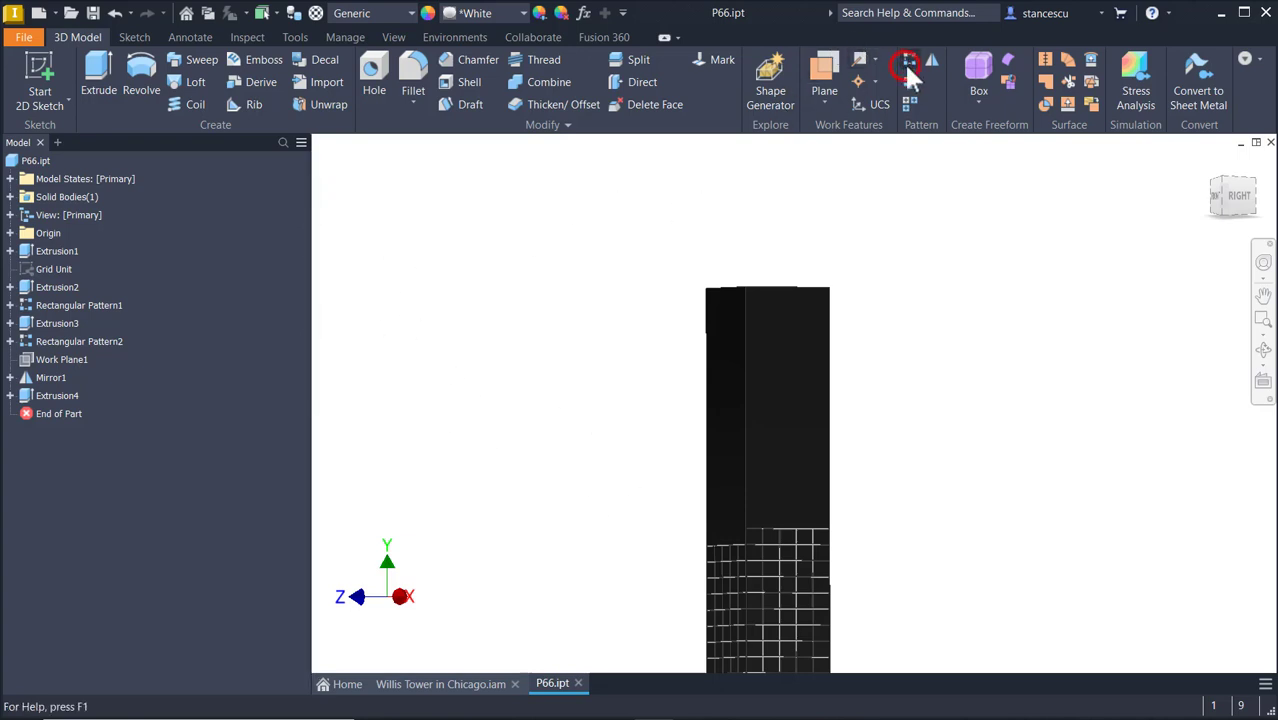
{"action": "left_click", "coordinate": [907, 64]}
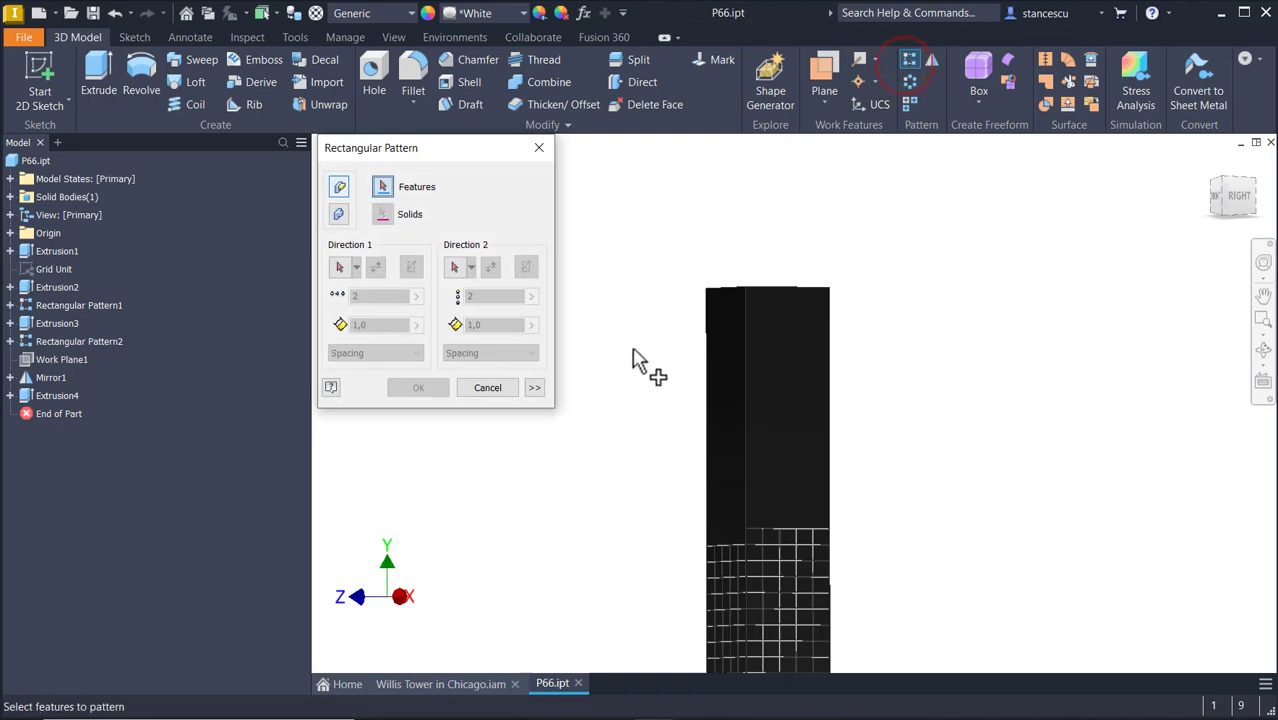
{"action": "left_click", "coordinate": [55, 396]}
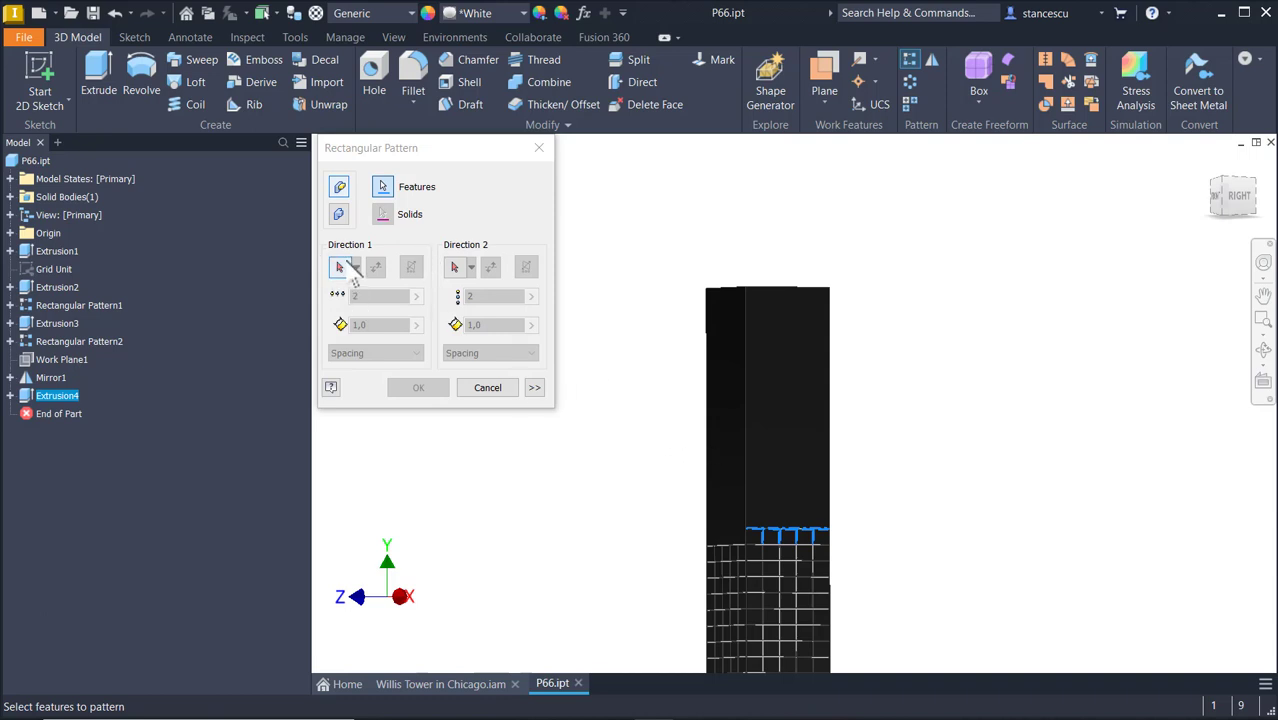
{"action": "left_click", "coordinate": [340, 267]}
{"action": "left_click", "coordinate": [748, 437]}
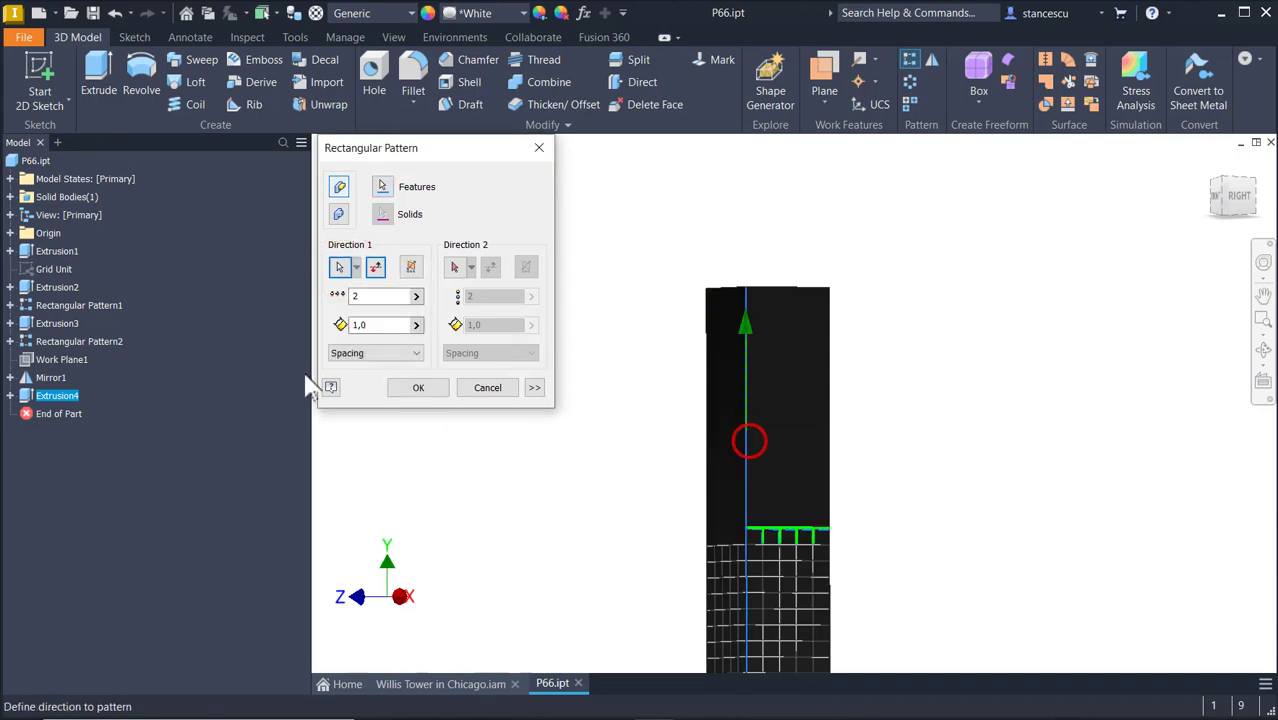
Set the pattern to 13 occurrences with 13 ft spacing and create it.
{"action": "left_click", "coordinate": [388, 294]}
{"action": "type", "text": "13"}
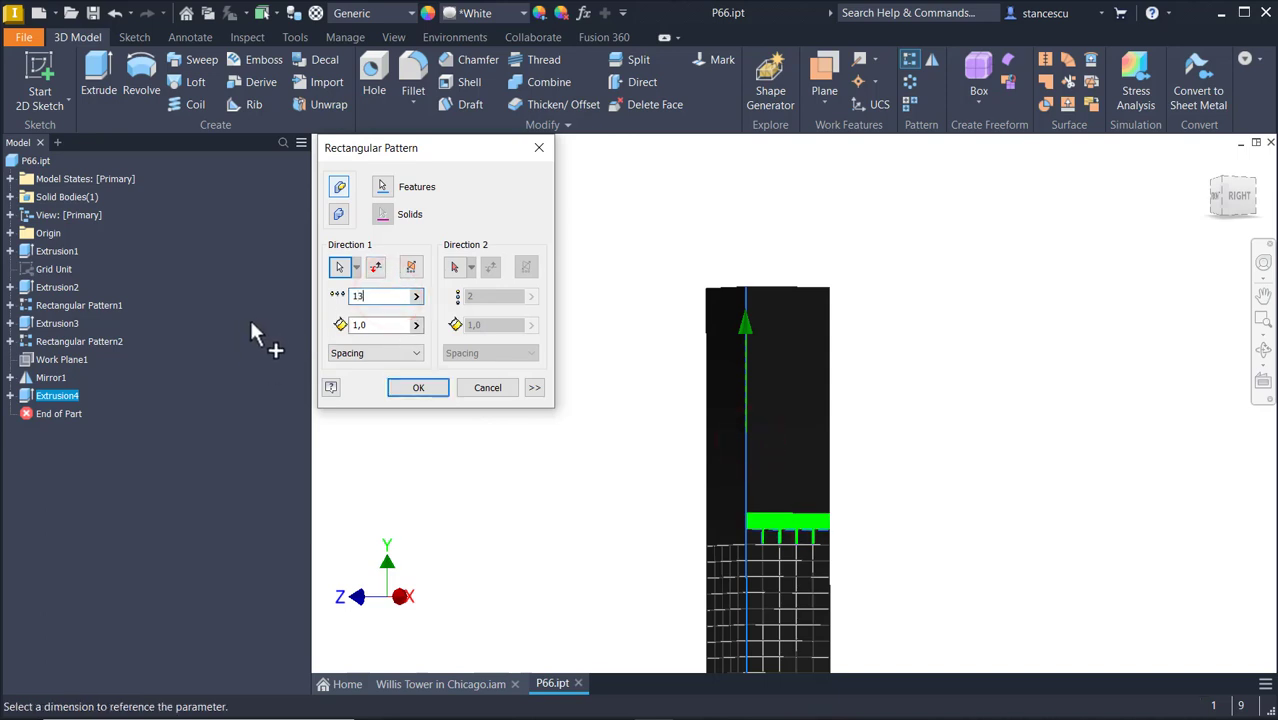
{"action": "left_click", "coordinate": [372, 326]}
{"action": "type", "text": "13"}
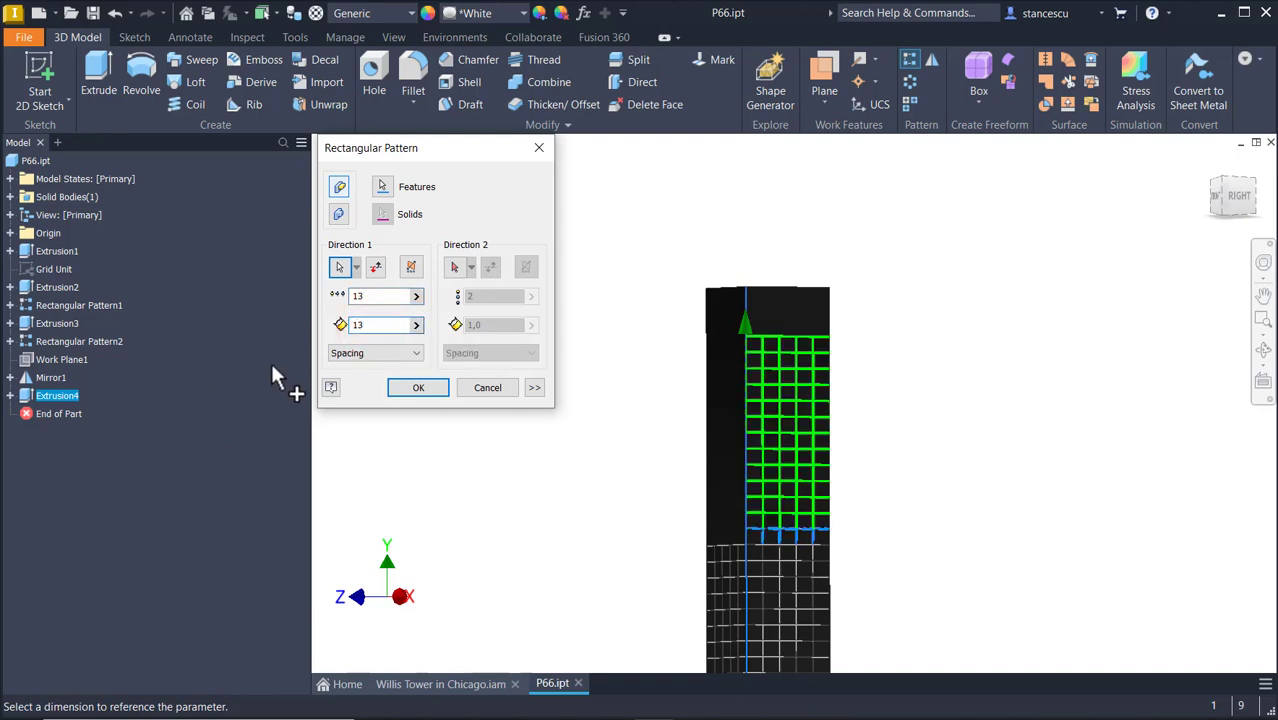
{"action": "left_click", "coordinate": [412, 390]}
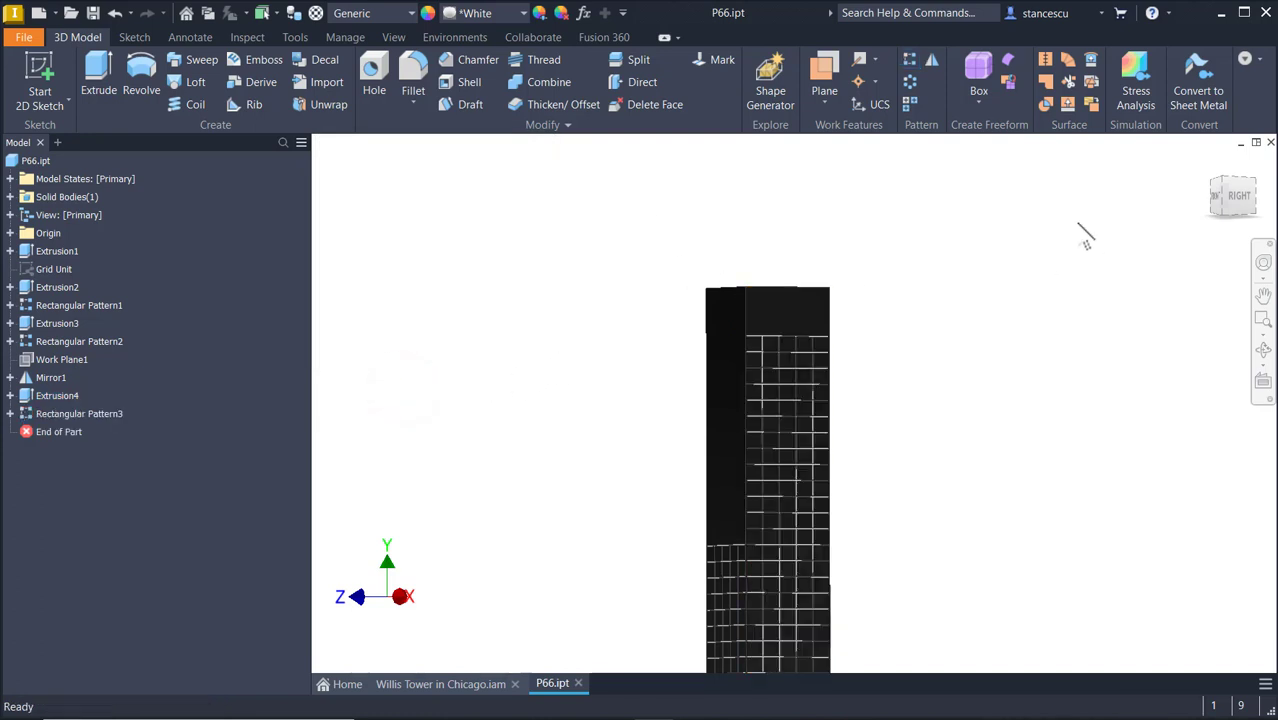
Save the part and copy the Grid Unit sketch.
{"action": "key", "text": "F6"}
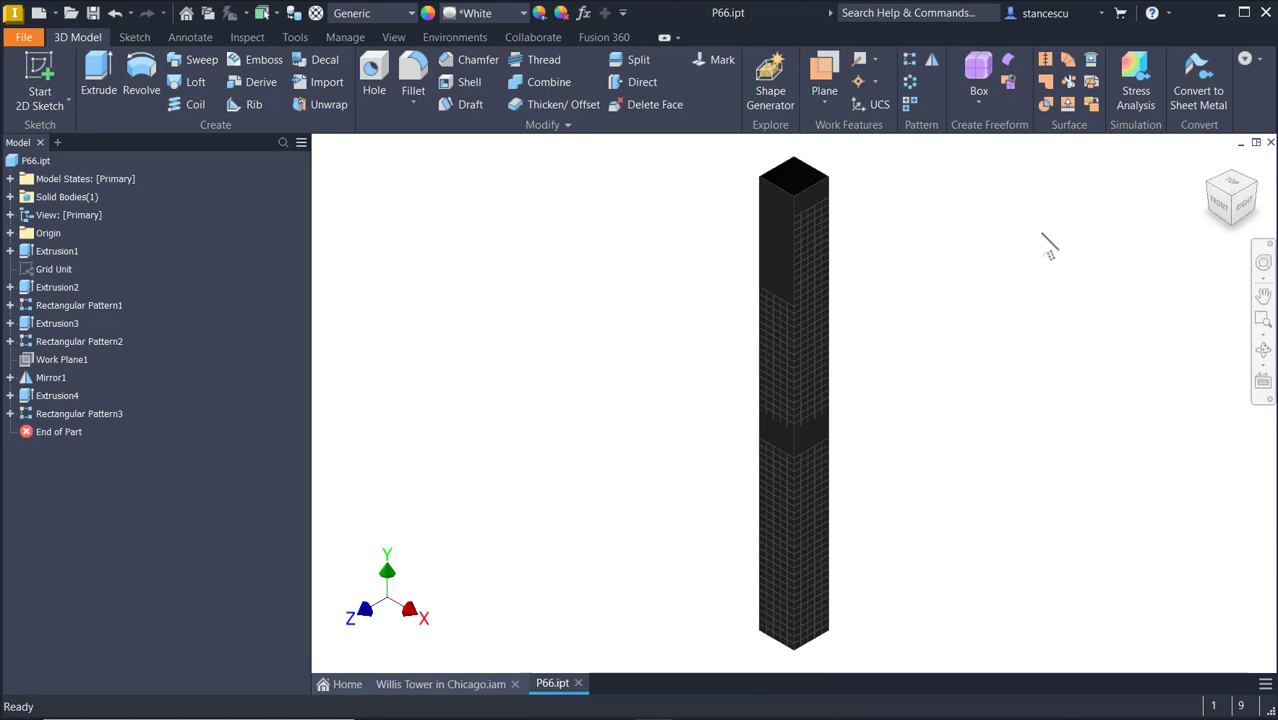
{"action": "key", "text": "ctrl+s"}
{"action": "right_click", "coordinate": [42, 268]}
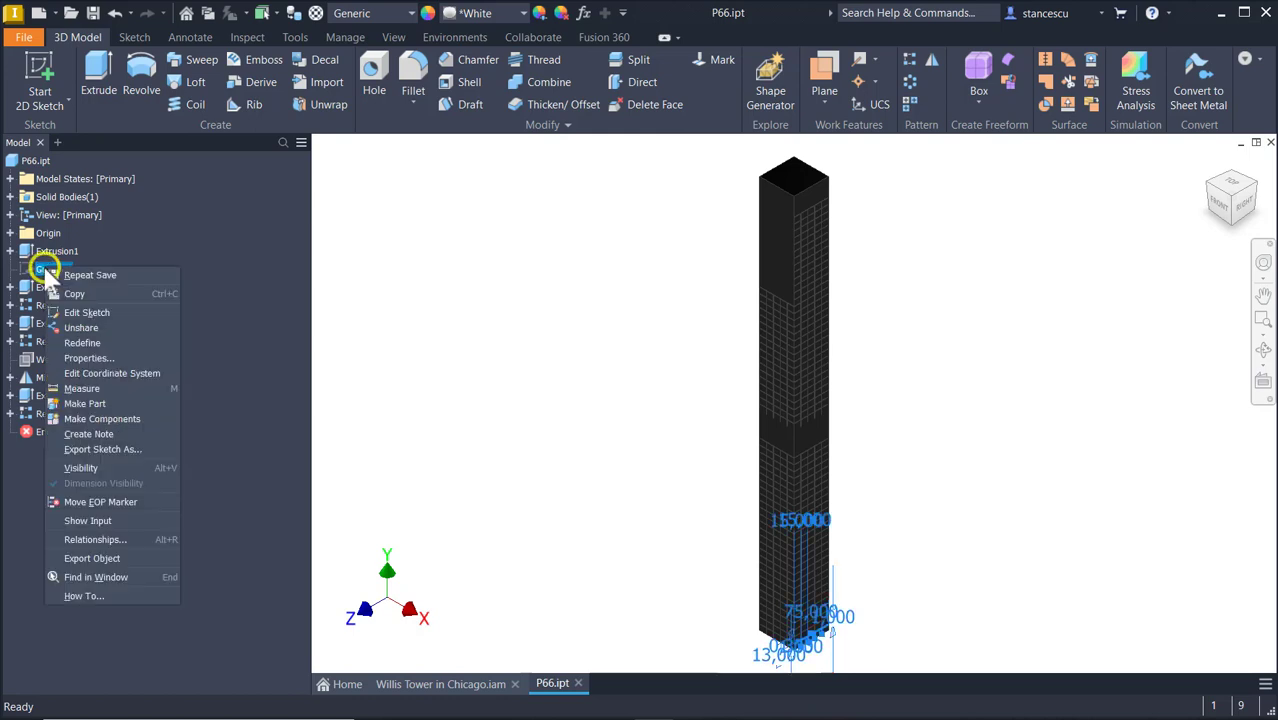
{"action": "left_click", "coordinate": [93, 292]}
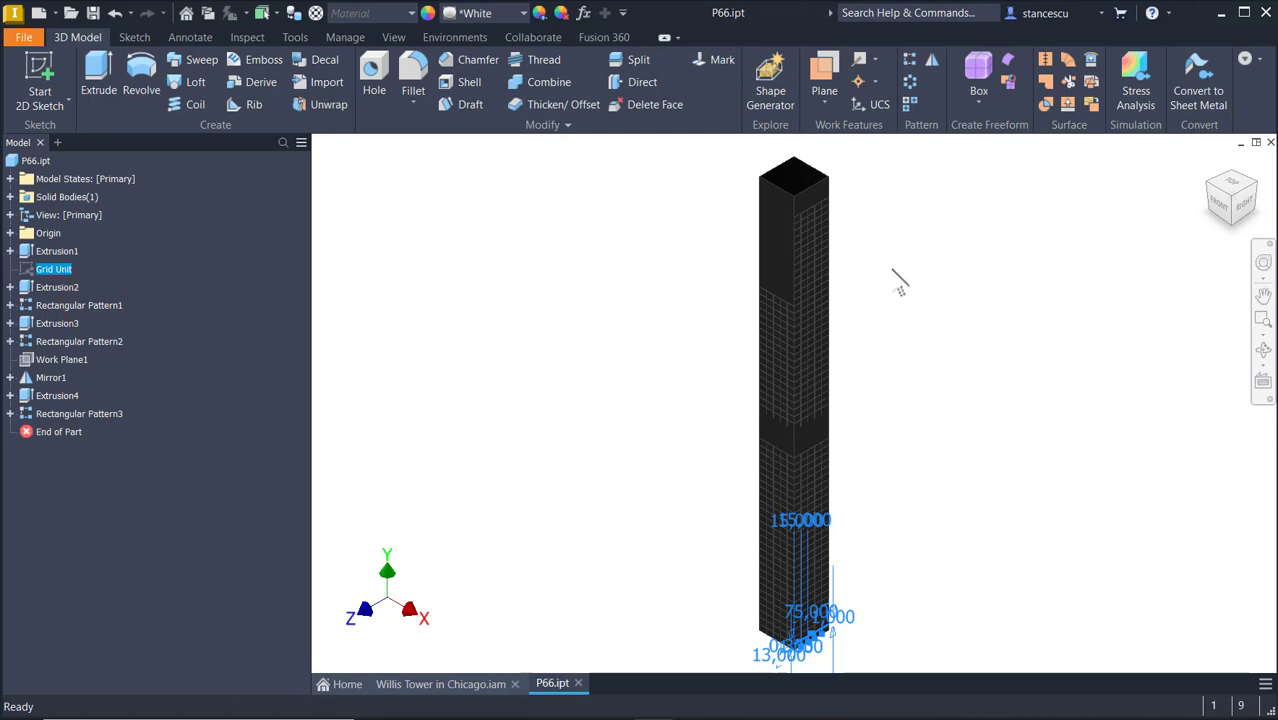
{"action": "scroll", "coordinate": [903, 281], "scroll_direction": "up", "scroll_amount": 3}
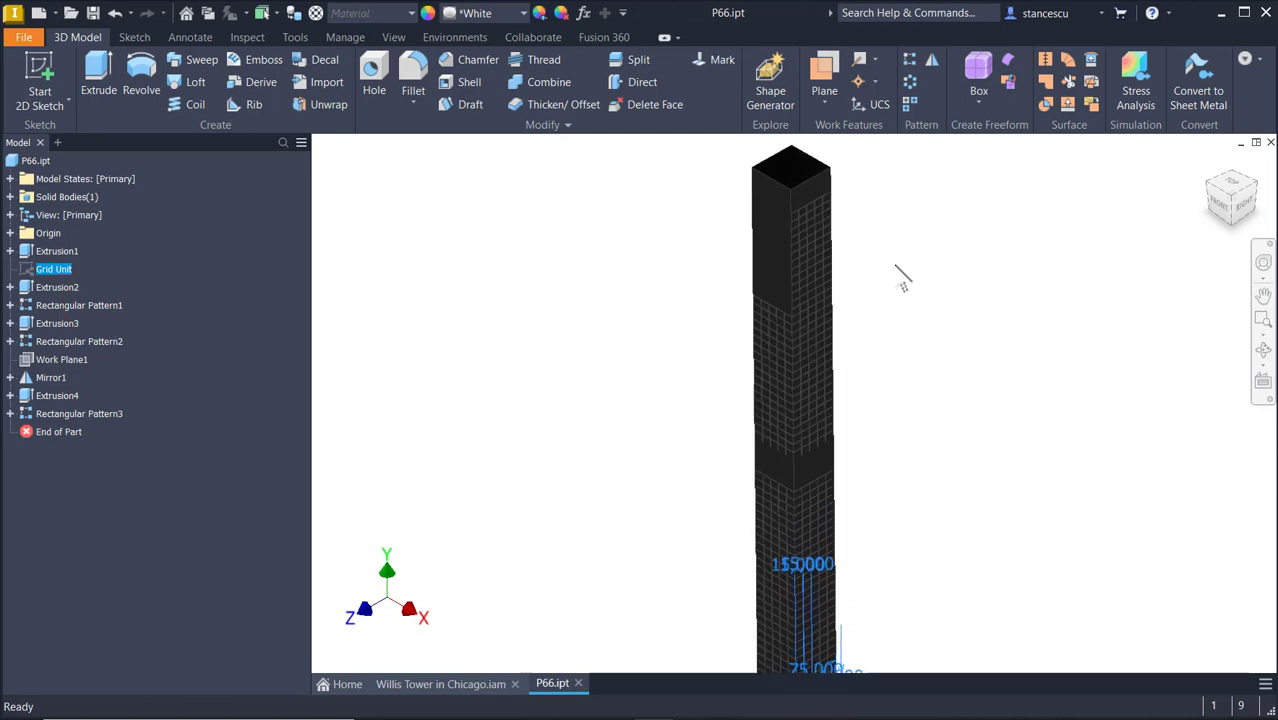
{"action": "scroll", "coordinate": [905, 280], "scroll_direction": "down", "scroll_amount": 3}
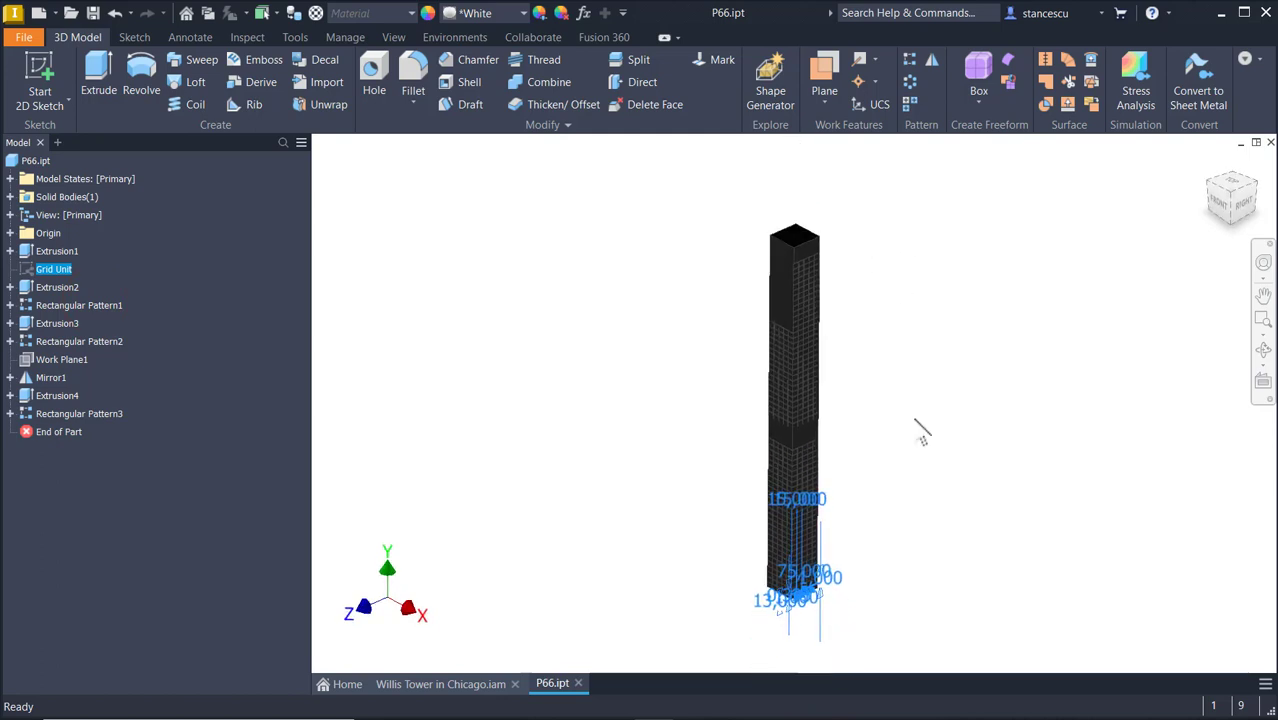
{"action": "scroll", "coordinate": [919, 402], "scroll_direction": "up", "scroll_amount": 1}
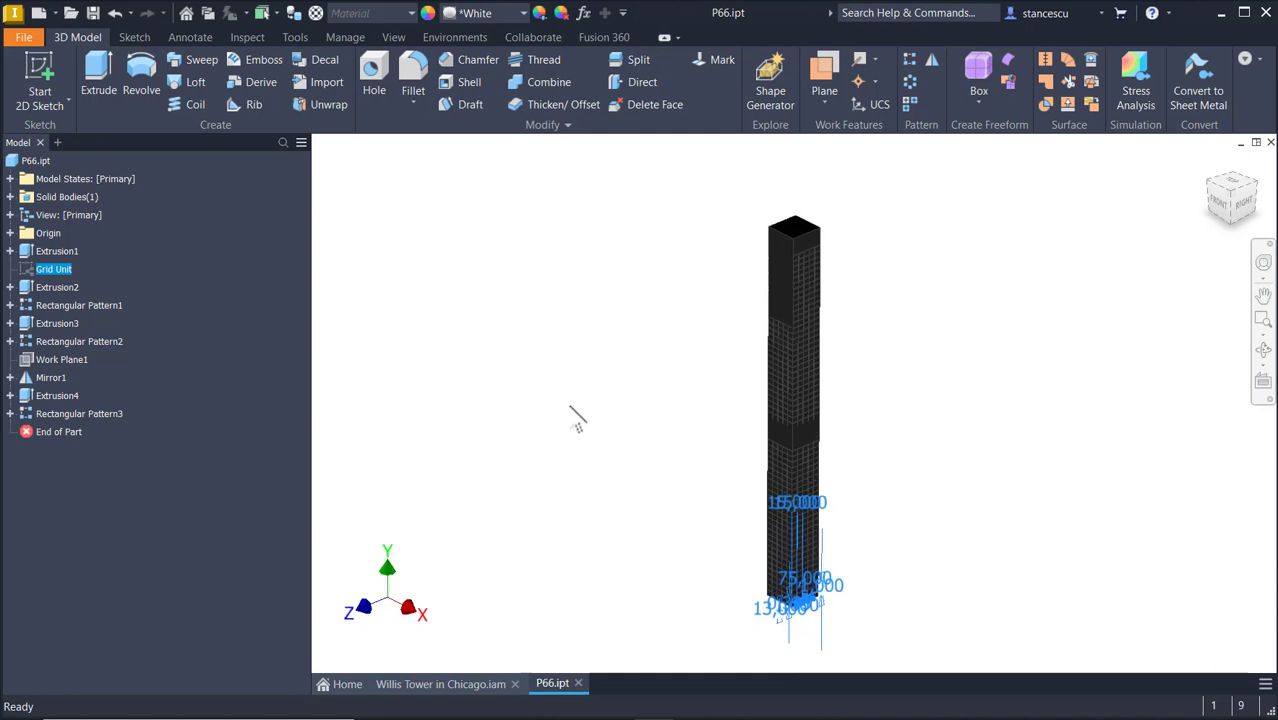
{"action": "left_click", "coordinate": [570, 407]}
Start a new sketch on the pillar's right face and paste the copied grid unit into it.
{"action": "scroll", "coordinate": [872, 270], "scroll_direction": "up", "scroll_amount": 3}
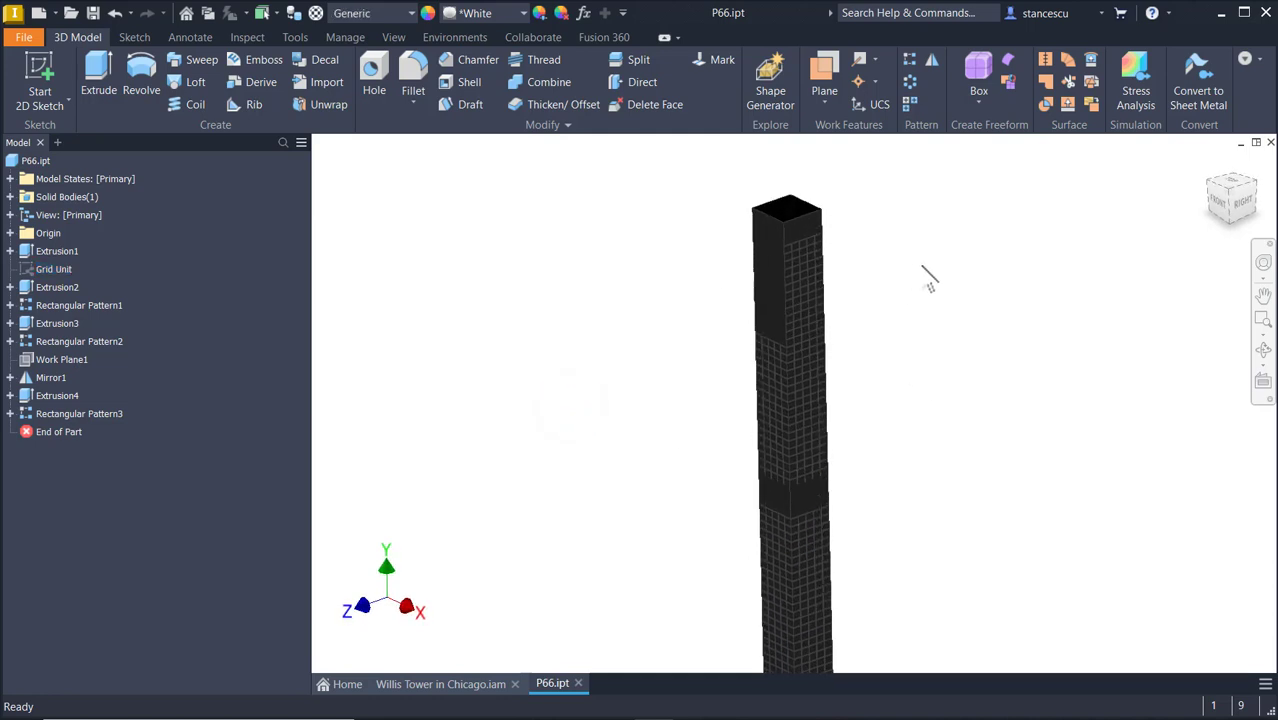
{"action": "left_click", "coordinate": [811, 250]}
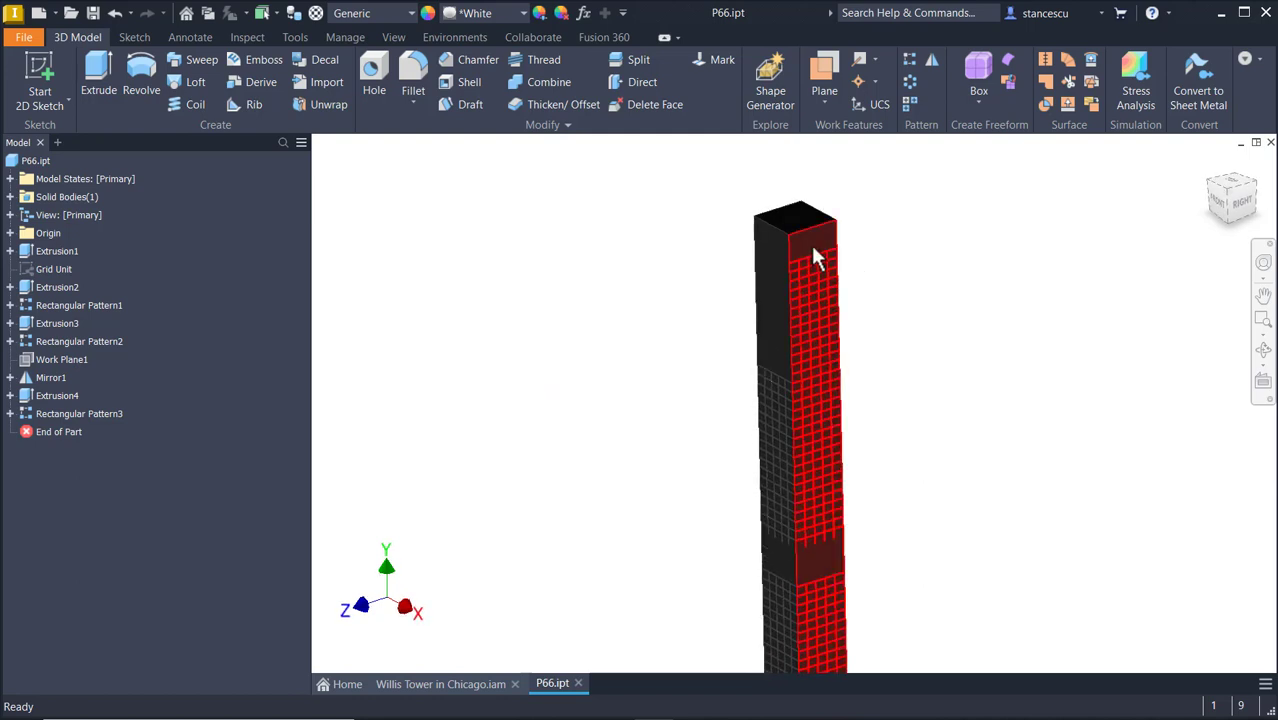
{"action": "left_click", "coordinate": [922, 237]}
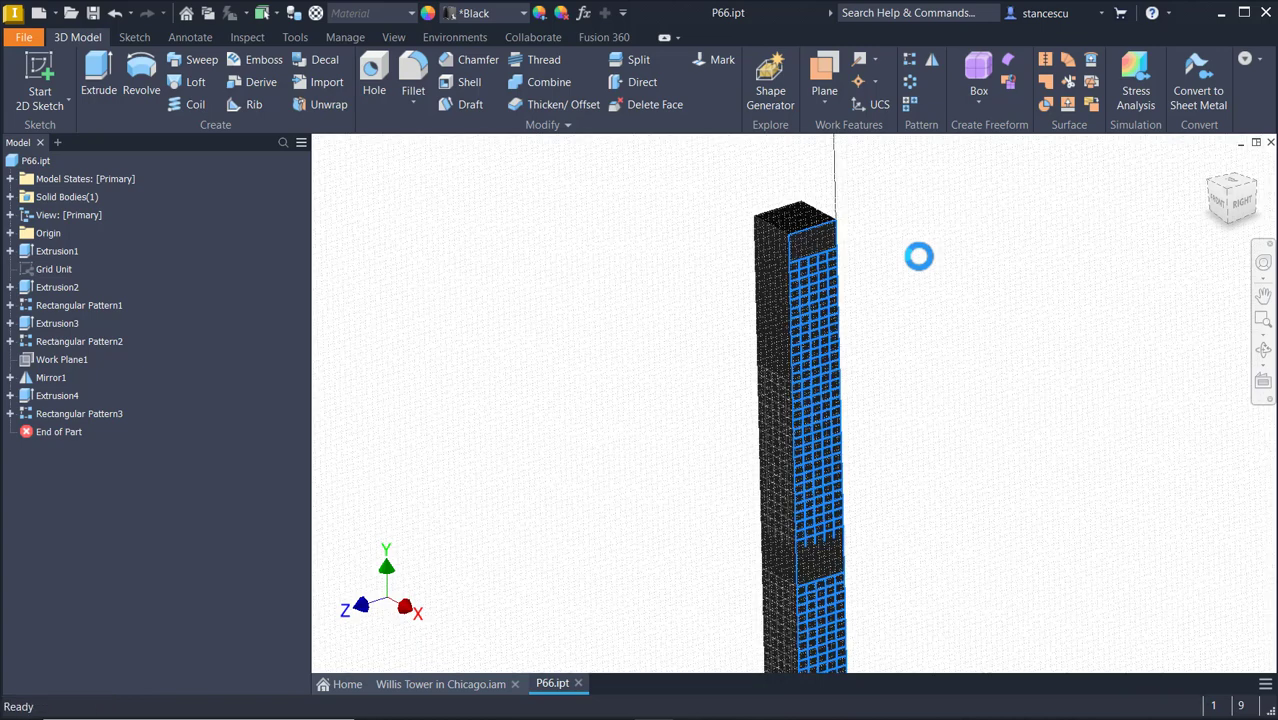
{"action": "middle_click_drag", "start_coordinate": [919, 258], "coordinate": [951, 475]}
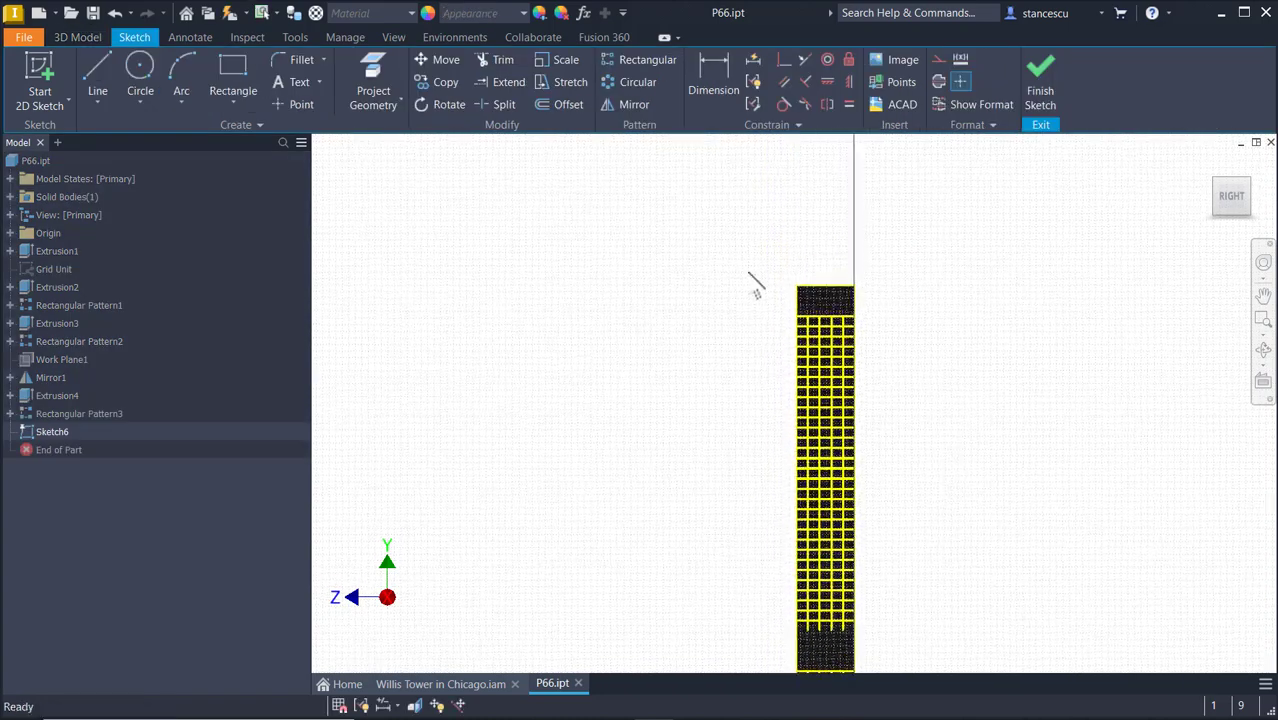
{"action": "right_click", "coordinate": [841, 306]}
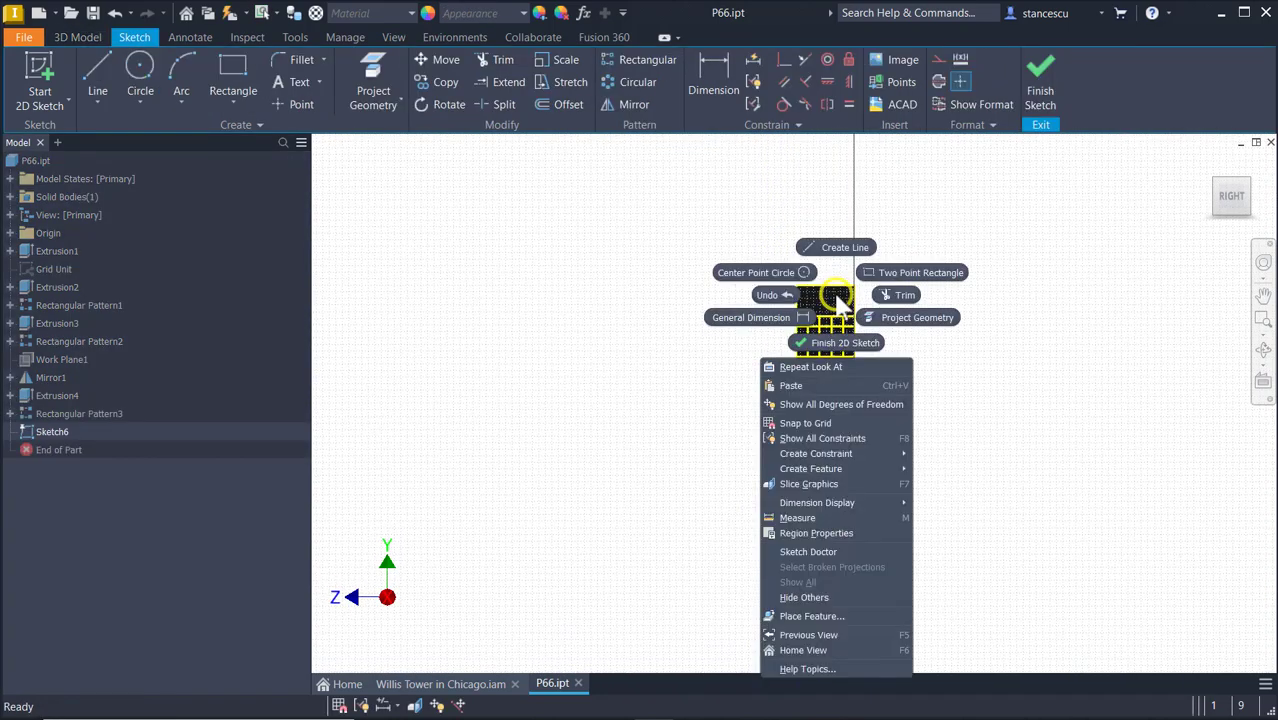
{"action": "left_click", "coordinate": [799, 385]}
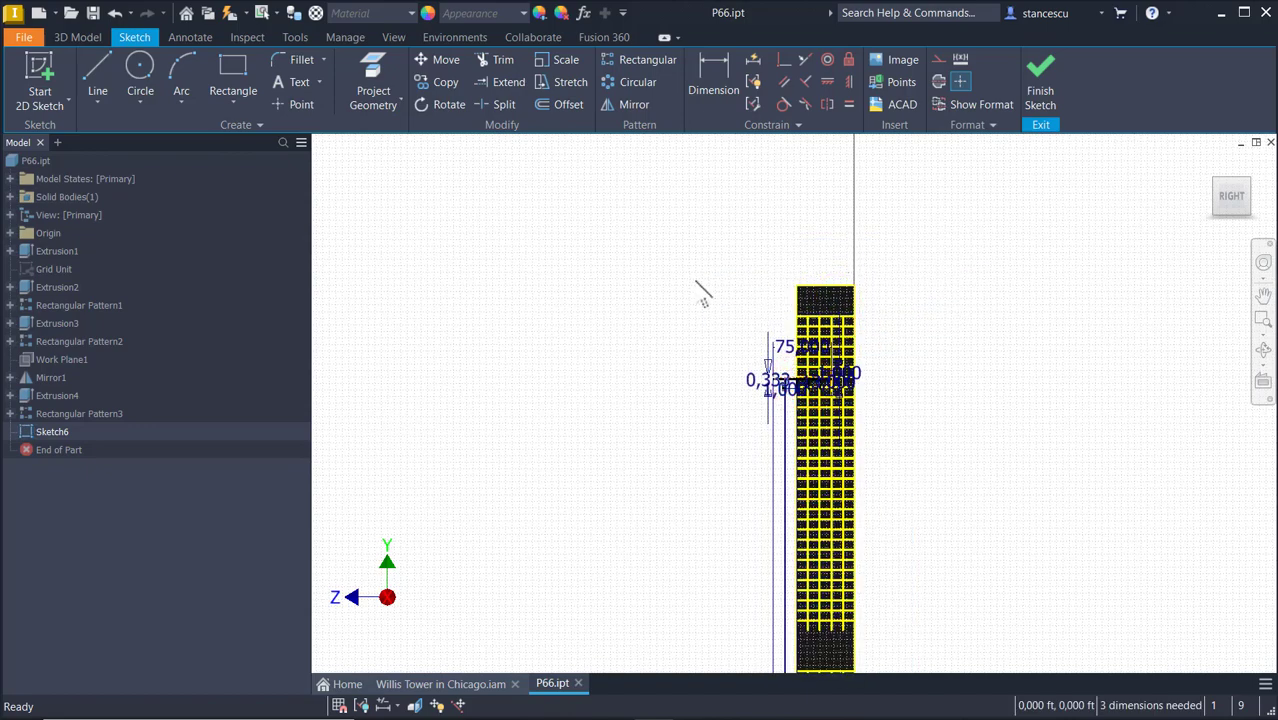
Constrain the pasted grid unit's upper-left reference point coincident with the pillar face's left vertical edge.
{"action": "scroll", "coordinate": [699, 283], "scroll_direction": "down", "scroll_amount": 3}
{"action": "middle_click_drag", "start_coordinate": [767, 345], "coordinate": [654, 289]}
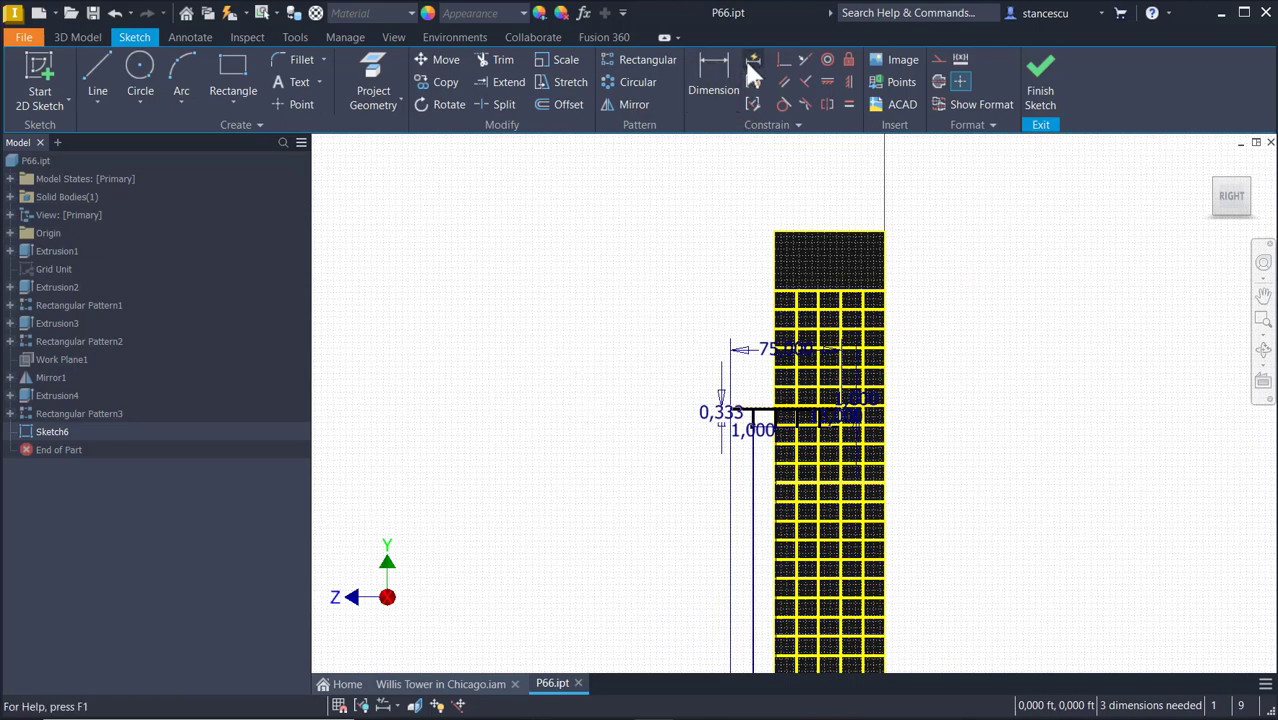
{"action": "left_click", "coordinate": [782, 60]}
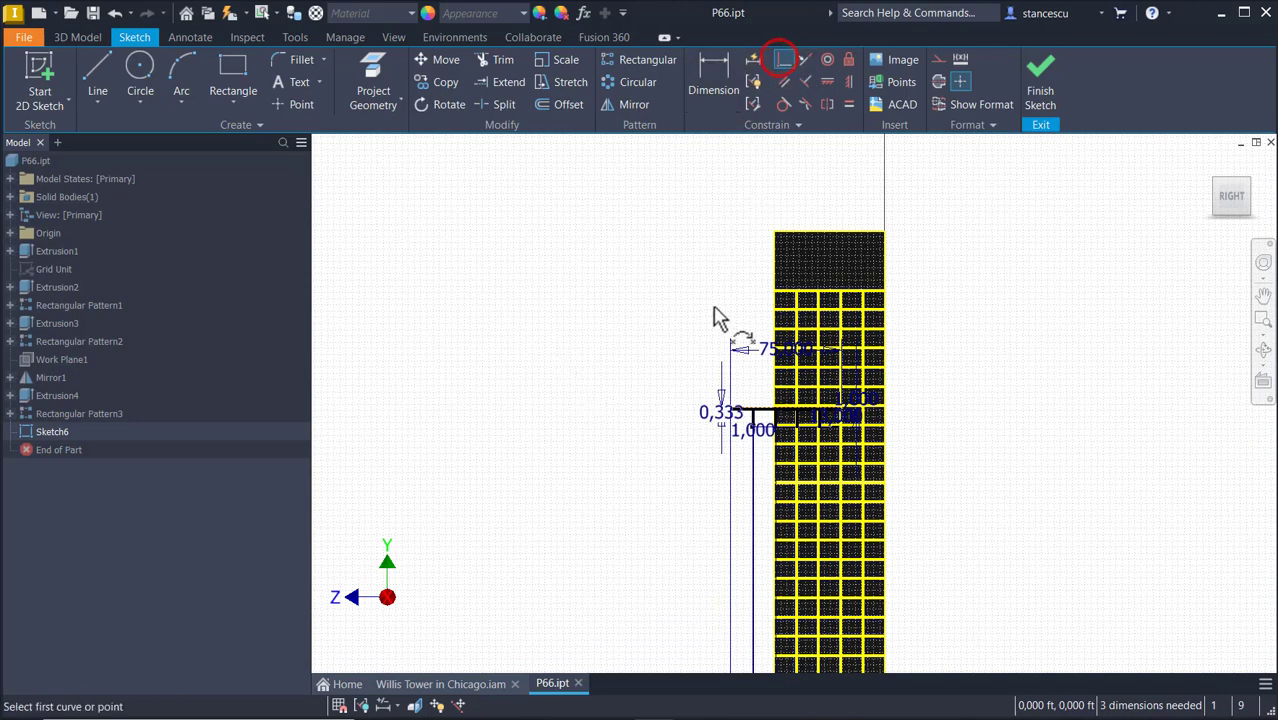
{"action": "scroll", "coordinate": [719, 320], "scroll_direction": "down", "scroll_amount": 2}
{"action": "scroll", "coordinate": [722, 428], "scroll_direction": "down", "scroll_amount": 2}
{"action": "scroll", "coordinate": [795, 534], "scroll_direction": "down", "scroll_amount": 2}
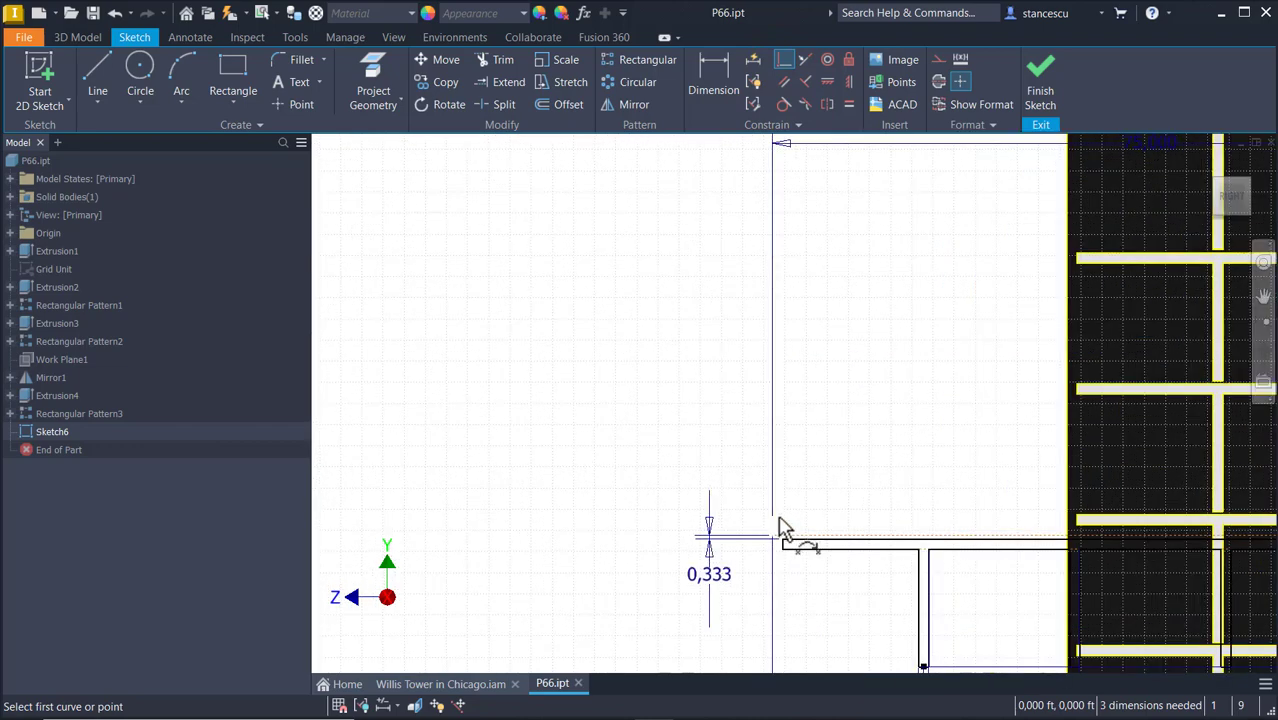
{"action": "left_click", "coordinate": [776, 541]}
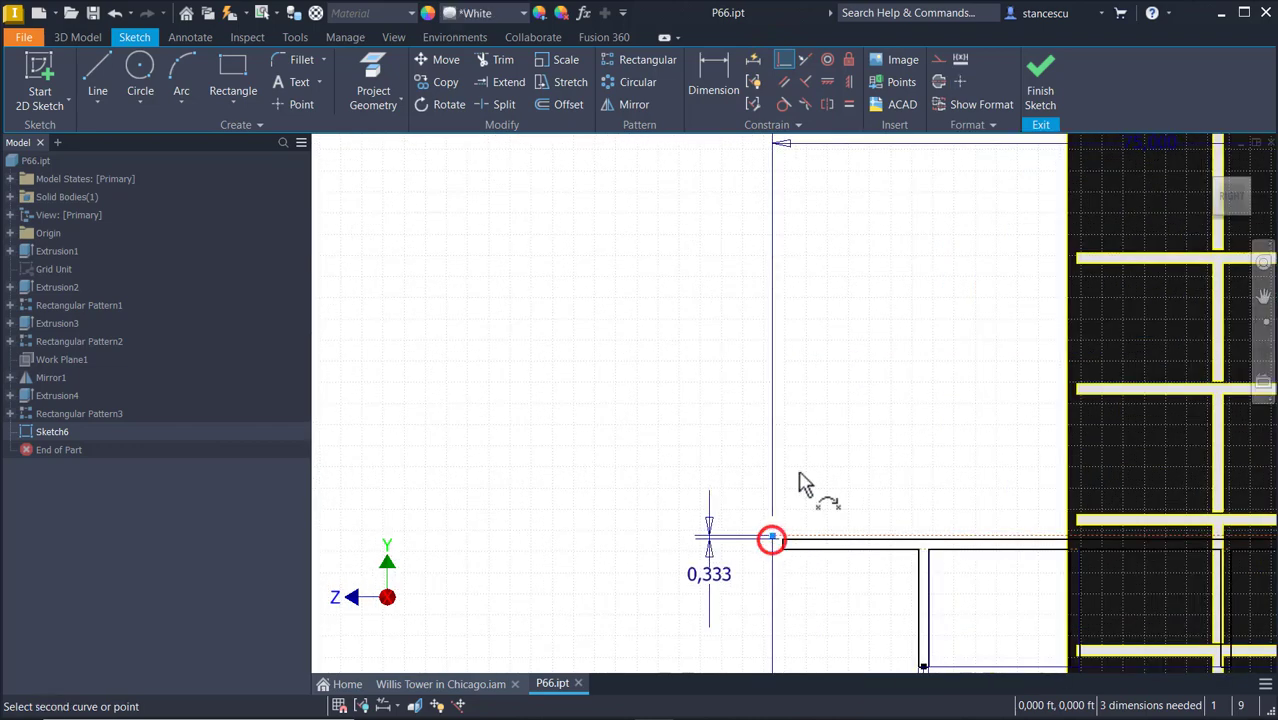
{"action": "scroll", "coordinate": [804, 470], "scroll_direction": "up", "scroll_amount": 2}
{"action": "scroll", "coordinate": [820, 345], "scroll_direction": "up", "scroll_amount": 2}
{"action": "middle_click_drag", "start_coordinate": [763, 410], "coordinate": [625, 560]}
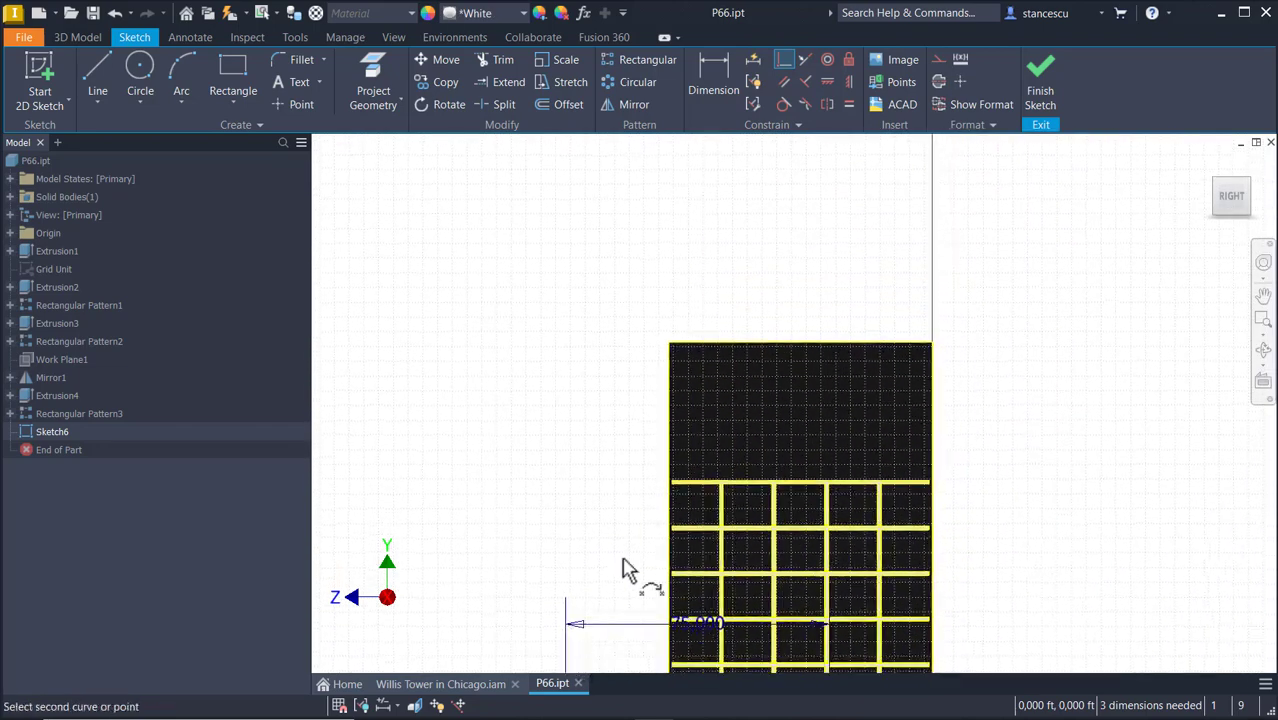
{"action": "left_click", "coordinate": [669, 398]}
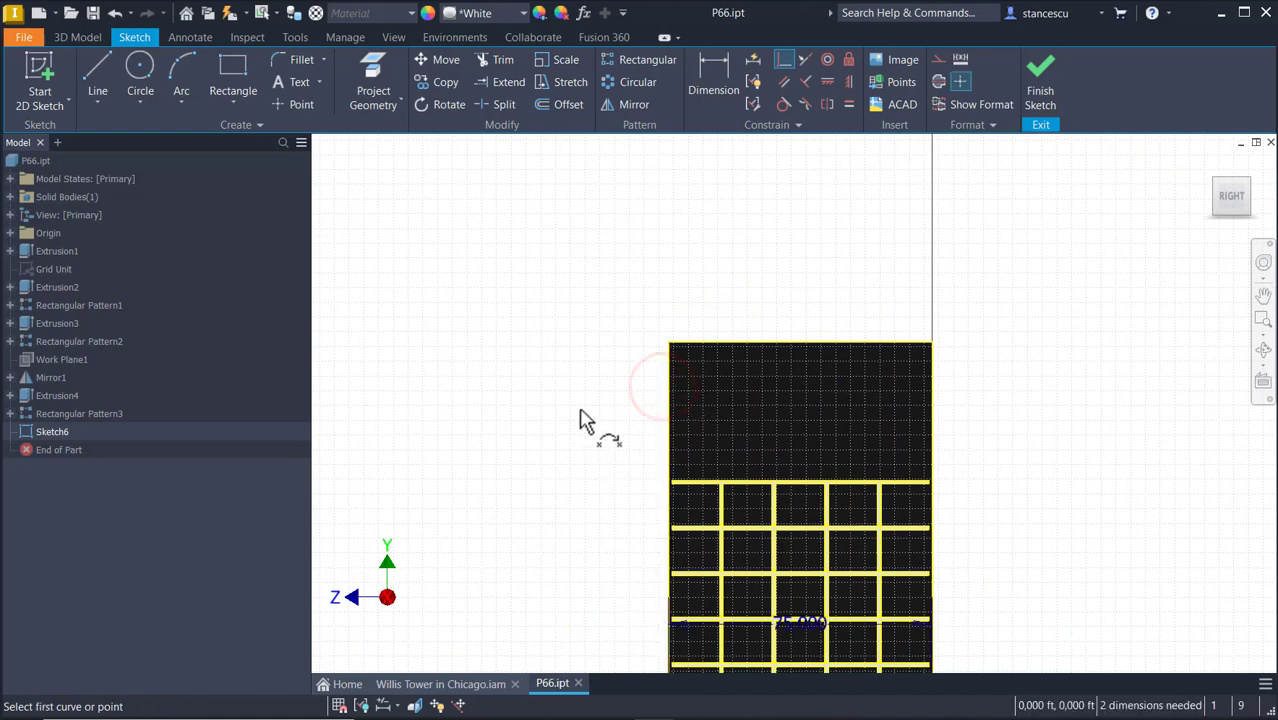
{"action": "key", "text": "Escape"}
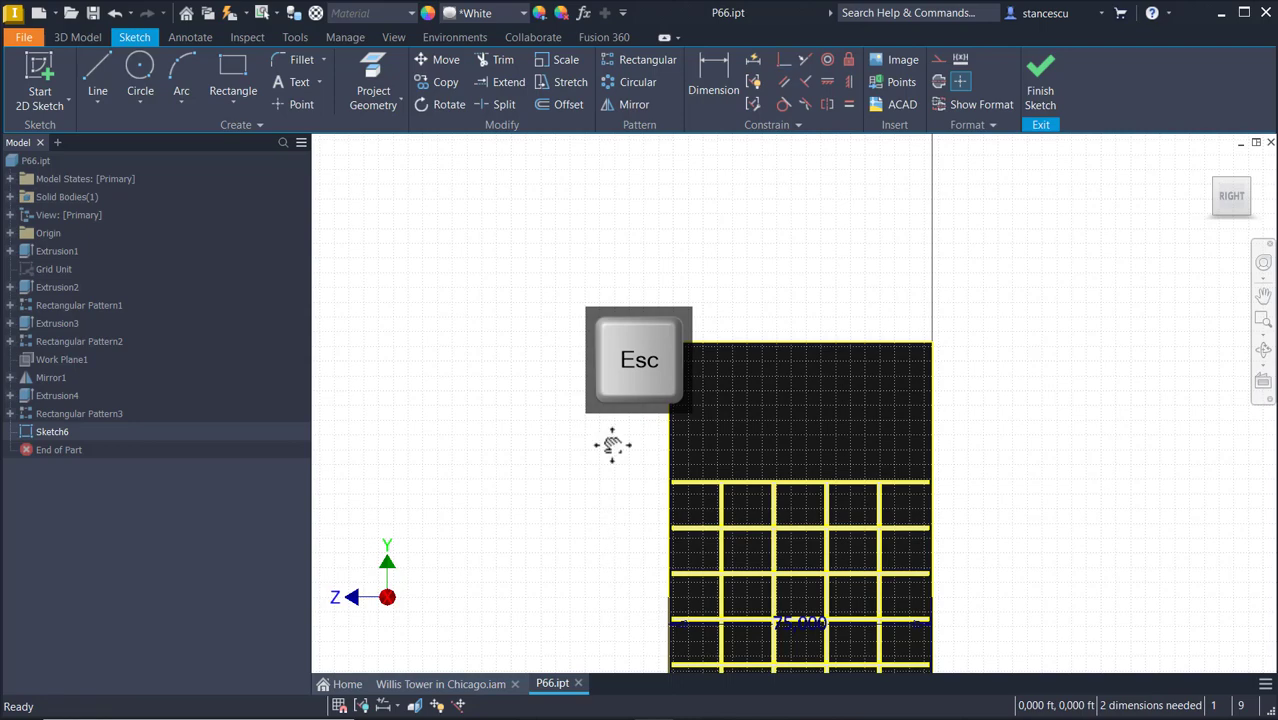
Move the pasted grid unit up into the blank area between the existing grid and the pillar's top edge.
{"action": "middle_click_drag", "start_coordinate": [608, 445], "coordinate": [625, 350]}
{"action": "scroll", "coordinate": [626, 350], "scroll_direction": "up", "scroll_amount": 2}
{"action": "scroll", "coordinate": [695, 455], "scroll_direction": "down", "scroll_amount": 5}
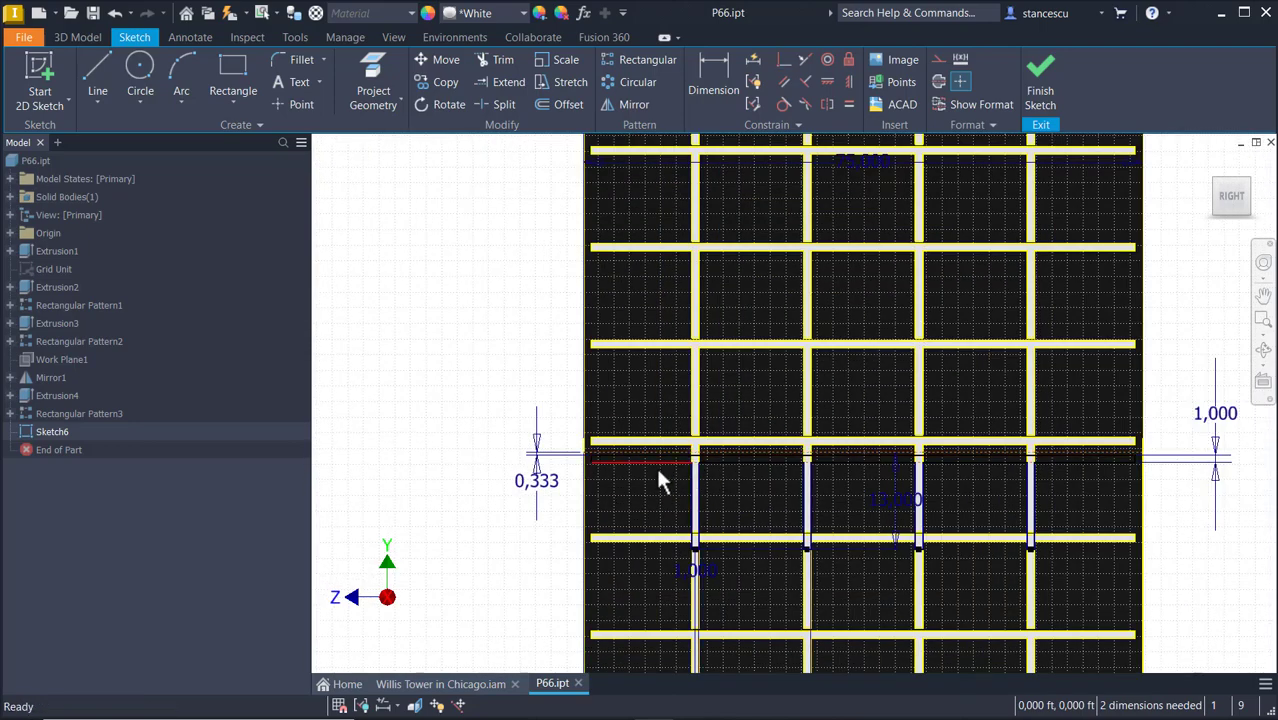
{"action": "left_click_drag", "start_coordinate": [658, 471], "coordinate": [678, 39]}
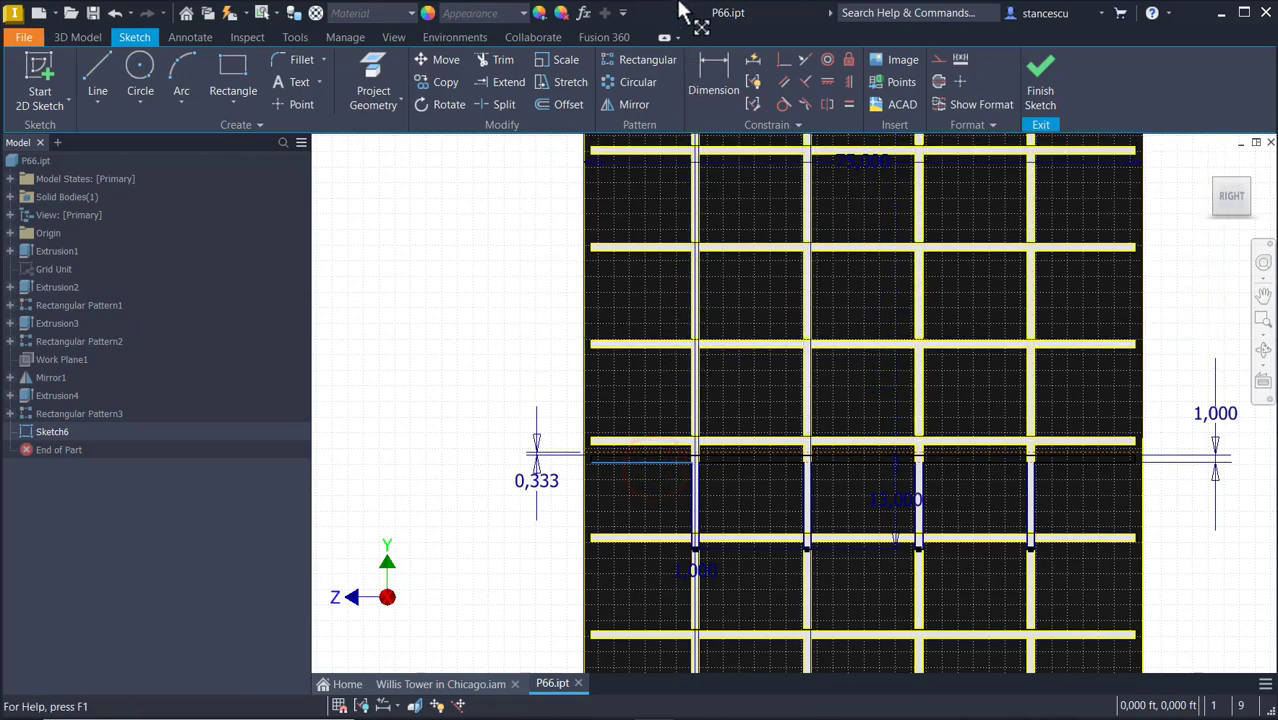
{"action": "middle_click_drag", "start_coordinate": [501, 337], "coordinate": [519, 648]}
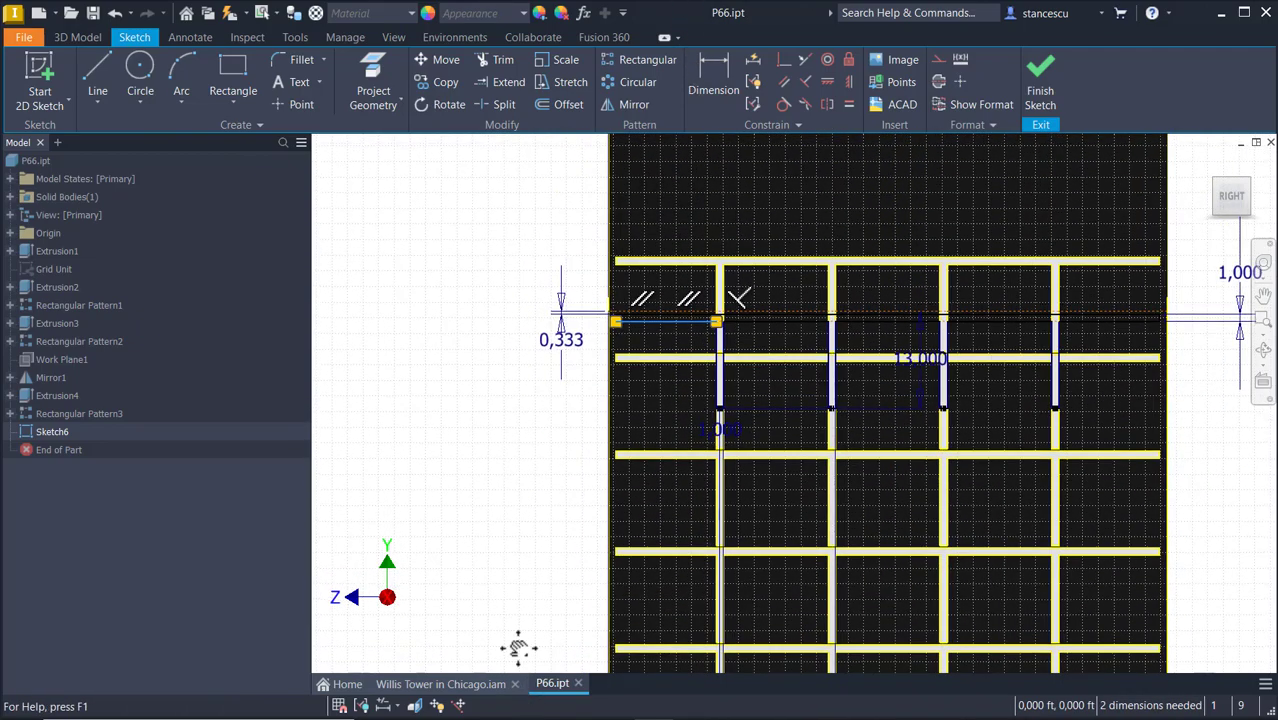
{"action": "middle_click_drag", "start_coordinate": [519, 522], "coordinate": [513, 715]}
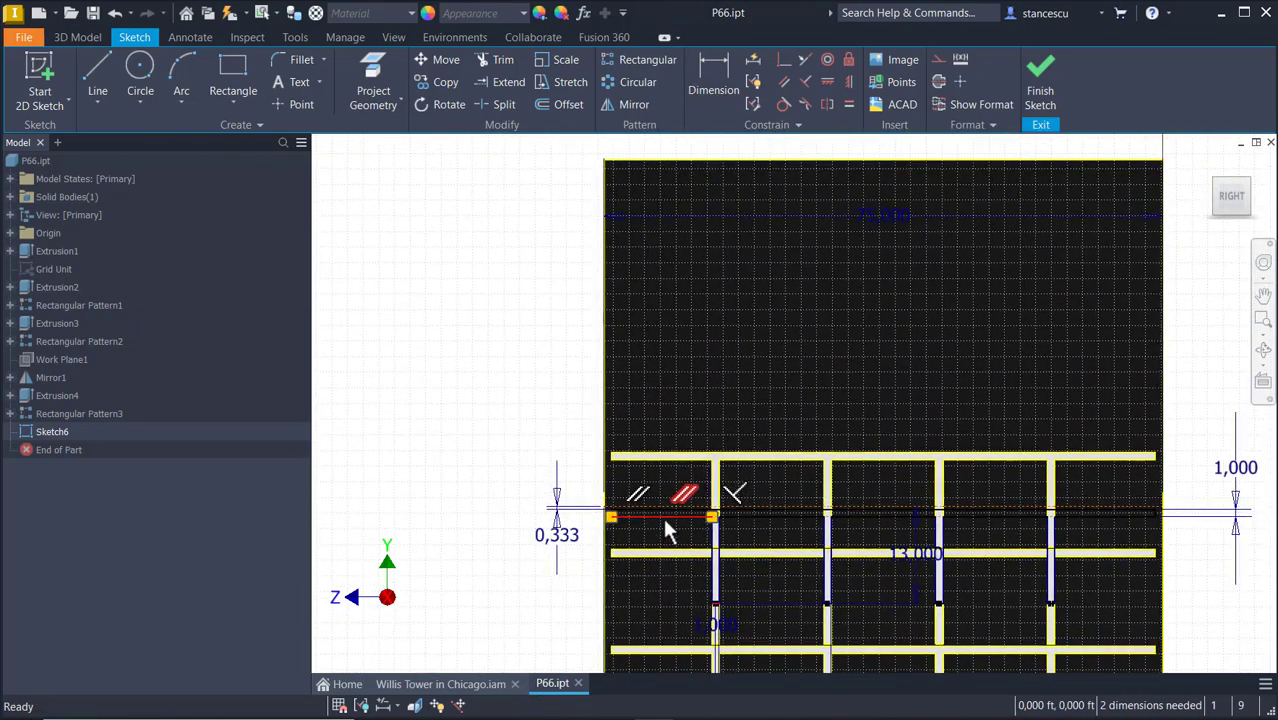
{"action": "mouse_move", "coordinate": [665, 522]}
{"action": "left_mouse_down"}
{"action": "mouse_move", "coordinate": [666, 365]}
{"action": "mouse_move", "coordinate": [690, 284]}
{"action": "left_mouse_up"}
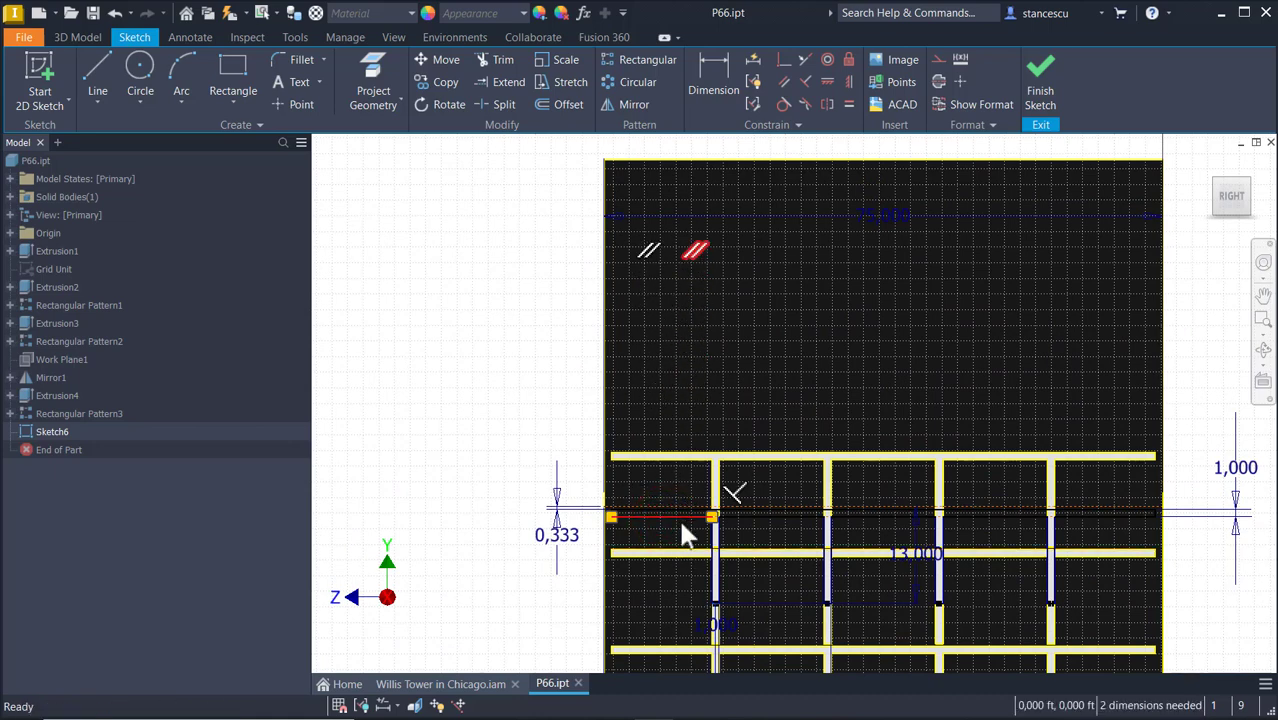
{"action": "left_click_drag", "start_coordinate": [681, 522], "coordinate": [690, 438]}
{"action": "left_click_drag", "start_coordinate": [697, 335], "coordinate": [697, 230]}
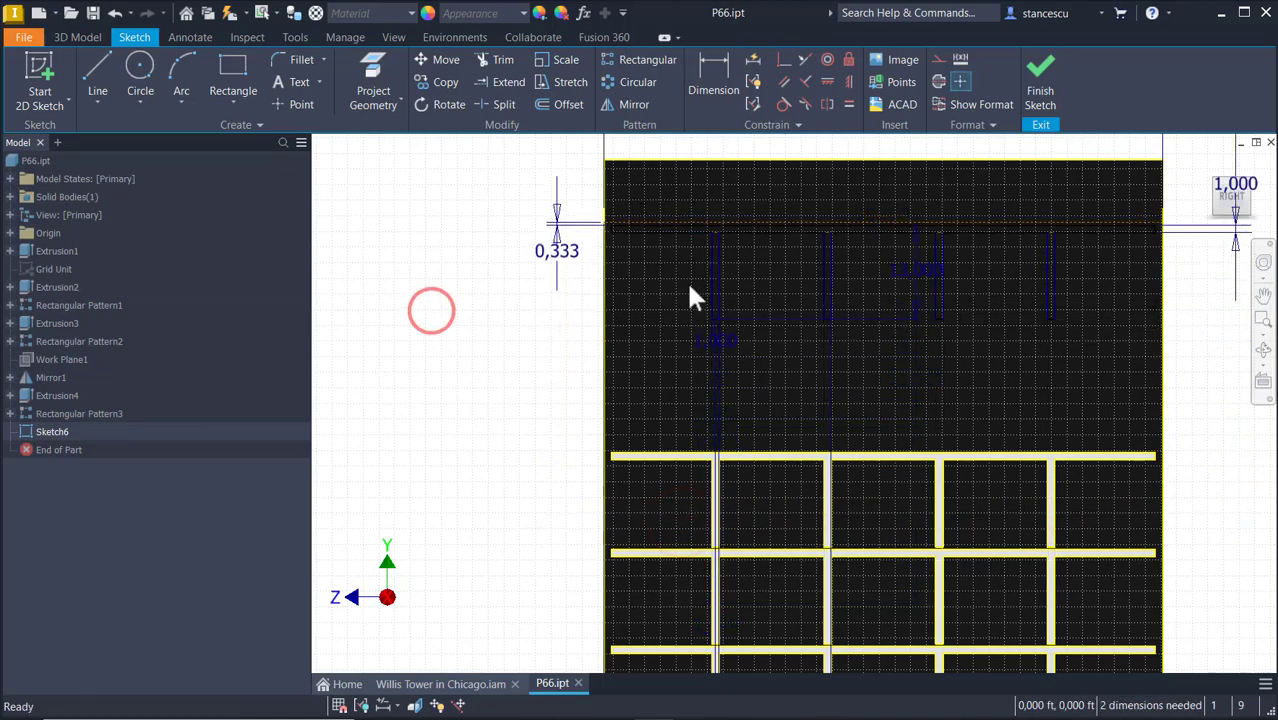
Dimension the pasted grid unit's top line 39 ft above the existing grid's top edge and finish the sketch.
{"action": "middle_click_drag", "start_coordinate": [733, 420], "coordinate": [734, 421], "text": "shift"}
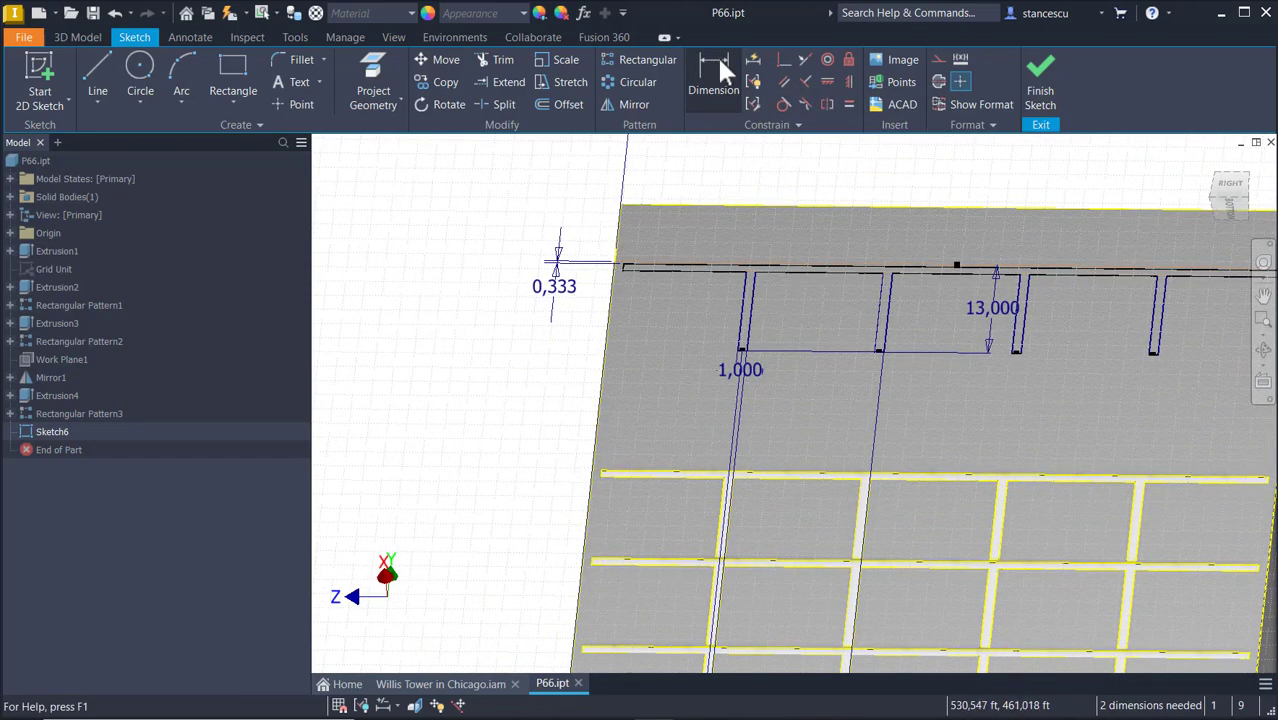
{"action": "left_click", "coordinate": [718, 60]}
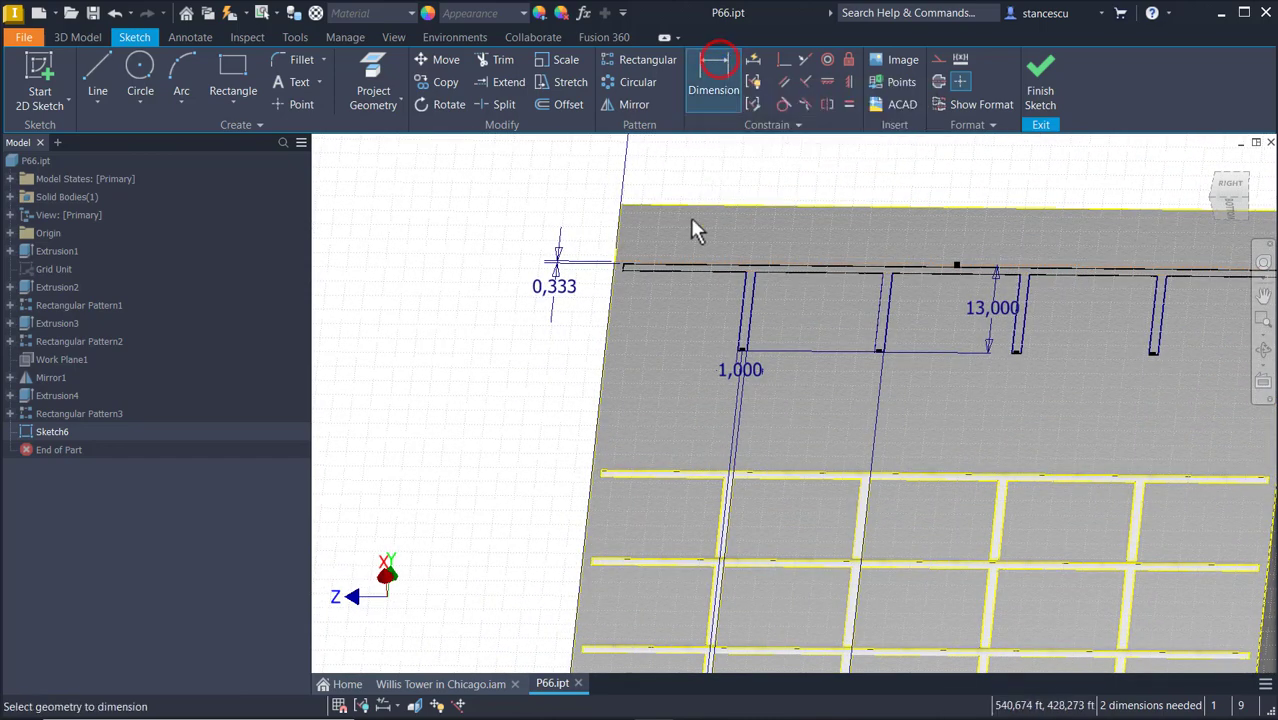
{"action": "scroll", "coordinate": [684, 272], "scroll_direction": "up", "scroll_amount": 3}
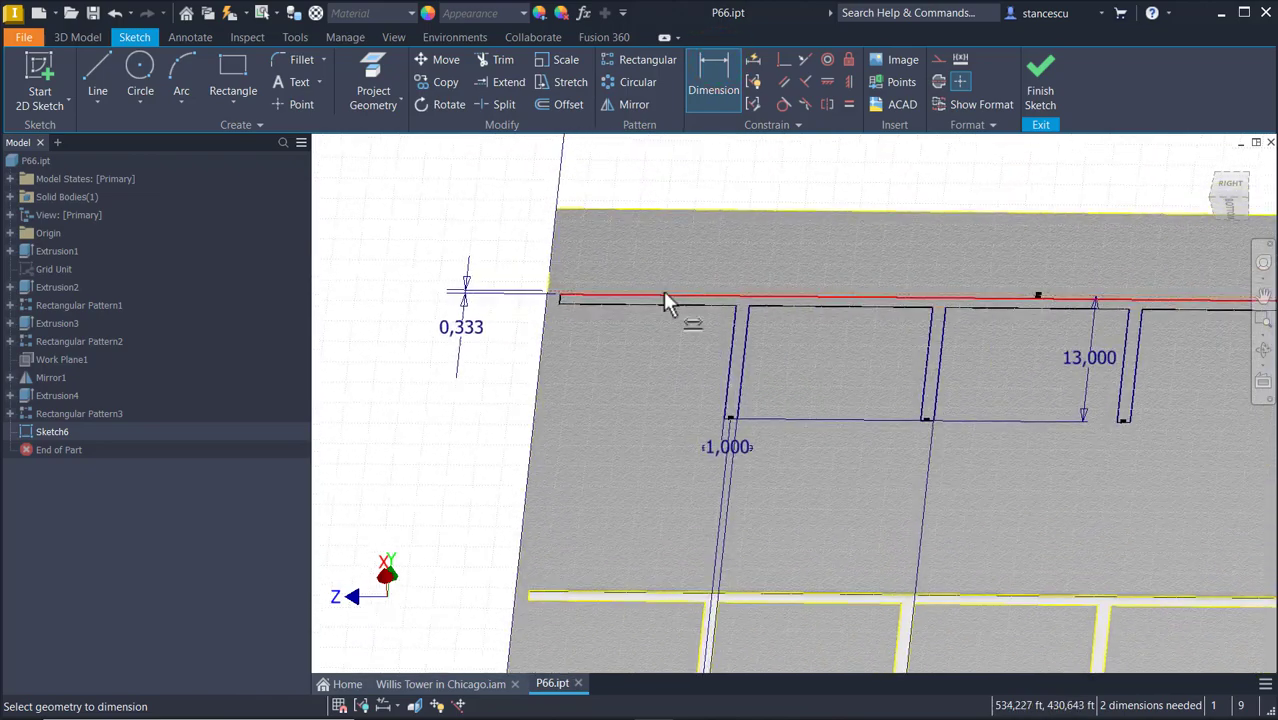
{"action": "scroll", "coordinate": [665, 297], "scroll_direction": "up", "scroll_amount": 2}
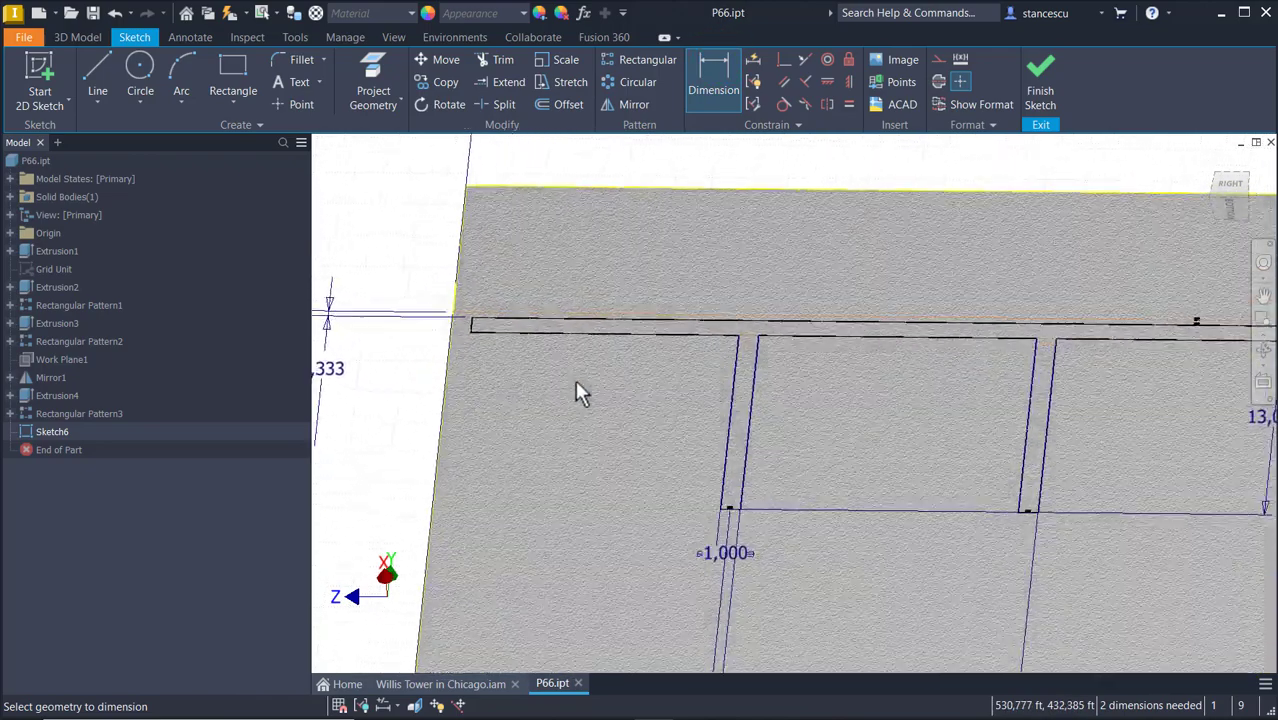
{"action": "left_click", "coordinate": [582, 315]}
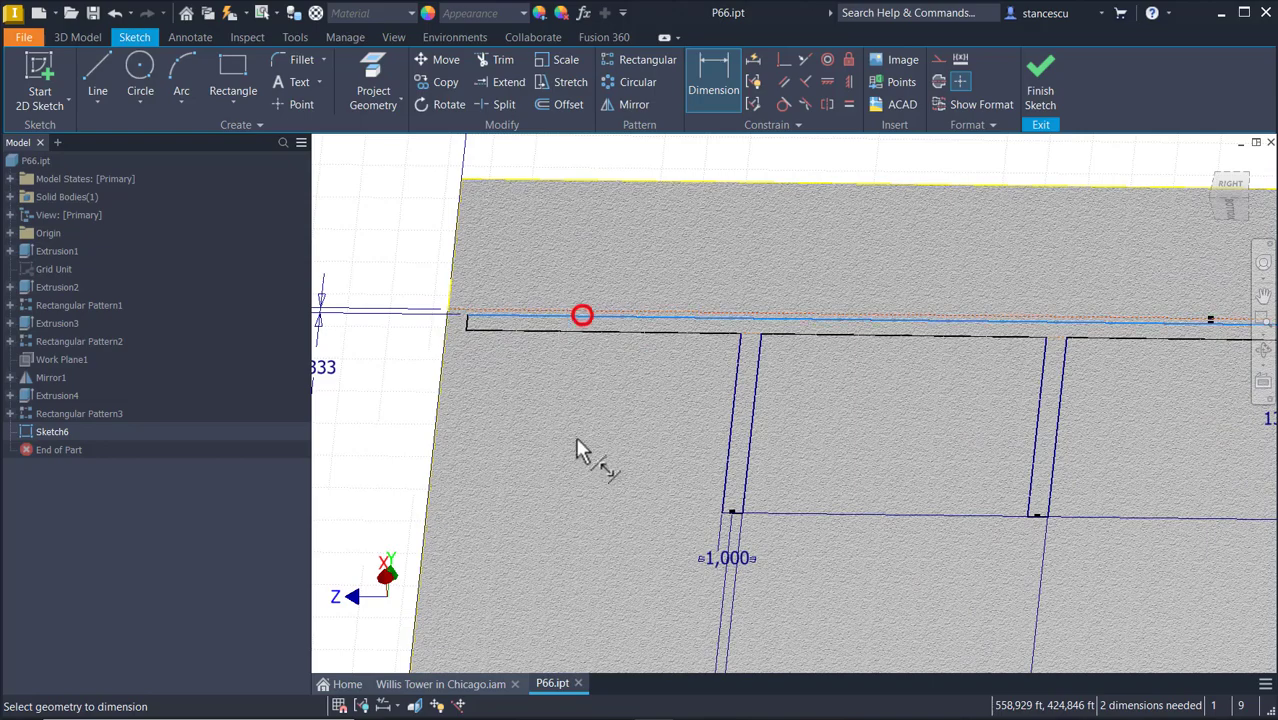
{"action": "scroll", "coordinate": [606, 526], "scroll_direction": "down", "scroll_amount": 3}
{"action": "middle_click_drag", "start_coordinate": [606, 526], "coordinate": [618, 380]}
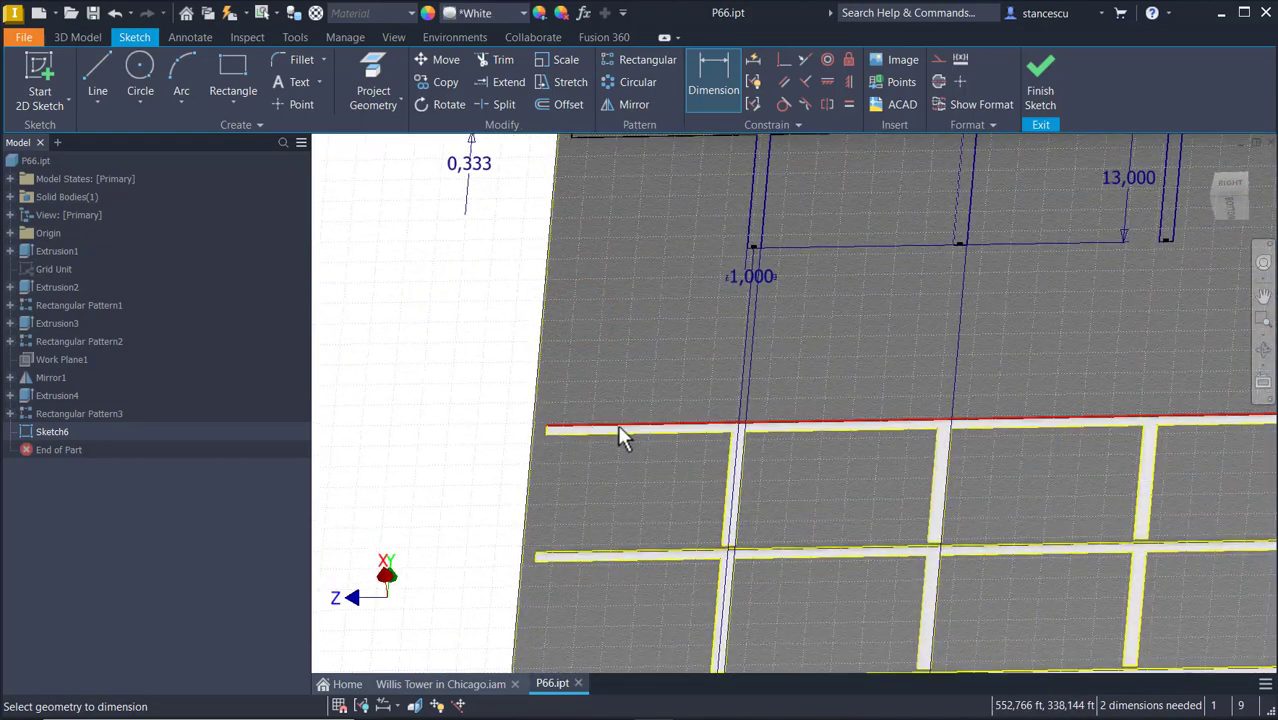
{"action": "left_click", "coordinate": [614, 426]}
{"action": "left_click", "coordinate": [388, 312]}
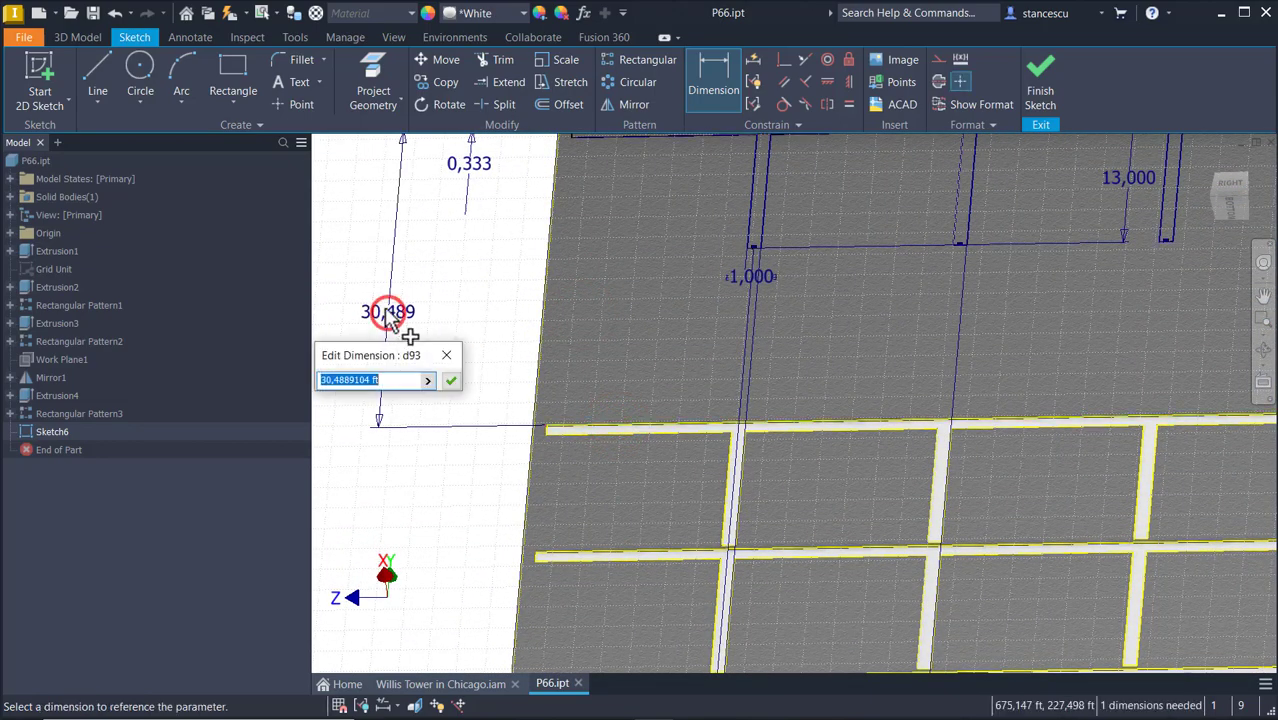
{"action": "type", "text": "39"}
{"action": "key", "text": "Return"}
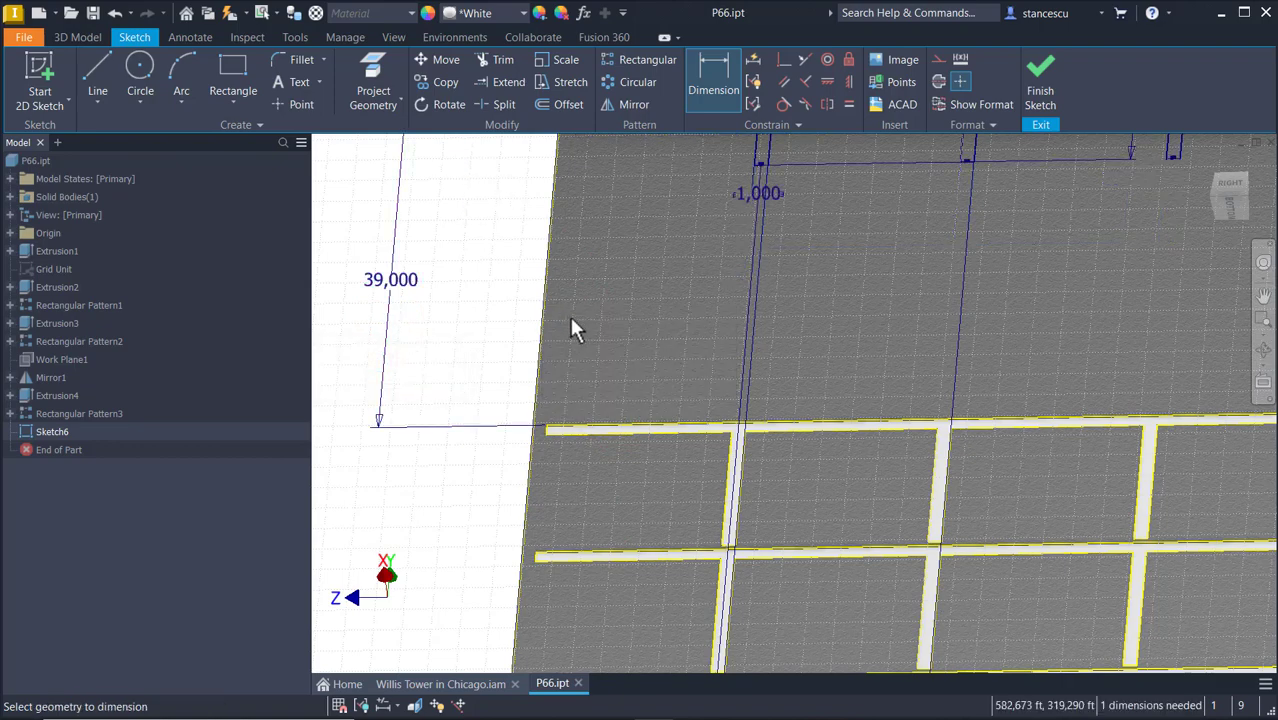
{"action": "mouse_move", "coordinate": [675, 380]}
{"action": "middle_mouse_down"}
{"action": "mouse_move", "coordinate": [665, 637]}
{"action": "mouse_move", "coordinate": [665, 330]}
{"action": "middle_mouse_up"}
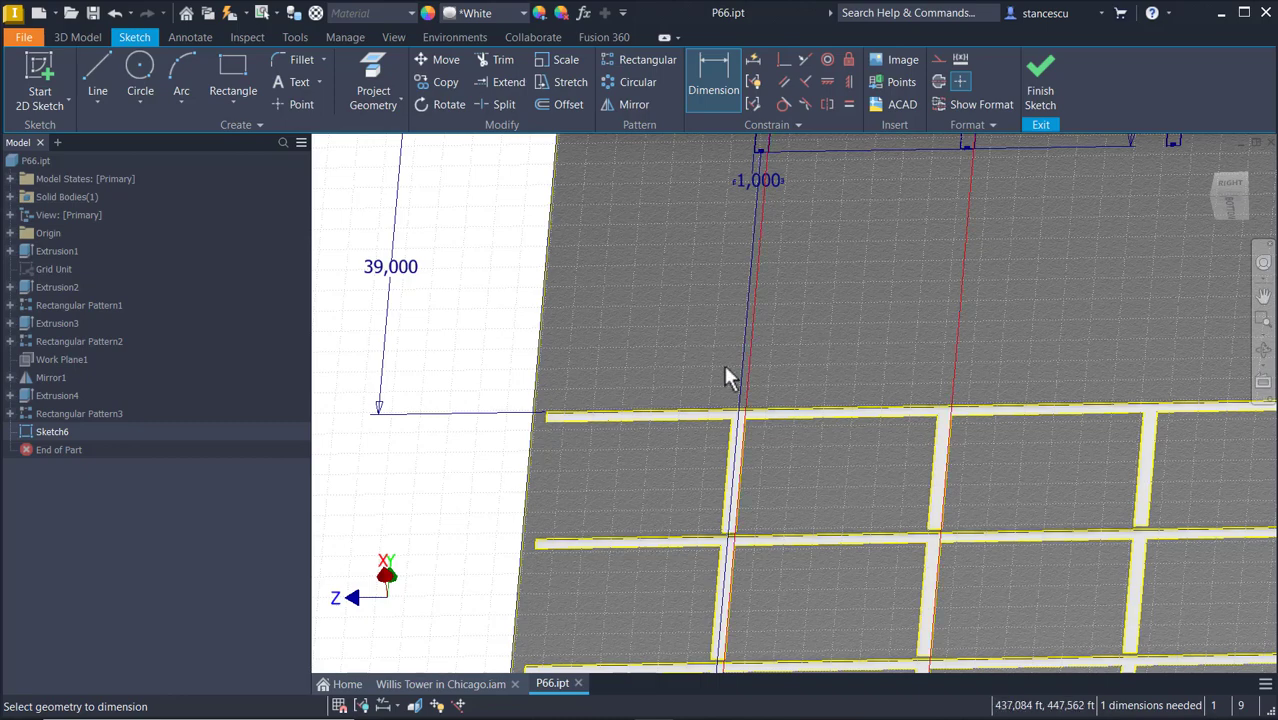
{"action": "left_click", "coordinate": [1042, 72]}
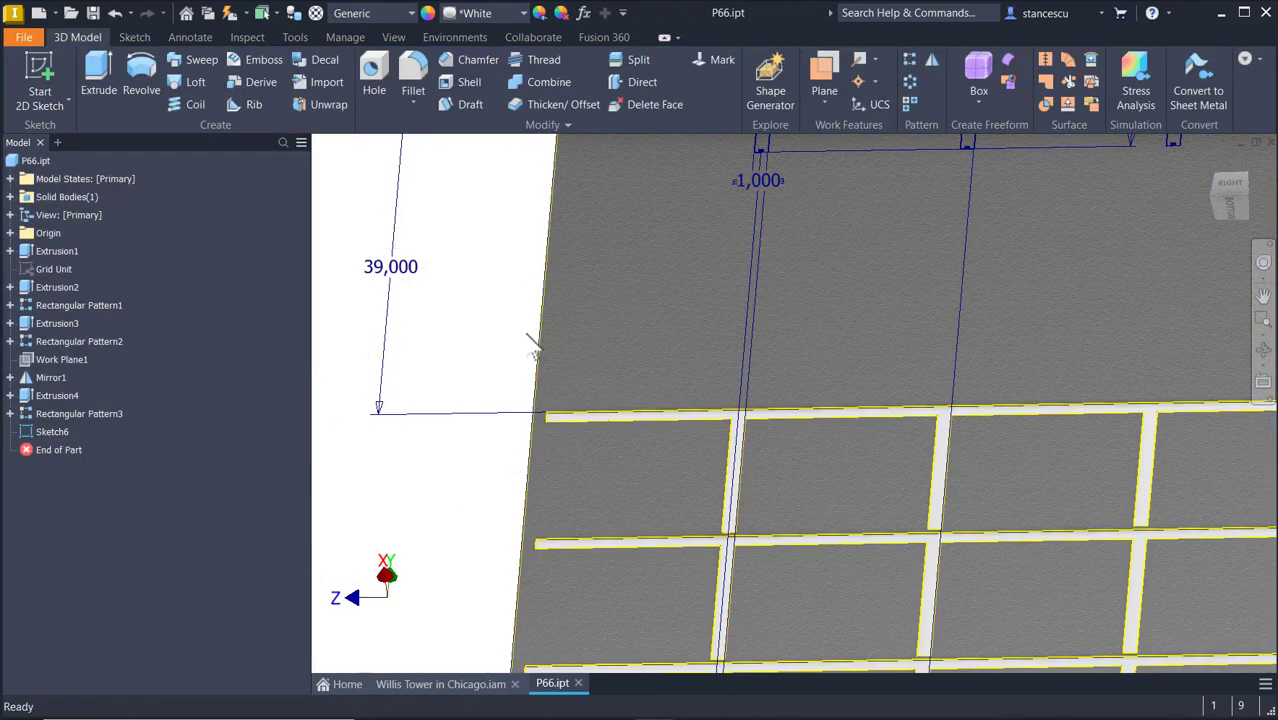
Extrude the pasted grid unit profile as a 1.5 in deep cut into the pillar's right face.
{"action": "scroll", "coordinate": [628, 284], "scroll_direction": "down", "scroll_amount": 3}
{"action": "middle_click_drag", "start_coordinate": [661, 296], "coordinate": [674, 502]}
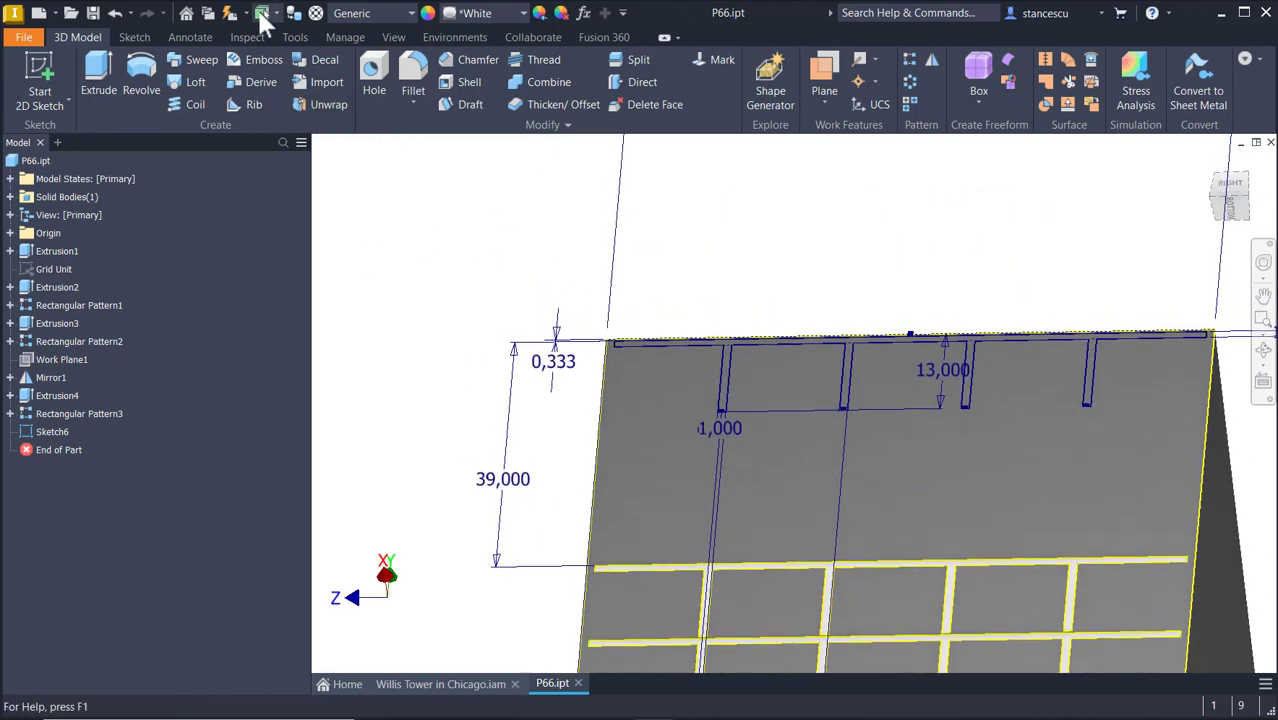
{"action": "left_click", "coordinate": [86, 80]}
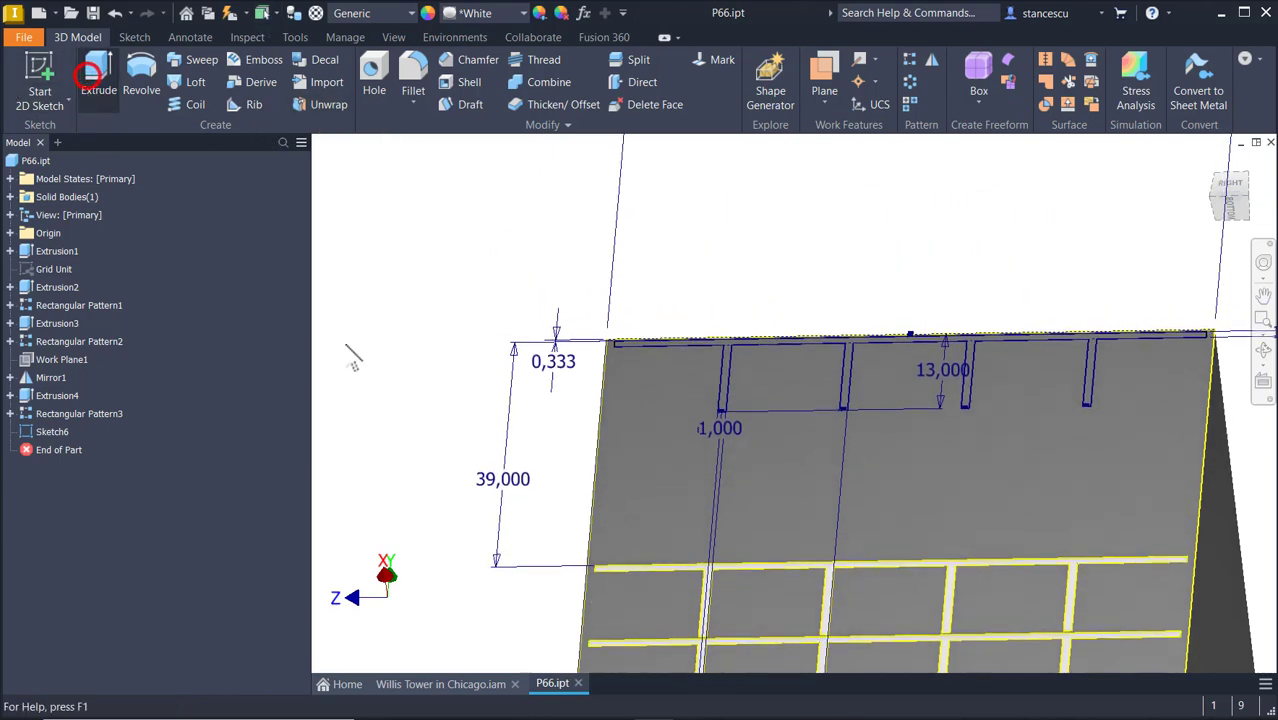
{"action": "left_click", "coordinate": [678, 352]}
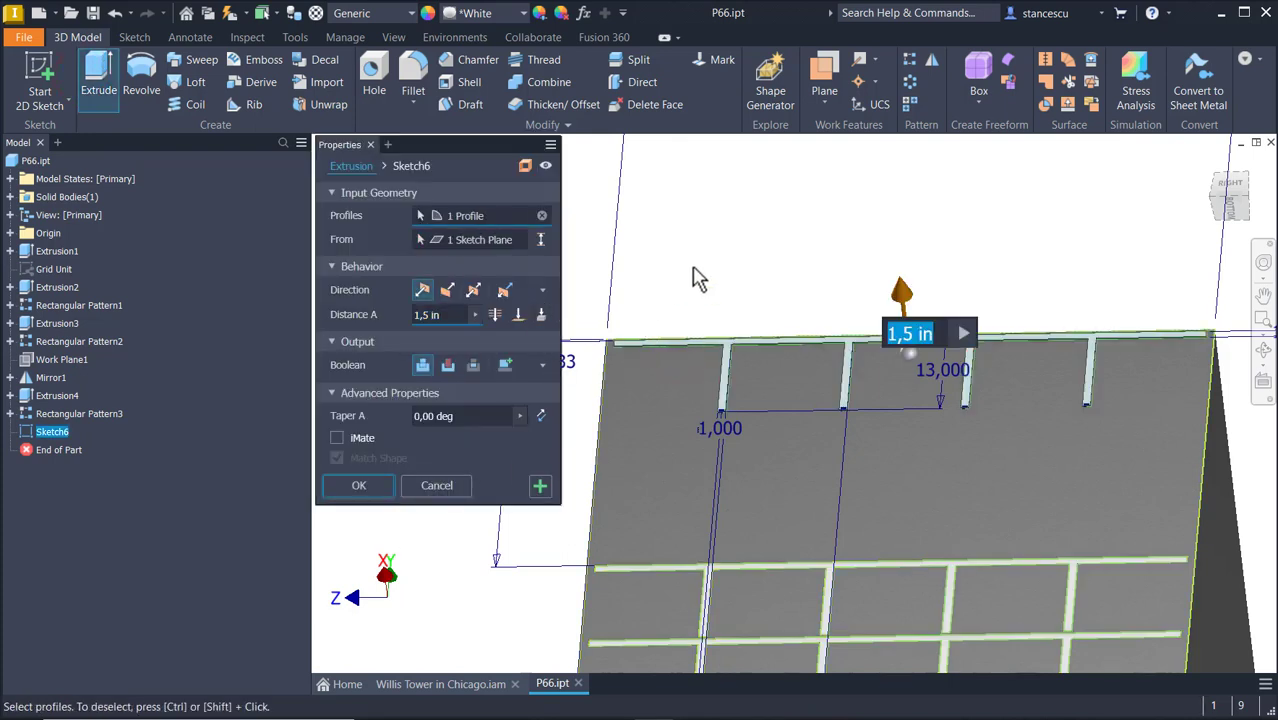
{"action": "left_click", "coordinate": [449, 366]}
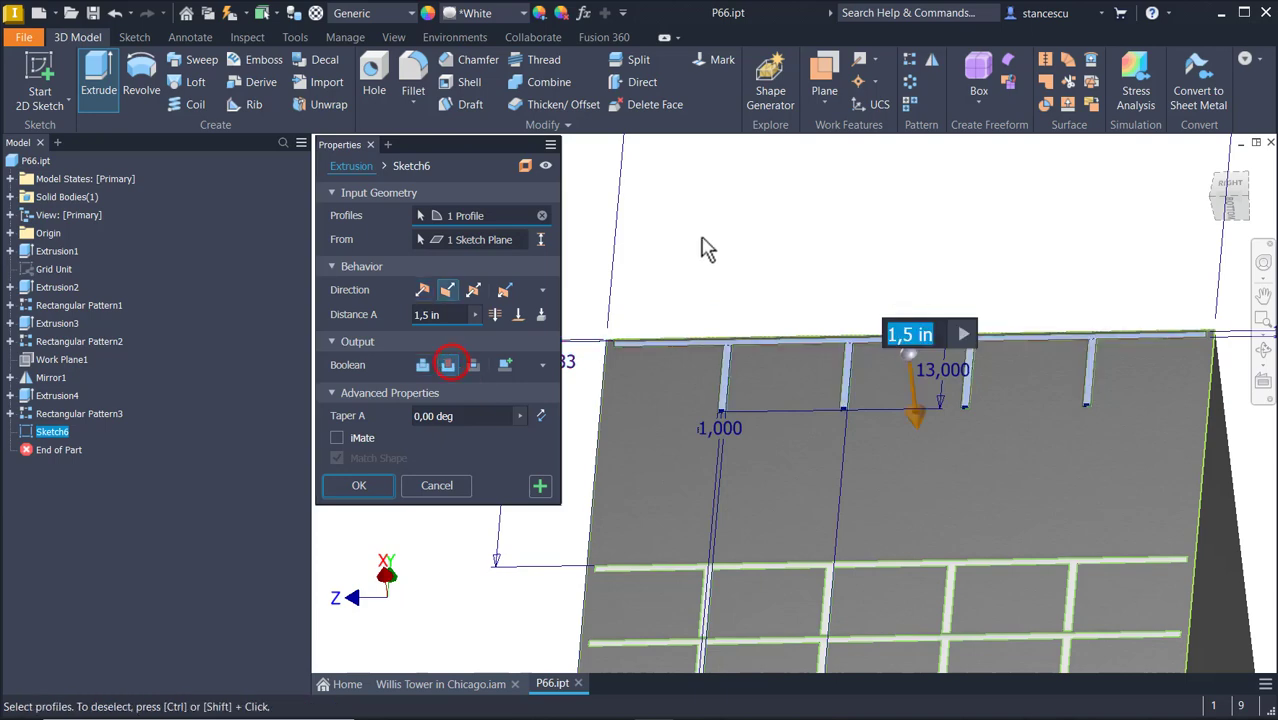
{"action": "left_click", "coordinate": [360, 486]}
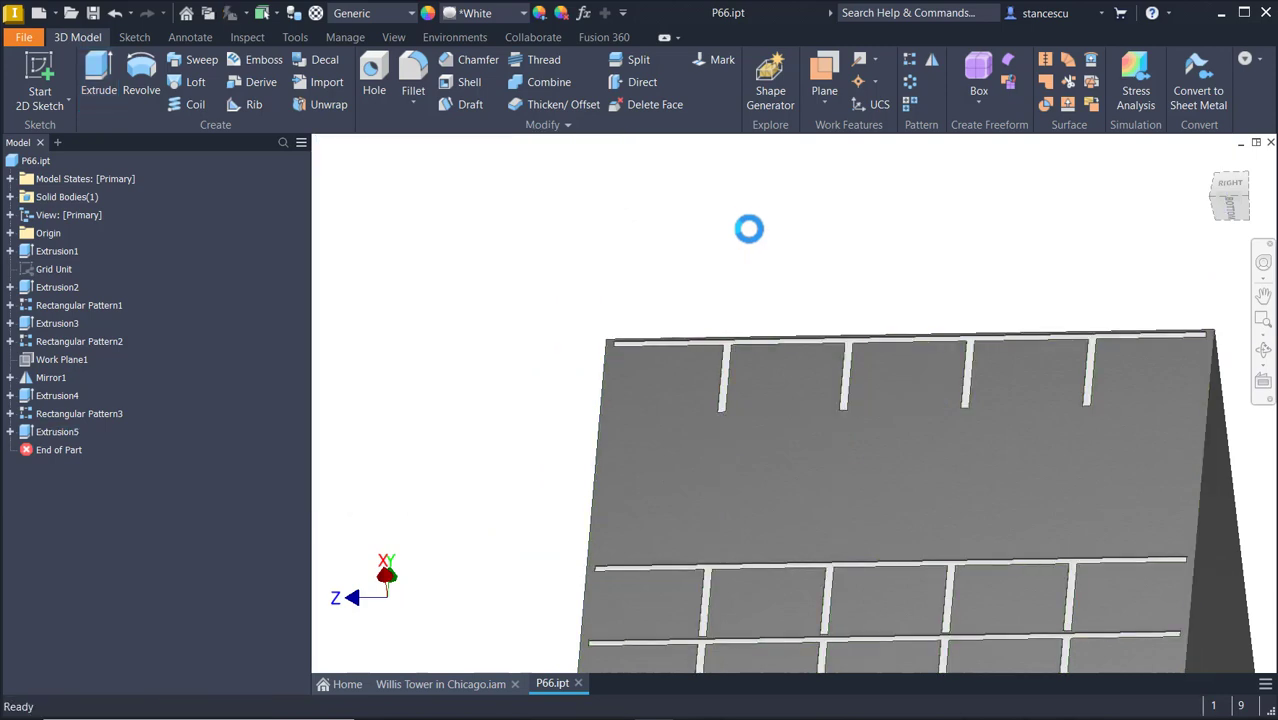
{"action": "right_click_drag", "start_coordinate": [575, 517], "coordinate": [558, 500]}
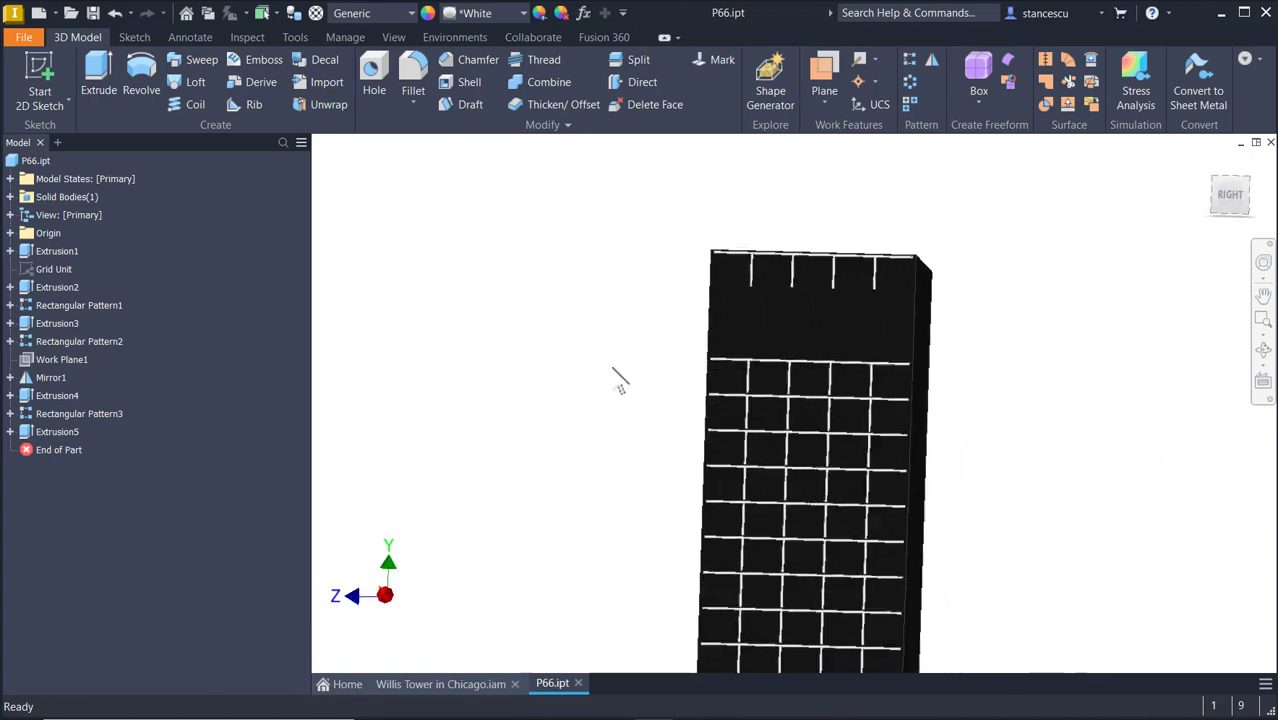
{"action": "key", "text": "F6"}
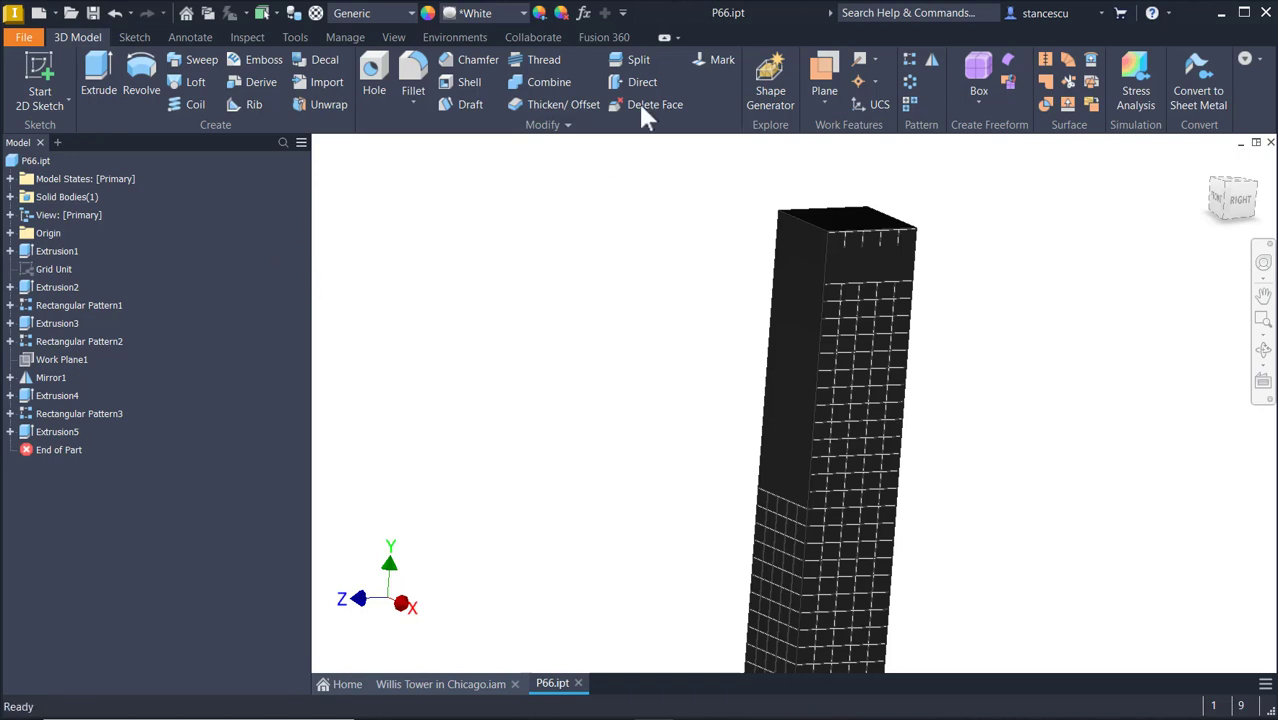
{"action": "left_click", "coordinate": [931, 62]}
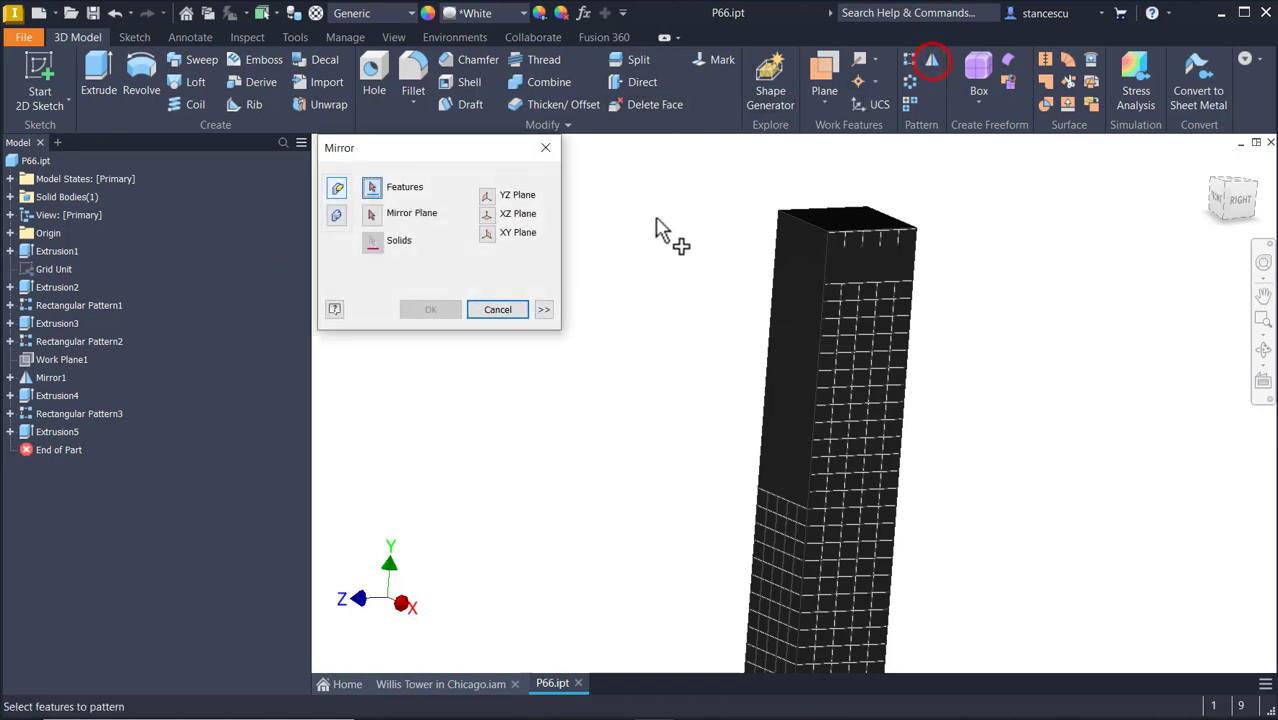
{"action": "left_click", "coordinate": [52, 360]}
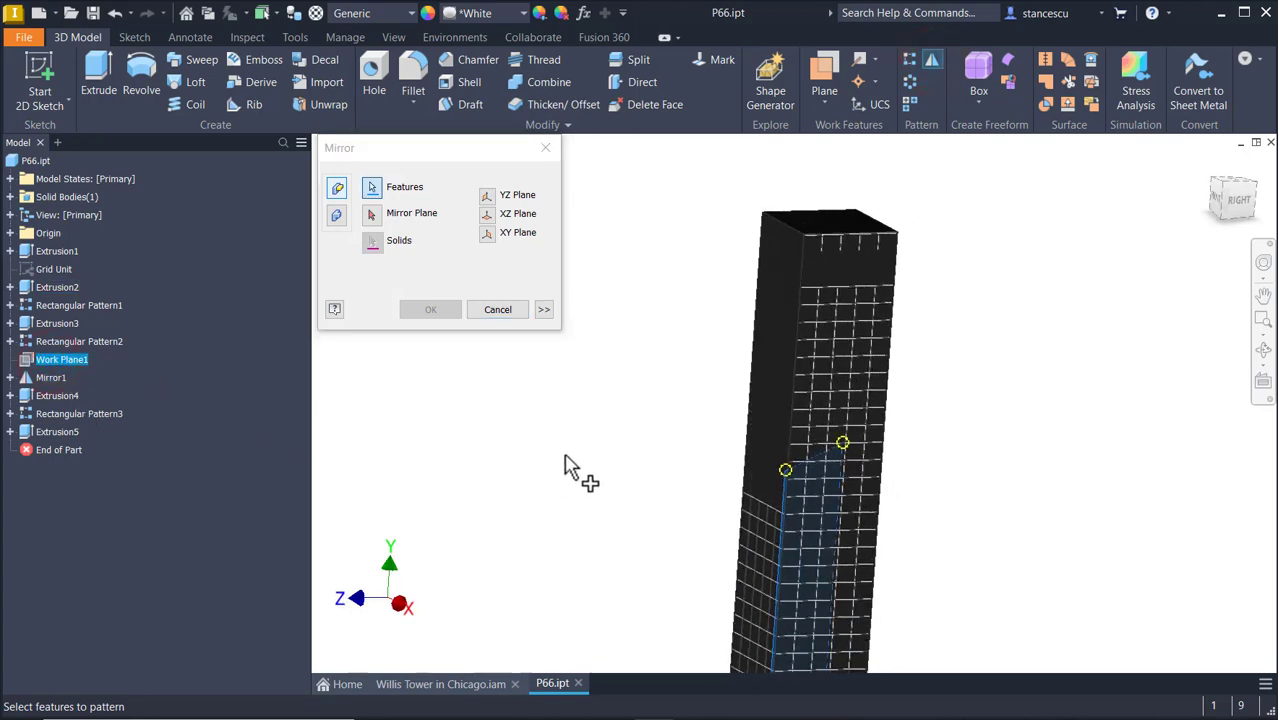
{"action": "middle_click_drag", "start_coordinate": [565, 456], "coordinate": [638, 374], "text": "shift"}
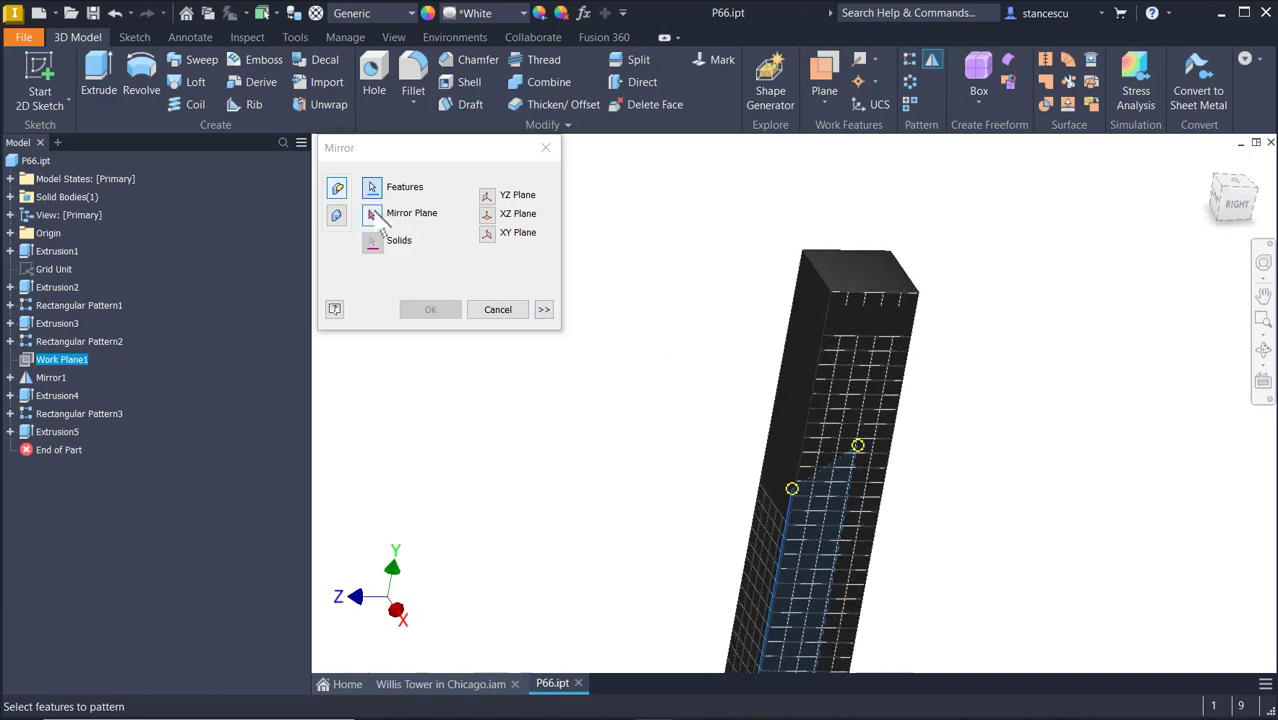
{"action": "left_click", "coordinate": [408, 434]}
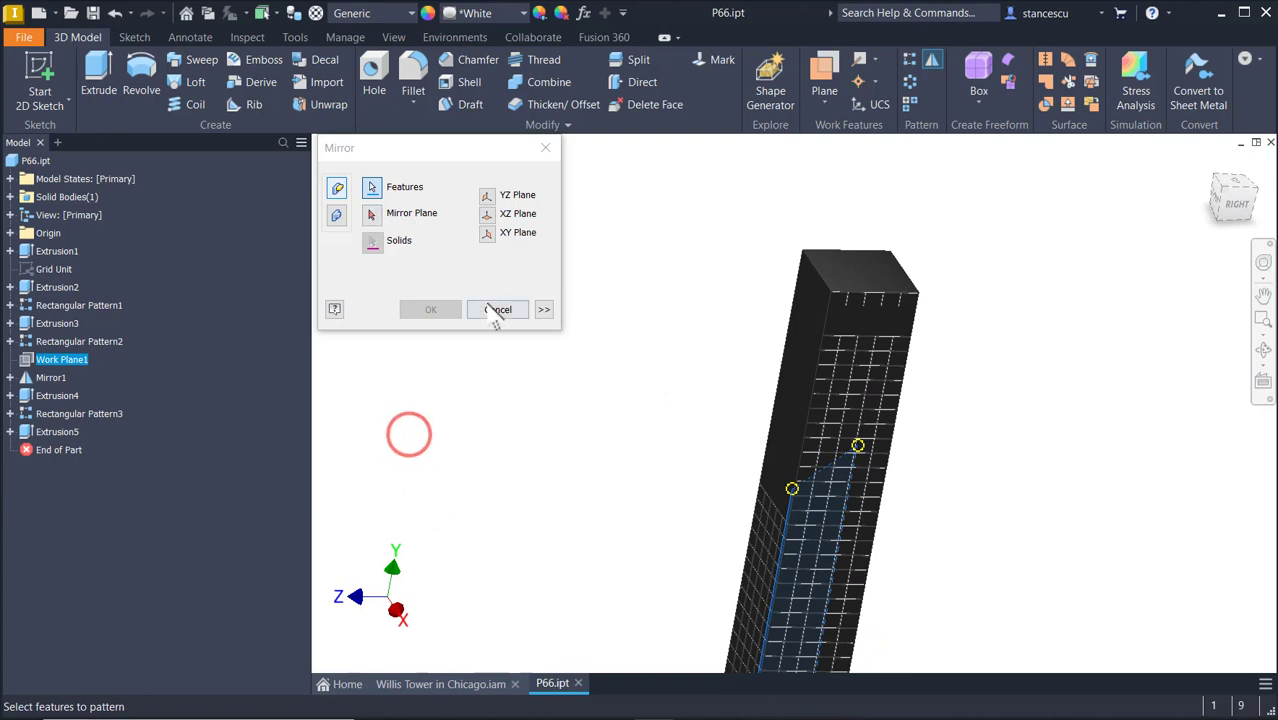
{"action": "left_click", "coordinate": [488, 310]}
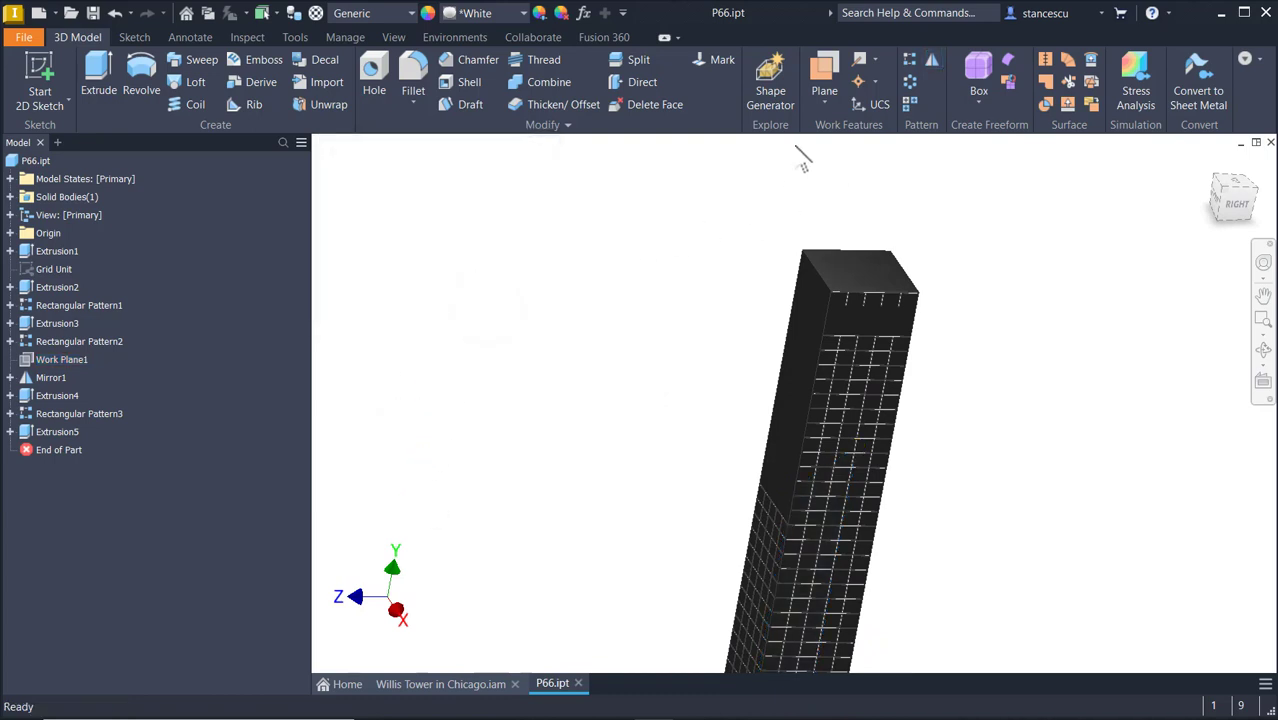
Mirror Extrusion4, Rectangular Pattern3 and Extrusion5 about Work Plane1 onto the pillar's adjacent face.
{"action": "left_click", "coordinate": [932, 62]}
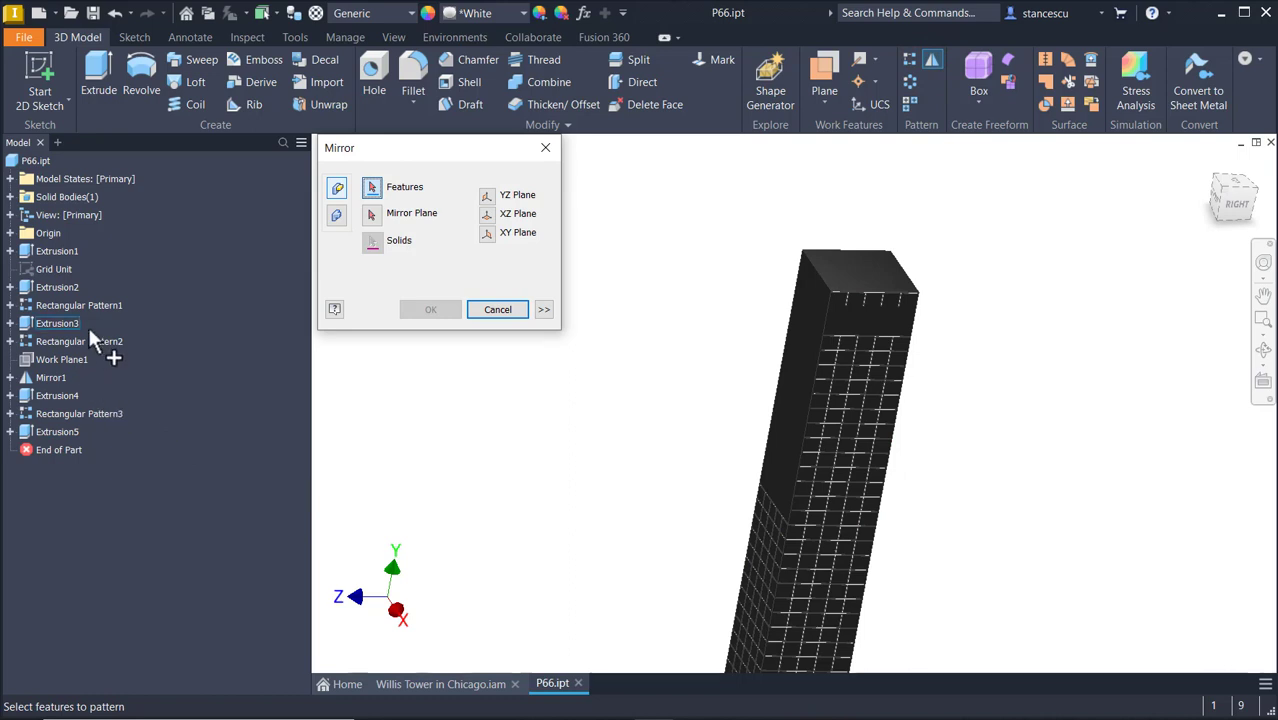
{"action": "left_click", "coordinate": [43, 397]}
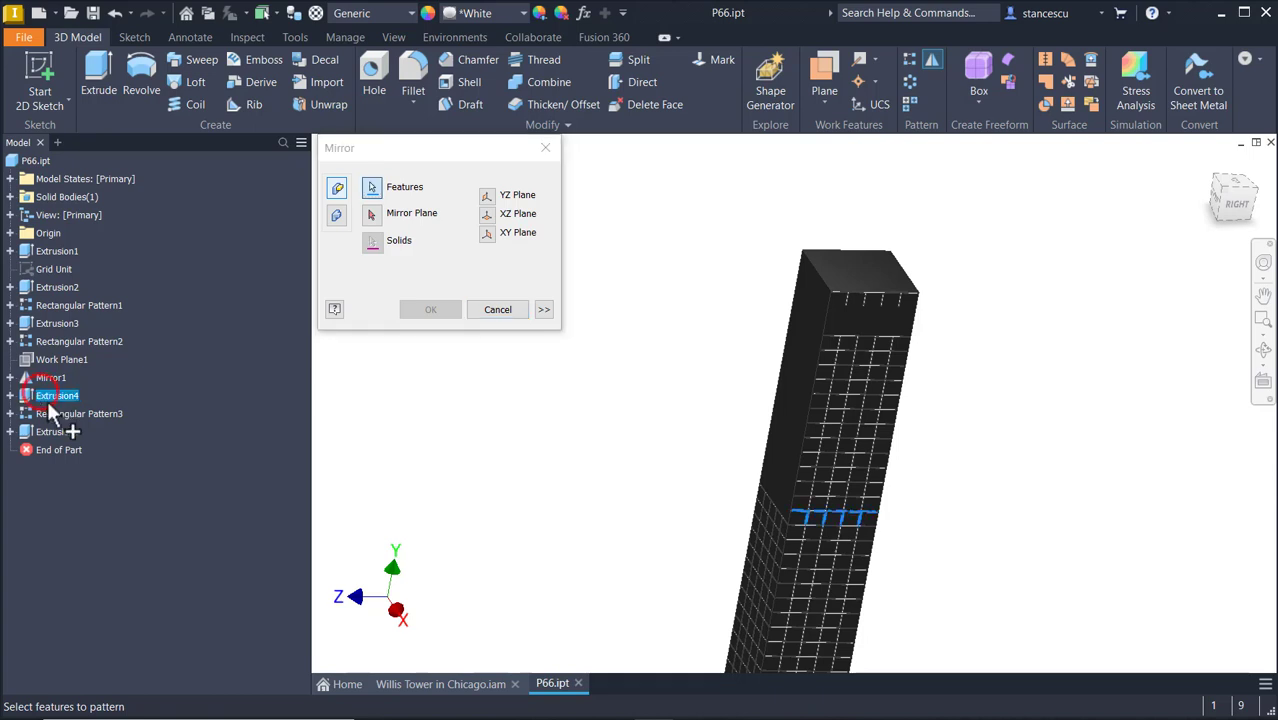
{"action": "left_click", "coordinate": [47, 413]}
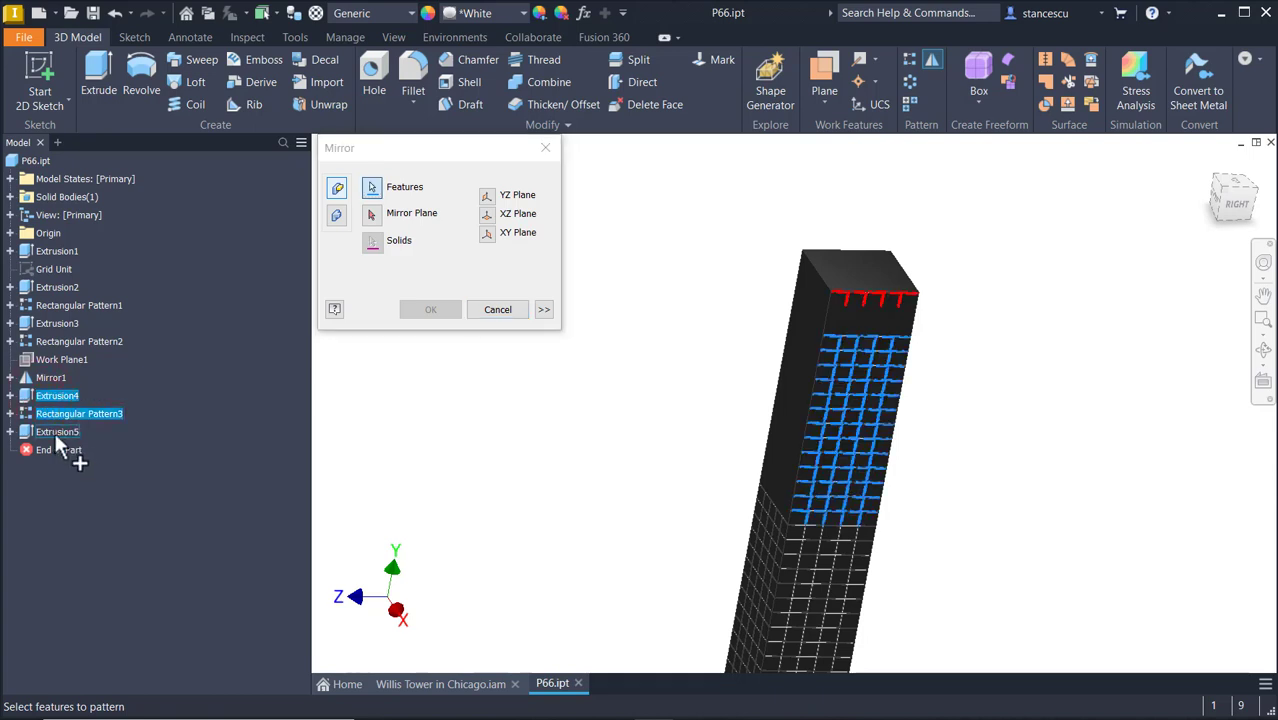
{"action": "left_click", "coordinate": [57, 433]}
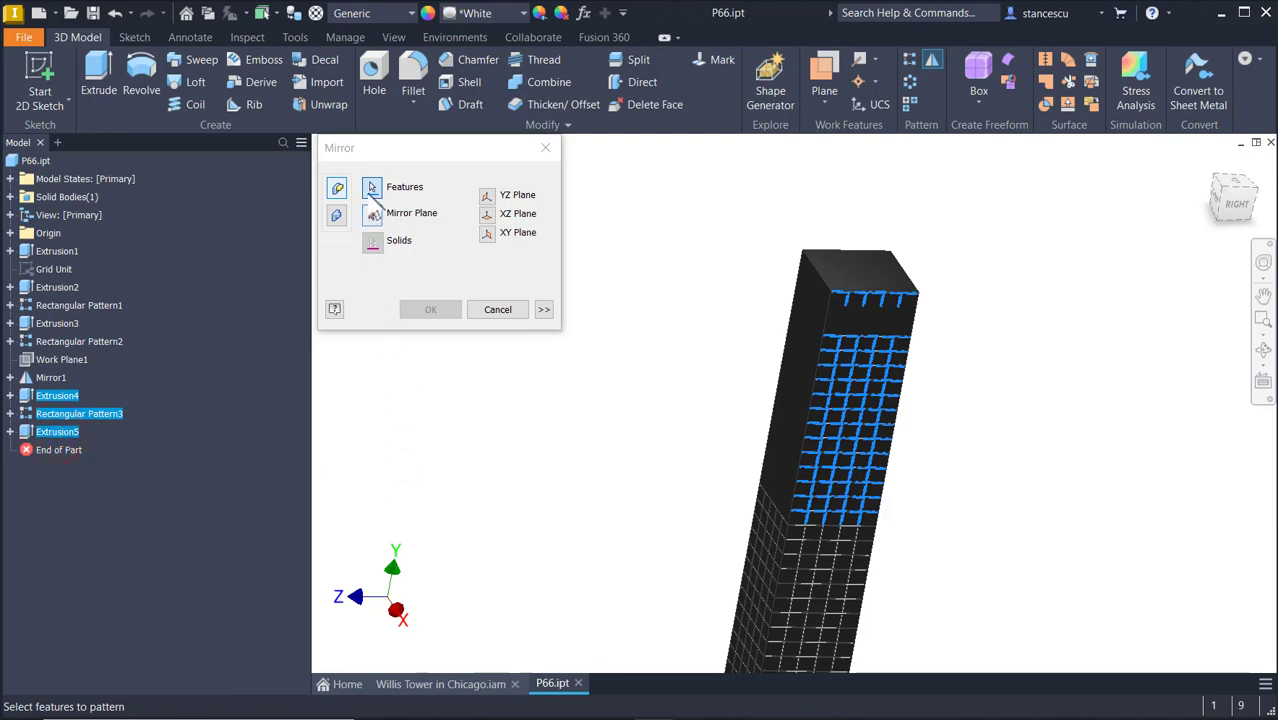
{"action": "left_click", "coordinate": [372, 214]}
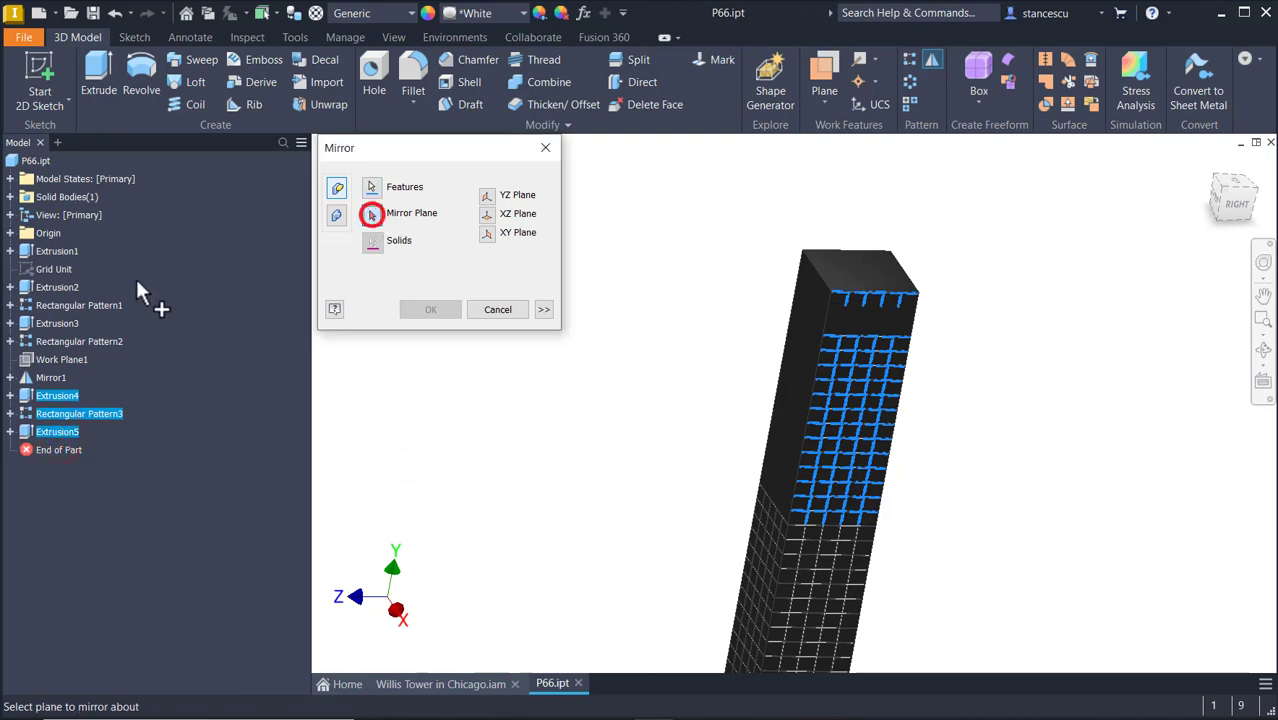
{"action": "left_click", "coordinate": [82, 364]}
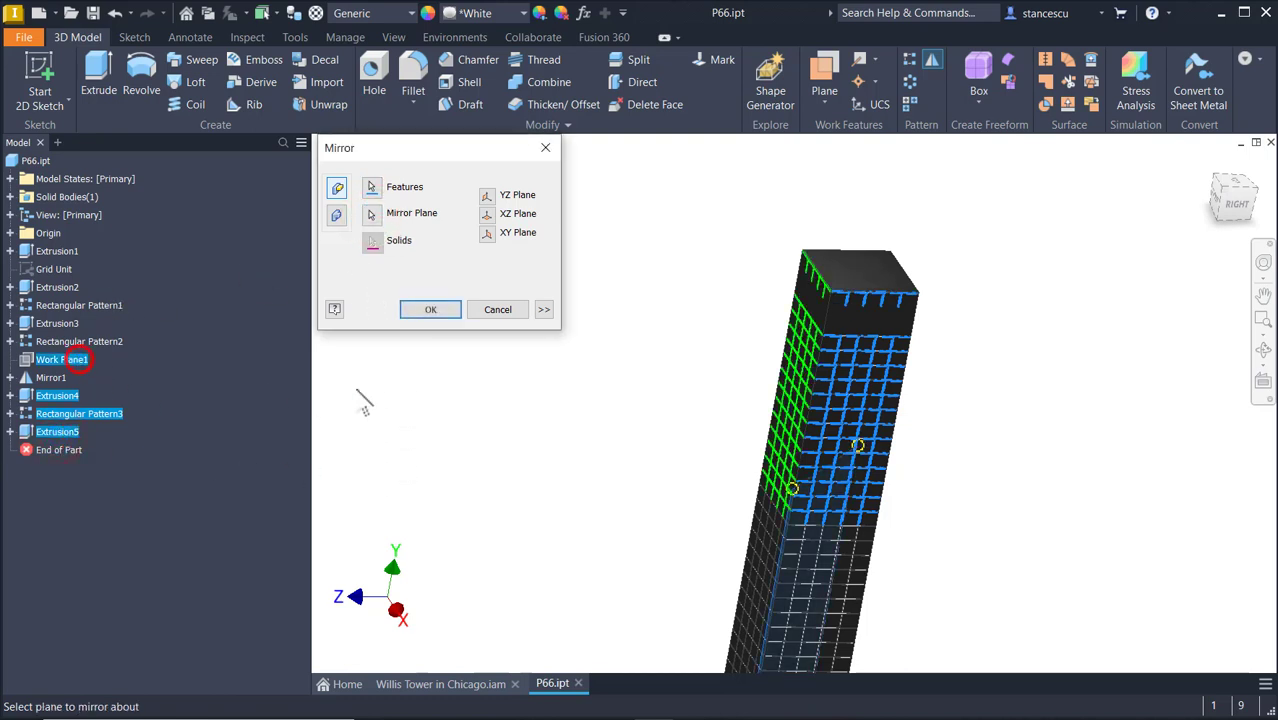
{"action": "left_click", "coordinate": [428, 310]}
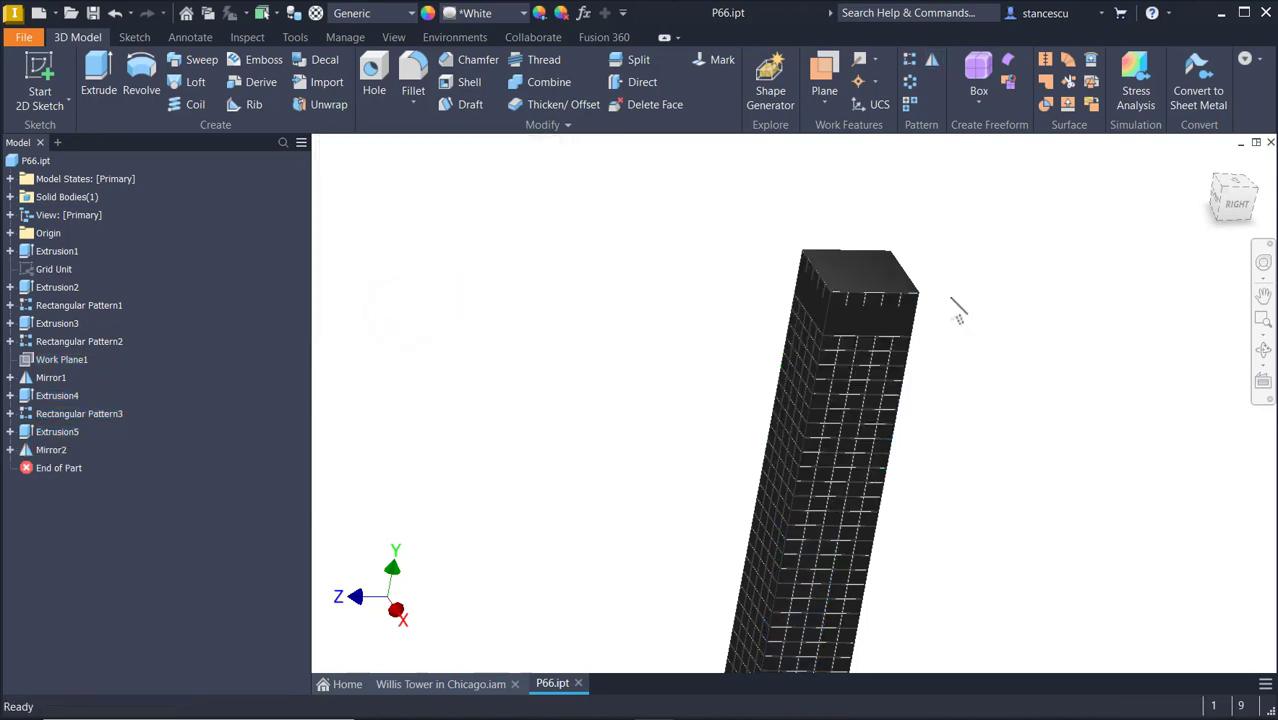
{"action": "key", "text": "F6"}
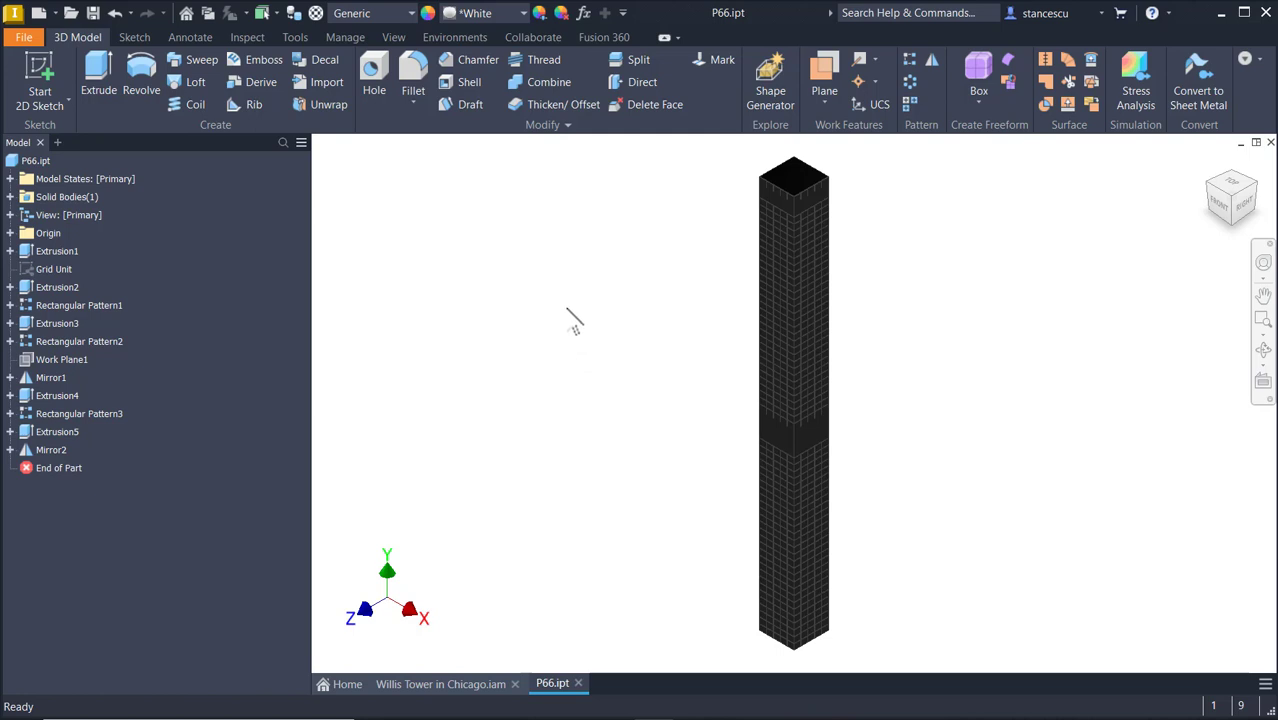
Save the P66 part and save a new version of it under the file name P90.
{"action": "left_click", "coordinate": [566, 309]}
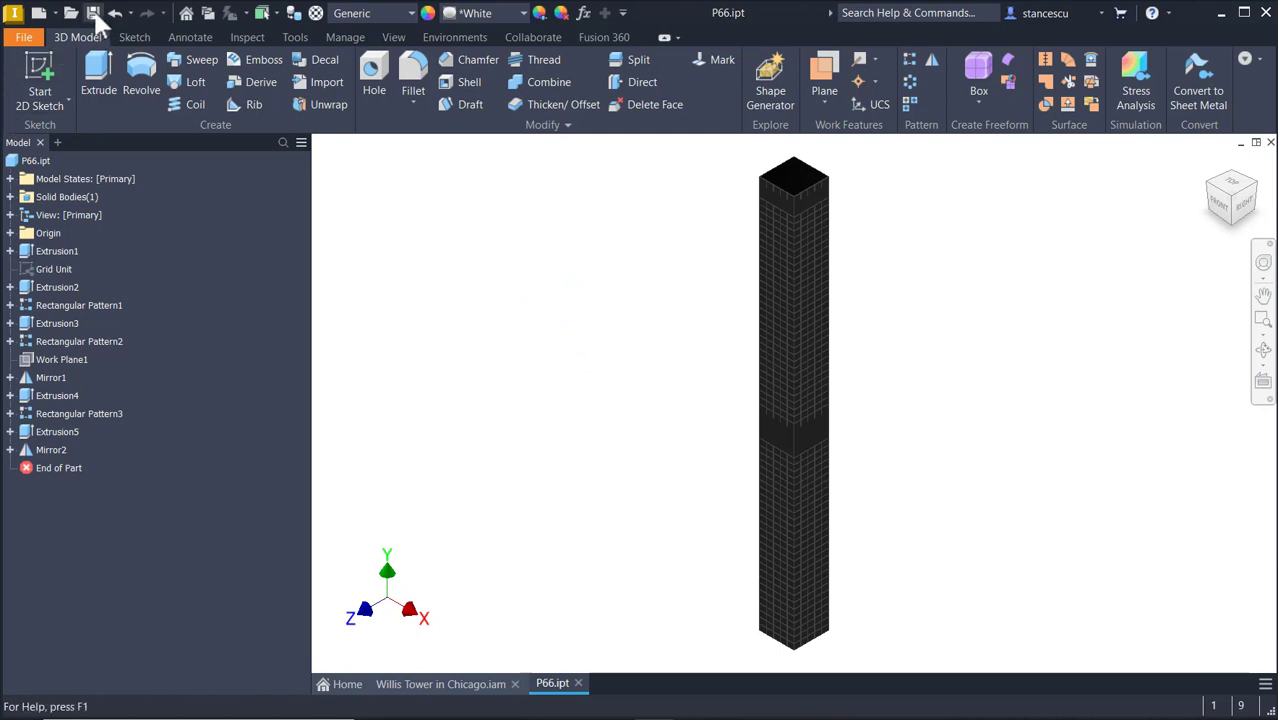
{"action": "left_click", "coordinate": [93, 13]}
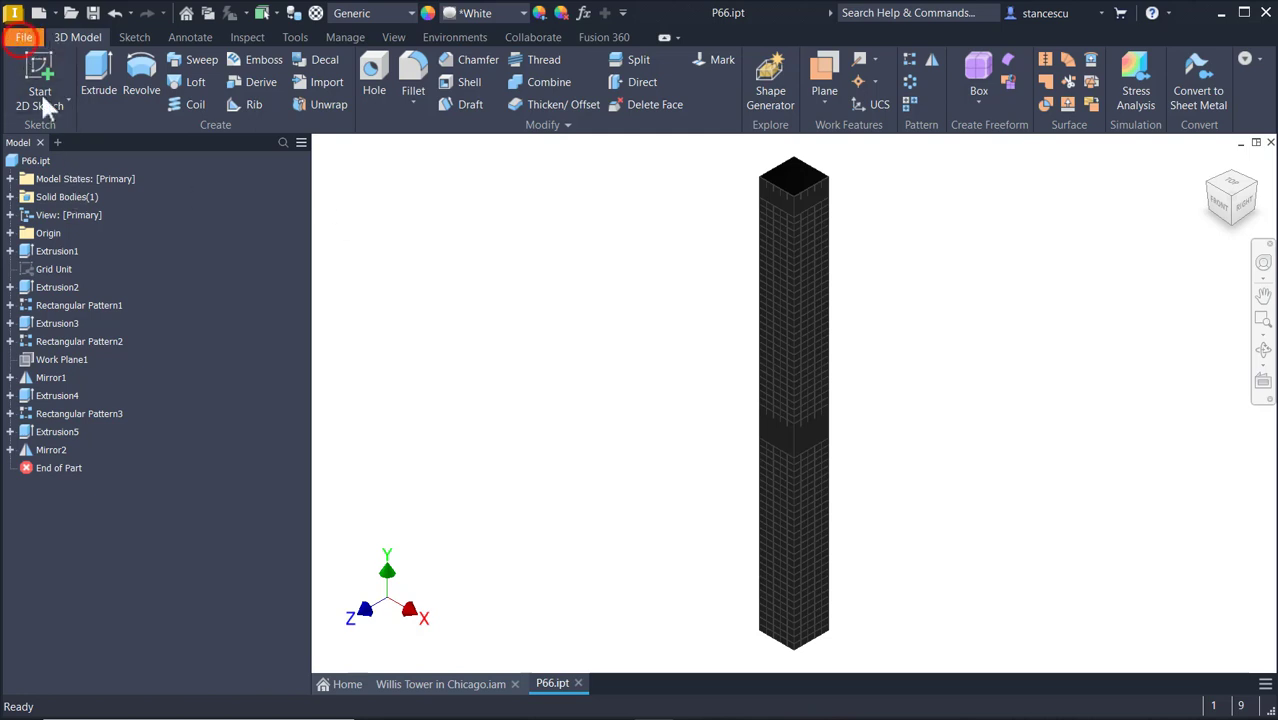
{"action": "left_click", "coordinate": [22, 37]}
{"action": "left_click", "coordinate": [66, 237]}
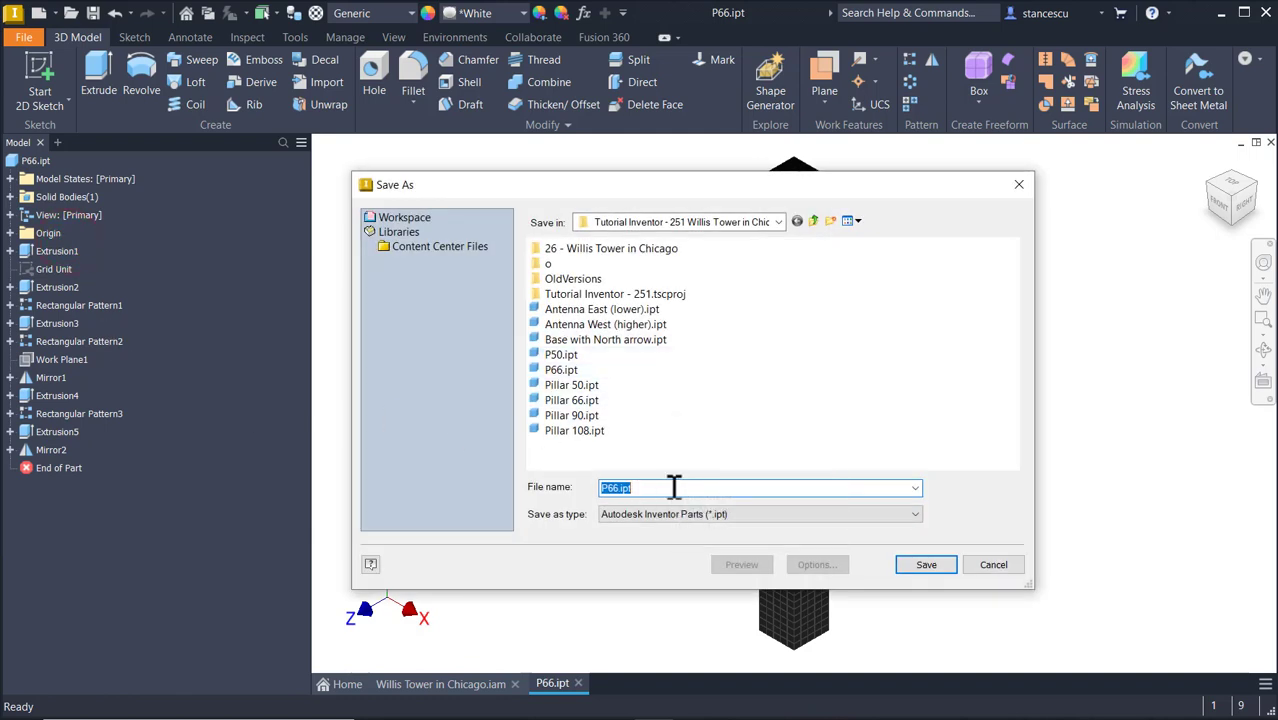
{"action": "type", "text": "P"}
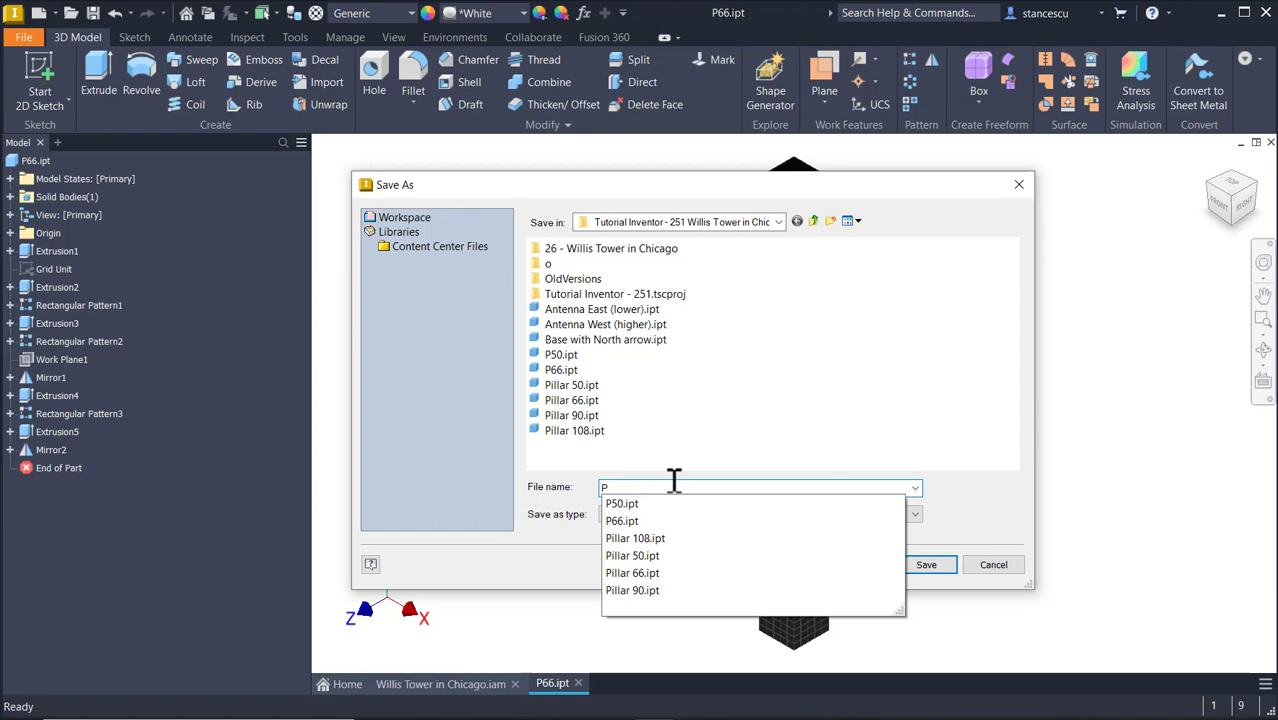
{"action": "type", "text": "66"}
{"action": "key", "text": "Return"}
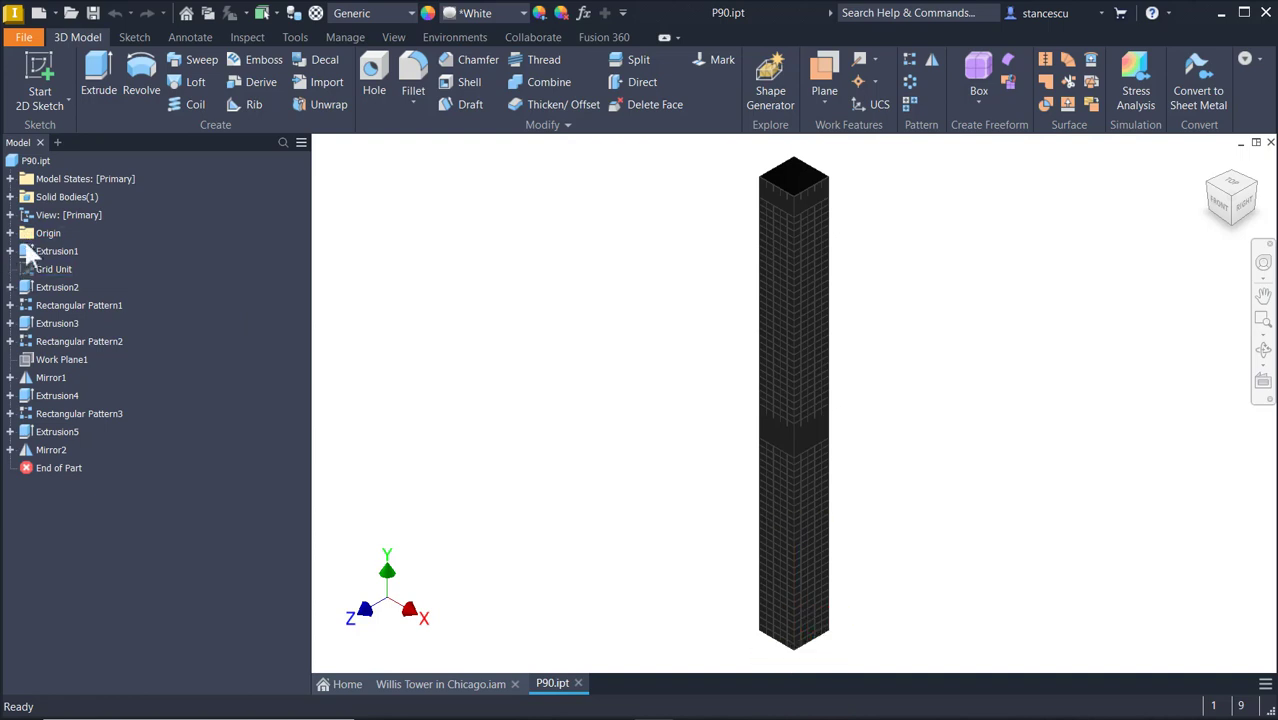
Set the distance of Extrusion1, the pillar's main body, to 13 ft * 90.
{"action": "double_click", "coordinate": [31, 256]}
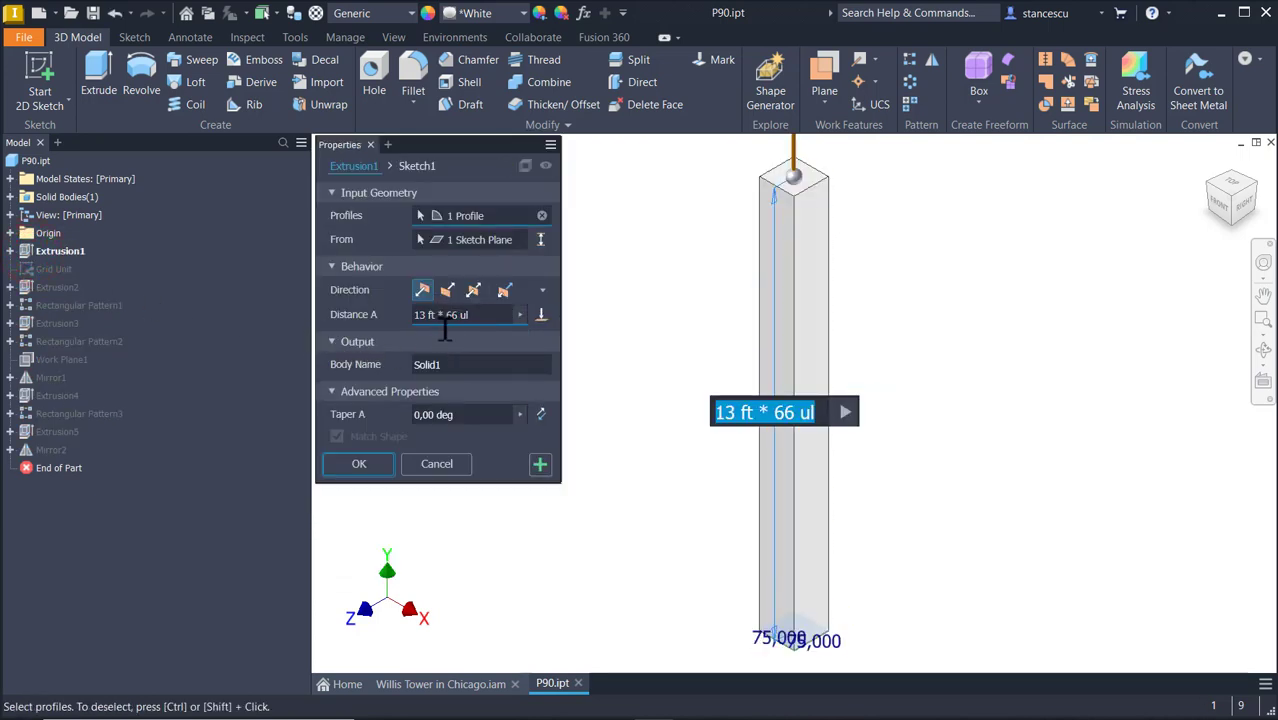
{"action": "left_click", "coordinate": [446, 315]}
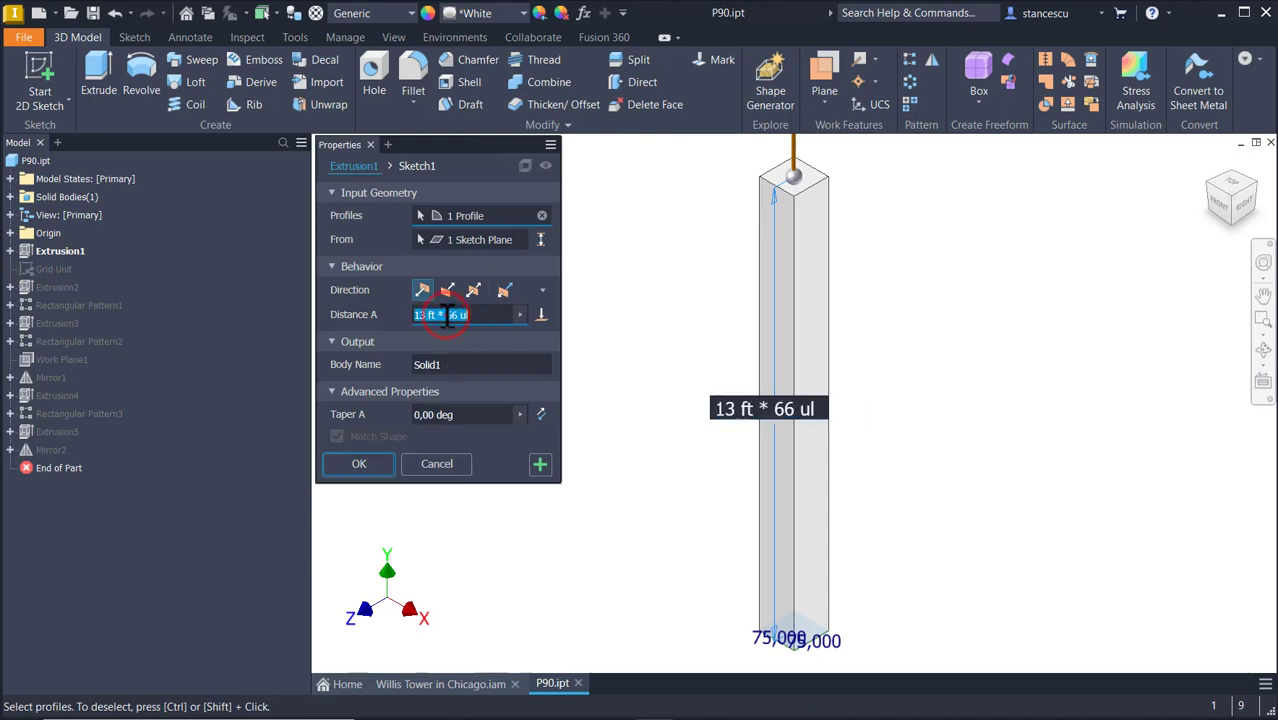
{"action": "left_click", "coordinate": [446, 315]}
{"action": "key", "text": "shift+Right"}
{"action": "key", "text": "shift+Right"}
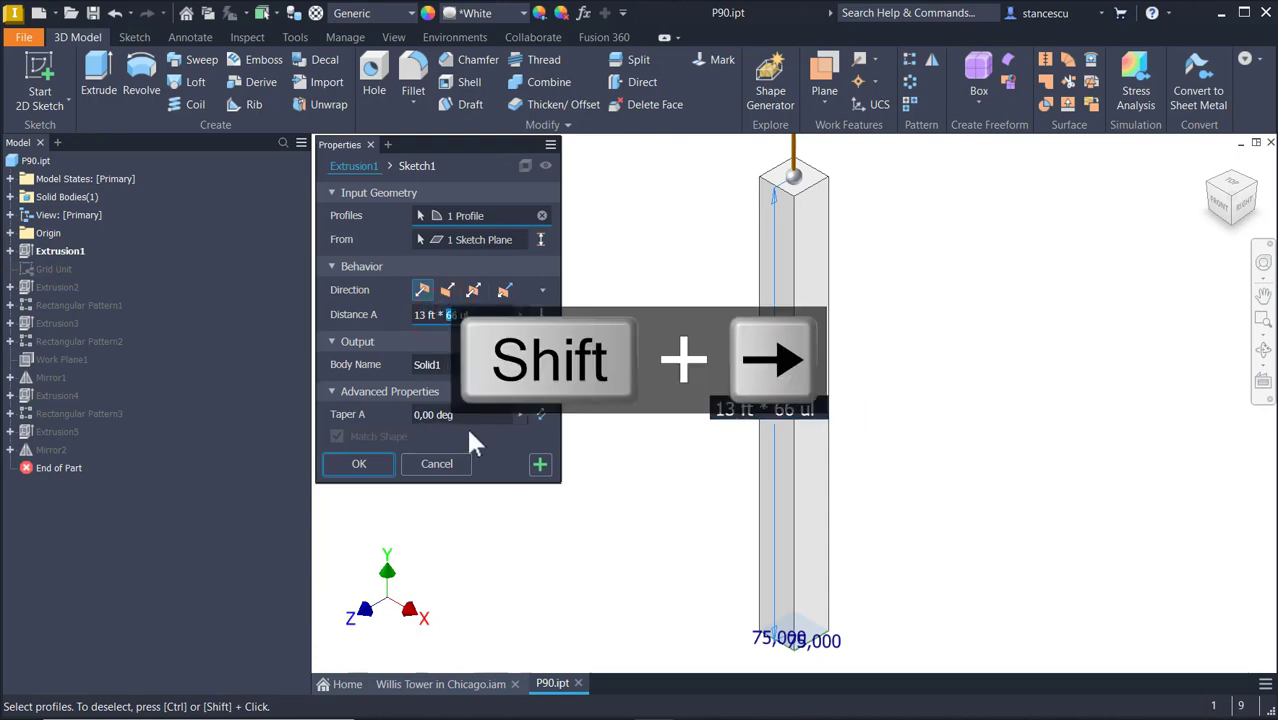
{"action": "type", "text": "90"}
{"action": "key", "text": "Return"}
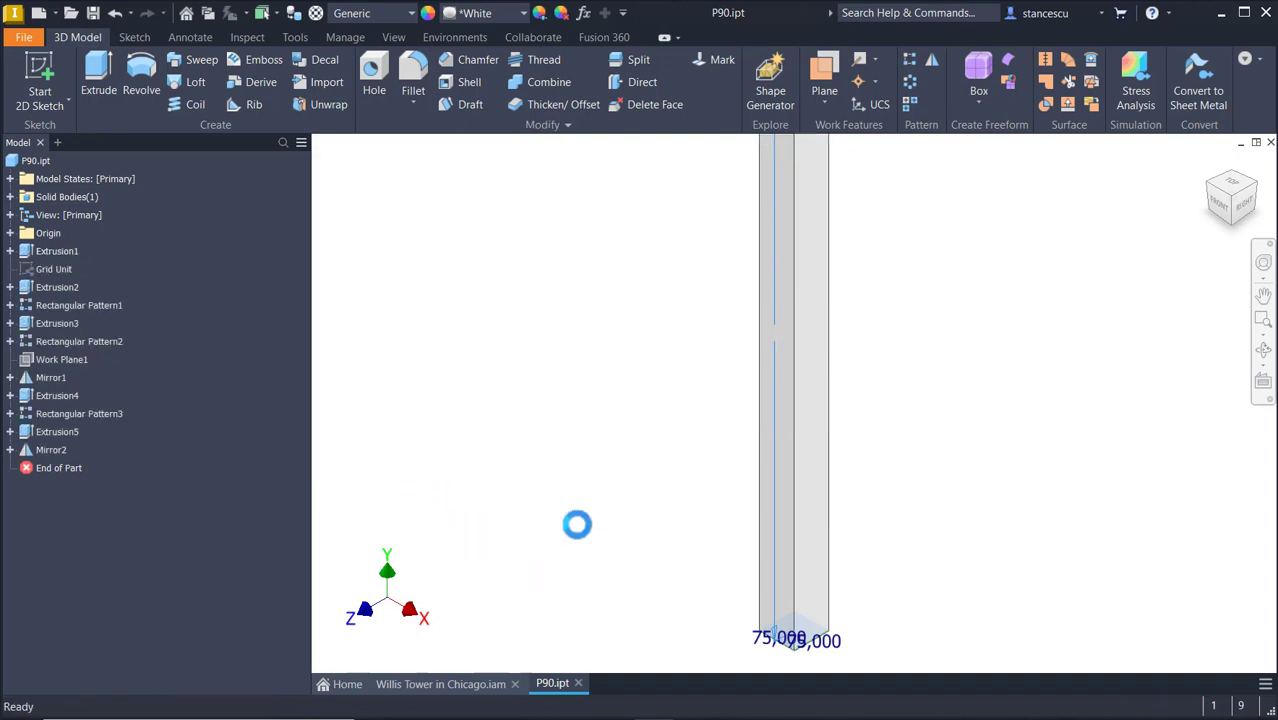
Examine the lengthened pillar's blank upper section and the uppermost grid rows on both faces.
{"action": "middle_click_drag", "start_coordinate": [874, 262], "coordinate": [894, 470]}
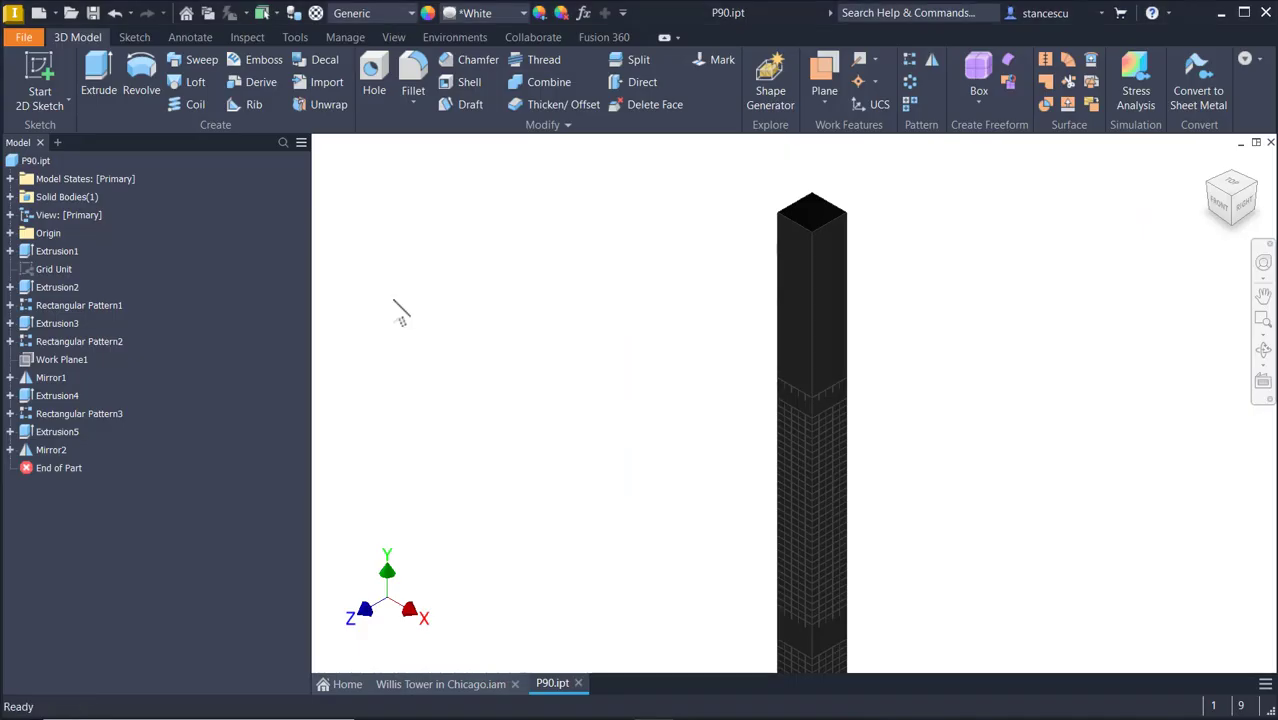
{"action": "left_click", "coordinate": [395, 300]}
{"action": "key", "text": "F6"}
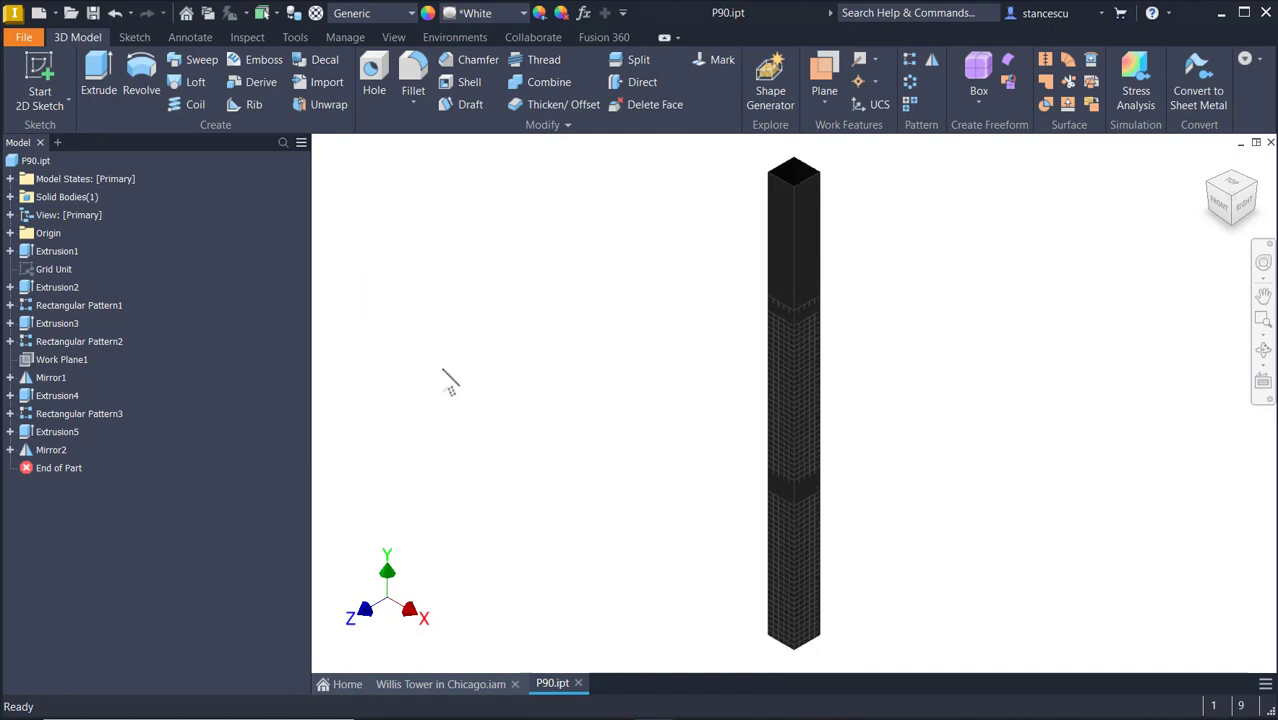
{"action": "left_click", "coordinate": [678, 273]}
{"action": "left_click", "coordinate": [905, 318]}
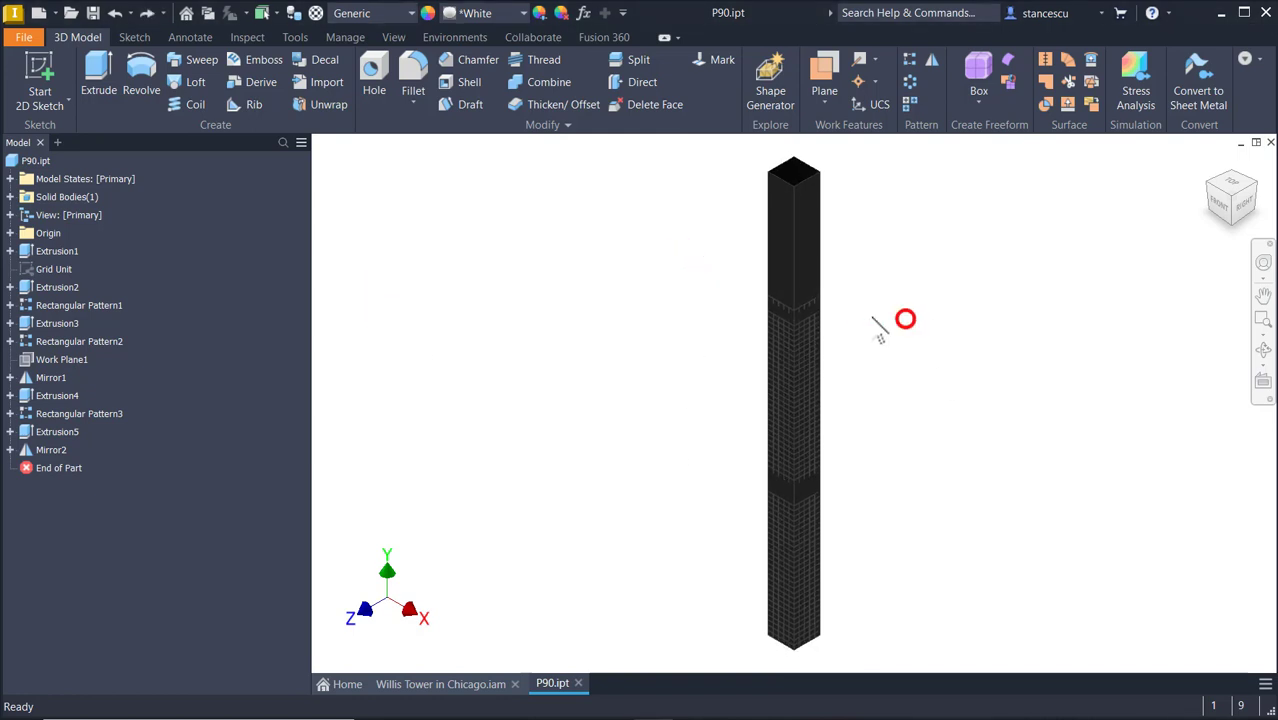
{"action": "scroll", "coordinate": [868, 318], "scroll_direction": "up", "scroll_amount": 6}
{"action": "middle_click_drag", "start_coordinate": [657, 434], "coordinate": [530, 377], "text": "shift"}
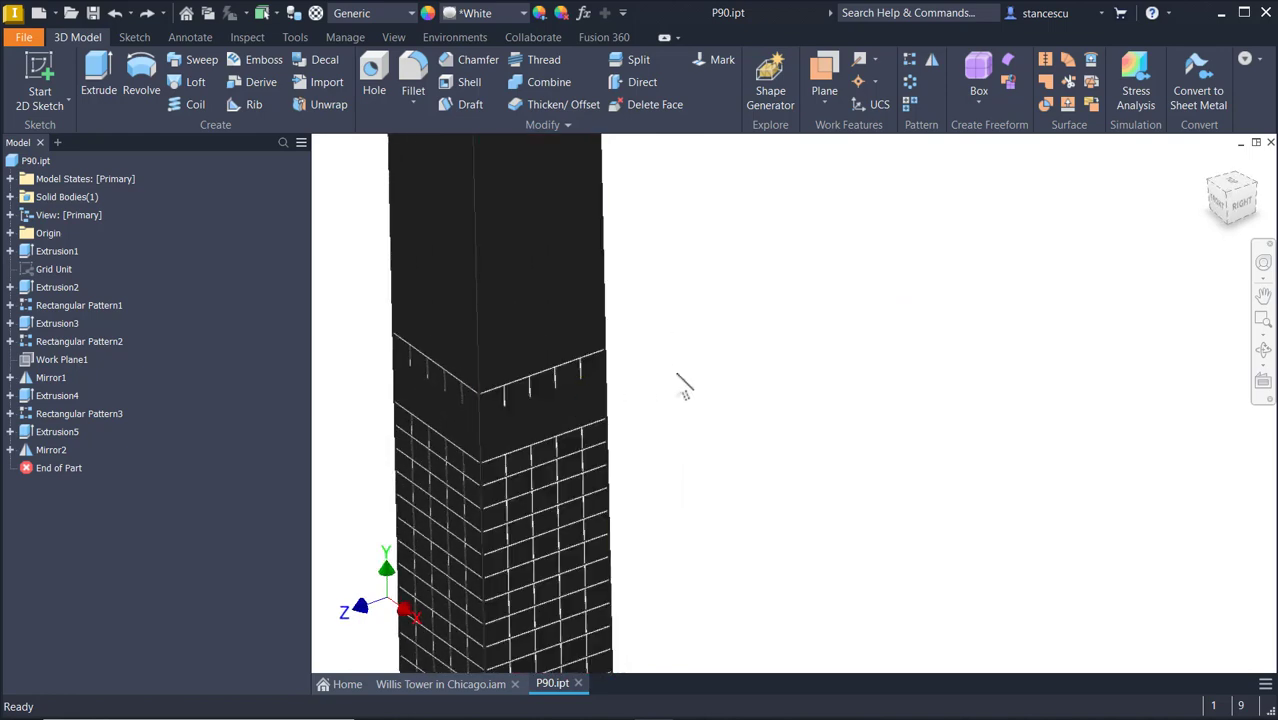
{"action": "middle_click_drag", "start_coordinate": [700, 405], "coordinate": [819, 485], "text": "shift"}
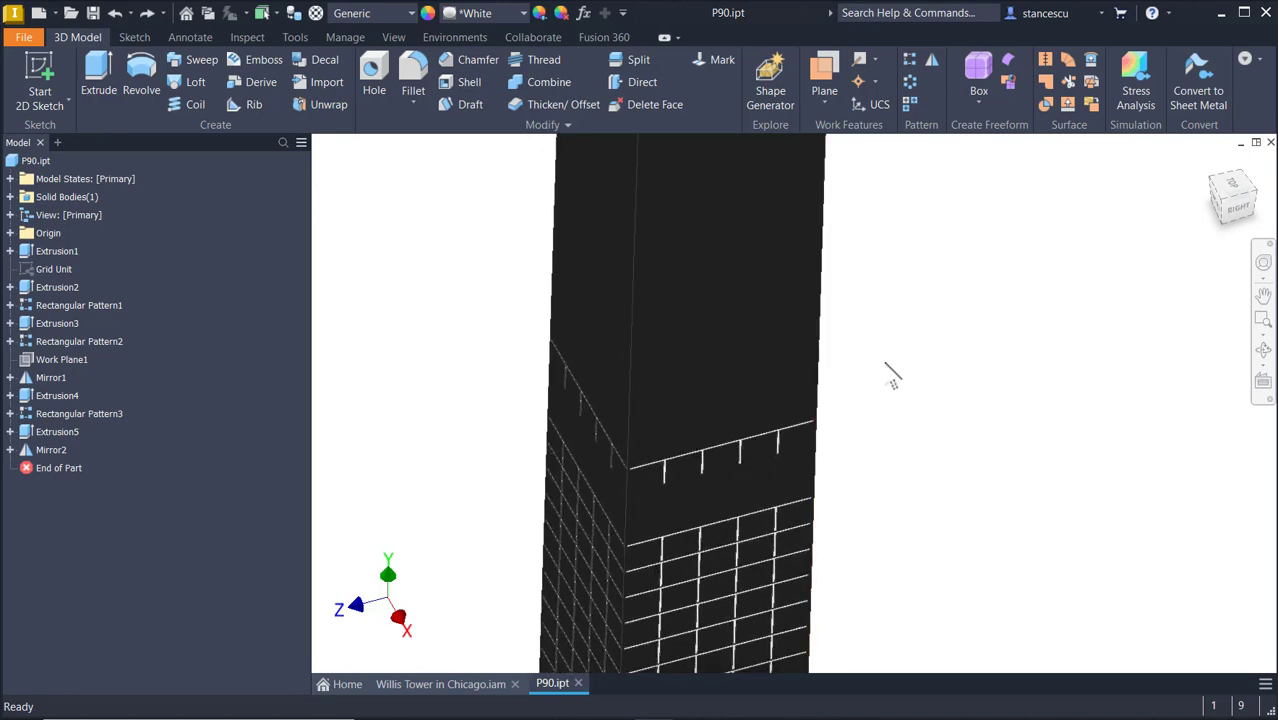
{"action": "middle_click_drag", "start_coordinate": [895, 370], "coordinate": [890, 360], "text": "shift"}
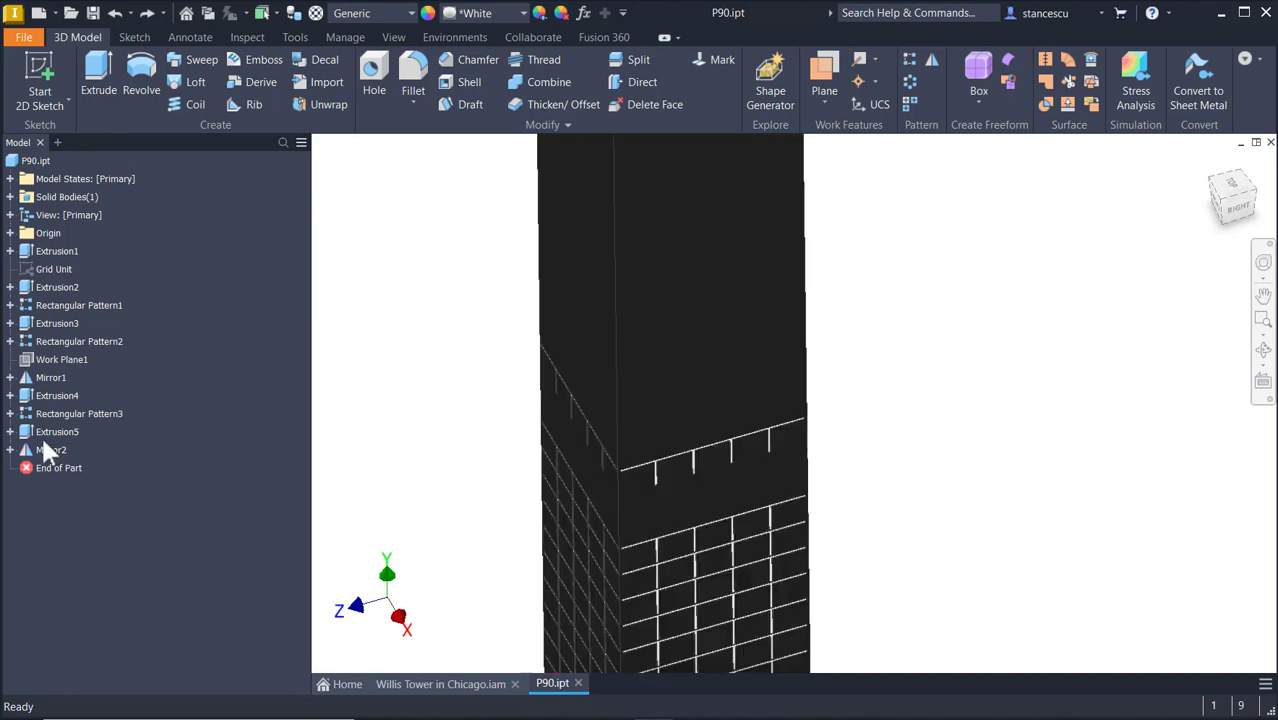
Create a rectangular pattern of Extrusion5 upward along the pillar's vertical edge with 1+21 occurrences at 13 ft spacing.
{"action": "left_click", "coordinate": [910, 60]}
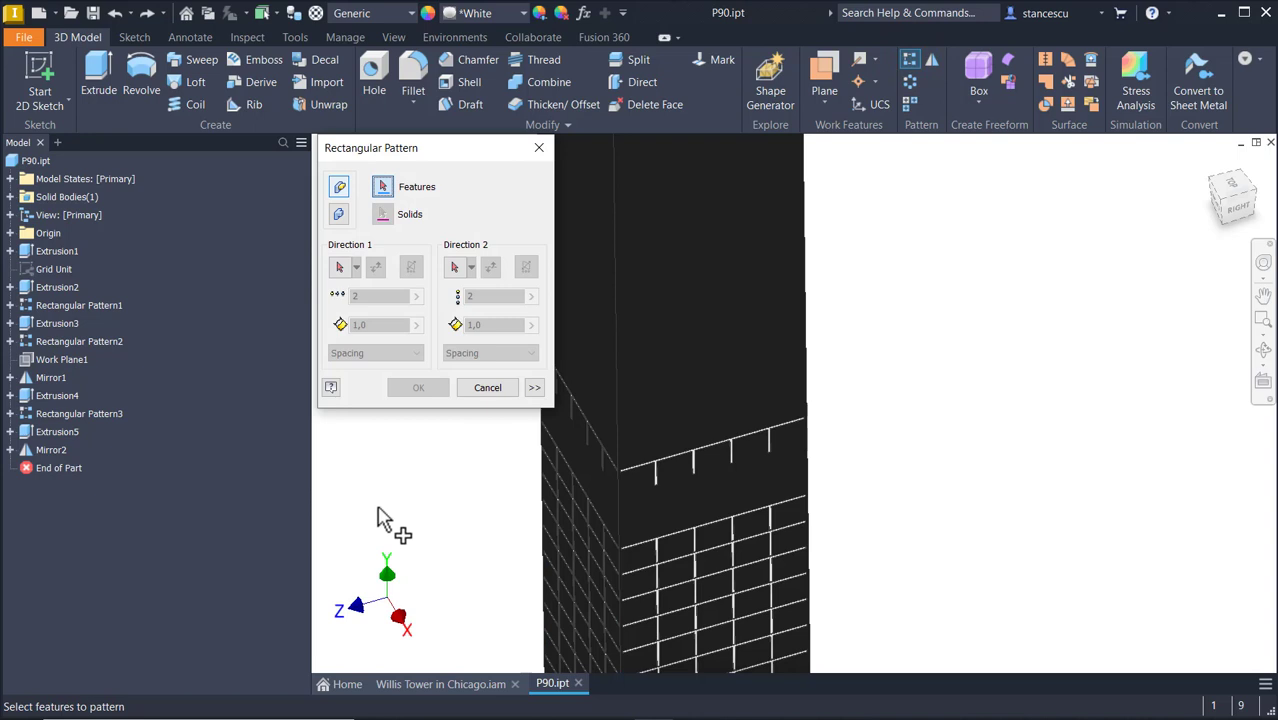
{"action": "left_click", "coordinate": [57, 432]}
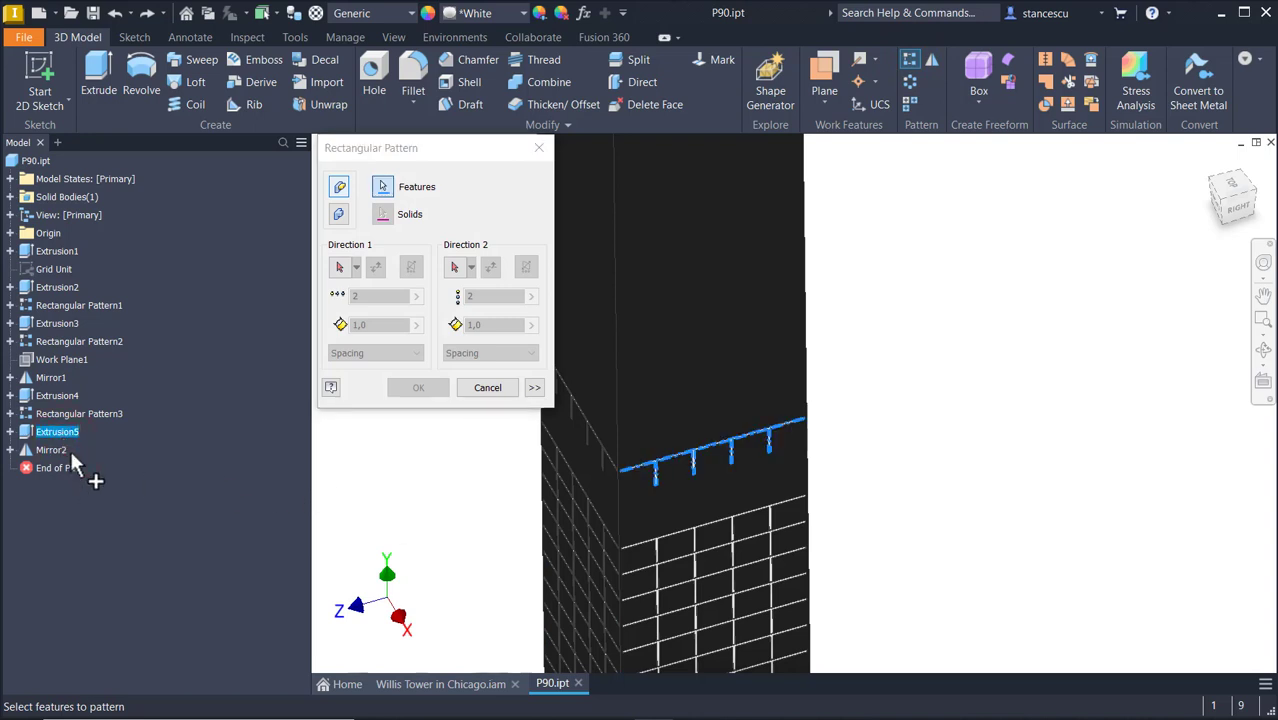
{"action": "left_click", "coordinate": [338, 267]}
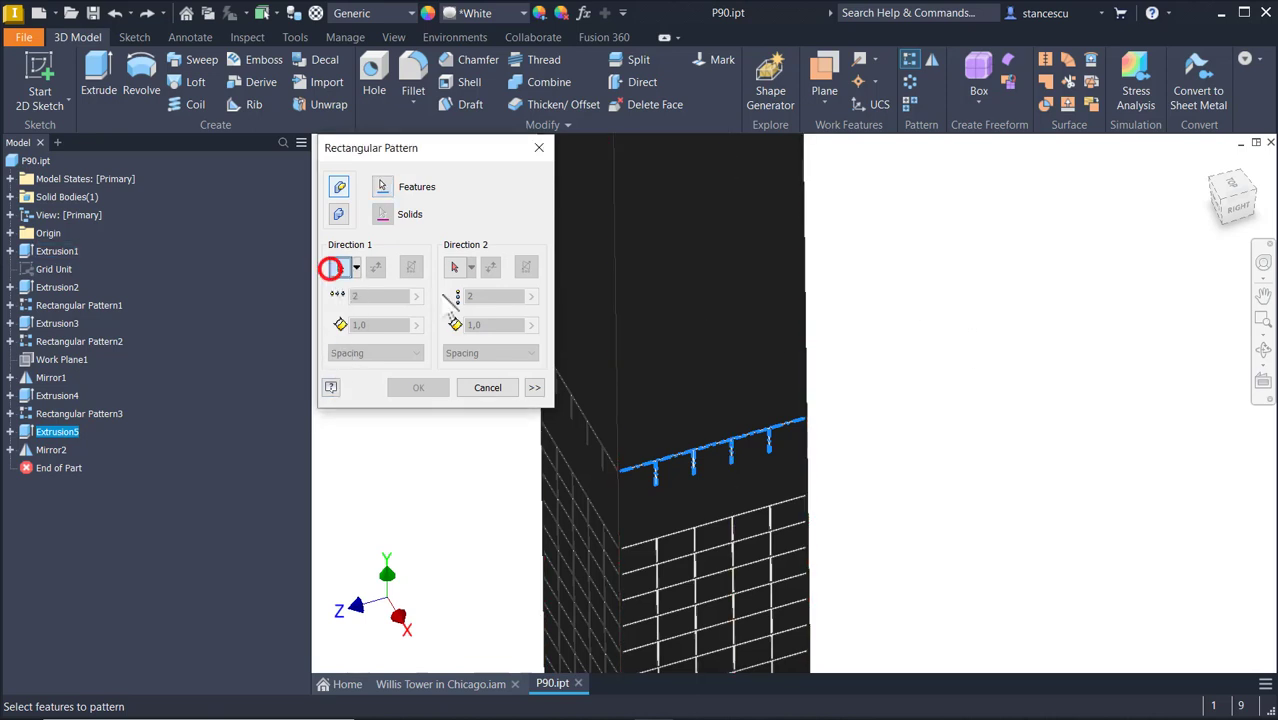
{"action": "left_click", "coordinate": [614, 325]}
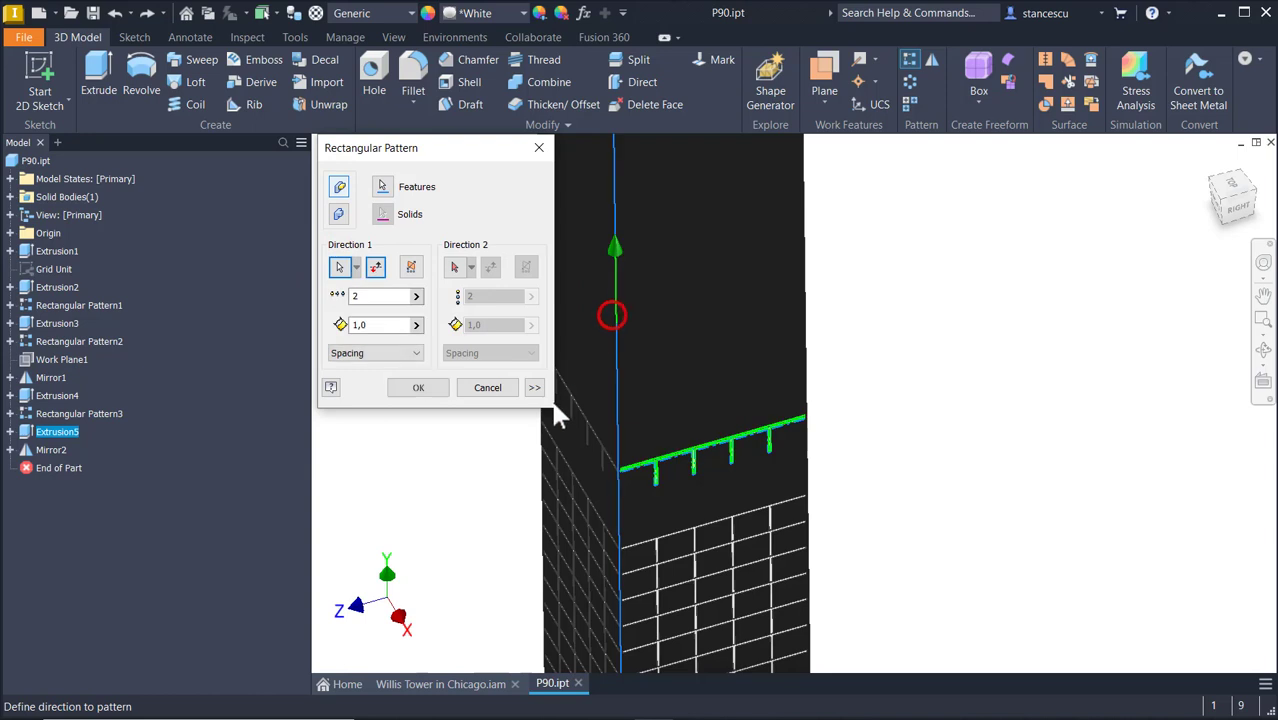
{"action": "left_click", "coordinate": [382, 296]}
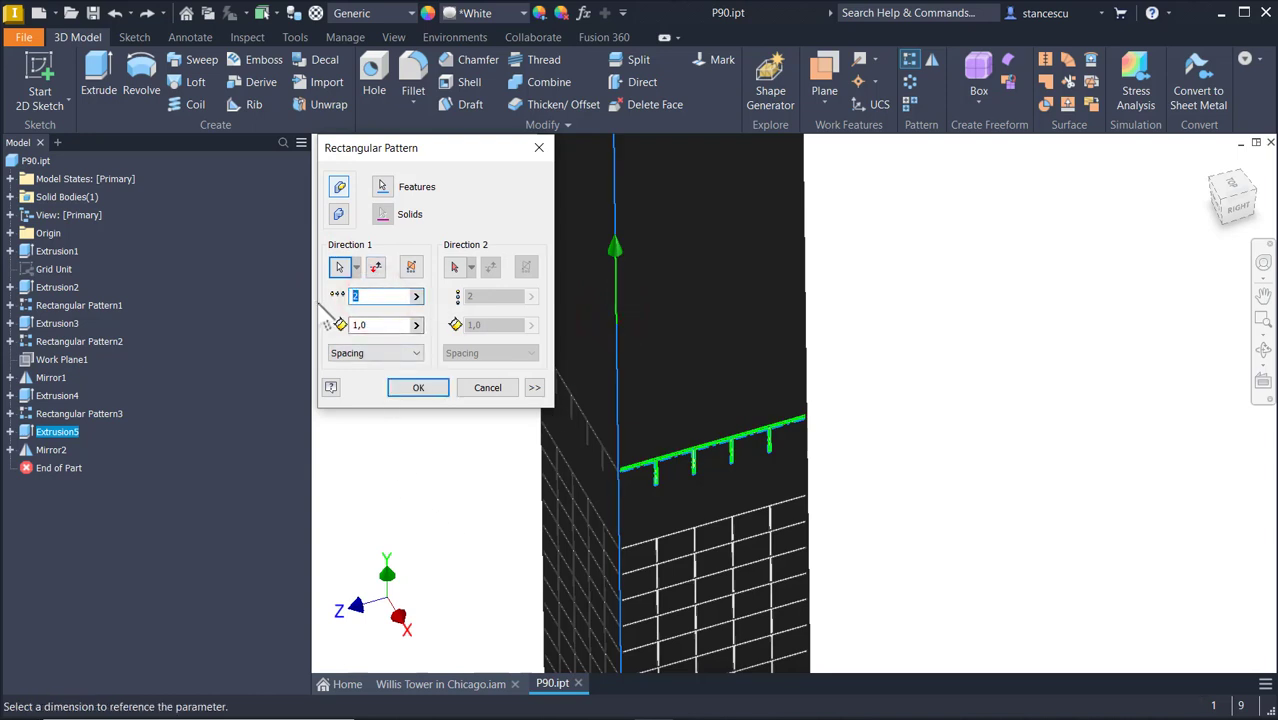
{"action": "type", "text": "1"}
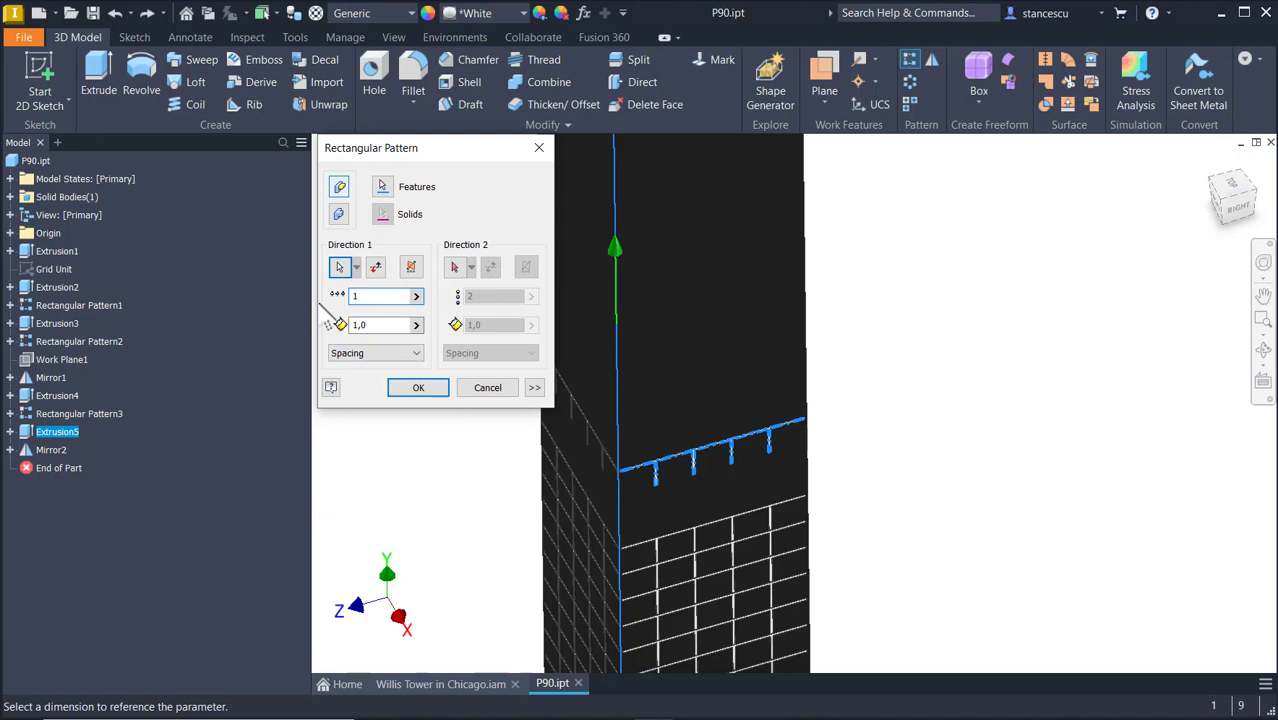
{"action": "type", "text": "+21"}
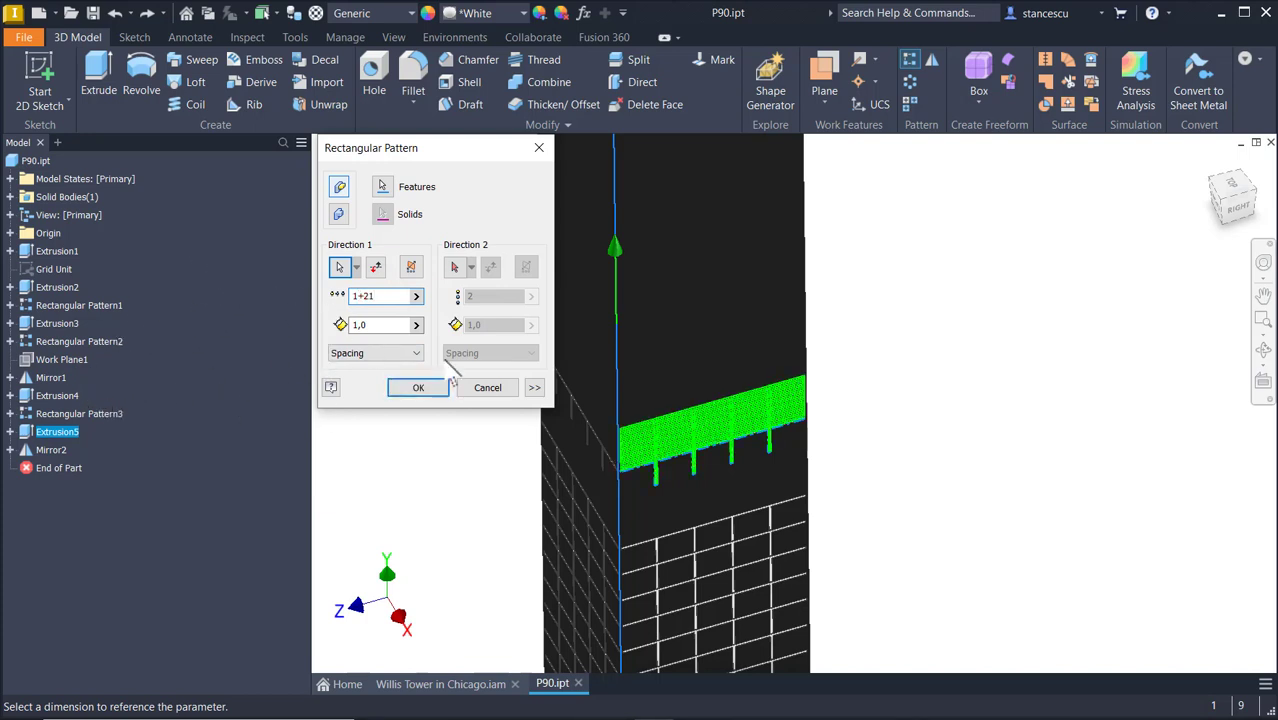
{"action": "left_click", "coordinate": [379, 324]}
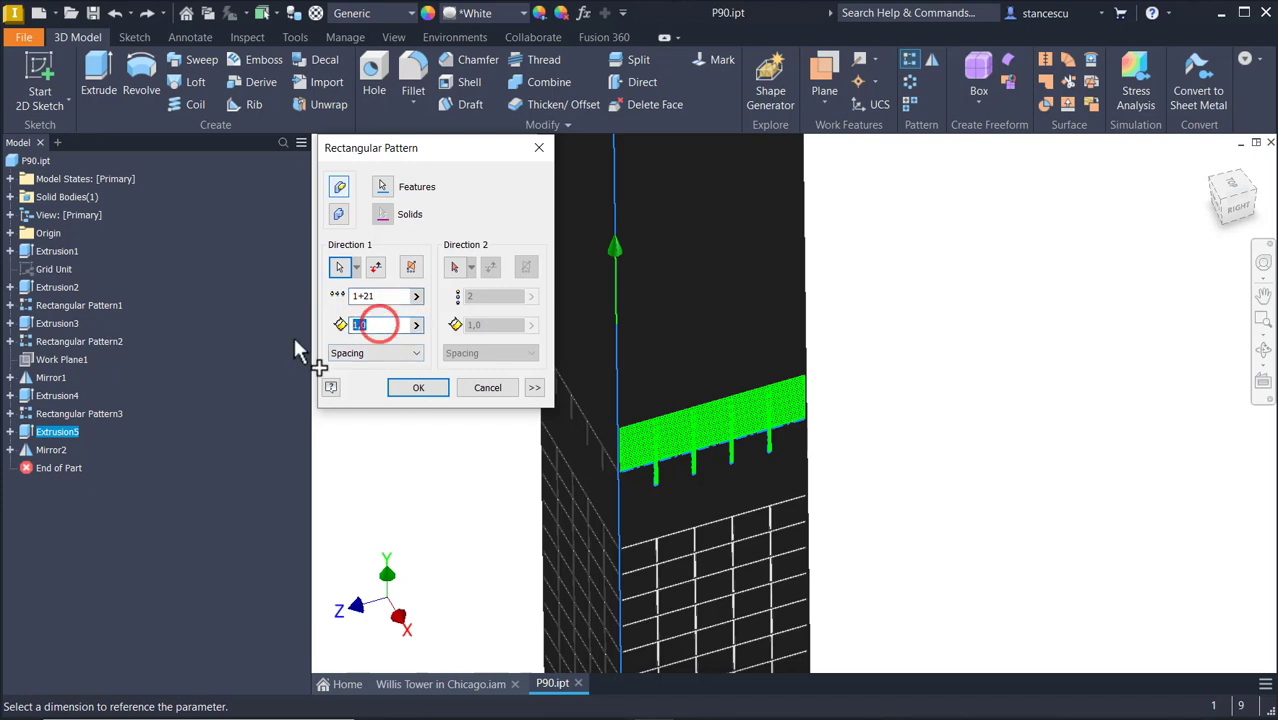
{"action": "type", "text": "13"}
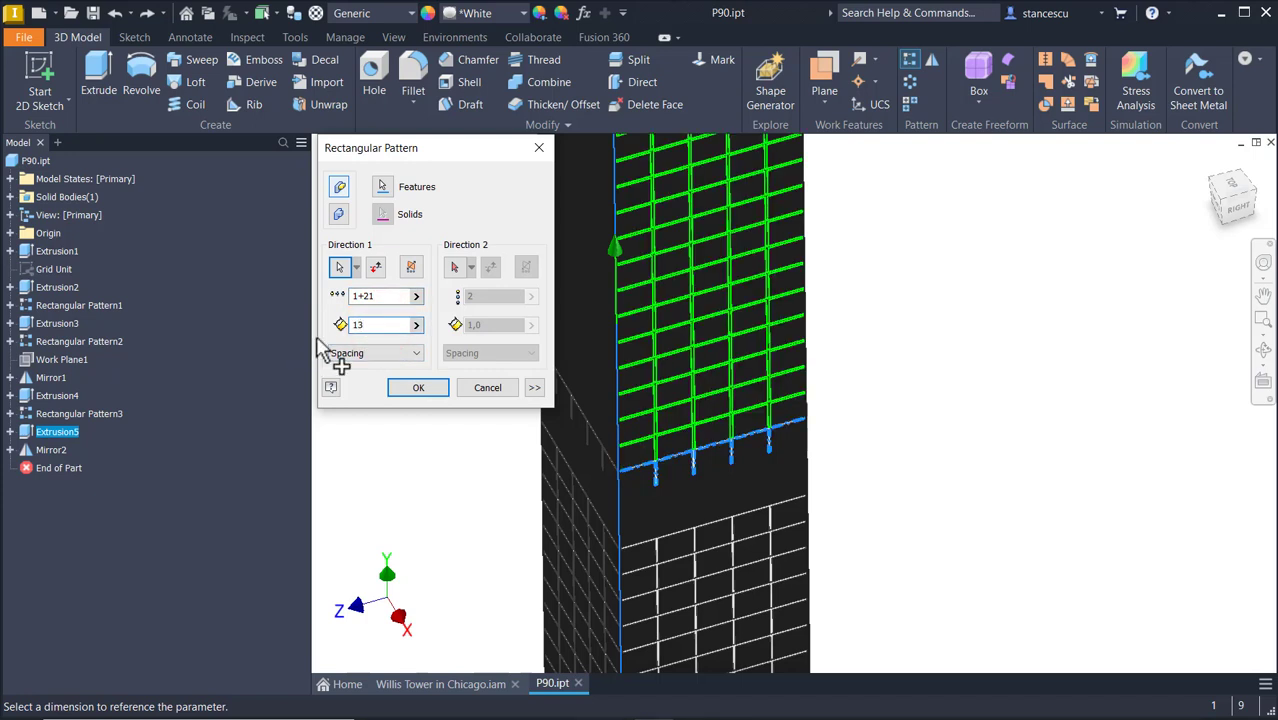
{"action": "left_click", "coordinate": [412, 387]}
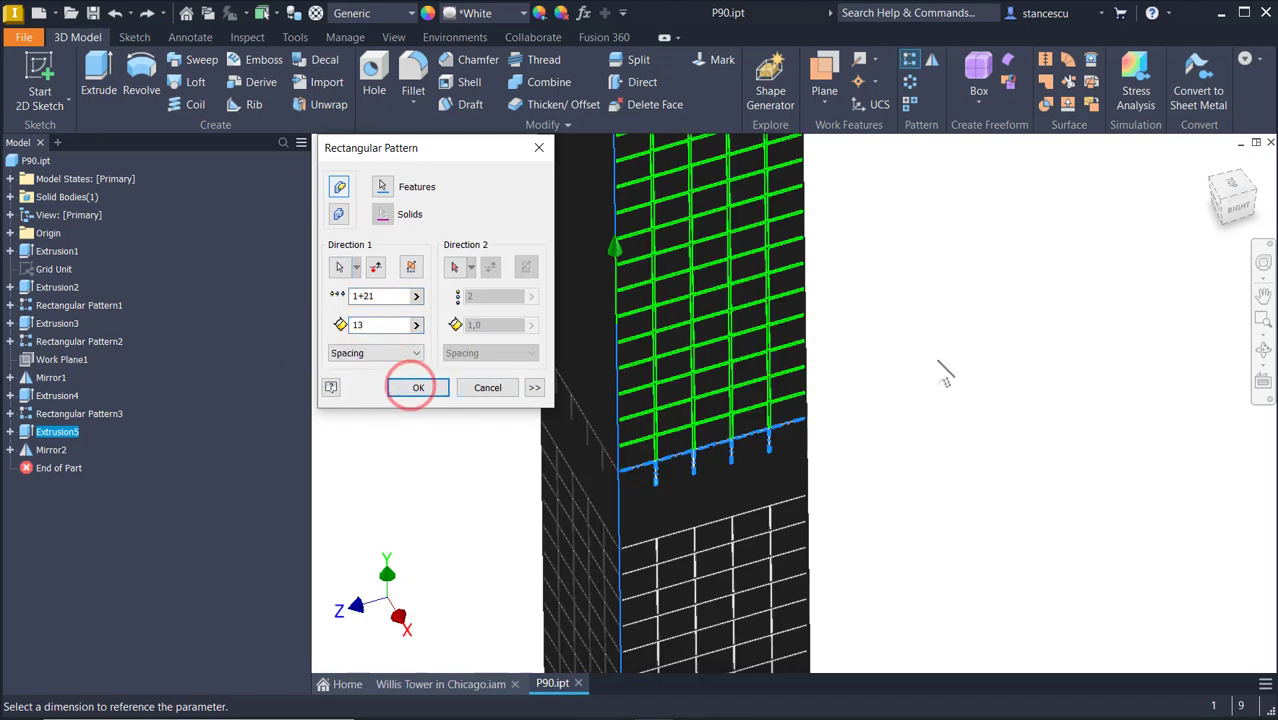
{"action": "left_click", "coordinate": [437, 390]}
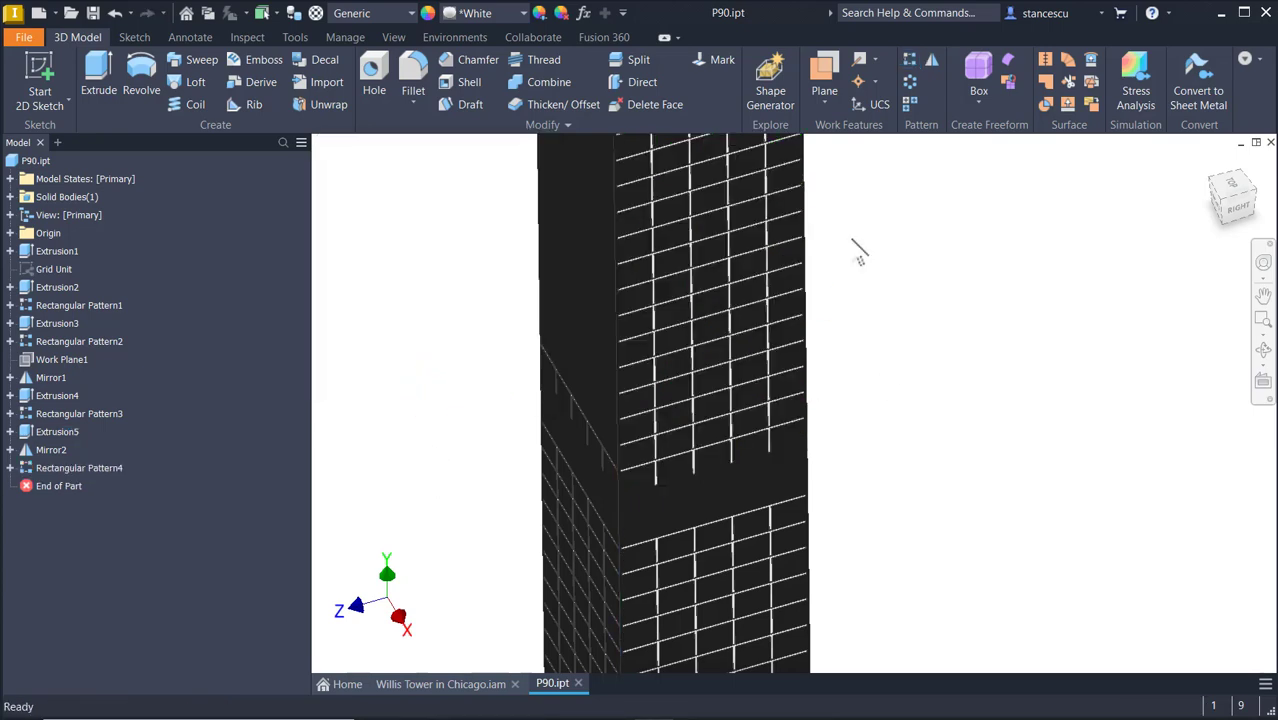
Copy the Grid Unit sketch and start a new sketch on the pillar's right face.
{"action": "middle_click_drag", "start_coordinate": [852, 240], "coordinate": [884, 576]}
{"action": "middle_click_drag", "start_coordinate": [920, 314], "coordinate": [945, 452]}
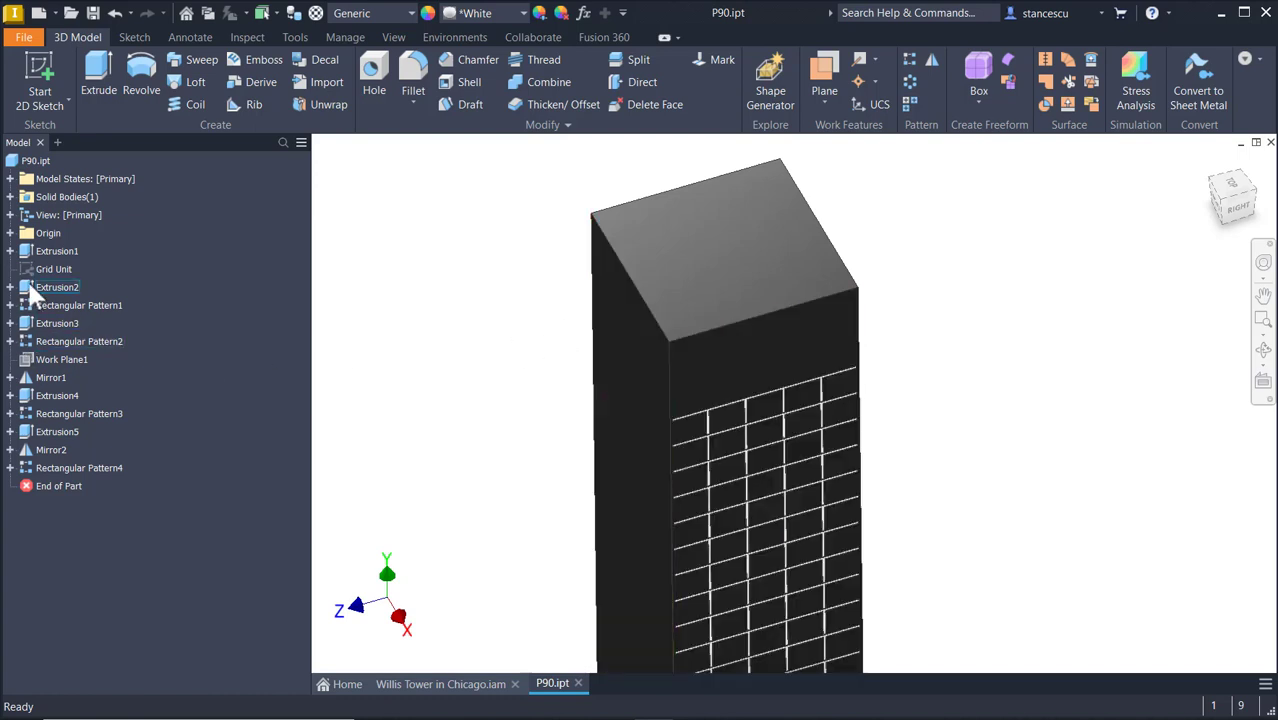
{"action": "right_click", "coordinate": [57, 269]}
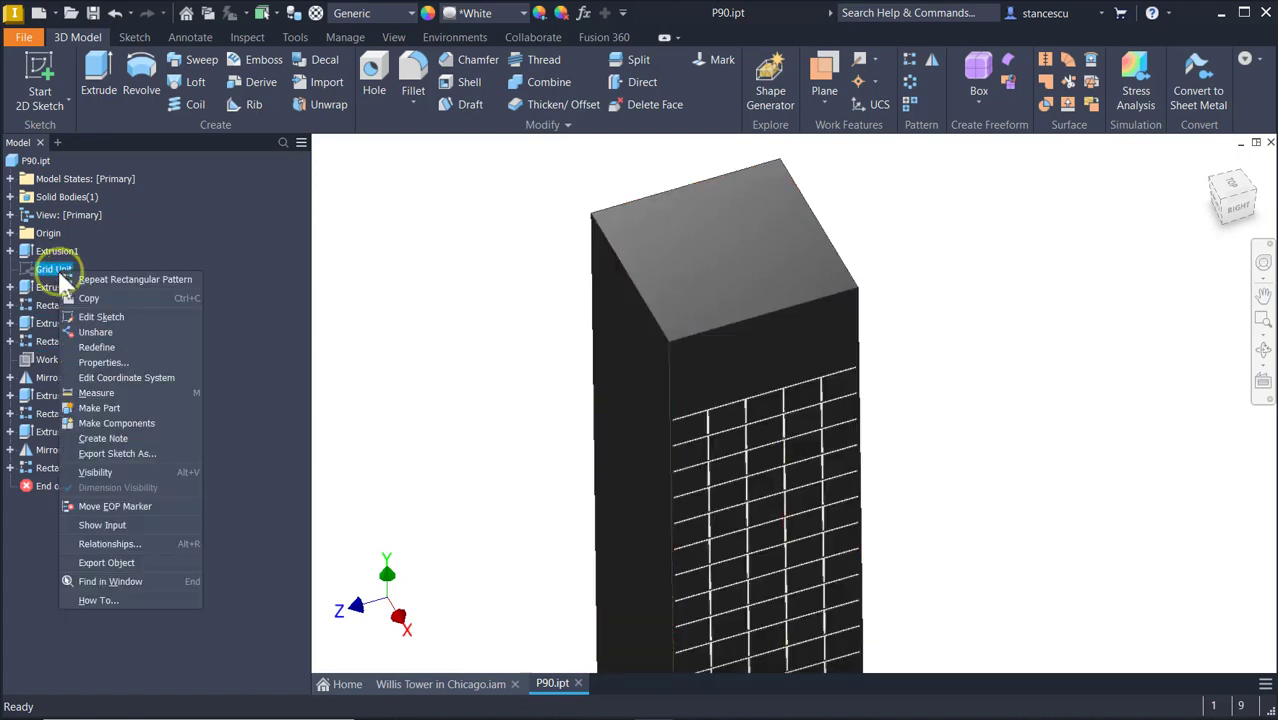
{"action": "left_click", "coordinate": [113, 297]}
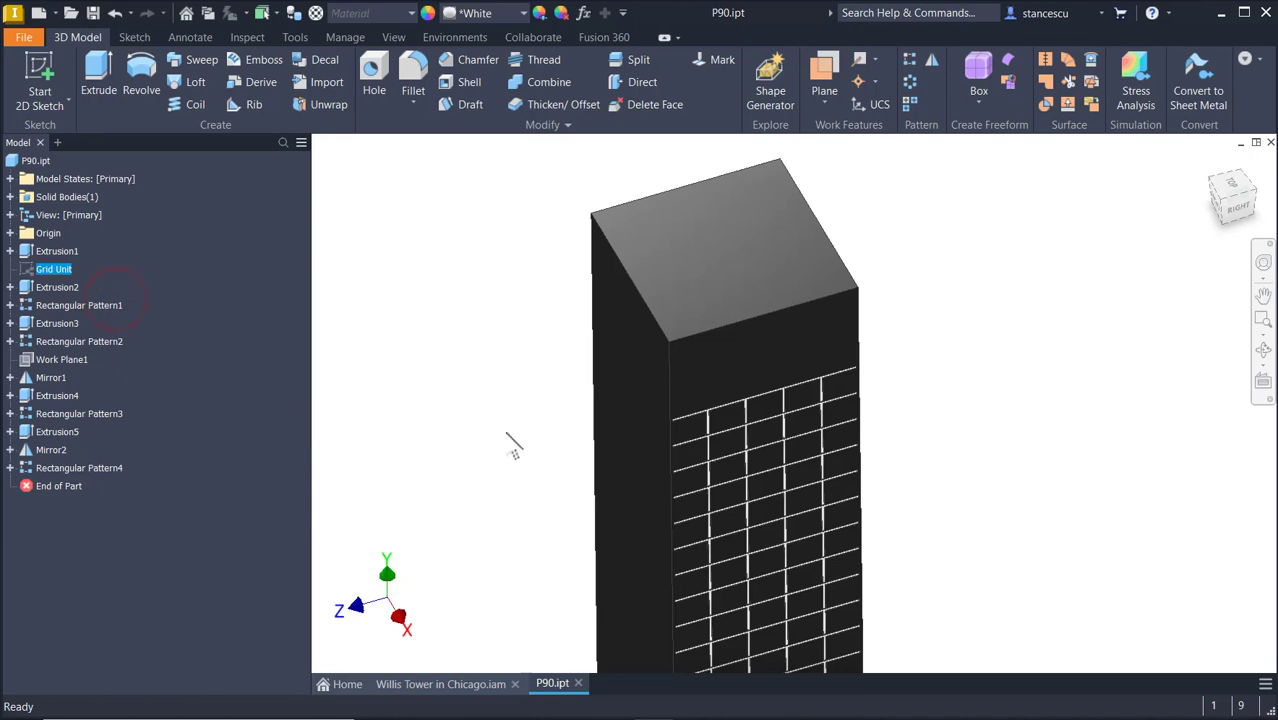
{"action": "left_click", "coordinate": [722, 350]}
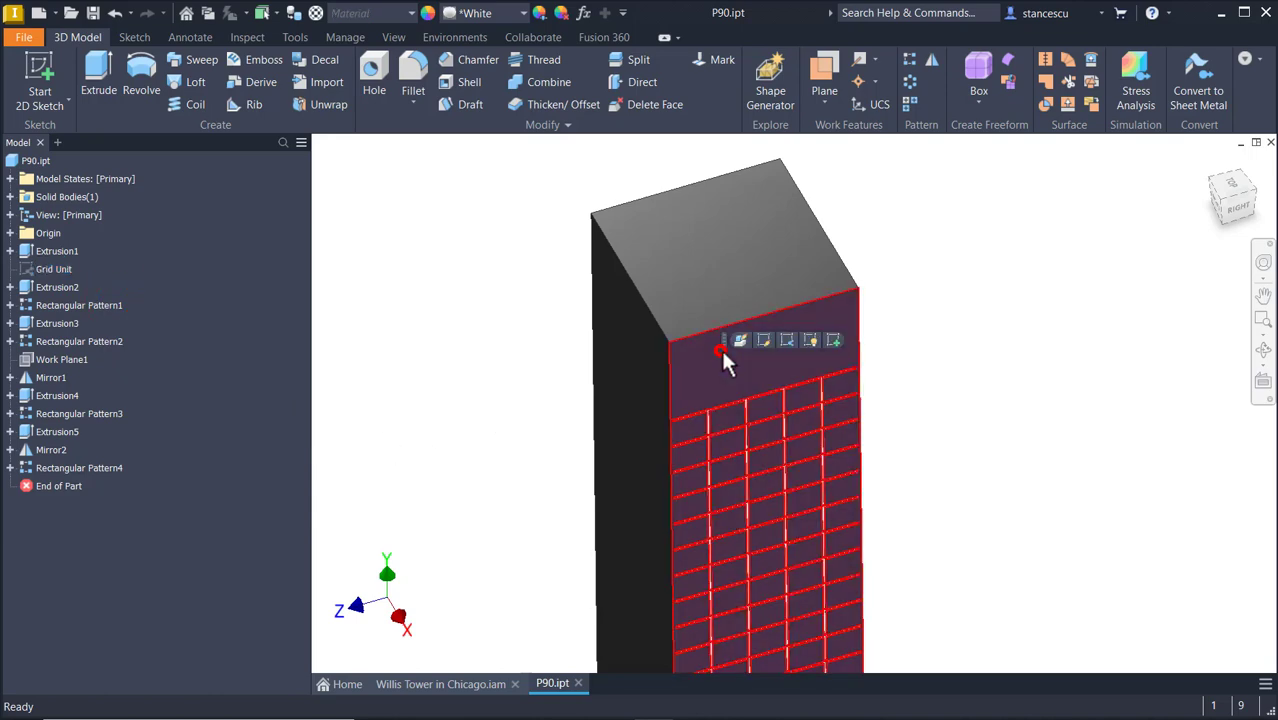
{"action": "left_click", "coordinate": [834, 340]}
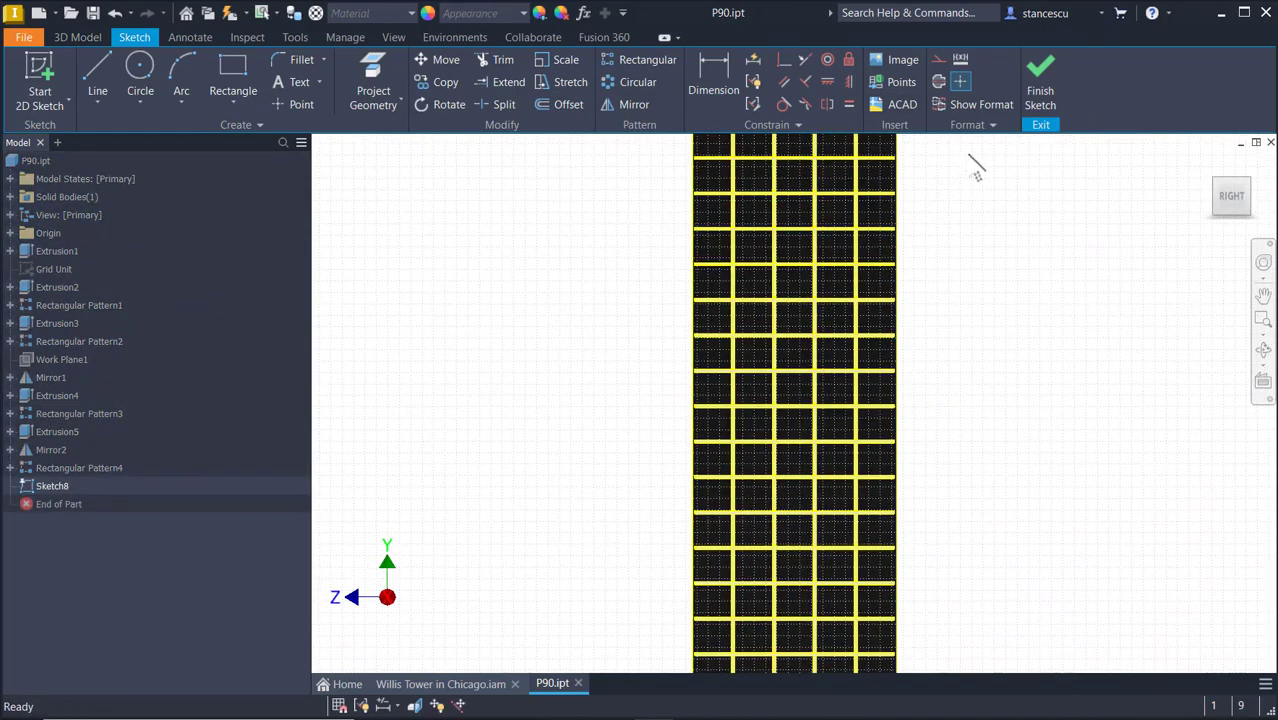
Paste the copied grid unit into the new sketch near the pillar's top end.
{"action": "mouse_move", "coordinate": [967, 170]}
{"action": "middle_mouse_down"}
{"action": "mouse_move", "coordinate": [984, 470]}
{"action": "mouse_move", "coordinate": [971, 558]}
{"action": "middle_mouse_up"}
{"action": "mouse_move", "coordinate": [982, 430]}
{"action": "middle_mouse_down"}
{"action": "mouse_move", "coordinate": [978, 451]}
{"action": "mouse_move", "coordinate": [936, 420]}
{"action": "middle_mouse_up"}
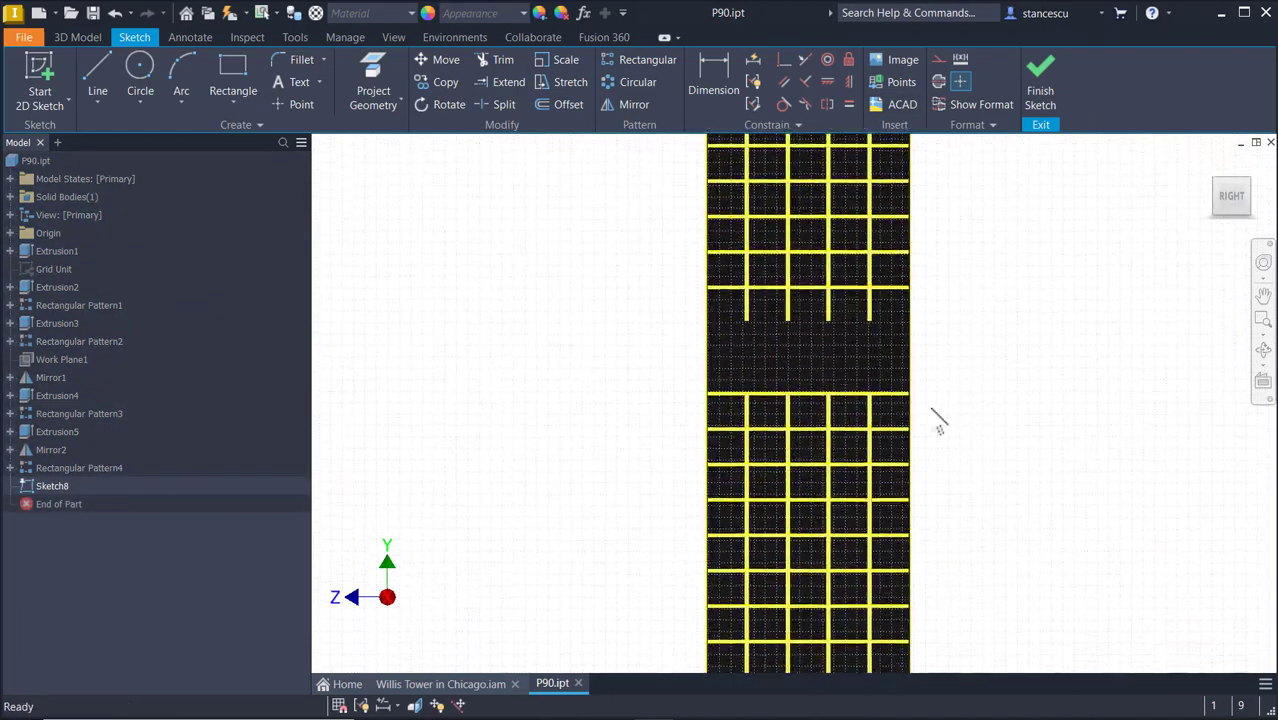
{"action": "middle_click_drag", "start_coordinate": [916, 322], "coordinate": [928, 658]}
{"action": "middle_click_drag", "start_coordinate": [941, 314], "coordinate": [919, 633]}
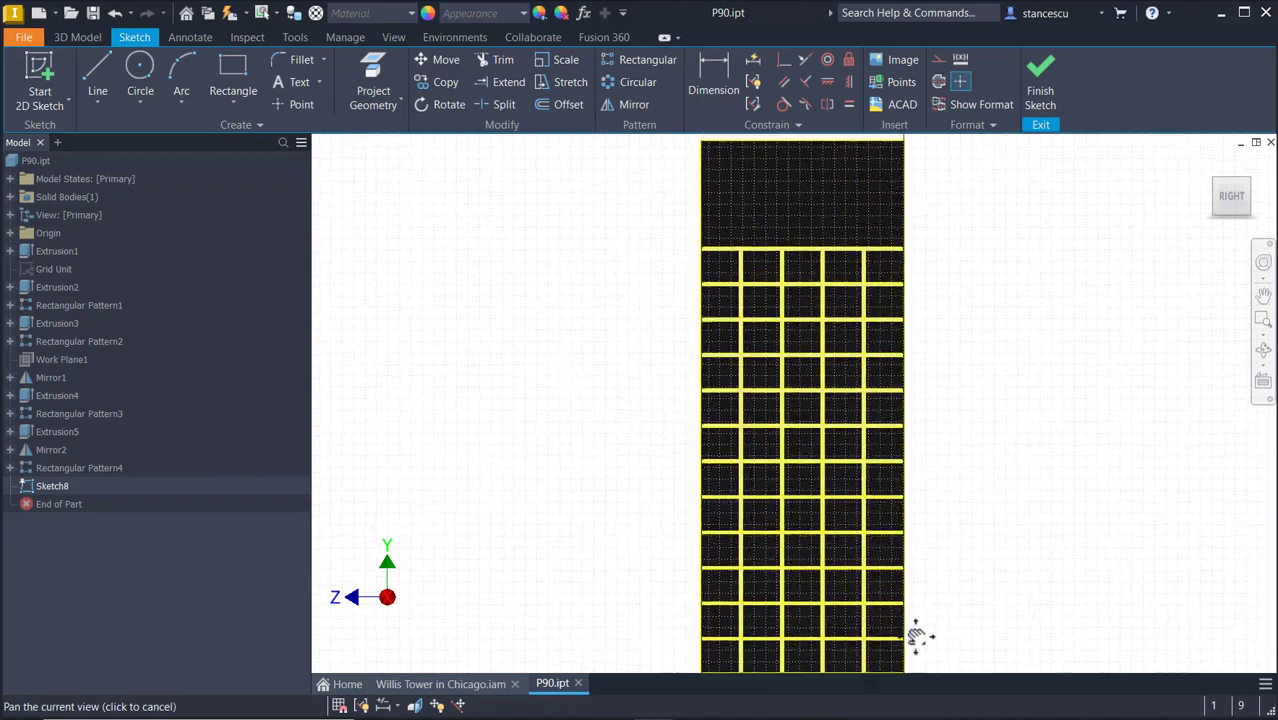
{"action": "middle_click_drag", "start_coordinate": [959, 308], "coordinate": [945, 408]}
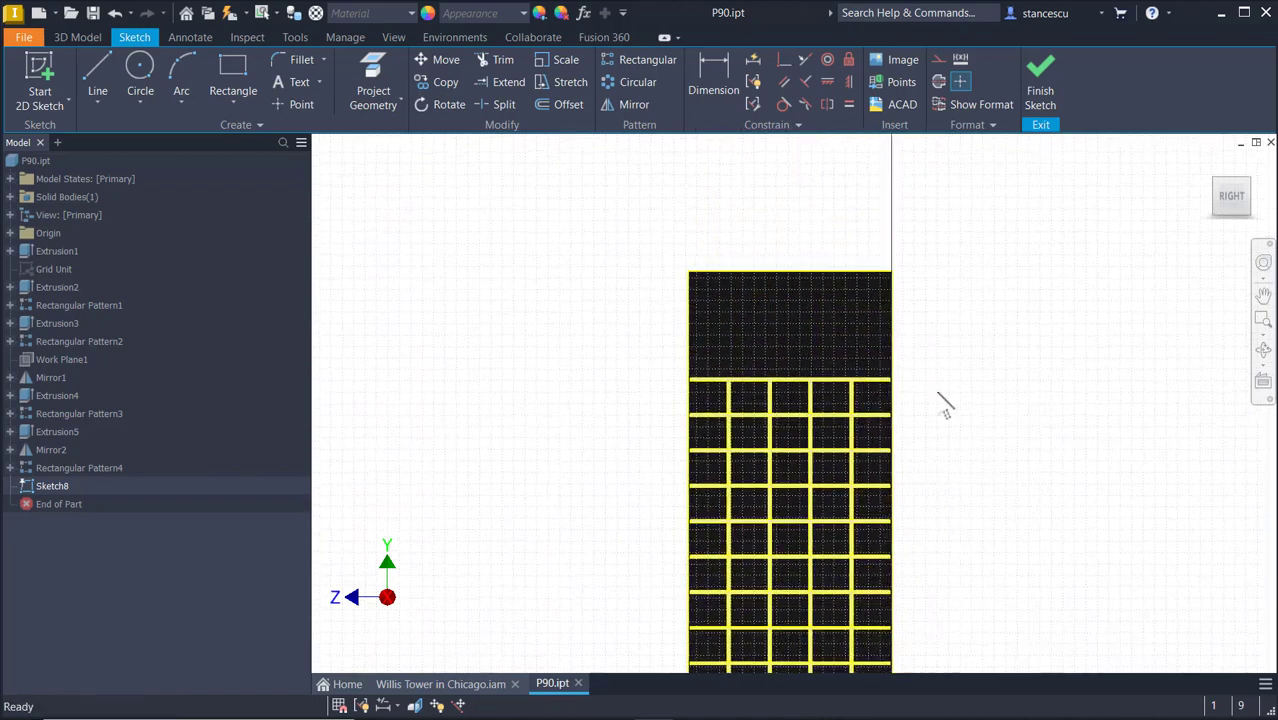
{"action": "right_click", "coordinate": [743, 304]}
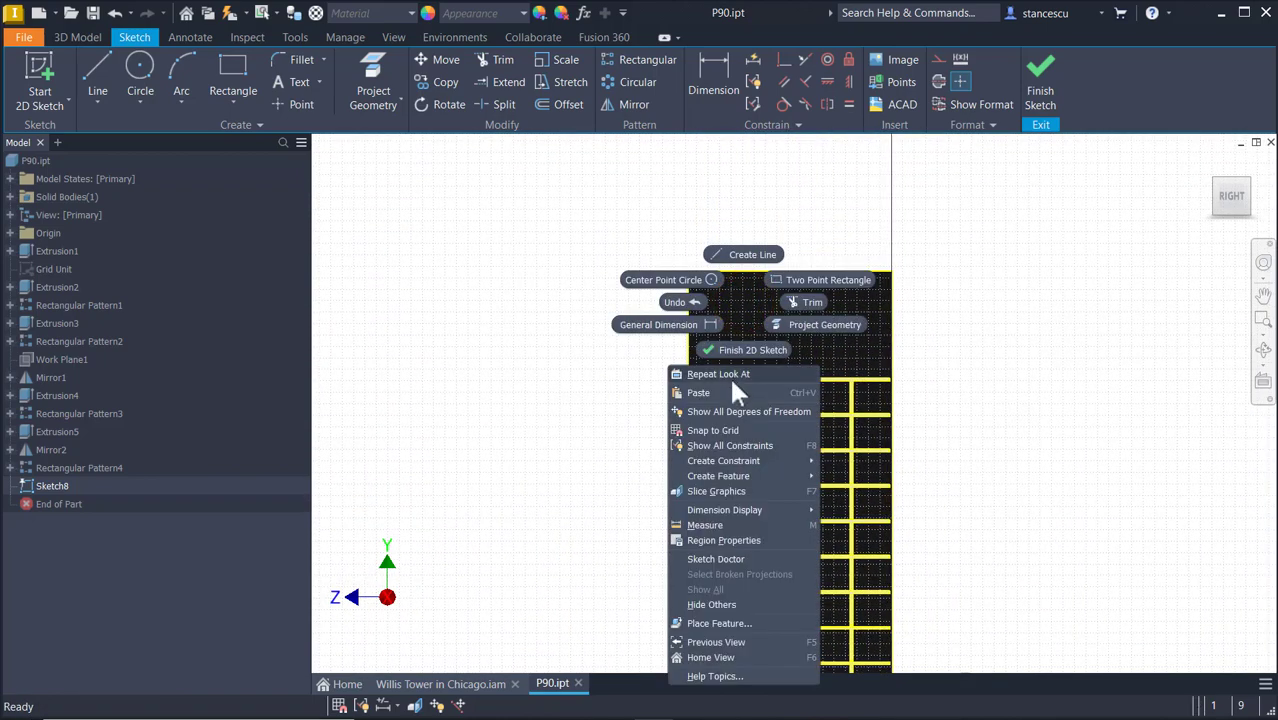
{"action": "left_click", "coordinate": [729, 390]}
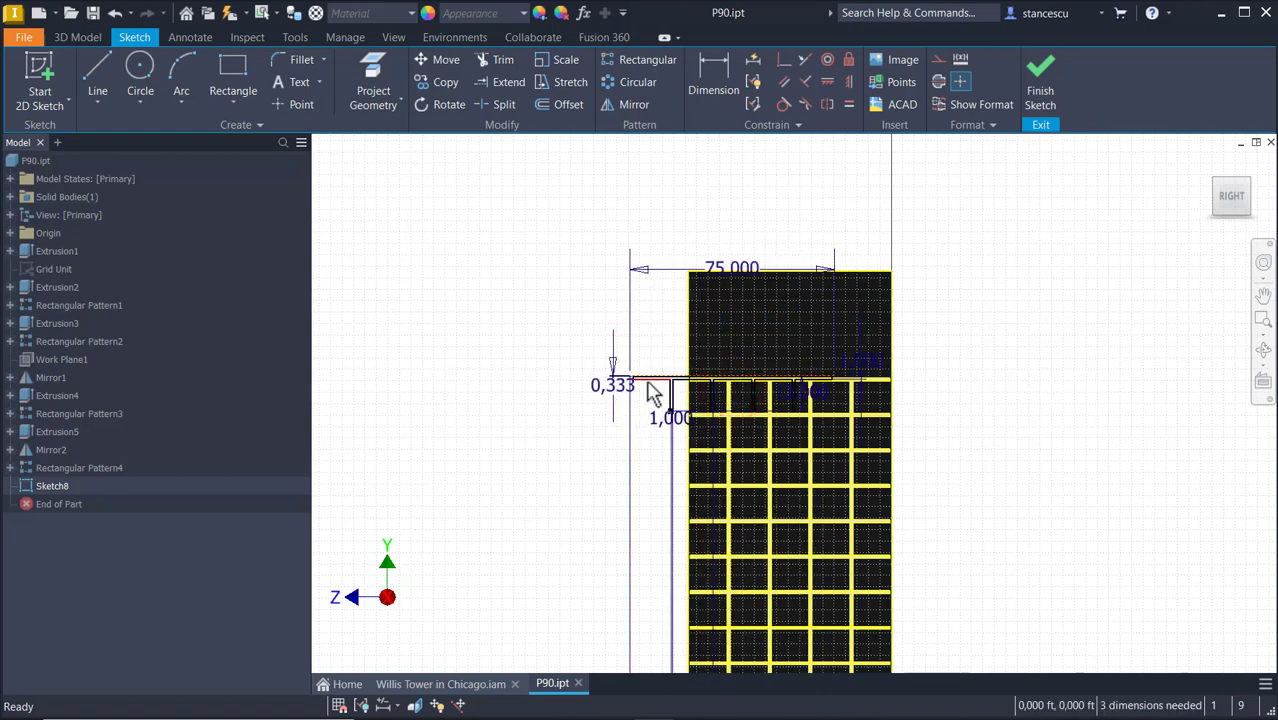
Move the pasted grid unit above the pillar and make its top-left endpoint coincident with the pillar's left edge.
{"action": "mouse_move", "coordinate": [650, 390]}
{"action": "left_mouse_down"}
{"action": "mouse_move", "coordinate": [508, 214]}
{"action": "mouse_move", "coordinate": [543, 210]}
{"action": "left_mouse_up"}
{"action": "left_click", "coordinate": [519, 288]}
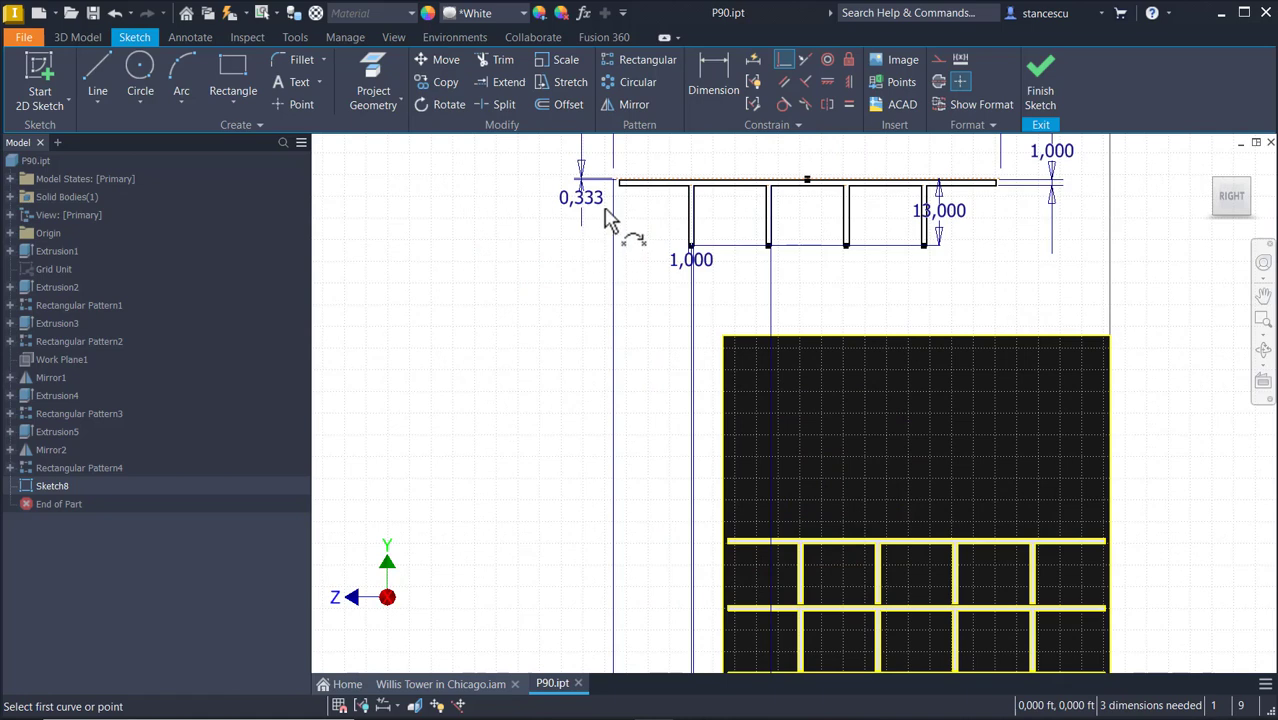
{"action": "left_click", "coordinate": [613, 181]}
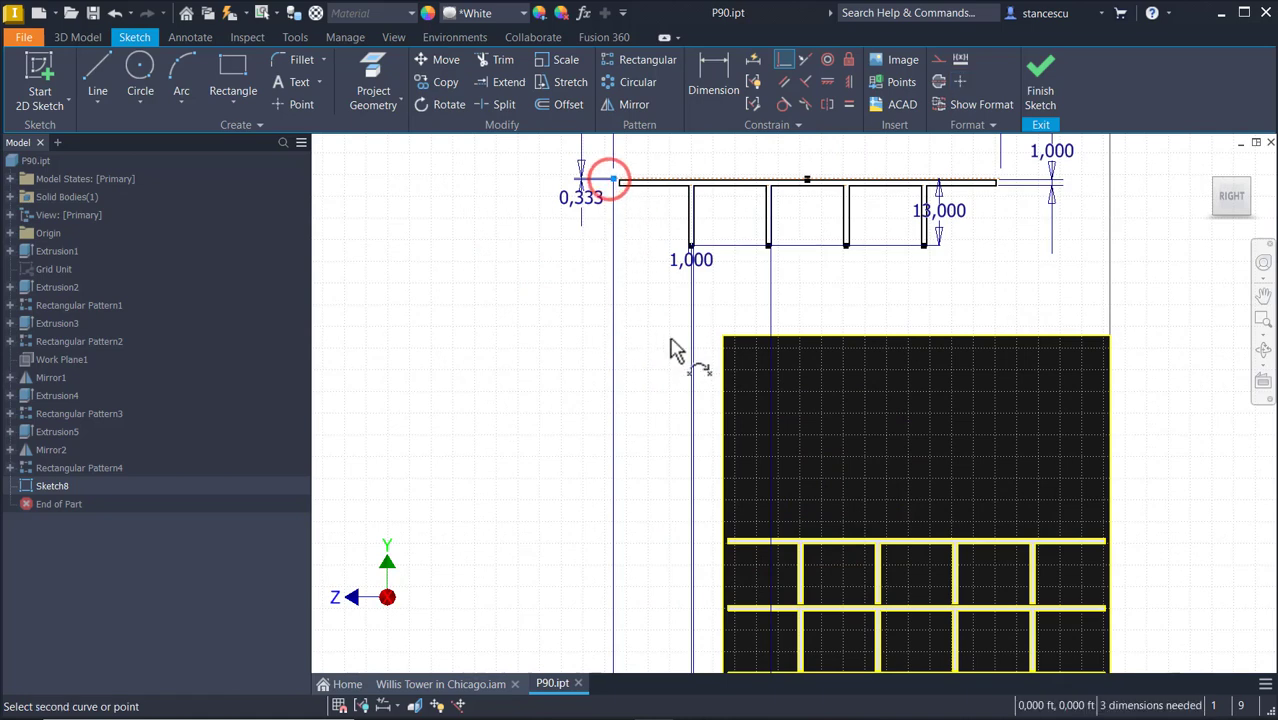
{"action": "left_click", "coordinate": [721, 392]}
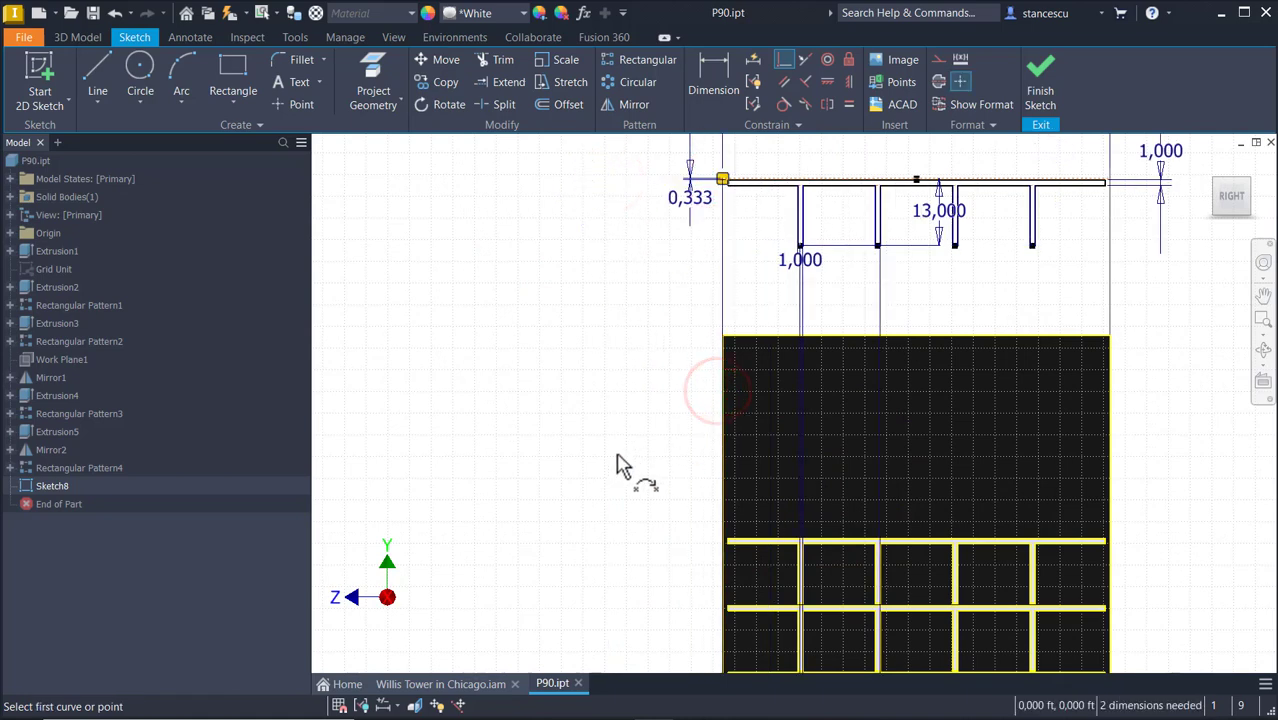
Dimension the vertical distance between the pasted grid's top edge and the existing grid's top edge as 13*2+1 ft.
{"action": "left_click", "coordinate": [705, 89]}
{"action": "scroll", "coordinate": [787, 213], "scroll_direction": "down", "scroll_amount": 3}
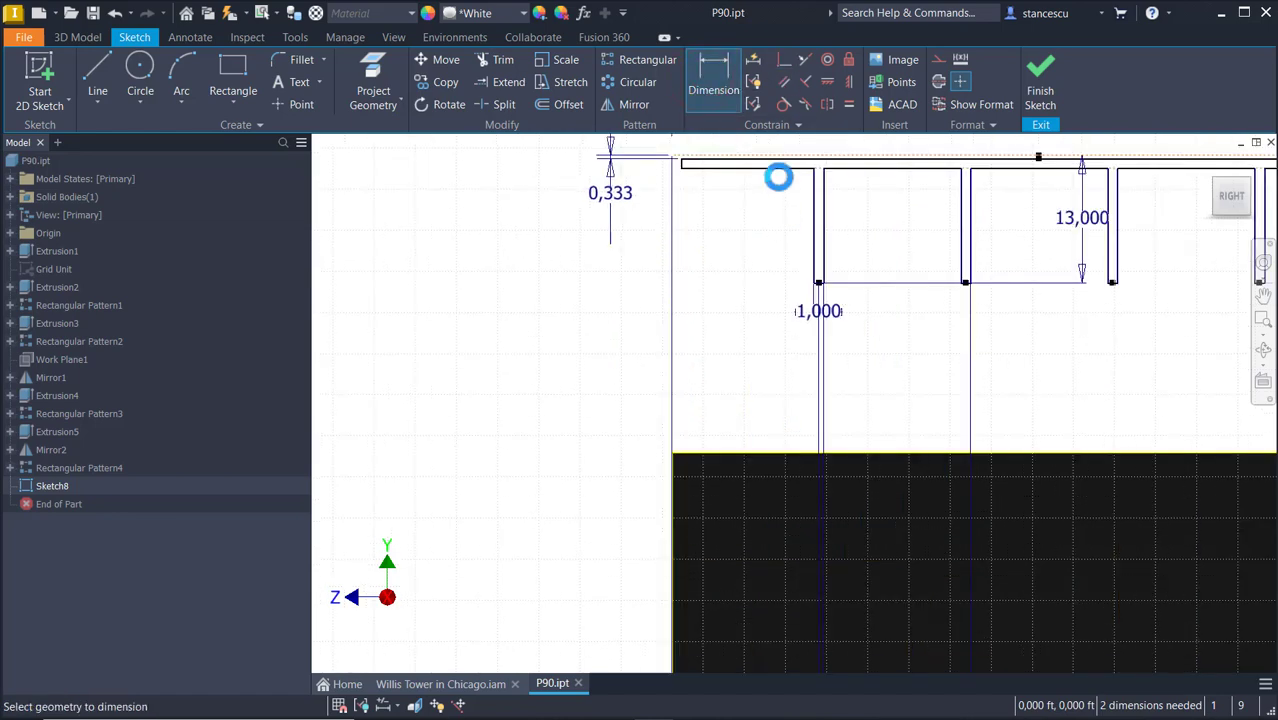
{"action": "left_click", "coordinate": [785, 161]}
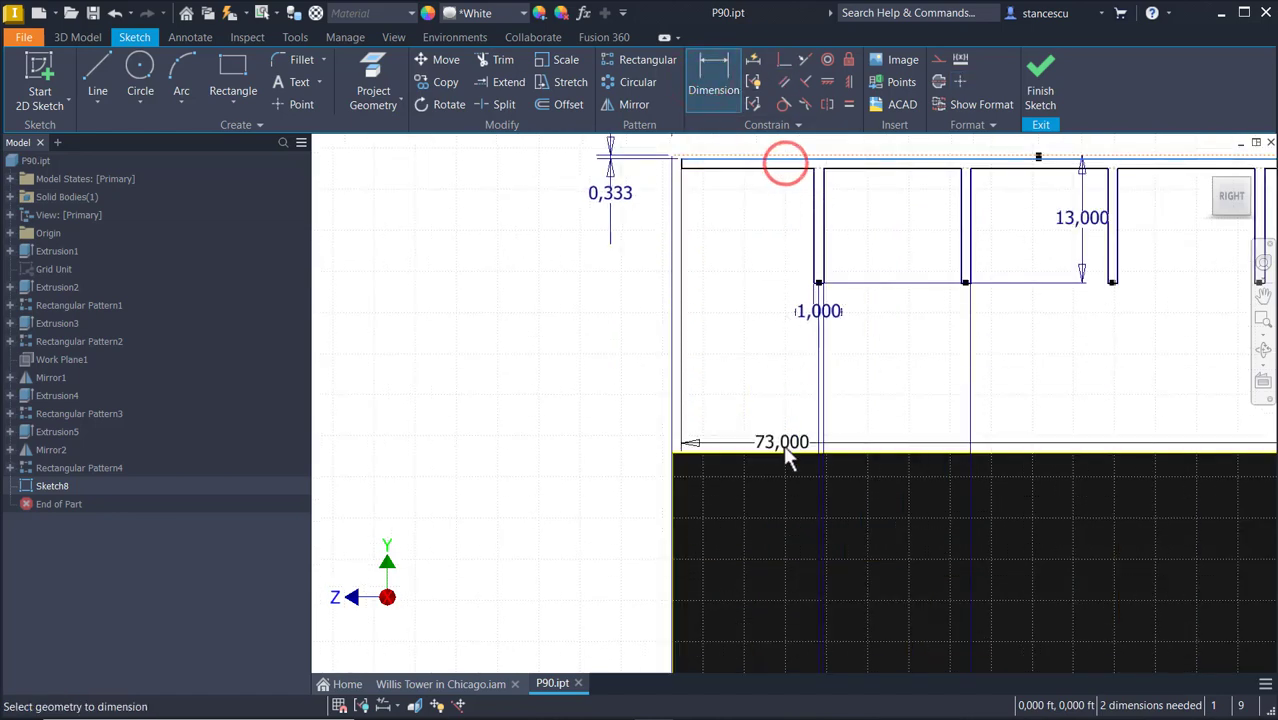
{"action": "scroll", "coordinate": [779, 465], "scroll_direction": "up", "scroll_amount": 3}
{"action": "middle_click_drag", "start_coordinate": [772, 652], "coordinate": [786, 493]}
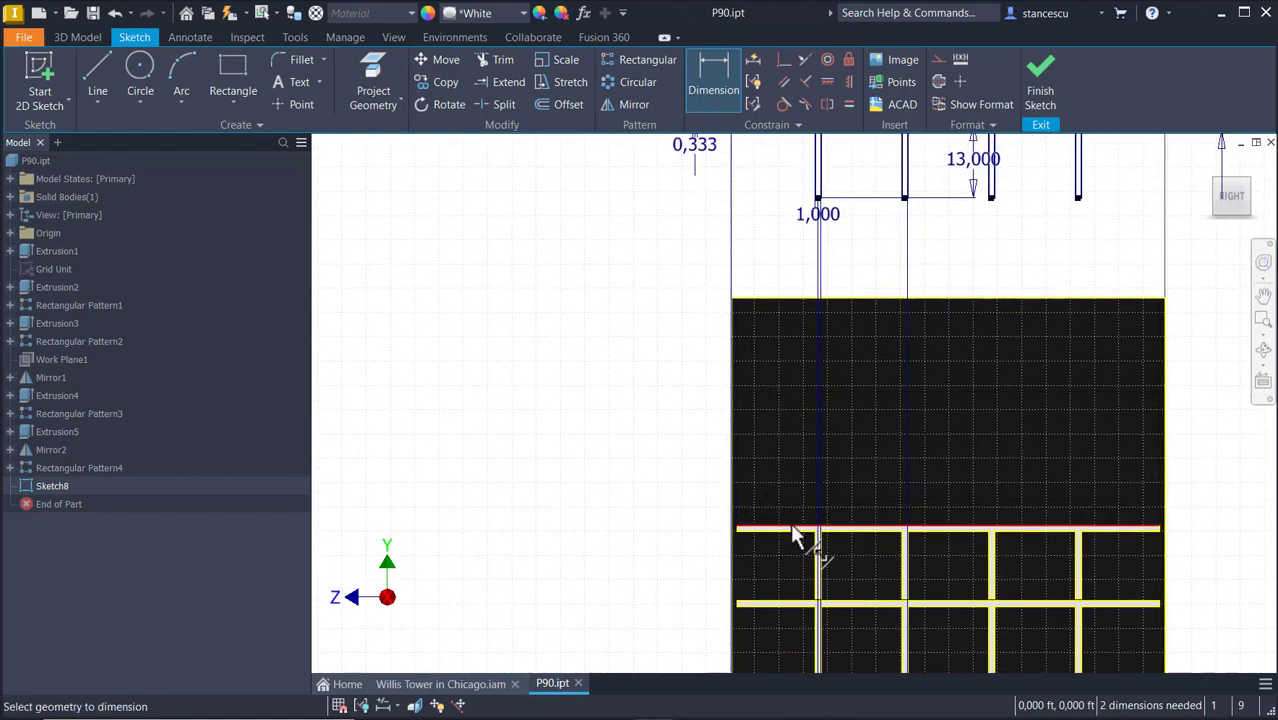
{"action": "left_click", "coordinate": [791, 526]}
{"action": "left_click", "coordinate": [625, 370]}
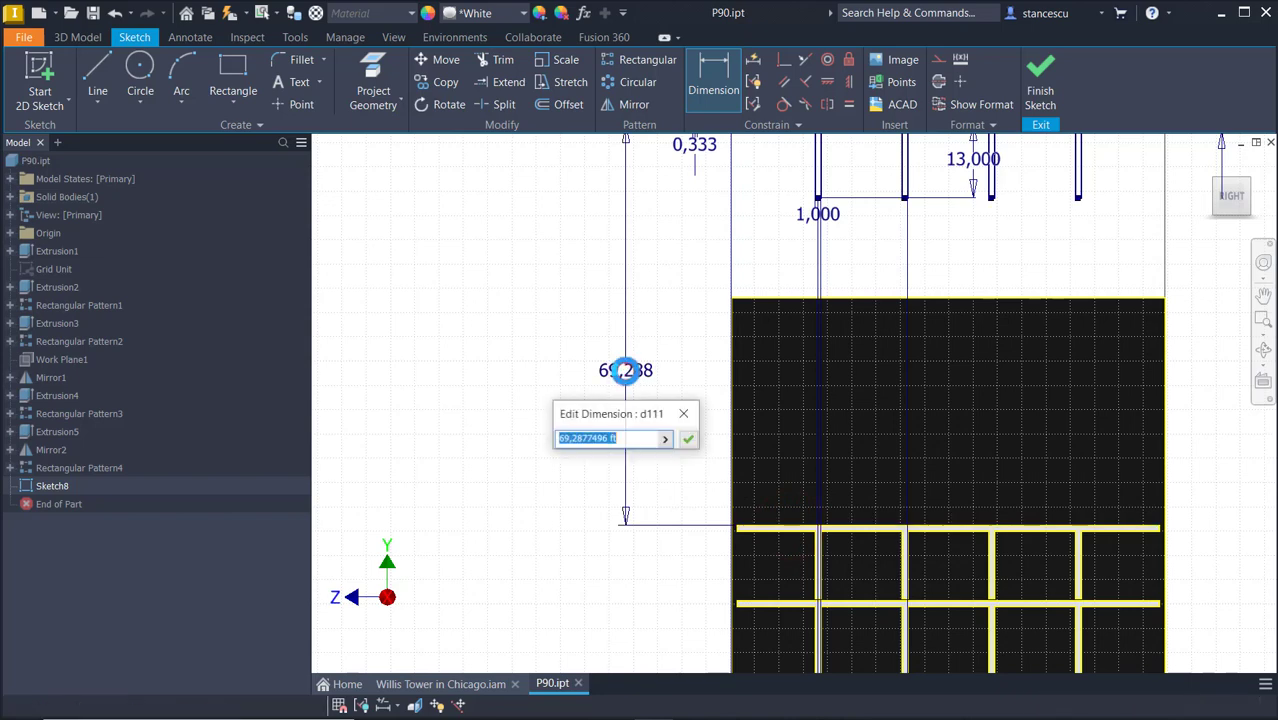
{"action": "type", "text": "13*2+1"}
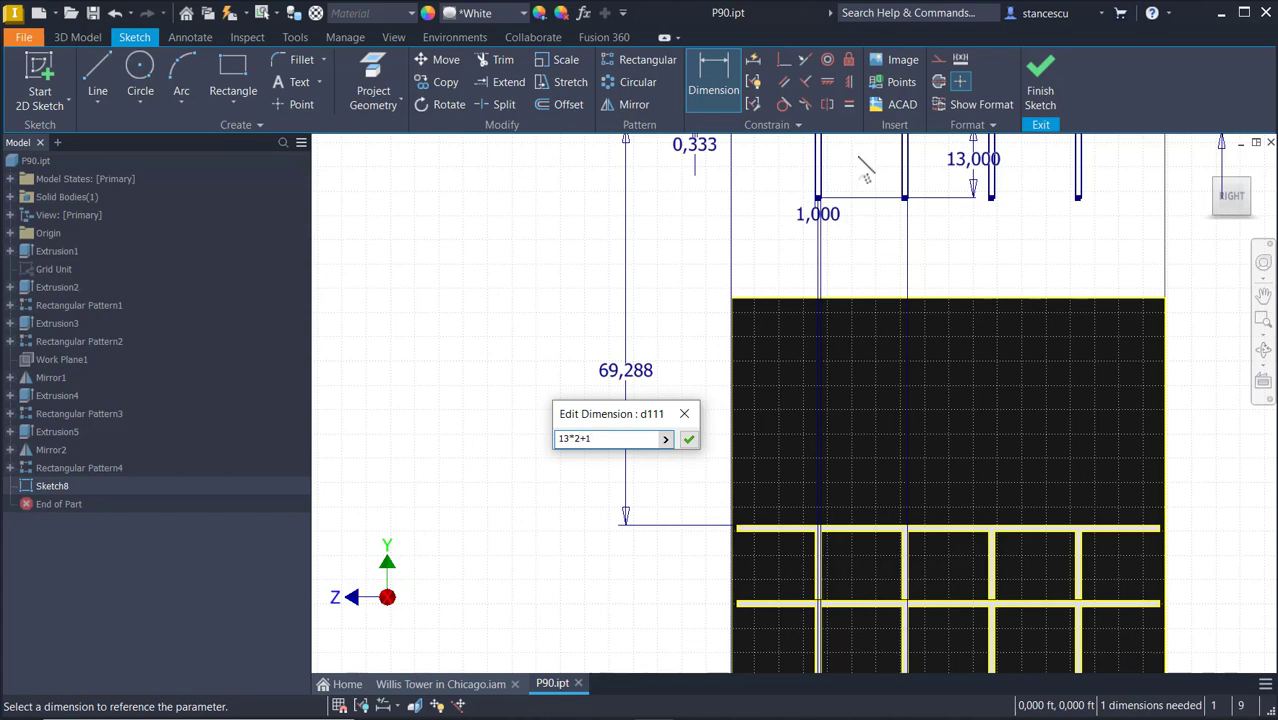
{"action": "left_click", "coordinate": [690, 440]}
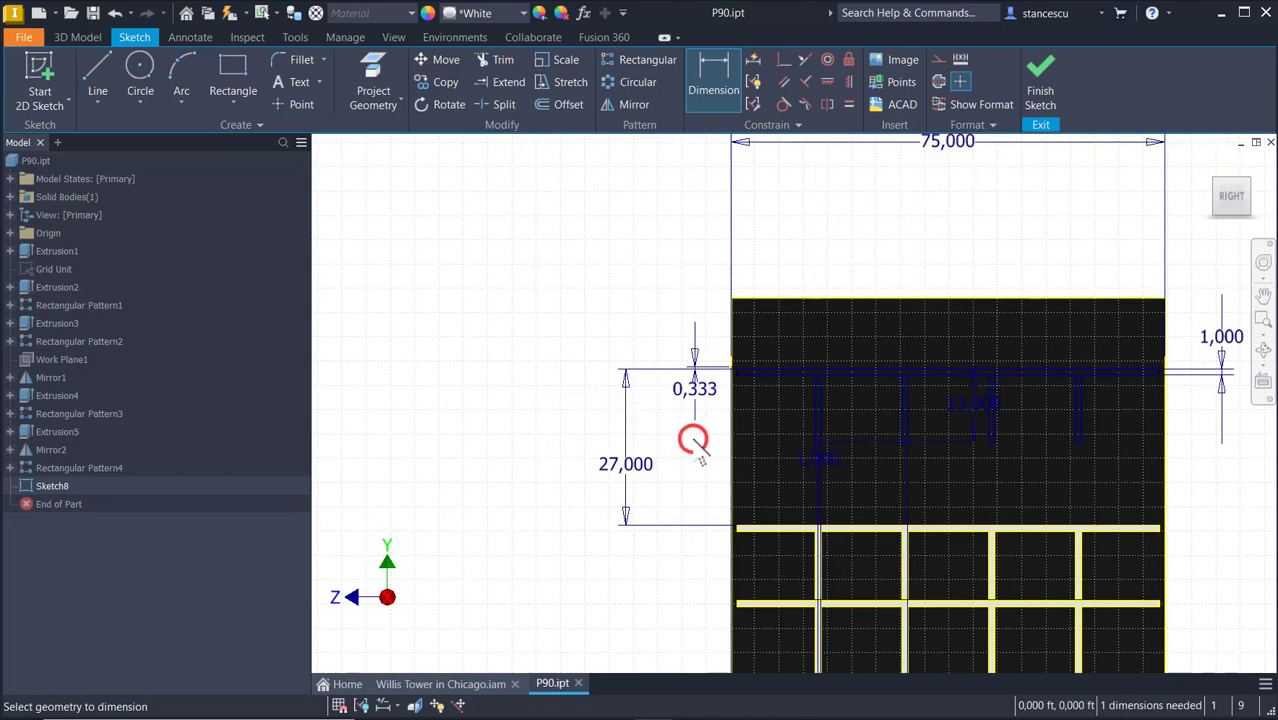
Set the vertical distance between the two grids' top edges to 39 ft and finish the sketch.
{"action": "double_click", "coordinate": [645, 475]}
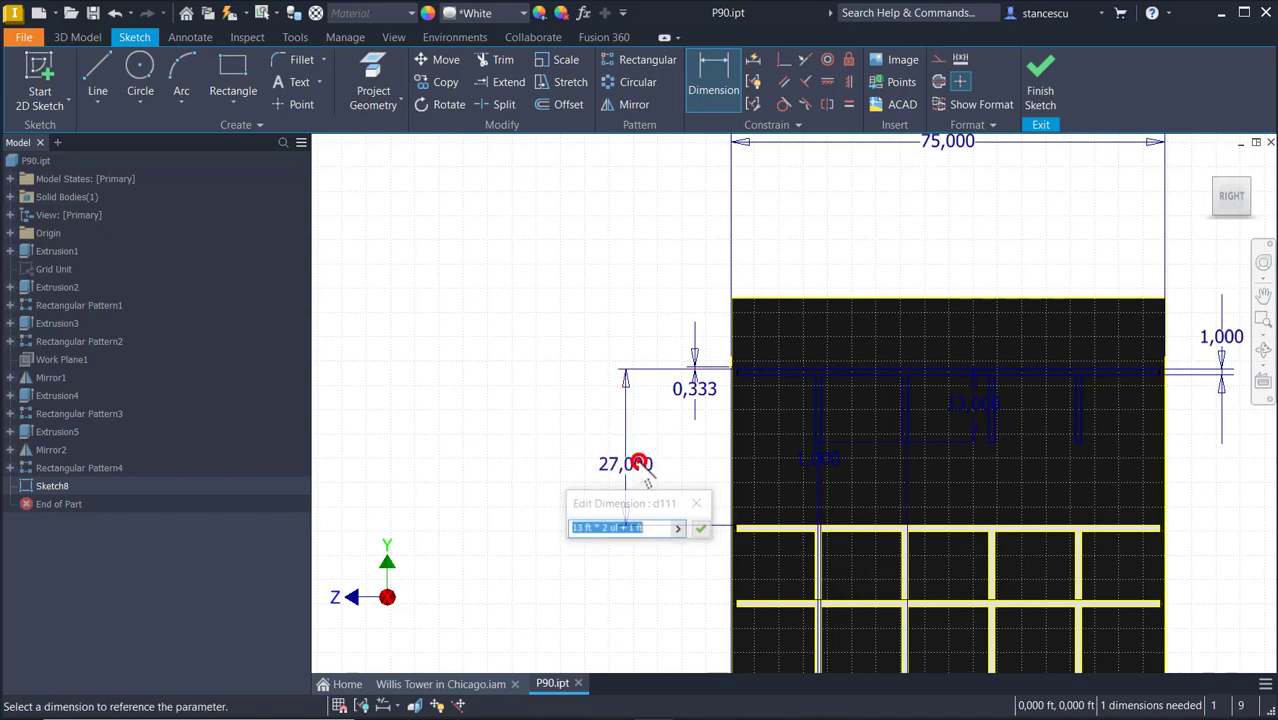
{"action": "left_click", "coordinate": [633, 463]}
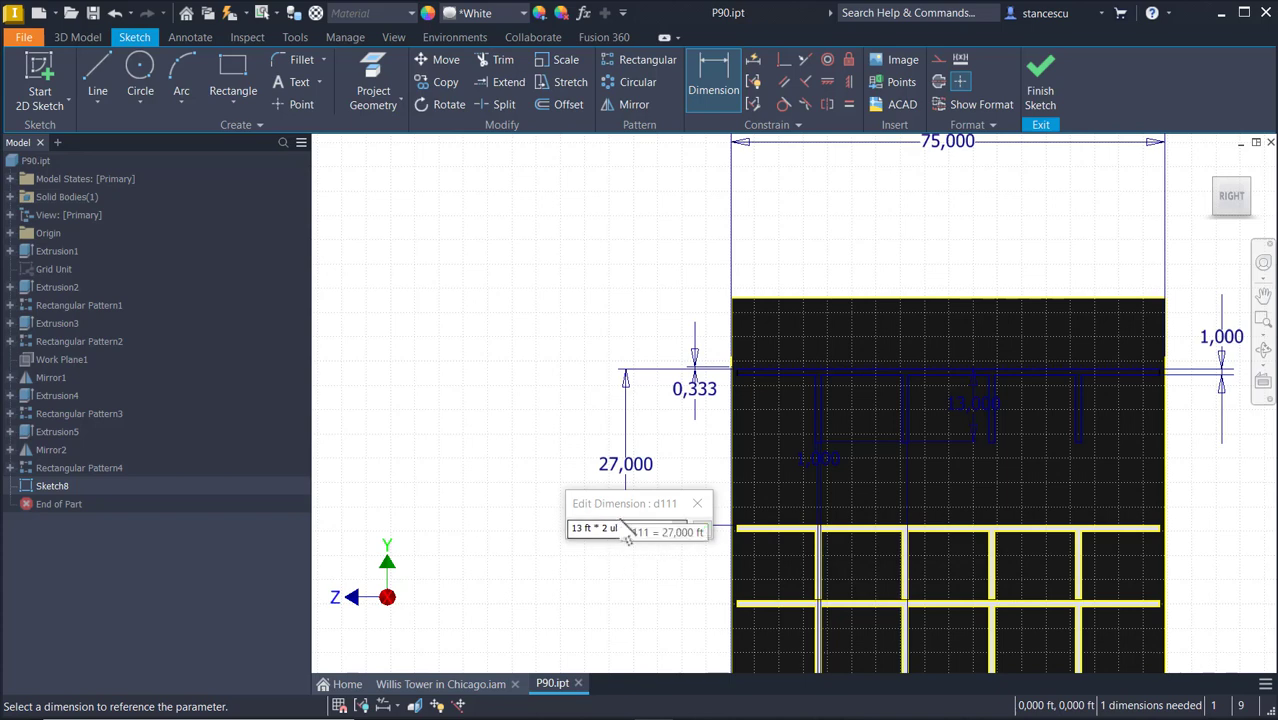
{"action": "left_click", "coordinate": [630, 461]}
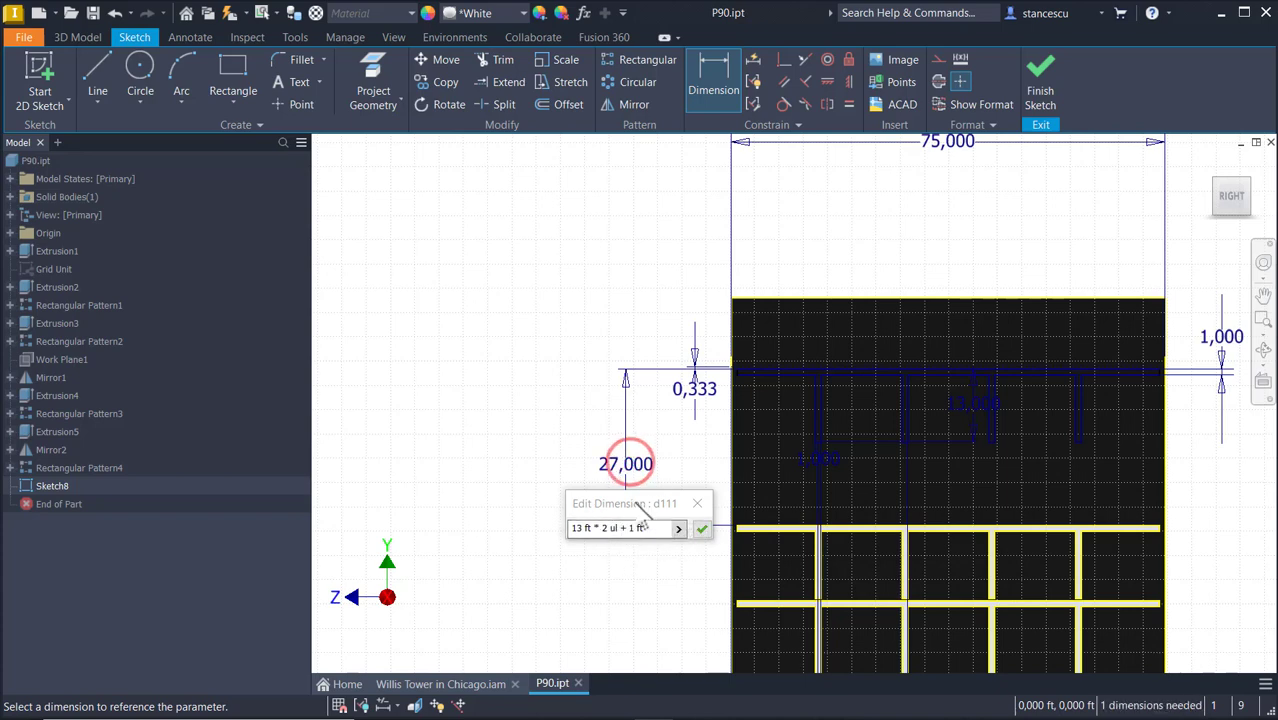
{"action": "double_click", "coordinate": [602, 528]}
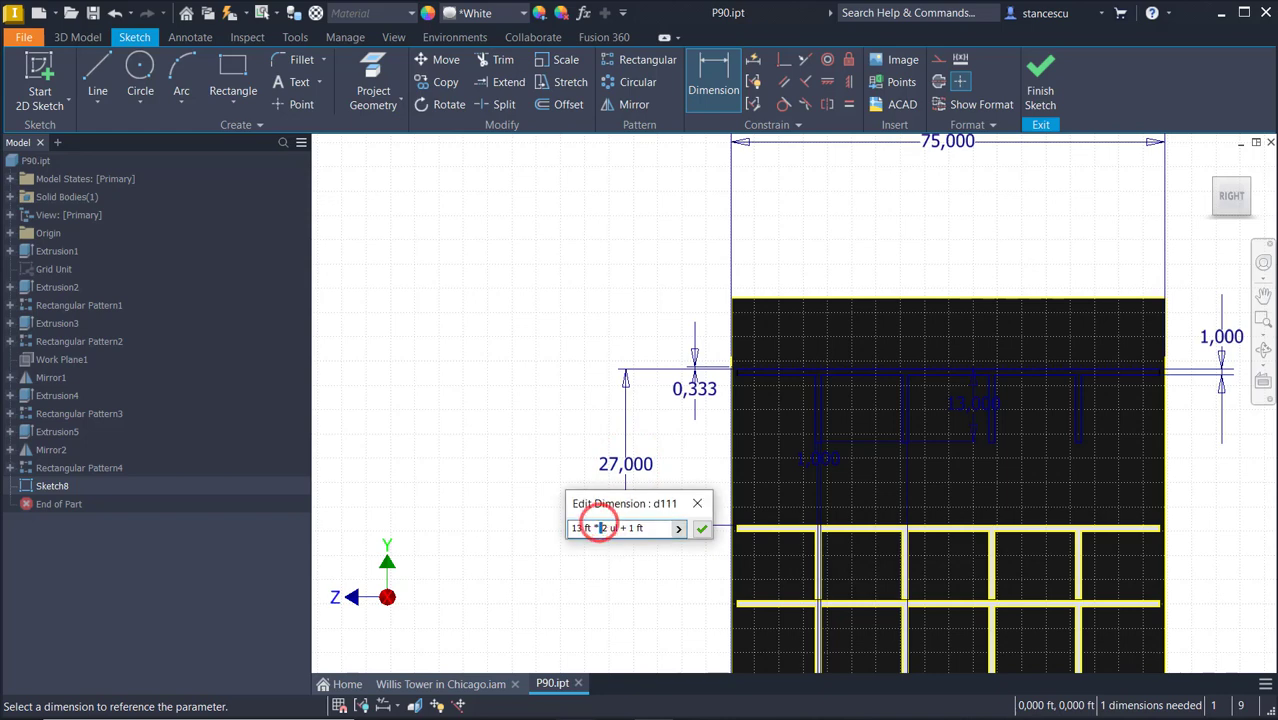
{"action": "key", "text": "Right"}
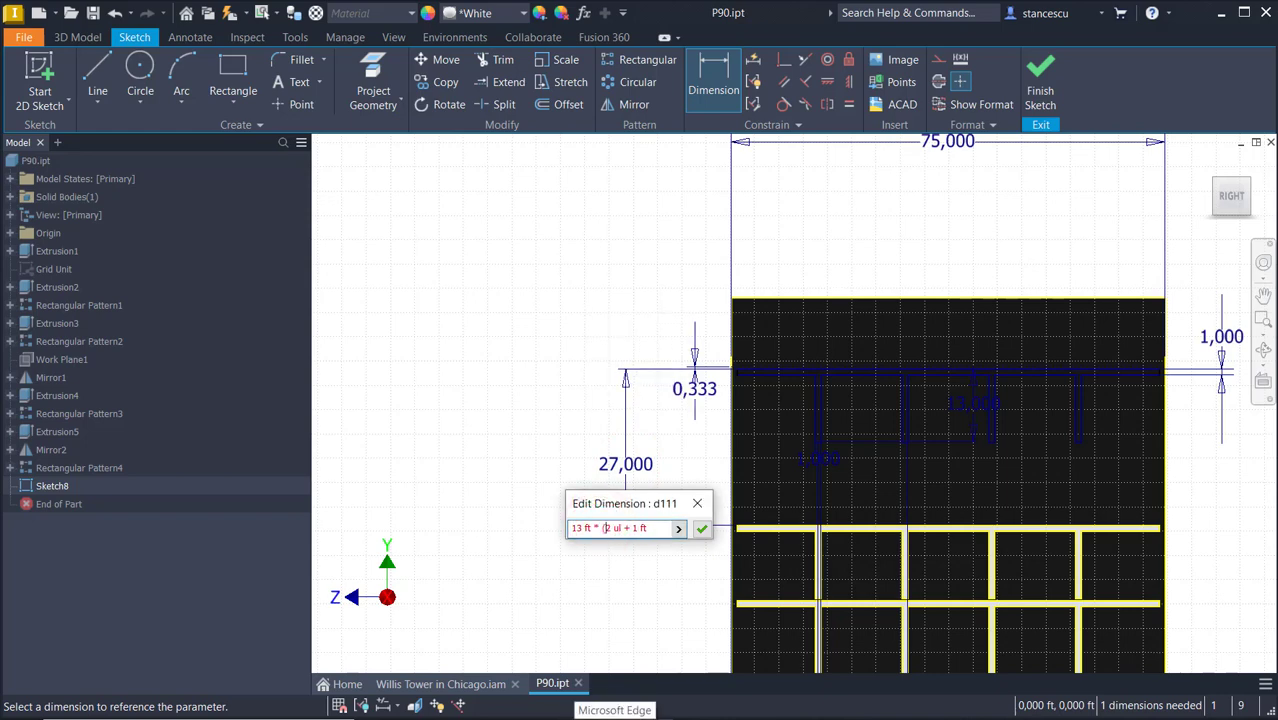
{"action": "key", "text": "Right"}
{"action": "key", "text": "shift+Right"}
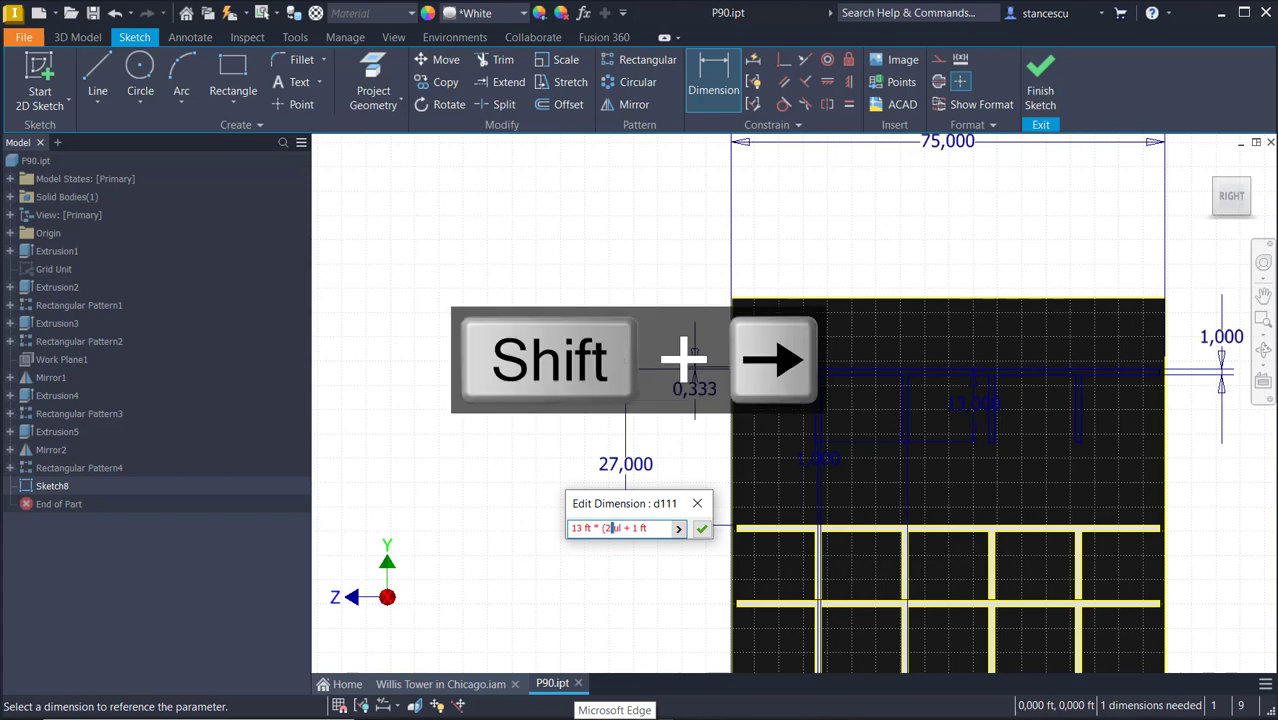
{"action": "key", "text": "shift+Right"}
{"action": "key", "text": "shift+Right"}
{"action": "key", "text": "shift+Right"}
{"action": "key", "text": "shift+Right"}
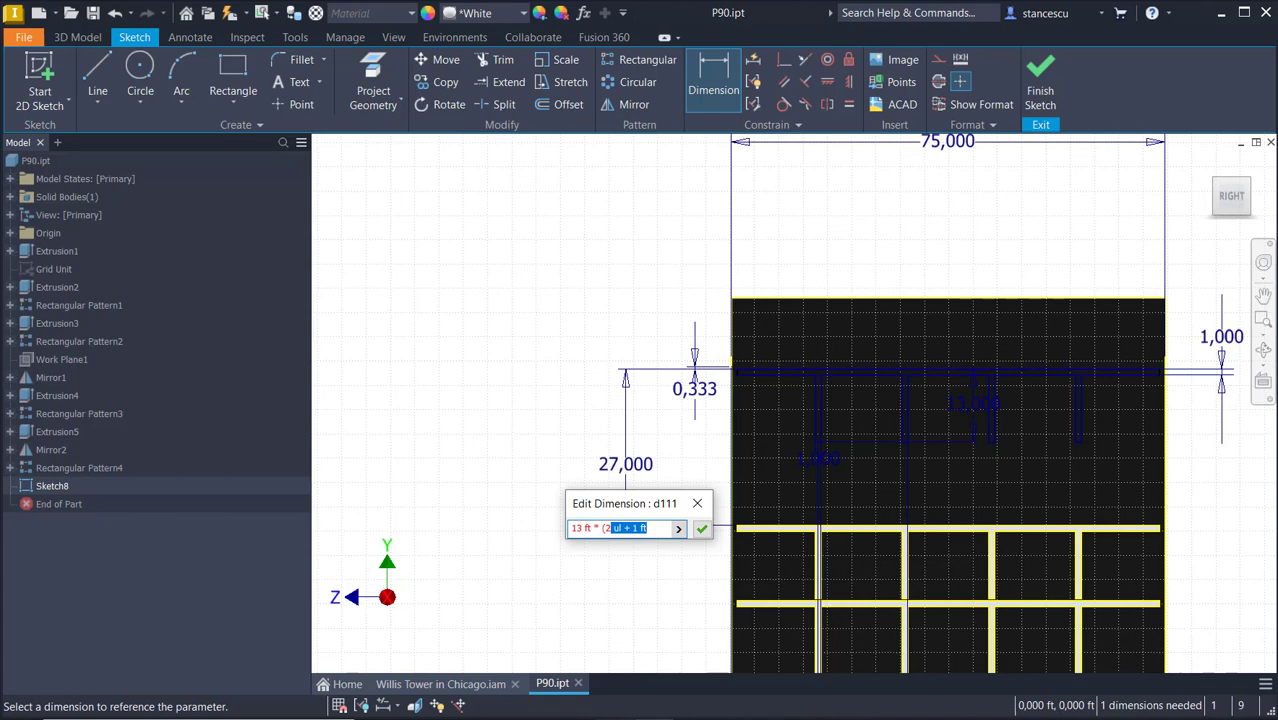
{"action": "type", "text": "+"}
{"action": "left_click", "coordinate": [702, 529]}
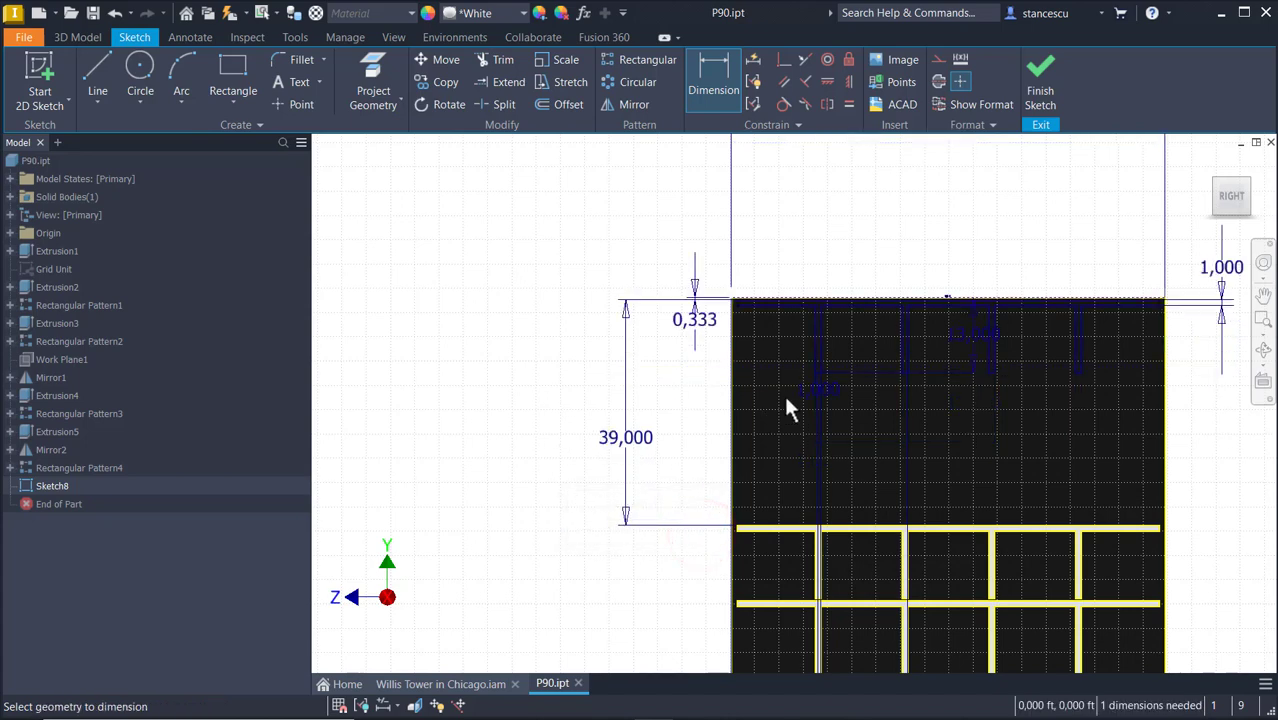
{"action": "scroll", "coordinate": [750, 294], "scroll_direction": "up", "scroll_amount": 2}
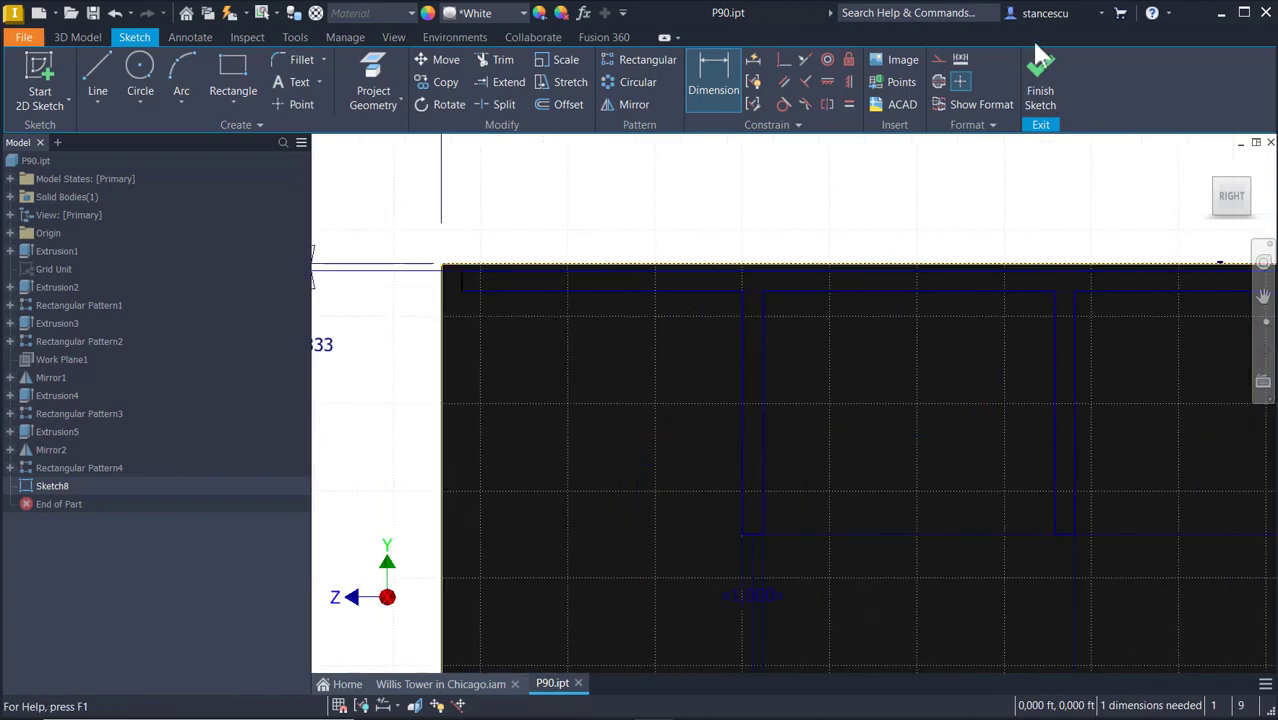
{"action": "left_click", "coordinate": [1040, 77]}
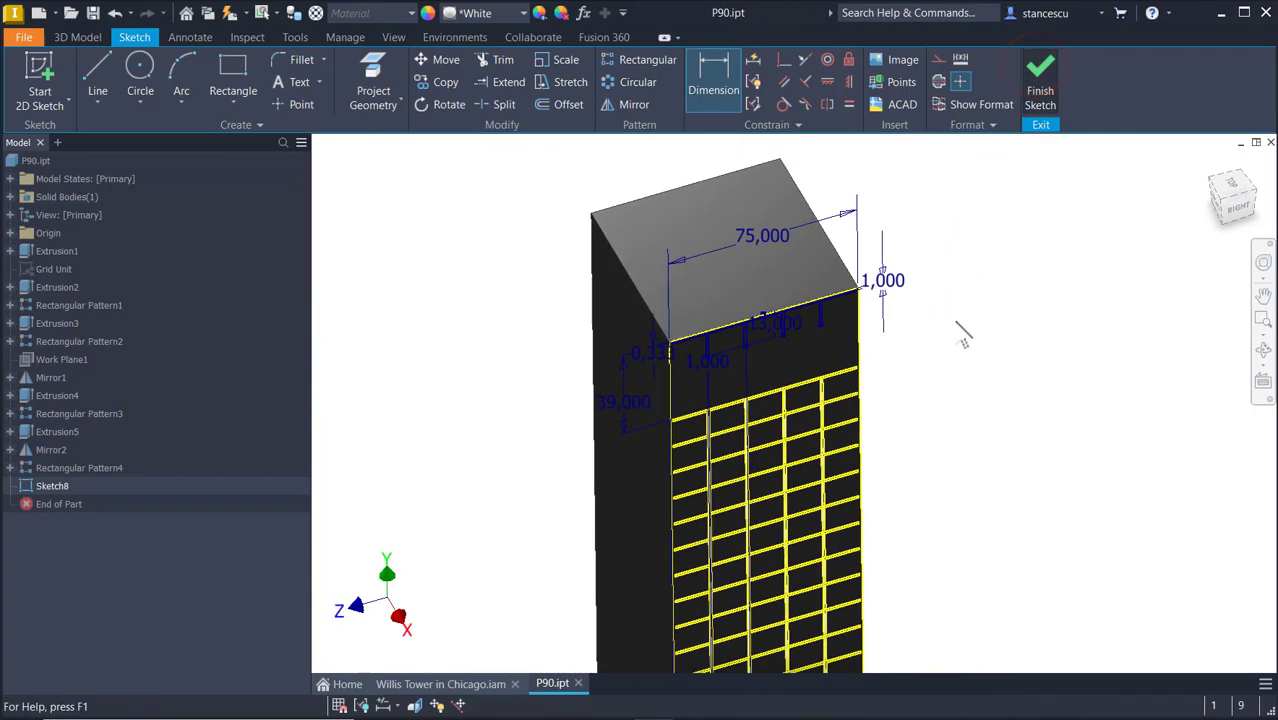
Extrude the pasted grid profile as a cut 1.5 in deep into the top of the pillar's right face.
{"action": "scroll", "coordinate": [822, 378], "scroll_direction": "up", "scroll_amount": 5}
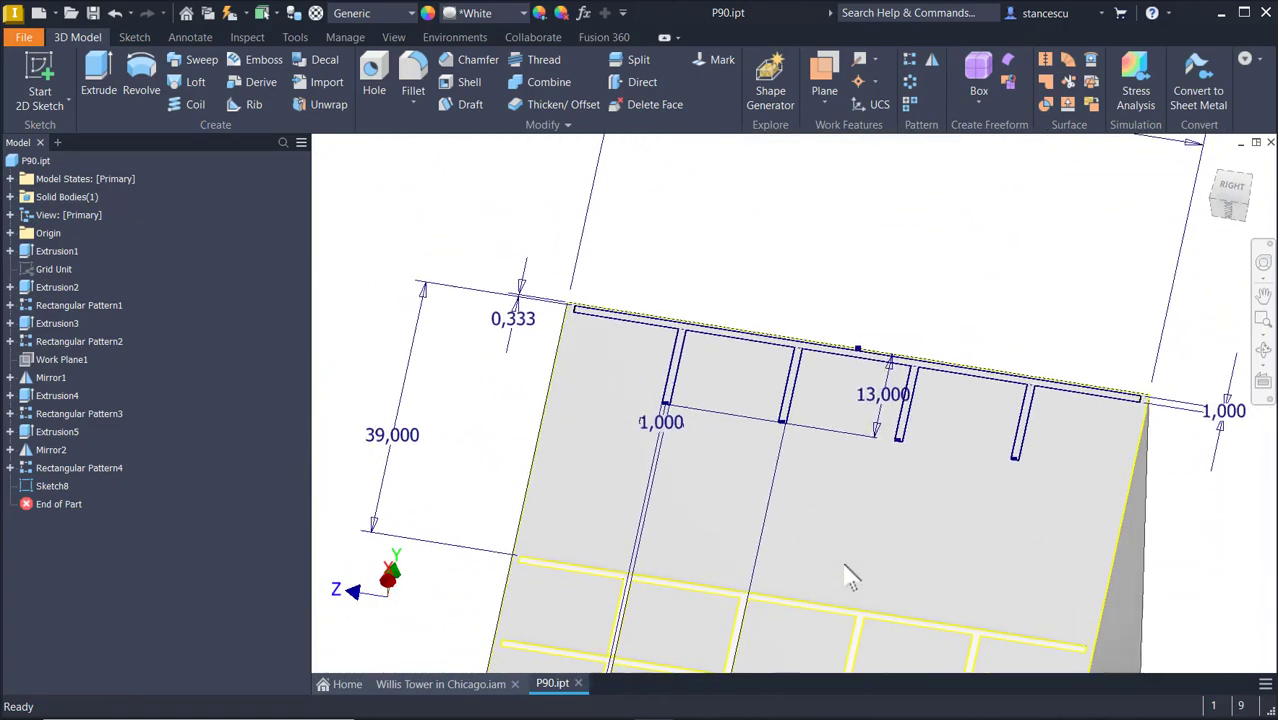
{"action": "left_click", "coordinate": [99, 80]}
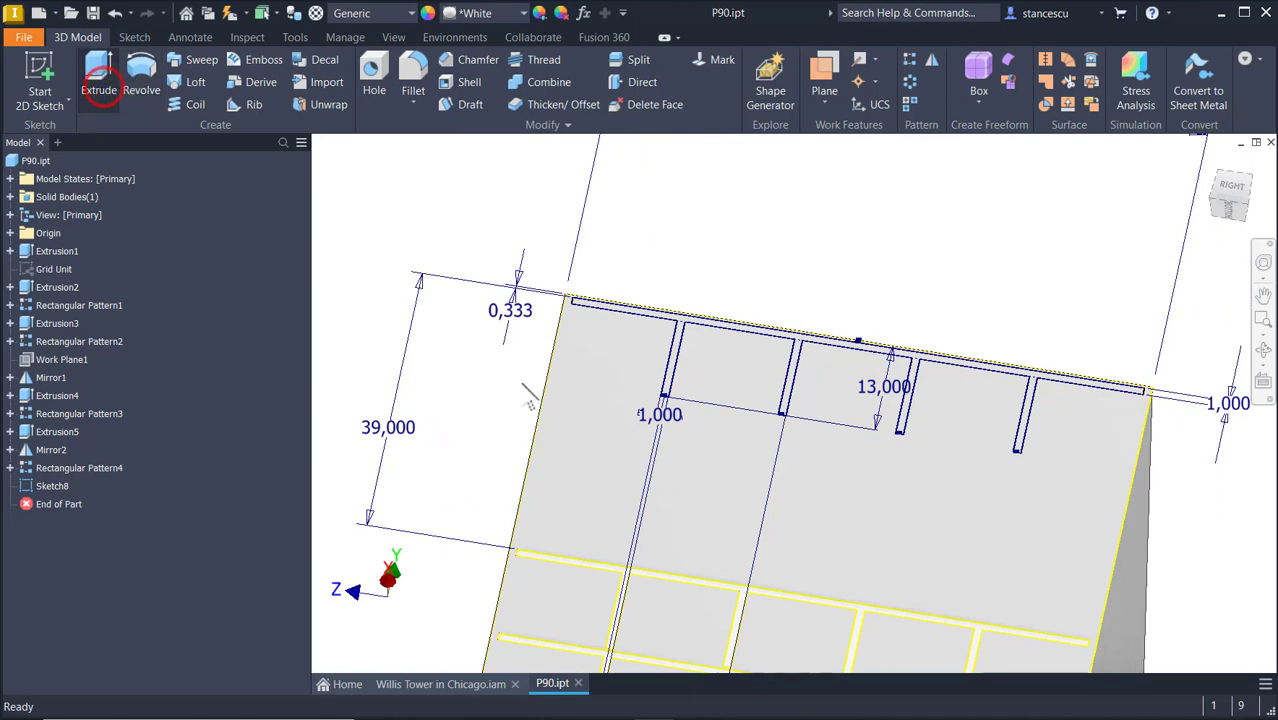
{"action": "left_click", "coordinate": [763, 368]}
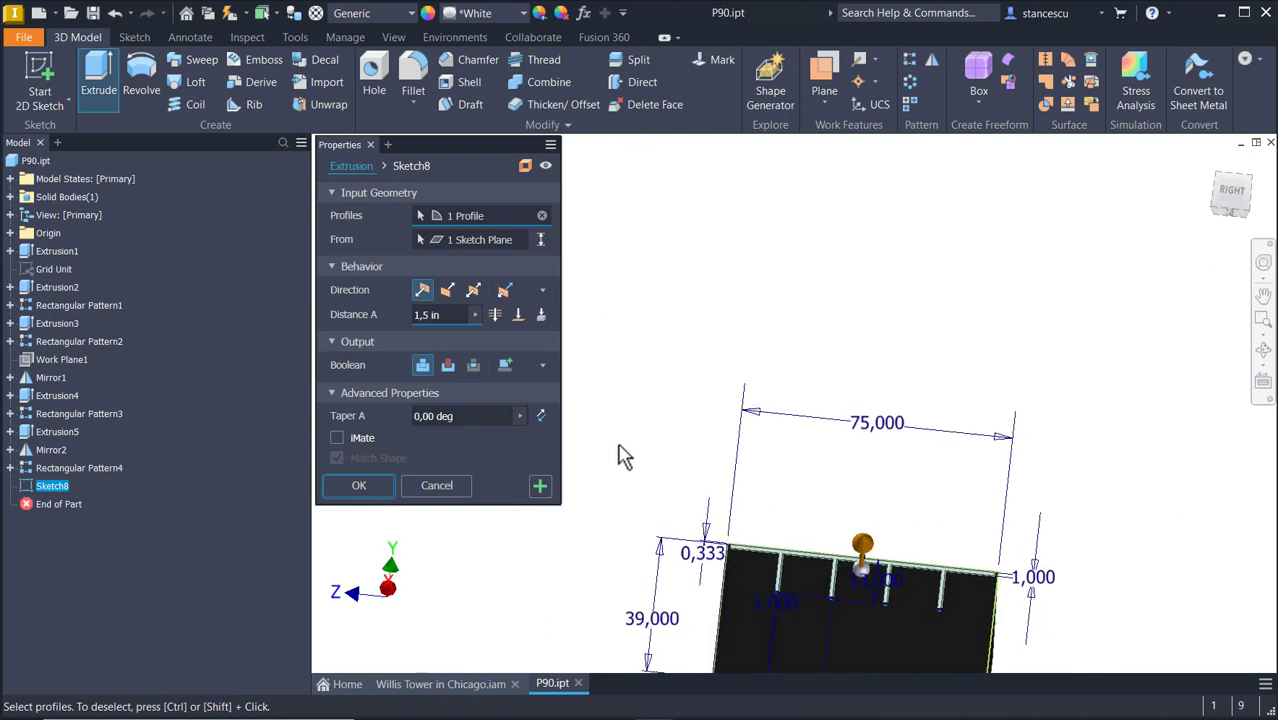
{"action": "left_click", "coordinate": [447, 366]}
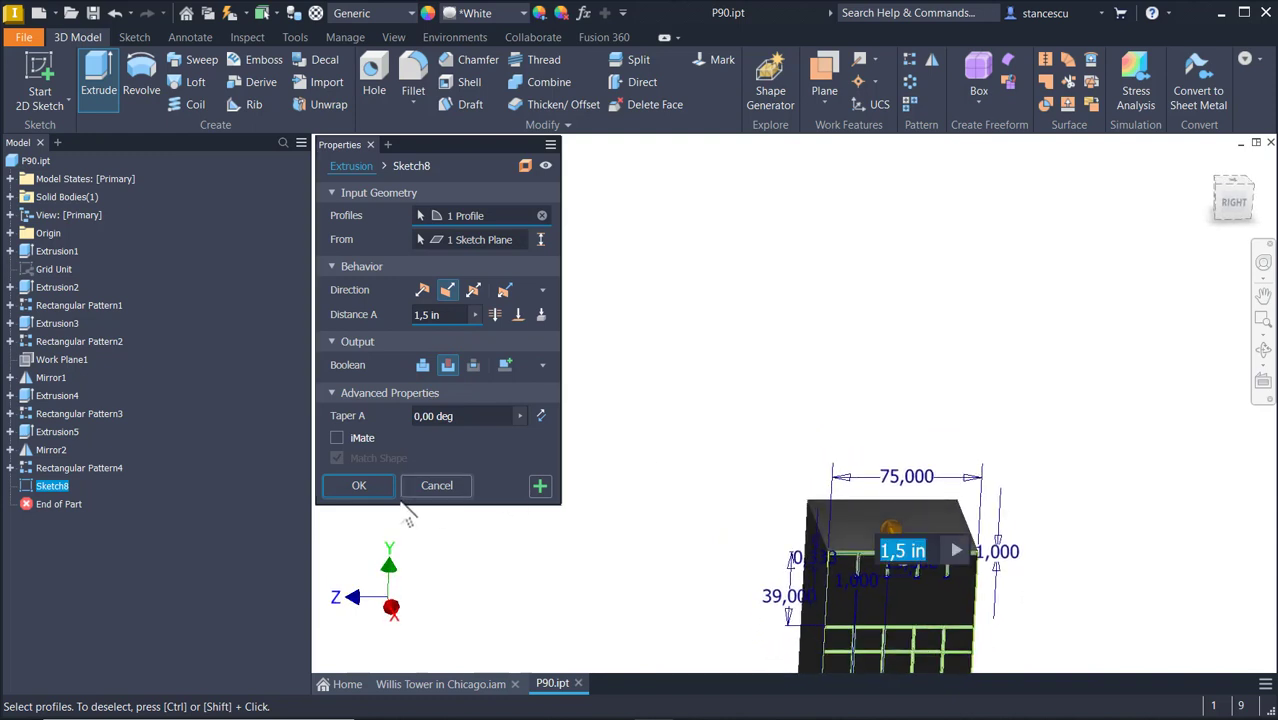
{"action": "left_click", "coordinate": [356, 486]}
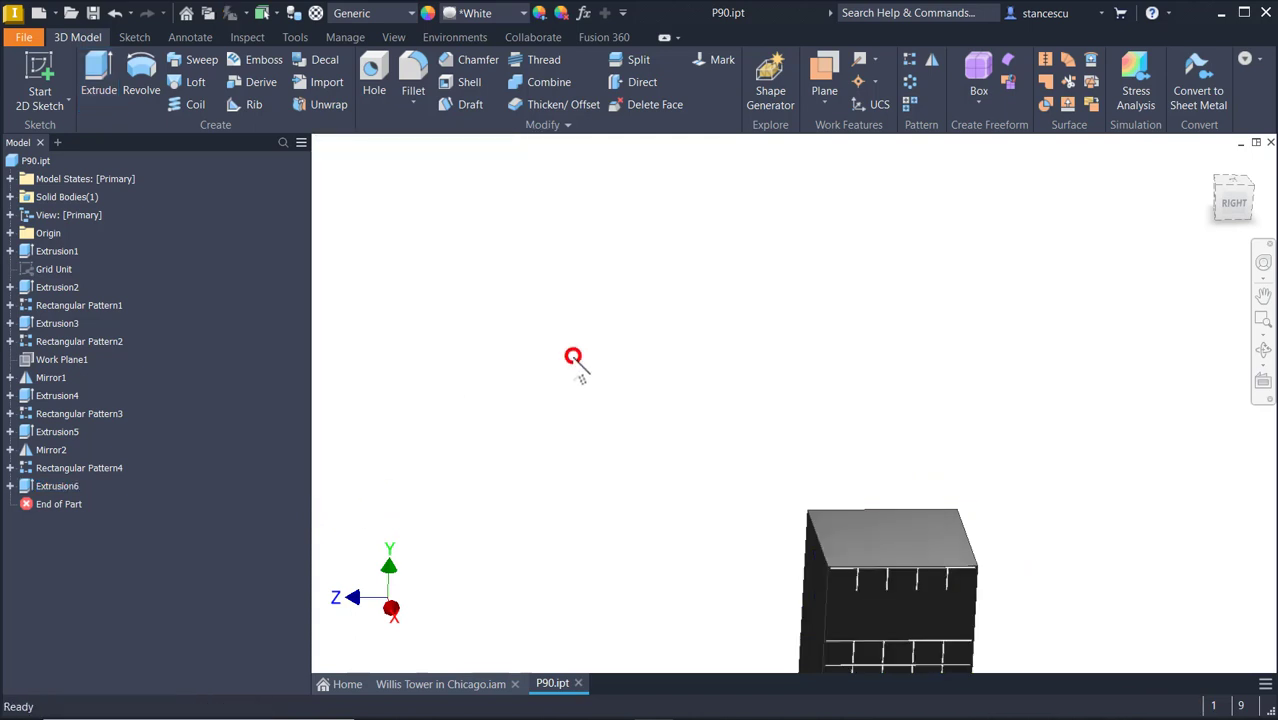
Mirror Extrusion5, Rectangular Pattern4 and Extrusion6 about Work Plane1 onto the adjacent pillar face.
{"action": "key", "text": "F6"}
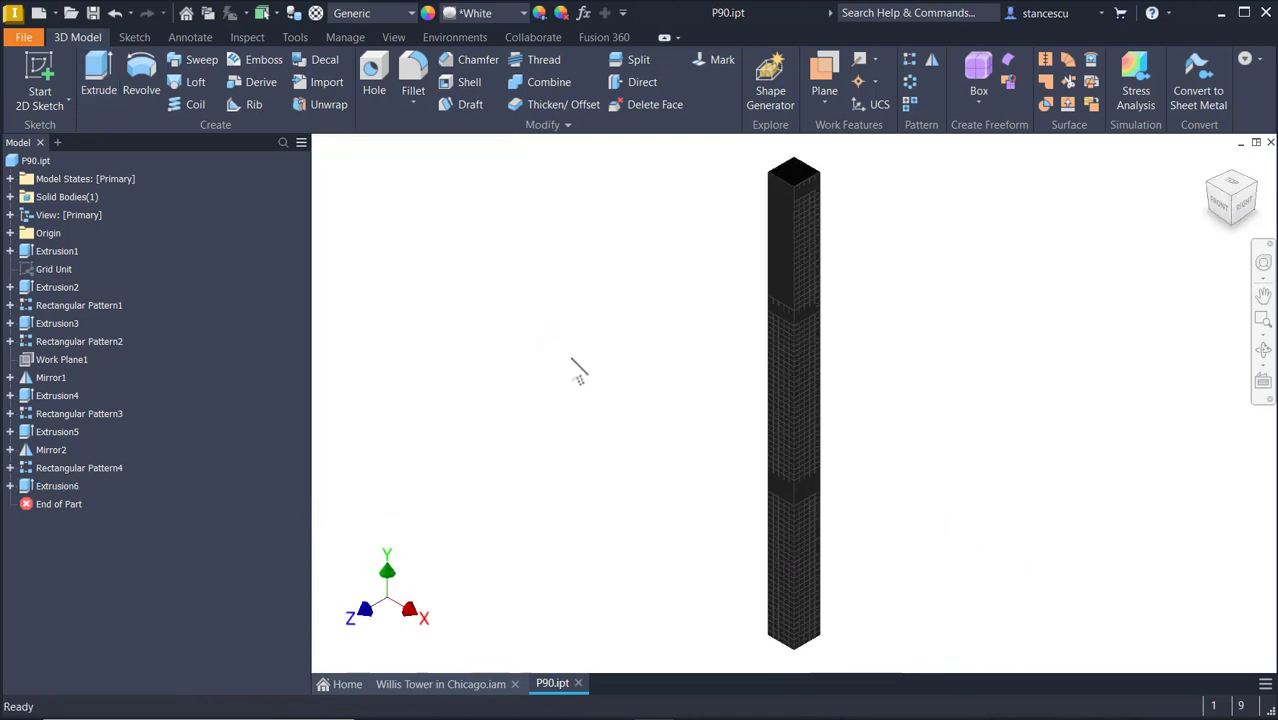
{"action": "left_click", "coordinate": [633, 201]}
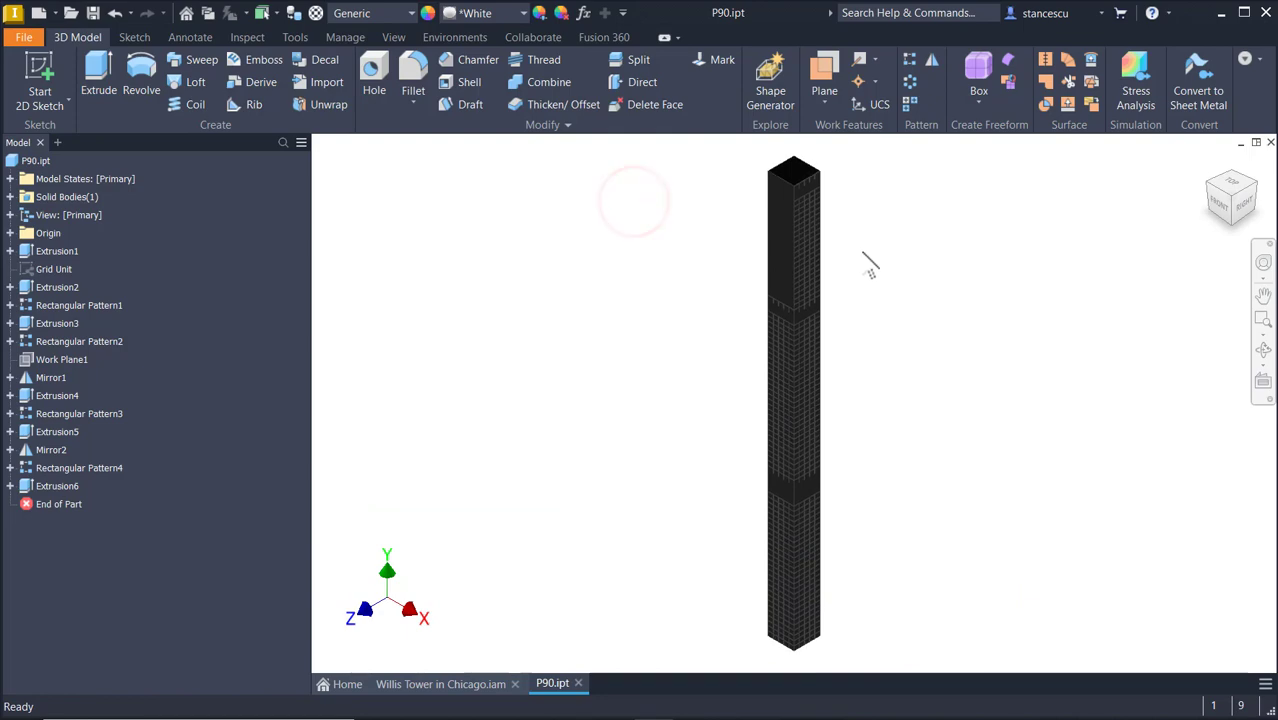
{"action": "left_click", "coordinate": [916, 245]}
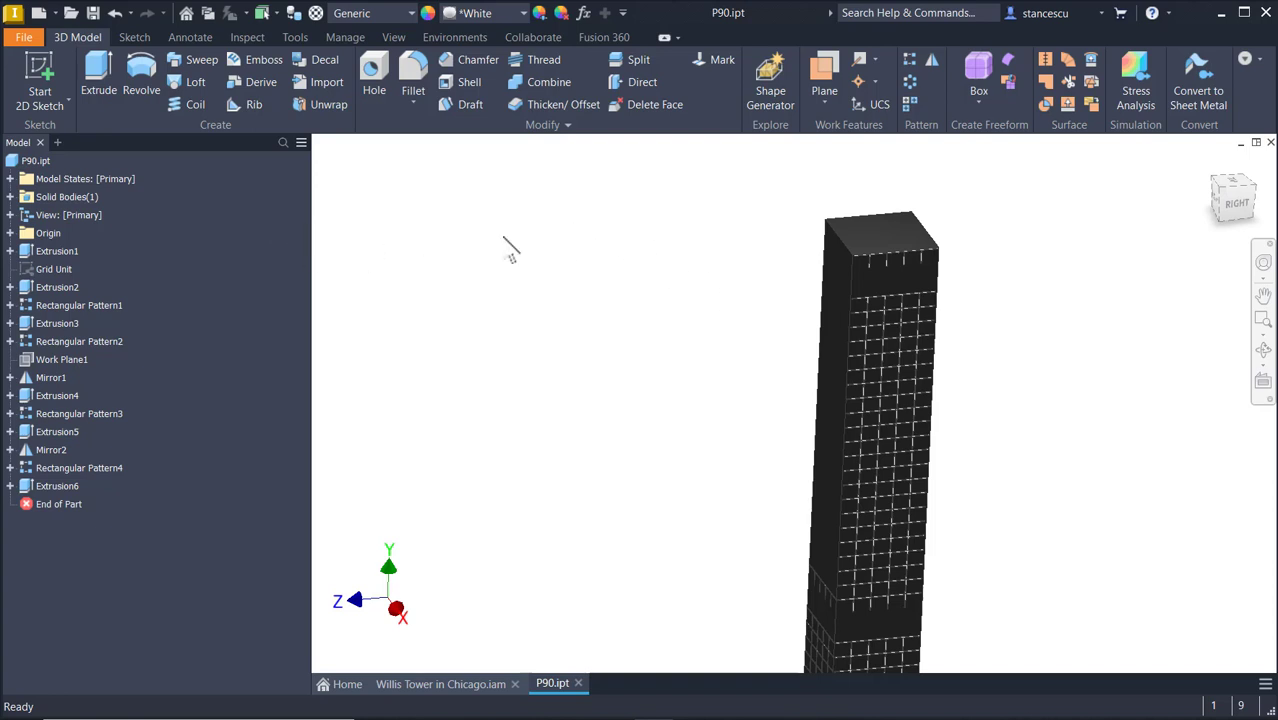
{"action": "left_click", "coordinate": [929, 63]}
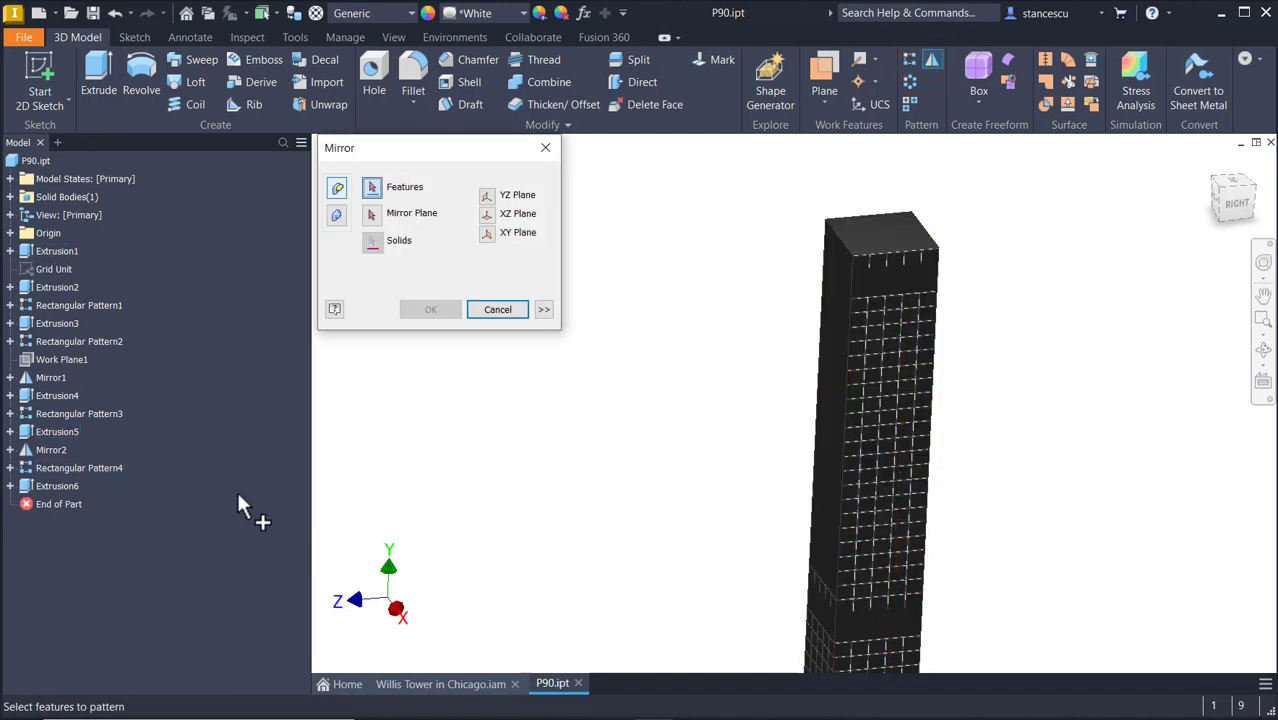
{"action": "left_click", "coordinate": [46, 487]}
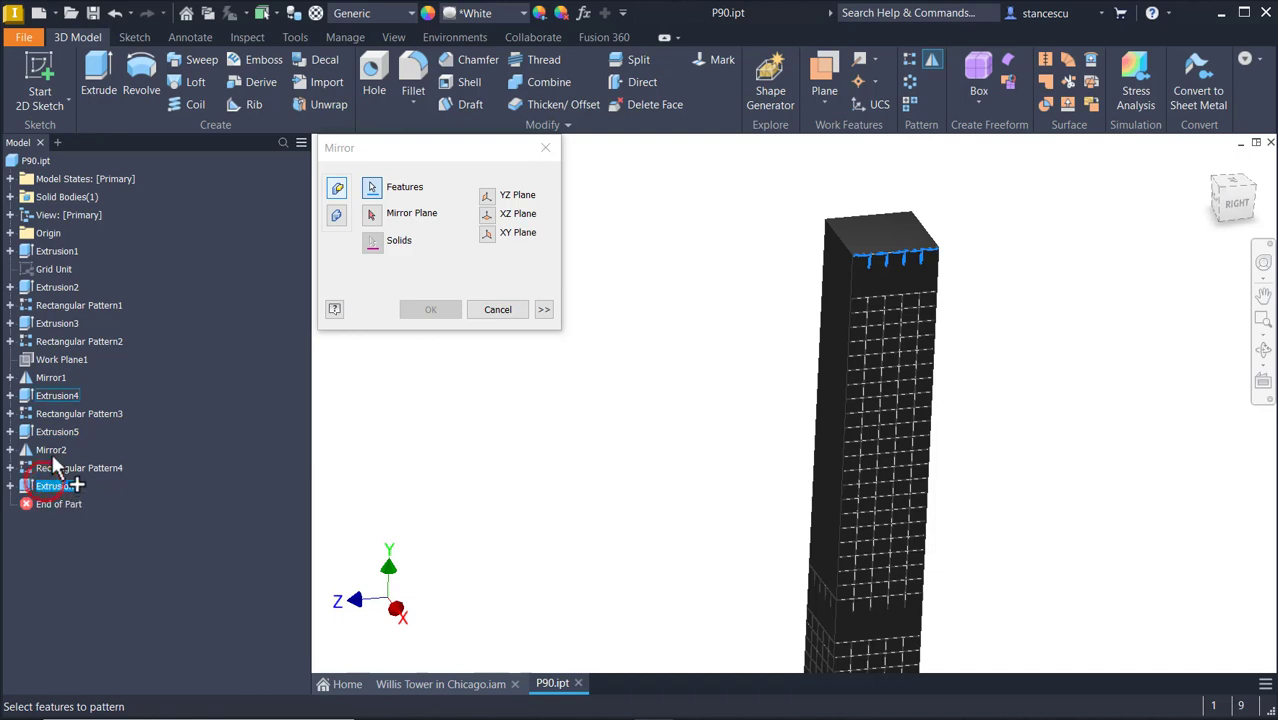
{"action": "left_click", "coordinate": [52, 472]}
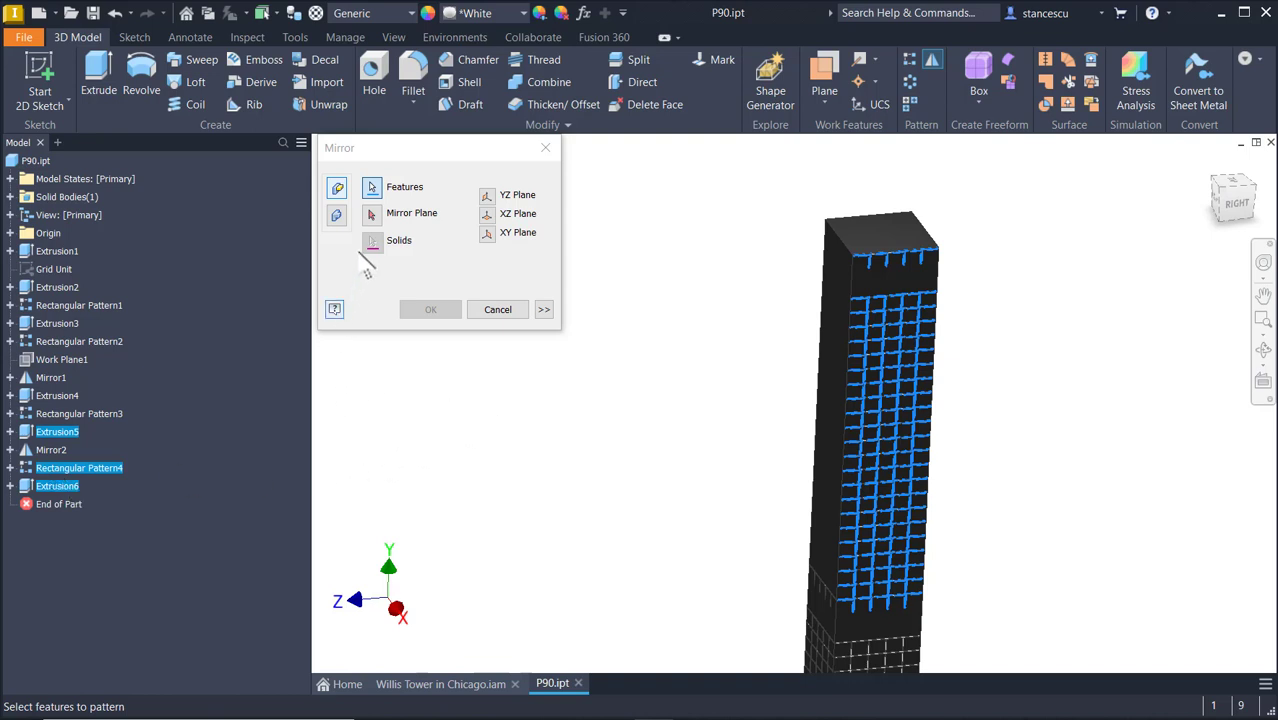
{"action": "left_click", "coordinate": [372, 215]}
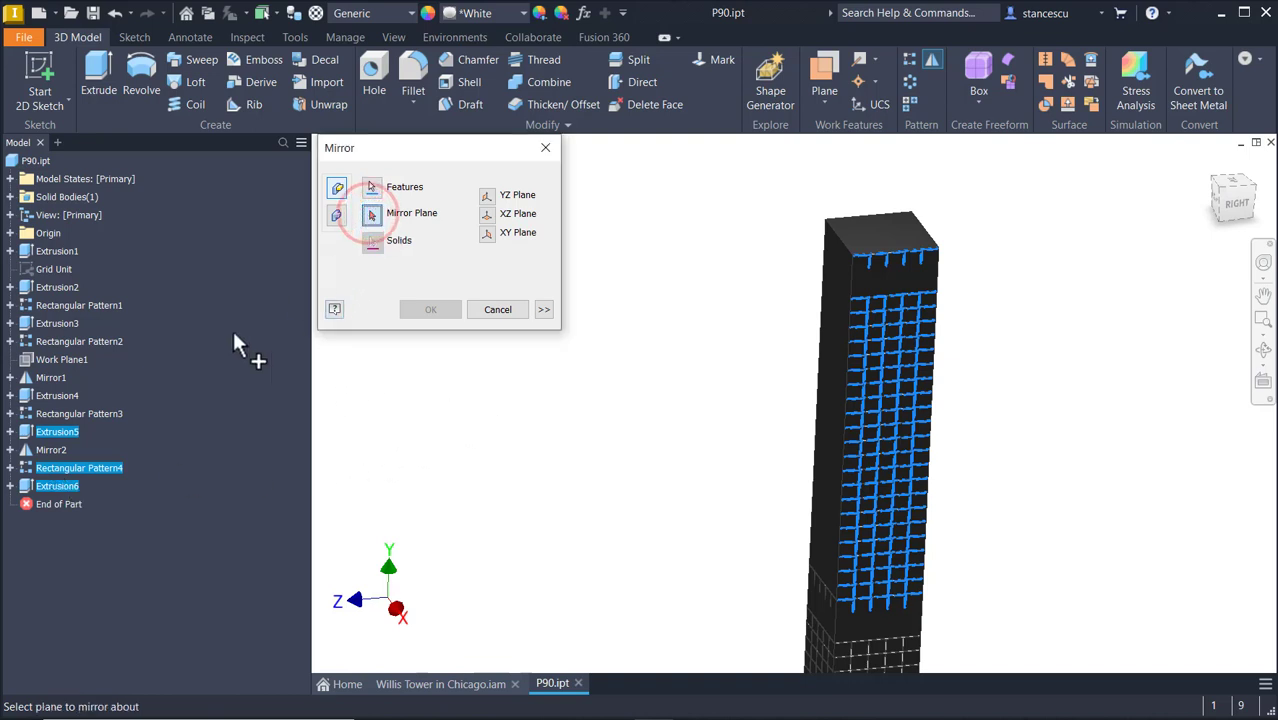
{"action": "left_click", "coordinate": [58, 361]}
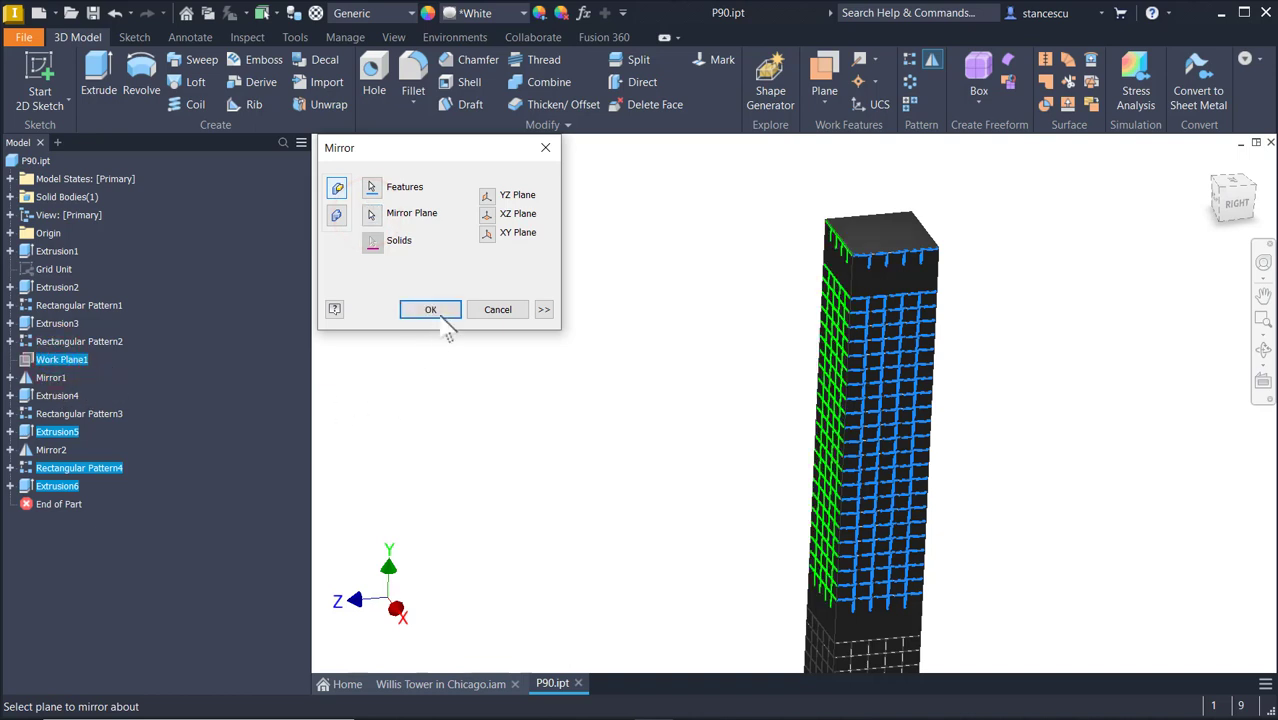
{"action": "left_click", "coordinate": [441, 311]}
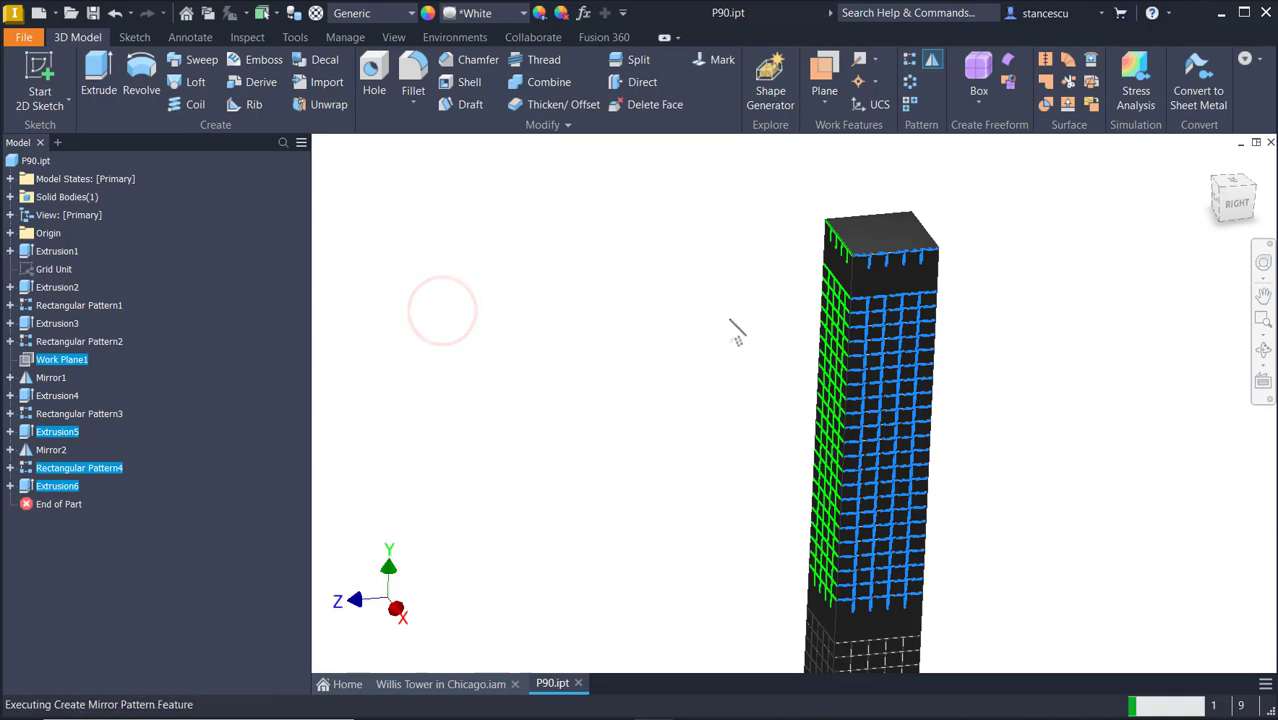
{"action": "mouse_move", "coordinate": [817, 316]}
{"action": "middle_mouse_down", "text": "shift"}
{"action": "mouse_move", "coordinate": [864, 363]}
{"action": "mouse_move", "coordinate": [961, 371]}
{"action": "mouse_move", "coordinate": [802, 394]}
{"action": "mouse_move", "coordinate": [805, 335]}
{"action": "middle_mouse_up", "text": "shift"}
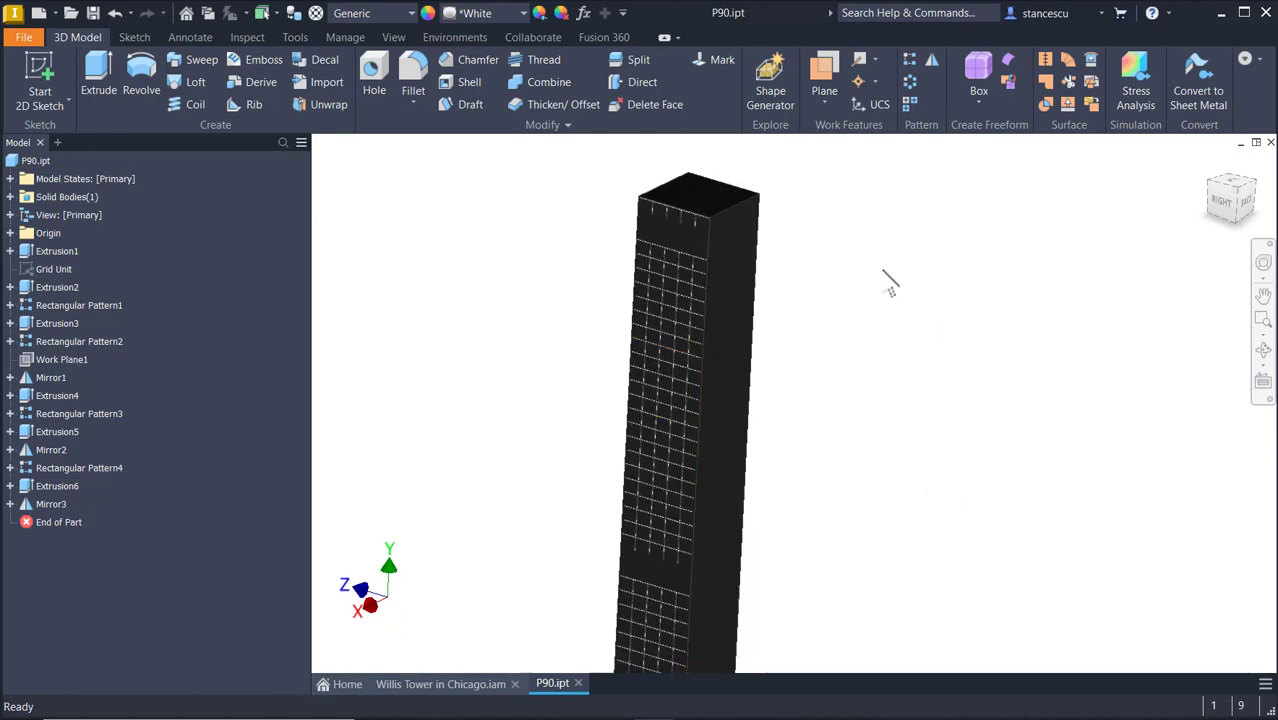
Switch to the Willis Tower in Chicago assembly and examine the upper facades of the 90-floor pillars.
{"action": "left_click", "coordinate": [432, 676]}
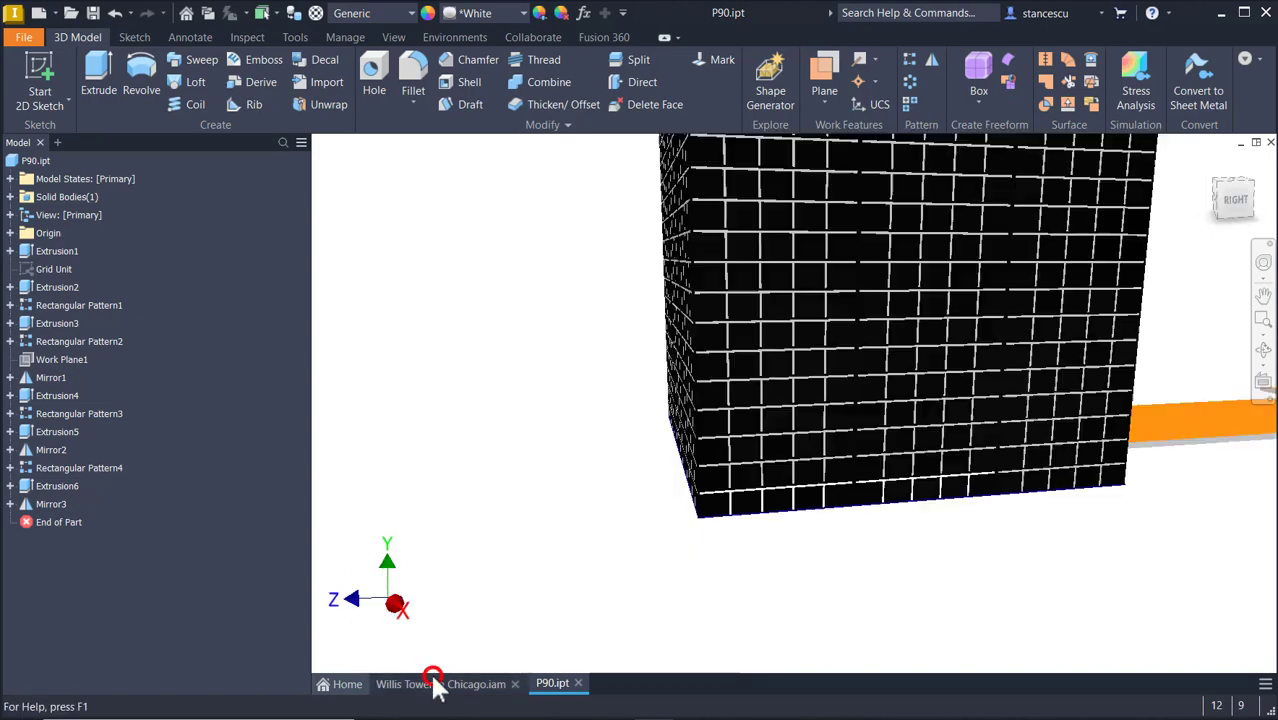
{"action": "key", "text": "F6"}
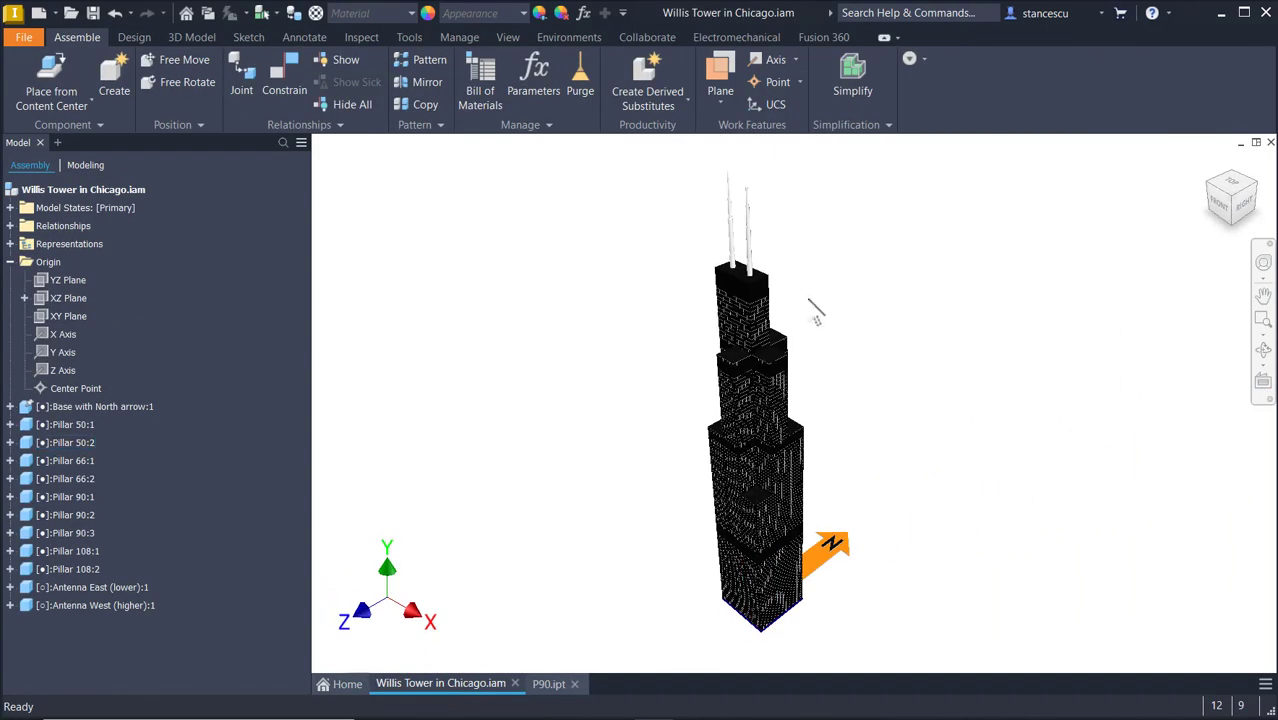
{"action": "scroll", "coordinate": [888, 280], "scroll_direction": "up", "scroll_amount": 5}
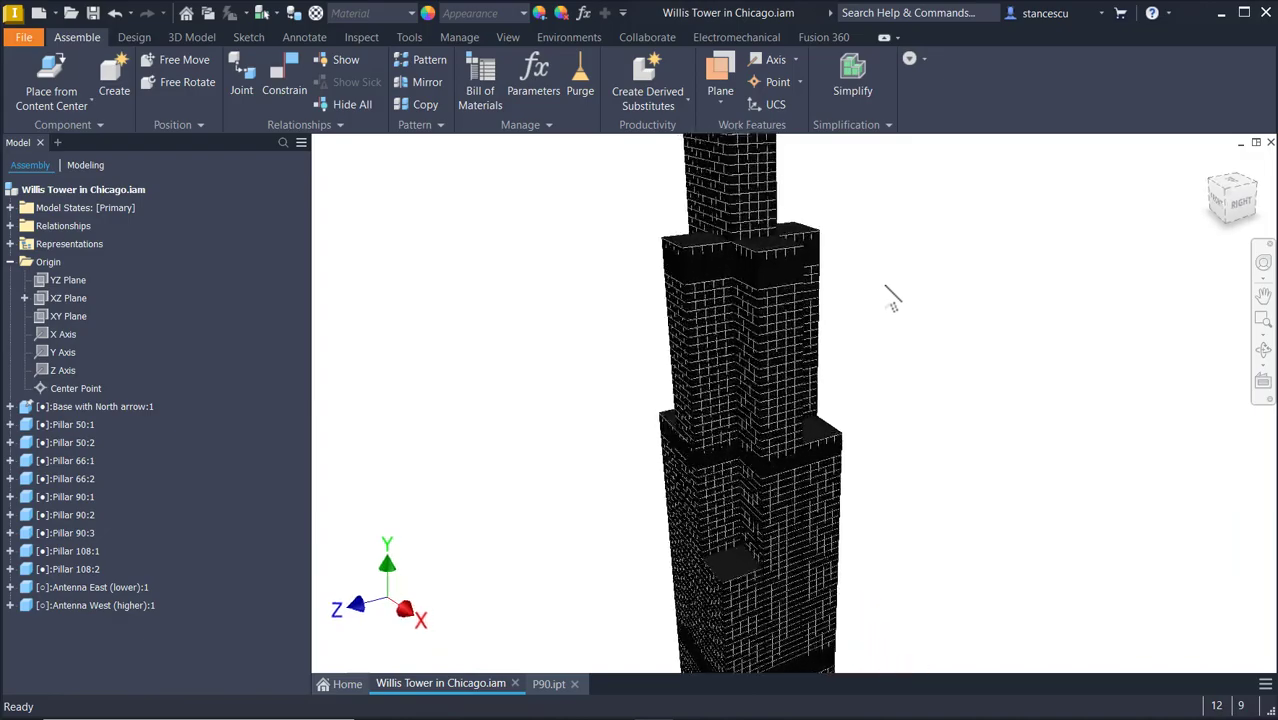
{"action": "middle_click_drag", "start_coordinate": [897, 290], "coordinate": [822, 502], "text": "shift"}
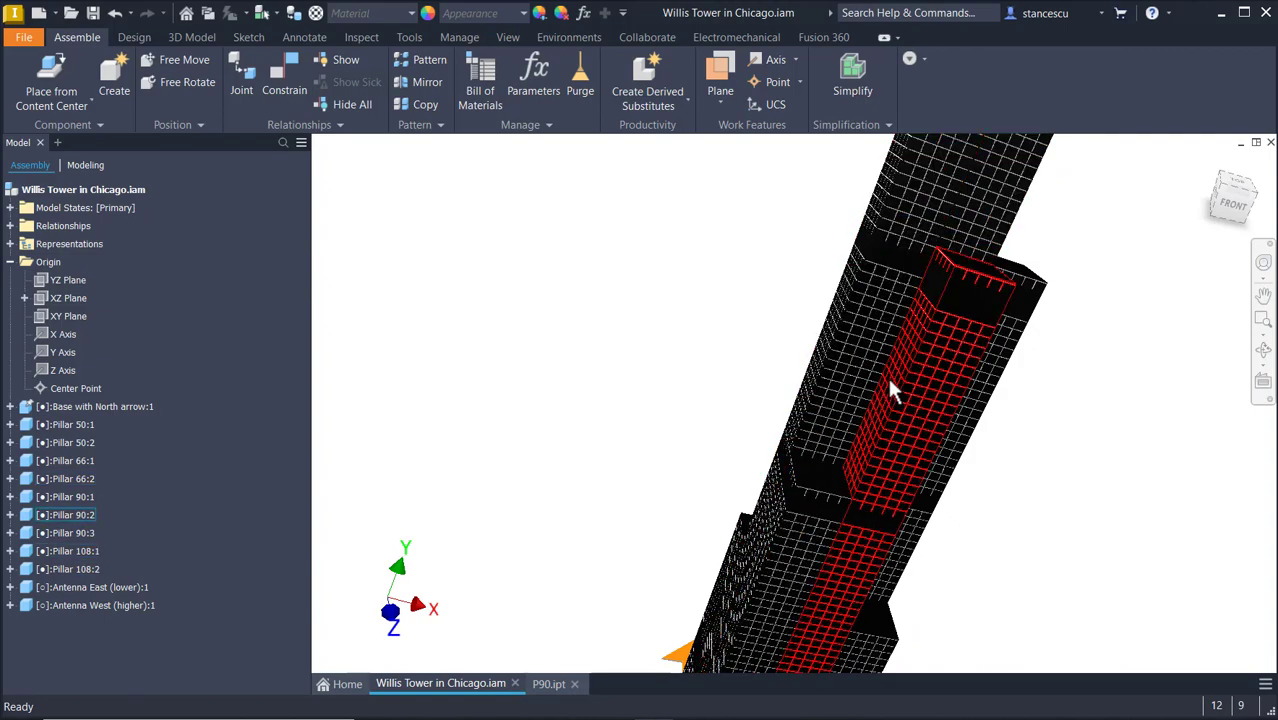
Examine the exposed faces of the 90-floor pillars in the assembly, return to P90.ipt and inspect the pillar's back face.
{"action": "middle_click_drag", "start_coordinate": [889, 385], "coordinate": [851, 370], "text": "shift"}
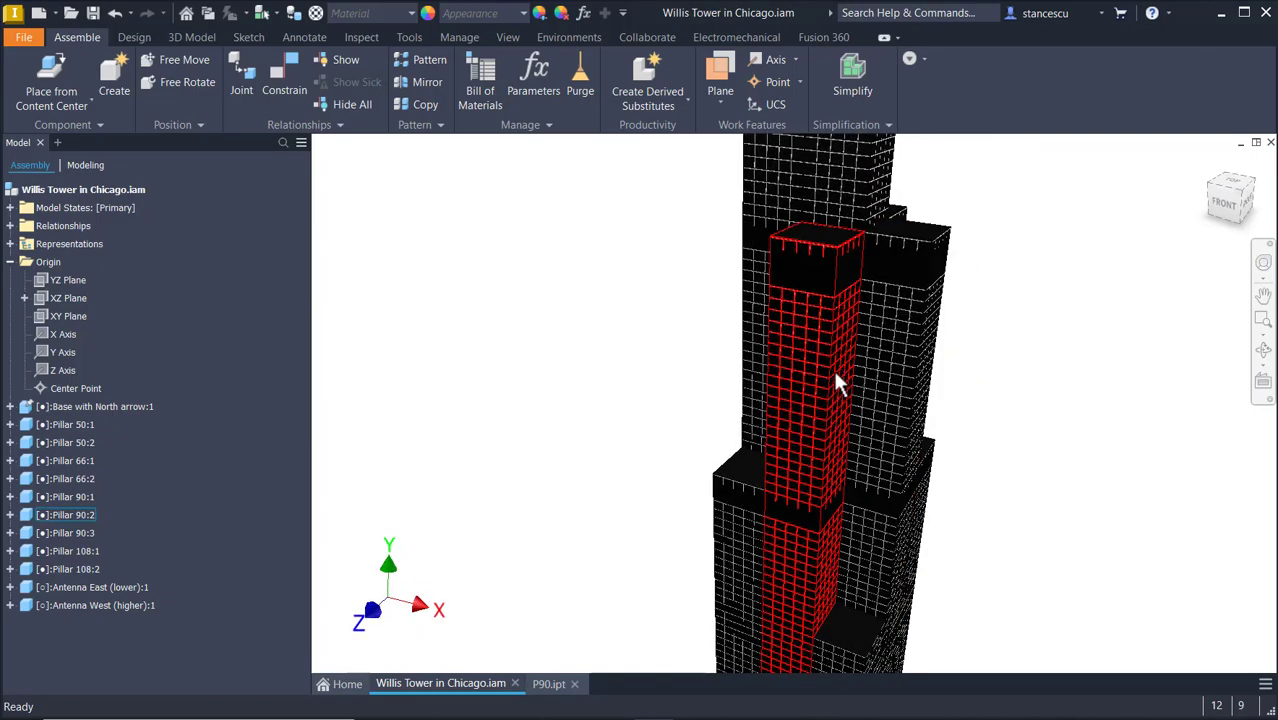
{"action": "scroll", "coordinate": [833, 370], "scroll_direction": "down", "scroll_amount": 2}
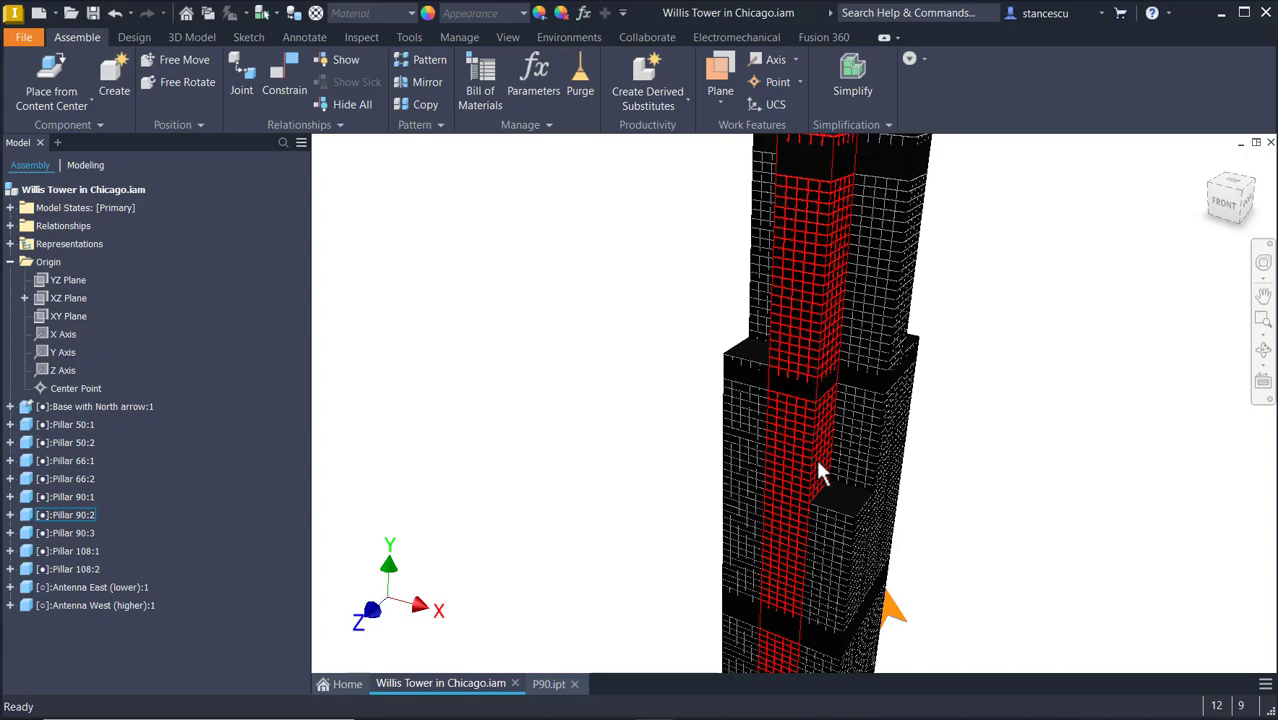
{"action": "mouse_move", "coordinate": [827, 477]}
{"action": "middle_mouse_down", "text": "shift"}
{"action": "mouse_move", "coordinate": [937, 452]}
{"action": "mouse_move", "coordinate": [836, 406]}
{"action": "mouse_move", "coordinate": [802, 318]}
{"action": "mouse_move", "coordinate": [876, 294]}
{"action": "mouse_move", "coordinate": [757, 308]}
{"action": "mouse_move", "coordinate": [760, 492]}
{"action": "mouse_move", "coordinate": [750, 413]}
{"action": "mouse_move", "coordinate": [785, 476]}
{"action": "mouse_move", "coordinate": [770, 536]}
{"action": "mouse_move", "coordinate": [824, 444]}
{"action": "middle_mouse_up", "text": "shift"}
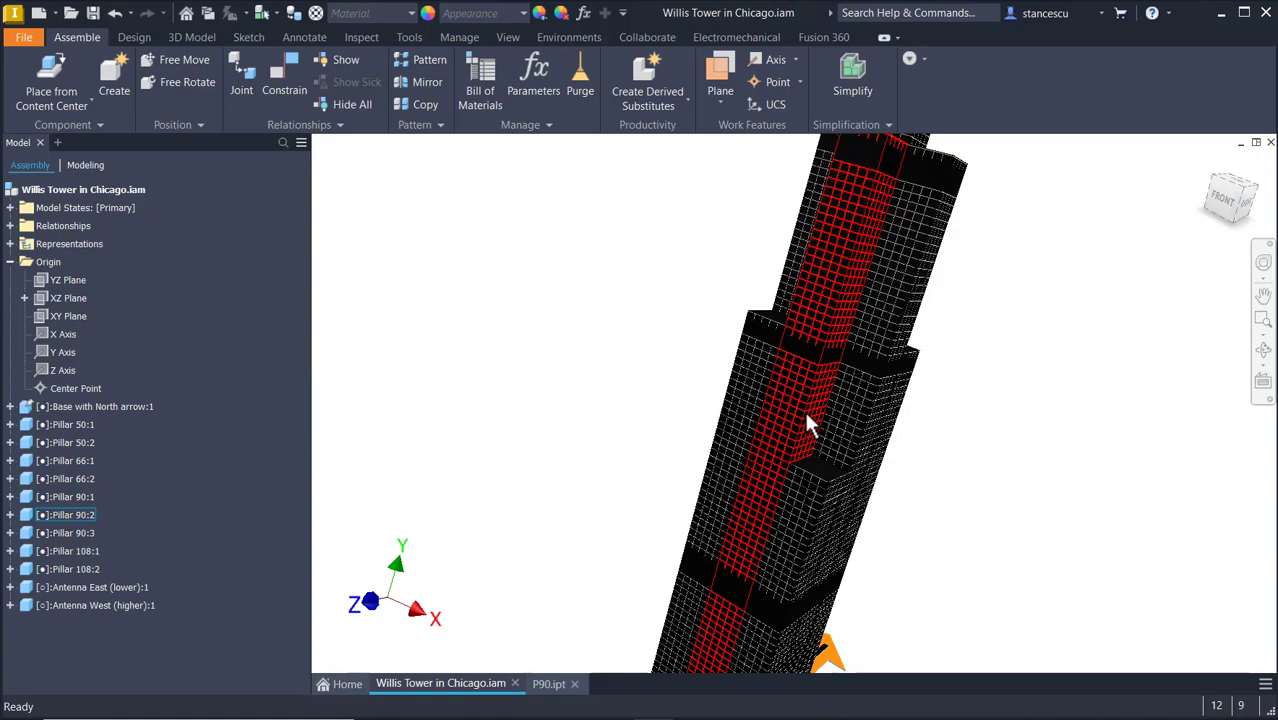
{"action": "middle_click_drag", "start_coordinate": [836, 263], "coordinate": [650, 665], "text": "shift"}
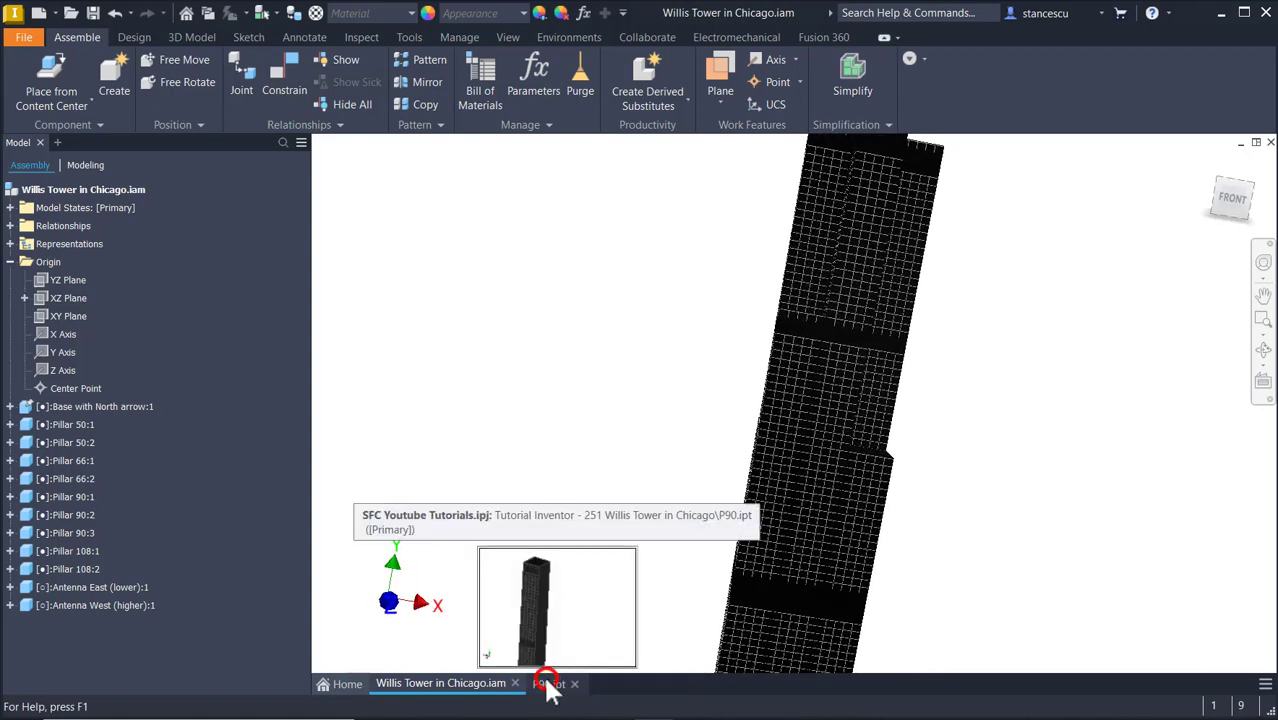
{"action": "left_click", "coordinate": [548, 686]}
{"action": "middle_click_drag", "start_coordinate": [770, 357], "coordinate": [654, 414], "text": "shift"}
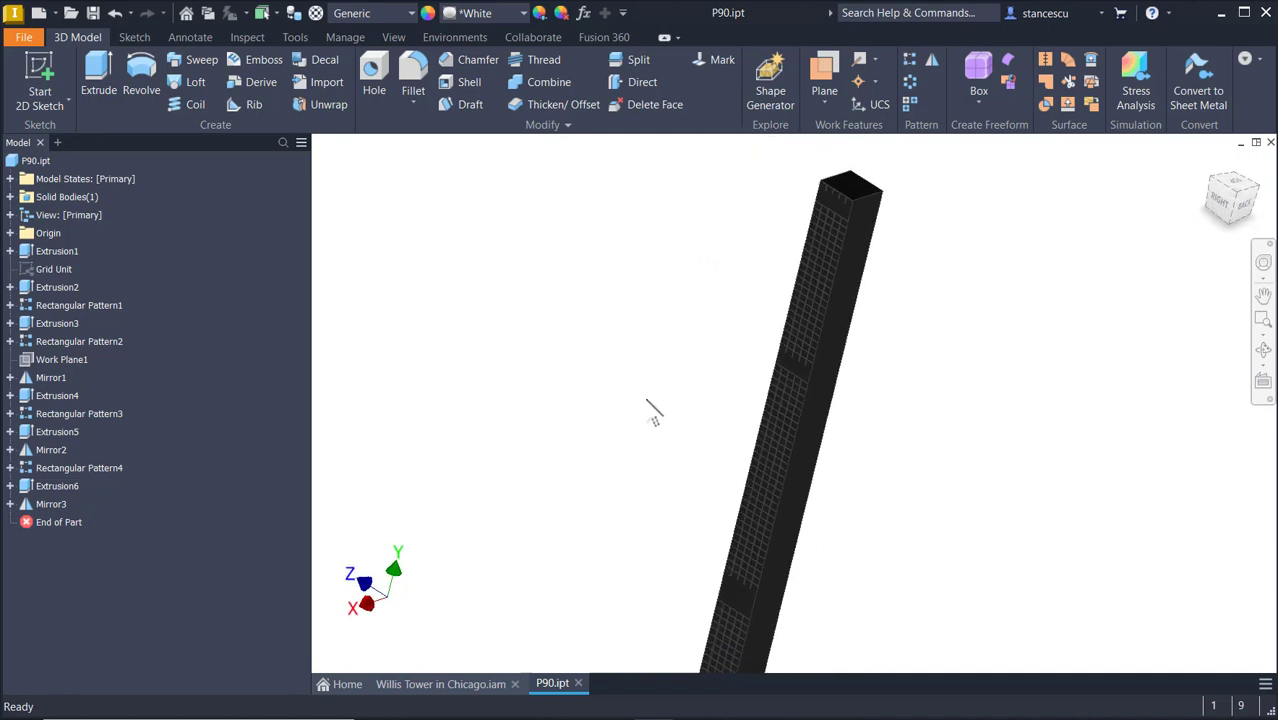
{"action": "key", "text": "F6"}
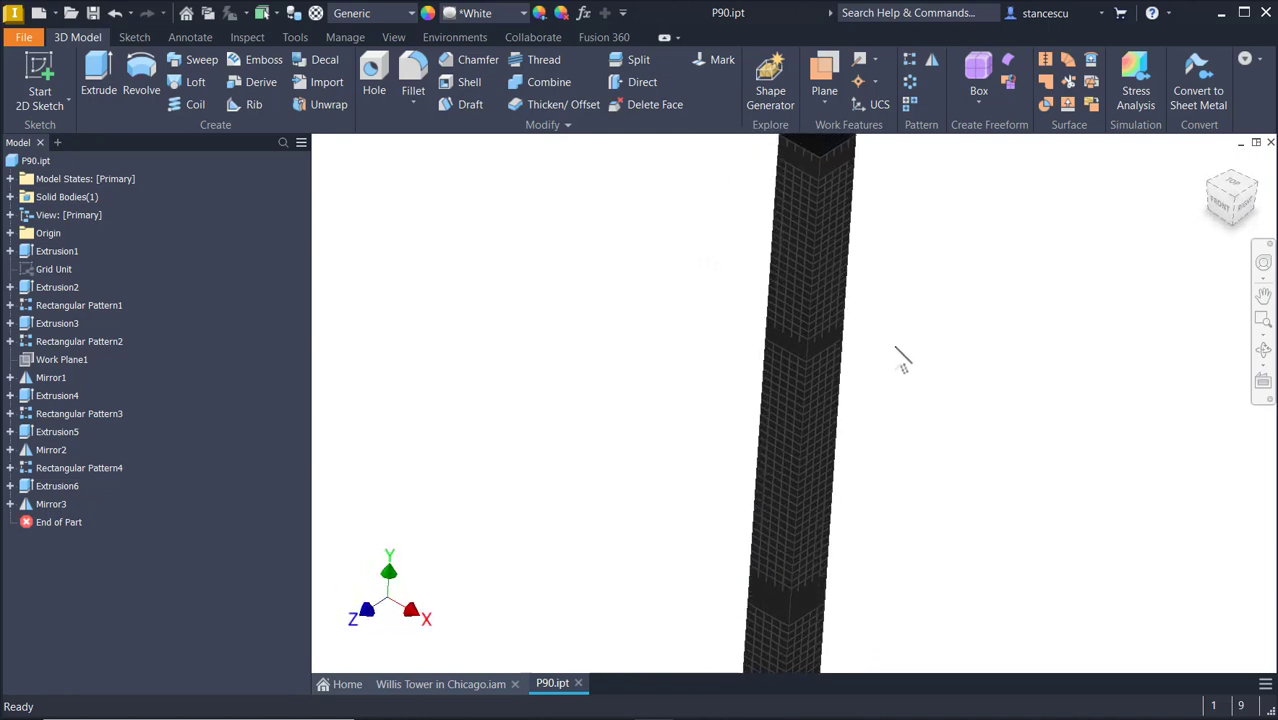
{"action": "middle_click_drag", "start_coordinate": [887, 374], "coordinate": [850, 424], "text": "shift"}
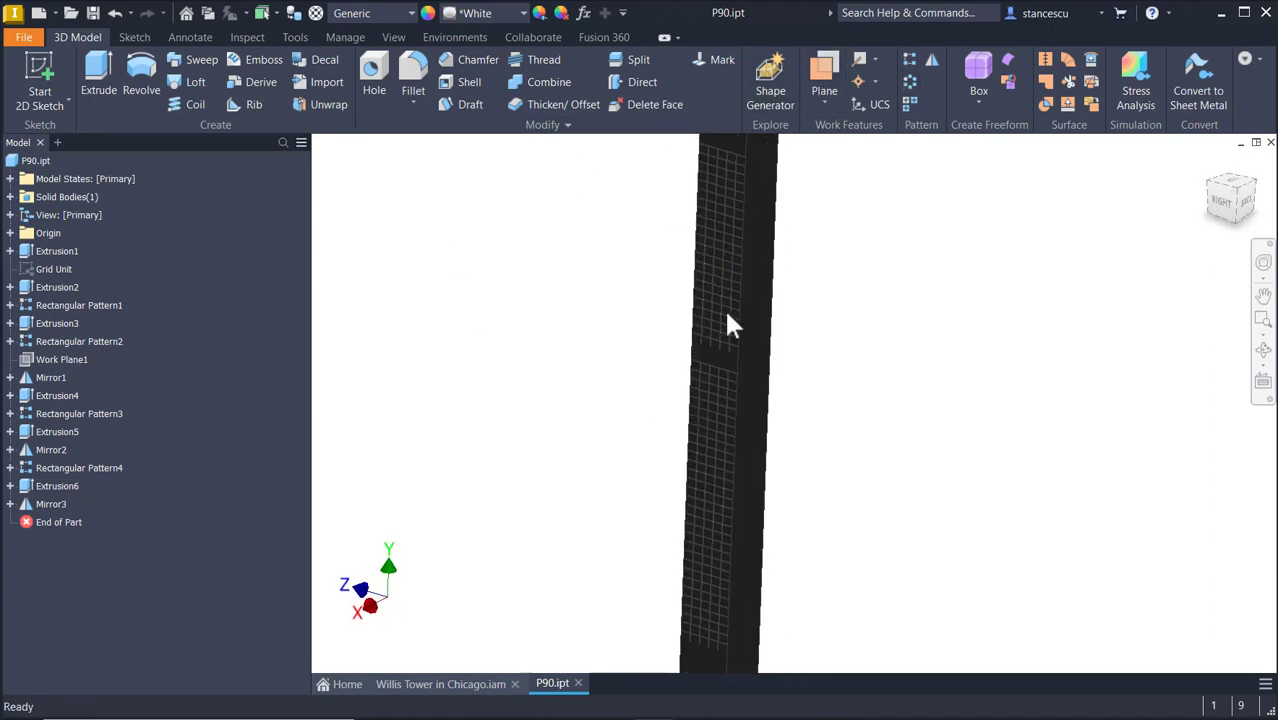
{"action": "middle_click_drag", "start_coordinate": [729, 324], "coordinate": [936, 250], "text": "shift"}
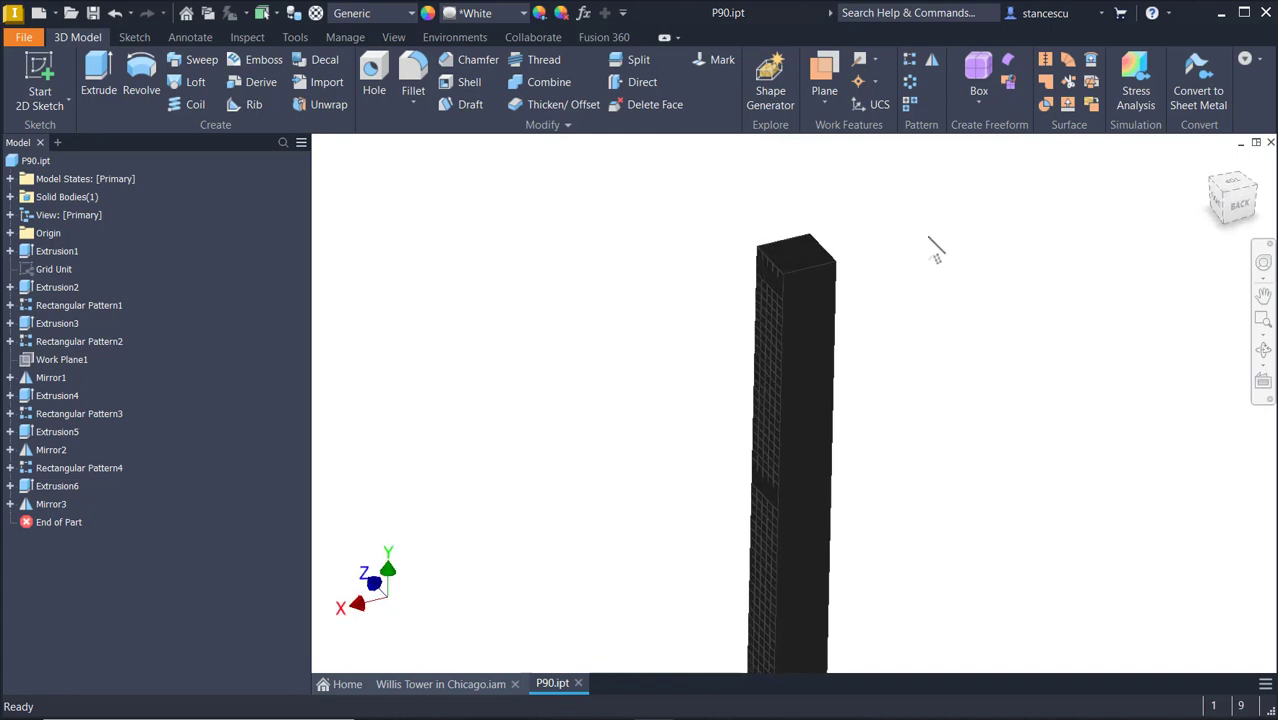
Create a diagonal work plane through the pillar's right-back vertical edge and the diagonally opposite vertical edge.
{"action": "left_click", "coordinate": [824, 68]}
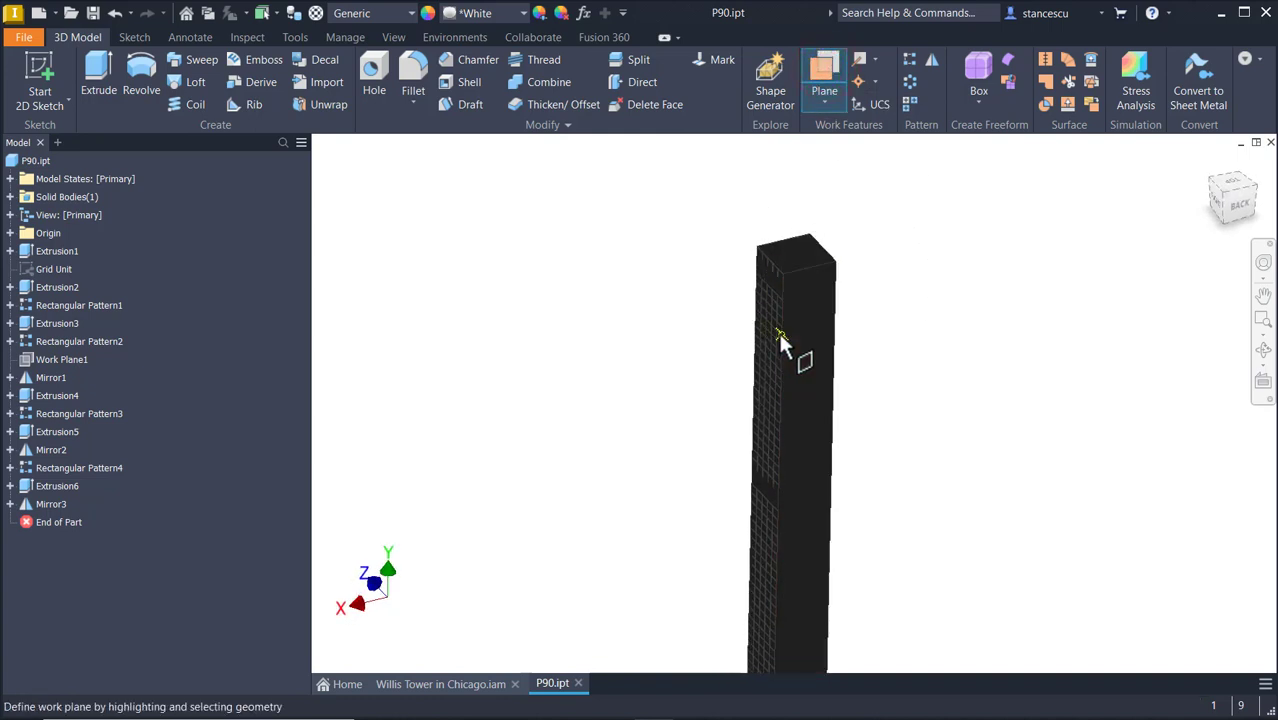
{"action": "scroll", "coordinate": [784, 377], "scroll_direction": "up", "scroll_amount": 3}
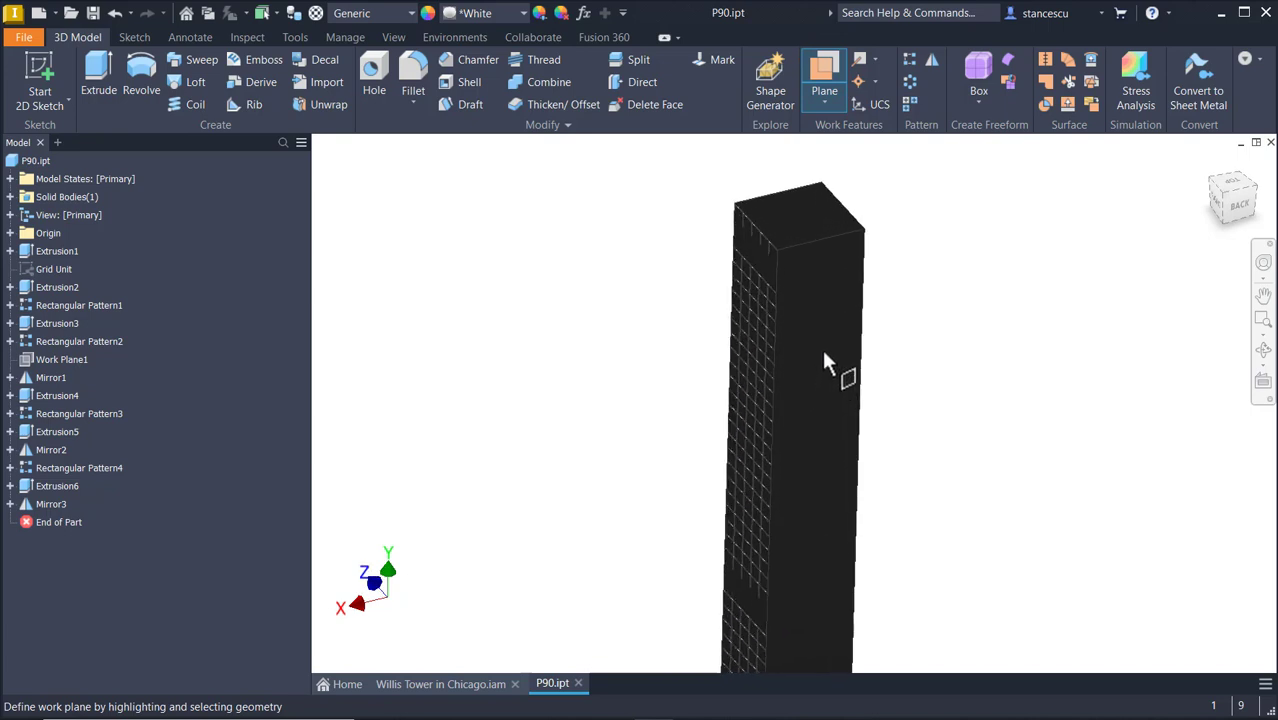
{"action": "scroll", "coordinate": [824, 351], "scroll_direction": "up", "scroll_amount": 2}
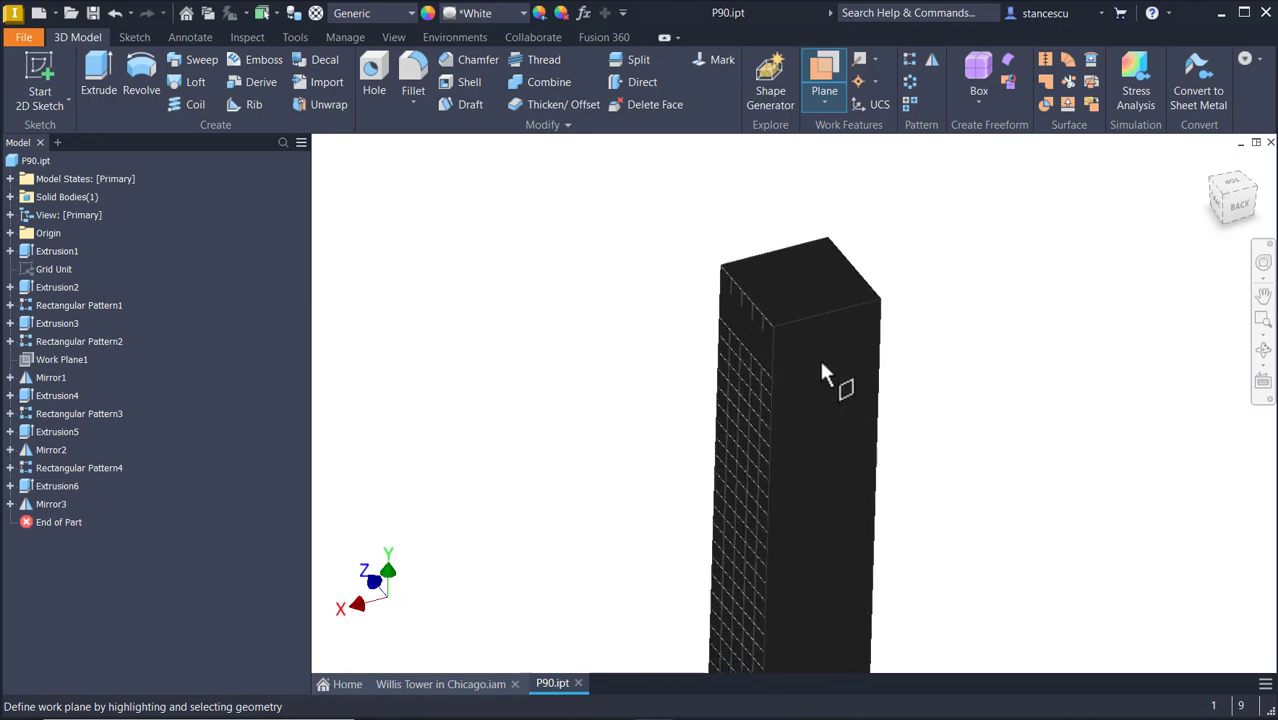
{"action": "left_click", "coordinate": [772, 400]}
{"action": "middle_click_drag", "start_coordinate": [876, 350], "coordinate": [768, 345], "text": "shift"}
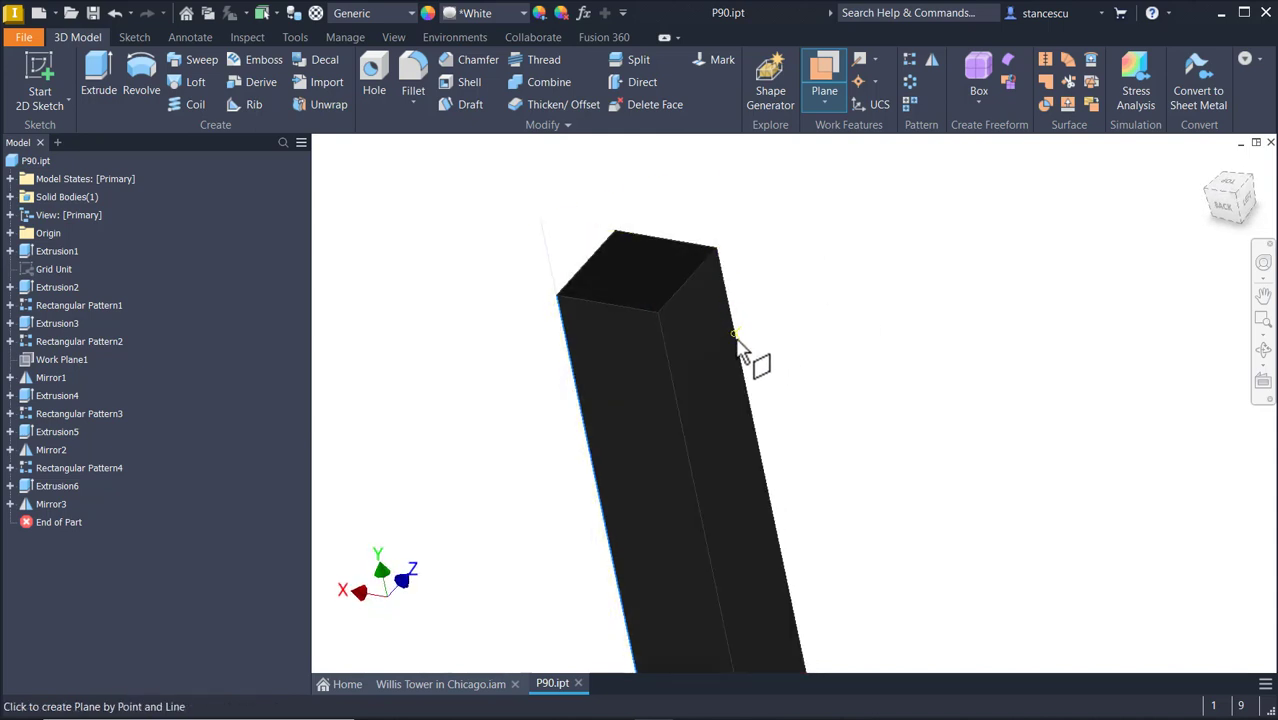
{"action": "left_click", "coordinate": [740, 352]}
Mirror Extrusion4, Rectangular Pattern3, Extrusion5, Rectangular Pattern4 and Extrusion6 about Work Plane2 onto the pillar's back face.
{"action": "middle_click_drag", "start_coordinate": [740, 352], "coordinate": [565, 248], "text": "shift"}
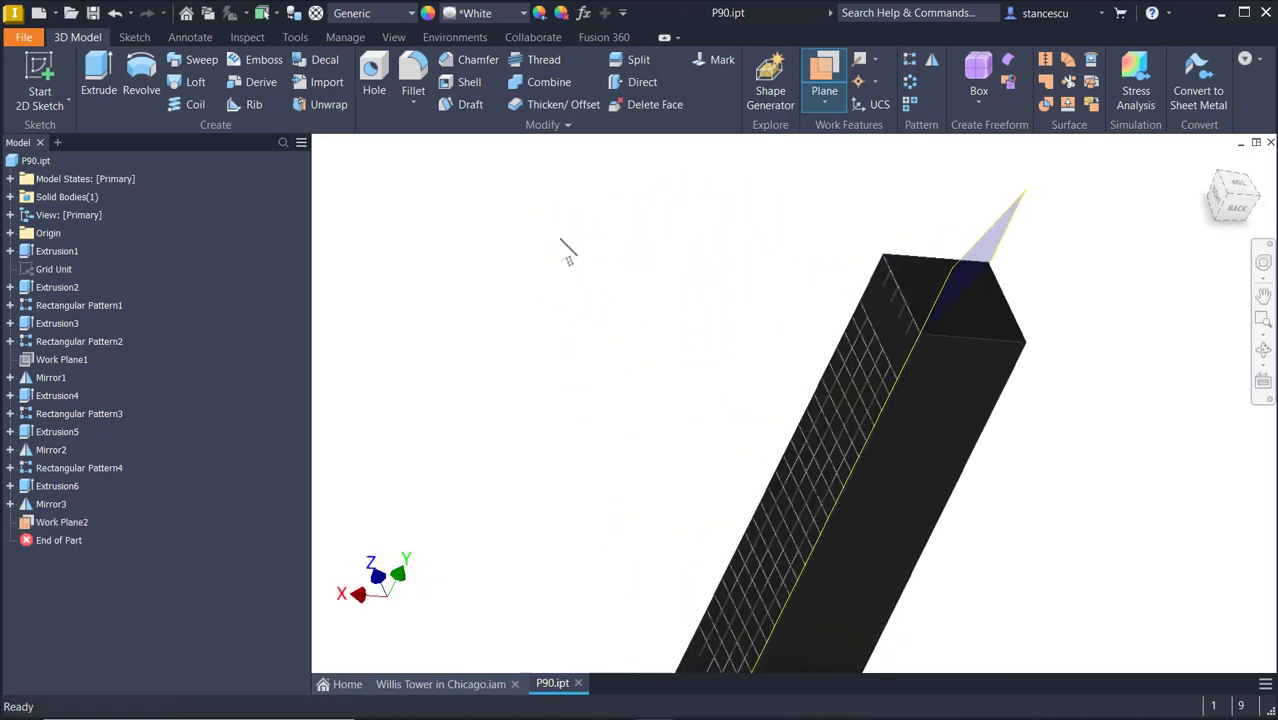
{"action": "left_click", "coordinate": [931, 60]}
{"action": "middle_click_drag", "start_coordinate": [713, 315], "coordinate": [765, 326], "text": "shift"}
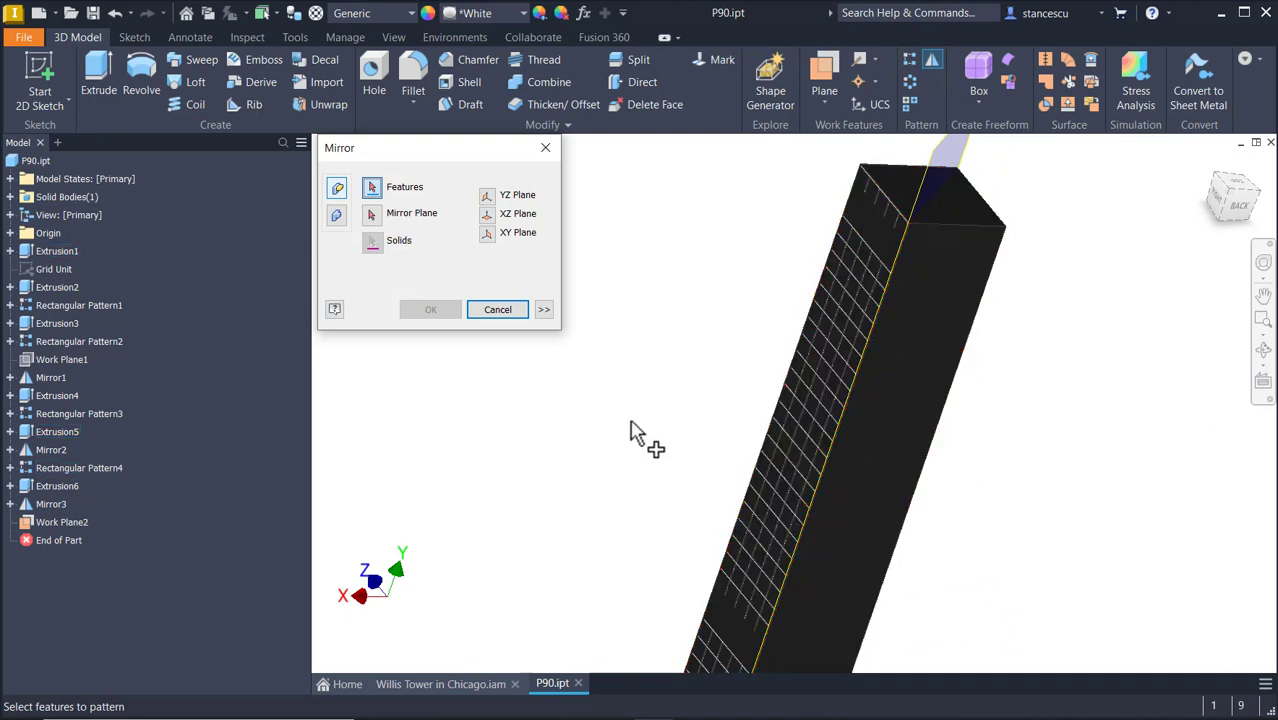
{"action": "left_click", "coordinate": [57, 487]}
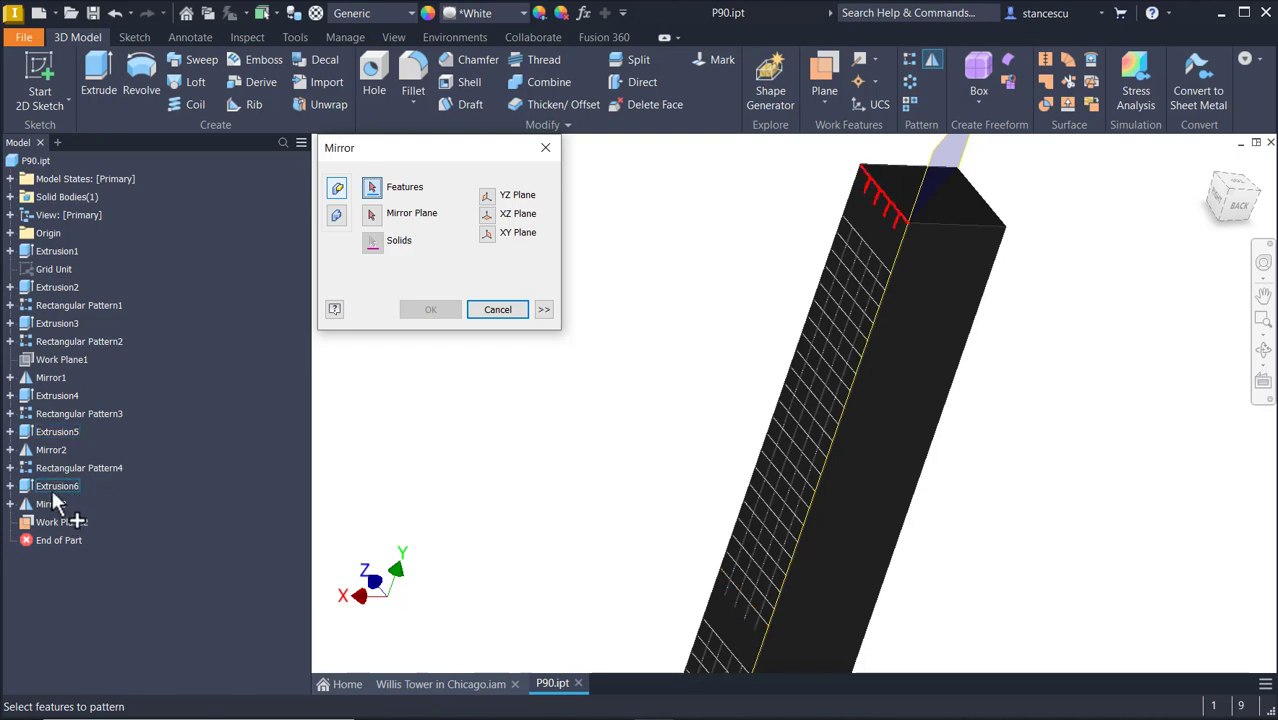
{"action": "left_click", "coordinate": [55, 487]}
{"action": "left_click", "coordinate": [50, 469]}
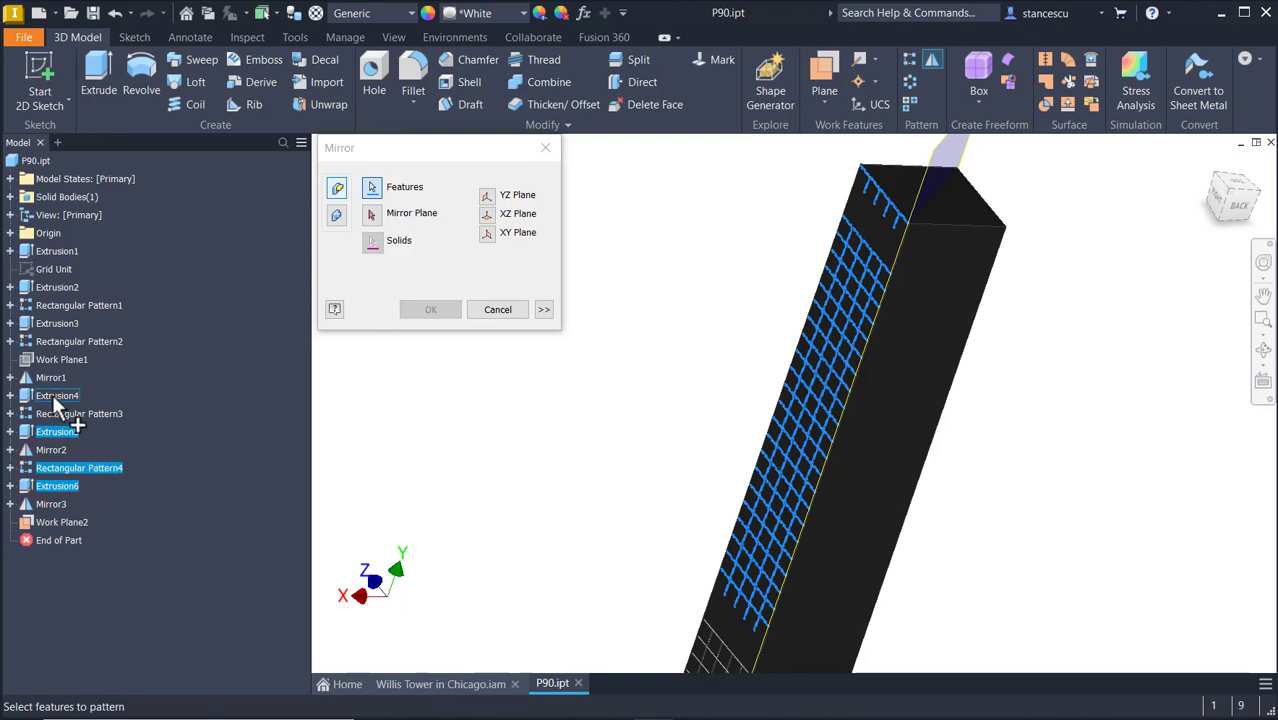
{"action": "scroll", "coordinate": [655, 390], "scroll_direction": "down", "scroll_amount": 3}
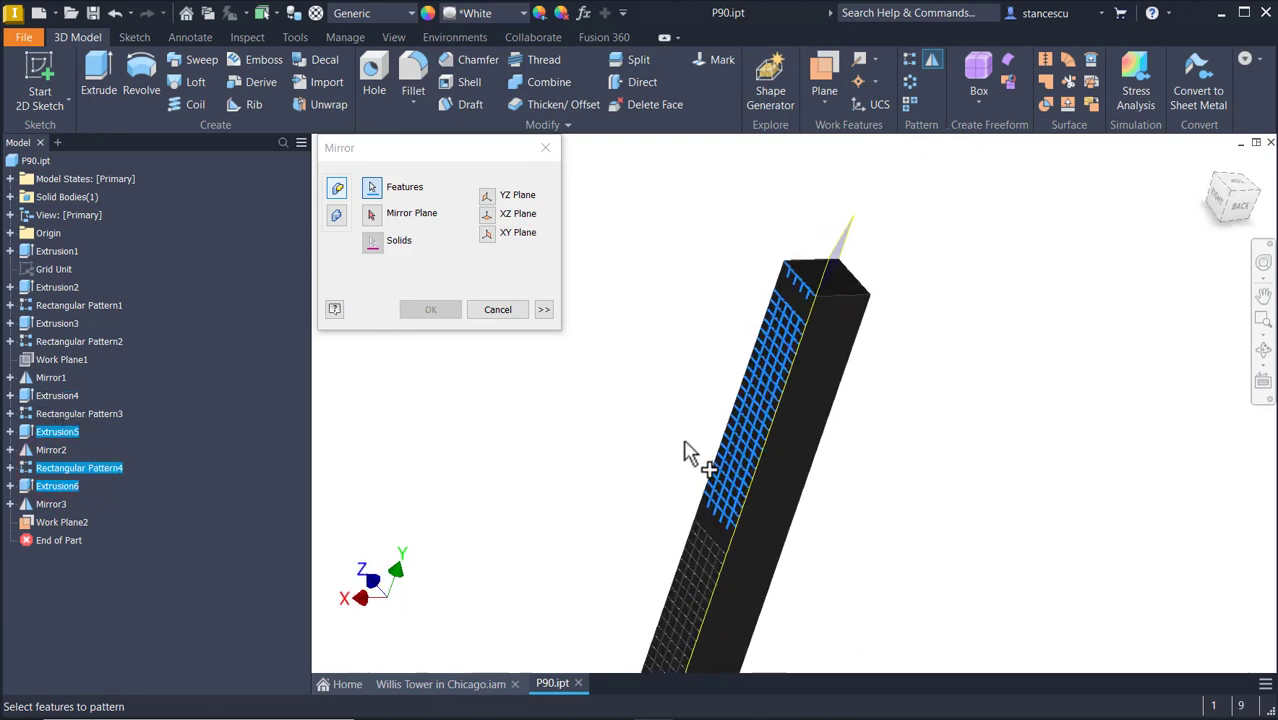
{"action": "middle_click_drag", "start_coordinate": [685, 442], "coordinate": [674, 503], "text": "shift"}
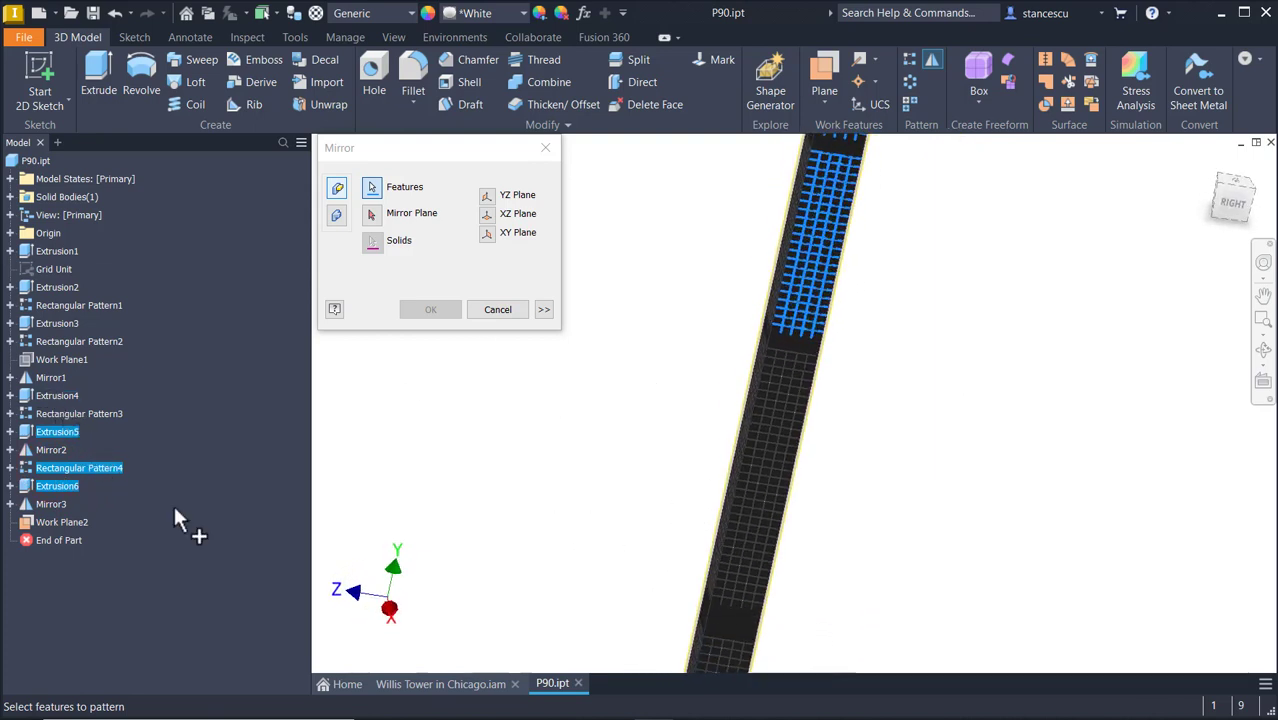
{"action": "left_click", "coordinate": [66, 416]}
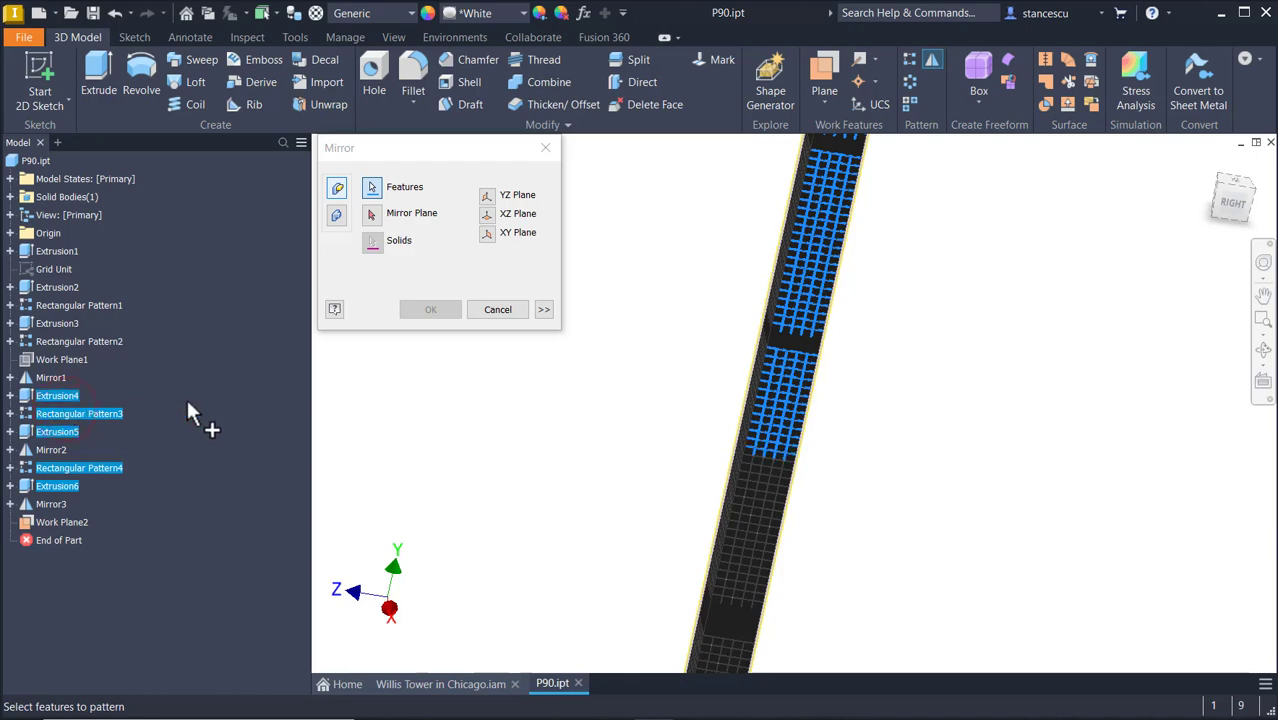
{"action": "middle_click_drag", "start_coordinate": [483, 462], "coordinate": [690, 488], "text": "shift"}
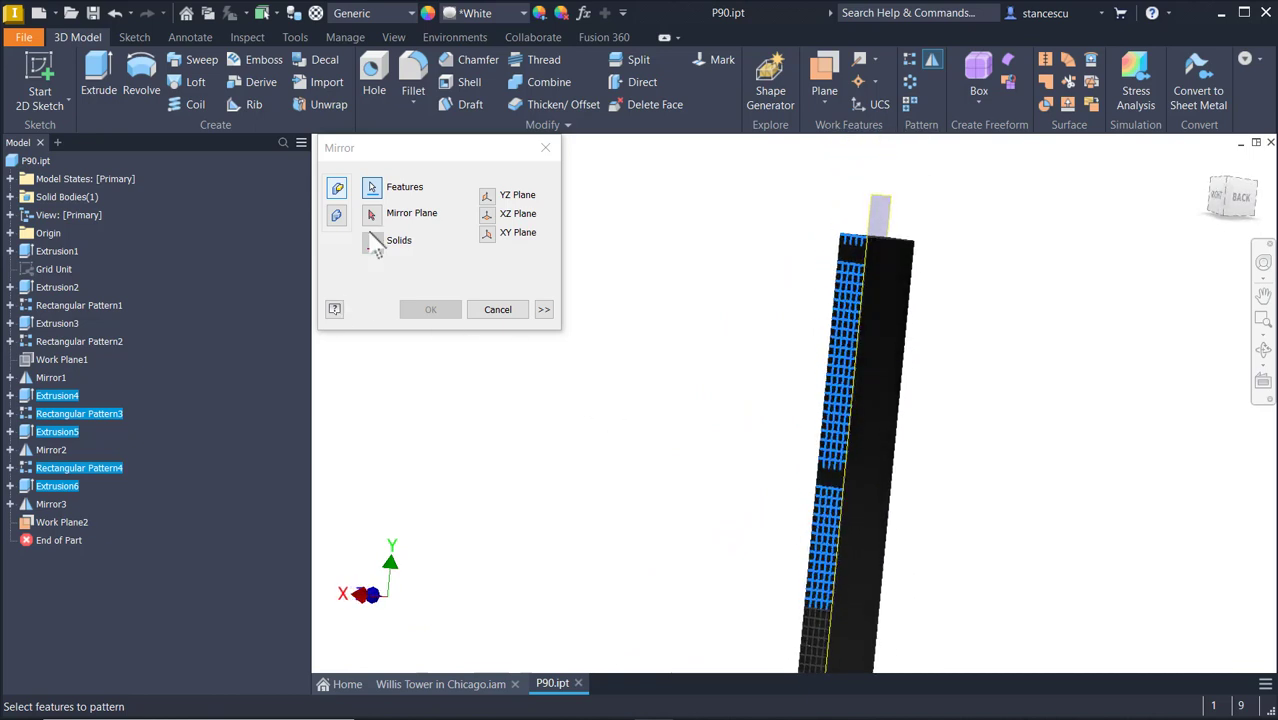
{"action": "left_click", "coordinate": [371, 213]}
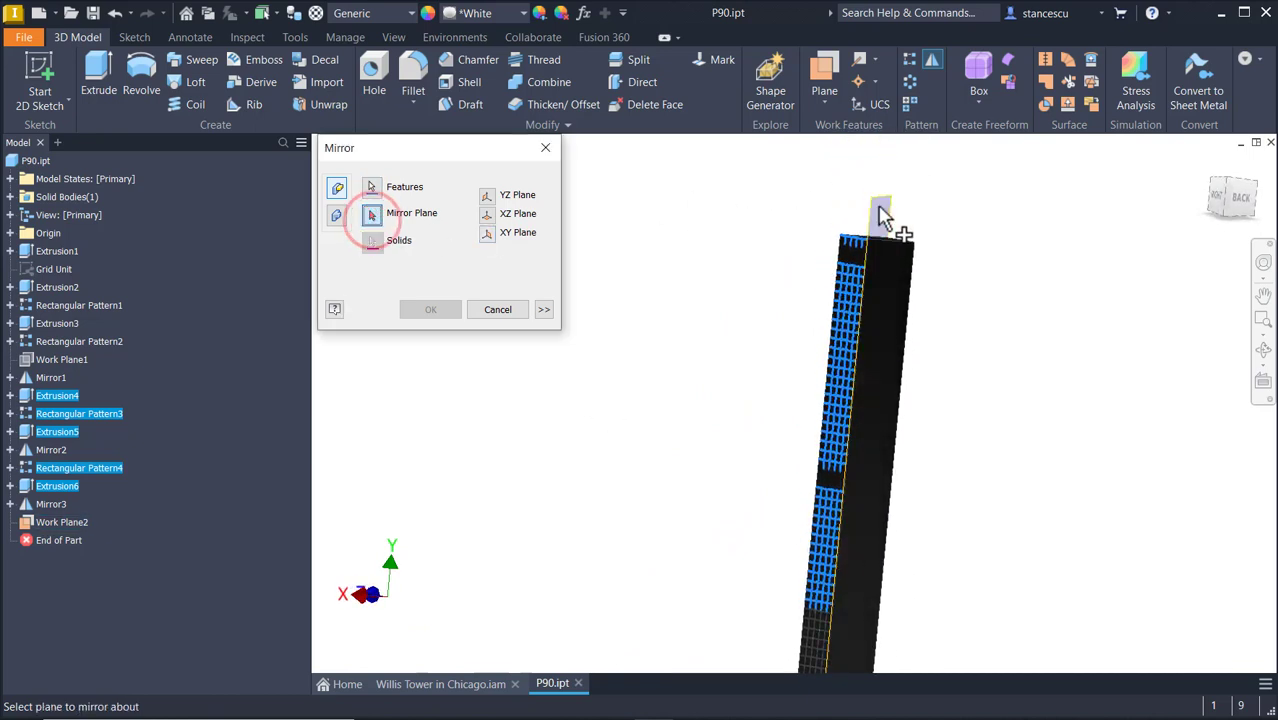
{"action": "left_click", "coordinate": [879, 214]}
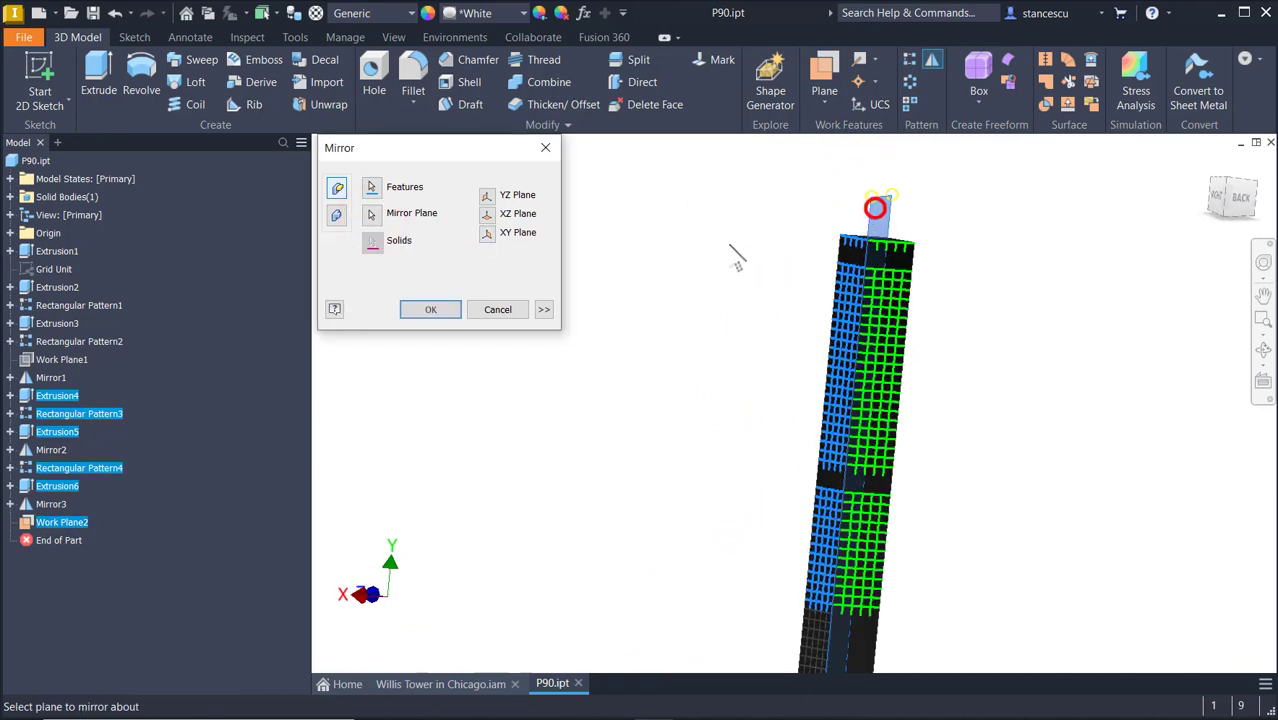
{"action": "left_click", "coordinate": [430, 310]}
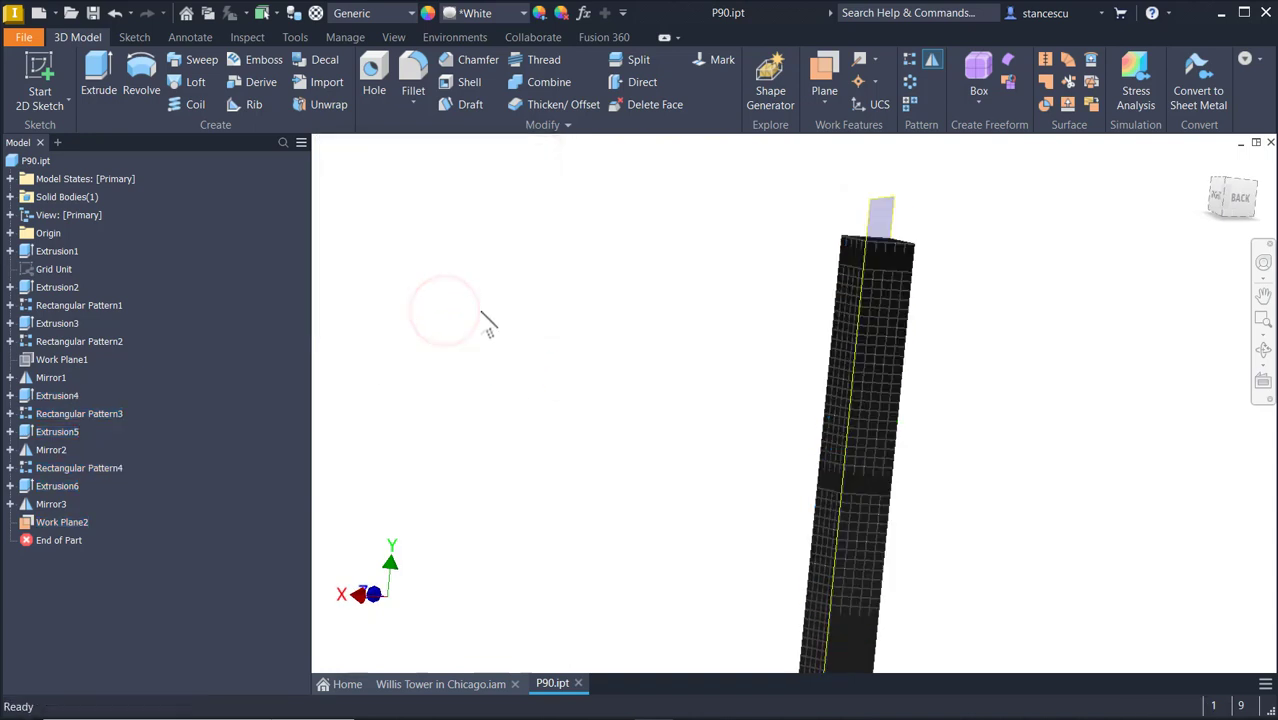
Hide Work Plane2, restore the home view and save the P90 part.
{"action": "middle_click_drag", "start_coordinate": [489, 322], "coordinate": [903, 228], "text": "shift"}
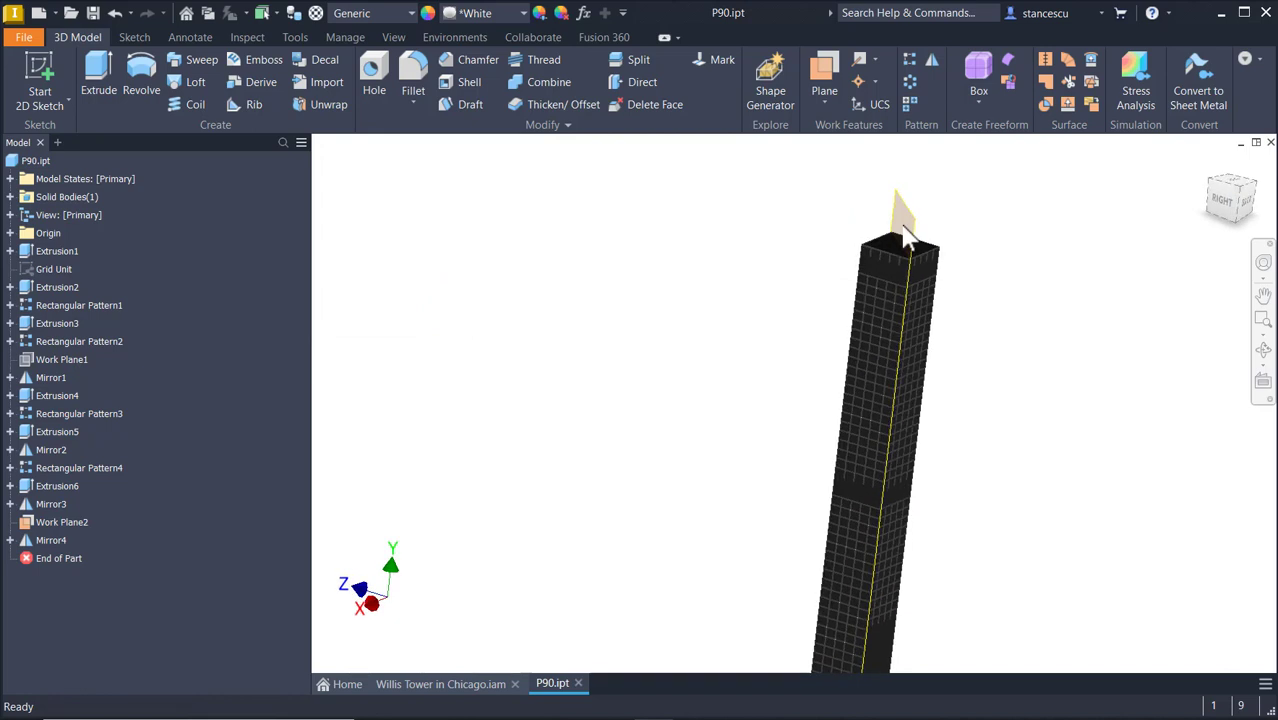
{"action": "left_click", "coordinate": [907, 230]}
{"action": "right_click", "coordinate": [912, 222]}
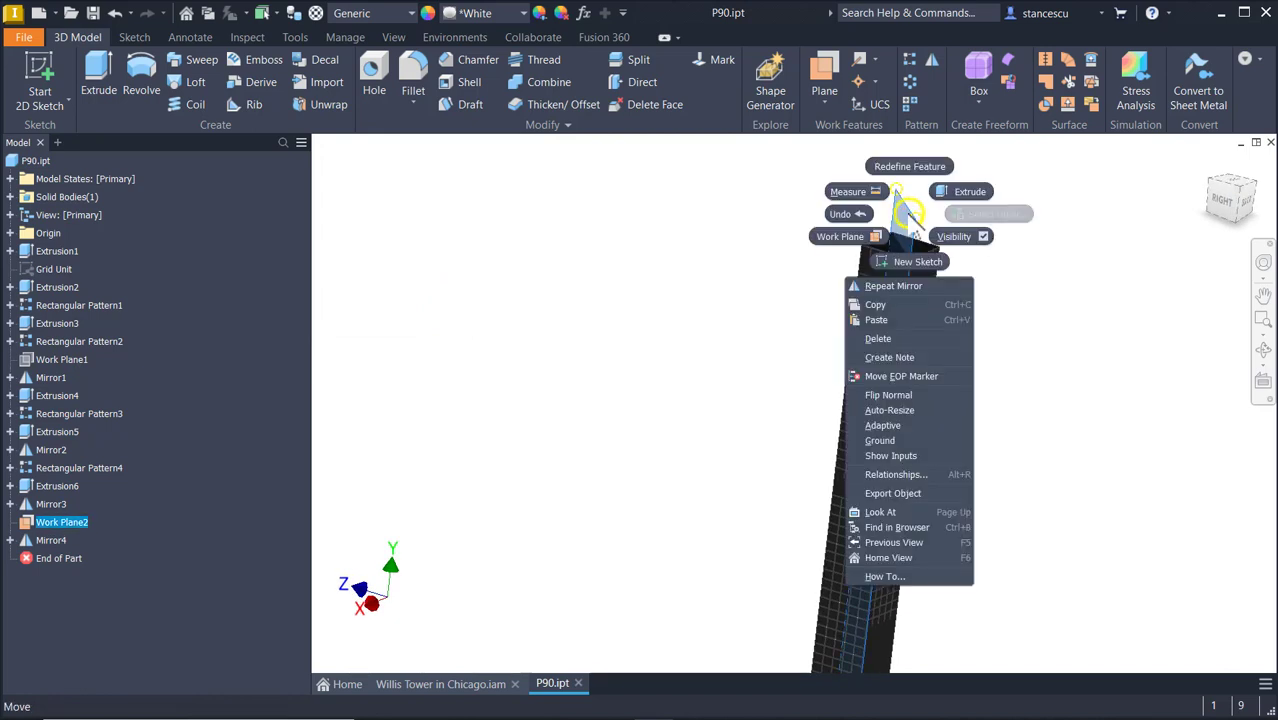
{"action": "left_click", "coordinate": [962, 236]}
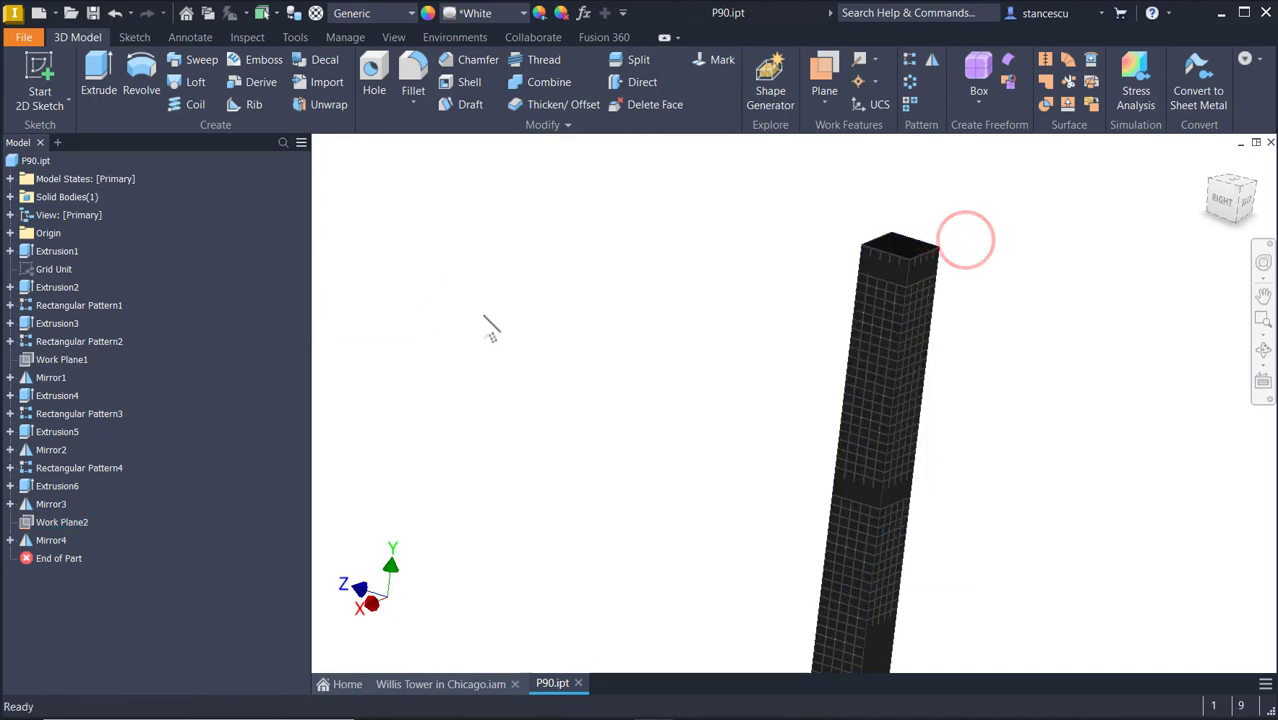
{"action": "key", "text": "F6"}
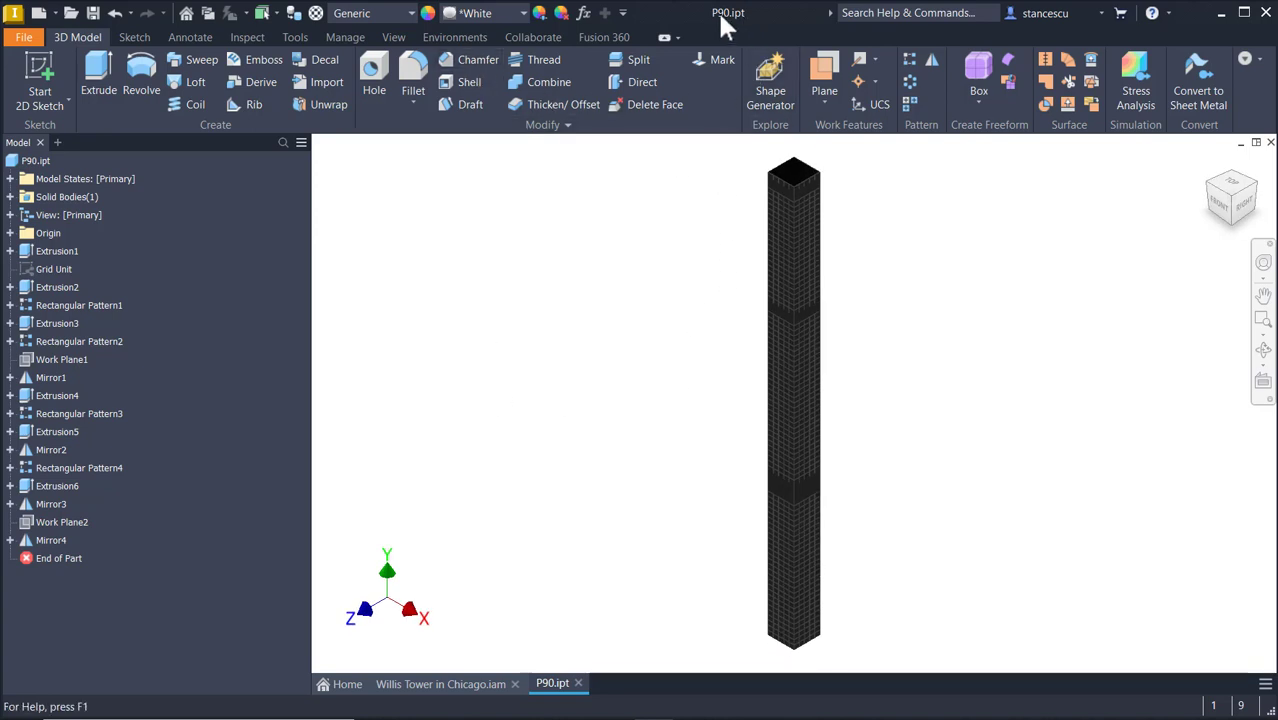
{"action": "left_click", "coordinate": [92, 13]}
Save a copy of the P90 part as P108 in the same folder and continue working in it.
{"action": "left_click", "coordinate": [24, 40]}
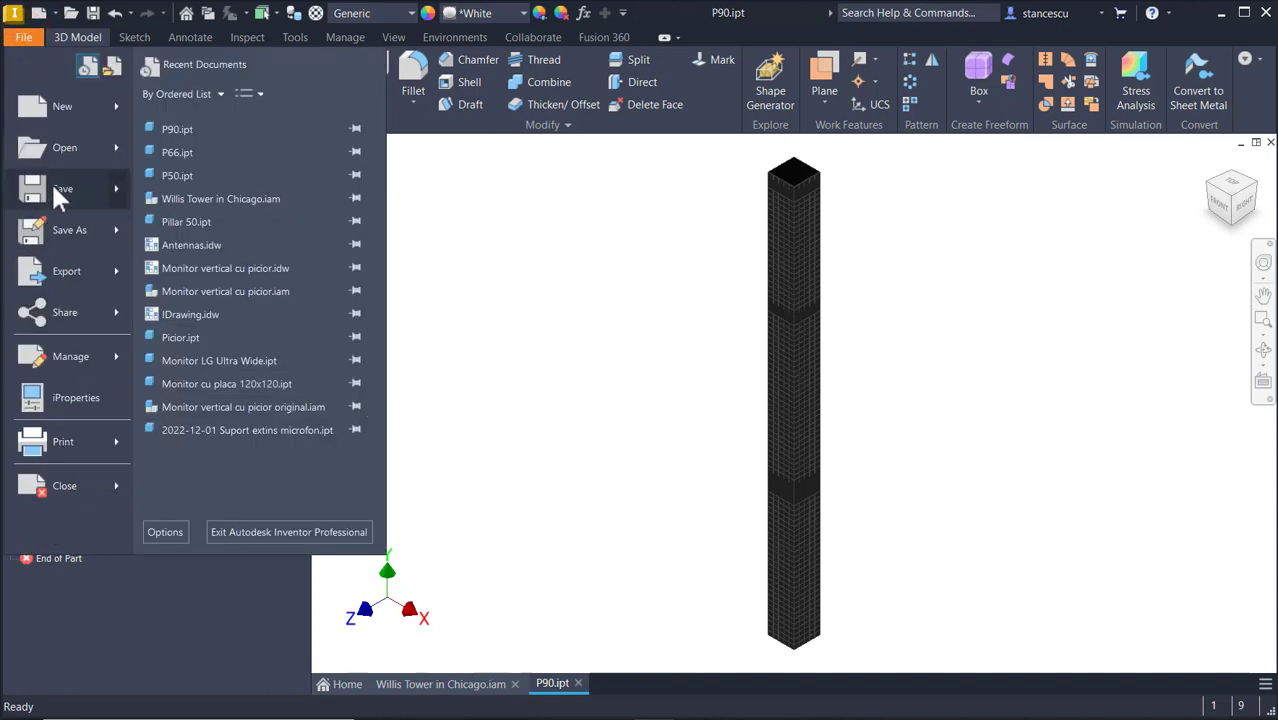
{"action": "left_click", "coordinate": [69, 228]}
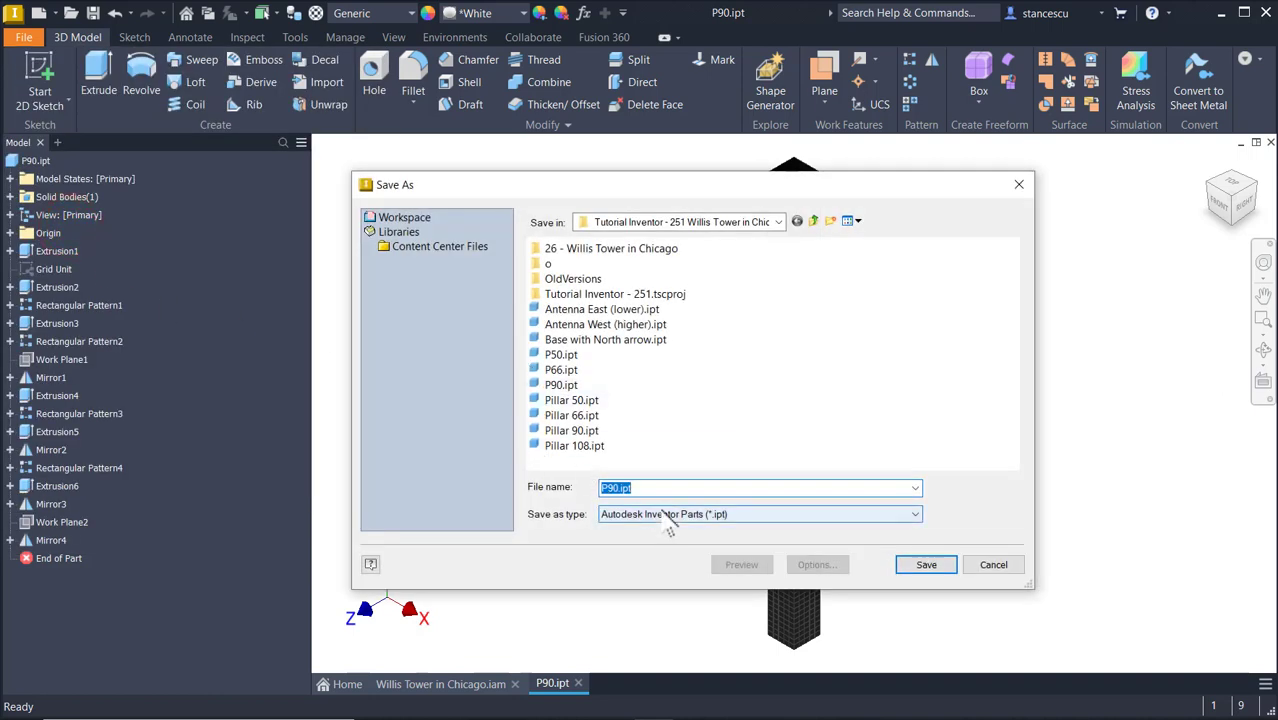
{"action": "type", "text": "P"}
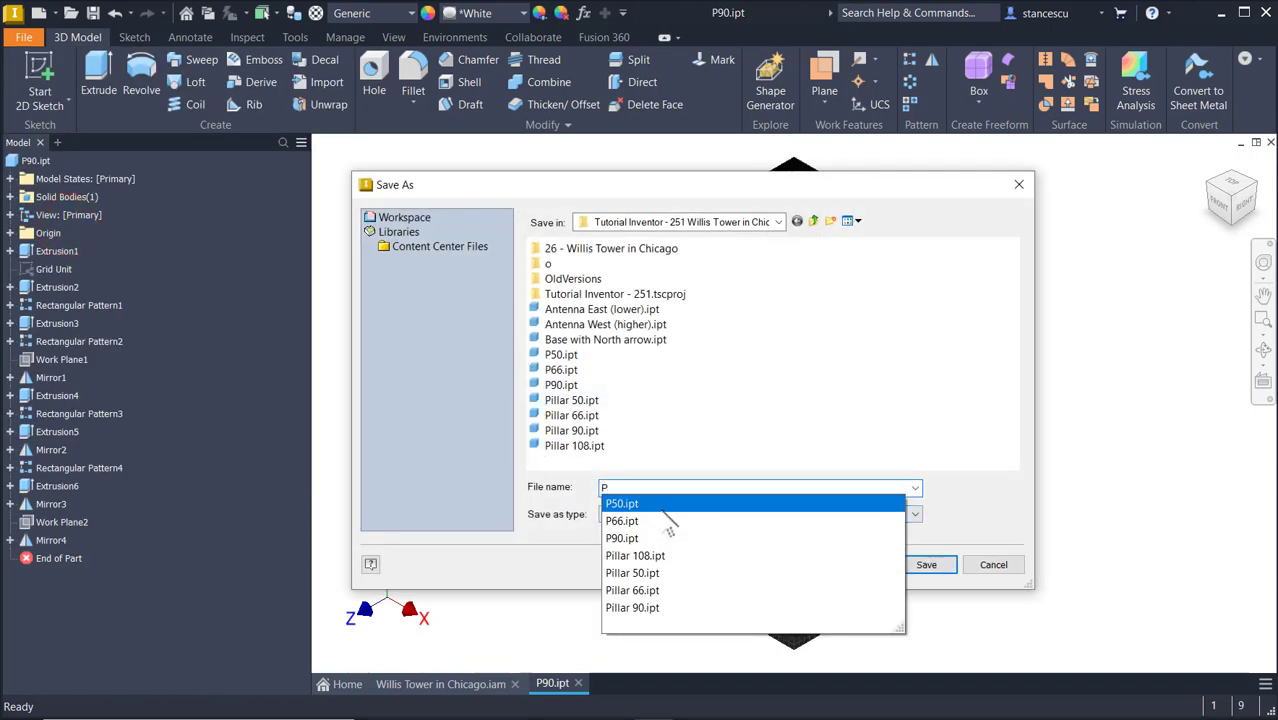
{"action": "type", "text": "108"}
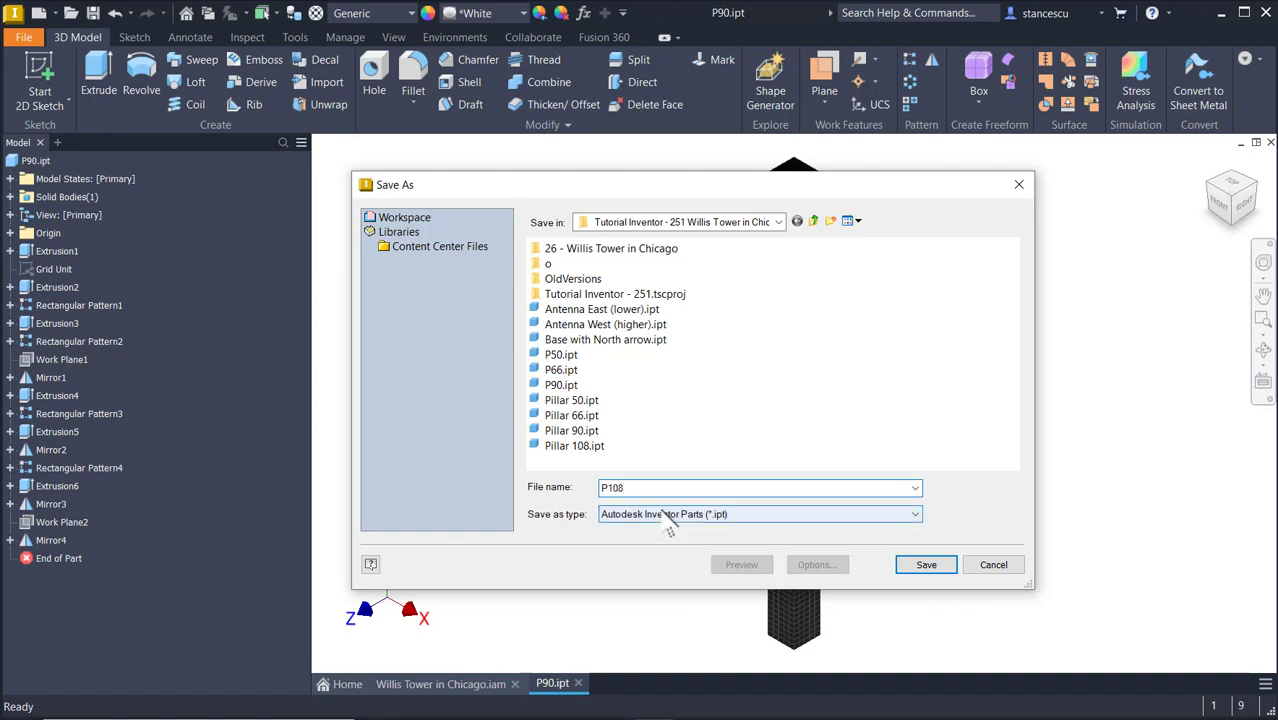
{"action": "key", "text": "Return"}
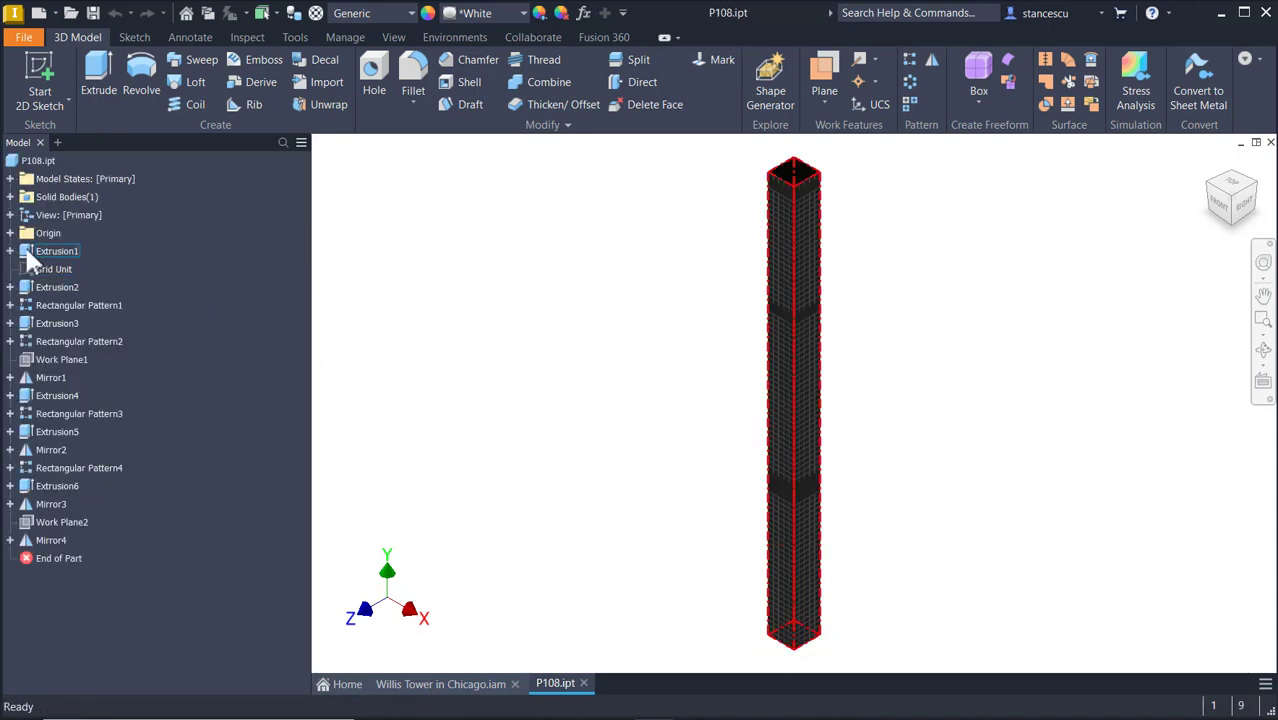
Change the extrusion distance of Extrusion1 to 13 ft * 108 ul.
{"action": "double_click", "coordinate": [26, 248]}
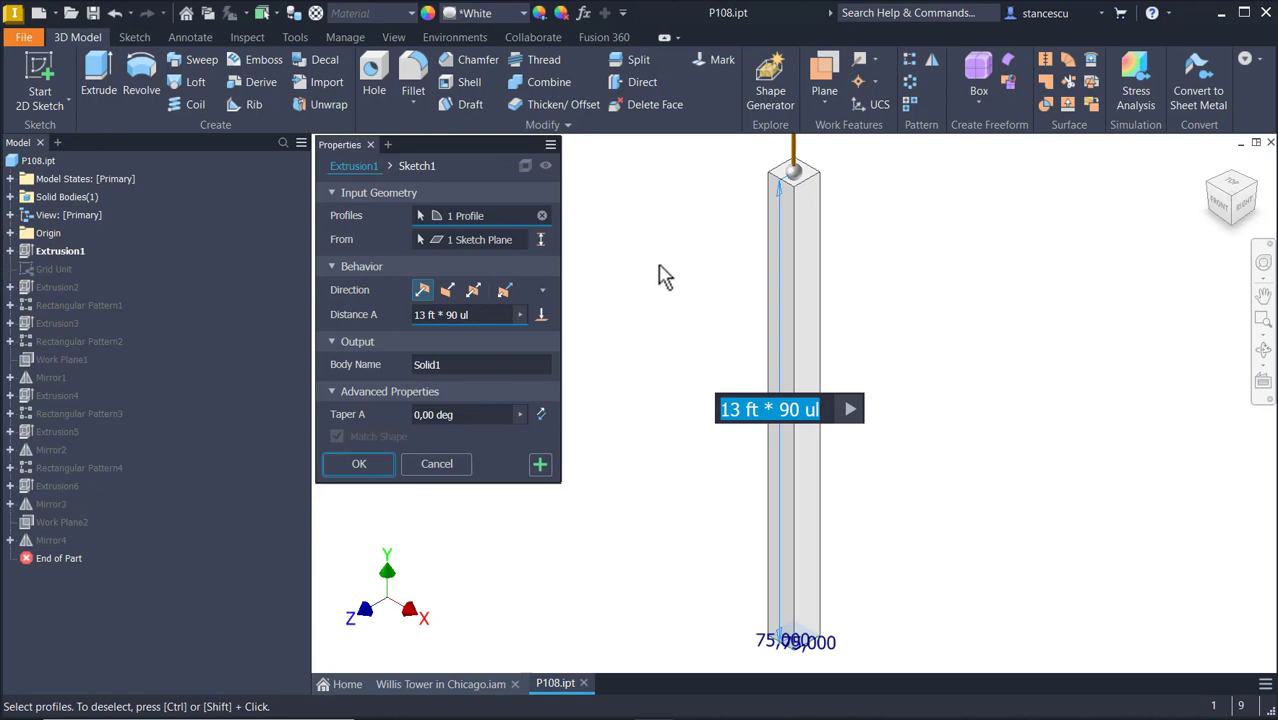
{"action": "left_click", "coordinate": [447, 315]}
{"action": "left_click", "coordinate": [451, 315]}
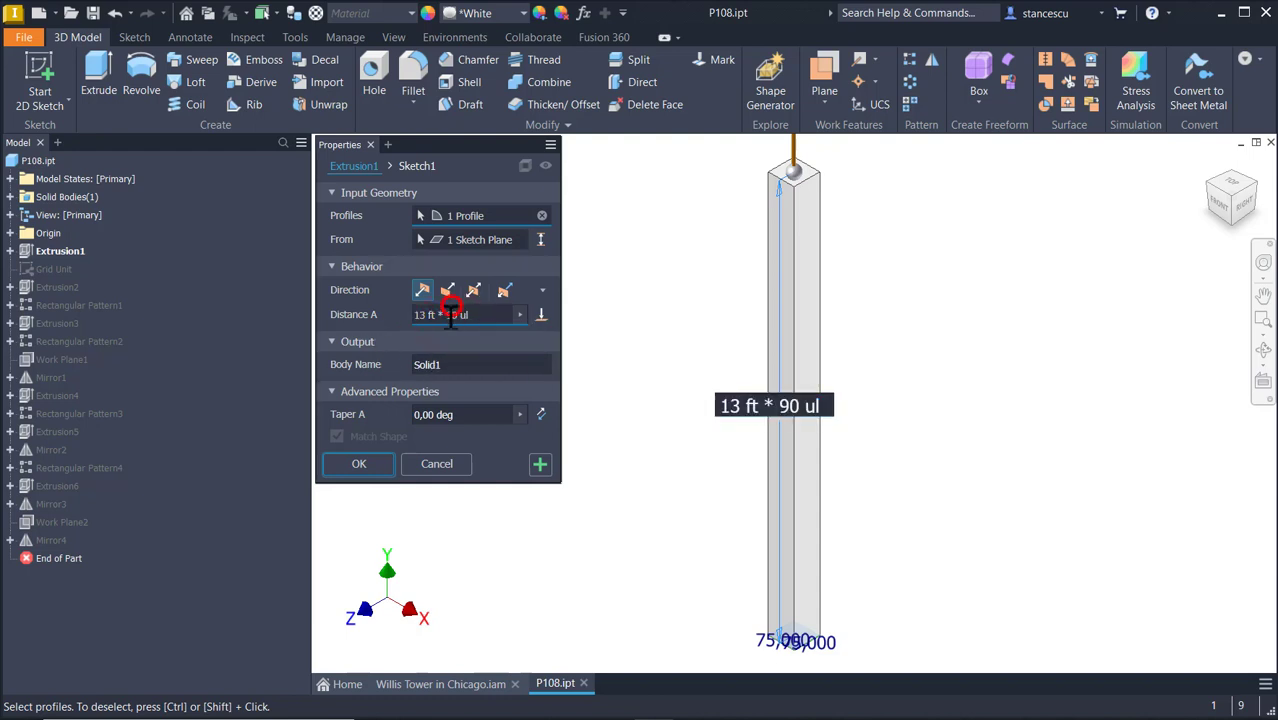
{"action": "double_click", "coordinate": [451, 315]}
{"action": "key", "text": "Right"}
{"action": "key", "text": "ctrl+Right"}
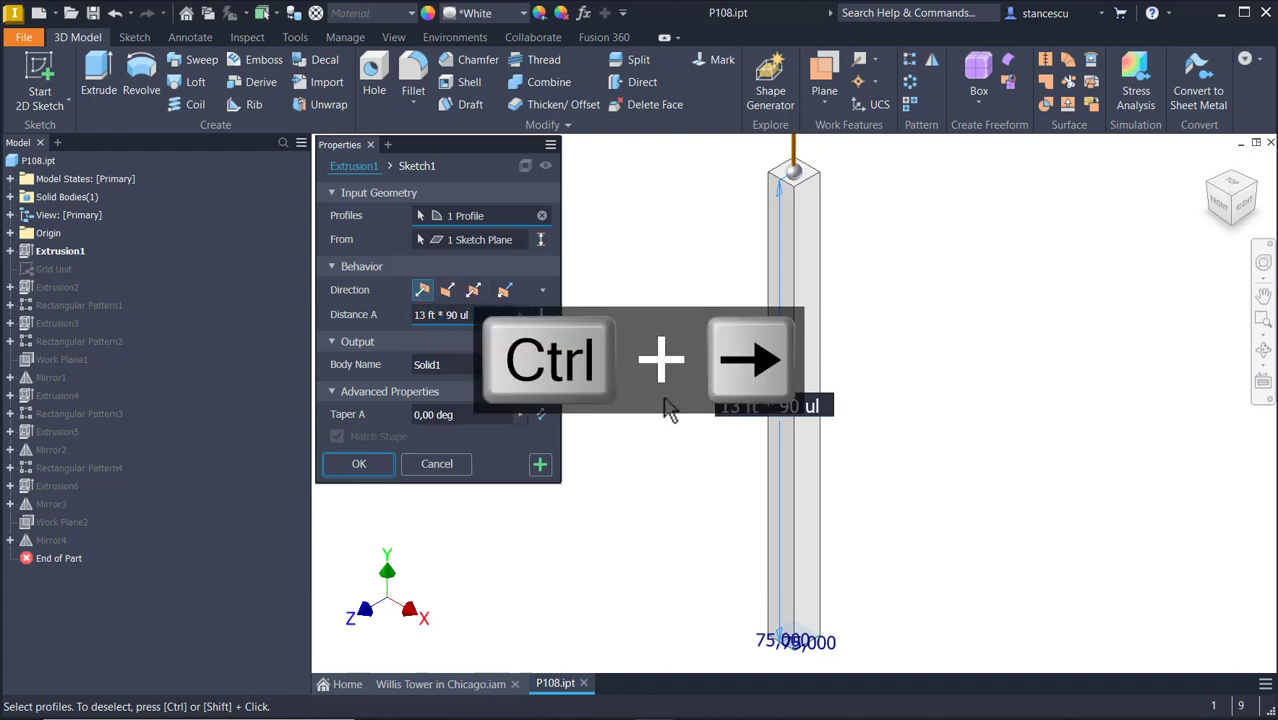
{"action": "key", "text": "shift+Left"}
{"action": "key", "text": "Left"}
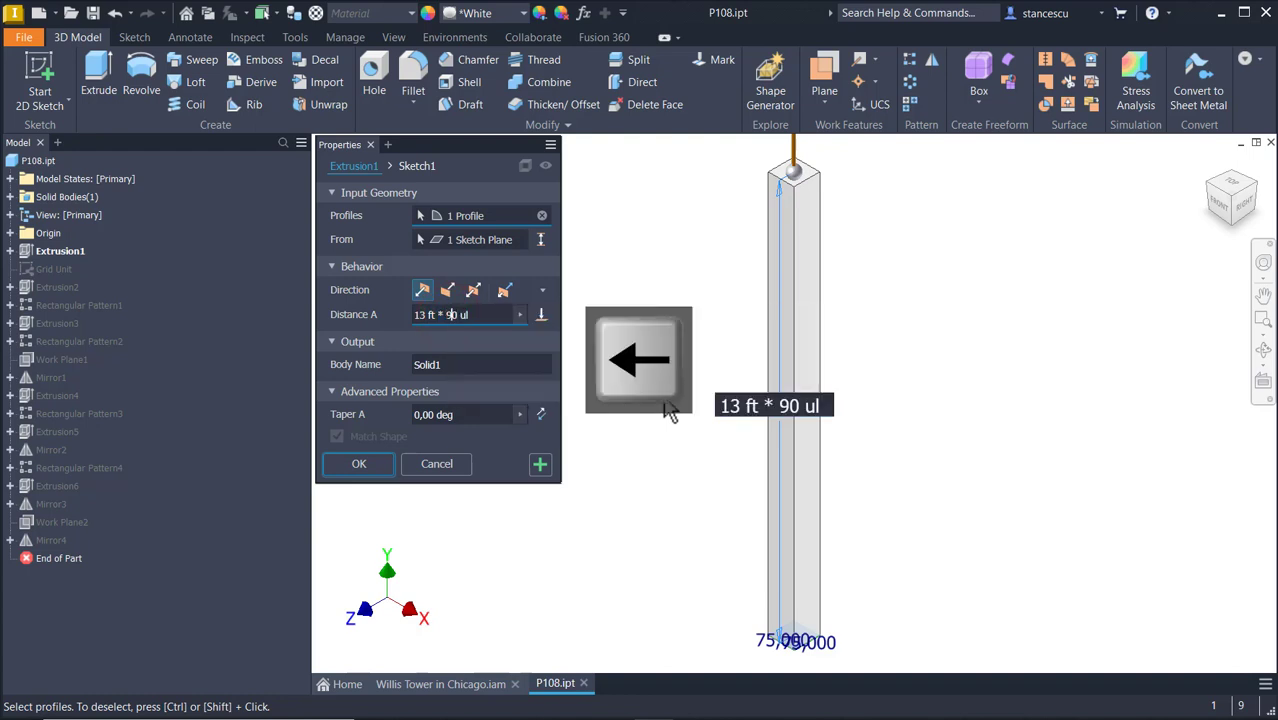
{"action": "key", "text": "shift+Right"}
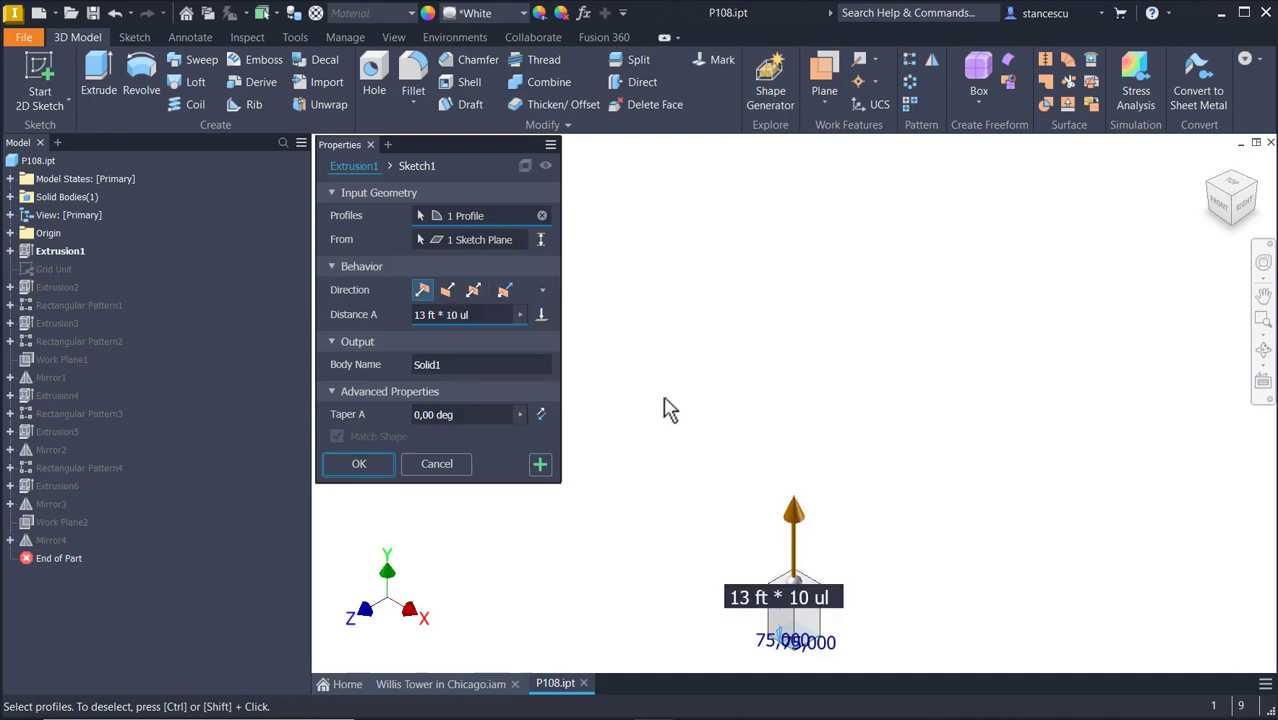
{"action": "key", "text": "Delete"}
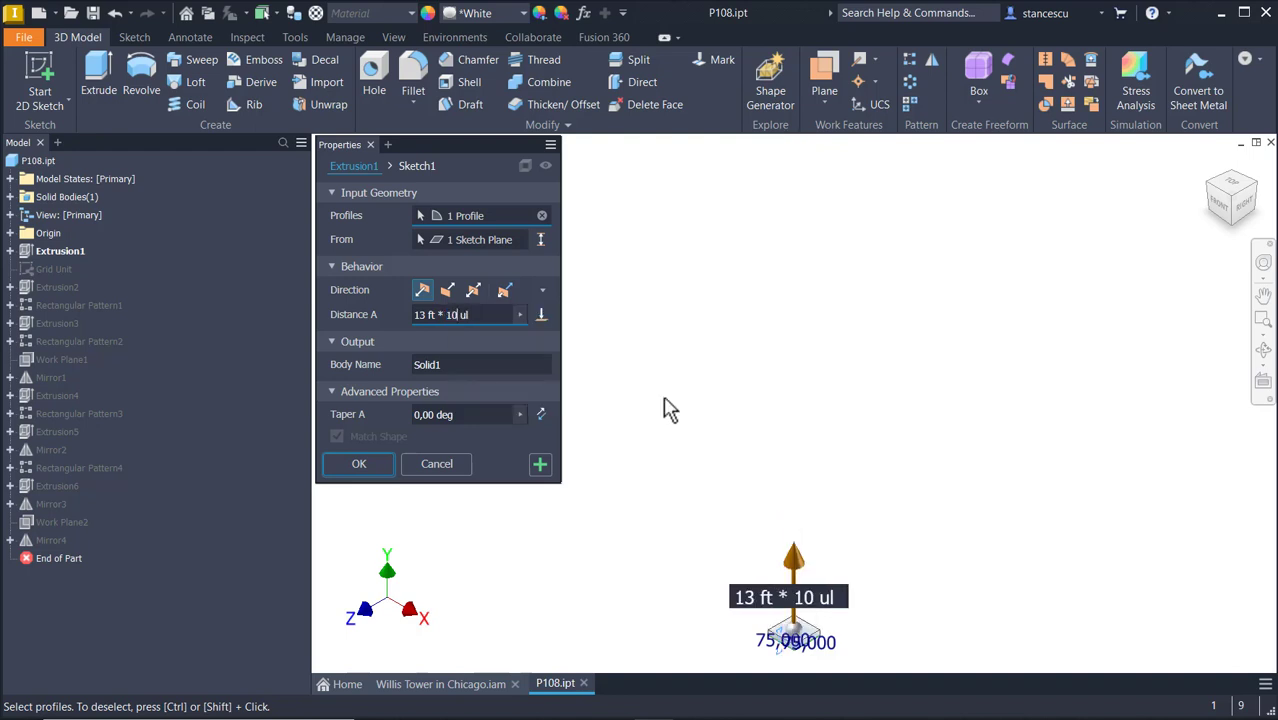
{"action": "type", "text": "8"}
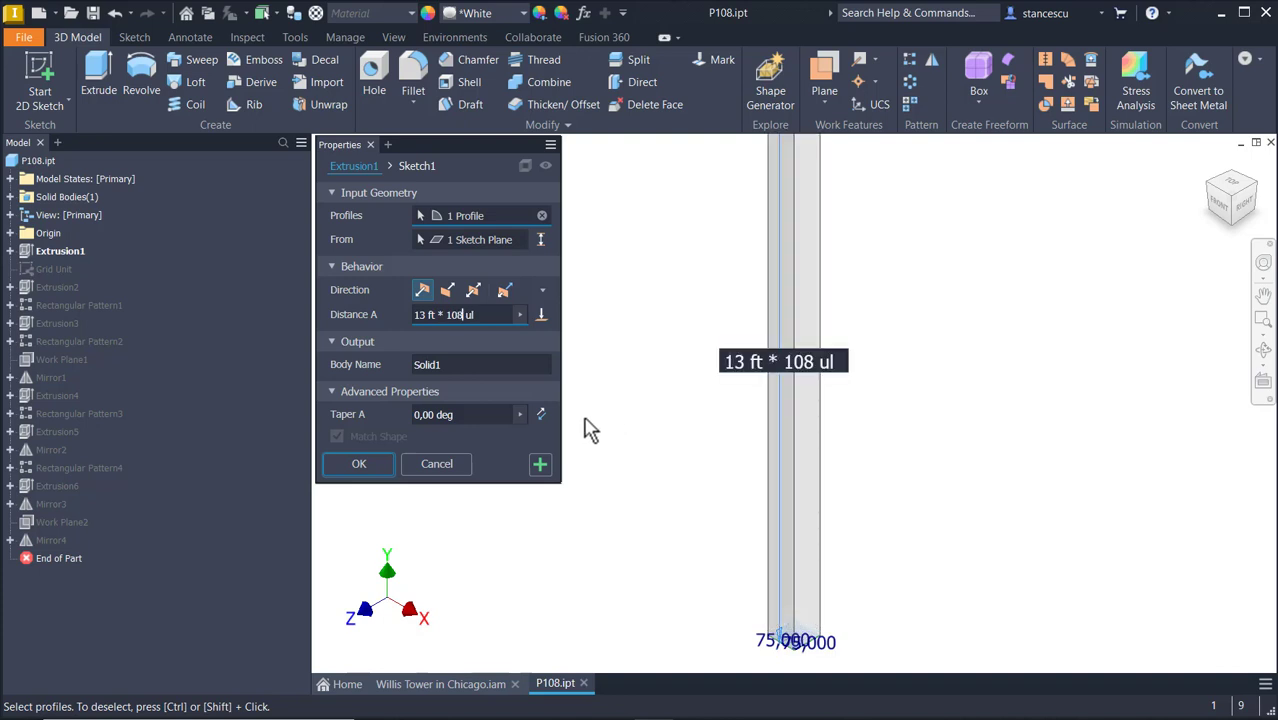
{"action": "left_click", "coordinate": [360, 466]}
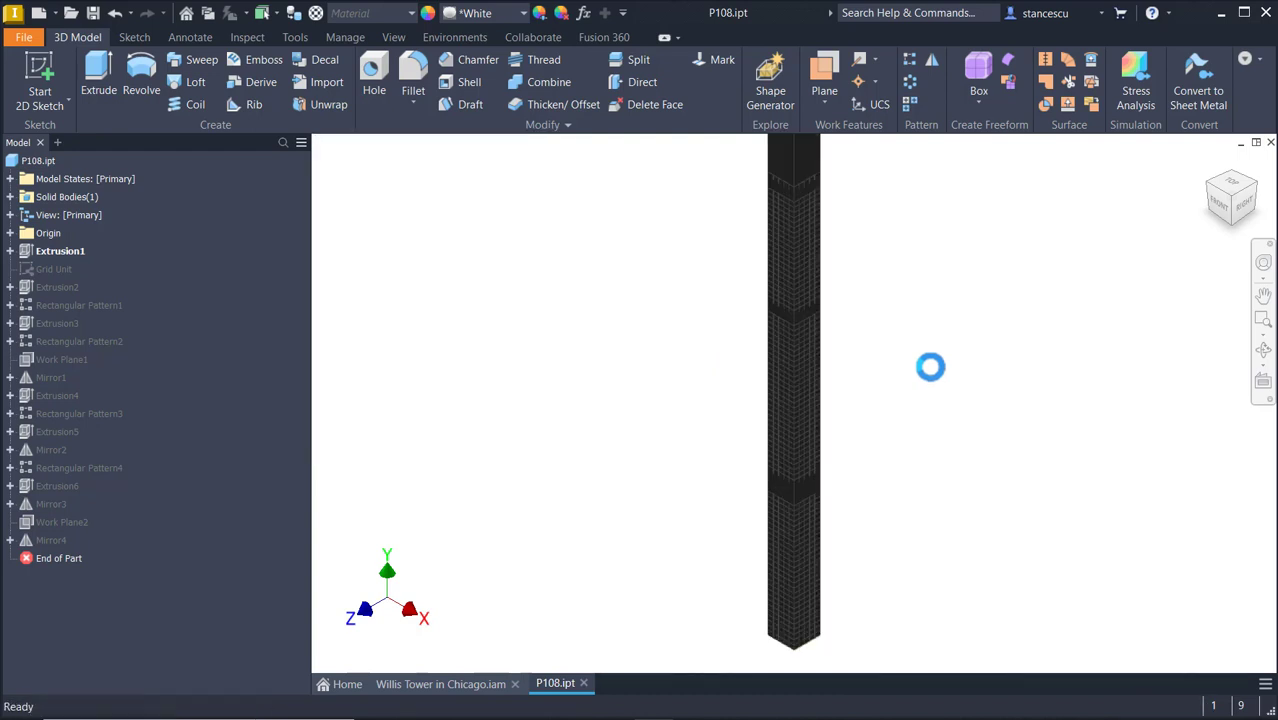
Restore the home view and save the P108 part.
{"action": "key", "text": "F6"}
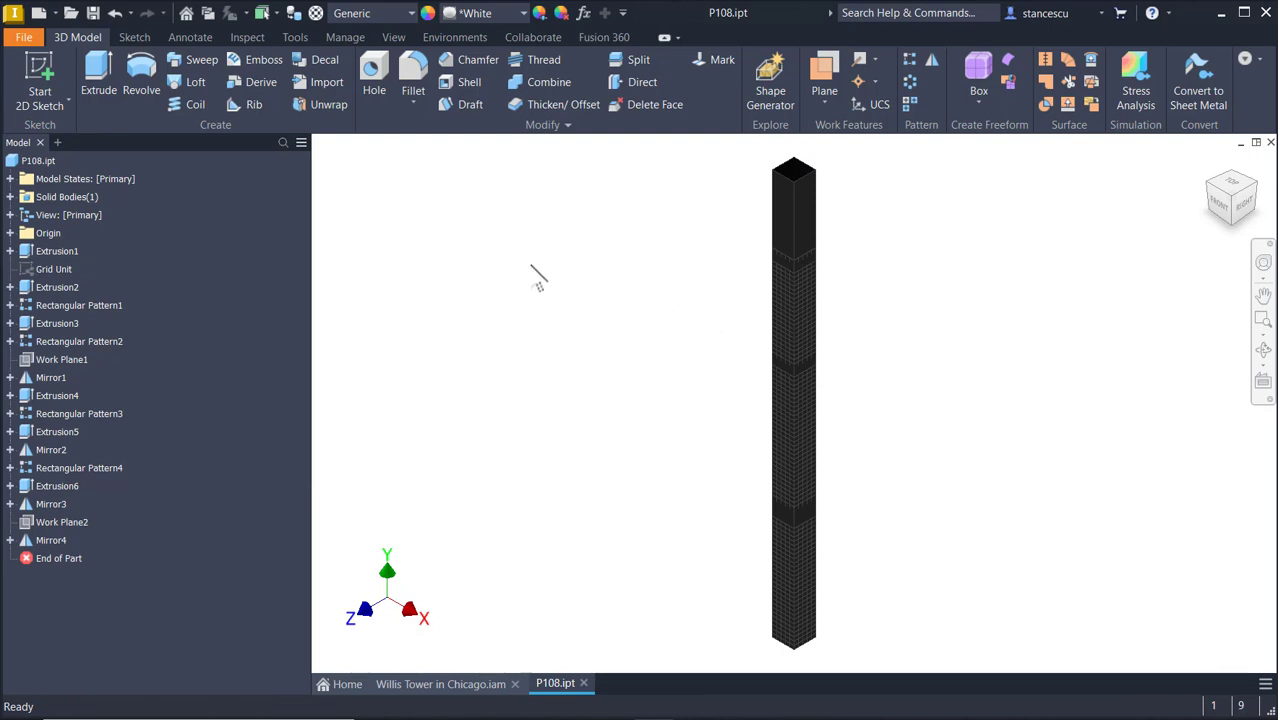
{"action": "left_click", "coordinate": [92, 14]}
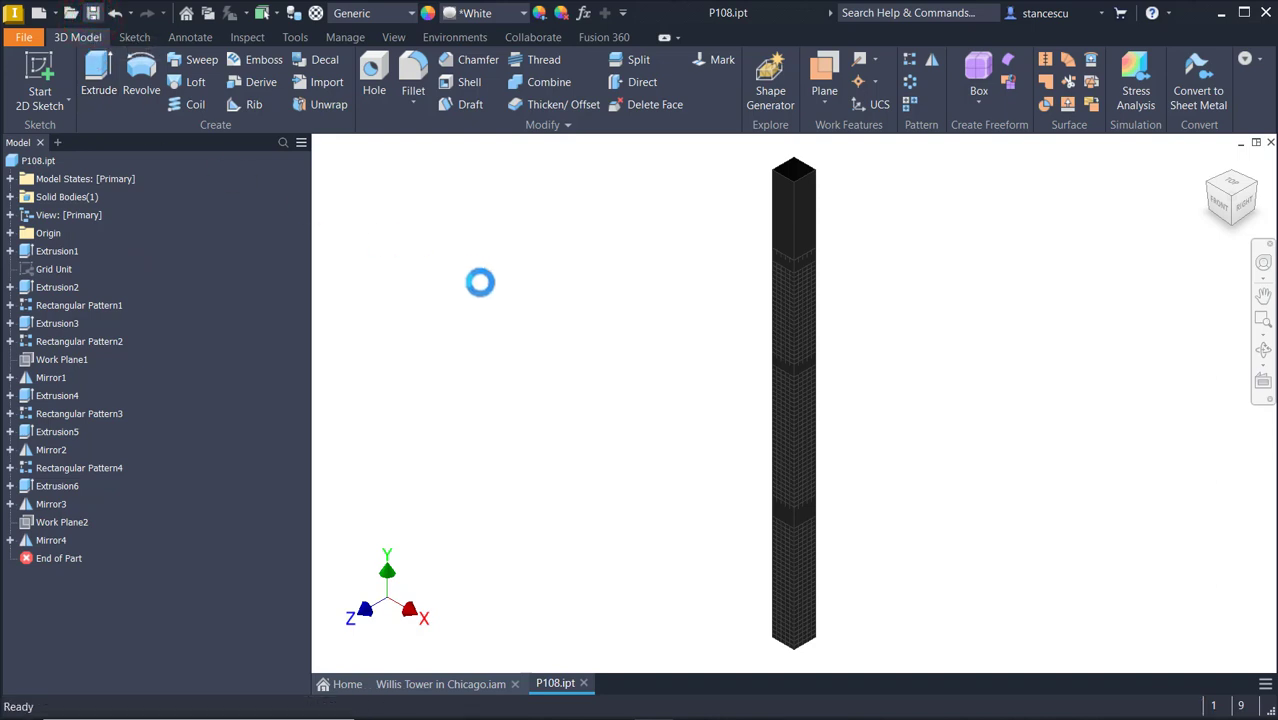
{"action": "left_click", "coordinate": [931, 319]}
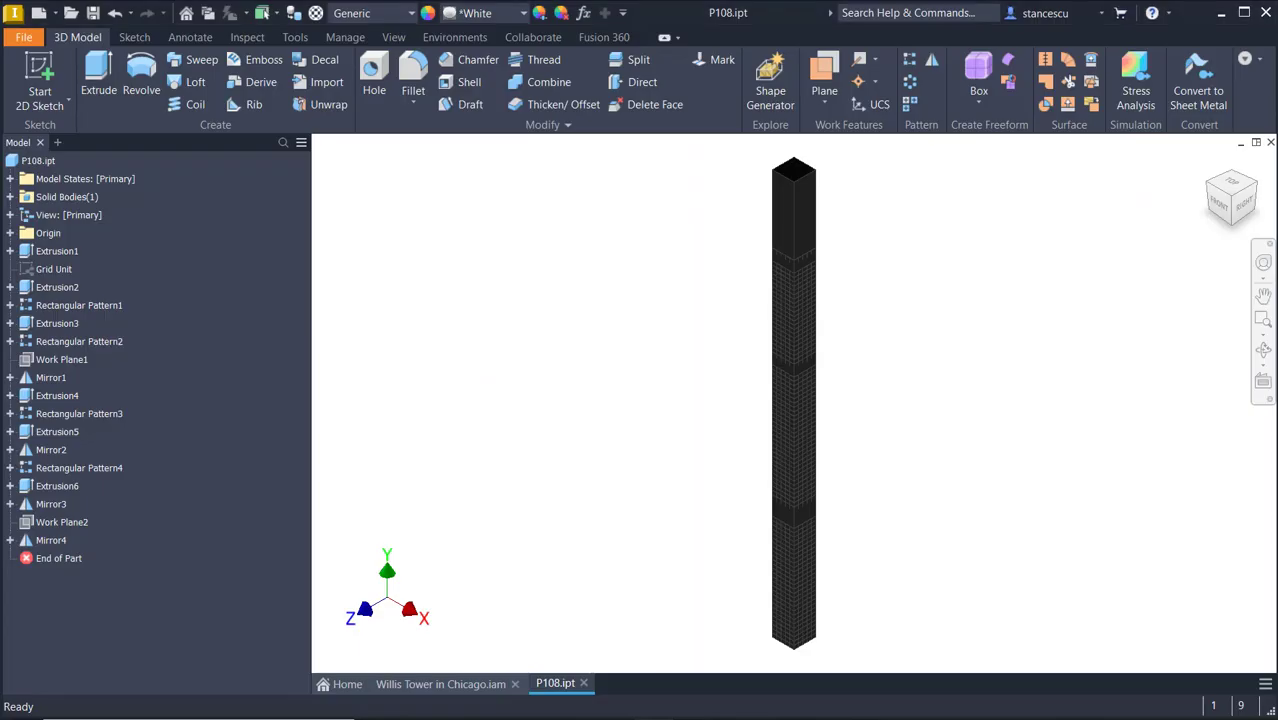
{"action": "left_click", "coordinate": [580, 502]}
Create a rectangular pattern of Extrusion6 upward along the pillar's vertical edge with 1+13 occurrences spaced 13 ft apart.
{"action": "left_click", "coordinate": [908, 62]}
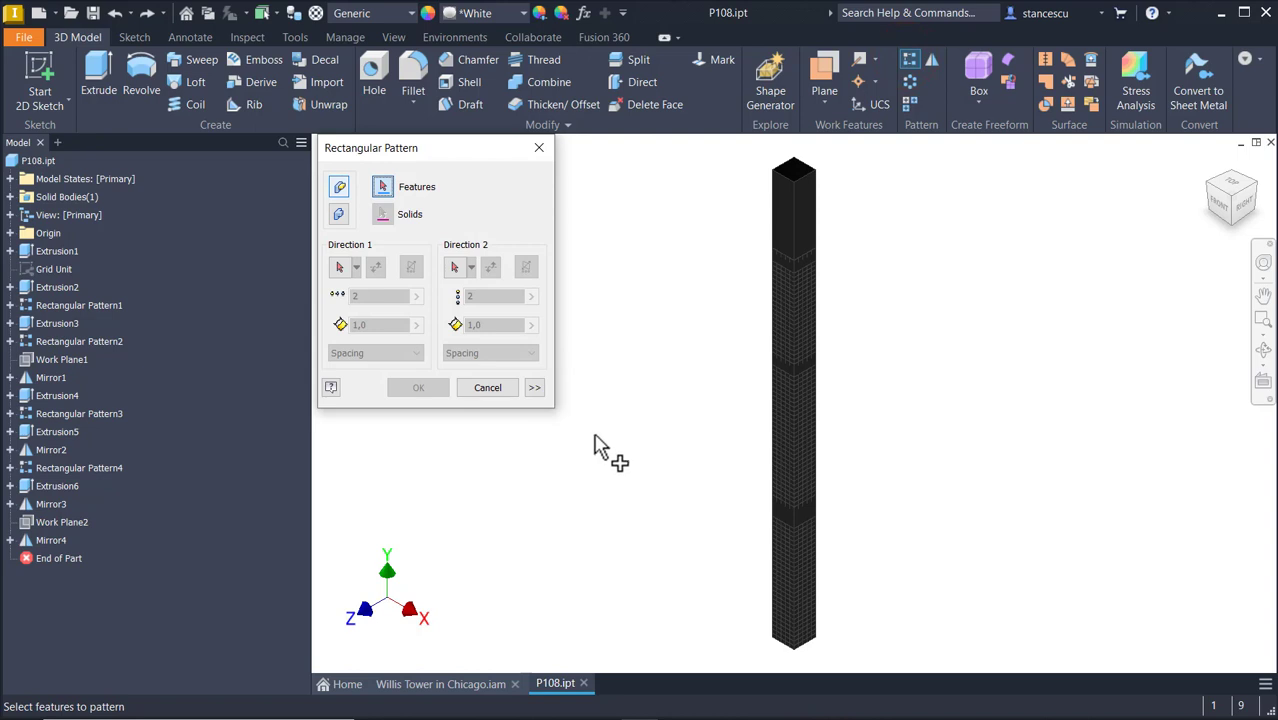
{"action": "left_click", "coordinate": [66, 487]}
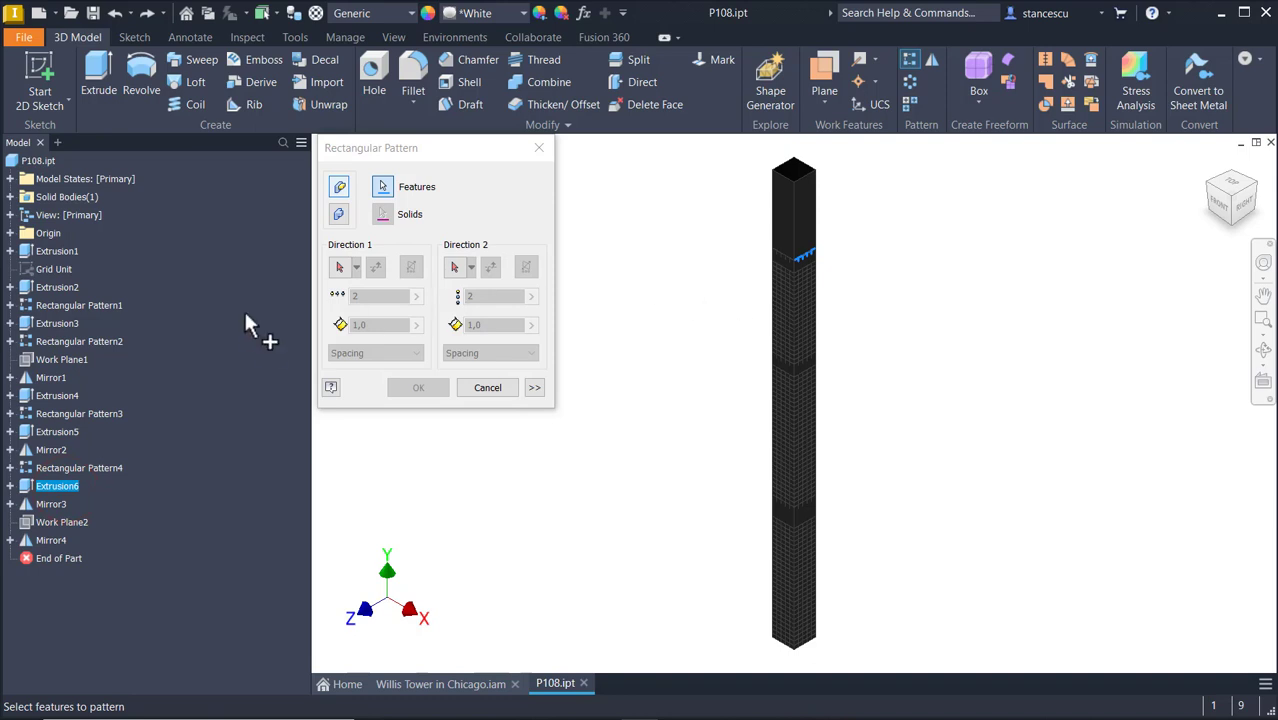
{"action": "left_click", "coordinate": [342, 268]}
{"action": "left_click", "coordinate": [773, 203]}
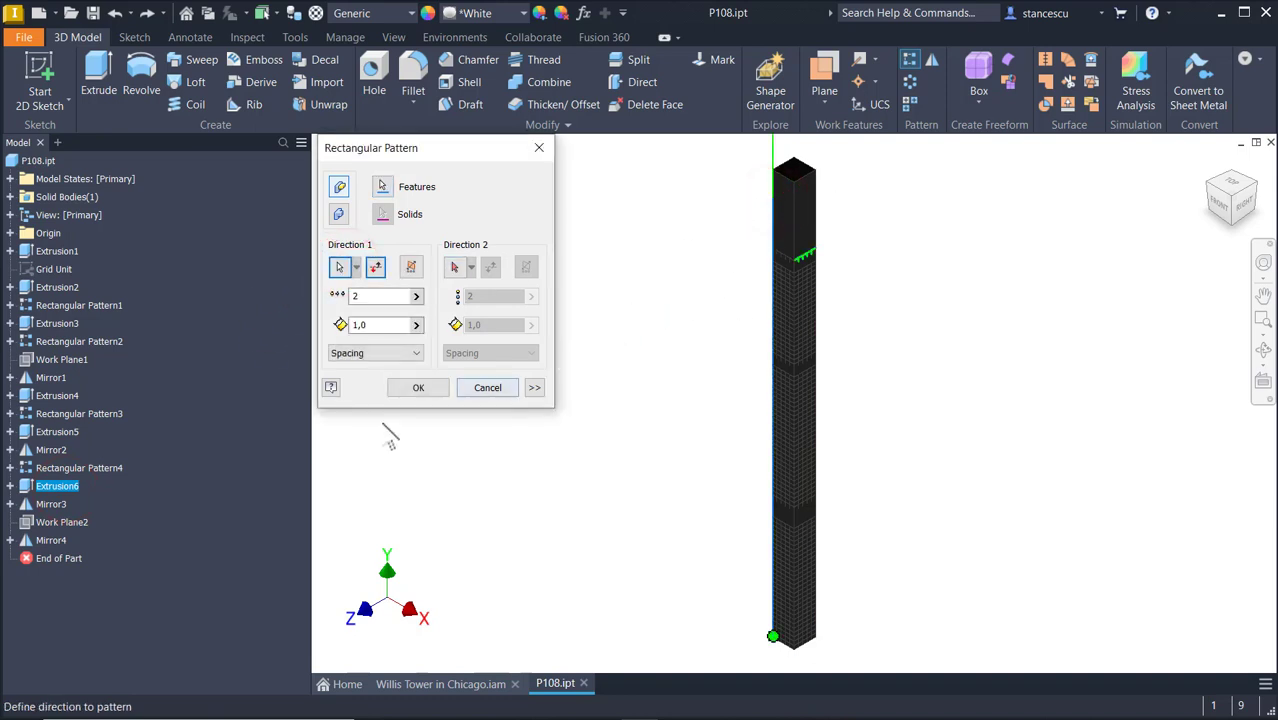
{"action": "double_click", "coordinate": [371, 296]}
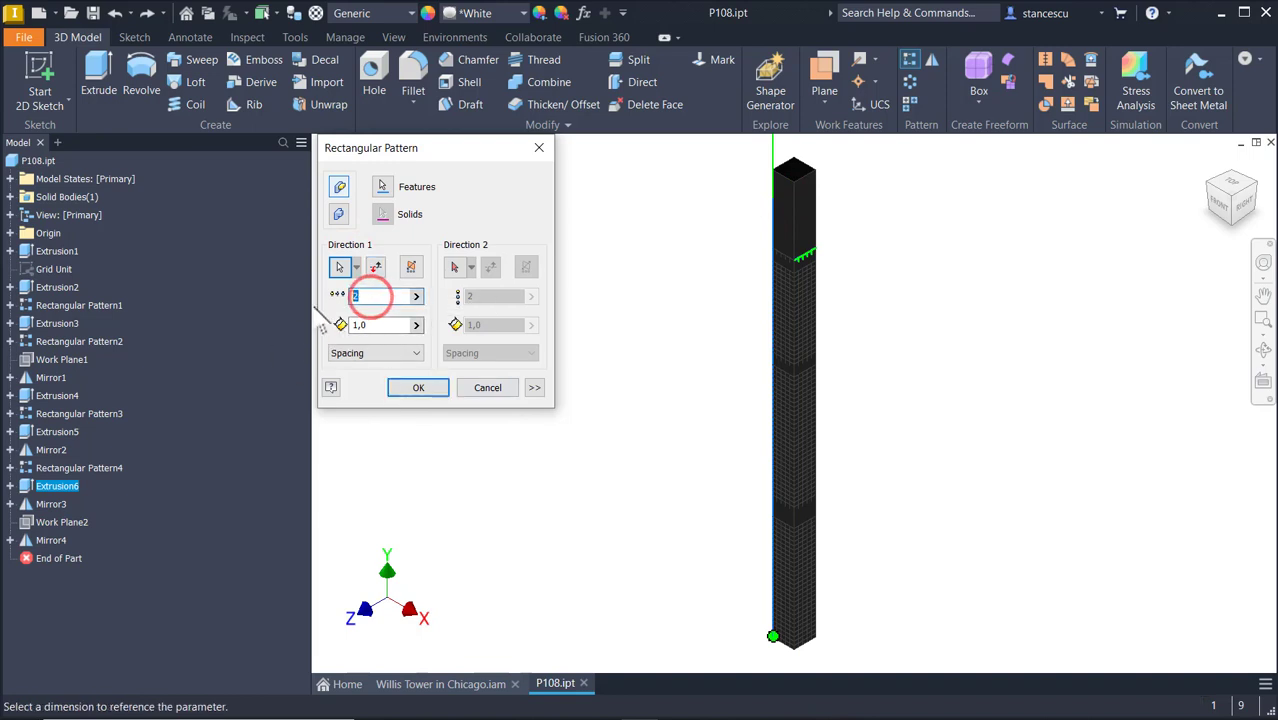
{"action": "type", "text": "1+13"}
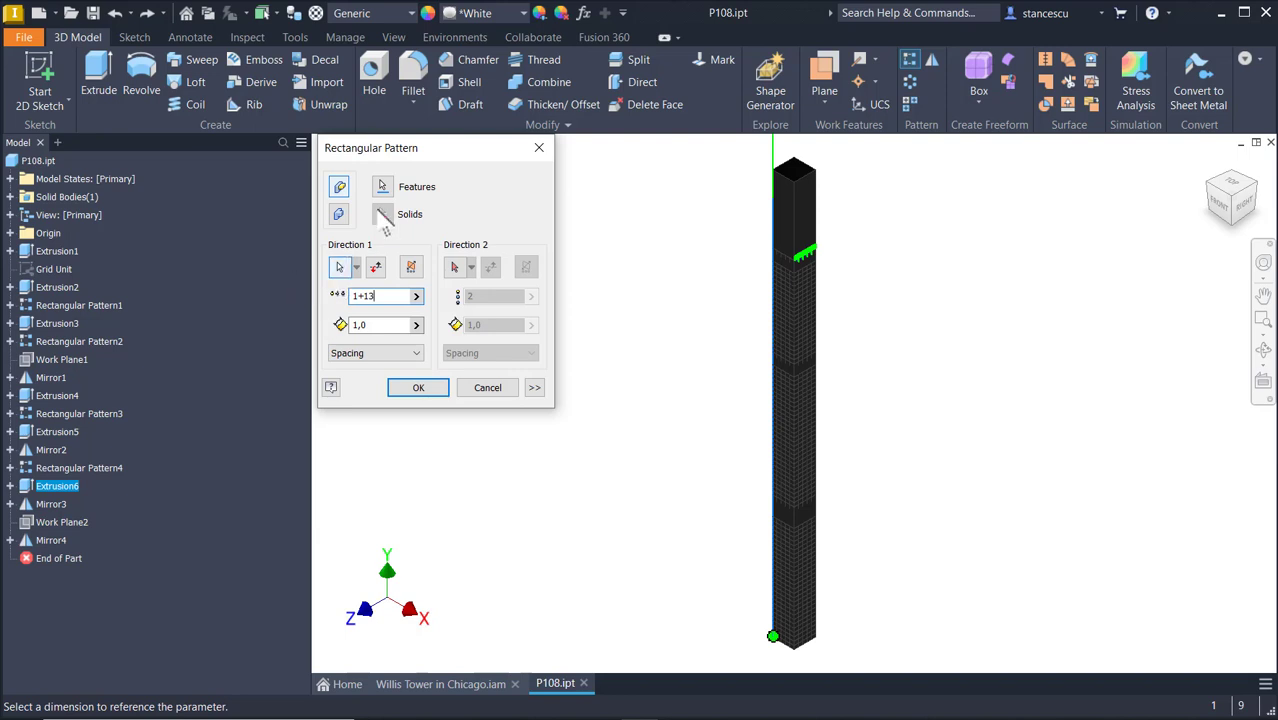
{"action": "double_click", "coordinate": [382, 325]}
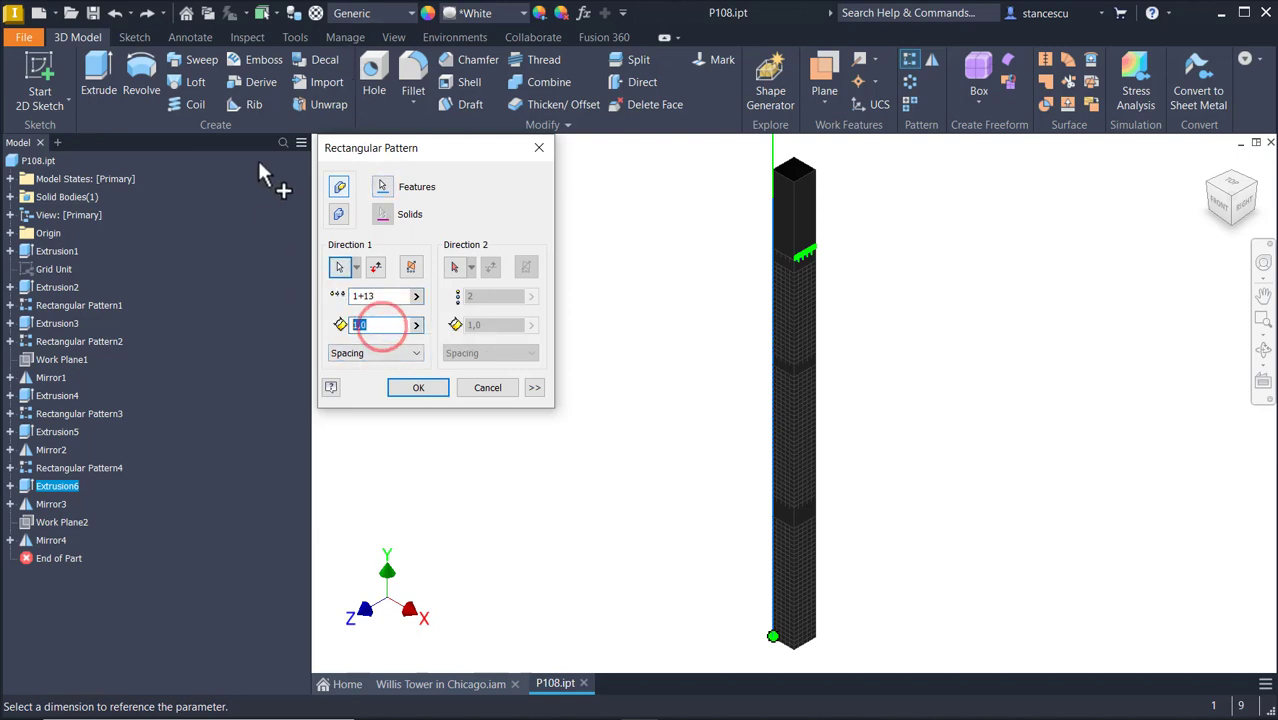
{"action": "type", "text": "13"}
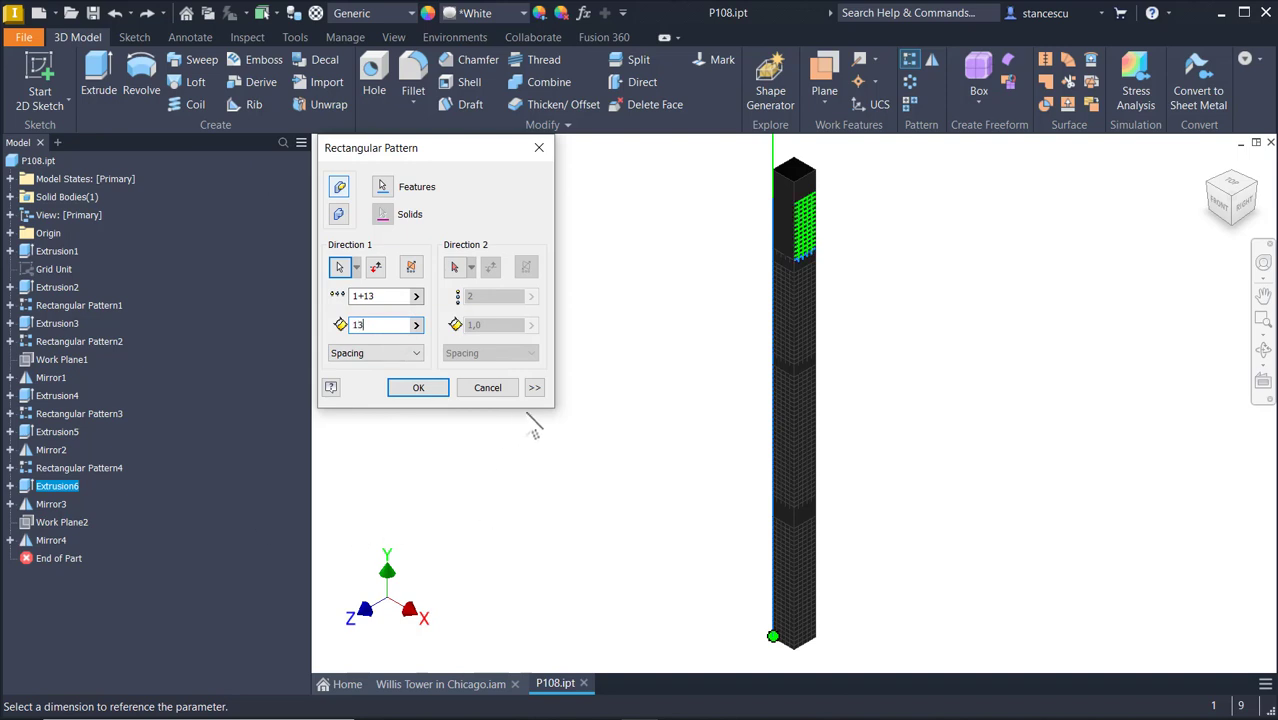
{"action": "left_click", "coordinate": [415, 388]}
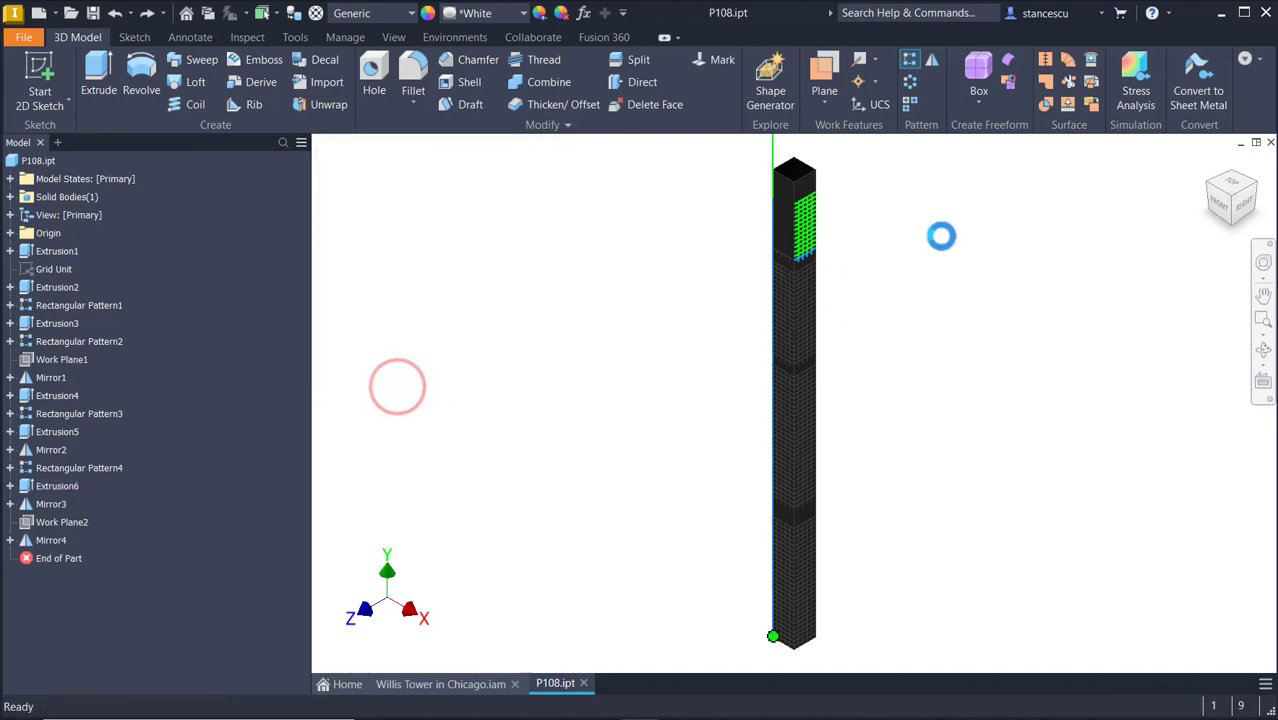
Measure the distance from the pillar's top edge to the uppermost grid line on the right face and return to the home view.
{"action": "scroll", "coordinate": [884, 260], "scroll_direction": "up", "scroll_amount": 8}
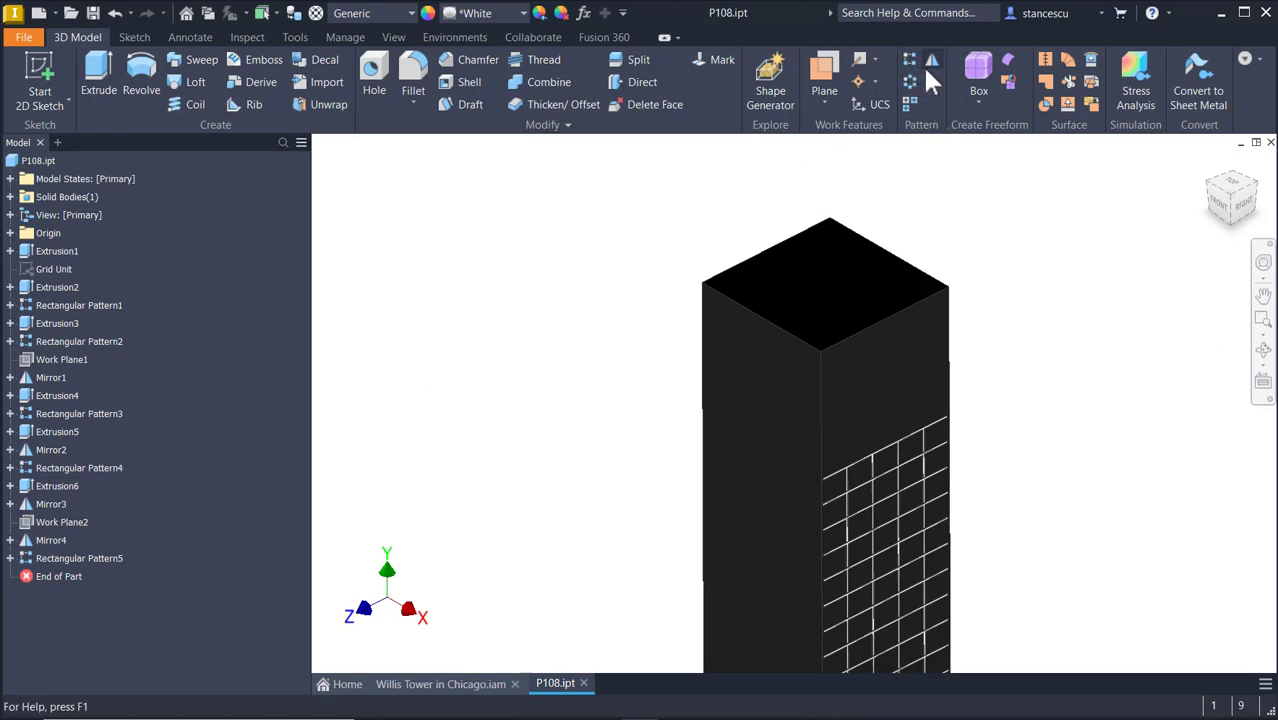
{"action": "left_click", "coordinate": [609, 192]}
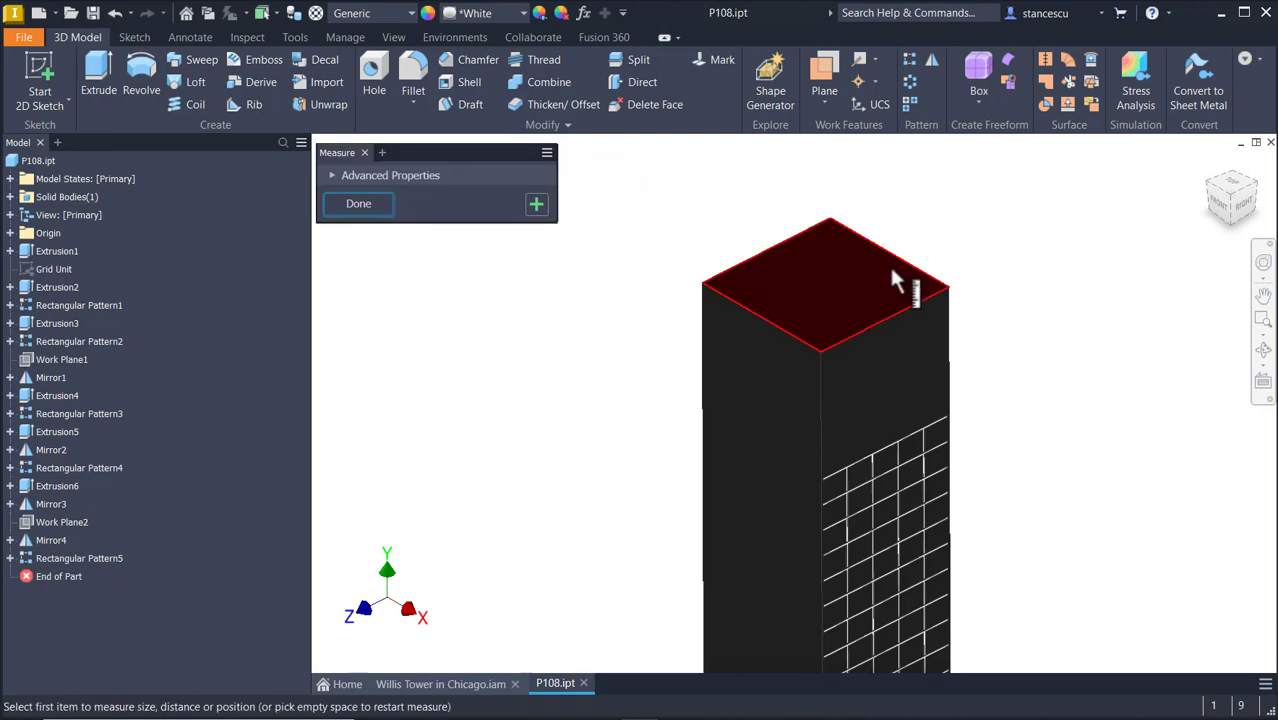
{"action": "left_click", "coordinate": [848, 336]}
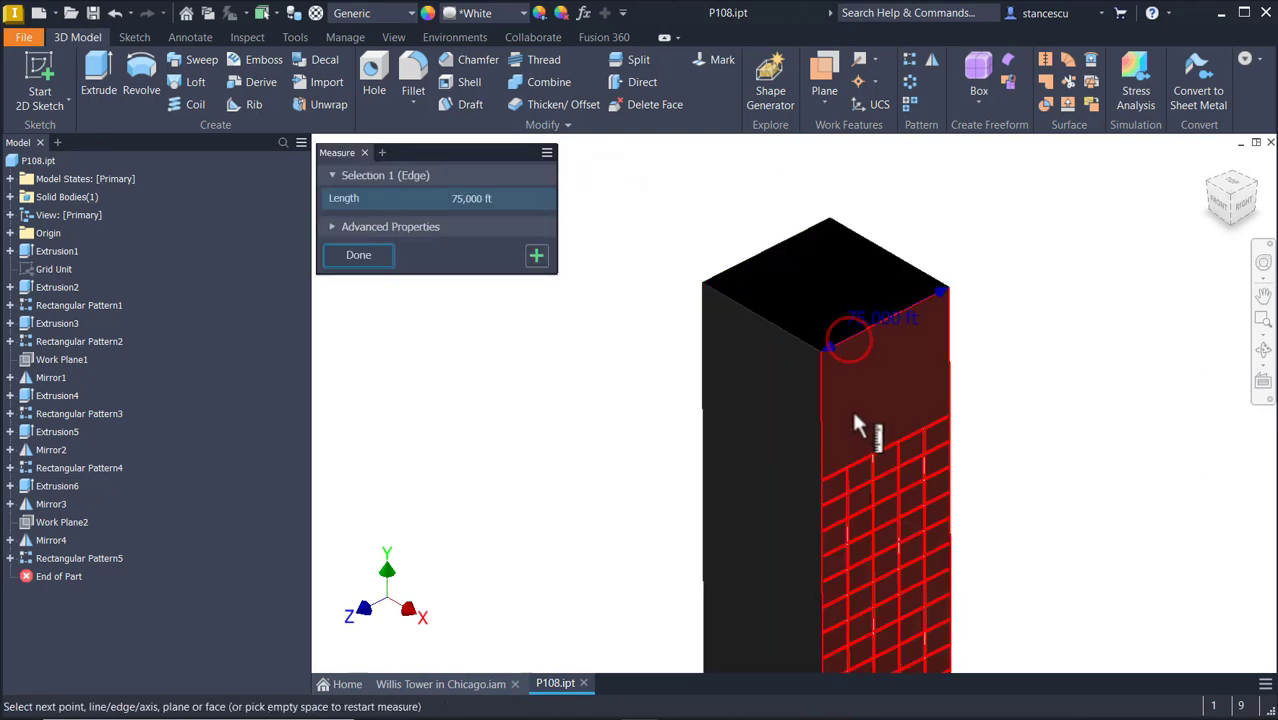
{"action": "scroll", "coordinate": [859, 444], "scroll_direction": "up", "scroll_amount": 3}
{"action": "scroll", "coordinate": [859, 444], "scroll_direction": "up", "scroll_amount": 2}
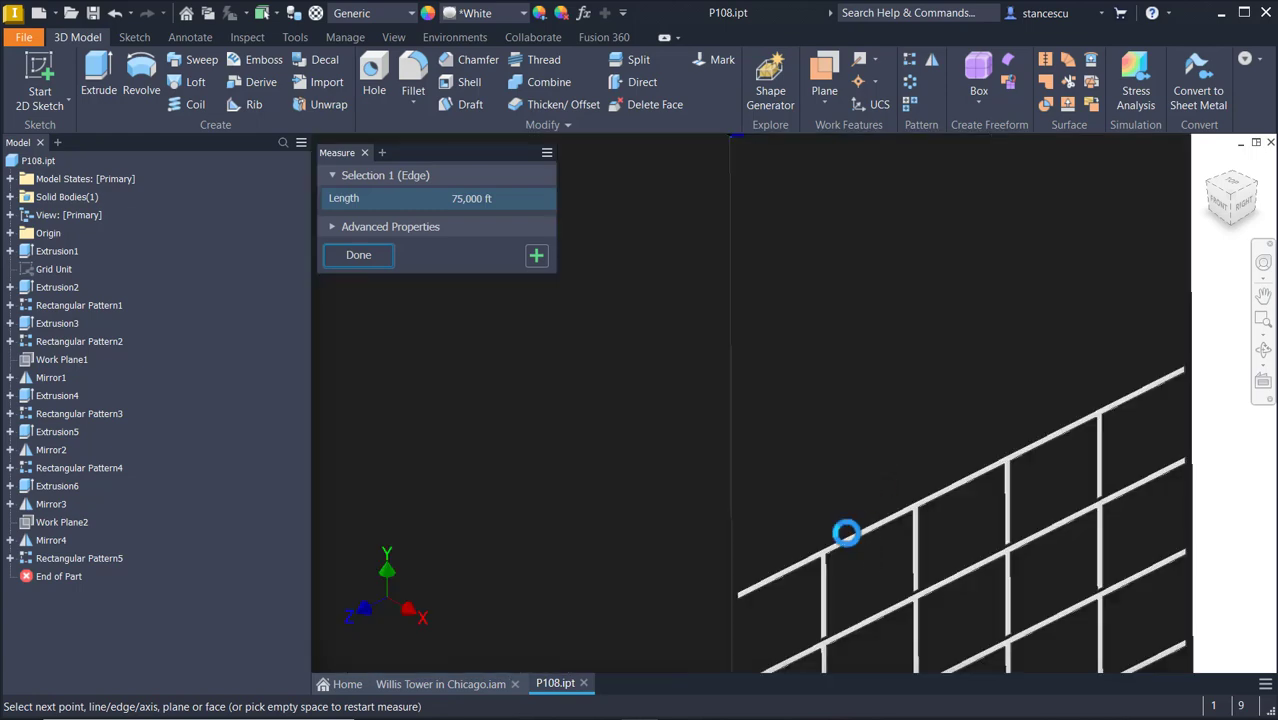
{"action": "left_click", "coordinate": [849, 537]}
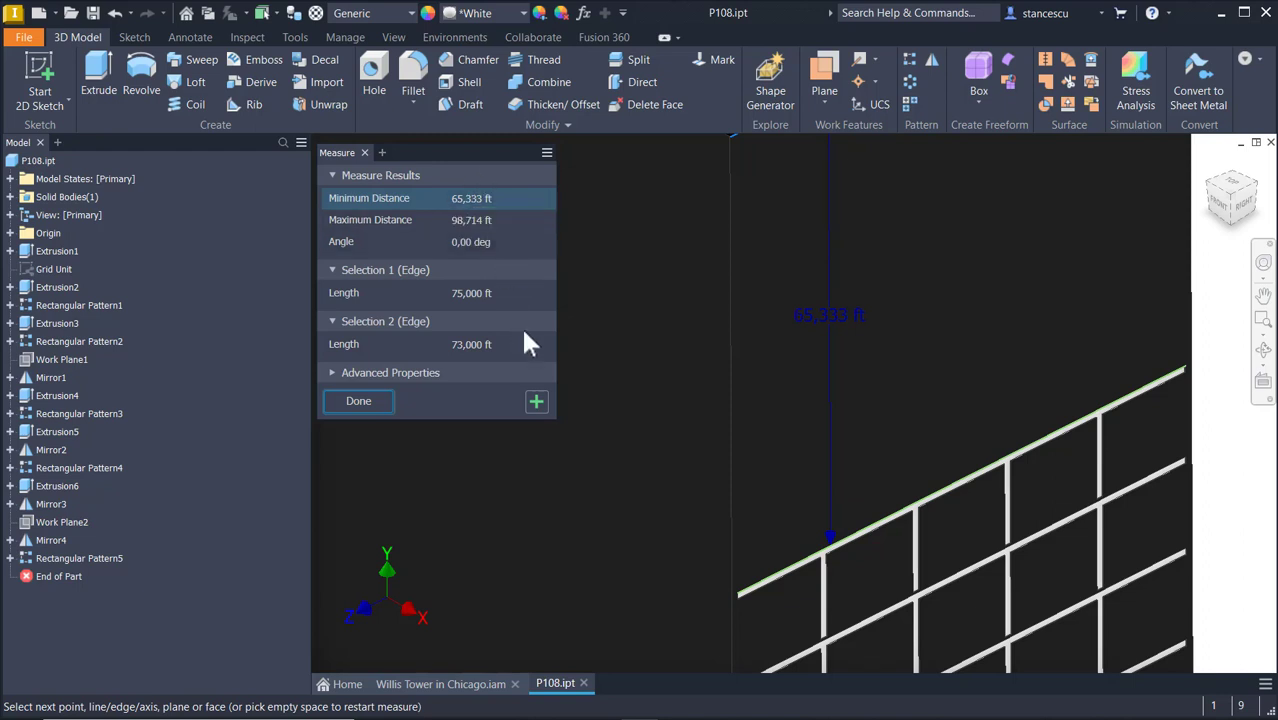
{"action": "left_click", "coordinate": [393, 400]}
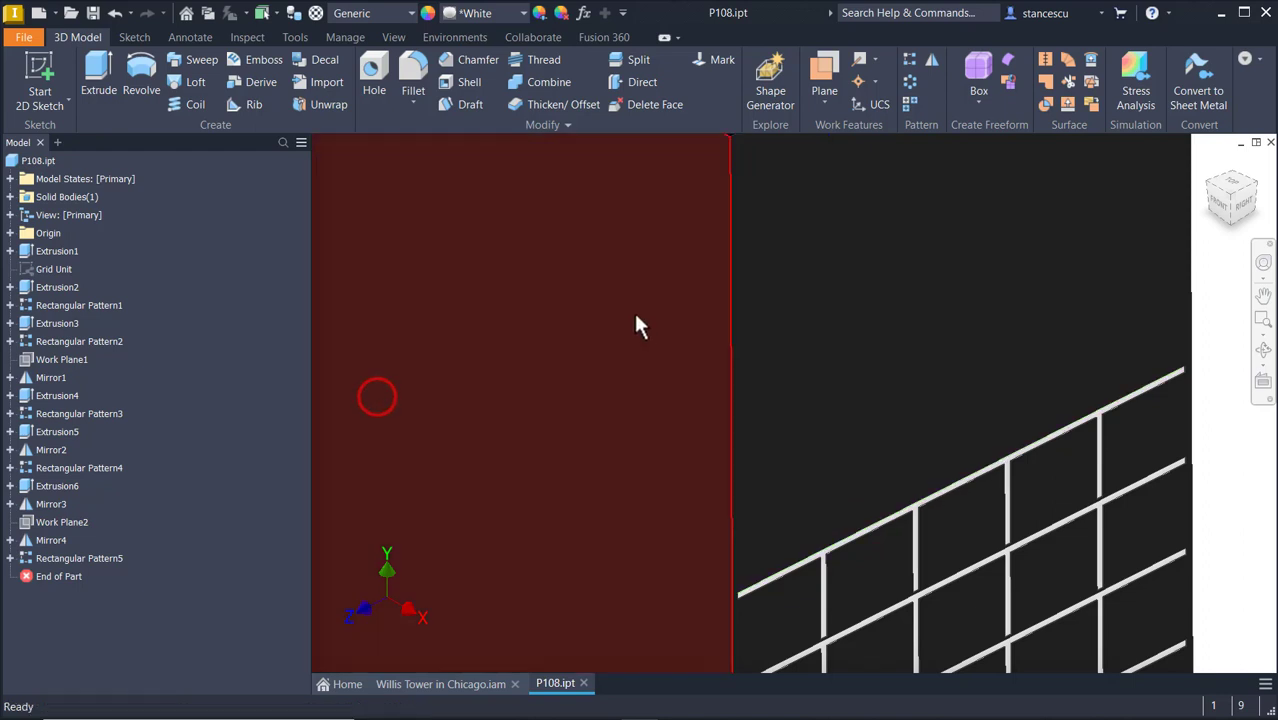
{"action": "key", "text": "F6"}
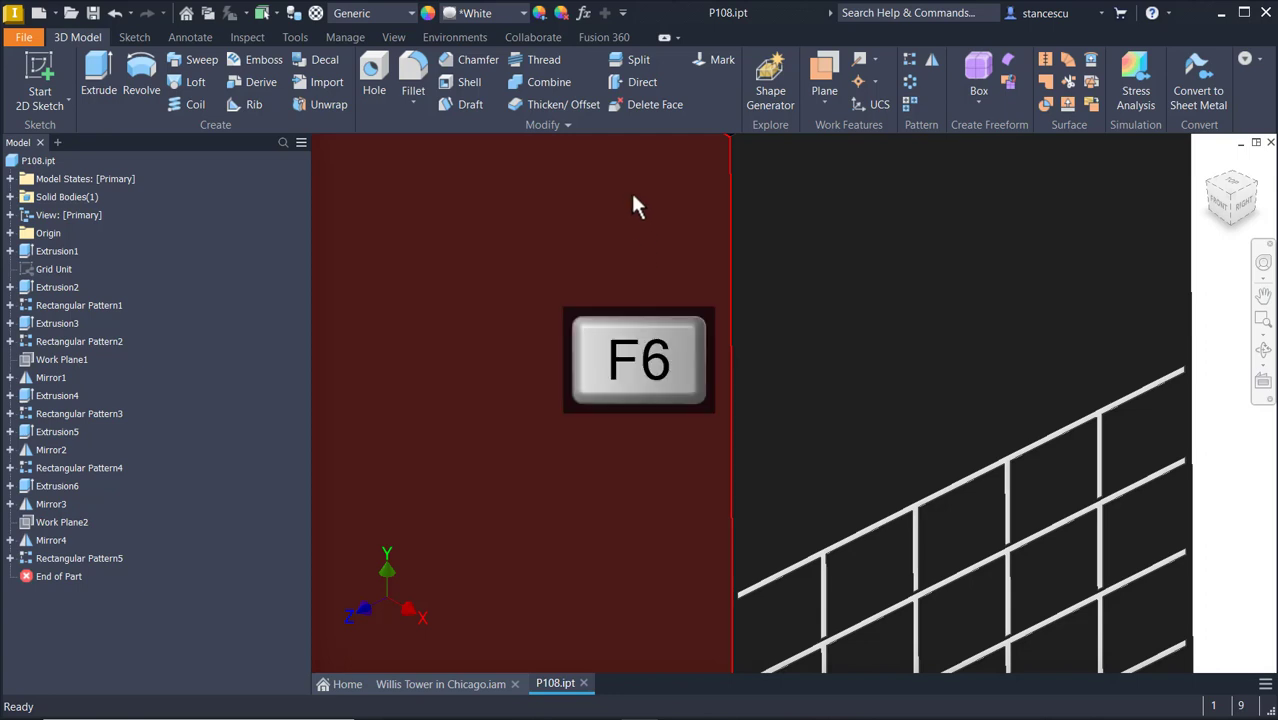
{"action": "left_click", "coordinate": [631, 196]}
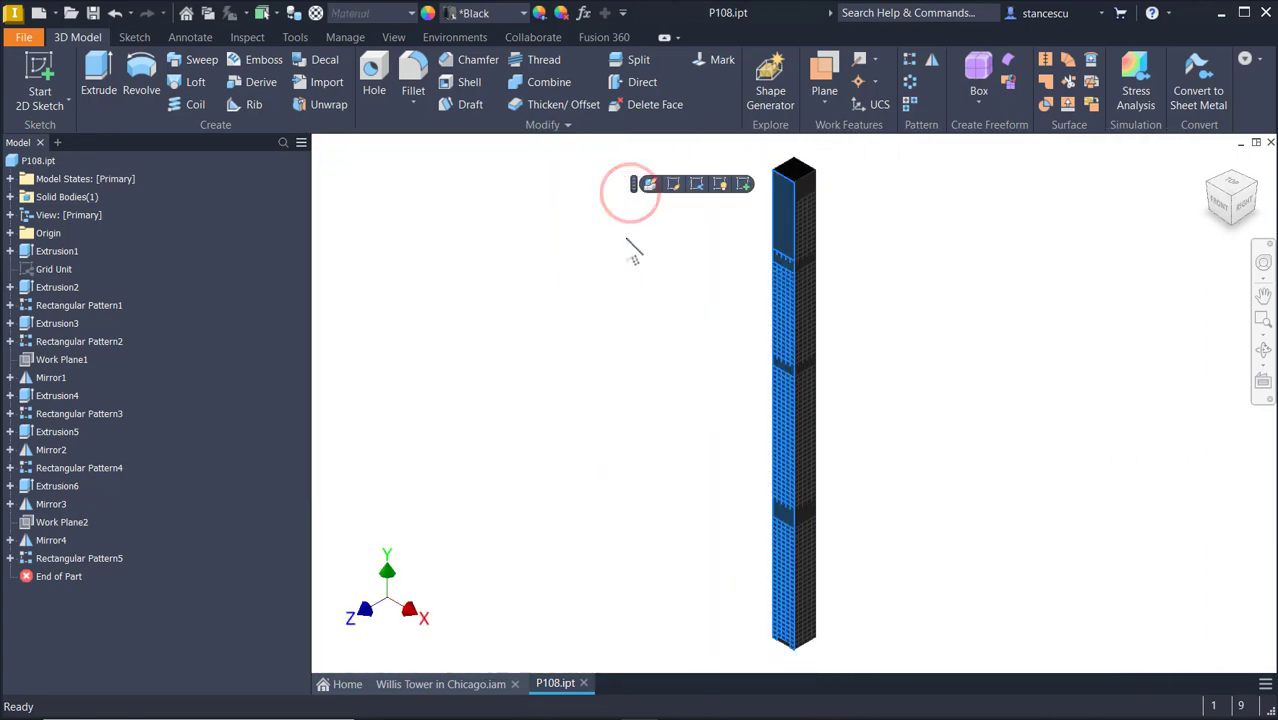
{"action": "left_click", "coordinate": [624, 238]}
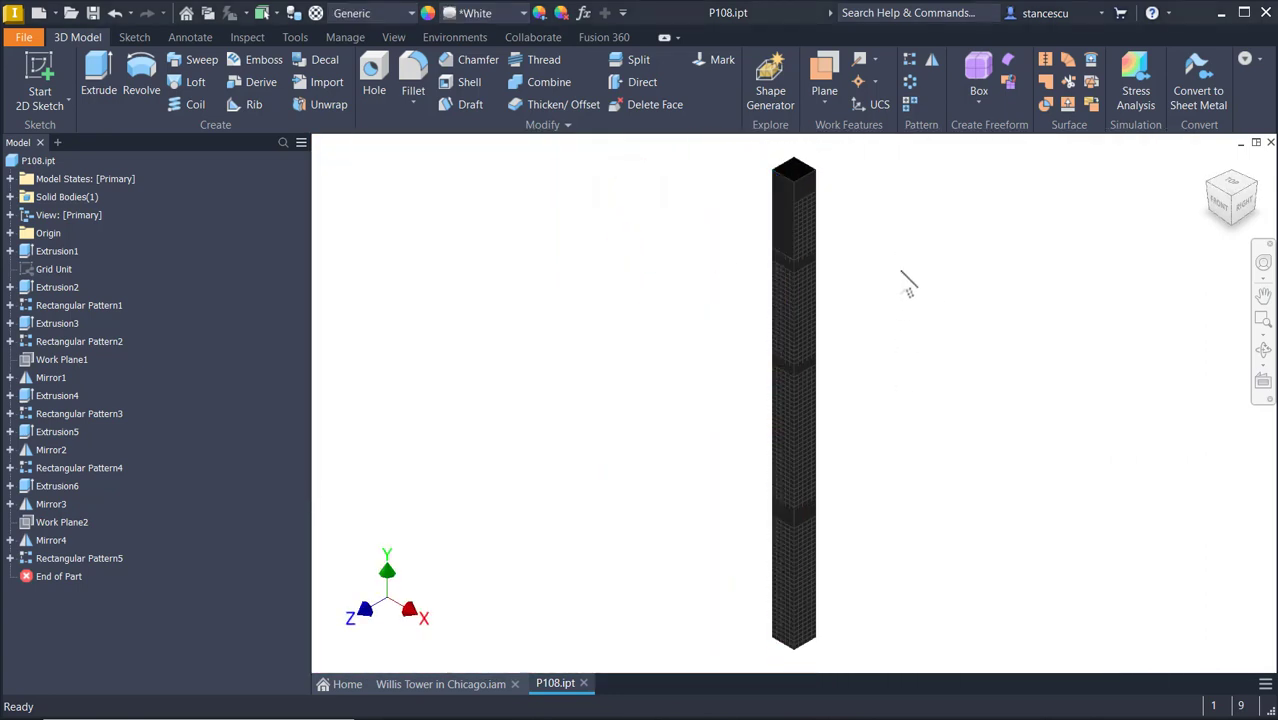
{"action": "left_click", "coordinate": [879, 288]}
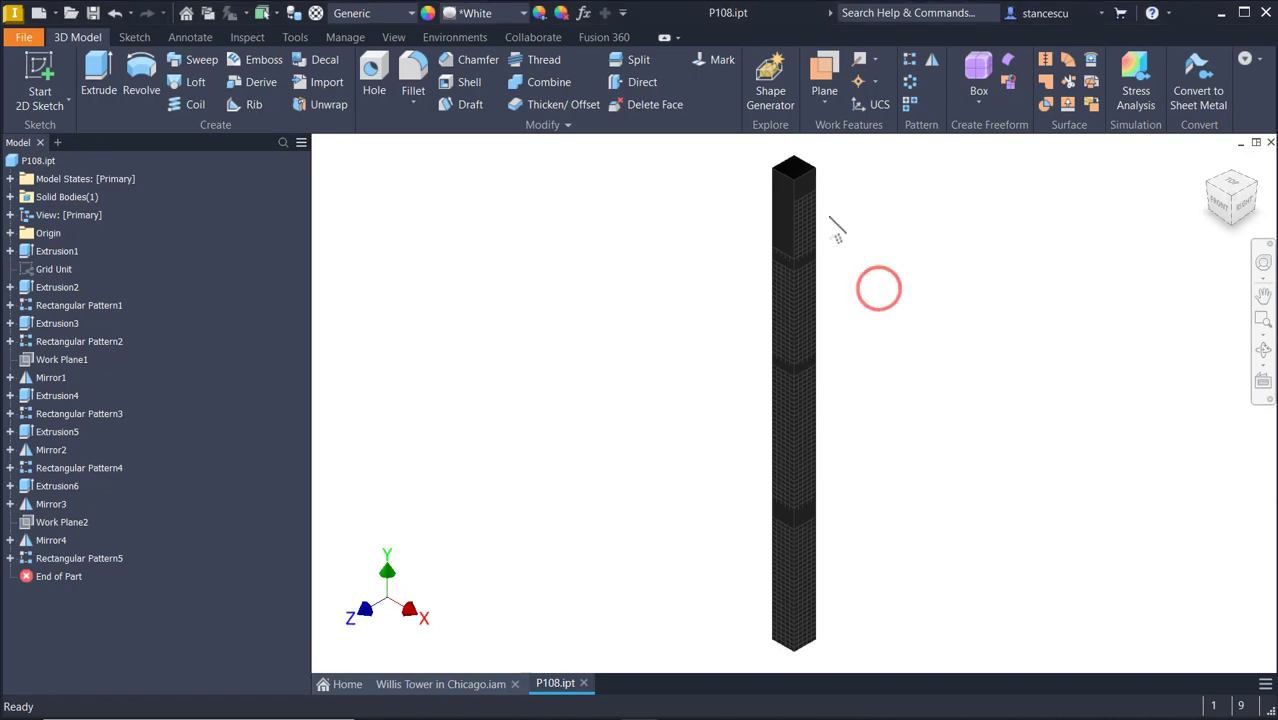
{"action": "scroll", "coordinate": [830, 222], "scroll_direction": "up", "scroll_amount": 3}
{"action": "middle_click_drag", "start_coordinate": [795, 240], "coordinate": [882, 282]}
{"action": "scroll", "coordinate": [884, 284], "scroll_direction": "up", "scroll_amount": 2}
{"action": "middle_click_drag", "start_coordinate": [922, 322], "coordinate": [970, 250]}
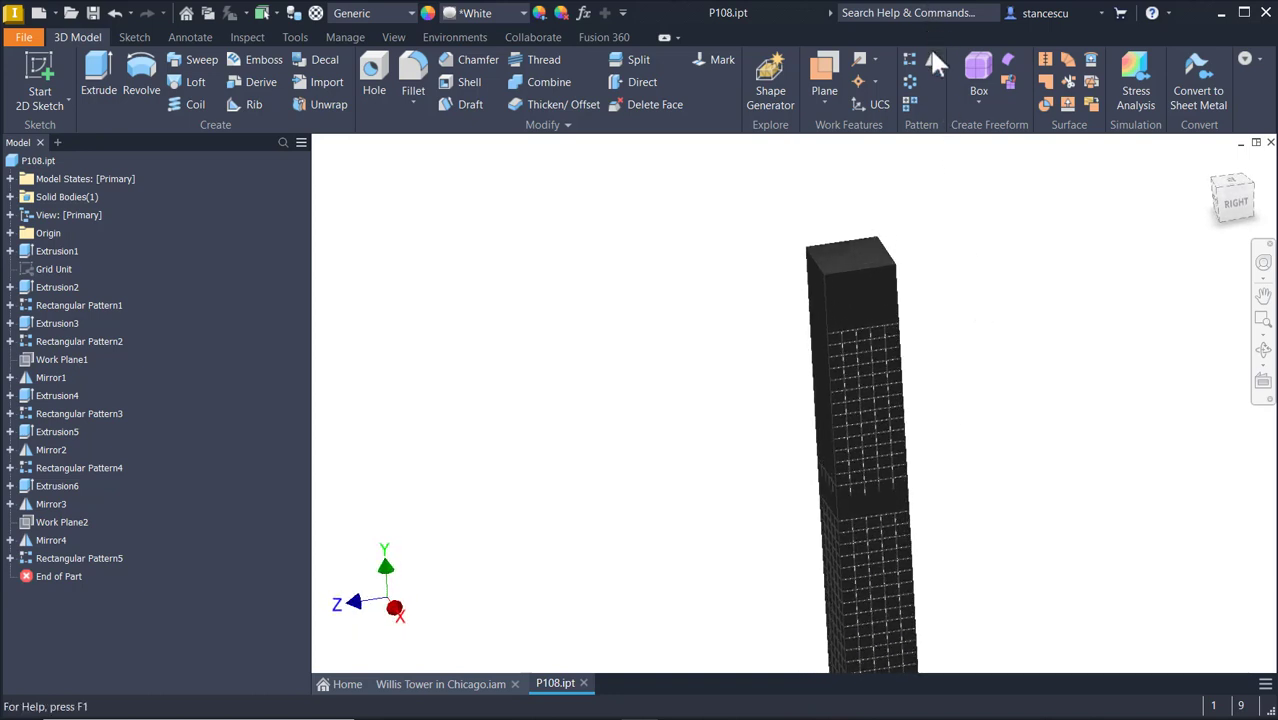
{"action": "left_click", "coordinate": [931, 59]}
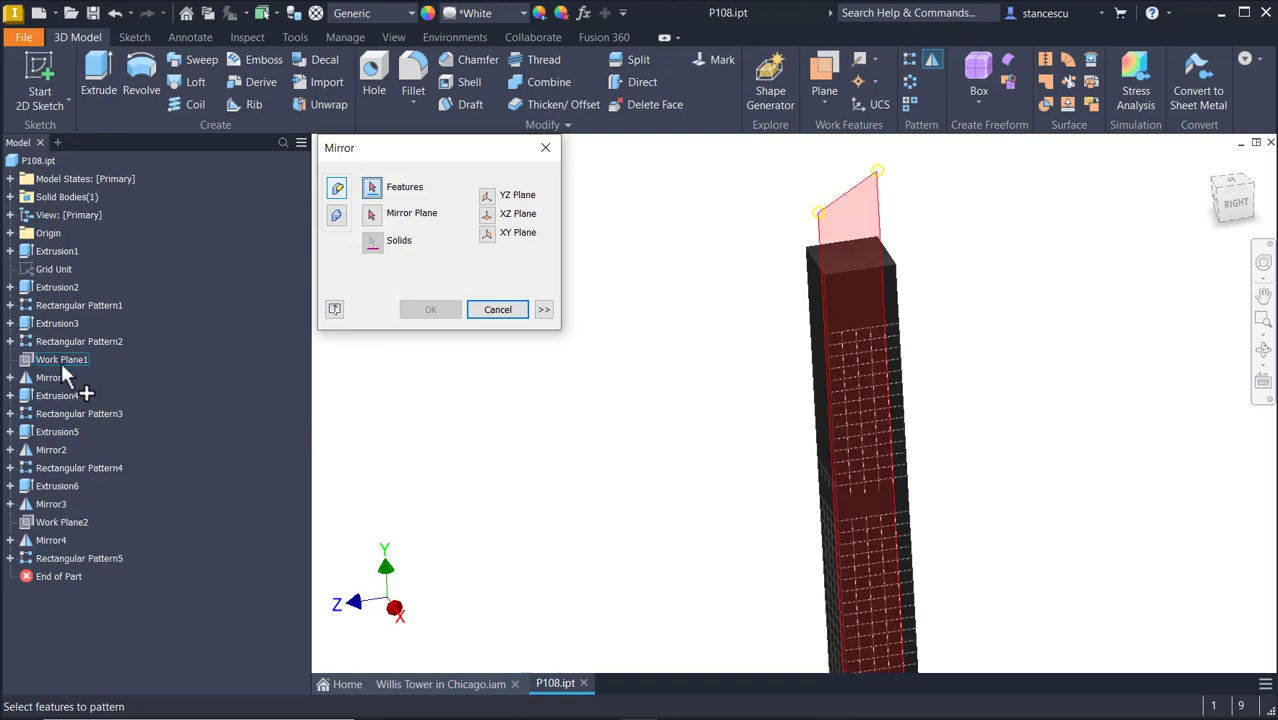
{"action": "left_click", "coordinate": [57, 559]}
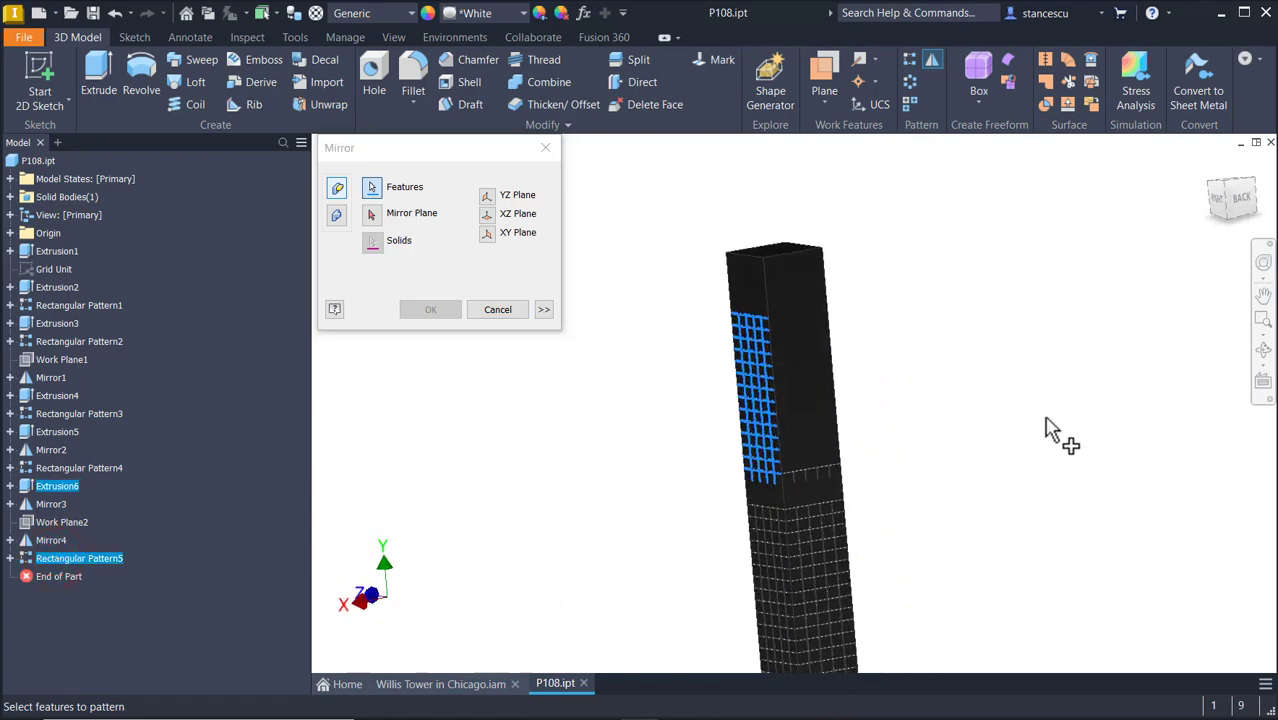
{"action": "middle_click_drag", "start_coordinate": [1046, 417], "coordinate": [990, 420], "text": "shift"}
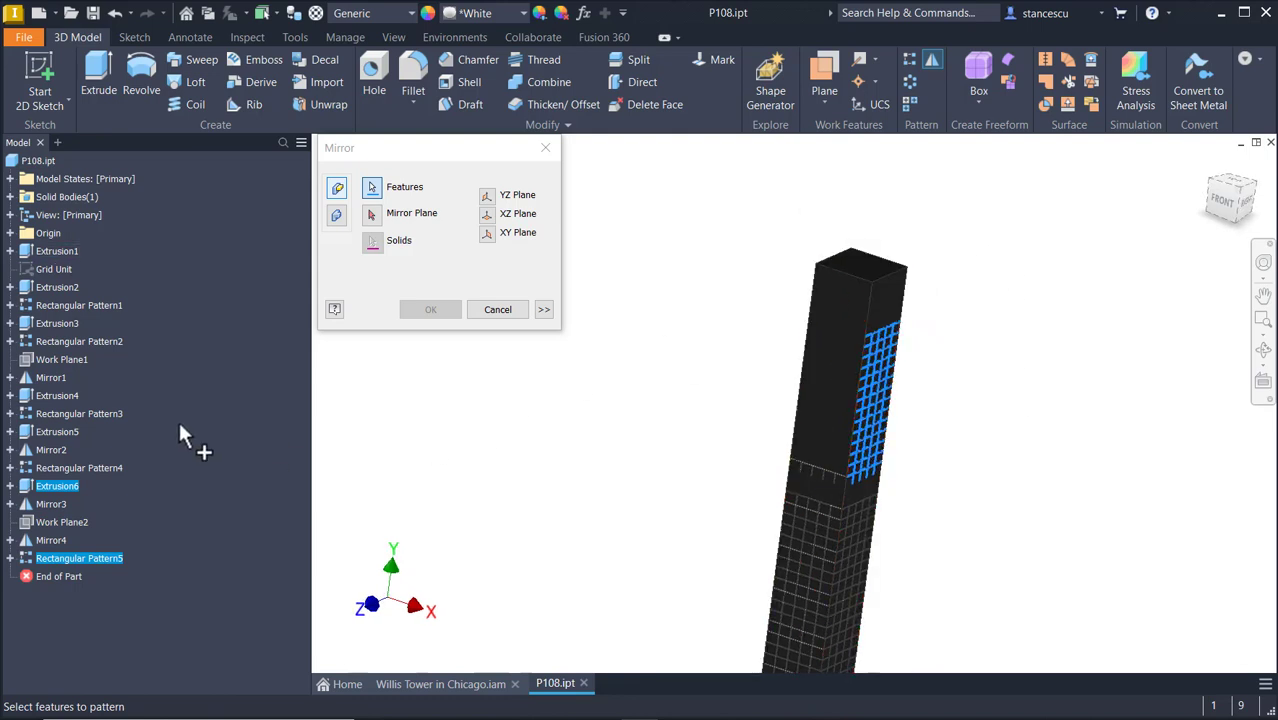
{"action": "left_click", "coordinate": [56, 359]}
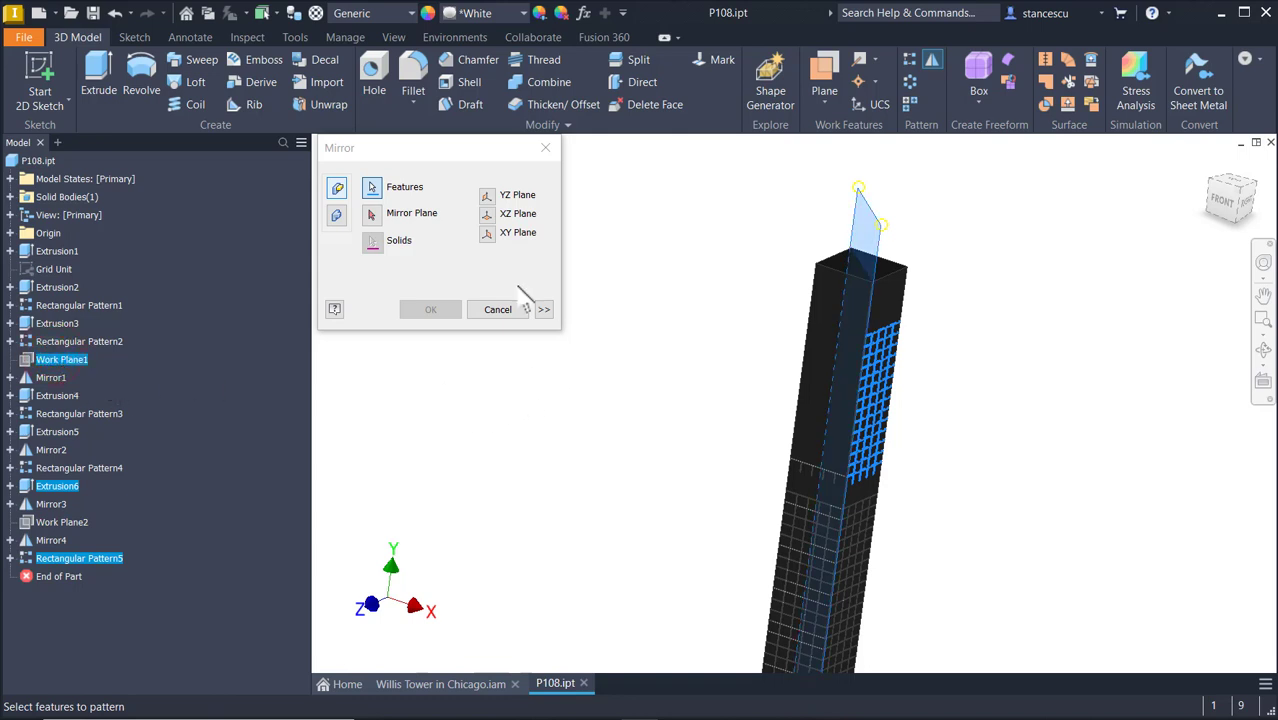
{"action": "left_click", "coordinate": [376, 217]}
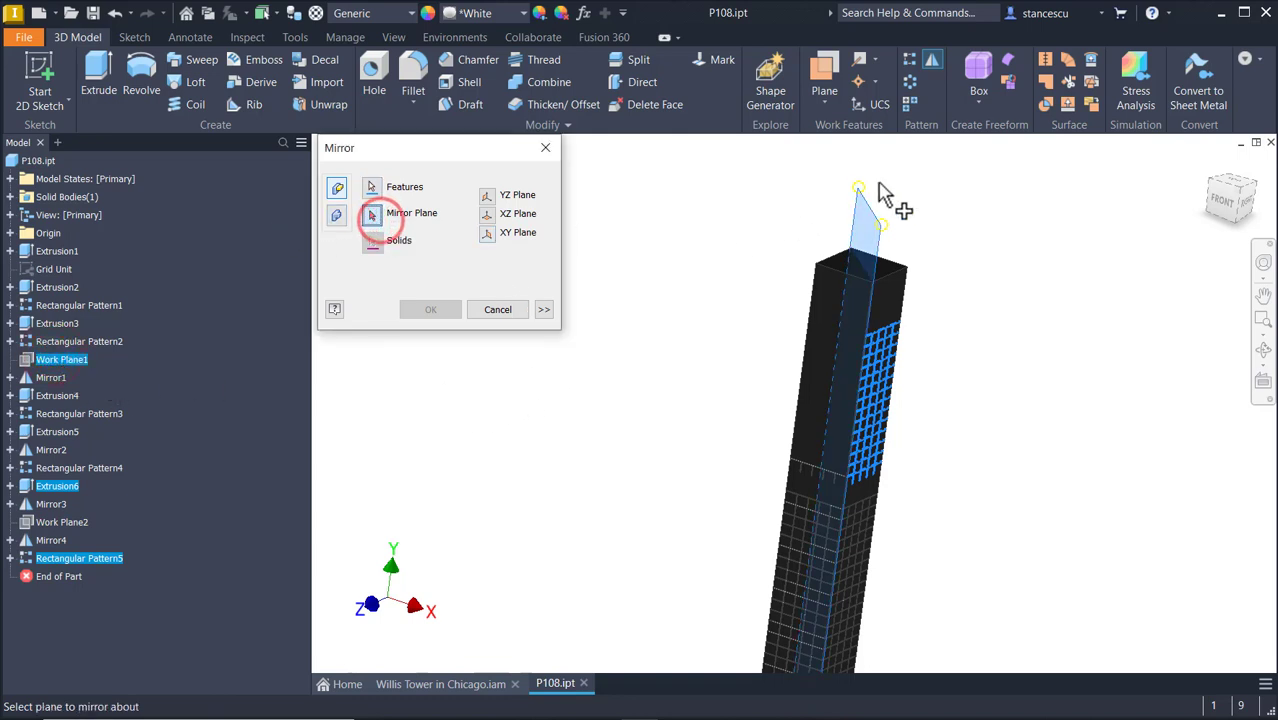
{"action": "left_click", "coordinate": [510, 312]}
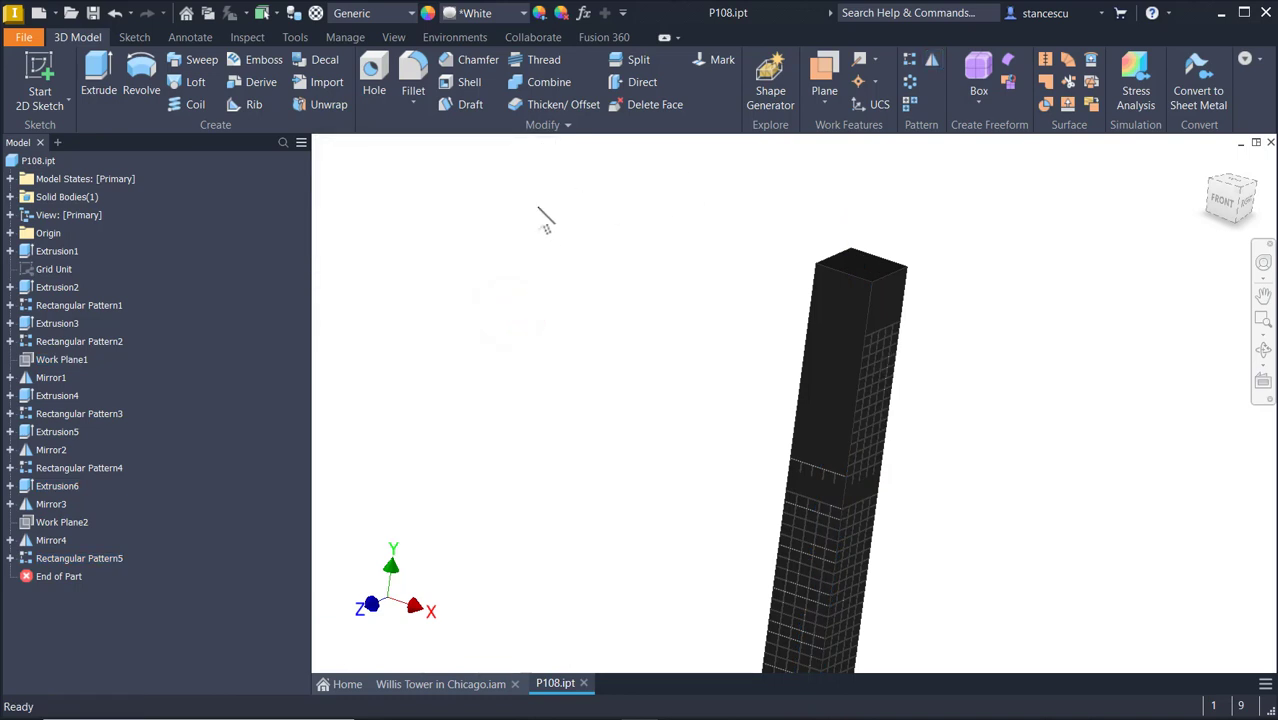
Mirror Rectangular Pattern5, the upper grid on the pillar's right face, about Work Plane1 onto the front face.
{"action": "left_click", "coordinate": [931, 62]}
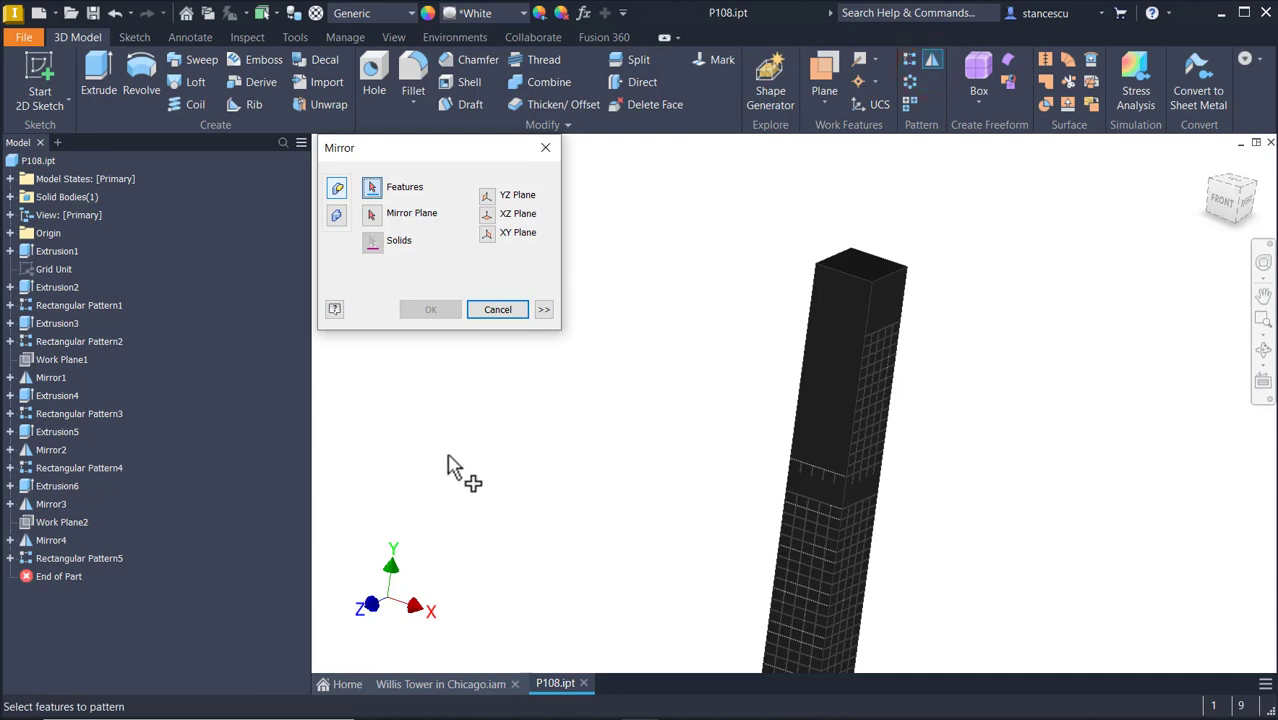
{"action": "left_click", "coordinate": [78, 558]}
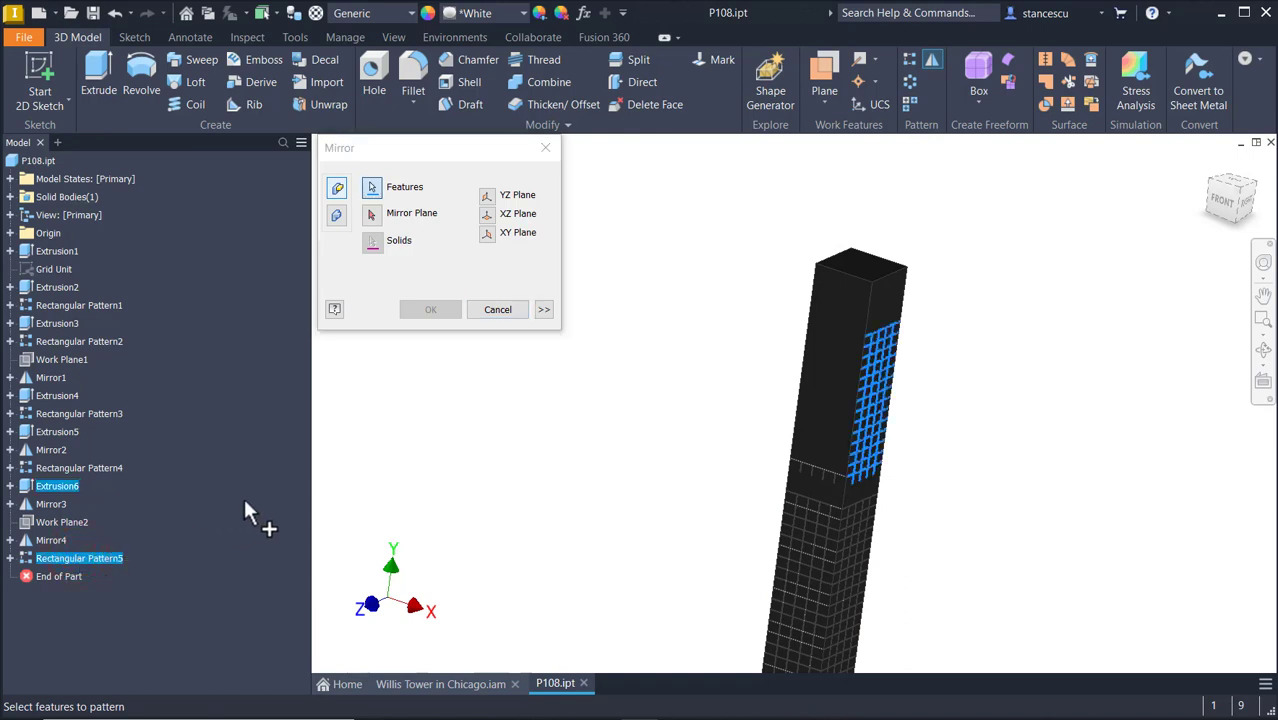
{"action": "left_click", "coordinate": [380, 214]}
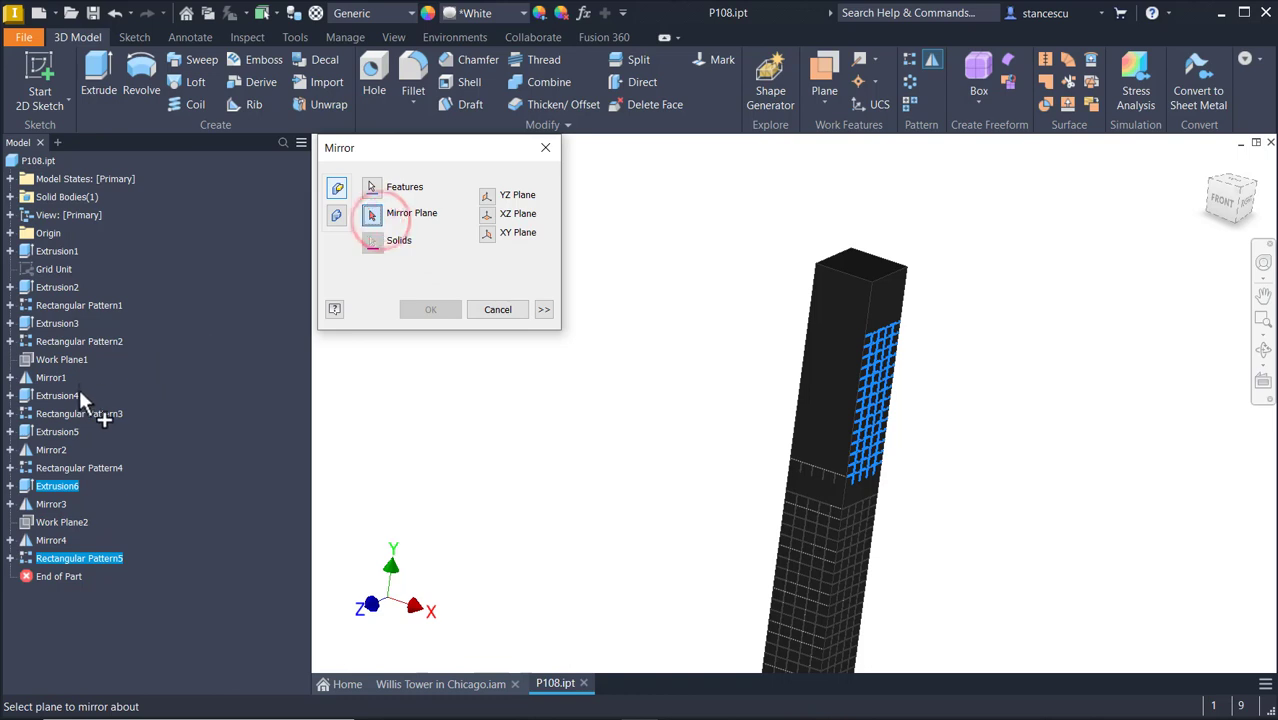
{"action": "left_click", "coordinate": [68, 359]}
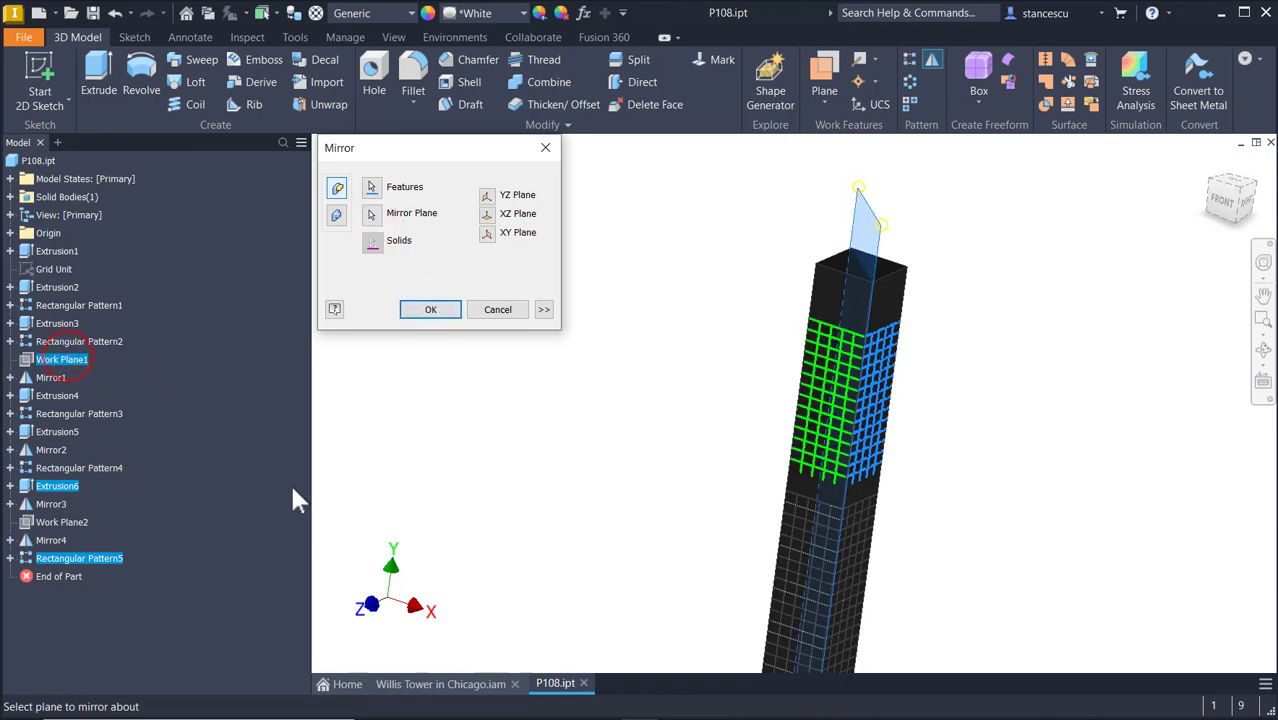
{"action": "left_click", "coordinate": [434, 310]}
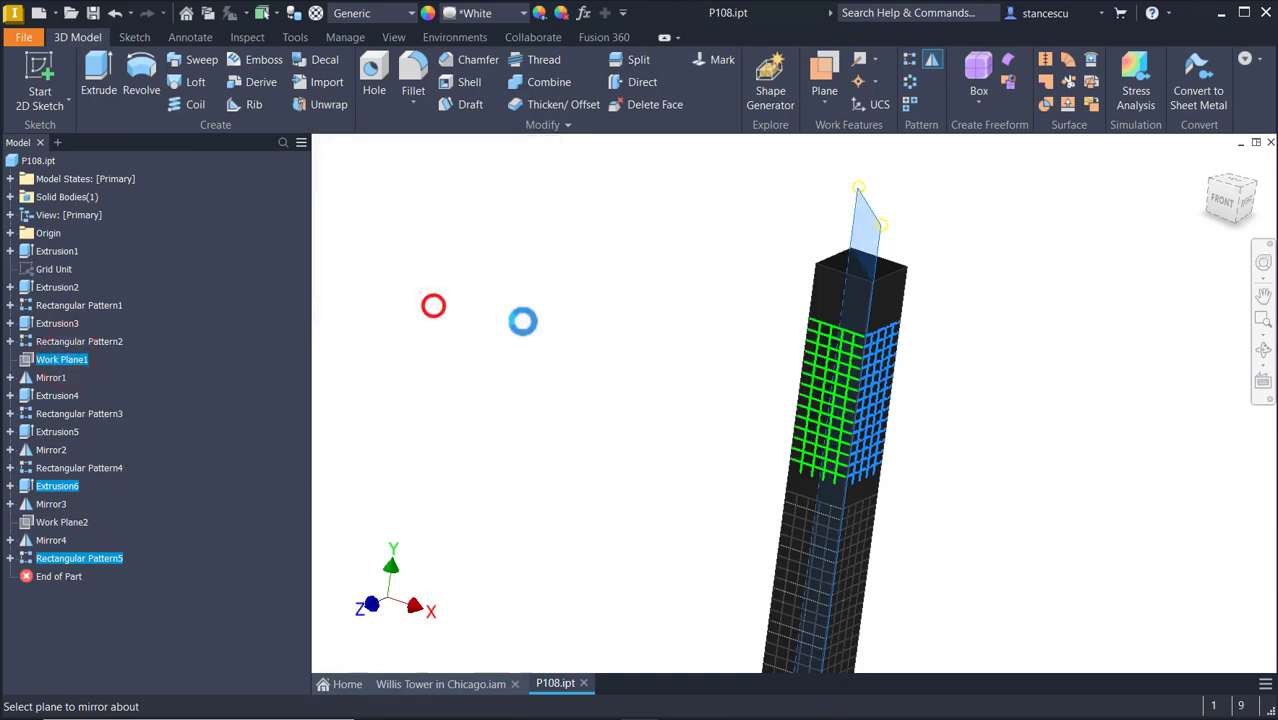
{"action": "left_click", "coordinate": [723, 225]}
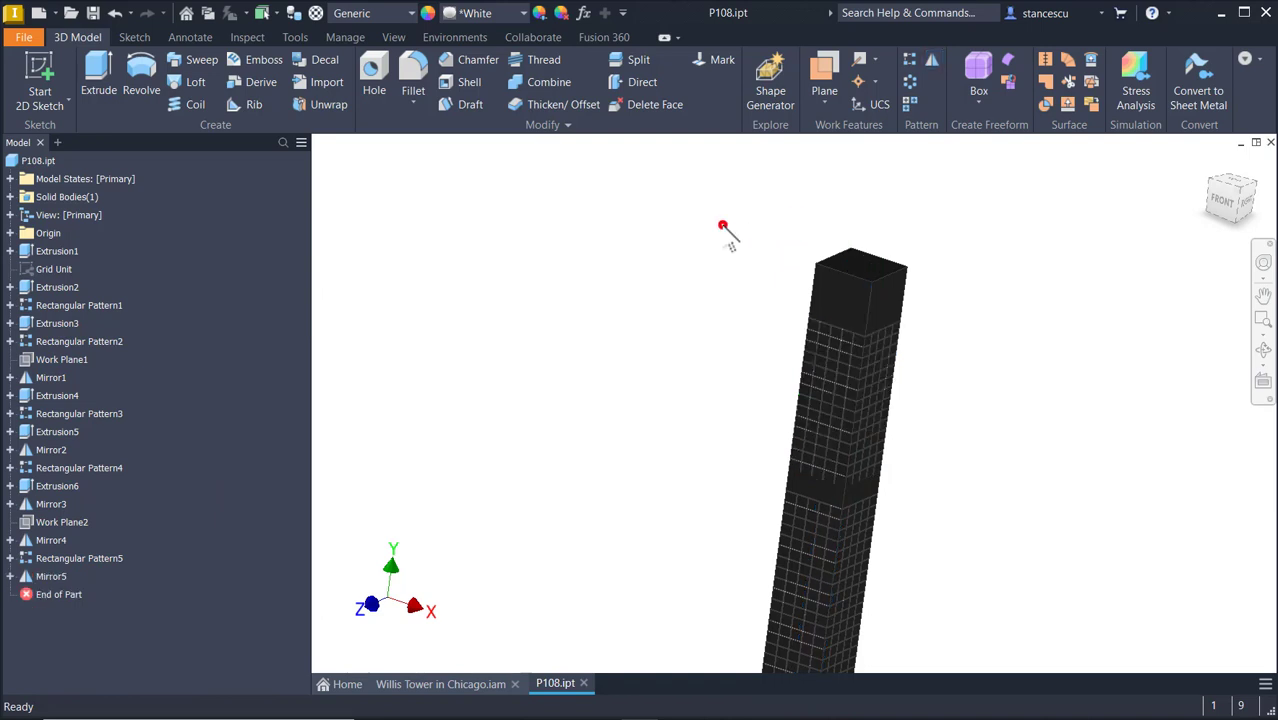
Mirror Rectangular Pattern5 and Mirror5 about Work Plane2 onto the pillar's back and left faces.
{"action": "middle_click_drag", "start_coordinate": [1025, 460], "coordinate": [742, 422], "text": "shift"}
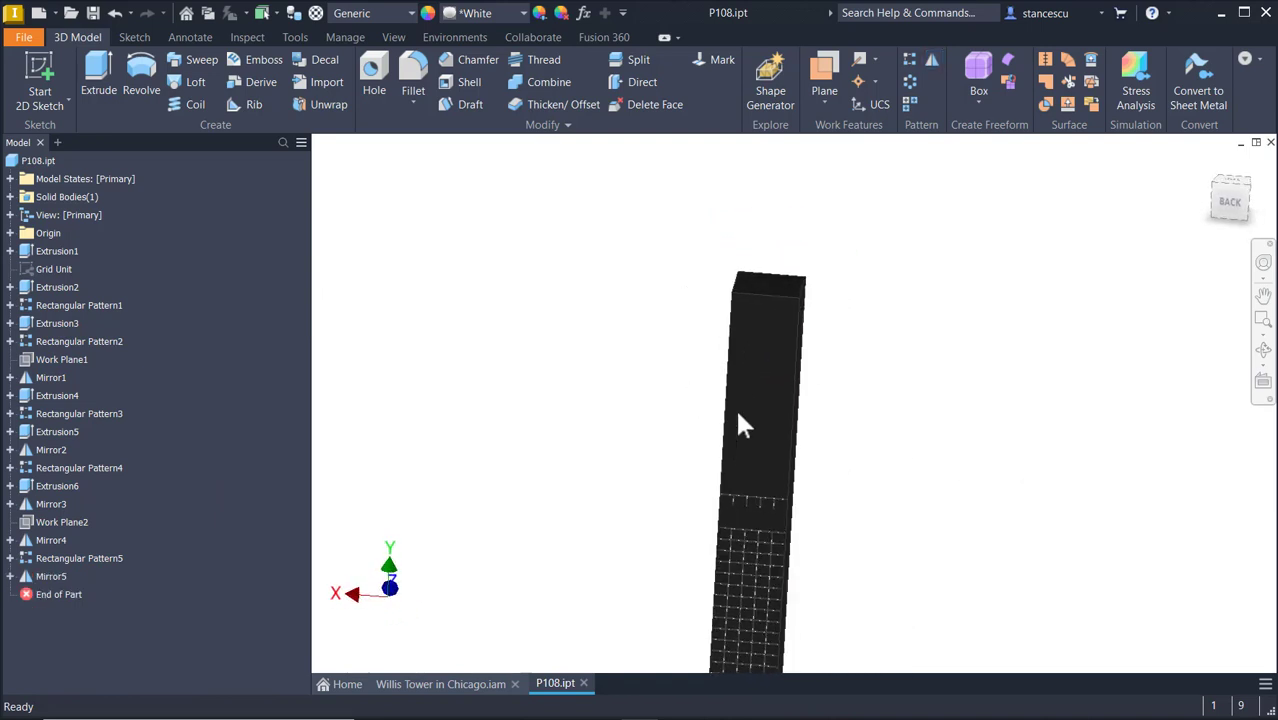
{"action": "middle_click_drag", "start_coordinate": [906, 372], "coordinate": [1004, 361], "text": "shift"}
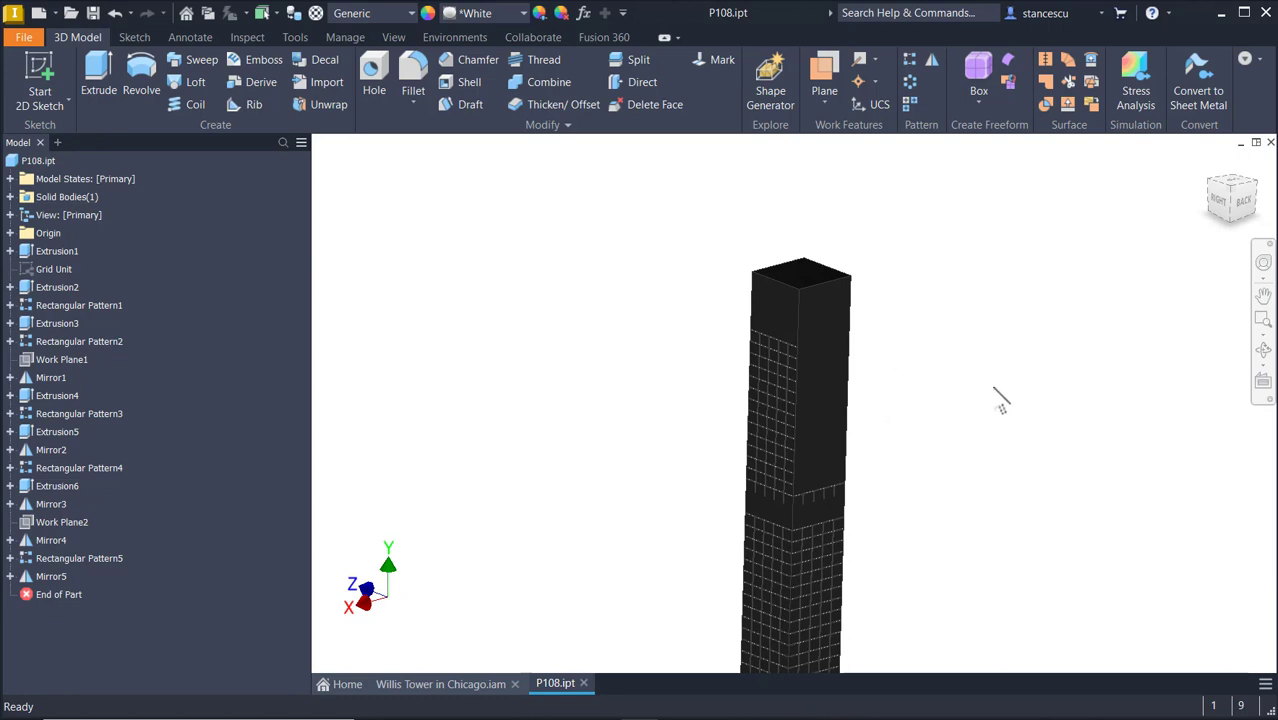
{"action": "middle_click_drag", "start_coordinate": [600, 355], "coordinate": [570, 466], "text": "shift"}
{"action": "middle_click_drag", "start_coordinate": [561, 390], "coordinate": [600, 442], "text": "shift"}
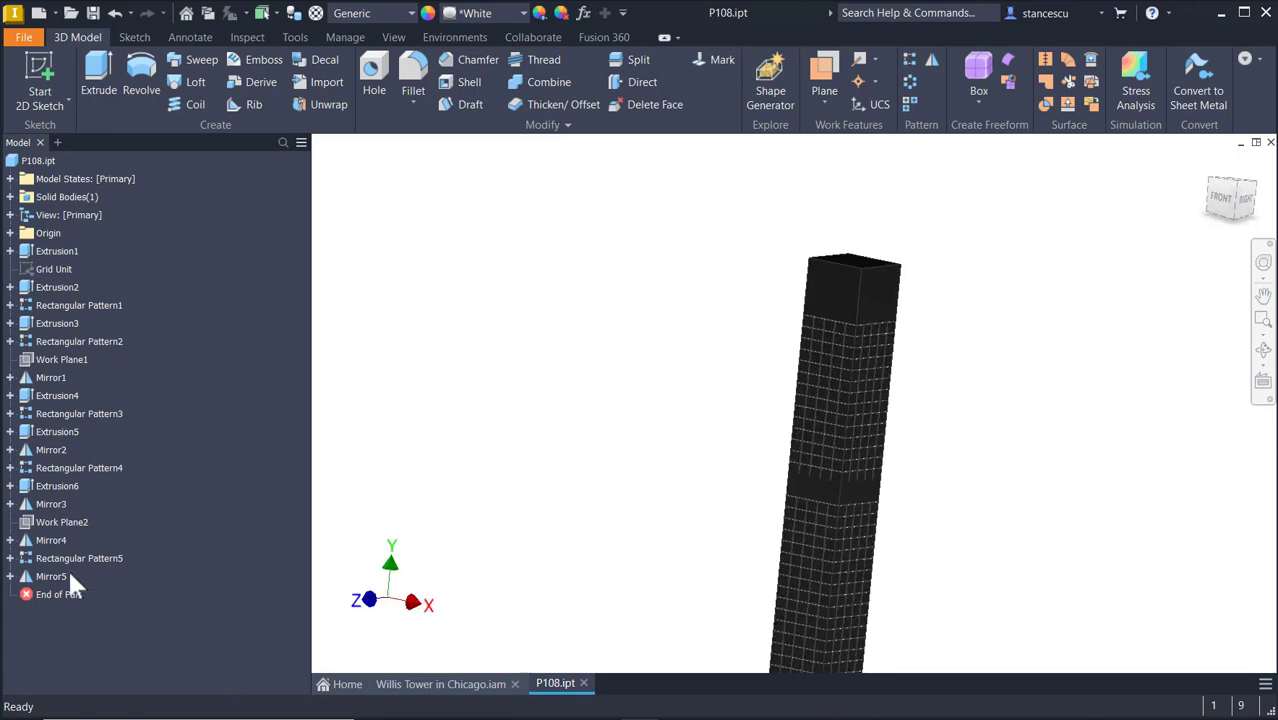
{"action": "left_click", "coordinate": [930, 60]}
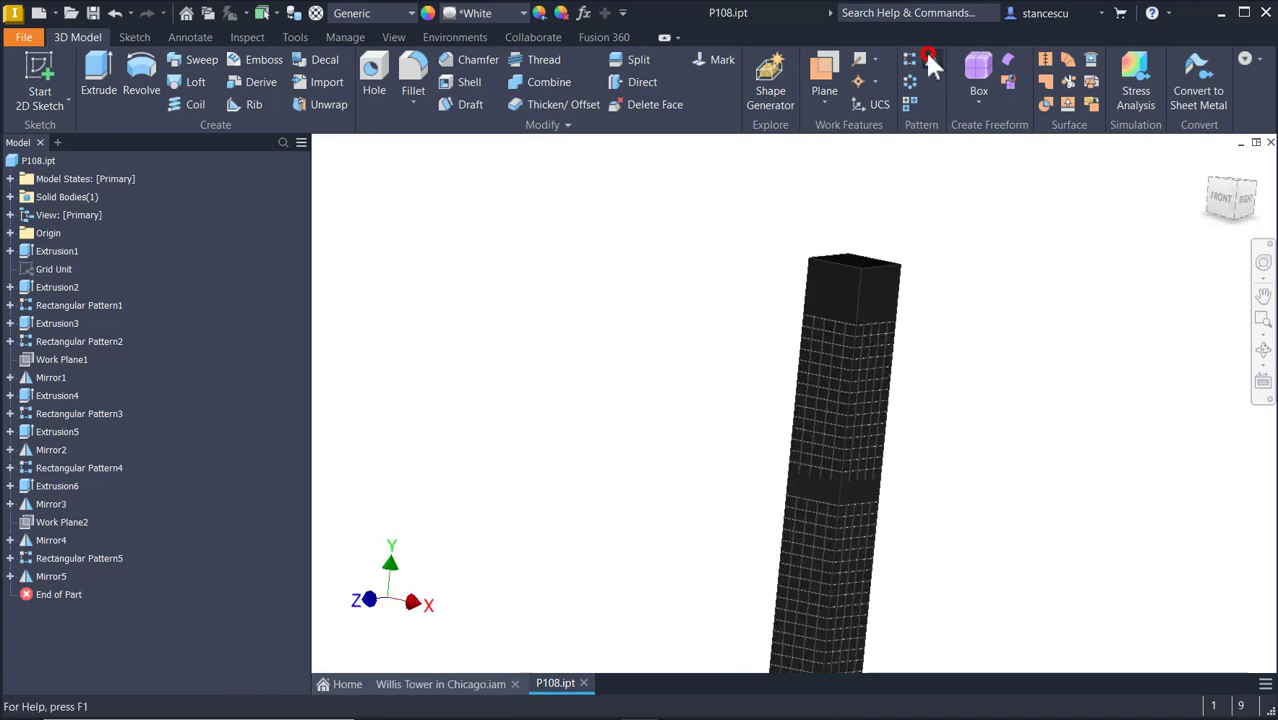
{"action": "left_click", "coordinate": [56, 558]}
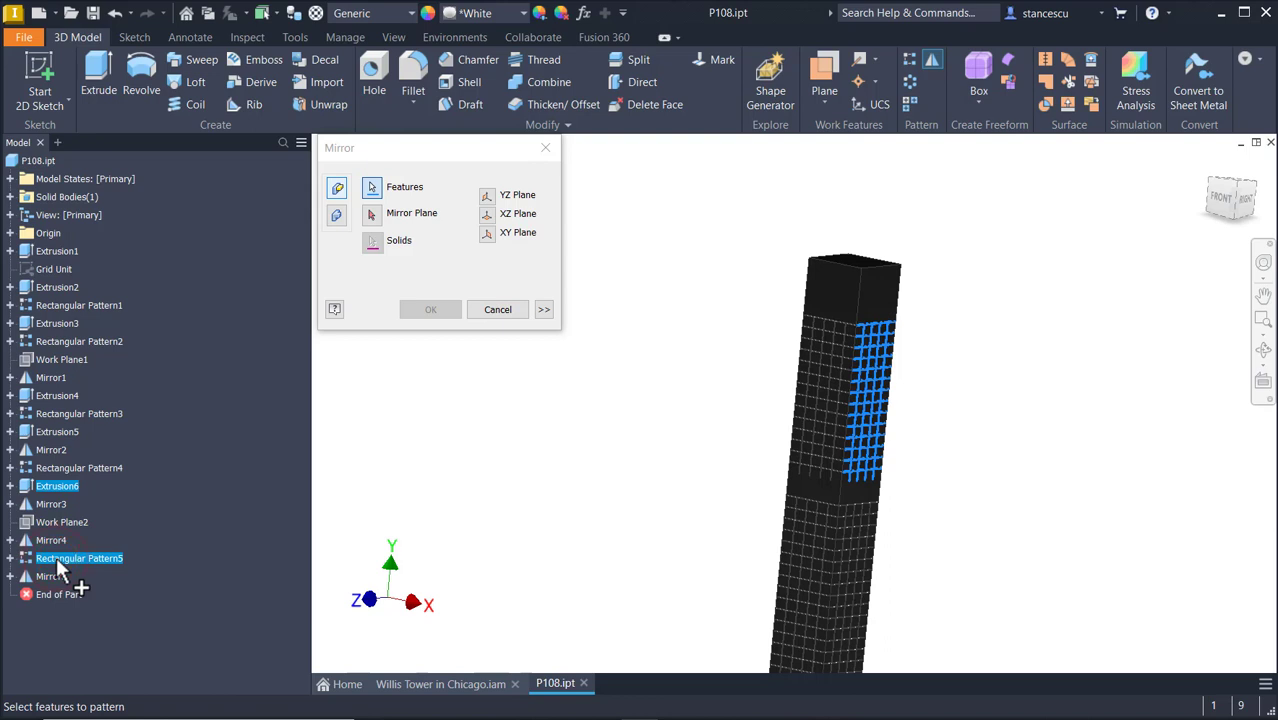
{"action": "left_click", "coordinate": [54, 575]}
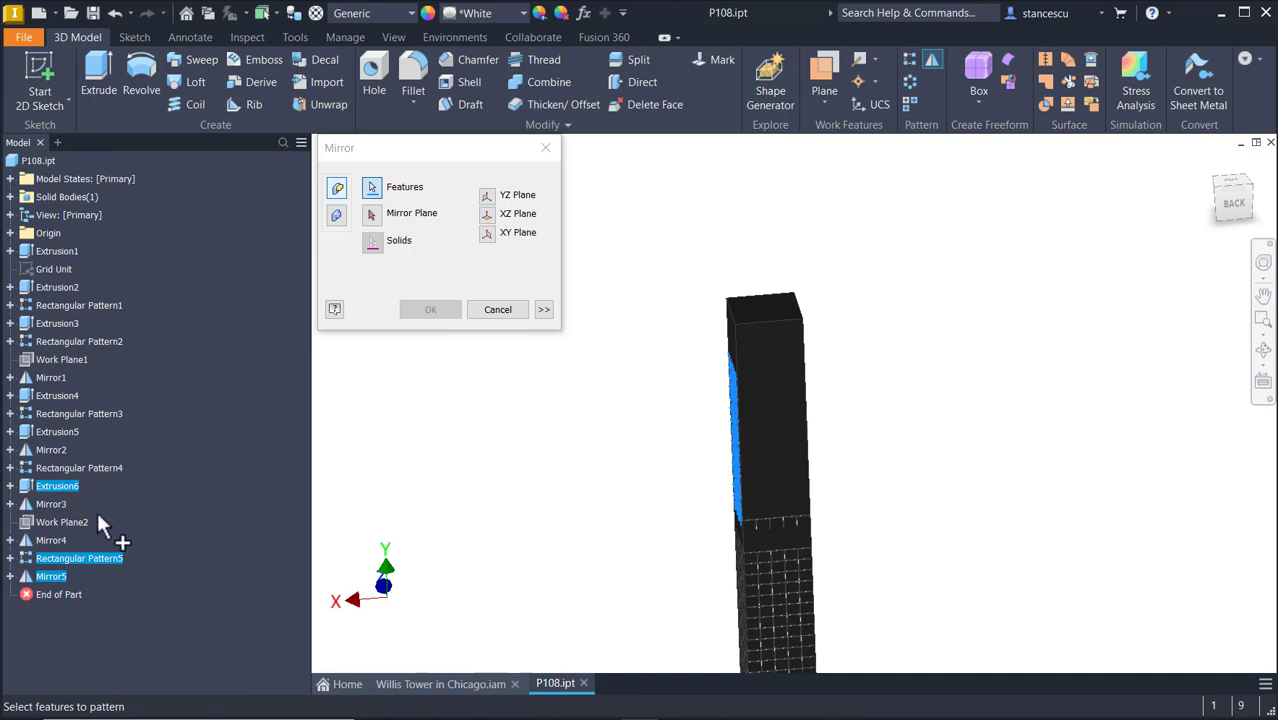
{"action": "left_click", "coordinate": [371, 213]}
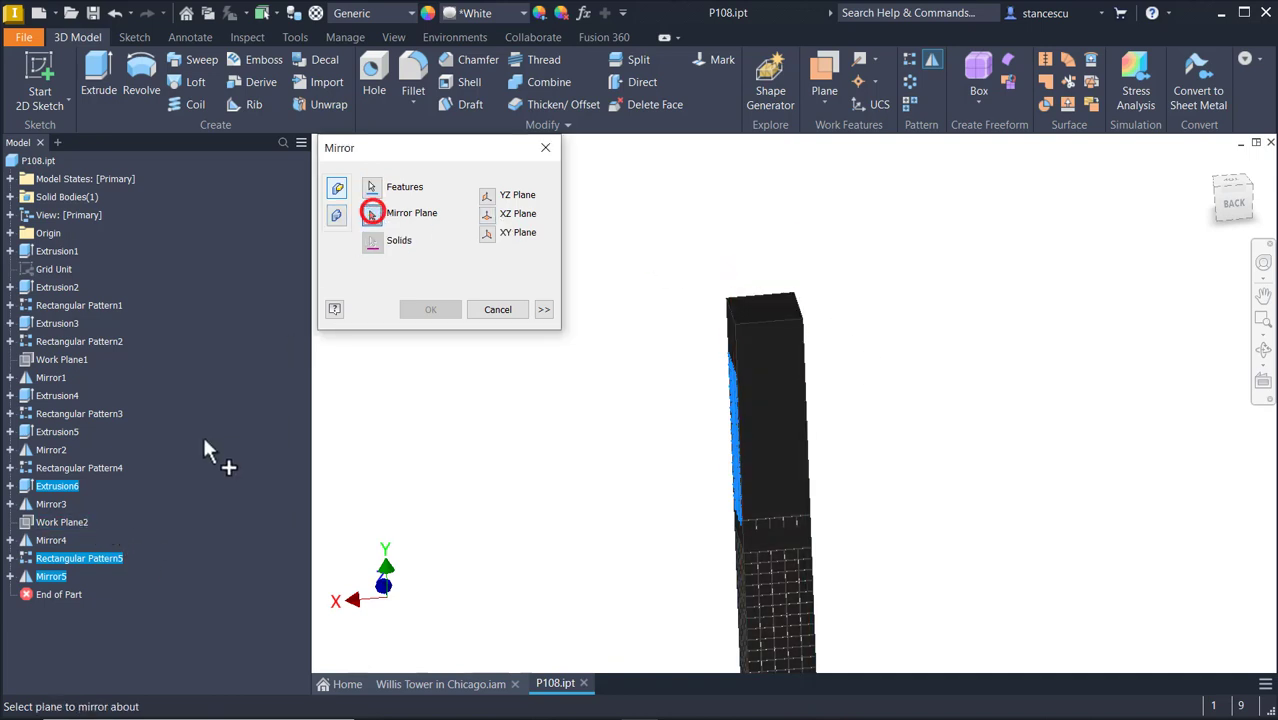
{"action": "left_click", "coordinate": [55, 530]}
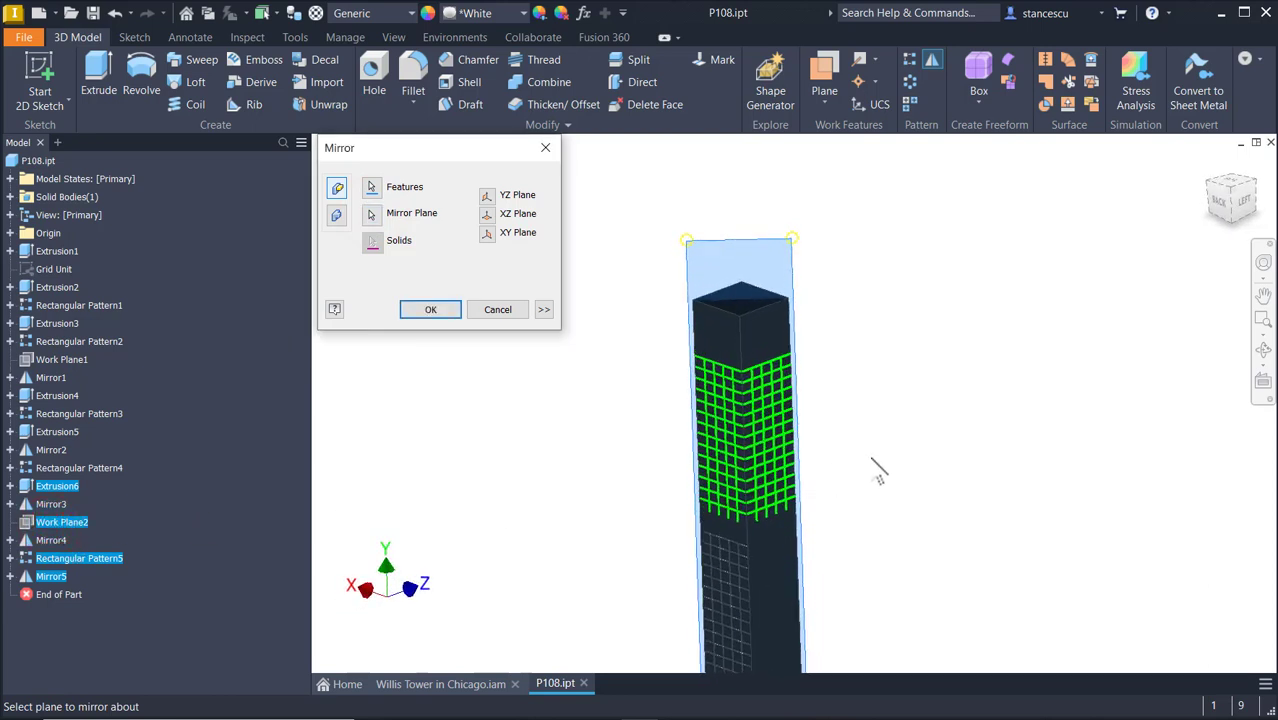
{"action": "left_click", "coordinate": [428, 312]}
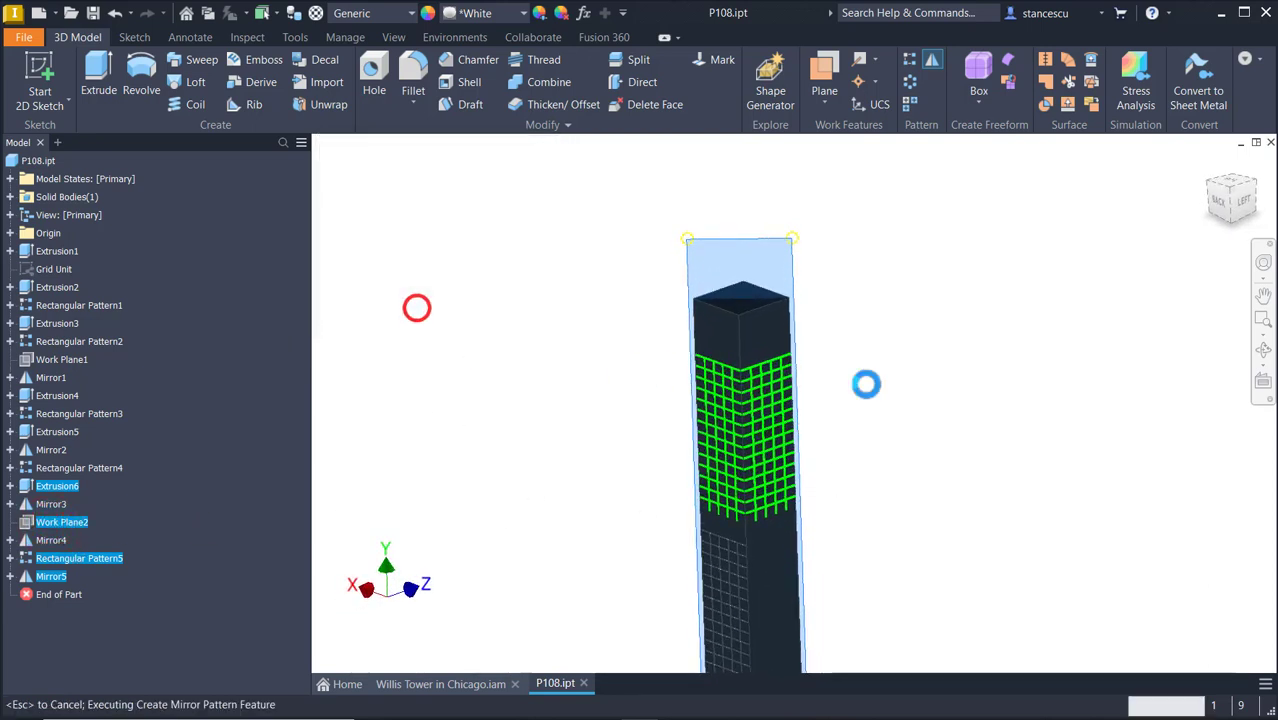
Return to the home view and save the P108 part with its completed upper facade grid.
{"action": "key", "text": "F6"}
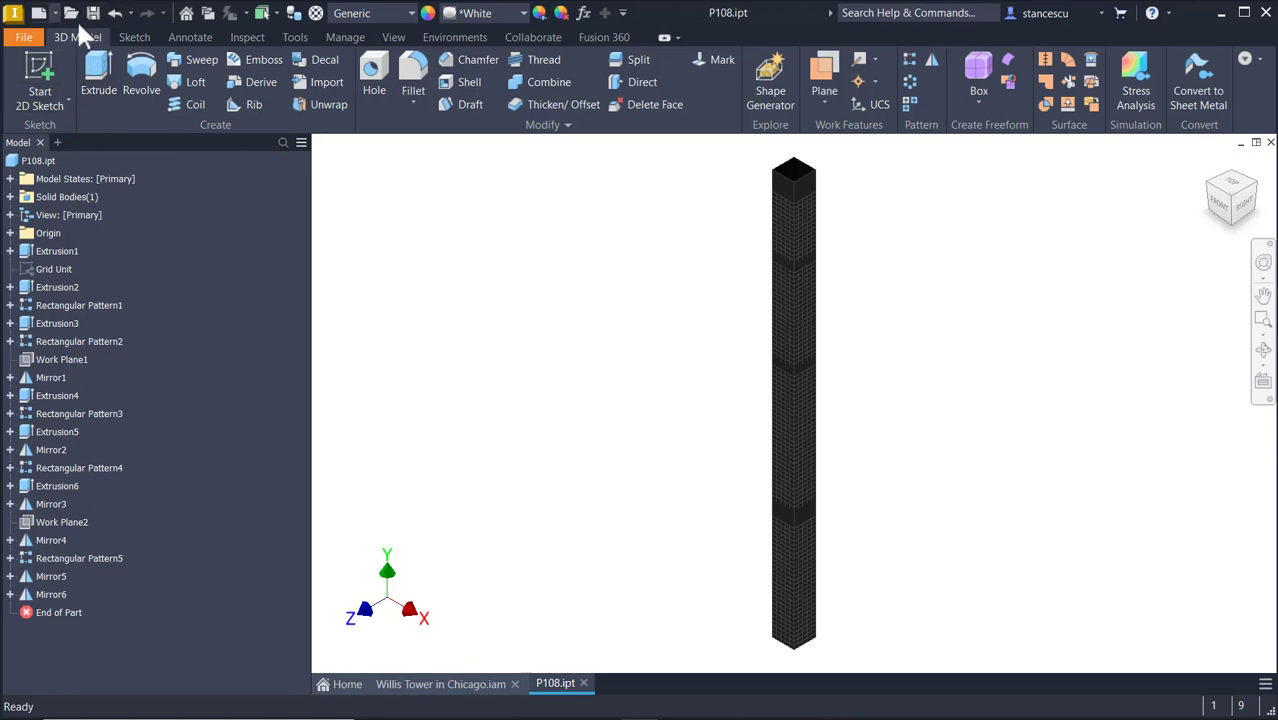
{"action": "left_click", "coordinate": [96, 19]}
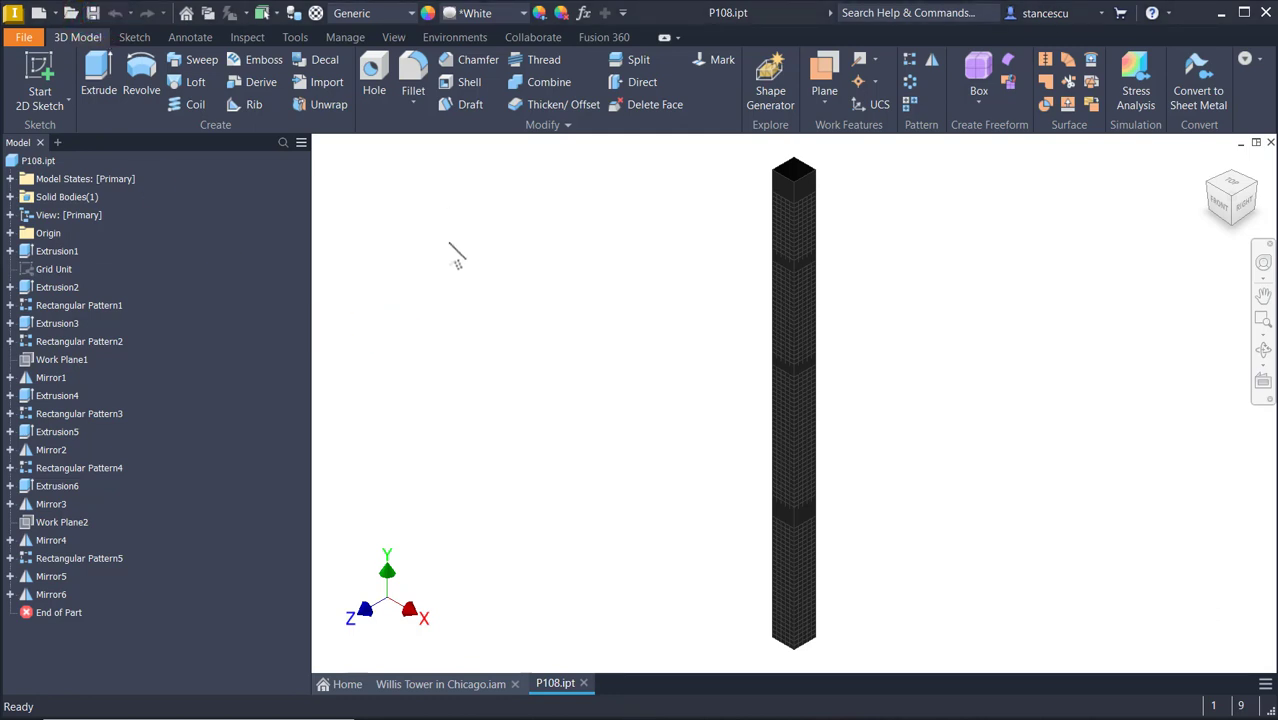
{"action": "left_click", "coordinate": [452, 250]}
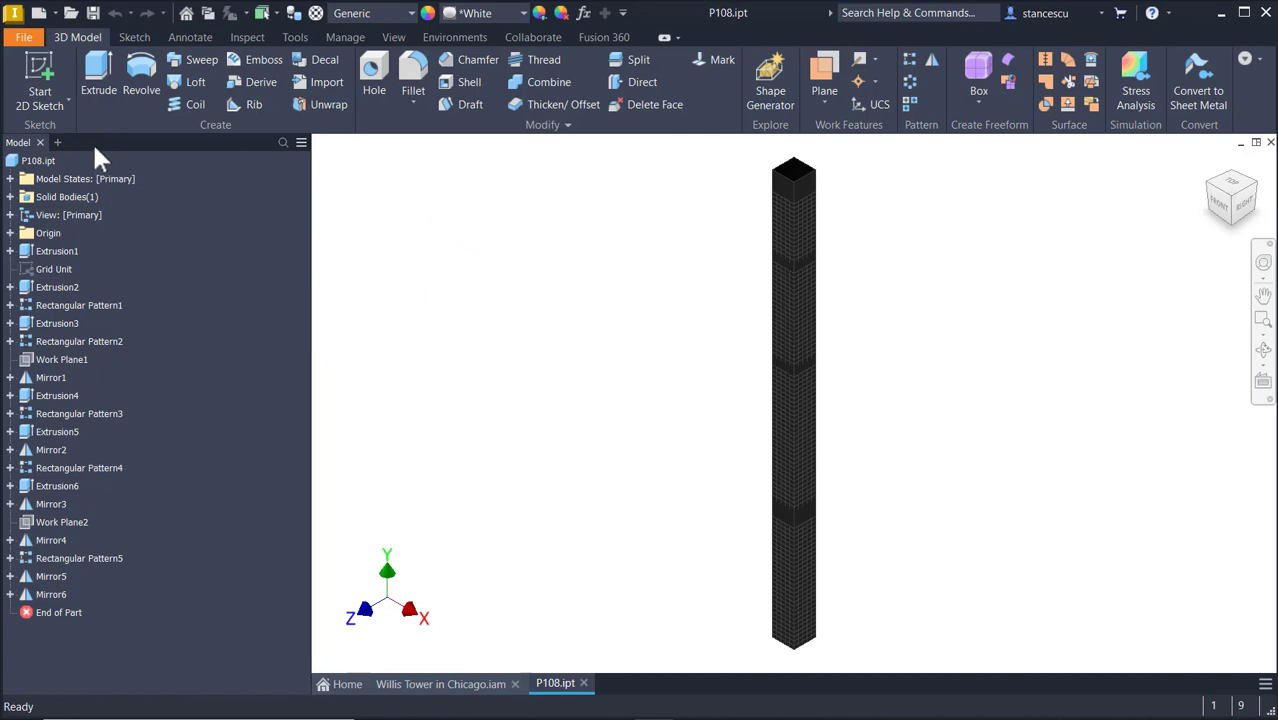
Create a new part from the metric Standard (mm).ipt template and start a 2D sketch on the horizontal XZ plane.
{"action": "left_click", "coordinate": [40, 14]}
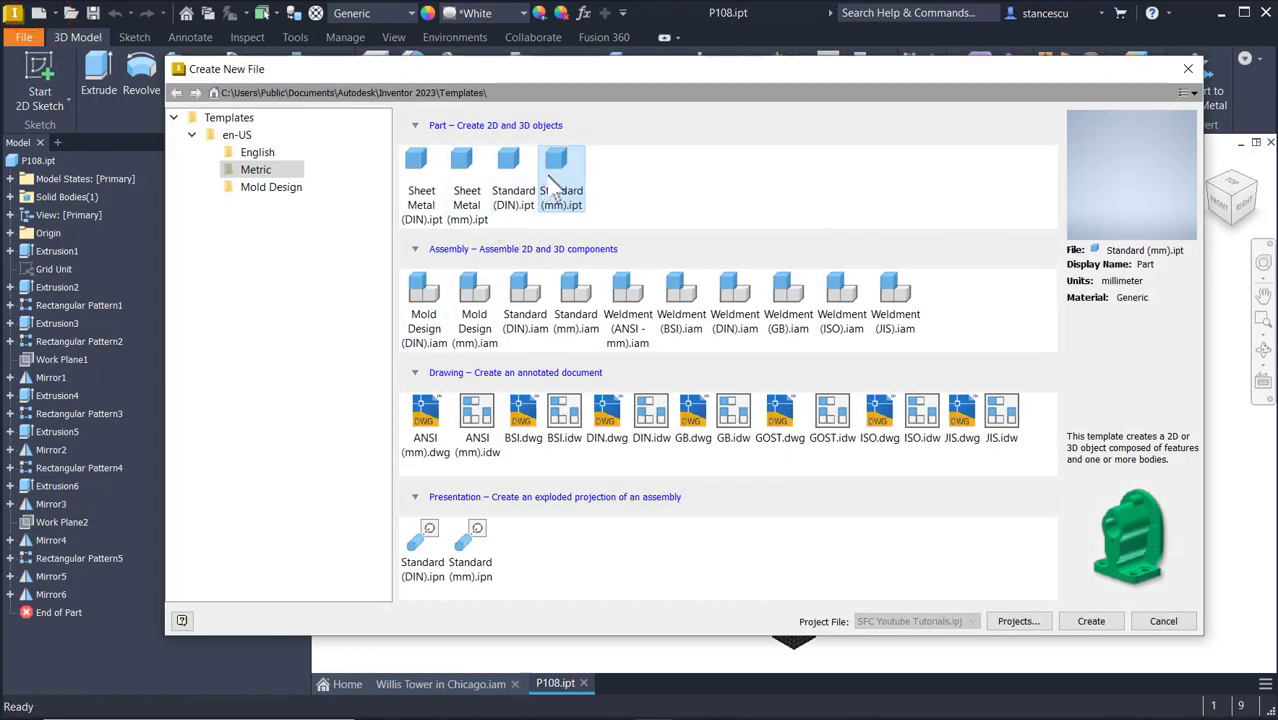
{"action": "double_click", "coordinate": [549, 183]}
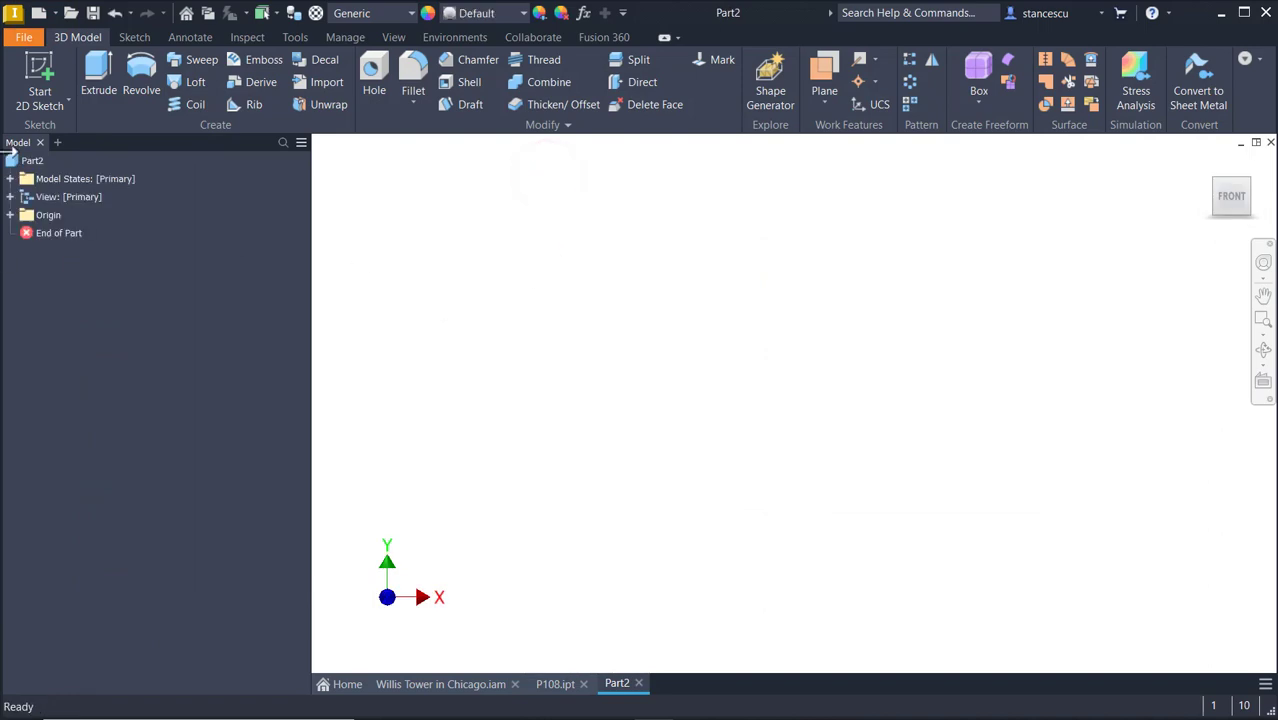
{"action": "left_click", "coordinate": [36, 73]}
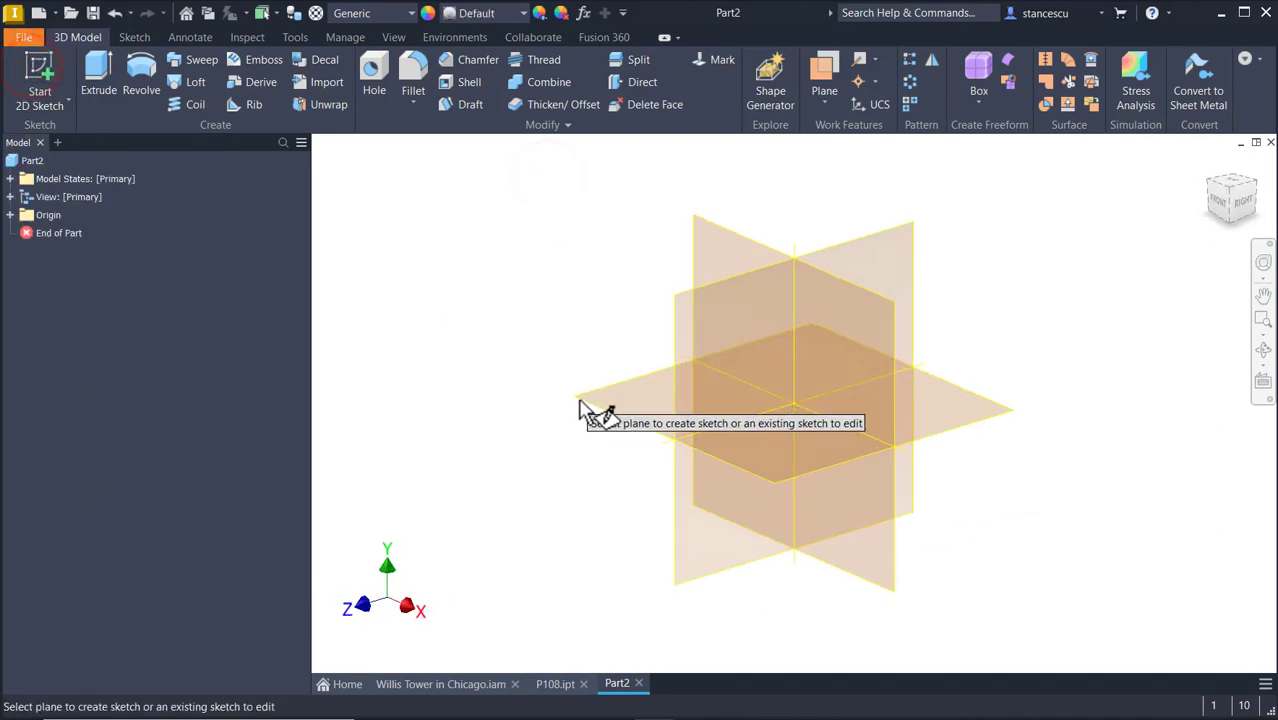
{"action": "left_click", "coordinate": [588, 402]}
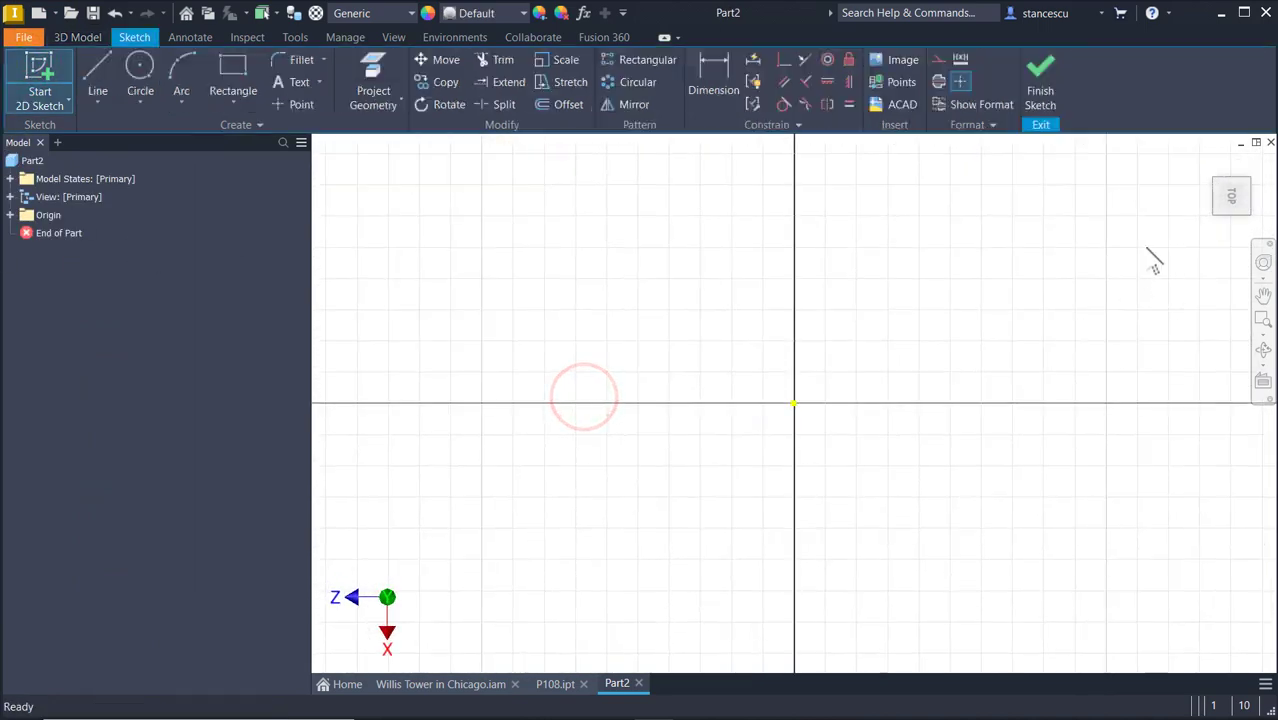
{"action": "left_click", "coordinate": [1247, 158]}
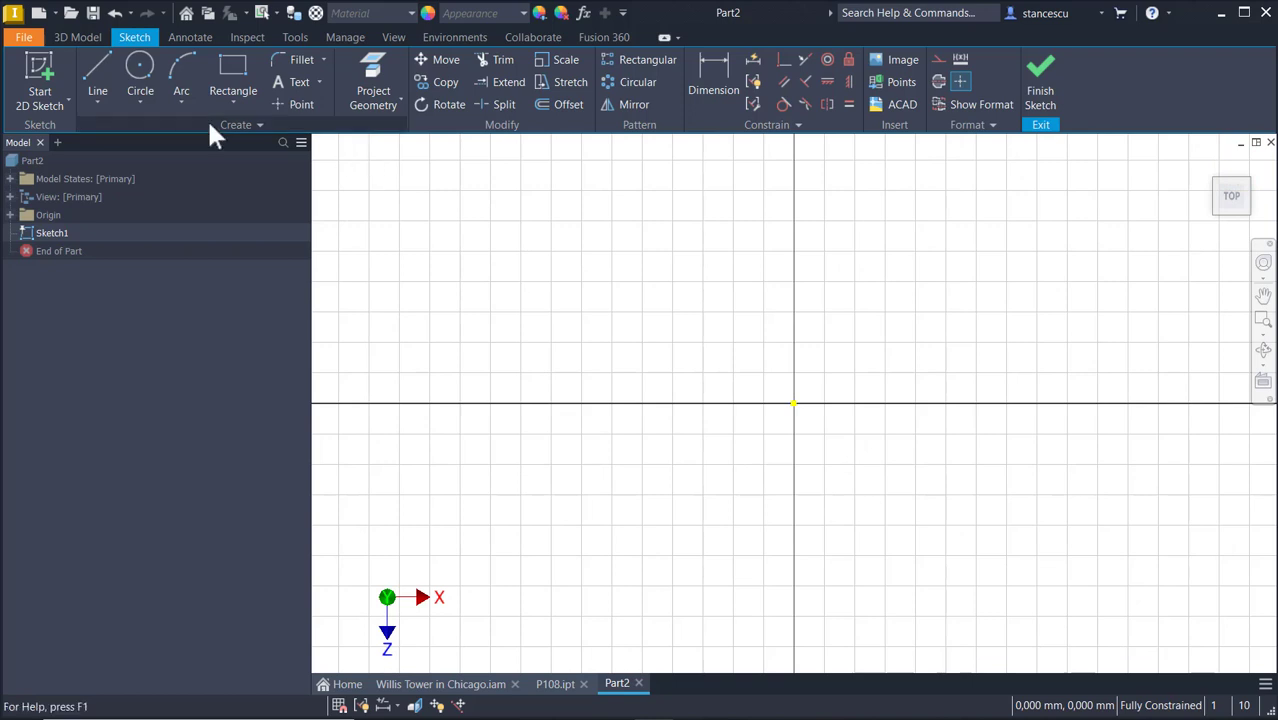
Sketch a rectangle about 127 mm wide and 109 mm high with one corner on the origin.
{"action": "left_click", "coordinate": [220, 68]}
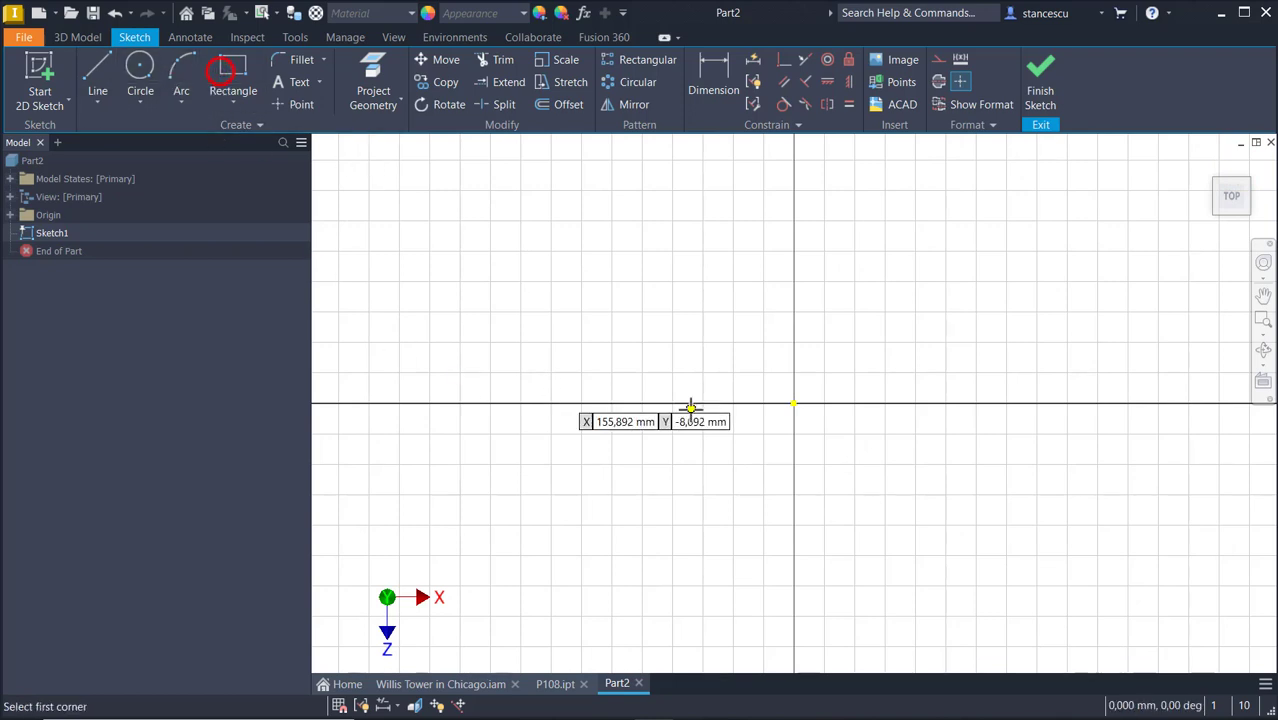
{"action": "left_click", "coordinate": [793, 403]}
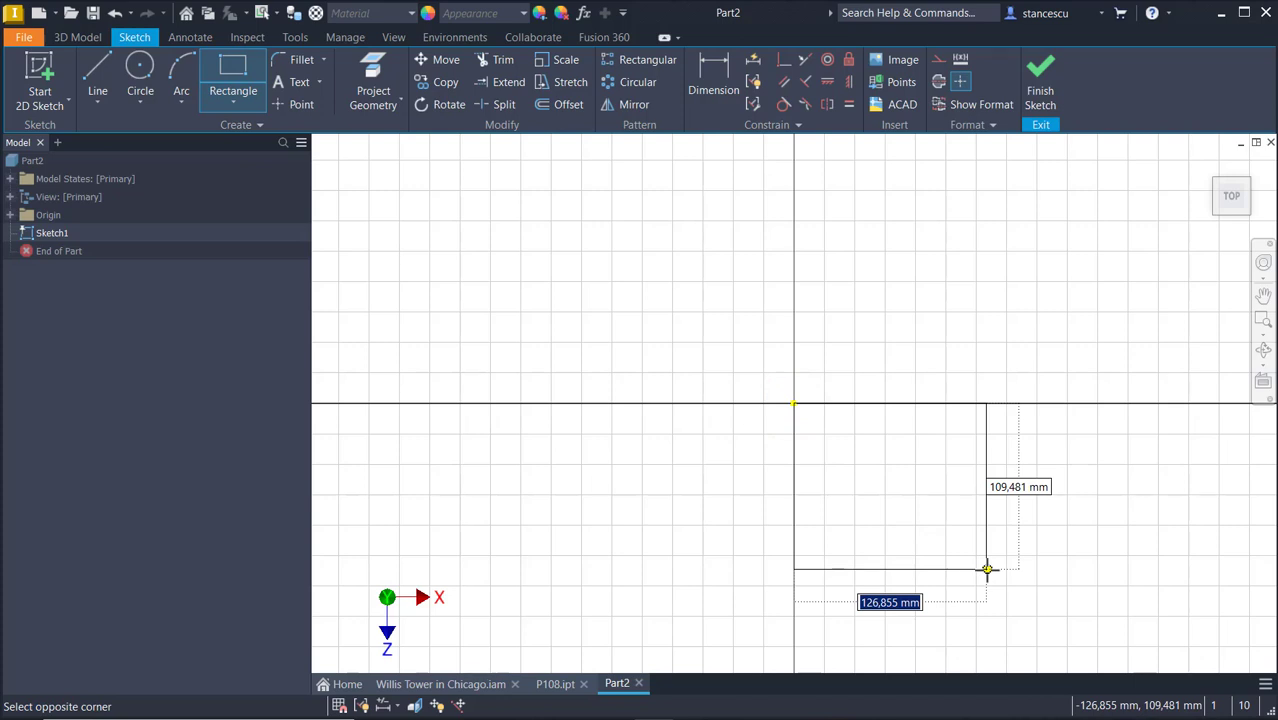
{"action": "left_click", "coordinate": [986, 569]}
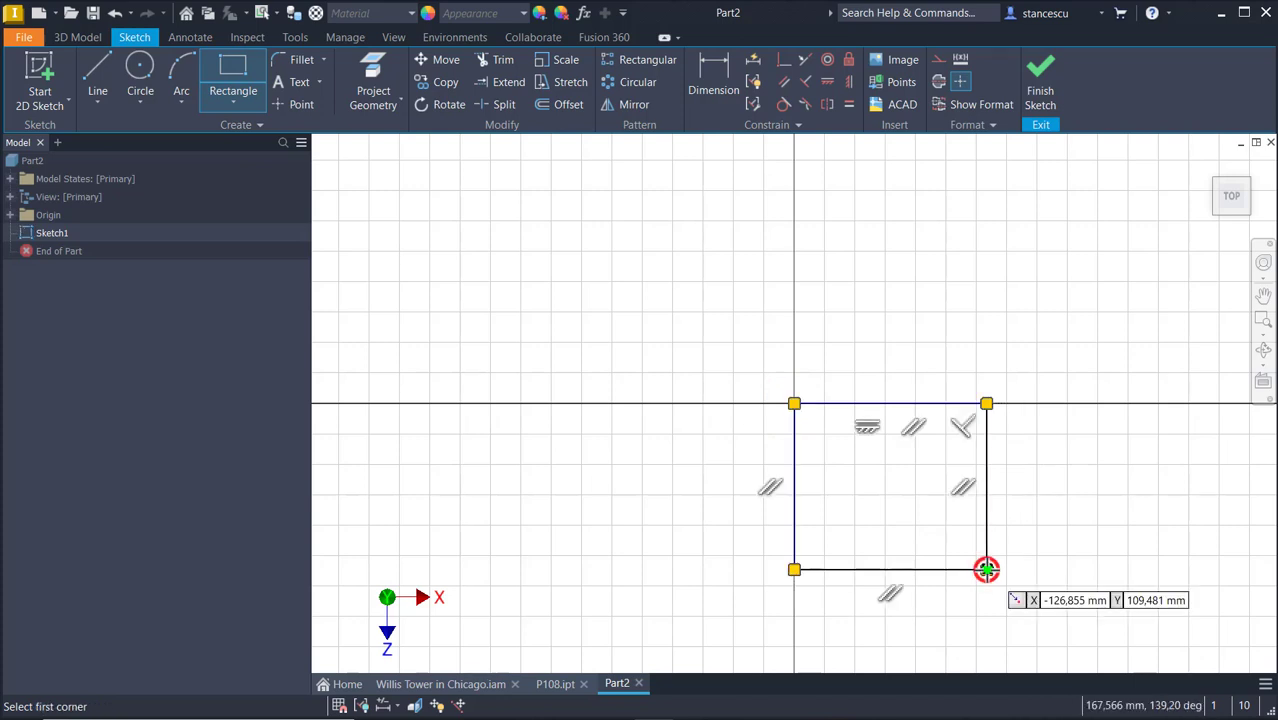
Apply an Equal constraint between the rectangle's lower horizontal side and the vertical side away from the origin.
{"action": "left_click", "coordinate": [853, 108]}
{"action": "left_click", "coordinate": [1013, 454]}
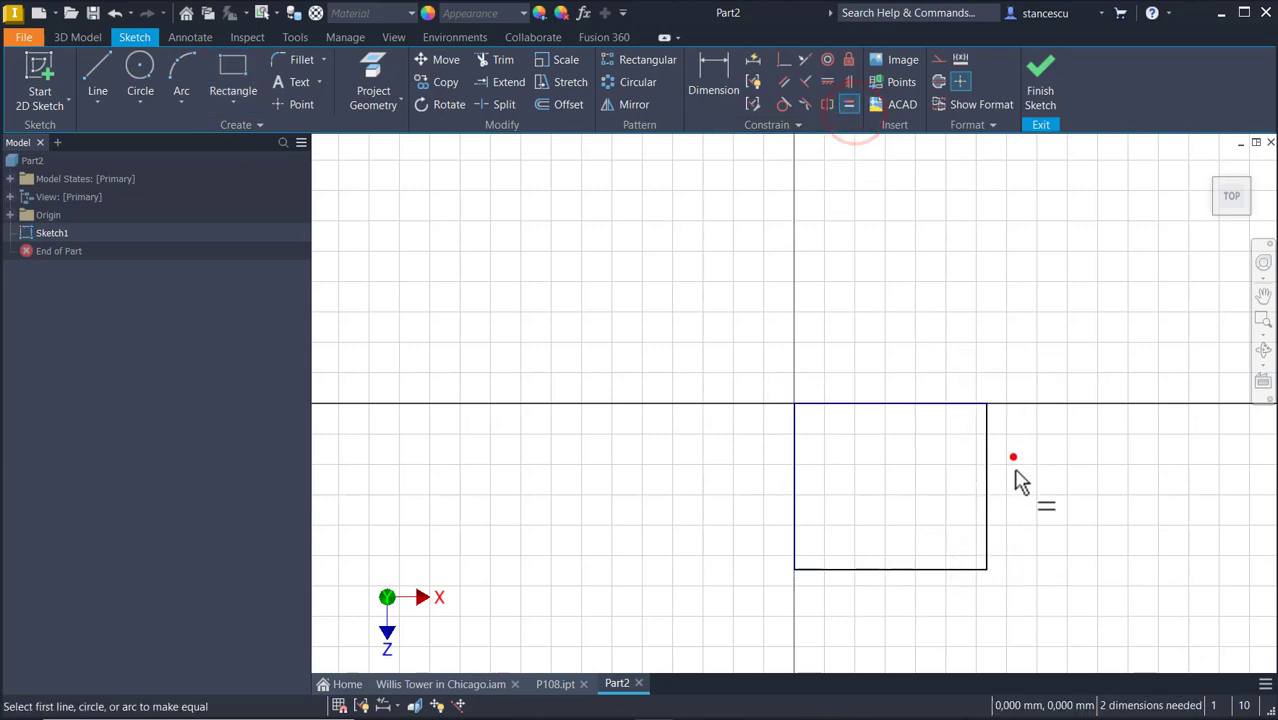
{"action": "left_click", "coordinate": [947, 568]}
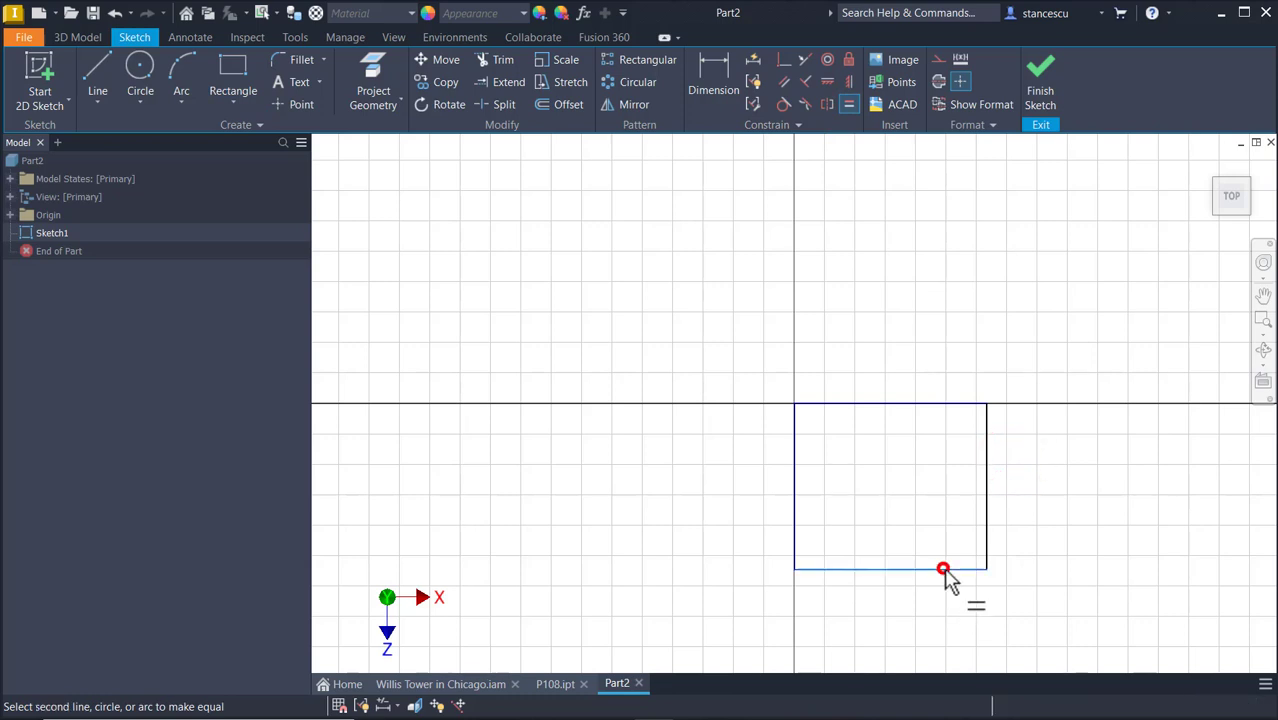
{"action": "left_click", "coordinate": [983, 513]}
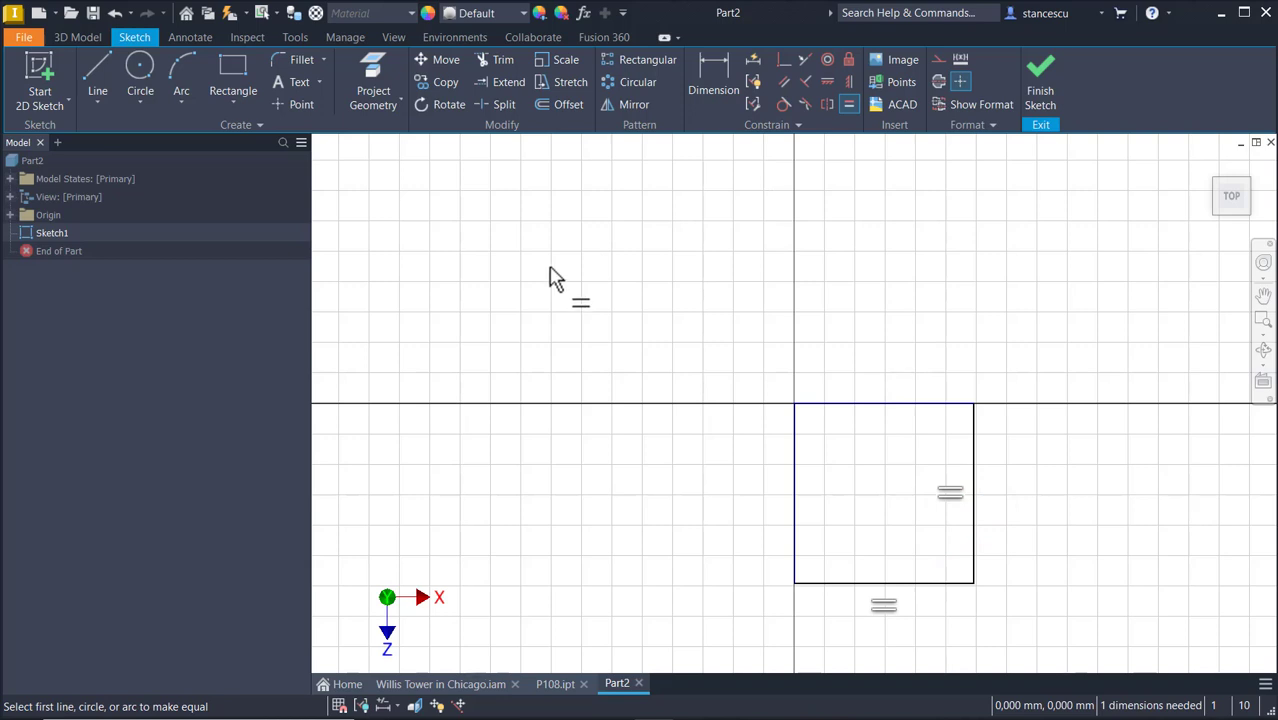
Dimension the square's upper side and set its length to 75 ft.
{"action": "left_click", "coordinate": [724, 74]}
{"action": "left_click", "coordinate": [859, 404]}
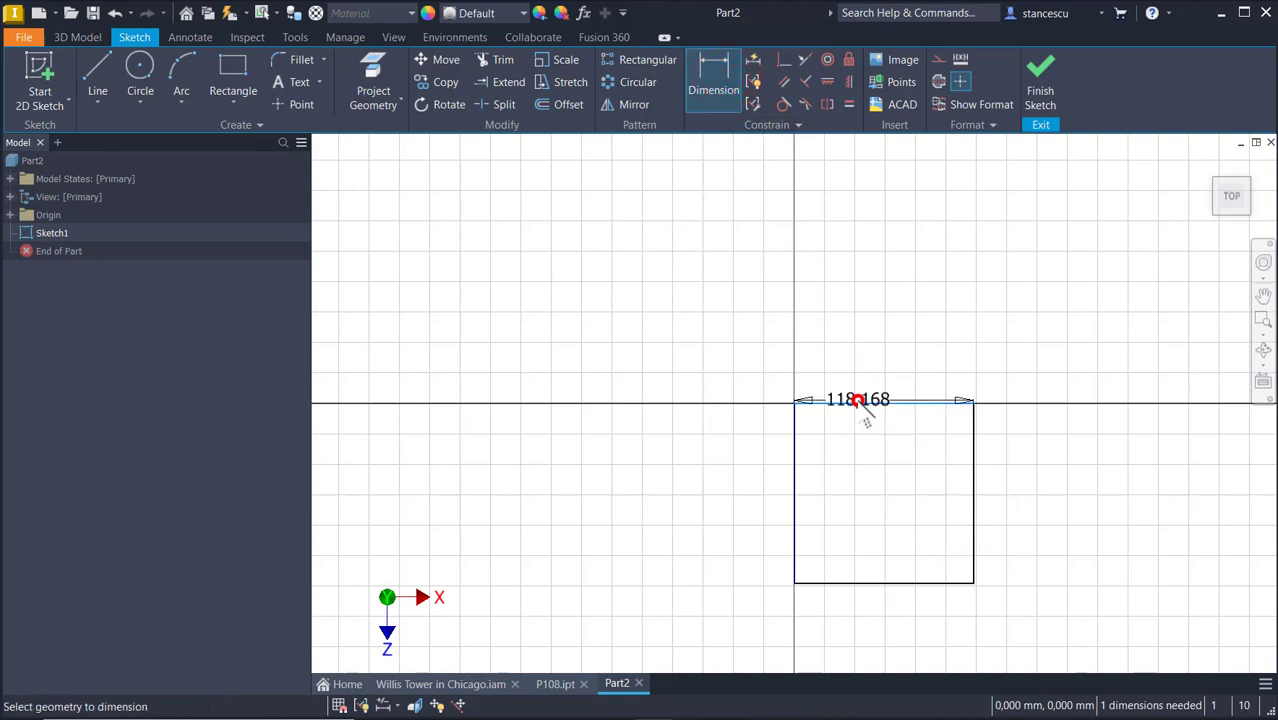
{"action": "left_click", "coordinate": [880, 313]}
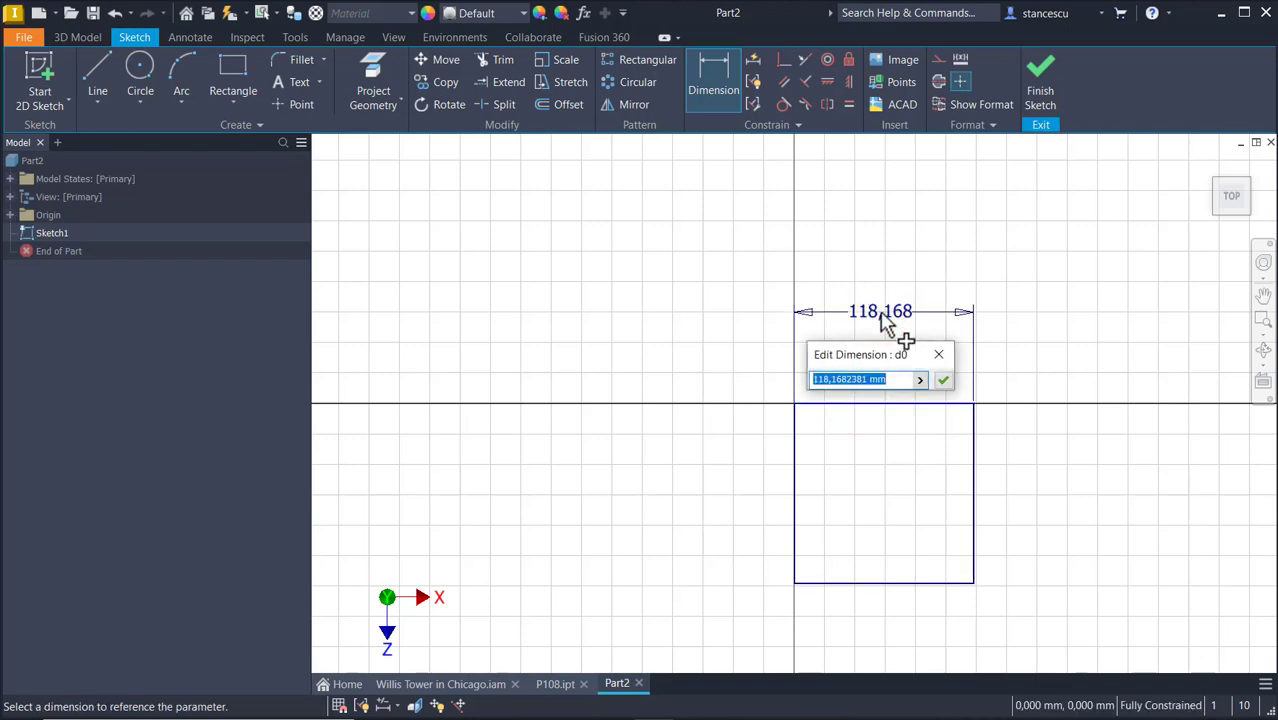
{"action": "type", "text": "75ft"}
{"action": "key", "text": "Return"}
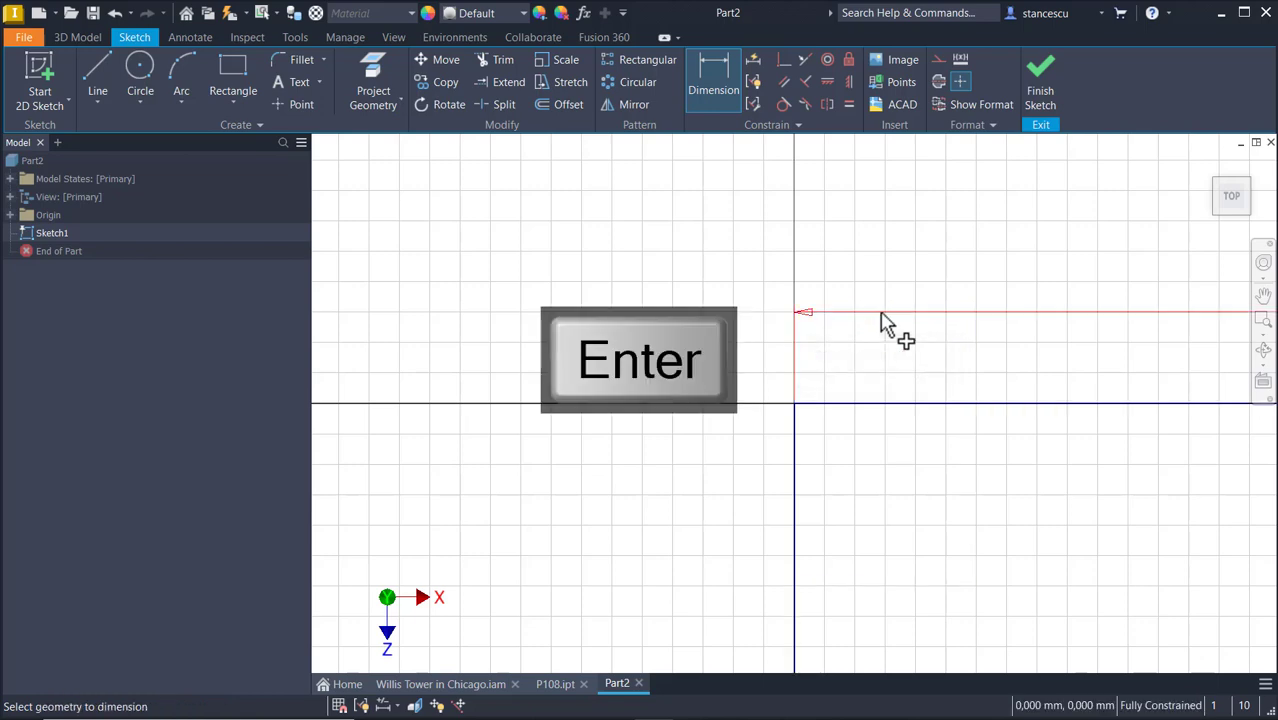
{"action": "key", "text": "Home"}
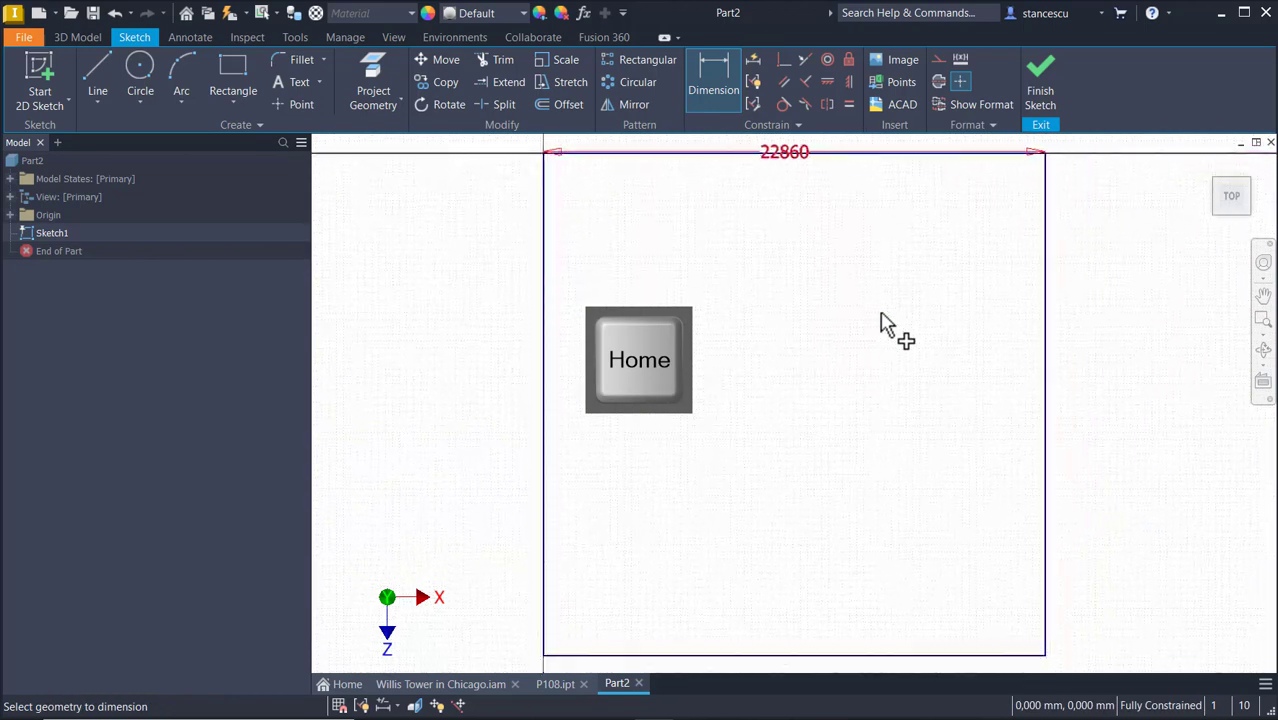
Change the part document's length unit to foot.
{"action": "left_click", "coordinate": [296, 37]}
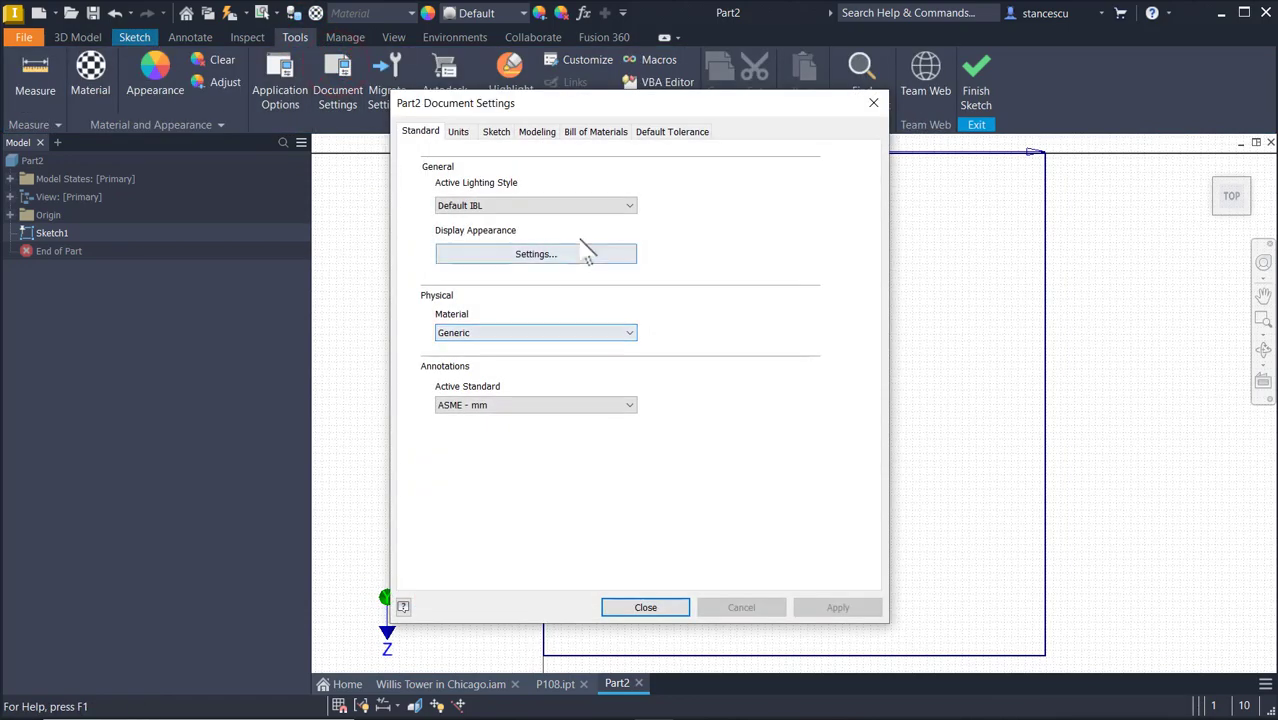
{"action": "left_click", "coordinate": [457, 131]}
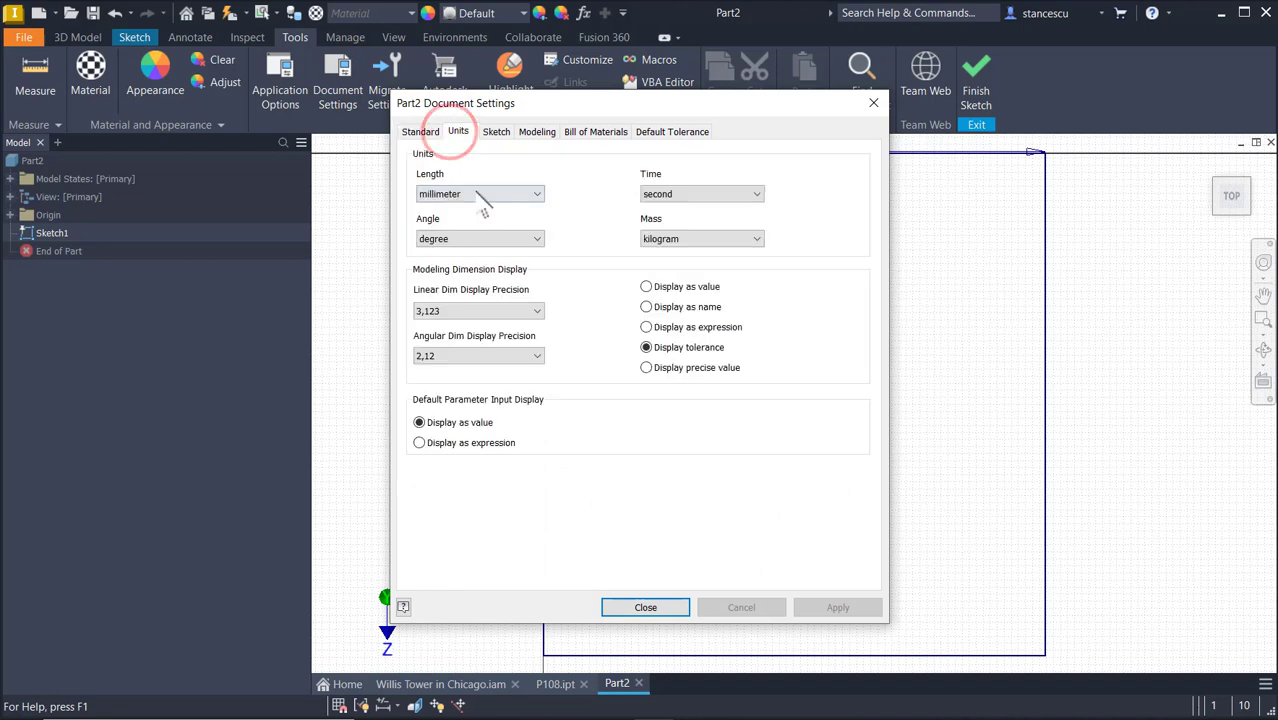
{"action": "left_click", "coordinate": [478, 193]}
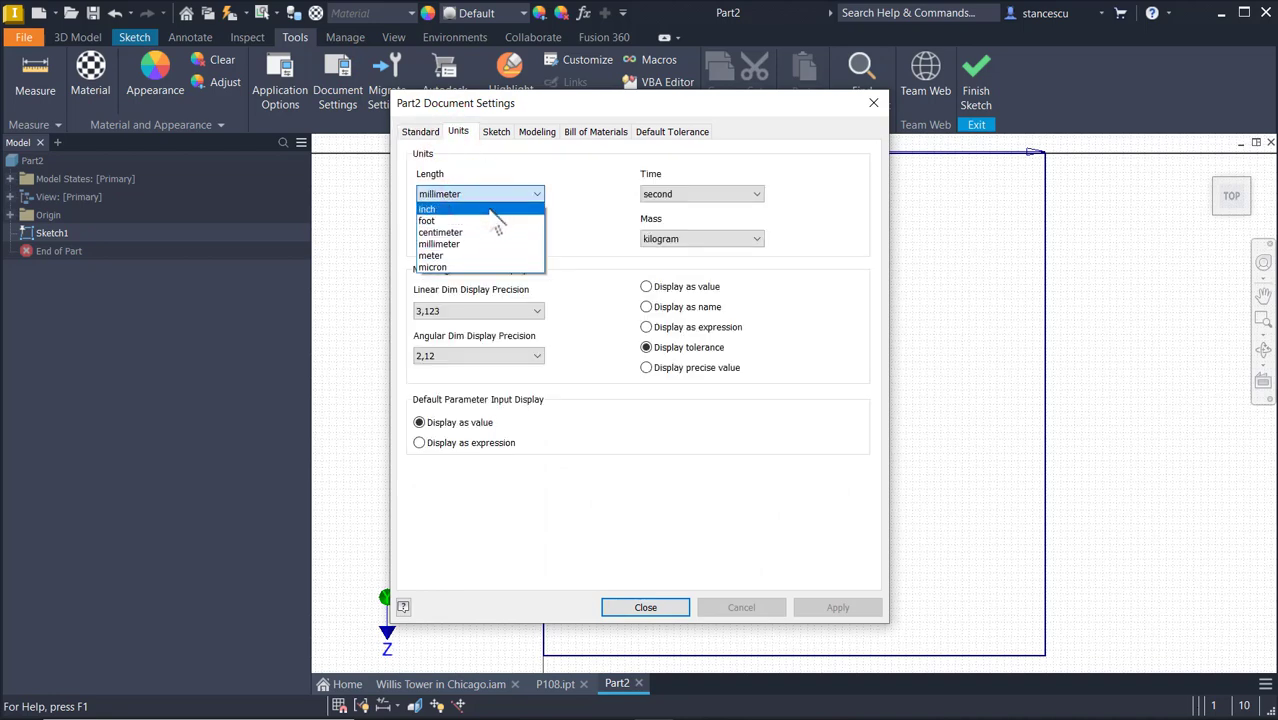
{"action": "left_click", "coordinate": [489, 221]}
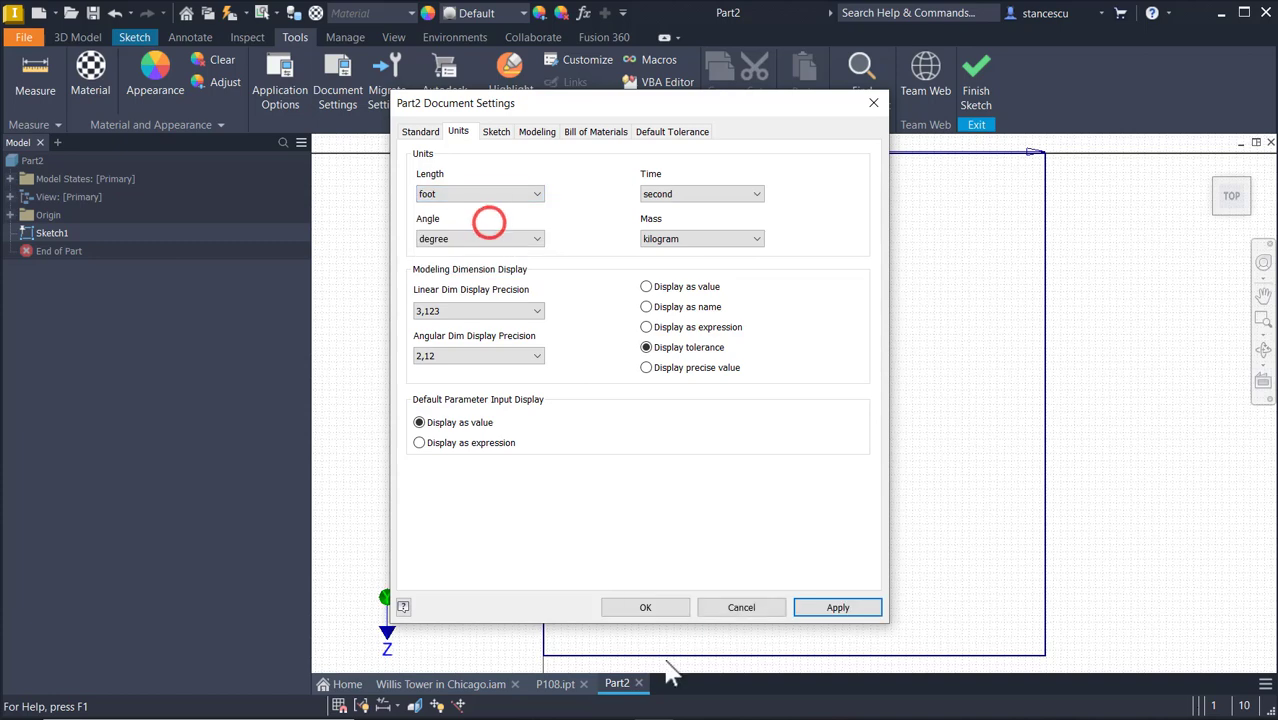
{"action": "left_click", "coordinate": [645, 608]}
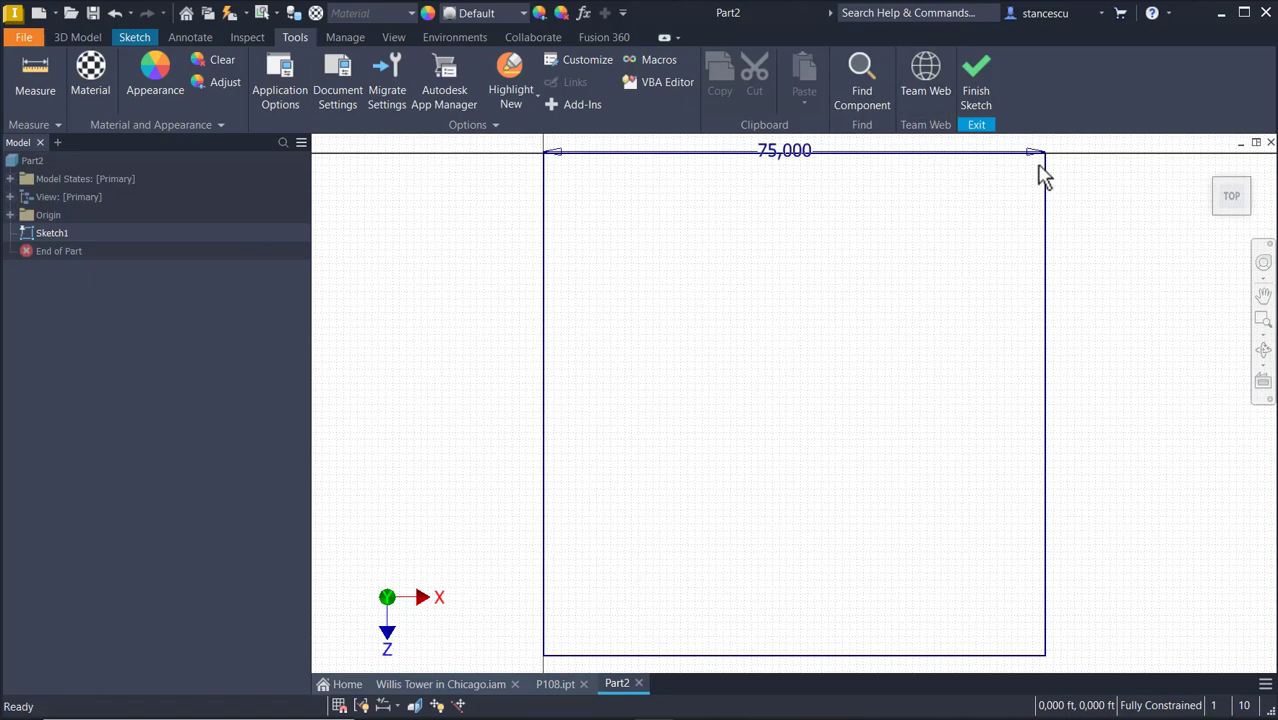
Start a rectangular sketch pattern of the whole square along its upper side, with 3 instances spaced 75 ft apart.
{"action": "scroll", "coordinate": [836, 390], "scroll_direction": "down", "scroll_amount": 5}
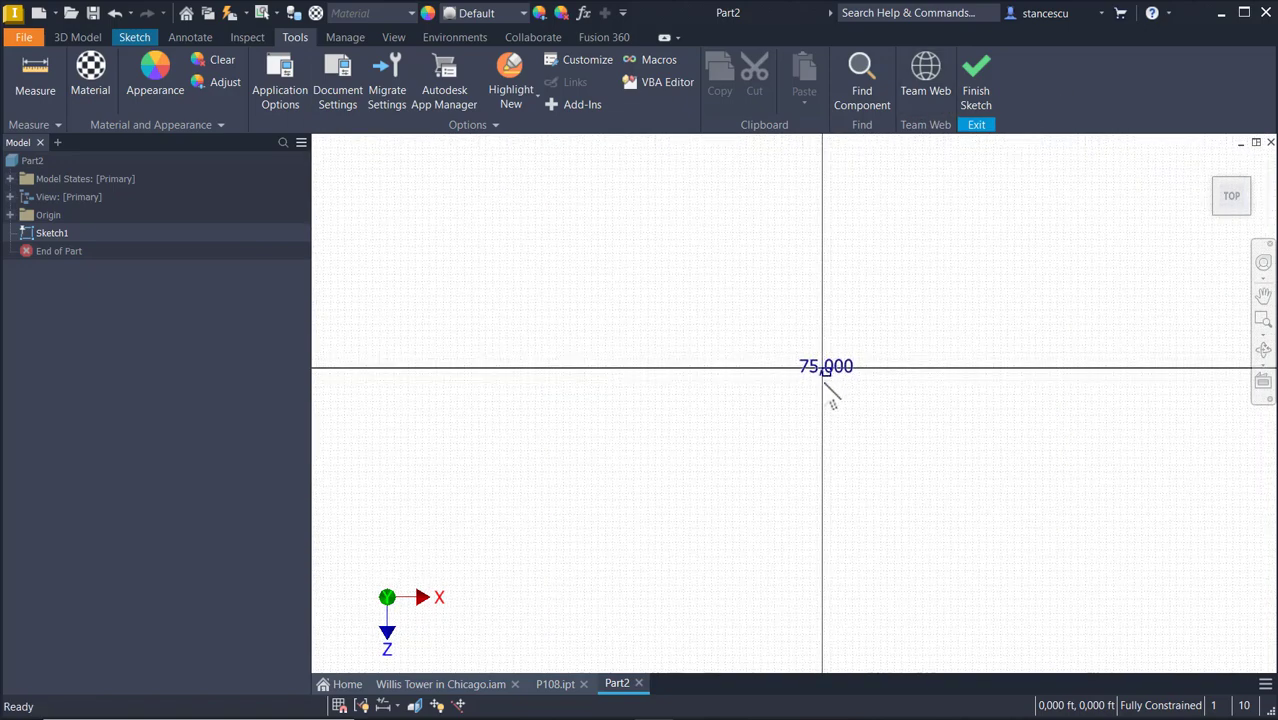
{"action": "scroll", "coordinate": [832, 397], "scroll_direction": "up", "scroll_amount": 4}
{"action": "middle_click_drag", "start_coordinate": [832, 397], "coordinate": [602, 408]}
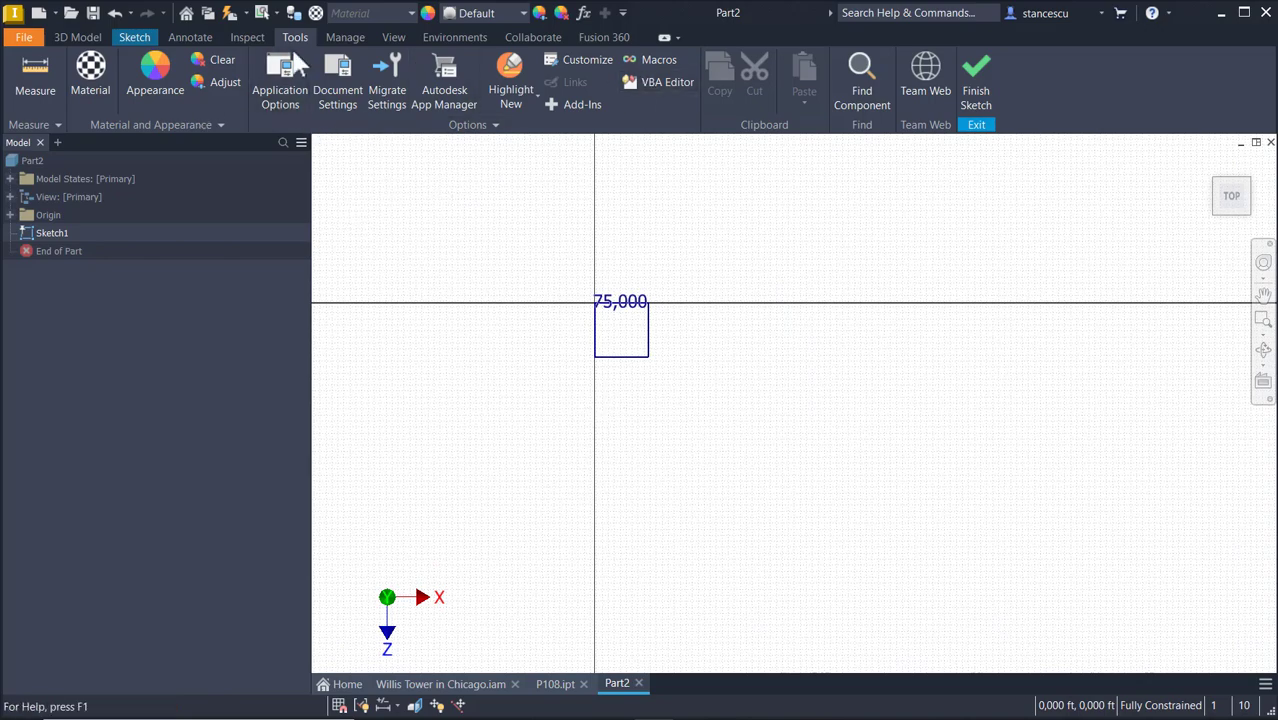
{"action": "left_click", "coordinate": [136, 38]}
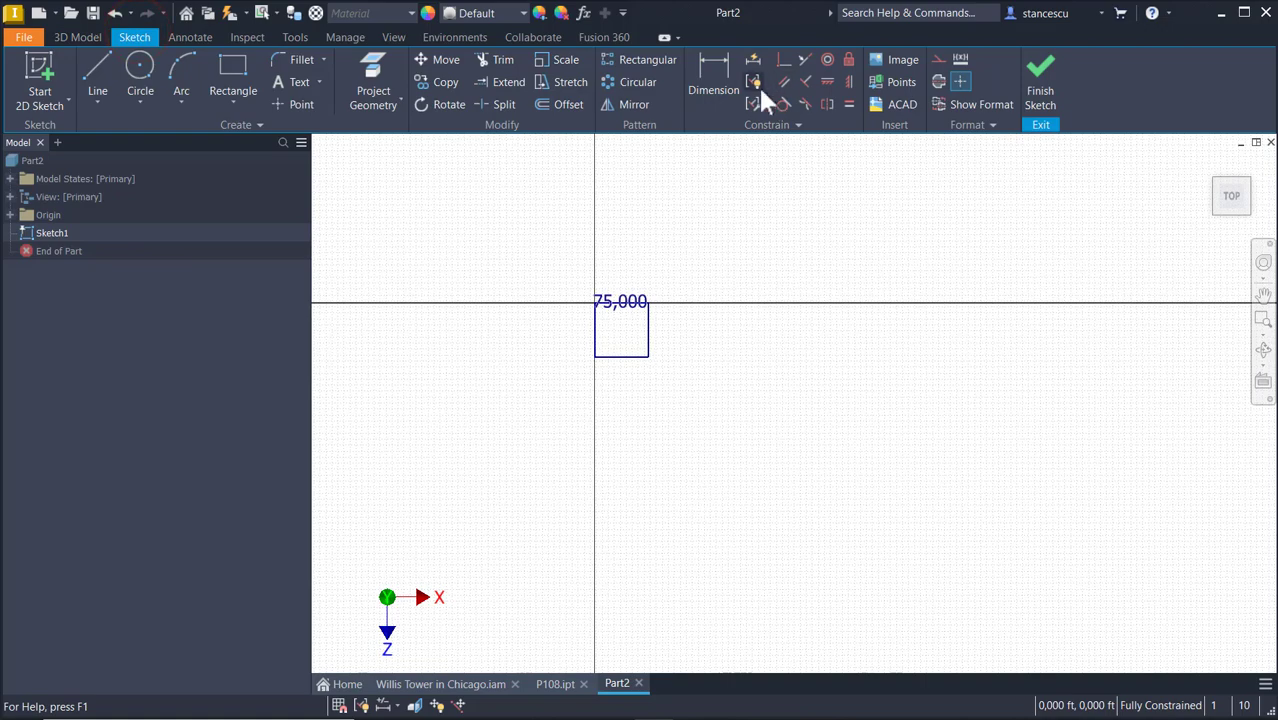
{"action": "left_click", "coordinate": [633, 59]}
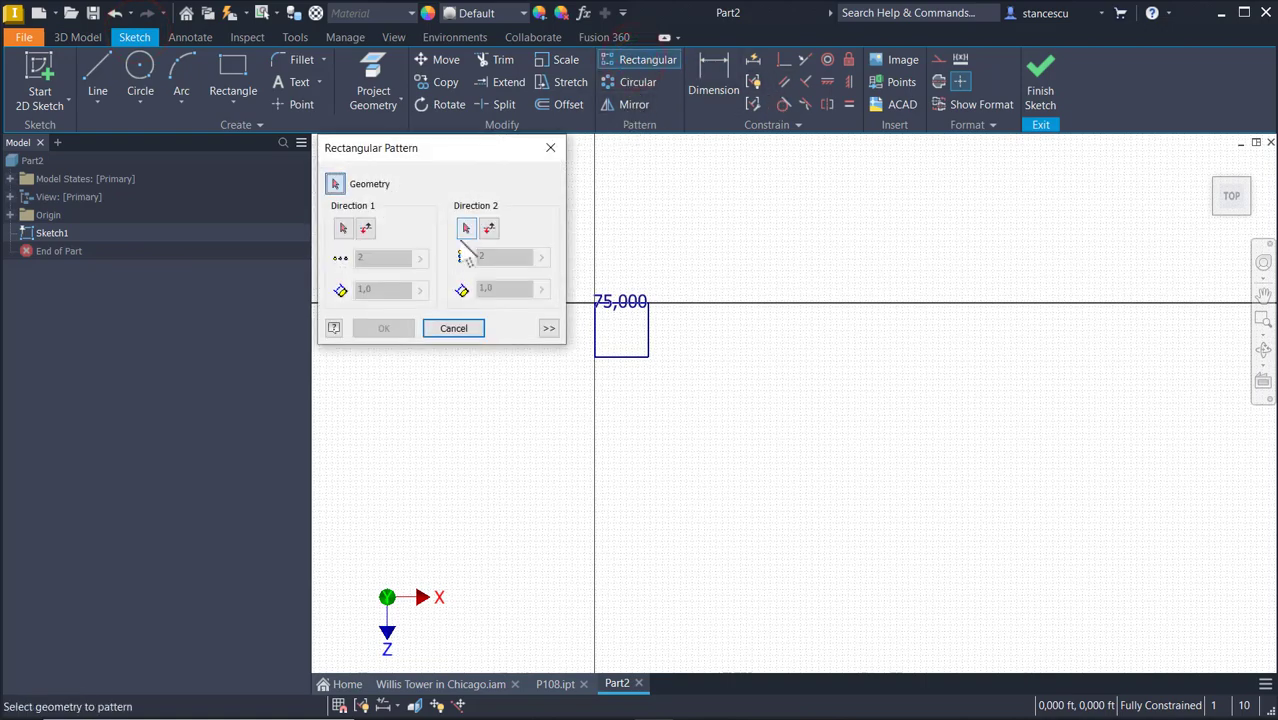
{"action": "left_click_drag", "start_coordinate": [585, 274], "coordinate": [683, 408]}
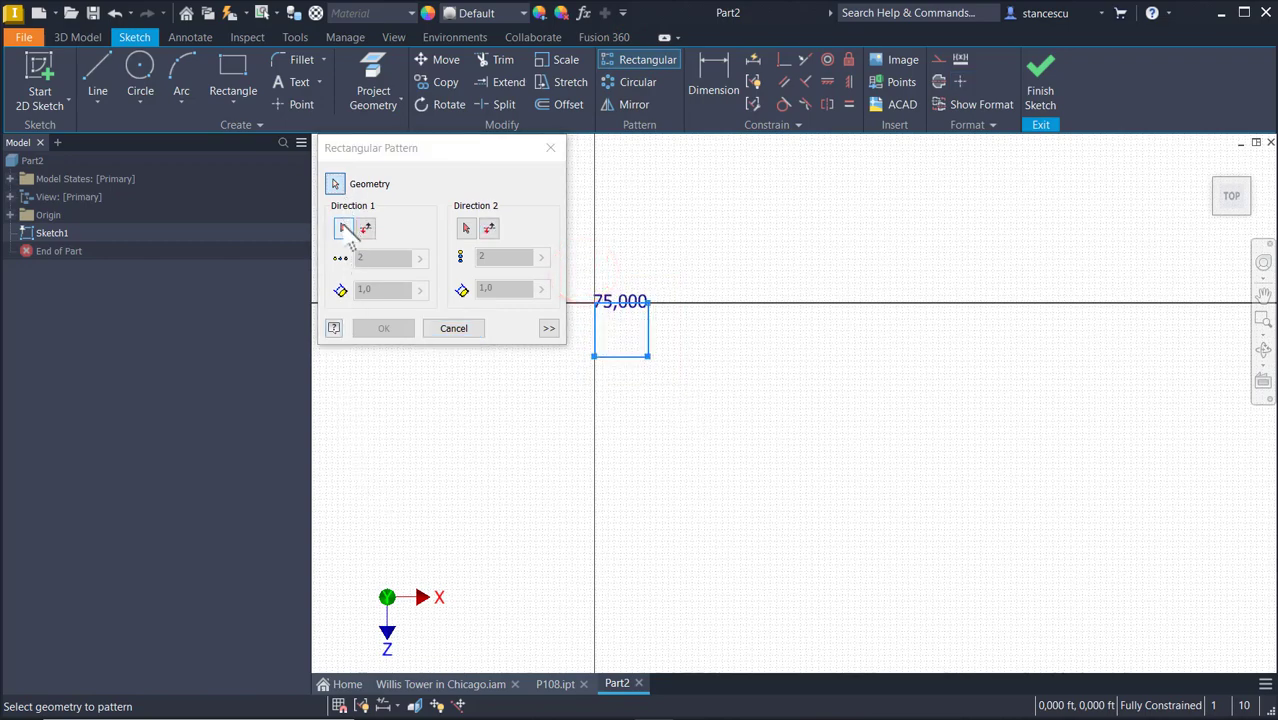
{"action": "left_click", "coordinate": [343, 227]}
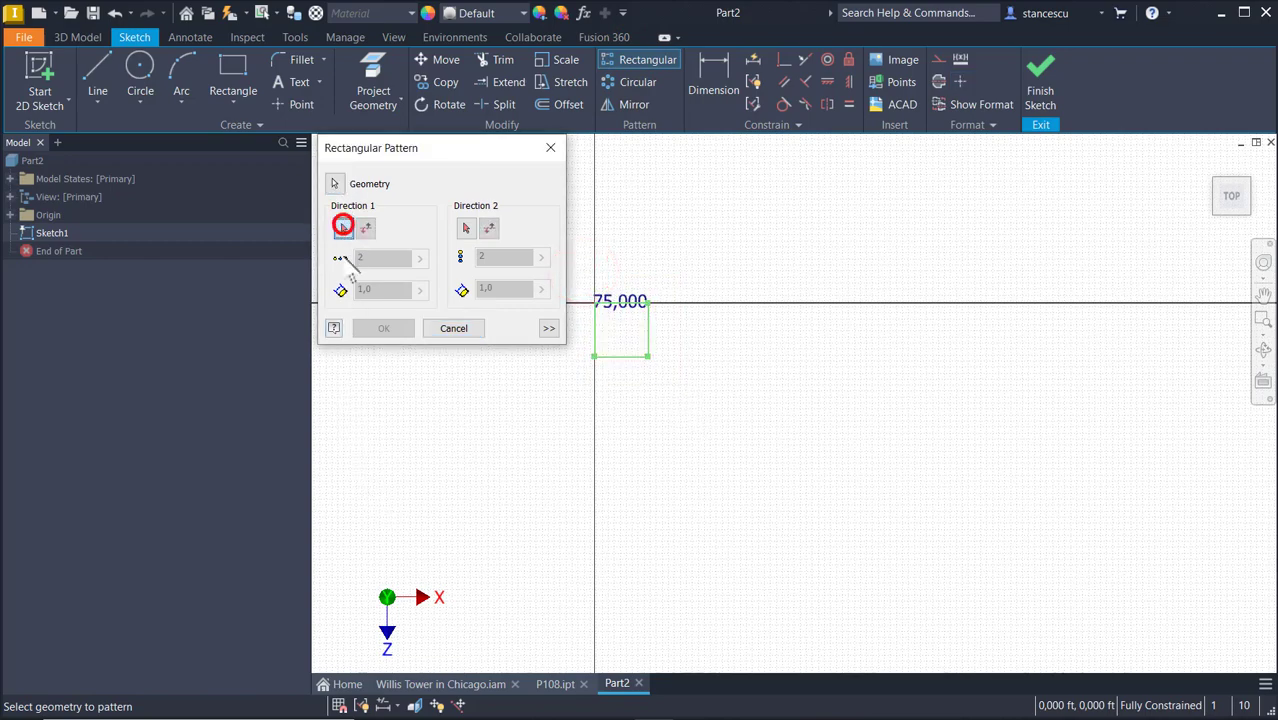
{"action": "left_click", "coordinate": [620, 303]}
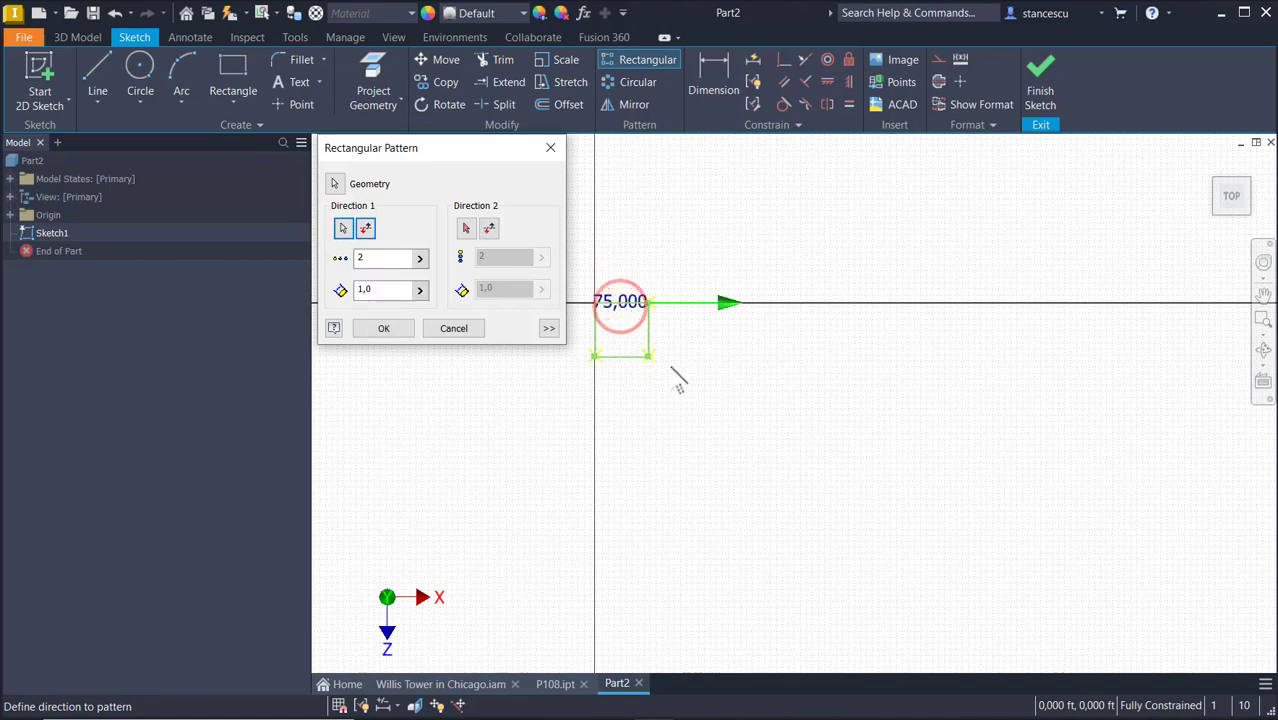
{"action": "double_click", "coordinate": [398, 259]}
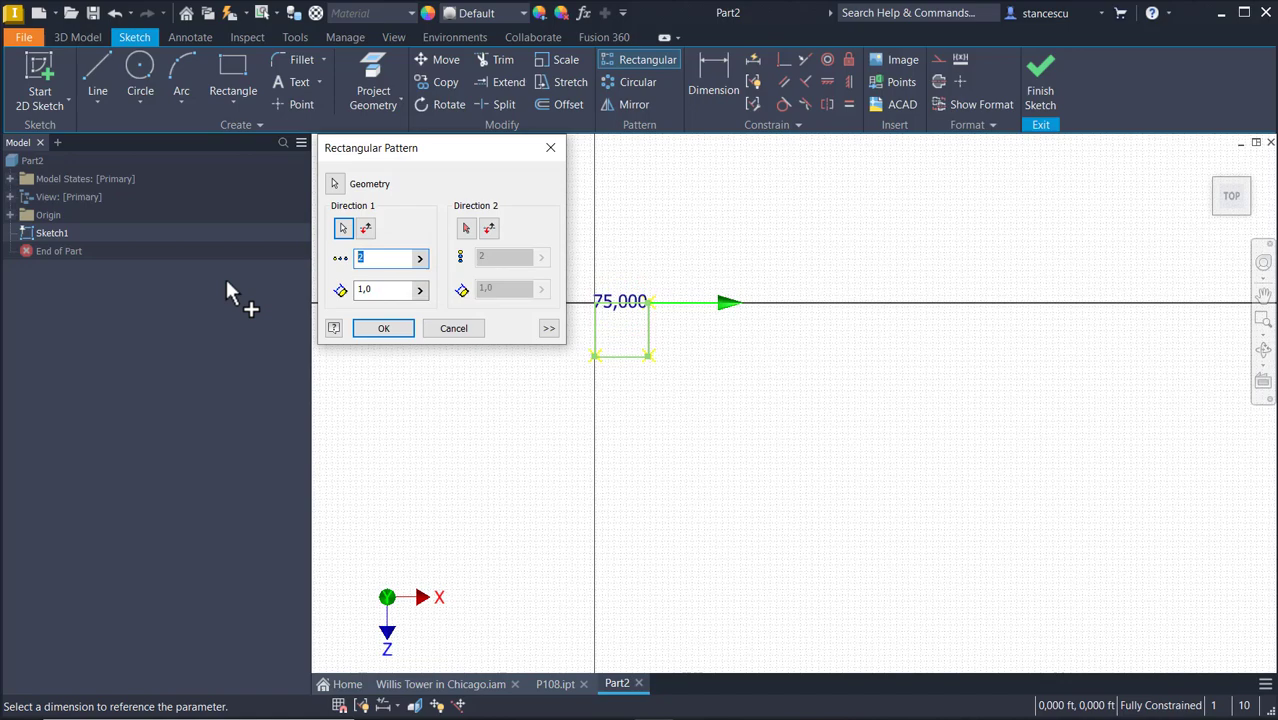
{"action": "type", "text": "3"}
{"action": "double_click", "coordinate": [384, 290]}
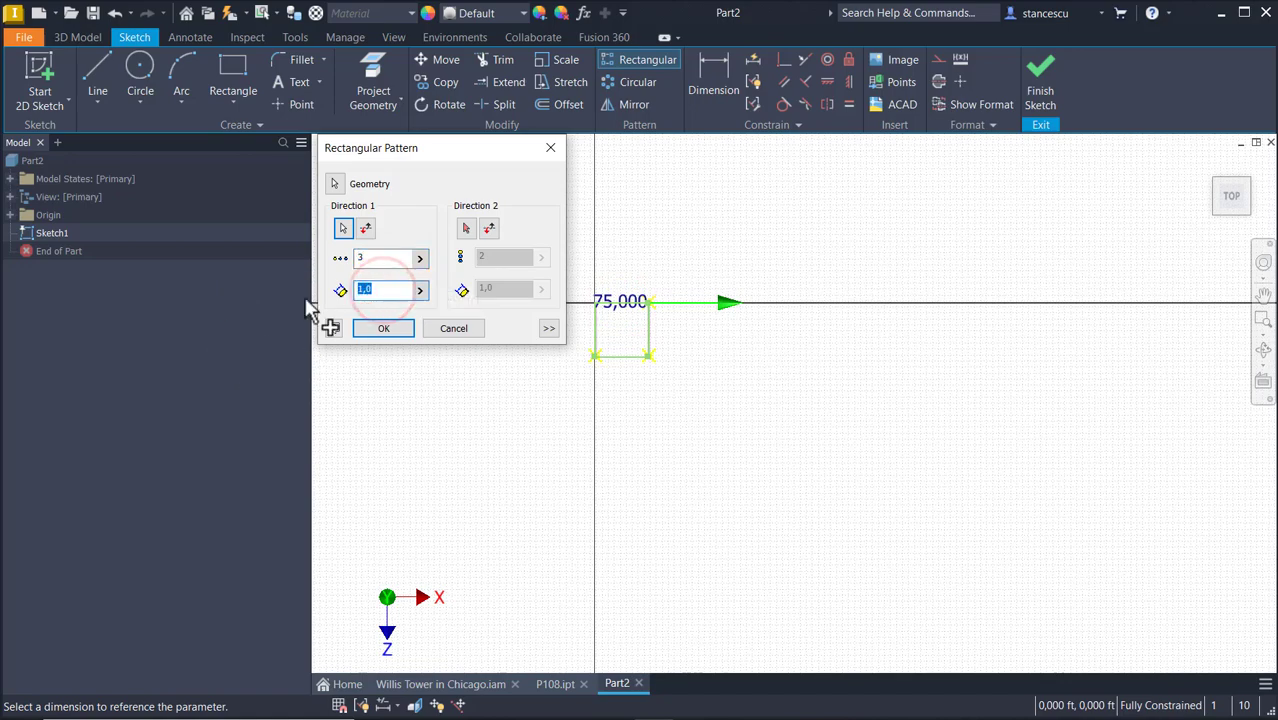
{"action": "type", "text": "75"}
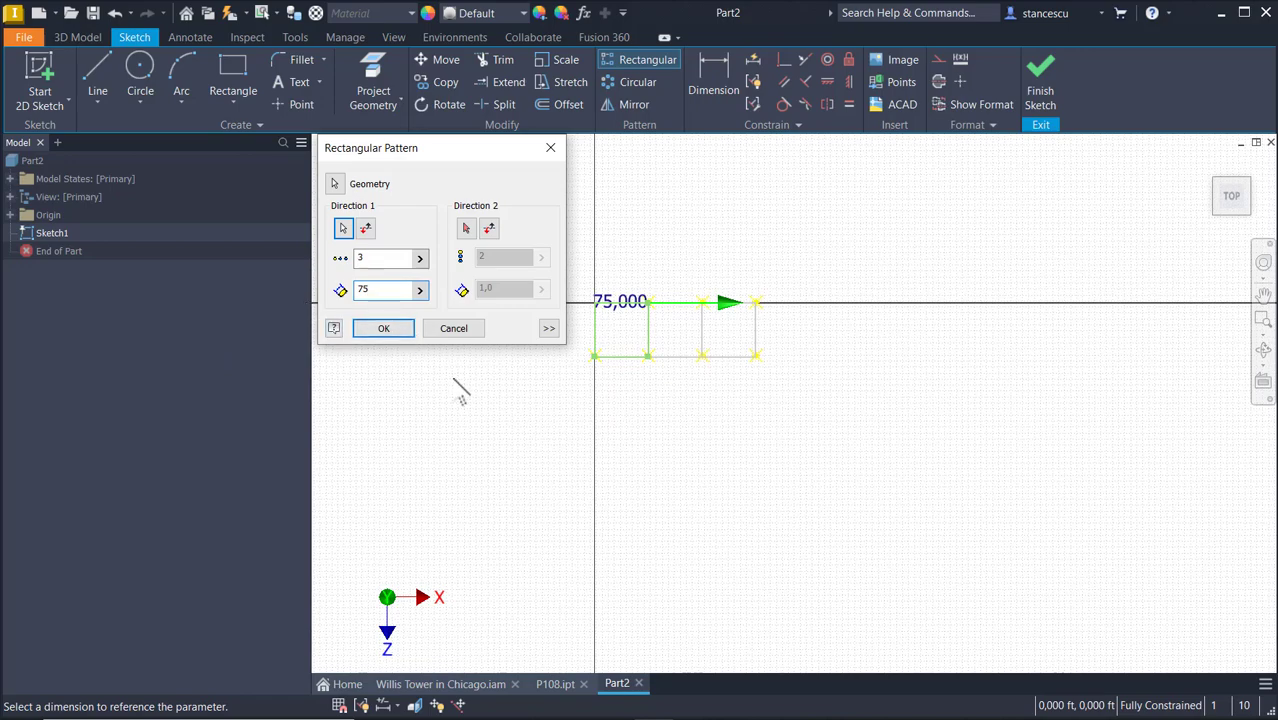
Add a second pattern direction along the square's vertical side with 3 instances spaced 75 ft apart, flipped downward, and complete the 3 by 3 grid.
{"action": "left_click", "coordinate": [467, 228]}
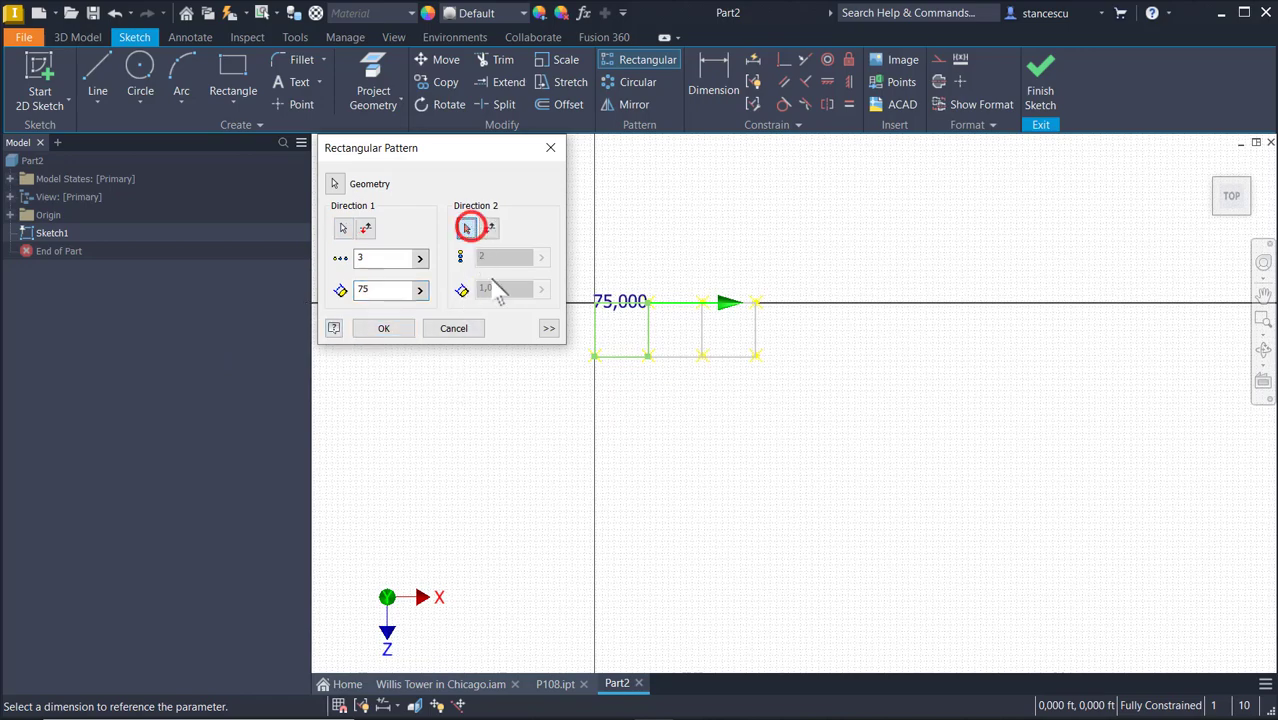
{"action": "left_click", "coordinate": [595, 340]}
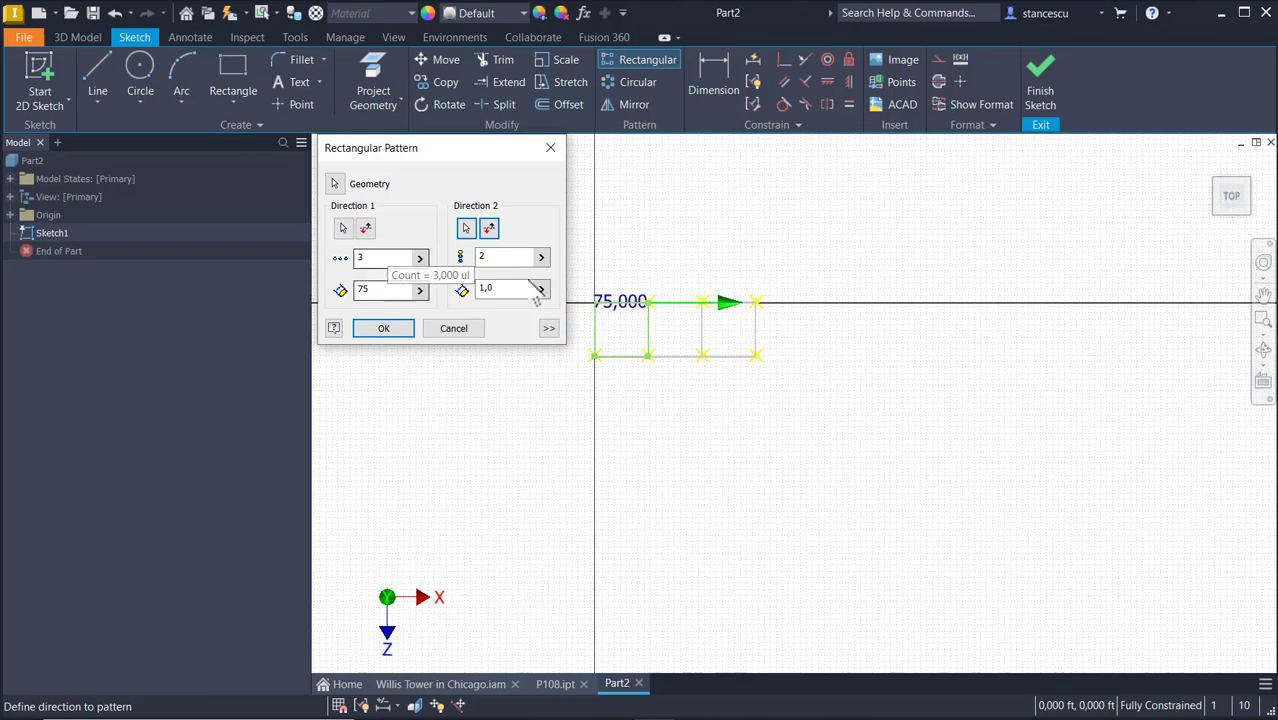
{"action": "left_click", "coordinate": [527, 254]}
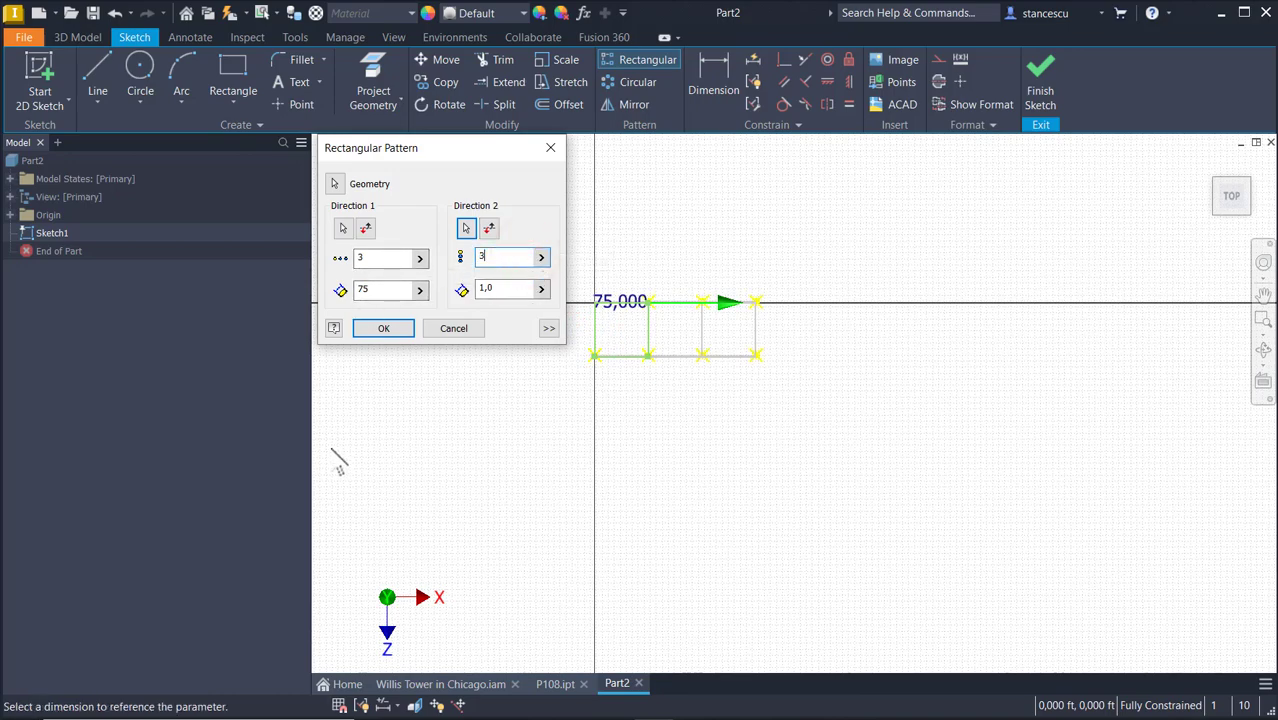
{"action": "left_click", "coordinate": [500, 289]}
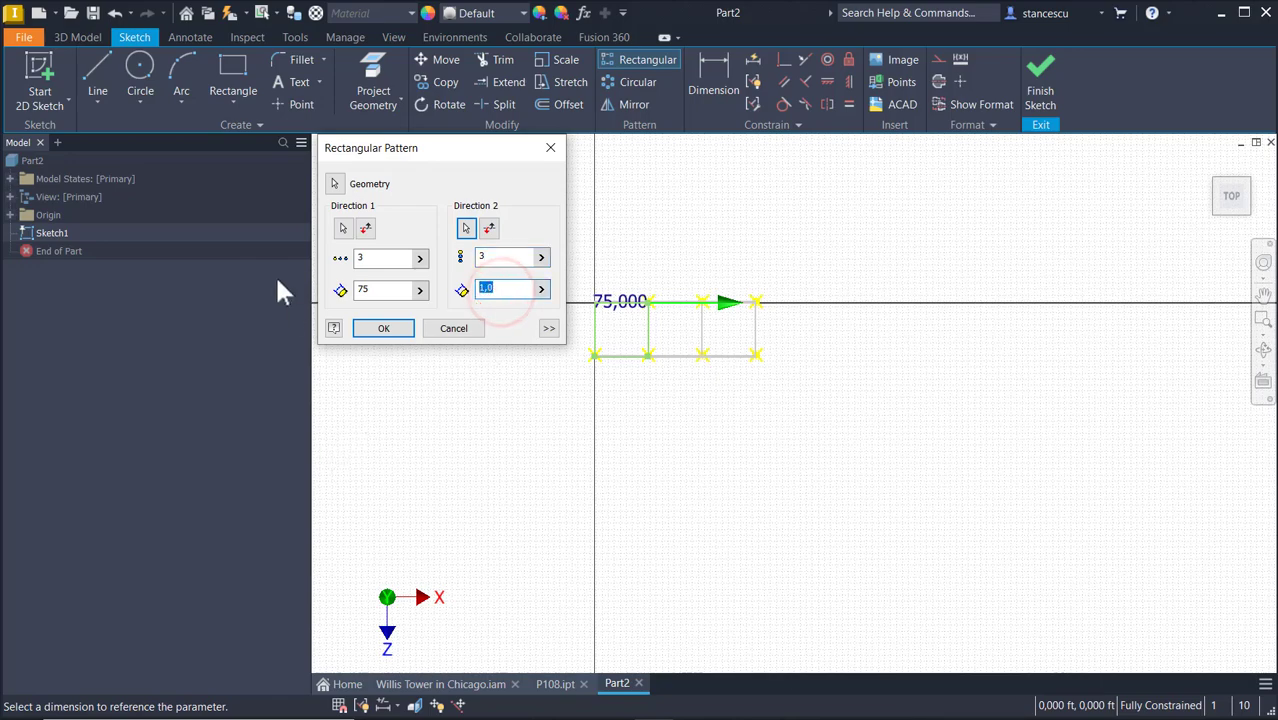
{"action": "type", "text": "75"}
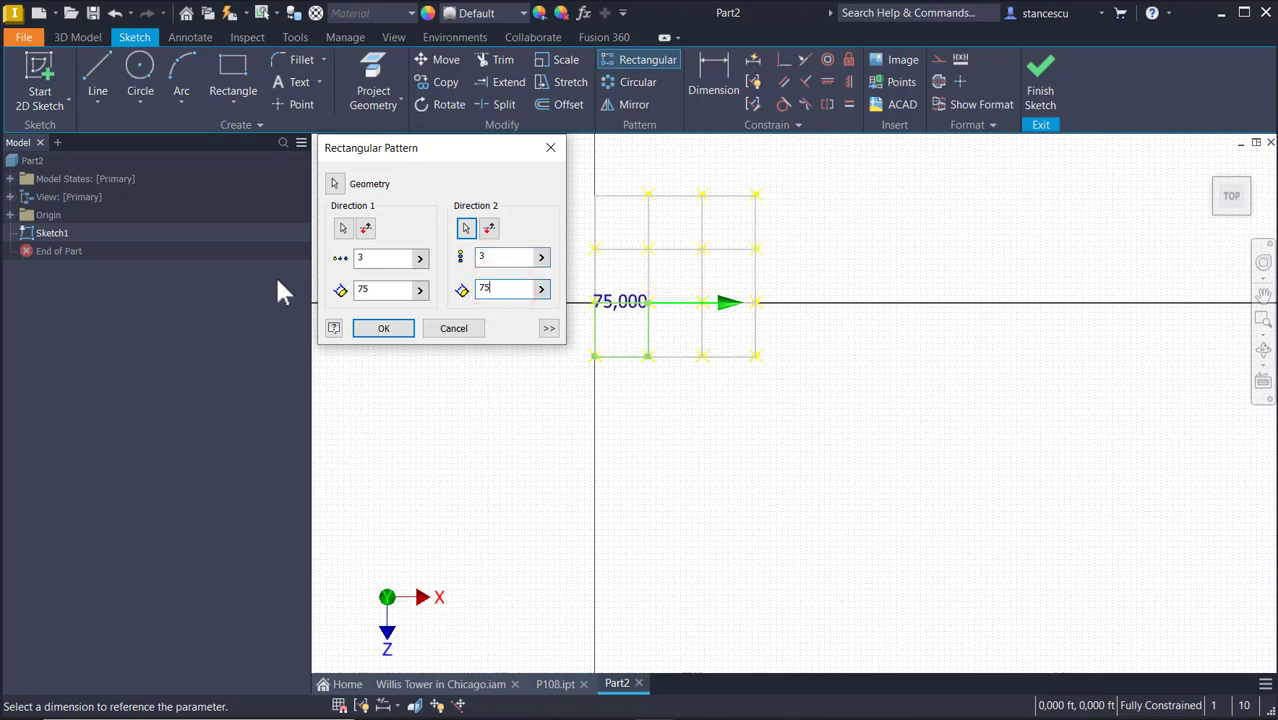
{"action": "left_click", "coordinate": [461, 231]}
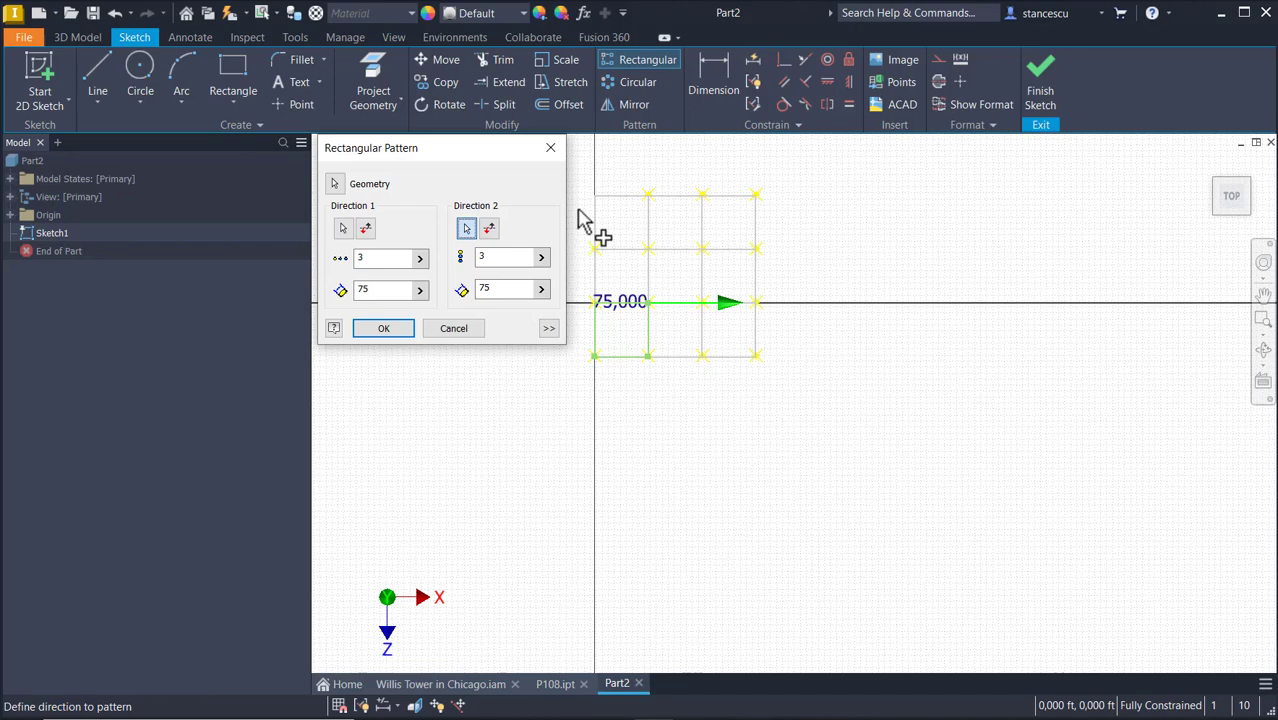
{"action": "left_click", "coordinate": [491, 228]}
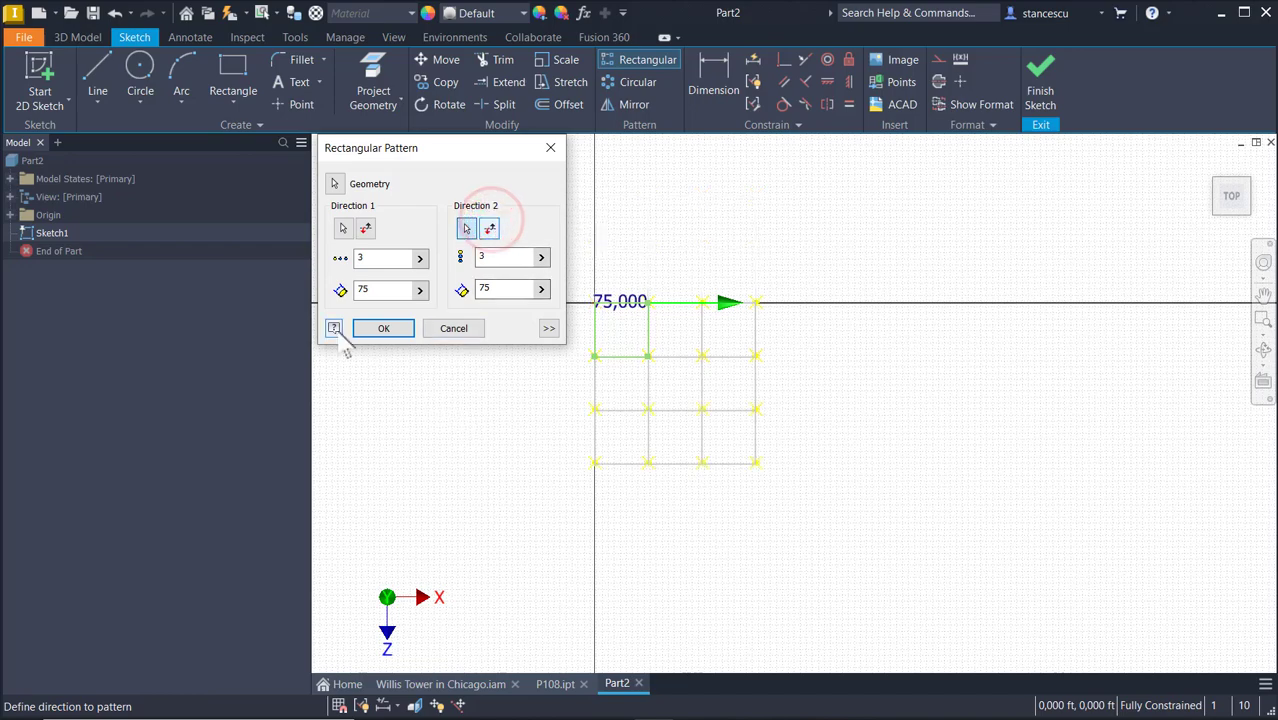
{"action": "left_click", "coordinate": [382, 329]}
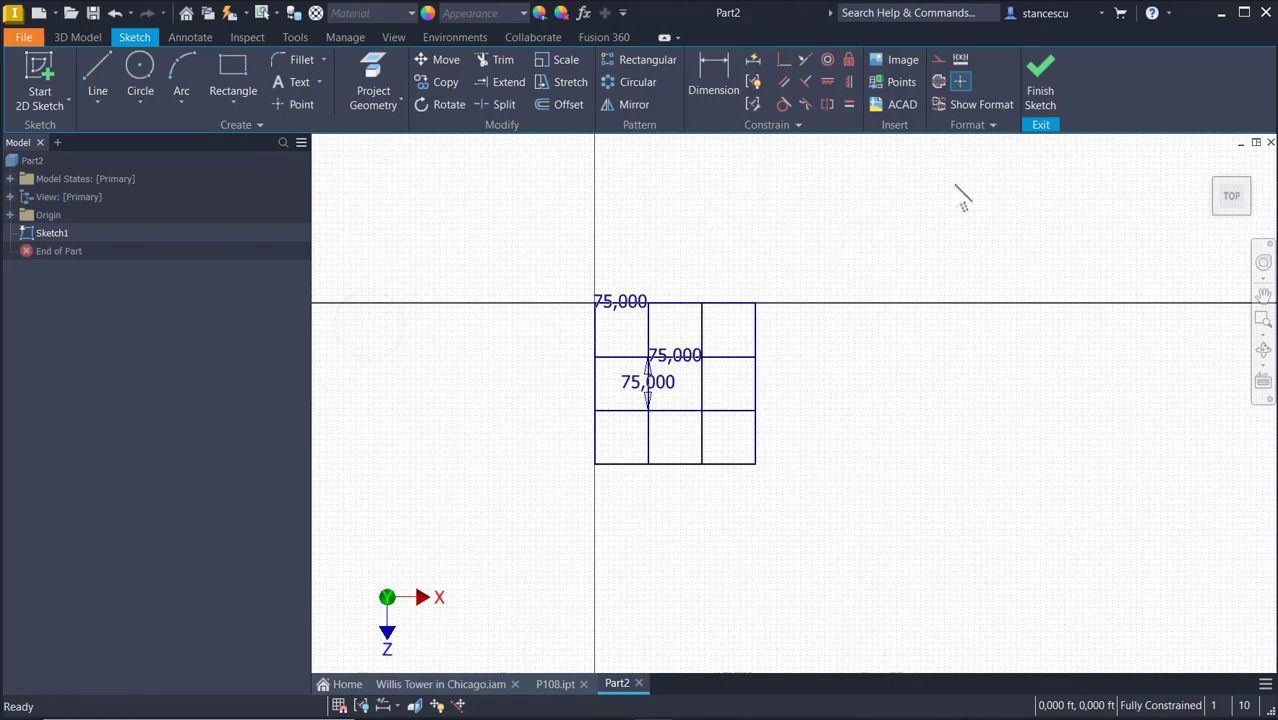
Finish the sketch and turn off dimension visibility for Sketch1.
{"action": "left_click", "coordinate": [1045, 92]}
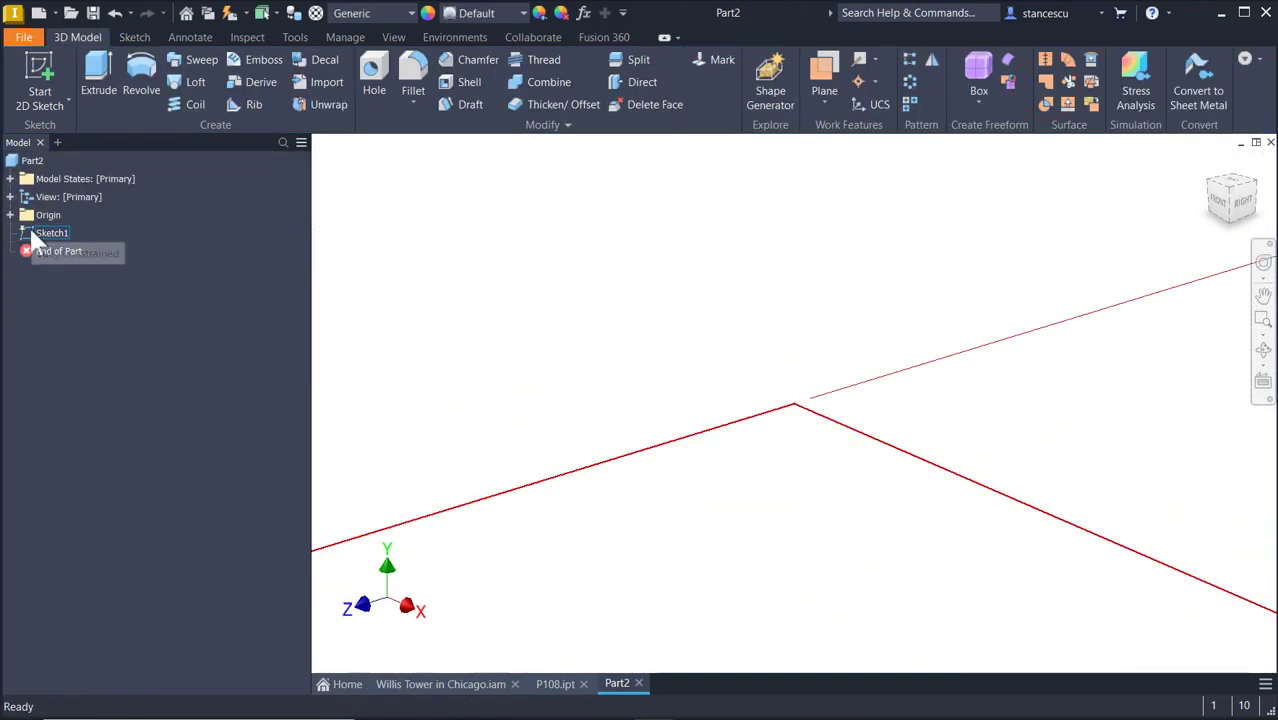
{"action": "right_click", "coordinate": [27, 234]}
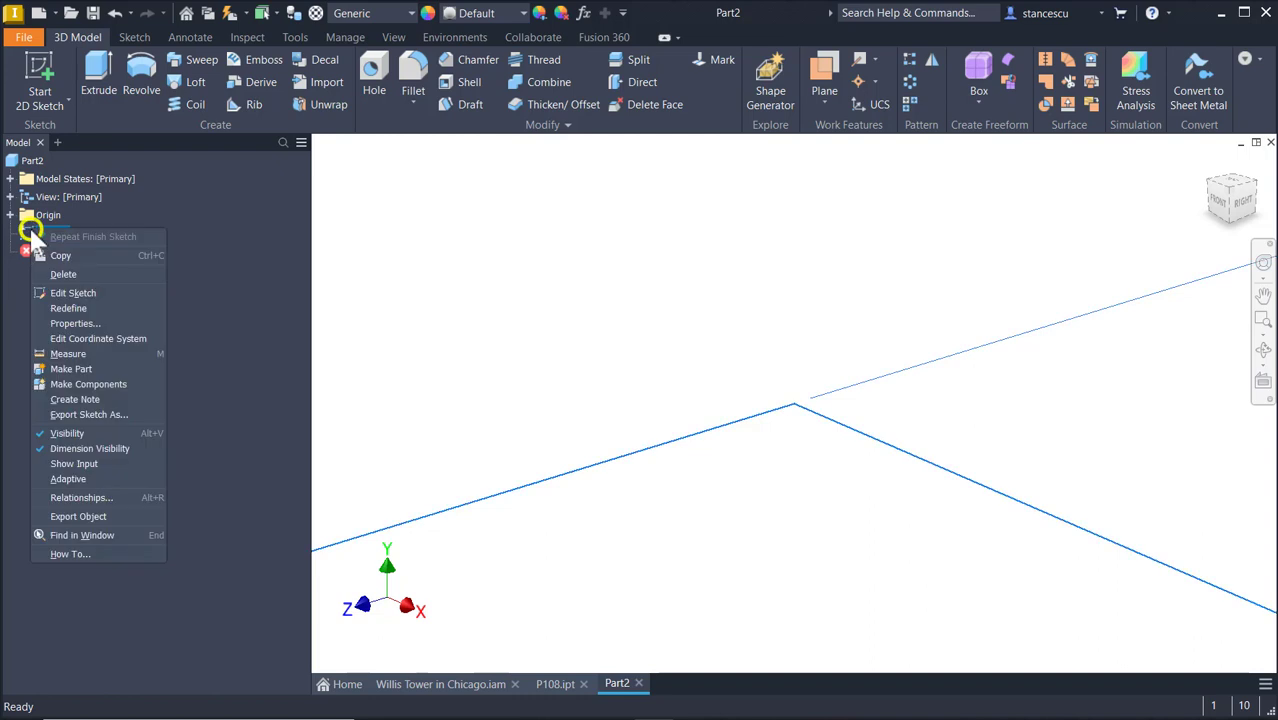
{"action": "left_click", "coordinate": [78, 449]}
{"action": "key", "text": "F6"}
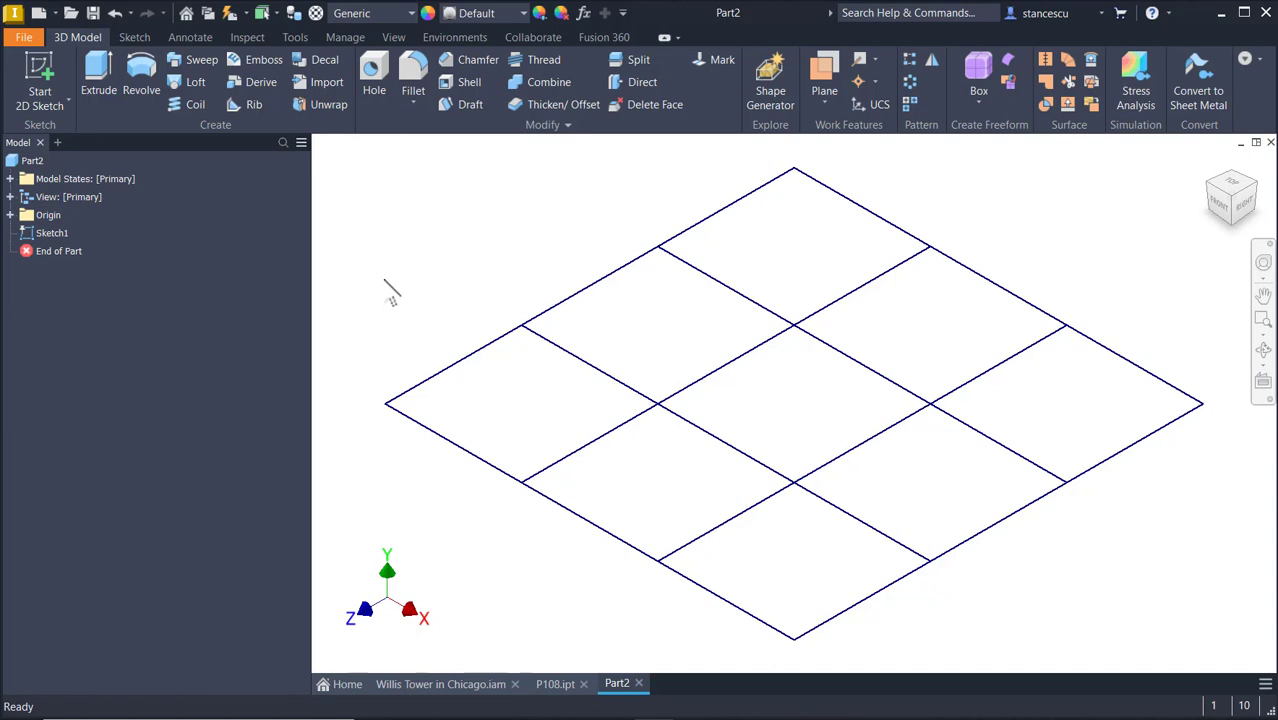
Save the grid part as Base, and close both it and P108.ipt.
{"action": "left_click", "coordinate": [93, 12]}
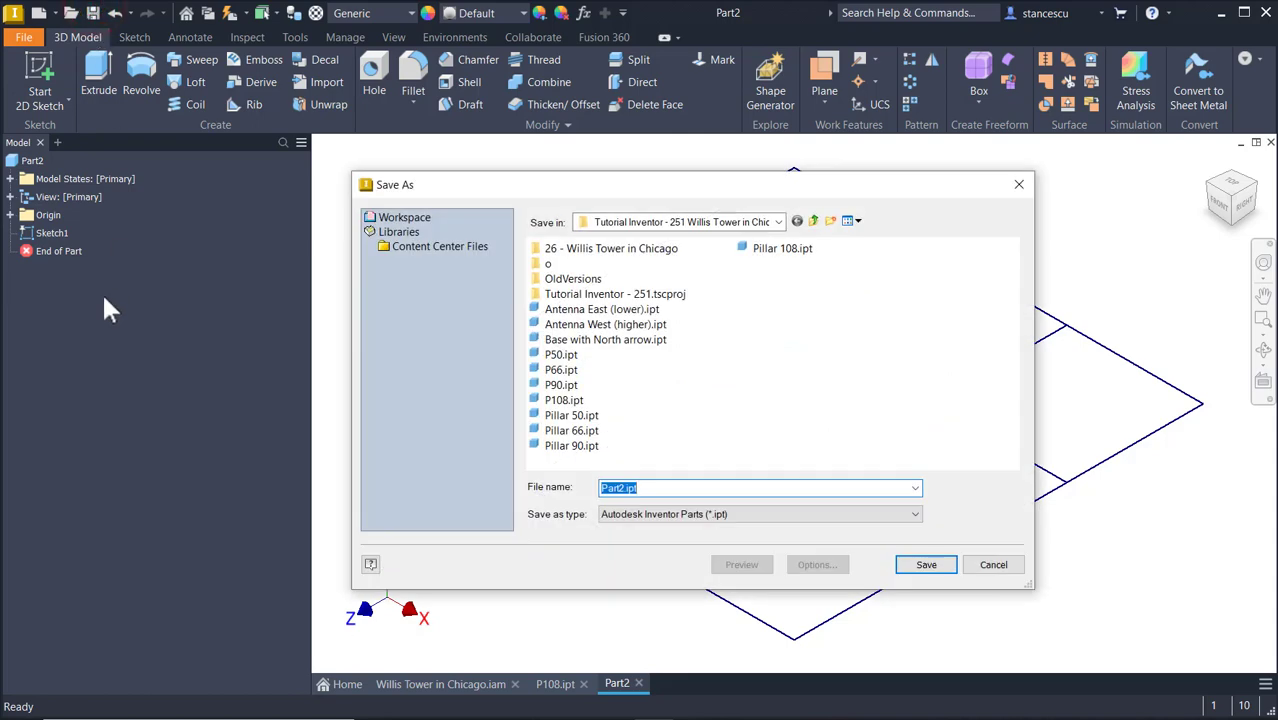
{"action": "type", "text": "B"}
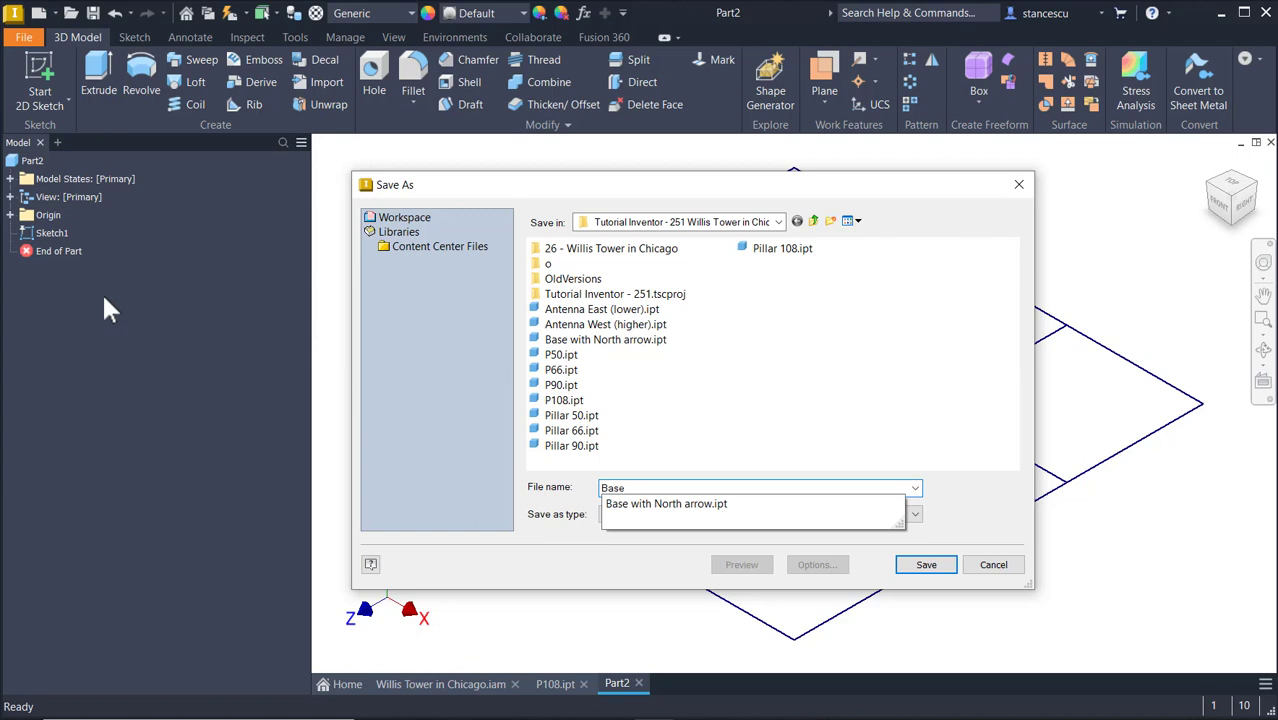
{"action": "type", "text": "ase"}
{"action": "key", "text": "Return"}
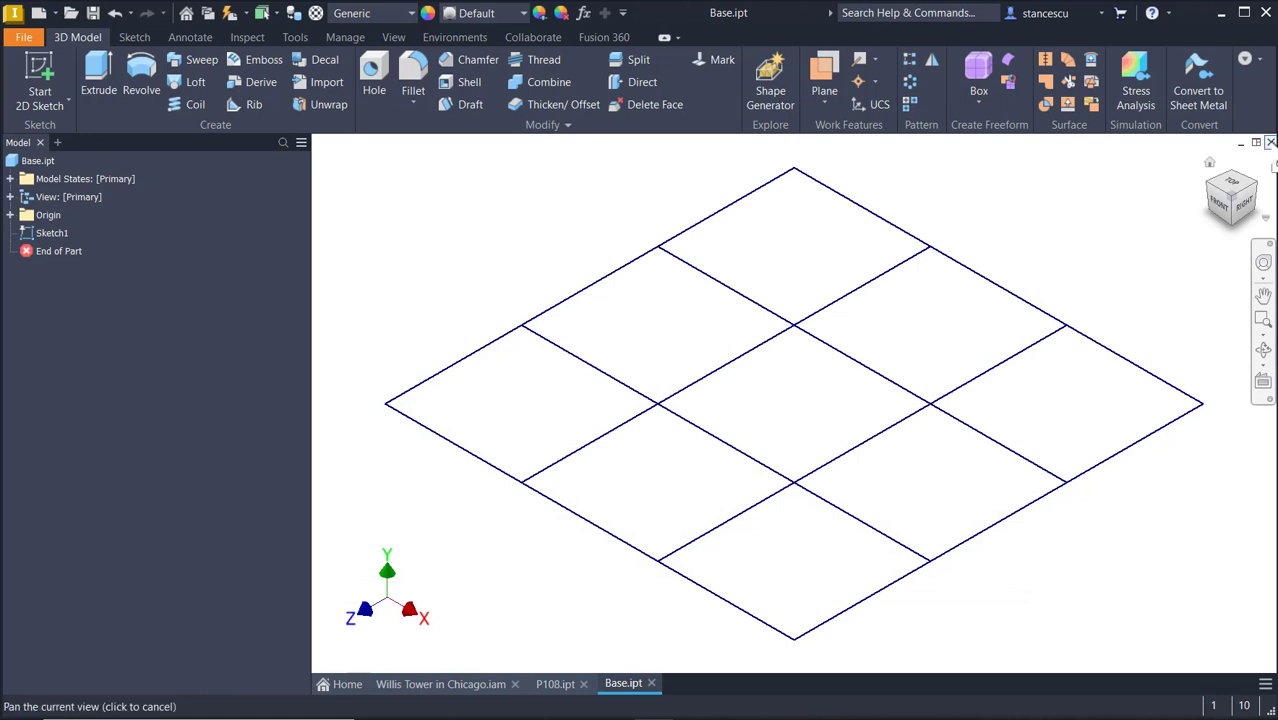
{"action": "left_click", "coordinate": [1271, 142]}
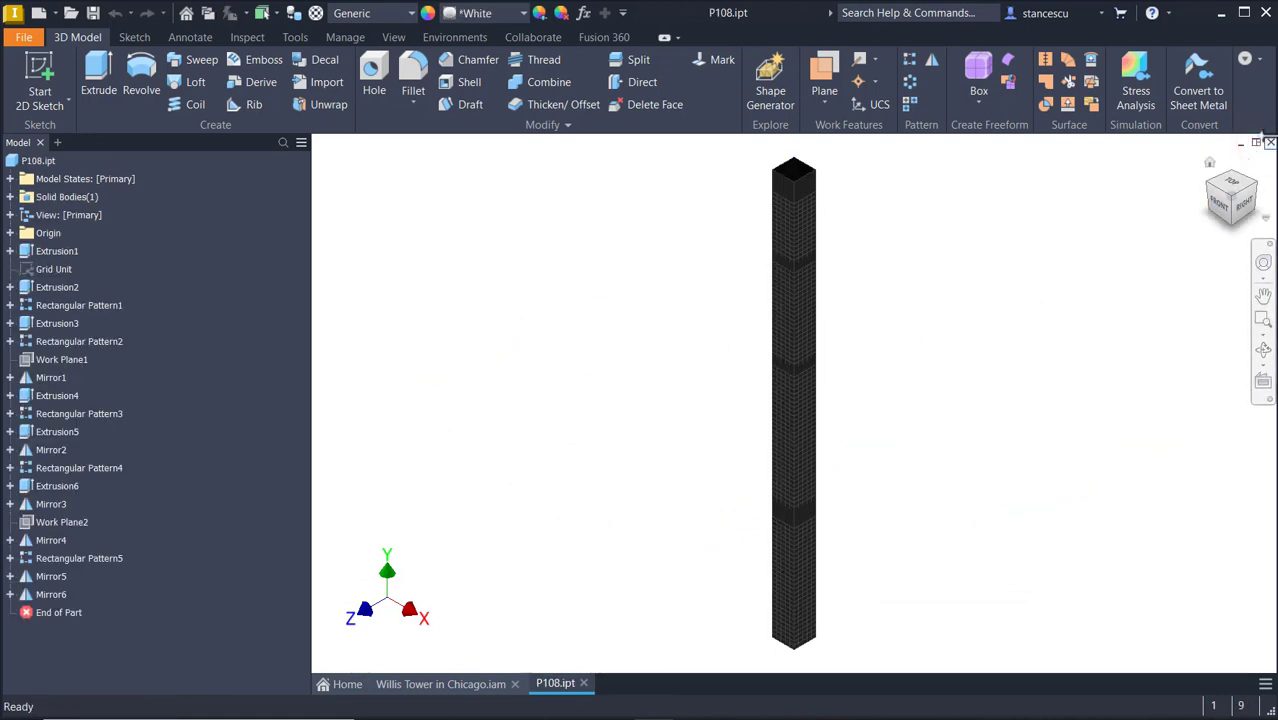
{"action": "left_click", "coordinate": [1269, 141]}
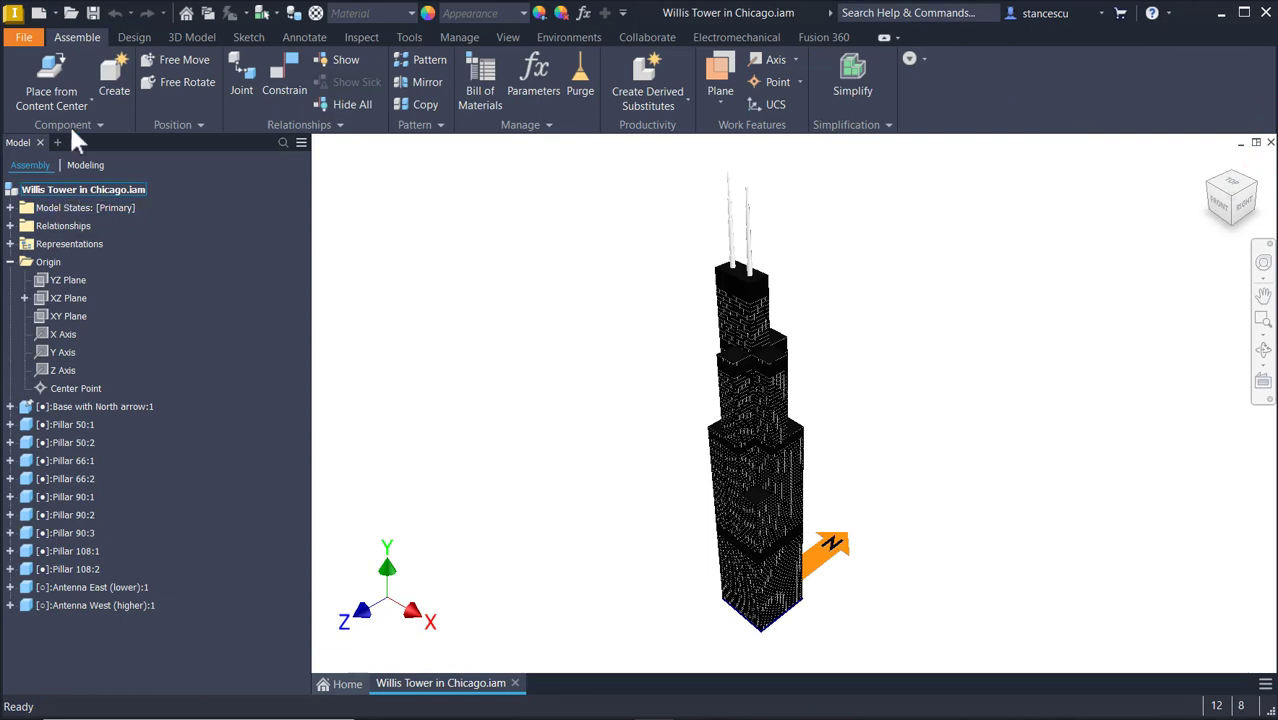
Create a new assembly from the Standard (mm).iam template and place one Base.ipt grounded at the origin.
{"action": "left_click", "coordinate": [38, 12]}
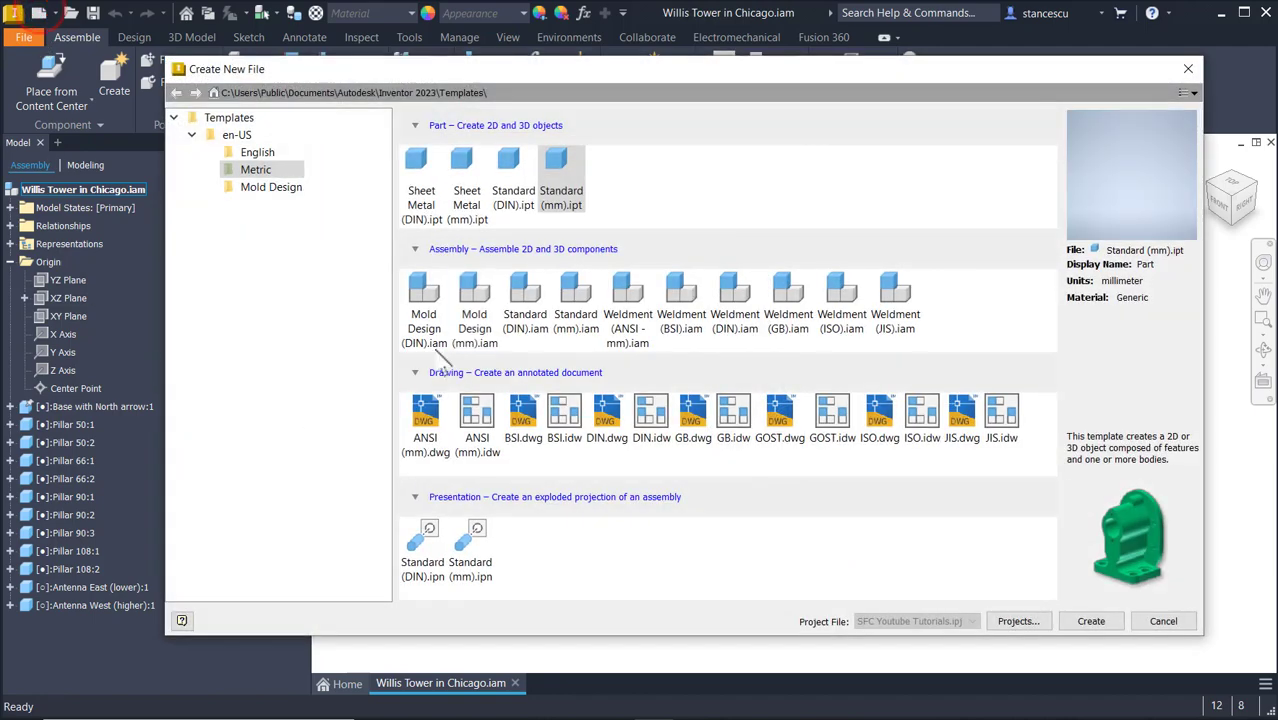
{"action": "double_click", "coordinate": [572, 292]}
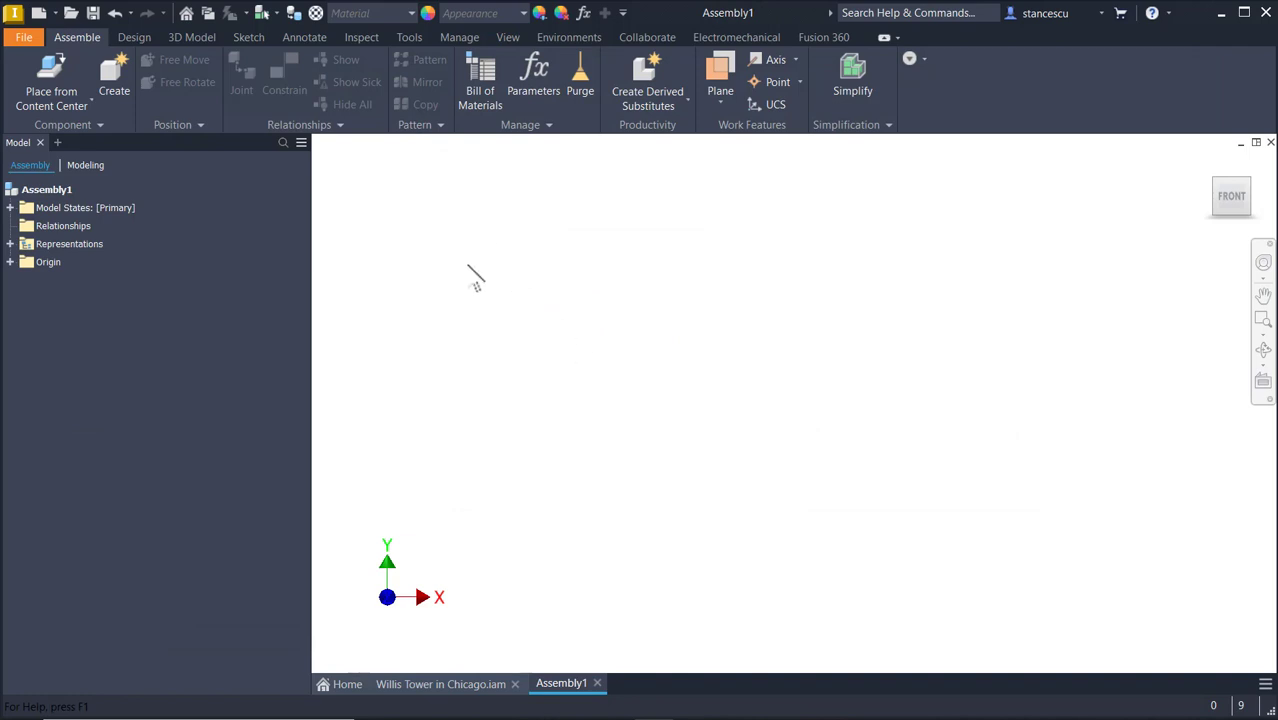
{"action": "key", "text": "p"}
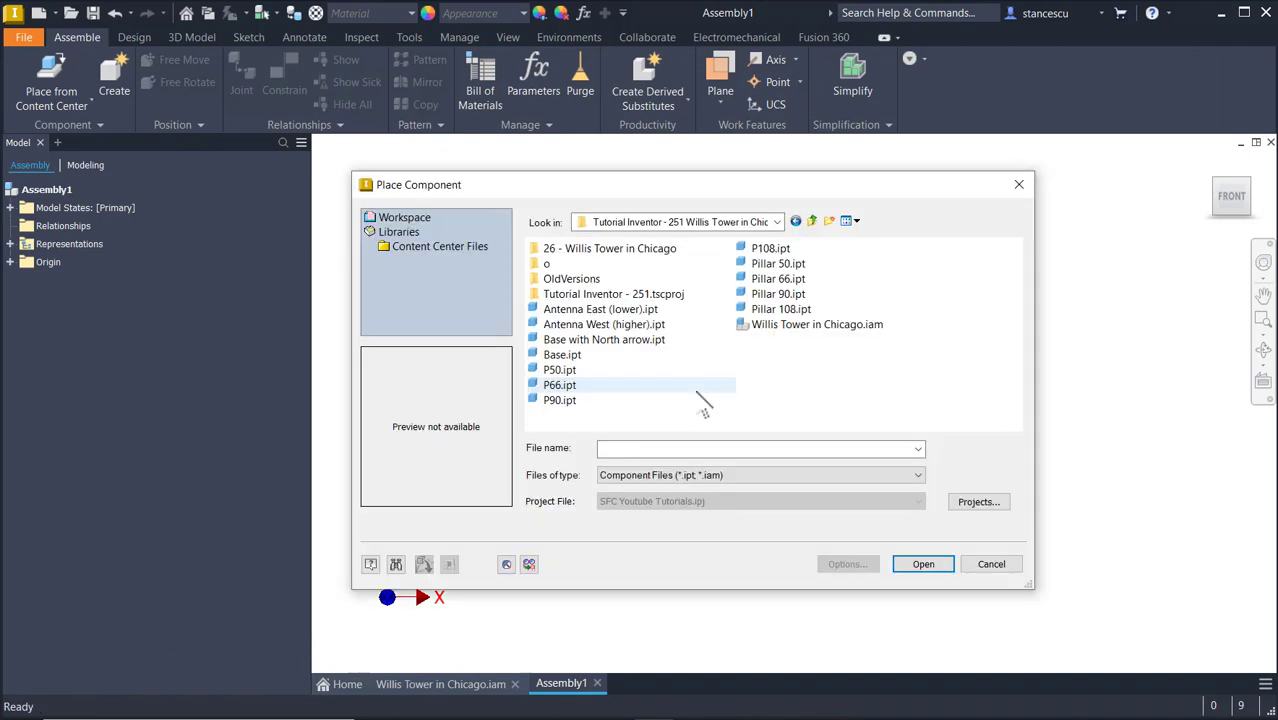
{"action": "double_click", "coordinate": [556, 360]}
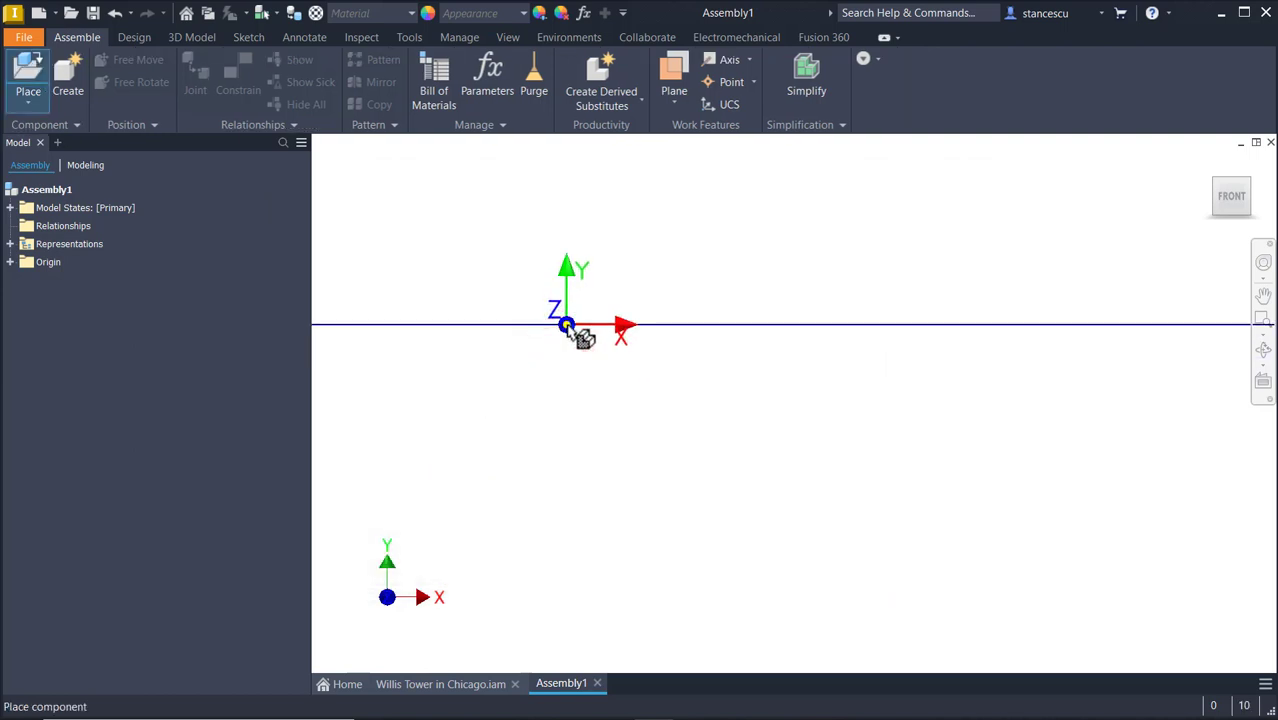
{"action": "right_click", "coordinate": [566, 325]}
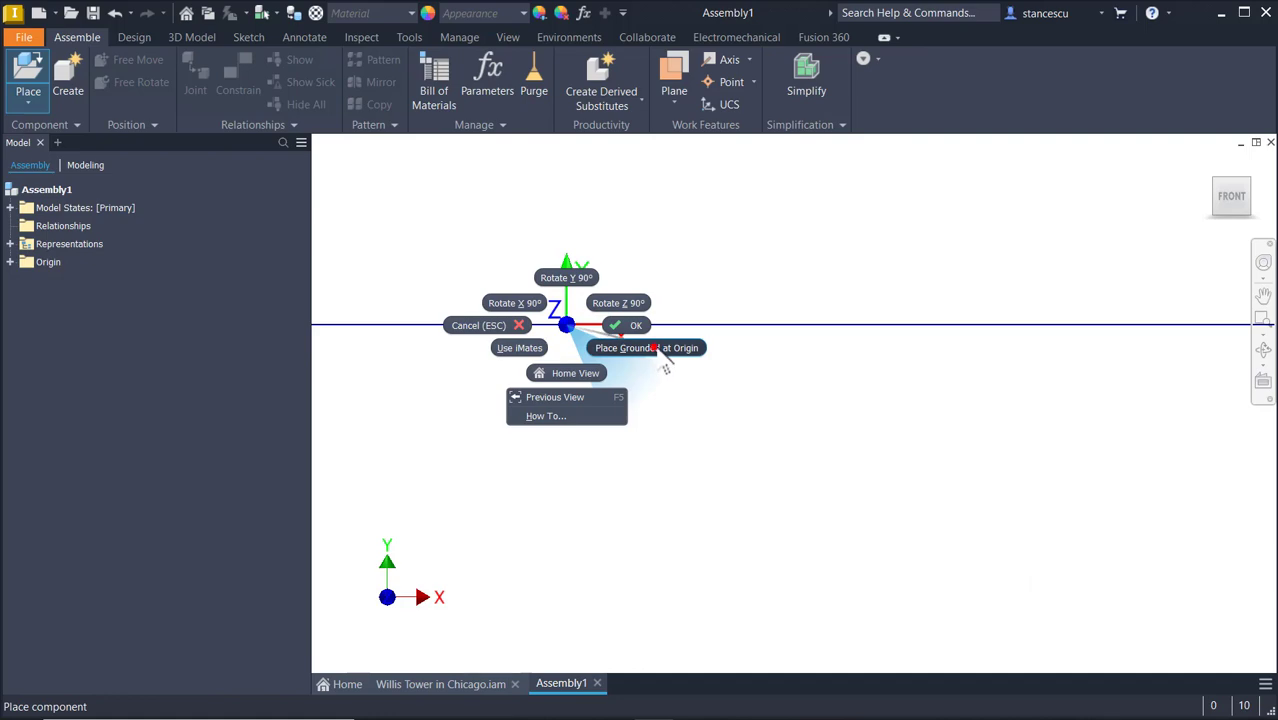
{"action": "left_click", "coordinate": [656, 348]}
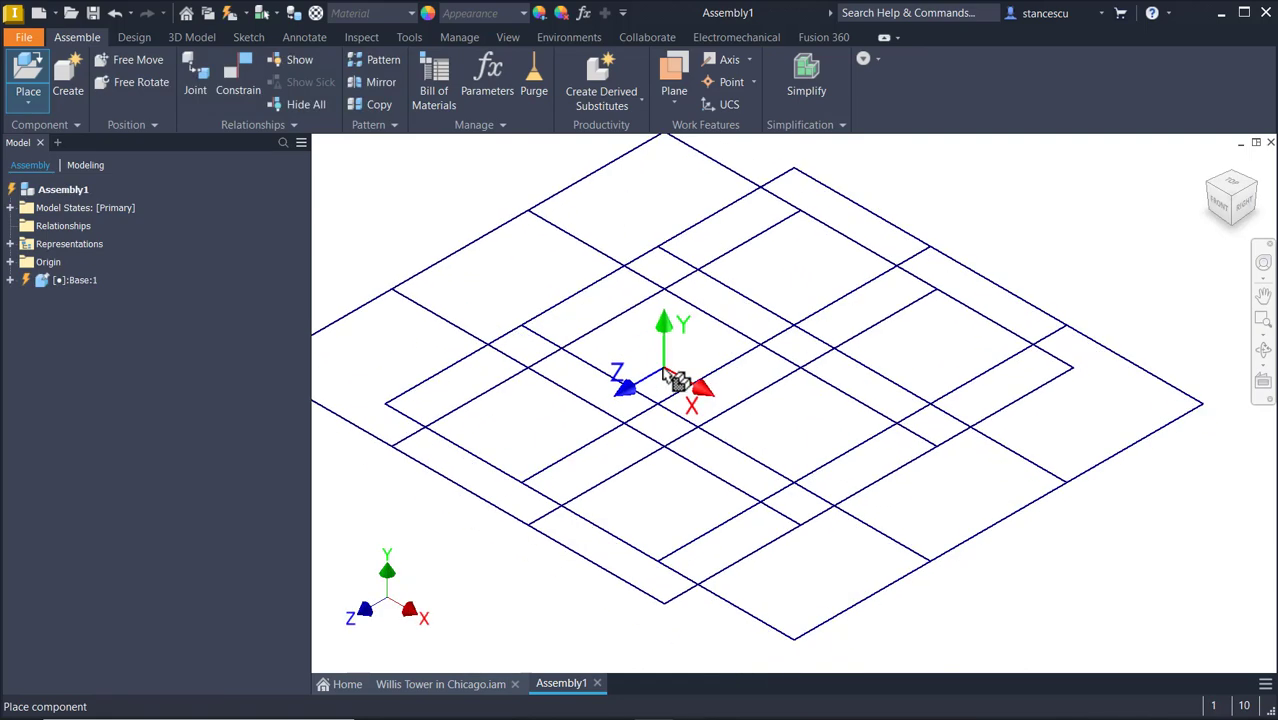
{"action": "key", "text": "Escape"}
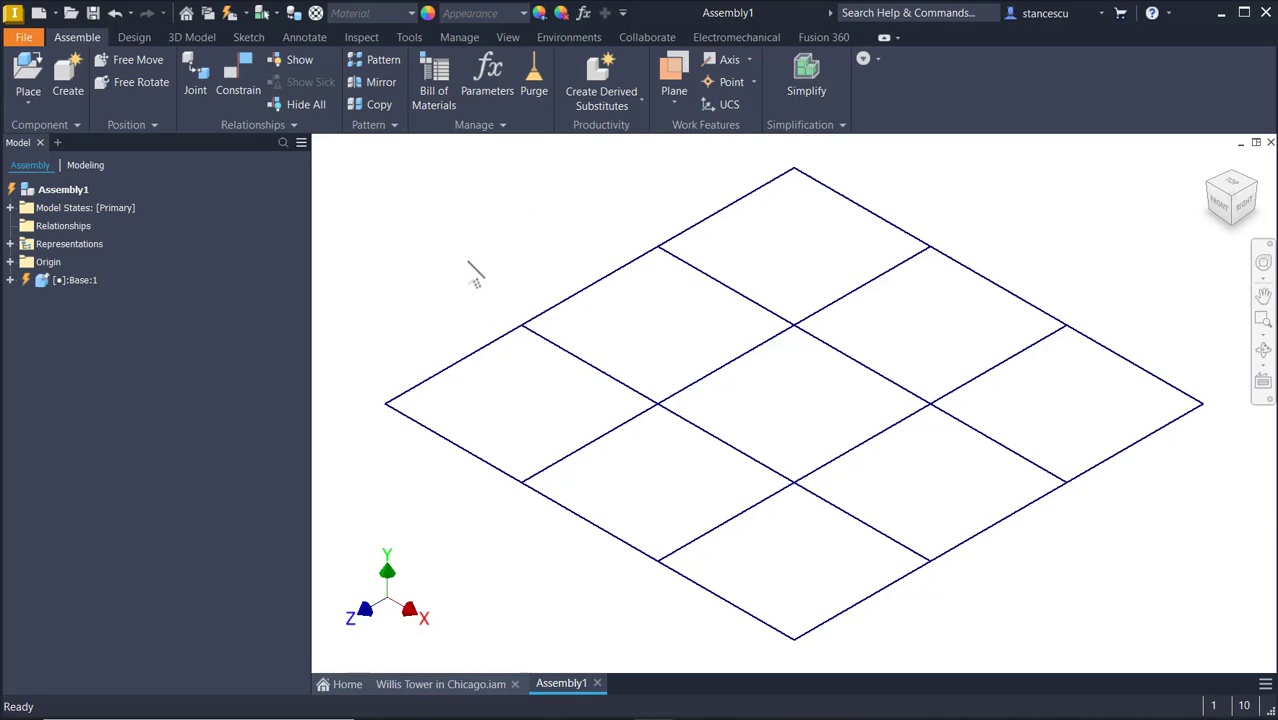
Place two instances of P50.ipt, one near each opposite side corner of the base grid.
{"action": "key", "text": "p"}
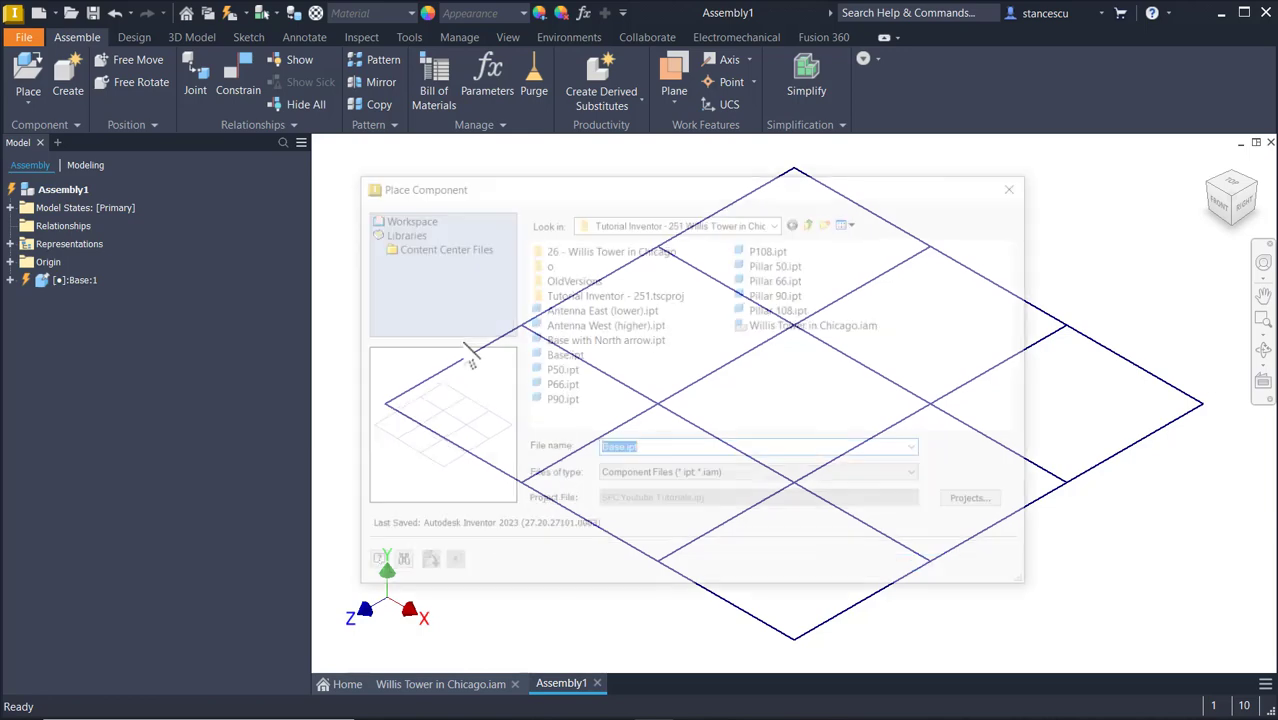
{"action": "double_click", "coordinate": [557, 369]}
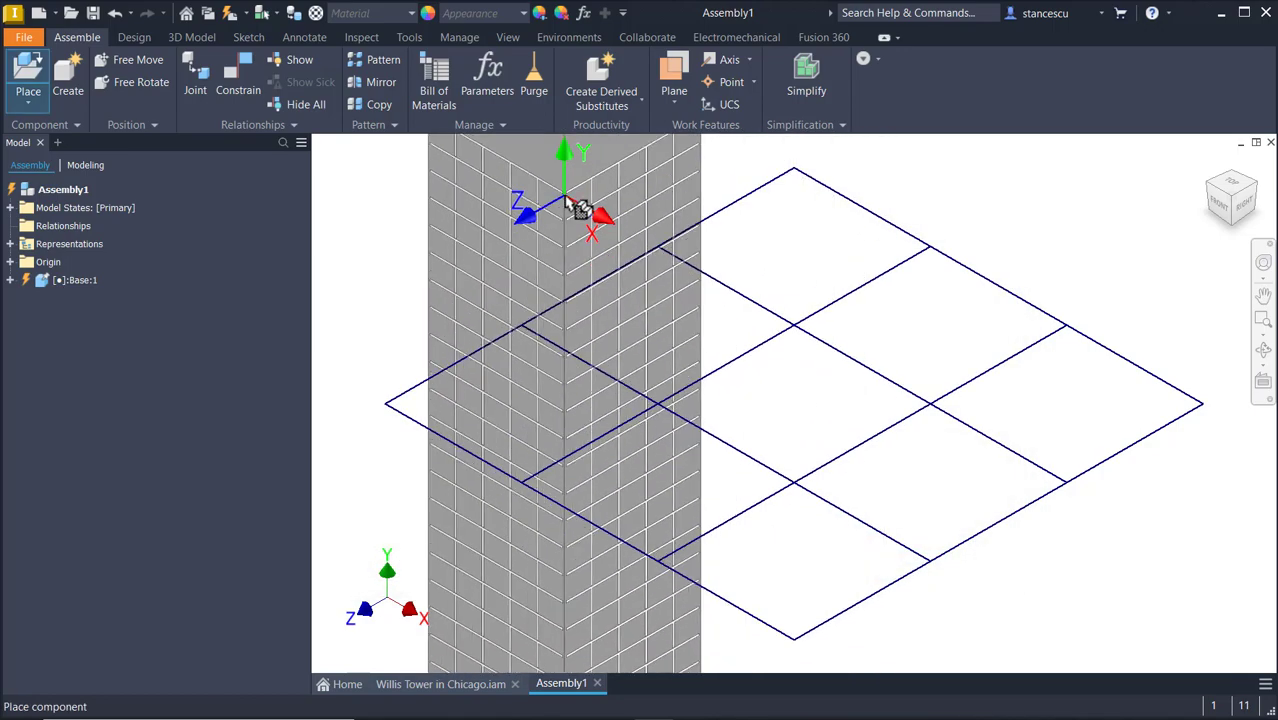
{"action": "left_click", "coordinate": [598, 222]}
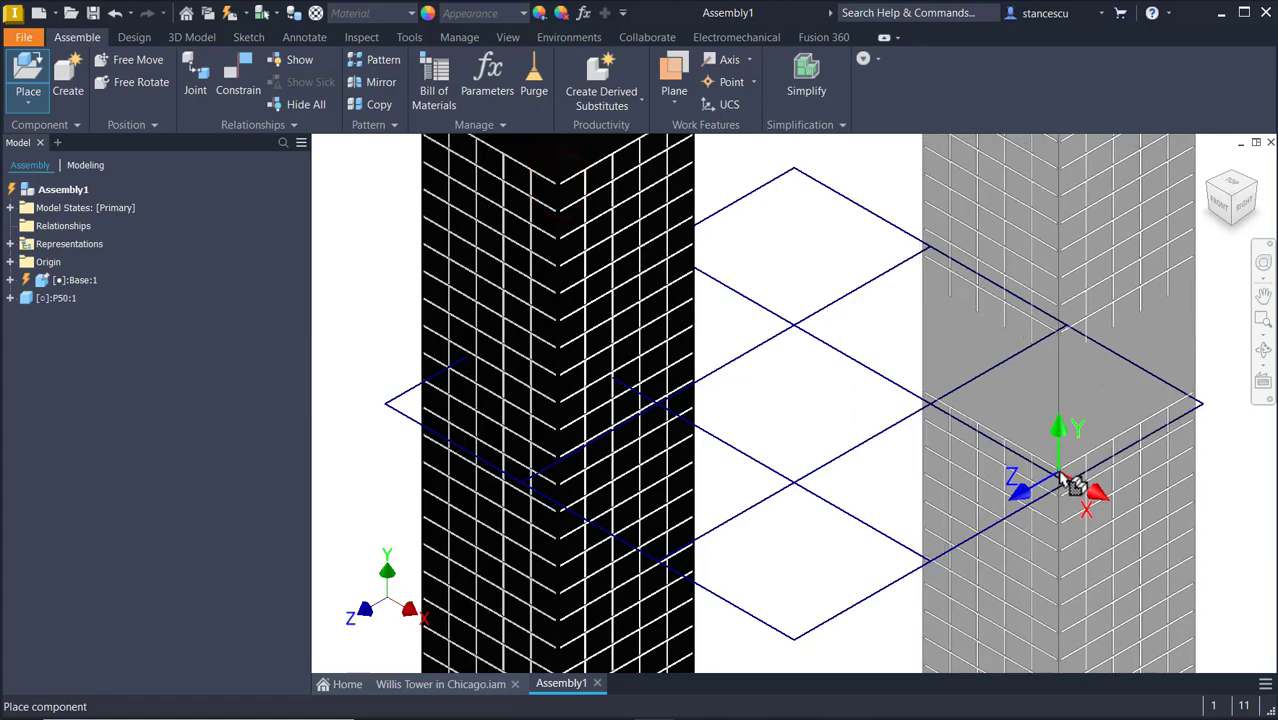
{"action": "left_click", "coordinate": [1072, 485]}
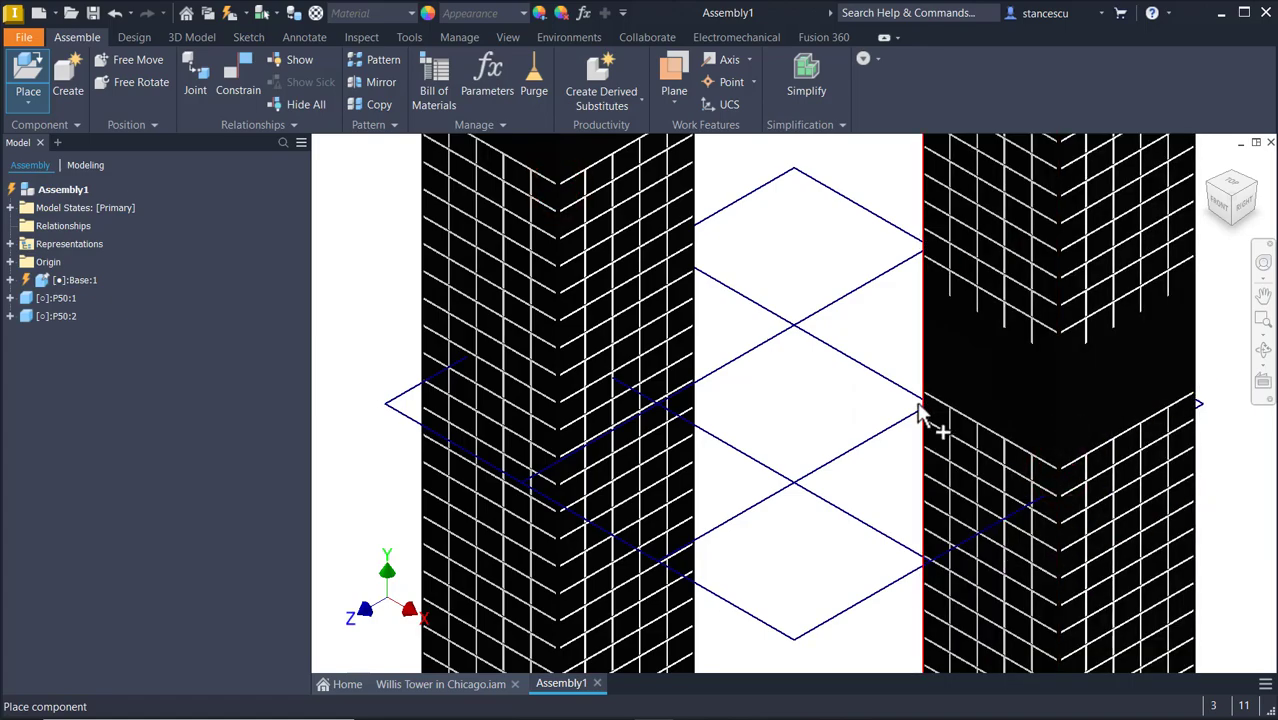
{"action": "key", "text": "F6"}
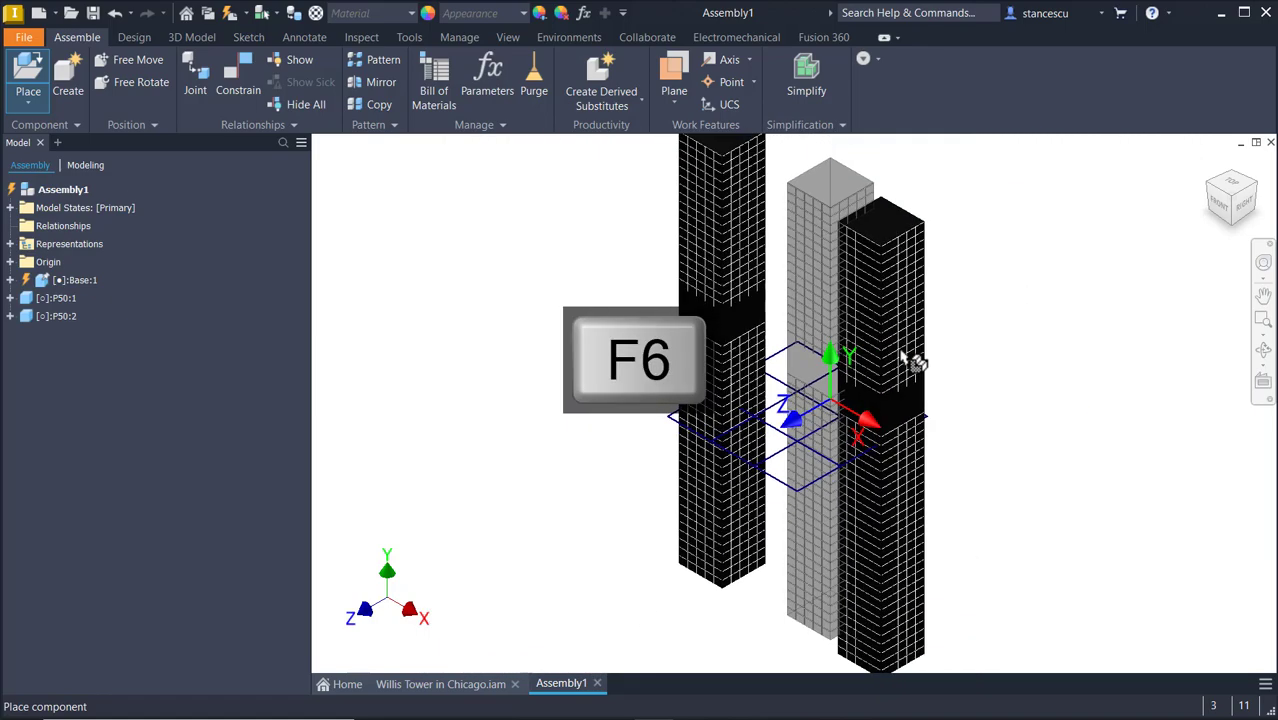
{"action": "key", "text": "Escape"}
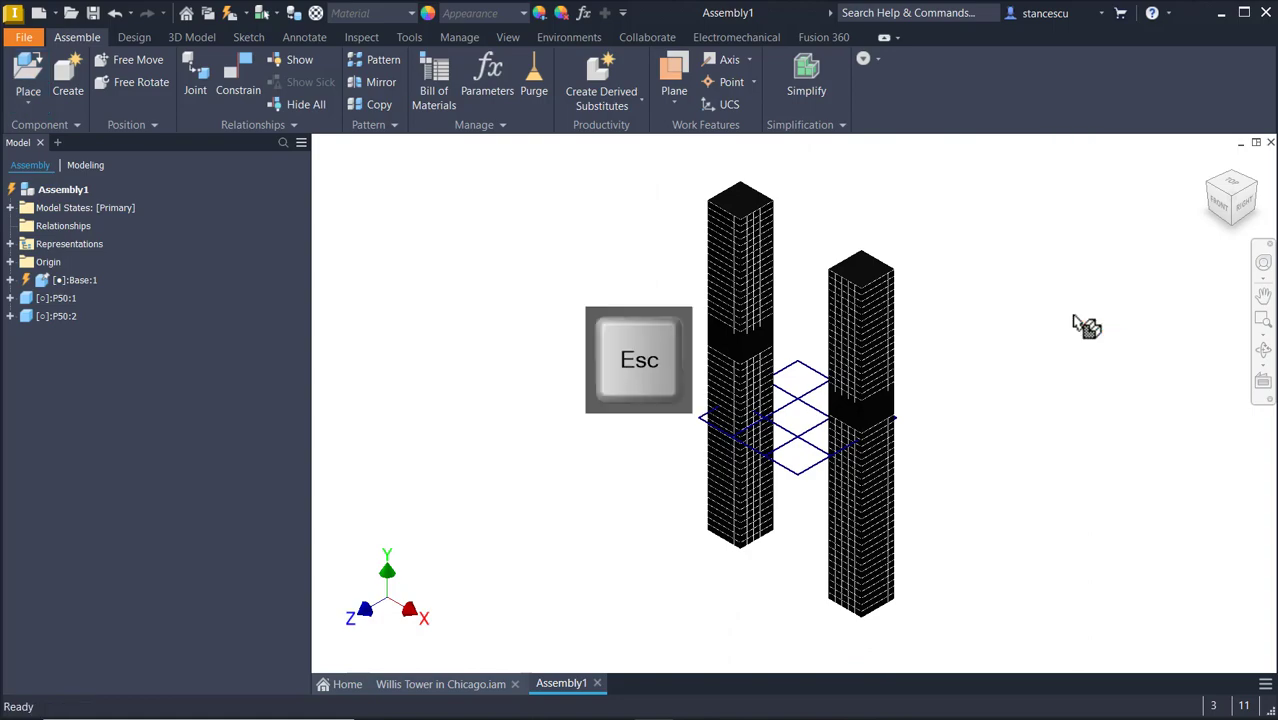
{"action": "middle_click_drag", "start_coordinate": [1005, 374], "coordinate": [1012, 387], "text": "shift"}
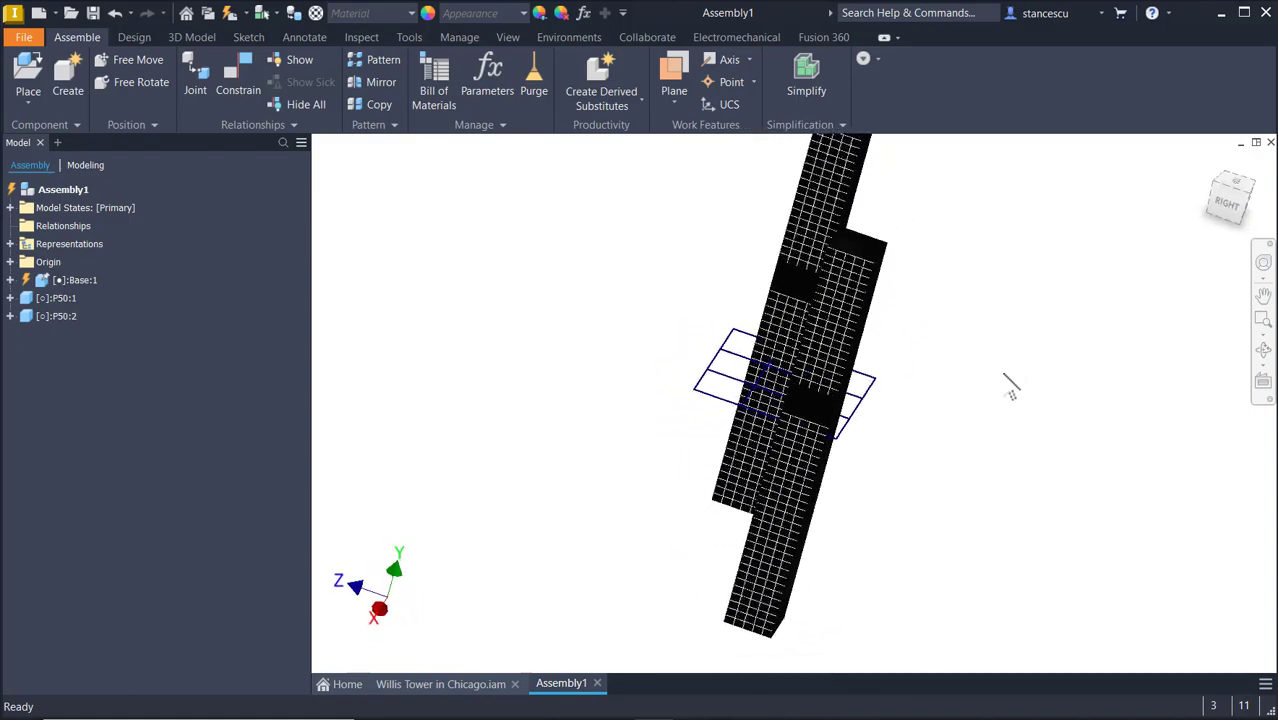
{"action": "left_click", "coordinate": [502, 247]}
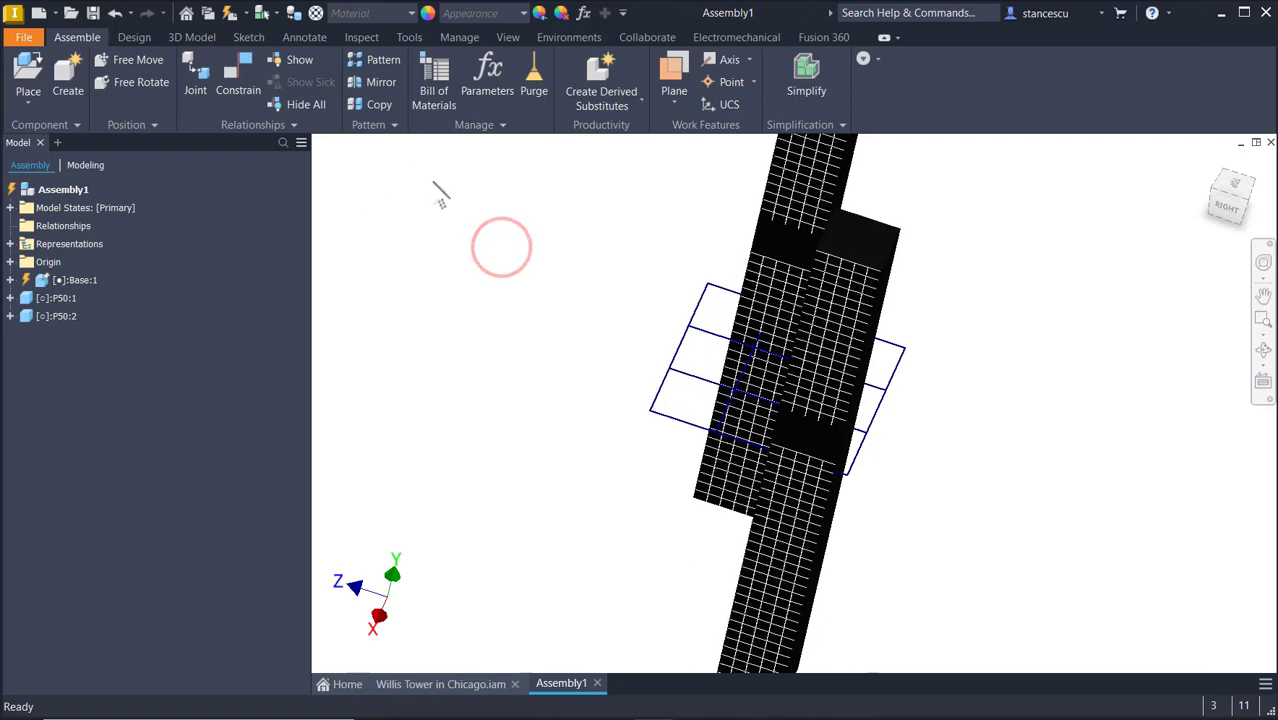
{"action": "key", "text": "F6"}
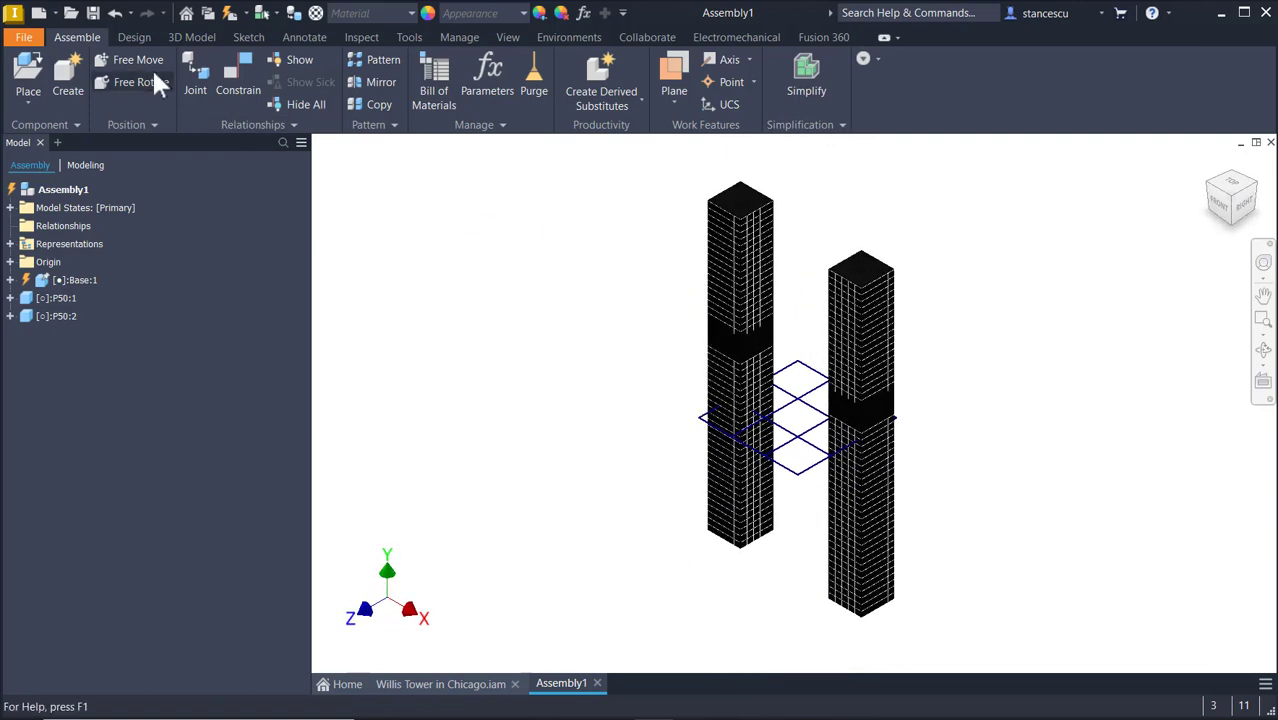
Mate the bottom face of one P50 pillar to the assembly's XZ Plane with a 0 mm offset.
{"action": "left_click", "coordinate": [236, 72]}
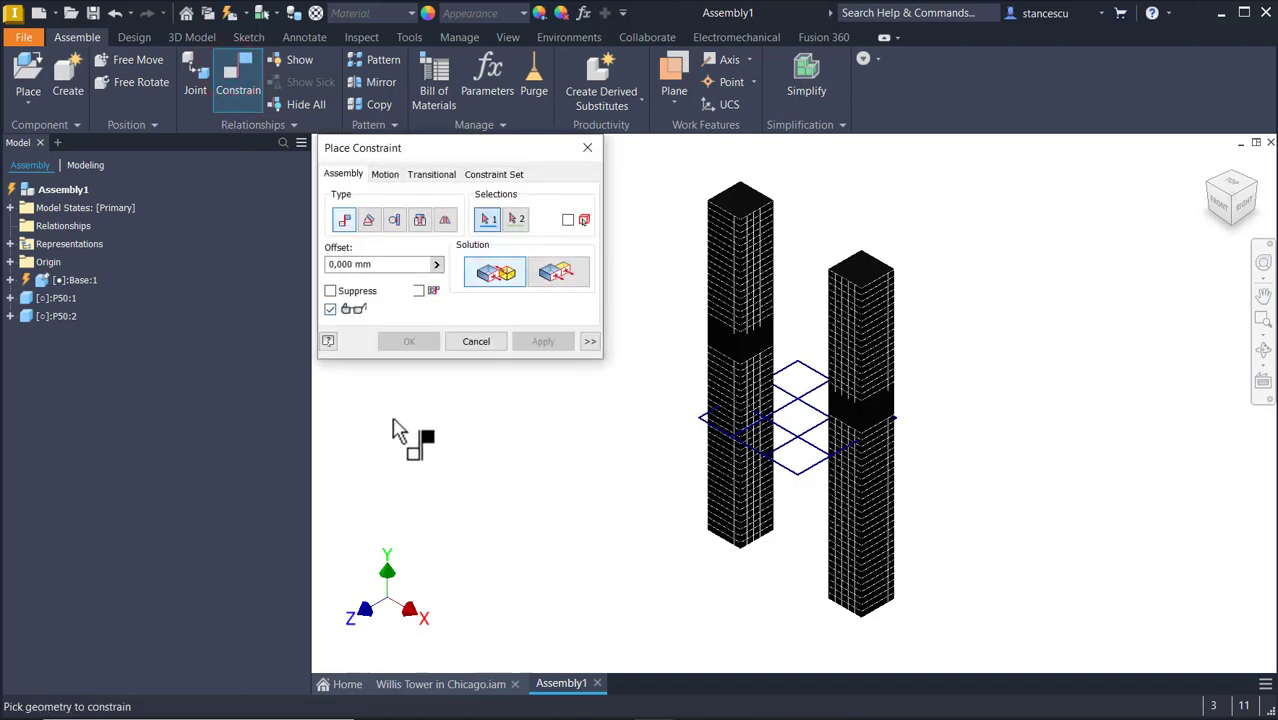
{"action": "left_click", "coordinate": [10, 280]}
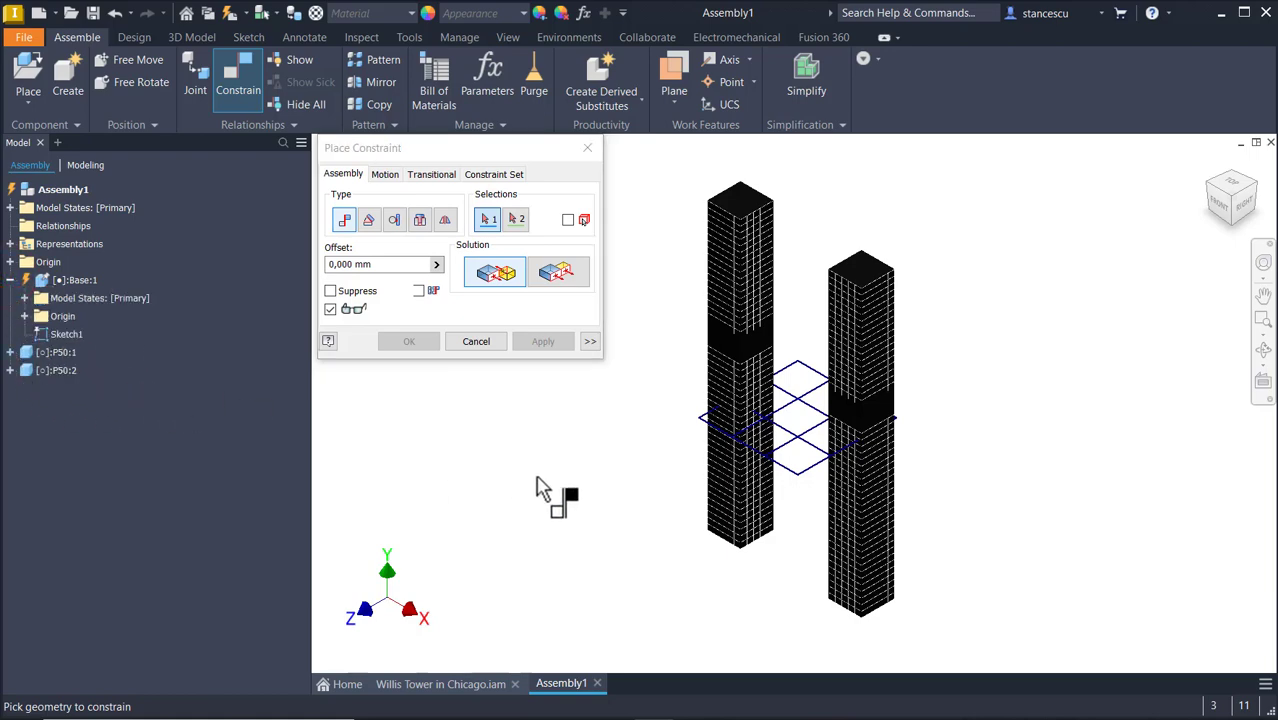
{"action": "middle_click_drag", "start_coordinate": [659, 596], "coordinate": [855, 533], "text": "shift"}
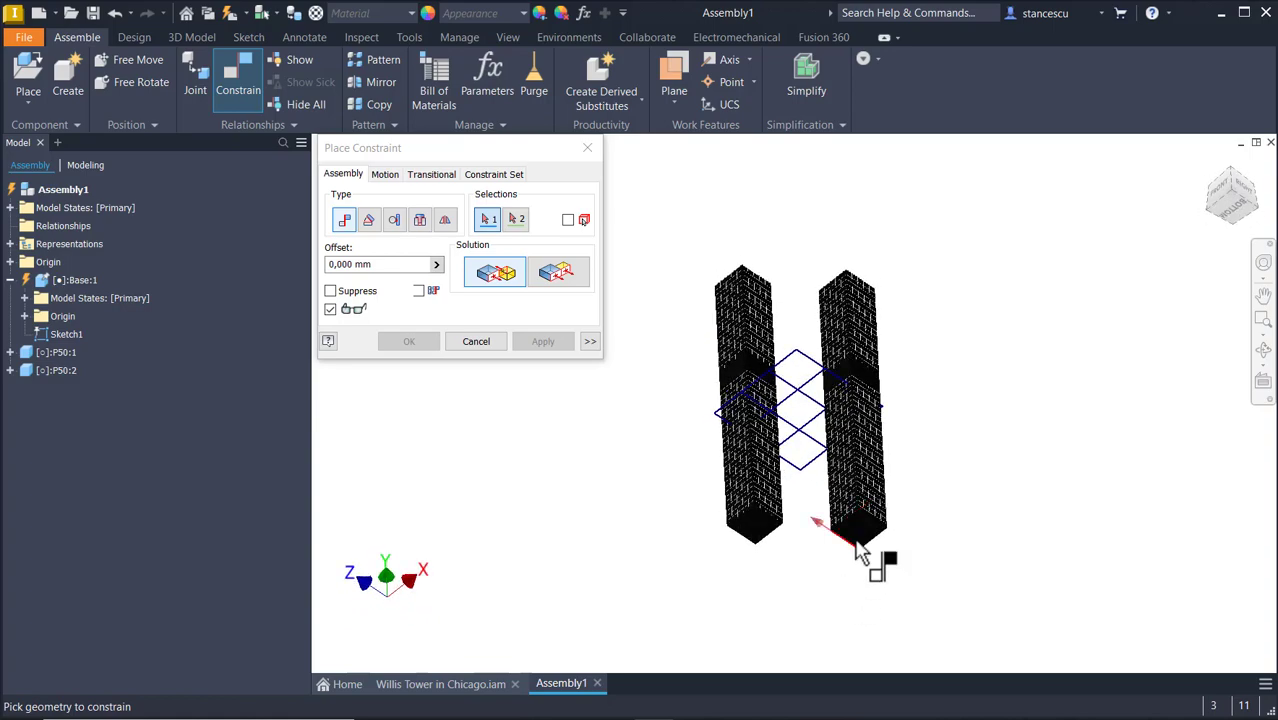
{"action": "left_click", "coordinate": [857, 535]}
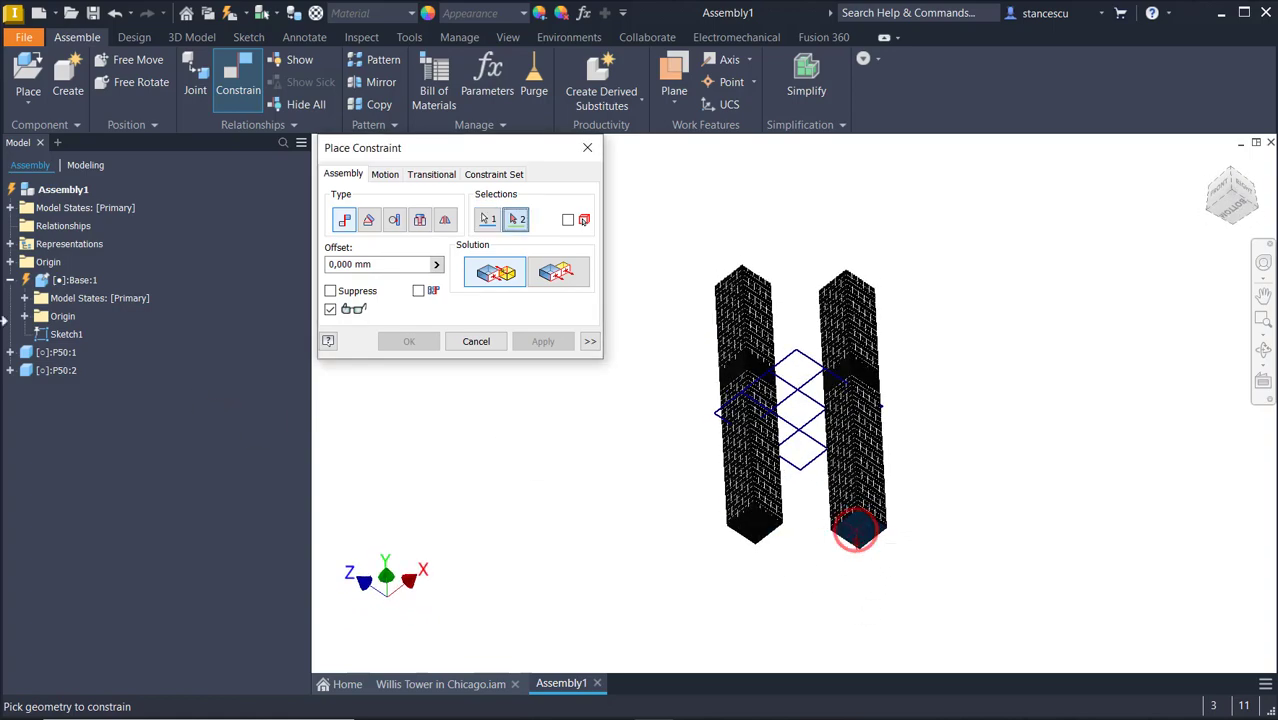
{"action": "left_click", "coordinate": [10, 262]}
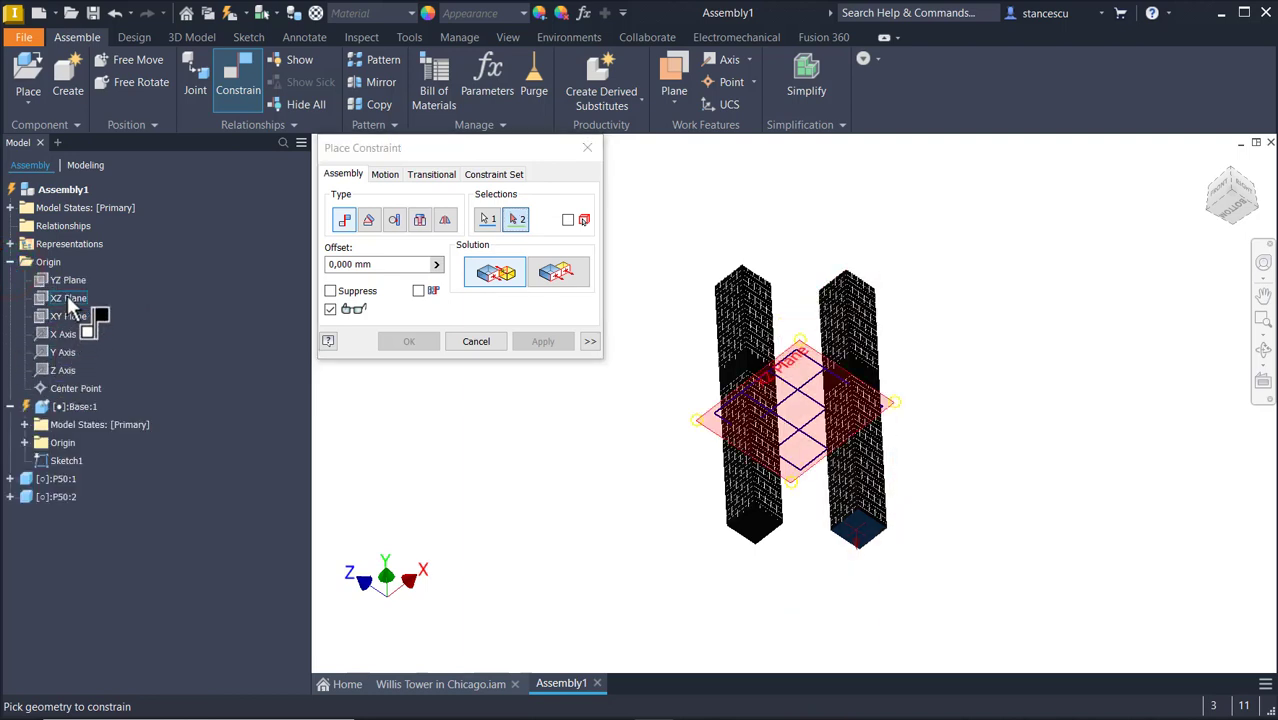
{"action": "left_click", "coordinate": [70, 298]}
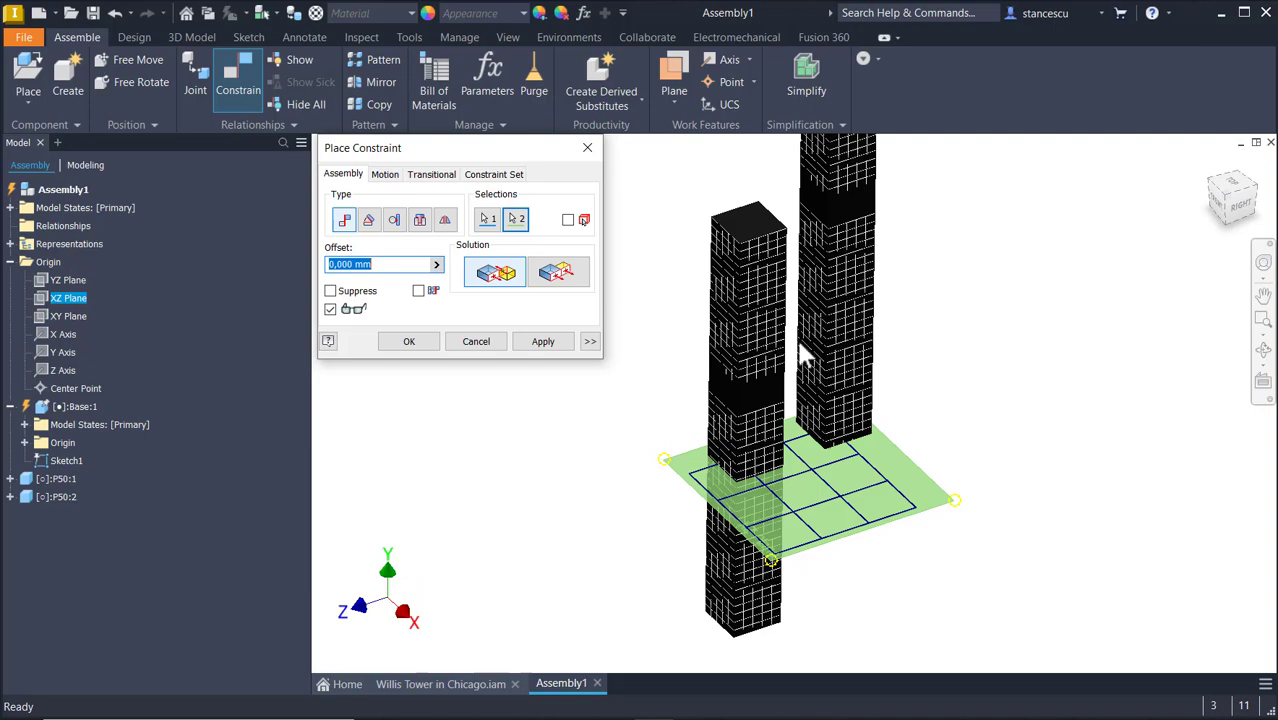
{"action": "left_click", "coordinate": [542, 341]}
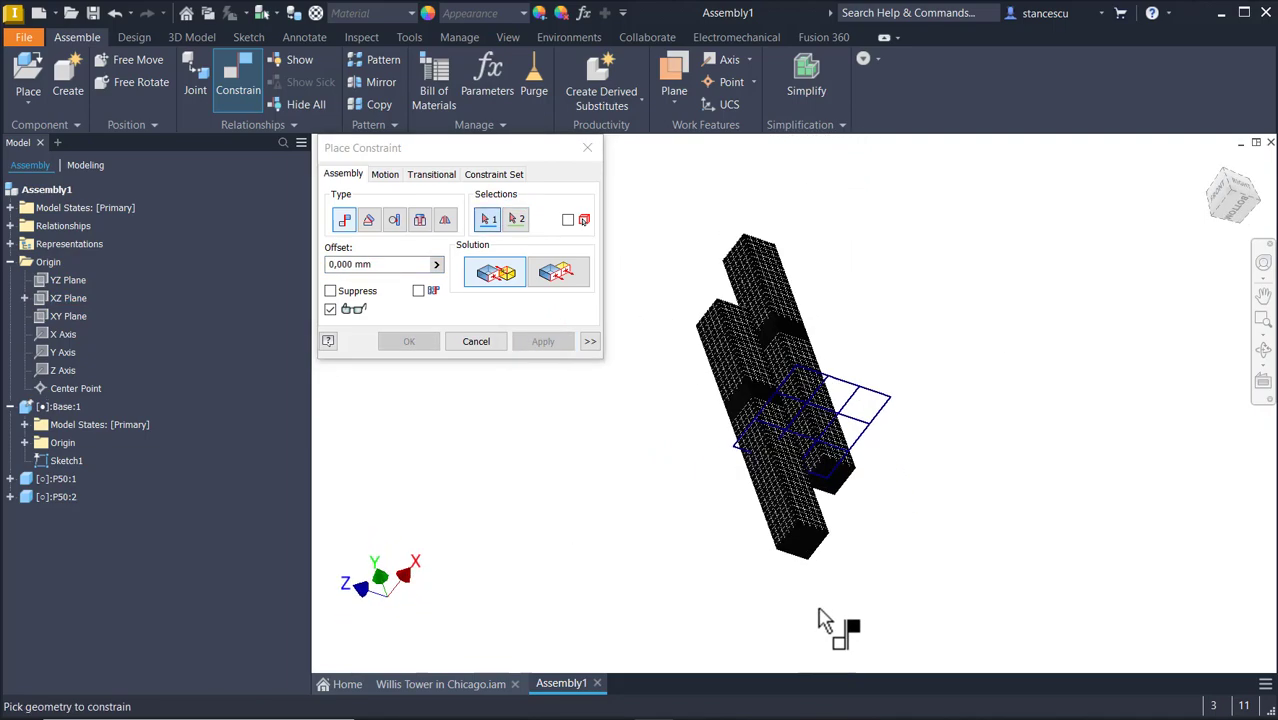
Mate the other P50 pillar's bottom face to the assembly's XZ Plane with a 0 mm offset and finish constraining.
{"action": "left_click", "coordinate": [812, 537]}
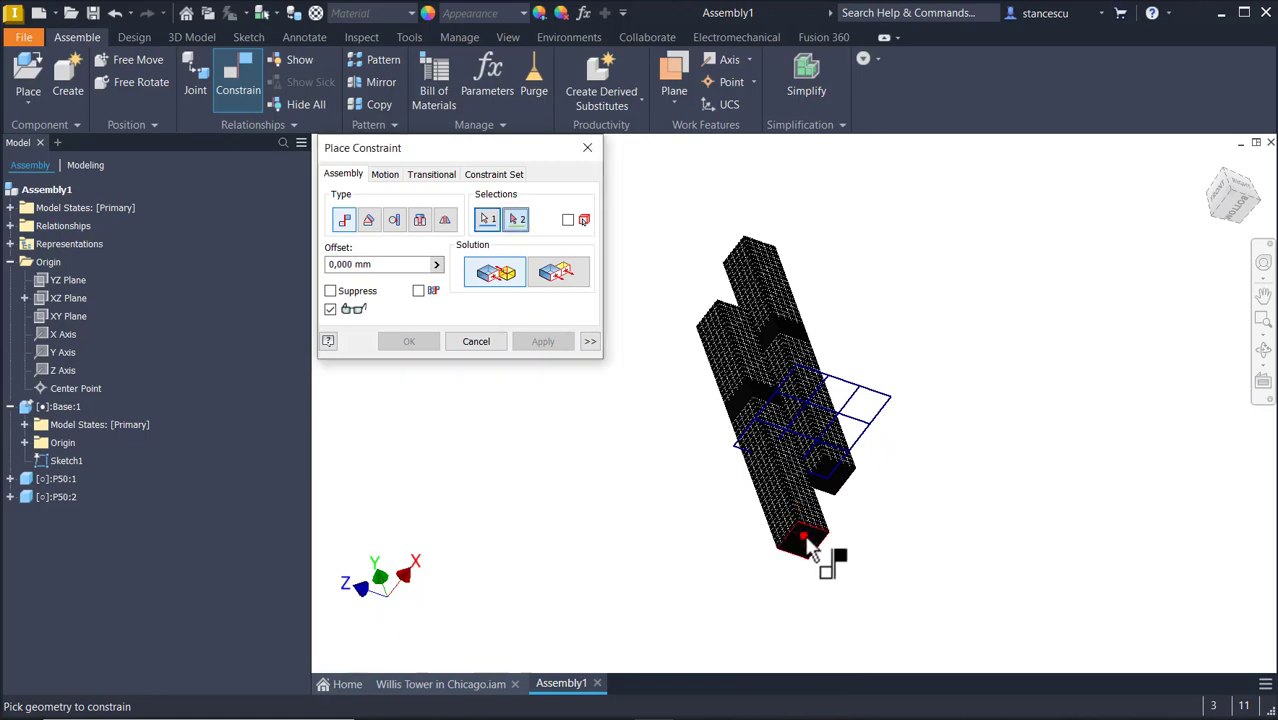
{"action": "left_click", "coordinate": [74, 297]}
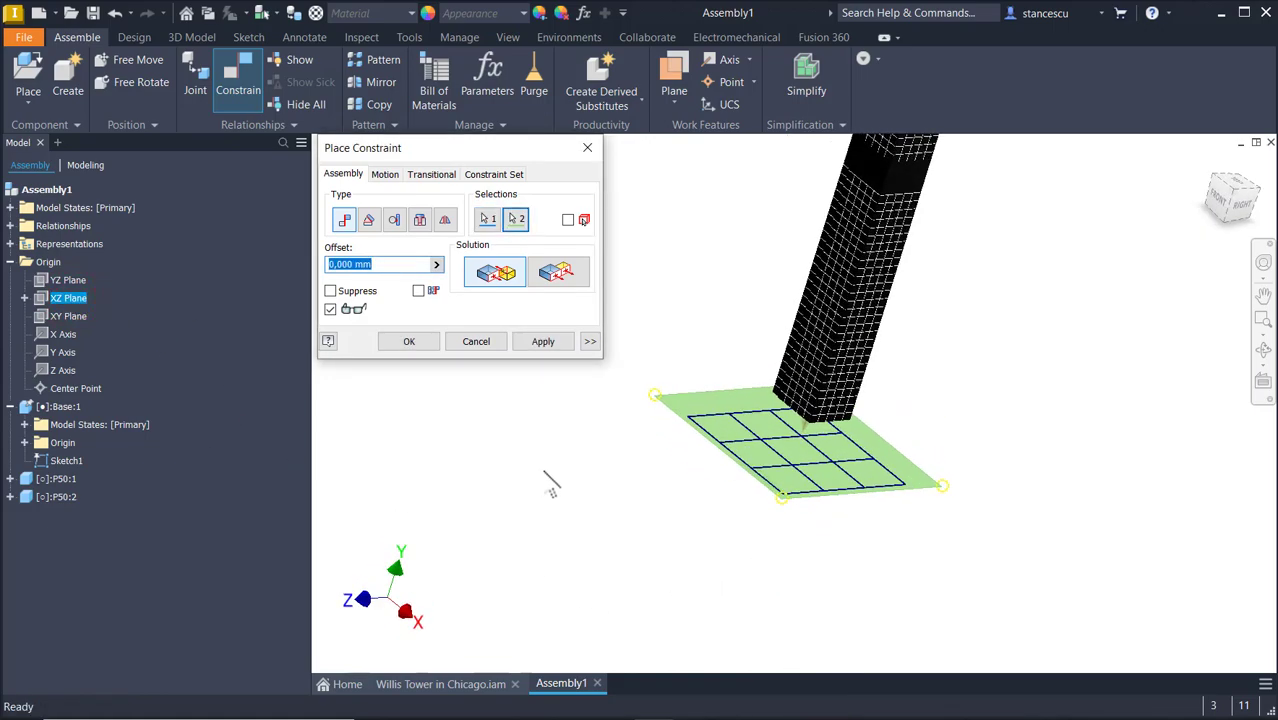
{"action": "left_click", "coordinate": [543, 341]}
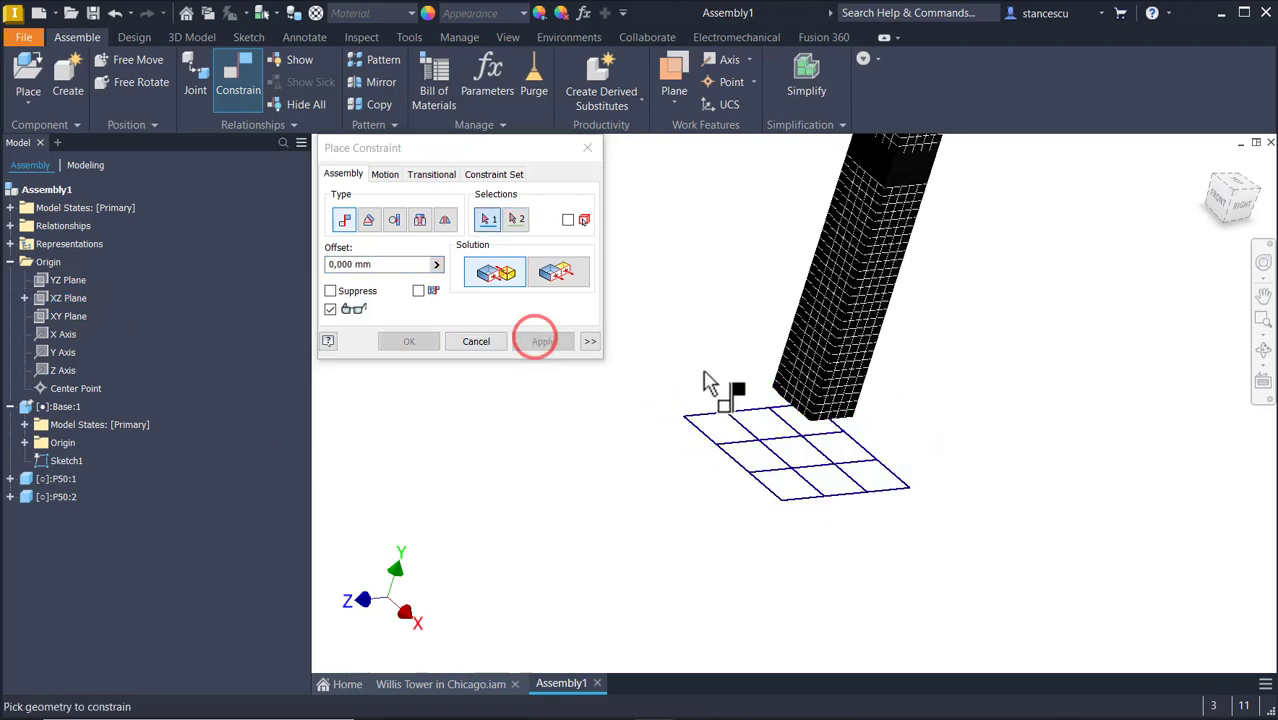
{"action": "left_click", "coordinate": [474, 341]}
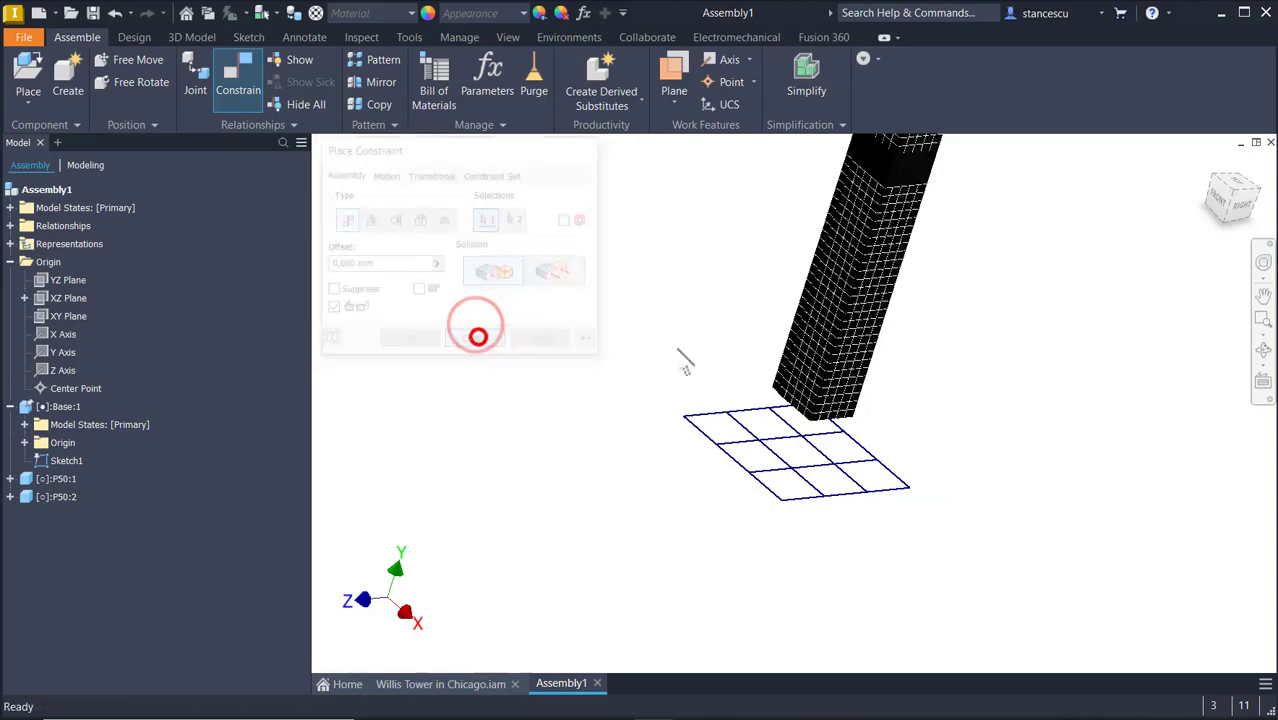
Move P50:2 near the front corner of the base grid and mate its bottom edge to the grid's adjacent outer line.
{"action": "left_click_drag", "start_coordinate": [842, 331], "coordinate": [832, 425]}
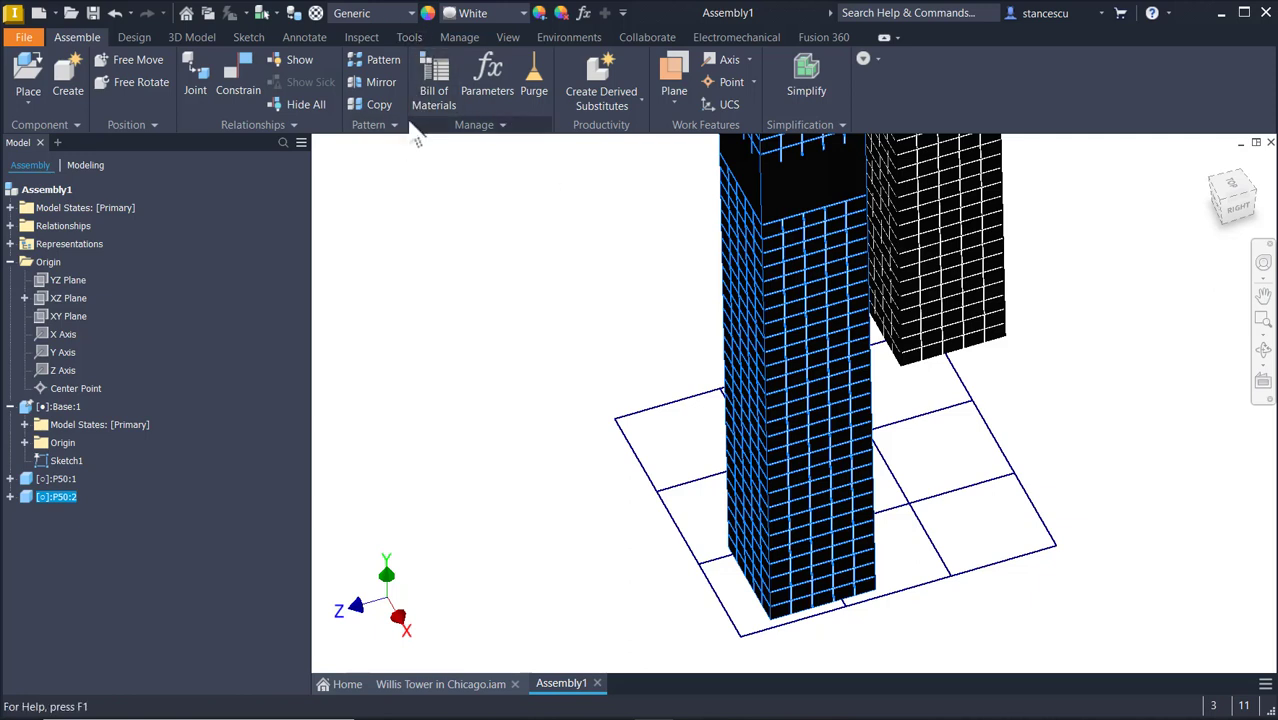
{"action": "left_click", "coordinate": [230, 85]}
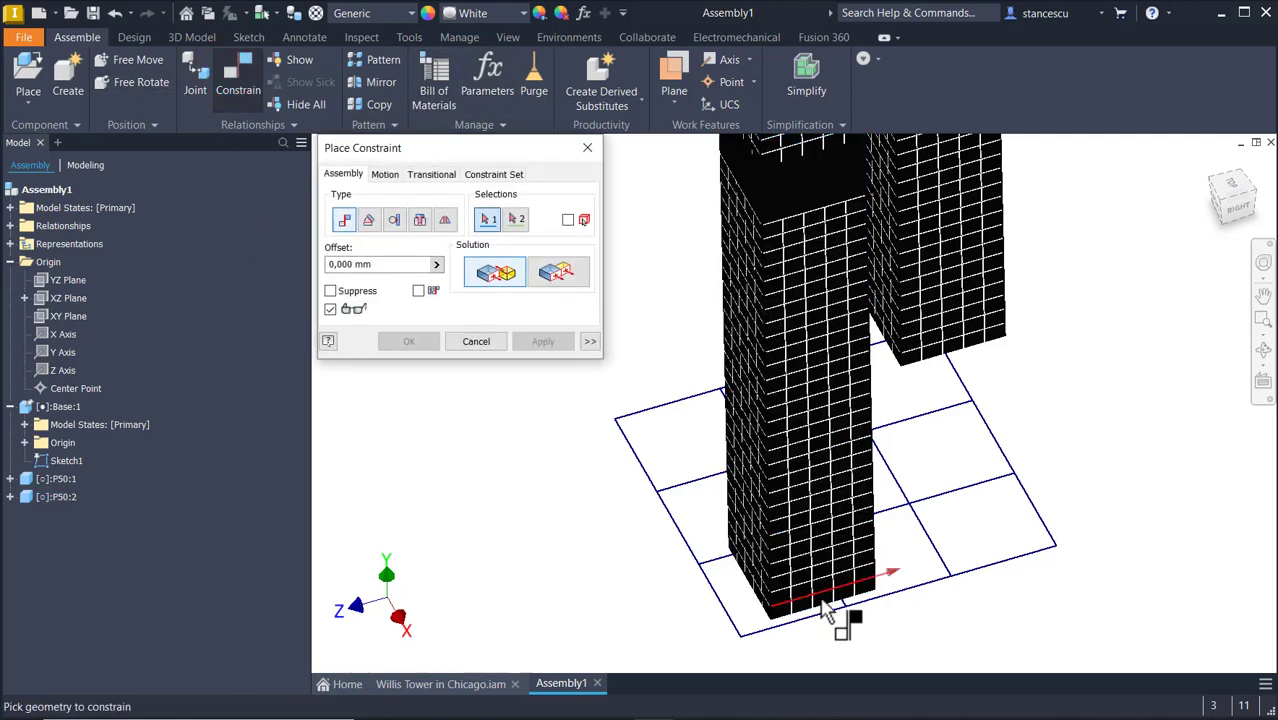
{"action": "scroll", "coordinate": [826, 614], "scroll_direction": "down", "scroll_amount": 2}
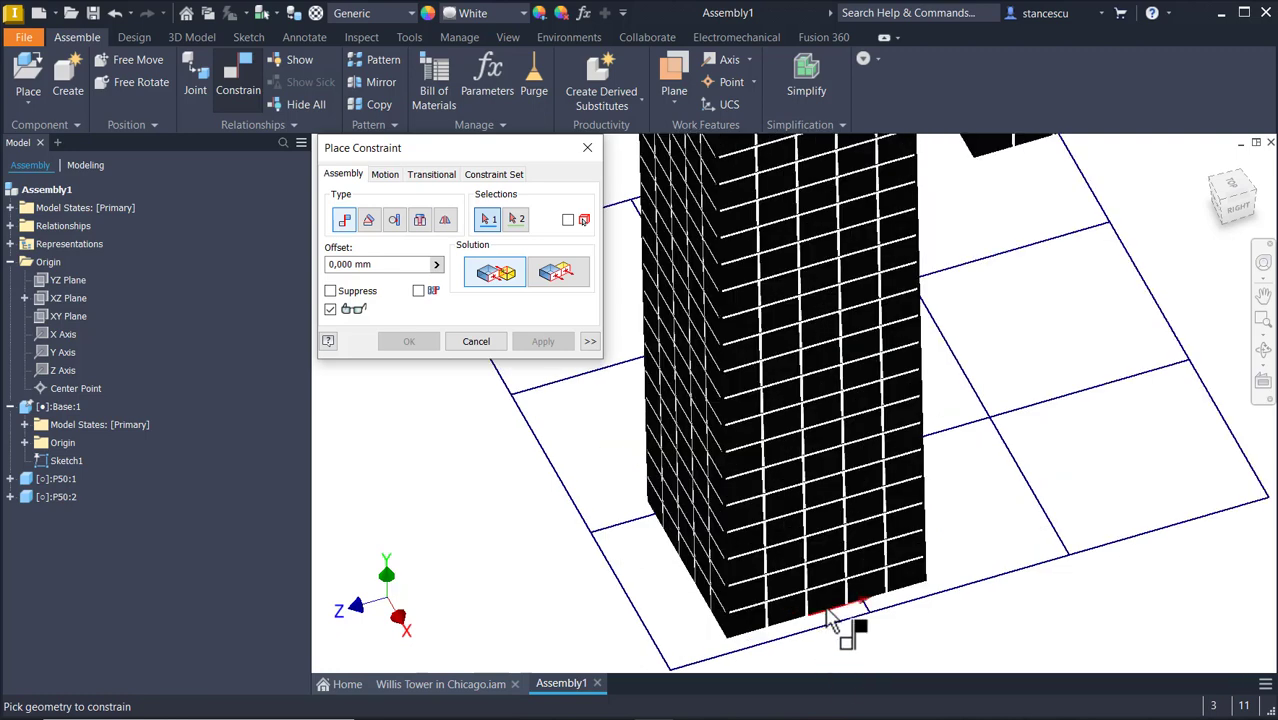
{"action": "left_click", "coordinate": [827, 616]}
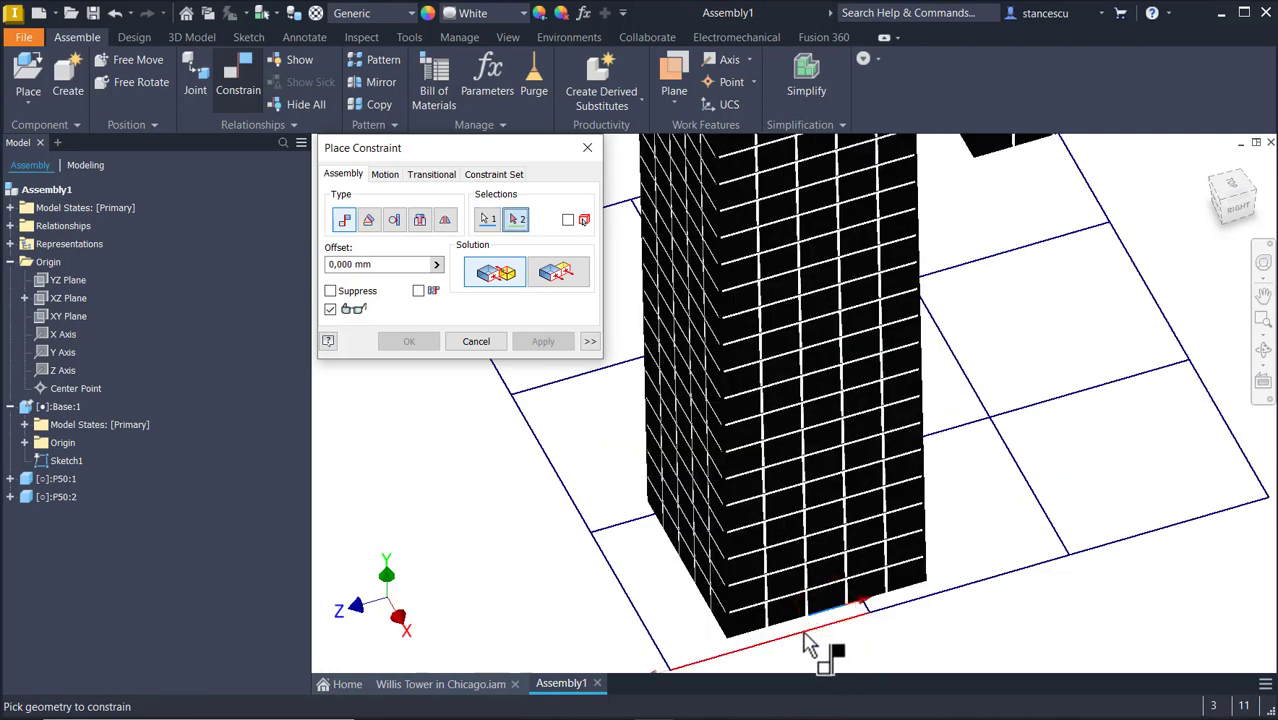
{"action": "left_click", "coordinate": [805, 636]}
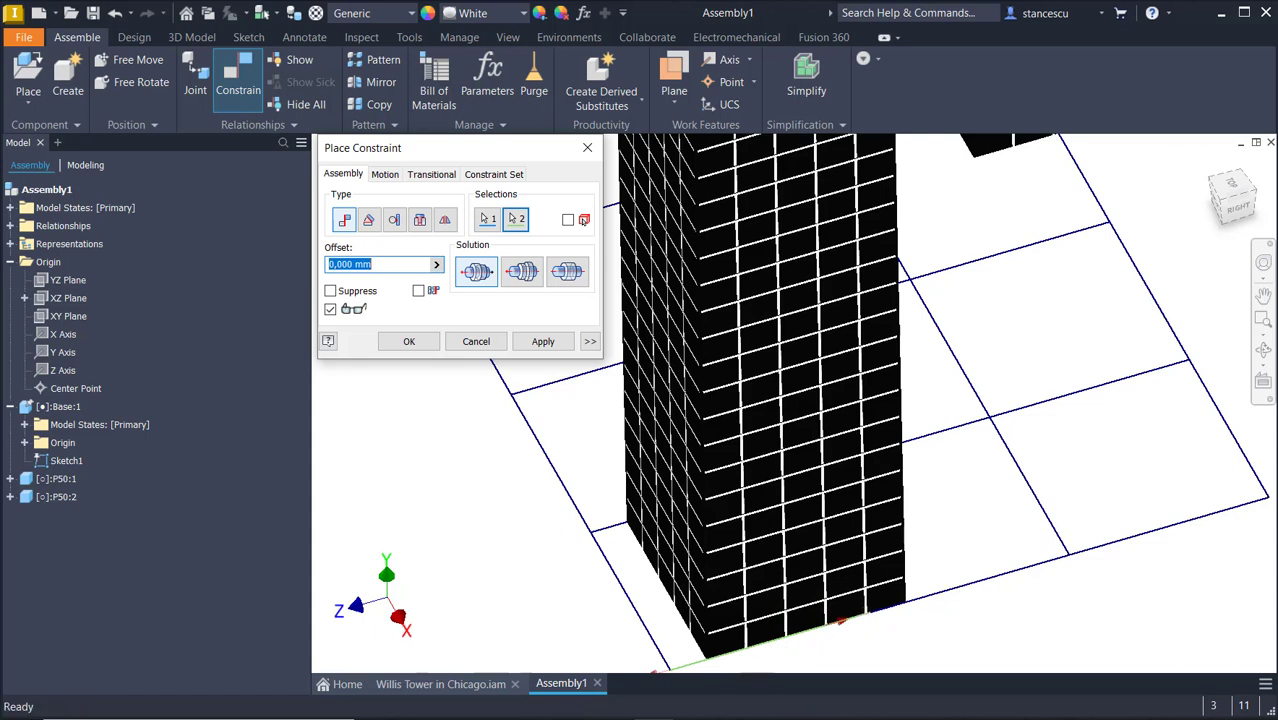
{"action": "left_click", "coordinate": [541, 341]}
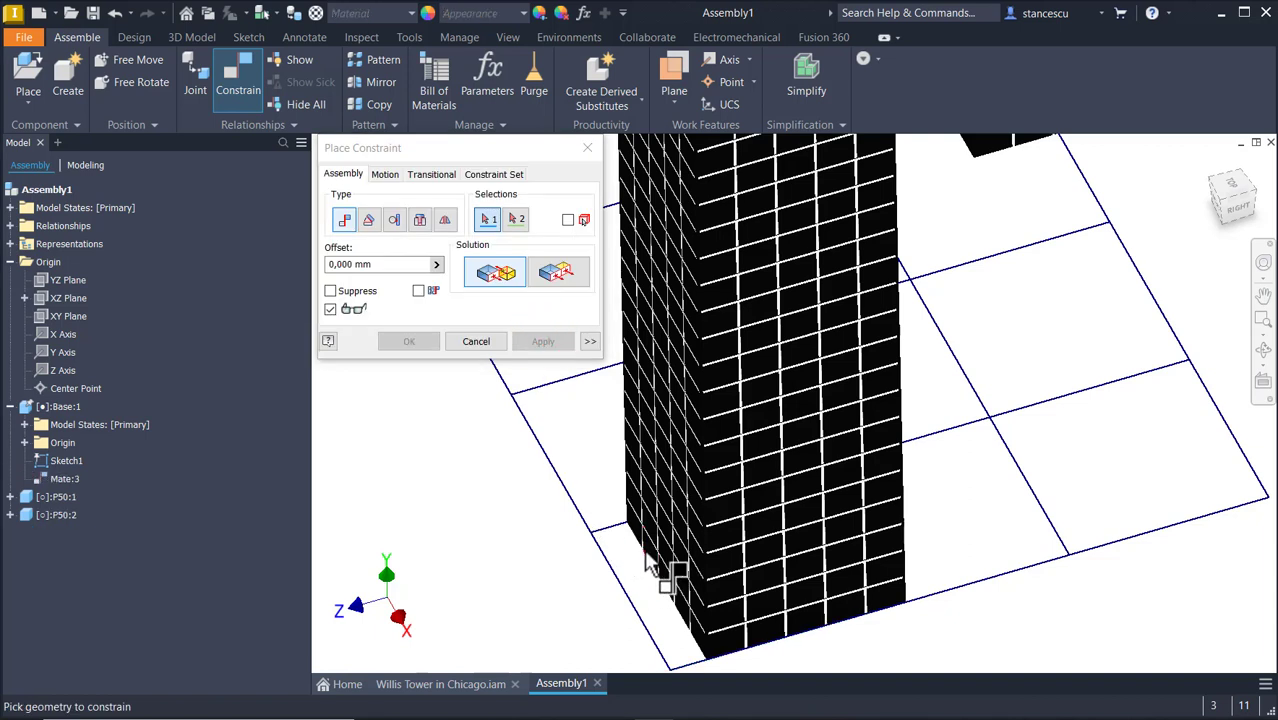
Mate P50:2's other outer bottom edge to the perpendicular grid border to lock the pillar in its corner square.
{"action": "left_click", "coordinate": [699, 650]}
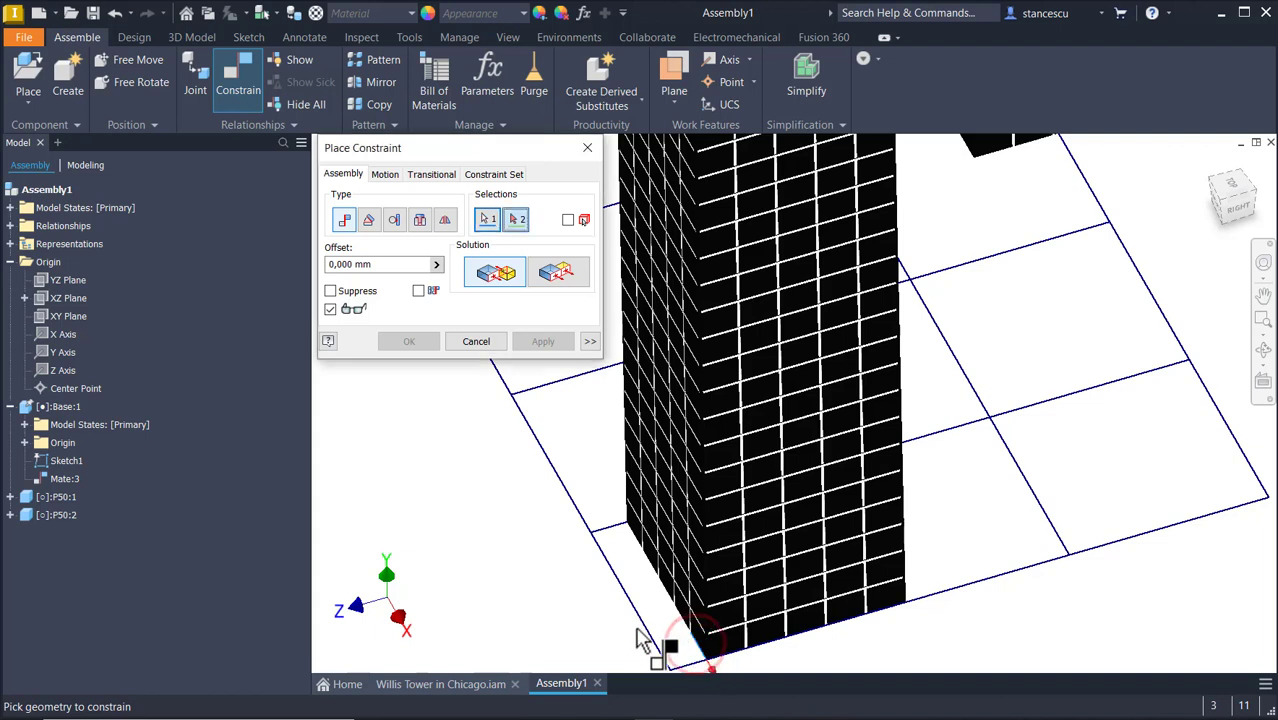
{"action": "left_click", "coordinate": [655, 640]}
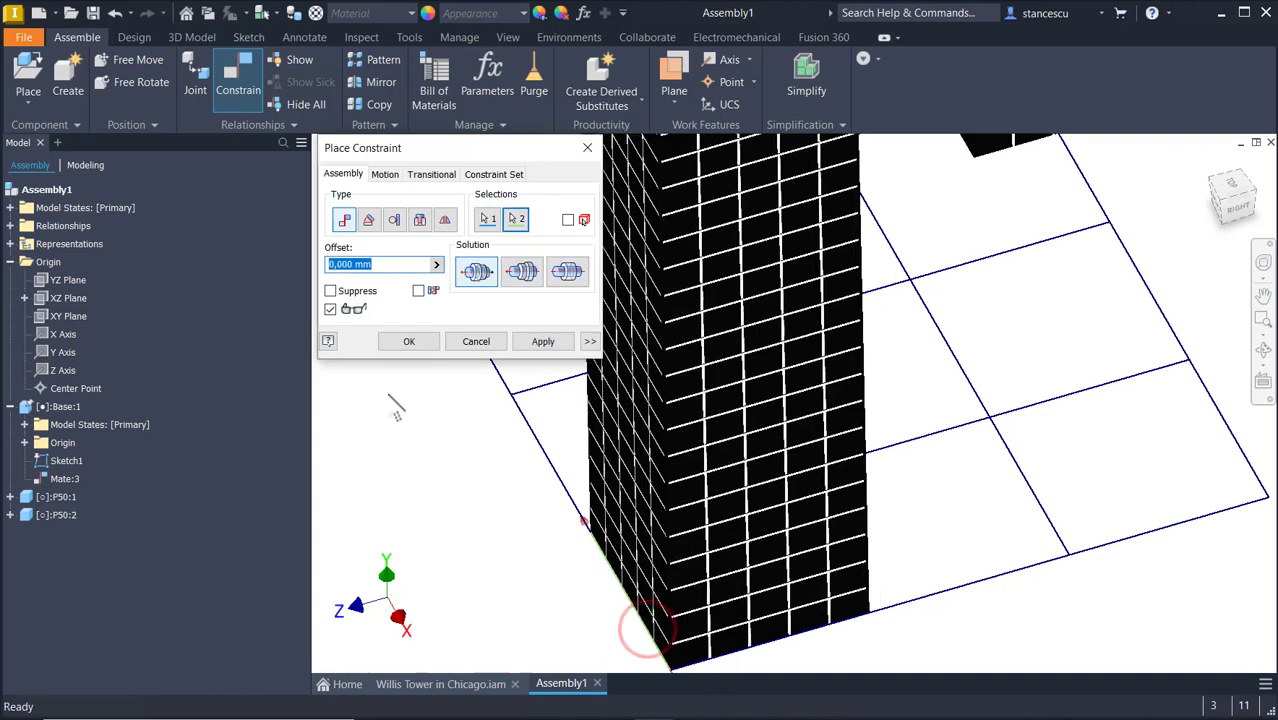
{"action": "left_click", "coordinate": [524, 341]}
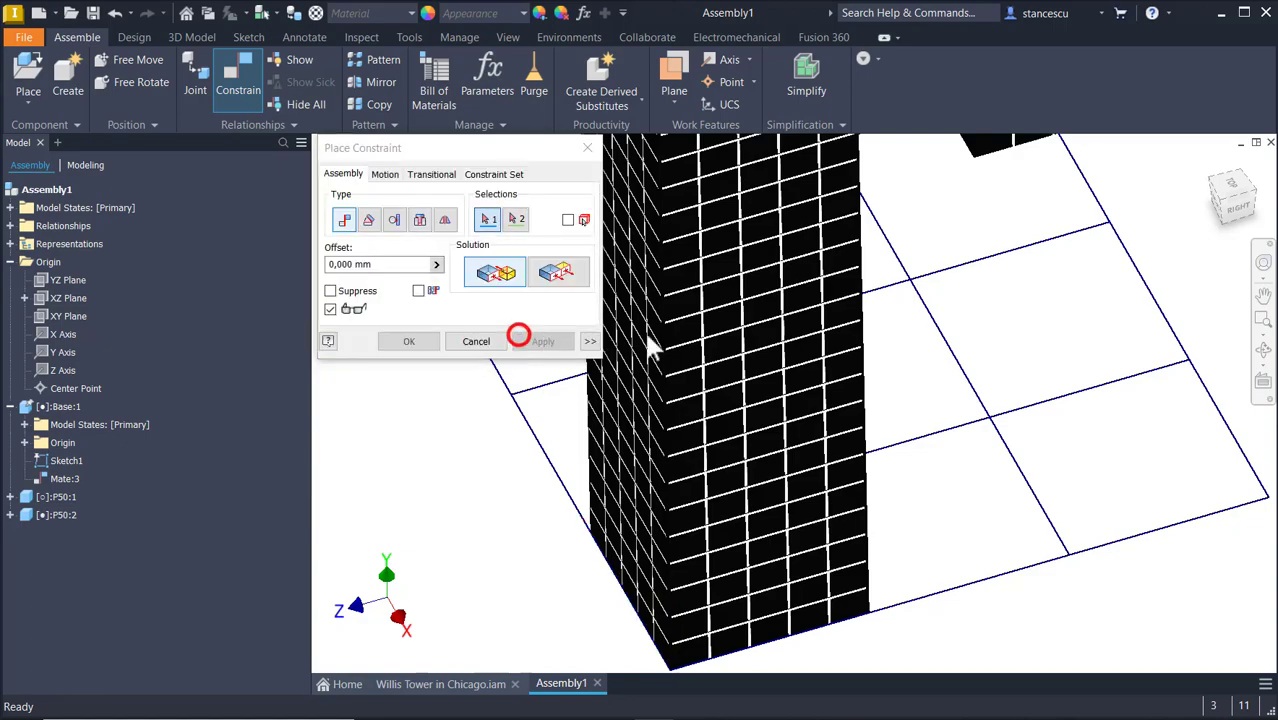
{"action": "middle_click_drag", "start_coordinate": [1003, 298], "coordinate": [770, 405], "text": "shift"}
{"action": "scroll", "coordinate": [1098, 524], "scroll_direction": "down", "scroll_amount": 3}
{"action": "left_click", "coordinate": [941, 524]}
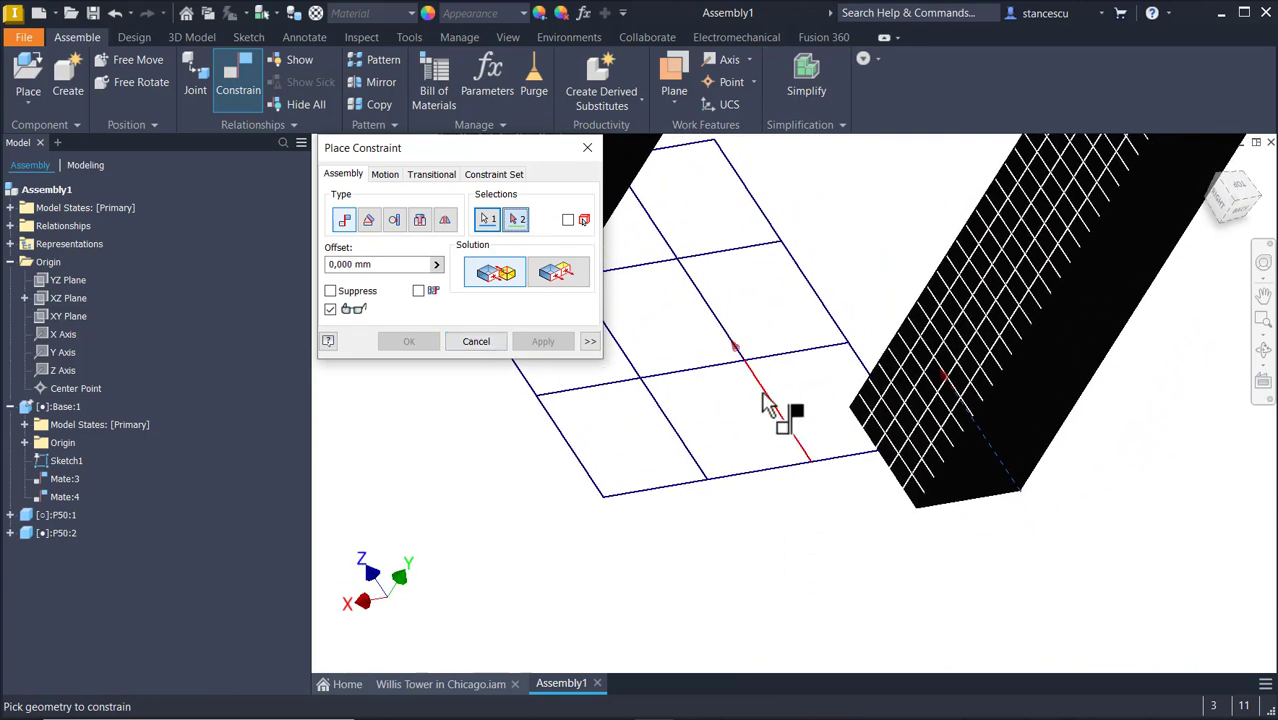
{"action": "middle_click_drag", "start_coordinate": [763, 452], "coordinate": [762, 587], "text": "shift"}
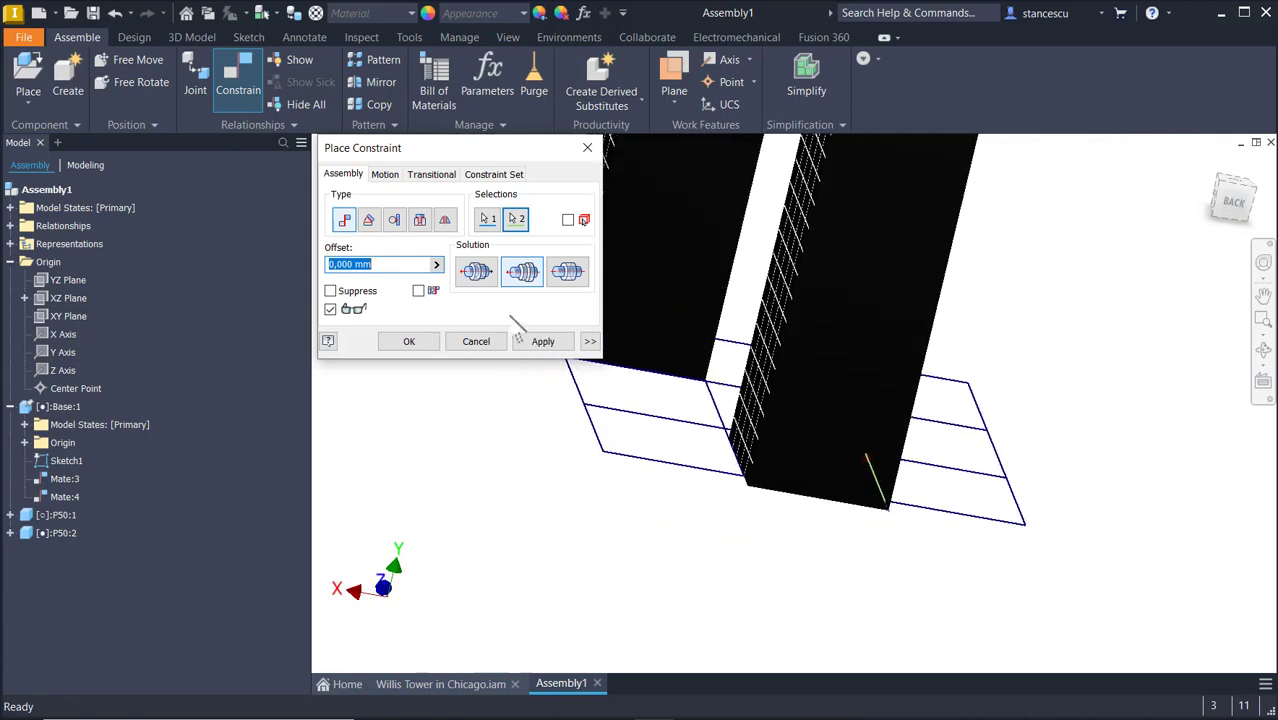
{"action": "left_click", "coordinate": [476, 341]}
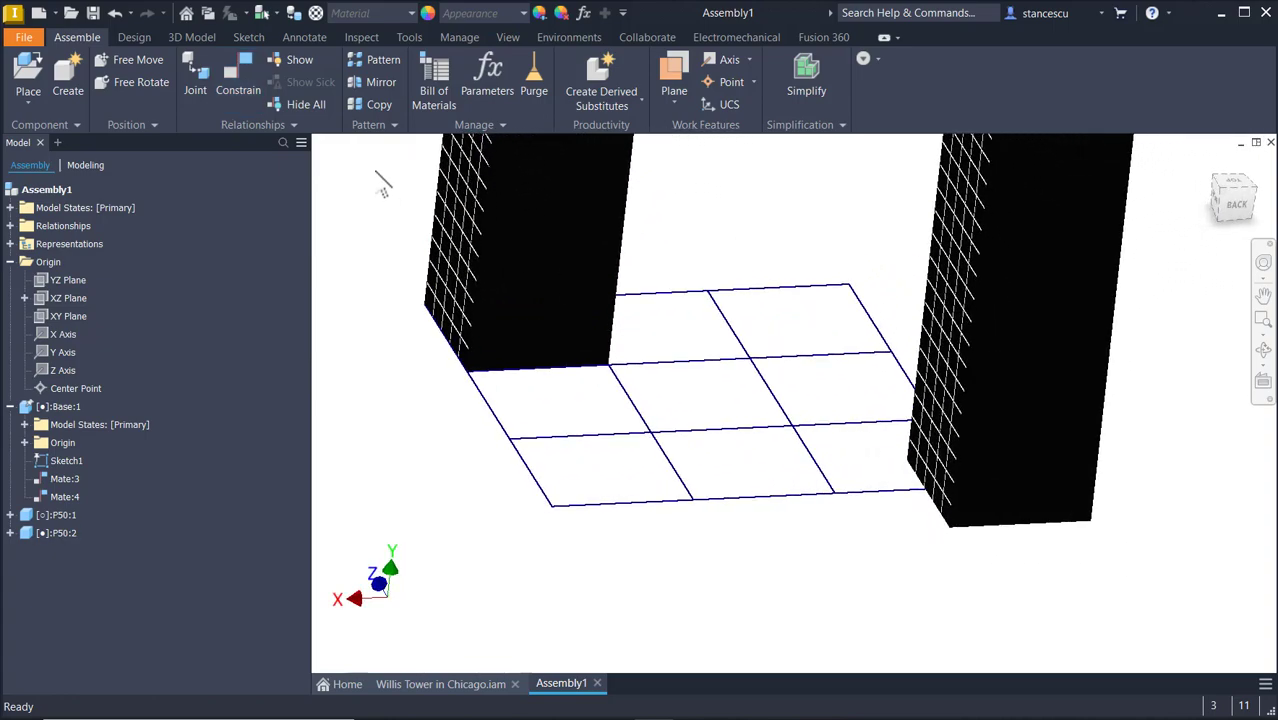
Free Rotate P50:1 so its gridded window faces point outward, and move it over the opposite corner square of the base.
{"action": "left_click", "coordinate": [121, 82]}
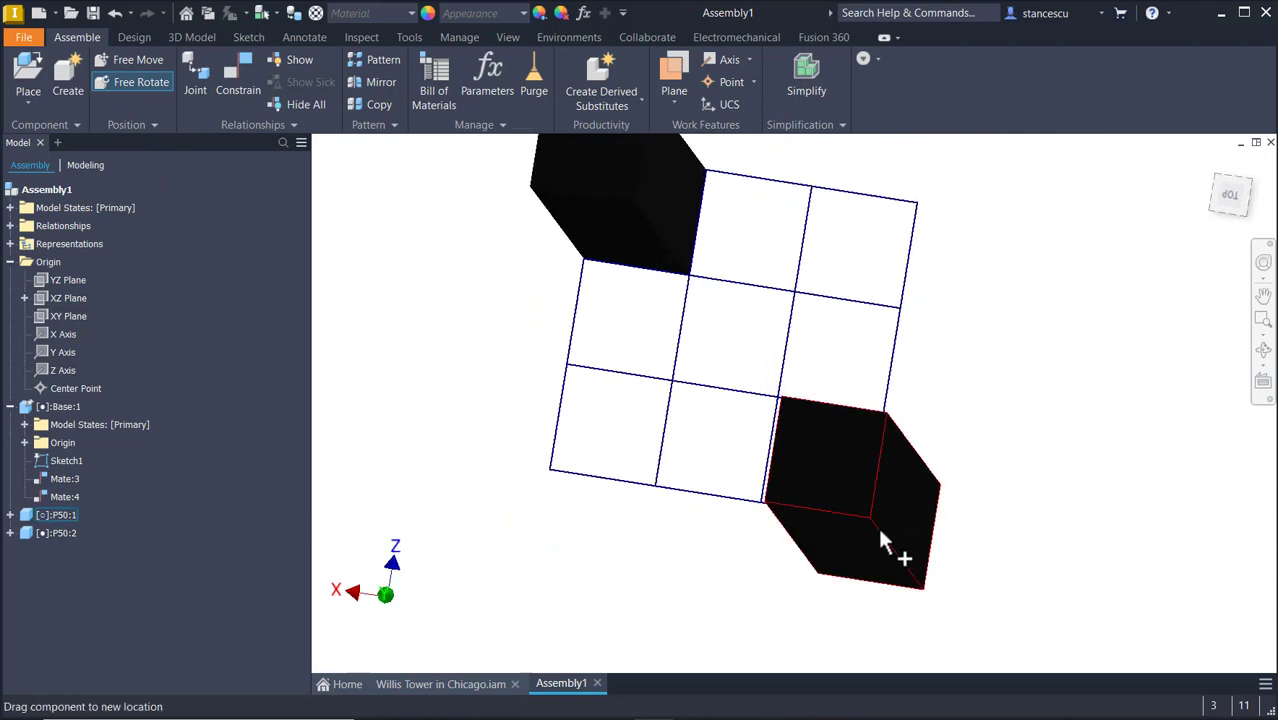
{"action": "left_click_drag", "start_coordinate": [1104, 403], "coordinate": [562, 585]}
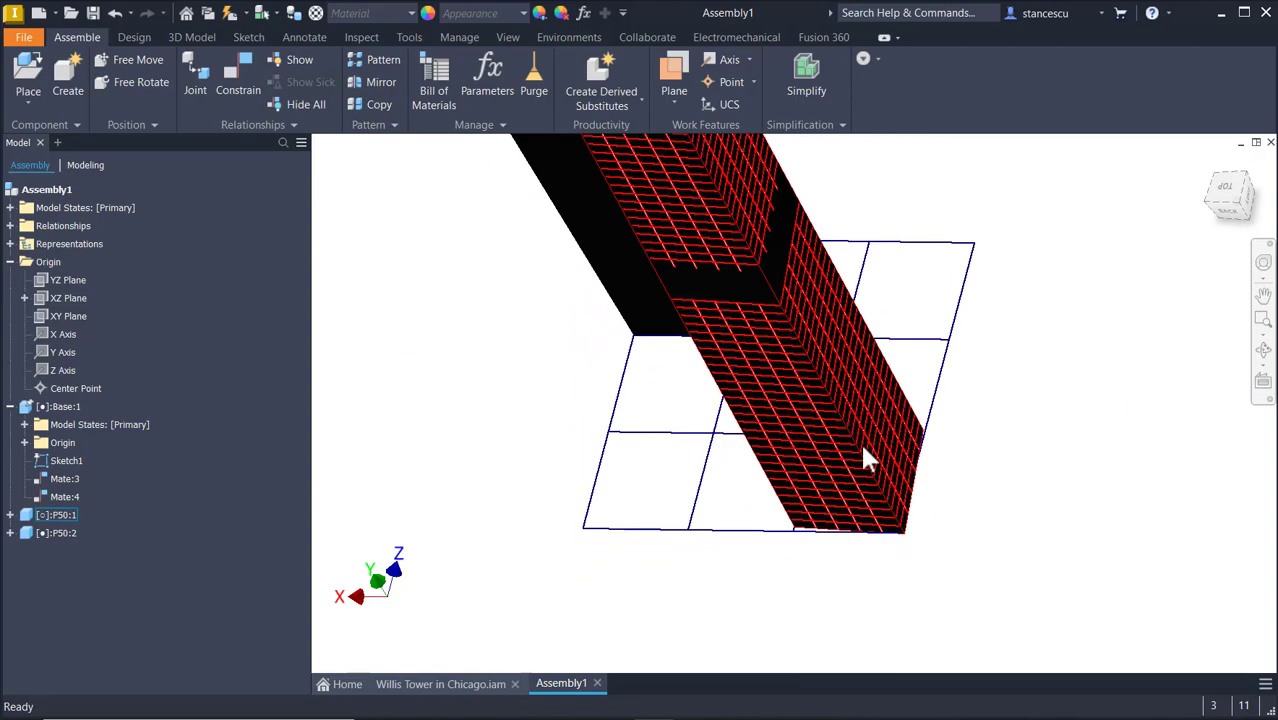
{"action": "left_click_drag", "start_coordinate": [862, 452], "coordinate": [822, 425]}
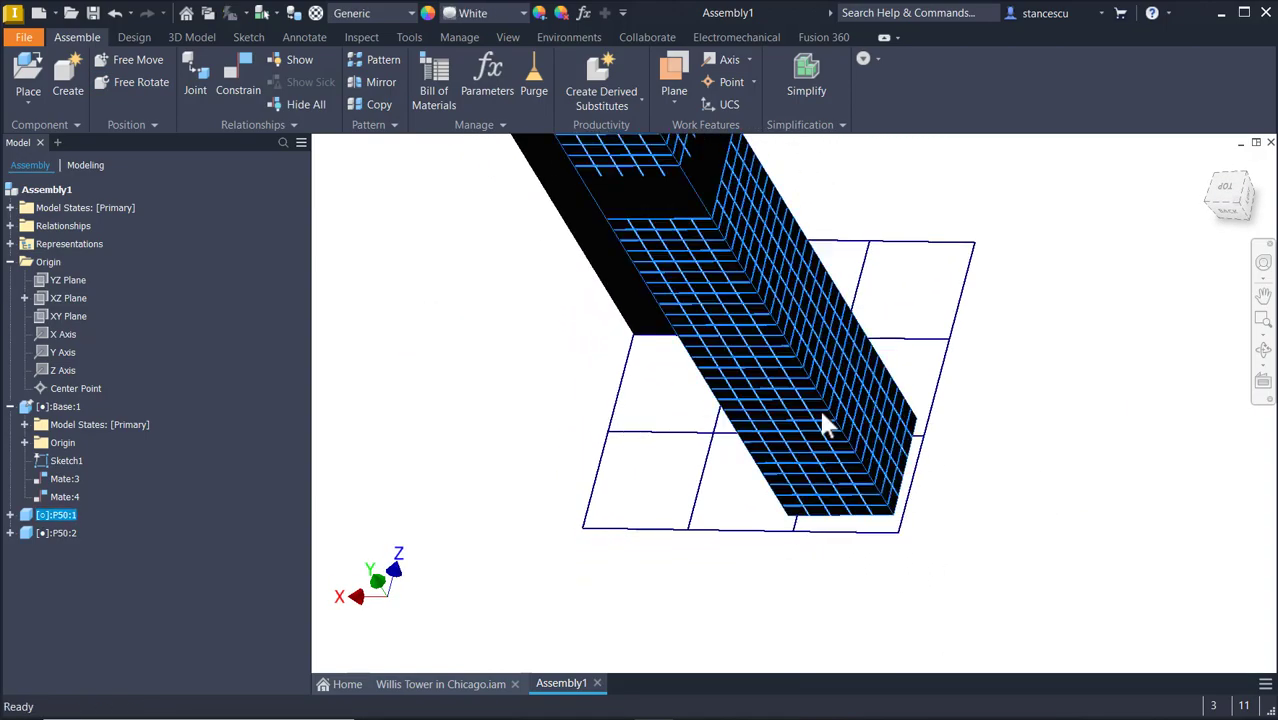
Mate P50:1's outer bottom edge to the side border line of its corner square with a 0 mm offset.
{"action": "left_click", "coordinate": [236, 78]}
{"action": "scroll", "coordinate": [972, 620], "scroll_direction": "down", "scroll_amount": 5}
{"action": "scroll", "coordinate": [1052, 470], "scroll_direction": "down", "scroll_amount": 2}
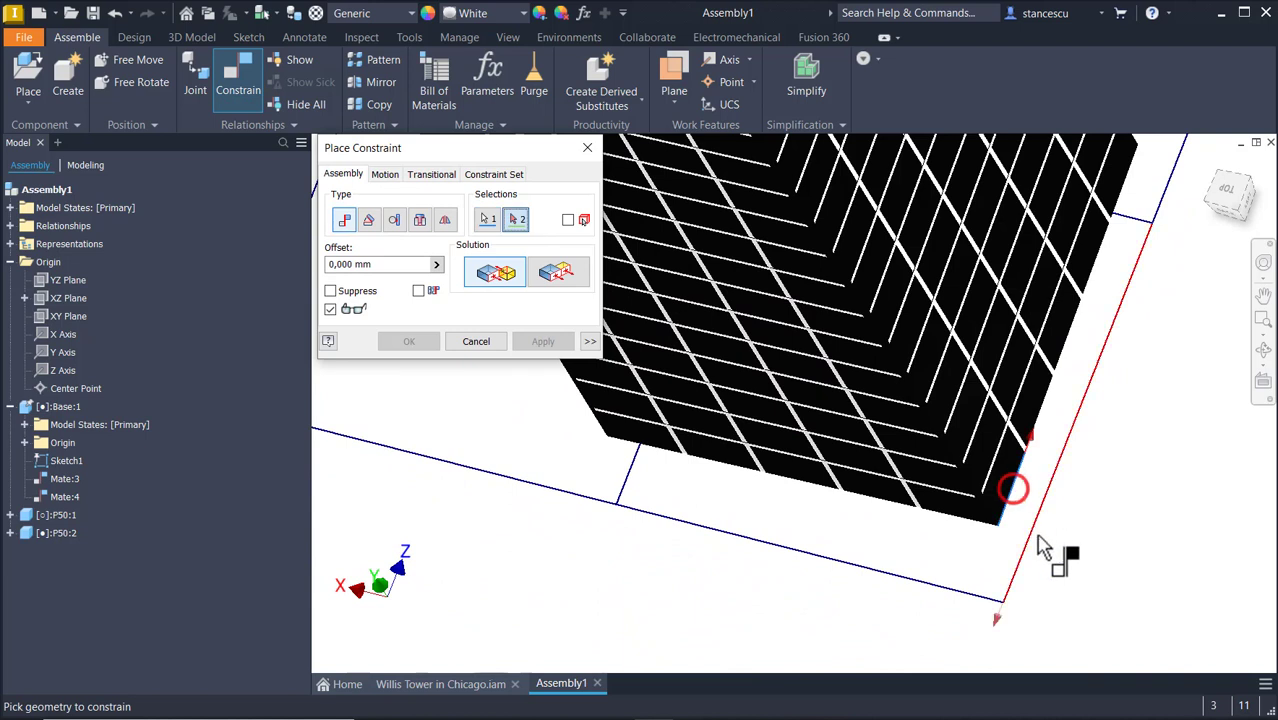
{"action": "left_click", "coordinate": [1033, 537]}
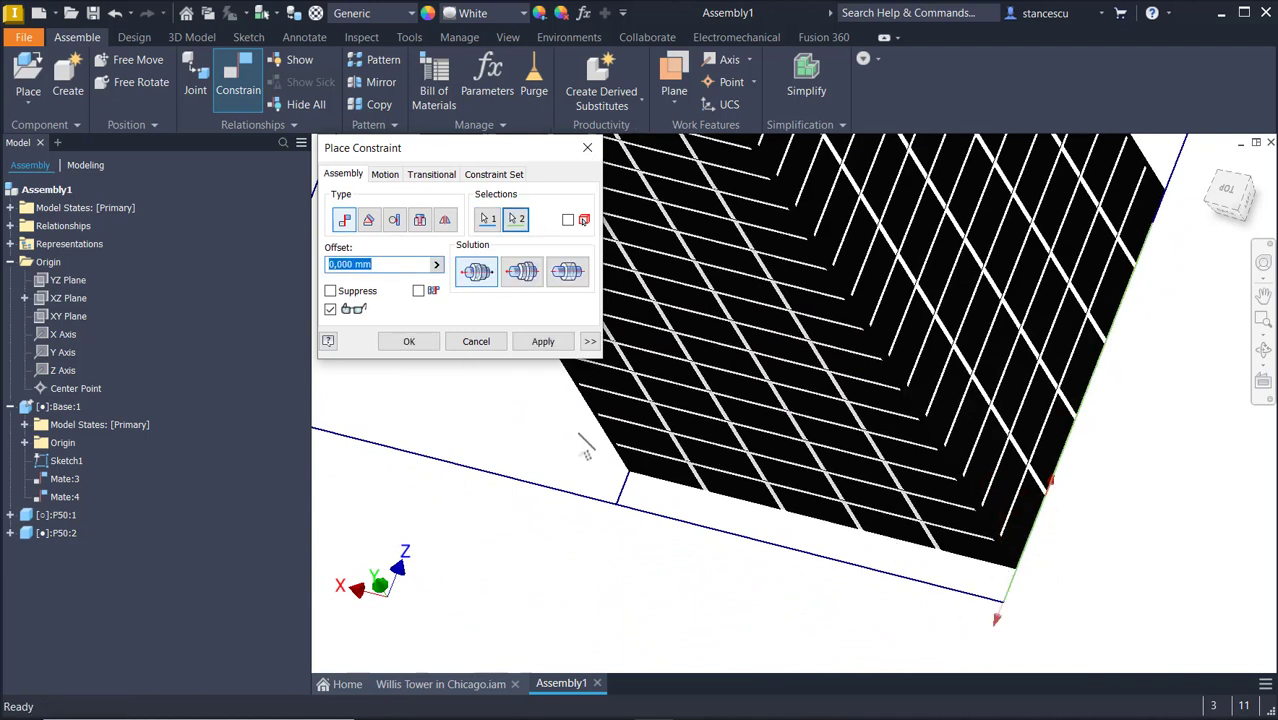
{"action": "left_click", "coordinate": [543, 341]}
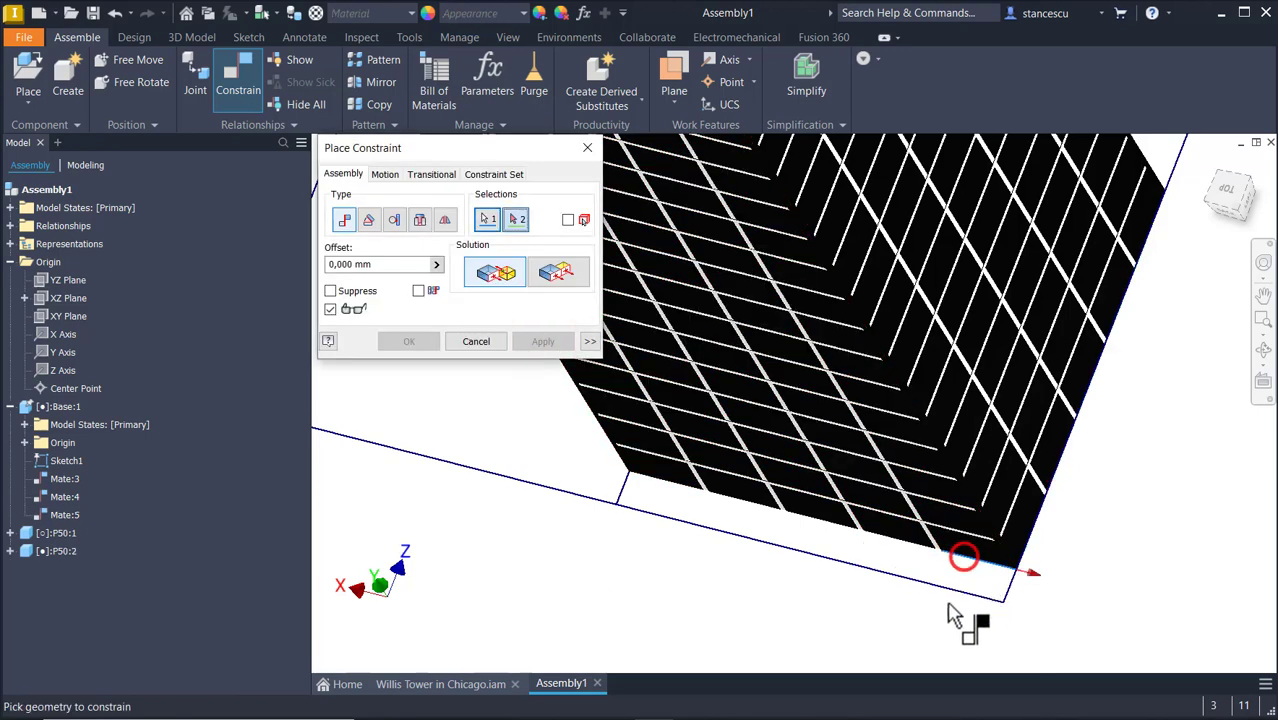
Mate P50:1's other outer bottom edge to the perpendicular grid border and return to the home view.
{"action": "left_click", "coordinate": [940, 584]}
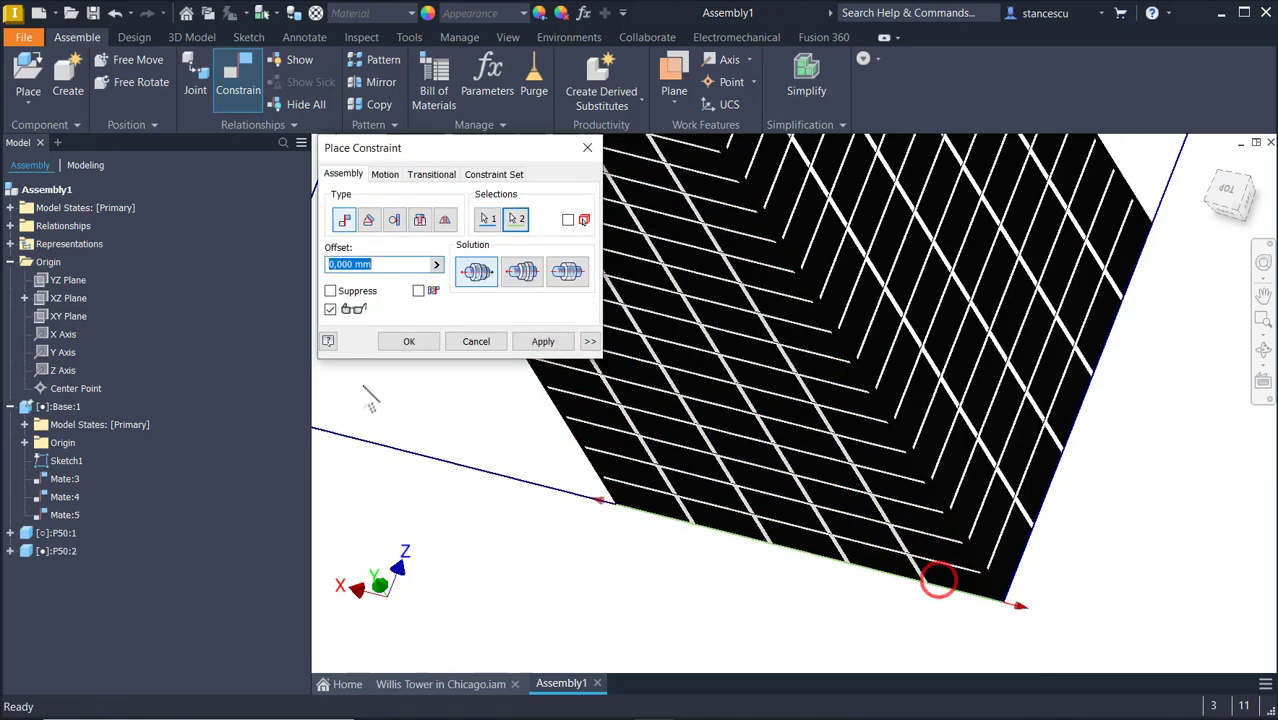
{"action": "left_click", "coordinate": [409, 343]}
{"action": "key", "text": "F6"}
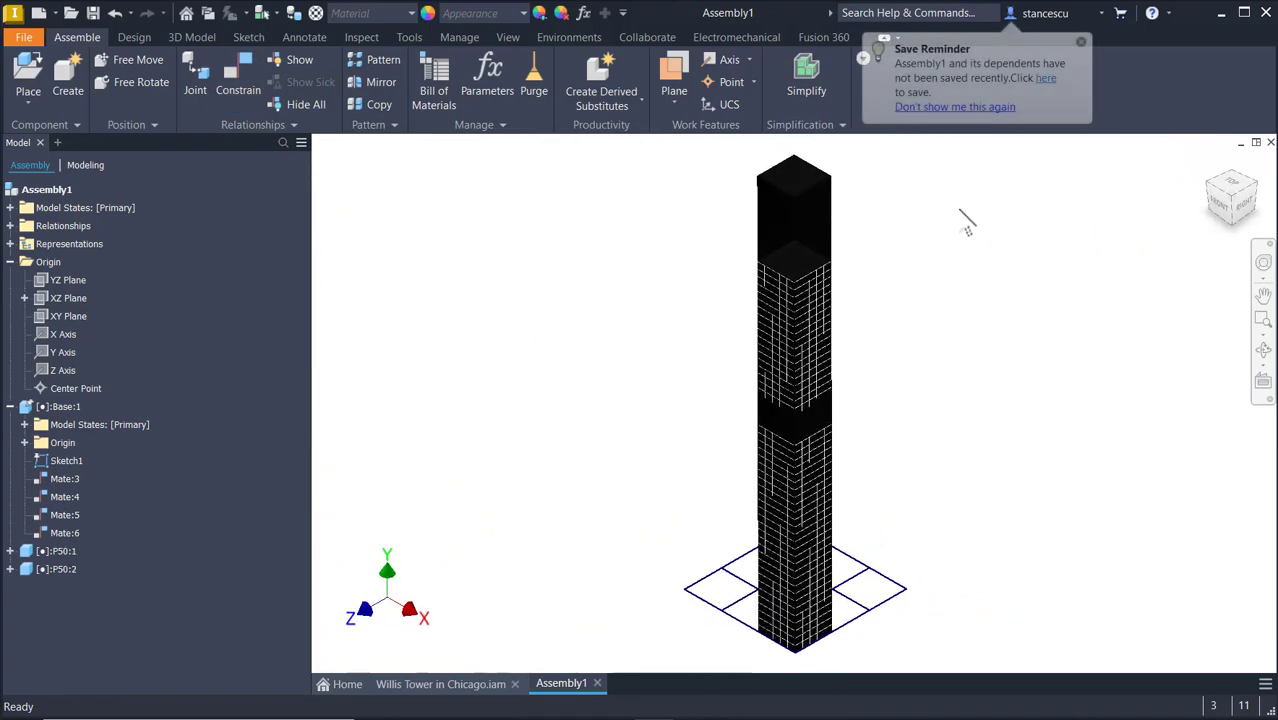
Switch the view projection to perspective, inspect both corner pillars and restore the home view.
{"action": "middle_click_drag", "start_coordinate": [960, 210], "coordinate": [1130, 263], "text": "shift"}
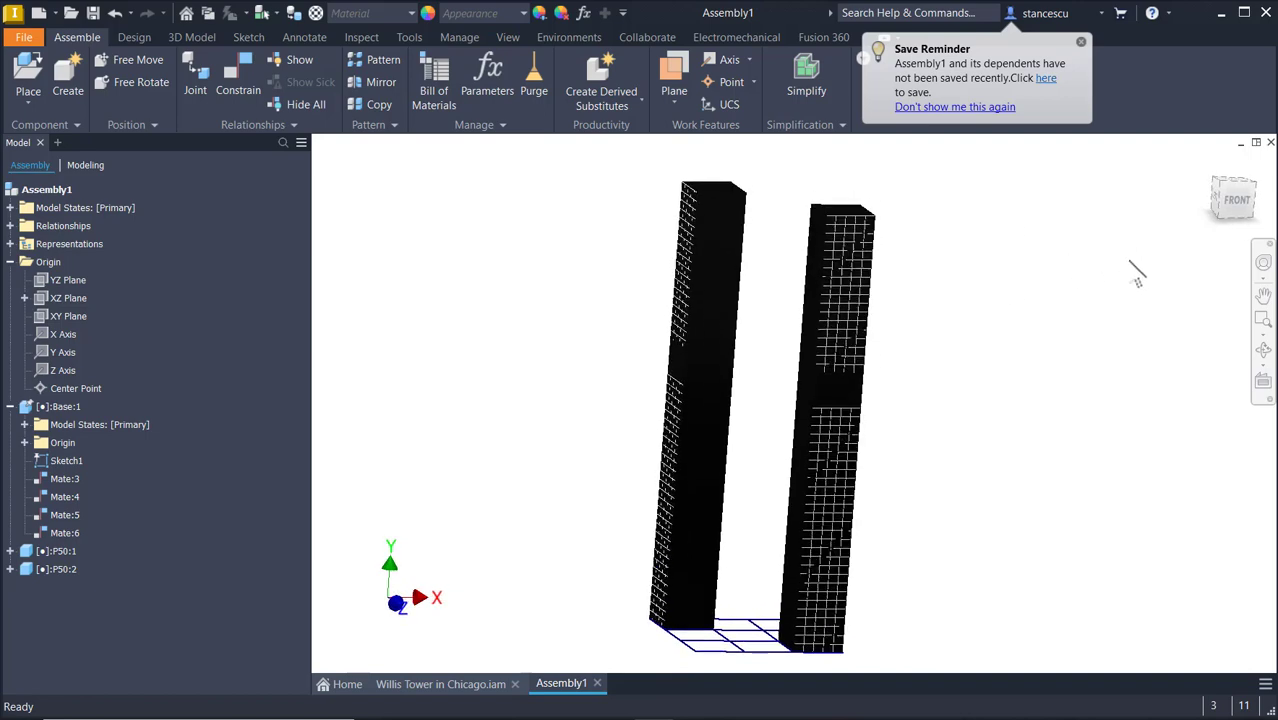
{"action": "right_click", "coordinate": [1245, 210]}
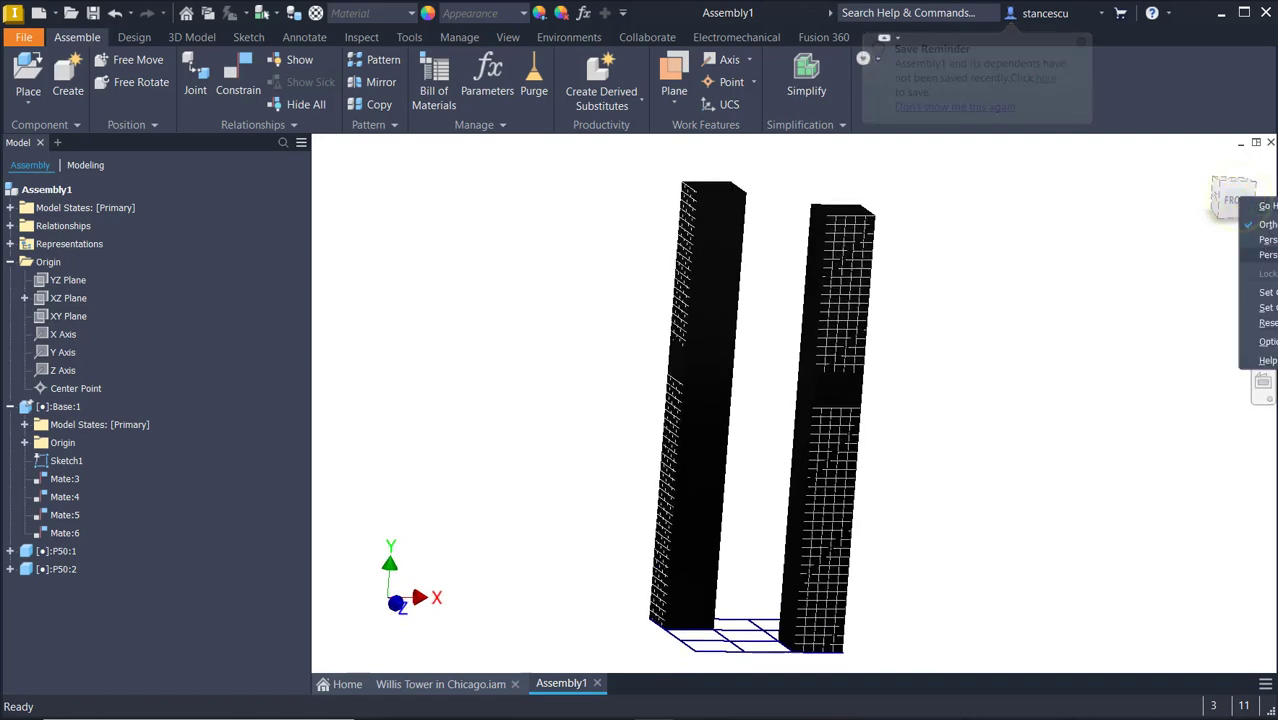
{"action": "left_click", "coordinate": [1268, 240]}
{"action": "middle_click_drag", "start_coordinate": [990, 293], "coordinate": [960, 291], "text": "shift"}
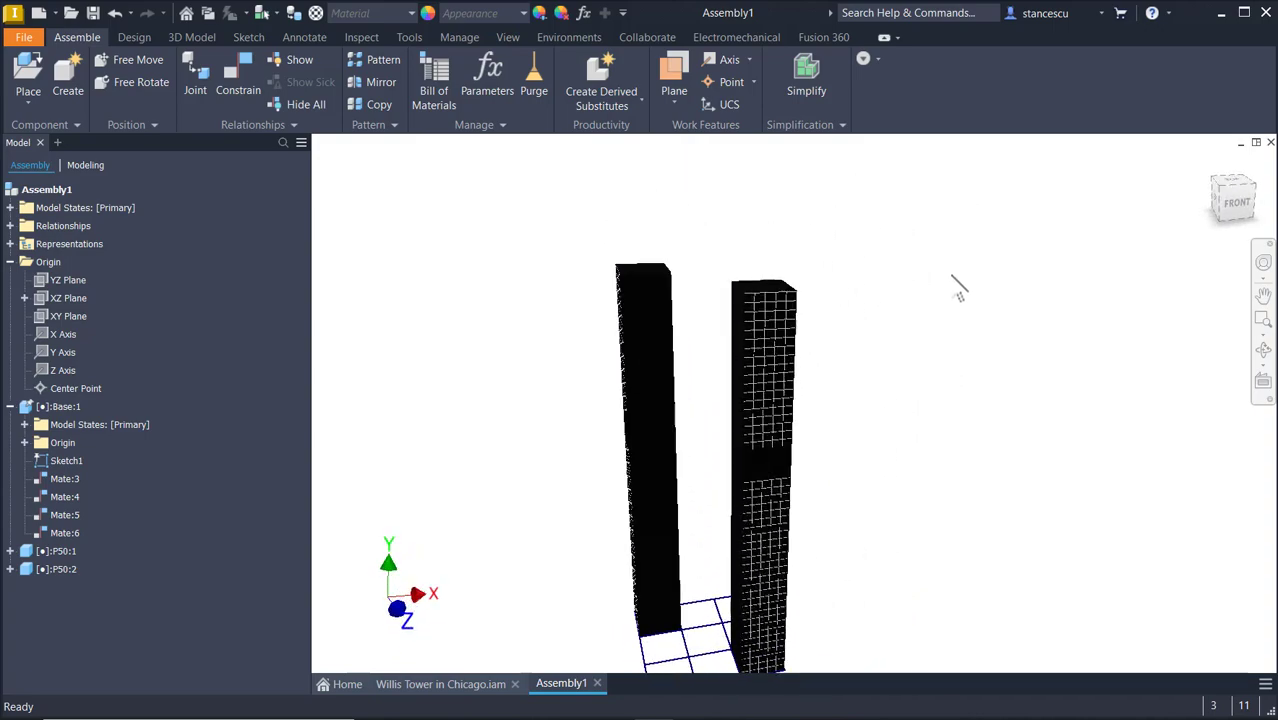
{"action": "key", "text": "F6"}
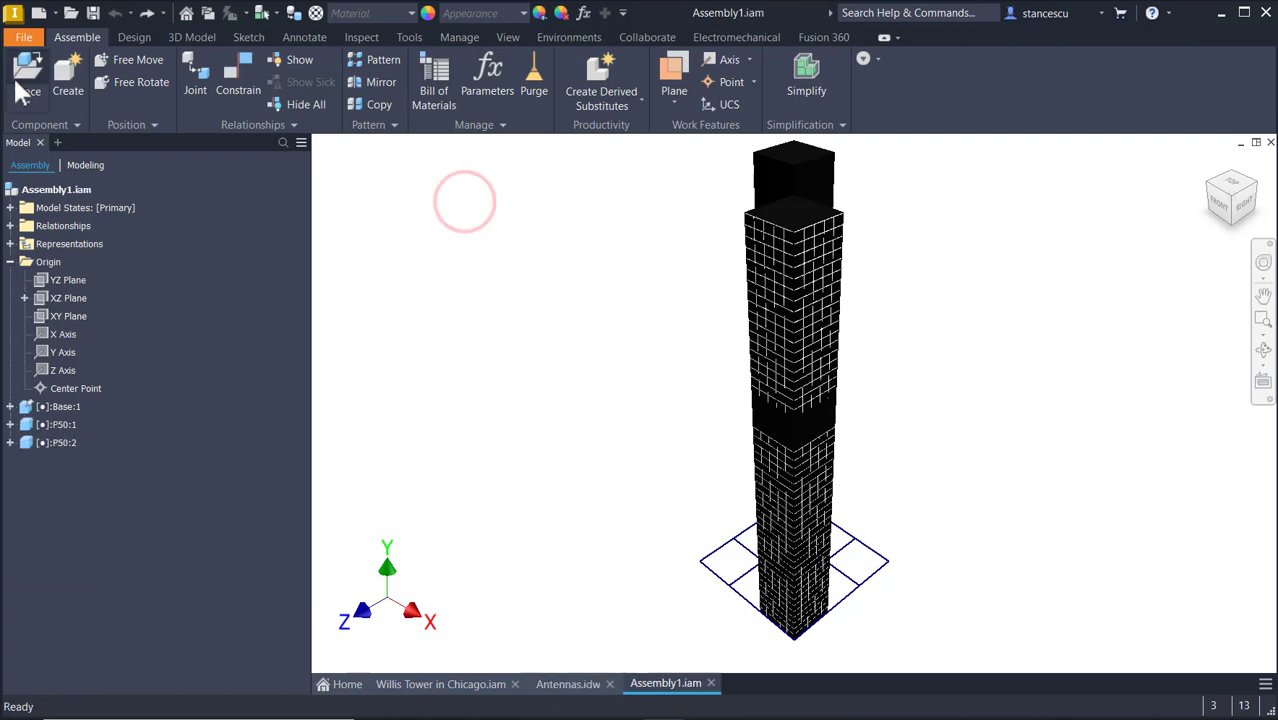
Place two instances of P66.ipt in the assembly, one on each side of the base.
{"action": "left_click", "coordinate": [18, 75]}
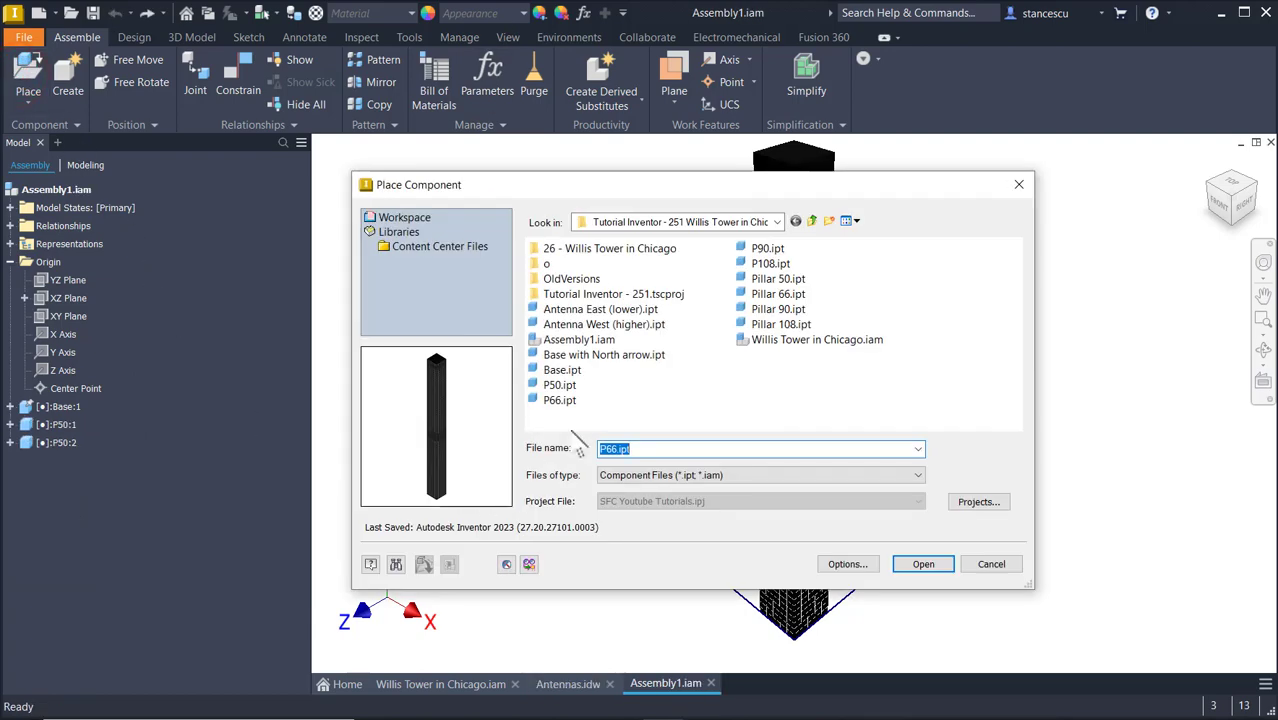
{"action": "double_click", "coordinate": [552, 401]}
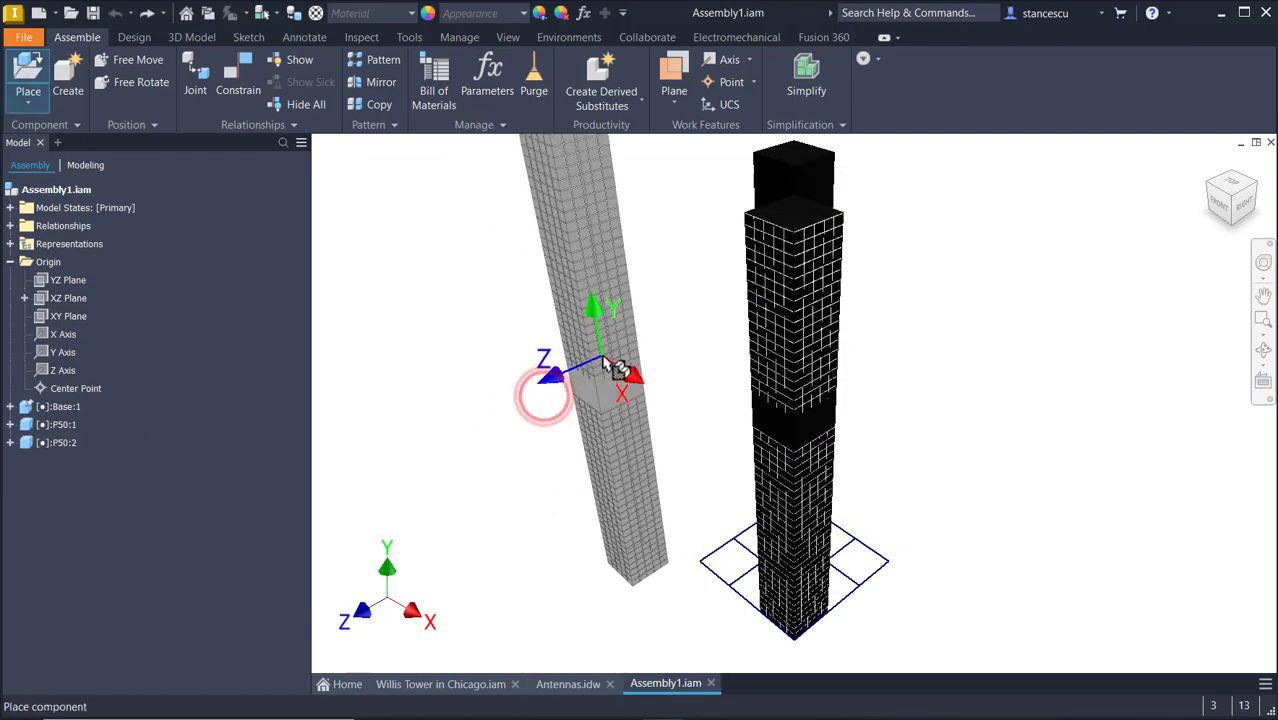
{"action": "left_click", "coordinate": [614, 313]}
{"action": "left_click", "coordinate": [972, 340]}
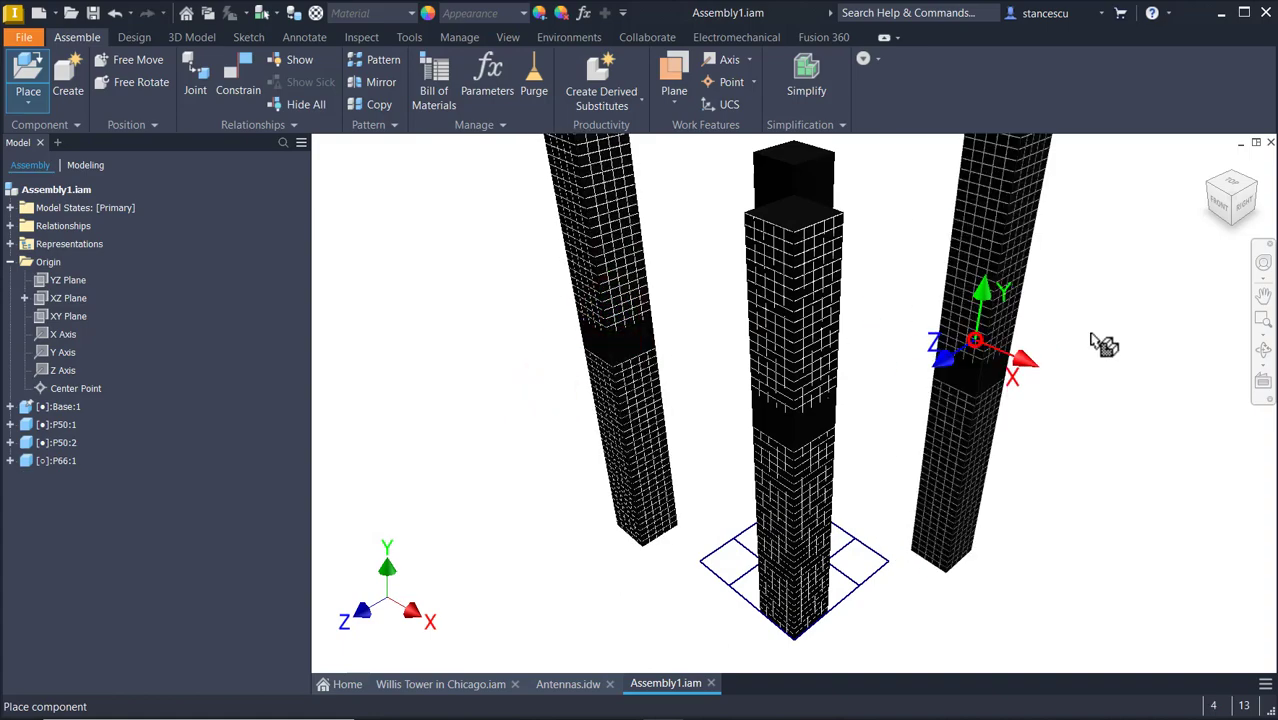
{"action": "key", "text": "Escape"}
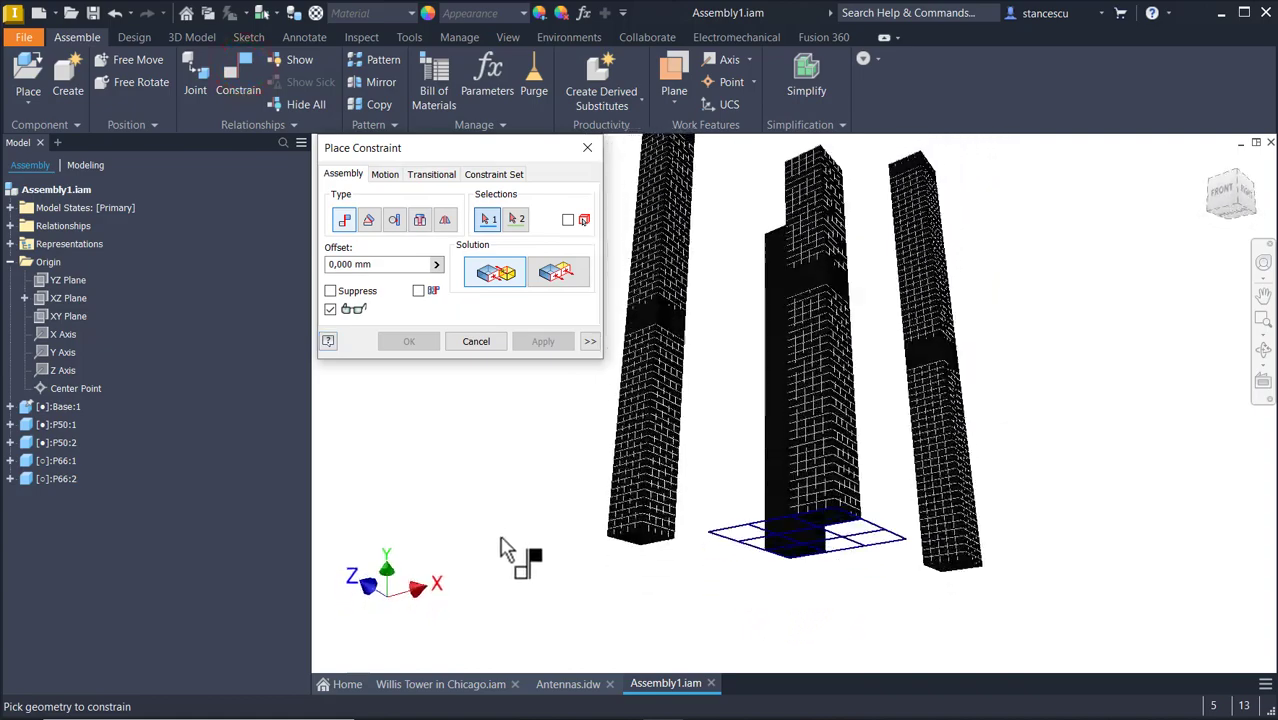
Mate the bottom faces of both P66 pillars to the assembly's XZ plane with a 0 mm offset.
{"action": "left_click", "coordinate": [603, 463]}
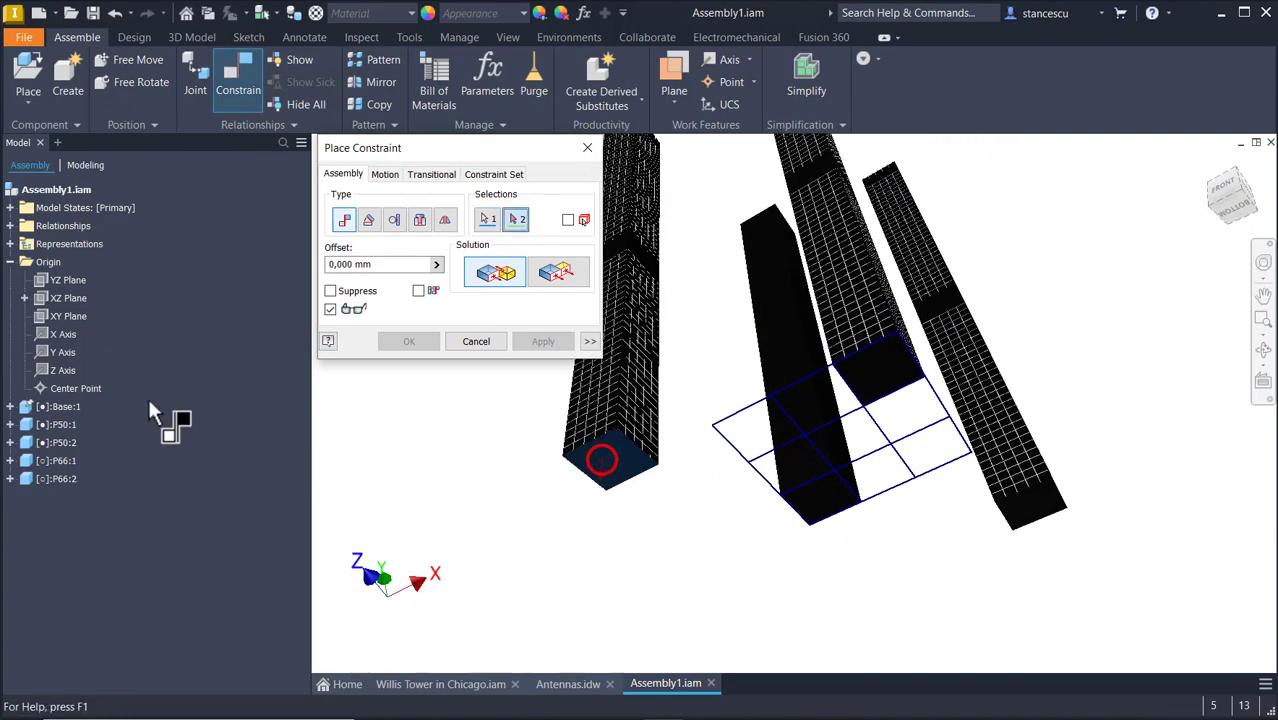
{"action": "left_click", "coordinate": [60, 299]}
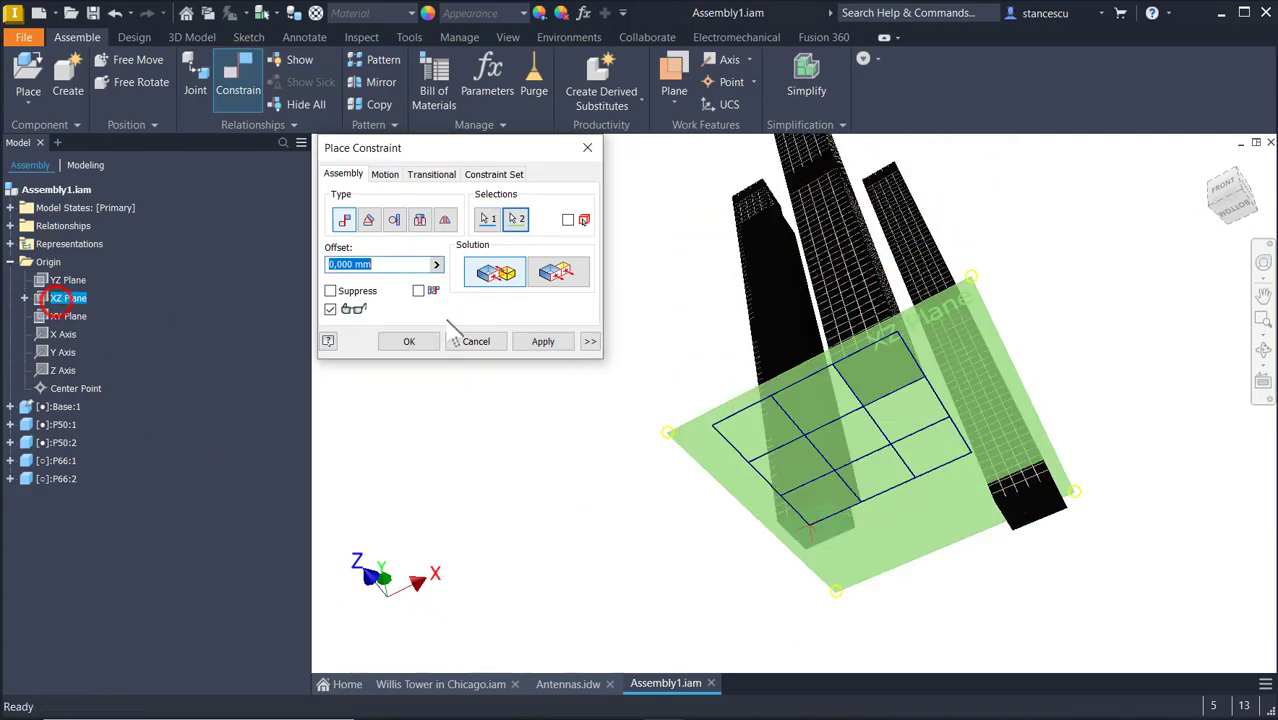
{"action": "left_click", "coordinate": [545, 342]}
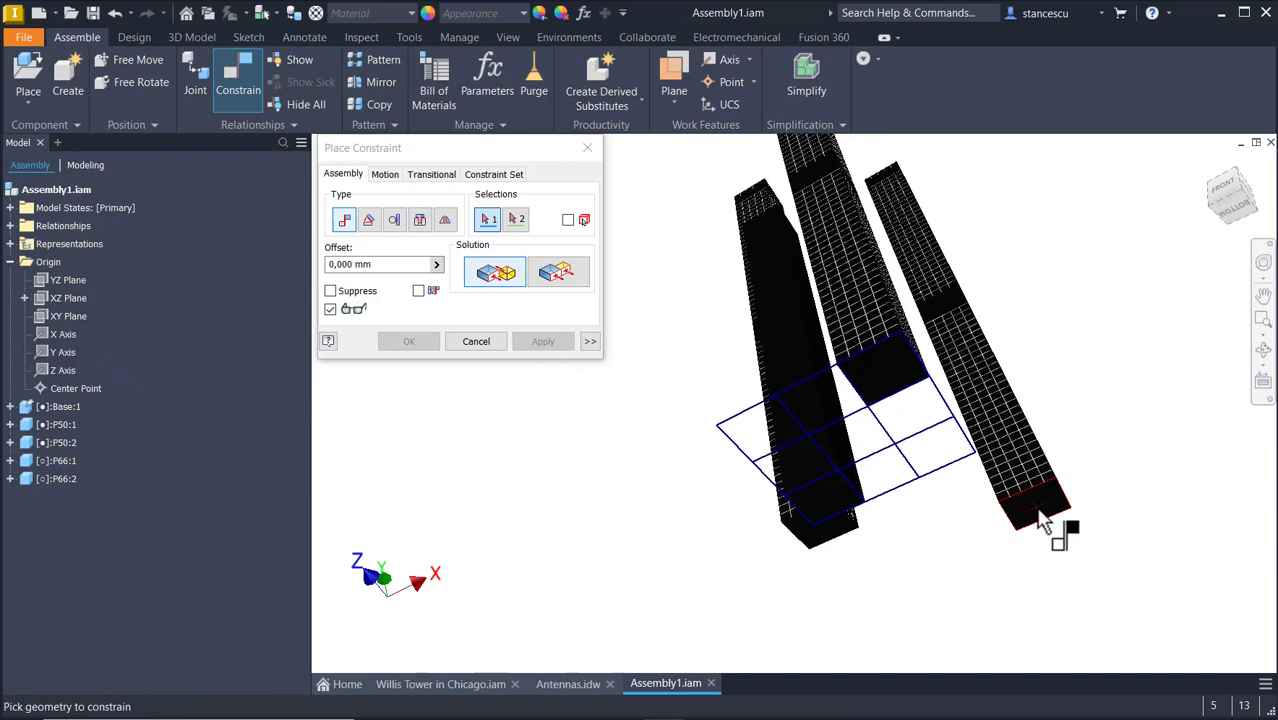
{"action": "left_click", "coordinate": [70, 298]}
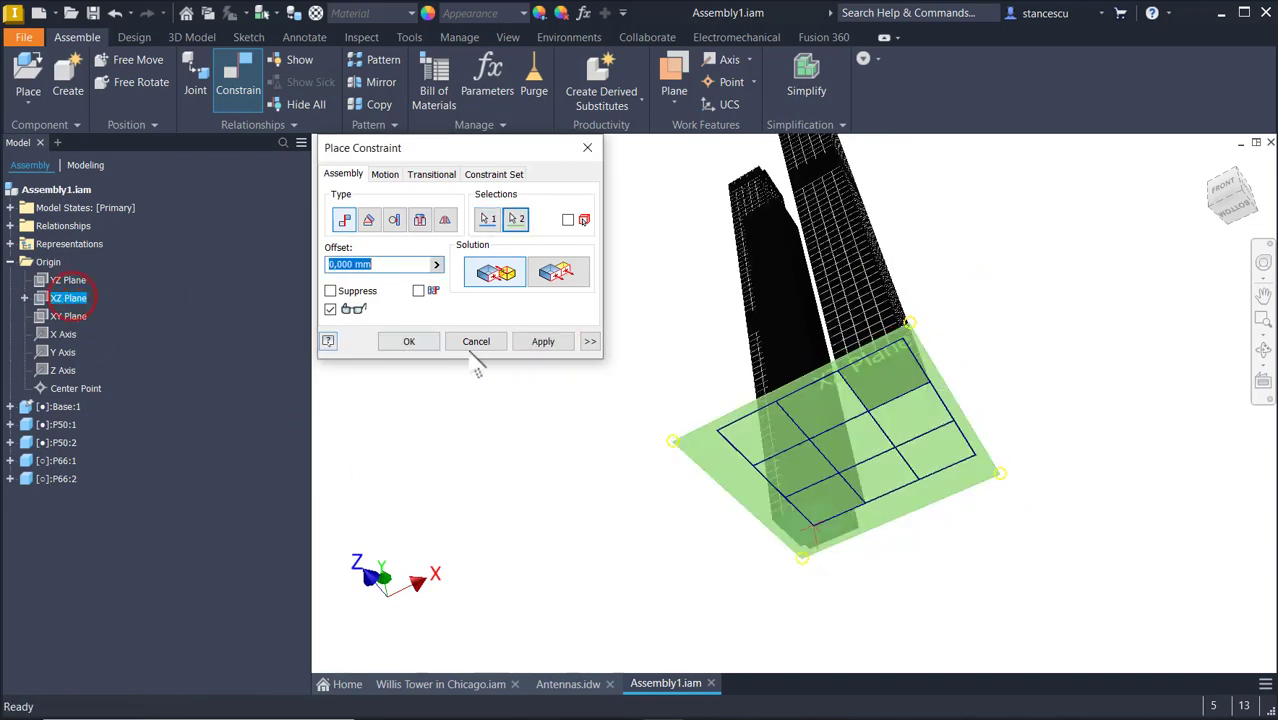
{"action": "left_click", "coordinate": [542, 342]}
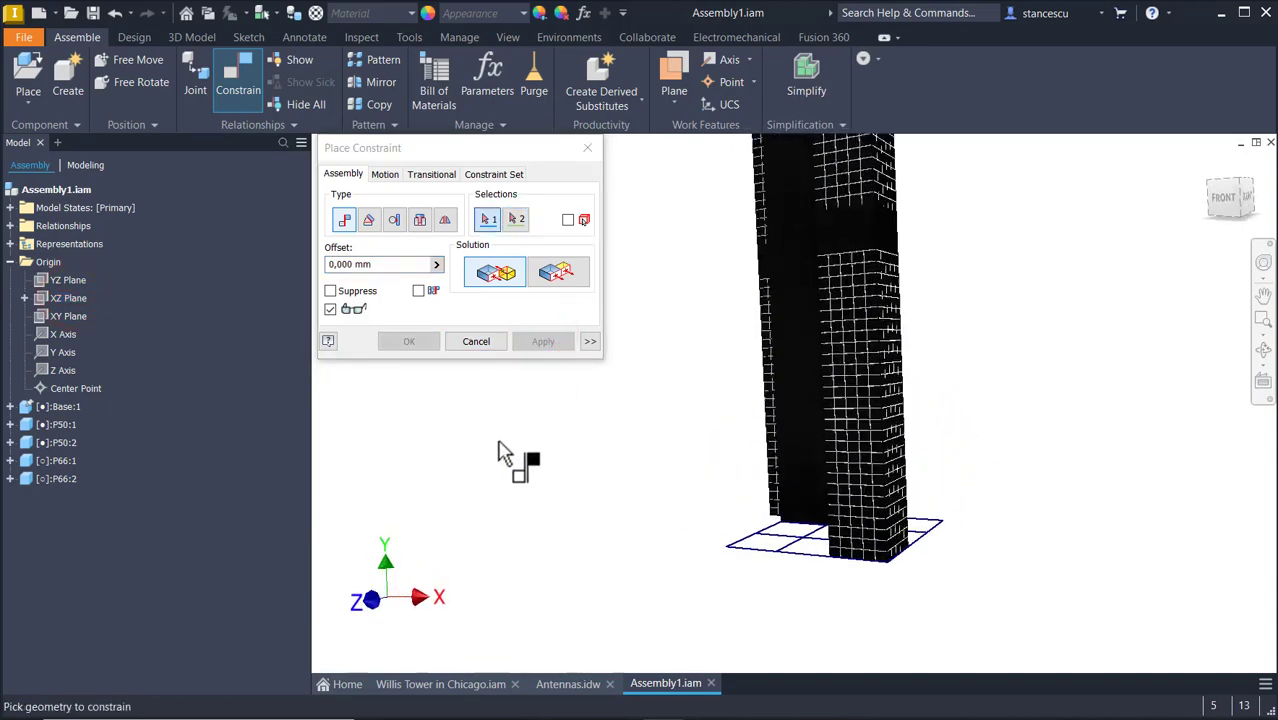
{"action": "left_click", "coordinate": [472, 342]}
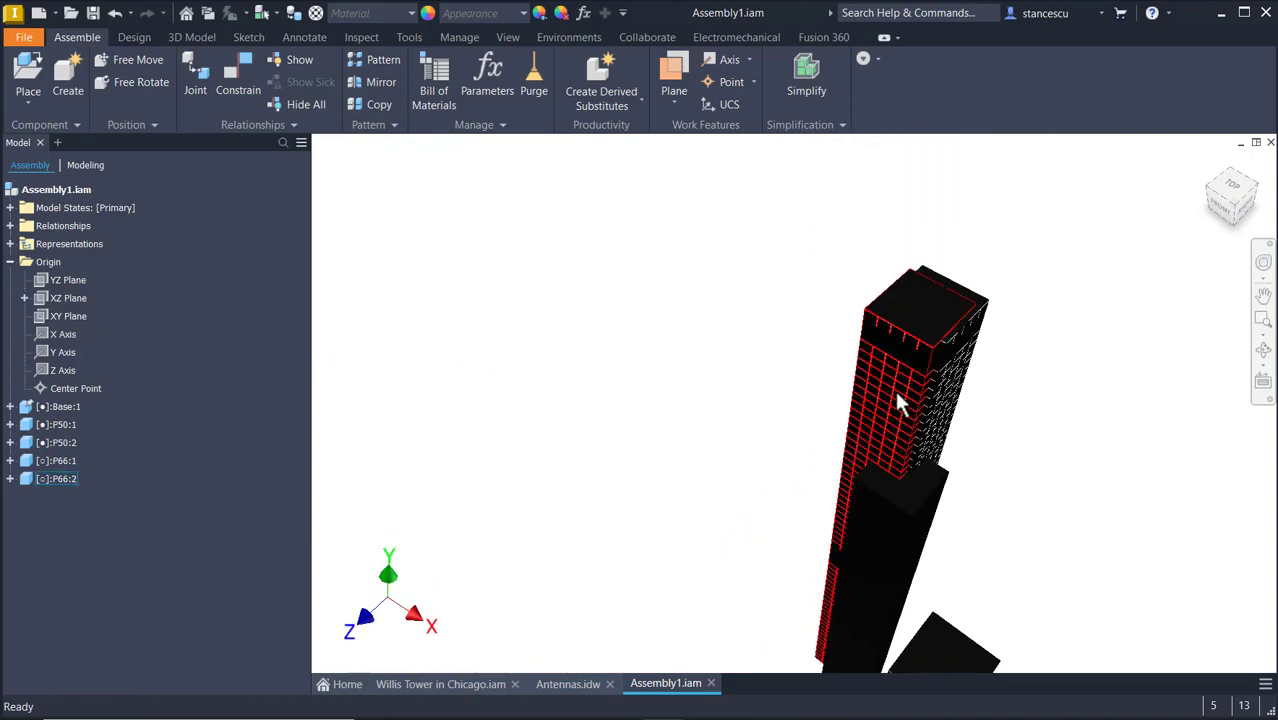
Move P66:1 clear of the other pillars and mate its two outer bottom edges to the borders of a free corner square with 0 mm offset.
{"action": "left_click_drag", "start_coordinate": [893, 391], "coordinate": [1134, 462]}
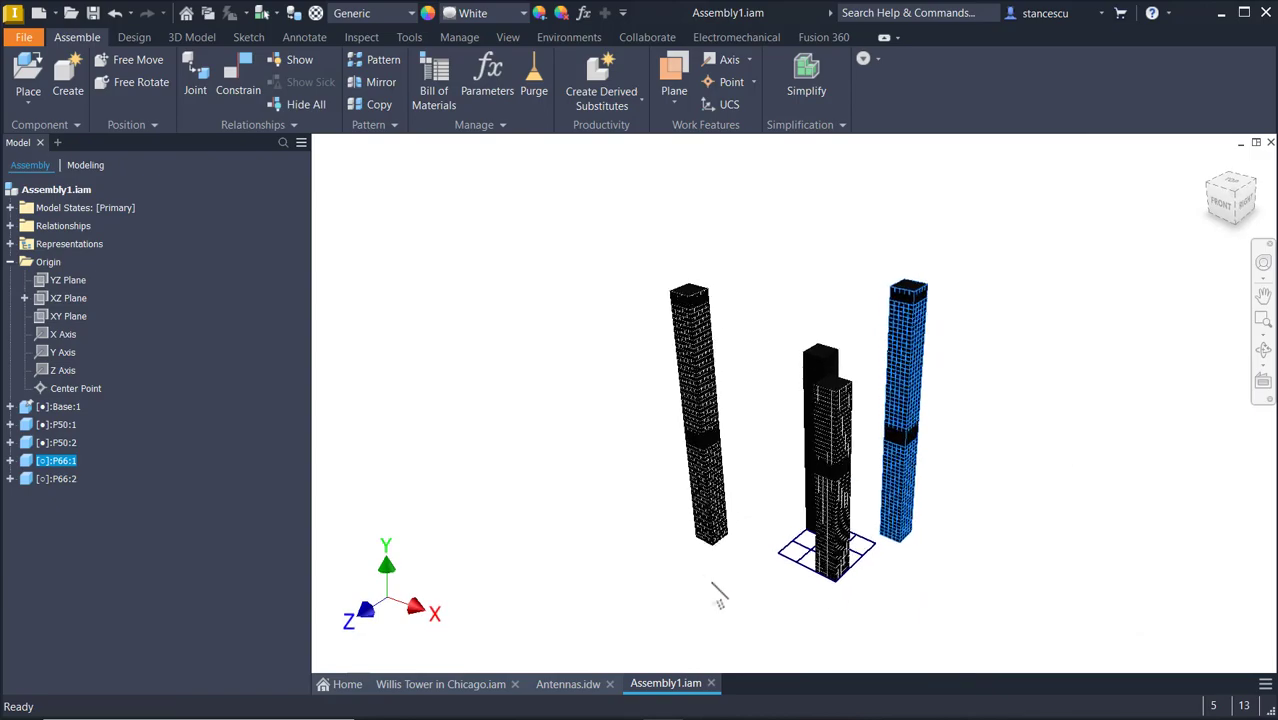
{"action": "left_click", "coordinate": [759, 388]}
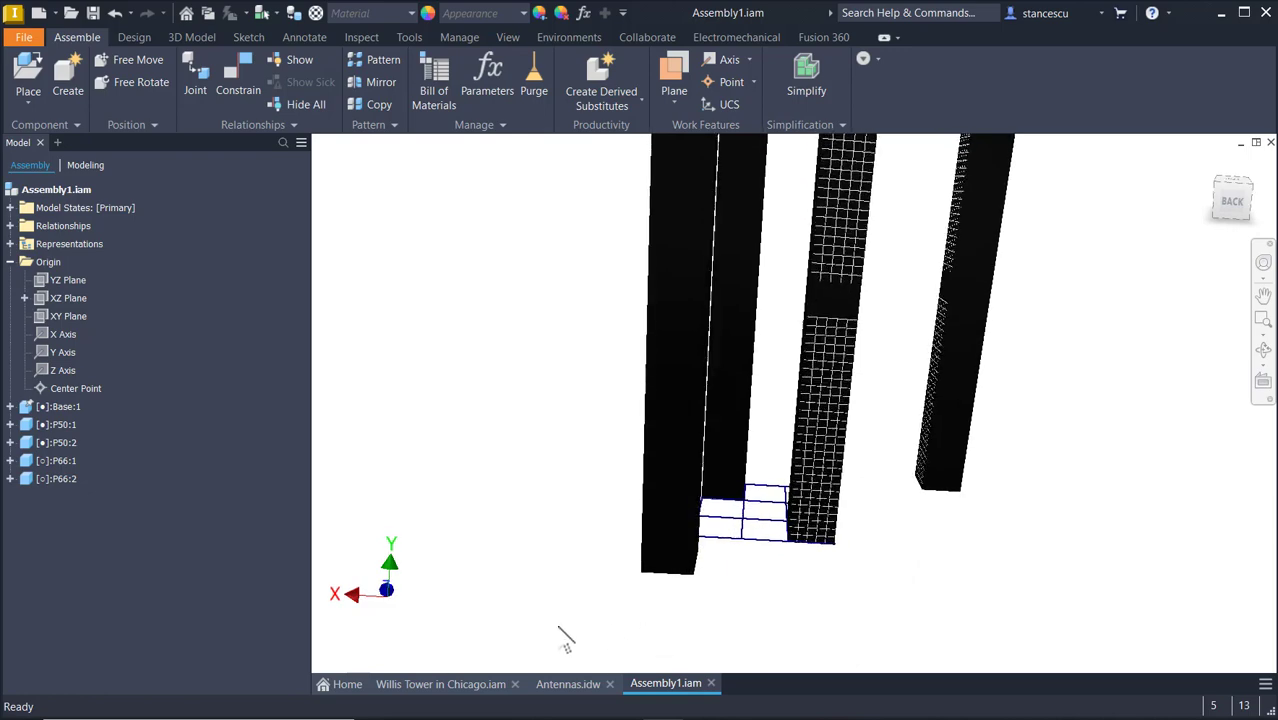
{"action": "left_click", "coordinate": [239, 68]}
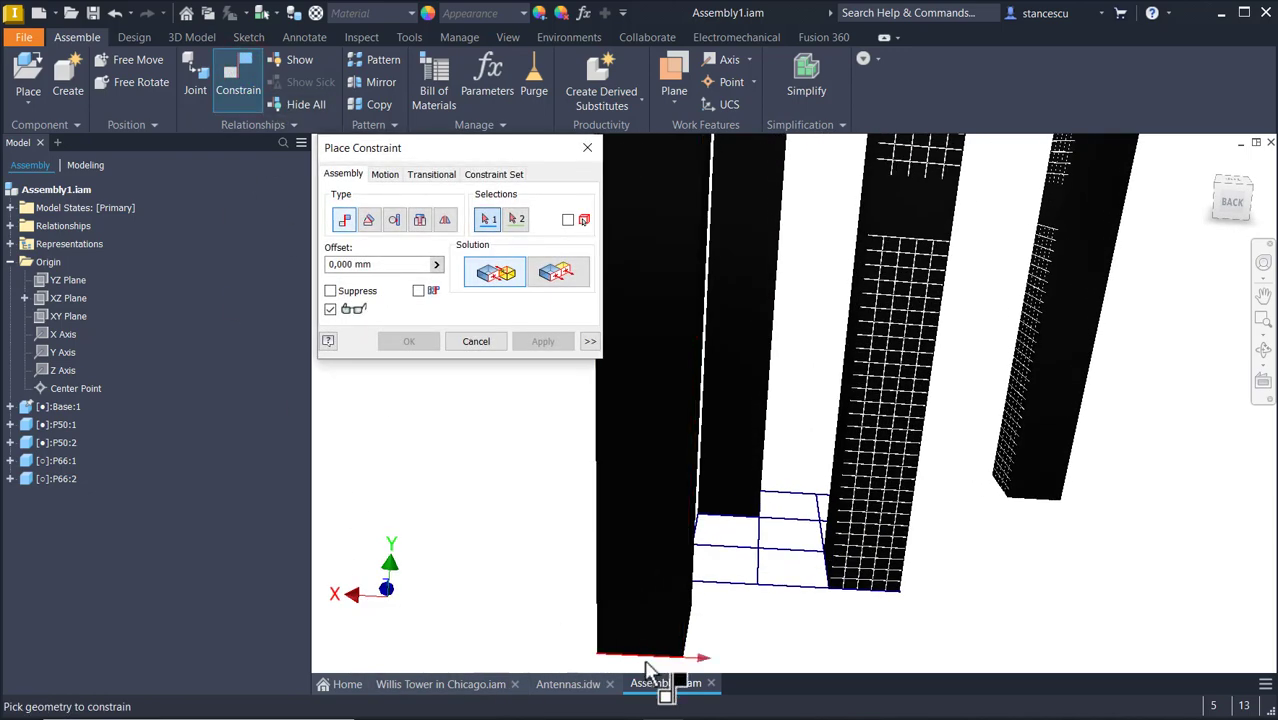
{"action": "left_click", "coordinate": [755, 563]}
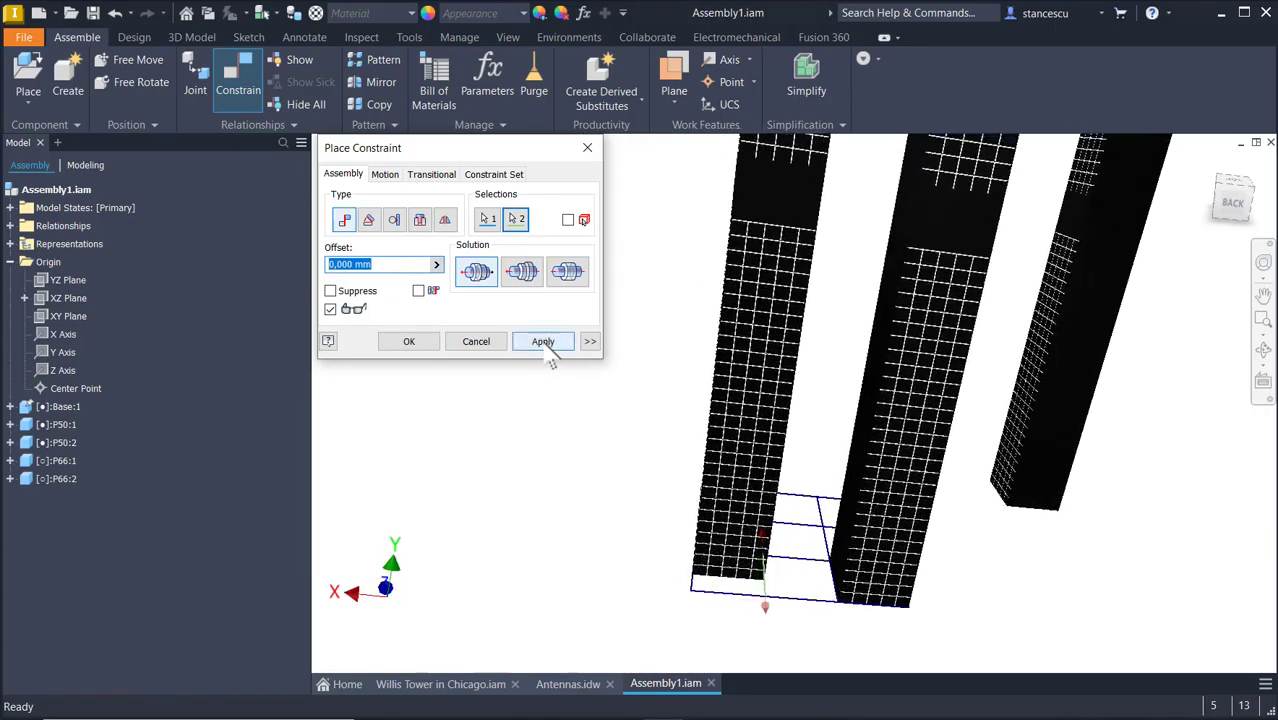
{"action": "left_click", "coordinate": [543, 341]}
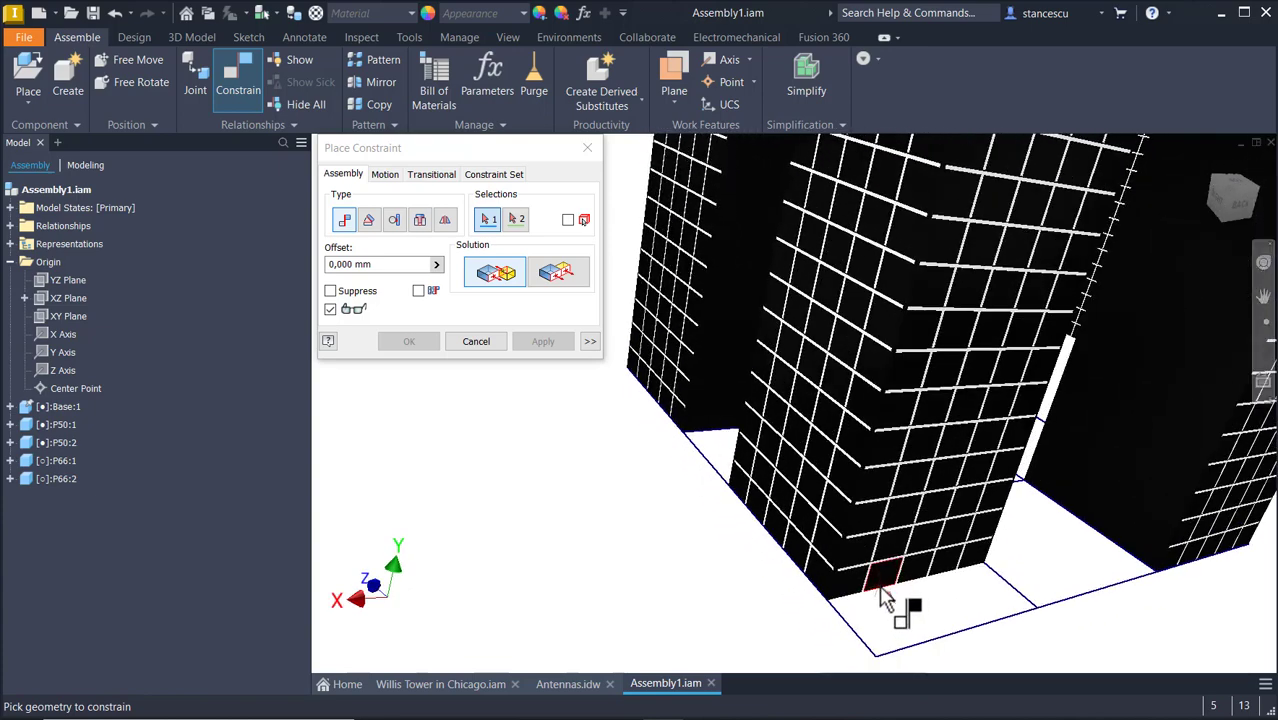
{"action": "left_click", "coordinate": [918, 648]}
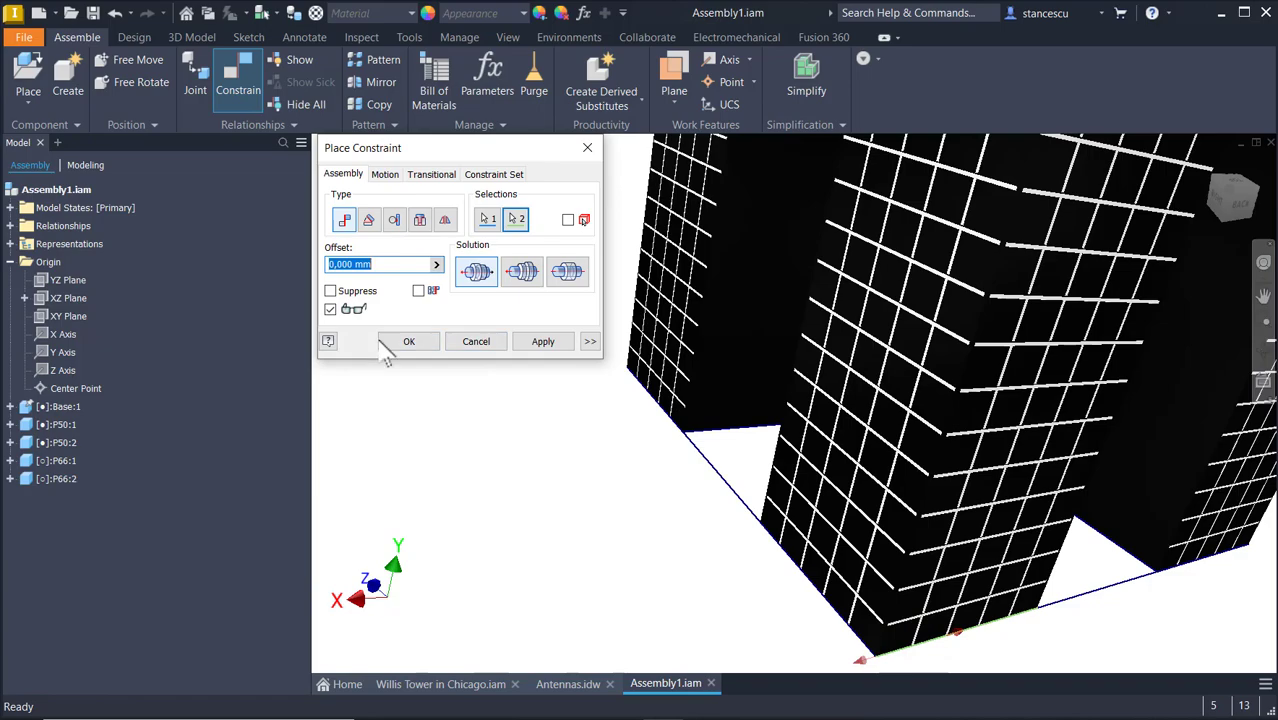
{"action": "left_click", "coordinate": [401, 343]}
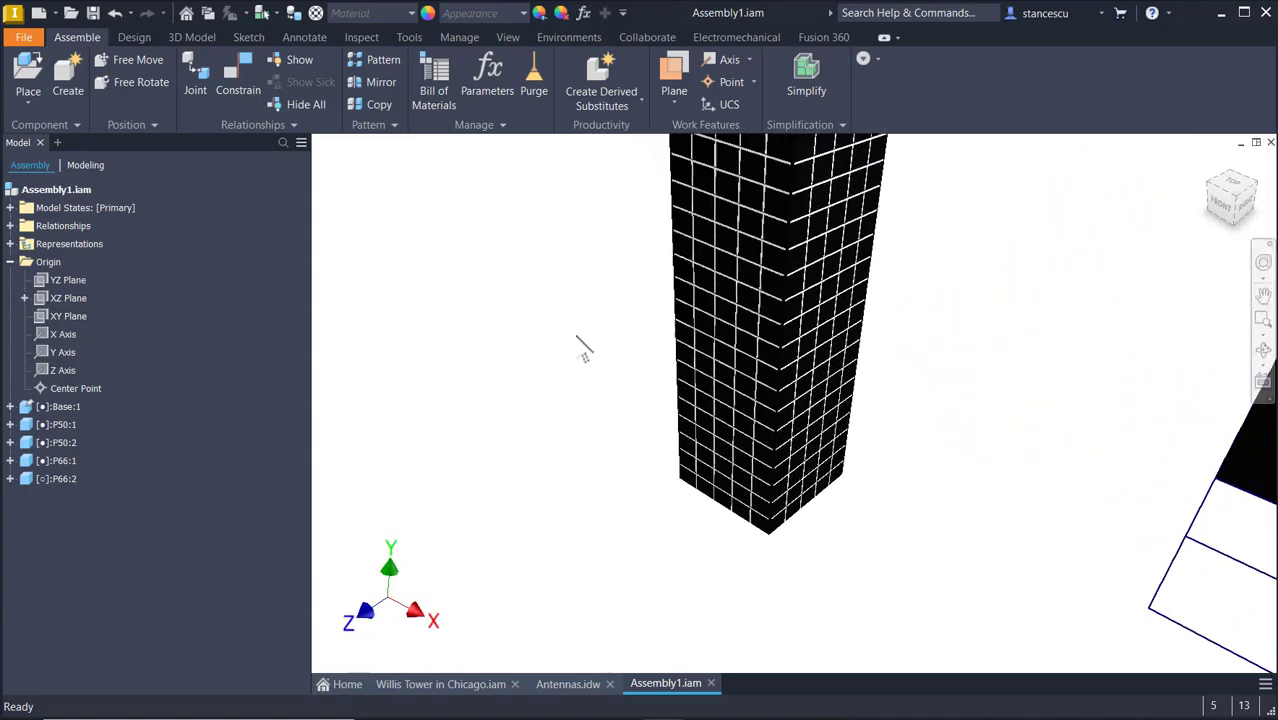
Mate P66:2's two outer bottom edges to the perpendicular borders of the remaining free corner square with a 0 mm offset.
{"action": "left_click", "coordinate": [228, 88]}
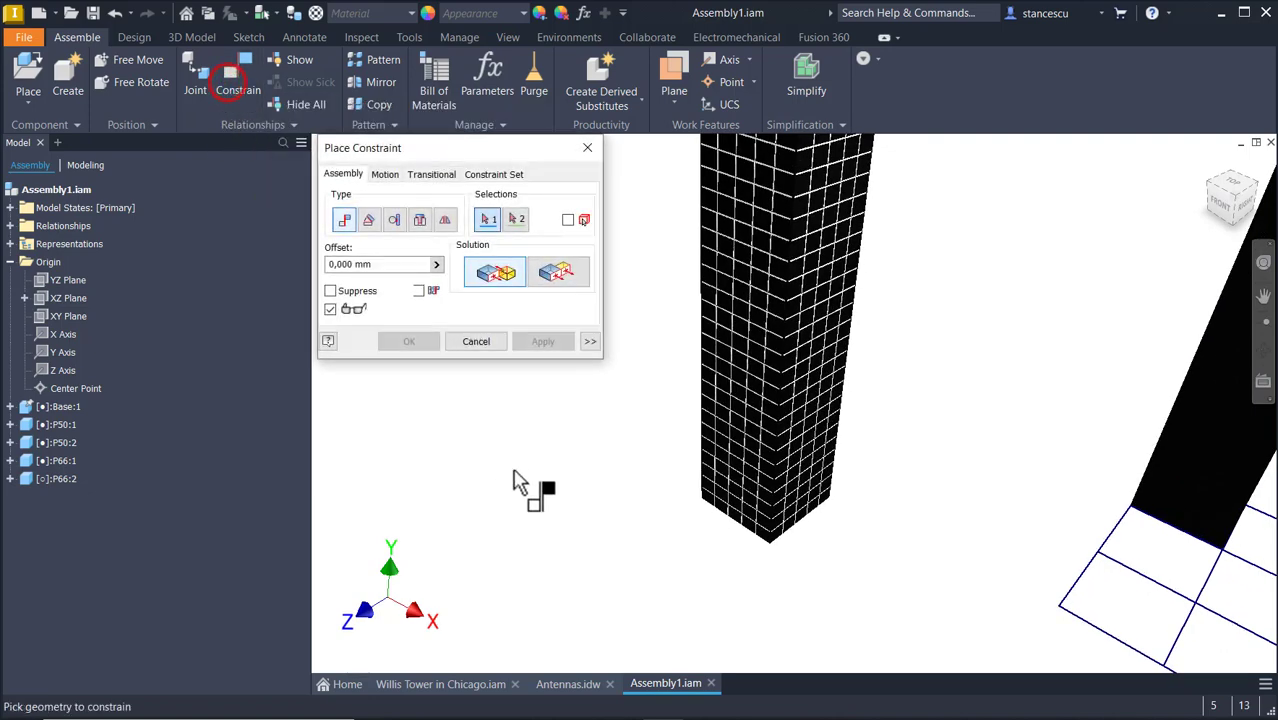
{"action": "left_click", "coordinate": [817, 508]}
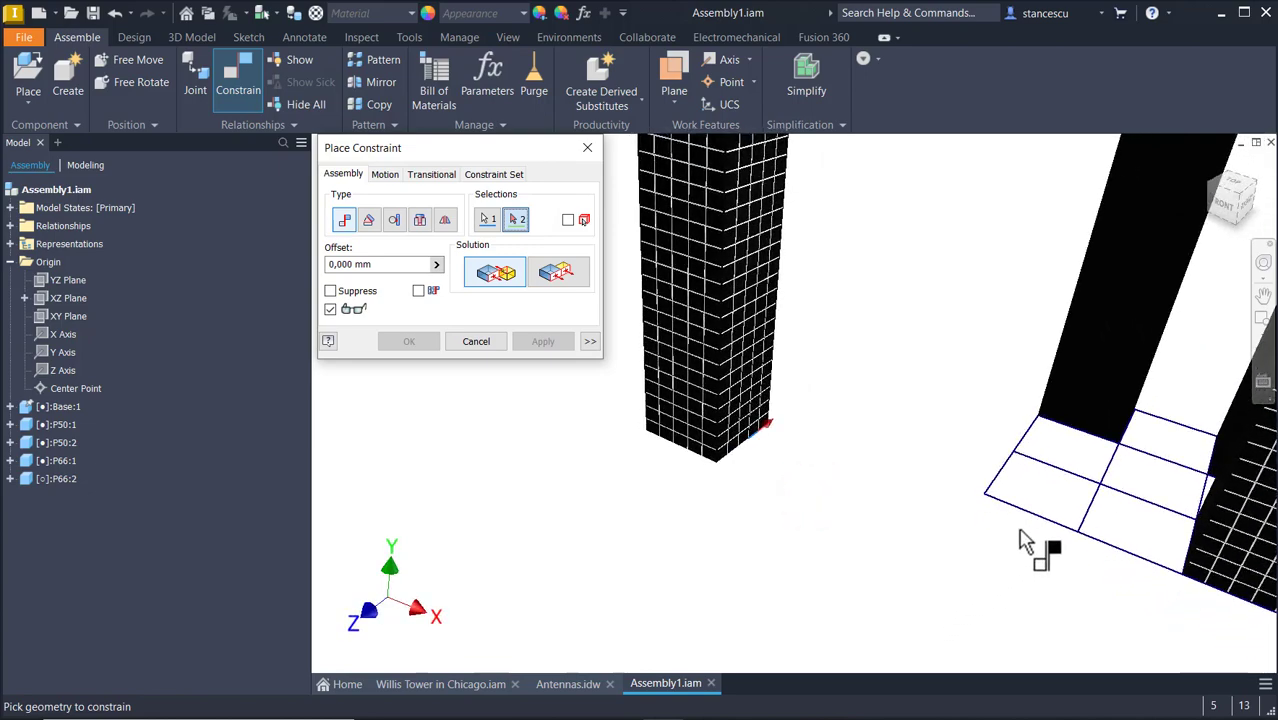
{"action": "left_click", "coordinate": [1036, 518]}
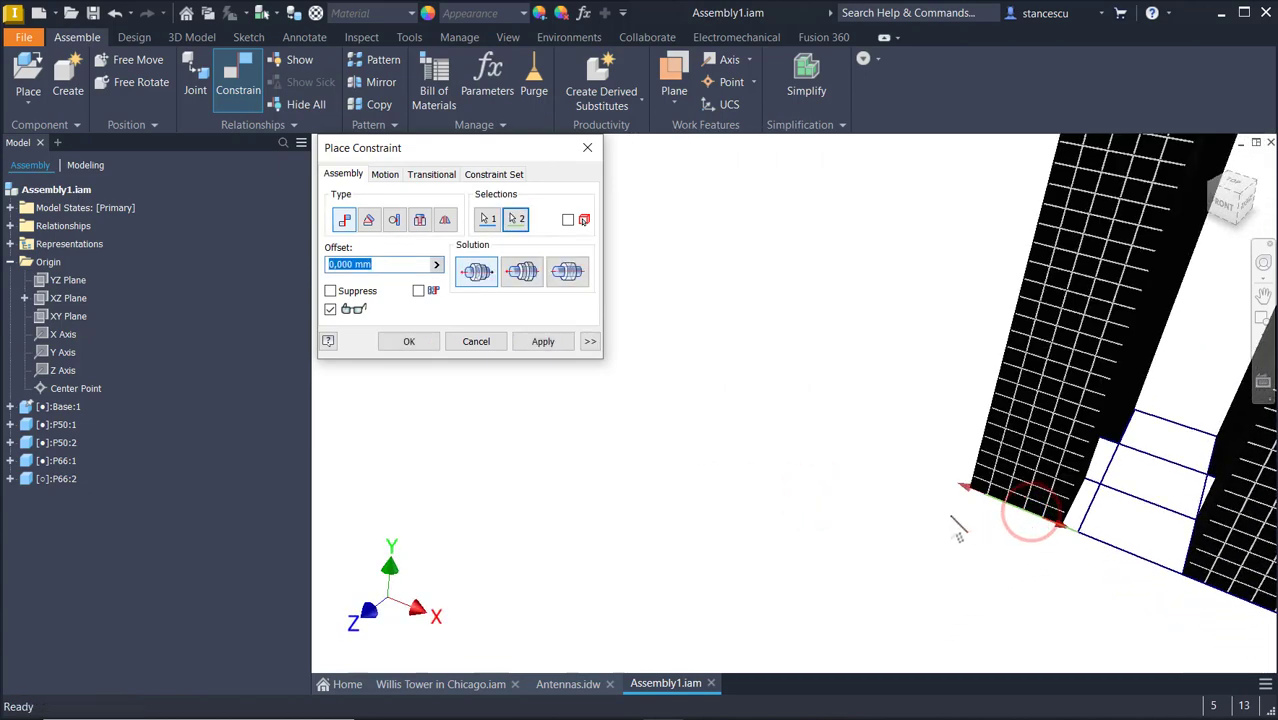
{"action": "left_click", "coordinate": [543, 341]}
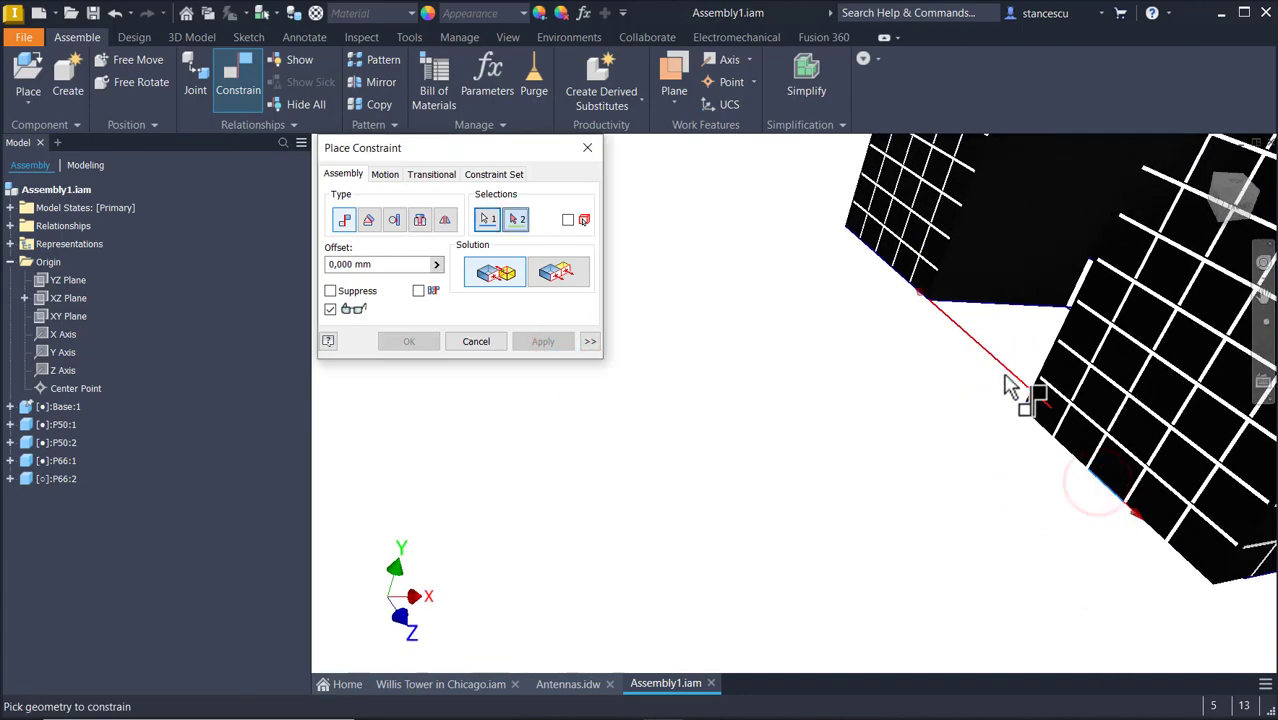
{"action": "left_click", "coordinate": [1002, 373]}
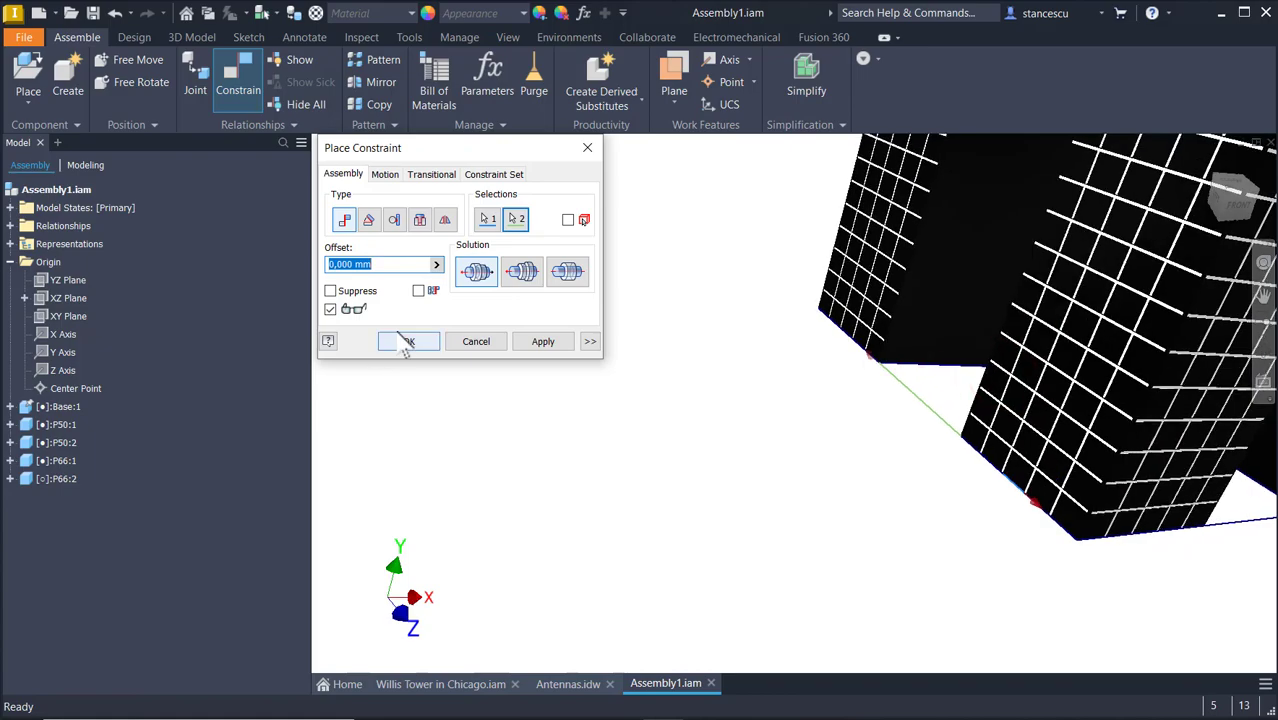
{"action": "left_click", "coordinate": [398, 336]}
Inspect the four corner pillars, then check the floor-layout diagram and the finished Willis Tower in Chicago assembly for the remaining pillar arrangement.
{"action": "key", "text": "F6"}
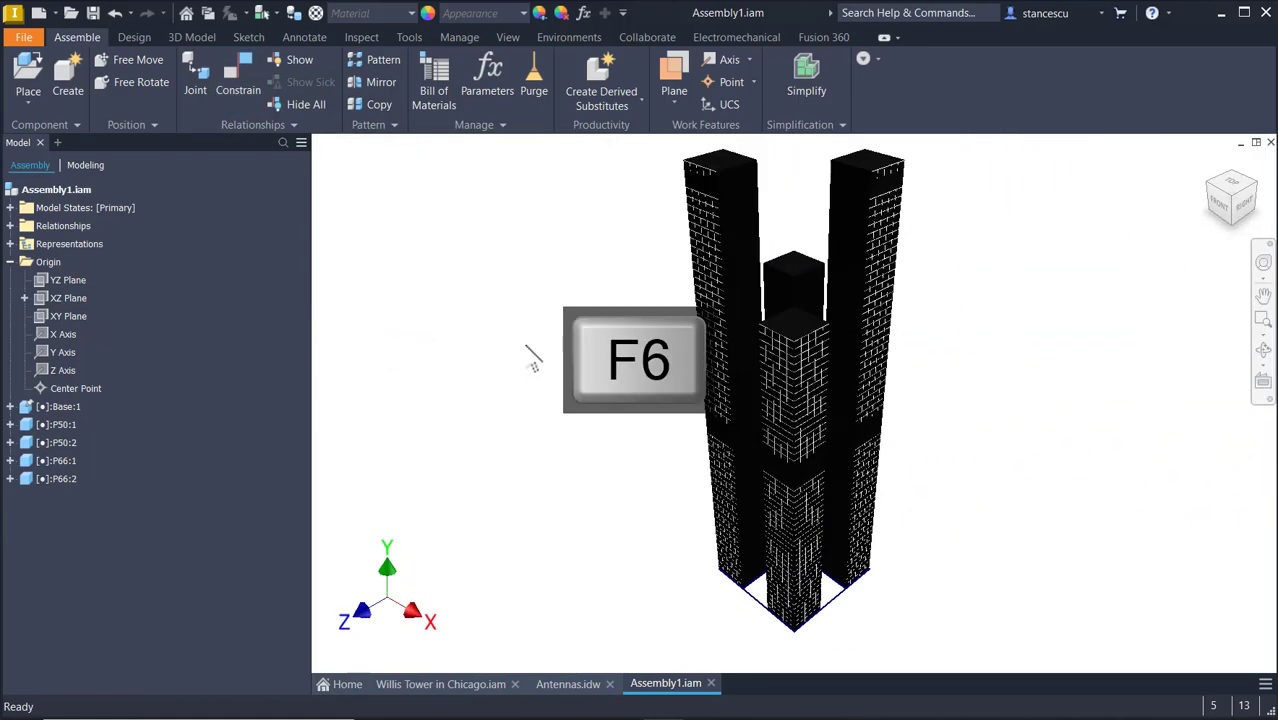
{"action": "middle_click_drag", "start_coordinate": [547, 459], "coordinate": [970, 348], "text": "shift"}
{"action": "key", "text": "F6"}
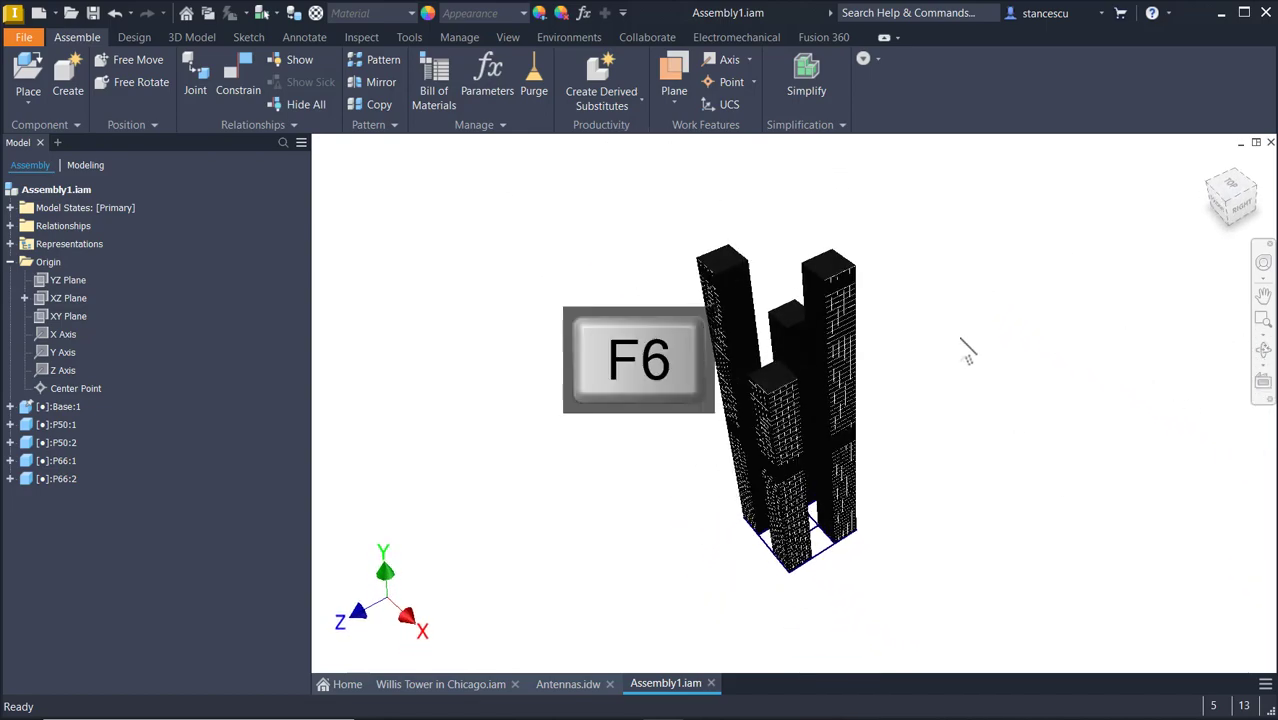
{"action": "left_click", "coordinate": [444, 201]}
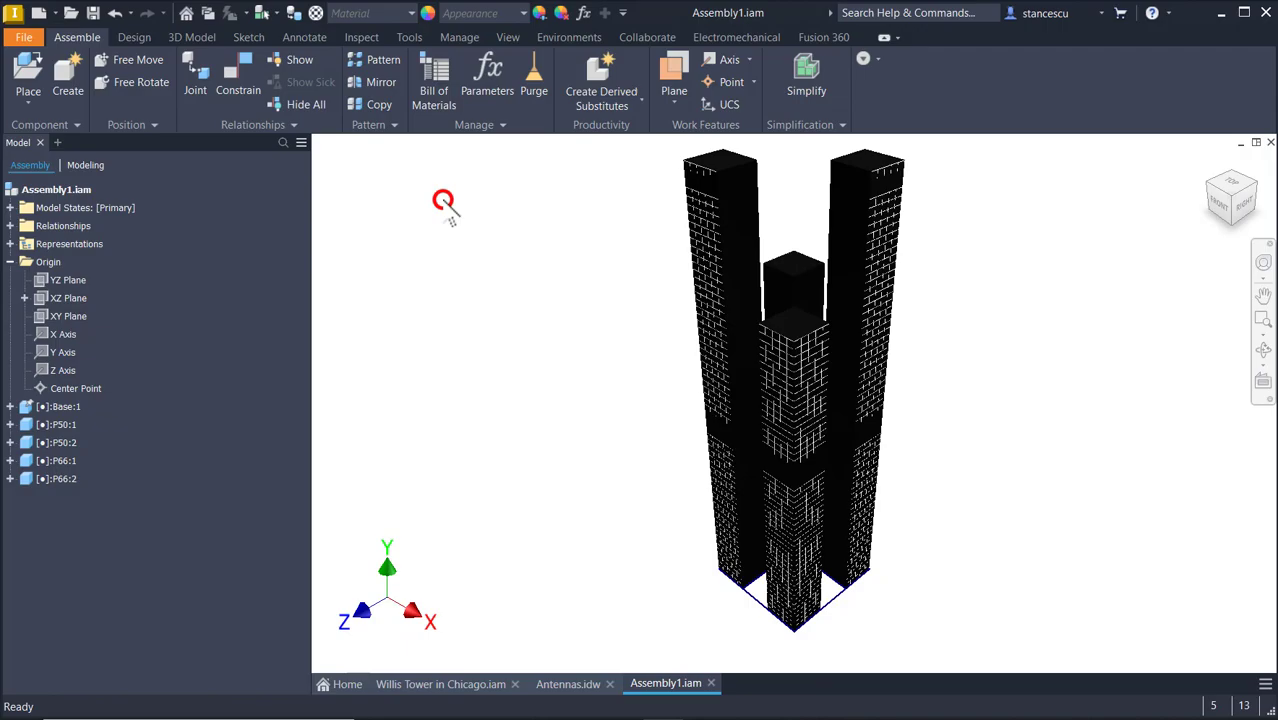
{"action": "left_click", "coordinate": [437, 1]}
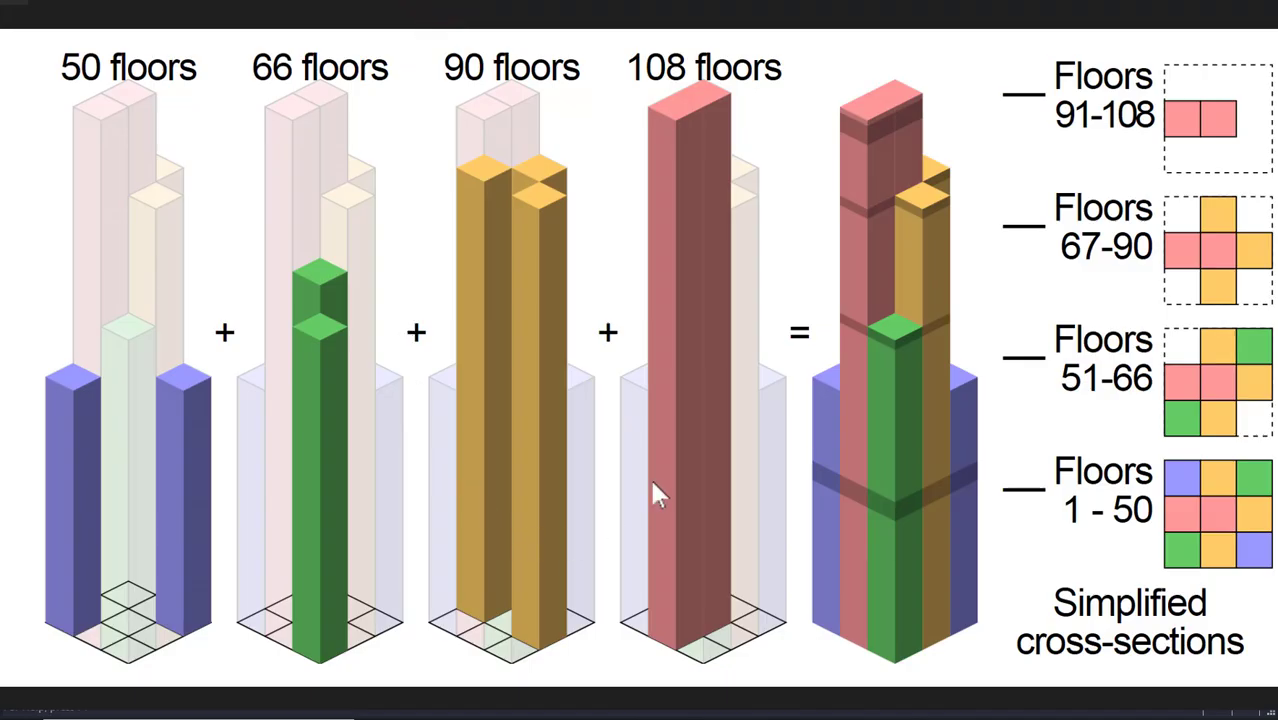
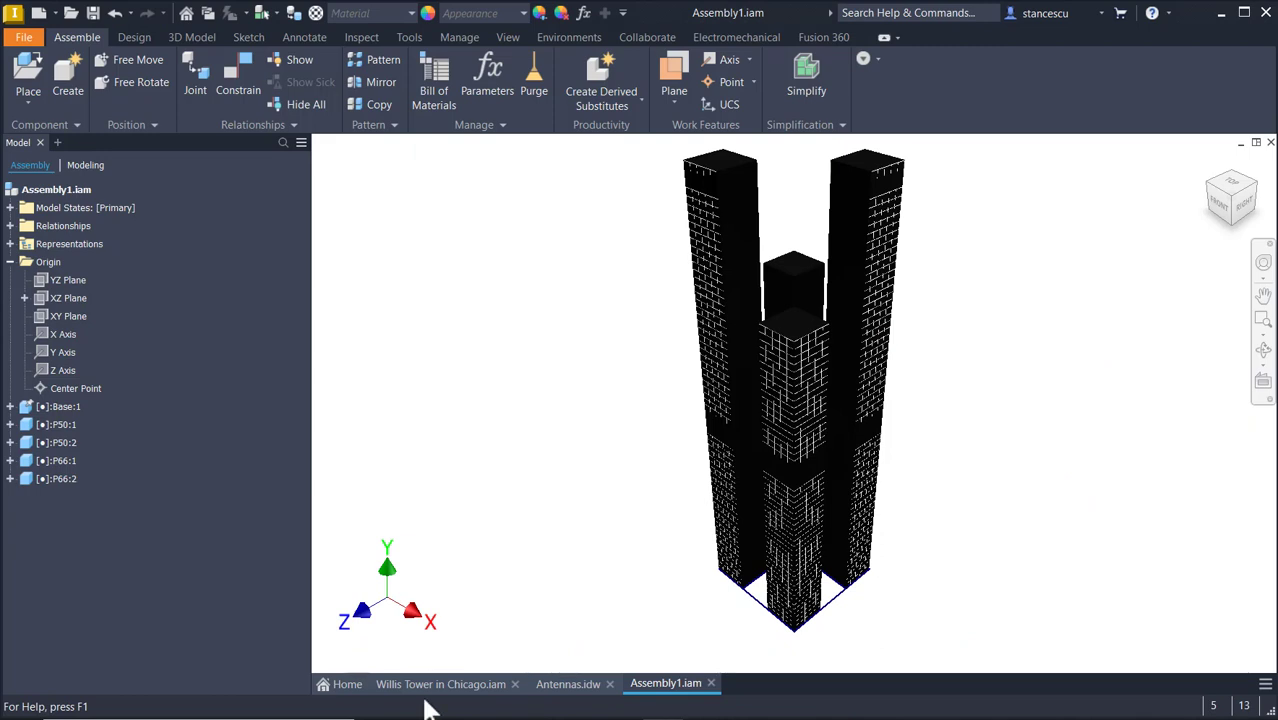
{"action": "left_click", "coordinate": [428, 688]}
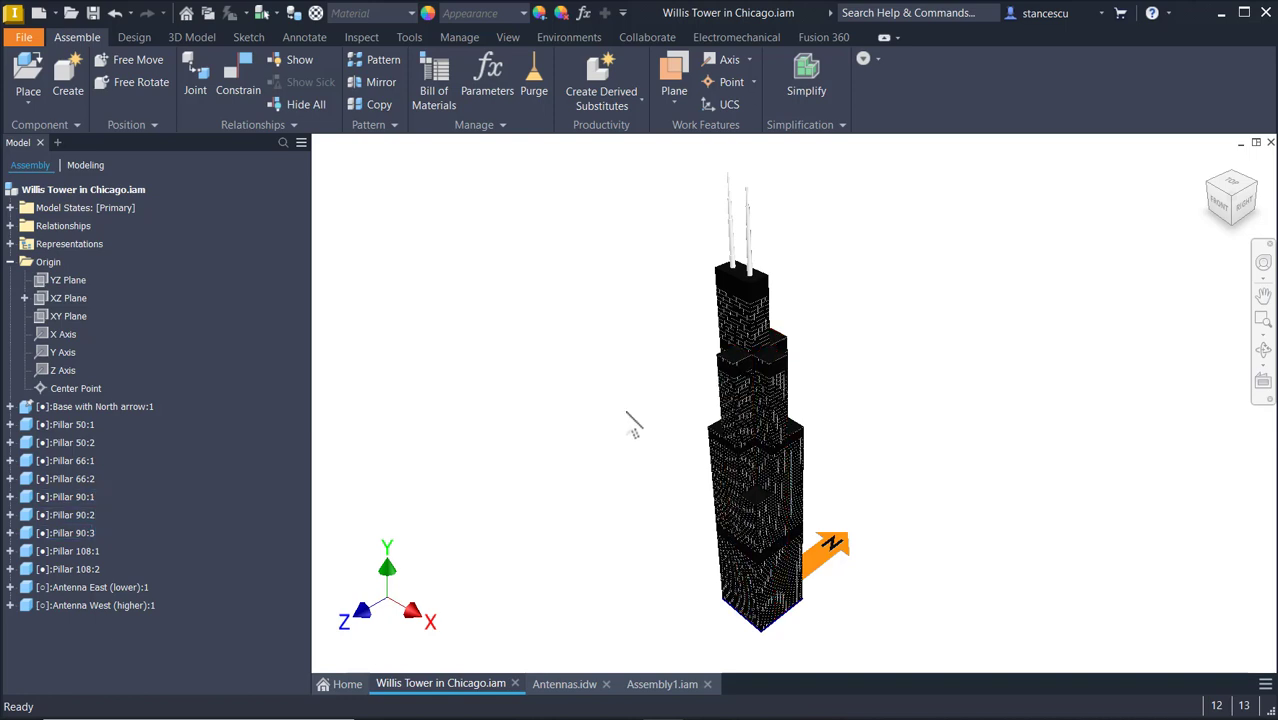
{"action": "left_click", "coordinate": [661, 688]}
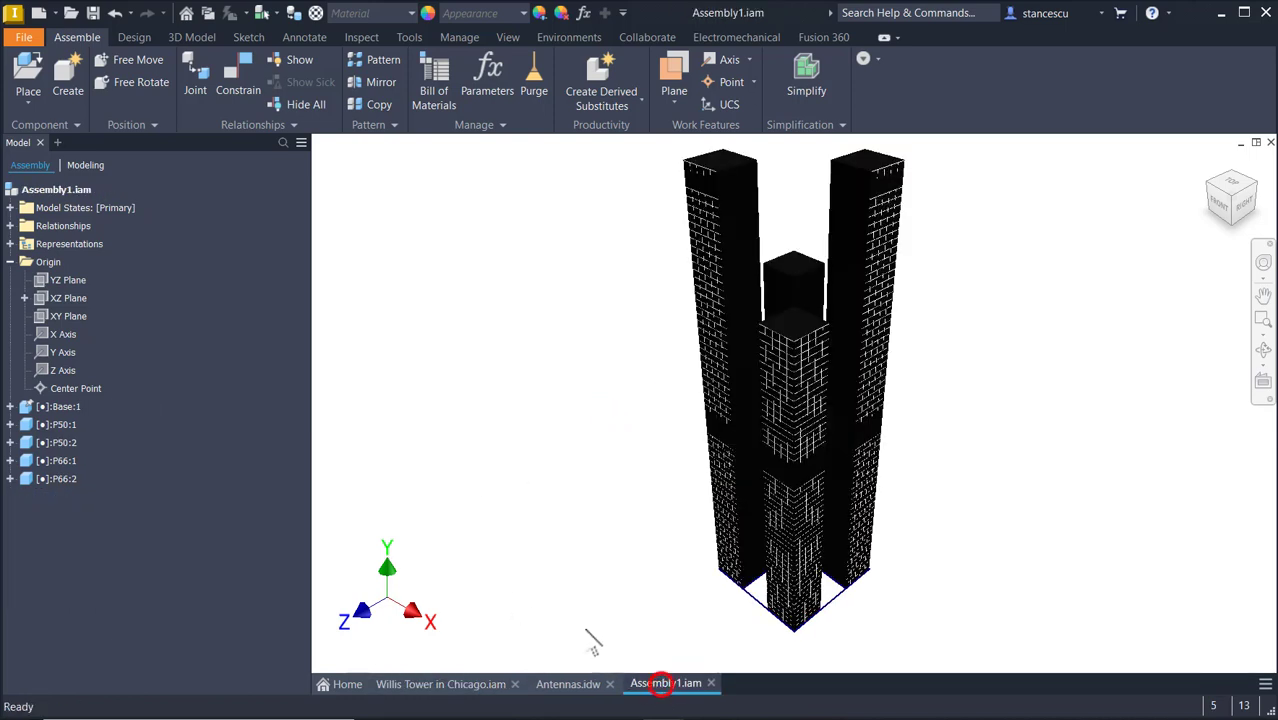
Place three instances of P90.ipt in Assembly1.iam, spaced apart around the base.
{"action": "left_click", "coordinate": [33, 62]}
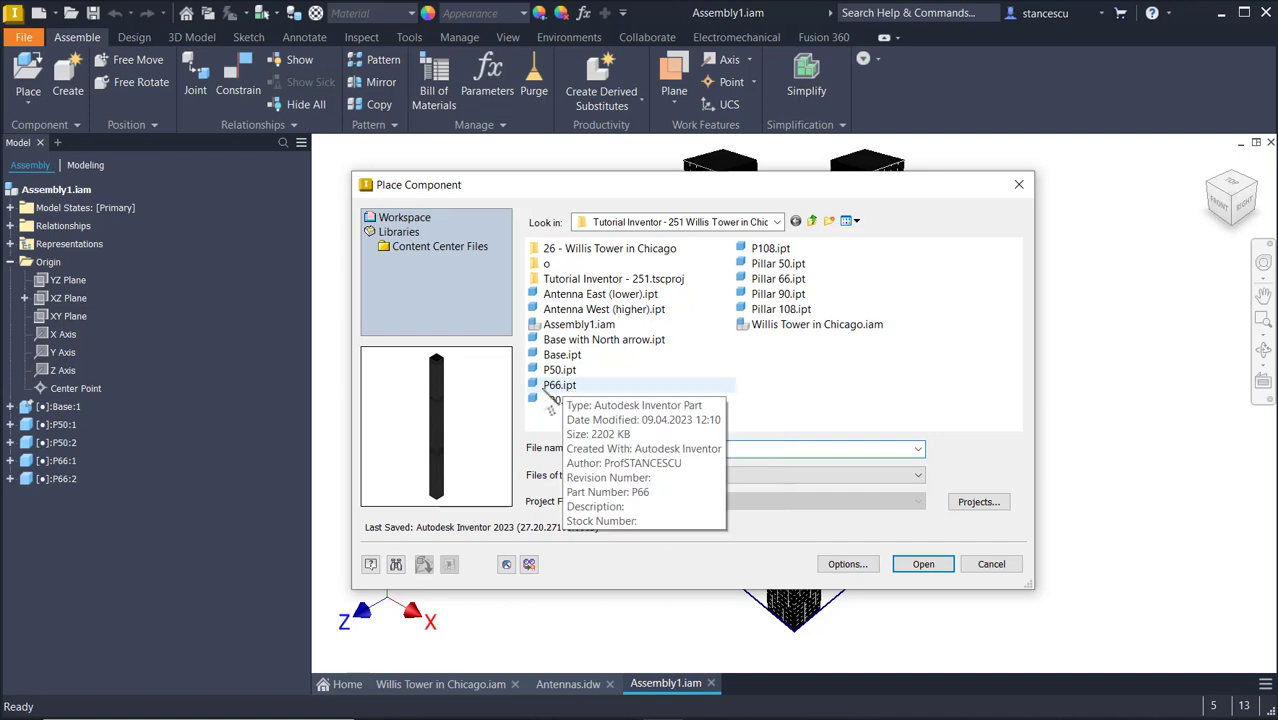
{"action": "left_click", "coordinate": [541, 399]}
{"action": "left_click", "coordinate": [537, 399]}
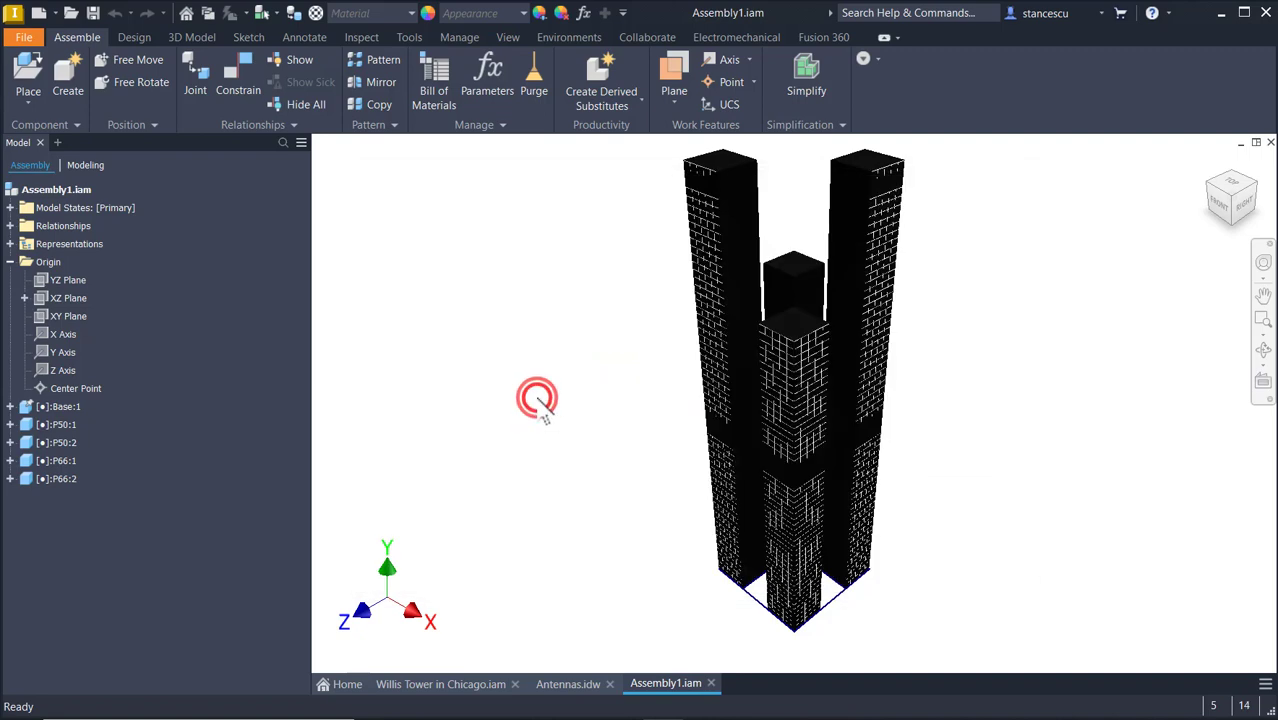
{"action": "left_click", "coordinate": [559, 390]}
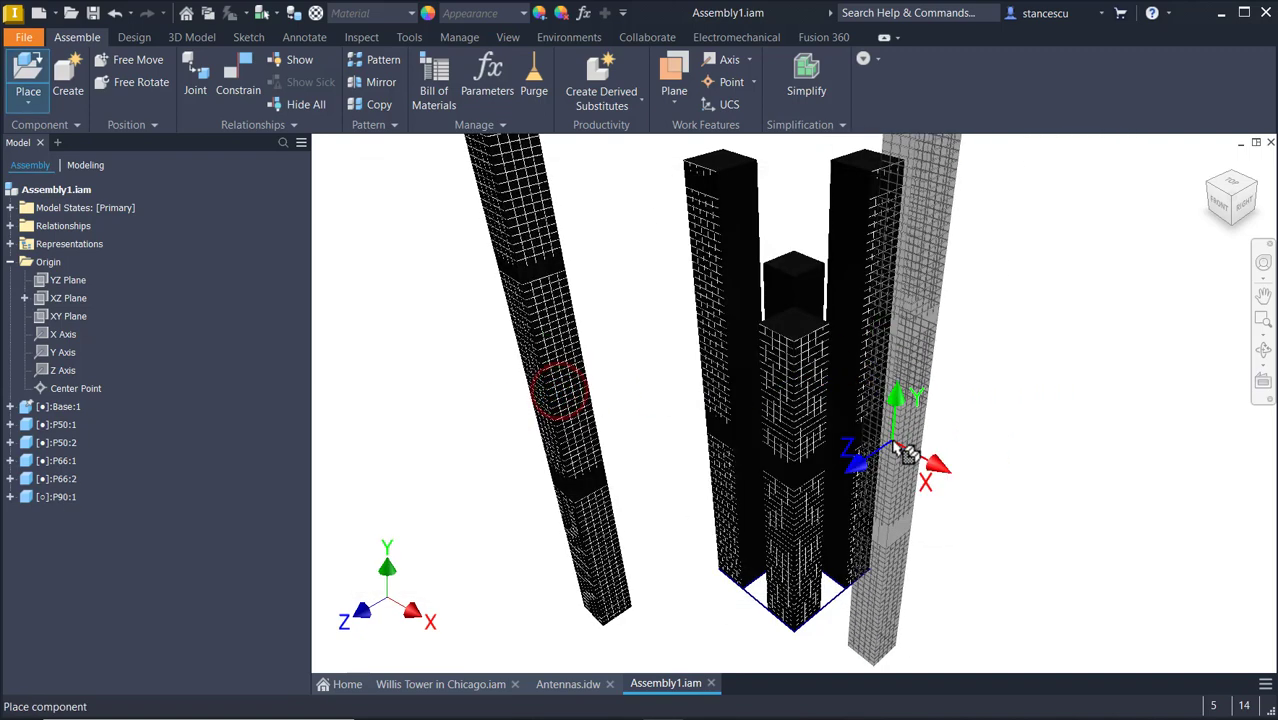
{"action": "left_click", "coordinate": [963, 451]}
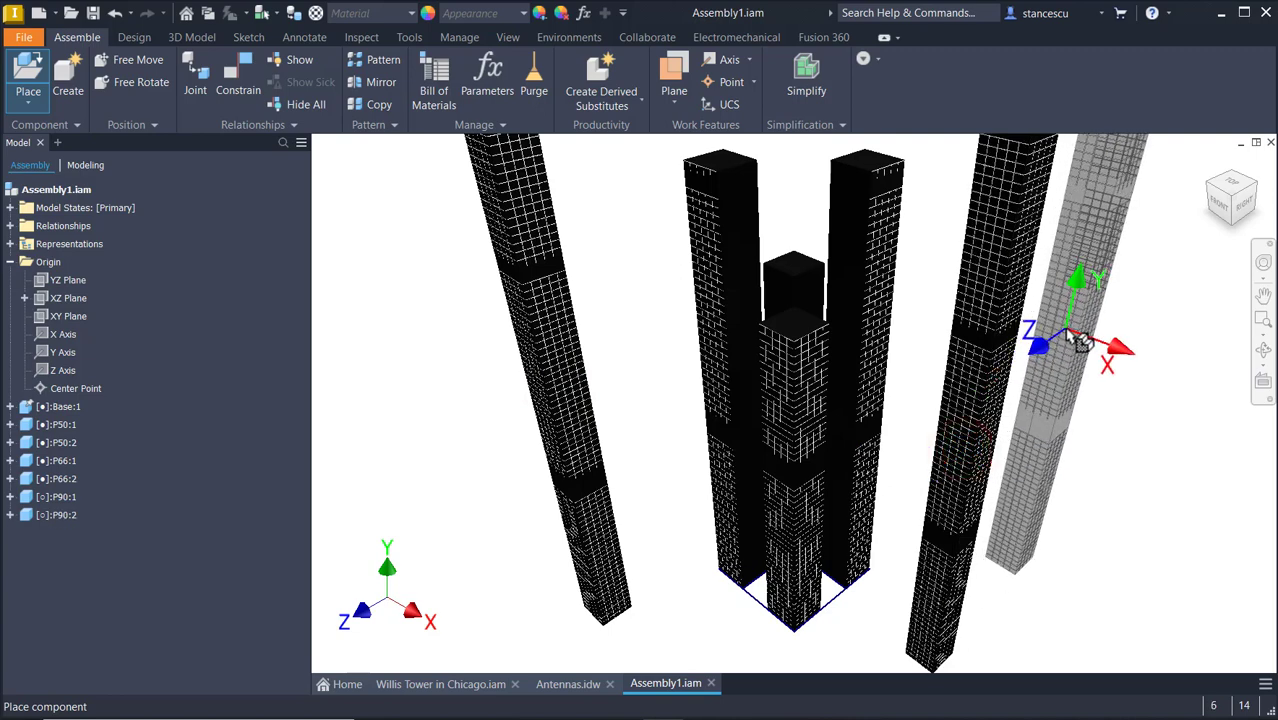
{"action": "left_click", "coordinate": [1065, 330]}
{"action": "key", "text": "Escape"}
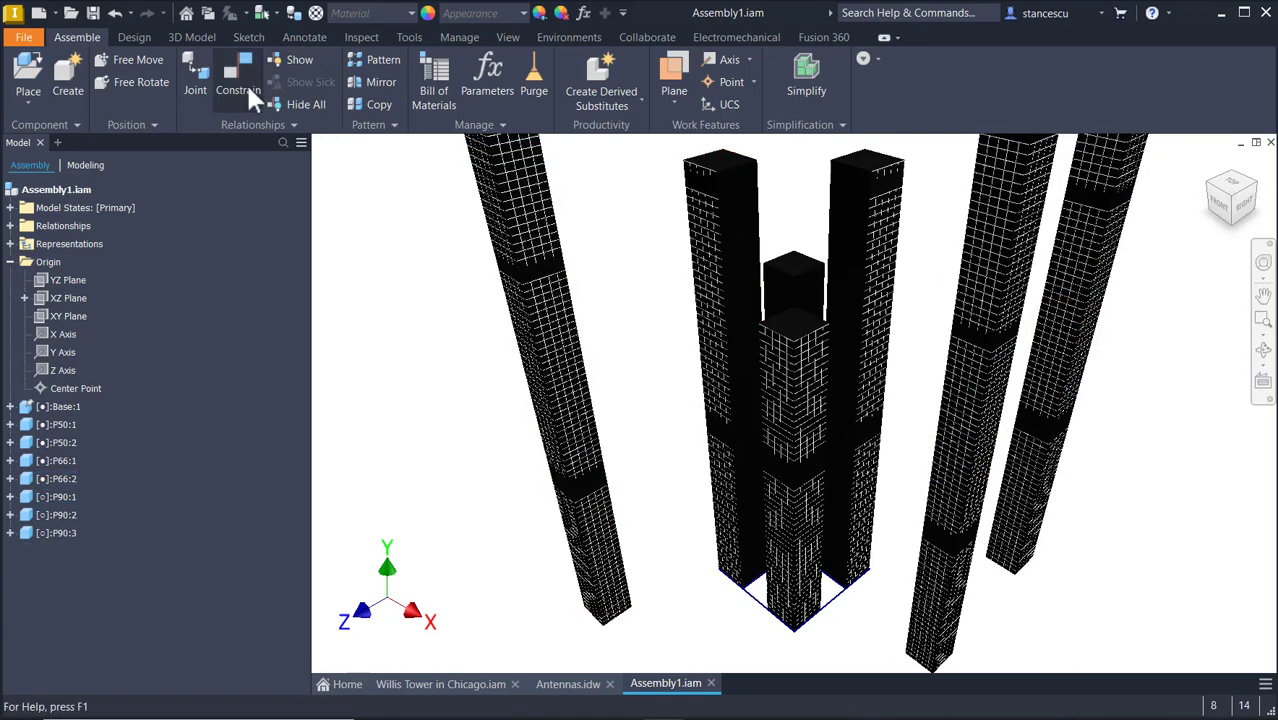
Mate the bottom faces of all three P90 pillars to the assembly's XZ Plane with a 0 mm offset.
{"action": "left_click", "coordinate": [245, 84]}
{"action": "middle_click_drag", "start_coordinate": [490, 523], "coordinate": [600, 628], "text": "shift"}
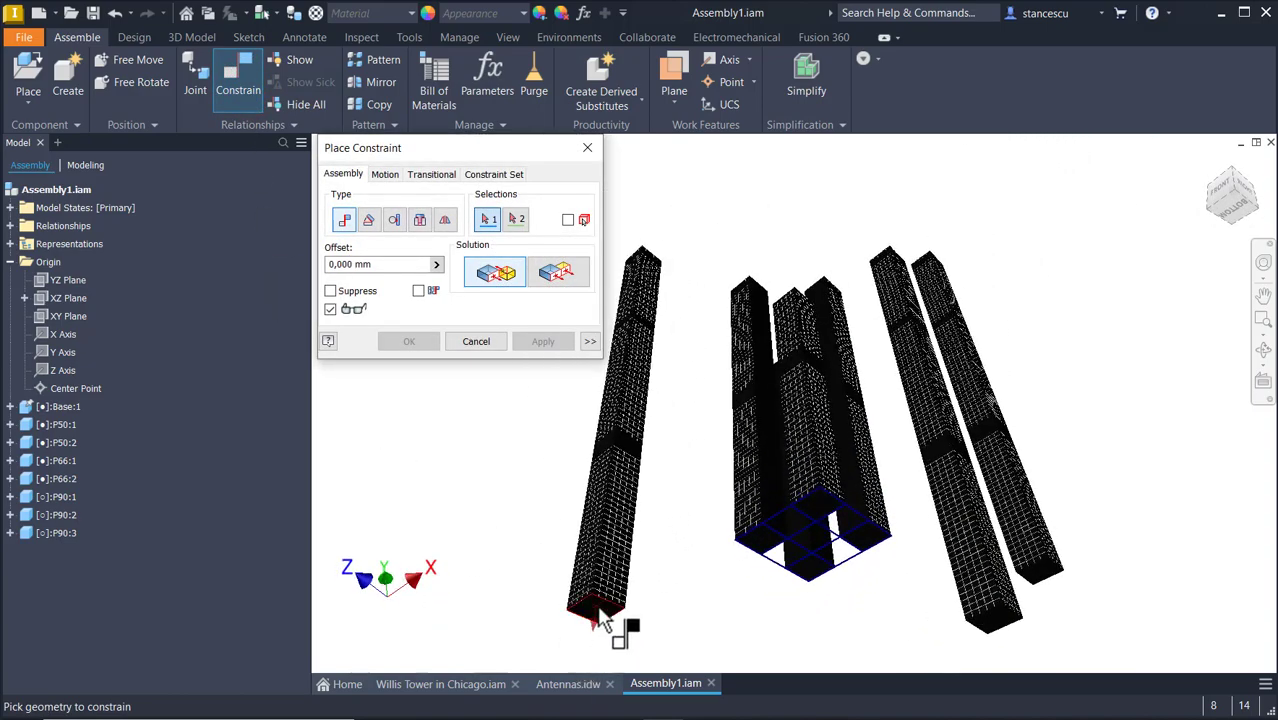
{"action": "left_click", "coordinate": [73, 298]}
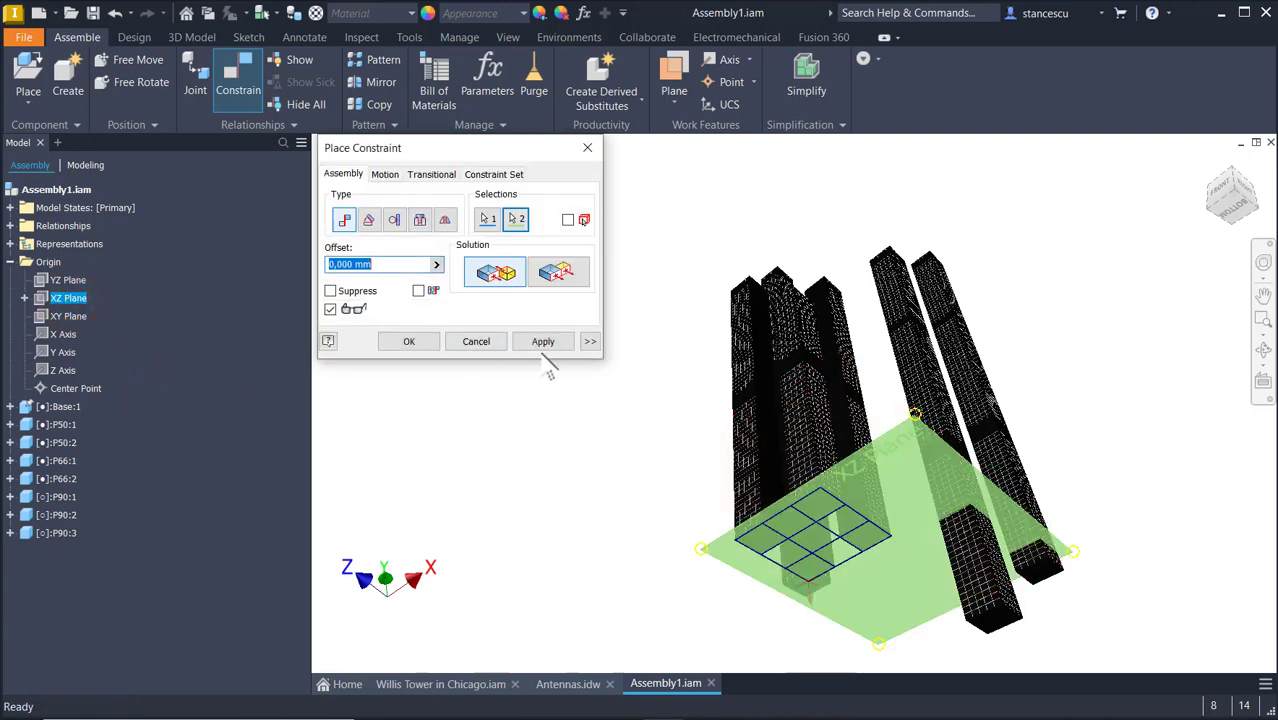
{"action": "left_click", "coordinate": [543, 342]}
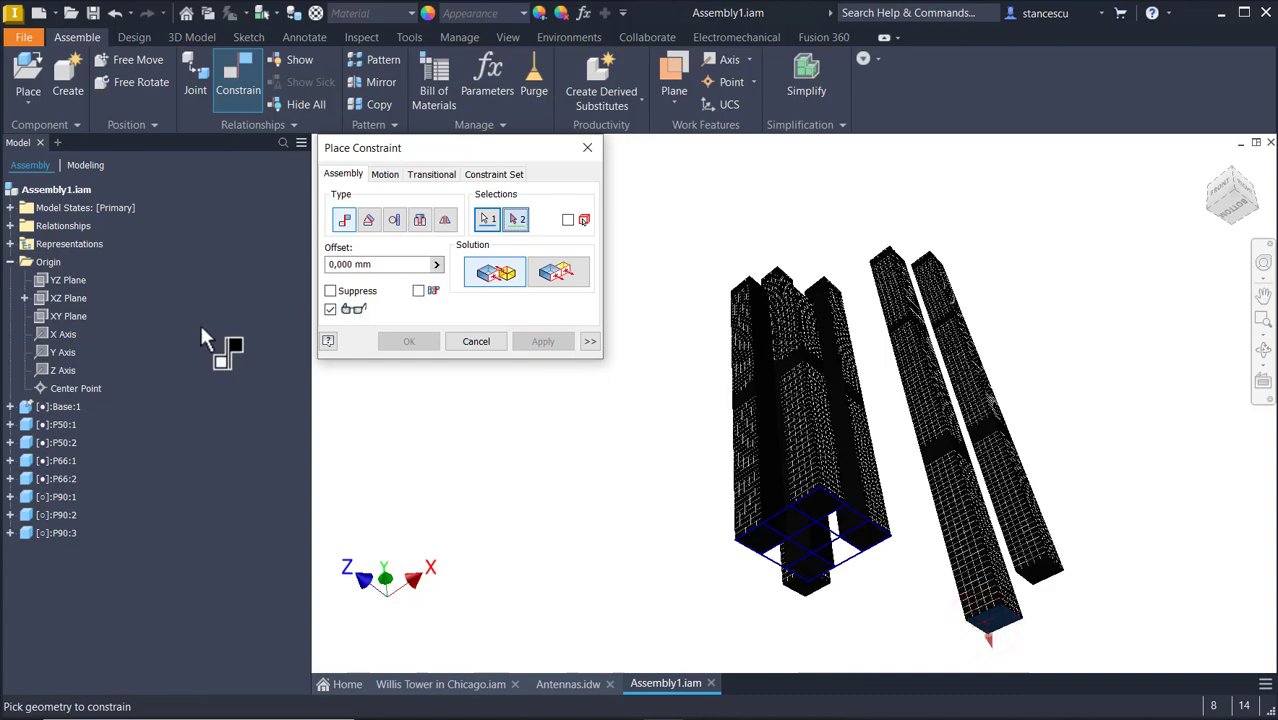
{"action": "left_click", "coordinate": [73, 298]}
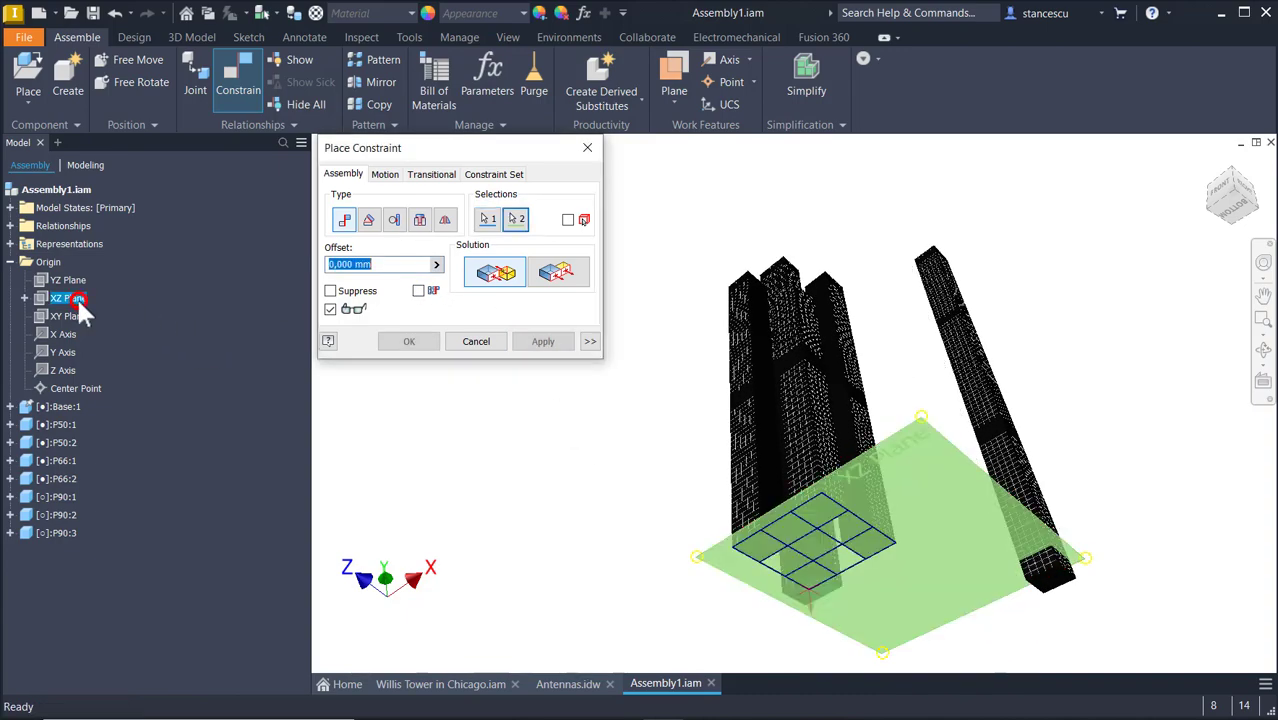
{"action": "left_click", "coordinate": [530, 341]}
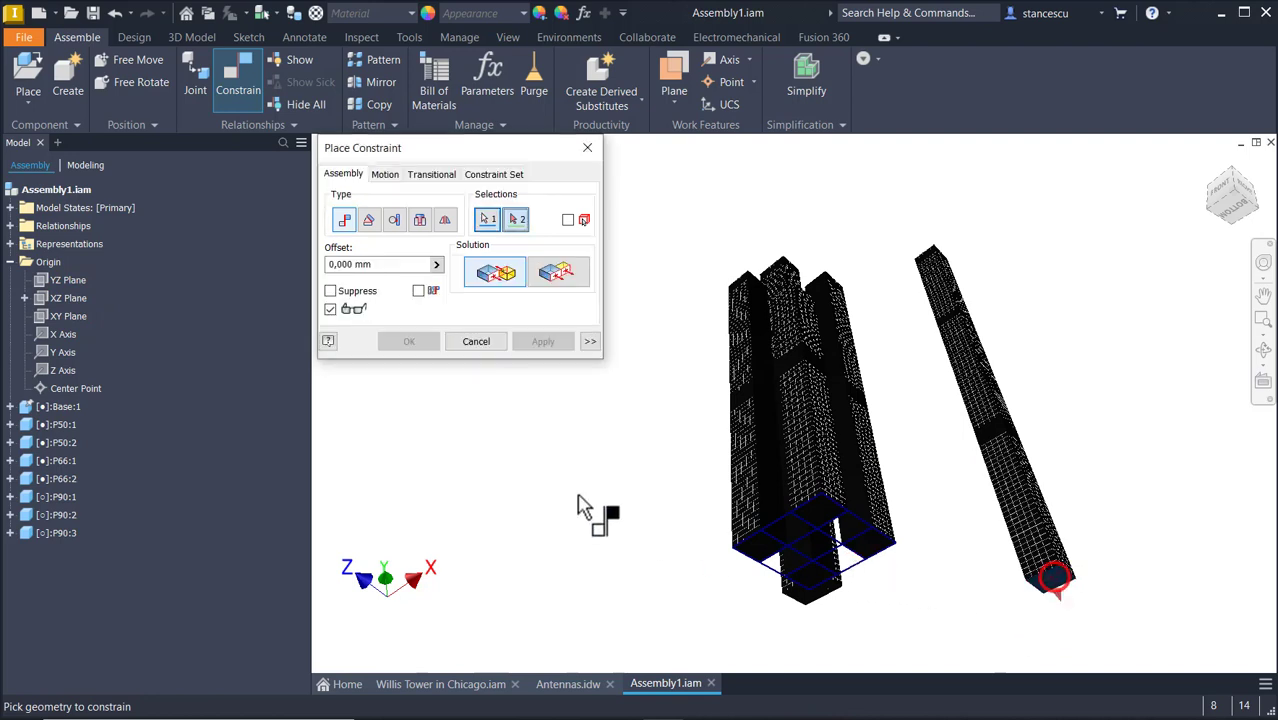
{"action": "left_click", "coordinate": [52, 299]}
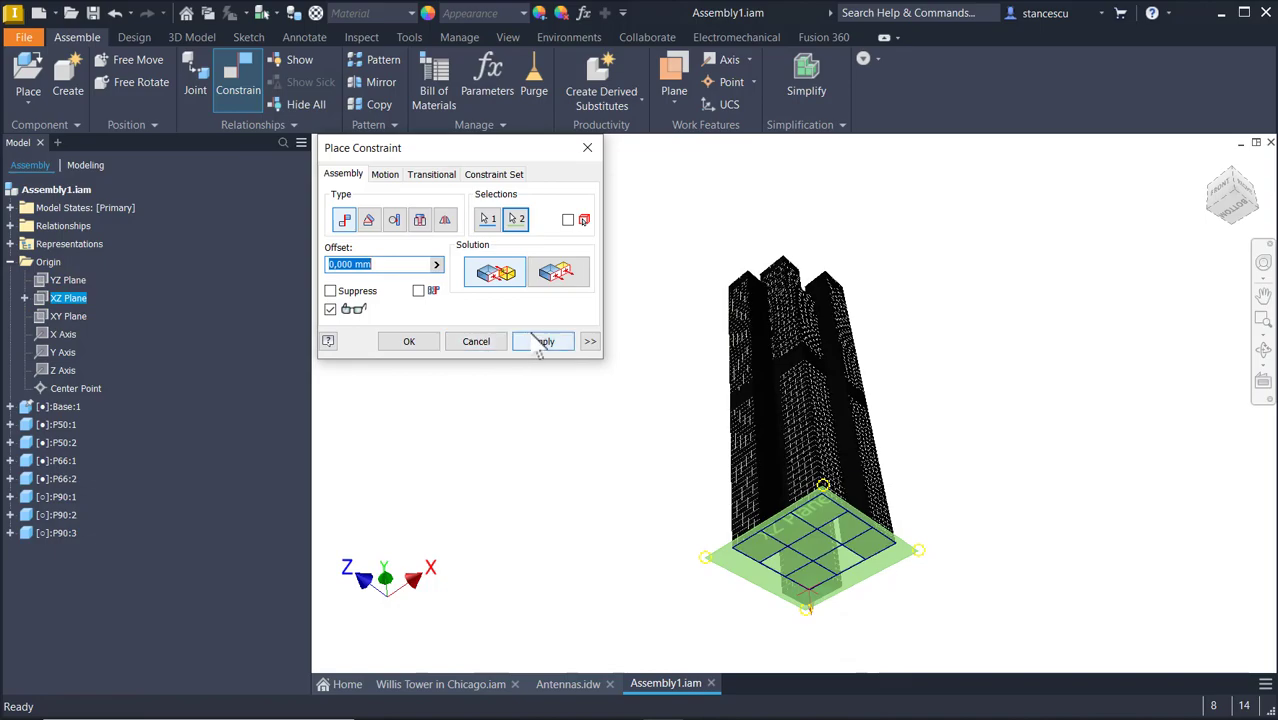
{"action": "left_click", "coordinate": [418, 341]}
Move P90:2, P90:3 and P90:1 out of the tower core so they stand apart around the base.
{"action": "middle_click_drag", "start_coordinate": [705, 345], "coordinate": [822, 370], "text": "shift"}
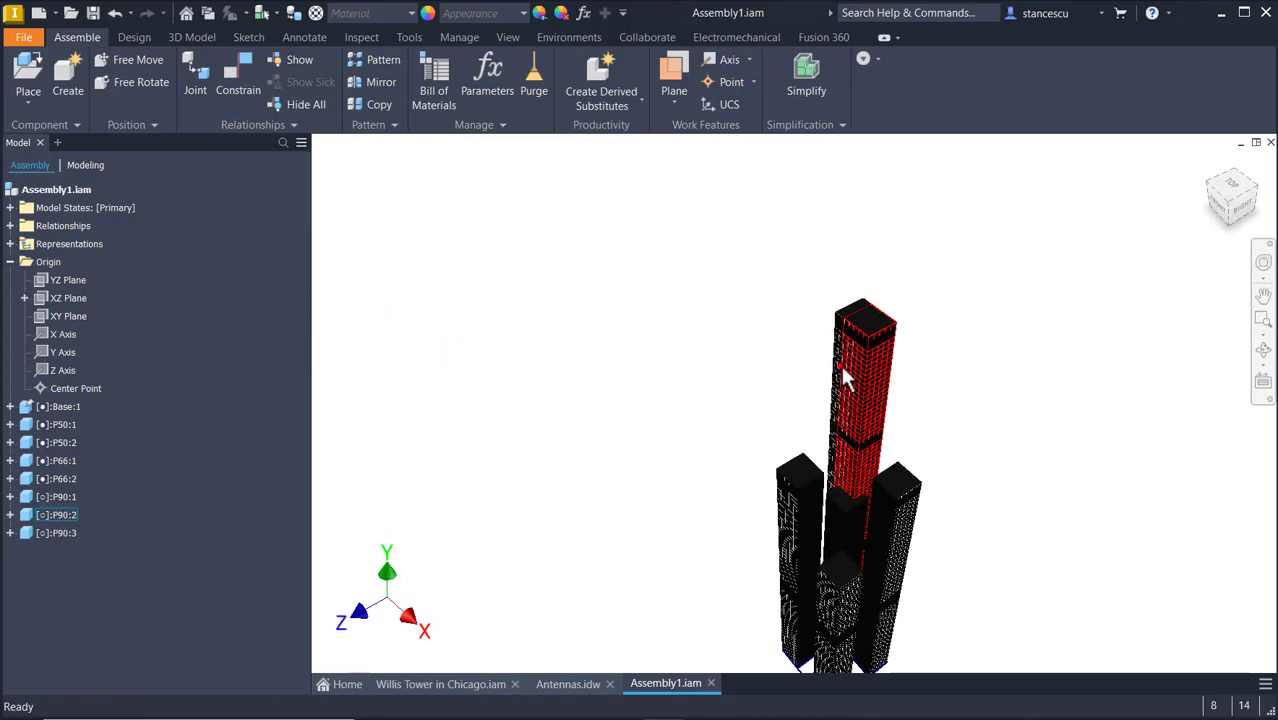
{"action": "left_click_drag", "start_coordinate": [843, 377], "coordinate": [630, 394]}
{"action": "left_click", "coordinate": [878, 372]}
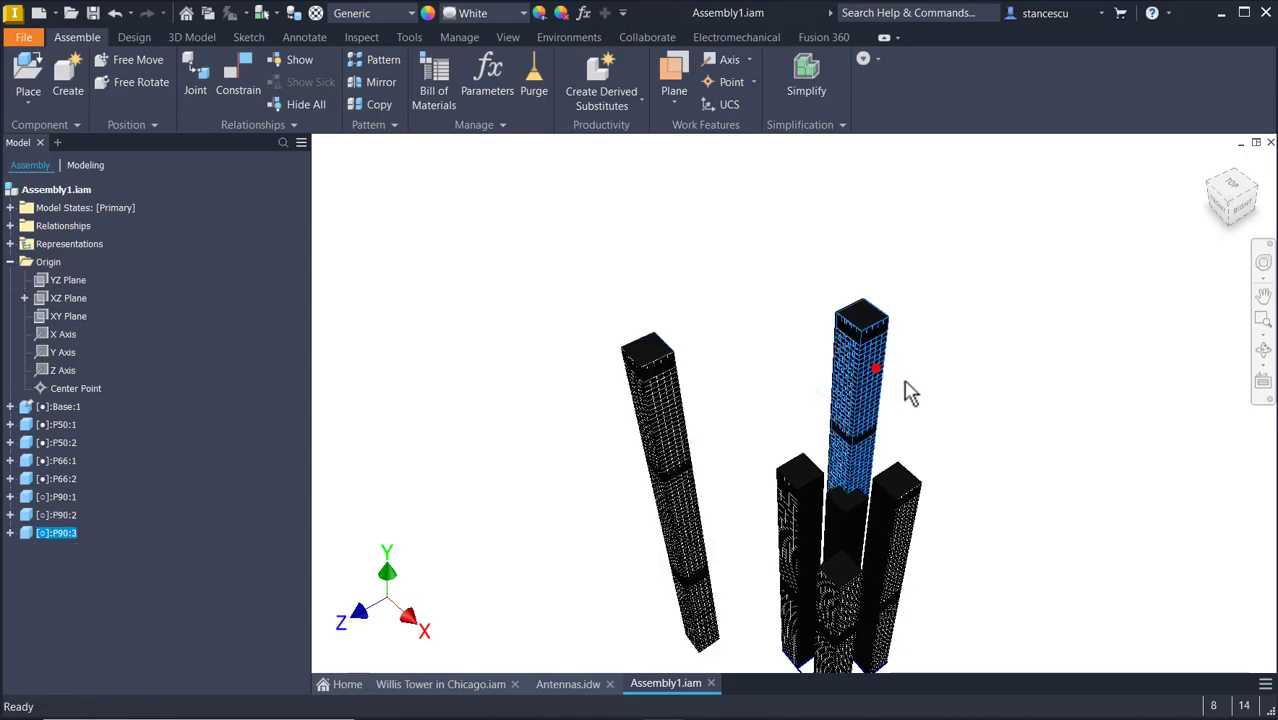
{"action": "left_click_drag", "start_coordinate": [878, 370], "coordinate": [1016, 470]}
{"action": "middle_click_drag", "start_coordinate": [1016, 470], "coordinate": [1060, 464], "text": "shift"}
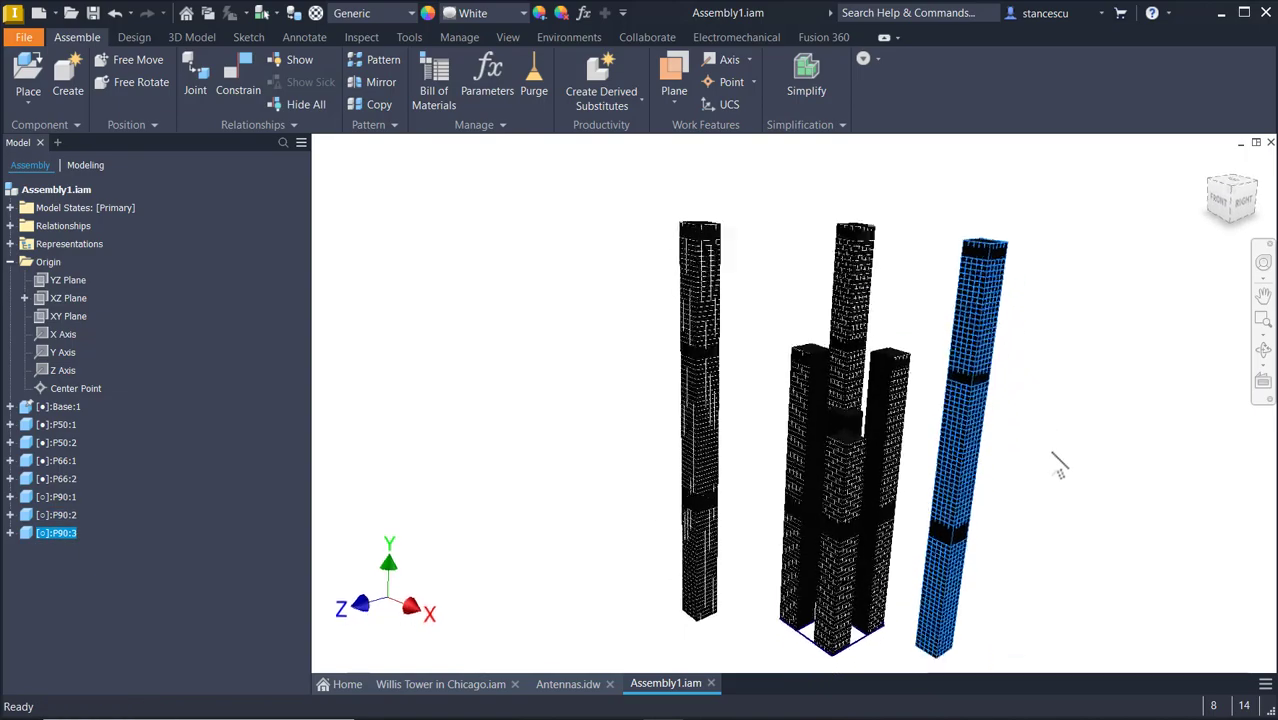
{"action": "left_click", "coordinate": [1075, 481]}
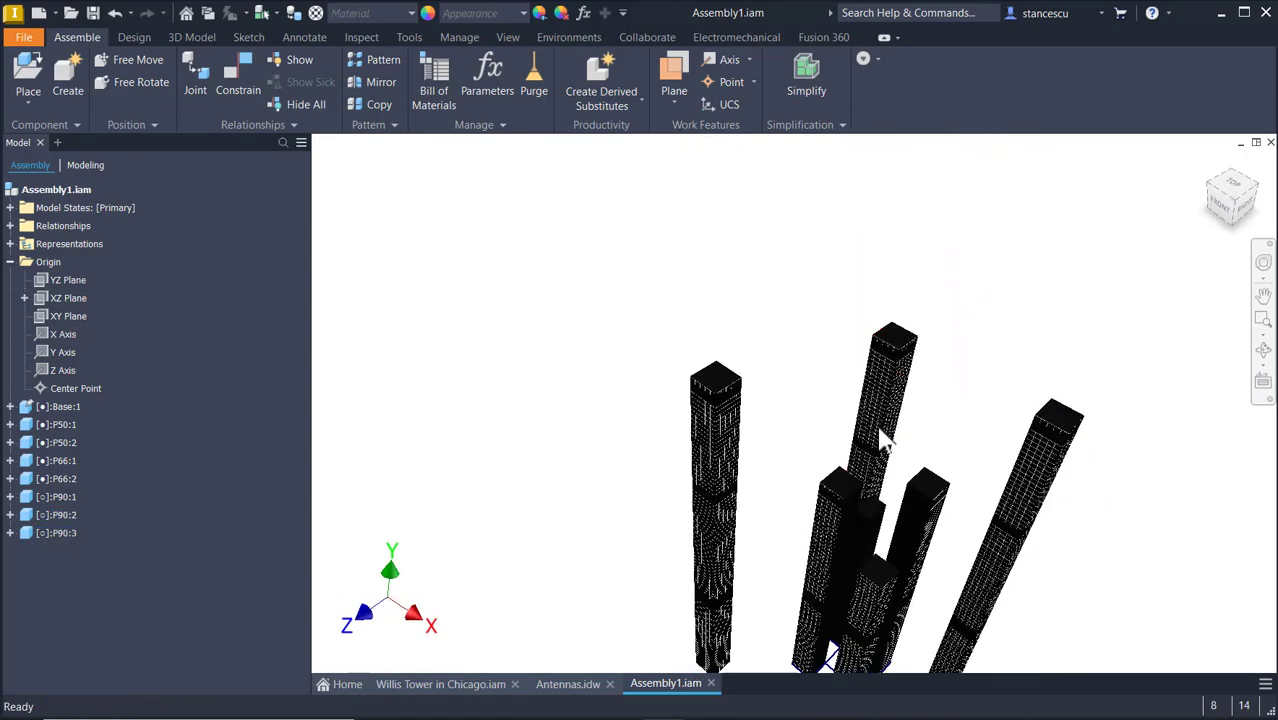
{"action": "left_click_drag", "start_coordinate": [894, 392], "coordinate": [993, 371]}
{"action": "middle_click_drag", "start_coordinate": [993, 371], "coordinate": [1018, 428], "text": "shift"}
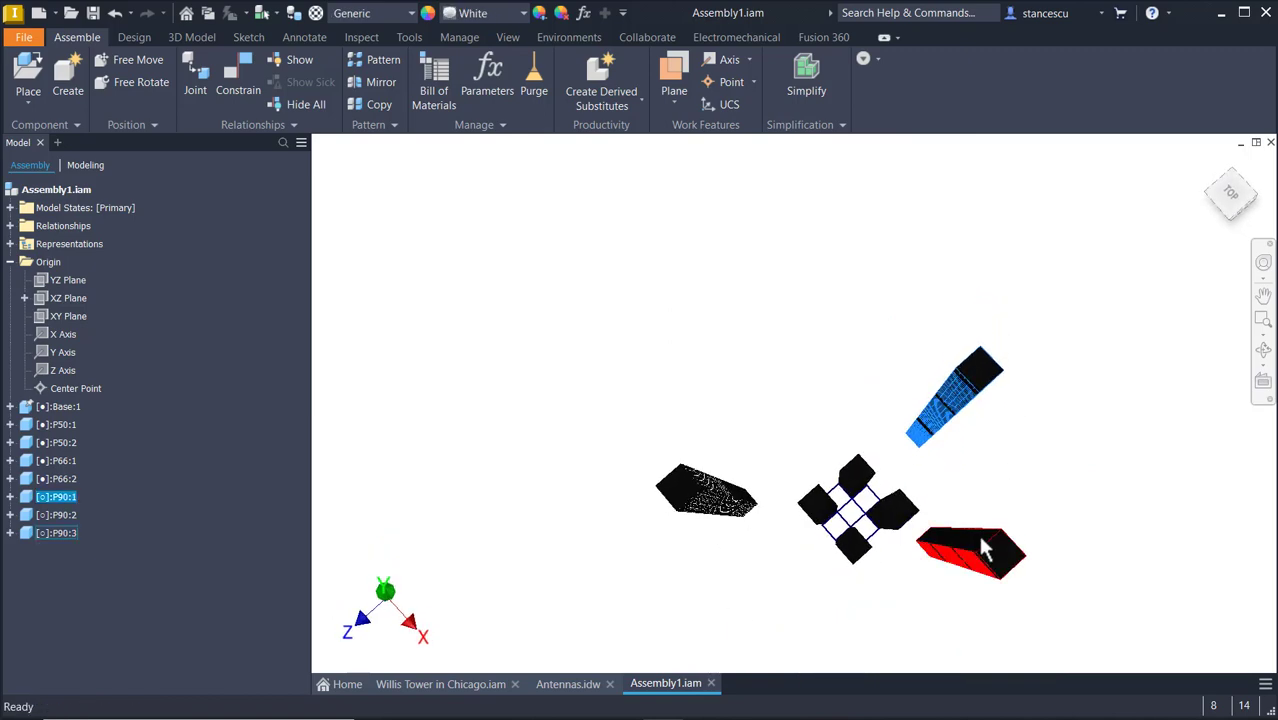
Reposition the P90 pillars close to the base's free middle-side squares and restore the home view.
{"action": "middle_click_drag", "start_coordinate": [953, 600], "coordinate": [954, 505], "text": "shift"}
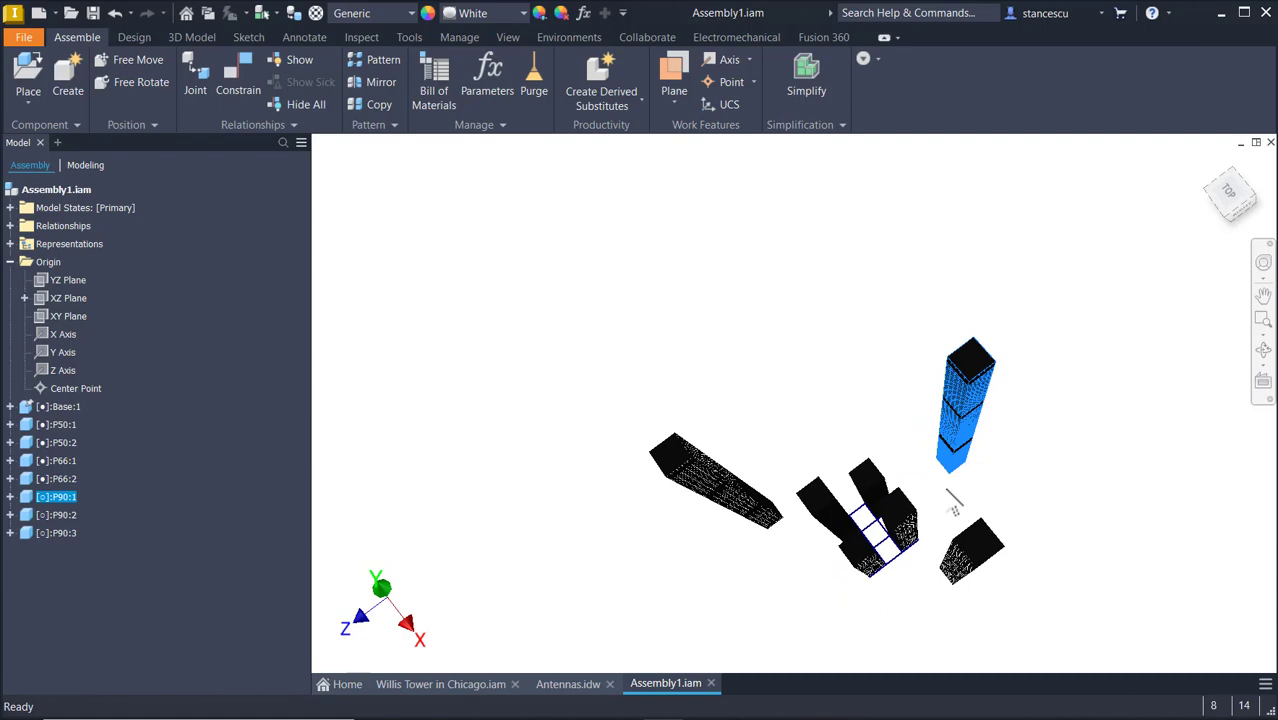
{"action": "middle_click_drag", "start_coordinate": [962, 455], "coordinate": [927, 442], "text": "shift"}
{"action": "left_click", "coordinate": [950, 430]}
{"action": "left_click_drag", "start_coordinate": [927, 442], "coordinate": [829, 522]}
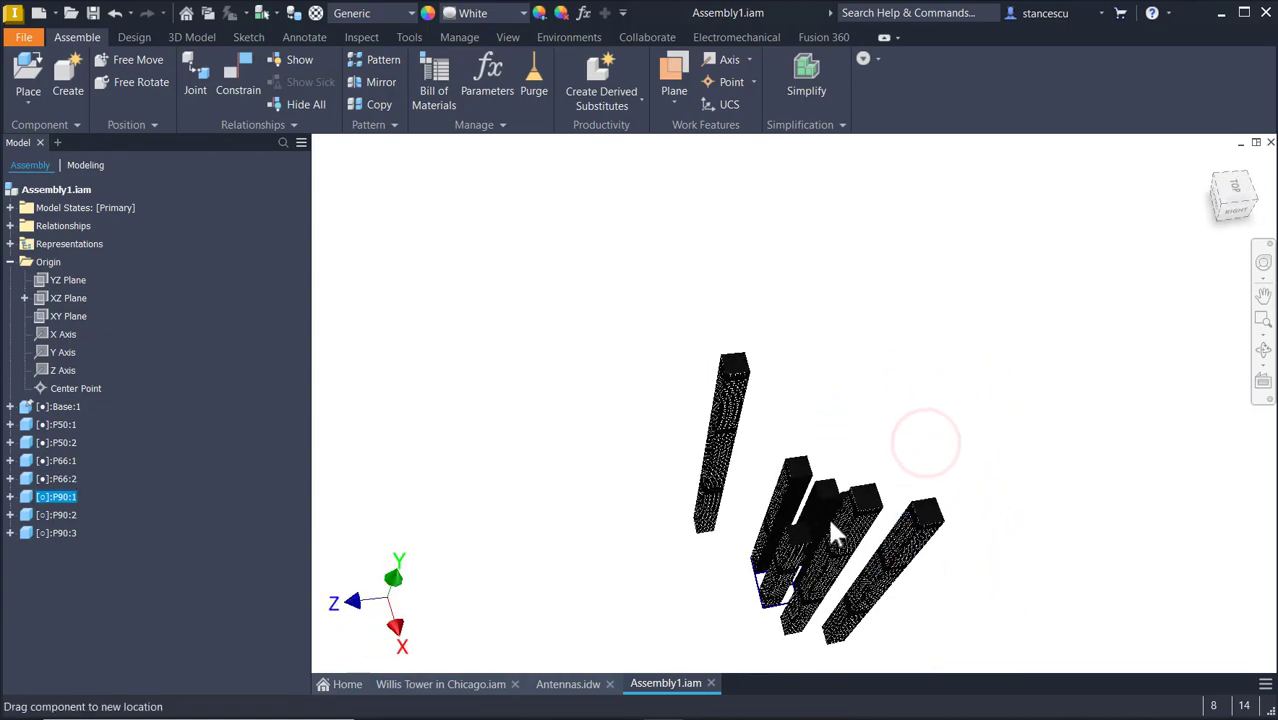
{"action": "middle_click_drag", "start_coordinate": [930, 516], "coordinate": [868, 634], "text": "shift"}
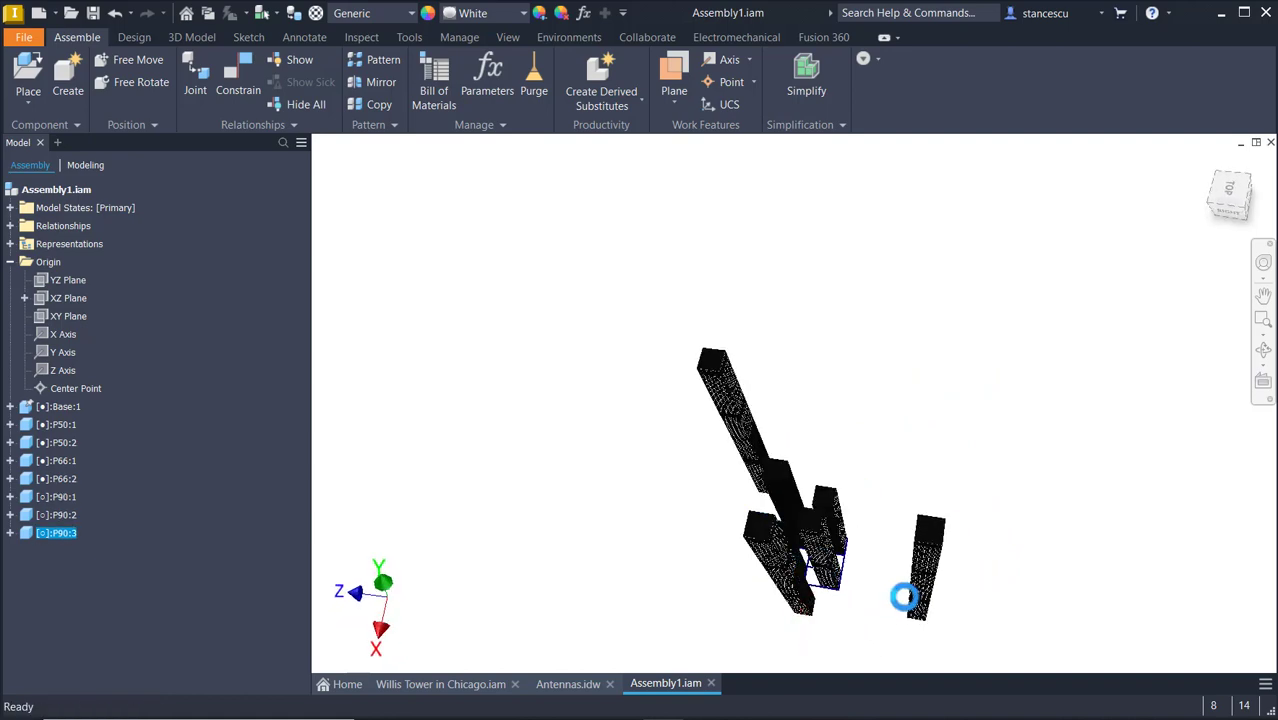
{"action": "middle_click_drag", "start_coordinate": [903, 597], "coordinate": [927, 620], "text": "shift"}
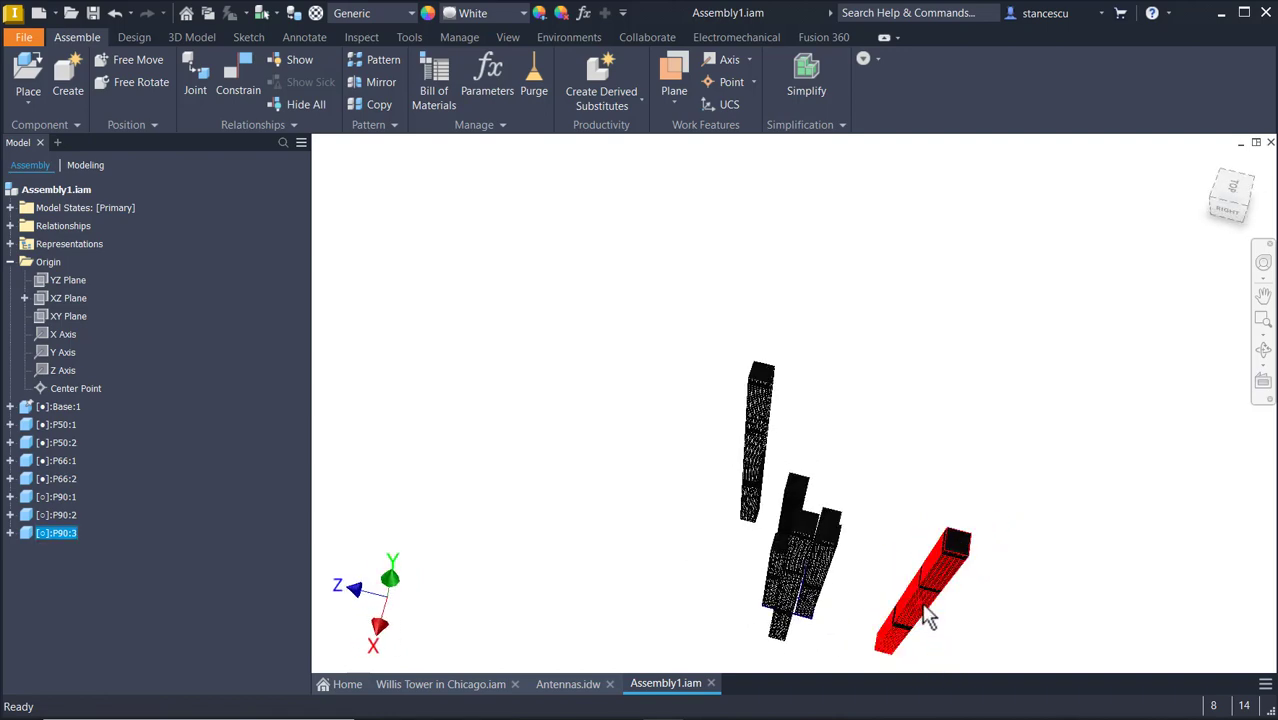
{"action": "middle_click_drag", "start_coordinate": [930, 491], "coordinate": [947, 485], "text": "shift"}
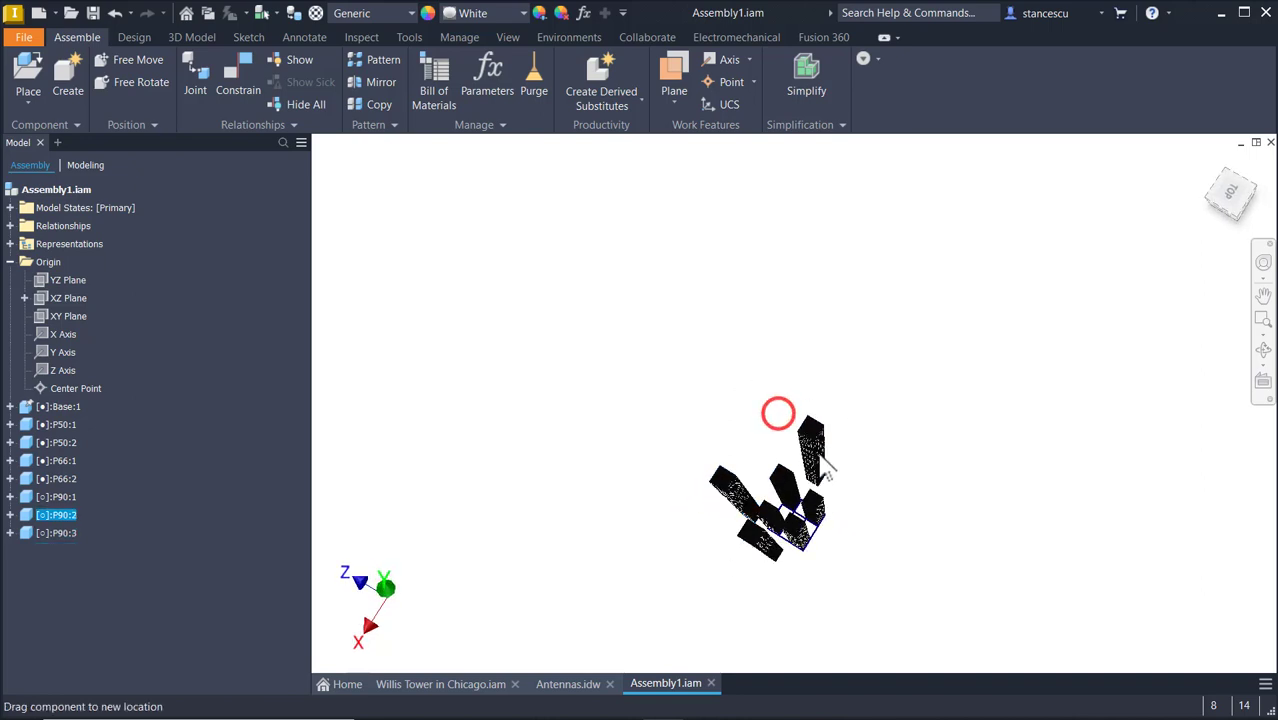
{"action": "key", "text": "F6"}
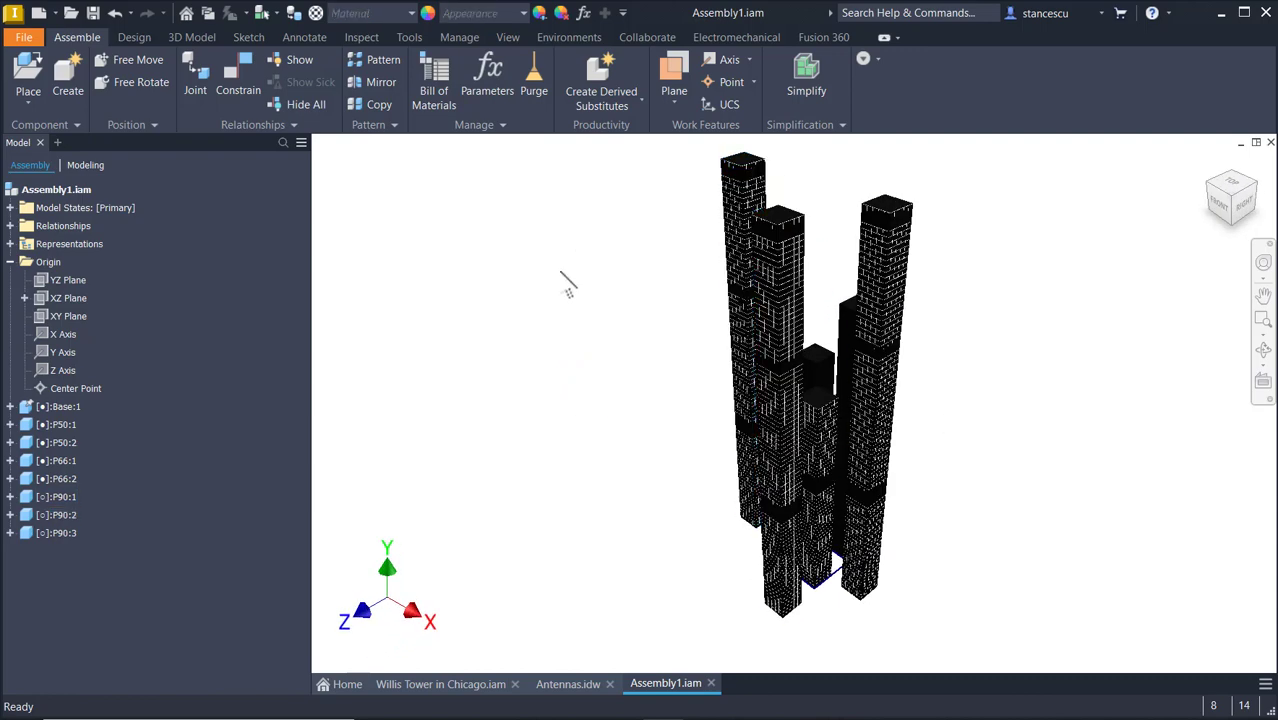
Adjust P90:3's position beside the base and turn P90:2 with Free Rotate.
{"action": "left_click_drag", "start_coordinate": [779, 598], "coordinate": [760, 580]}
{"action": "scroll", "coordinate": [870, 457], "scroll_direction": "up", "scroll_amount": 5}
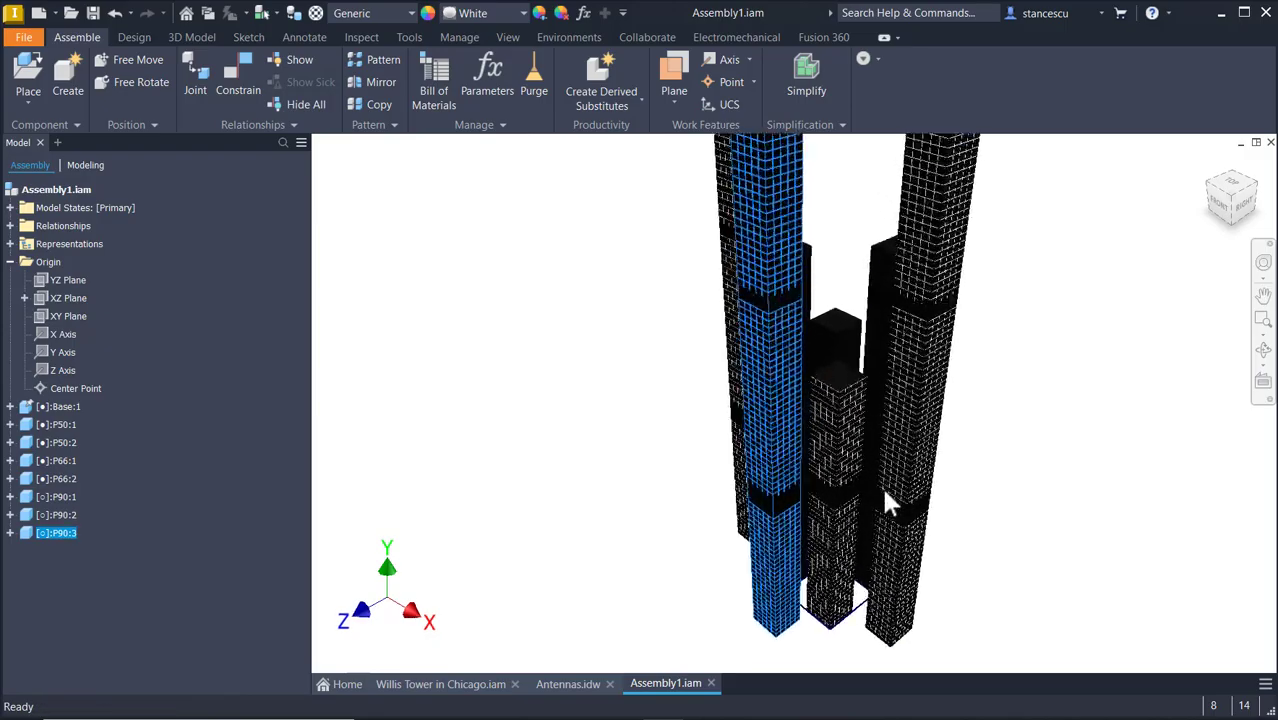
{"action": "middle_click_drag", "start_coordinate": [953, 372], "coordinate": [968, 275], "text": "shift"}
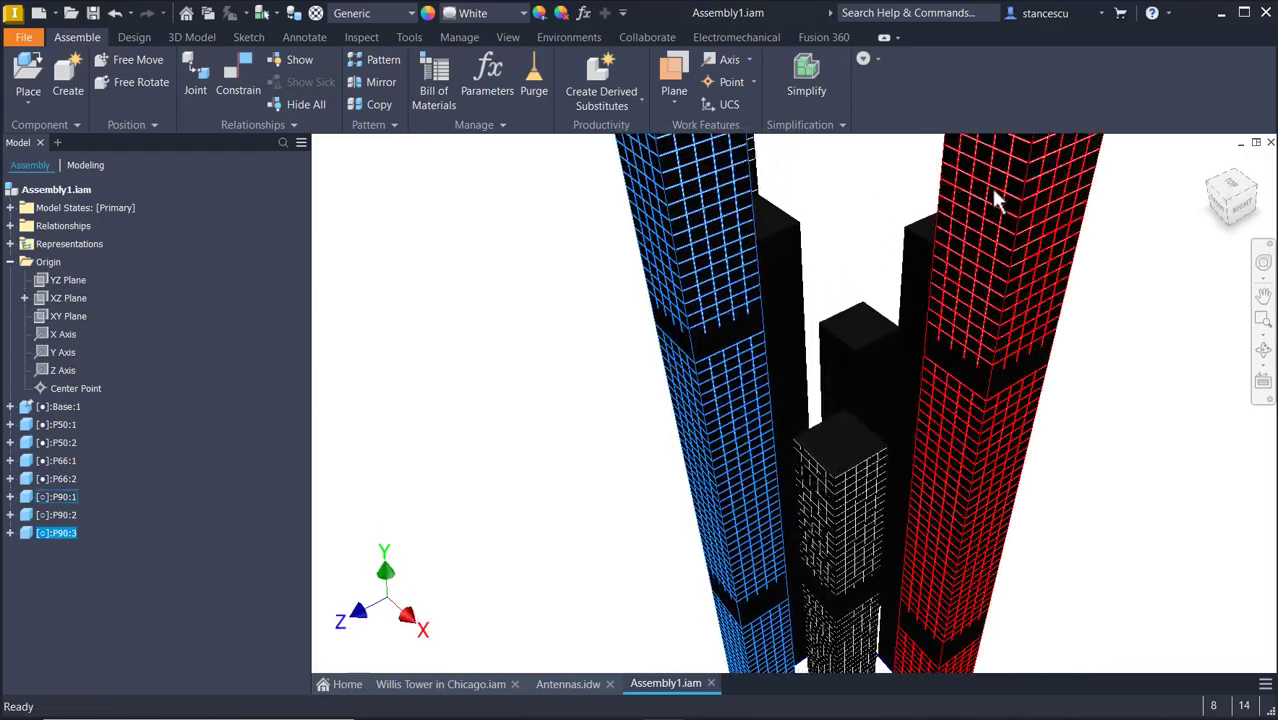
{"action": "middle_click_drag", "start_coordinate": [992, 190], "coordinate": [900, 505], "text": "shift"}
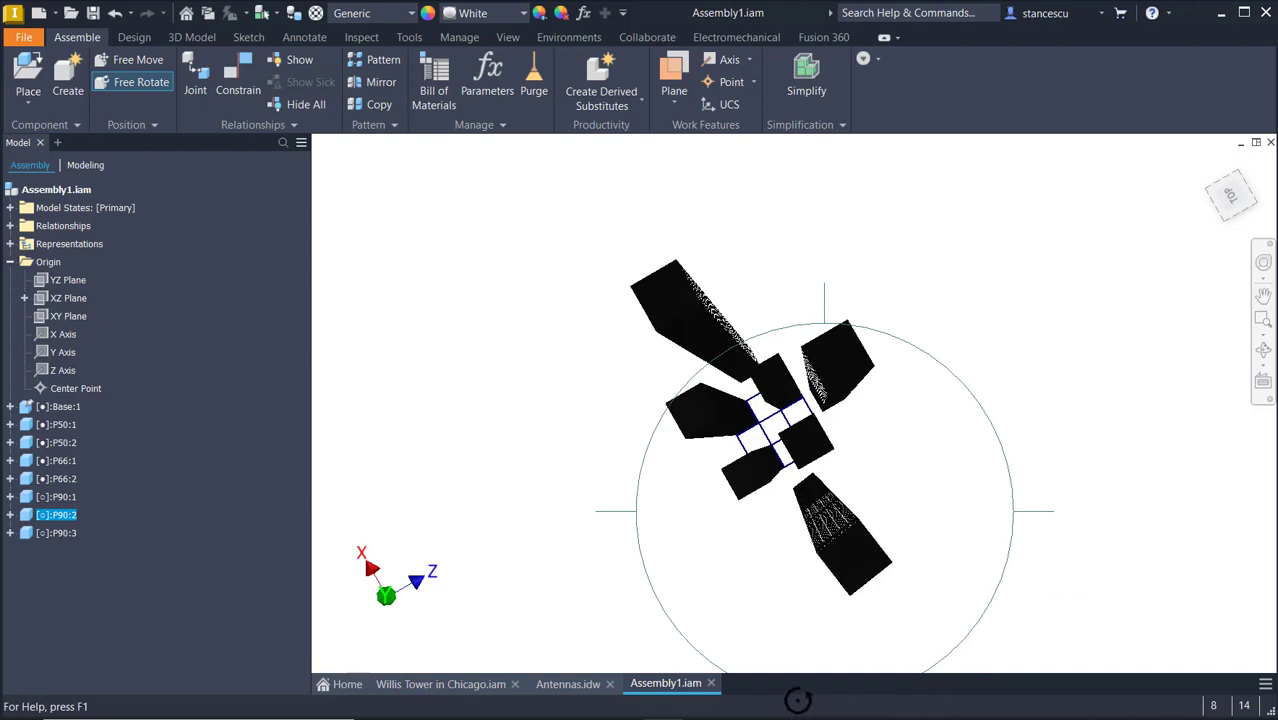
{"action": "left_click_drag", "start_coordinate": [797, 699], "coordinate": [662, 639]}
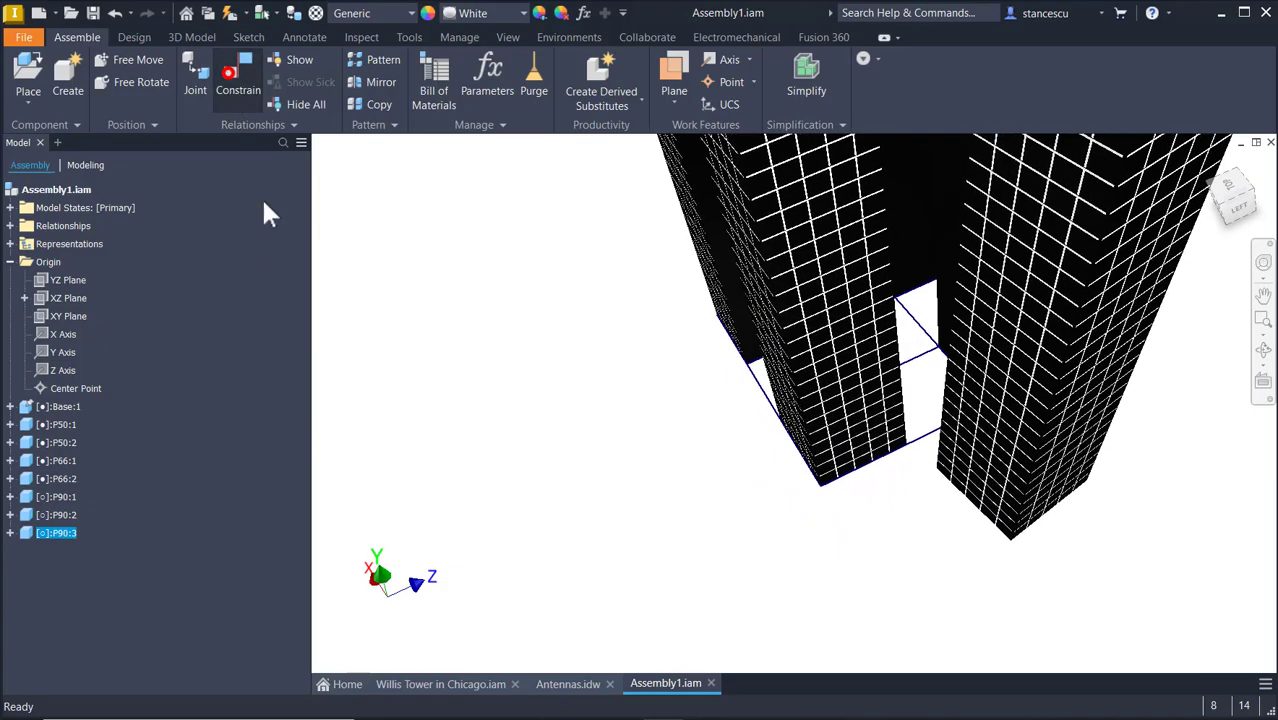
Mate P90:2's bottom edge to a middle square's outer border and its side face to the adjacent corner pillar's face, both with 0 mm offset.
{"action": "left_click", "coordinate": [238, 75]}
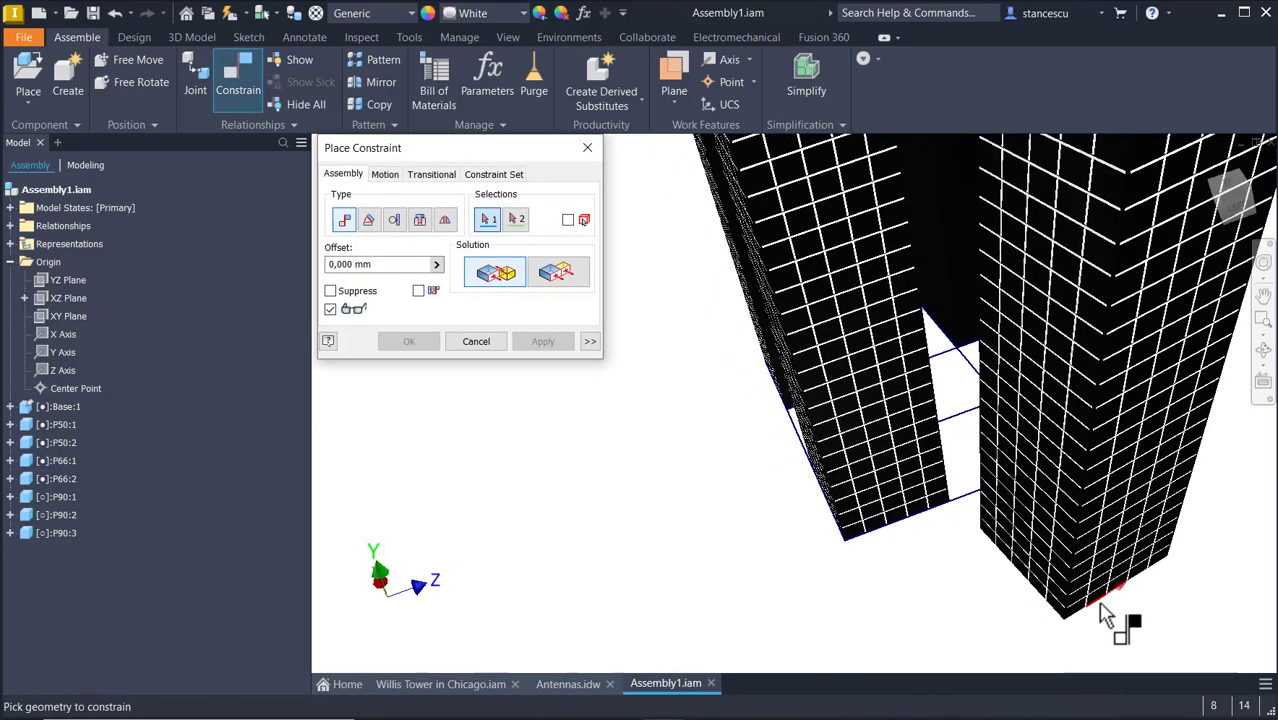
{"action": "left_click", "coordinate": [968, 490]}
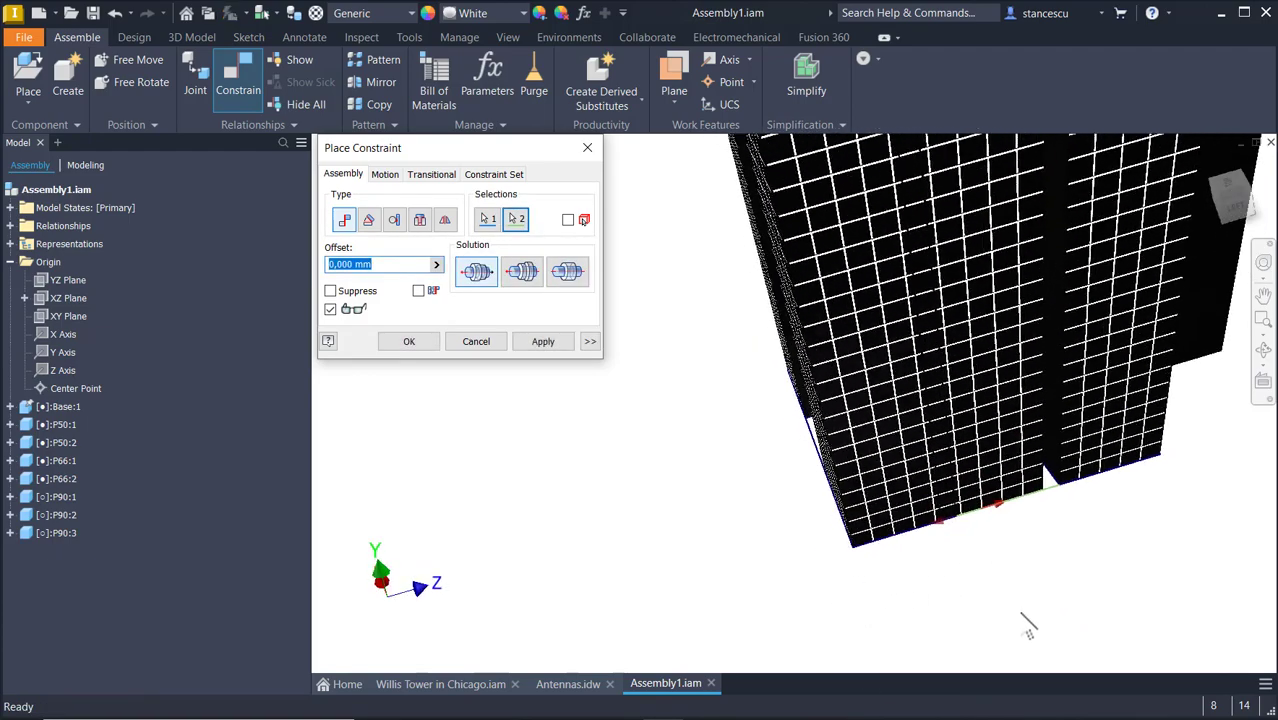
{"action": "left_click", "coordinate": [541, 342]}
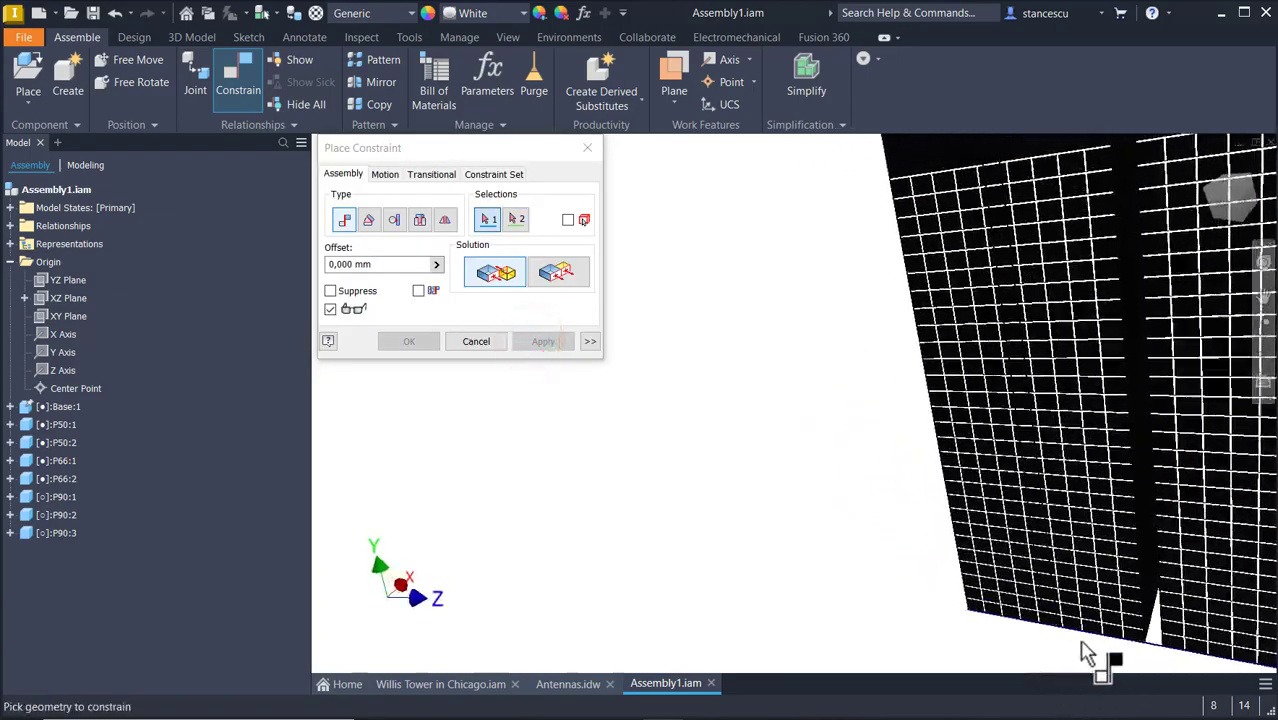
{"action": "left_click", "coordinate": [1154, 554]}
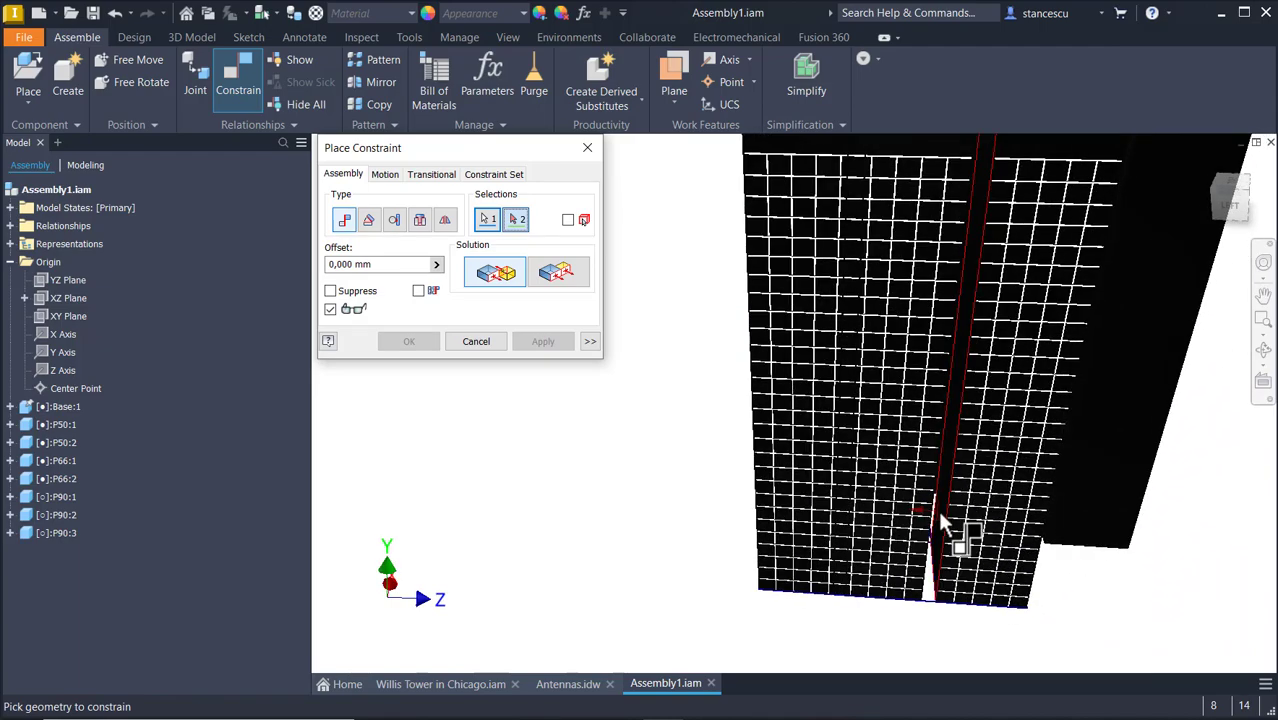
{"action": "left_click", "coordinate": [934, 509]}
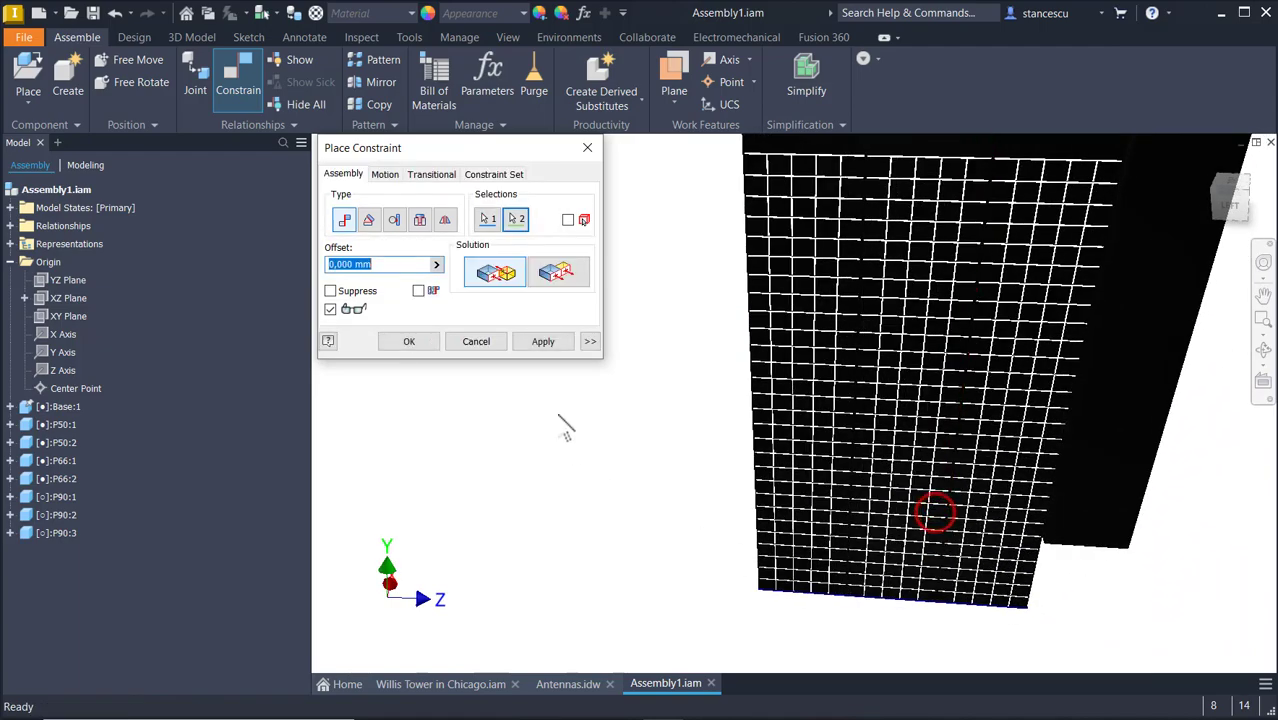
{"action": "left_click", "coordinate": [530, 341]}
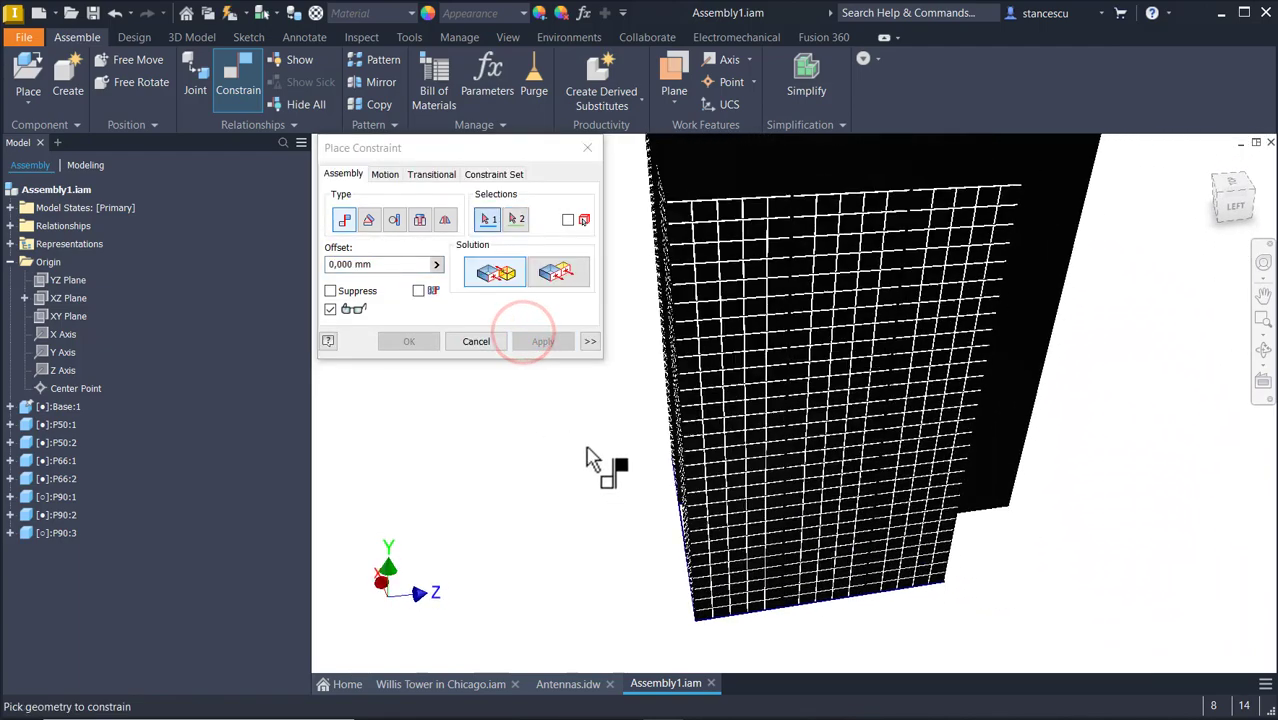
Mate a second P90 pillar's bottom edge to the outer border of a free middle-side square with a 0 mm offset.
{"action": "middle_click_drag", "start_coordinate": [531, 510], "coordinate": [680, 620], "text": "shift"}
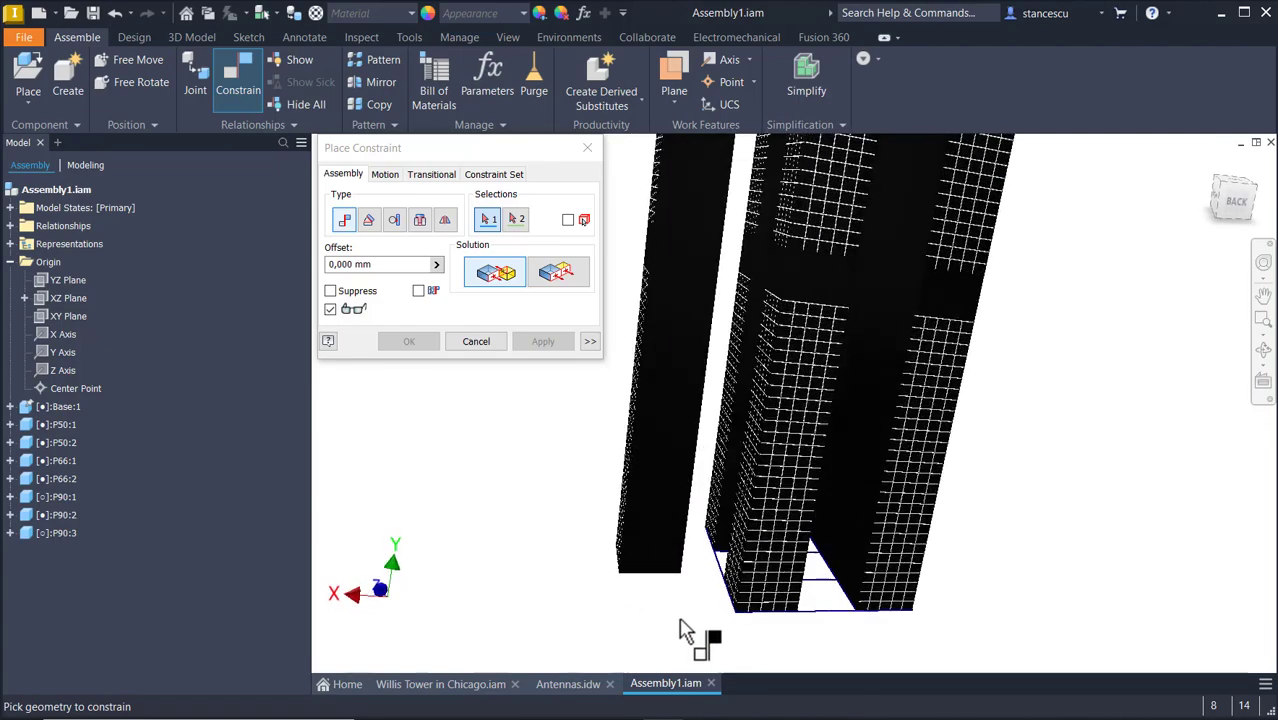
{"action": "scroll", "coordinate": [680, 630], "scroll_direction": "up", "scroll_amount": 5}
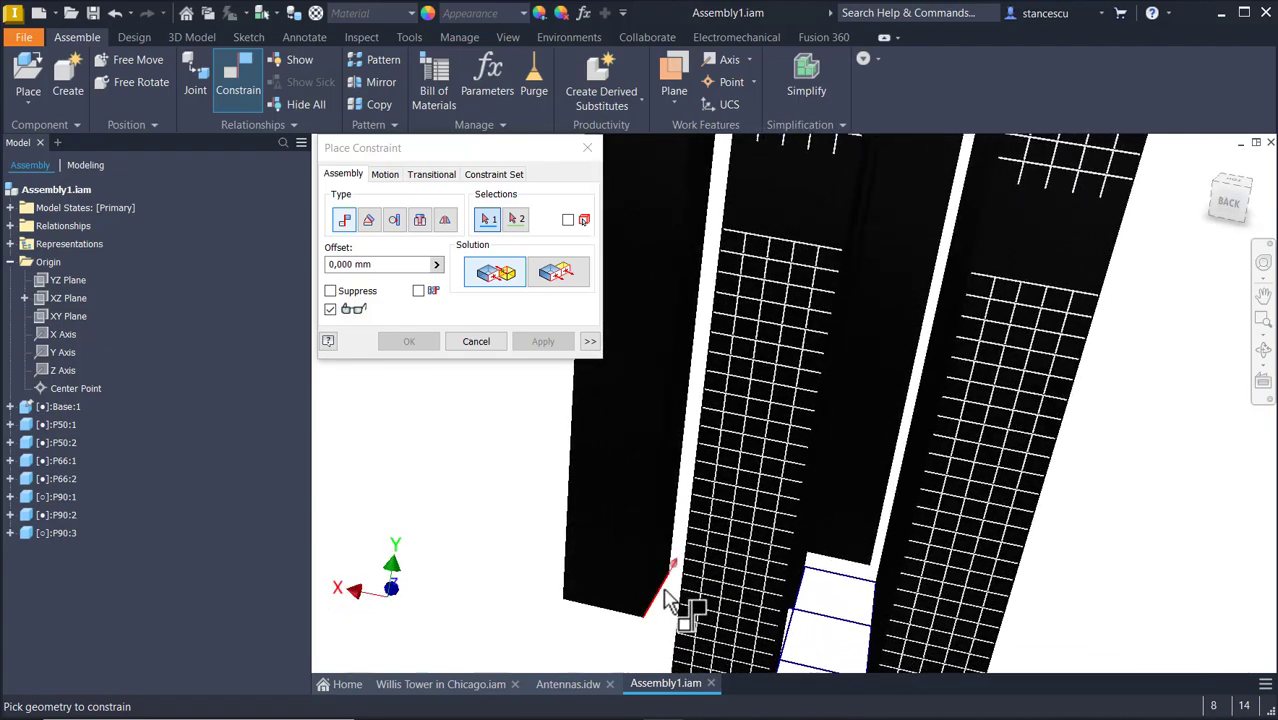
{"action": "mouse_move", "coordinate": [673, 600]}
{"action": "middle_mouse_down", "text": "shift"}
{"action": "mouse_move", "coordinate": [776, 677]}
{"action": "mouse_move", "coordinate": [803, 645]}
{"action": "mouse_move", "coordinate": [522, 648]}
{"action": "mouse_move", "coordinate": [522, 662]}
{"action": "mouse_move", "coordinate": [524, 410]}
{"action": "middle_mouse_up", "text": "shift"}
{"action": "left_click", "coordinate": [803, 651]}
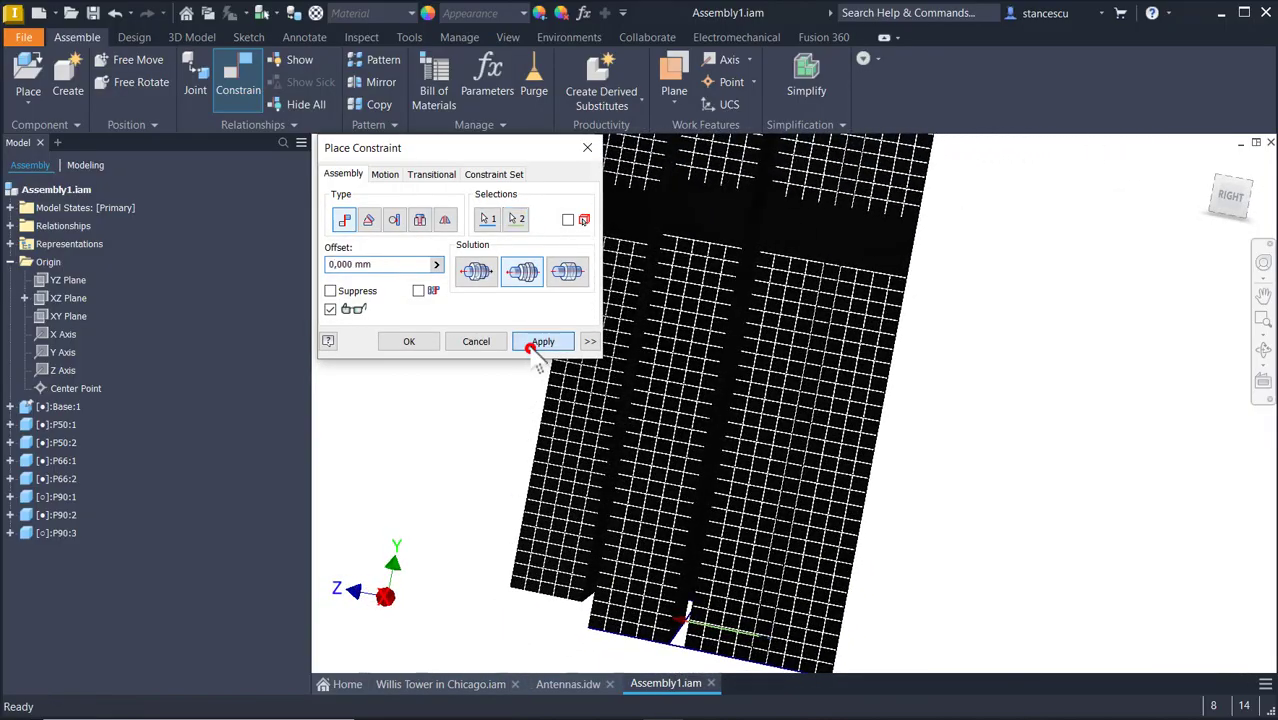
{"action": "left_click", "coordinate": [530, 345]}
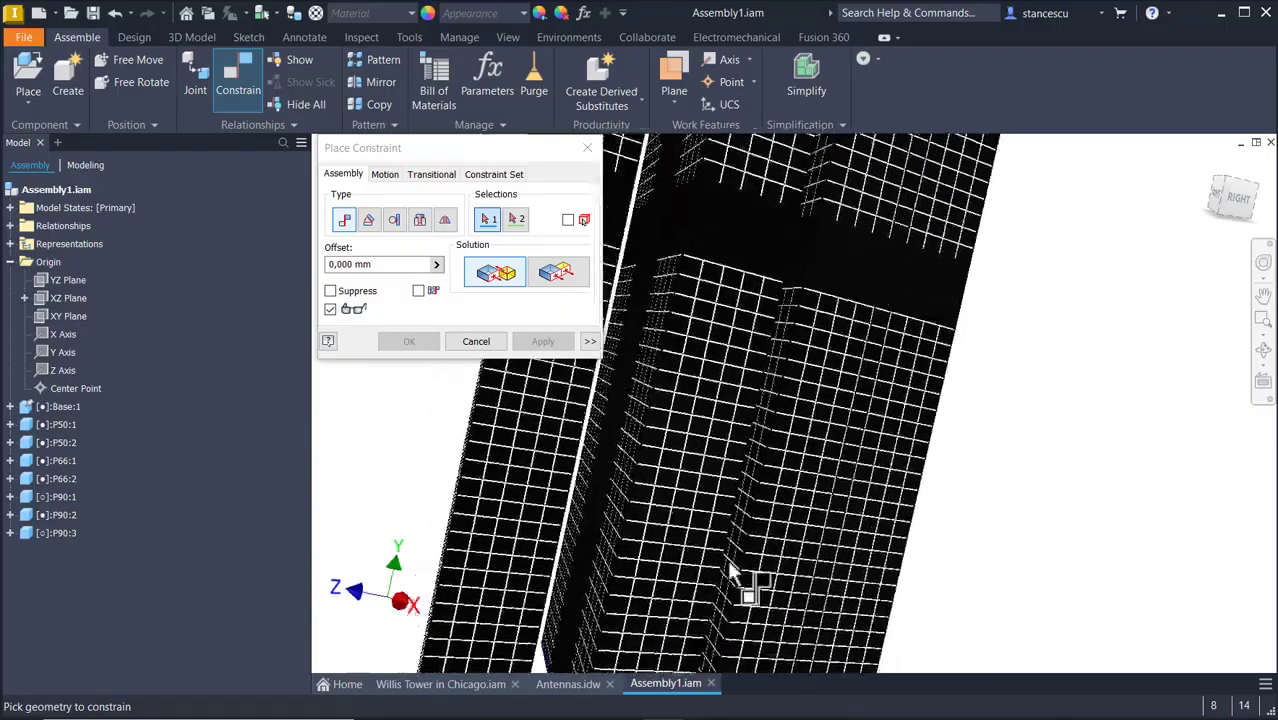
Mate P90:1's side face to the adjacent corner pillar's face with a 0 mm offset.
{"action": "scroll", "coordinate": [760, 592], "scroll_direction": "down", "scroll_amount": 2}
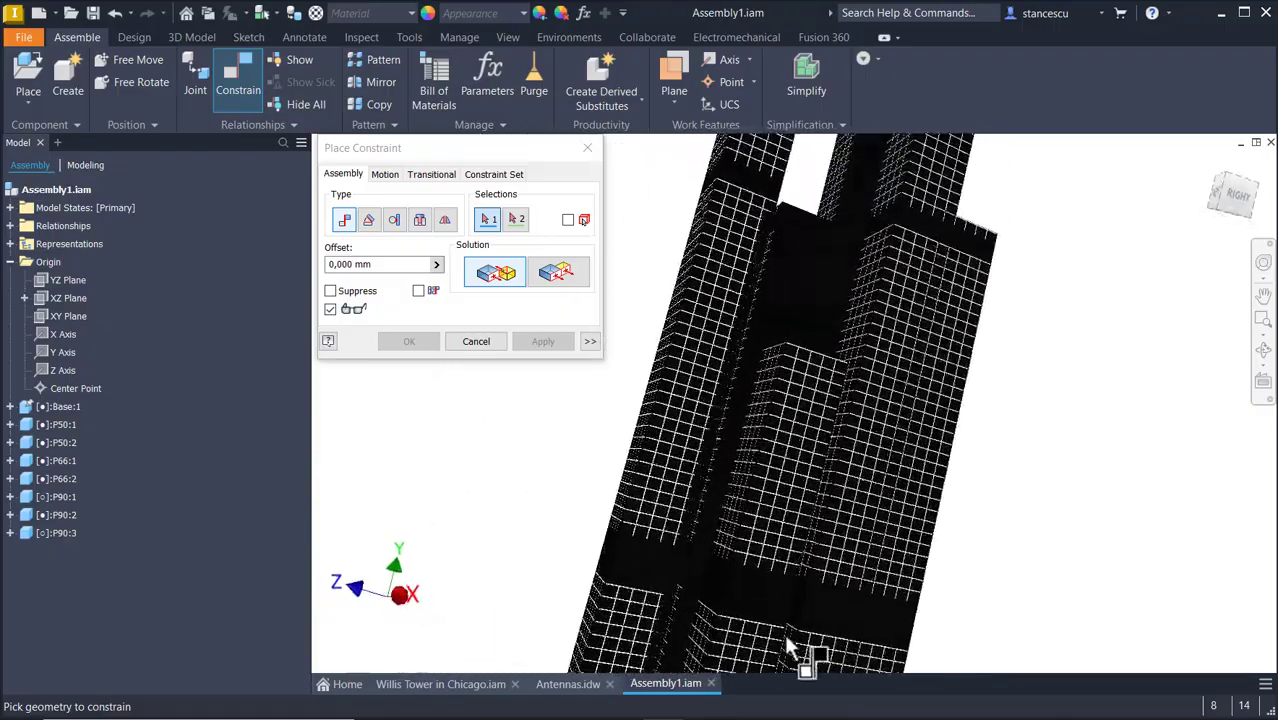
{"action": "scroll", "coordinate": [795, 595], "scroll_direction": "up", "scroll_amount": 1}
{"action": "scroll", "coordinate": [796, 605], "scroll_direction": "up", "scroll_amount": 2}
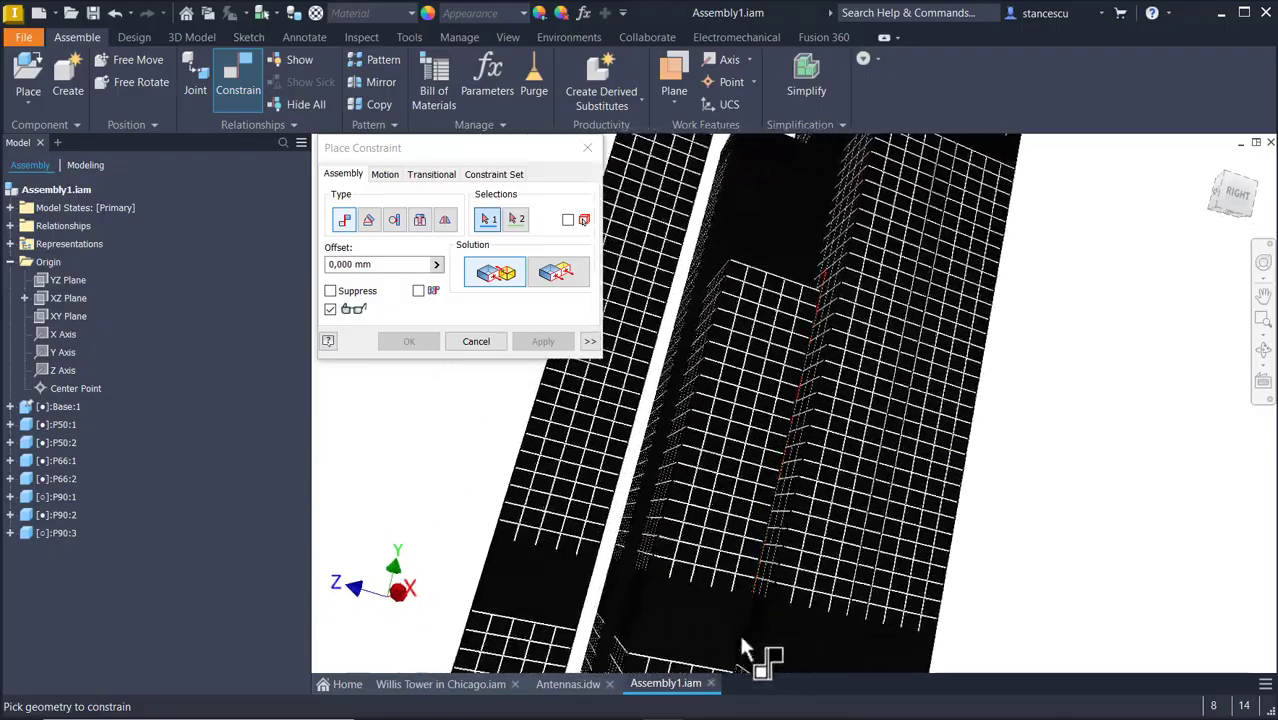
{"action": "left_click", "coordinate": [752, 630]}
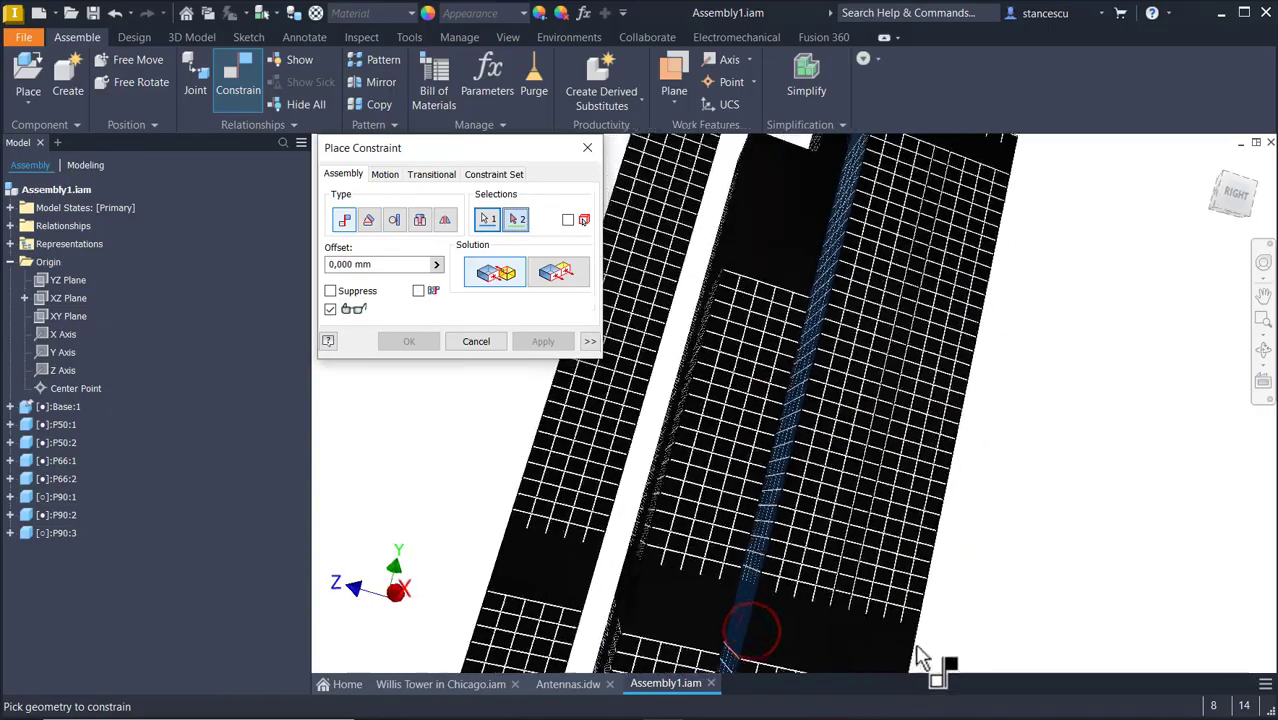
{"action": "middle_click_drag", "start_coordinate": [921, 657], "coordinate": [671, 598], "text": "shift"}
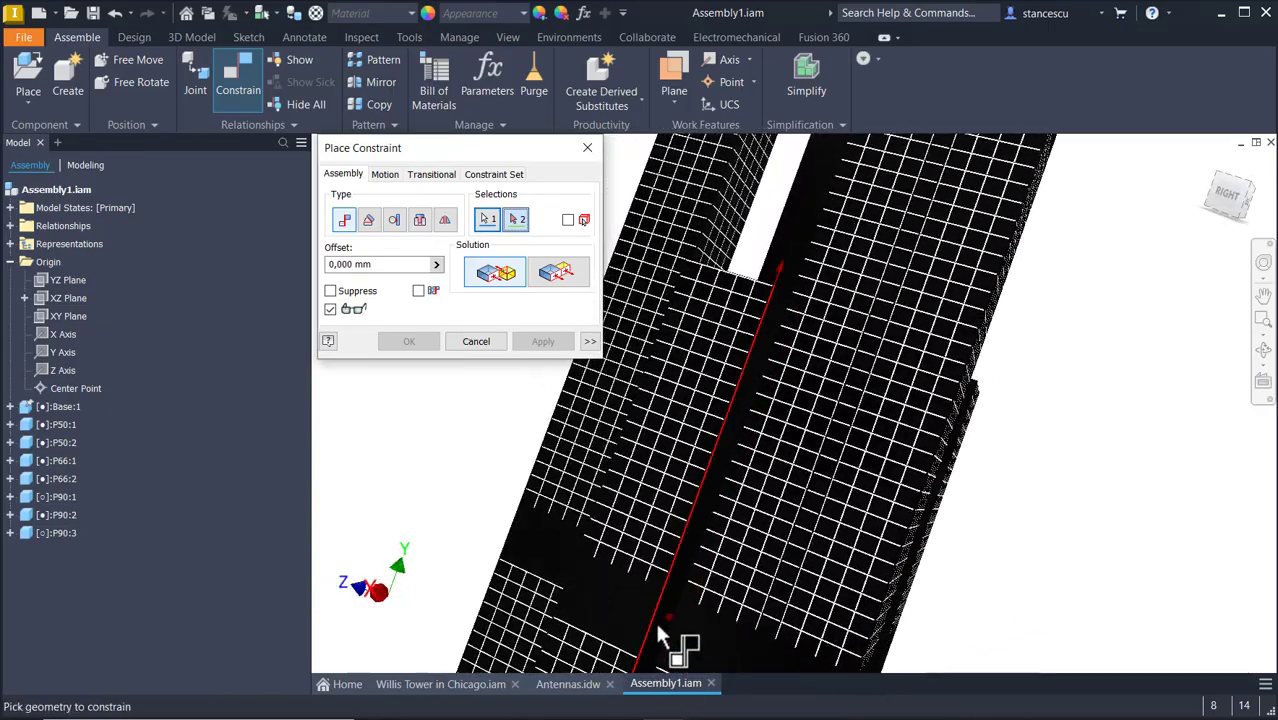
{"action": "left_click", "coordinate": [658, 620]}
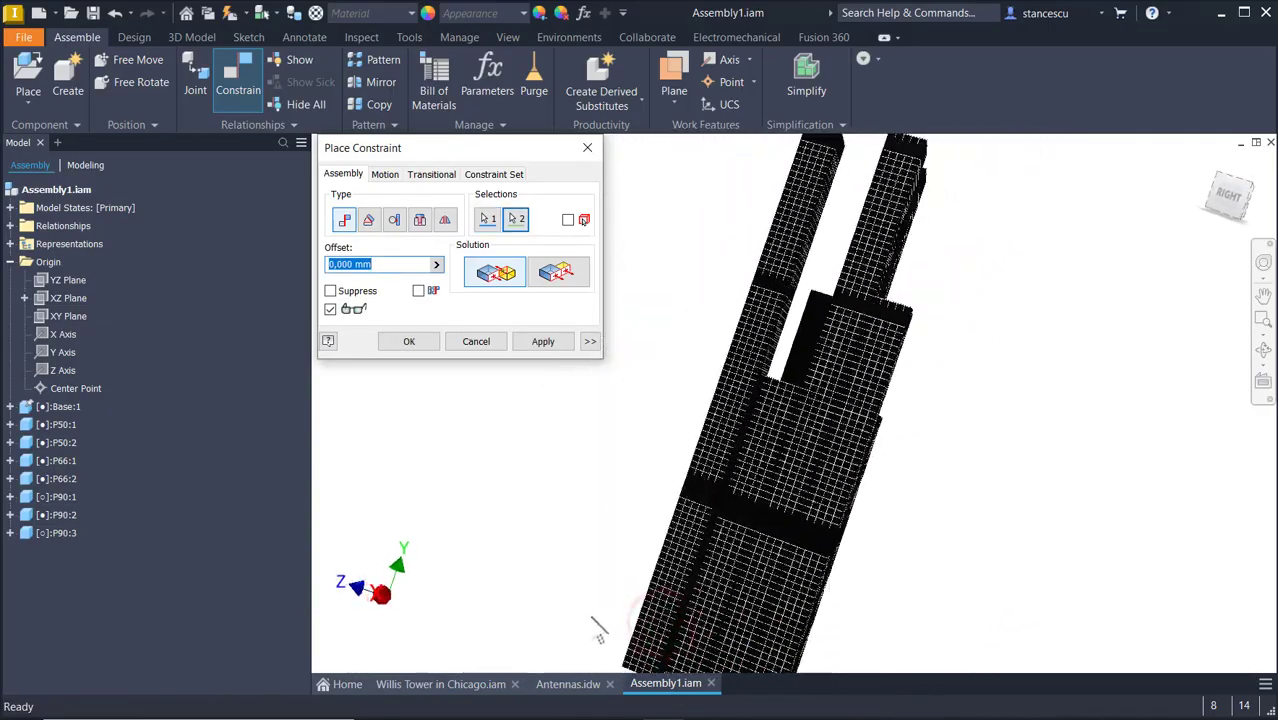
{"action": "middle_click_drag", "start_coordinate": [598, 632], "coordinate": [585, 420], "text": "shift"}
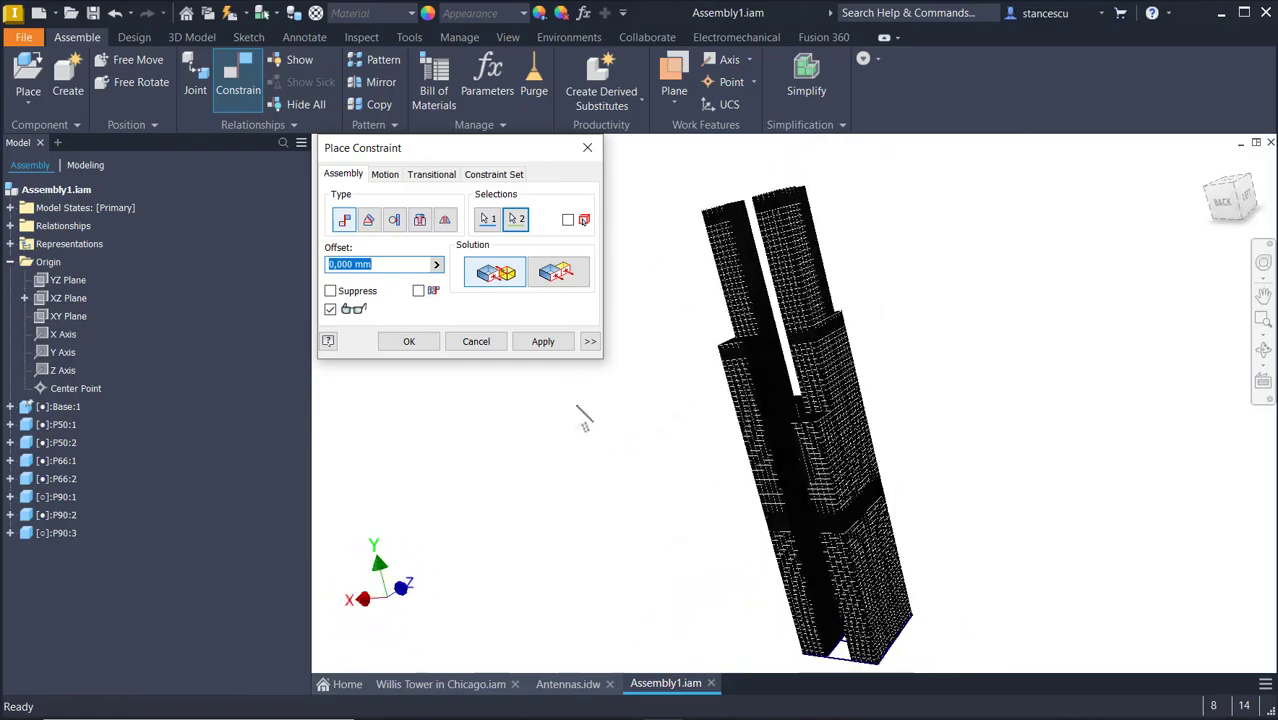
{"action": "left_click", "coordinate": [542, 341]}
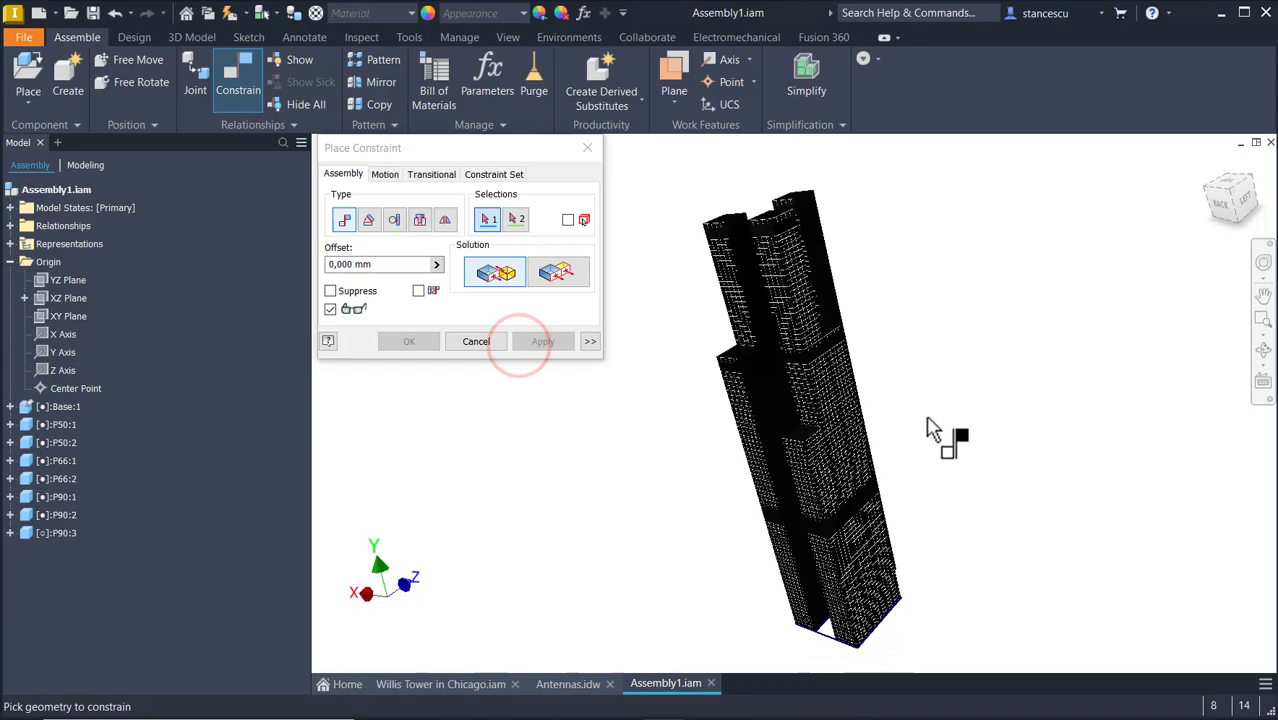
Mate P90:3's bottom edge to the outer border of the remaining free middle-side square with a 0 mm offset.
{"action": "middle_click_drag", "start_coordinate": [928, 418], "coordinate": [1026, 461], "text": "shift"}
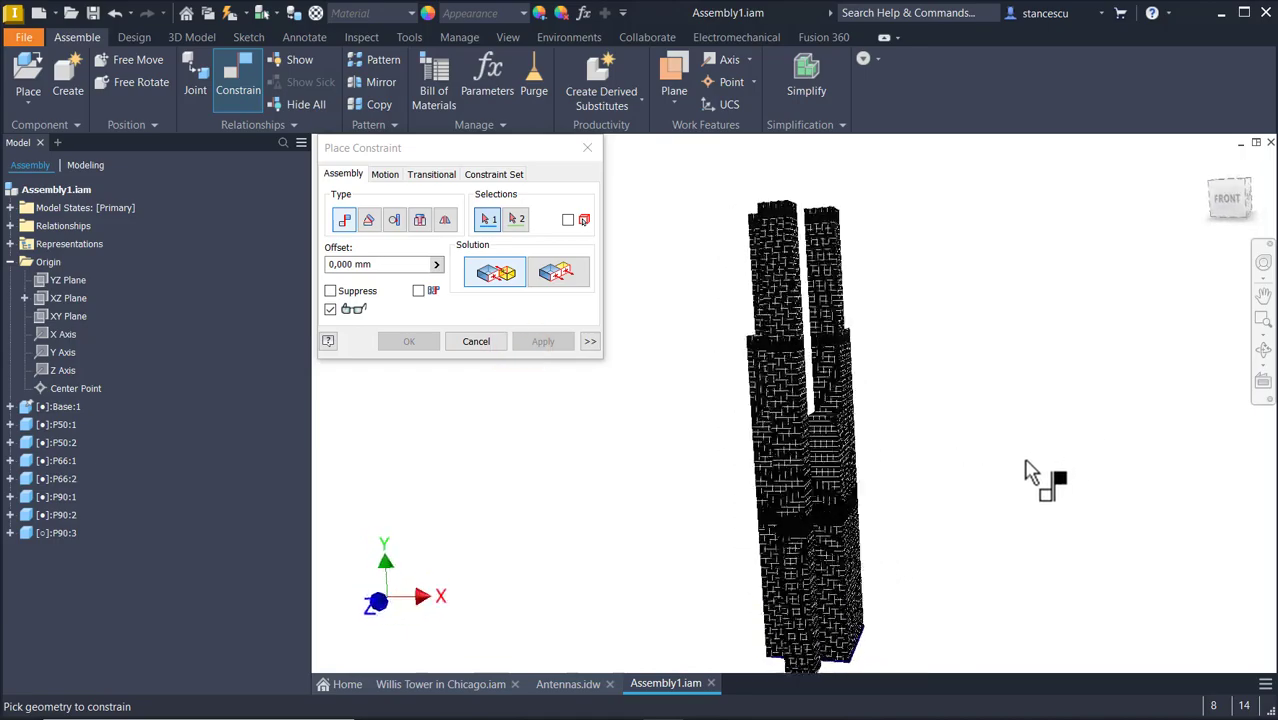
{"action": "key", "text": "F6"}
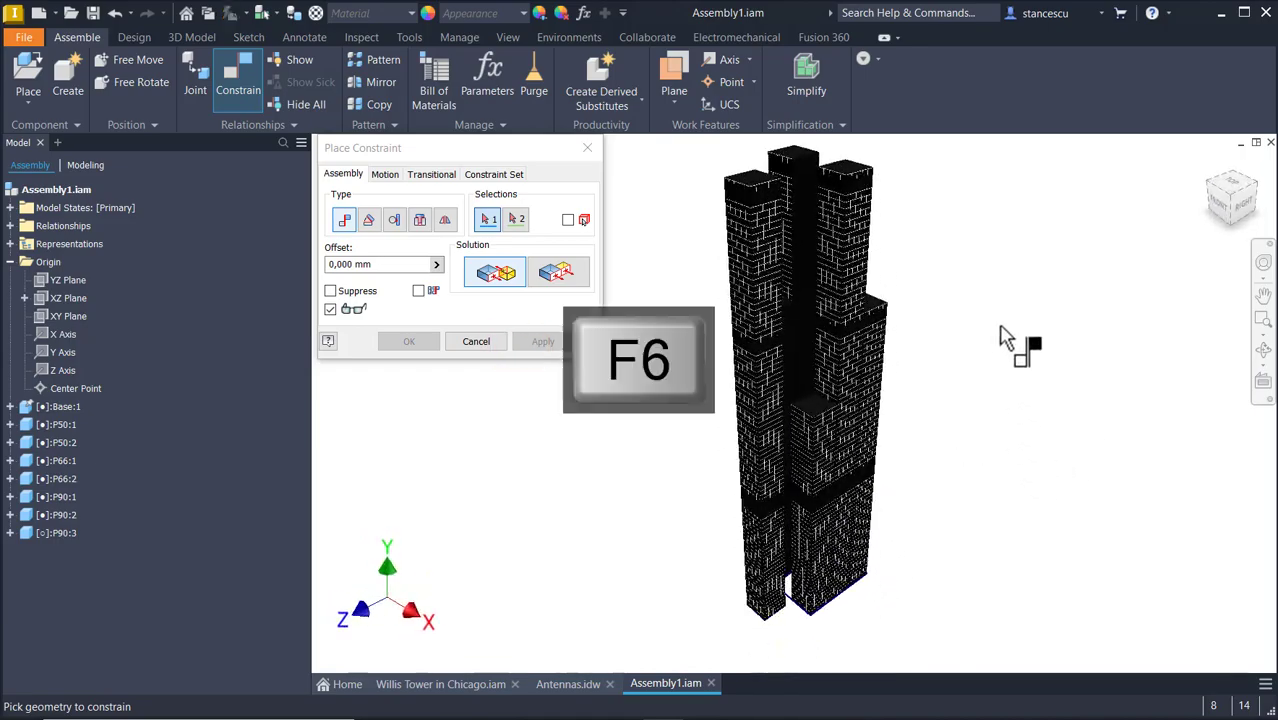
{"action": "middle_click_drag", "start_coordinate": [1000, 355], "coordinate": [437, 443], "text": "shift"}
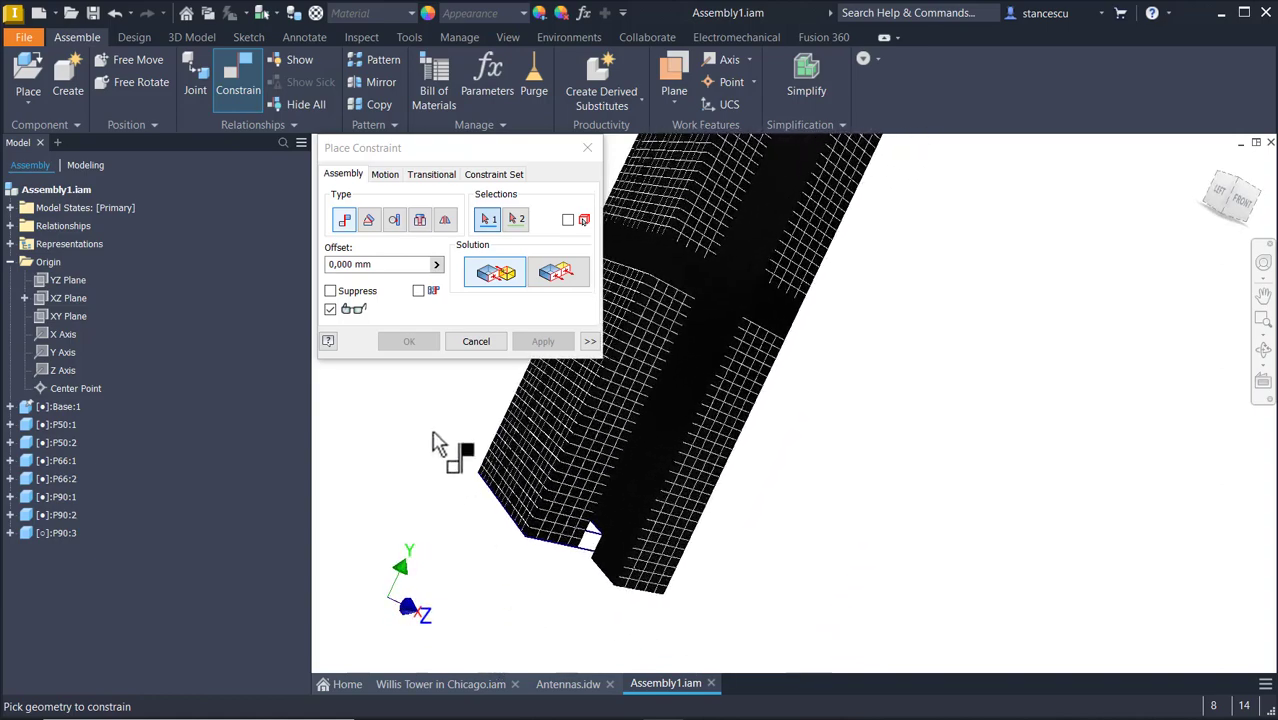
{"action": "left_click", "coordinate": [603, 584]}
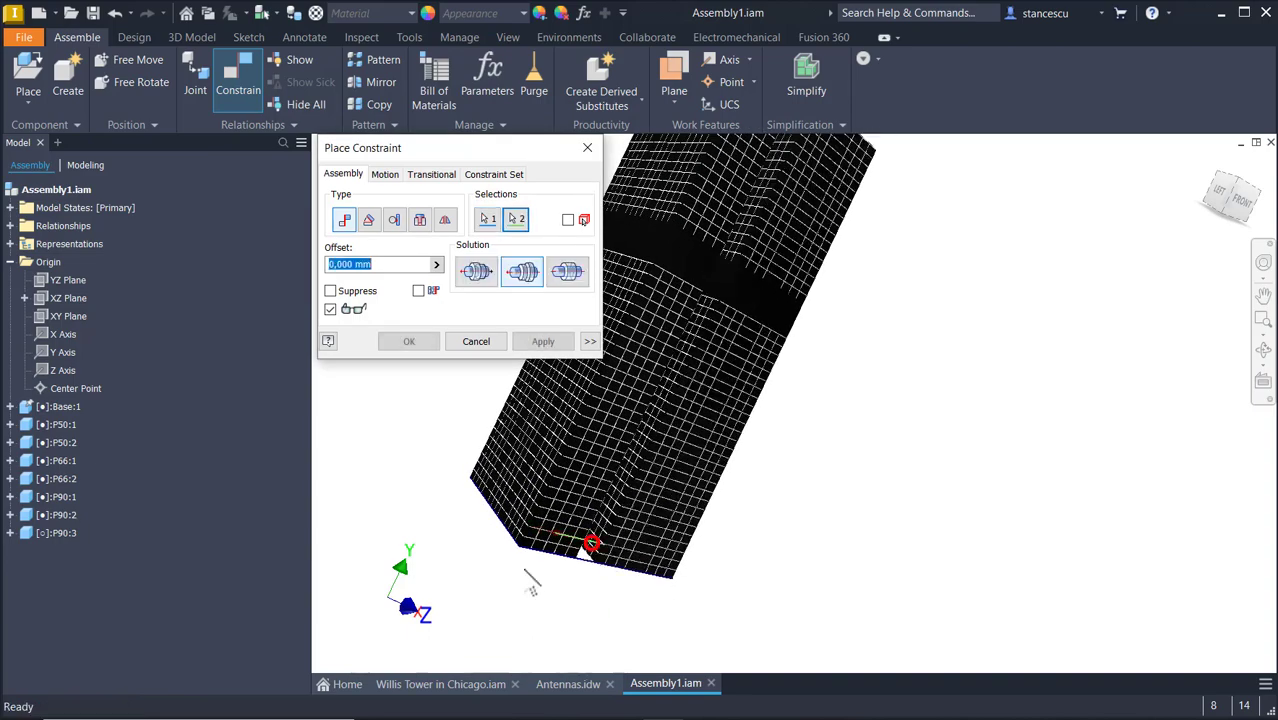
{"action": "left_click", "coordinate": [525, 341]}
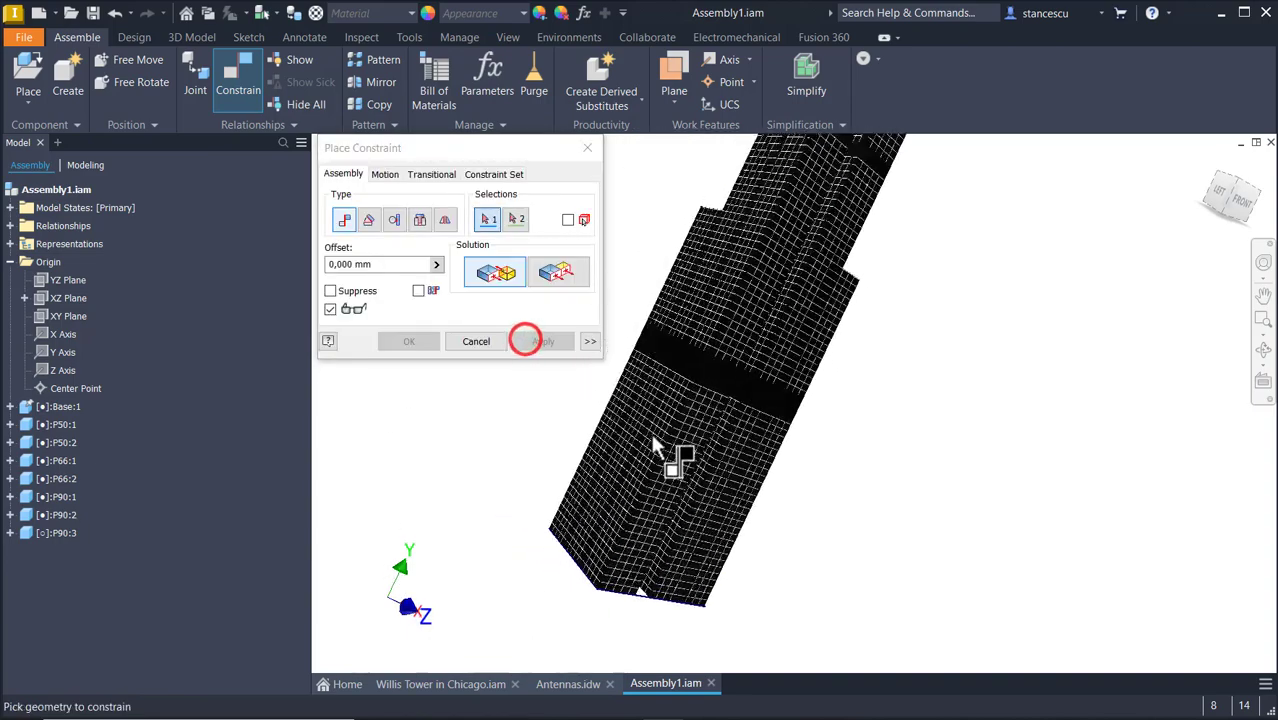
Mate P90:3's side face to the neighbouring corner pillar's face with a 0 mm offset and restore the home view.
{"action": "middle_click_drag", "start_coordinate": [925, 460], "coordinate": [640, 518], "text": "shift"}
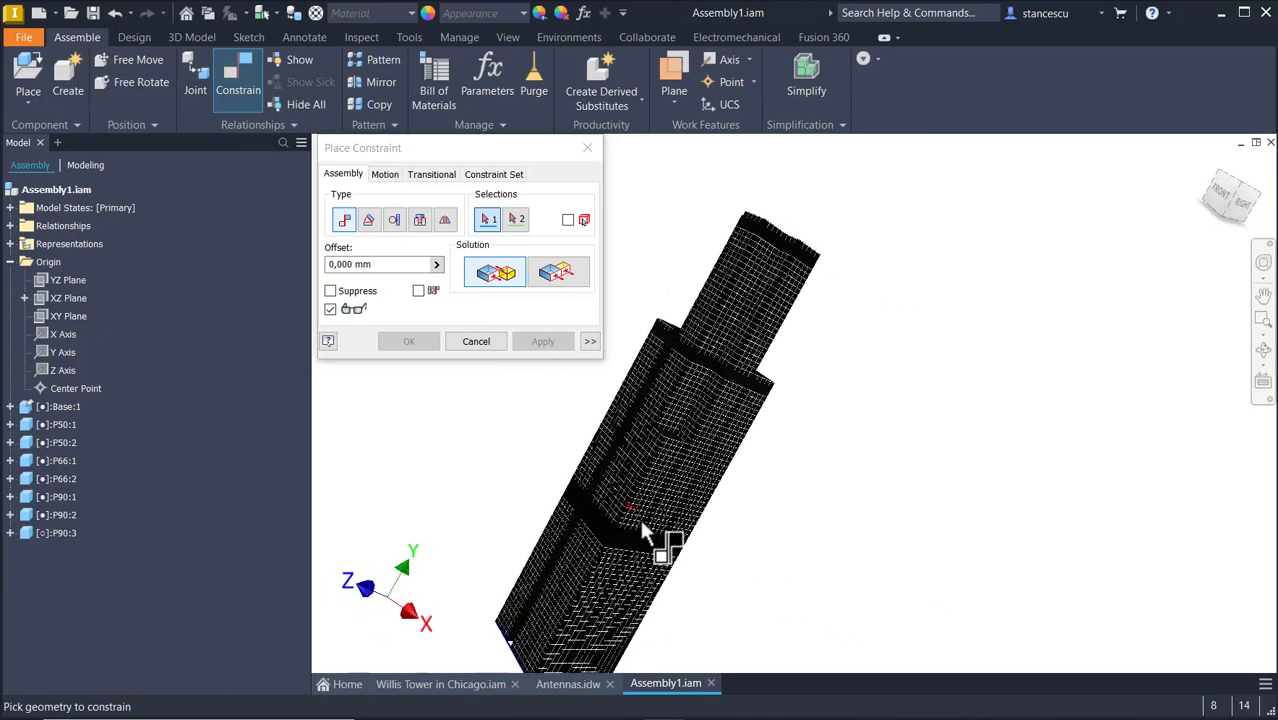
{"action": "key", "text": "F6"}
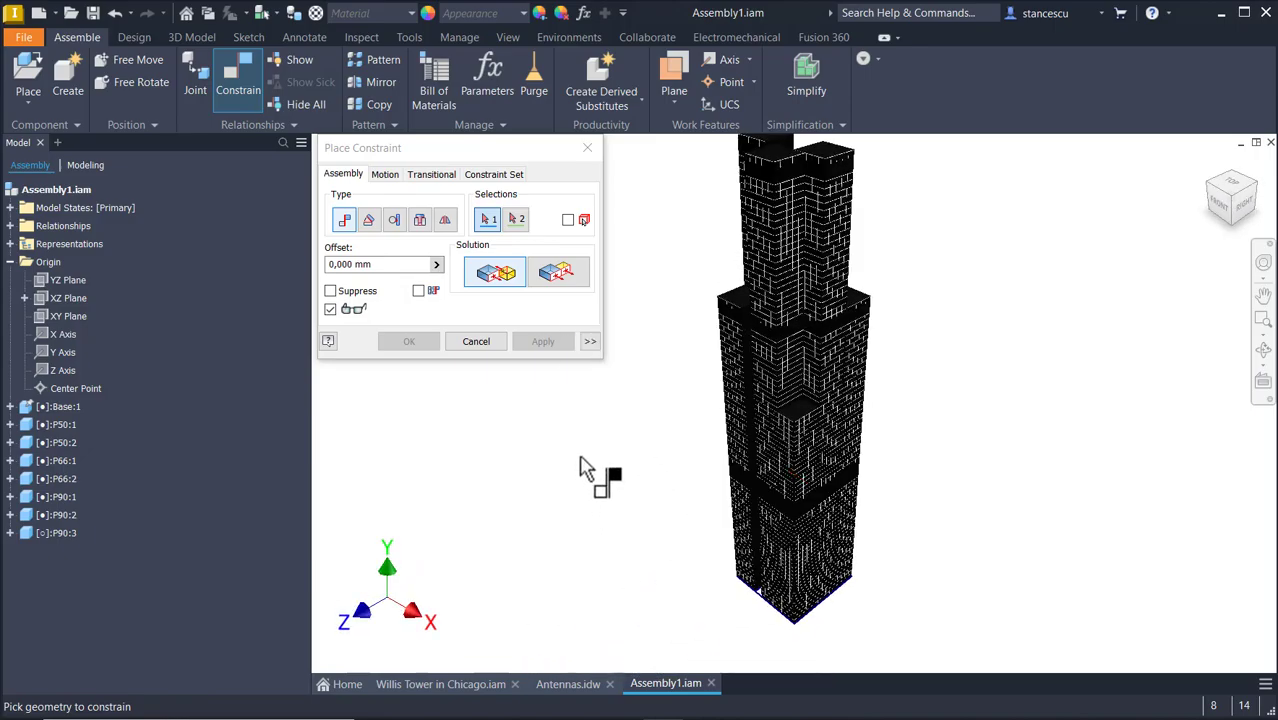
{"action": "scroll", "coordinate": [648, 478], "scroll_direction": "down", "scroll_amount": 10}
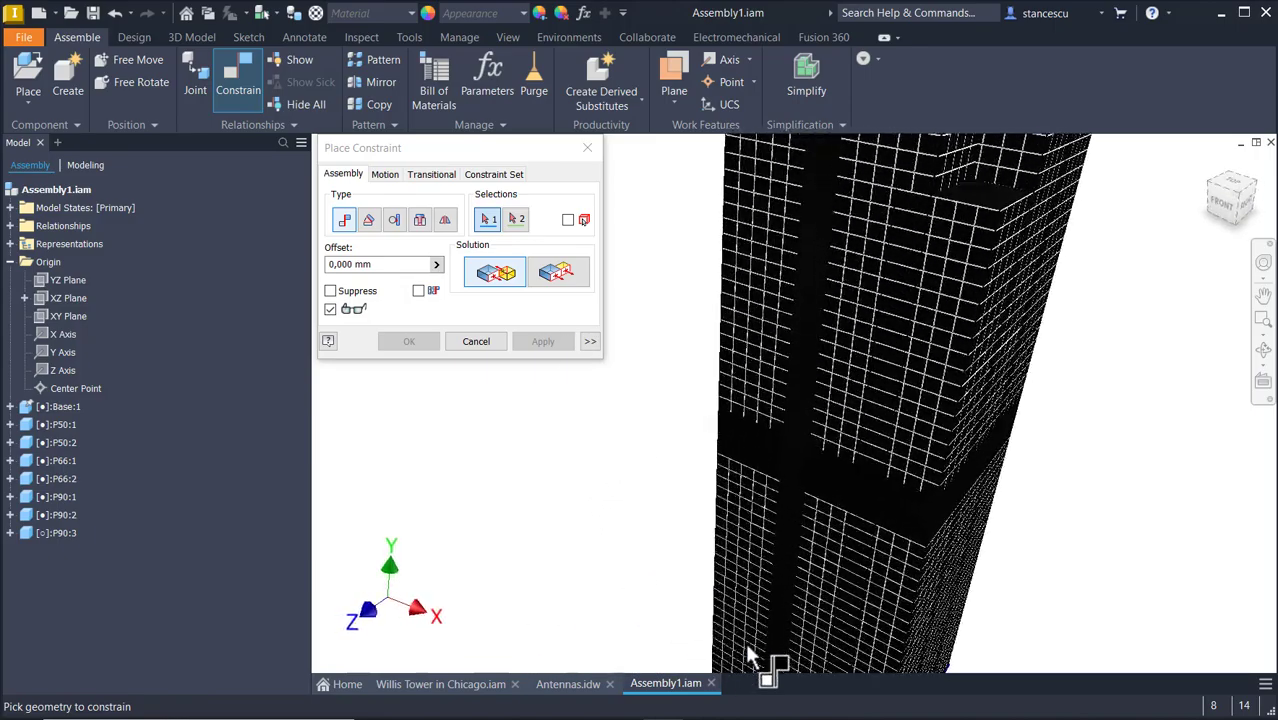
{"action": "left_click", "coordinate": [804, 498]}
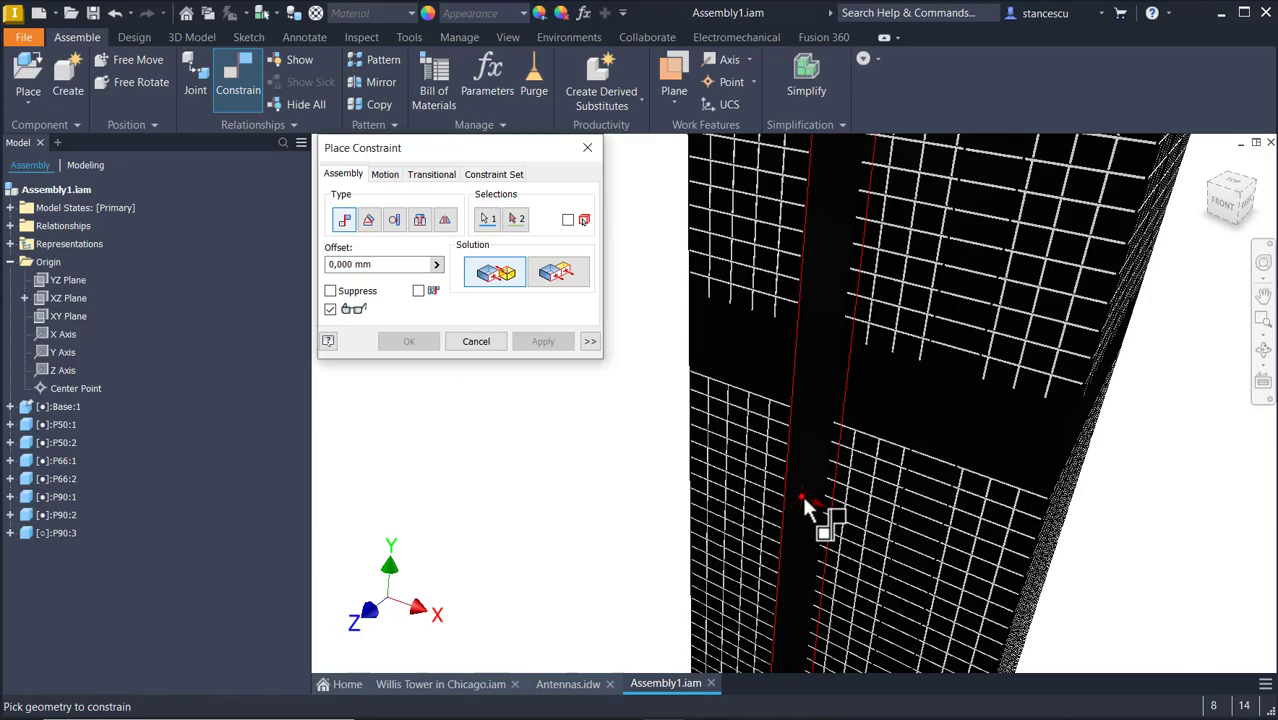
{"action": "middle_click_drag", "start_coordinate": [804, 498], "coordinate": [813, 442], "text": "shift"}
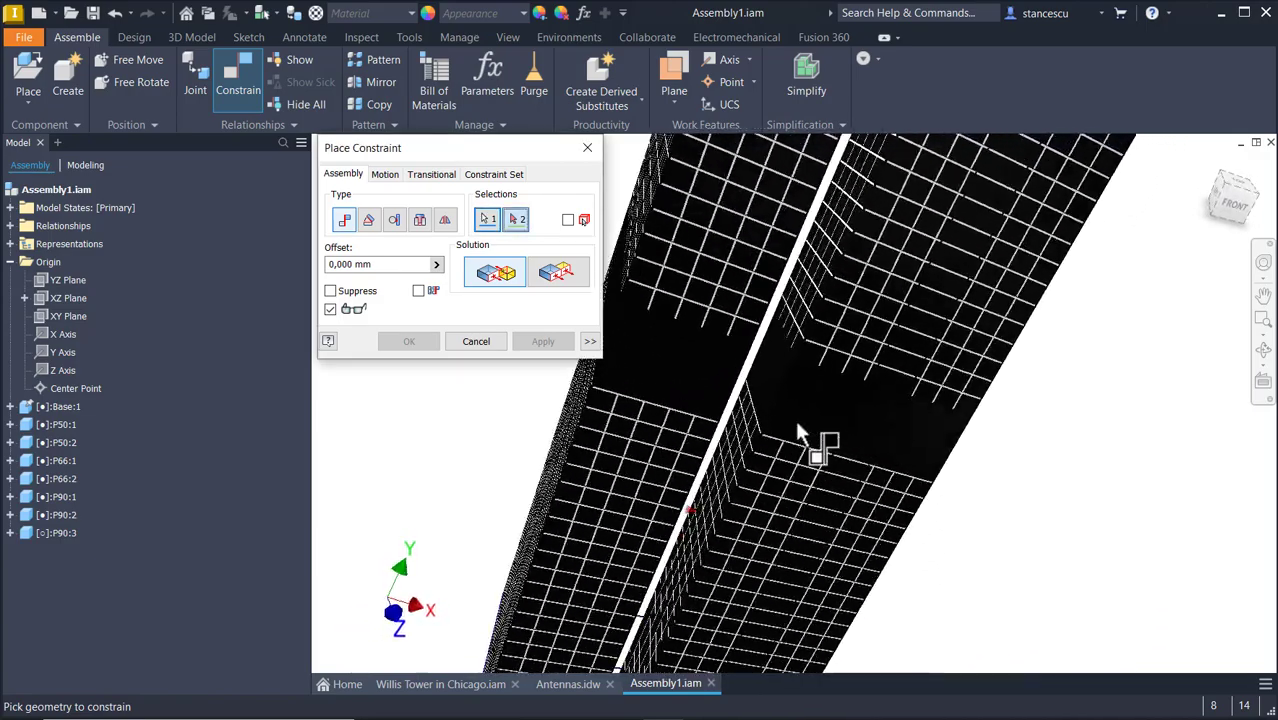
{"action": "scroll", "coordinate": [790, 430], "scroll_direction": "down", "scroll_amount": 3}
{"action": "left_click", "coordinate": [763, 401]}
{"action": "scroll", "coordinate": [578, 540], "scroll_direction": "up", "scroll_amount": 5}
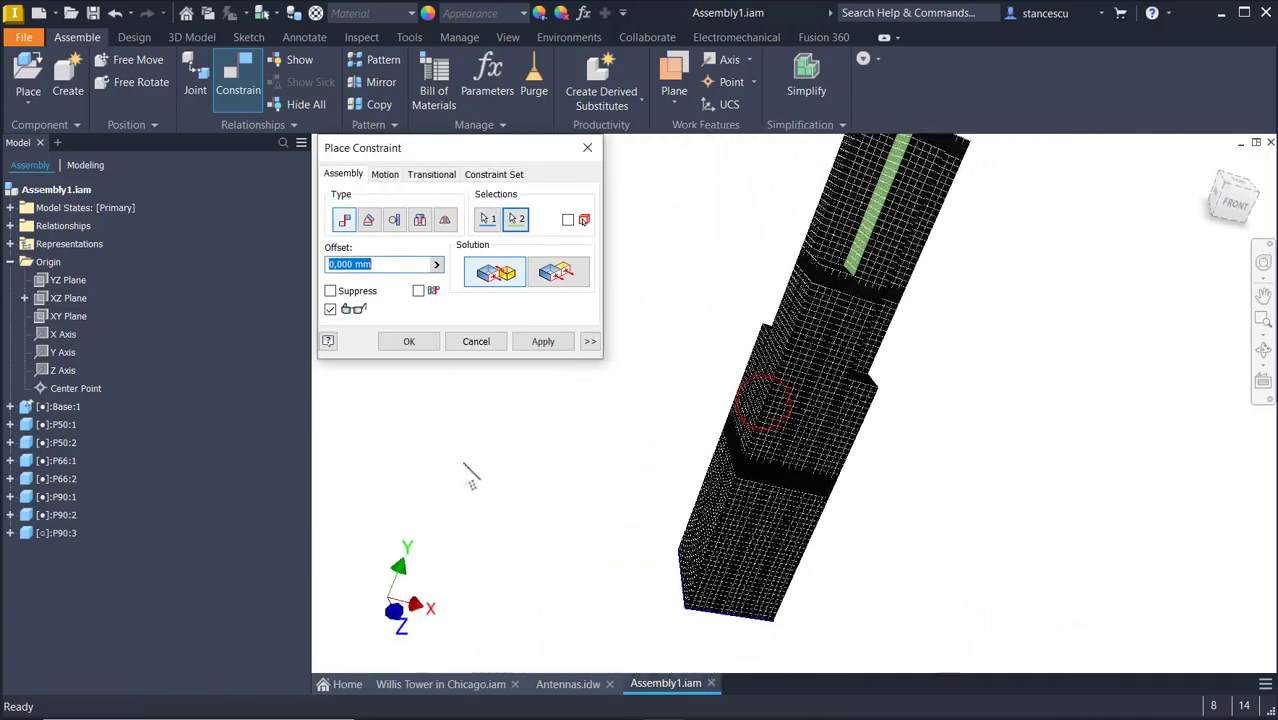
{"action": "left_click", "coordinate": [426, 342]}
{"action": "key", "text": "F6"}
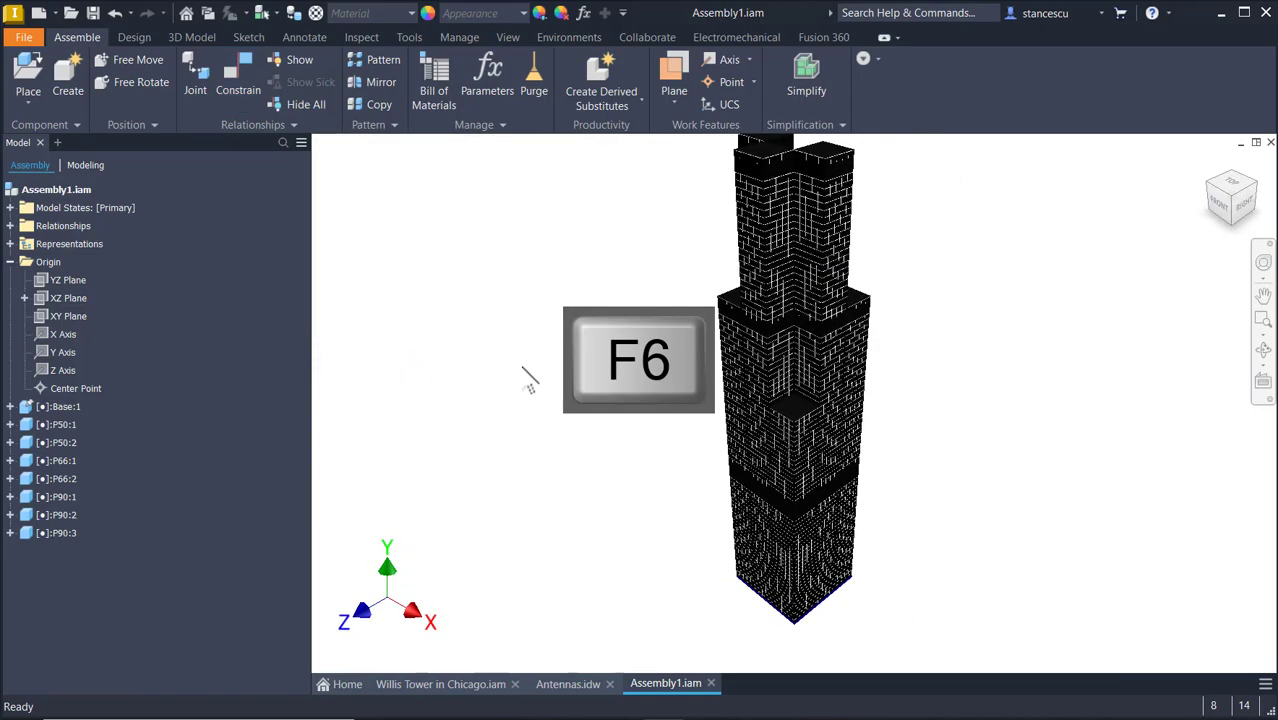
Compare the pillar arrangement in Assembly1.iam with the finished tower in Willis Tower in Chicago.iam, examining both from above.
{"action": "left_click", "coordinate": [600, 204]}
{"action": "scroll", "coordinate": [730, 308], "scroll_direction": "down", "scroll_amount": 2}
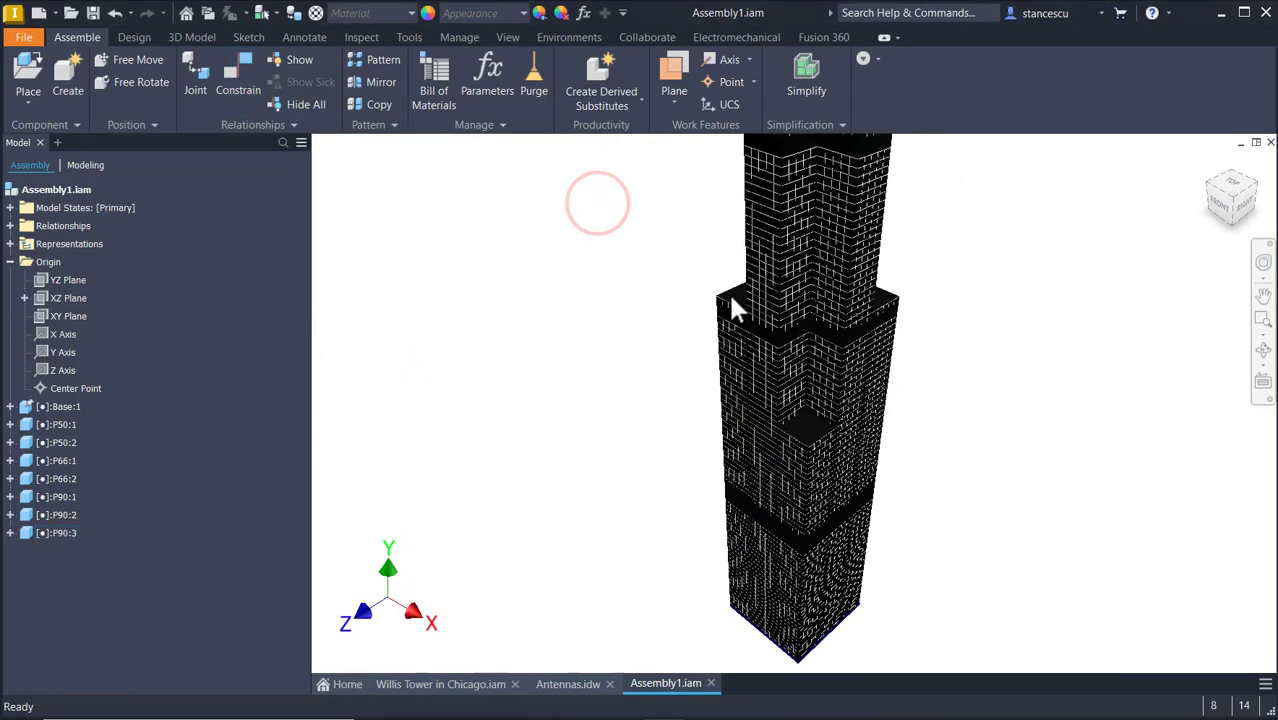
{"action": "scroll", "coordinate": [728, 300], "scroll_direction": "up", "scroll_amount": 5}
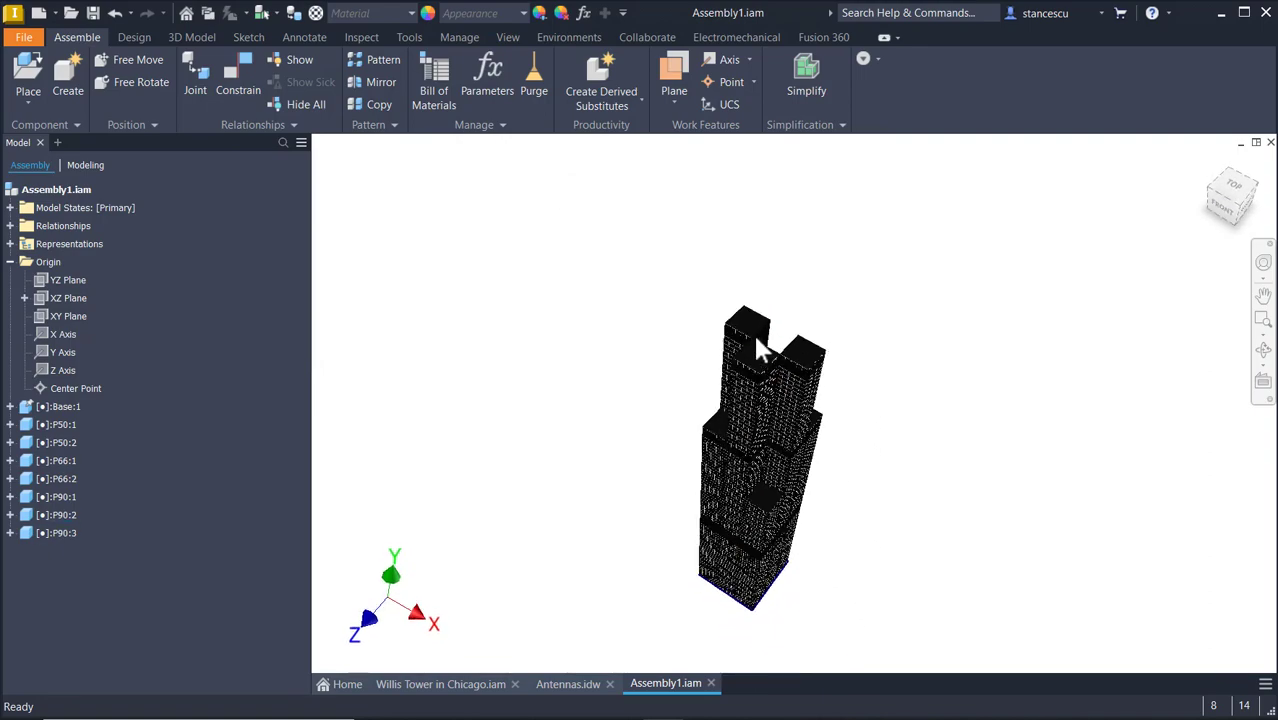
{"action": "middle_click_drag", "start_coordinate": [756, 341], "coordinate": [650, 300], "text": "shift"}
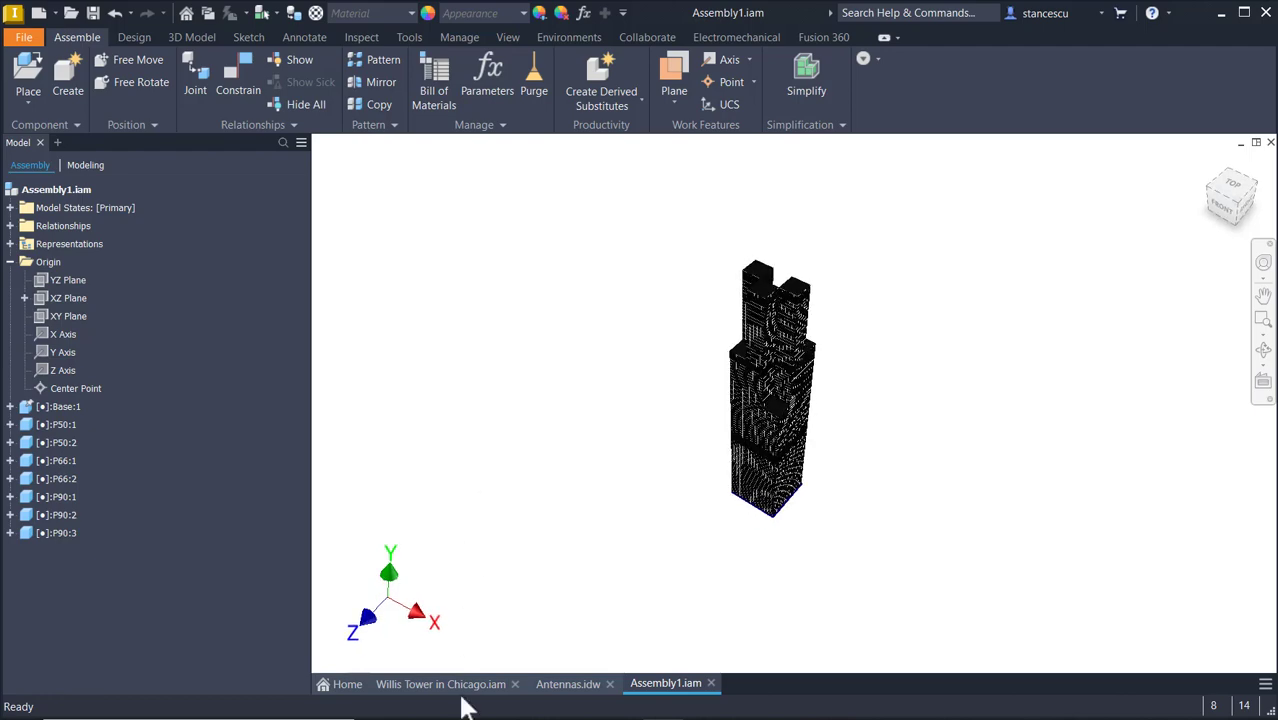
{"action": "left_click", "coordinate": [461, 684]}
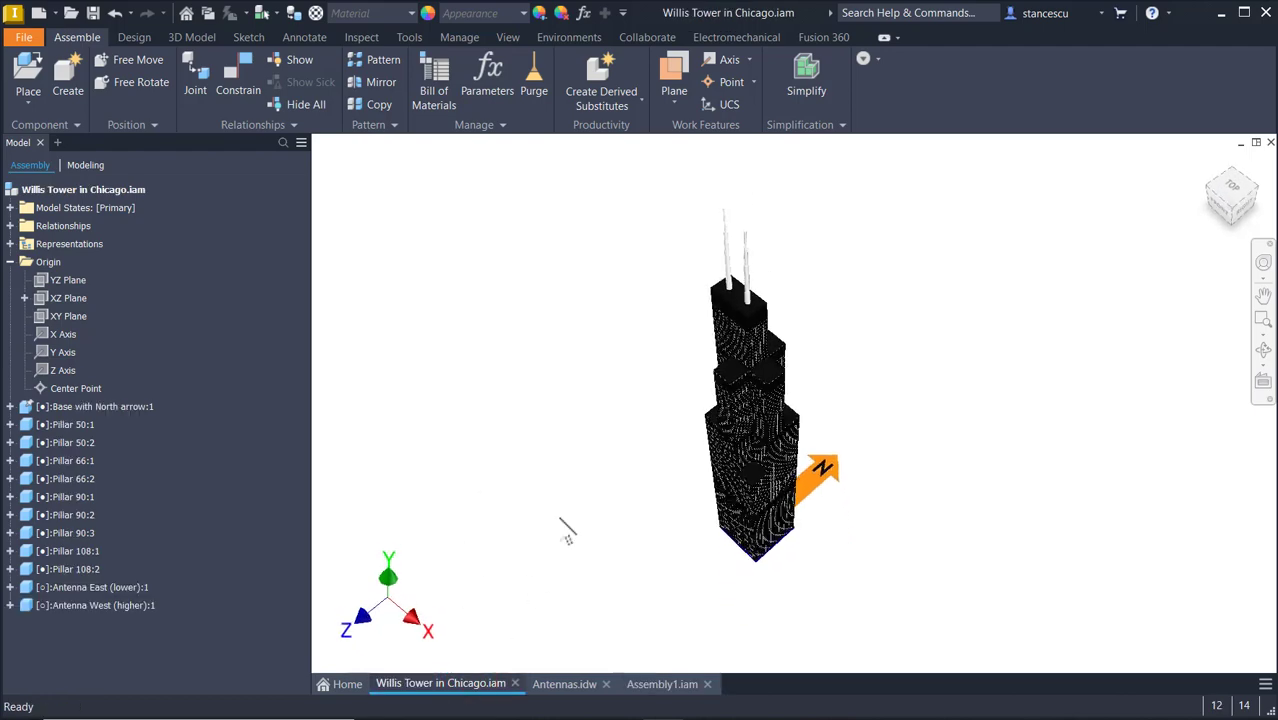
{"action": "middle_click_drag", "start_coordinate": [560, 518], "coordinate": [572, 494], "text": "shift"}
{"action": "middle_click_drag", "start_coordinate": [733, 397], "coordinate": [640, 403], "text": "shift"}
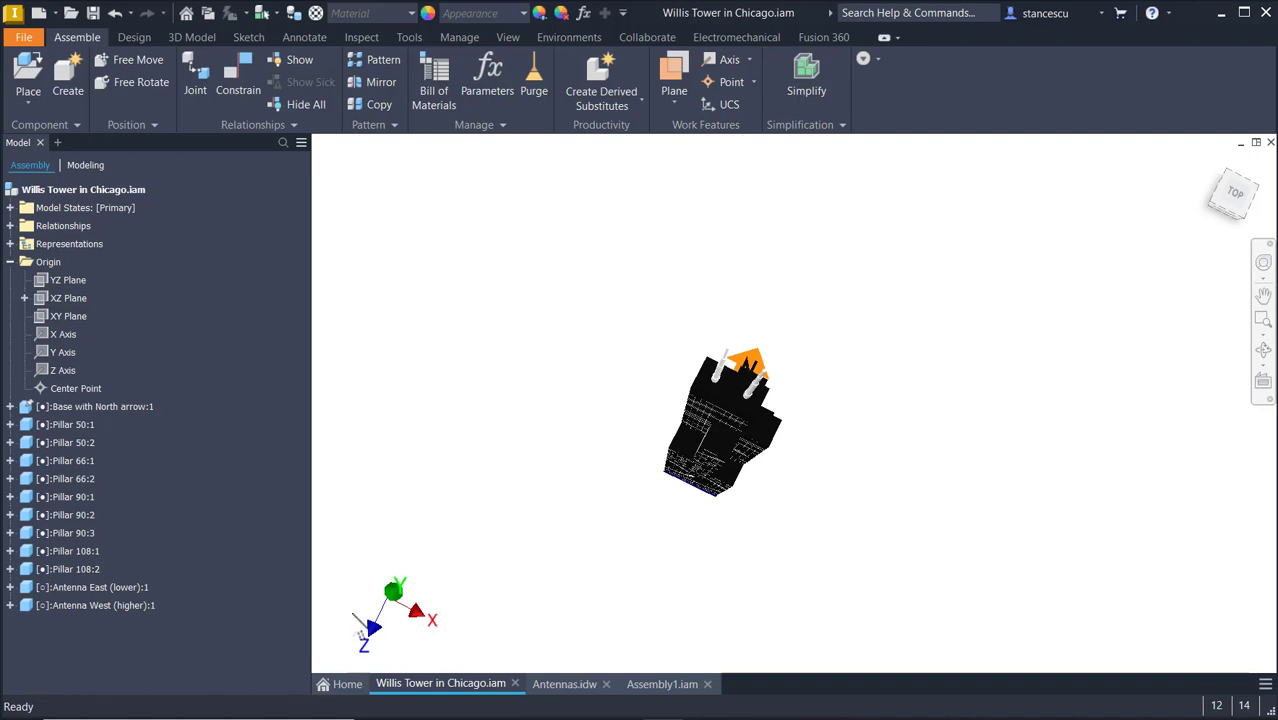
{"action": "middle_click_drag", "start_coordinate": [434, 655], "coordinate": [648, 692], "text": "shift"}
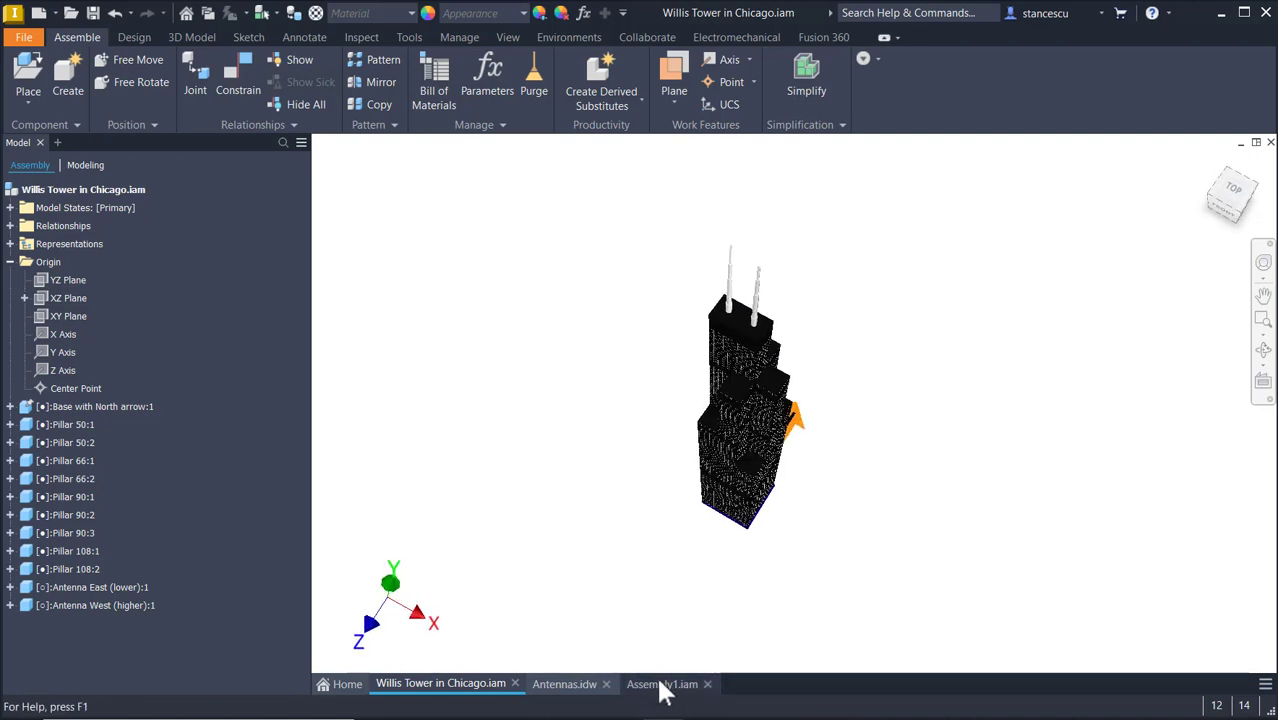
{"action": "key", "text": "F6"}
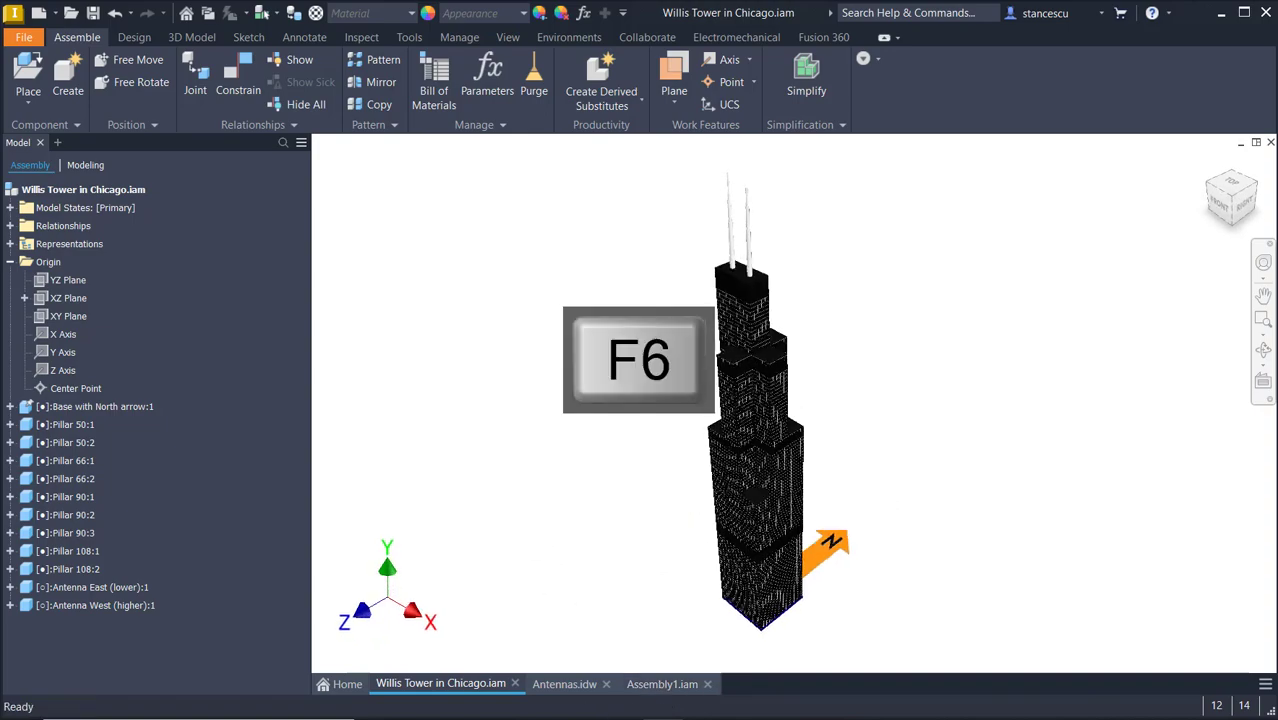
{"action": "left_click", "coordinate": [645, 690]}
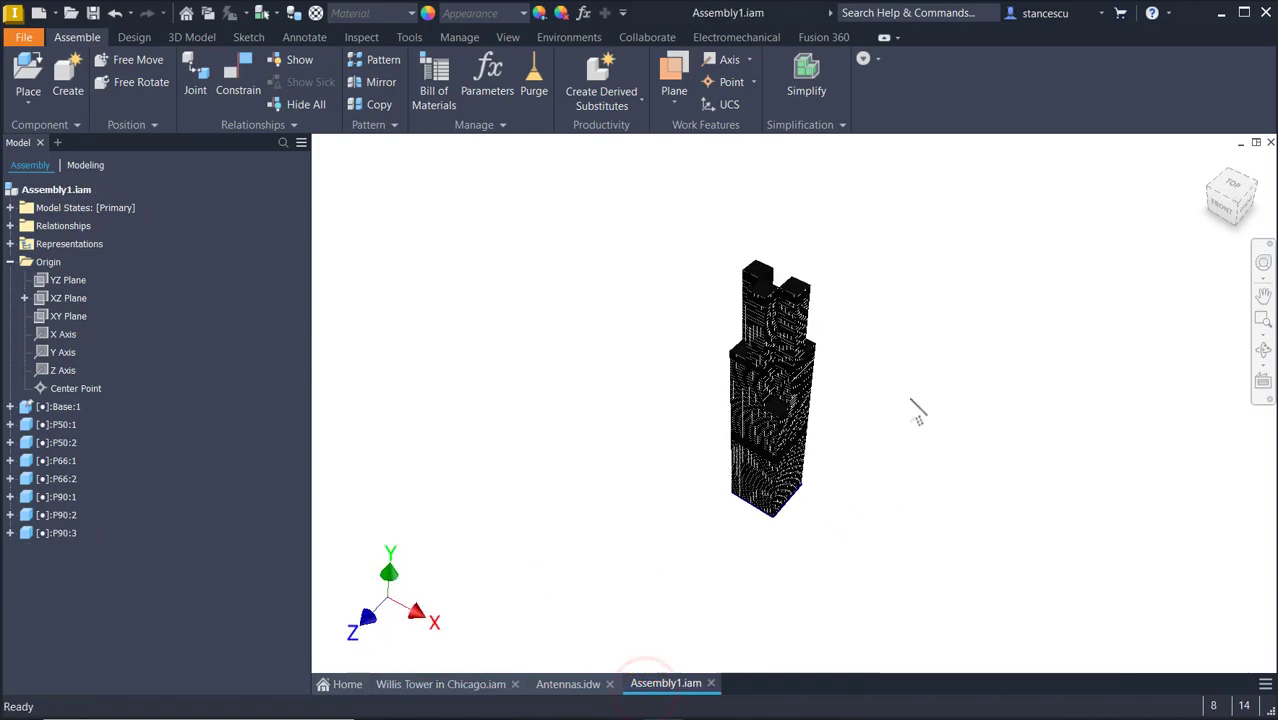
Delete Mate:16 and Mate:17 from P90:2 and move the pillar away from its middle-side square on the base.
{"action": "scroll", "coordinate": [912, 401], "scroll_direction": "up", "scroll_amount": 6}
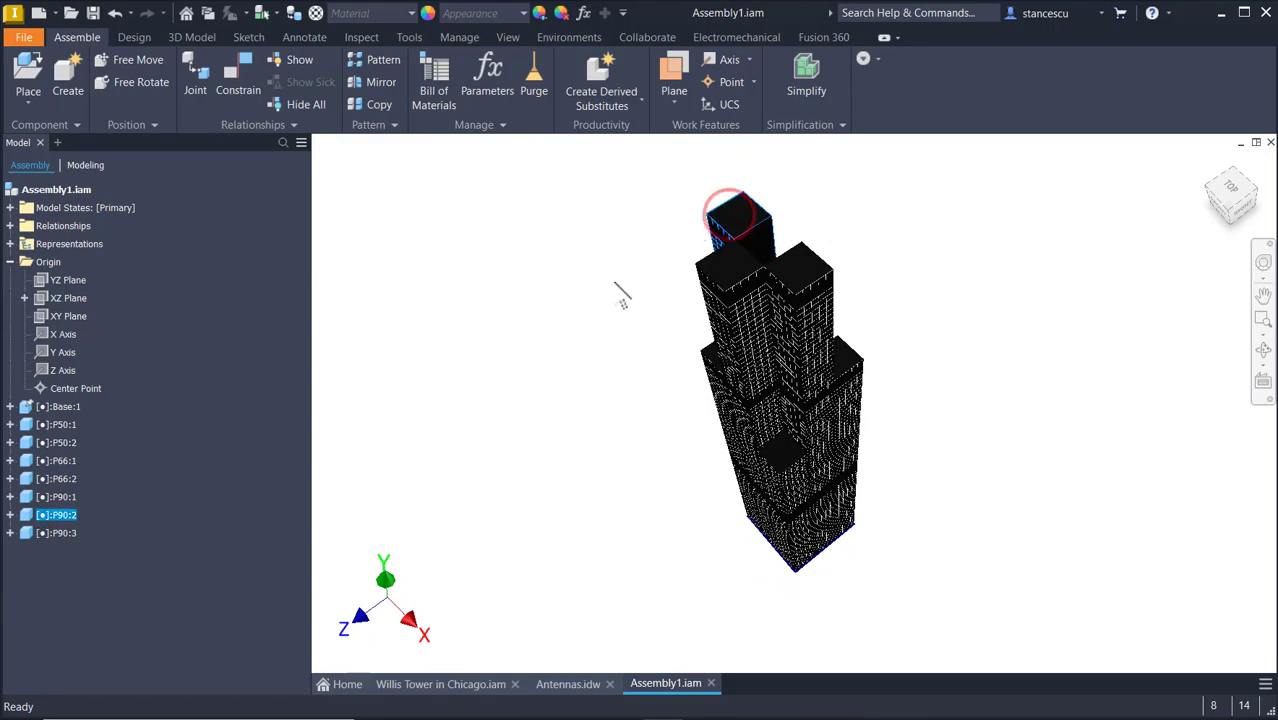
{"action": "middle_click_drag", "start_coordinate": [616, 285], "coordinate": [12, 636], "text": "shift"}
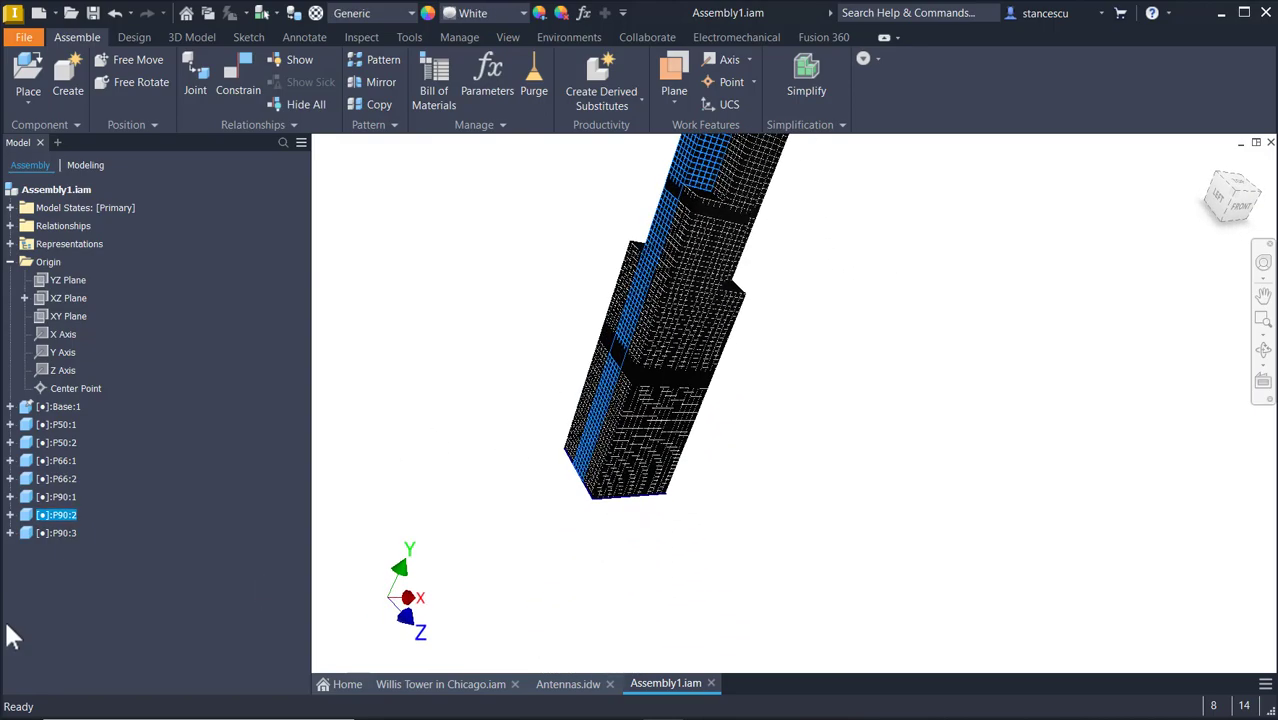
{"action": "left_click", "coordinate": [10, 515]}
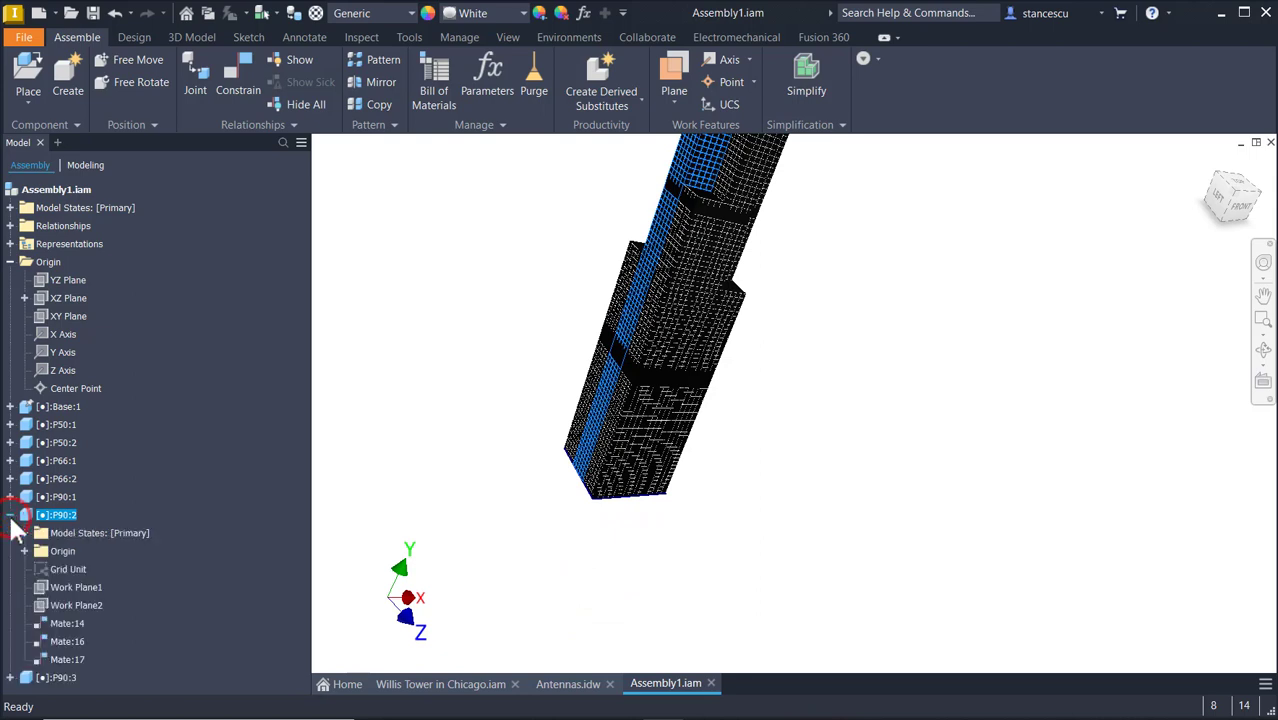
{"action": "left_click", "coordinate": [62, 660]}
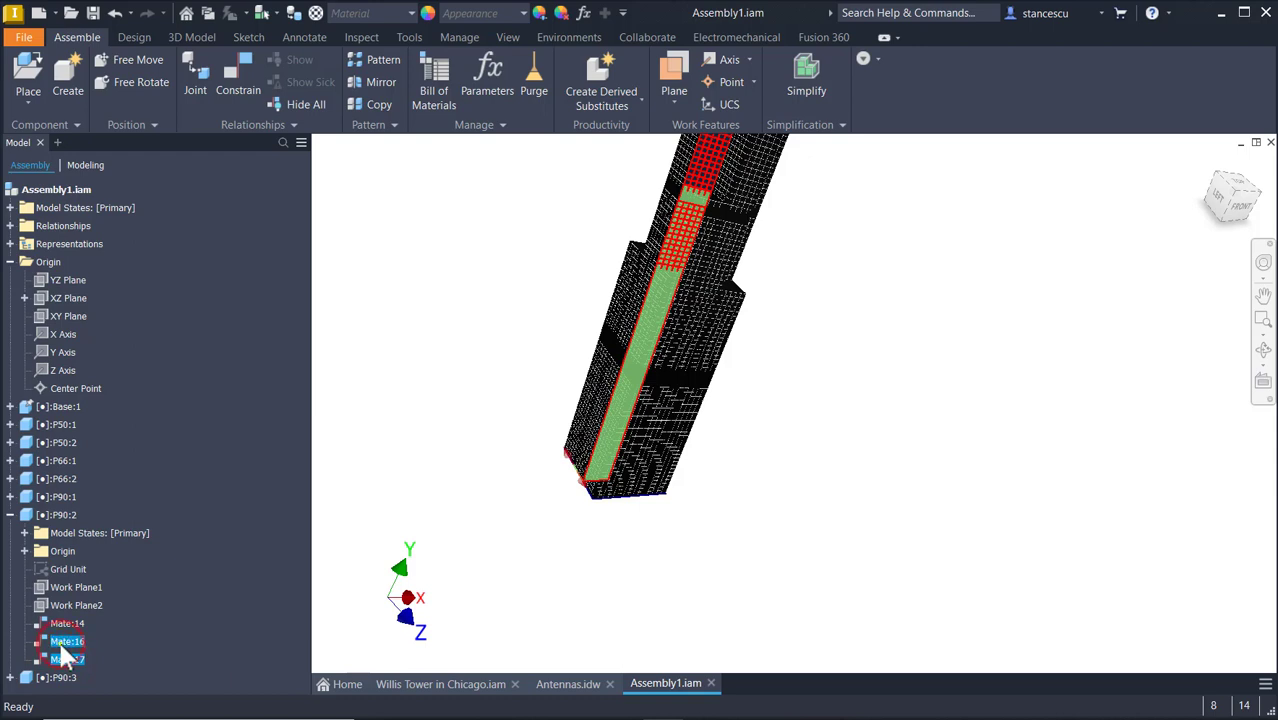
{"action": "right_click", "coordinate": [60, 647]}
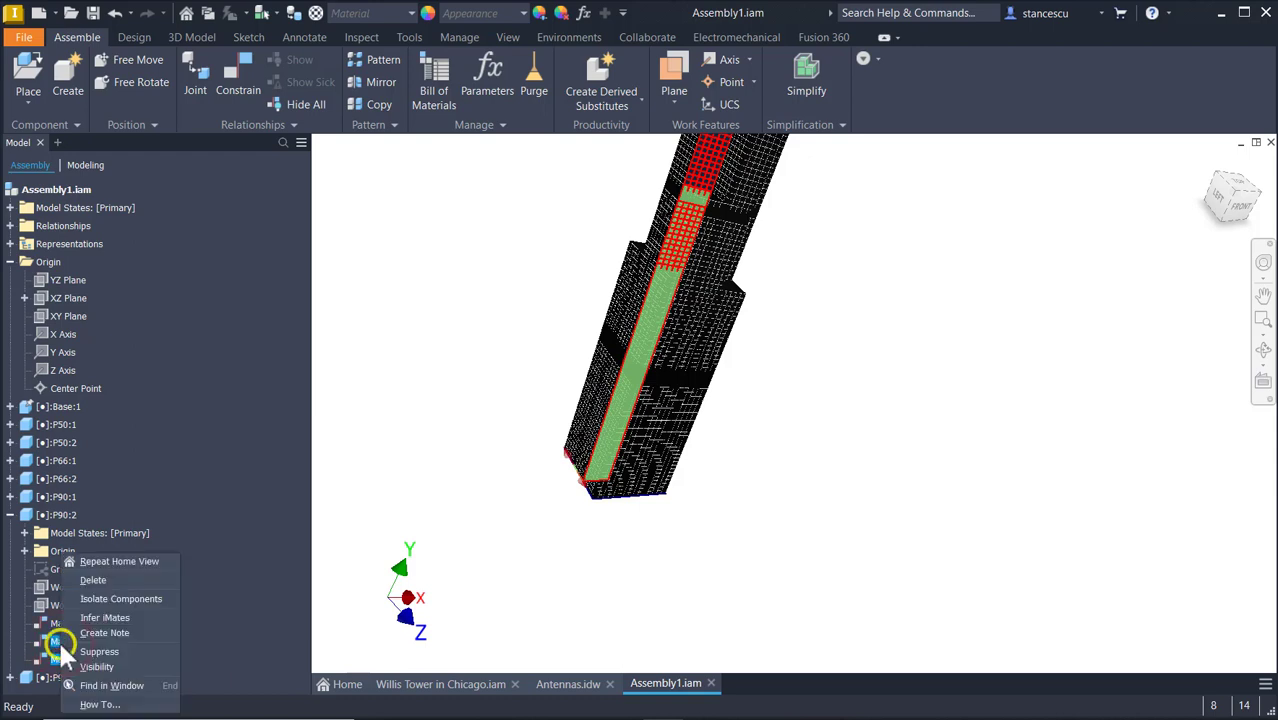
{"action": "left_click", "coordinate": [93, 580]}
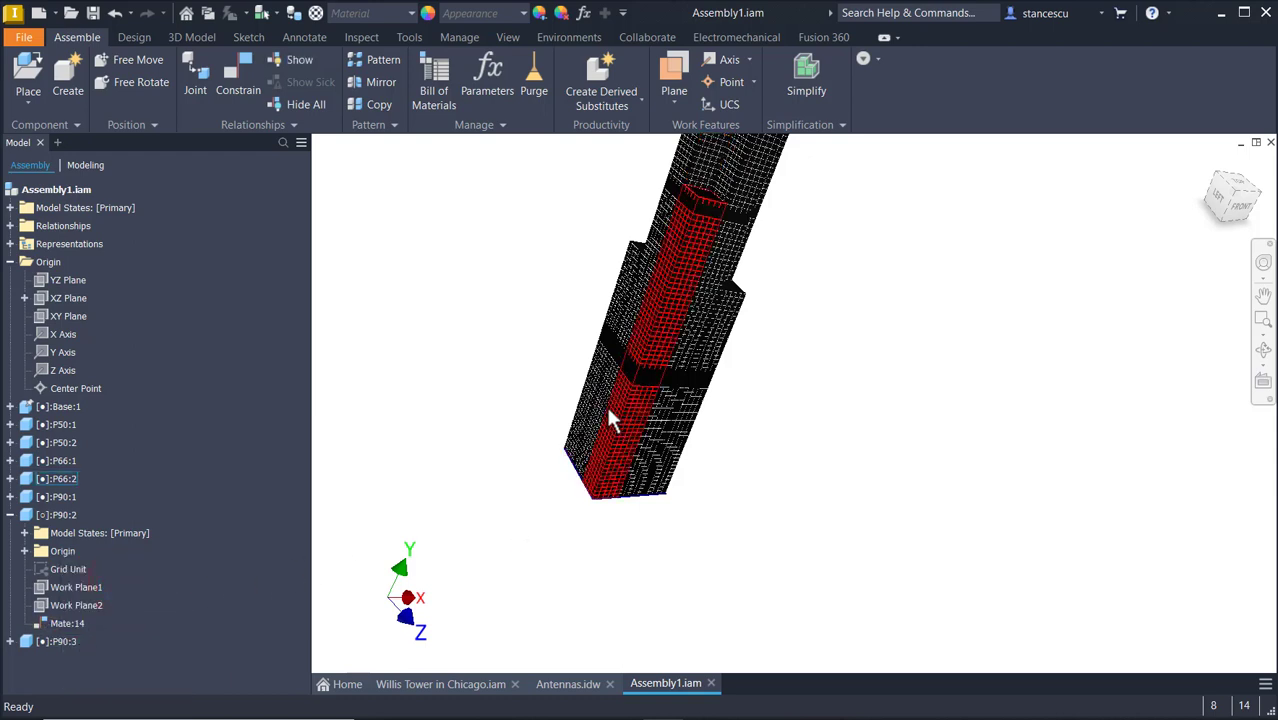
{"action": "left_click_drag", "start_coordinate": [593, 393], "coordinate": [540, 347]}
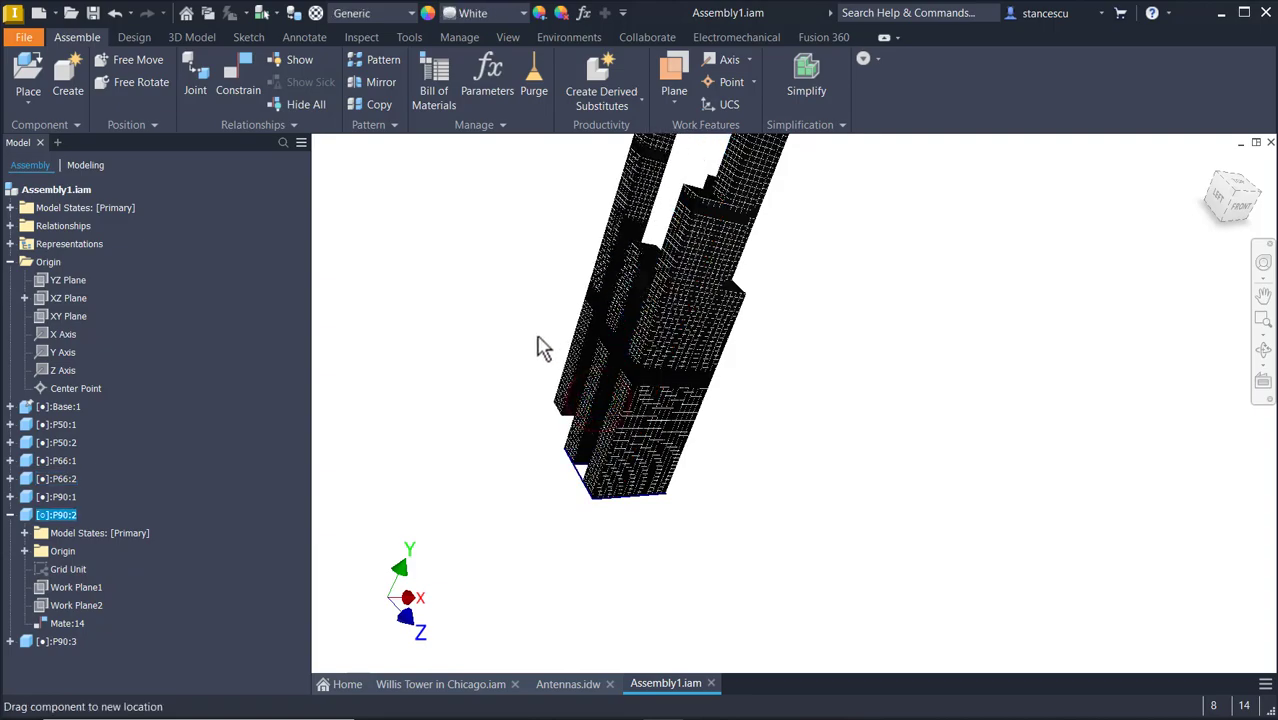
{"action": "key", "text": "F6"}
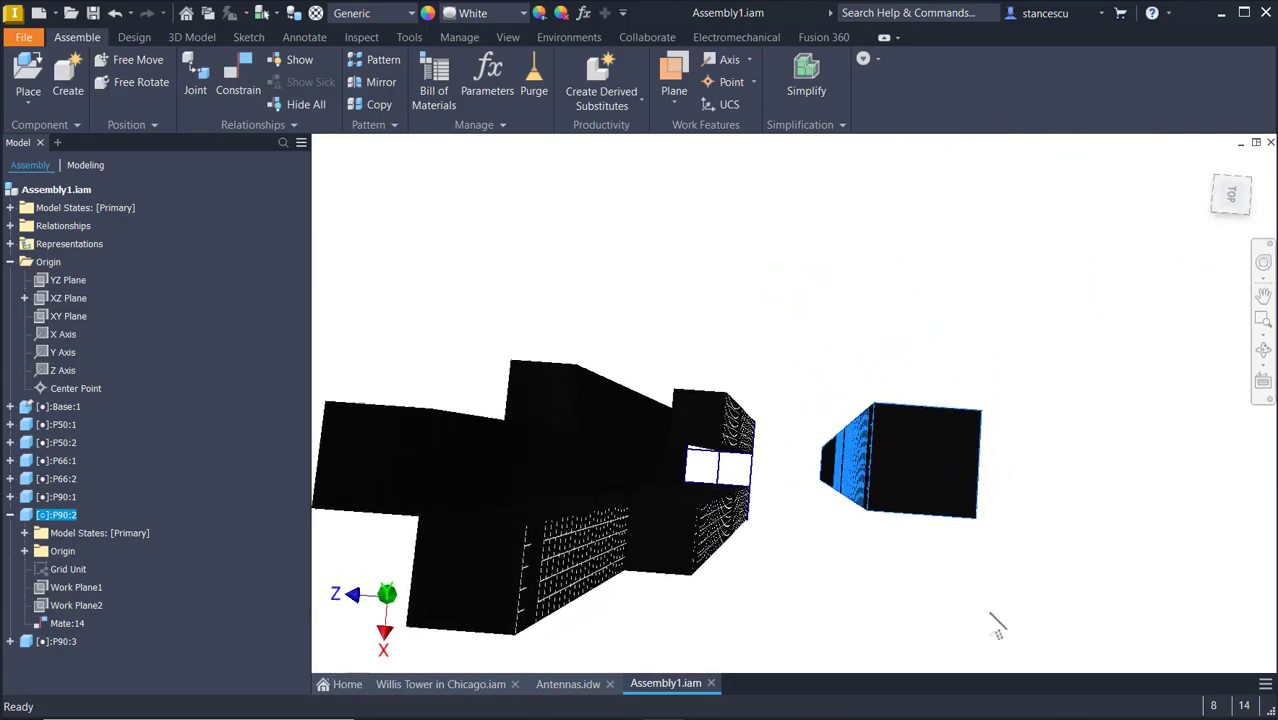
Free-rotate the detached P90:2 beside the base to expose its bottom edges.
{"action": "middle_click_drag", "start_coordinate": [997, 632], "coordinate": [953, 553], "text": "shift"}
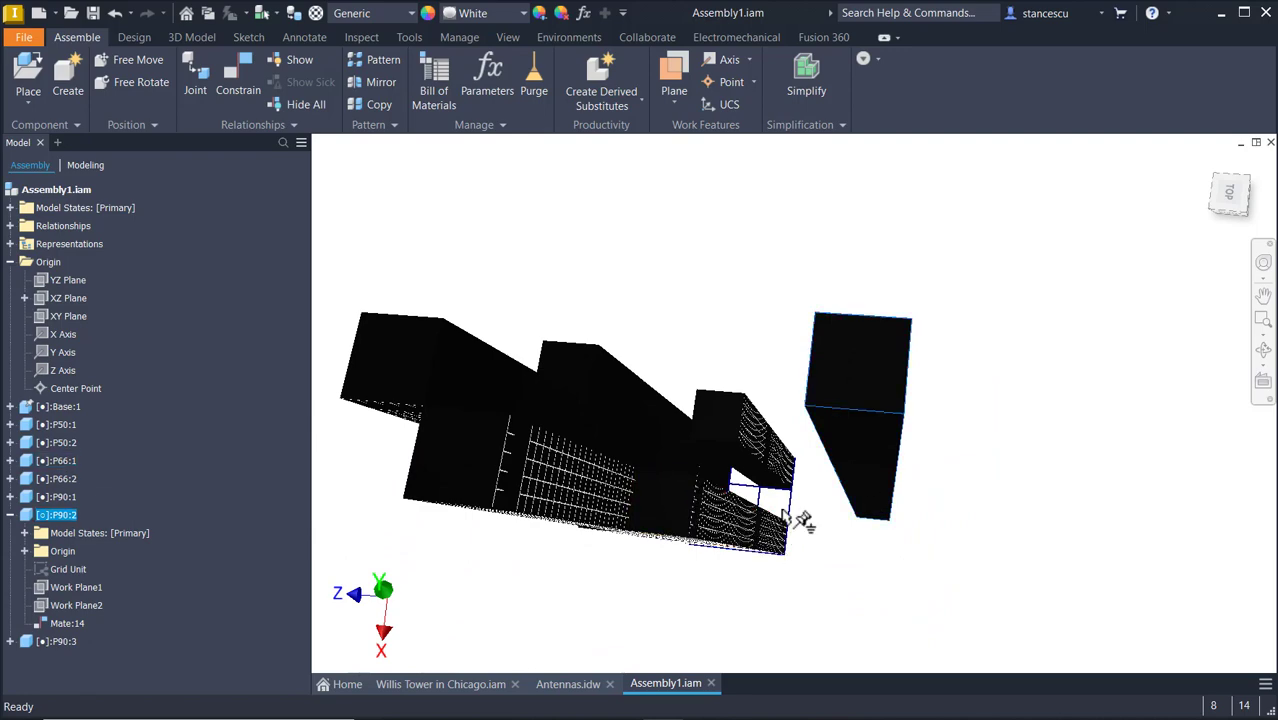
{"action": "middle_click_drag", "start_coordinate": [984, 424], "coordinate": [905, 325], "text": "shift"}
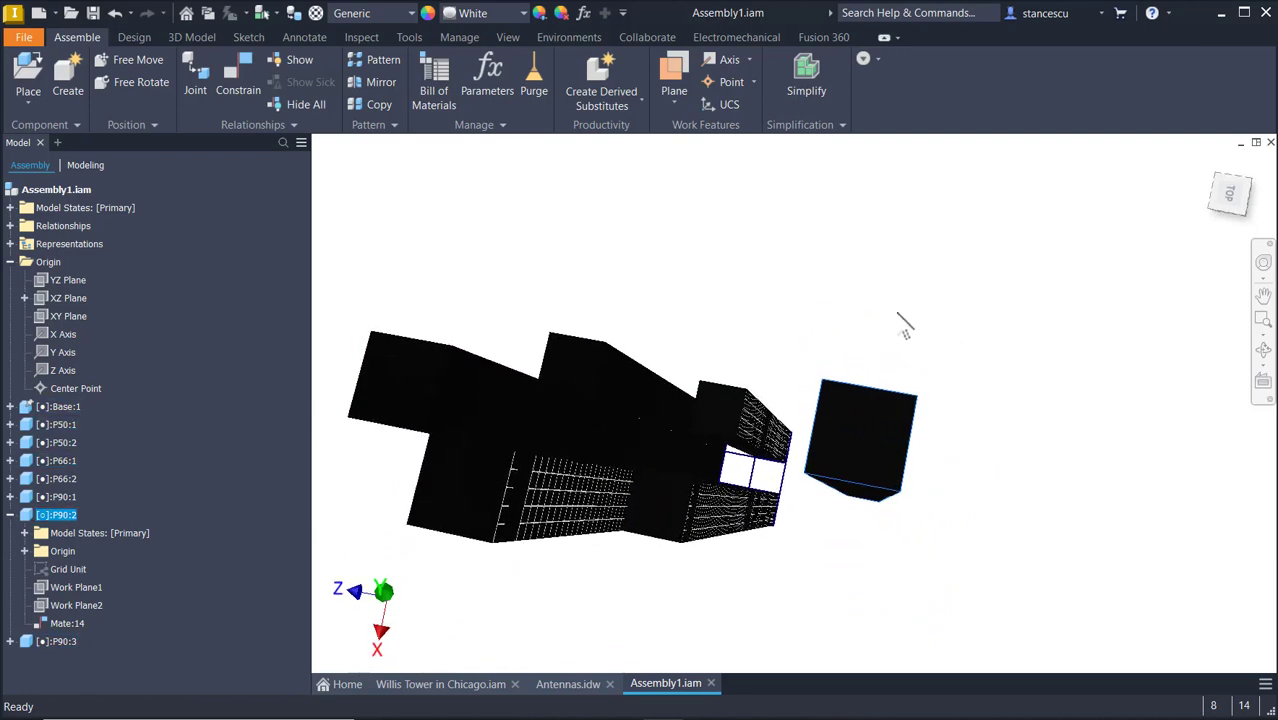
{"action": "left_click", "coordinate": [140, 81]}
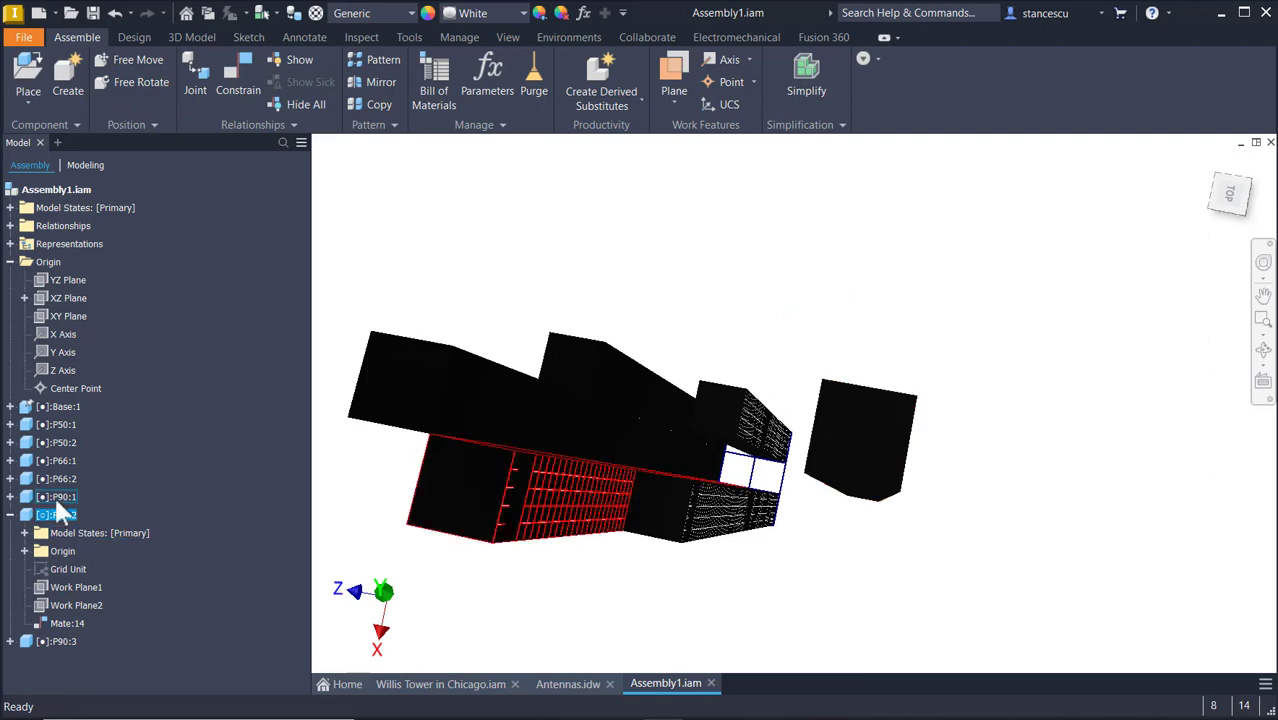
{"action": "left_click", "coordinate": [148, 76]}
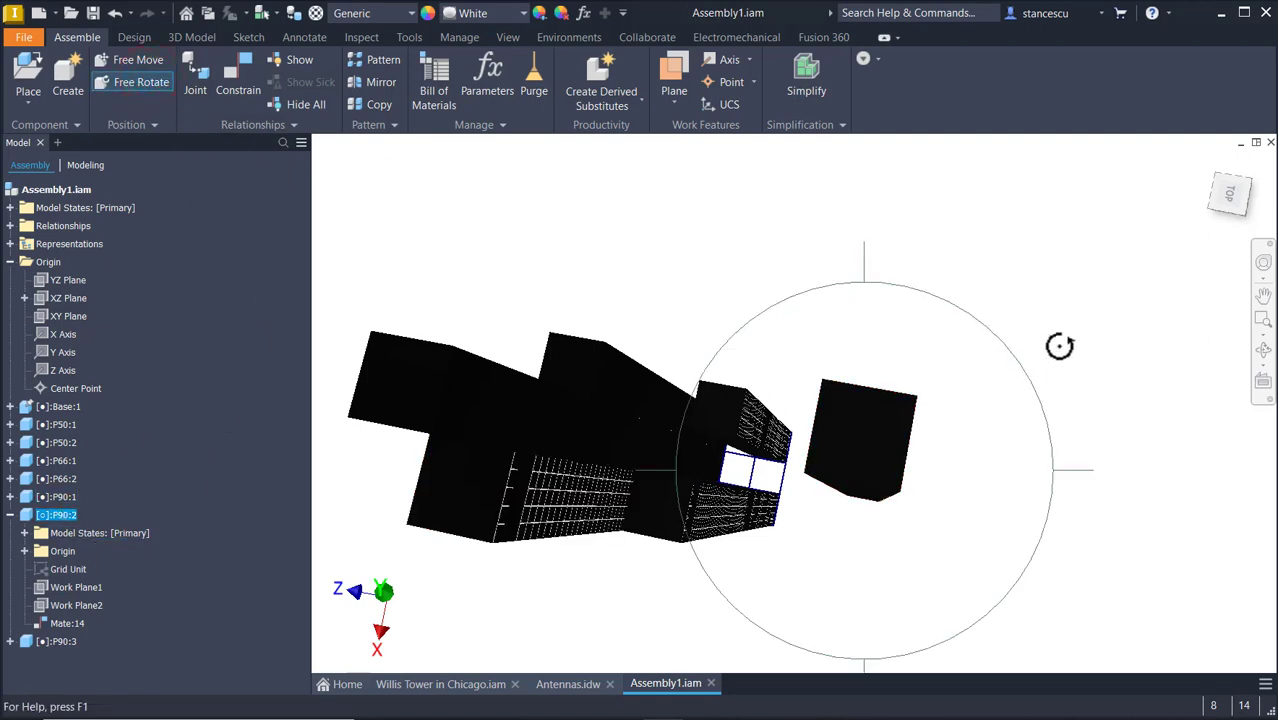
{"action": "left_click_drag", "start_coordinate": [1059, 346], "coordinate": [1078, 264]}
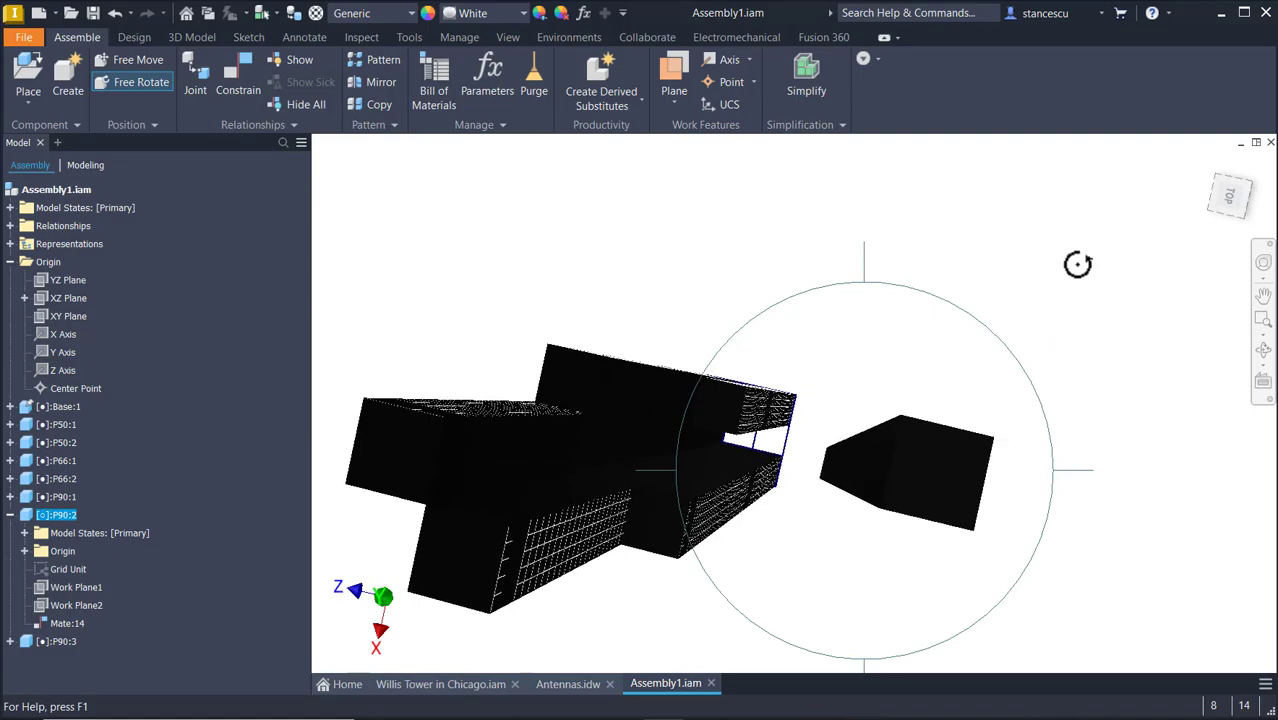
{"action": "left_click", "coordinate": [1079, 262]}
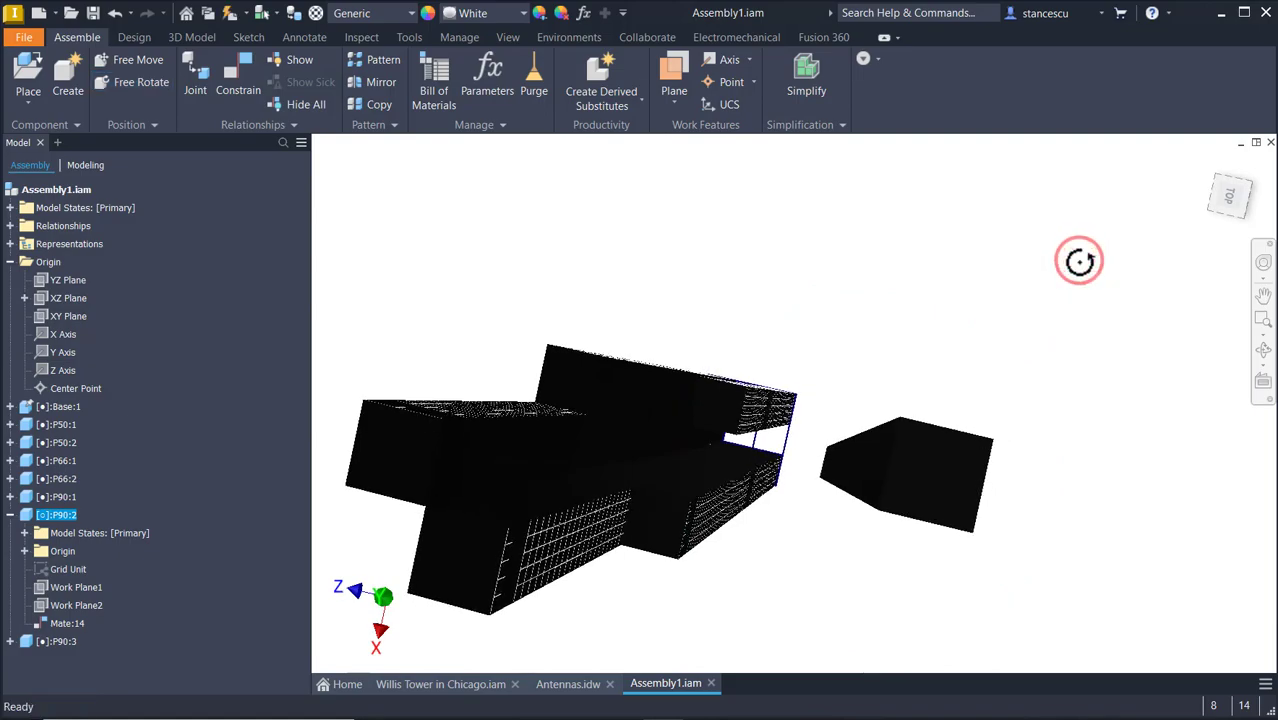
Mate P90:2's bottom edge to the base line between the free middle-side square and the centre square with a 0 mm offset.
{"action": "scroll", "coordinate": [1014, 293], "scroll_direction": "up", "scroll_amount": 4}
{"action": "middle_click_drag", "start_coordinate": [958, 294], "coordinate": [847, 501], "text": "shift"}
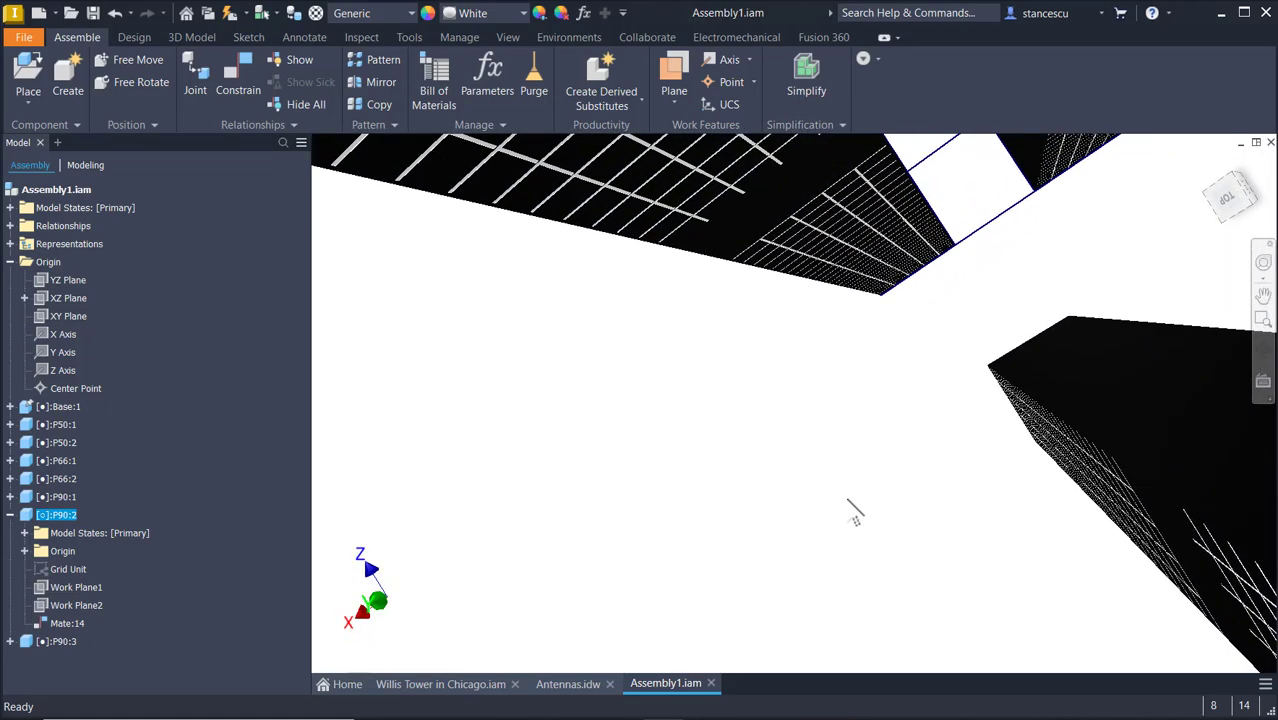
{"action": "key", "text": "c"}
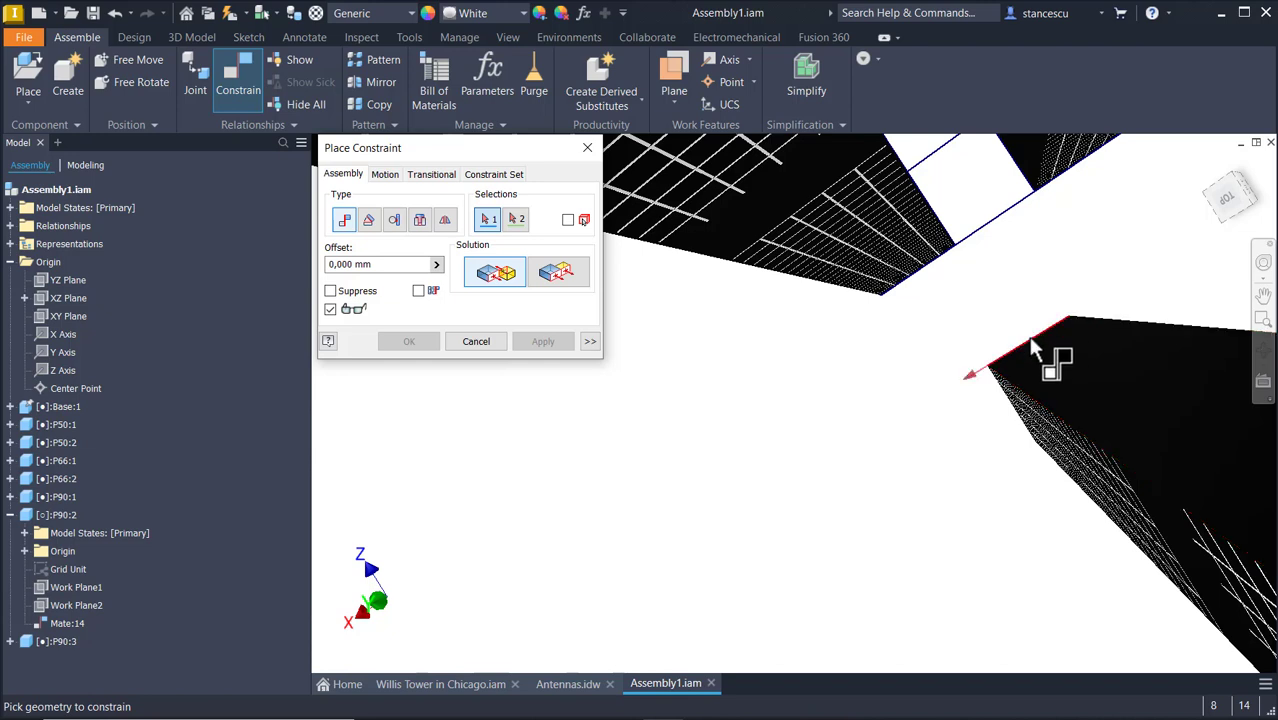
{"action": "left_click", "coordinate": [945, 160]}
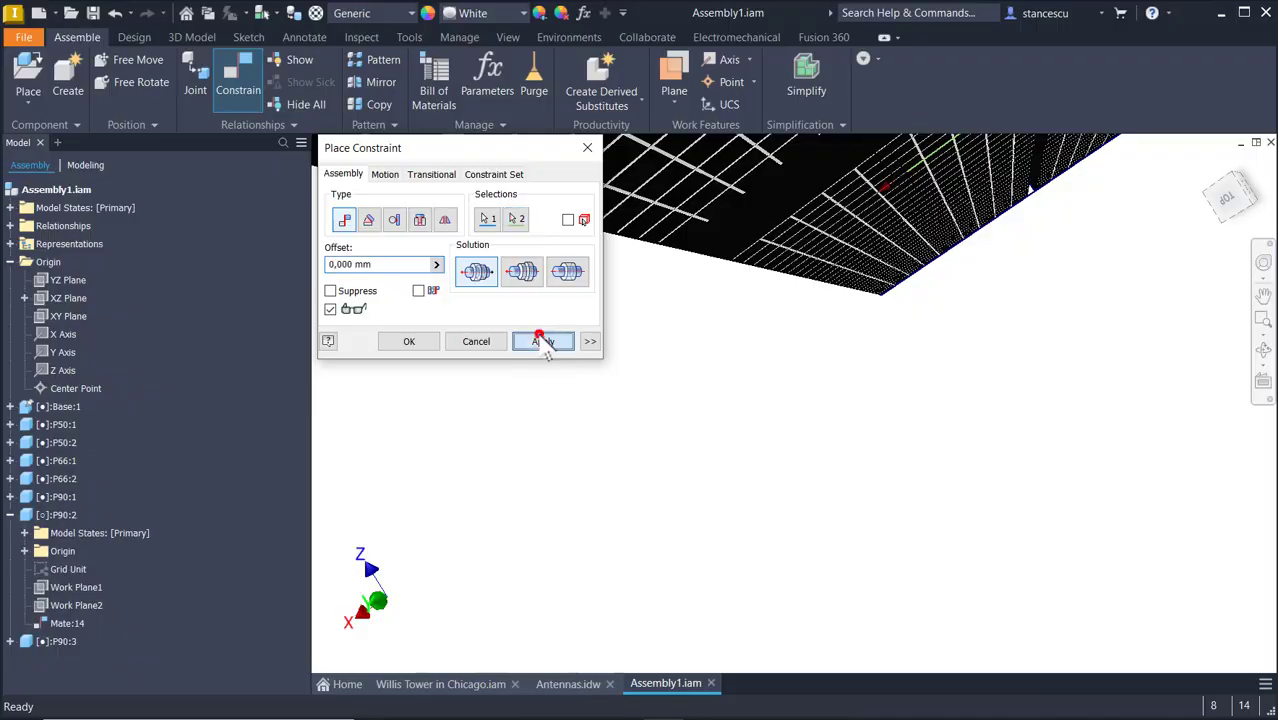
{"action": "left_click", "coordinate": [540, 336]}
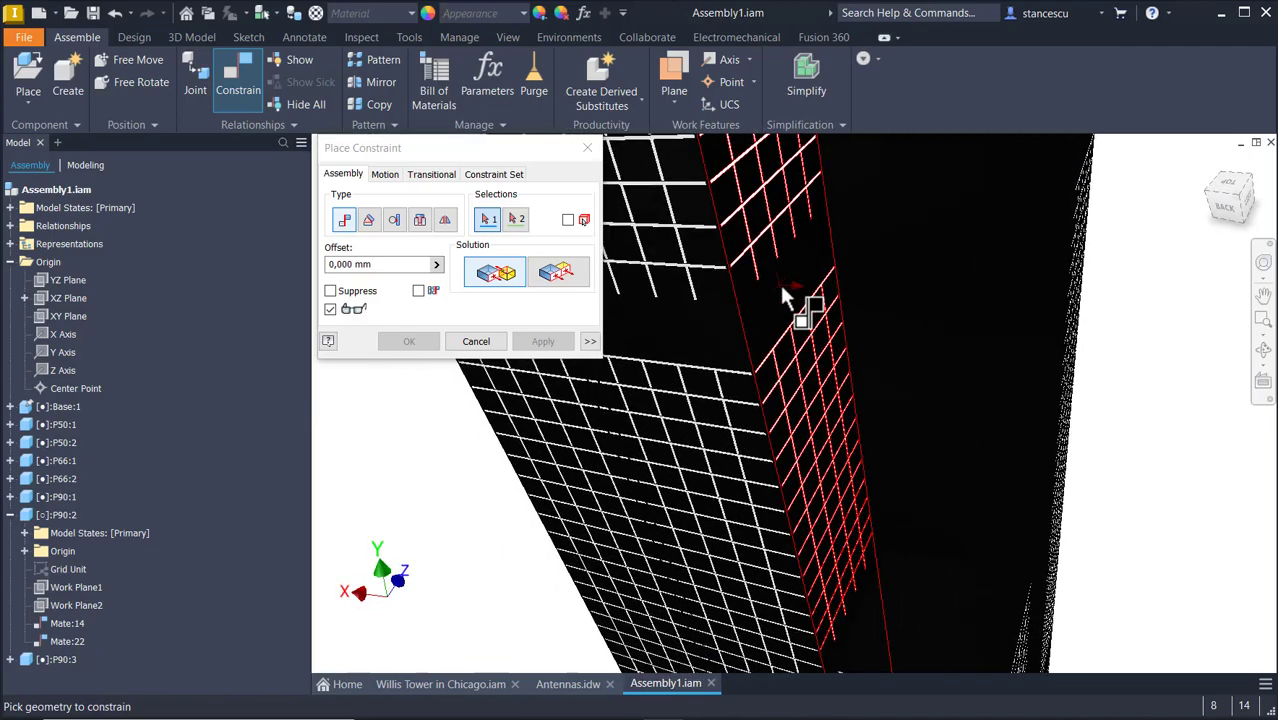
Mate P90:2's side face to the neighbouring pillar's face with a 0 mm offset and restore the home view.
{"action": "left_click", "coordinate": [782, 287]}
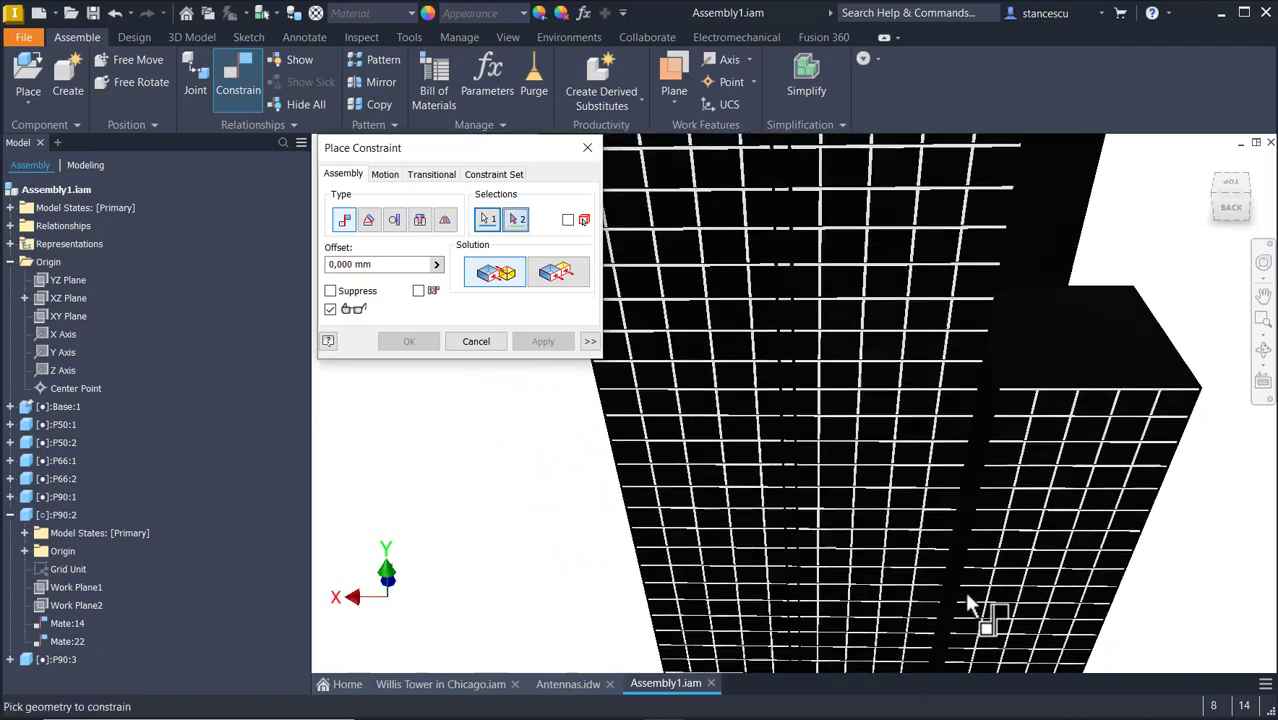
{"action": "left_click", "coordinate": [1096, 453]}
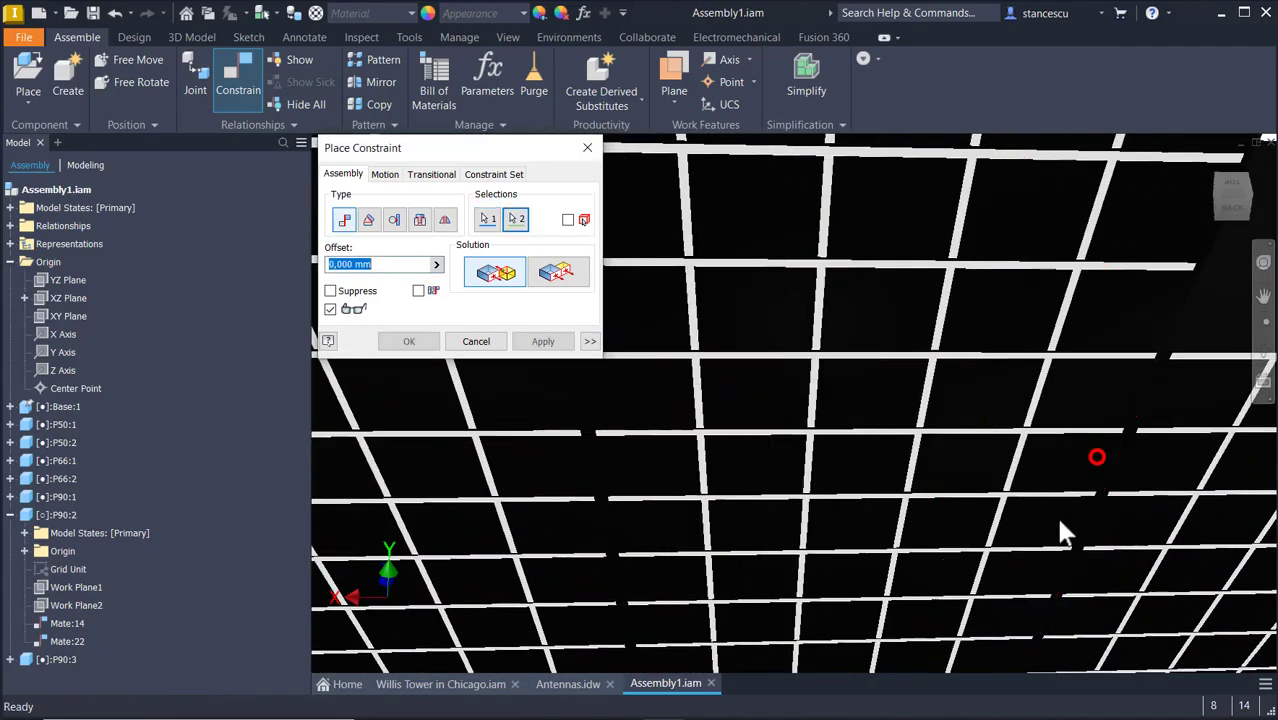
{"action": "left_click", "coordinate": [409, 341]}
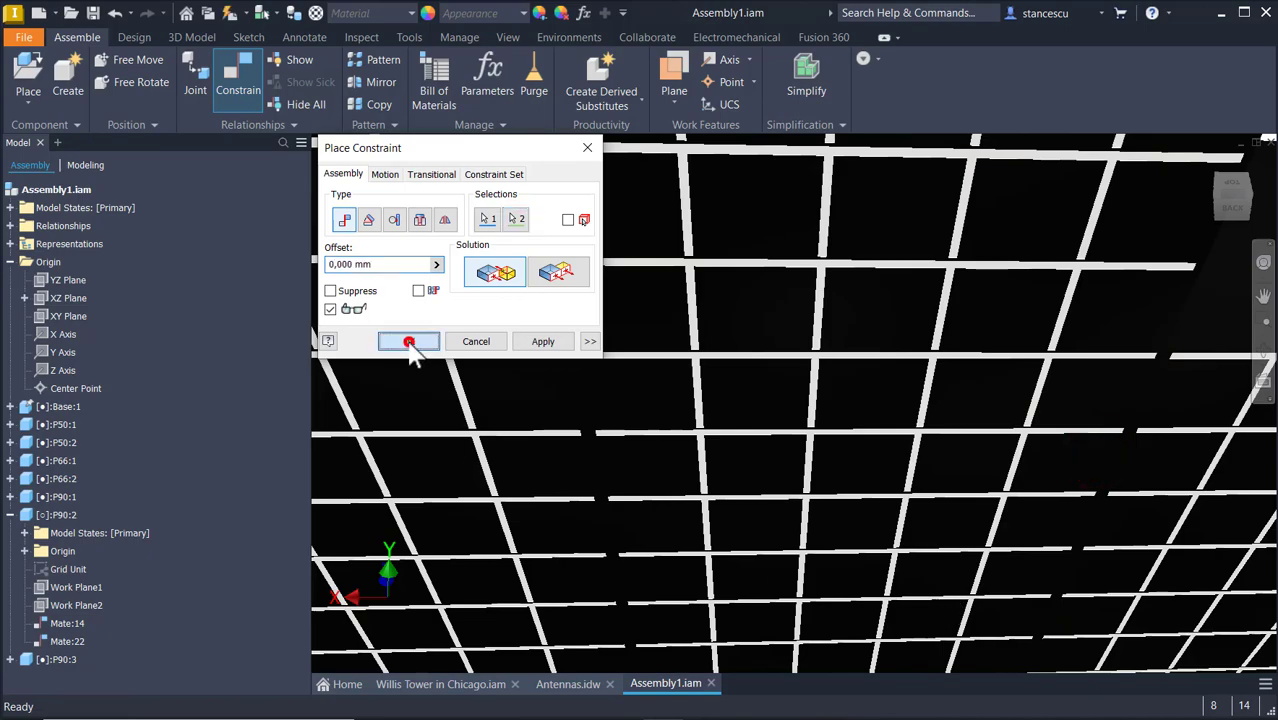
{"action": "key", "text": "F6"}
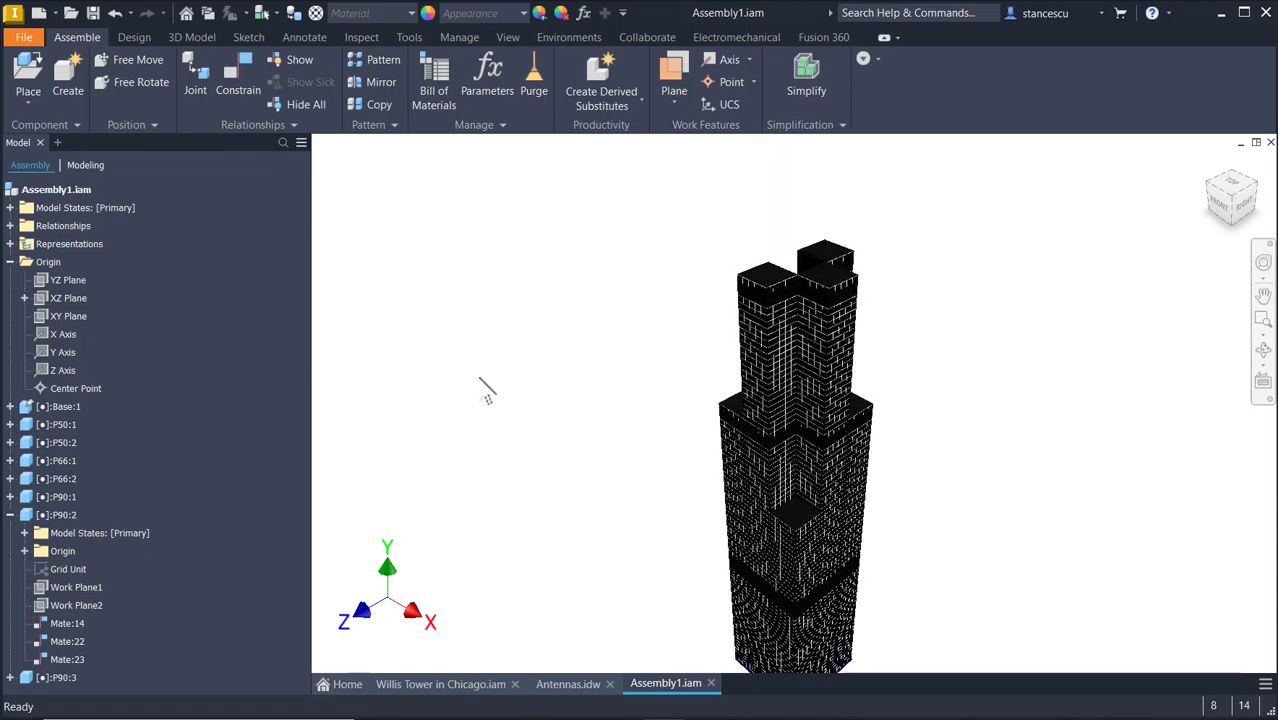
{"action": "middle_click_drag", "start_coordinate": [485, 385], "coordinate": [632, 449], "text": "shift"}
{"action": "key", "text": "F6"}
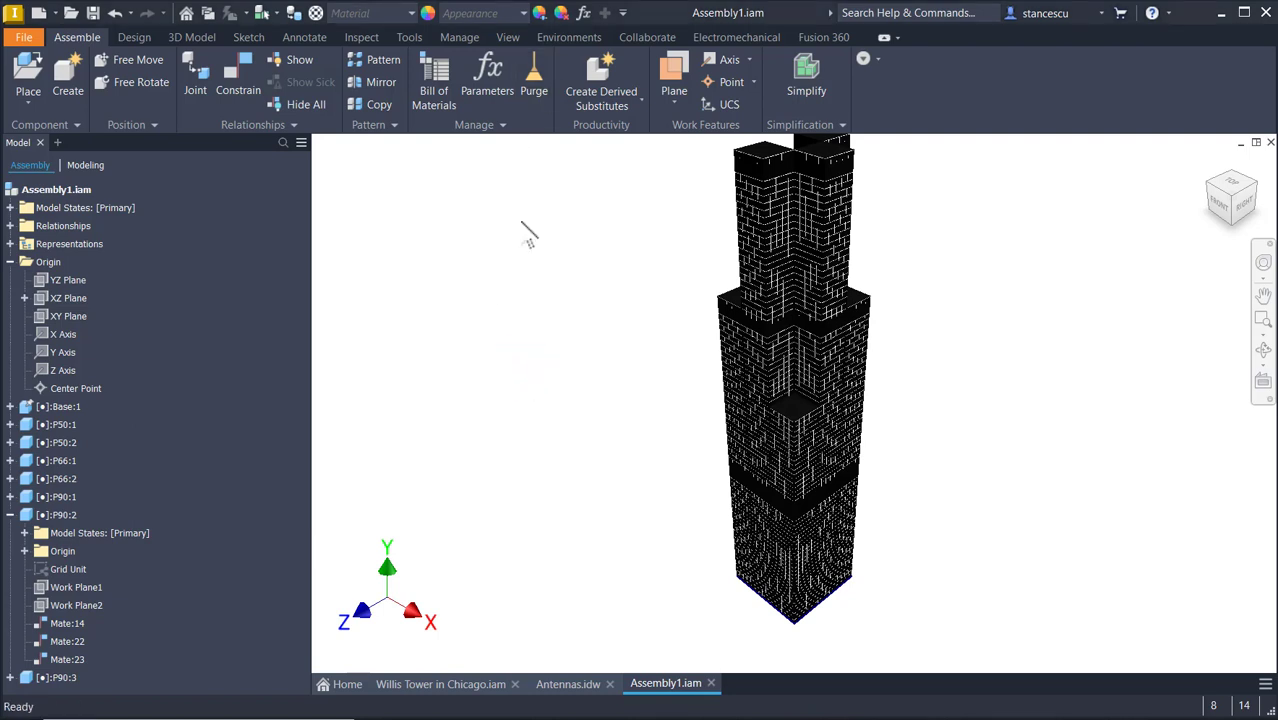
Place two instances of P108.ipt beside the tower.
{"action": "left_click", "coordinate": [28, 75]}
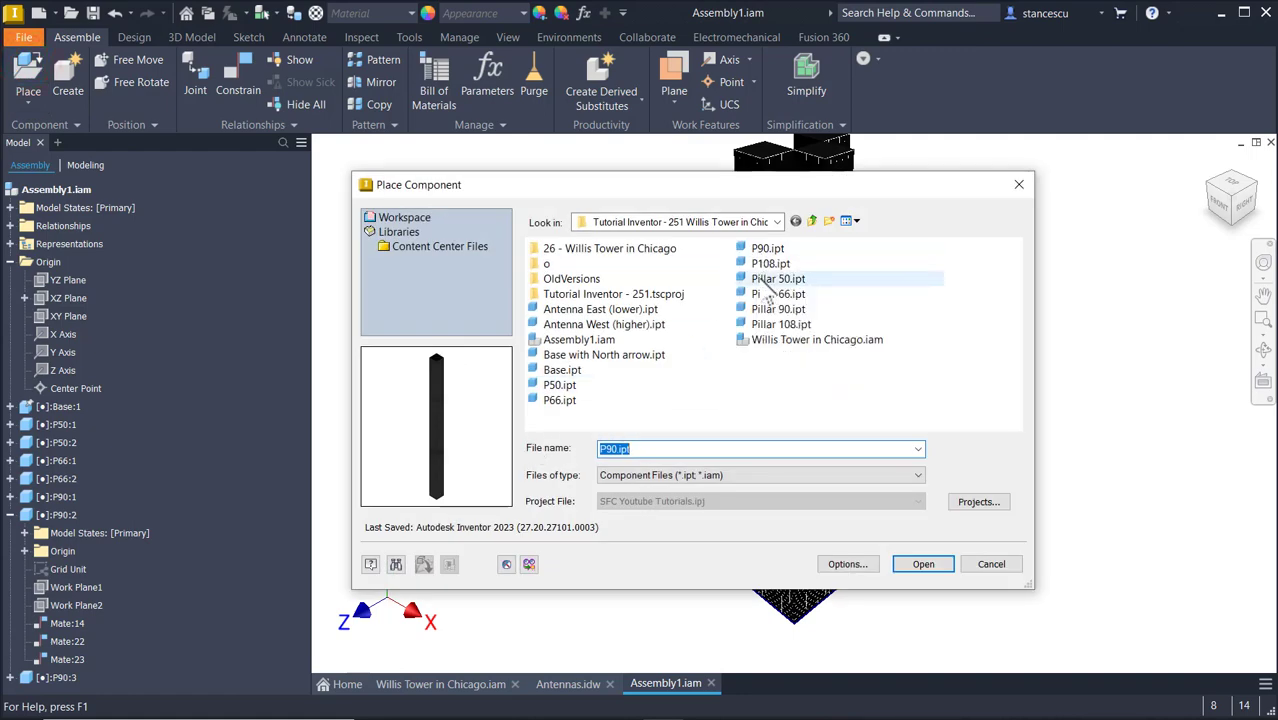
{"action": "double_click", "coordinate": [759, 263]}
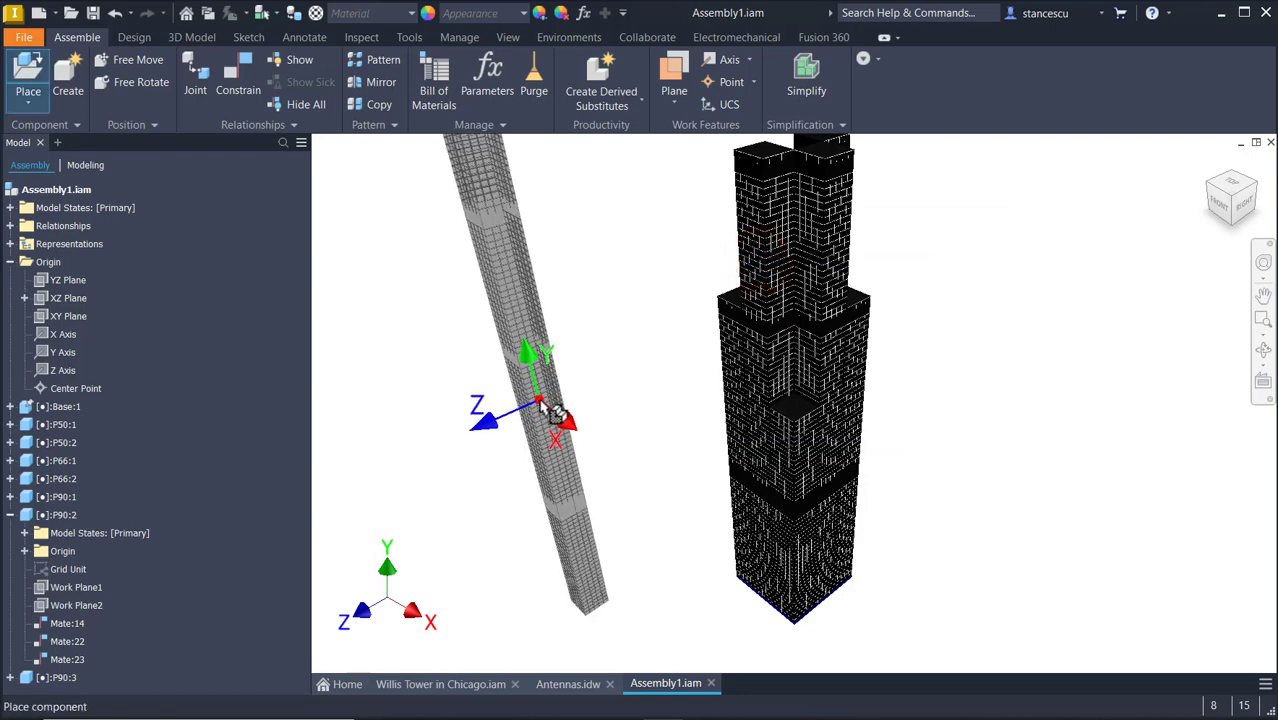
{"action": "left_click", "coordinate": [538, 400]}
{"action": "left_click", "coordinate": [662, 390]}
{"action": "key", "text": "Escape"}
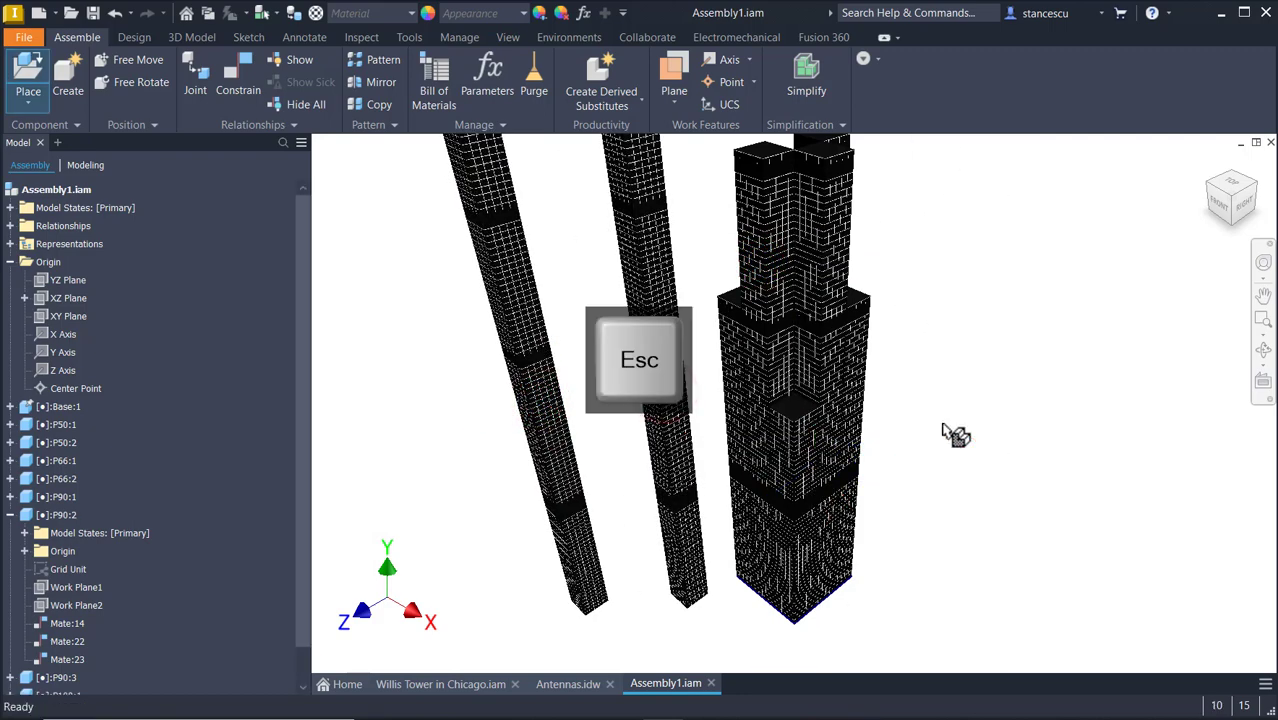
{"action": "left_click", "coordinate": [32, 71]}
{"action": "left_click", "coordinate": [397, 468]}
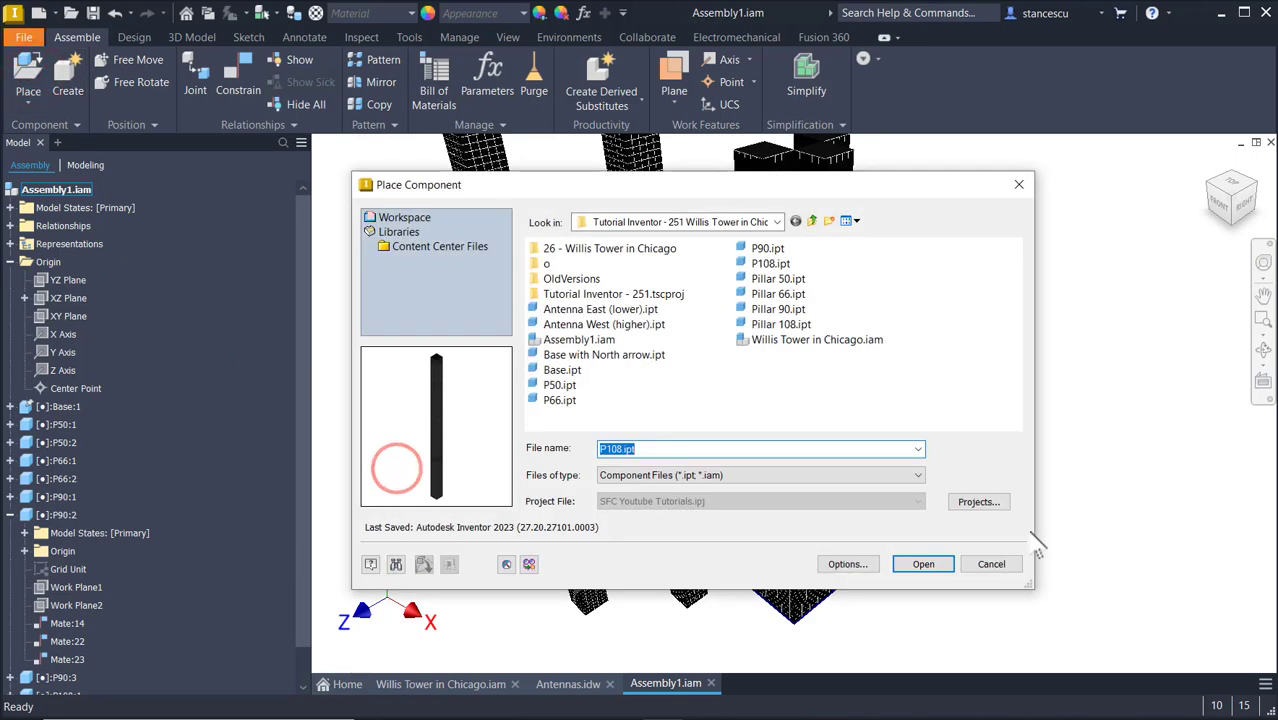
{"action": "left_click", "coordinate": [990, 564]}
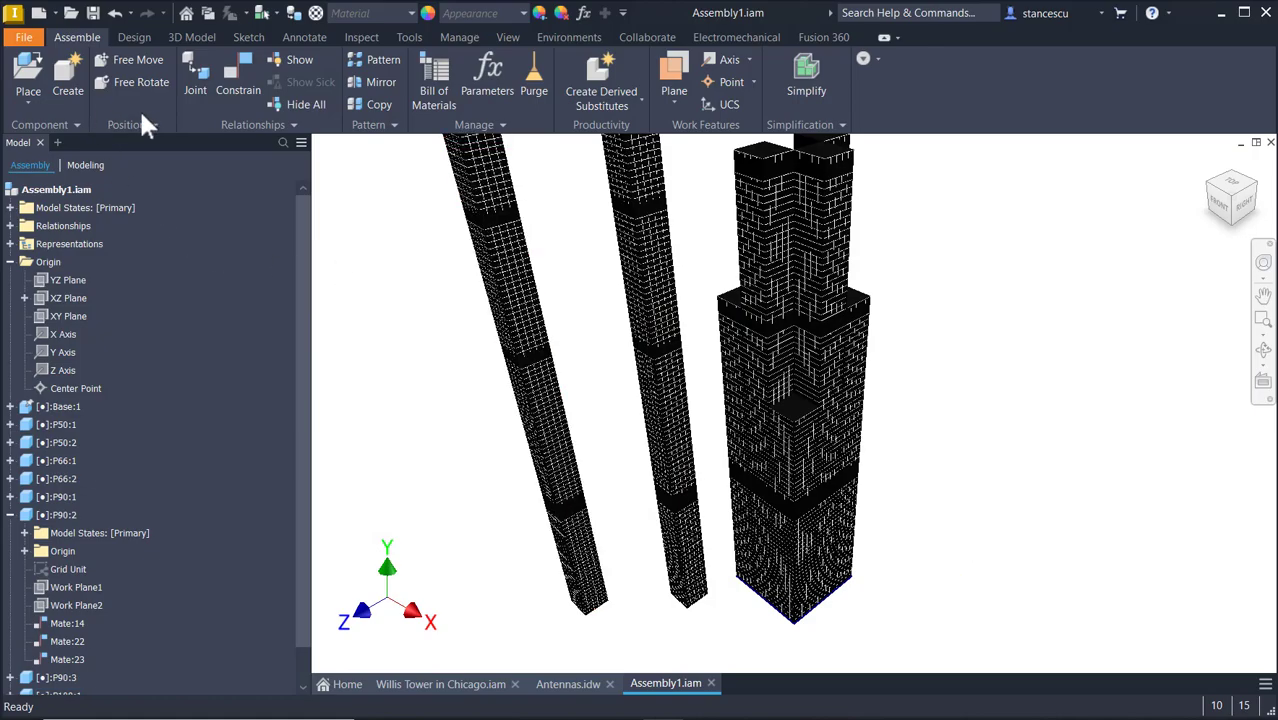
Mate the bottom faces of both P108 pillars to the assembly's XZ Plane with a 0 mm offset.
{"action": "left_click", "coordinate": [231, 88]}
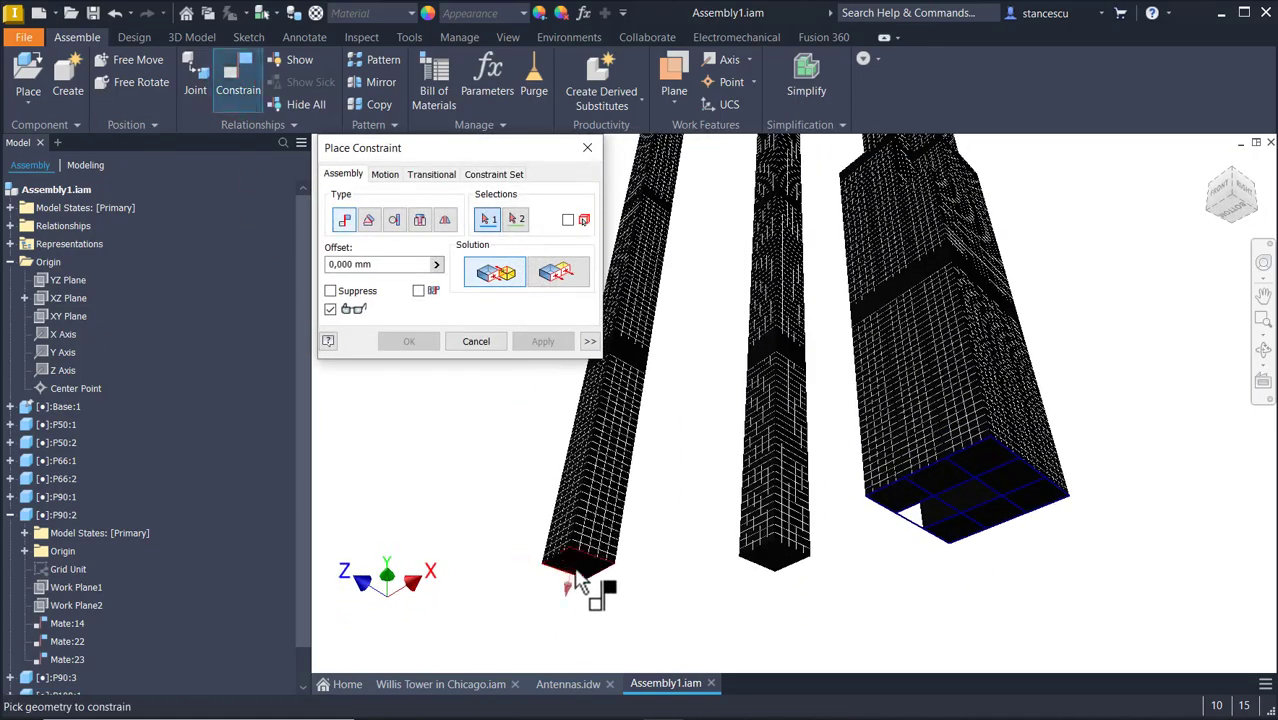
{"action": "left_click", "coordinate": [57, 298]}
{"action": "left_click", "coordinate": [540, 342]}
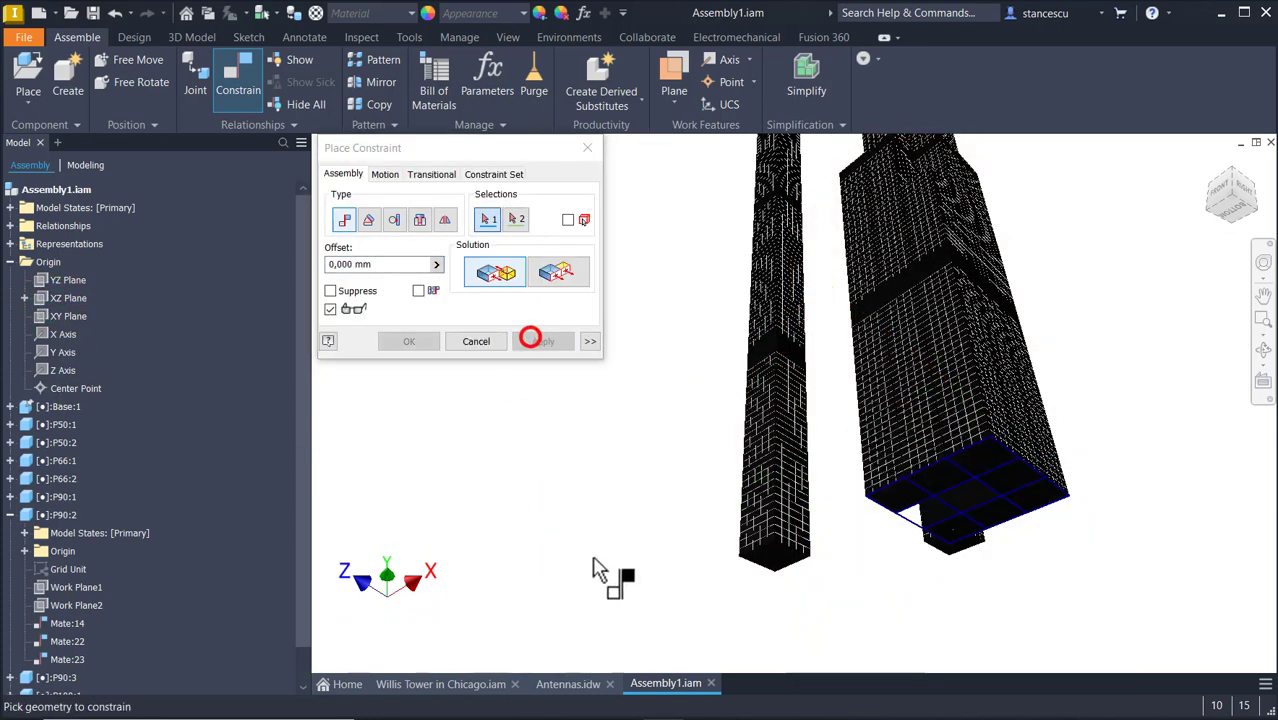
{"action": "left_click", "coordinate": [783, 566]}
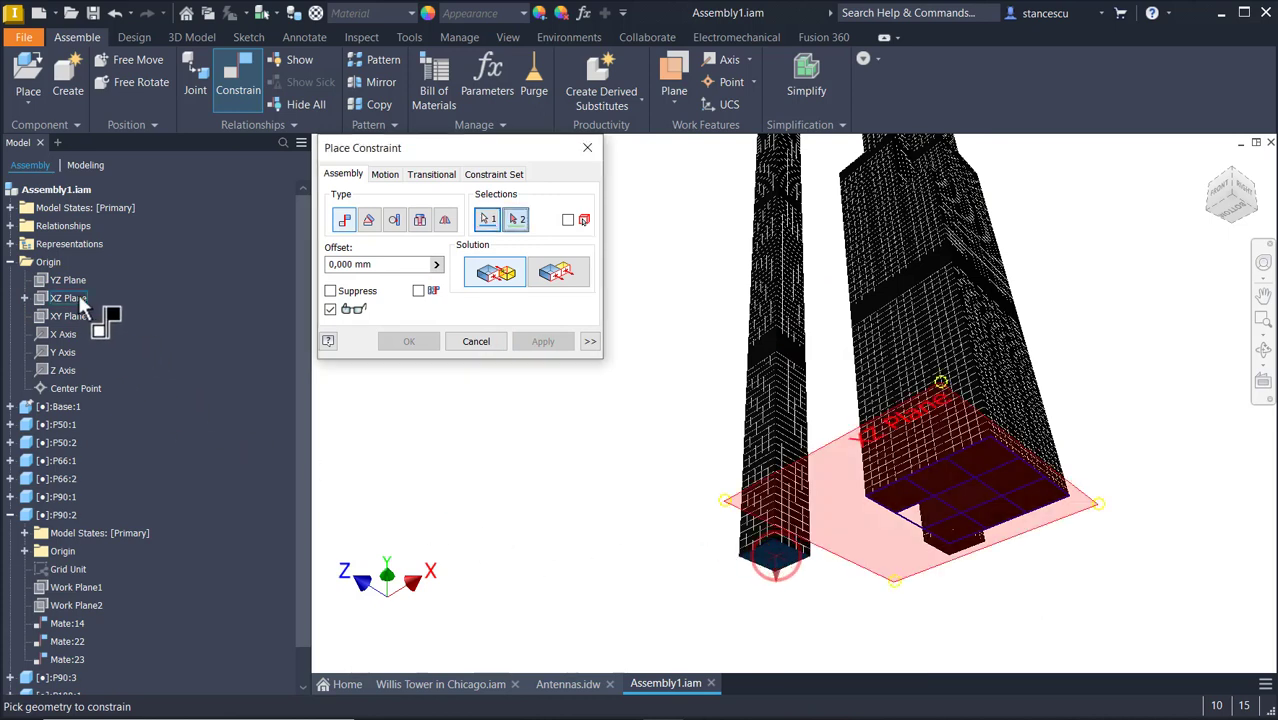
{"action": "left_click", "coordinate": [53, 296]}
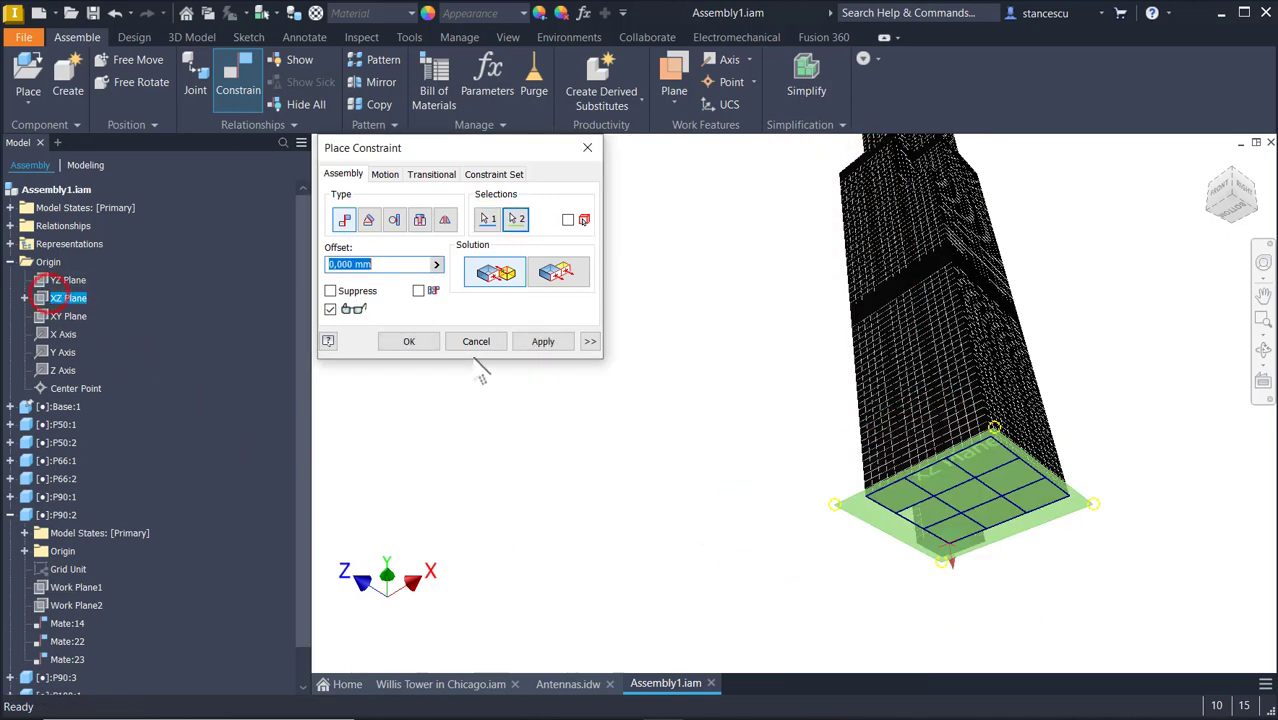
{"action": "left_click", "coordinate": [542, 342]}
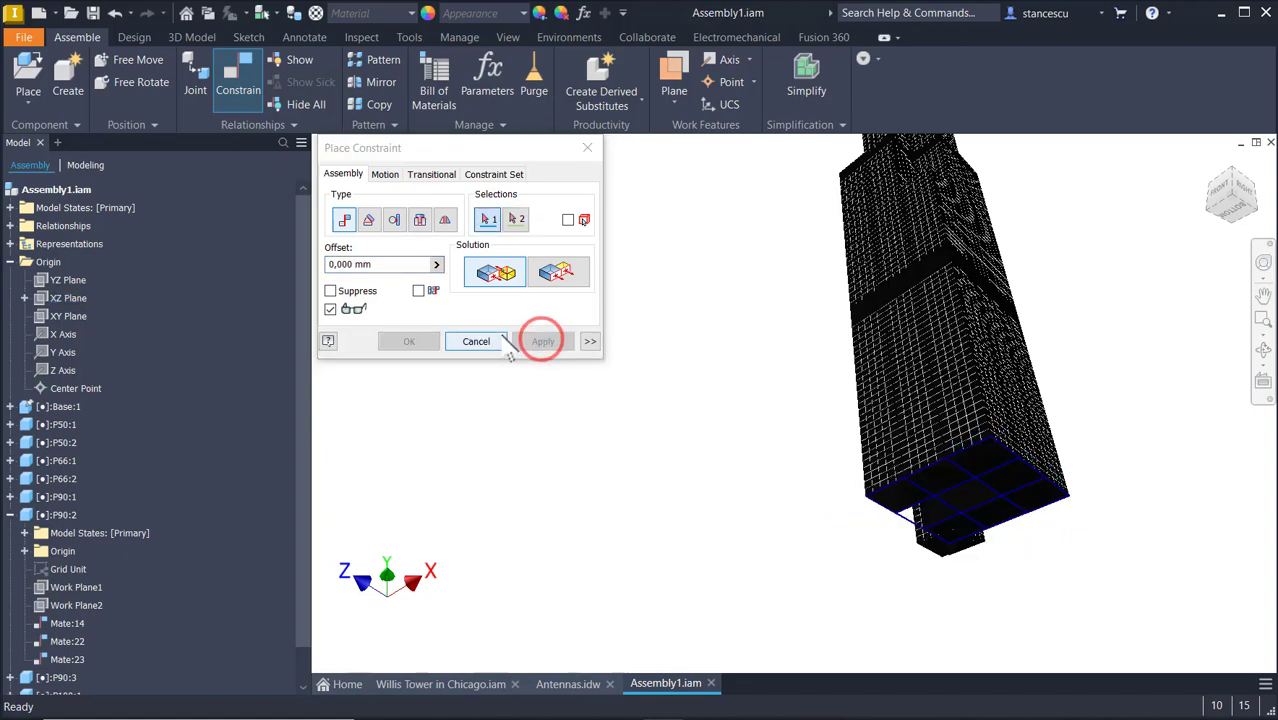
{"action": "left_click", "coordinate": [499, 341]}
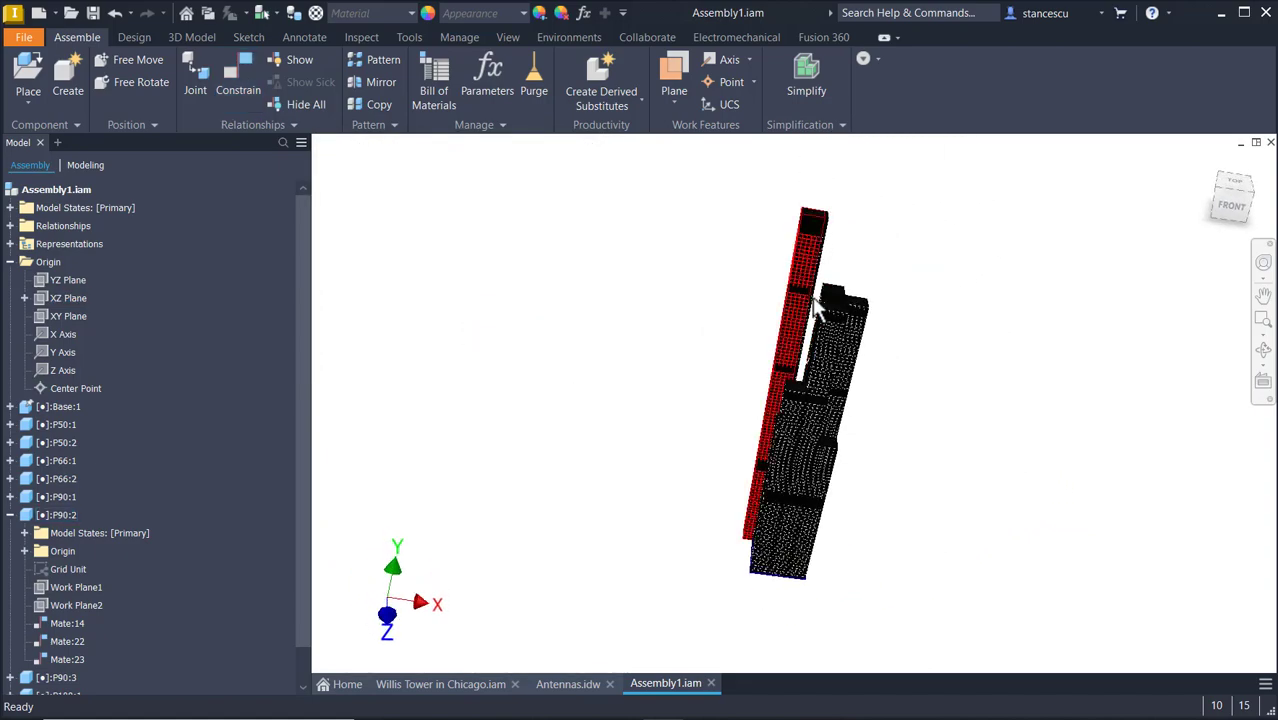
Move both P108 pillars away from the tower so that they stand apart from it and from each other.
{"action": "left_click_drag", "start_coordinate": [811, 299], "coordinate": [628, 320]}
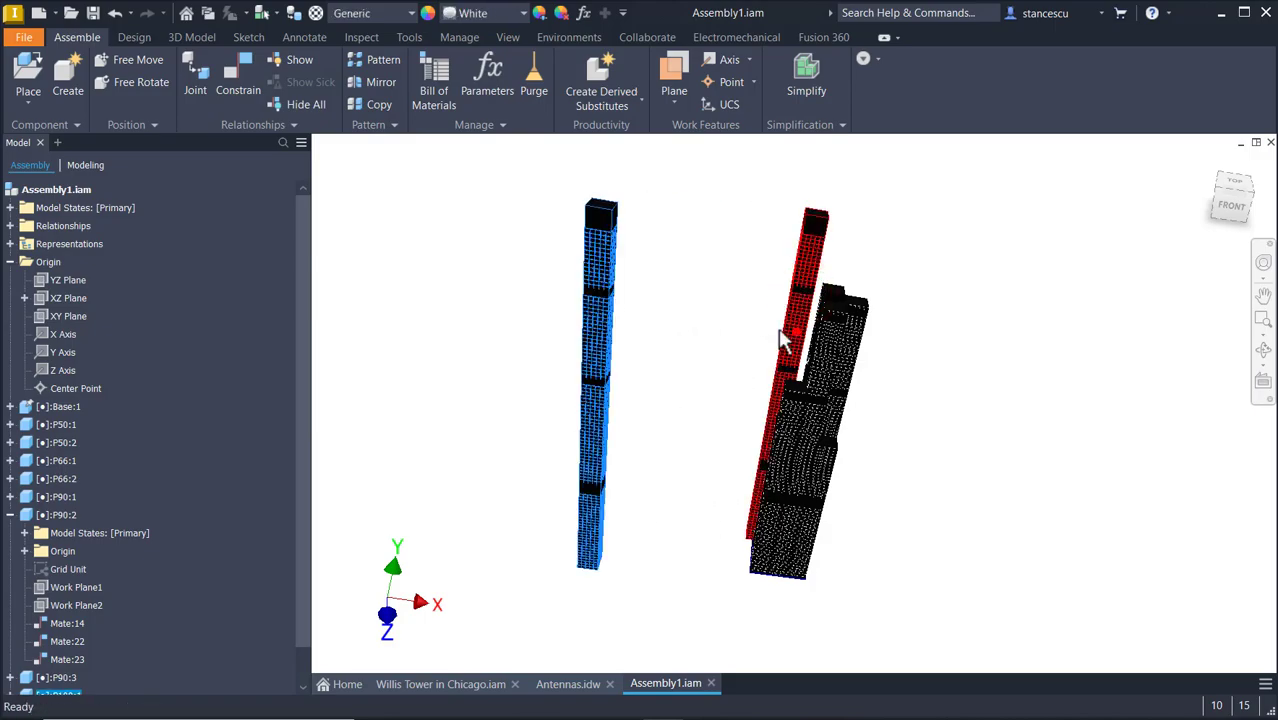
{"action": "left_click_drag", "start_coordinate": [796, 334], "coordinate": [727, 337]}
{"action": "middle_click_drag", "start_coordinate": [731, 385], "coordinate": [956, 397], "text": "shift"}
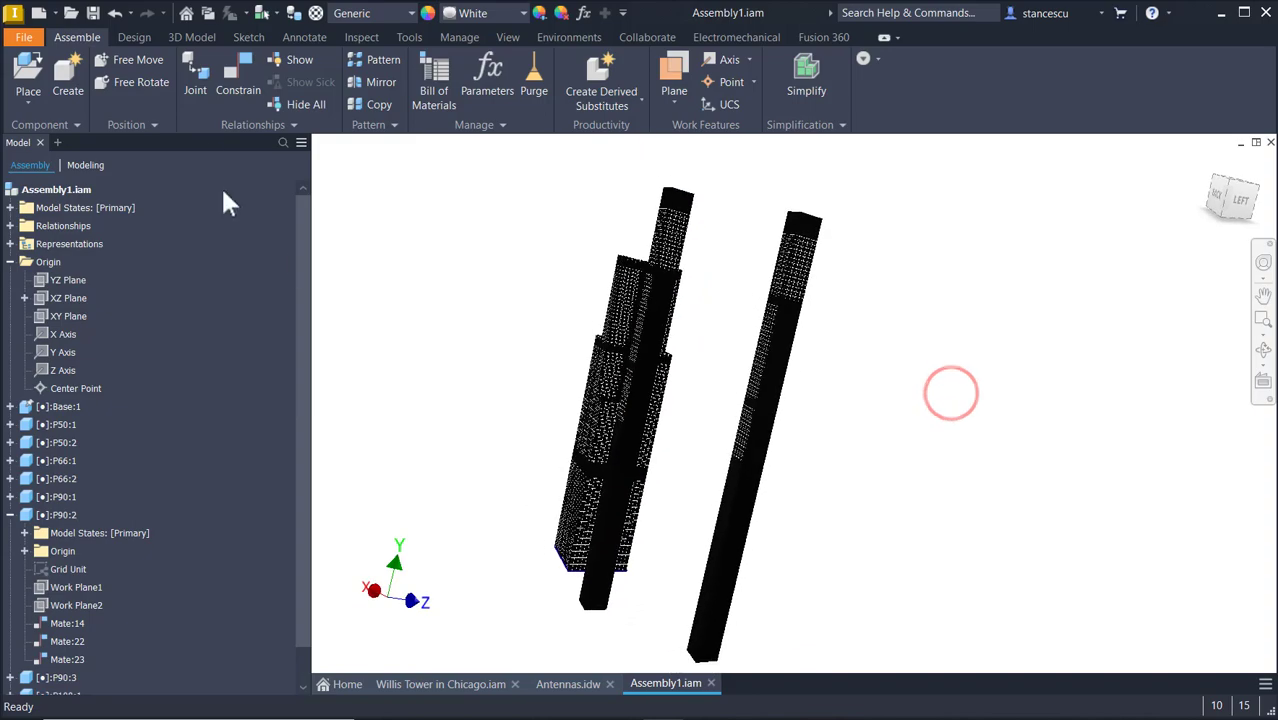
Mate one P108 pillar's side face to the other P108 pillar's side face with a 0 mm offset.
{"action": "left_click", "coordinate": [222, 88]}
{"action": "scroll", "coordinate": [650, 514], "scroll_direction": "down", "scroll_amount": 3}
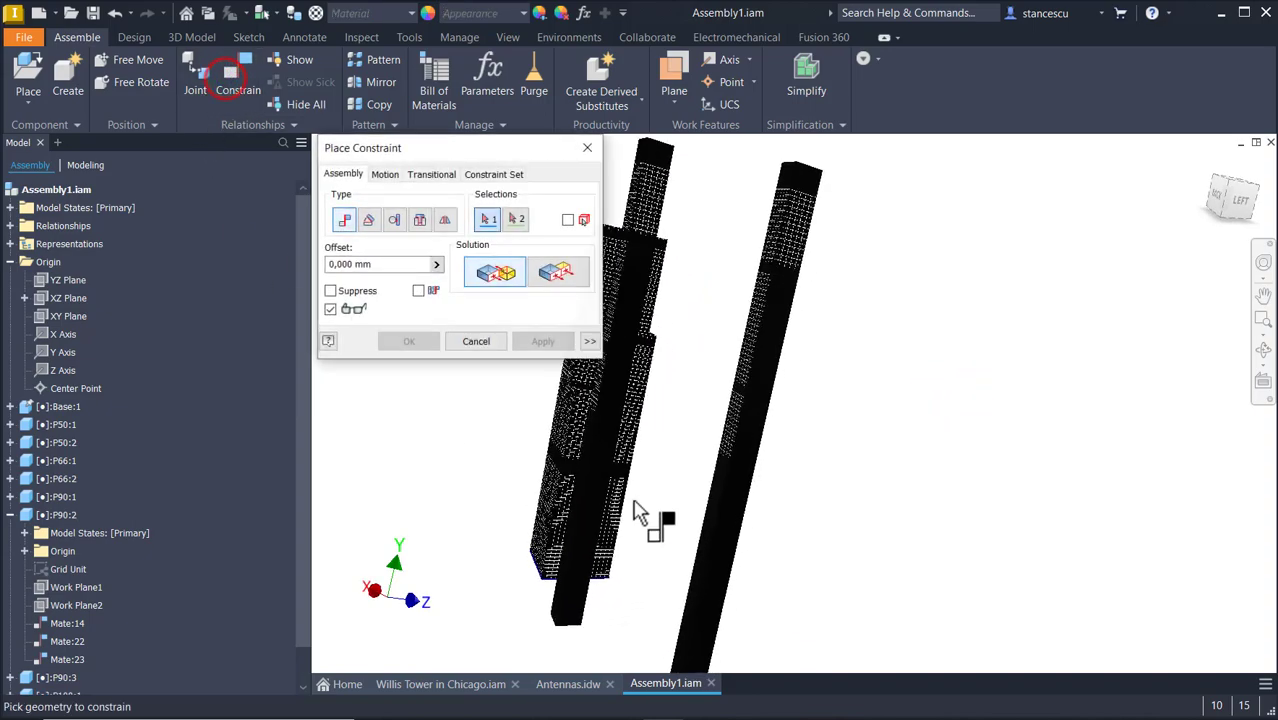
{"action": "left_click", "coordinate": [561, 478]}
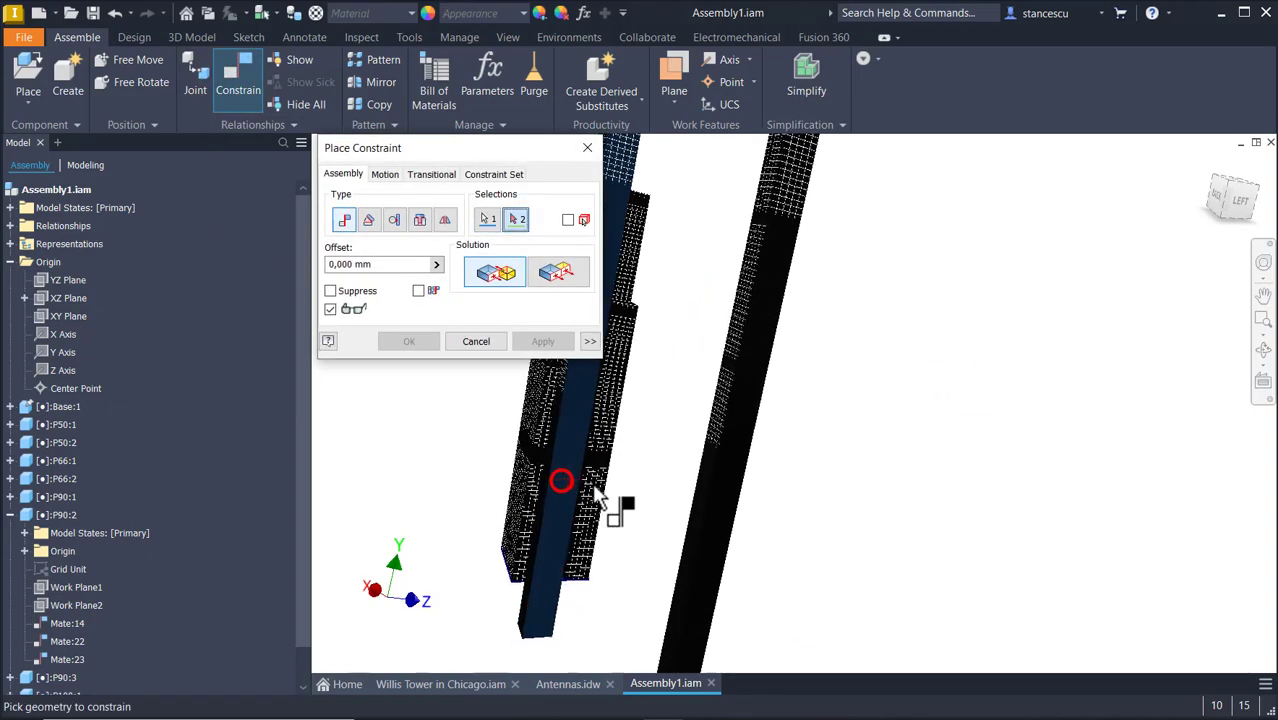
{"action": "scroll", "coordinate": [650, 480], "scroll_direction": "up", "scroll_amount": 3}
{"action": "middle_click_drag", "start_coordinate": [765, 420], "coordinate": [836, 487], "text": "shift"}
{"action": "left_click", "coordinate": [828, 465]}
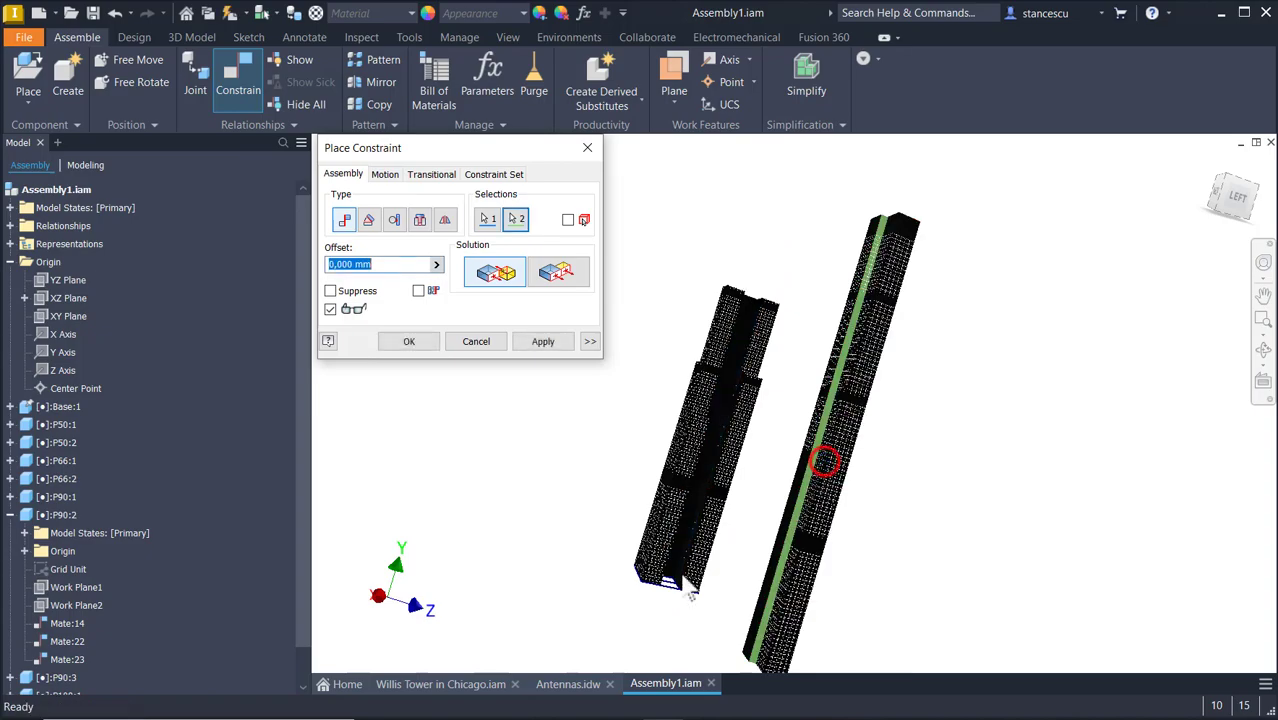
{"action": "left_click", "coordinate": [543, 341]}
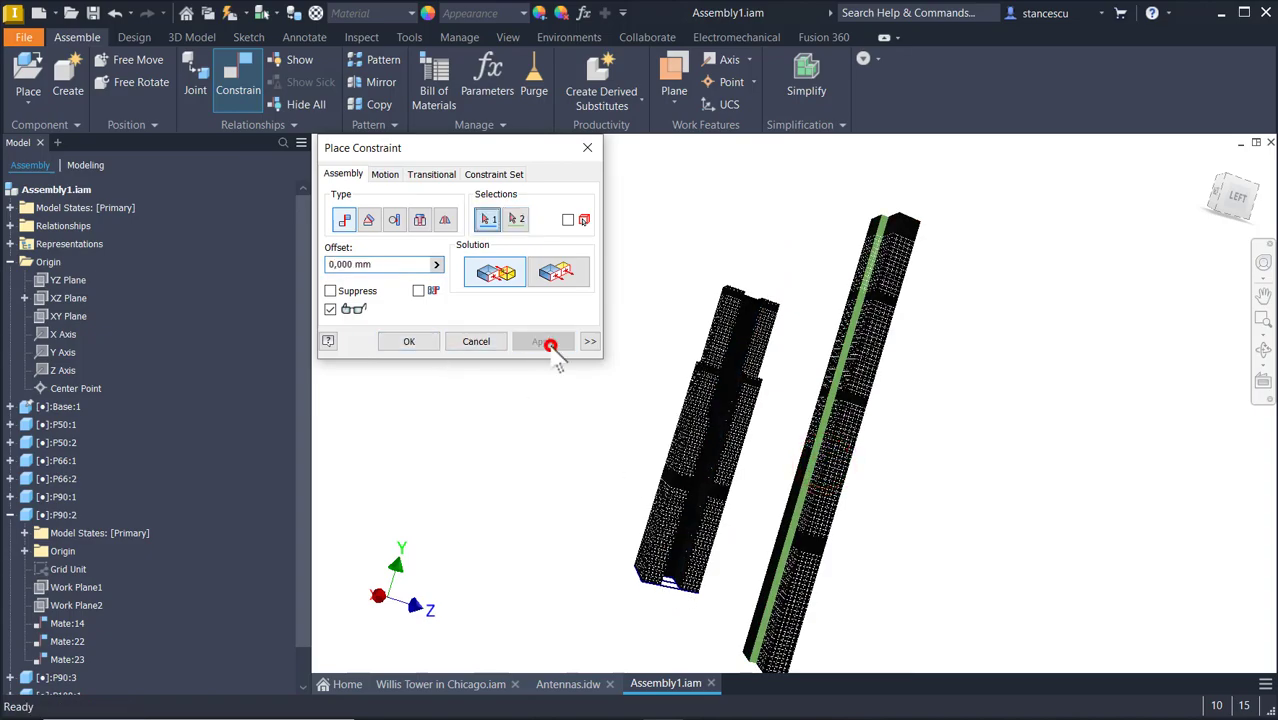
Apply a flush constraint with a 0 mm offset between the adjacent side faces of the two P108 pillars.
{"action": "middle_click_drag", "start_coordinate": [562, 410], "coordinate": [782, 538], "text": "shift"}
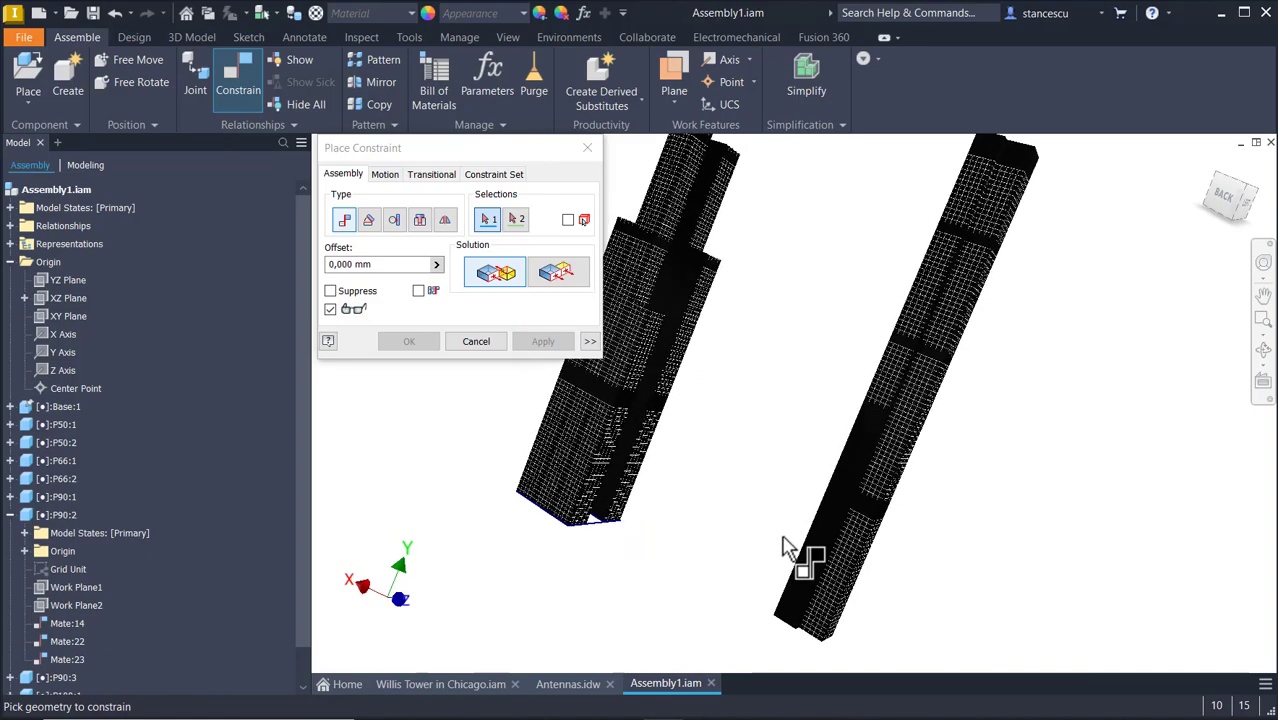
{"action": "left_click", "coordinate": [546, 270]}
{"action": "scroll", "coordinate": [766, 492], "scroll_direction": "up", "scroll_amount": 3}
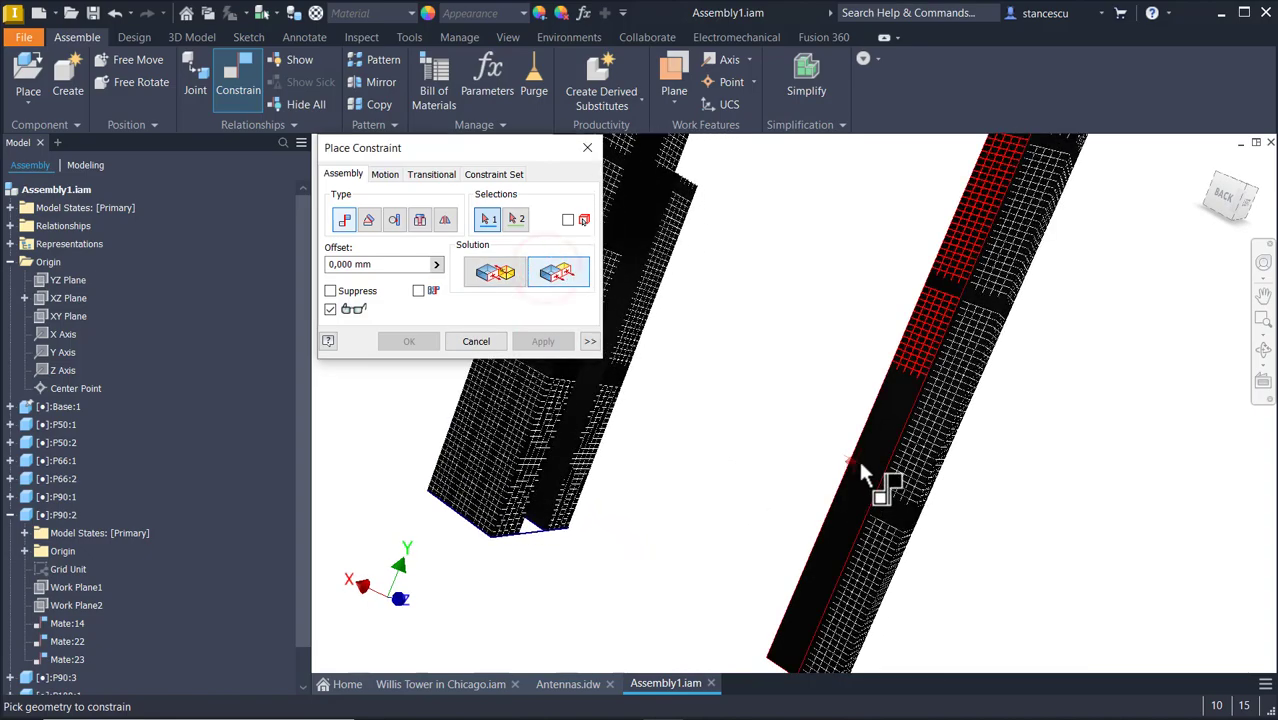
{"action": "left_click", "coordinate": [854, 460]}
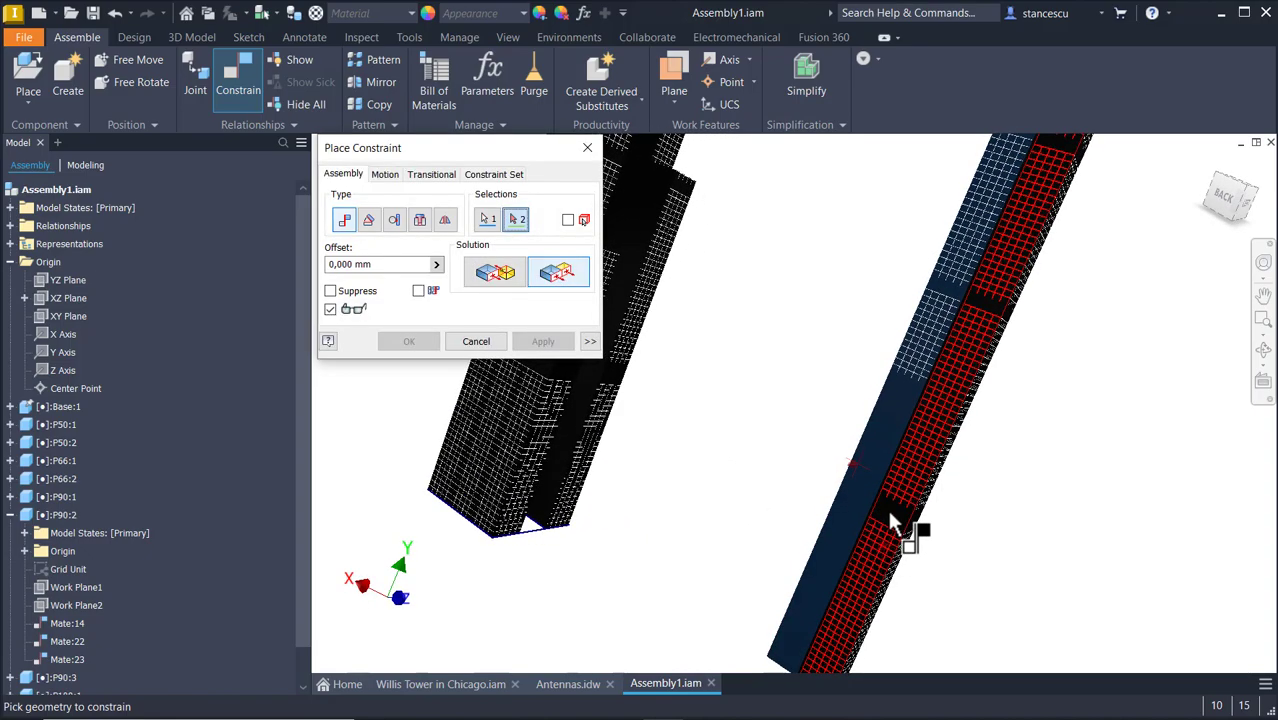
{"action": "left_click", "coordinate": [885, 512]}
{"action": "left_click", "coordinate": [543, 338]}
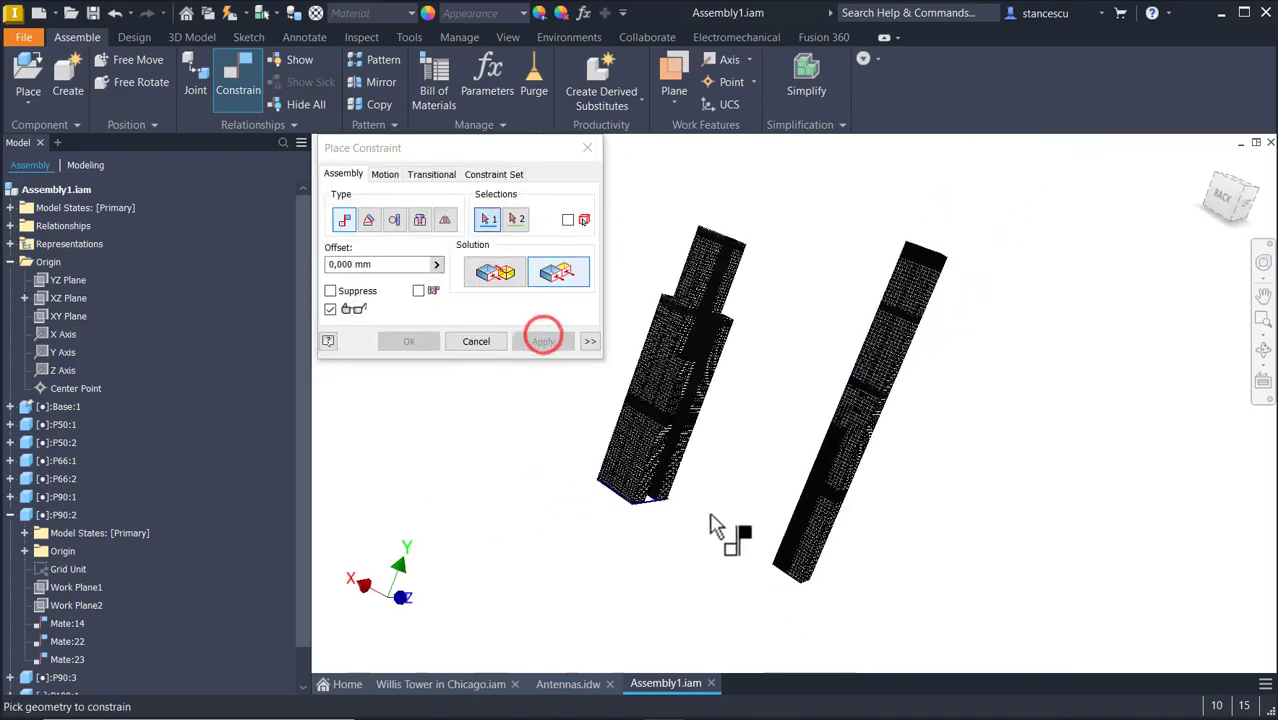
Mate the P108 pair's side face to the tower's recessed inner face with a 0 mm offset, completing the pillar block.
{"action": "middle_click_drag", "start_coordinate": [939, 476], "coordinate": [809, 643], "text": "shift"}
{"action": "left_click", "coordinate": [476, 271]}
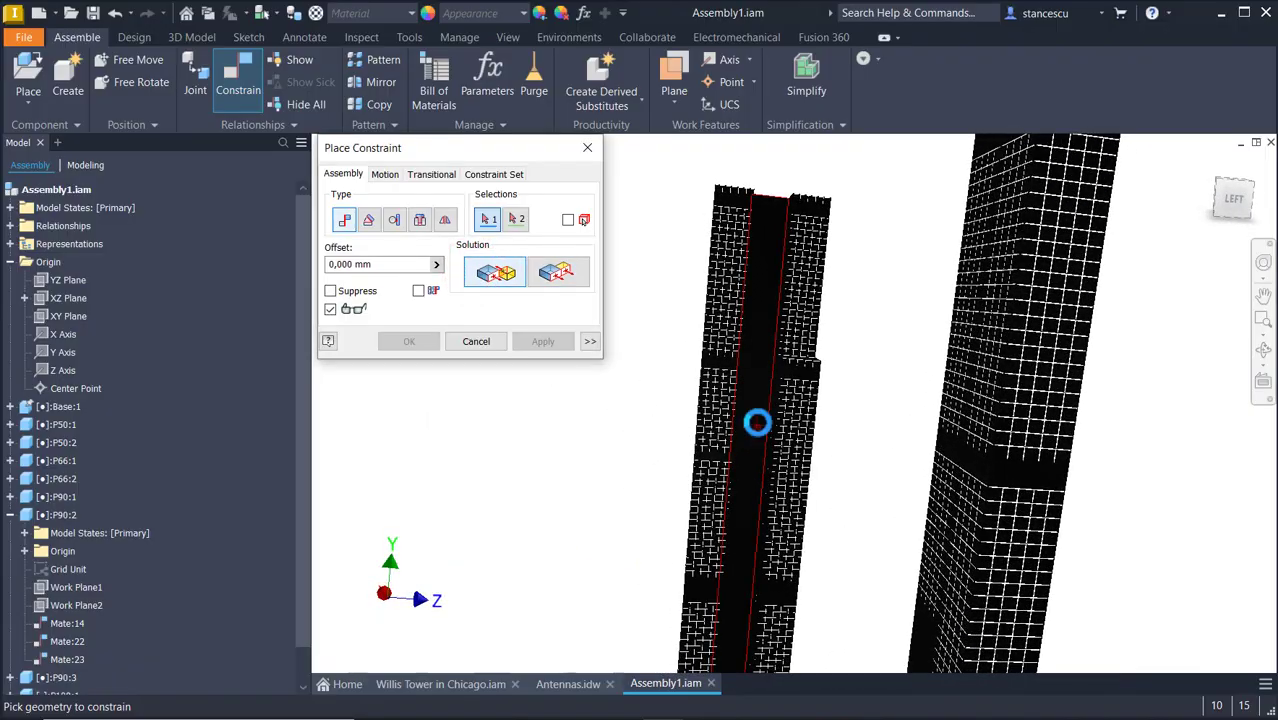
{"action": "left_click", "coordinate": [755, 428]}
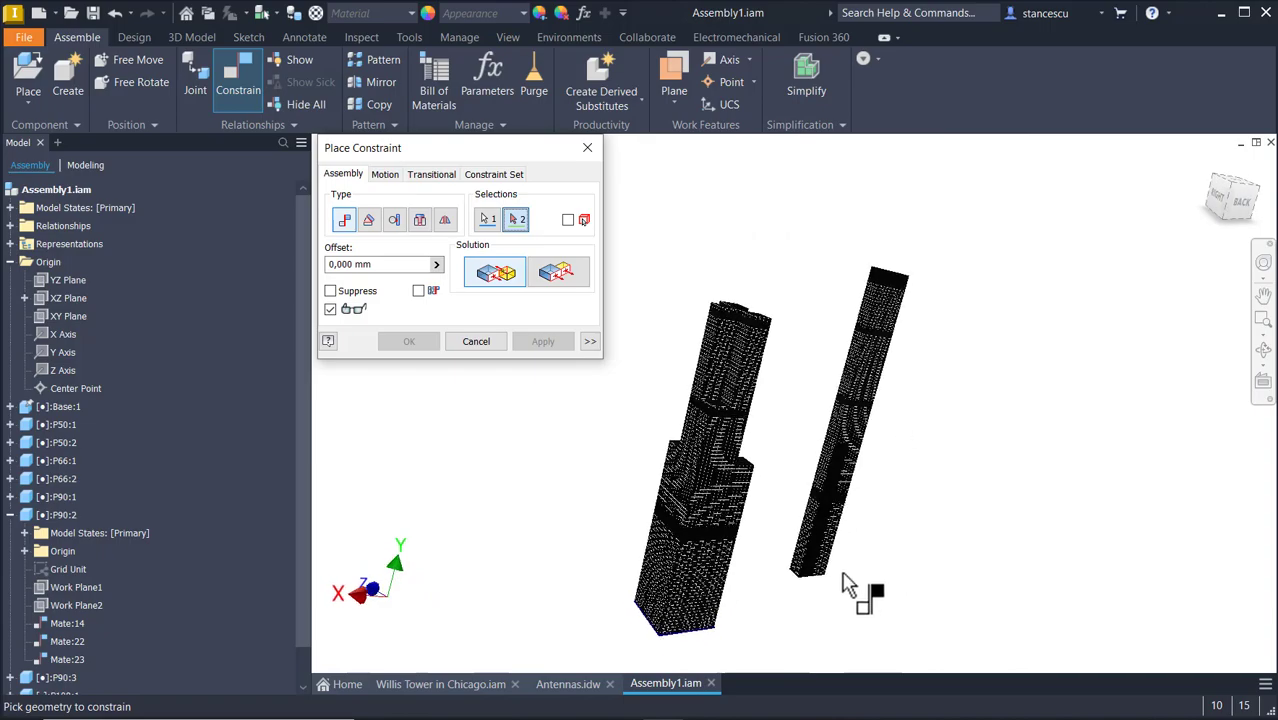
{"action": "scroll", "coordinate": [840, 548], "scroll_direction": "down", "scroll_amount": 5}
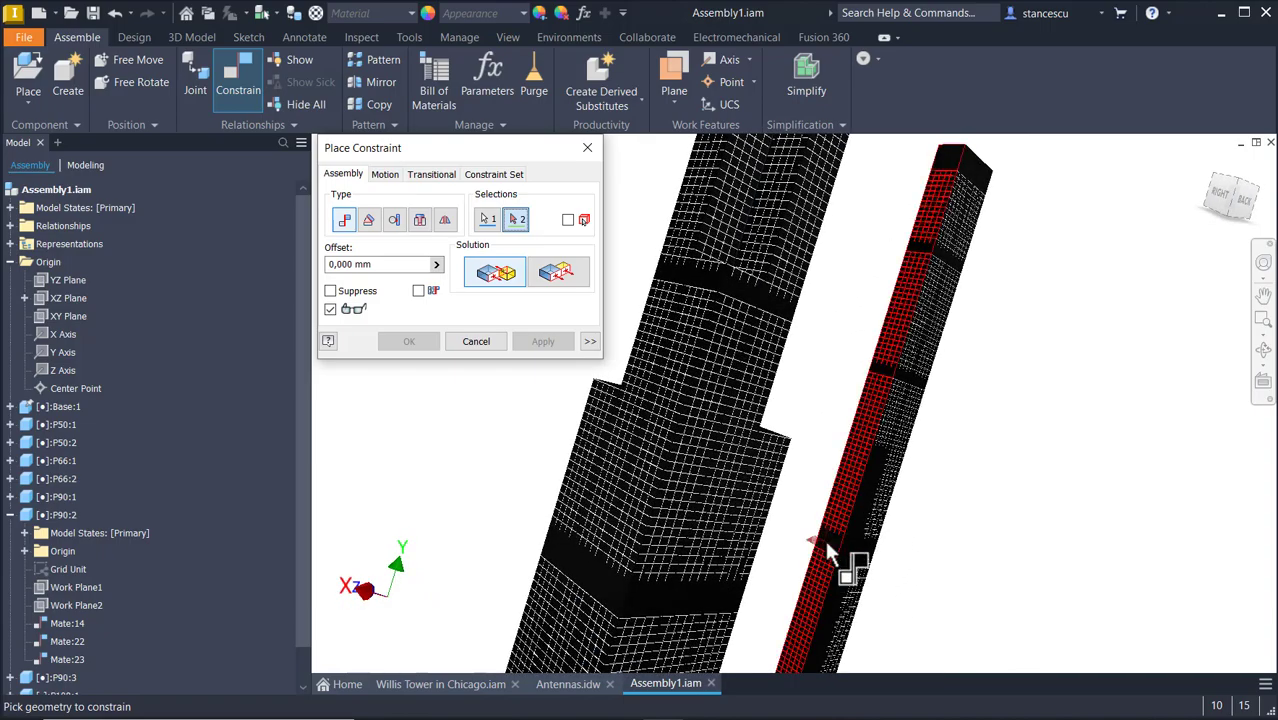
{"action": "left_click", "coordinate": [826, 548]}
{"action": "left_click", "coordinate": [410, 341]}
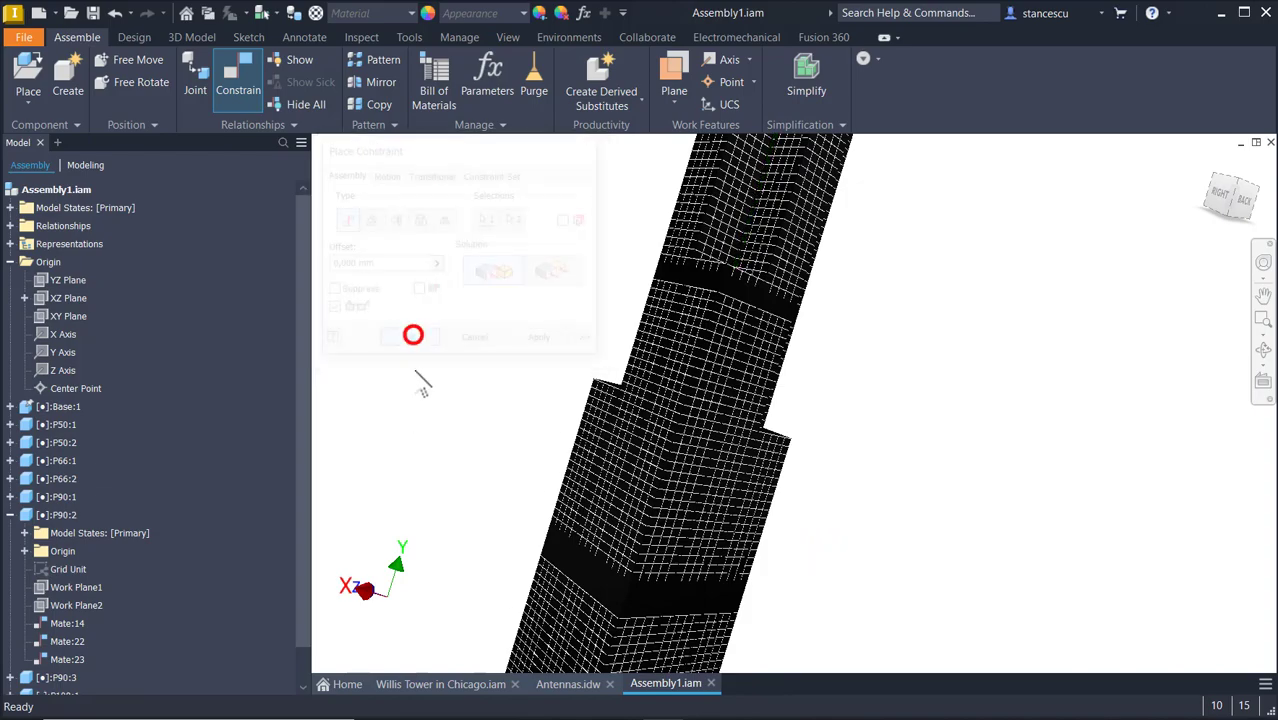
{"action": "key", "text": "F6"}
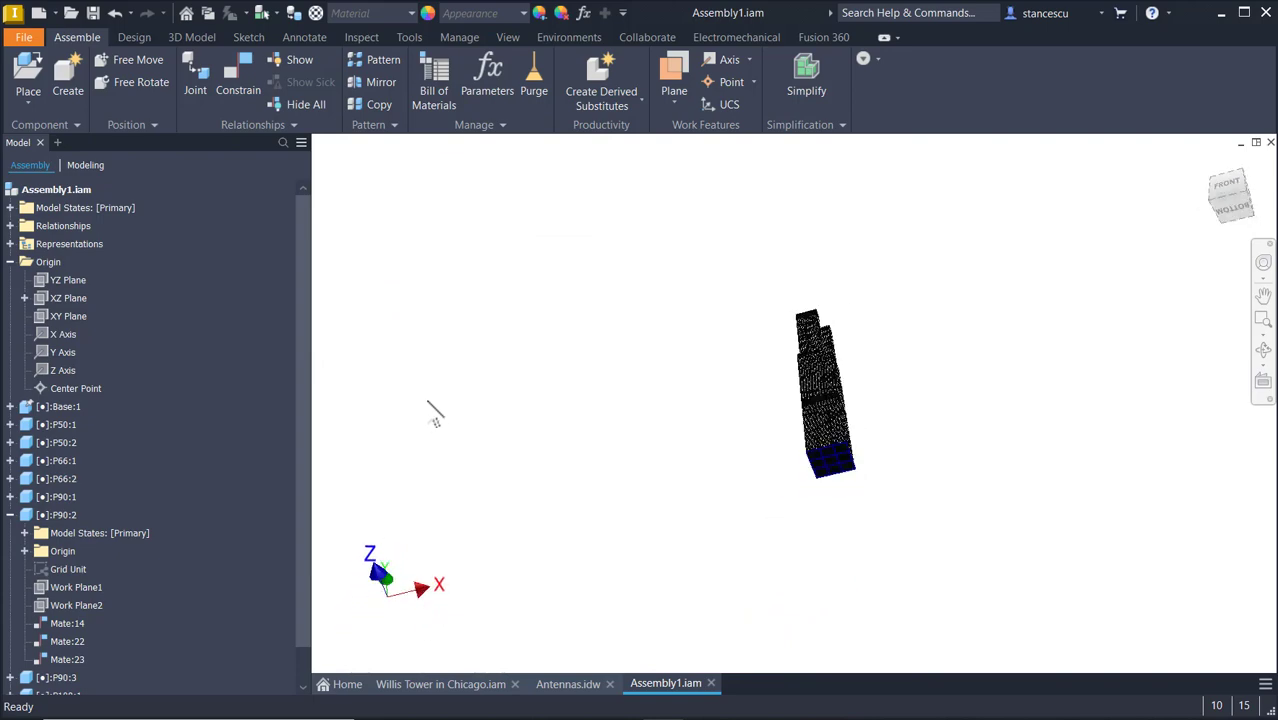
{"action": "key", "text": "F6"}
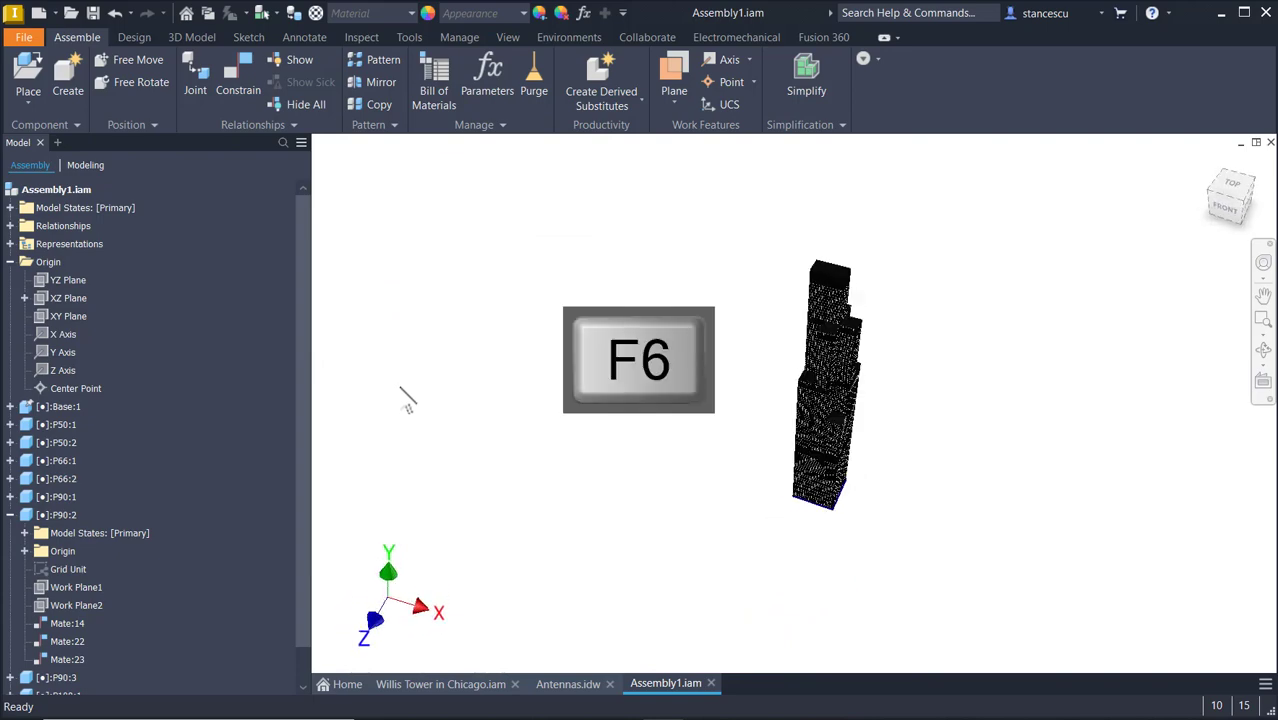
{"action": "left_click", "coordinate": [451, 360]}
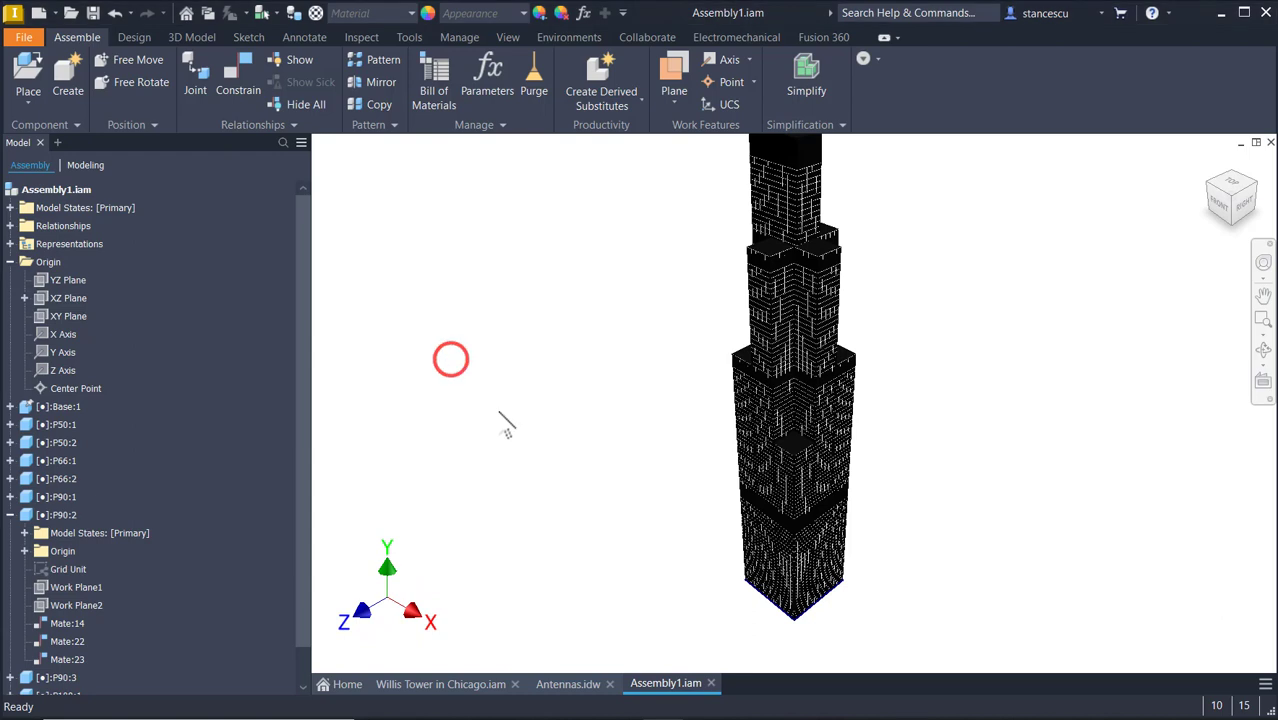
Examine the diameters and section heights of the East and West antennas in the Antennas.idw drawing.
{"action": "left_click", "coordinate": [568, 685]}
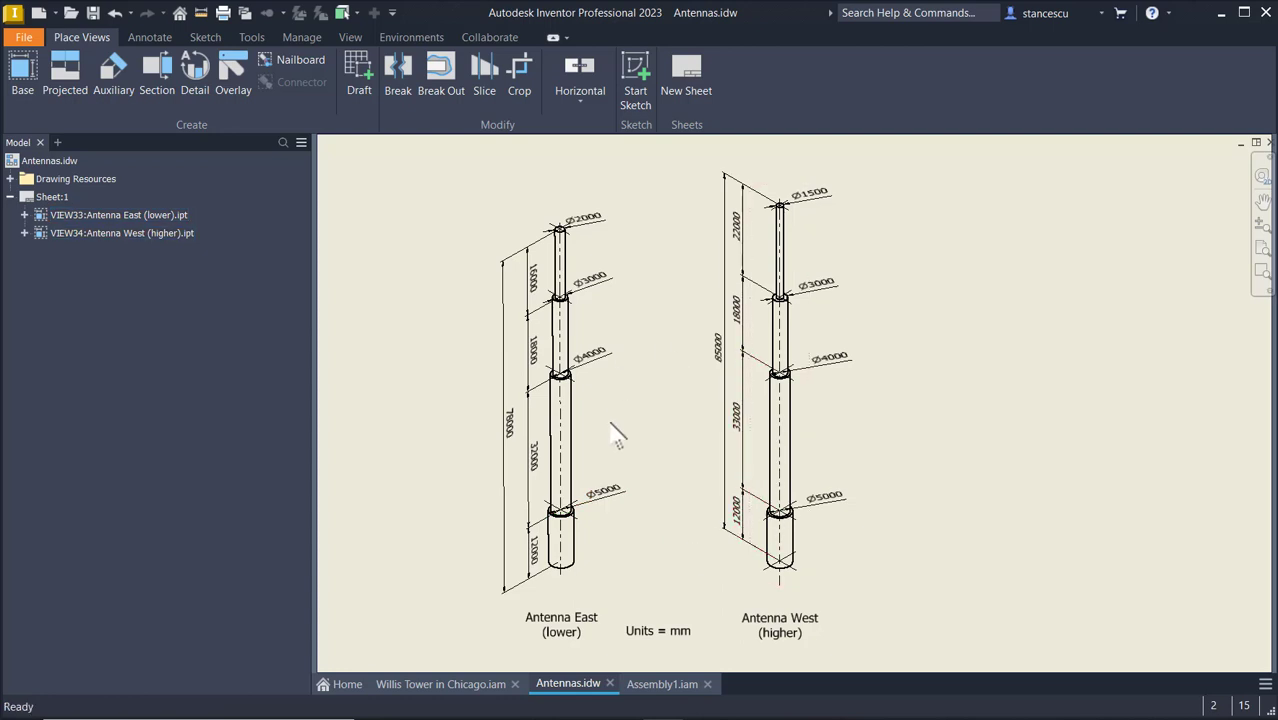
{"action": "scroll", "coordinate": [607, 430], "scroll_direction": "down", "scroll_amount": 3}
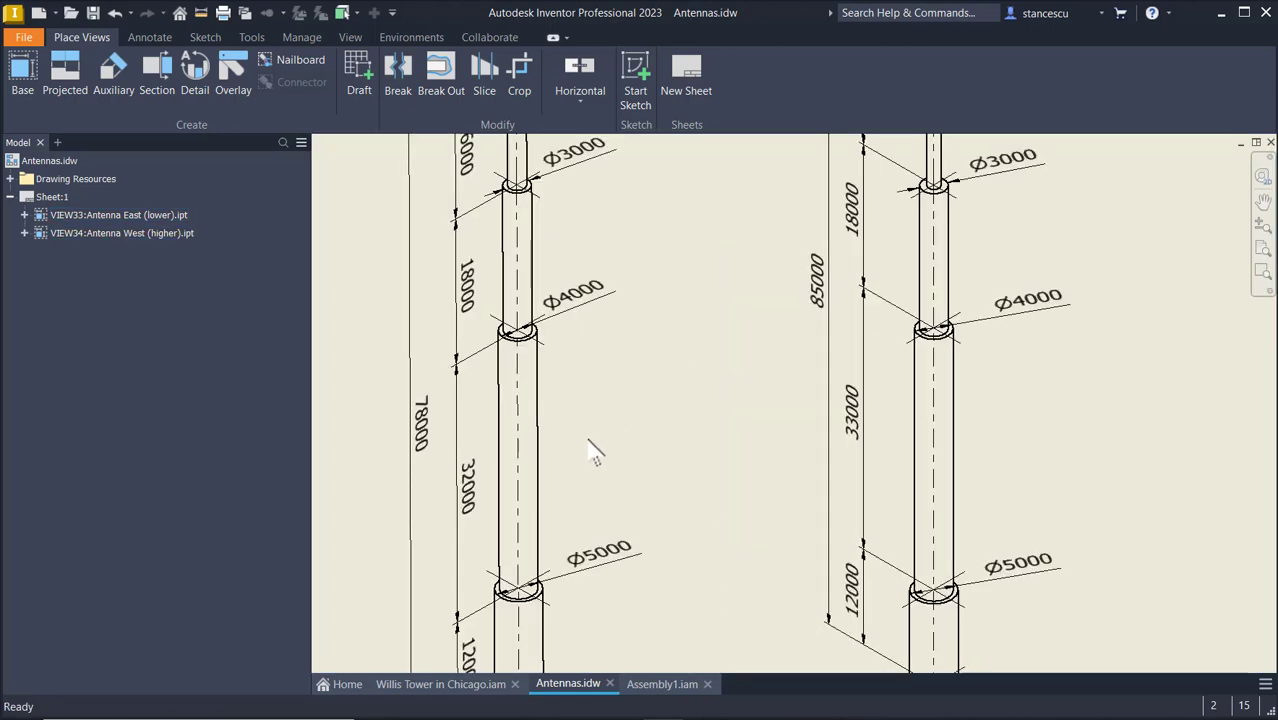
{"action": "scroll", "coordinate": [595, 452], "scroll_direction": "down", "scroll_amount": 3}
{"action": "mouse_move", "coordinate": [595, 455]}
{"action": "middle_mouse_down"}
{"action": "mouse_move", "coordinate": [745, 109]}
{"action": "mouse_move", "coordinate": [660, 565]}
{"action": "mouse_move", "coordinate": [736, 485]}
{"action": "mouse_move", "coordinate": [790, 500]}
{"action": "mouse_move", "coordinate": [505, 318]}
{"action": "mouse_move", "coordinate": [399, 563]}
{"action": "mouse_move", "coordinate": [431, 337]}
{"action": "mouse_move", "coordinate": [475, 258]}
{"action": "middle_mouse_up"}
{"action": "mouse_move", "coordinate": [593, 491]}
{"action": "middle_mouse_down"}
{"action": "mouse_move", "coordinate": [648, 128]}
{"action": "mouse_move", "coordinate": [655, 393]}
{"action": "middle_mouse_up"}
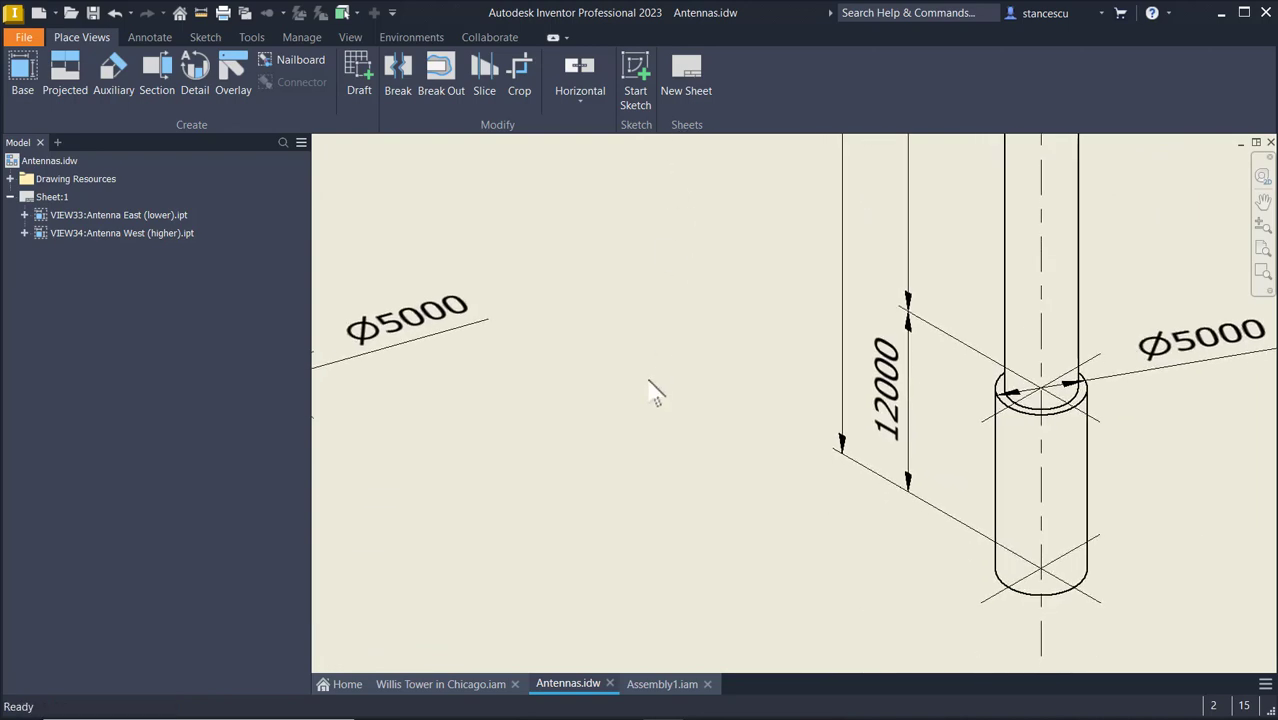
{"action": "key", "text": "F6"}
{"action": "key", "text": "Home"}
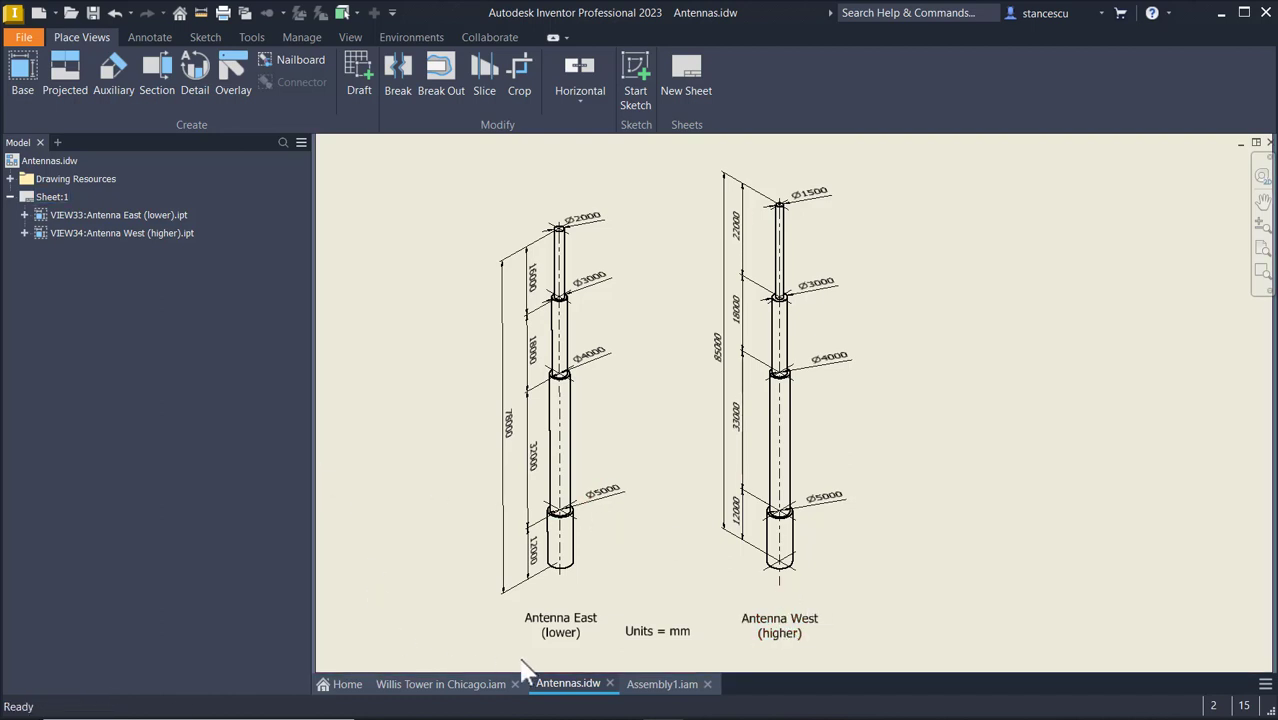
Return to Assembly1.iam and place one instance of Antenna East (lower).ipt beside the tower.
{"action": "left_click", "coordinate": [637, 688]}
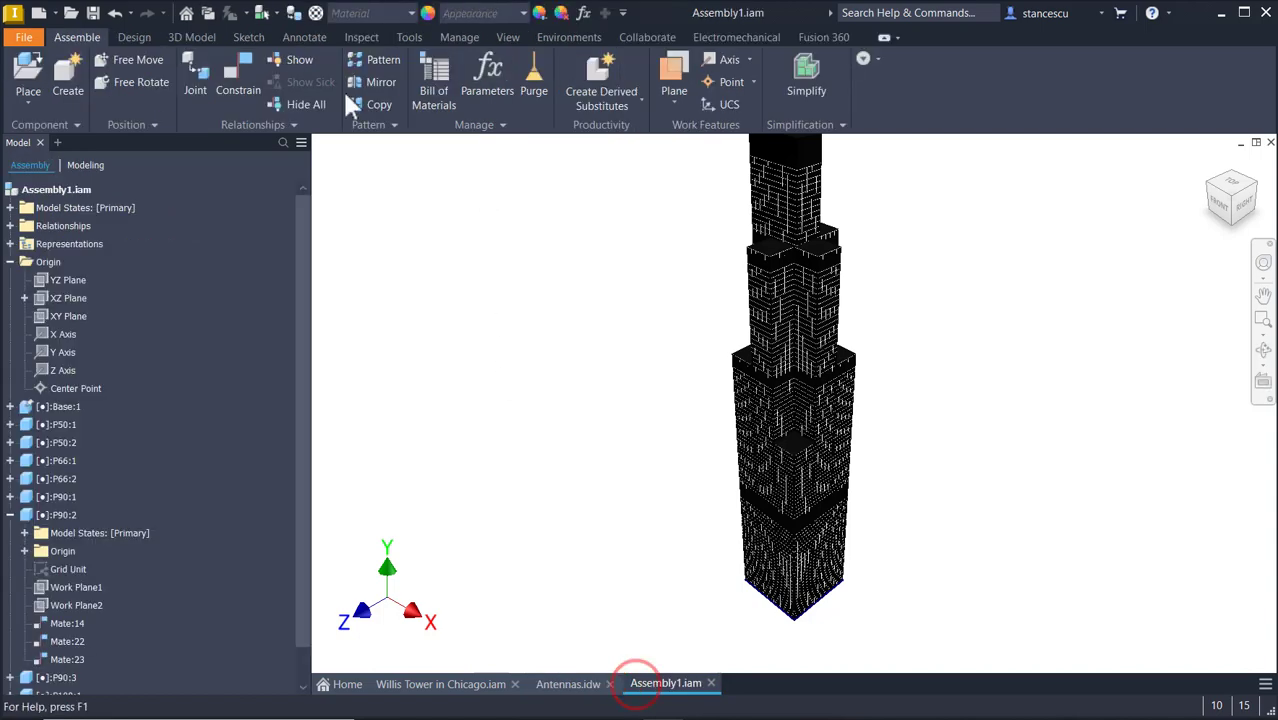
{"action": "left_click", "coordinate": [24, 80]}
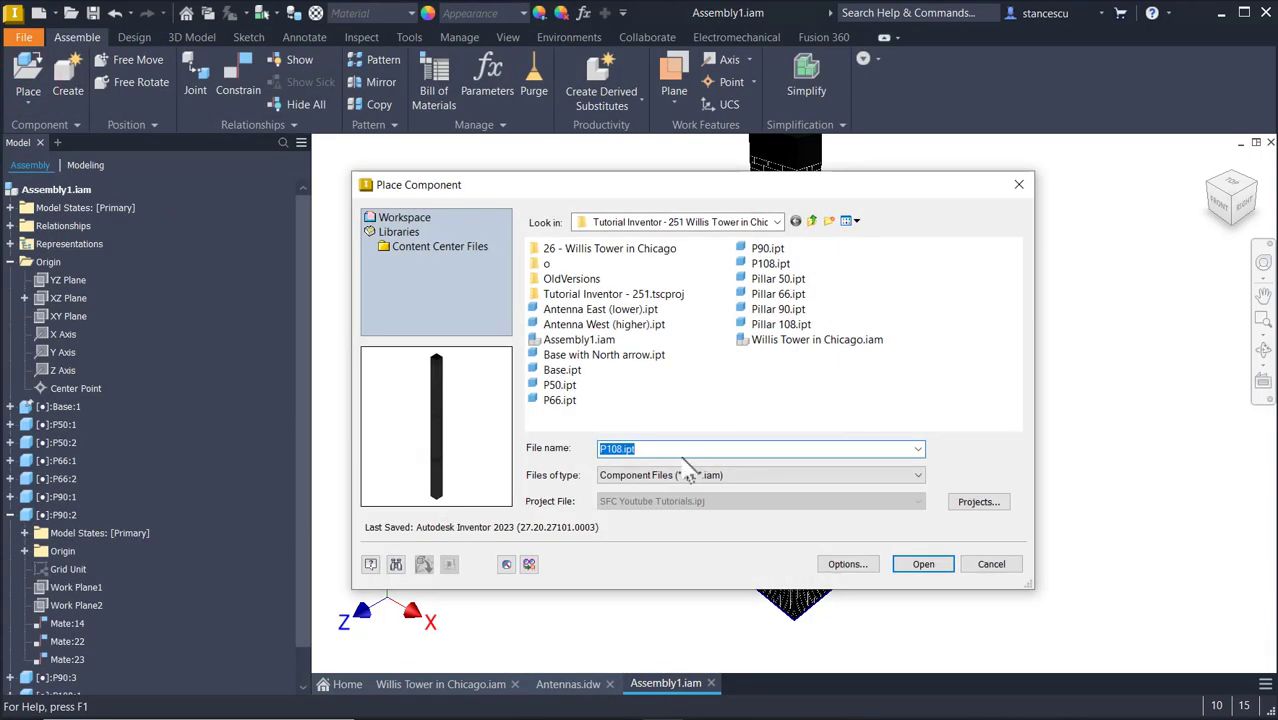
{"action": "double_click", "coordinate": [588, 311]}
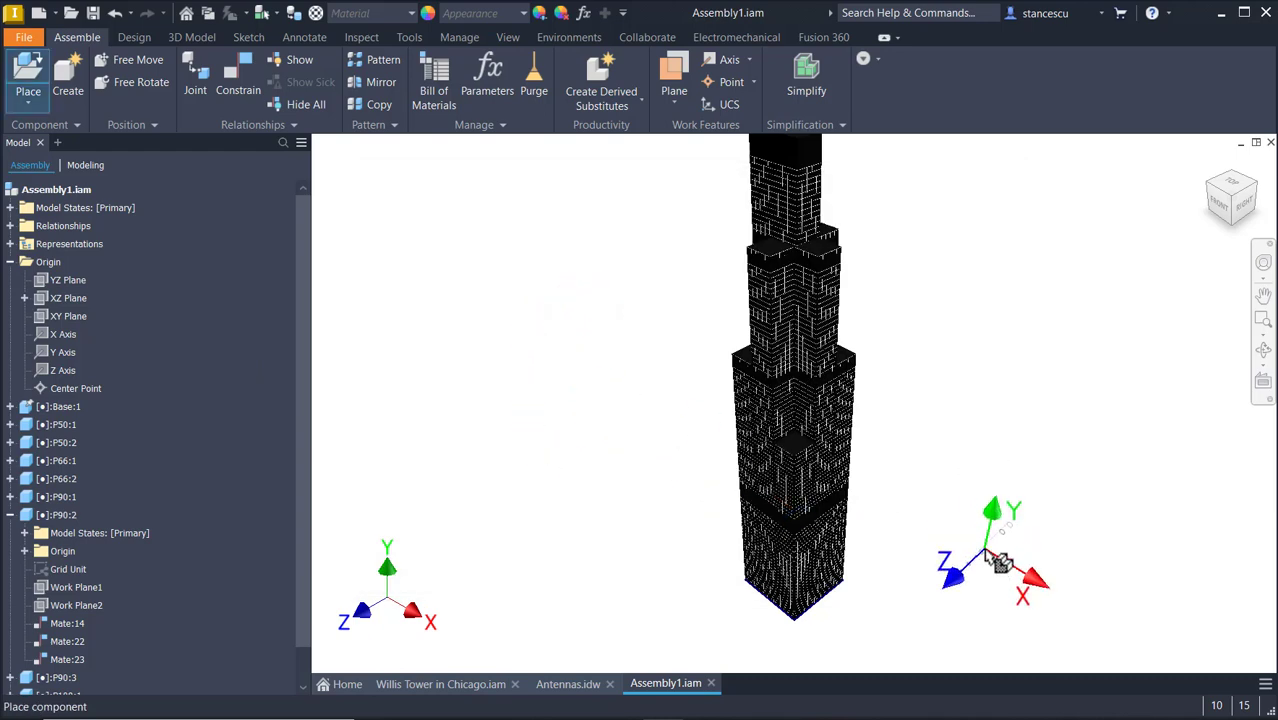
{"action": "left_click", "coordinate": [984, 550]}
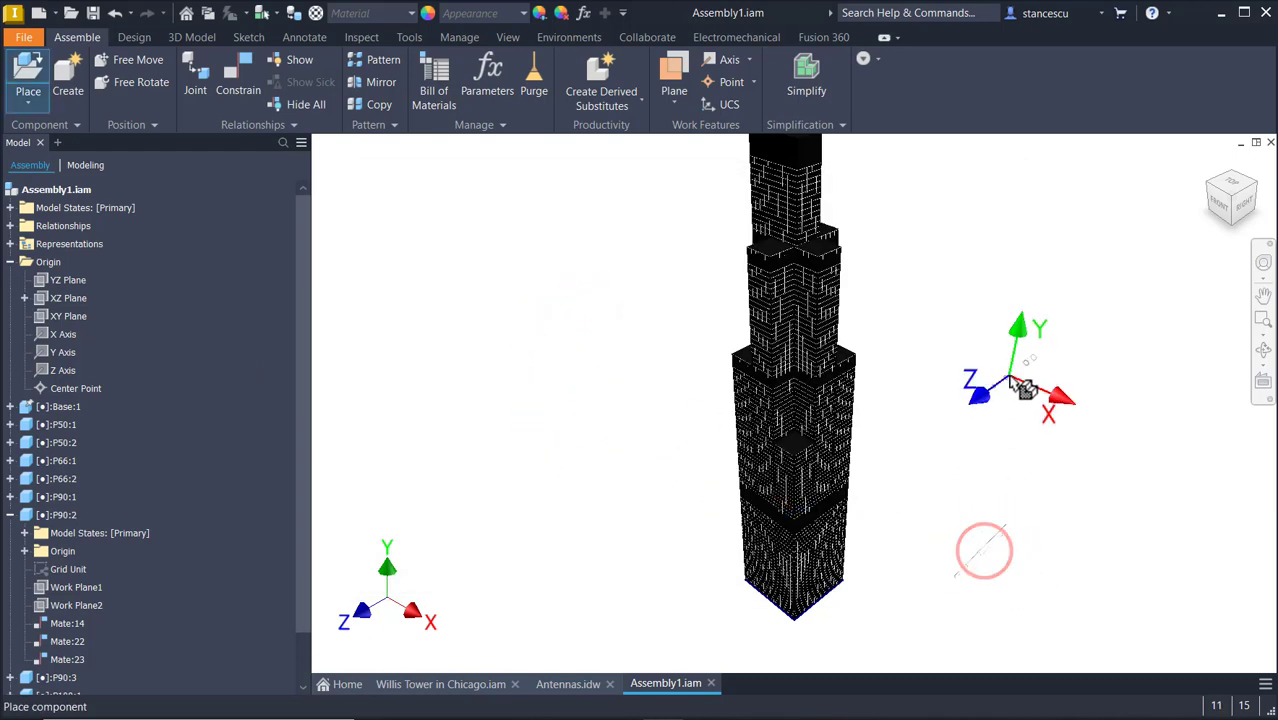
{"action": "key", "text": "Escape"}
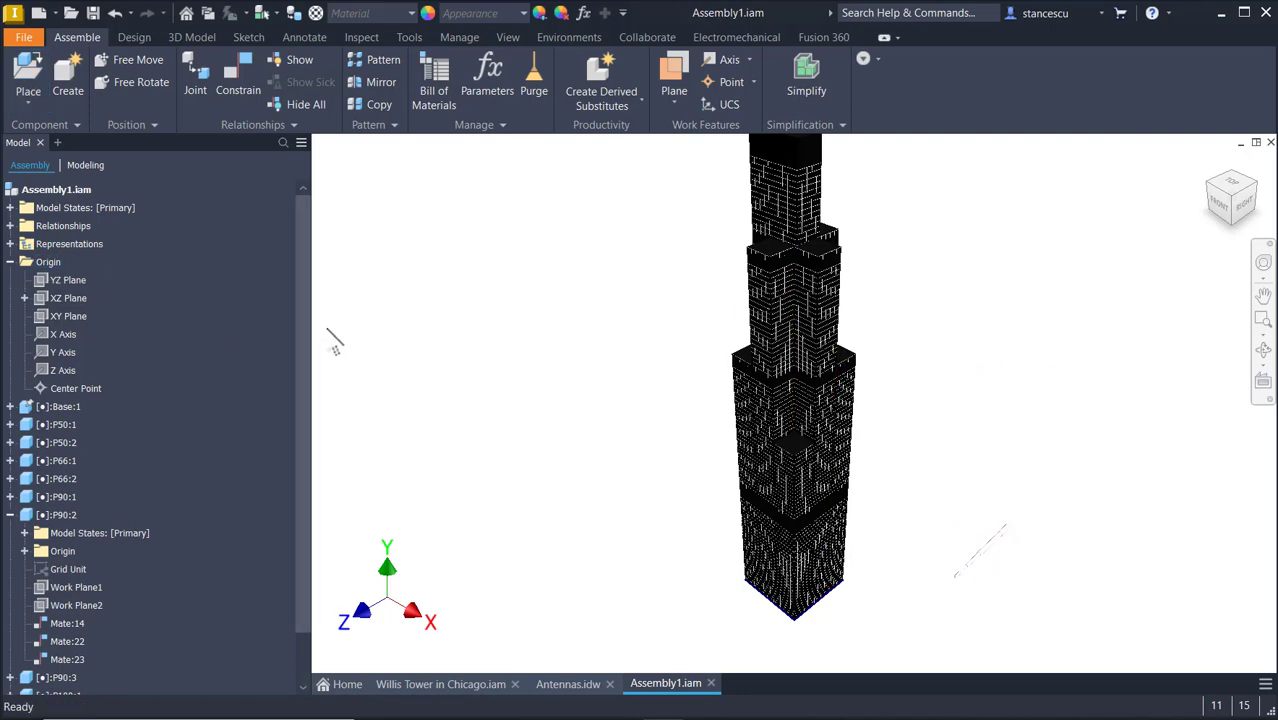
Place one instance of Antenna West (higher).ipt on the opposite side of the tower.
{"action": "key", "text": "p"}
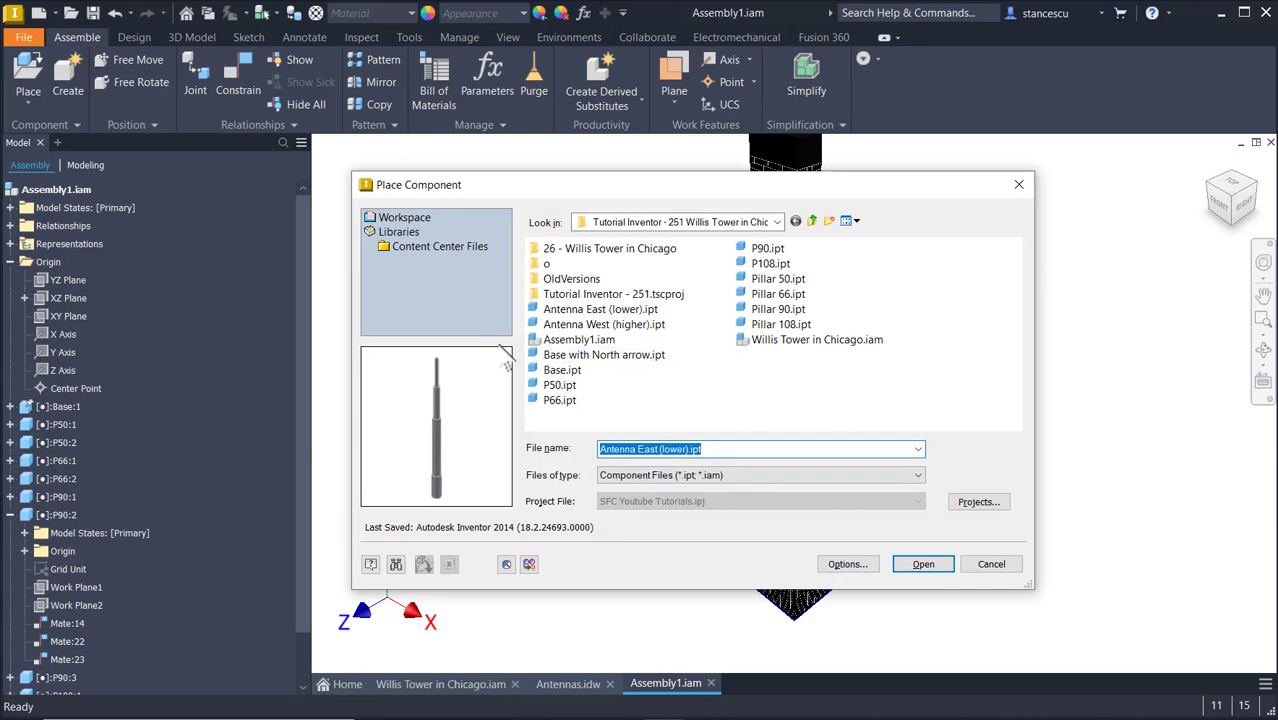
{"action": "double_click", "coordinate": [584, 328]}
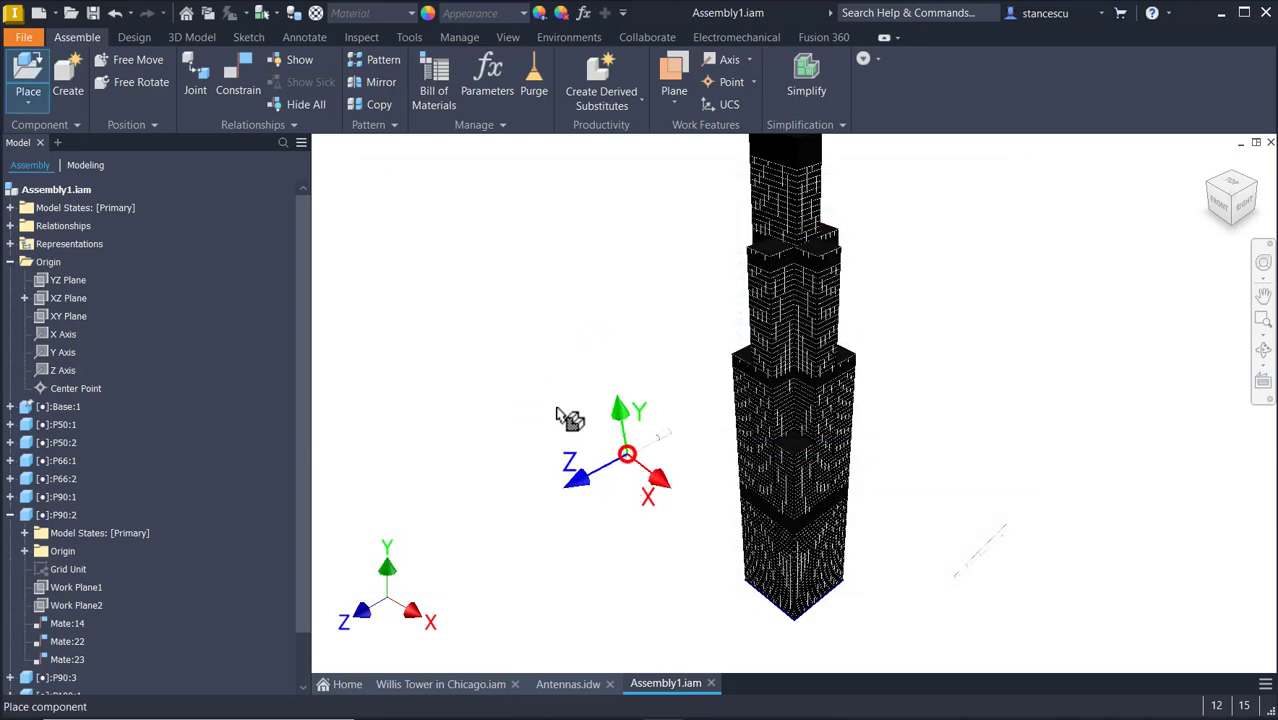
{"action": "left_click", "coordinate": [627, 455]}
{"action": "key", "text": "Escape"}
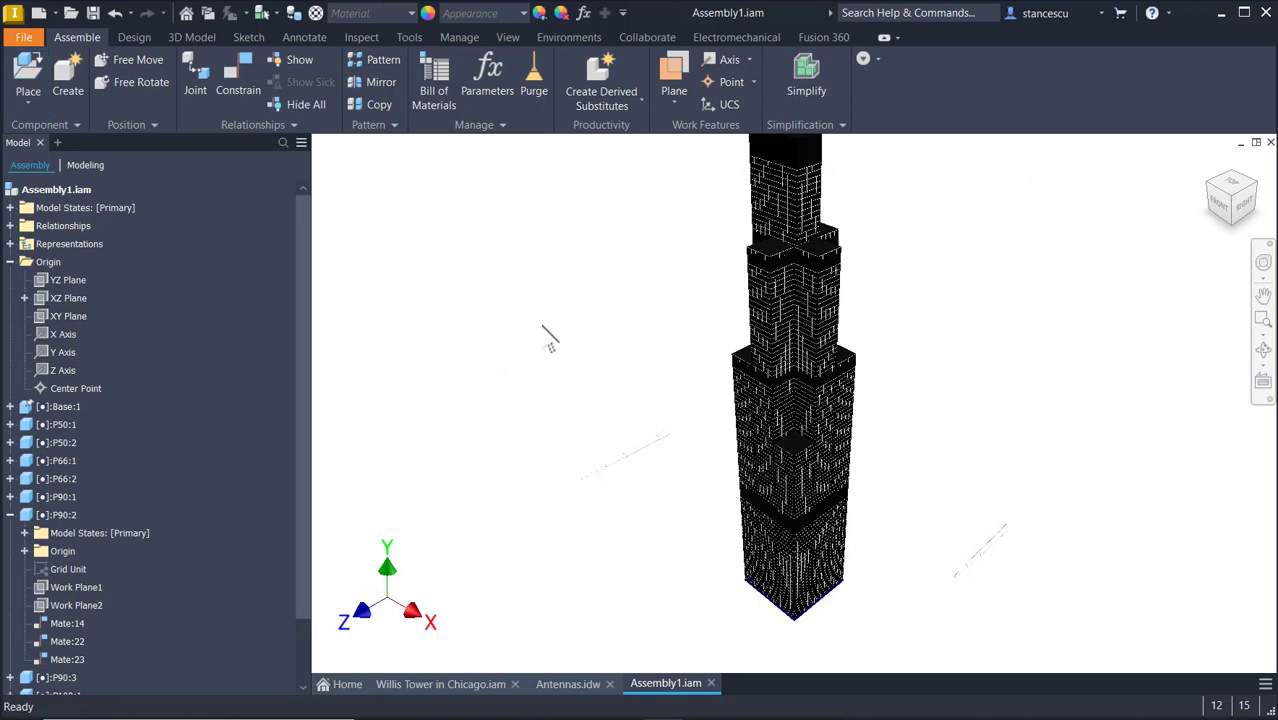
Set the in-canvas color scheme to Dark in the application options.
{"action": "key", "text": "alt"}
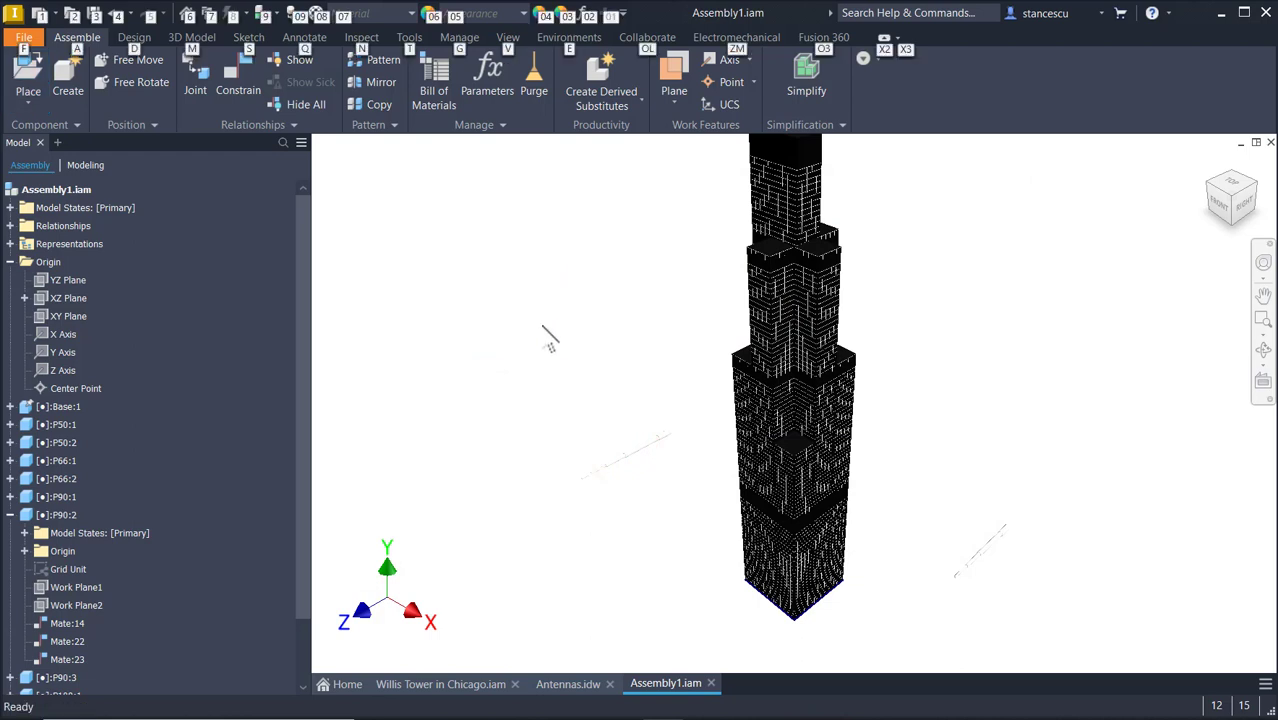
{"action": "key", "text": "f"}
{"action": "key", "text": "Escape"}
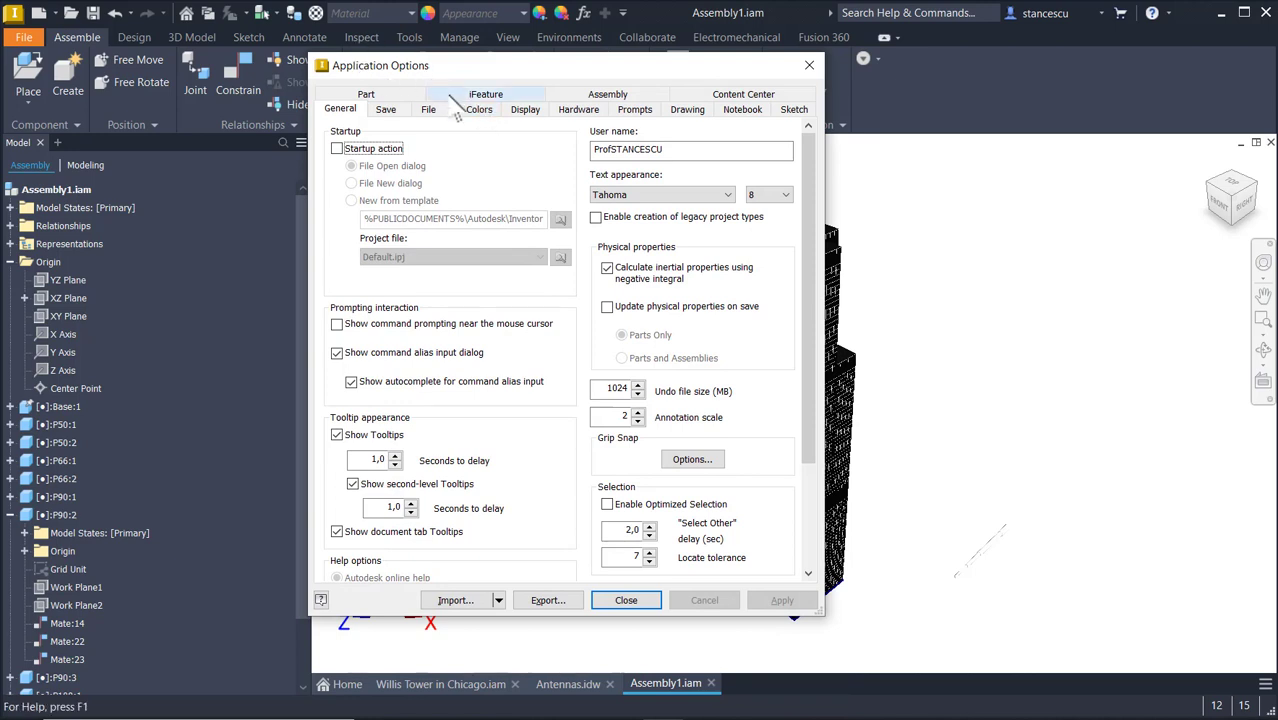
{"action": "left_click", "coordinate": [477, 112]}
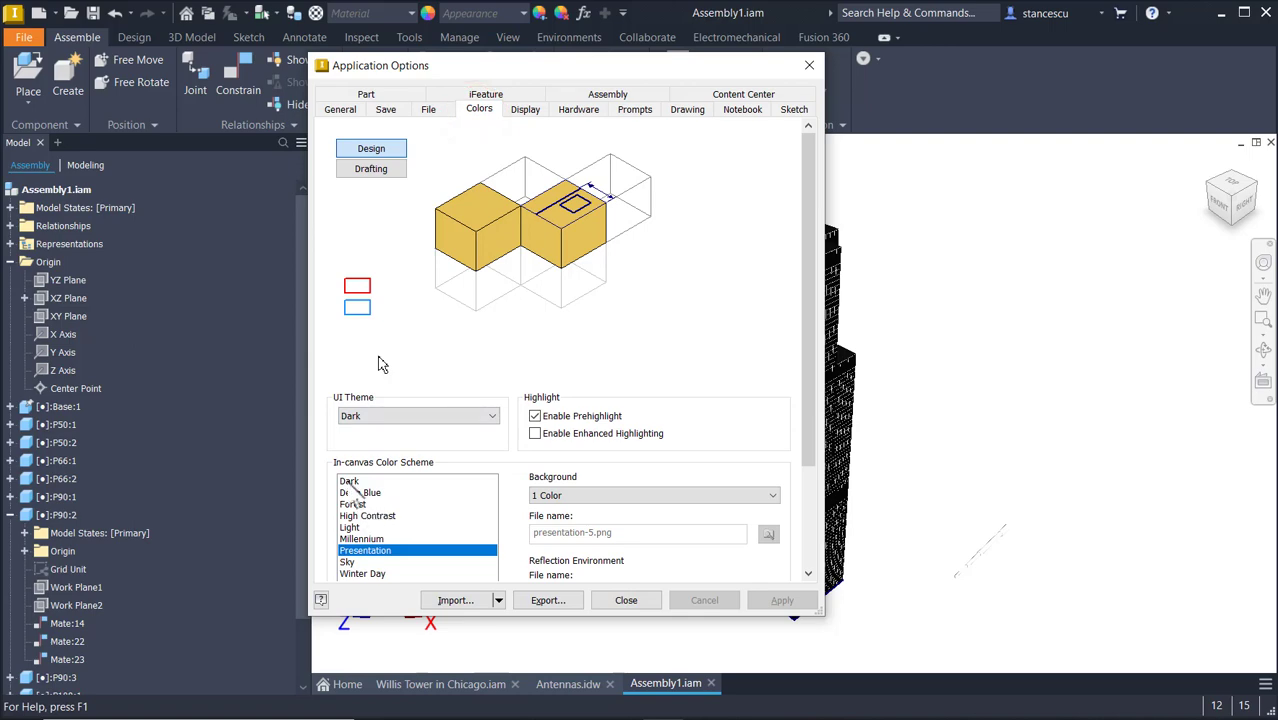
{"action": "left_click", "coordinate": [350, 482]}
{"action": "left_click", "coordinate": [637, 601]}
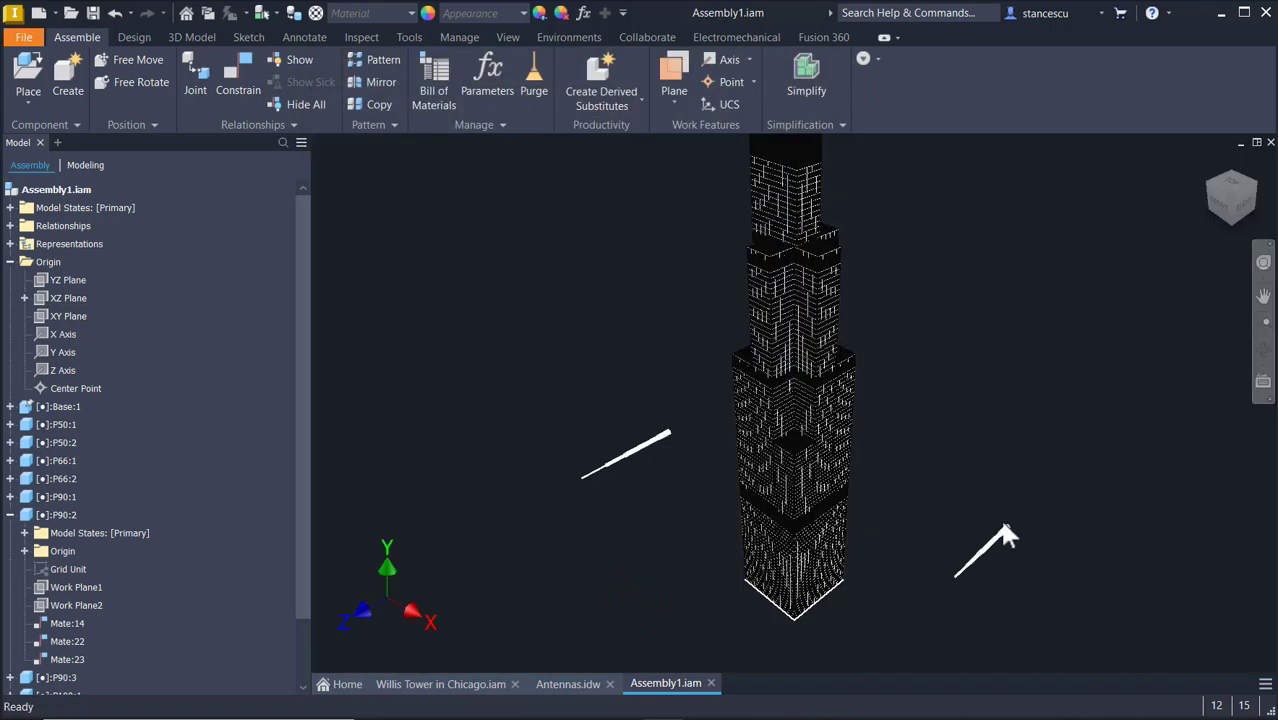
Hide the Base:1 component under the tower.
{"action": "middle_click_drag", "start_coordinate": [1010, 464], "coordinate": [768, 580], "text": "shift"}
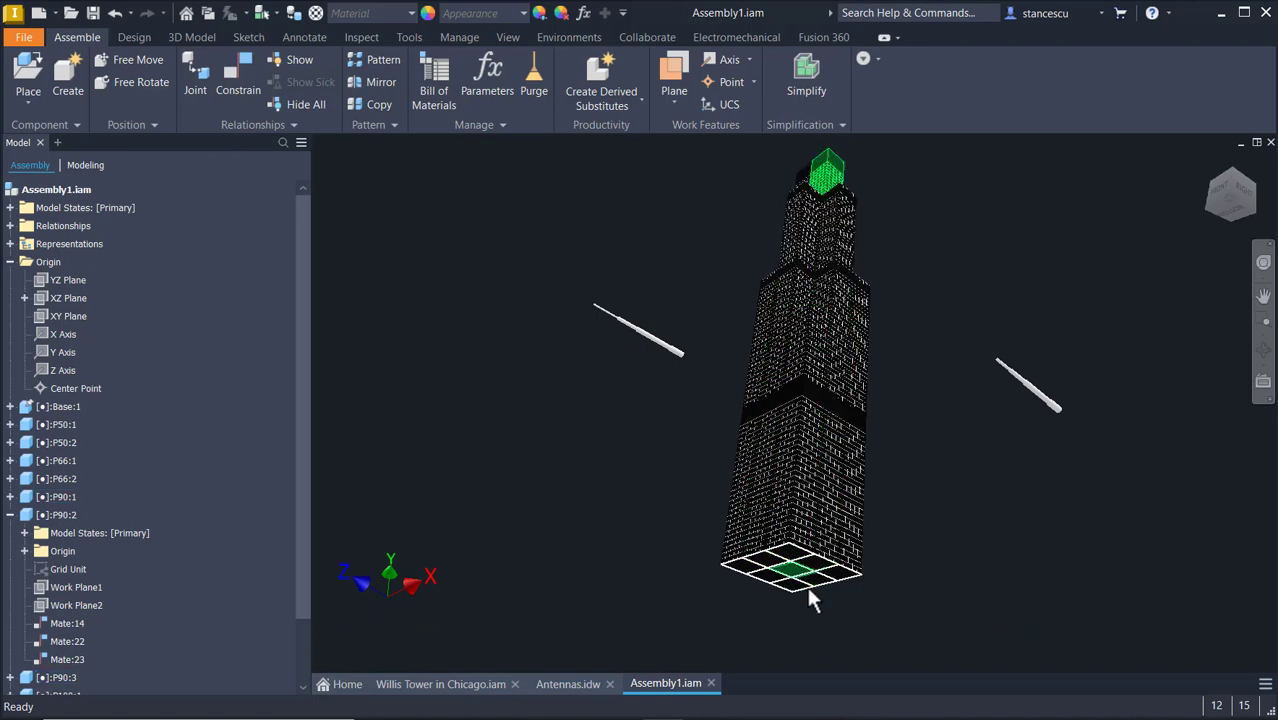
{"action": "left_click", "coordinate": [53, 405]}
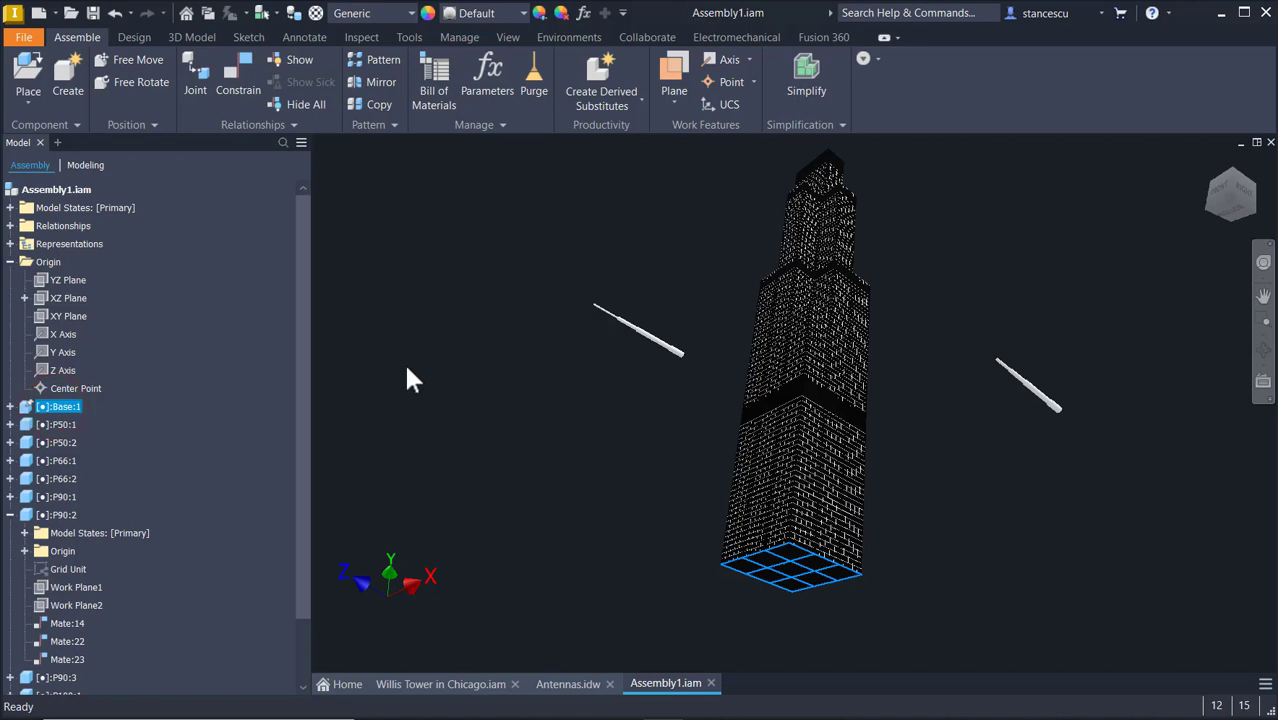
{"action": "key", "text": "alt"}
{"action": "key", "text": "alt+v"}
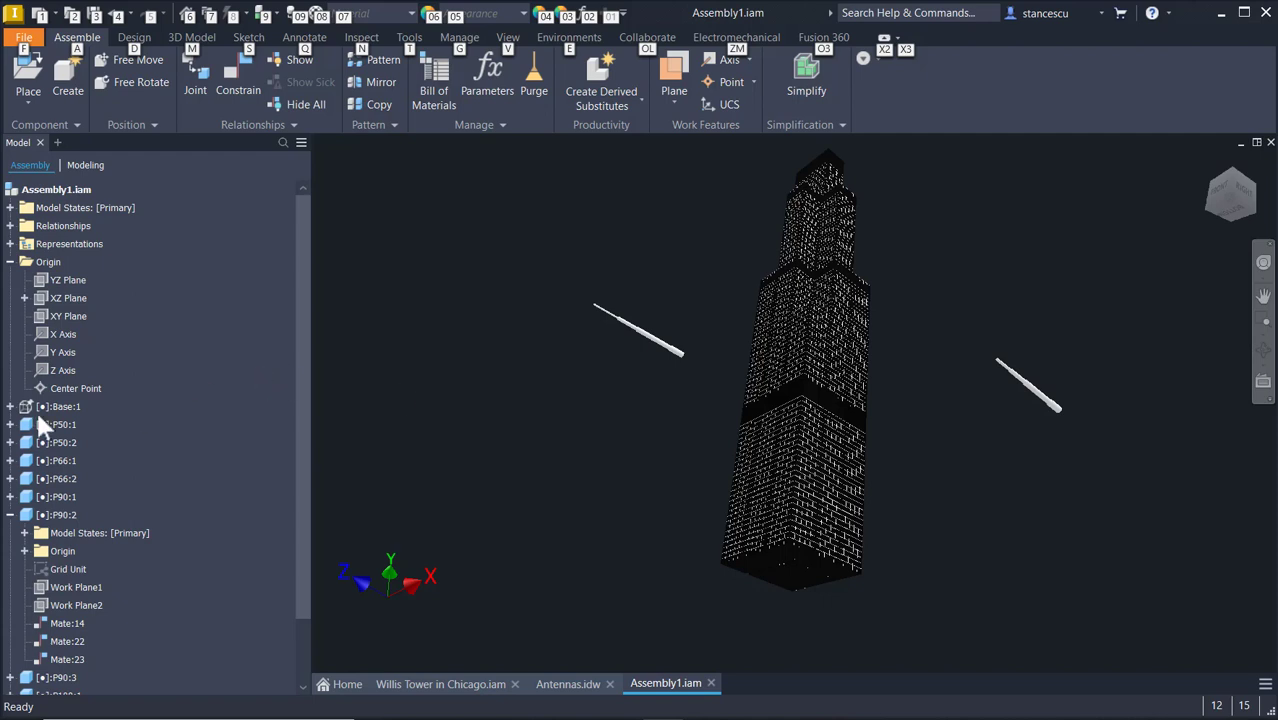
{"action": "left_click", "coordinate": [1002, 232]}
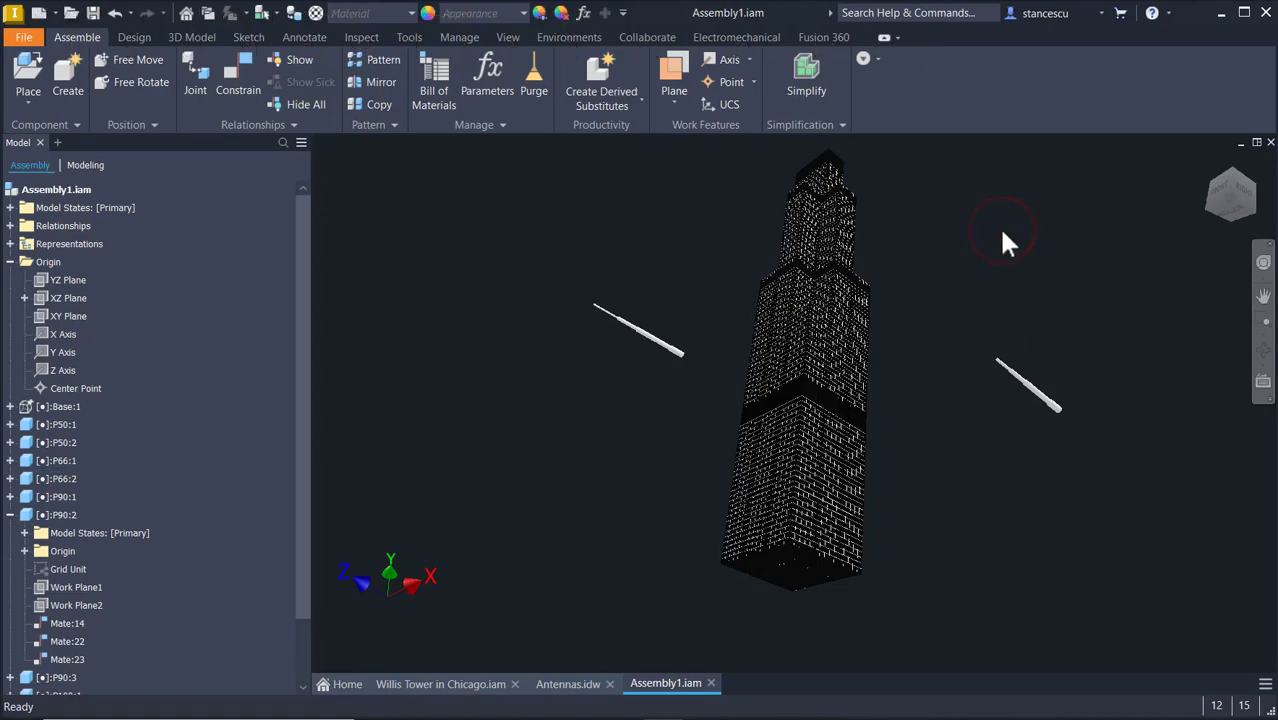
Move both antennas upward so that they lie on either side of the tower's upper section.
{"action": "middle_click_drag", "start_coordinate": [662, 440], "coordinate": [622, 424], "text": "shift"}
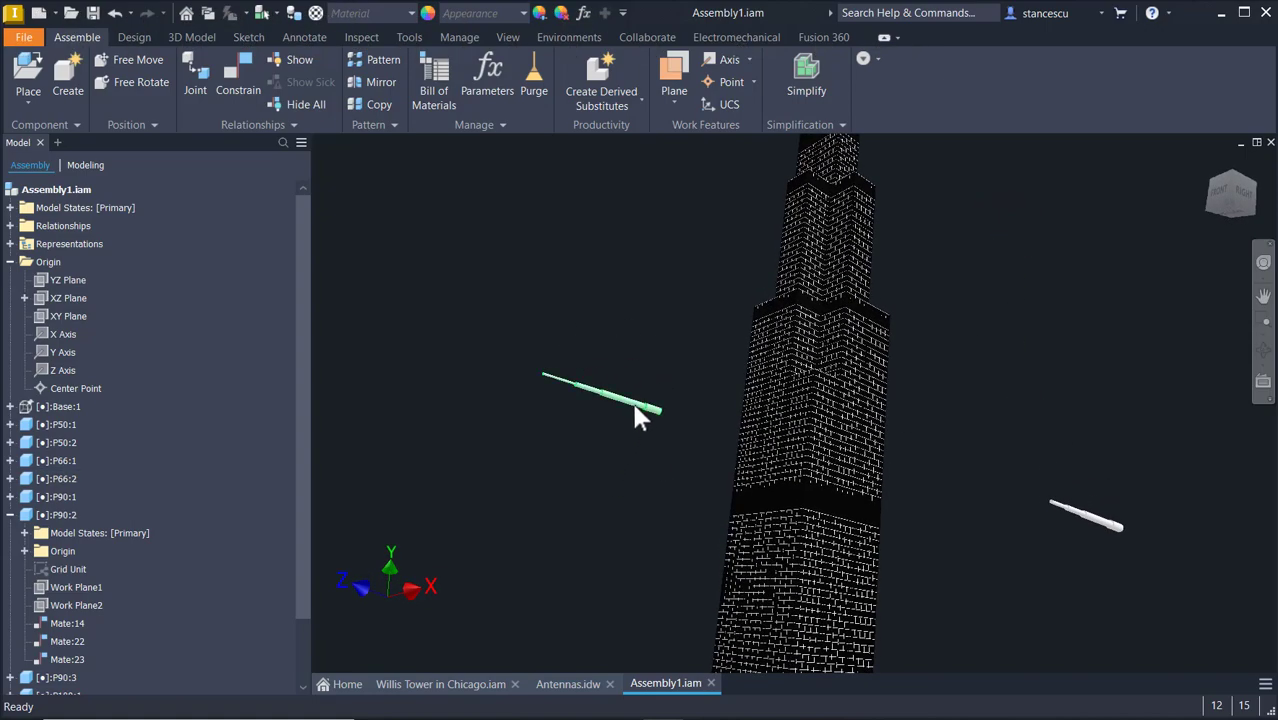
{"action": "left_click_drag", "start_coordinate": [640, 418], "coordinate": [703, 214]}
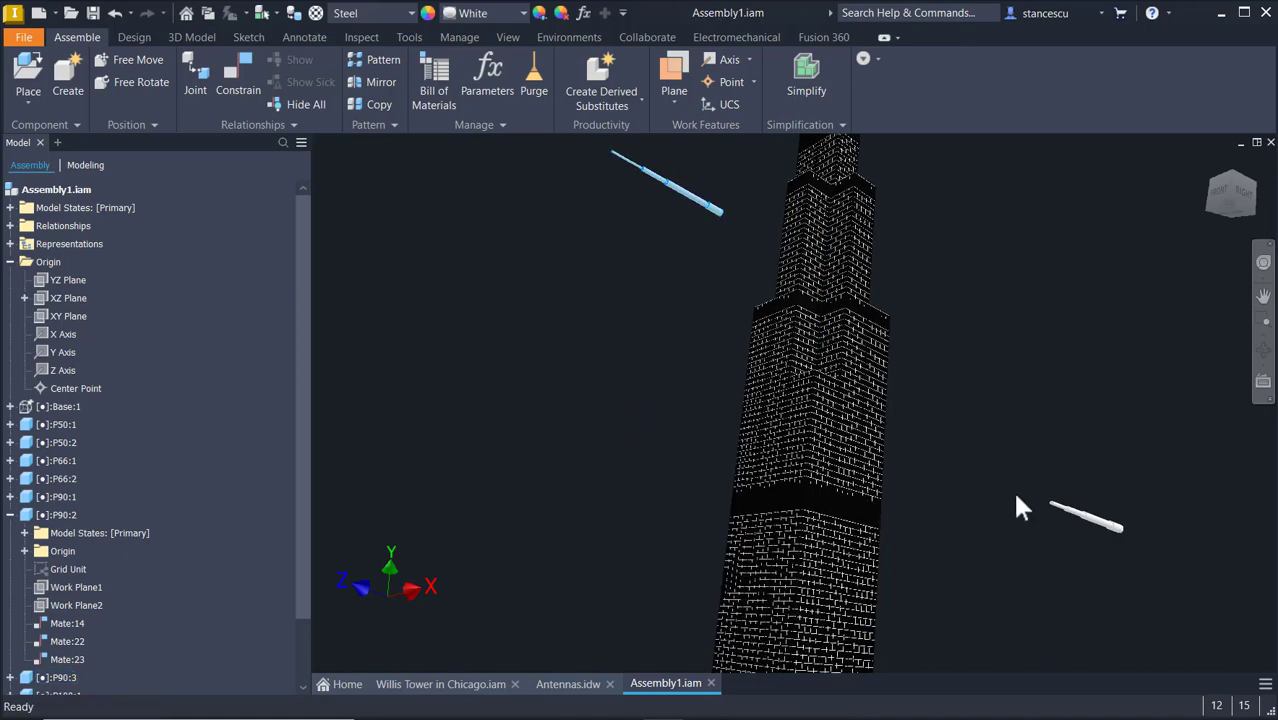
{"action": "left_click", "coordinate": [1095, 513]}
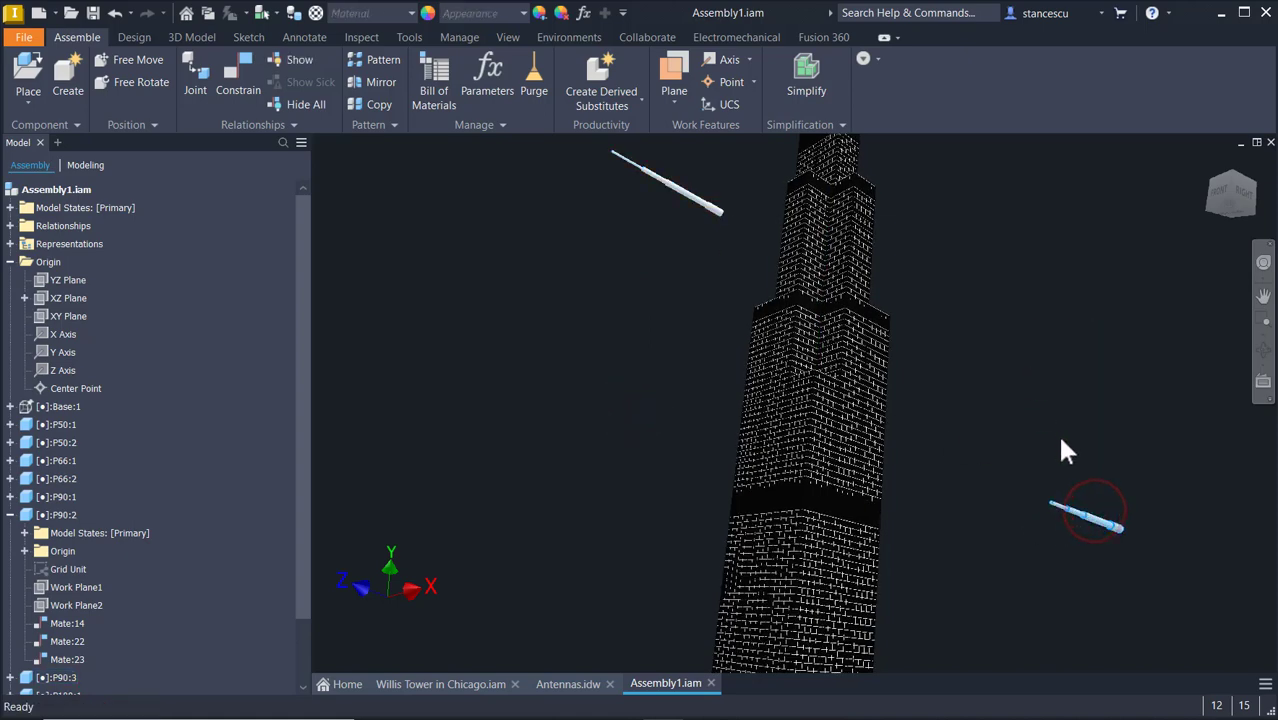
{"action": "left_click_drag", "start_coordinate": [1118, 537], "coordinate": [1004, 205]}
{"action": "middle_click_drag", "start_coordinate": [1004, 205], "coordinate": [997, 528], "text": "shift"}
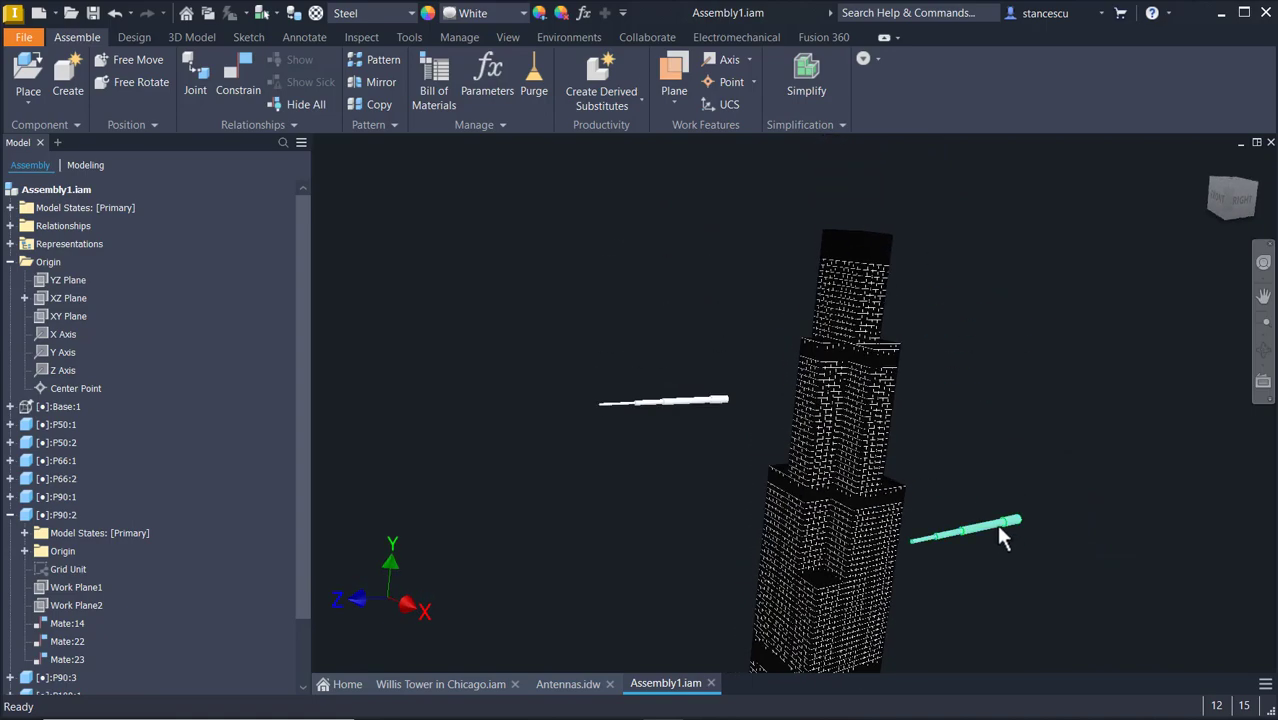
Move both antennas higher so that they lie beside the tower's topmost pillars.
{"action": "left_click_drag", "start_coordinate": [995, 524], "coordinate": [990, 234]}
{"action": "middle_click_drag", "start_coordinate": [921, 285], "coordinate": [716, 425], "text": "shift"}
{"action": "left_click_drag", "start_coordinate": [710, 421], "coordinate": [788, 226]}
{"action": "middle_click_drag", "start_coordinate": [755, 330], "coordinate": [985, 288], "text": "shift"}
{"action": "left_click", "coordinate": [983, 279]}
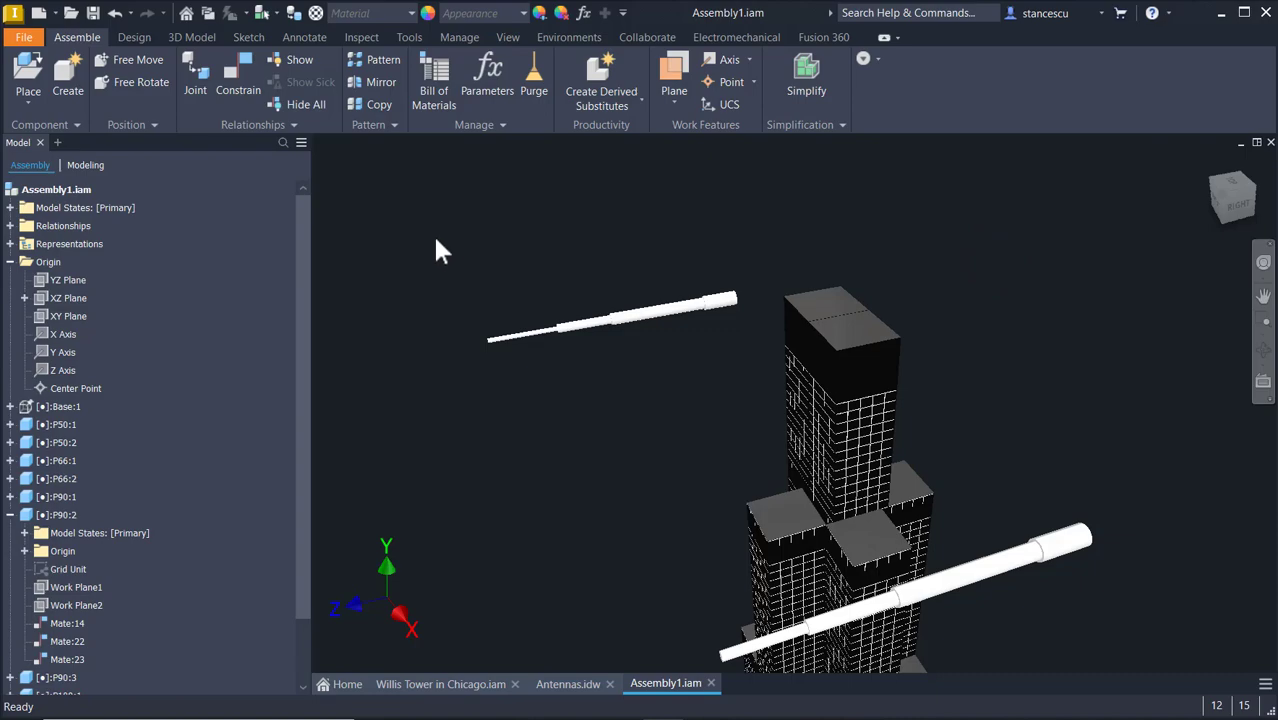
Mate the base face of one antenna to the roof face of its P108 pillar with a 0 mm offset.
{"action": "key", "text": "c"}
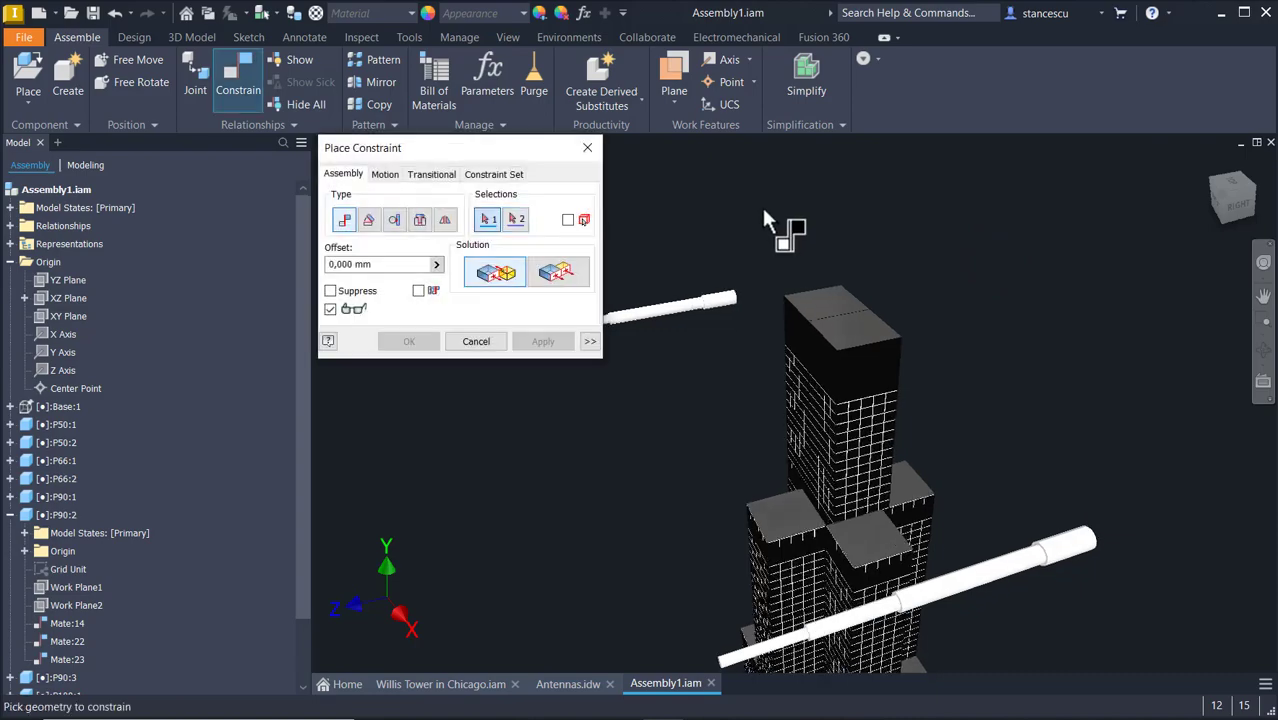
{"action": "middle_click_drag", "start_coordinate": [761, 205], "coordinate": [818, 248], "text": "shift"}
{"action": "scroll", "coordinate": [775, 258], "scroll_direction": "up", "scroll_amount": 5}
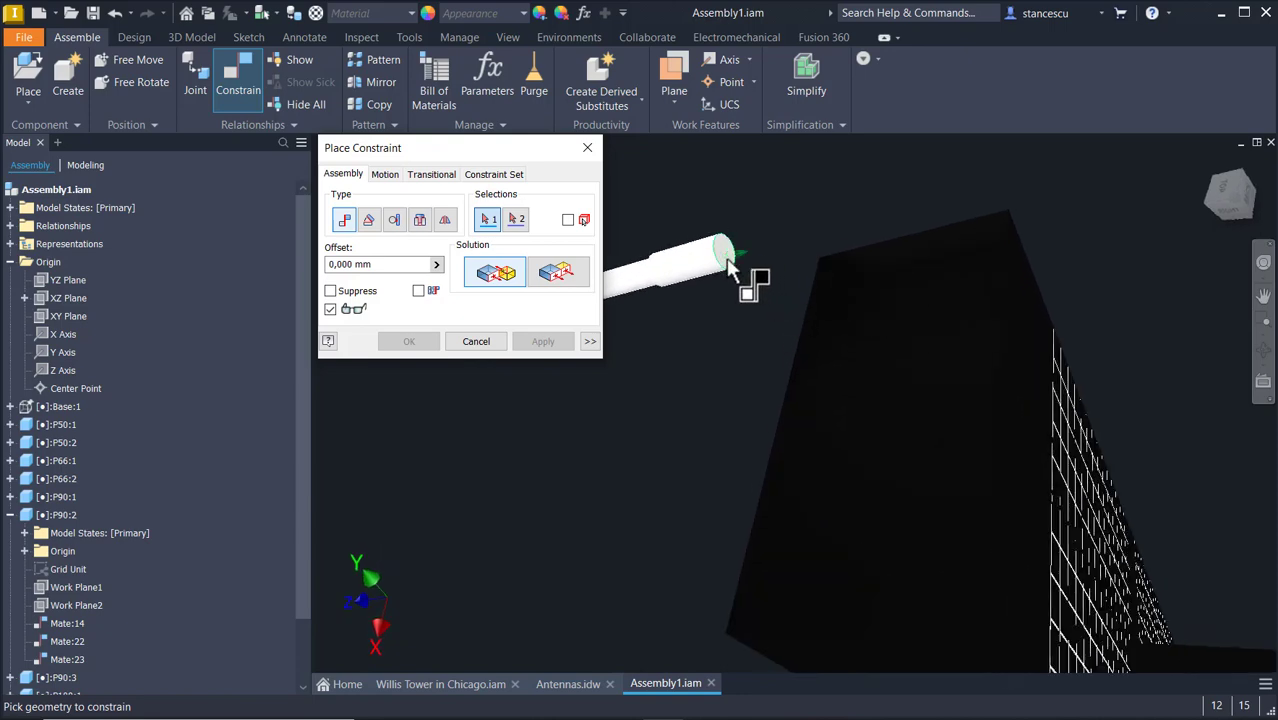
{"action": "left_click", "coordinate": [869, 306]}
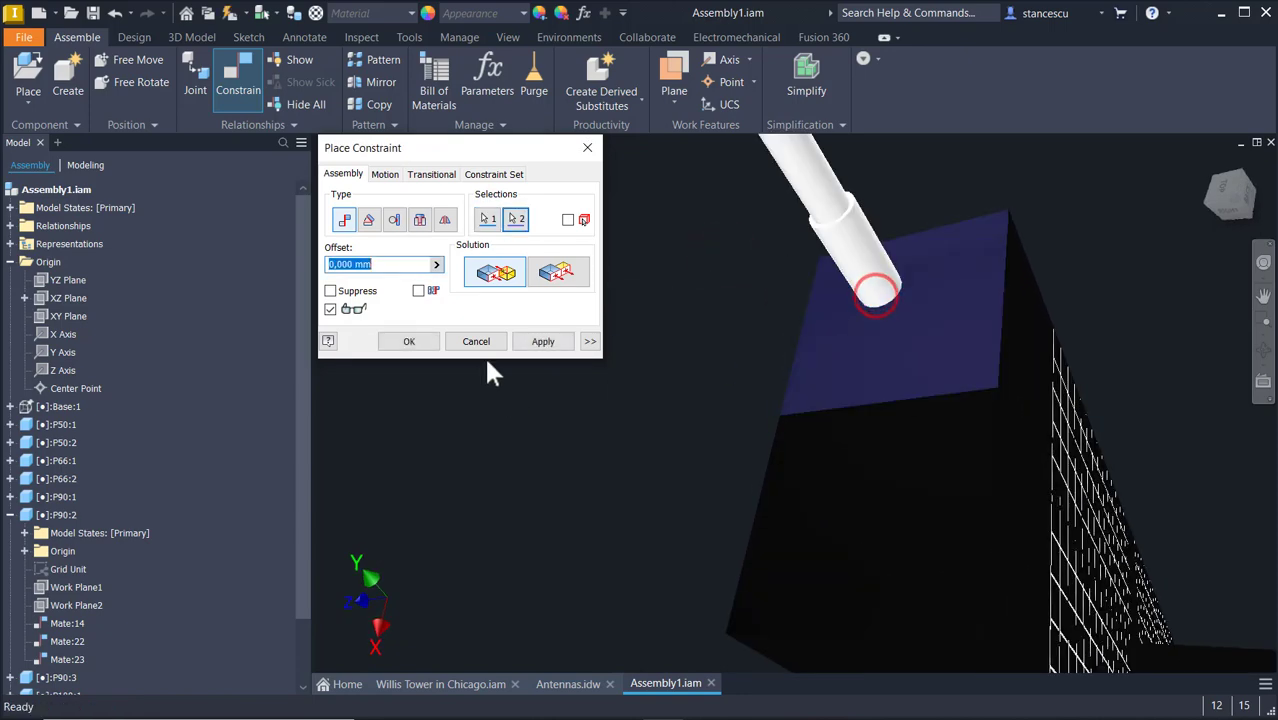
{"action": "left_click", "coordinate": [526, 344]}
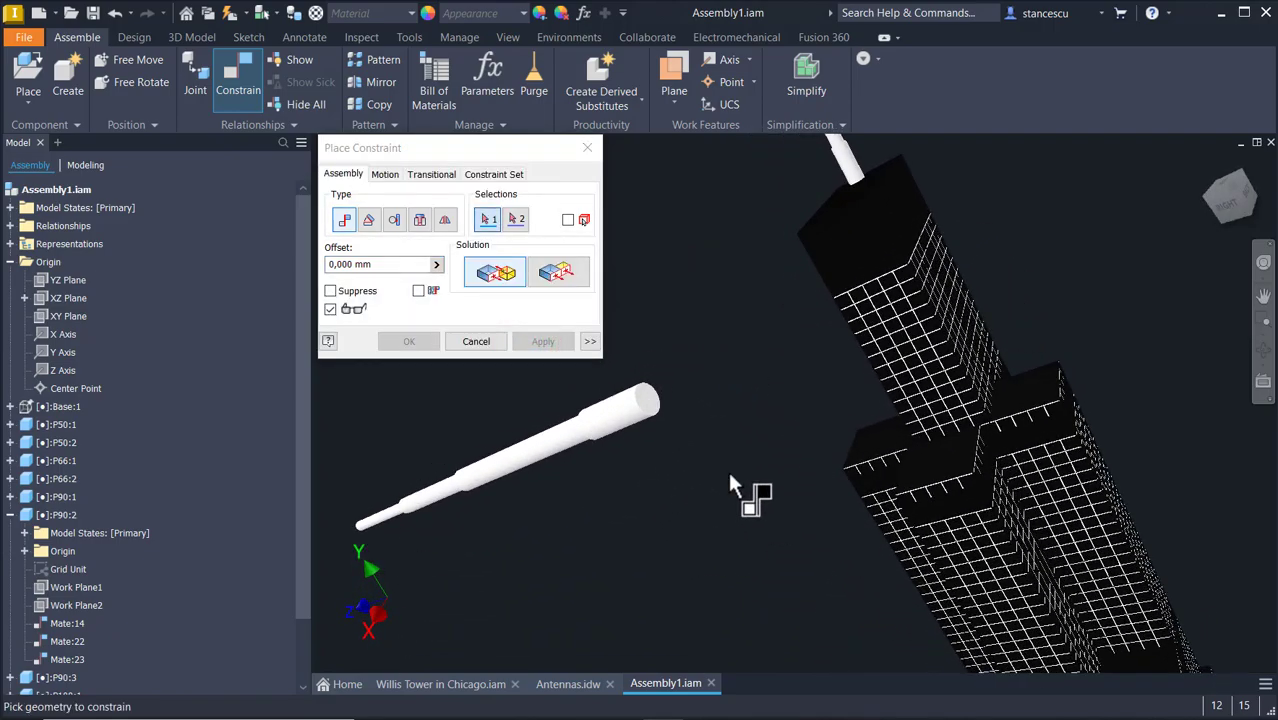
Mate the other antenna's base face to the roof face of the second P108 pillar with a 0 mm offset.
{"action": "left_click", "coordinate": [607, 483]}
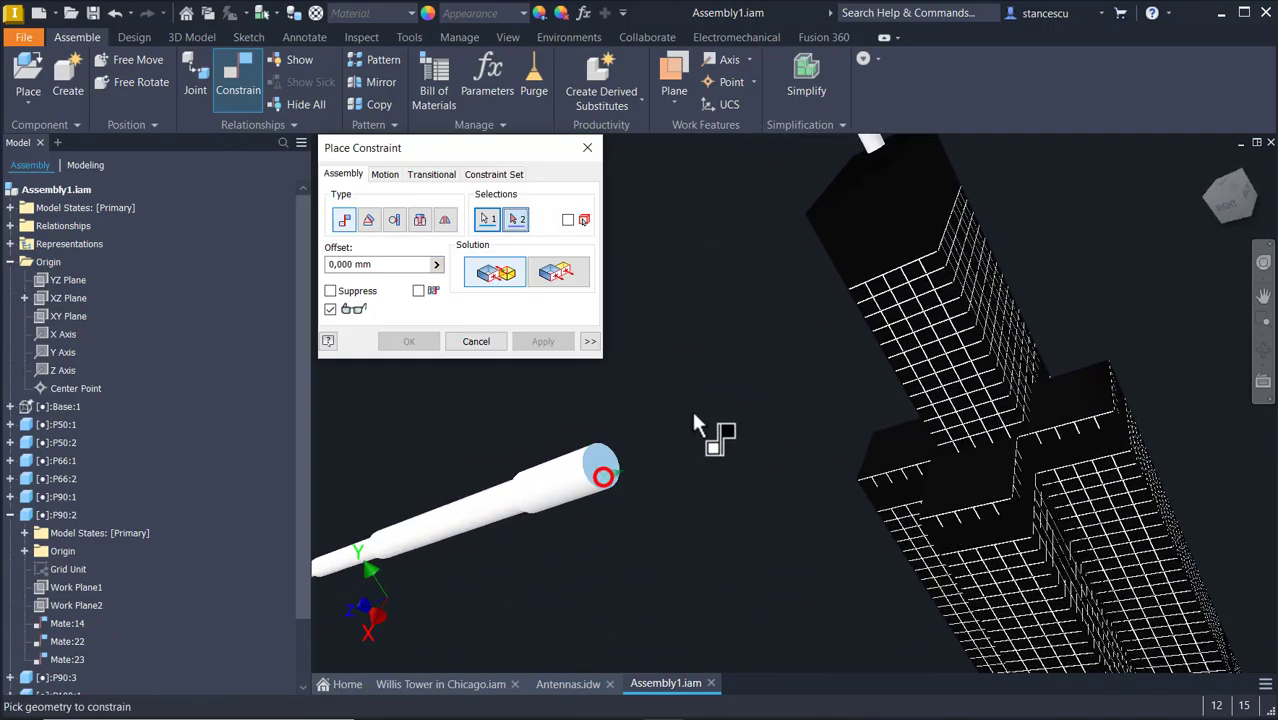
{"action": "left_click", "coordinate": [858, 184]}
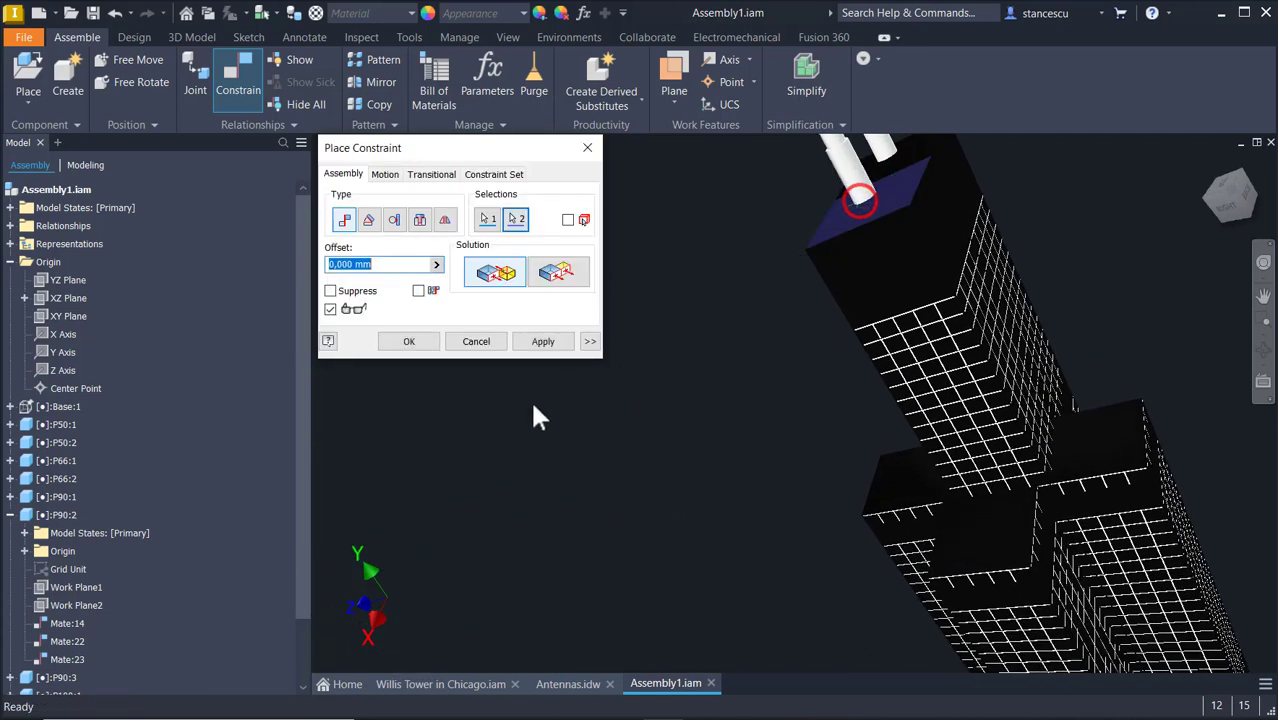
{"action": "left_click", "coordinate": [543, 341]}
{"action": "left_click", "coordinate": [472, 341]}
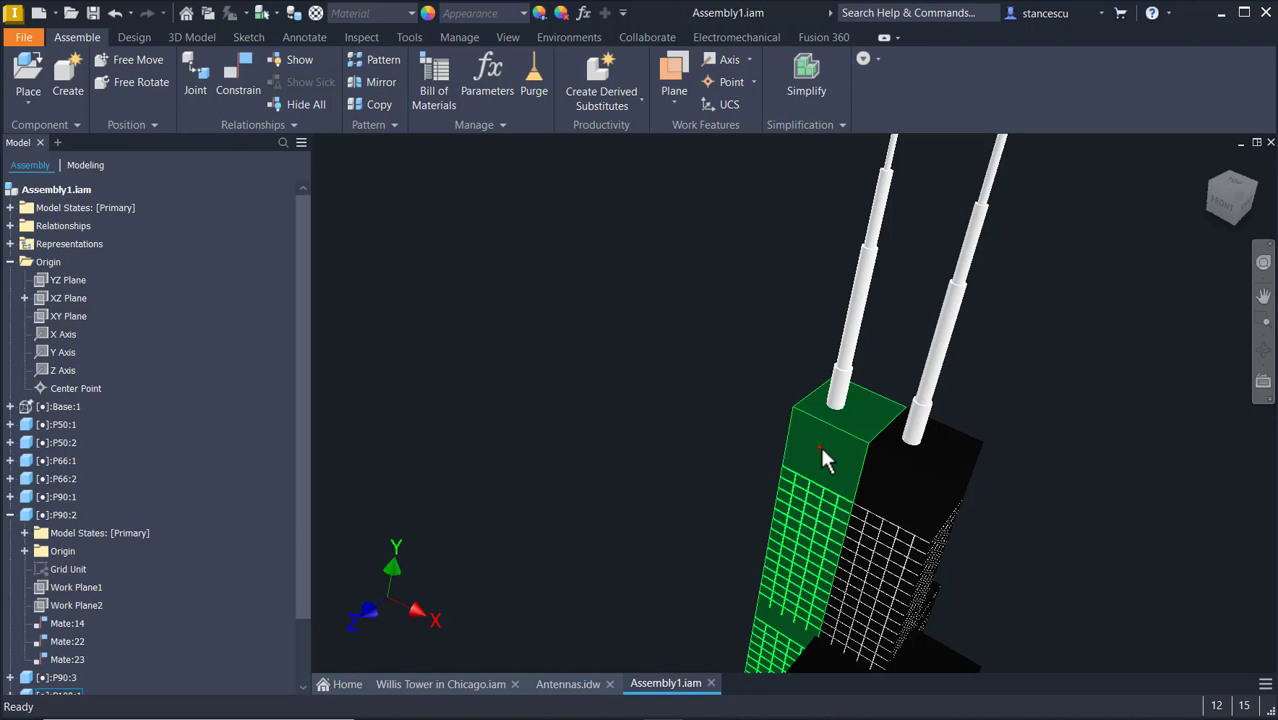
Edit the P108 part in place, create a work axis where Work Plane1 and Work Plane2 intersect, and return to the assembly.
{"action": "double_click", "coordinate": [821, 452]}
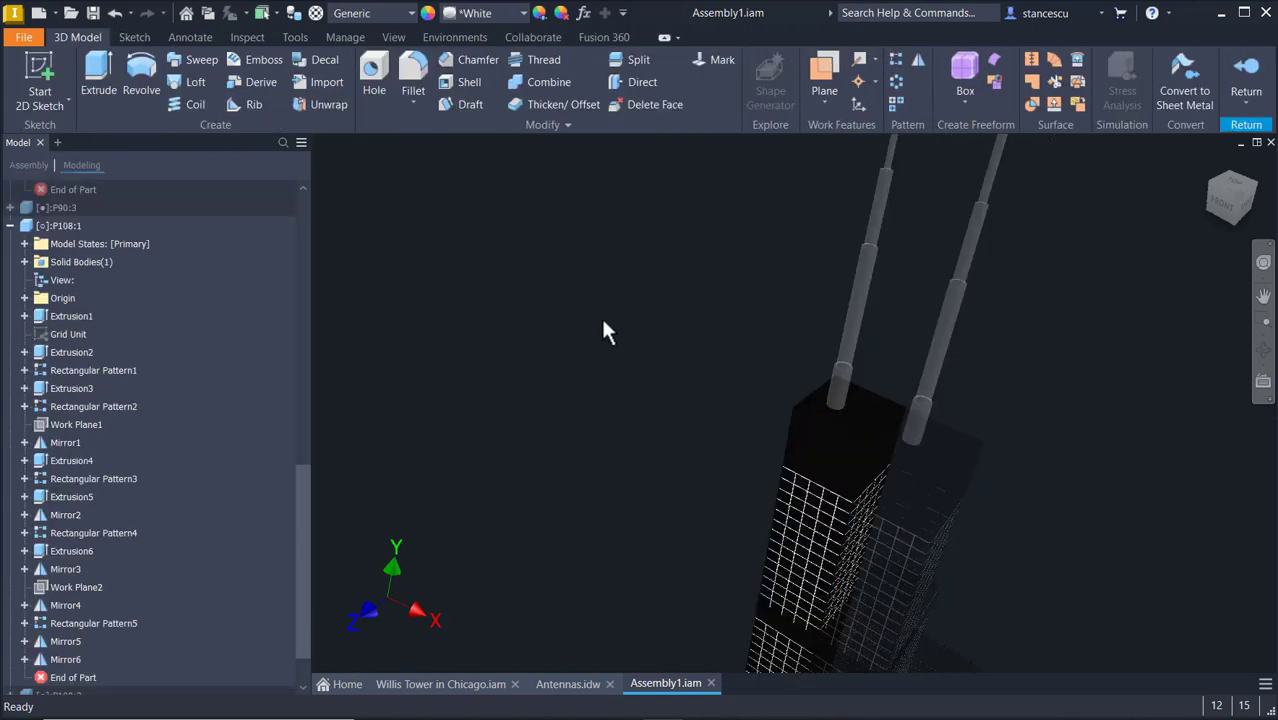
{"action": "left_click", "coordinate": [857, 60]}
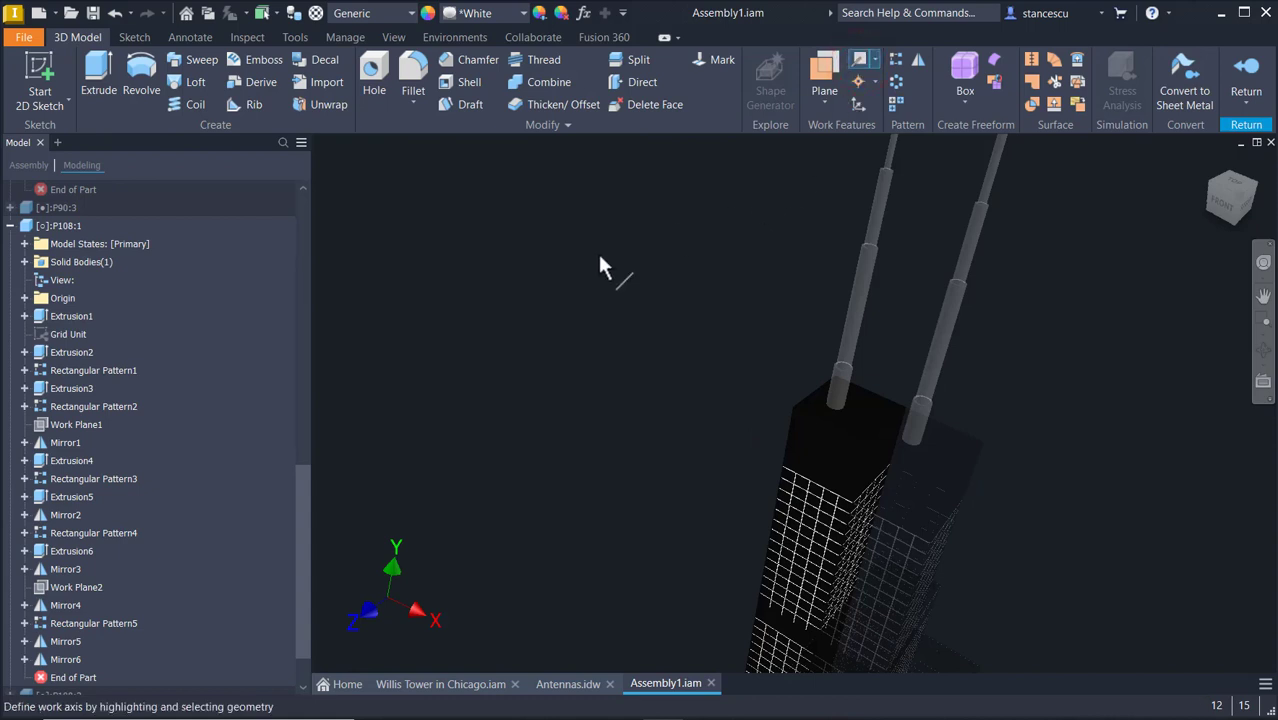
{"action": "left_click", "coordinate": [72, 426]}
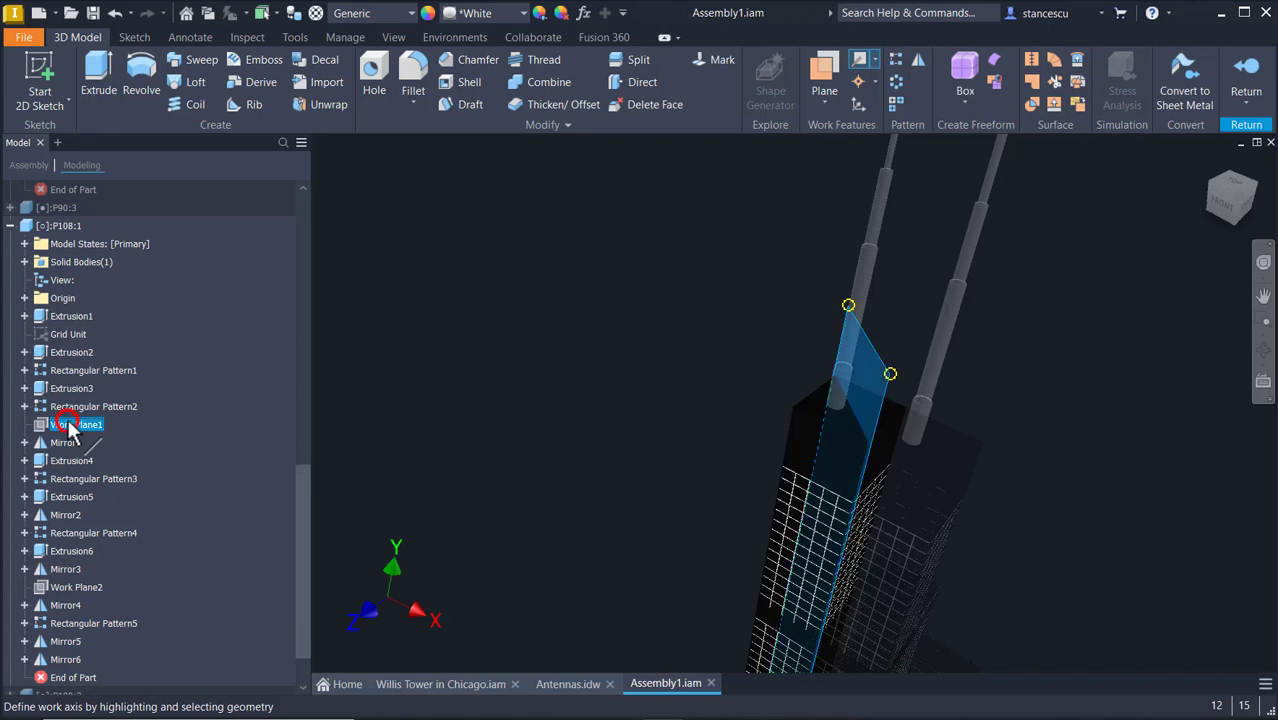
{"action": "left_click", "coordinate": [87, 590]}
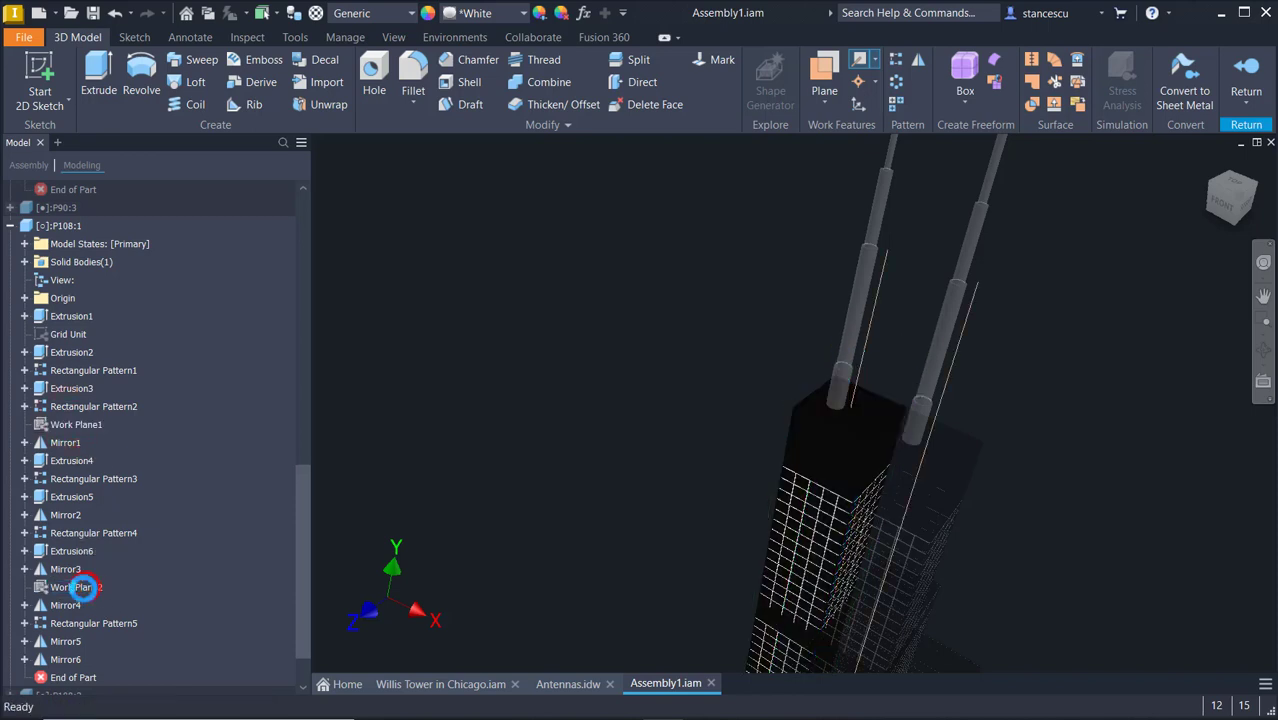
{"action": "left_click", "coordinate": [588, 283]}
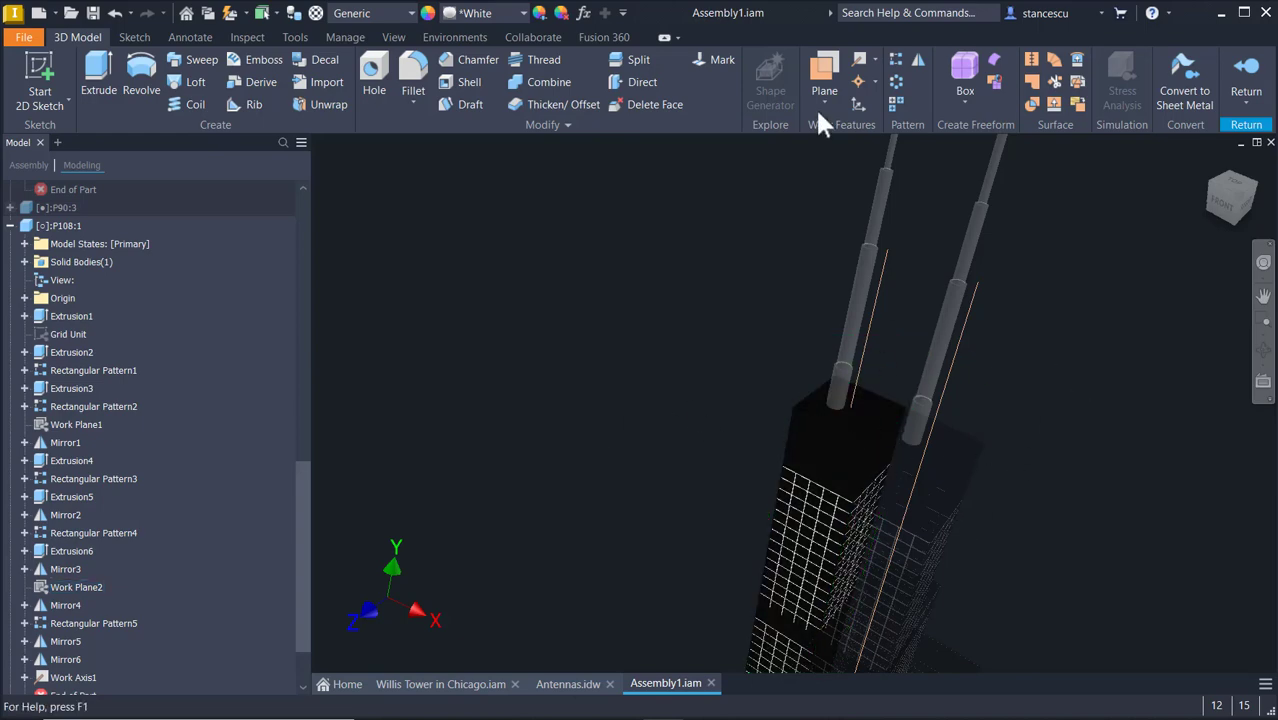
{"action": "left_click", "coordinate": [1255, 88]}
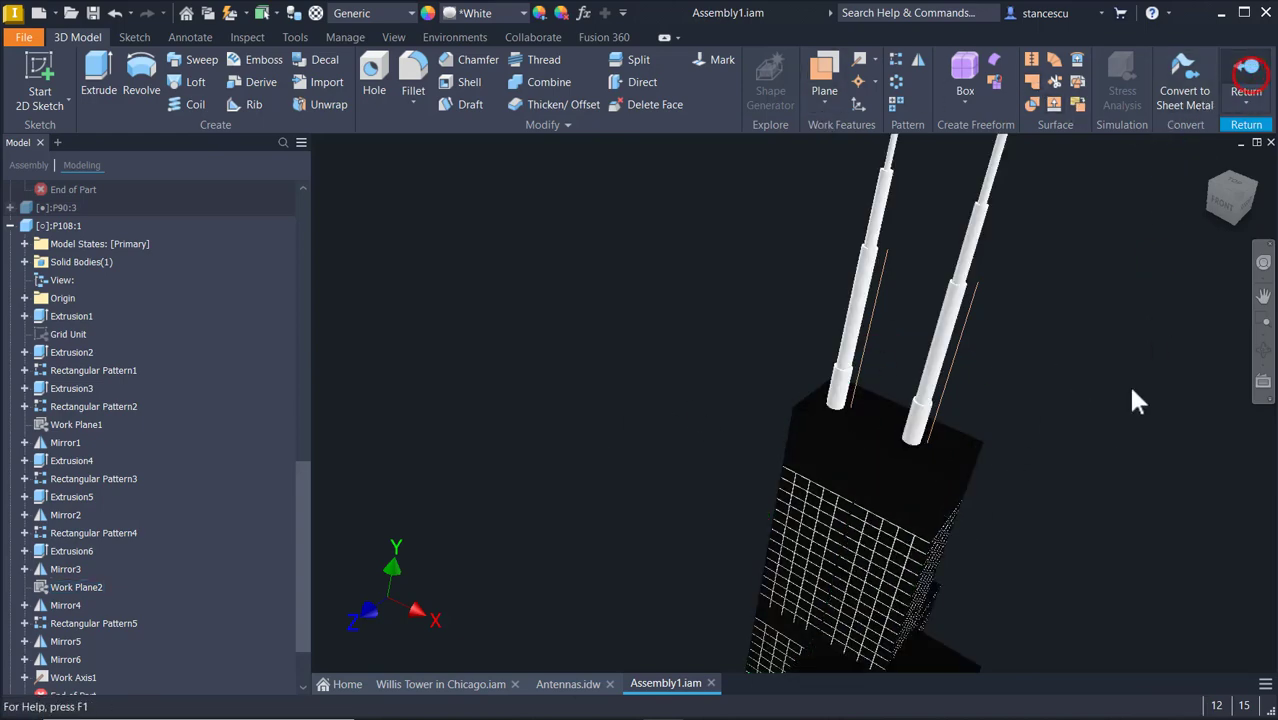
Mate the centerline of the antenna on P108:1 to that pillar's Work Axis1 with a 0 mm offset.
{"action": "scroll", "coordinate": [843, 531], "scroll_direction": "up", "scroll_amount": 4}
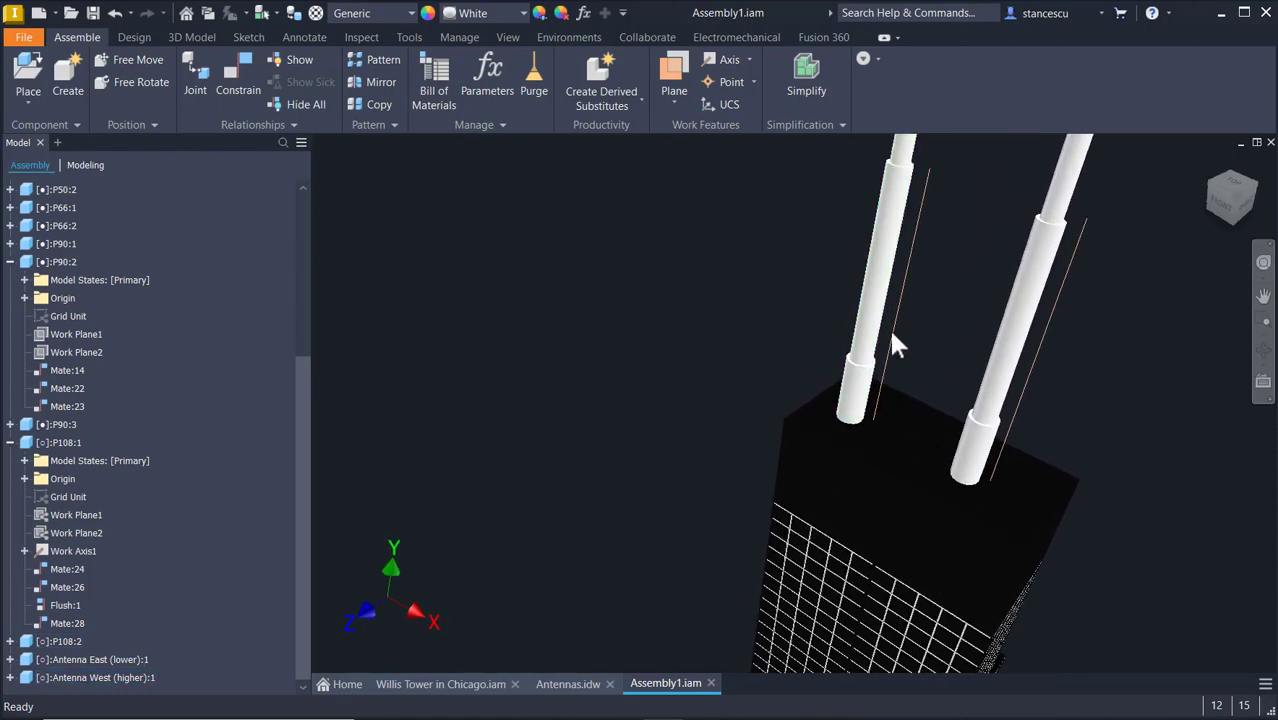
{"action": "scroll", "coordinate": [1084, 397], "scroll_direction": "down", "scroll_amount": 3}
{"action": "scroll", "coordinate": [1095, 387], "scroll_direction": "down", "scroll_amount": 2}
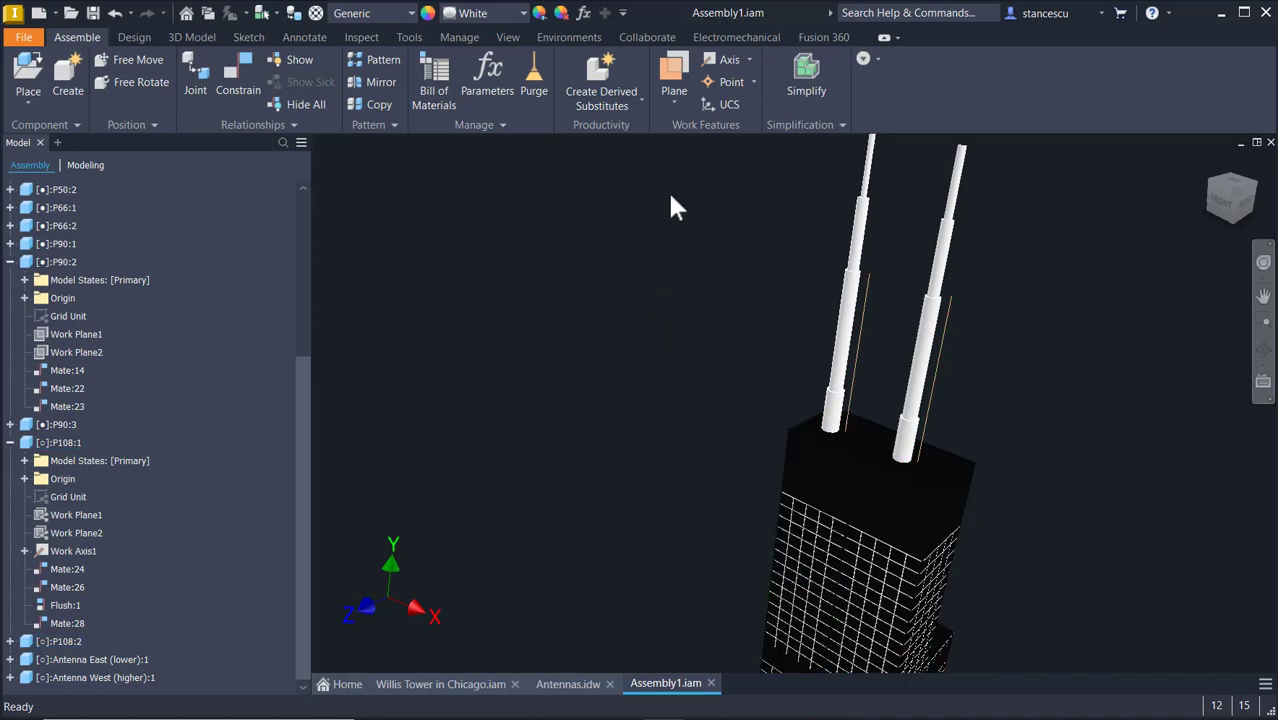
{"action": "left_click", "coordinate": [233, 80]}
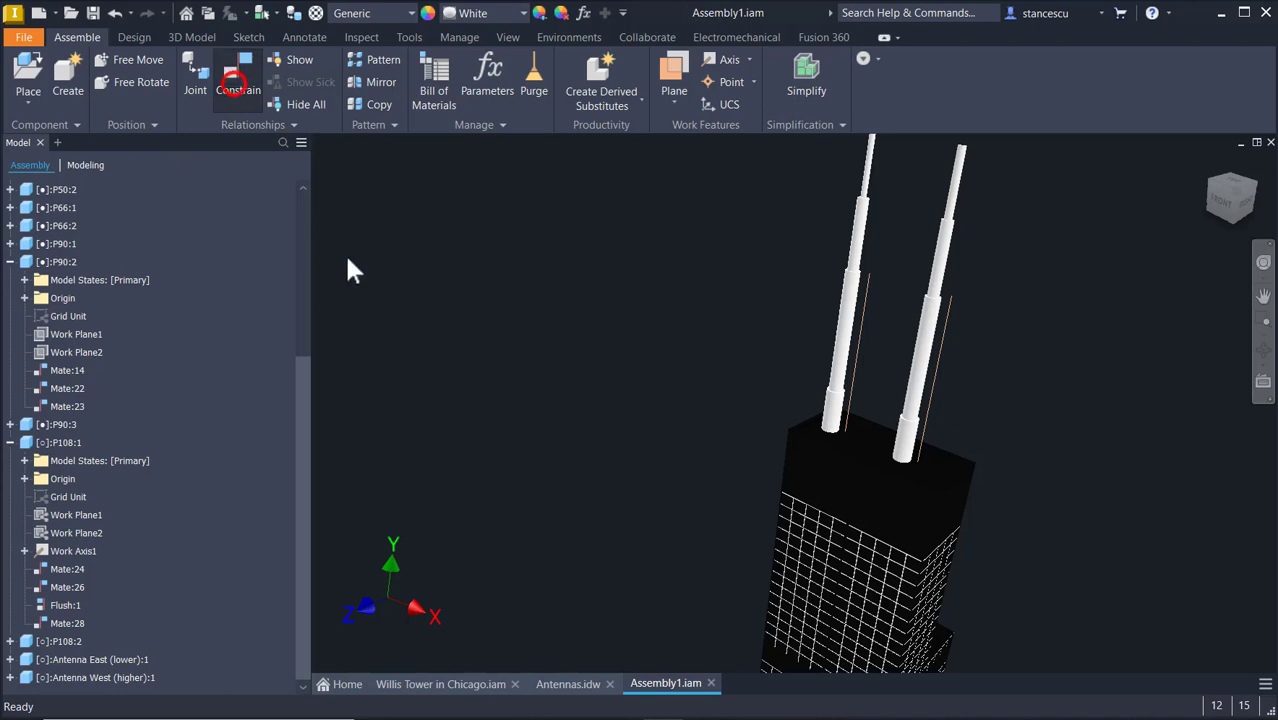
{"action": "left_click", "coordinate": [828, 415]}
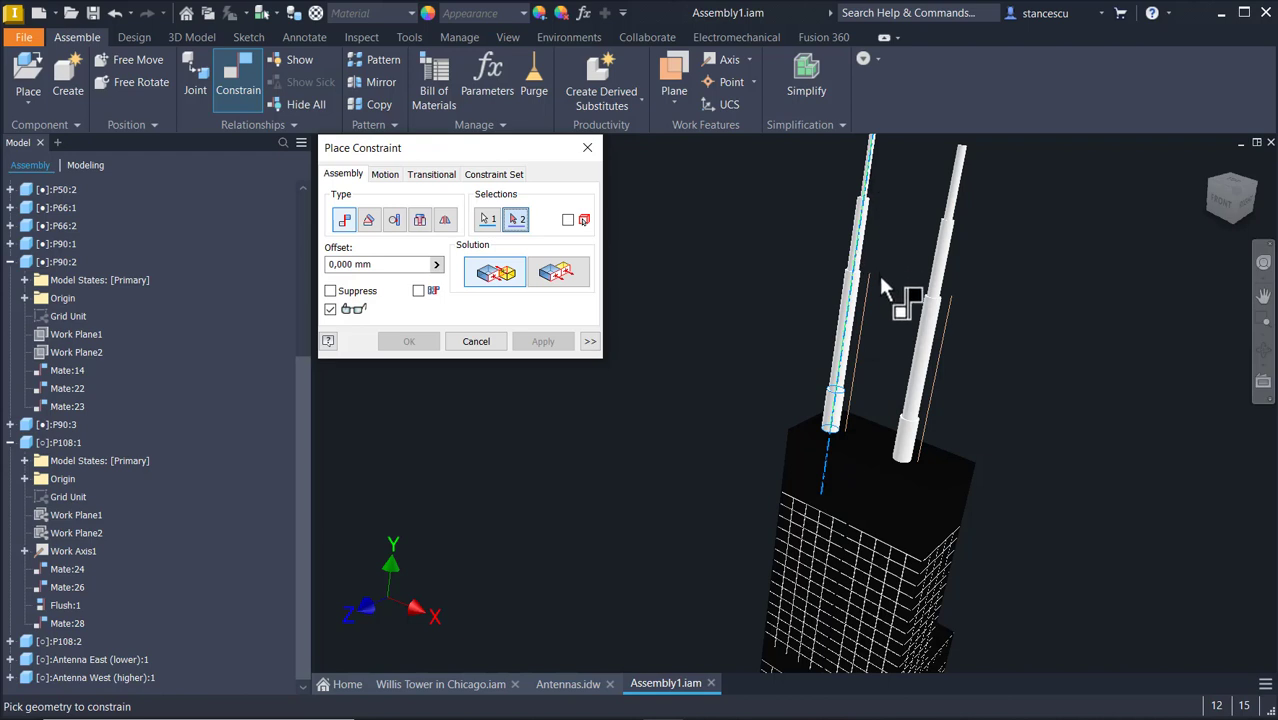
{"action": "left_click", "coordinate": [858, 350]}
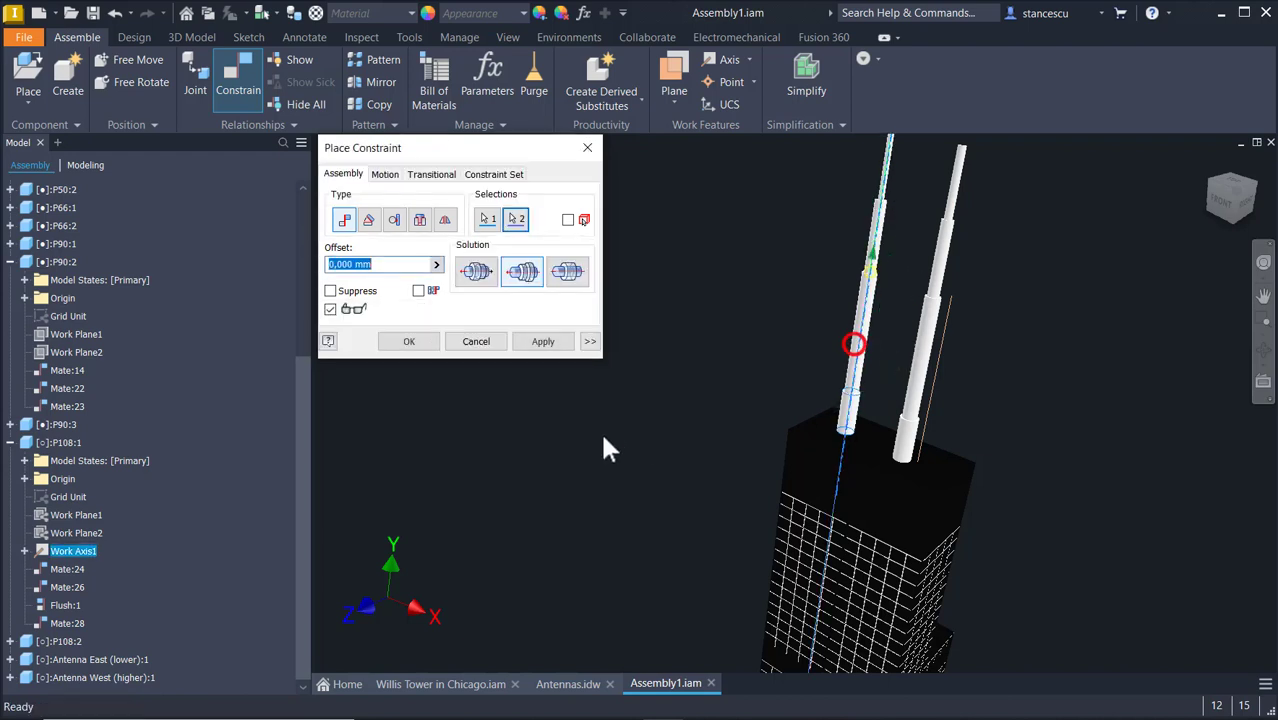
{"action": "left_click", "coordinate": [546, 343]}
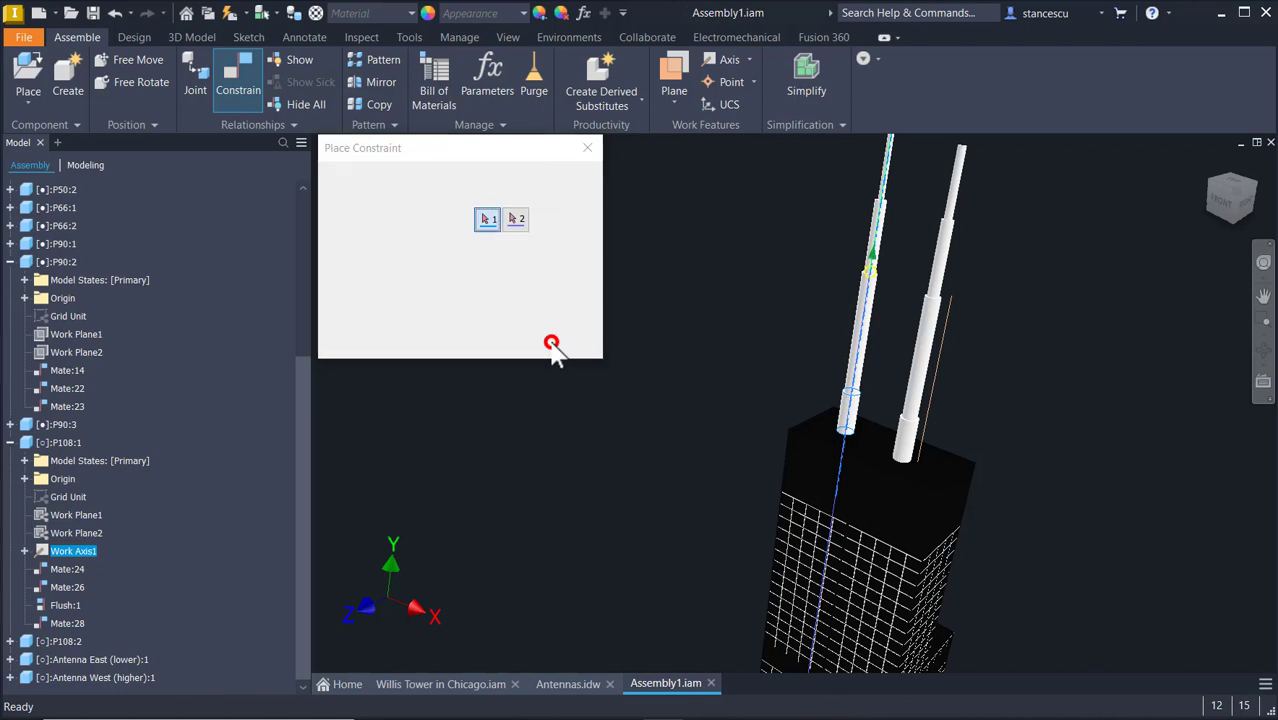
Mate the centerline of the antenna on P108:2 to that pillar's work axis with a 0 mm offset.
{"action": "left_click", "coordinate": [924, 356]}
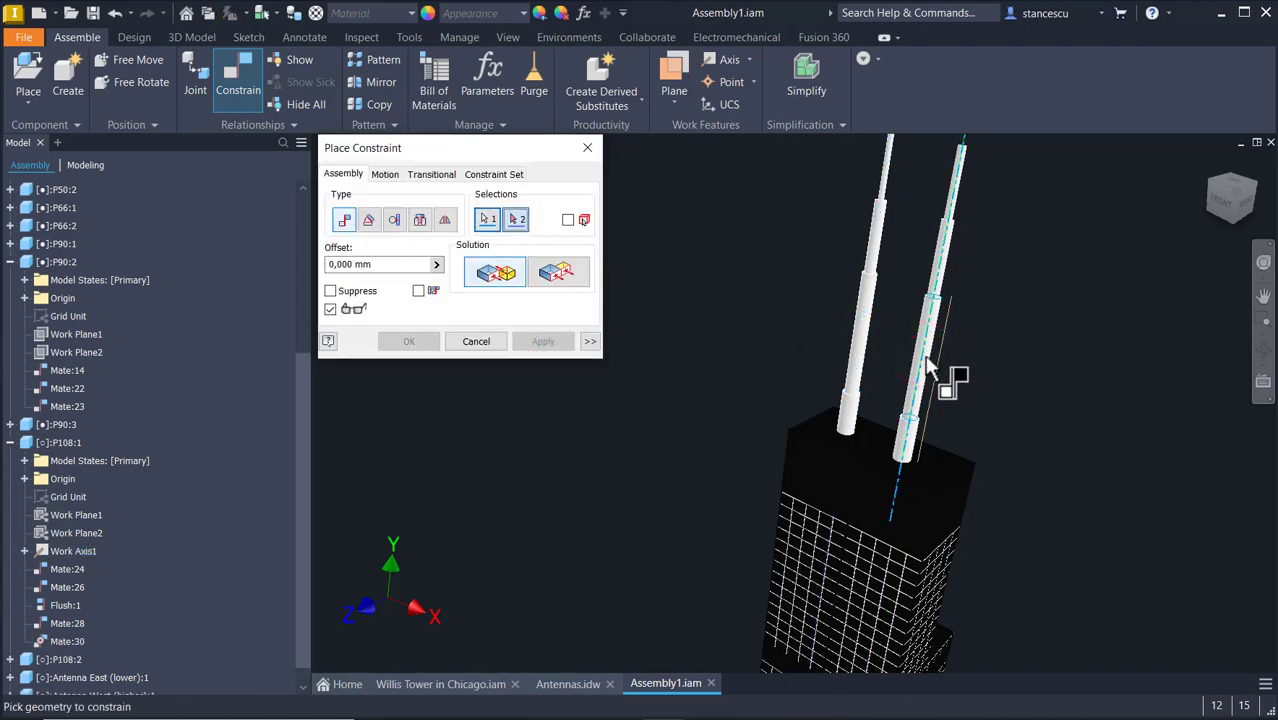
{"action": "left_click", "coordinate": [933, 369]}
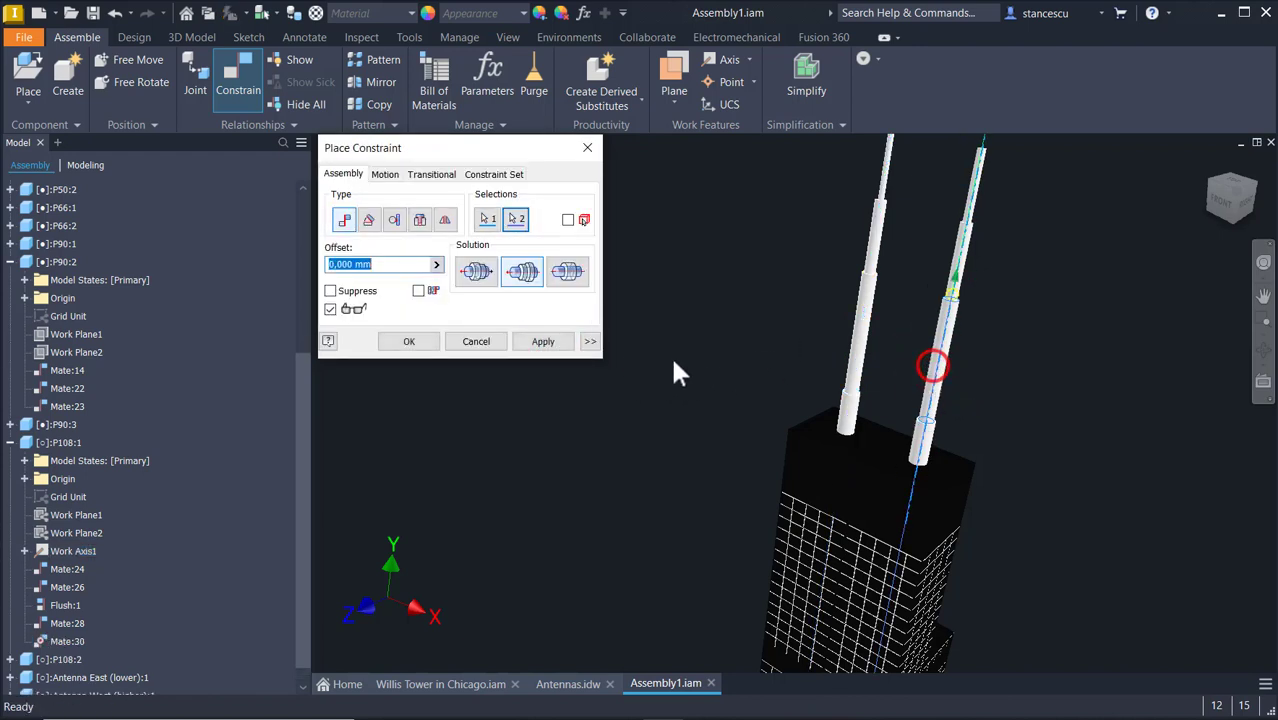
{"action": "left_click", "coordinate": [537, 345]}
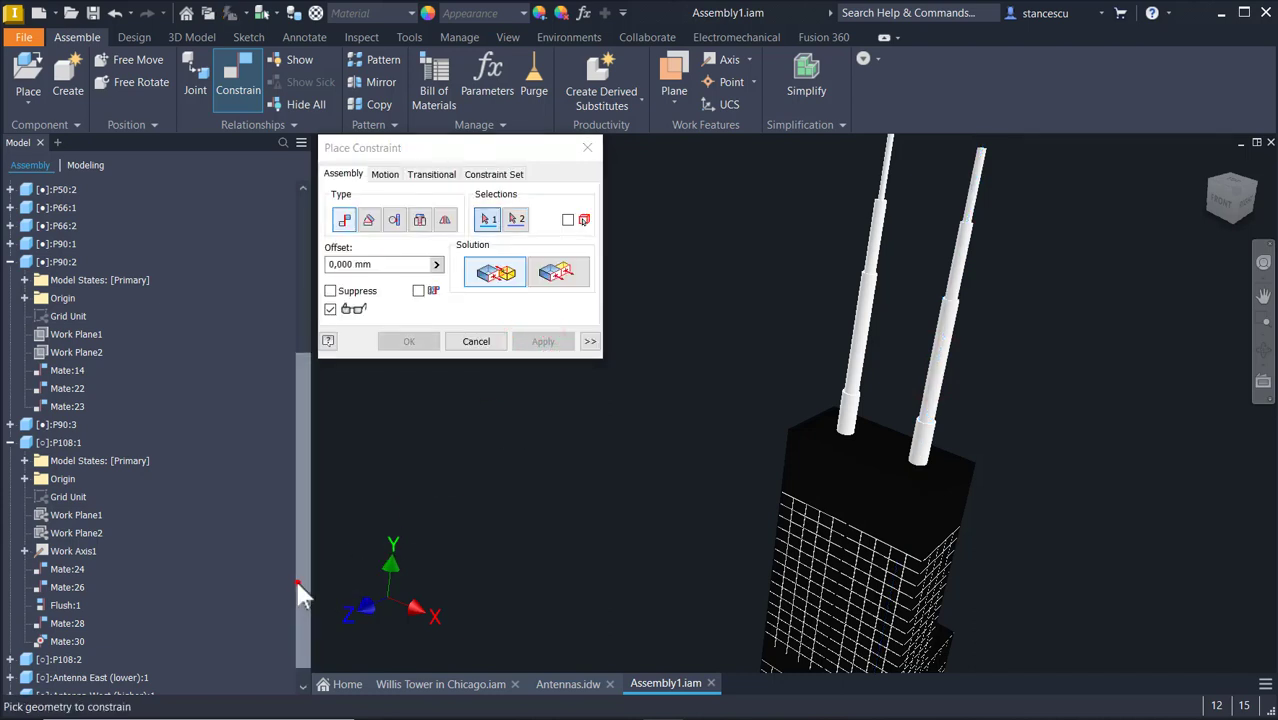
{"action": "left_click_drag", "start_coordinate": [297, 582], "coordinate": [306, 674]}
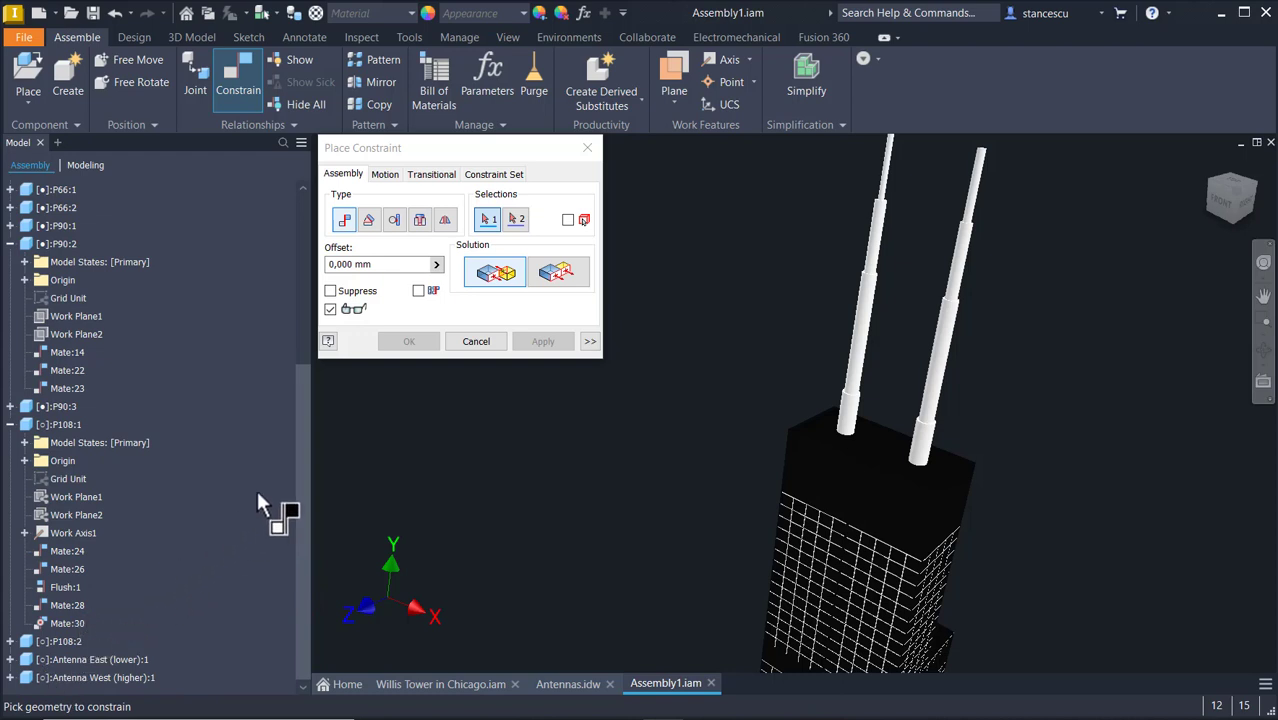
{"action": "left_click", "coordinate": [478, 341]}
Hide the work axis inside the P108:1 pillar, and collapse the P108:1 and P90:2 entries in the model tree.
{"action": "left_click", "coordinate": [822, 455]}
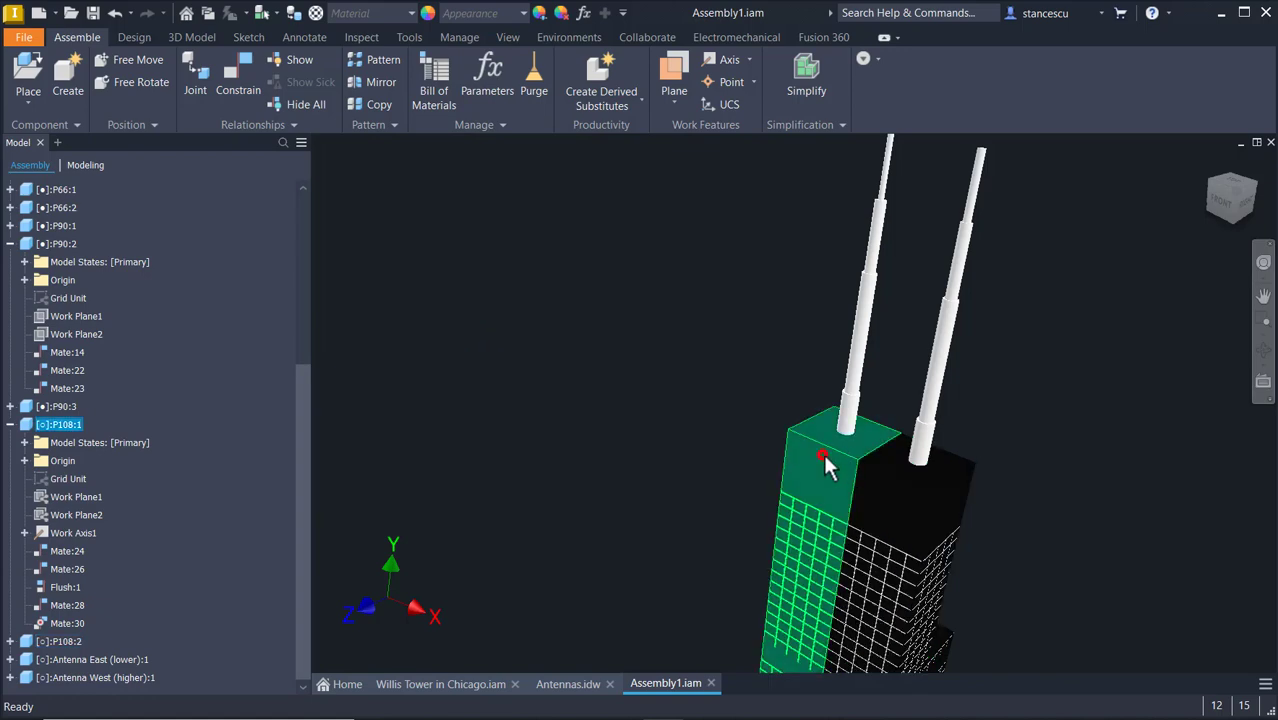
{"action": "double_click", "coordinate": [822, 458]}
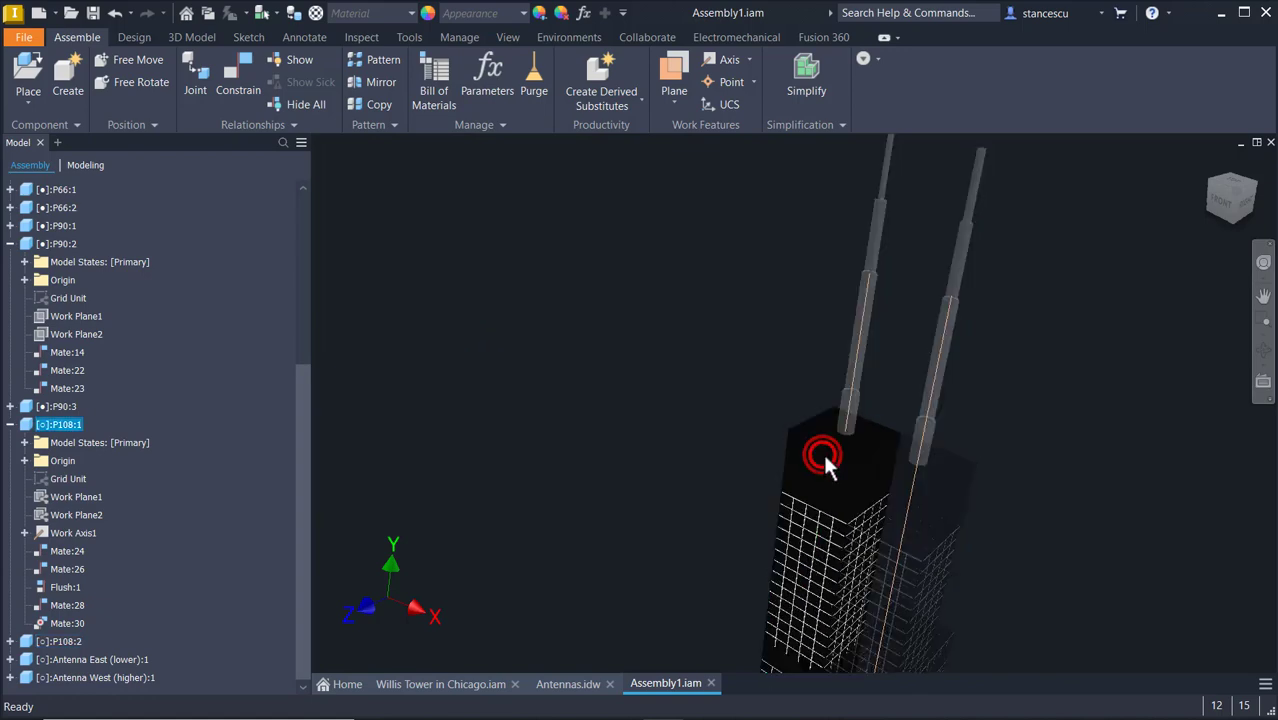
{"action": "right_click", "coordinate": [857, 368]}
{"action": "left_click", "coordinate": [898, 388]}
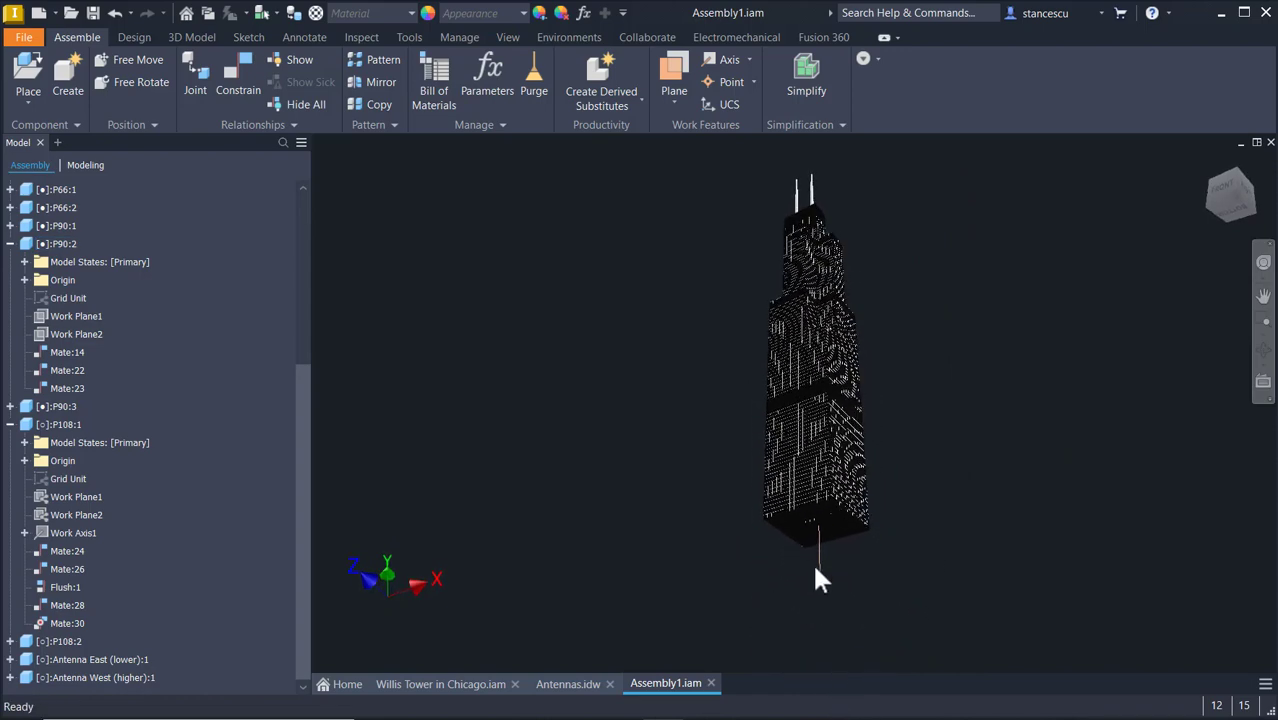
{"action": "left_click", "coordinate": [11, 425]}
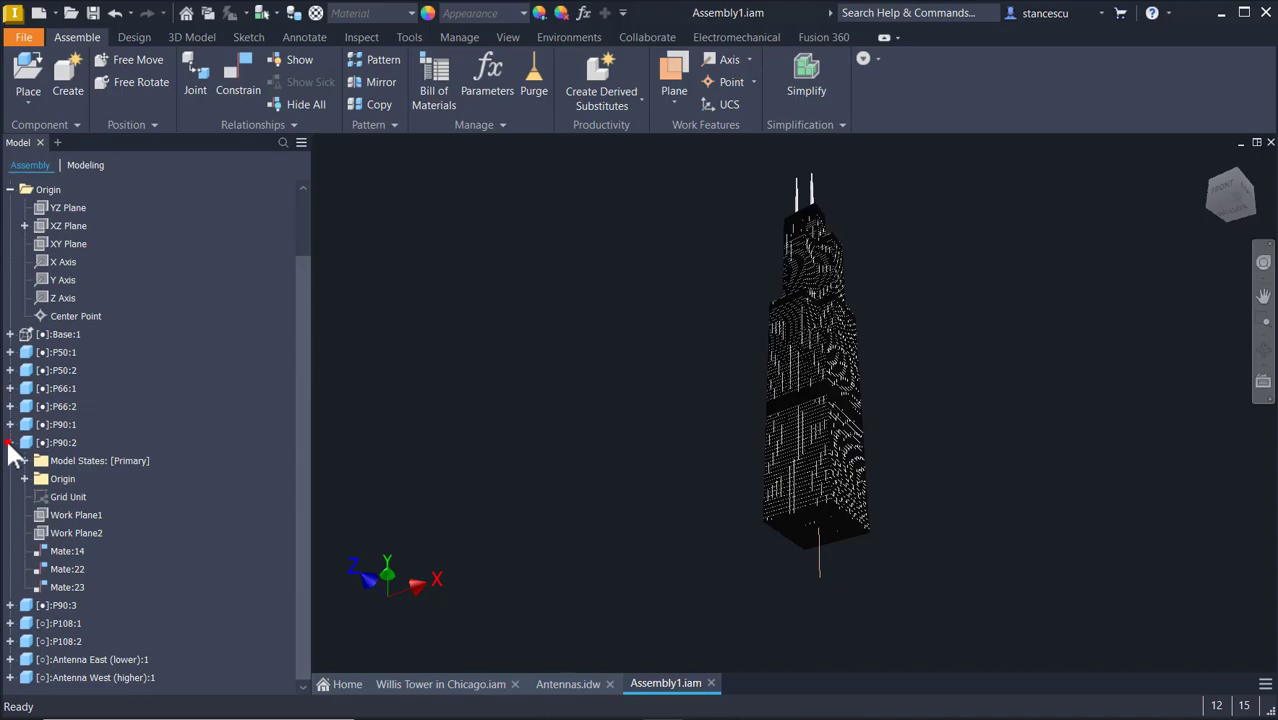
{"action": "left_click", "coordinate": [10, 442]}
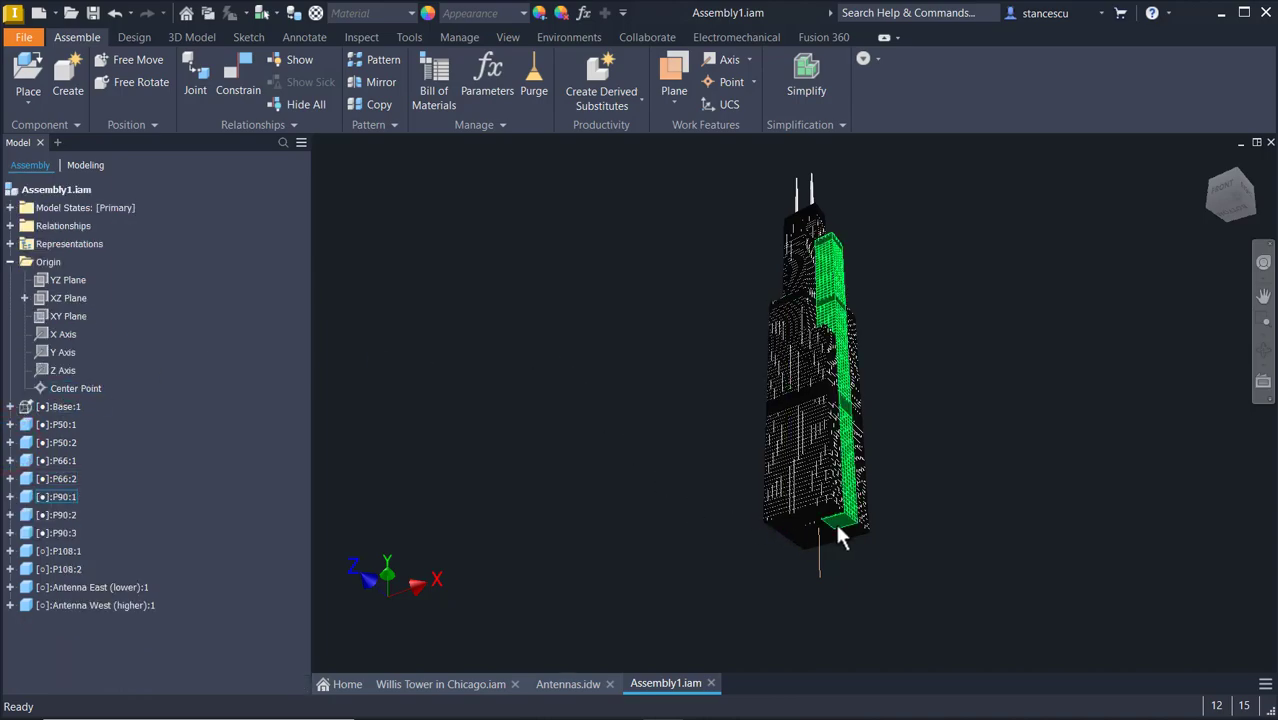
Edit P108:2 in place, turn off the visibility of Work Axis1, return to the assembly and restore the home view.
{"action": "scroll", "coordinate": [936, 508], "scroll_direction": "up", "scroll_amount": 6}
{"action": "scroll", "coordinate": [938, 371], "scroll_direction": "down", "scroll_amount": 5}
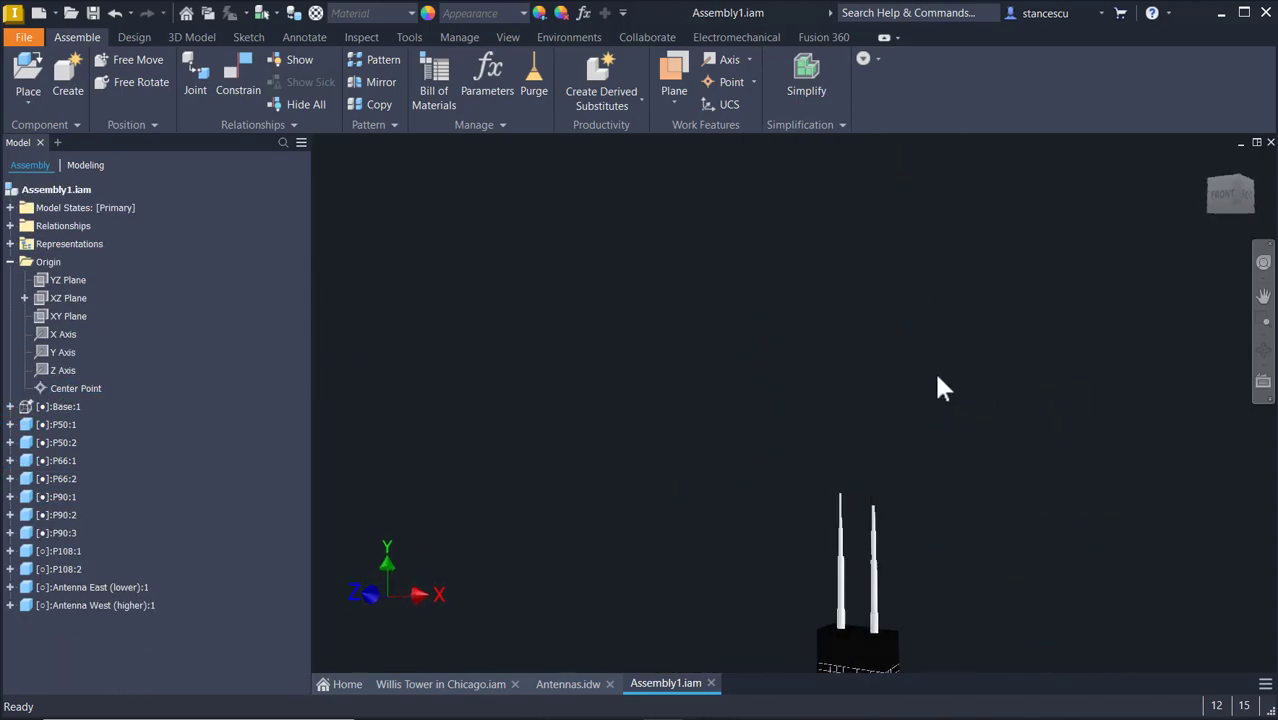
{"action": "middle_click_drag", "start_coordinate": [921, 552], "coordinate": [776, 506], "text": "shift"}
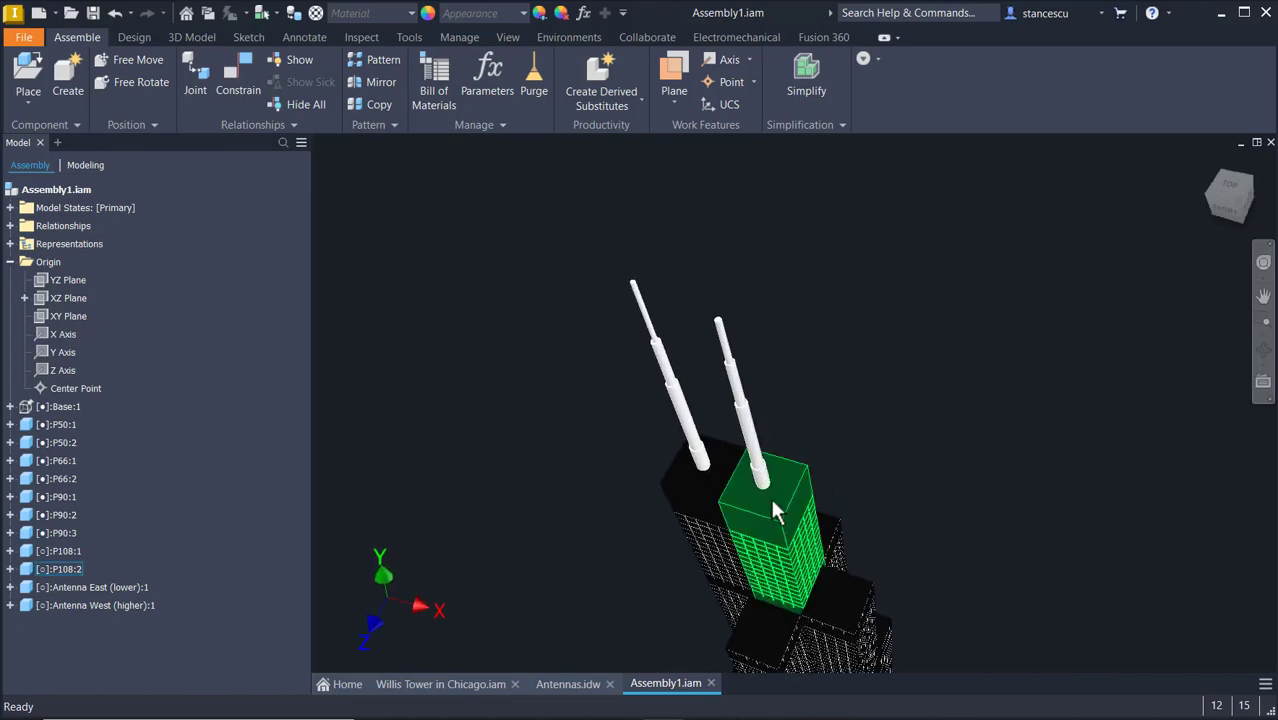
{"action": "double_click", "coordinate": [775, 505]}
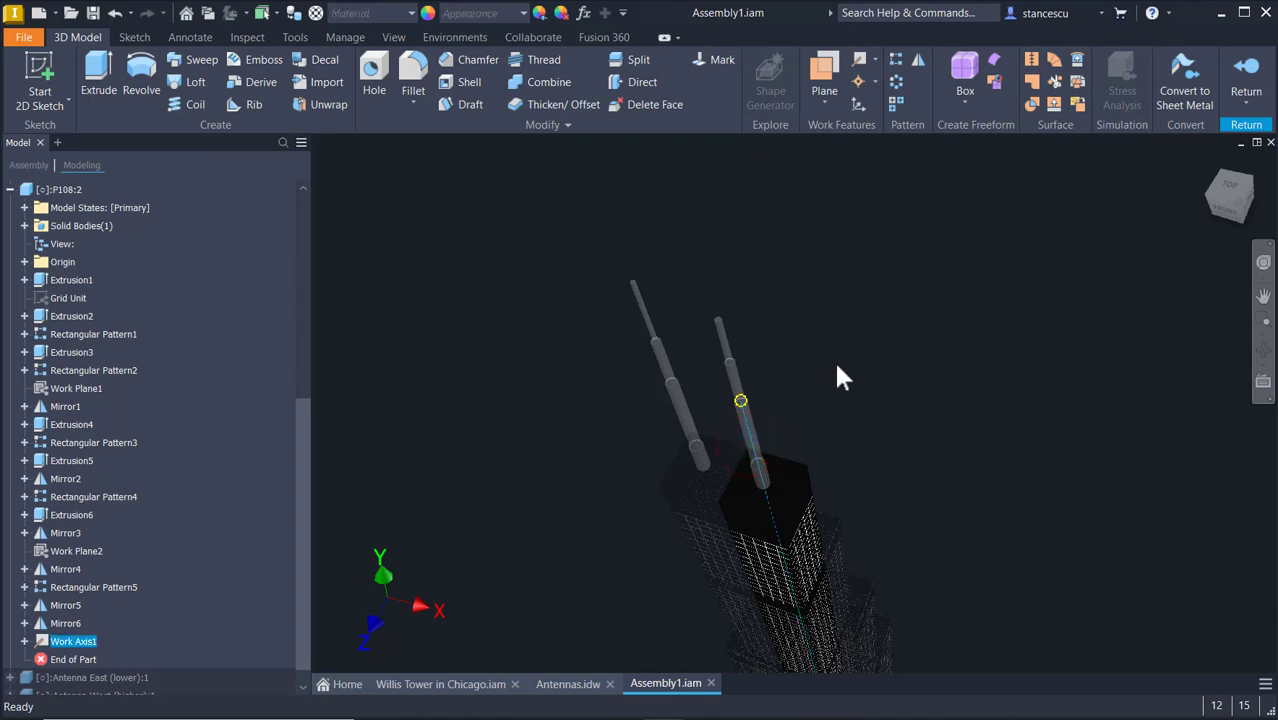
{"action": "key", "text": "alt+v"}
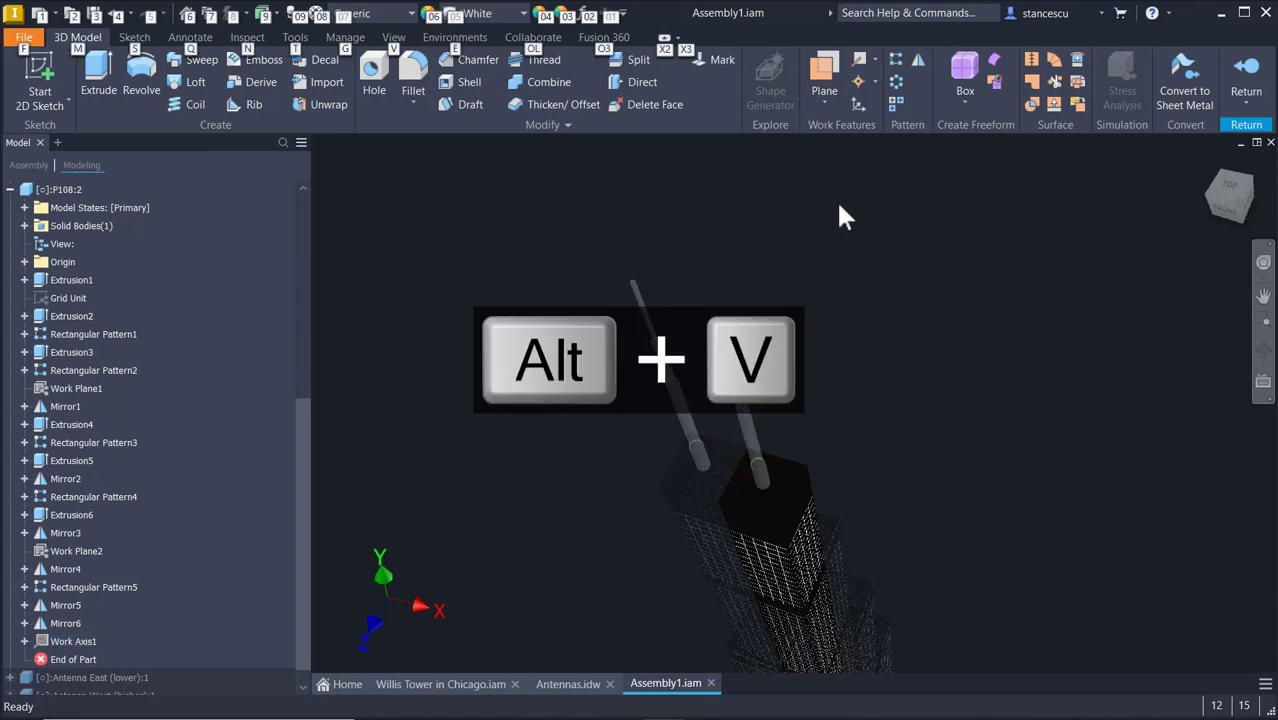
{"action": "left_click", "coordinate": [1263, 66]}
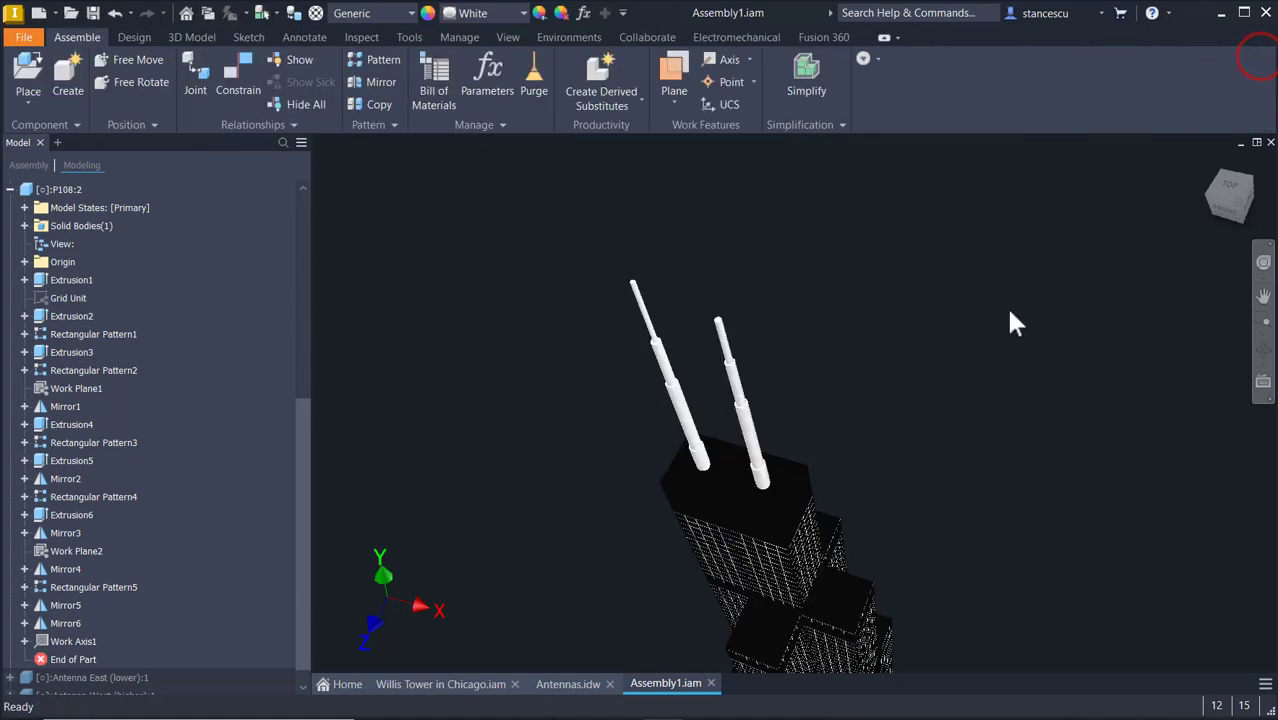
{"action": "key", "text": "F6"}
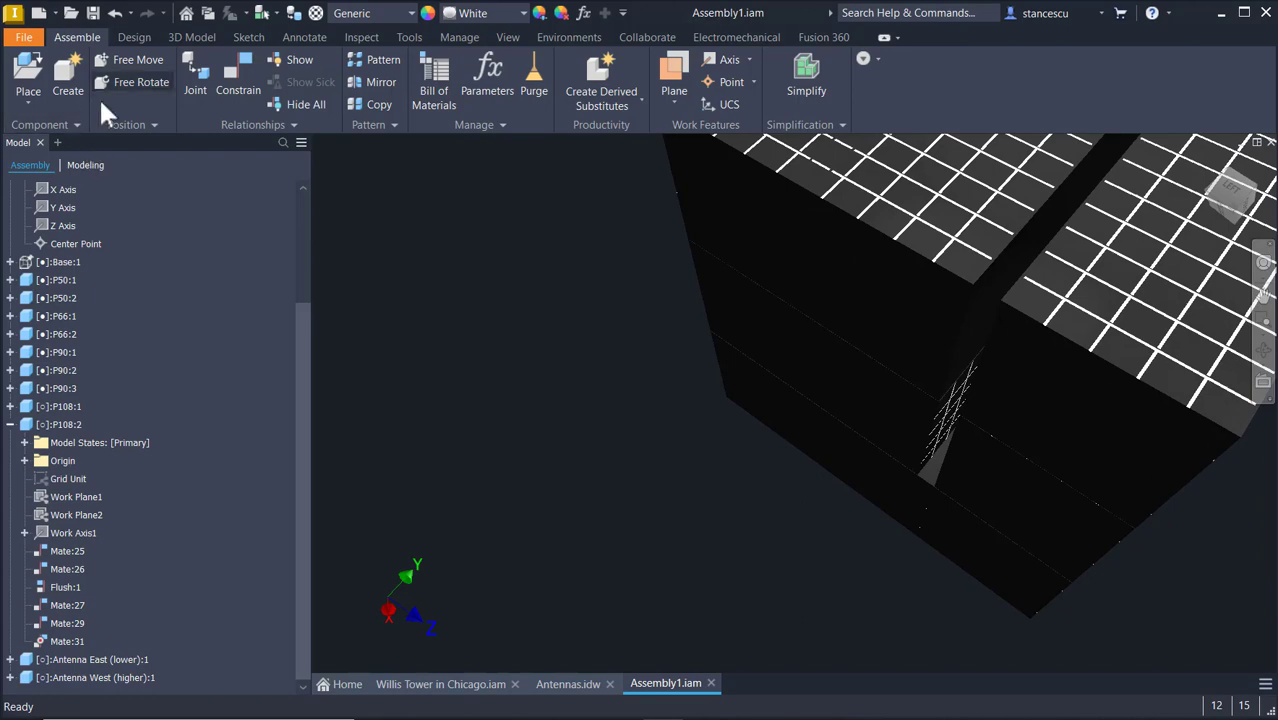
Mate the facing side faces of the adjacent pillars across the gap at the tower's base with a 0 mm offset, and restore the home view.
{"action": "left_click", "coordinate": [230, 73]}
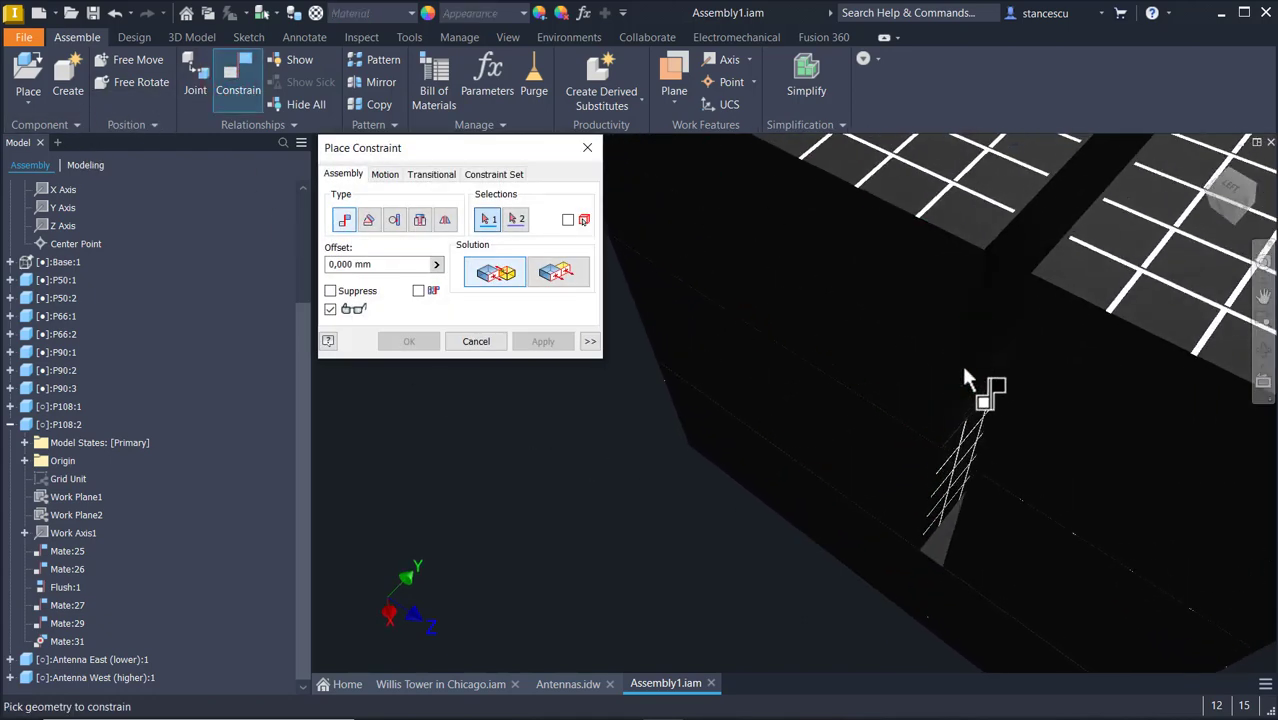
{"action": "left_click", "coordinate": [975, 377]}
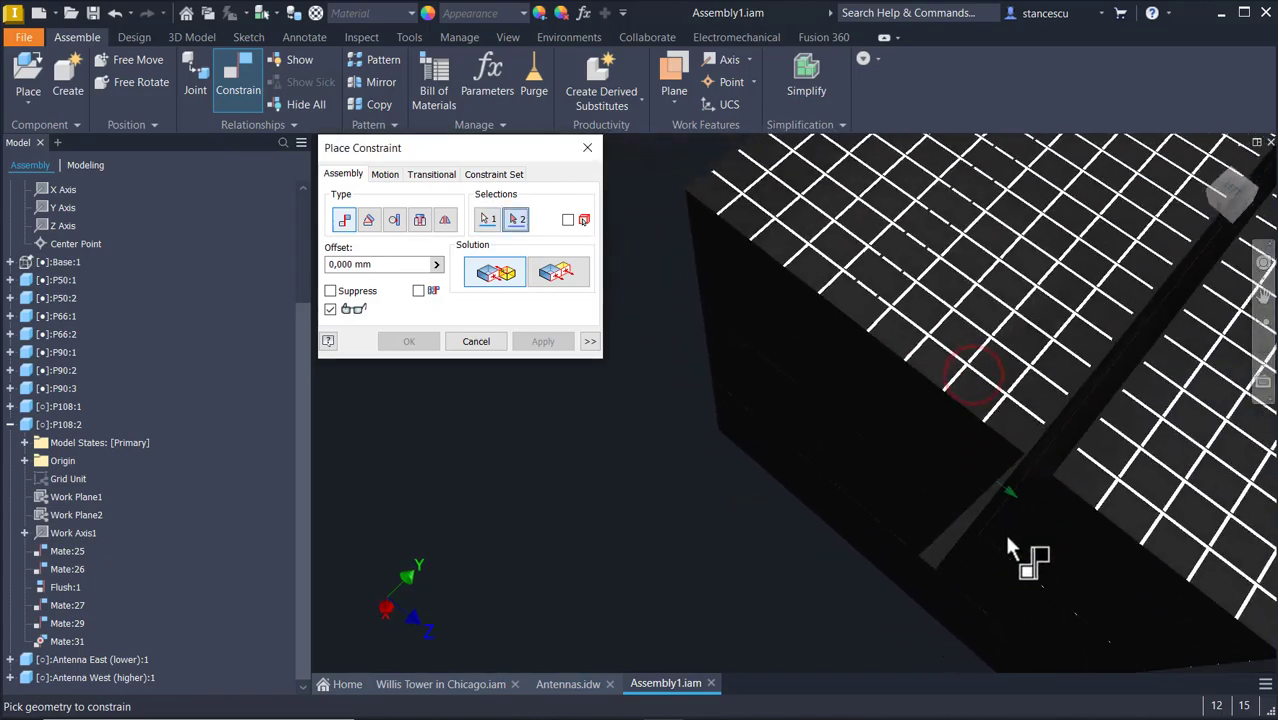
{"action": "left_click", "coordinate": [1038, 533]}
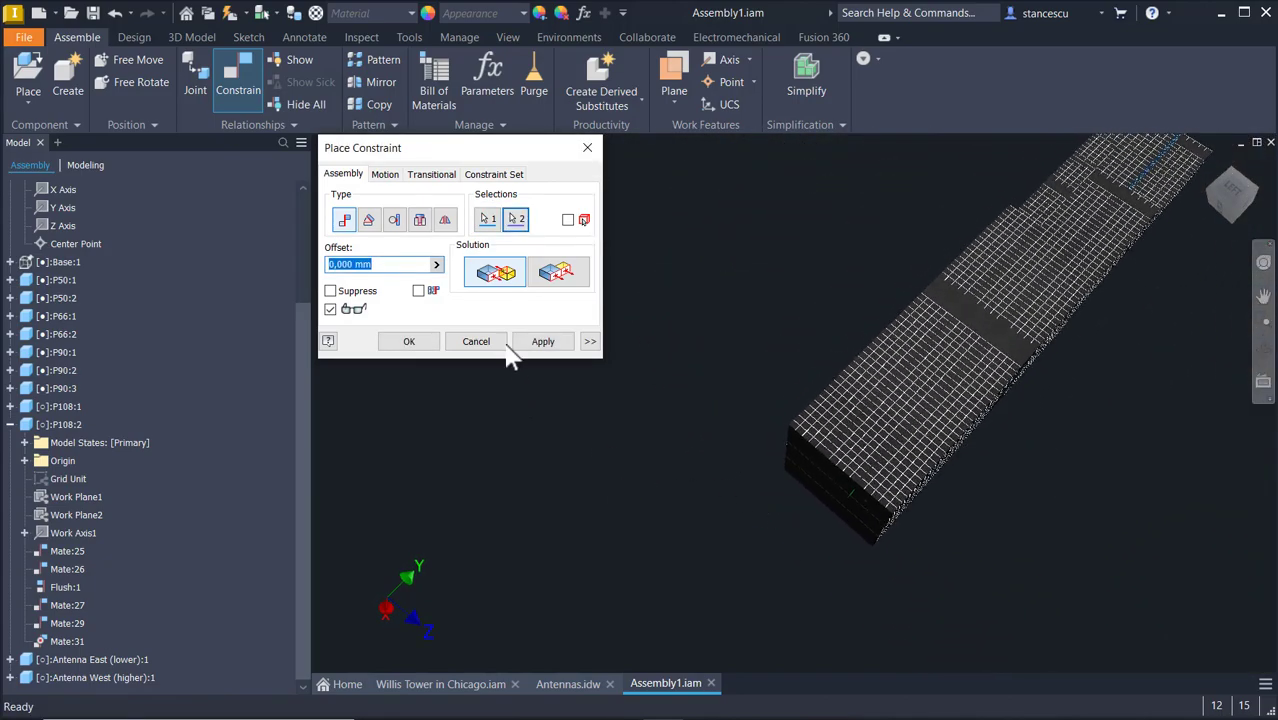
{"action": "left_click", "coordinate": [420, 340]}
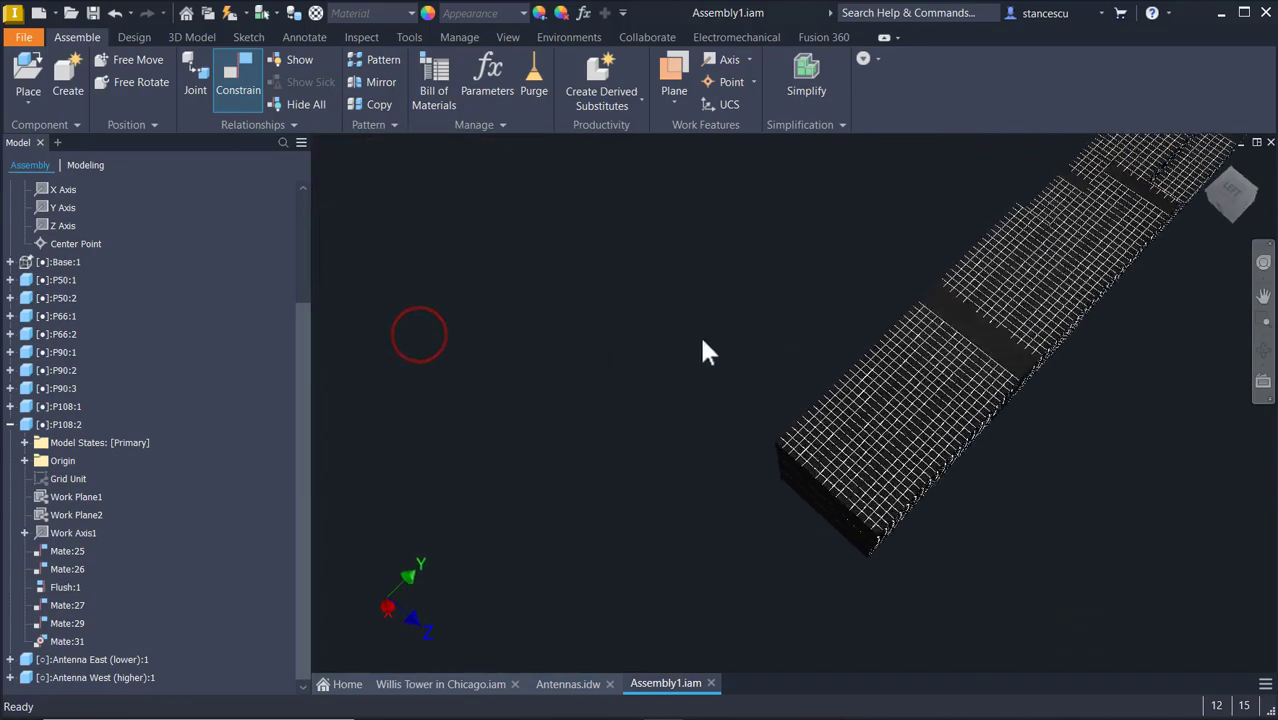
{"action": "key", "text": "F6"}
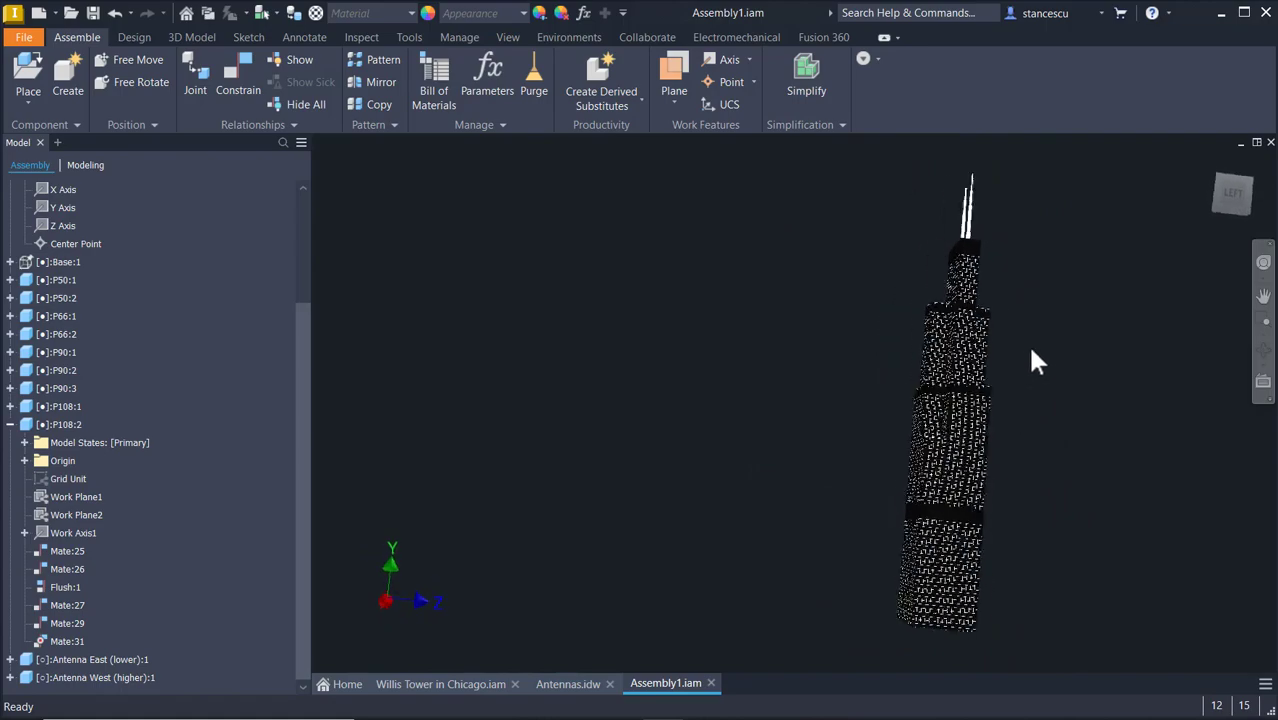
{"action": "key", "text": "F6"}
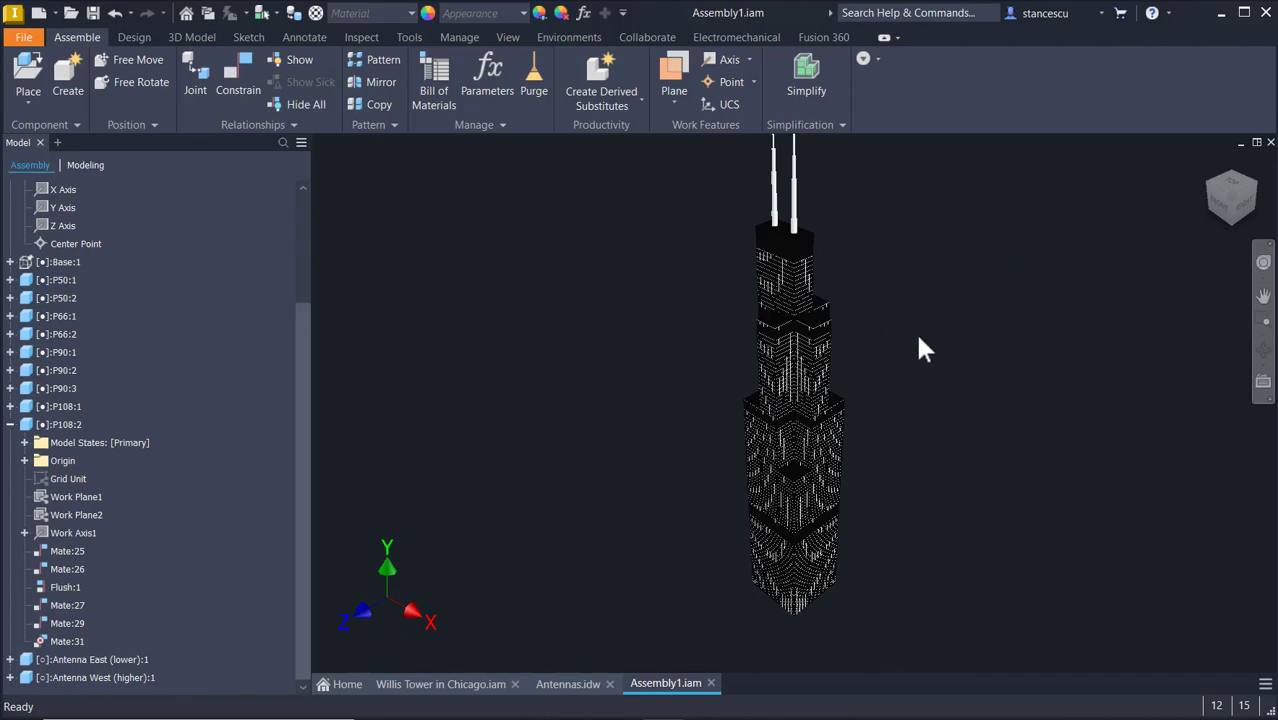
Examine the assembled tower, its stepped roofs and both antennas from several angles, zoom levels and perspective strengths.
{"action": "middle_click_drag", "start_coordinate": [932, 337], "coordinate": [1050, 359], "text": "shift"}
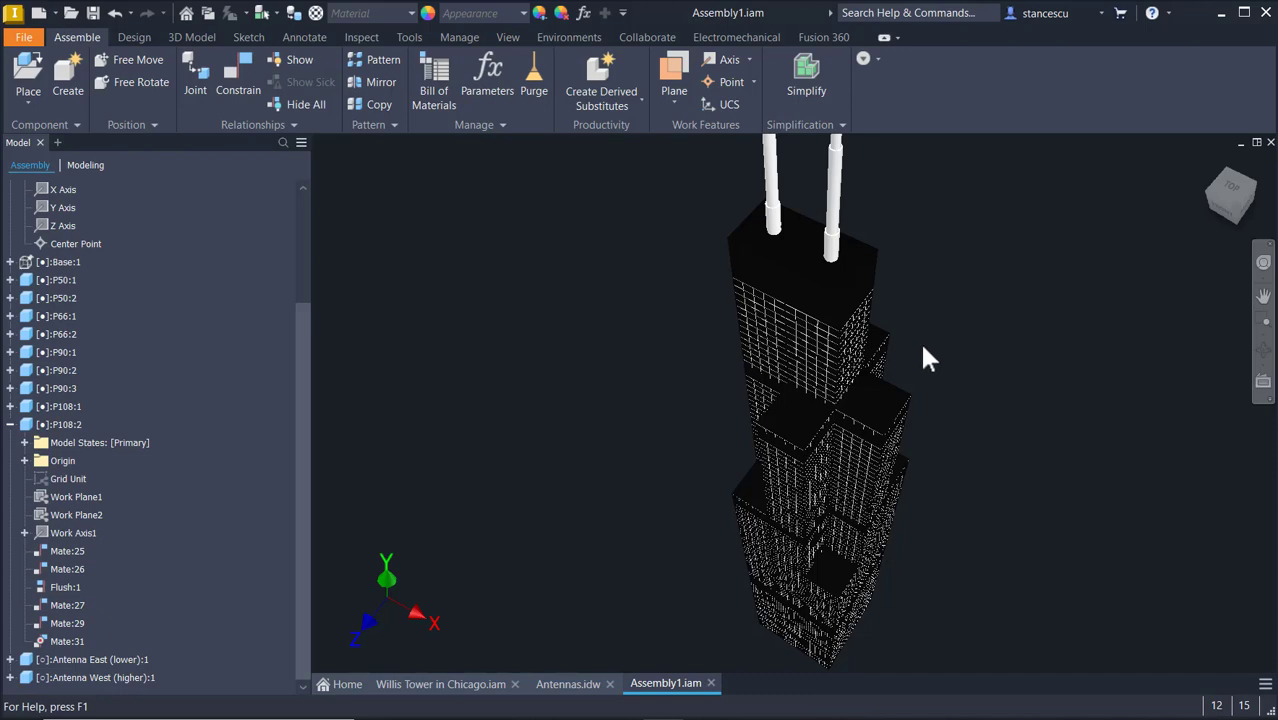
{"action": "scroll", "coordinate": [925, 358], "scroll_direction": "down", "scroll_amount": 2}
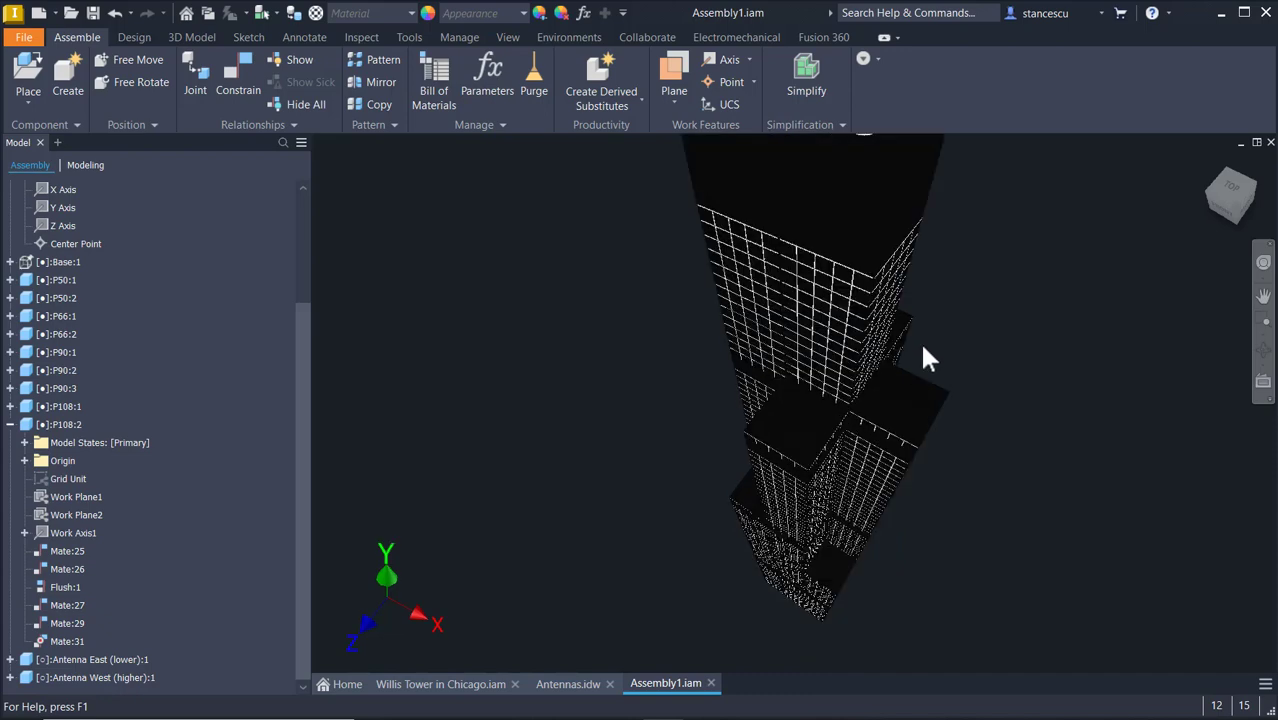
{"action": "scroll", "coordinate": [927, 358], "scroll_direction": "down", "scroll_amount": 2}
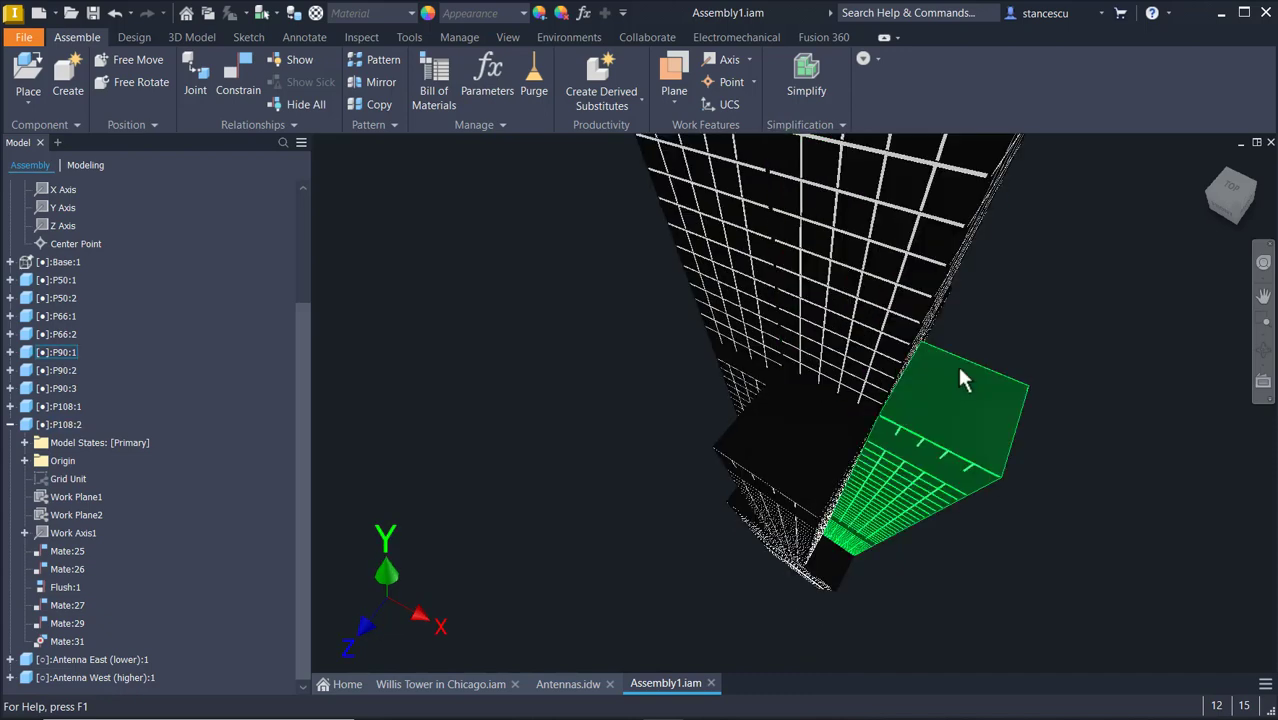
{"action": "scroll", "coordinate": [957, 362], "scroll_direction": "up", "scroll_amount": 5}
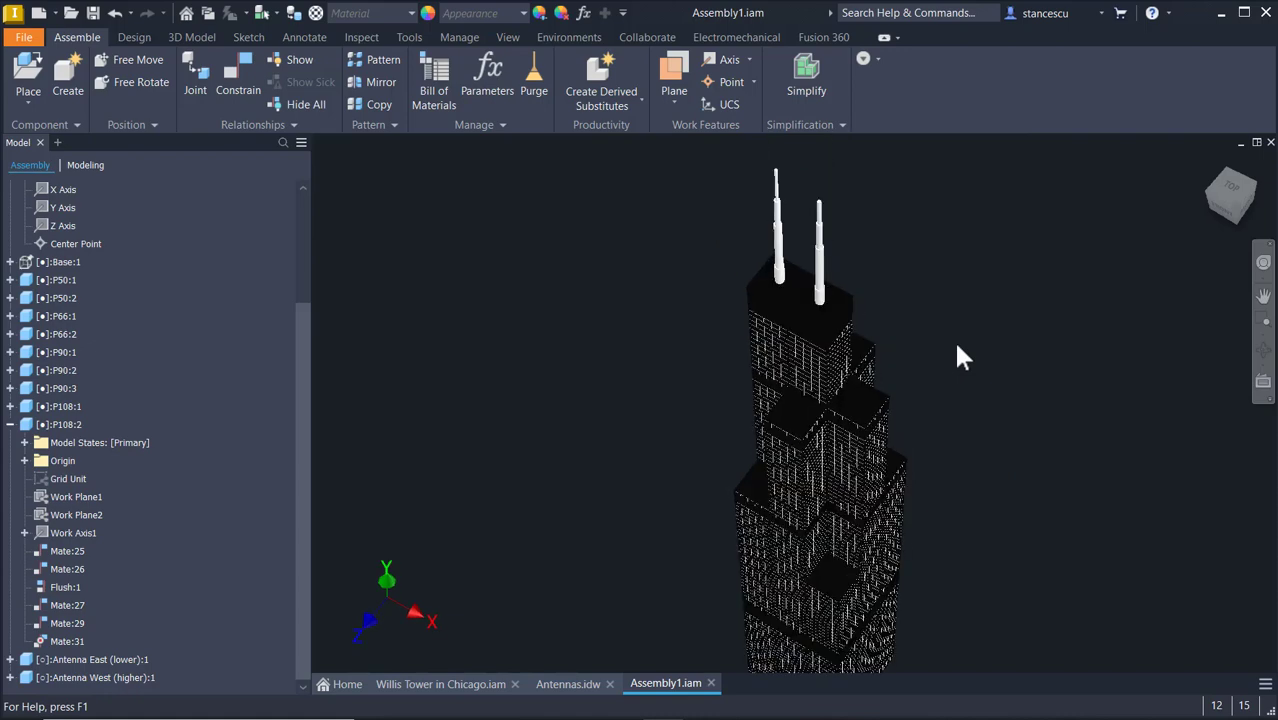
{"action": "scroll", "coordinate": [957, 346], "scroll_direction": "up", "scroll_amount": 4, "text": "ctrl+shift"}
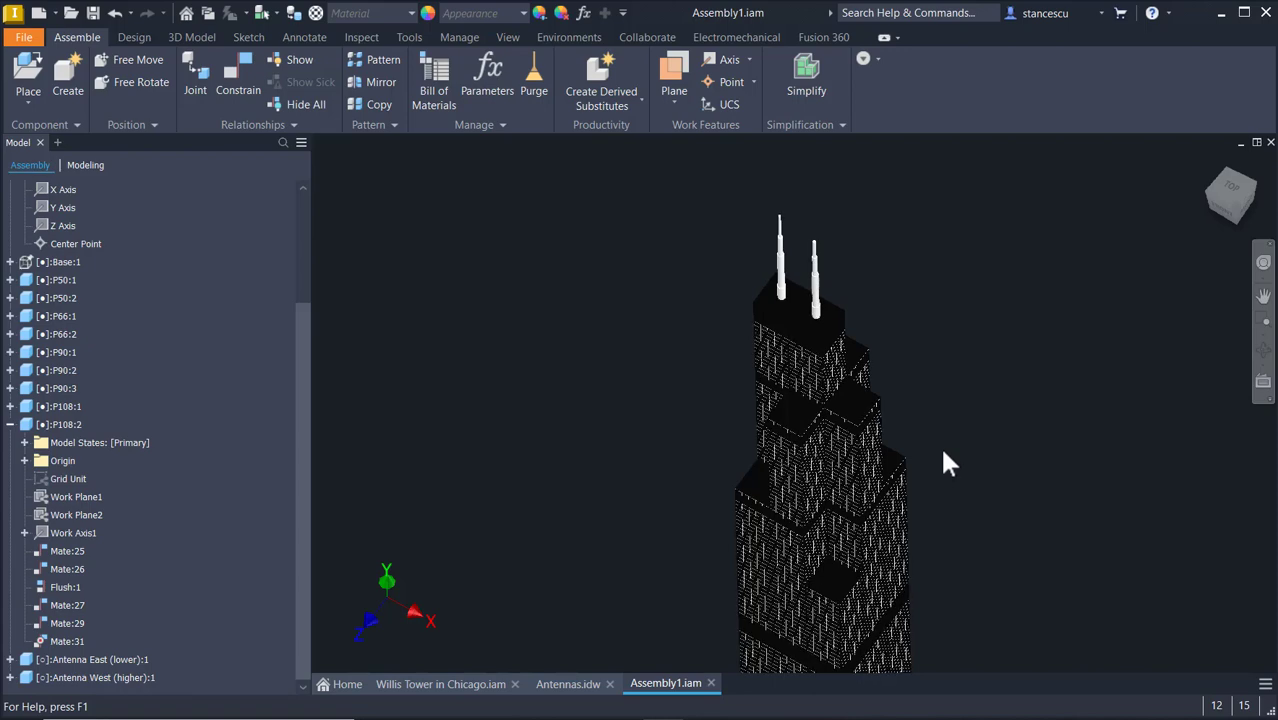
{"action": "scroll", "coordinate": [942, 453], "scroll_direction": "down", "scroll_amount": 6, "text": "ctrl+shift"}
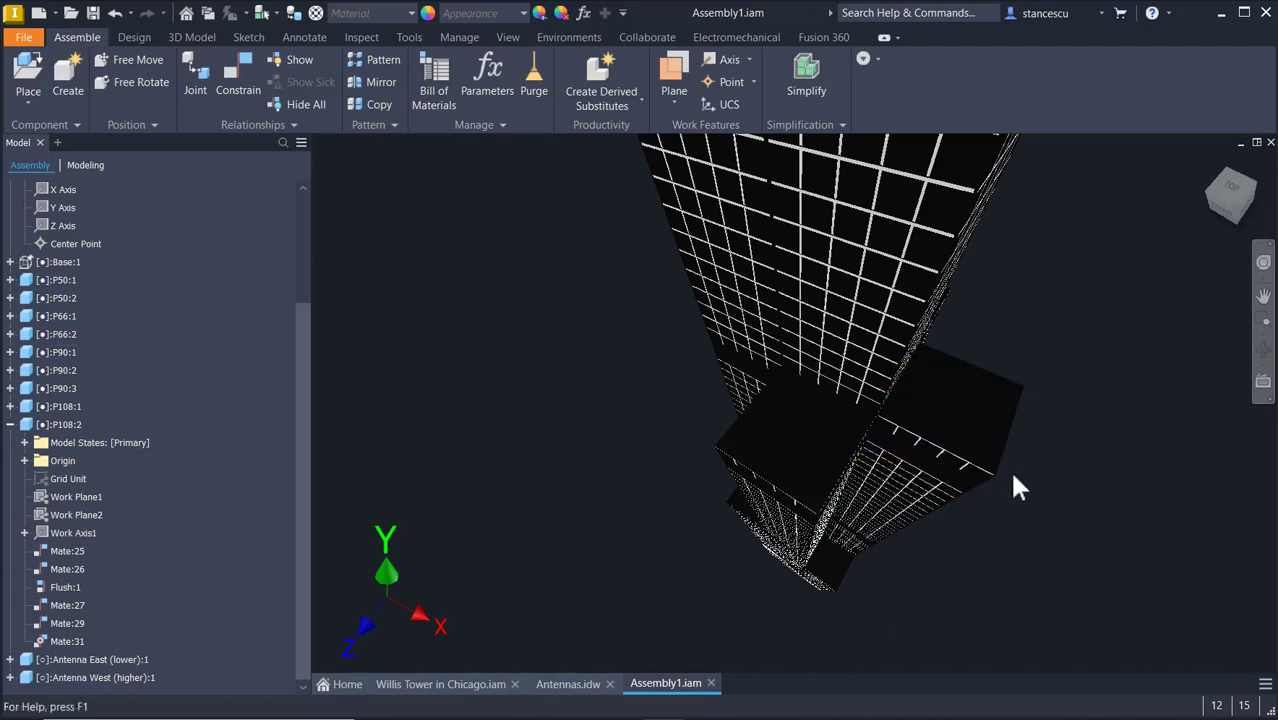
{"action": "scroll", "coordinate": [1075, 438], "scroll_direction": "down", "scroll_amount": 7}
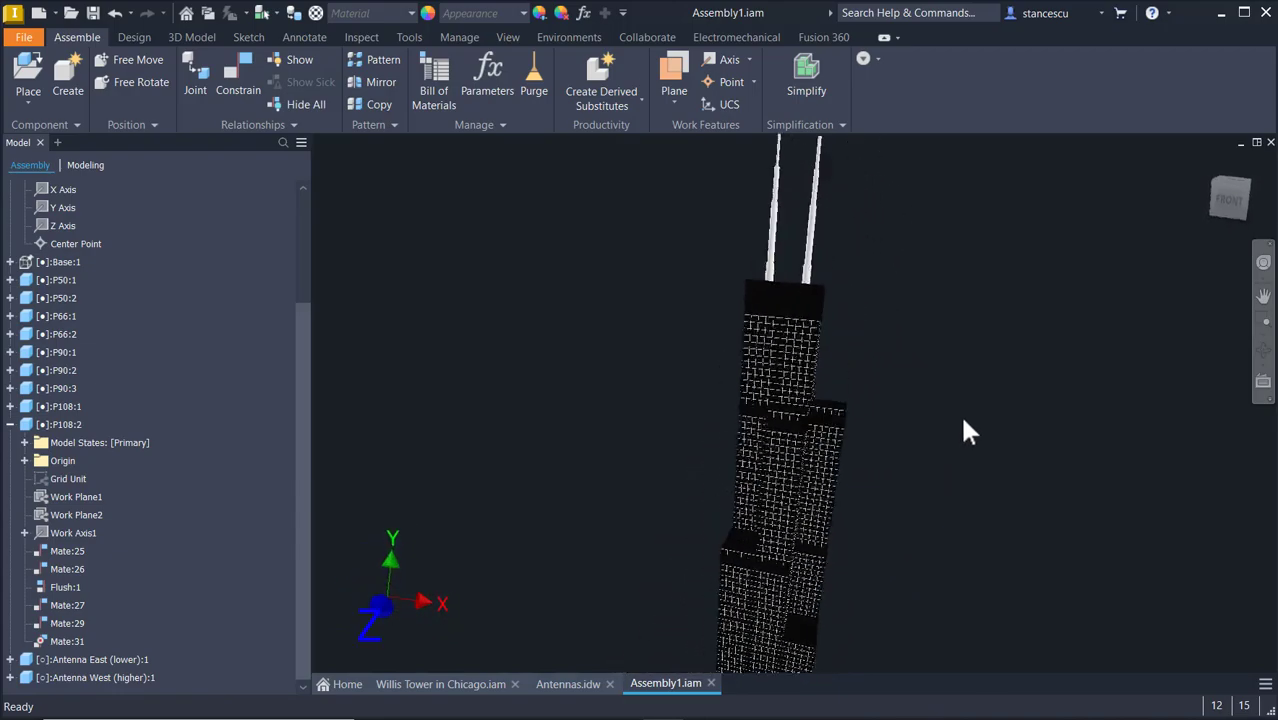
{"action": "key", "text": "F6"}
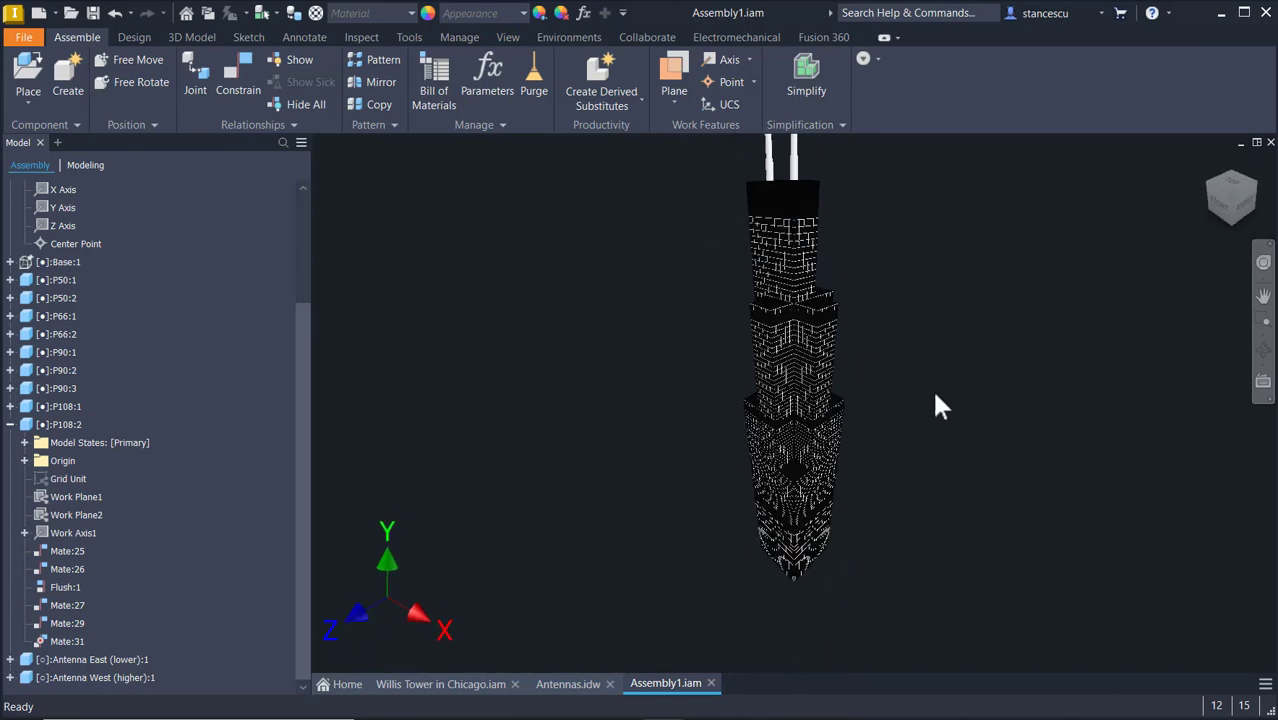
Open the Inventor Studio environment to view its rendering and animation tools, return to the assembly and restore the home view.
{"action": "left_click", "coordinate": [567, 37]}
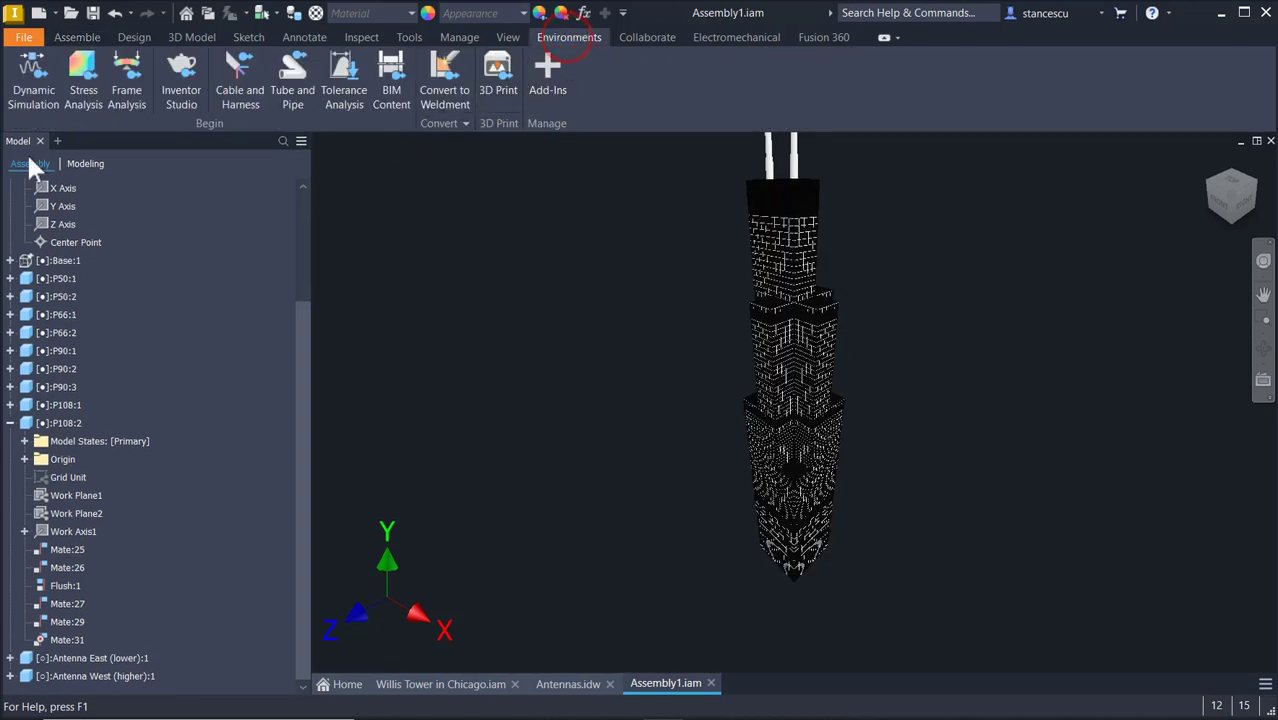
{"action": "left_click", "coordinate": [181, 80]}
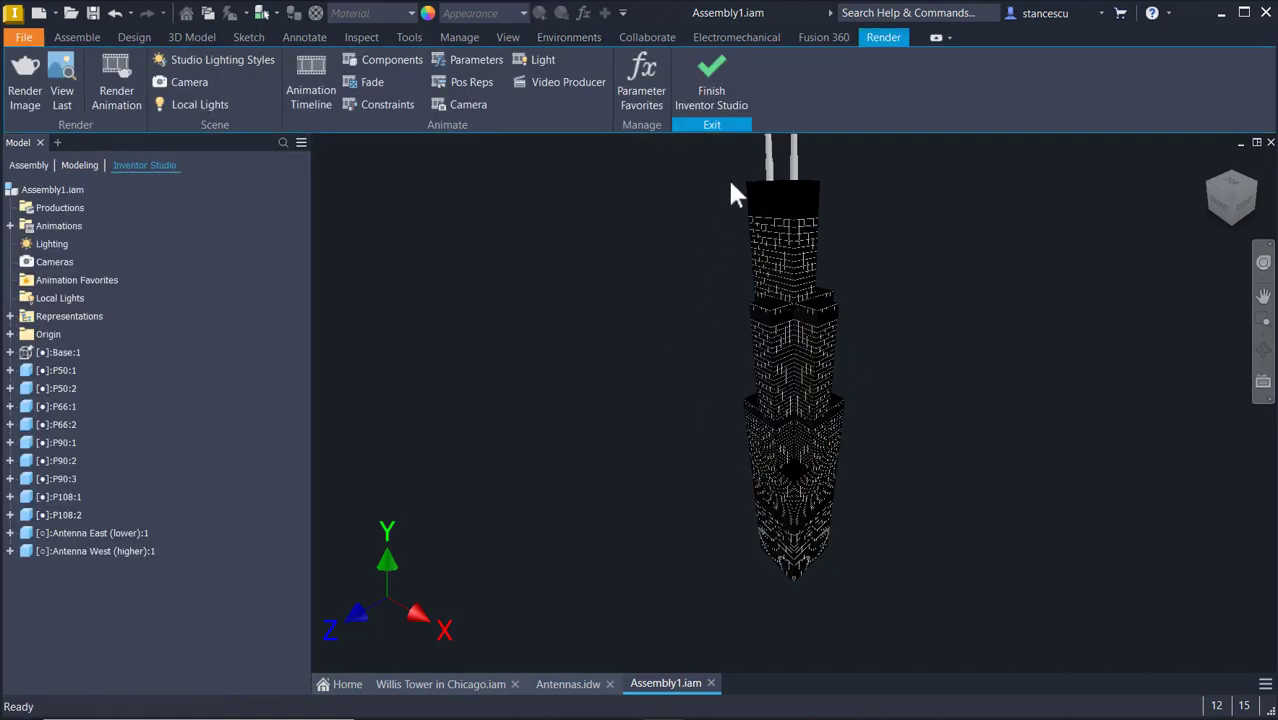
{"action": "left_click", "coordinate": [706, 84]}
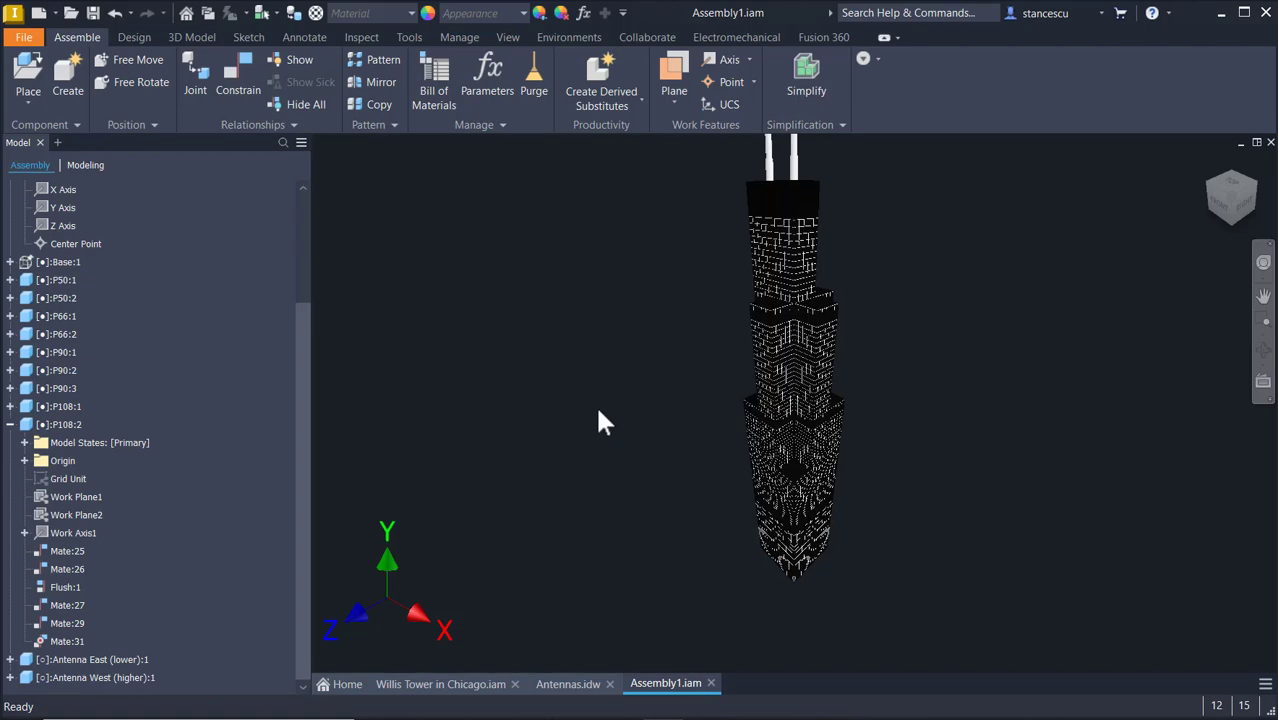
{"action": "middle_click_drag", "start_coordinate": [638, 416], "coordinate": [621, 438], "text": "shift"}
{"action": "key", "text": "F6"}
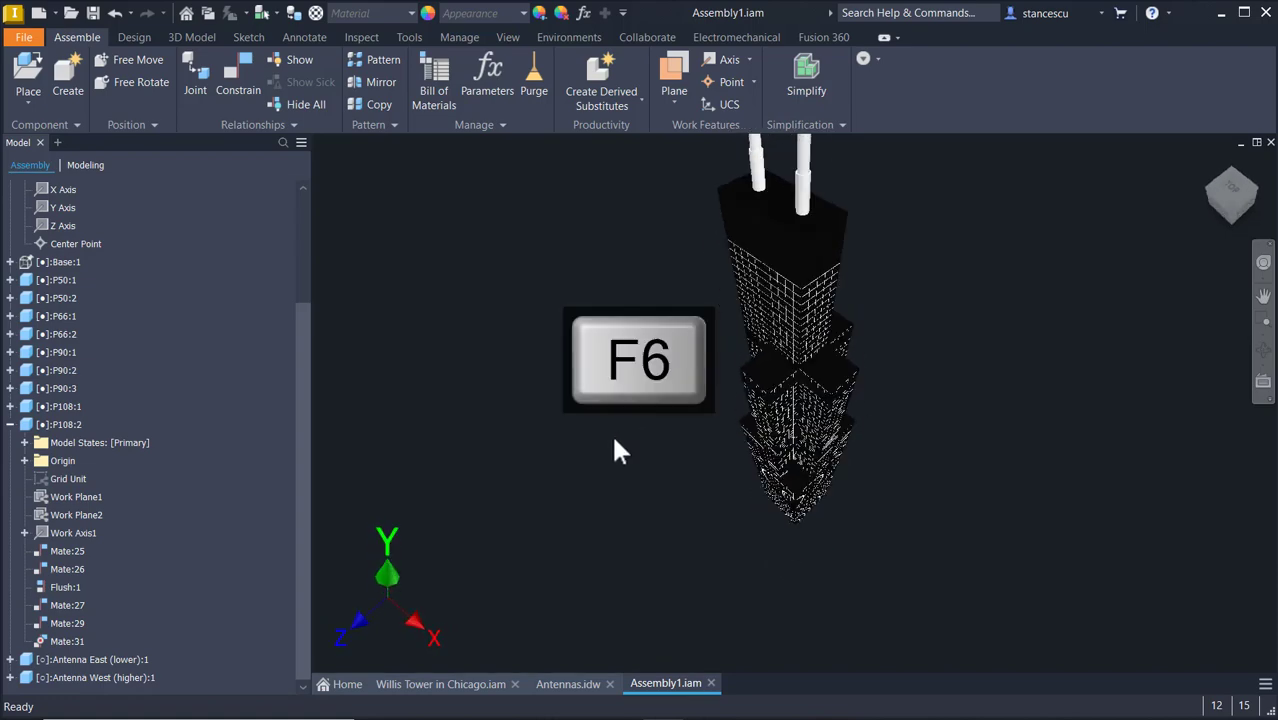